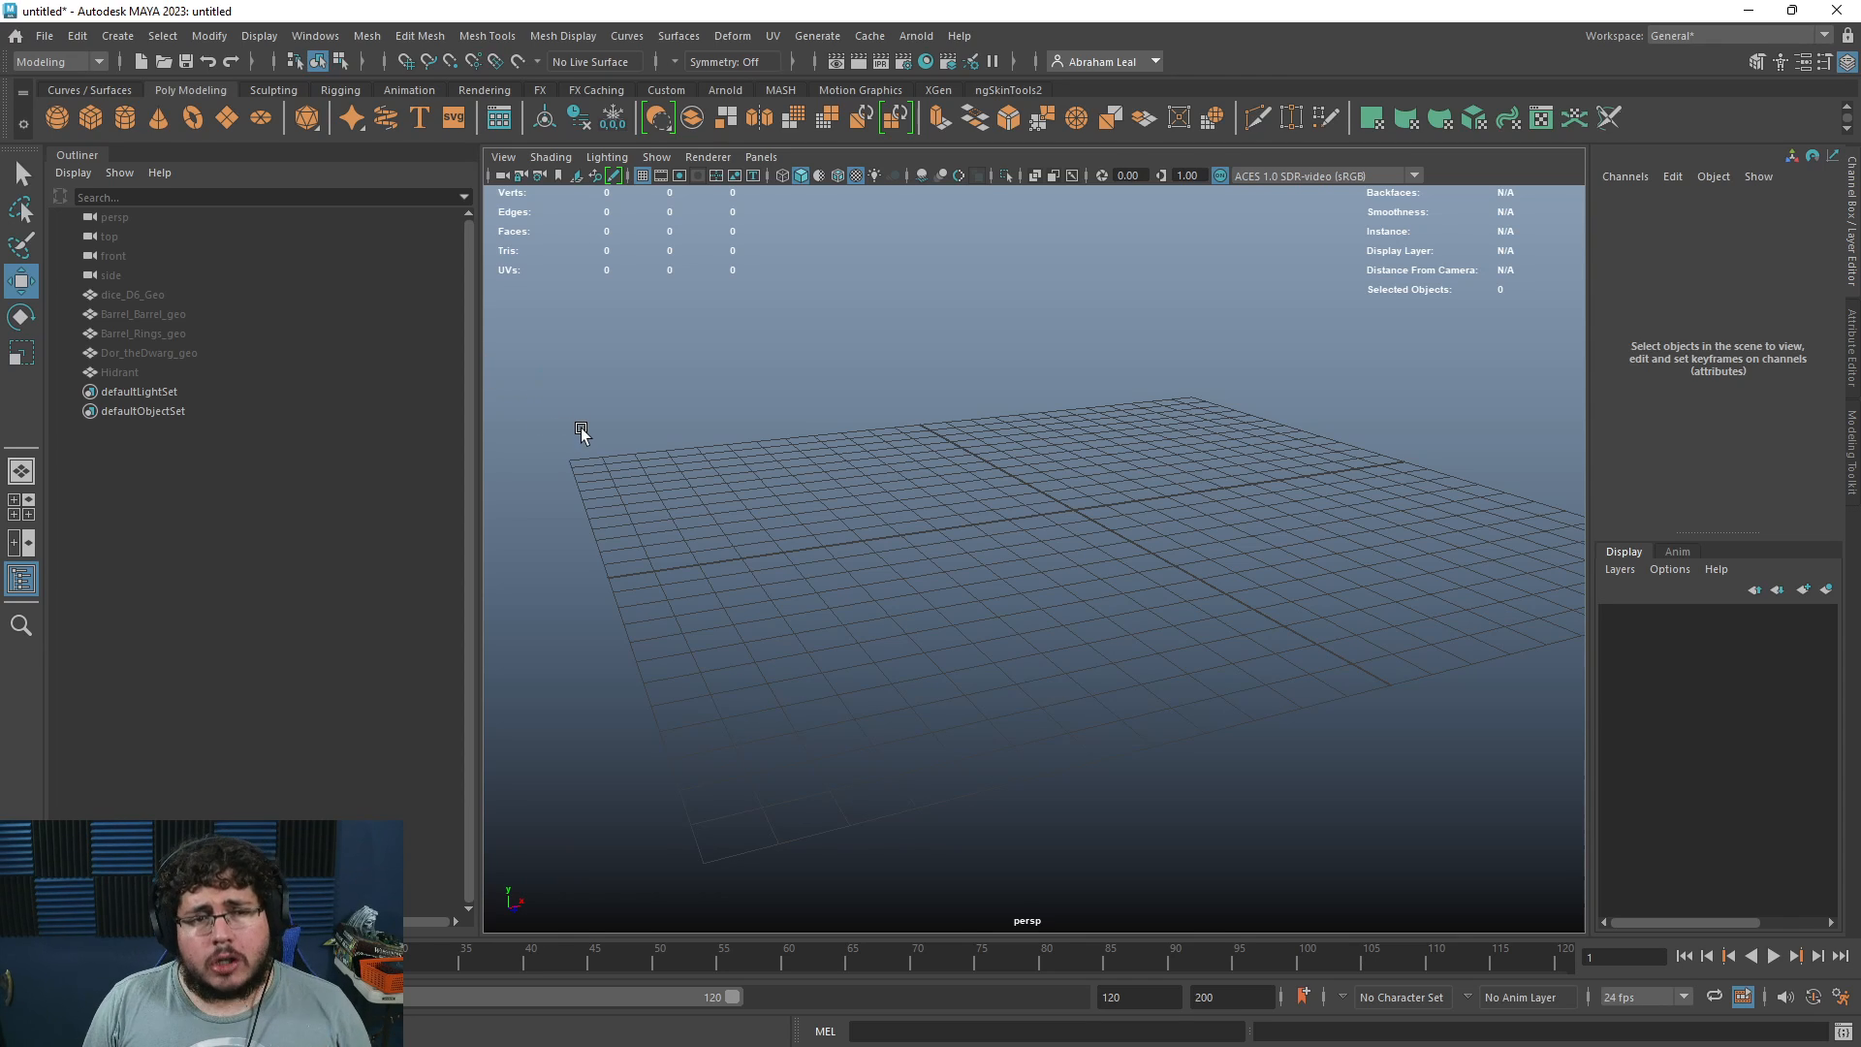
Switch to a Chrome window, maximize it and search Google for "globe"
key(super)
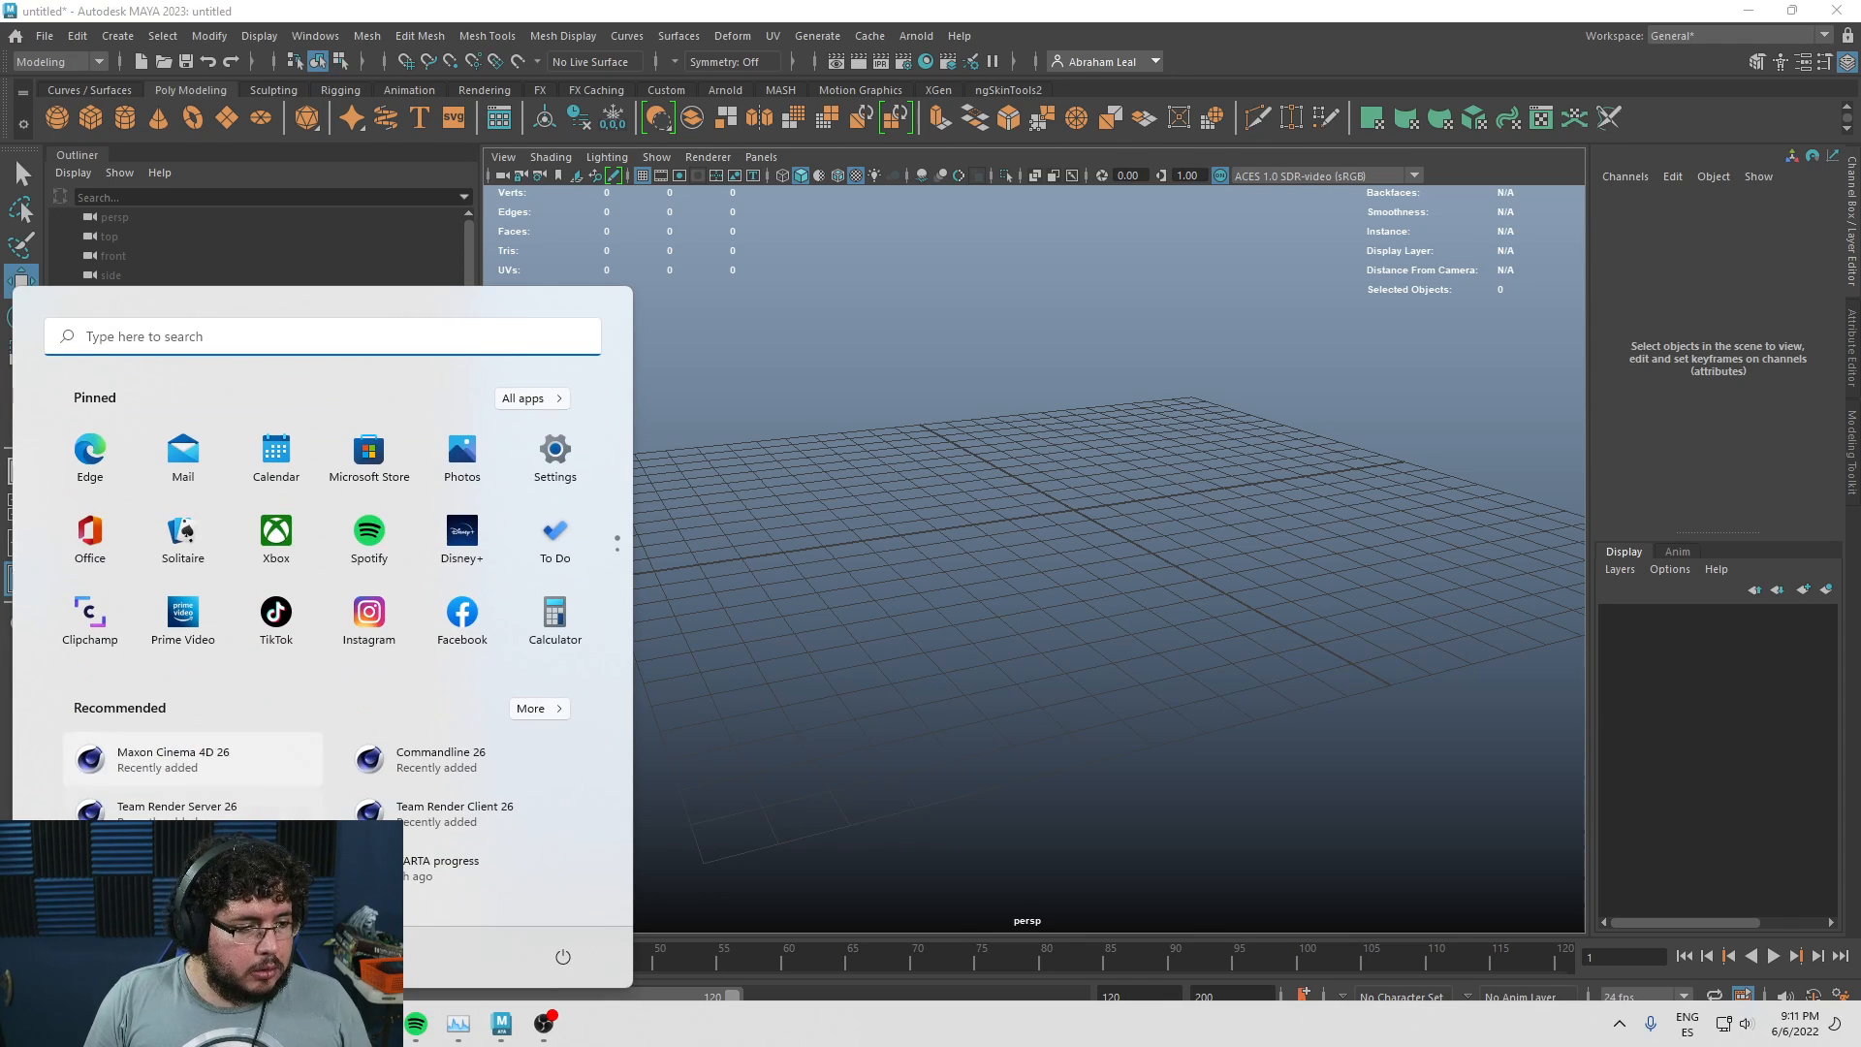
key(super)
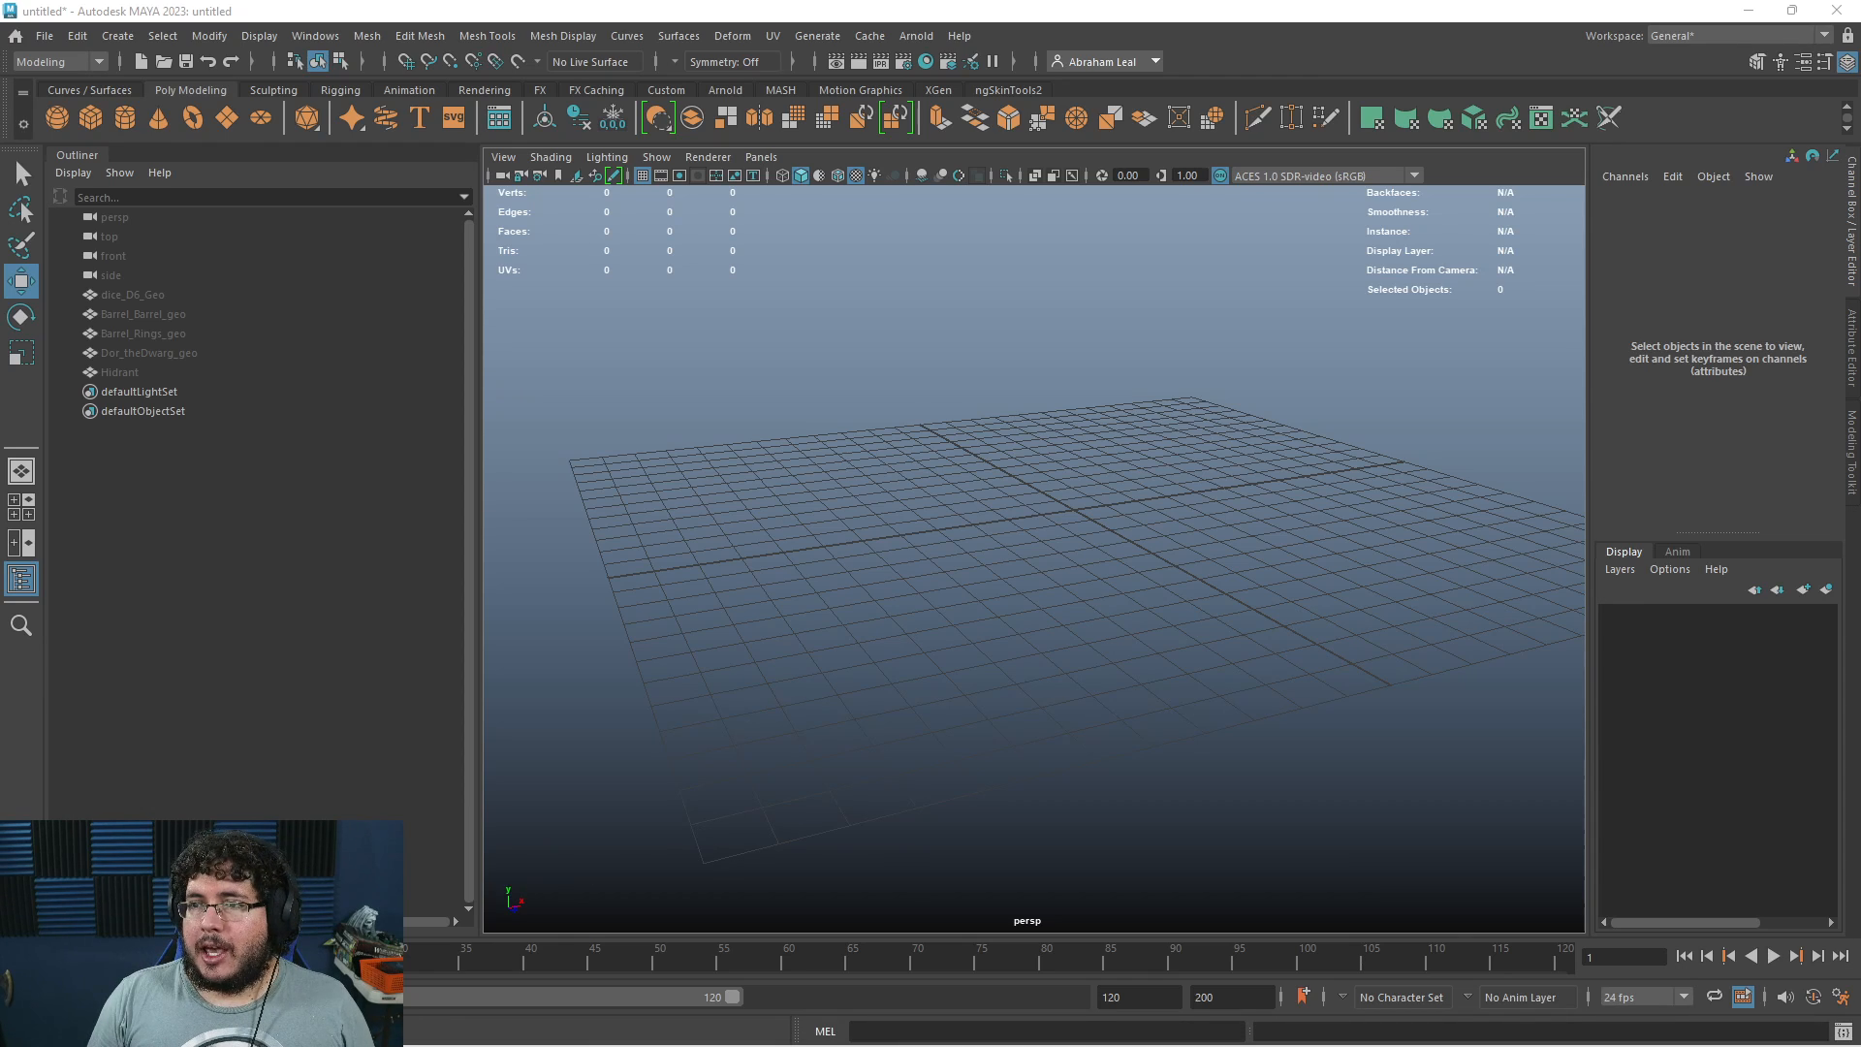
drag(0, 81, 487, 47)
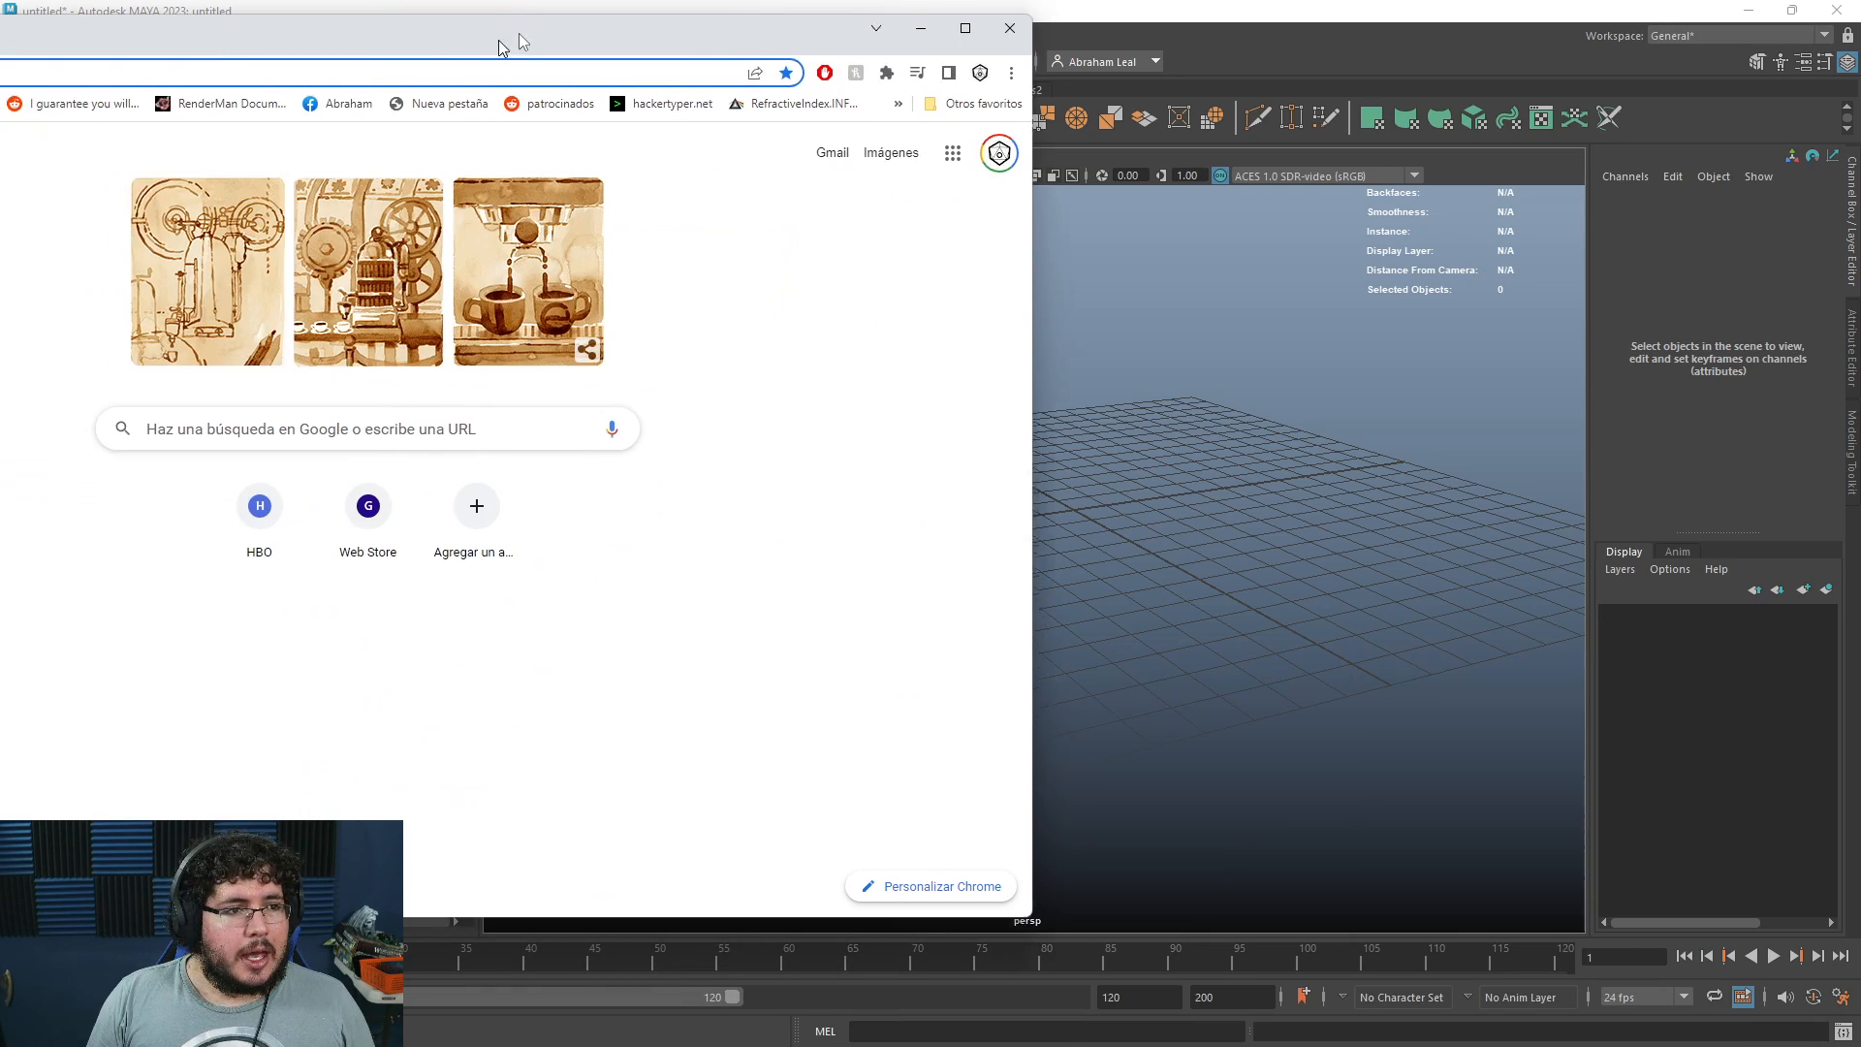
double_click(489, 47)
click(504, 51)
text(globe)
key(Return)
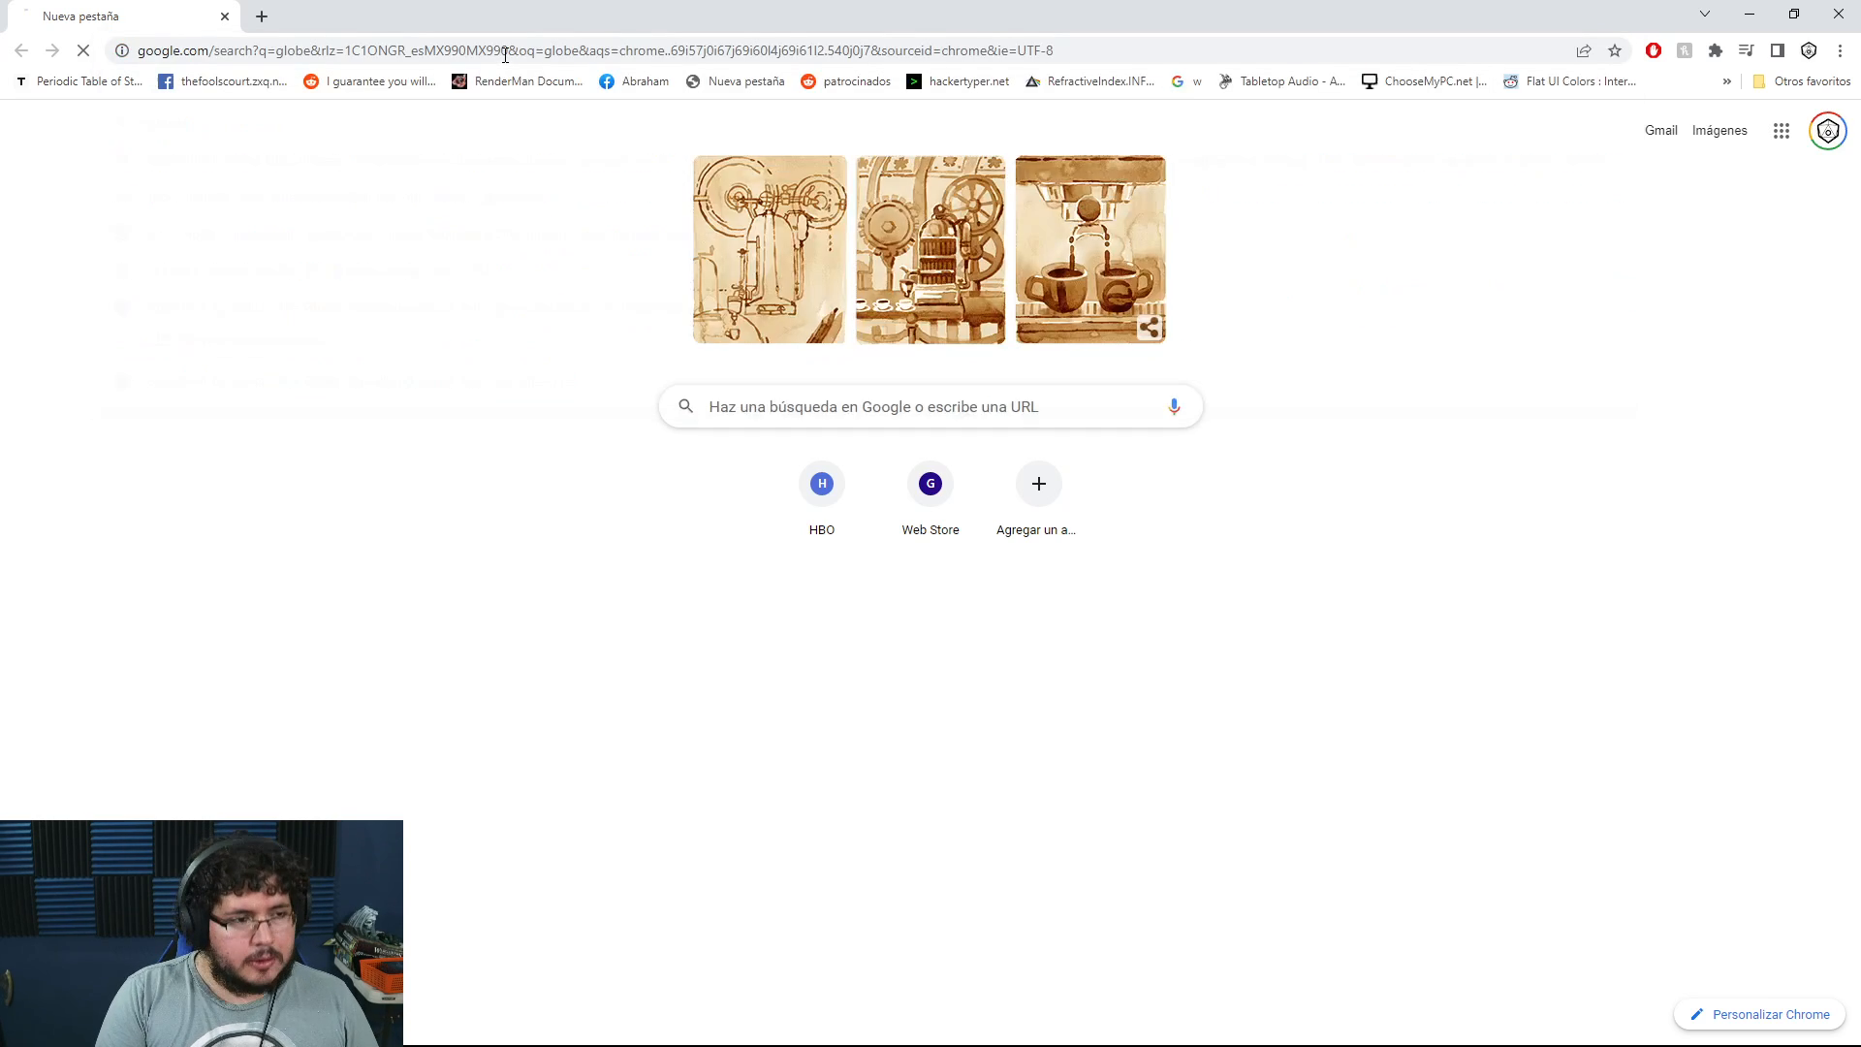
Show the image results for globe, view them filtered by map, and return to the unfiltered images
click(280, 215)
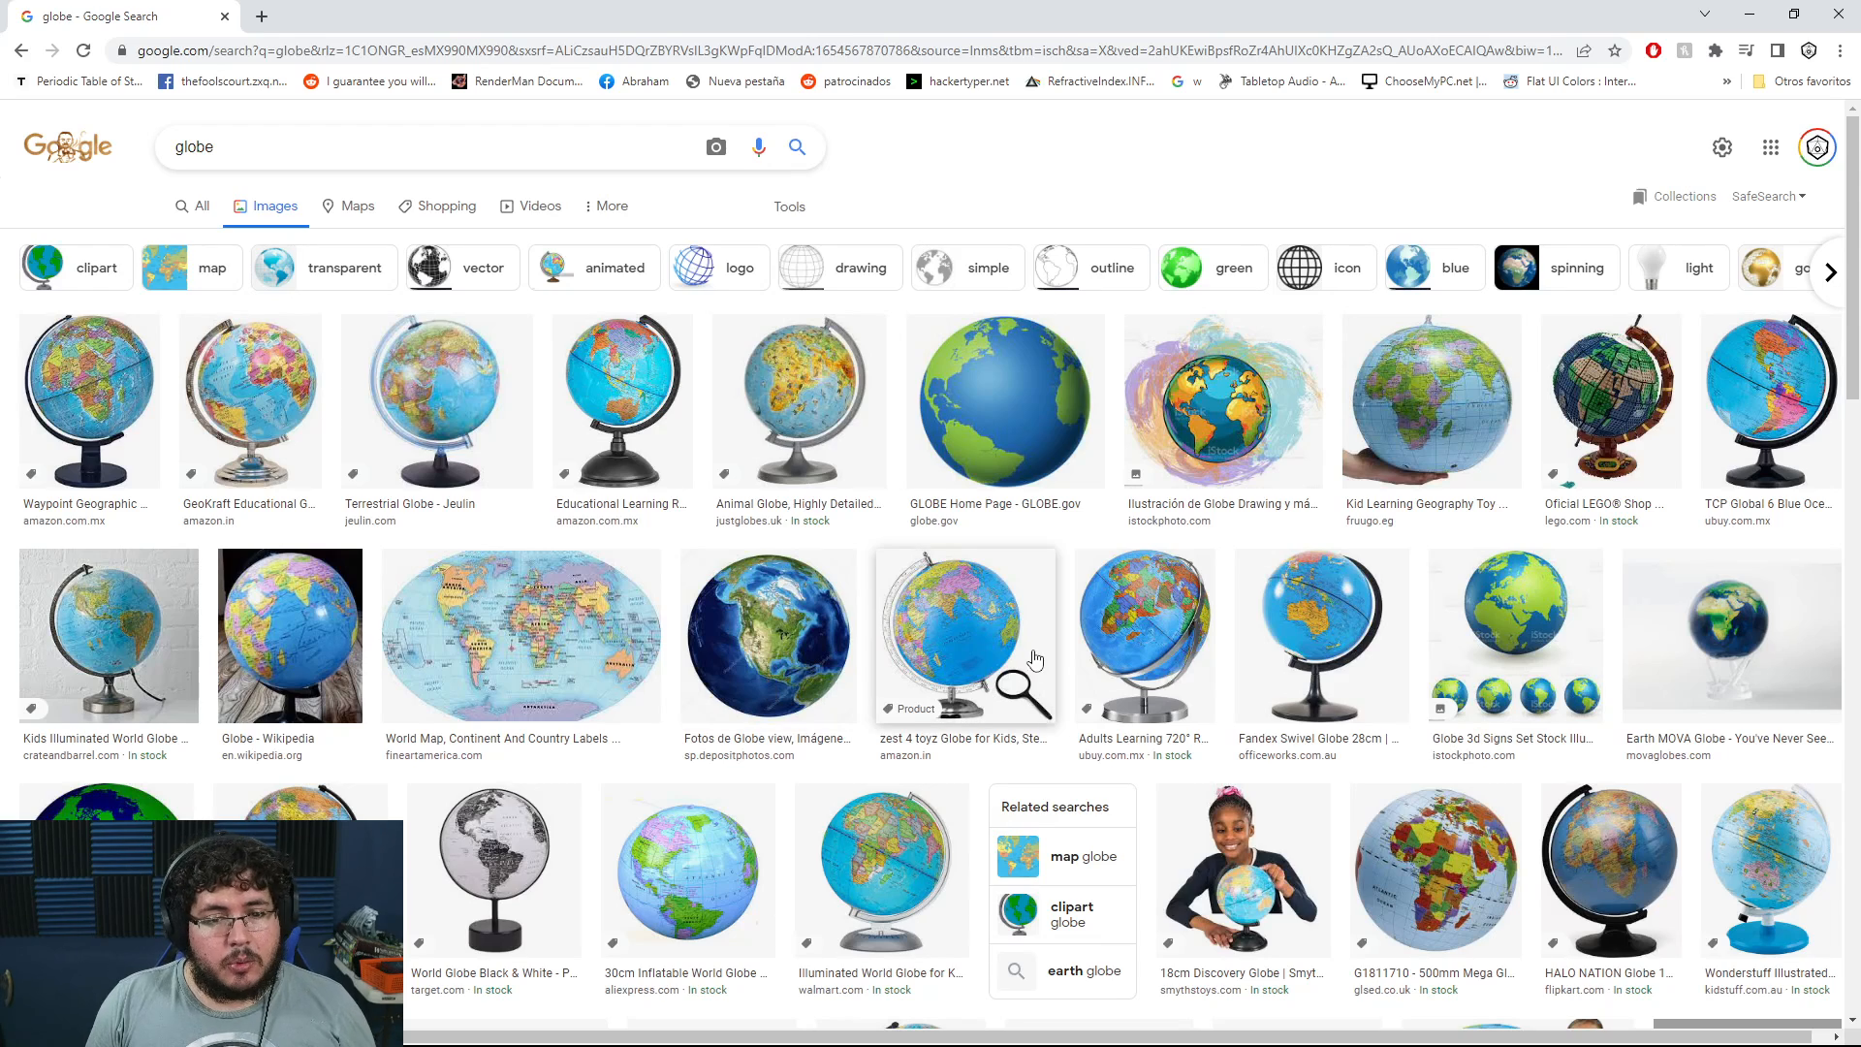
click(222, 278)
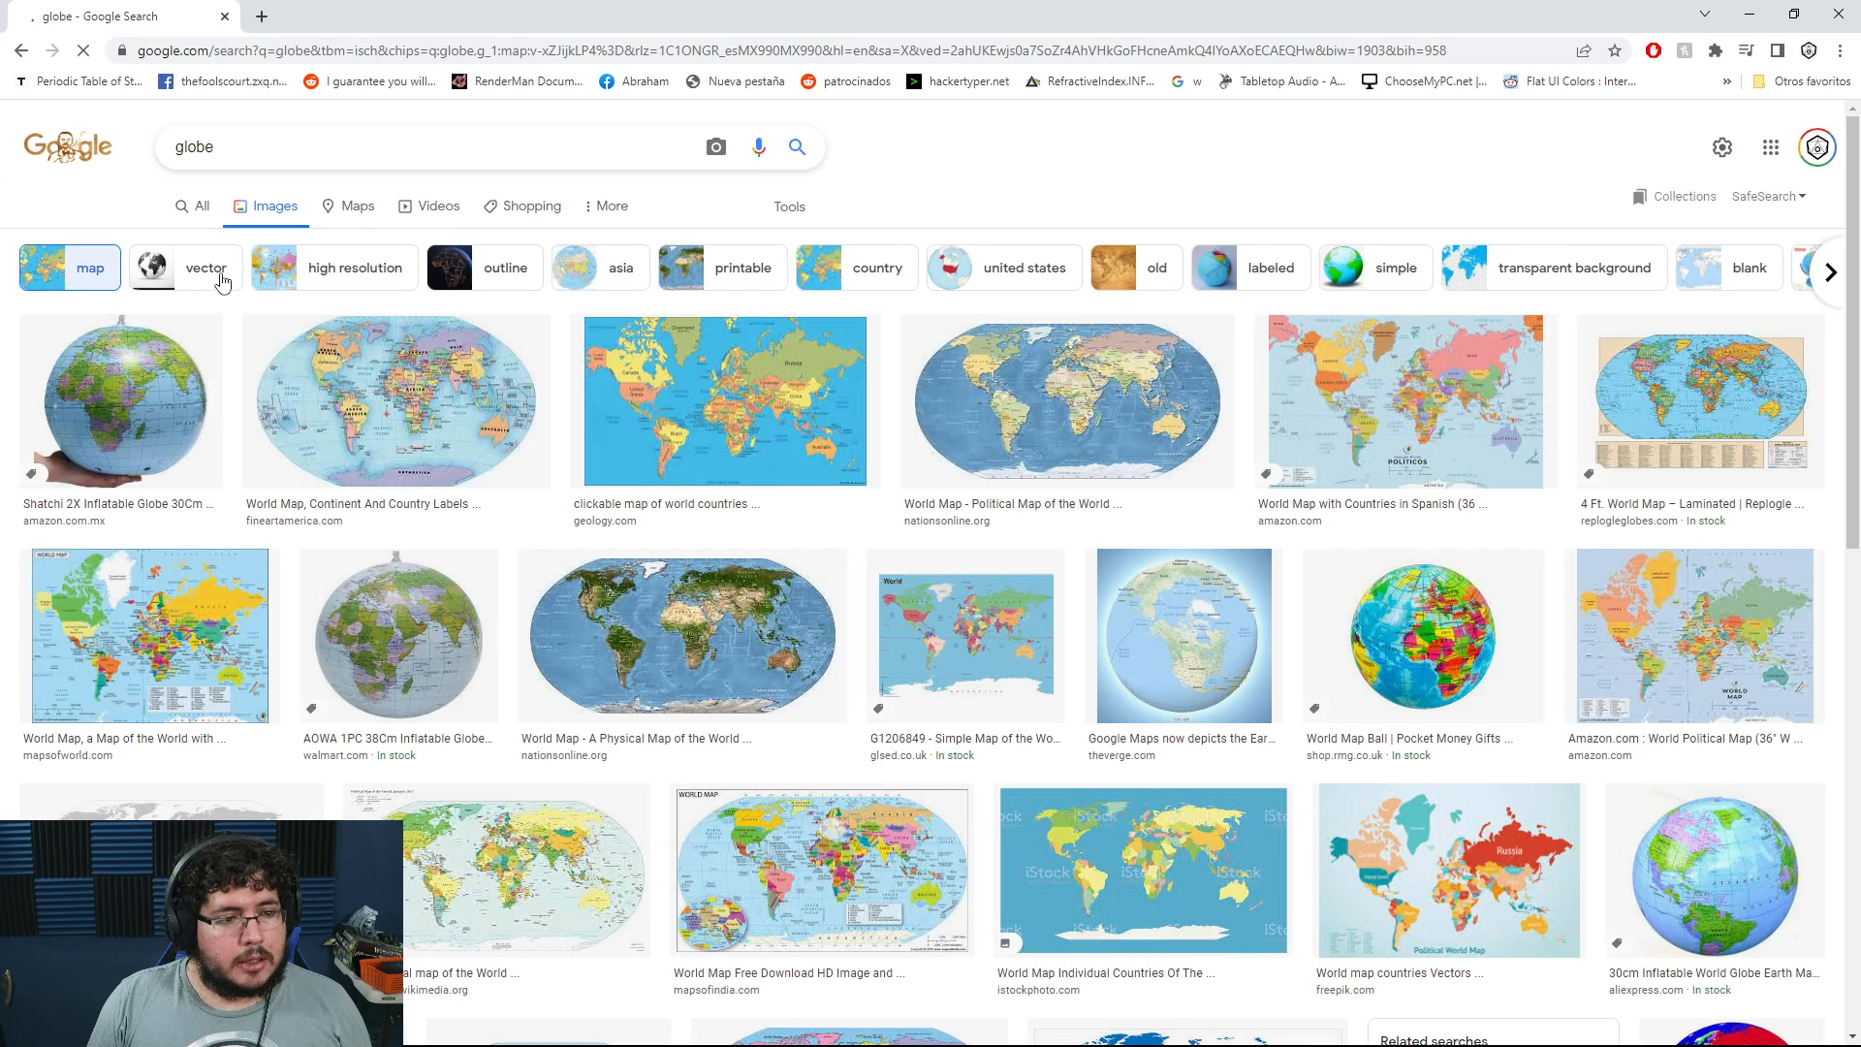
click(22, 55)
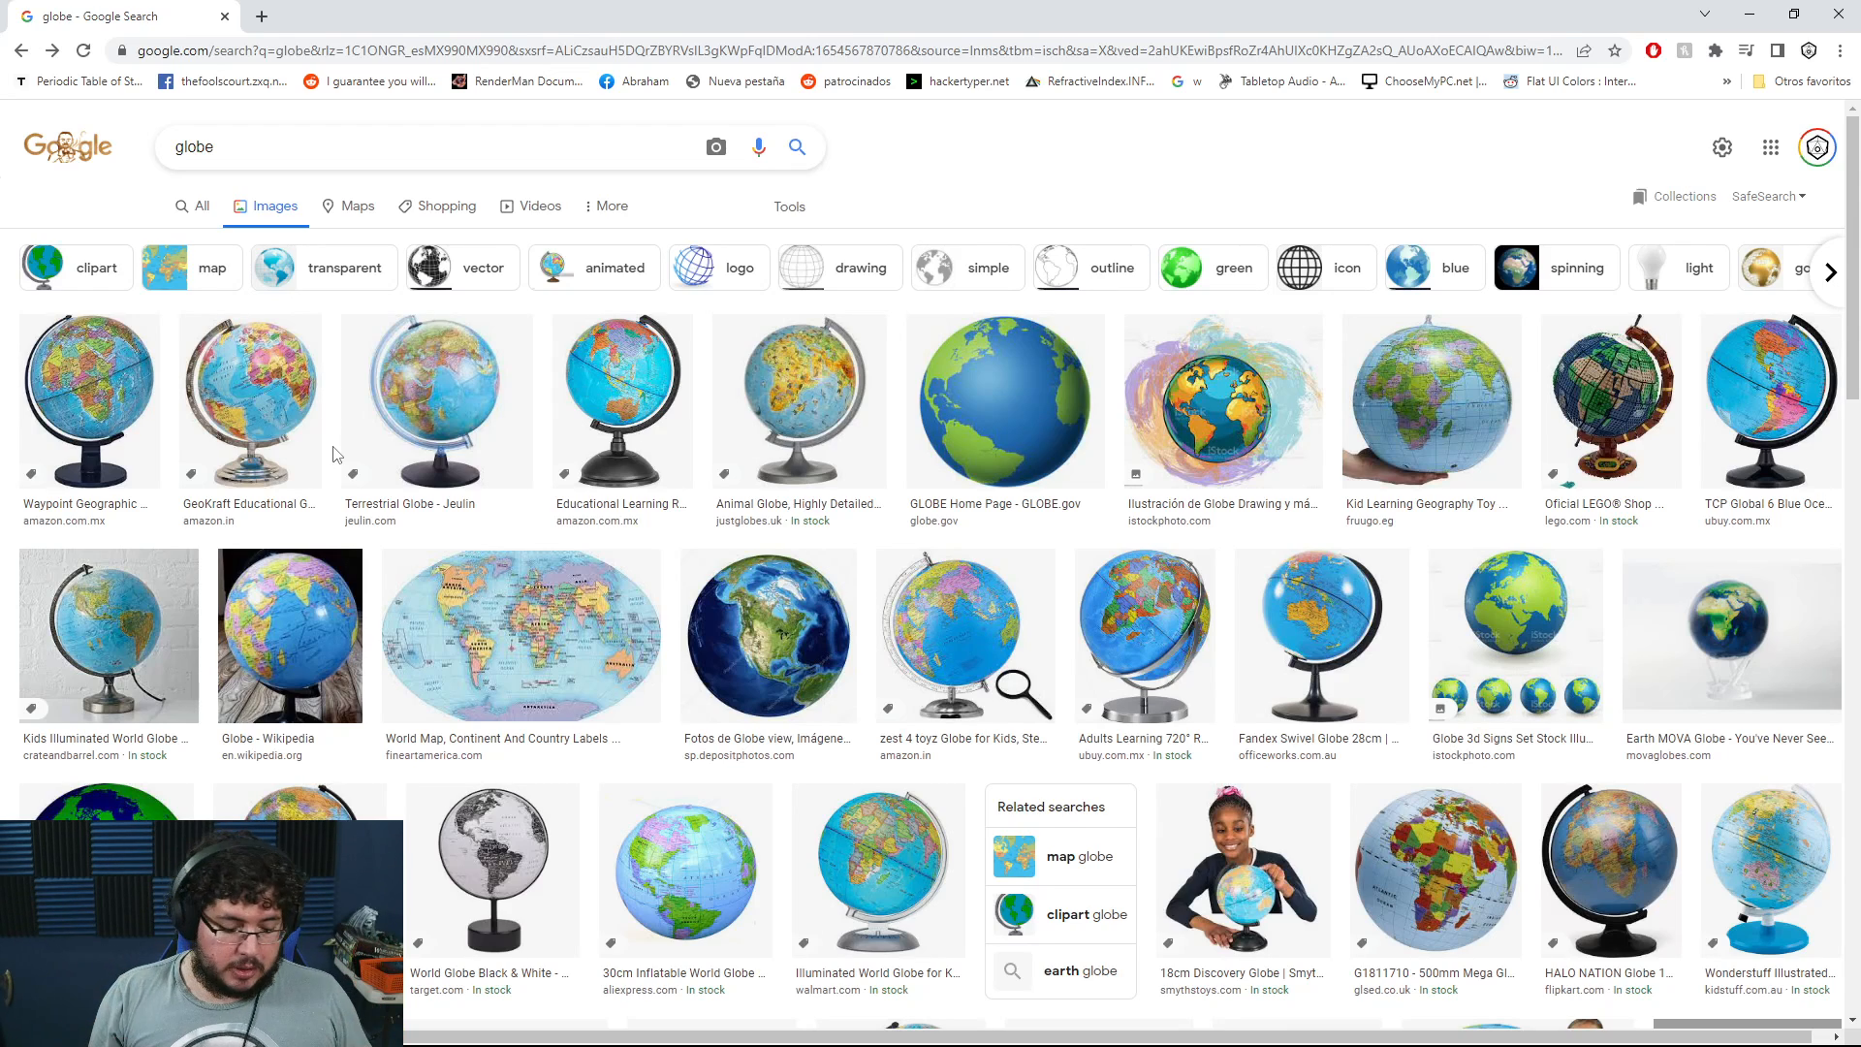
Launch Krita and create a new 3840 × 1080 px document at 240 pixels/inch in RGB/Alpha, 8-bit
key(super)
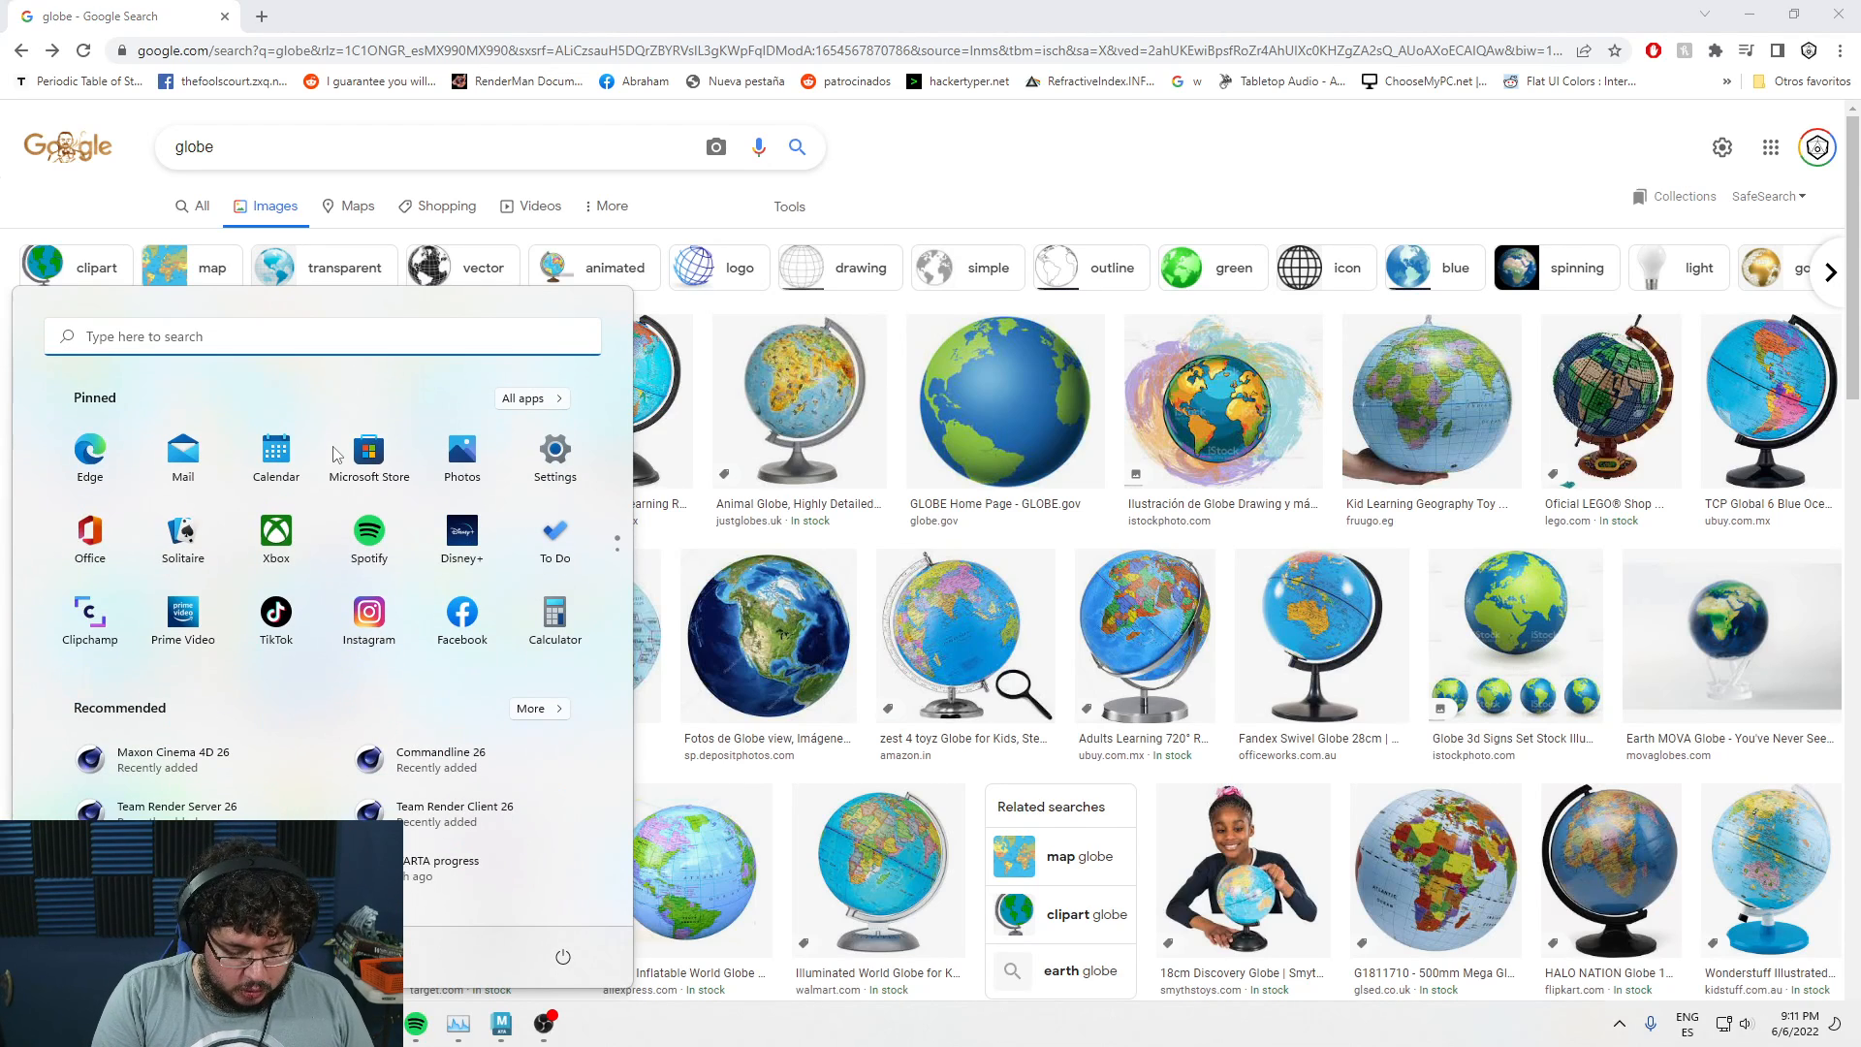
text(krita)
key(Return)
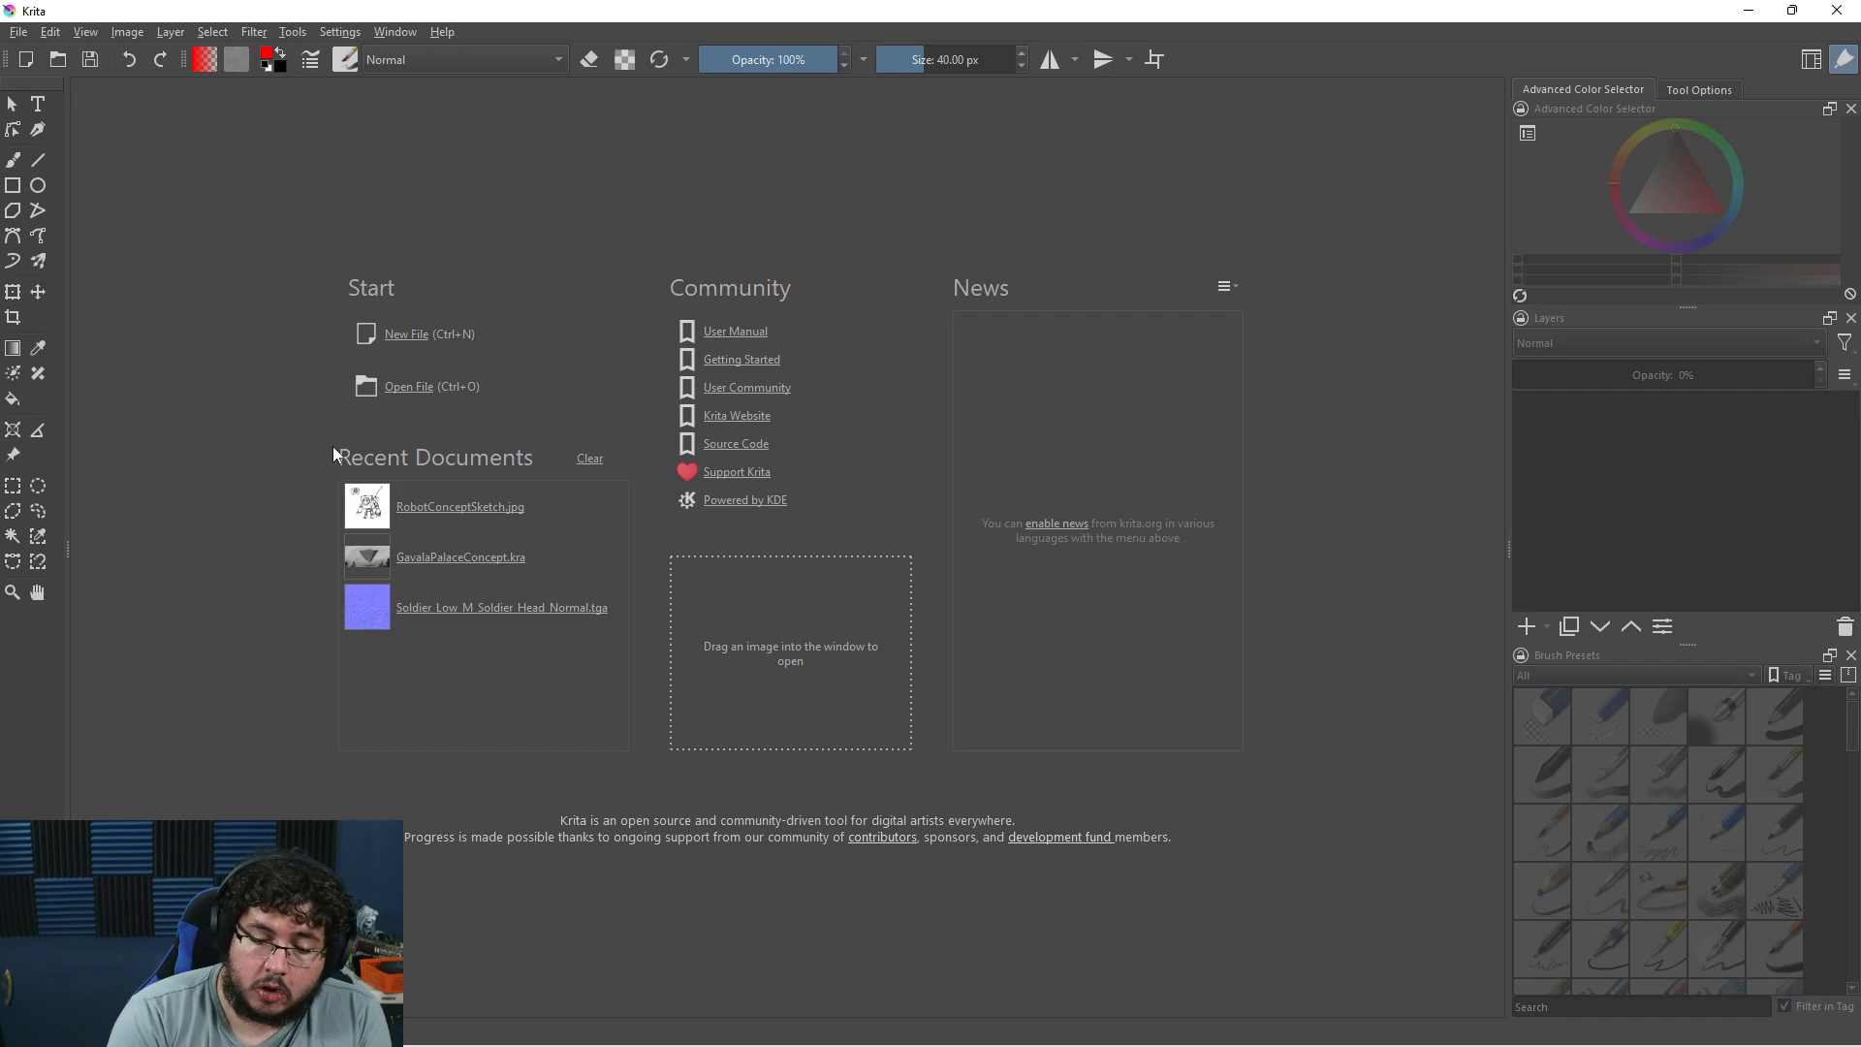
click(412, 335)
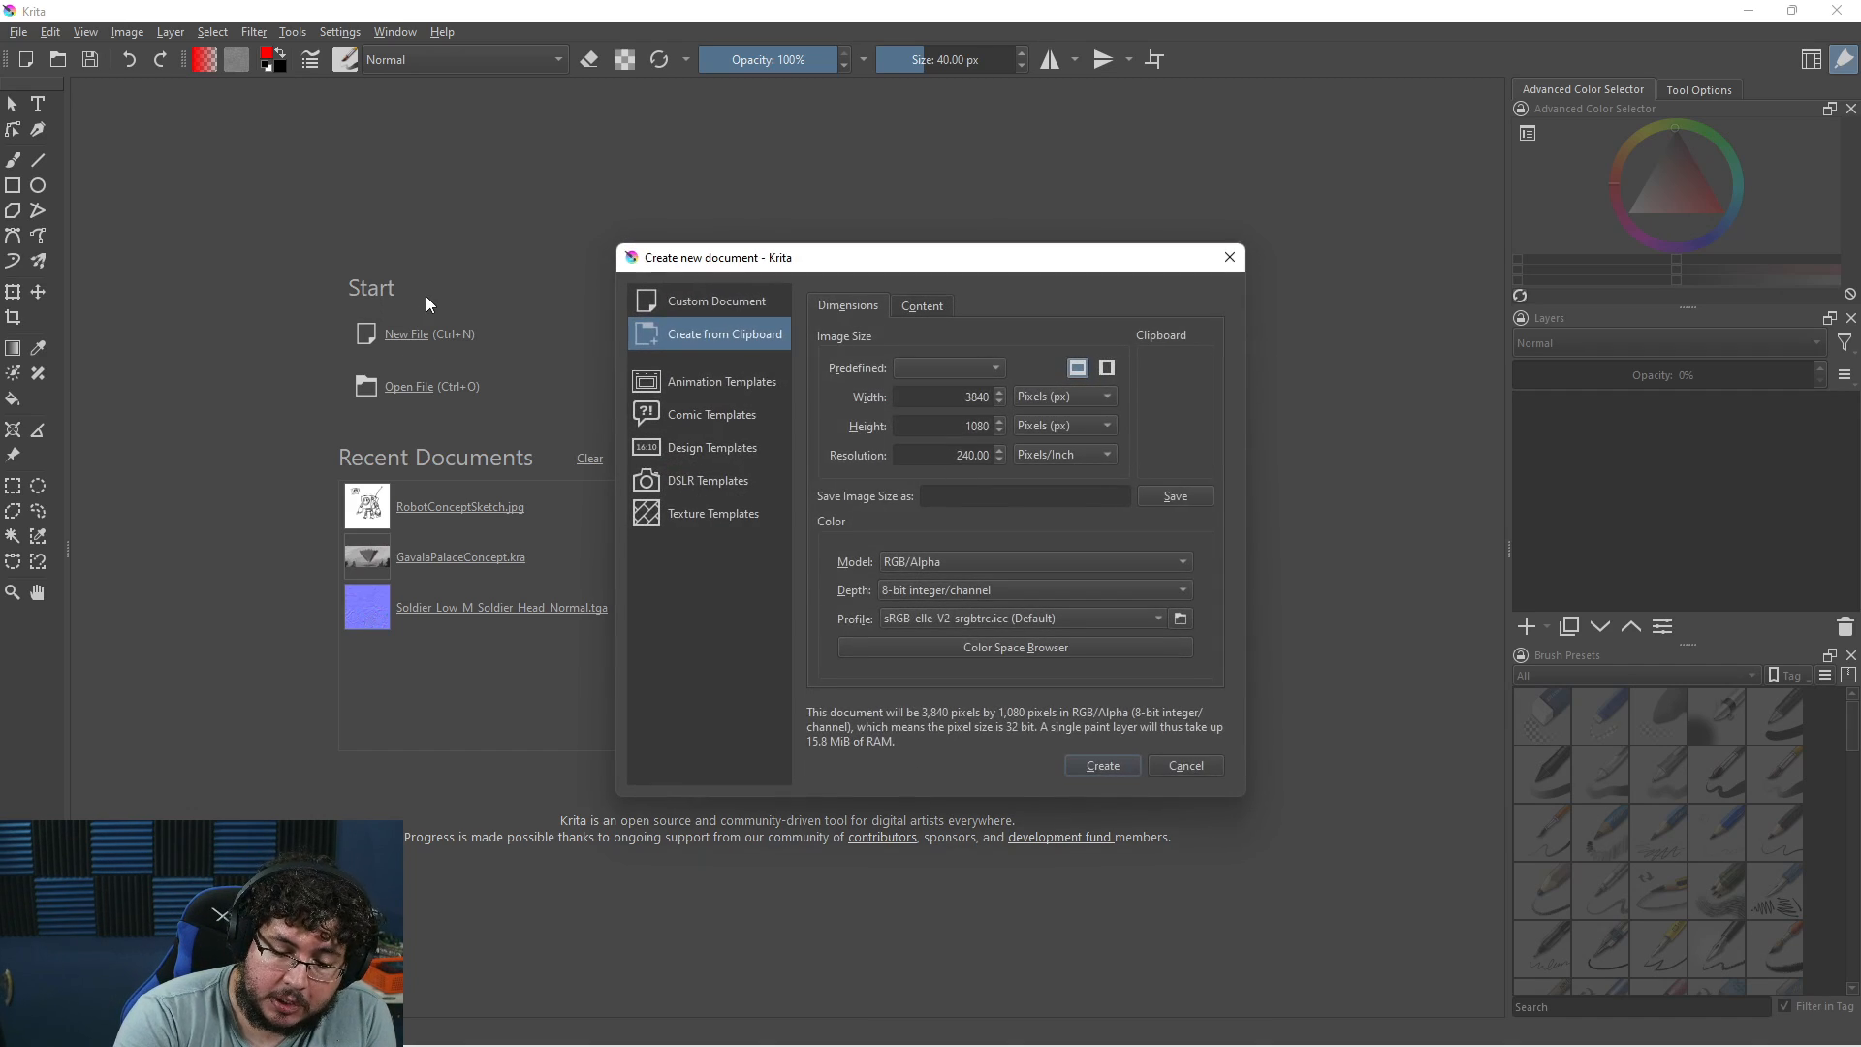
click(1110, 765)
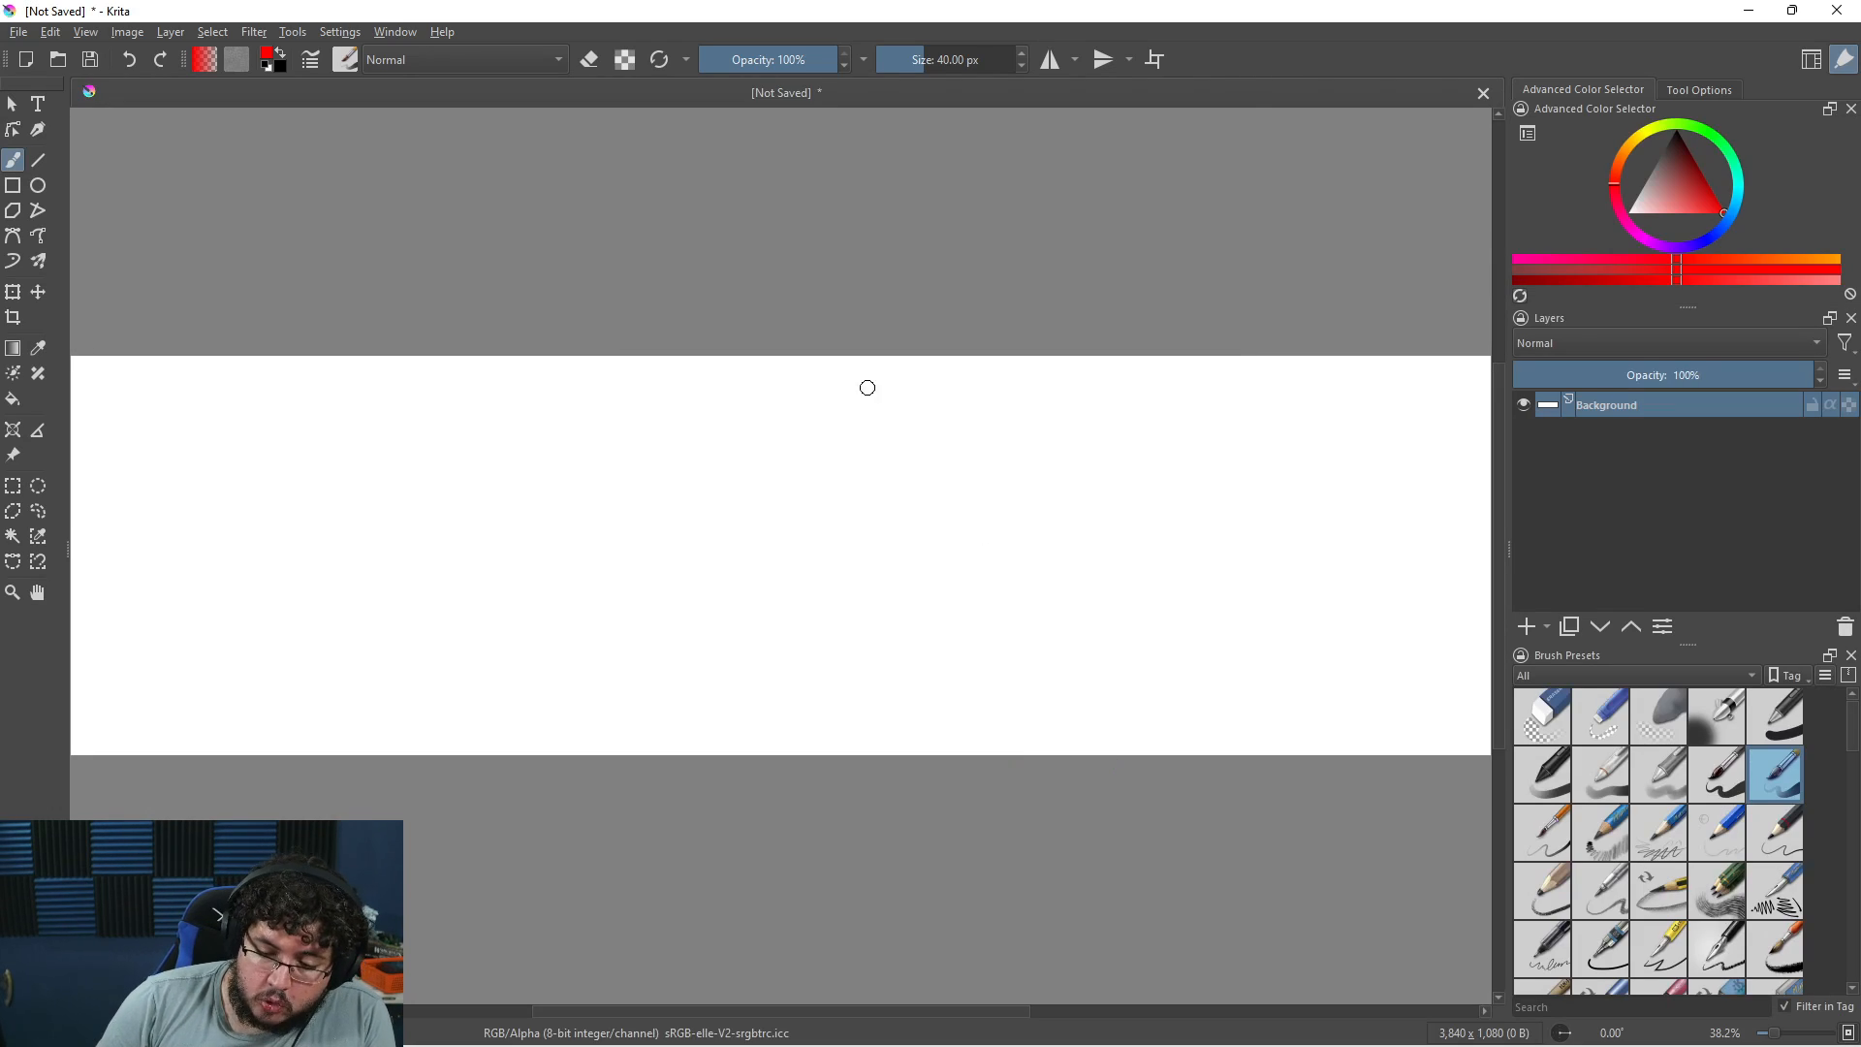
Set the brush size to about 4.74 px and the painting colour to black
ctrl+scroll(510, 551, up, 2)
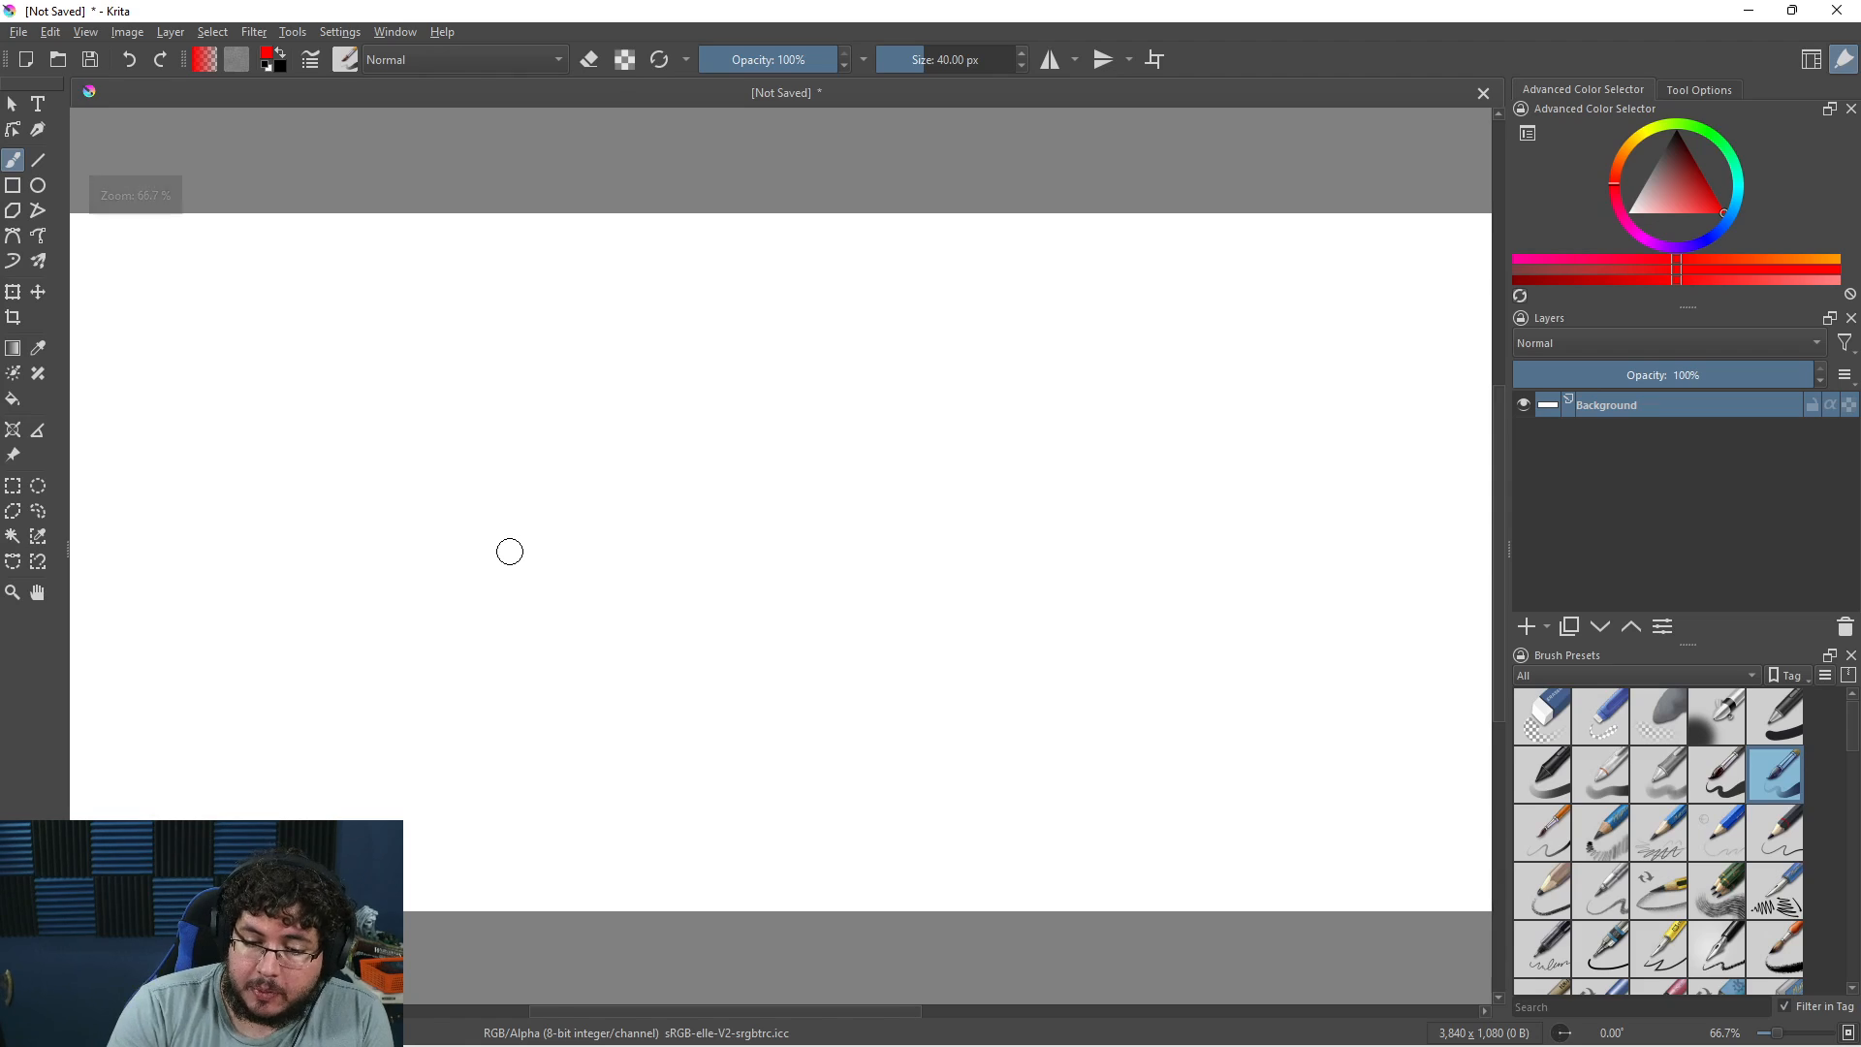
drag(914, 59, 908, 56)
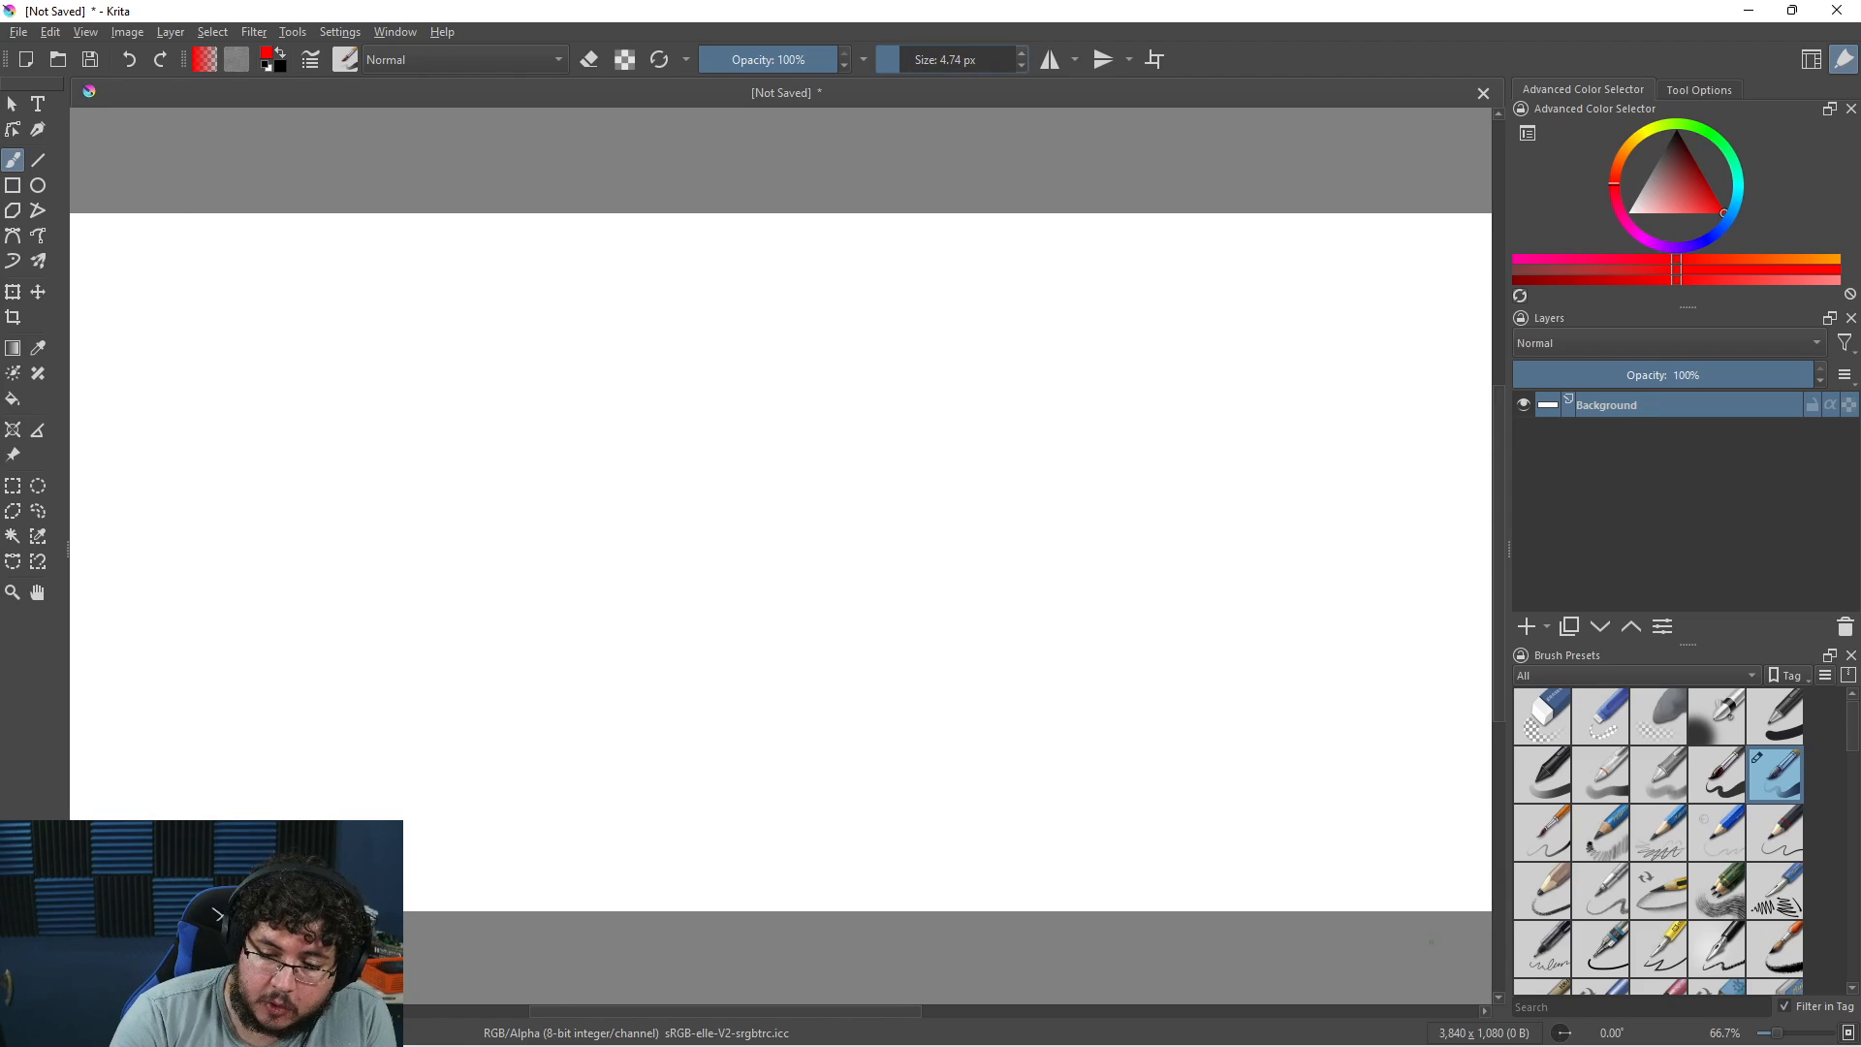
drag(1679, 188, 1677, 127)
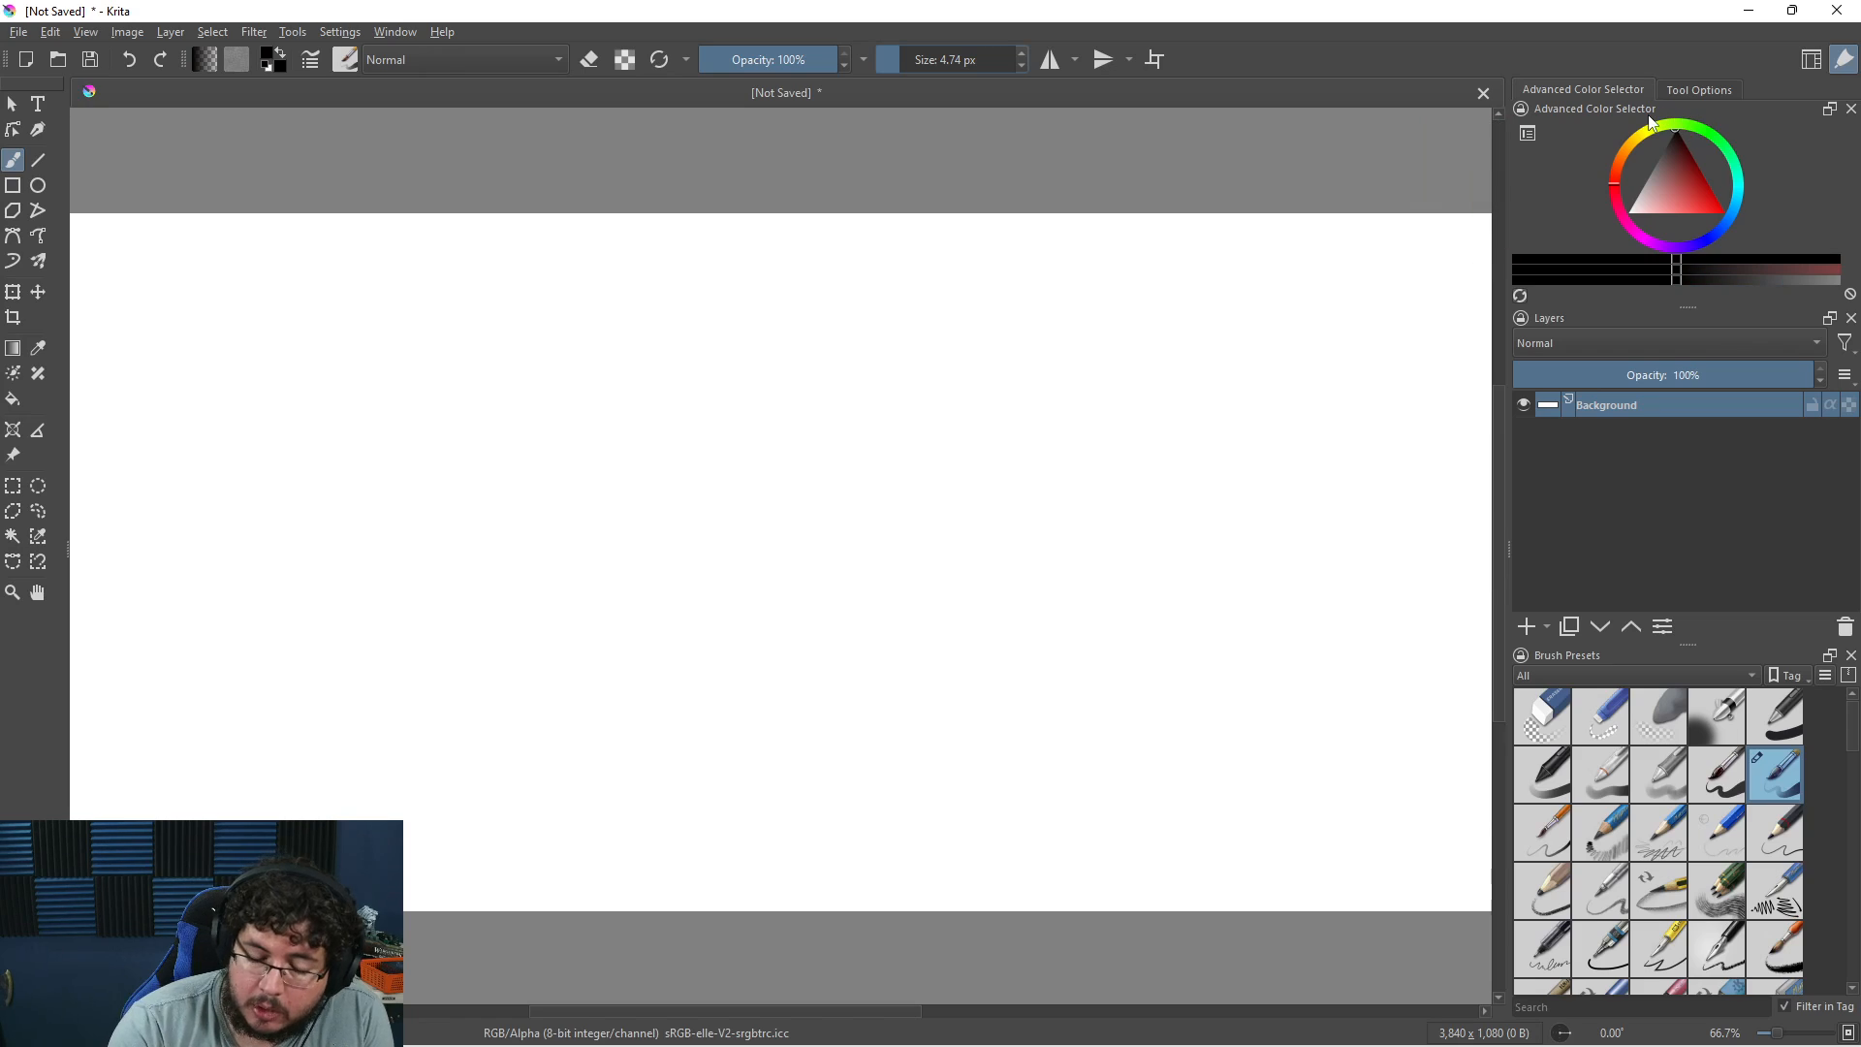
Sketch a right triangle on the left part of the canvas and write "2D" above it
drag(352, 446, 358, 610)
drag(354, 447, 472, 590)
drag(354, 447, 479, 591)
drag(358, 605, 461, 611)
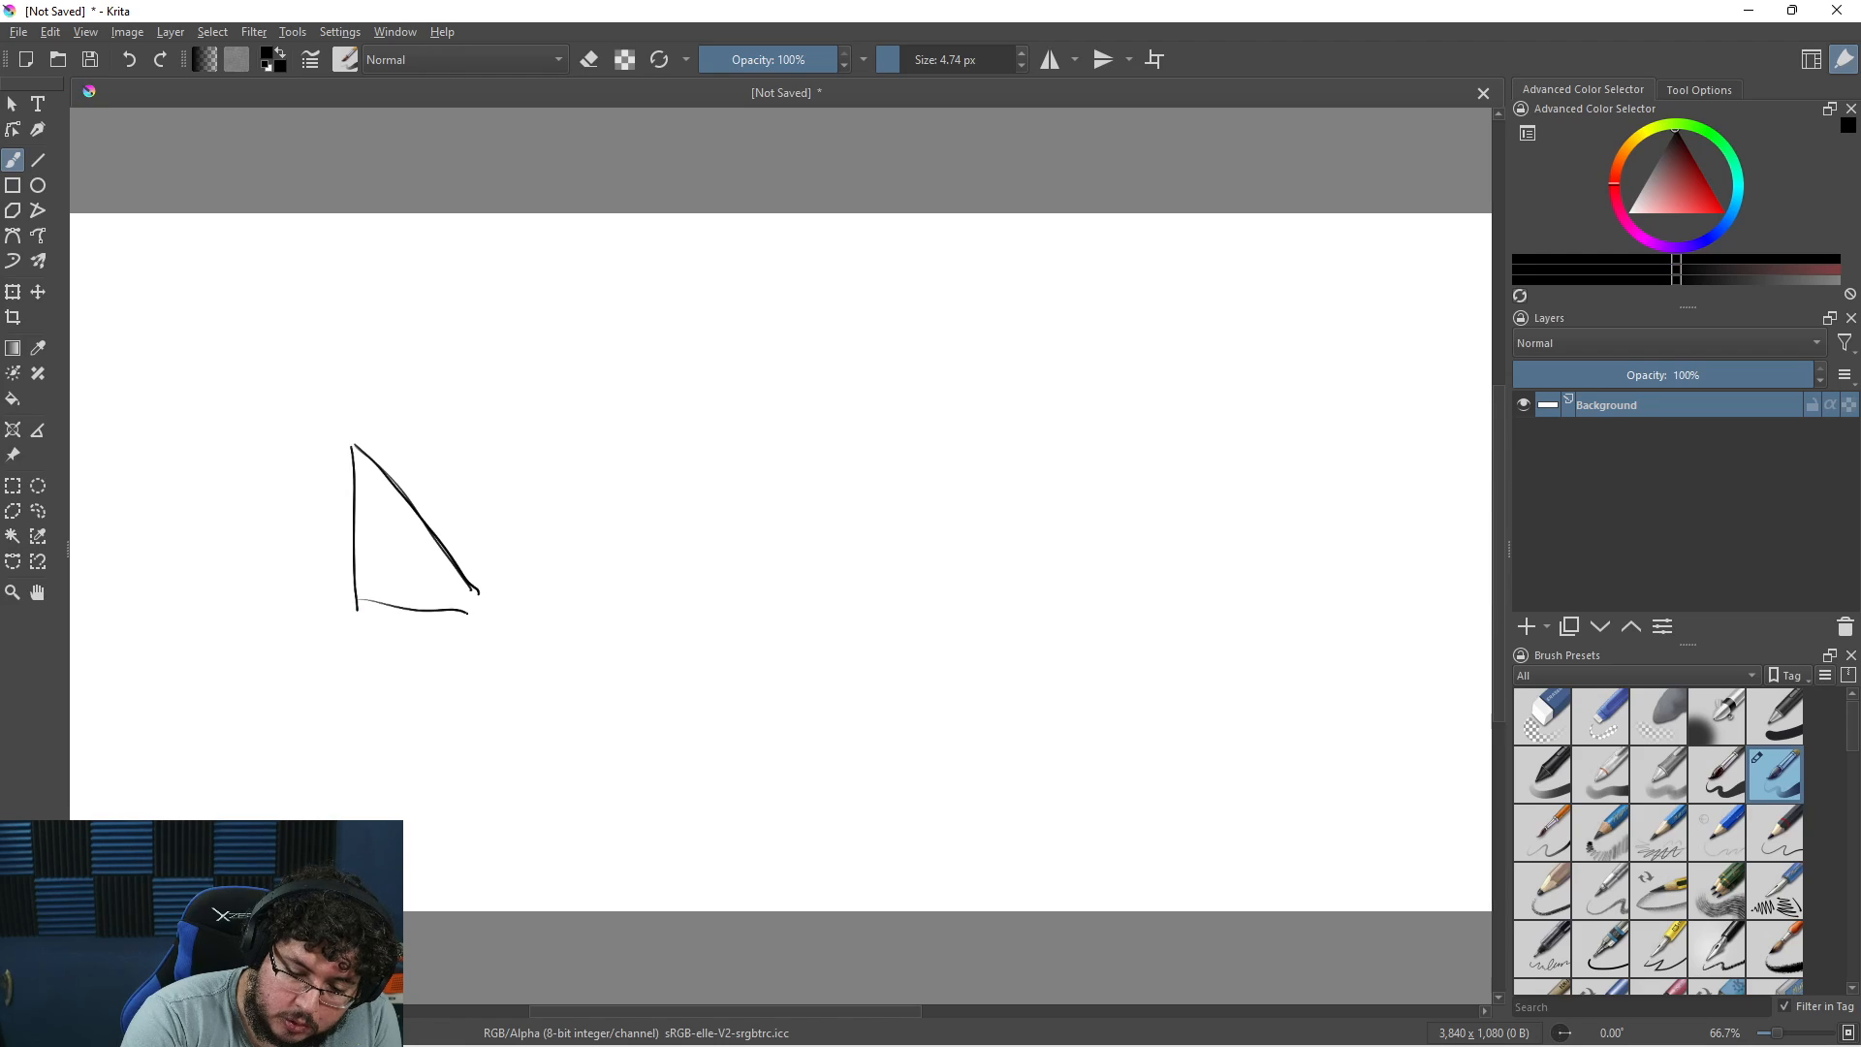
drag(348, 351, 367, 374)
drag(388, 347, 389, 377)
drag(353, 446, 504, 608)
mouse_move(355, 600)
mouse_down()
mouse_move(445, 605)
mouse_move(441, 540)
mouse_move(365, 453)
mouse_up()
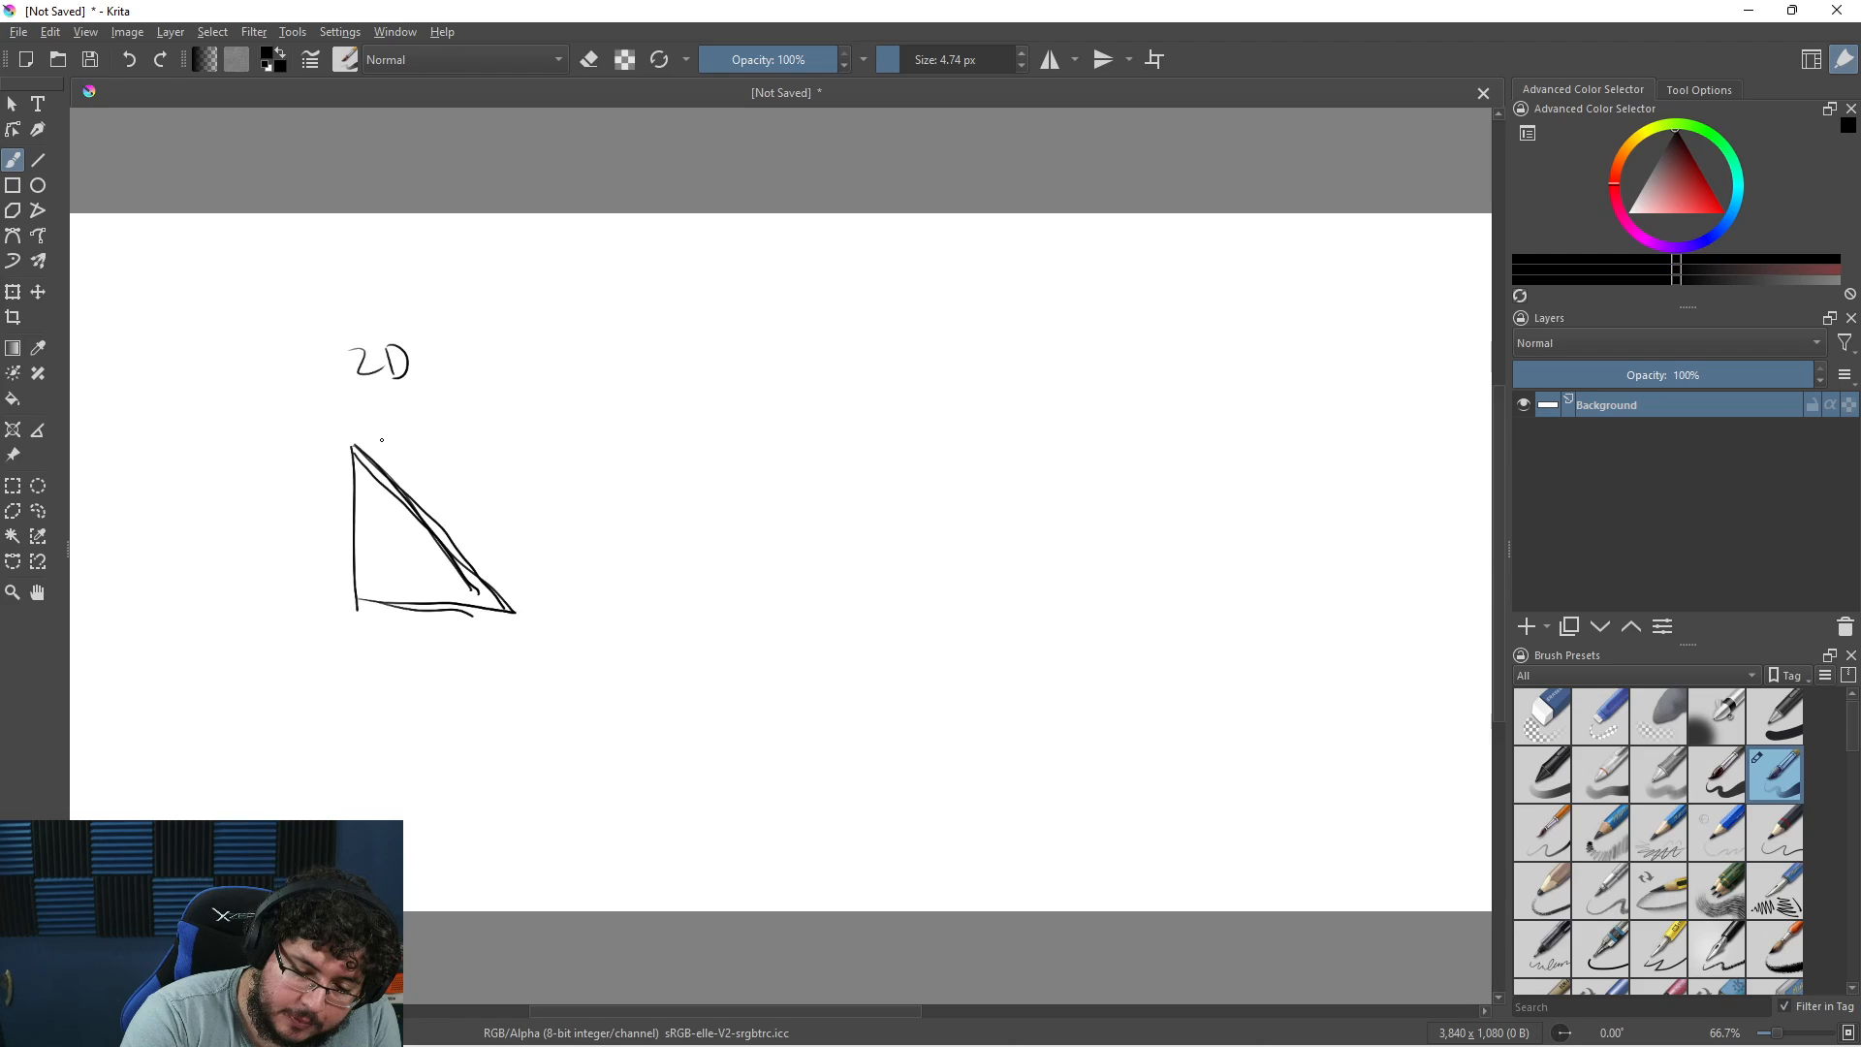
Mark the triangle's right angle as 90°, with a small arrow beside the triangle and "180°" below it
mouse_move(353, 570)
mouse_down()
mouse_move(384, 603)
mouse_move(357, 676)
mouse_up()
drag(373, 653, 371, 655)
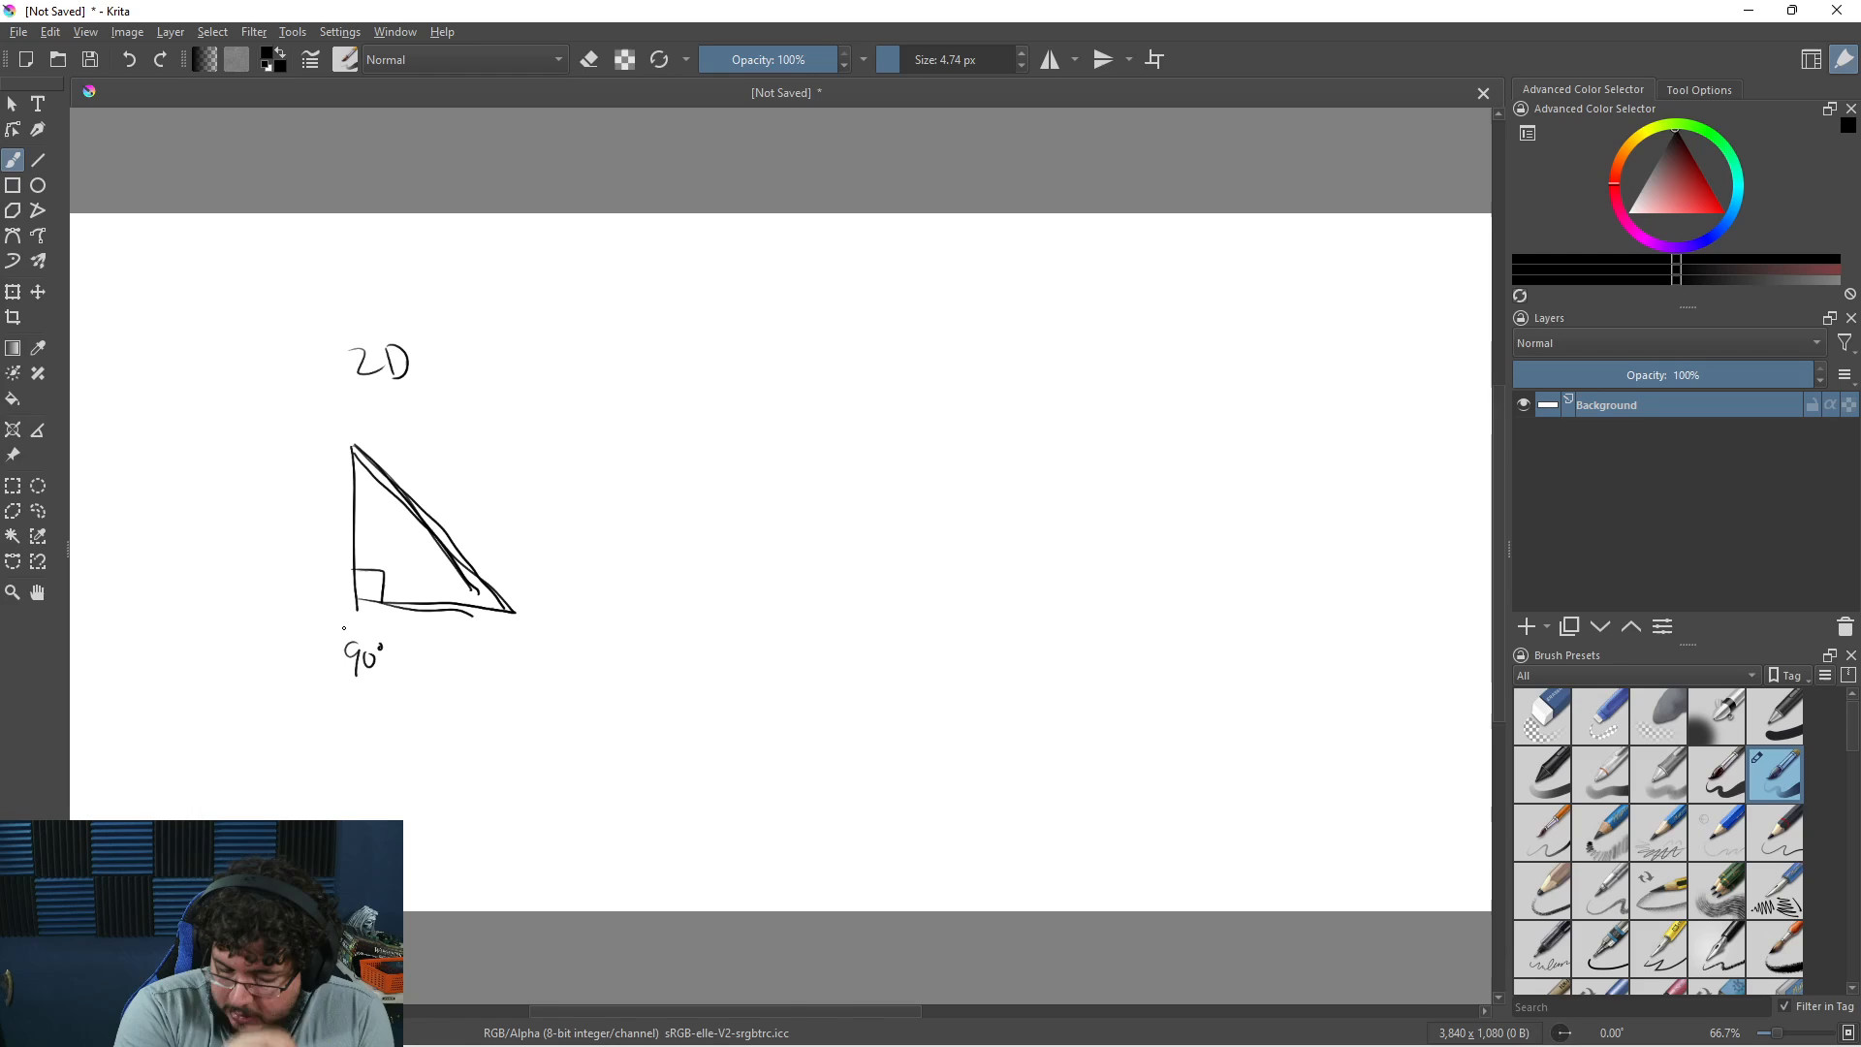
drag(267, 543, 301, 547)
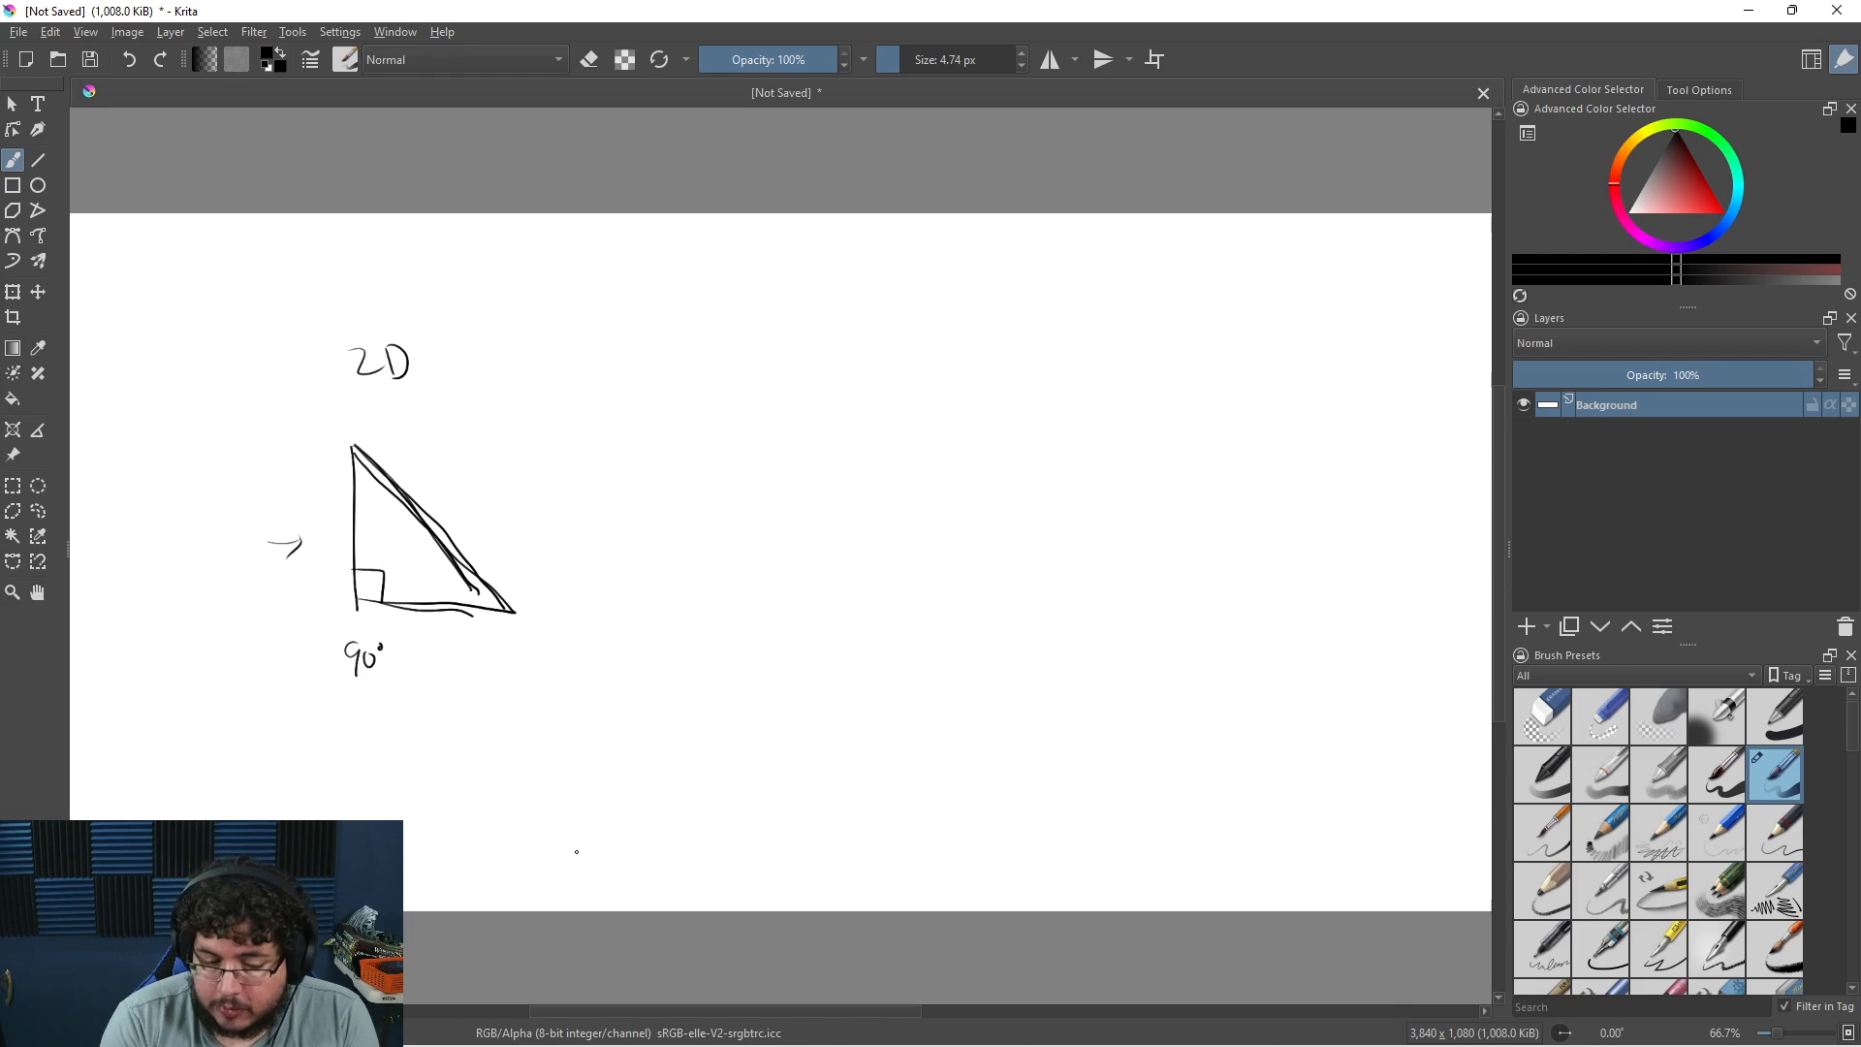
mouse_move(427, 759)
mouse_down()
mouse_move(427, 790)
mouse_move(452, 772)
mouse_up()
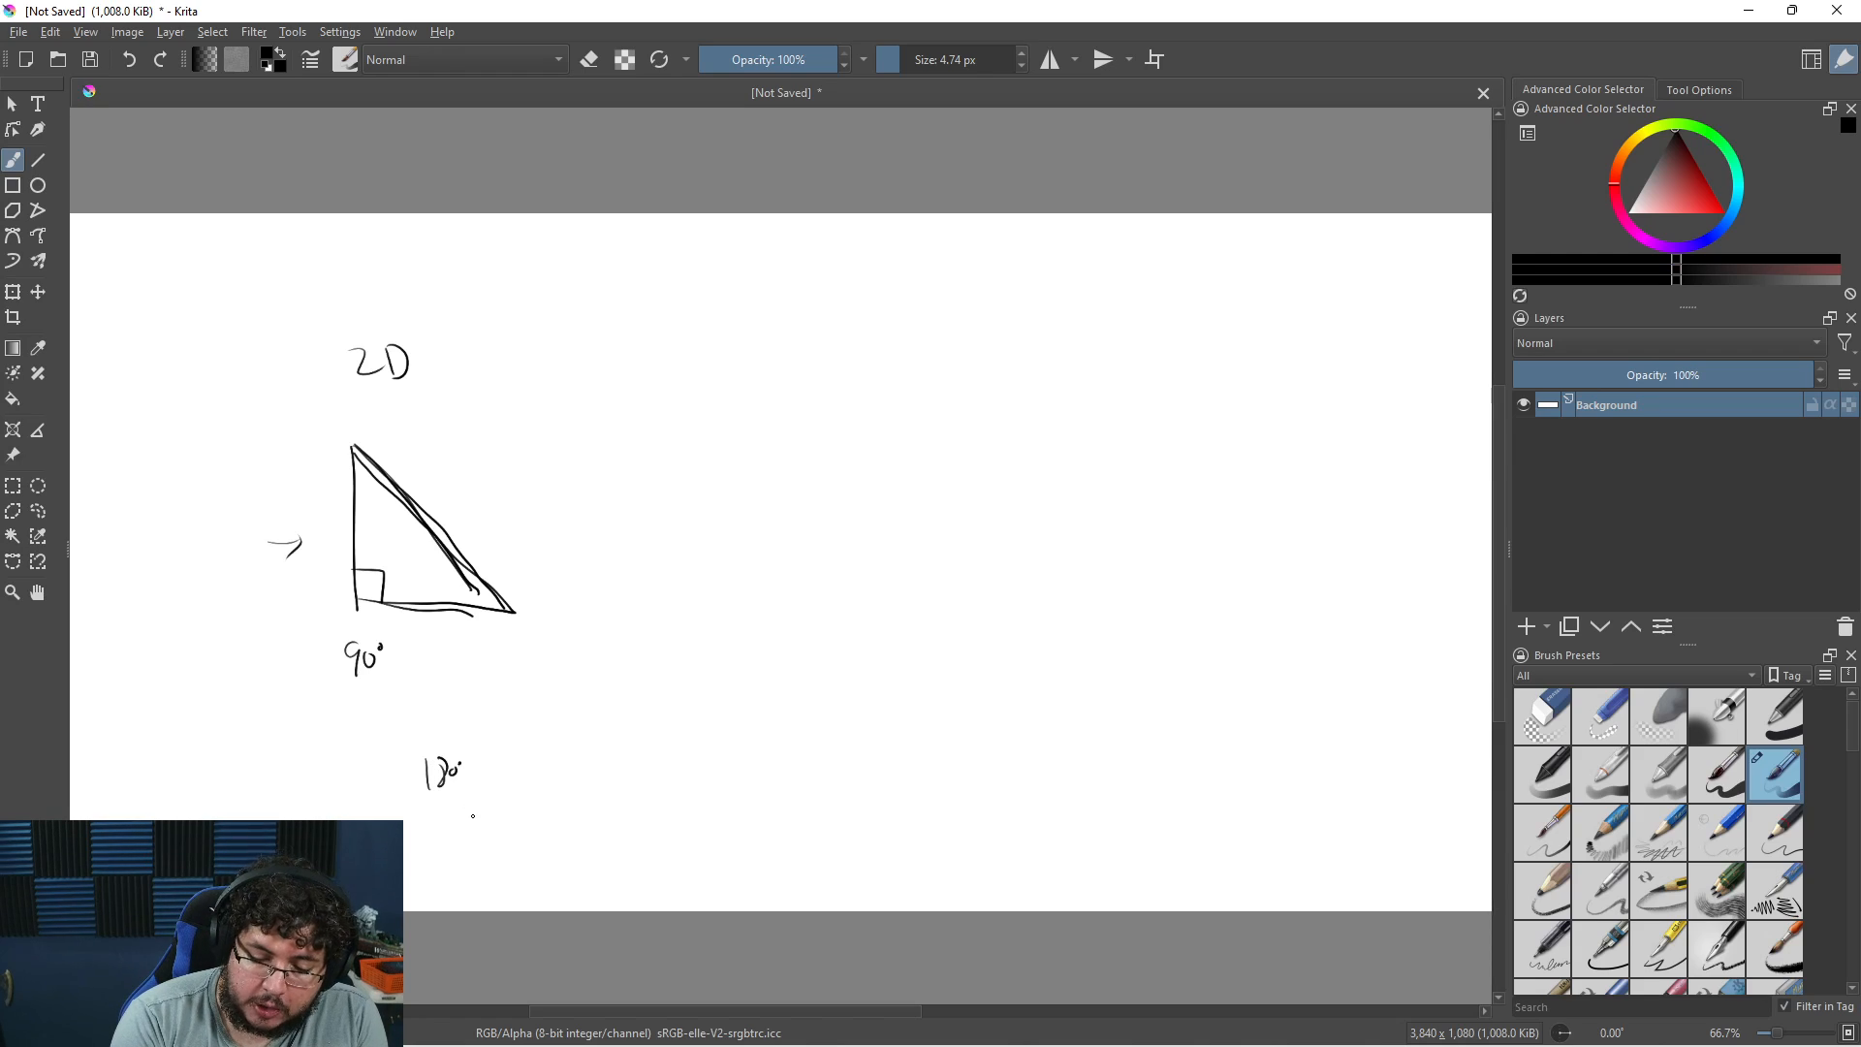
Sketch a stick figure with a curved three-sided path labelled S, E and N, and mark right angles at its corners
mouse_move(977, 380)
mouse_down()
mouse_move(986, 412)
mouse_move(977, 376)
mouse_up()
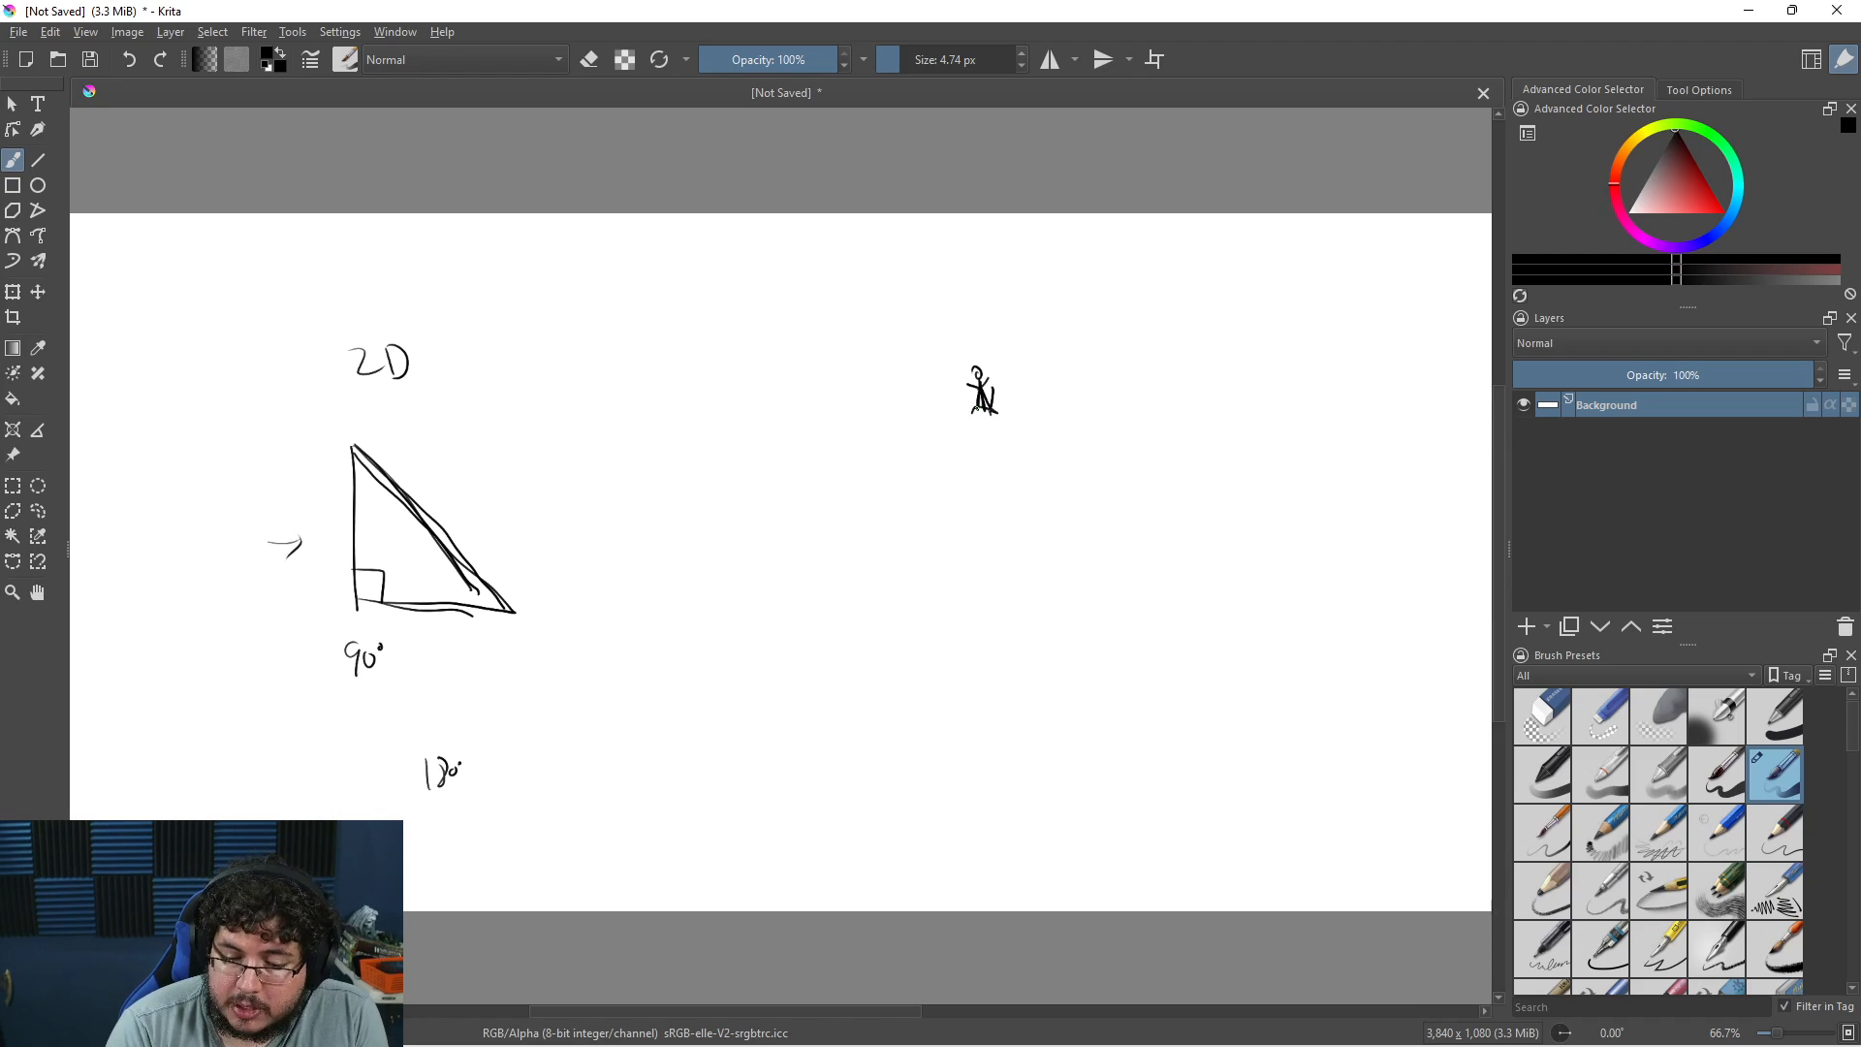
mouse_move(990, 406)
mouse_down()
mouse_move(936, 426)
mouse_move(901, 480)
mouse_move(912, 465)
mouse_move(852, 472)
mouse_up()
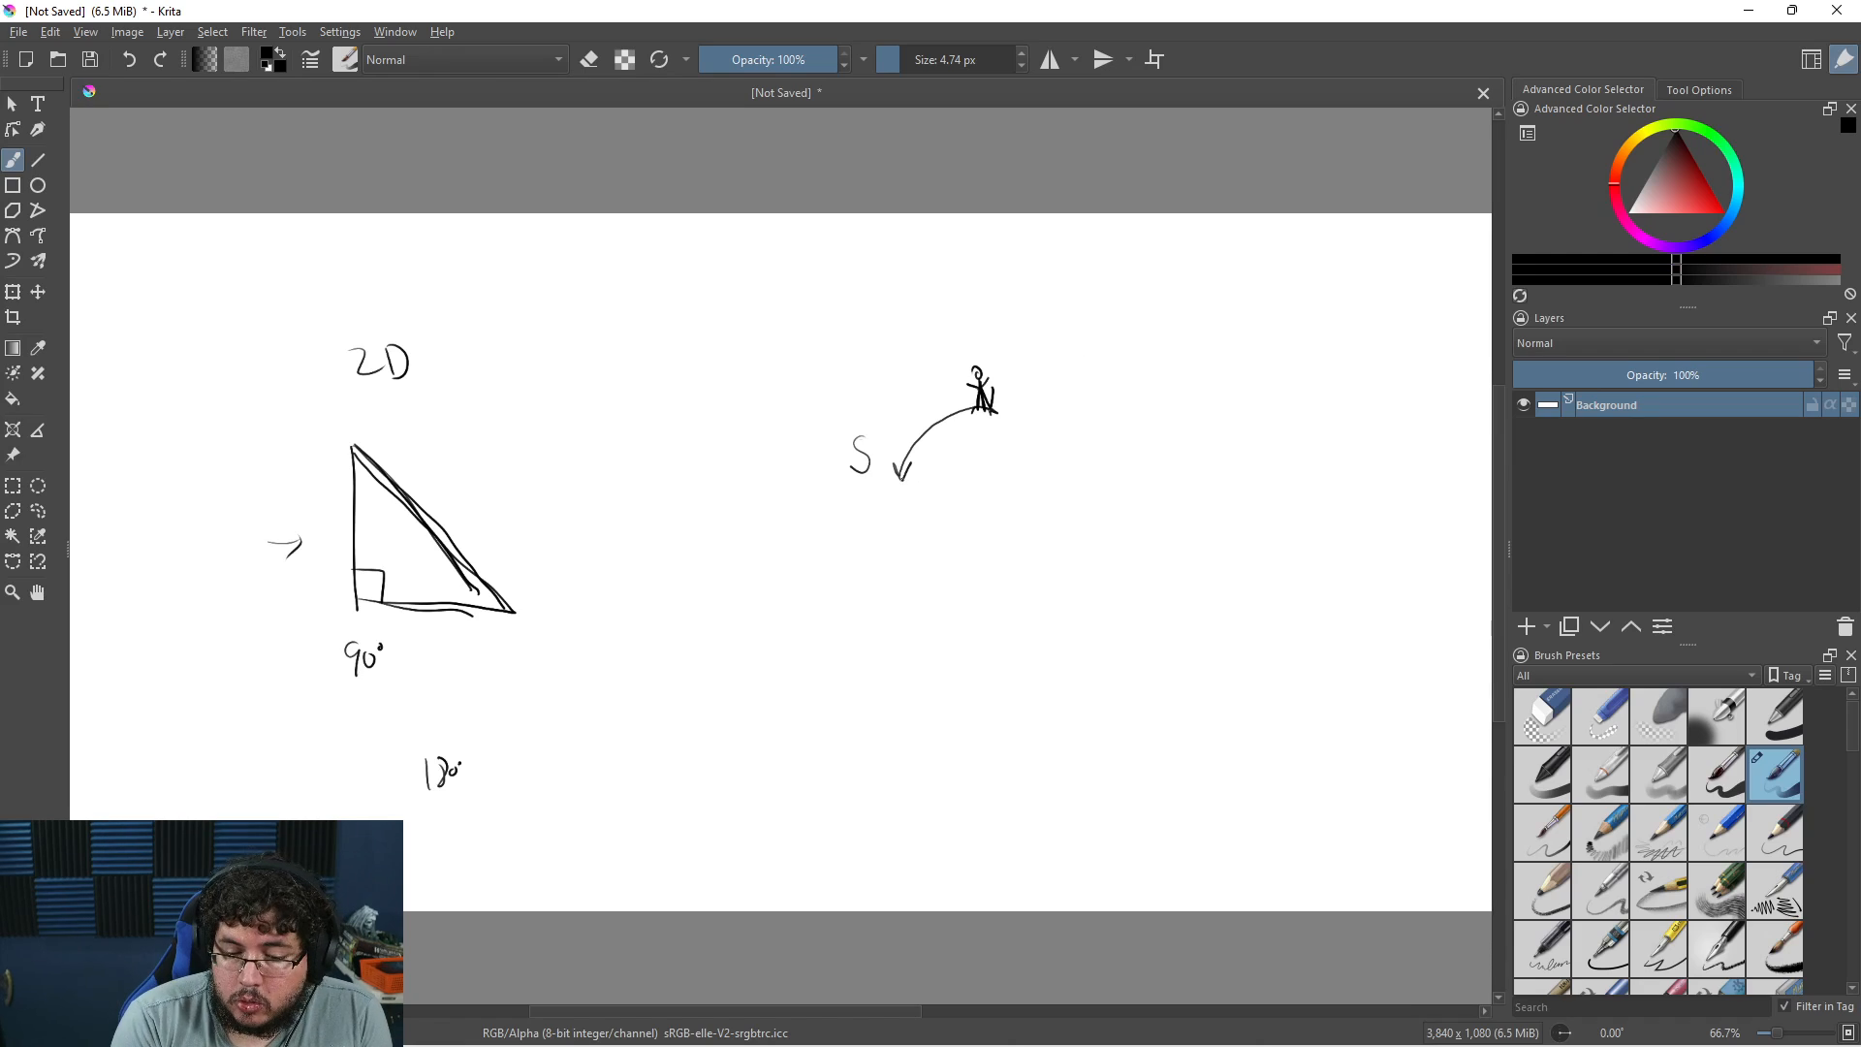
mouse_move(971, 481)
mouse_down()
mouse_move(1010, 479)
mouse_move(963, 531)
mouse_move(983, 507)
mouse_up()
mouse_move(966, 518)
mouse_down()
mouse_move(992, 411)
mouse_move(1037, 423)
mouse_up()
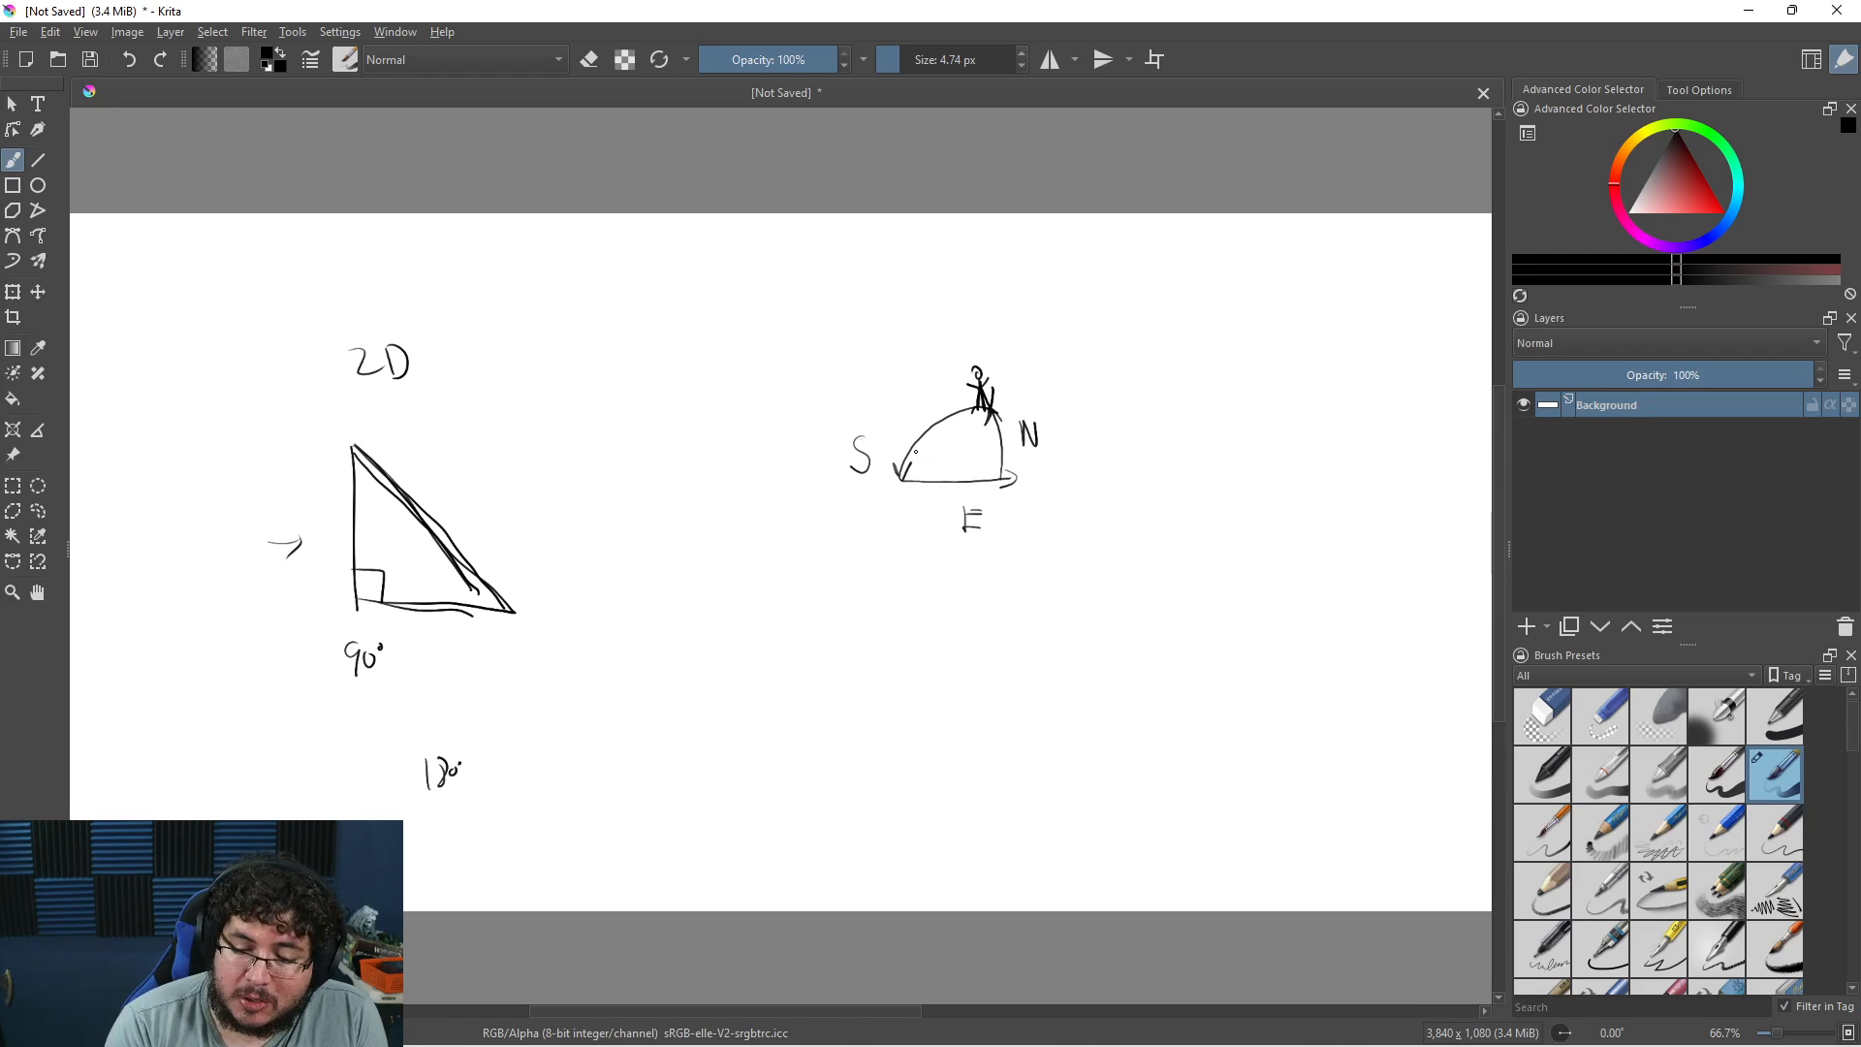
drag(907, 463, 984, 479)
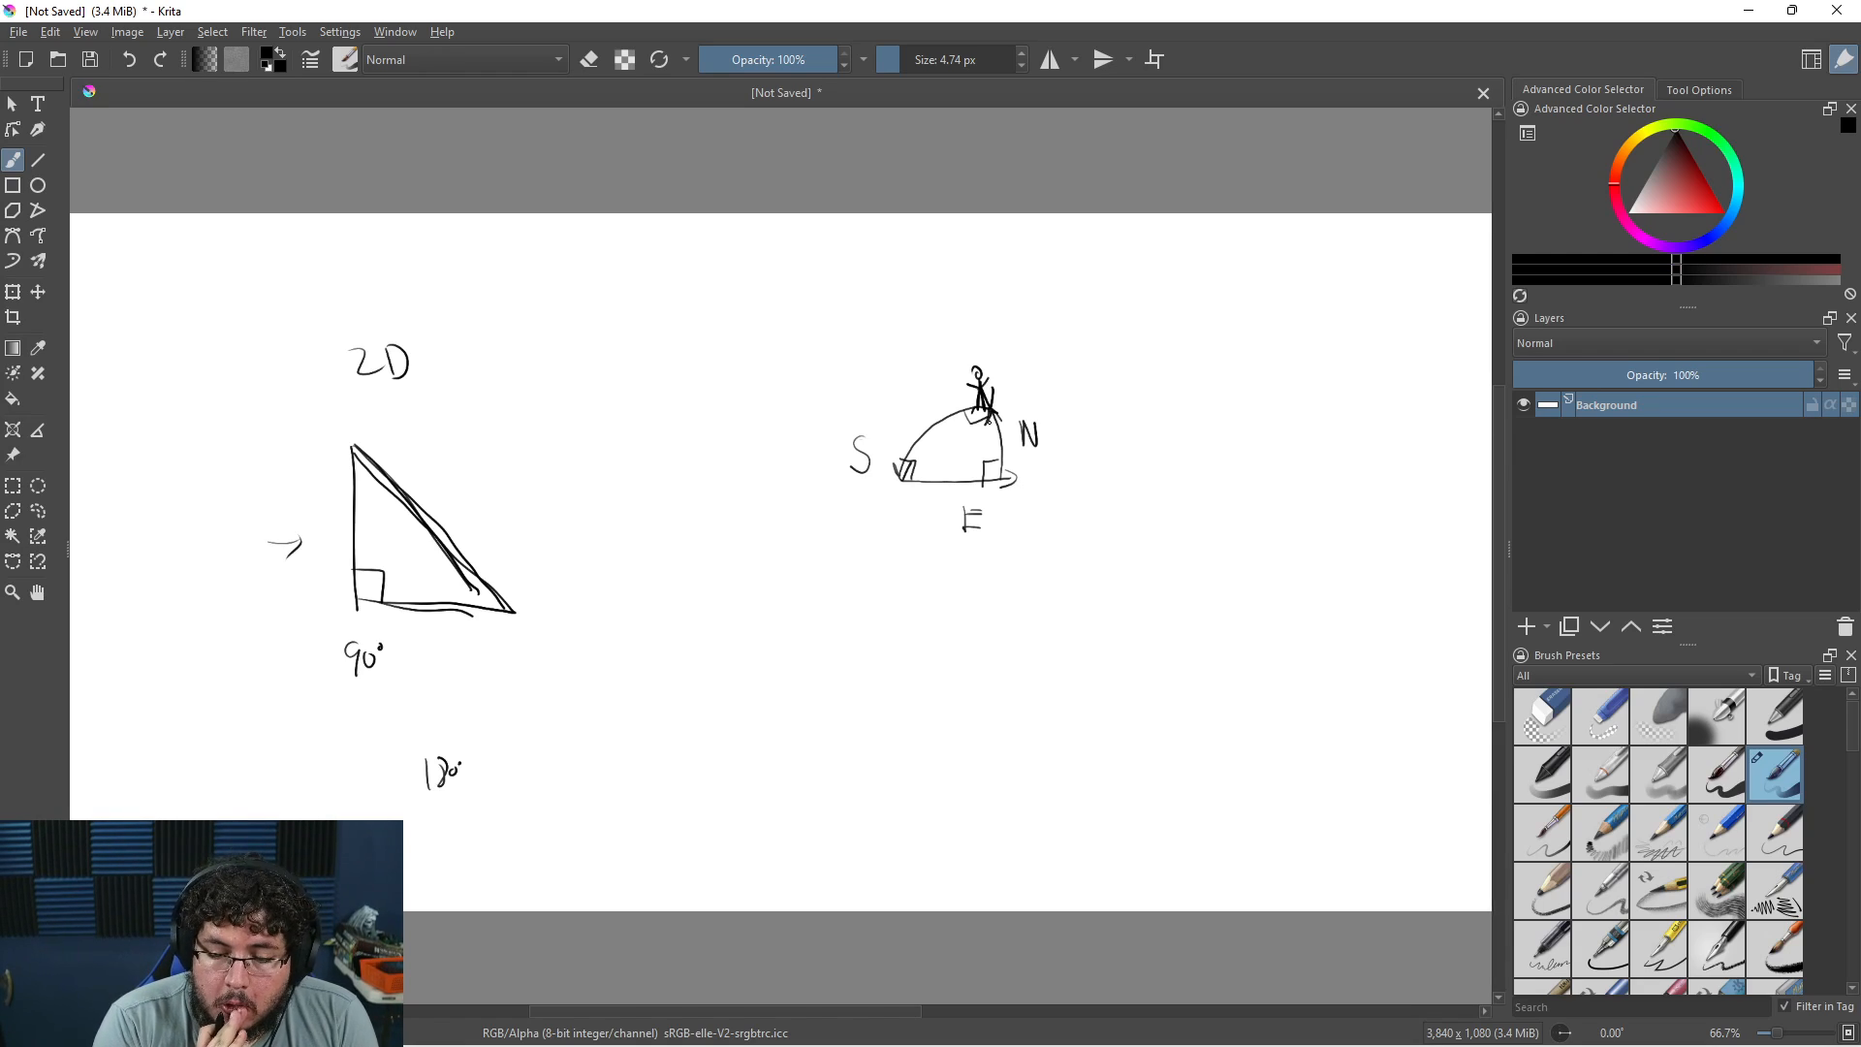
right_click(989, 421)
right_click(989, 421)
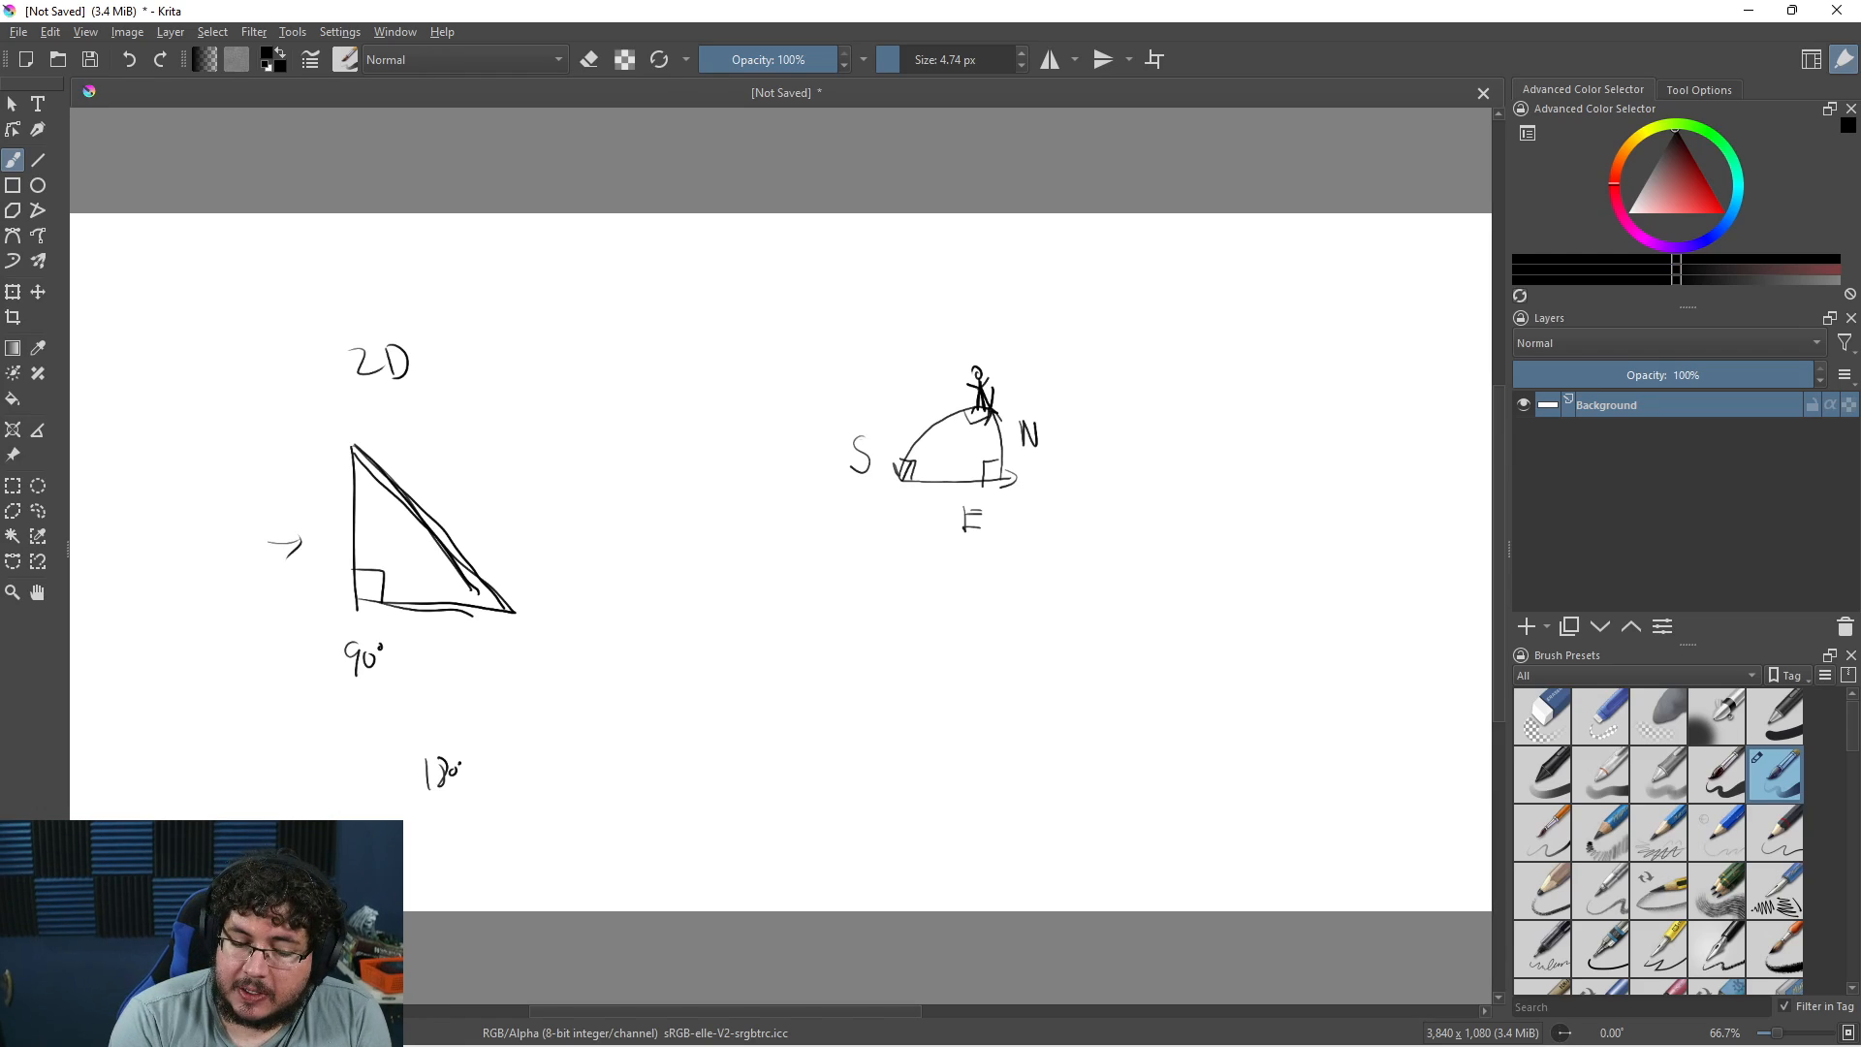
right_click(990, 670)
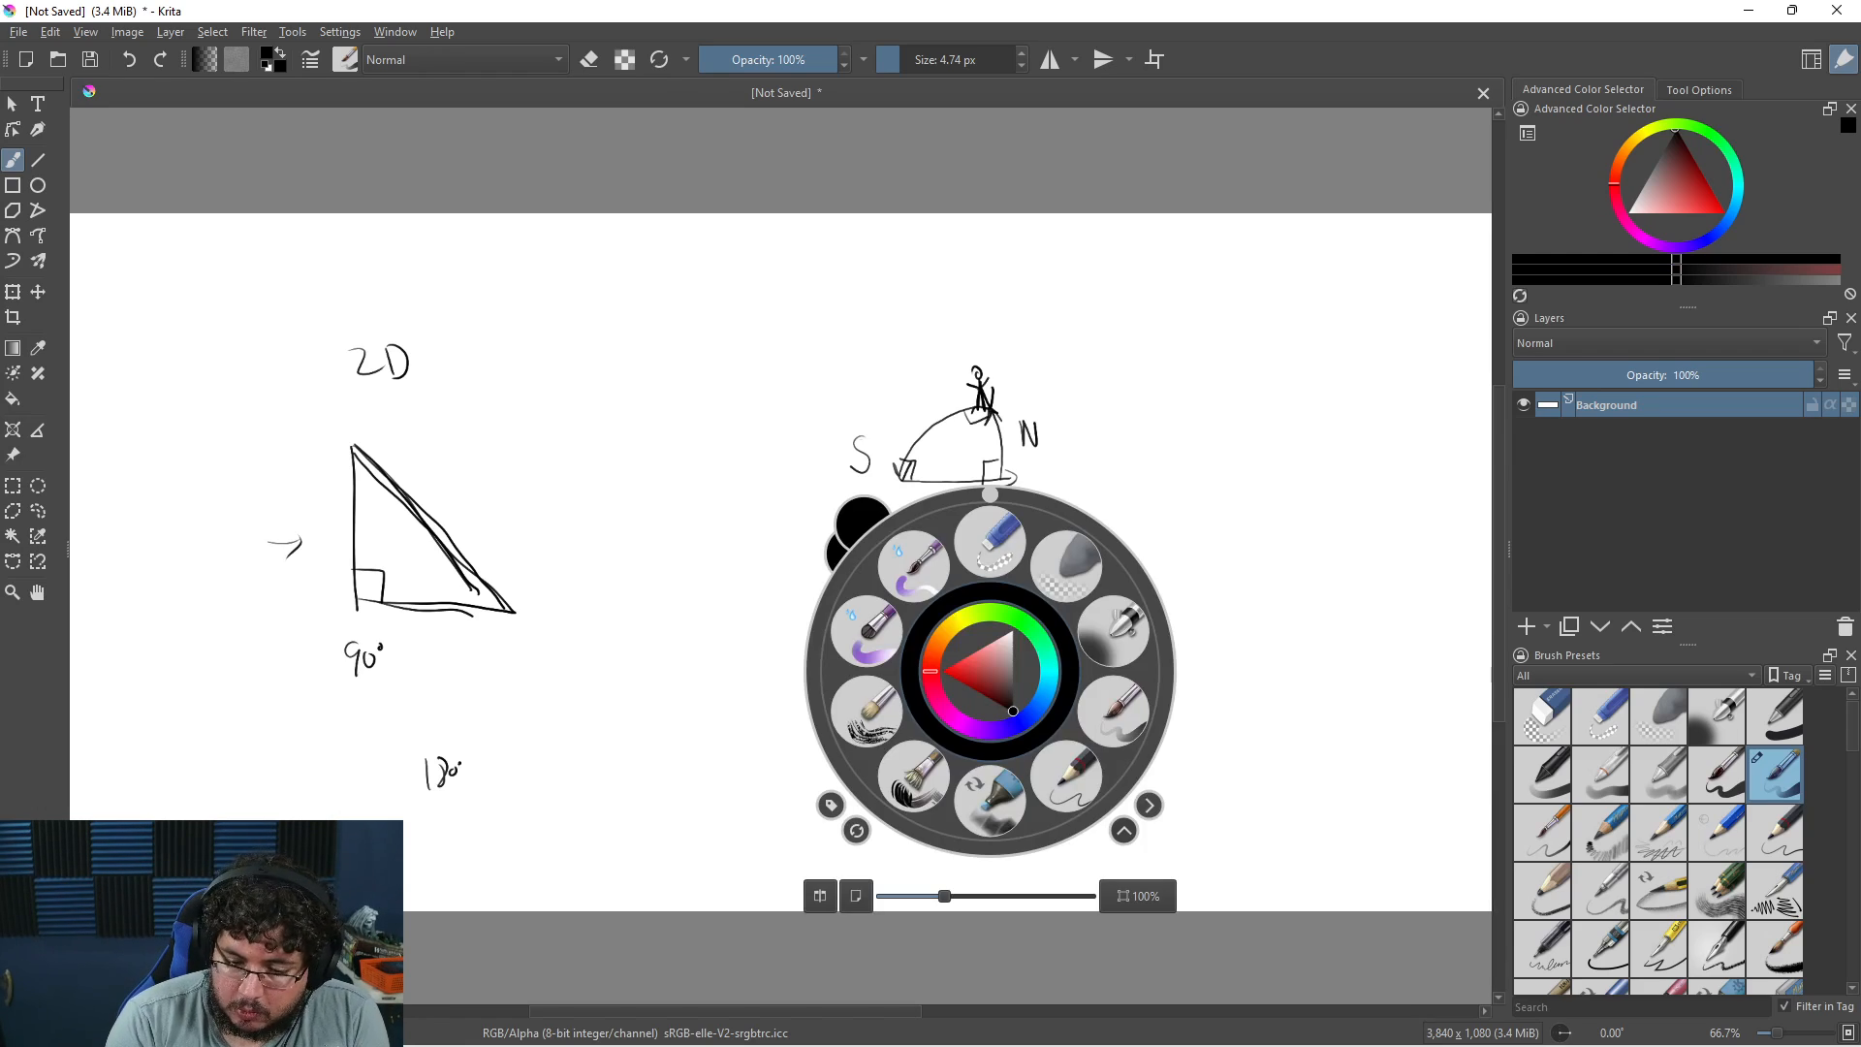
click(1124, 698)
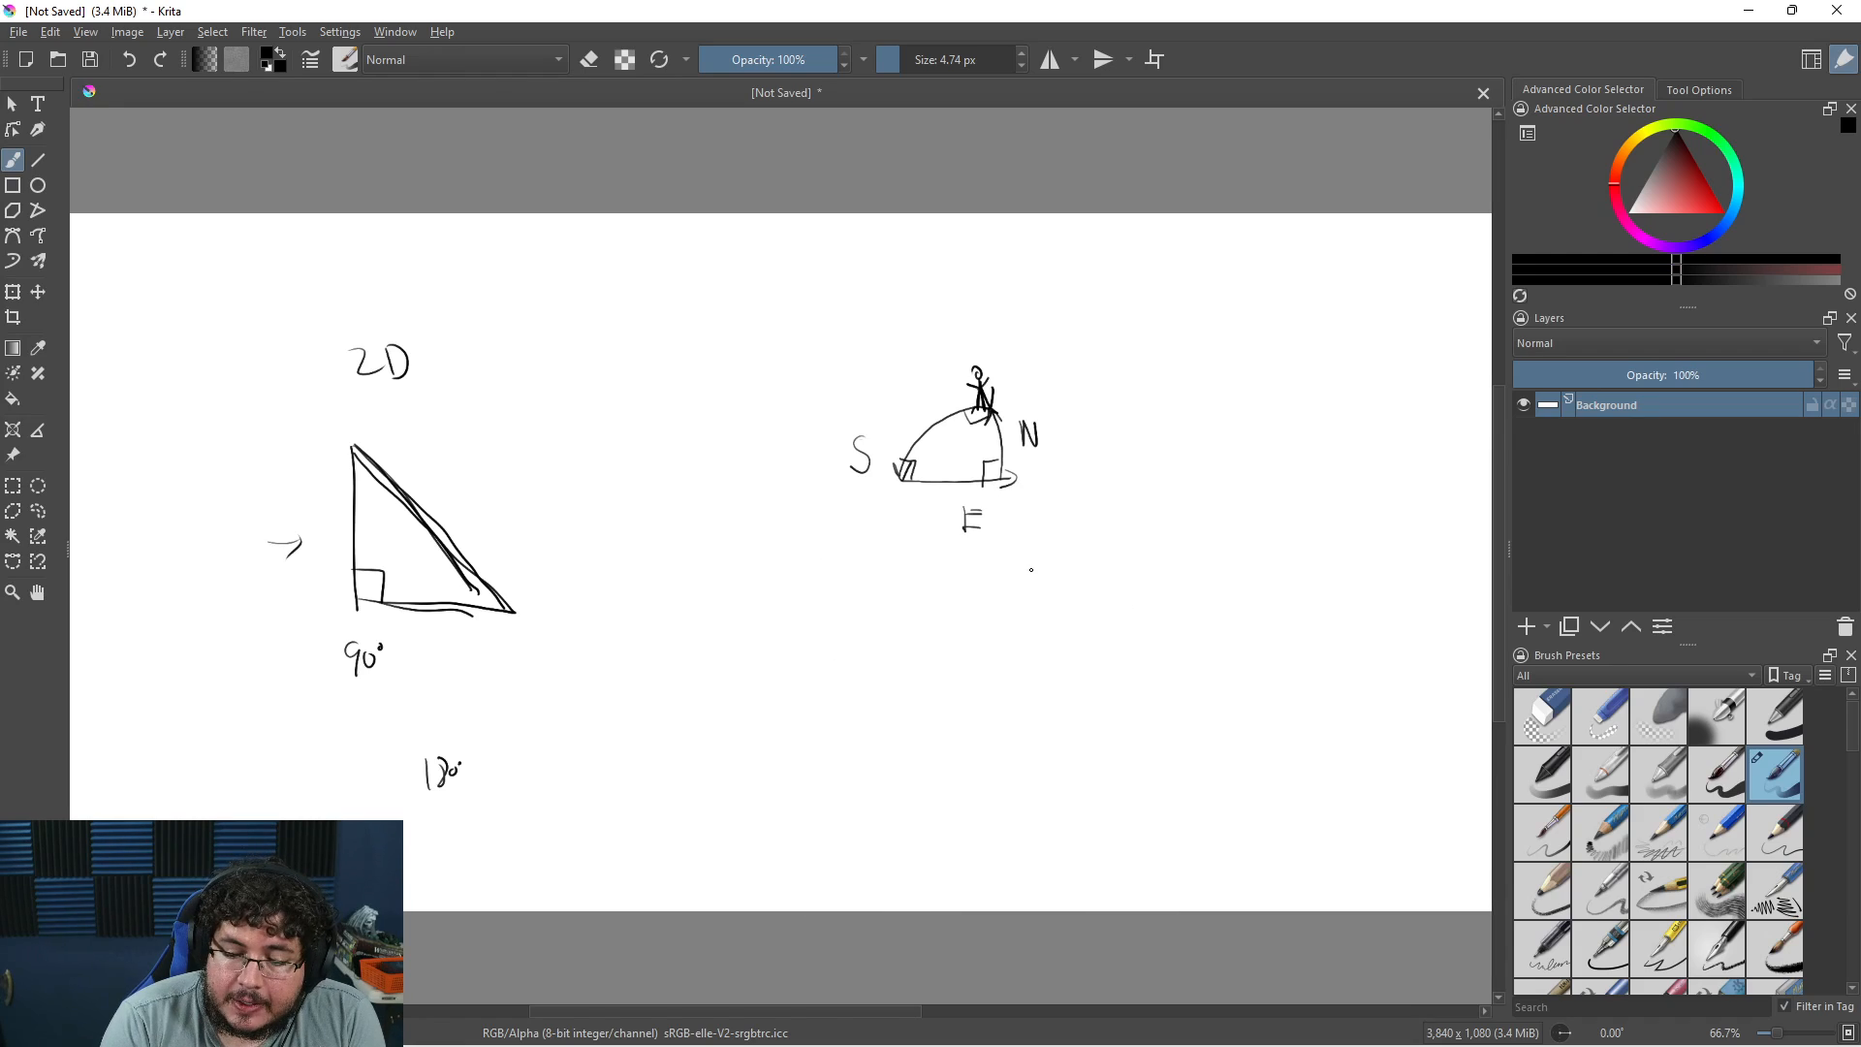
Write "3D" above the curved path sketch and draw a curved arrow from it towards the 2D triangle
mouse_move(869, 287)
mouse_down()
mouse_move(890, 300)
mouse_move(871, 318)
mouse_up()
mouse_move(899, 320)
mouse_down()
mouse_move(907, 287)
mouse_move(899, 320)
mouse_move(533, 435)
mouse_up()
drag(582, 375, 620, 428)
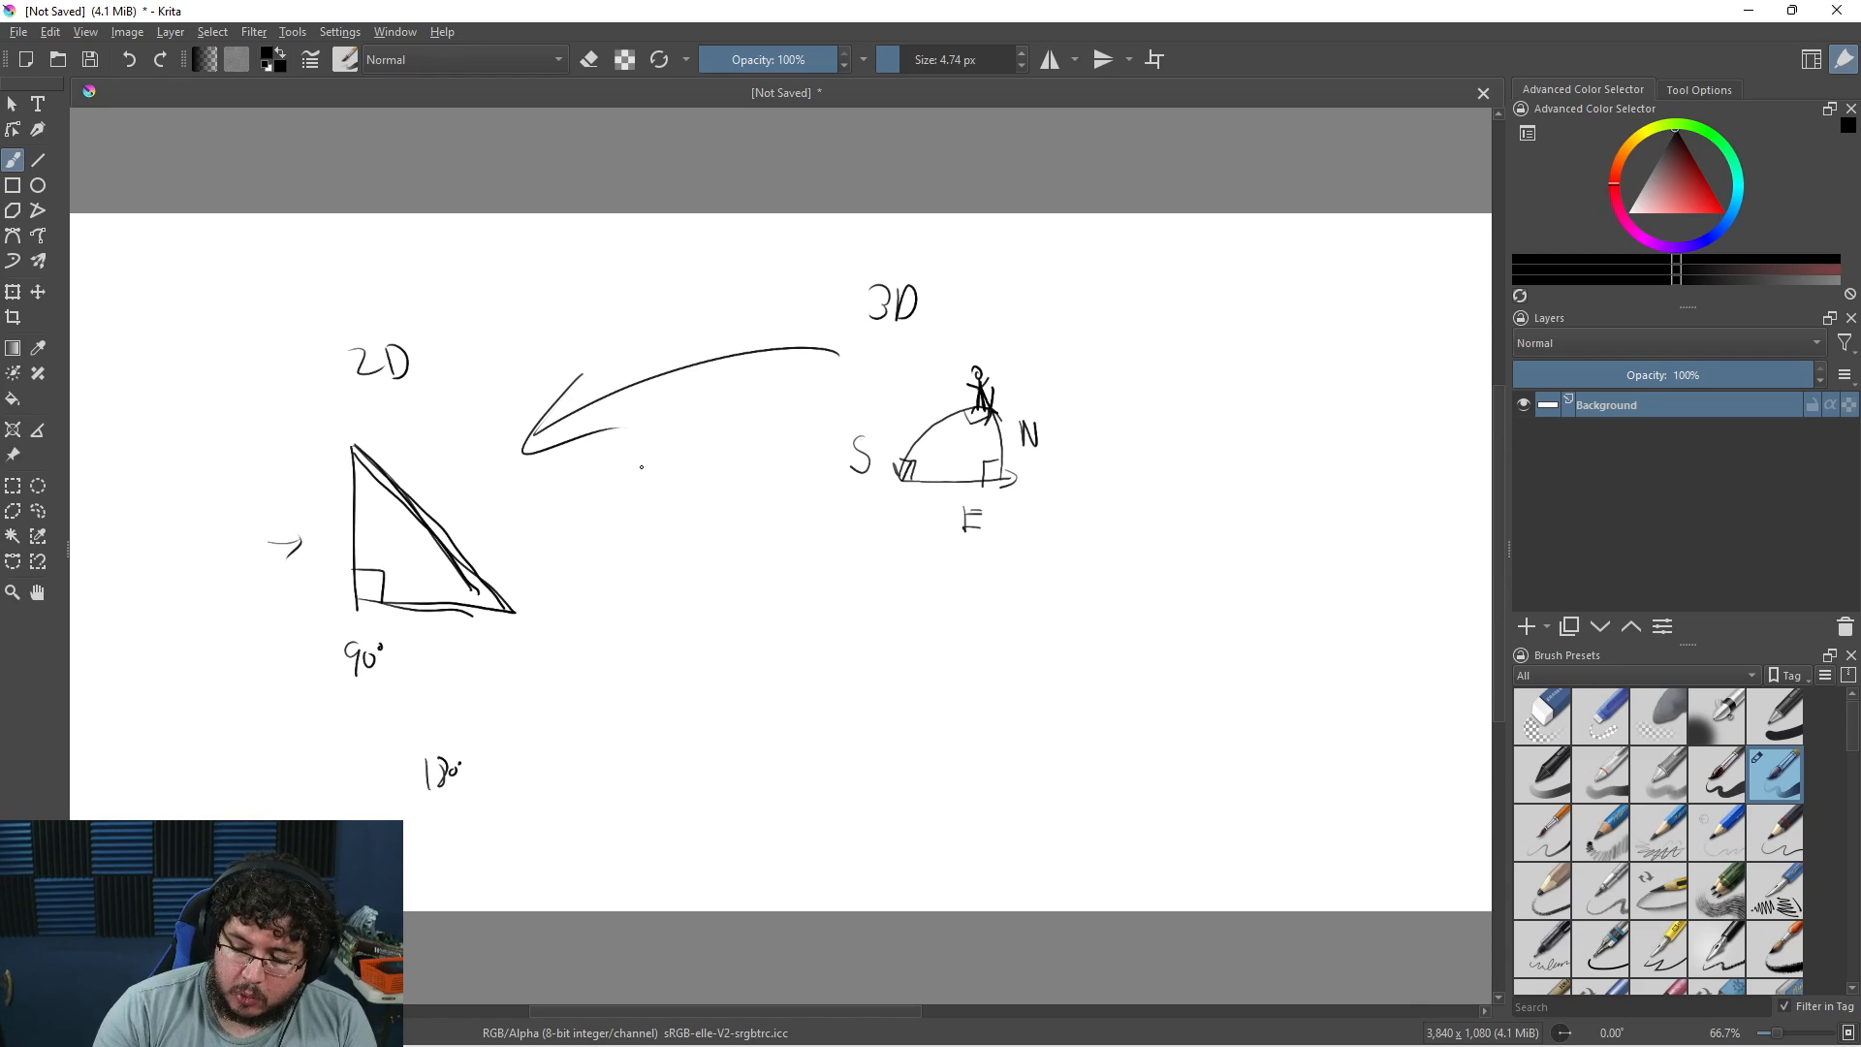
Switch to the Maya scene
key(super+Tab)
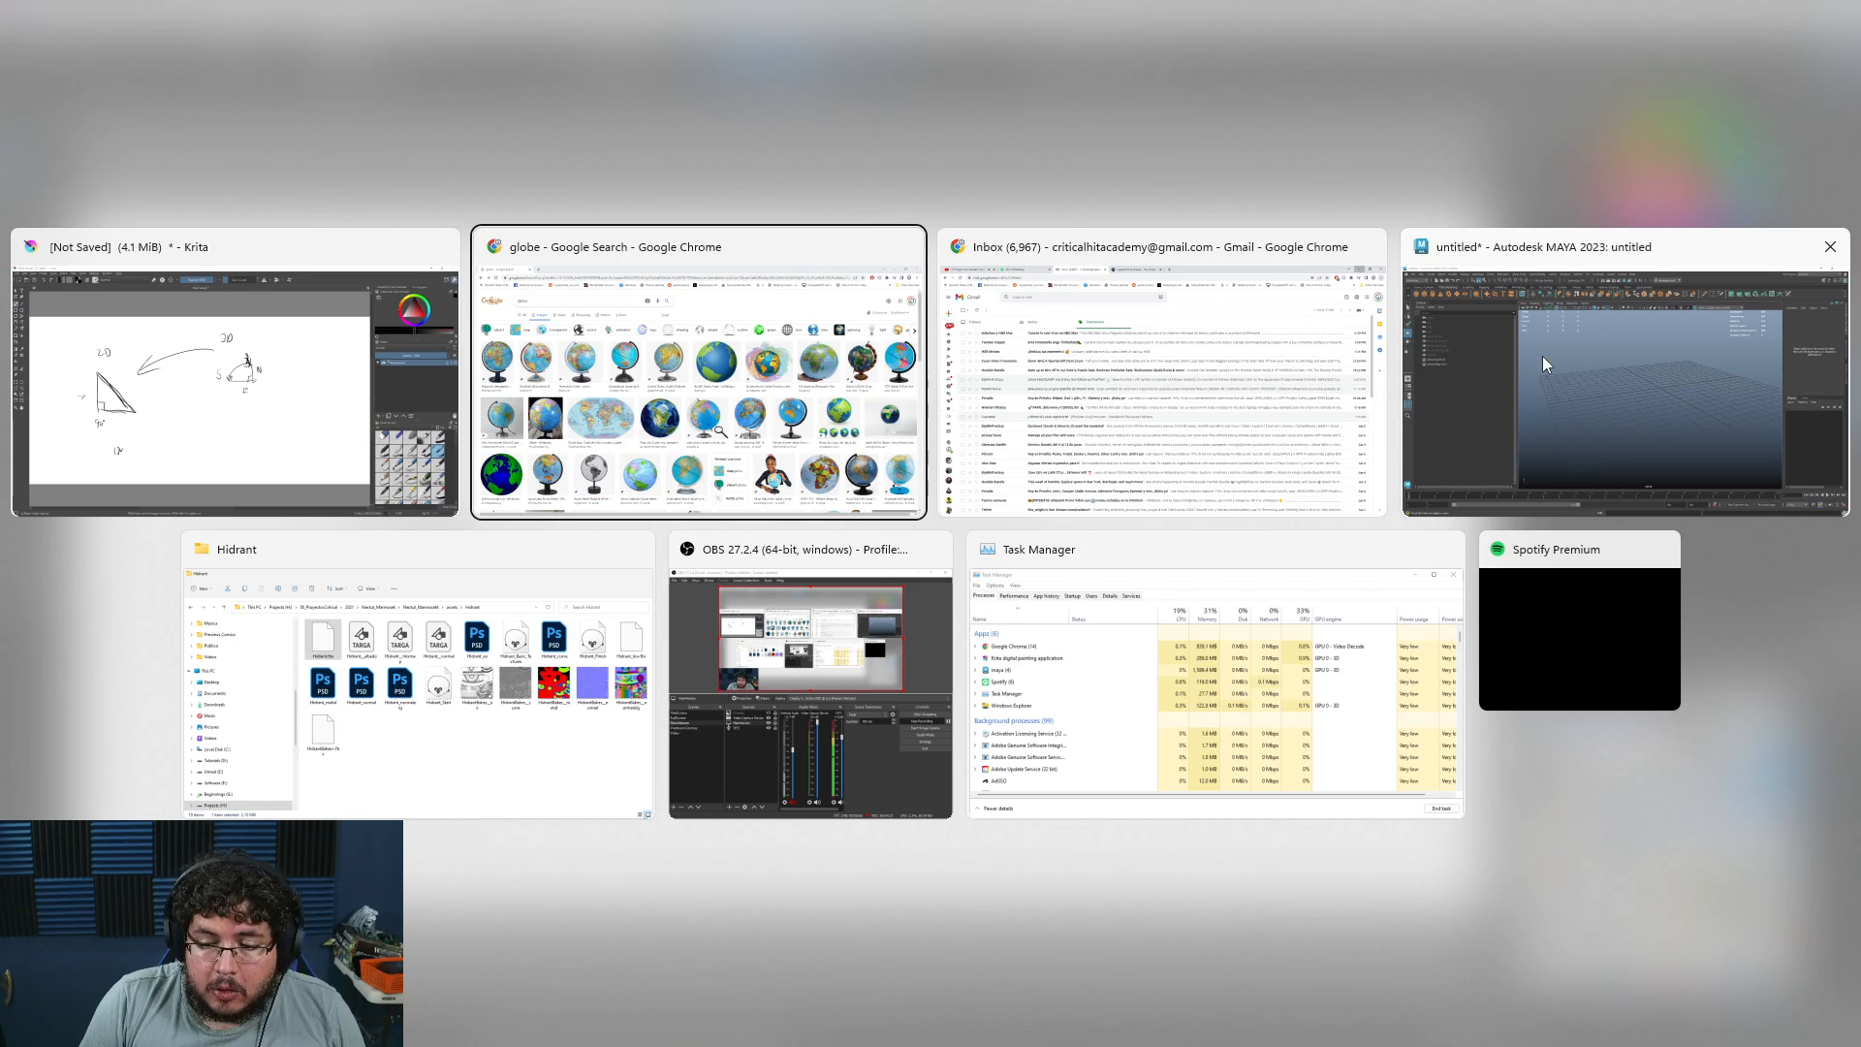
click(1706, 444)
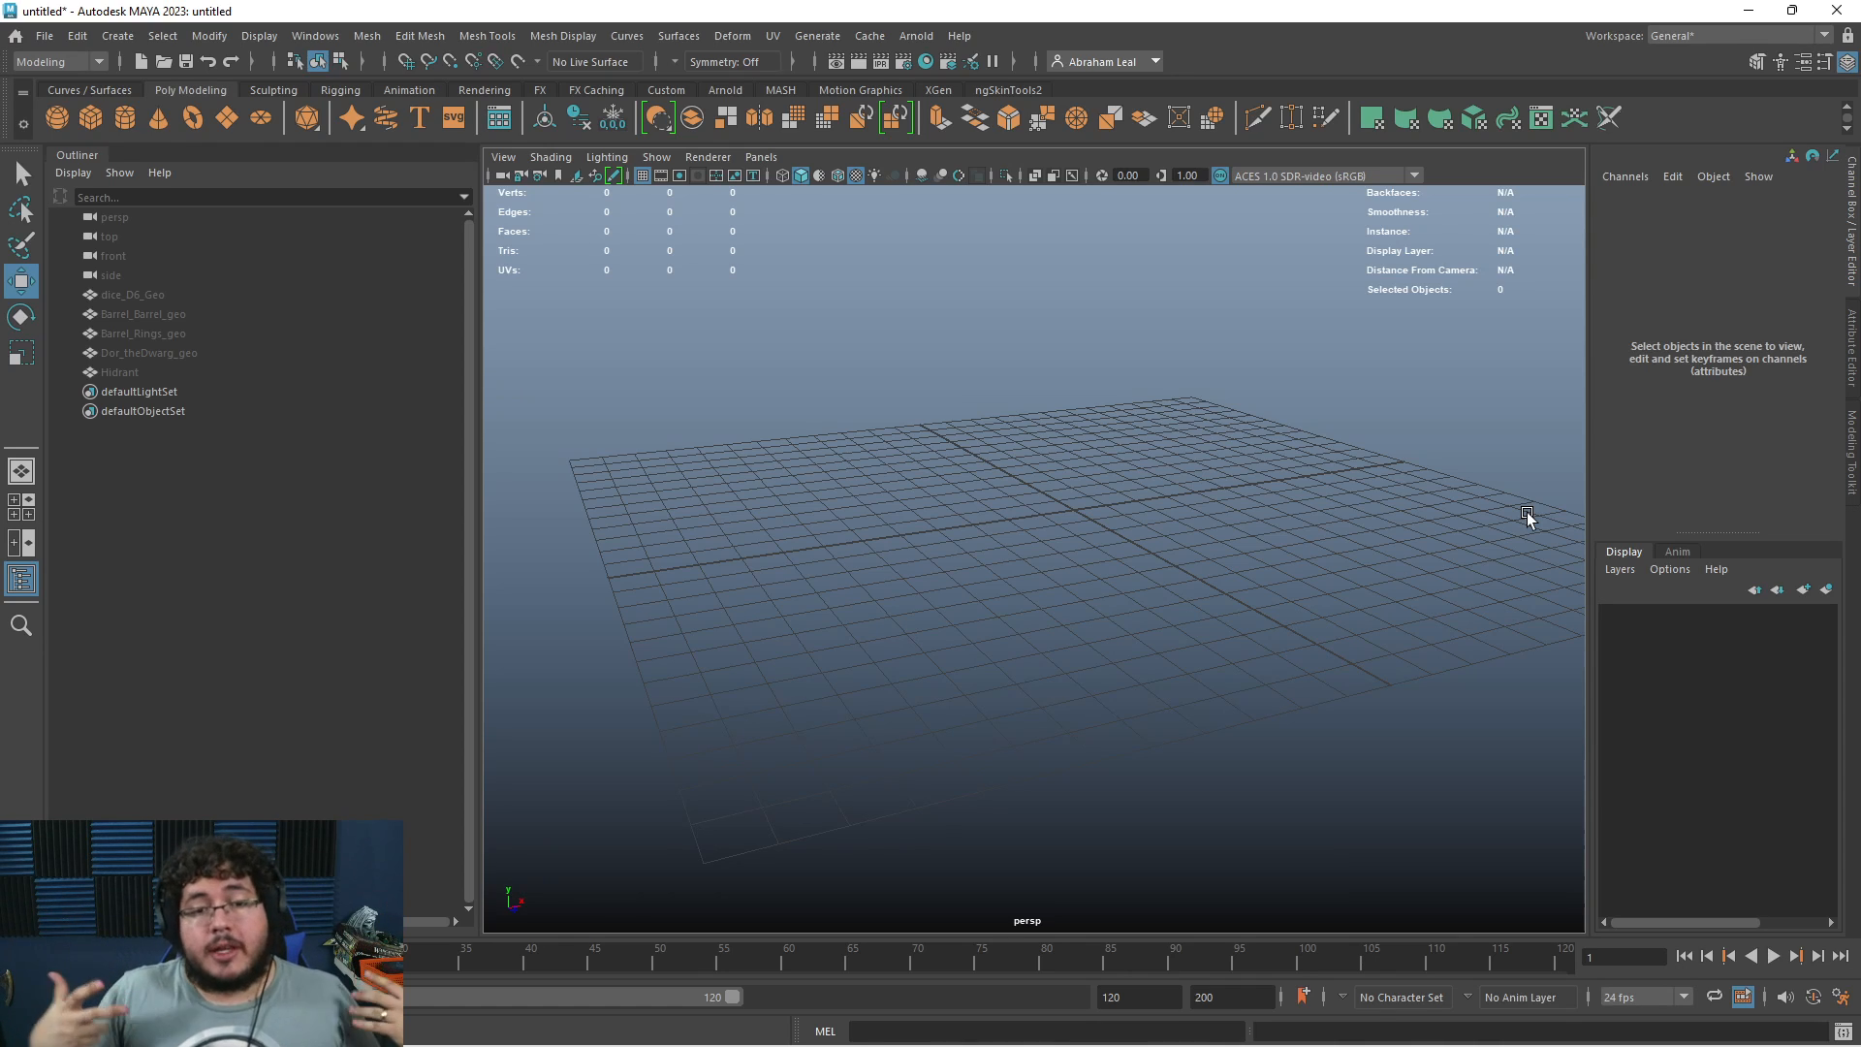
Switch to Chrome, search Google Images for "kinder egg" and enlarge the picture of a snowman-wrapped egg beside an unwrapped one
key(alt+Tab)
key(alt+Tab)
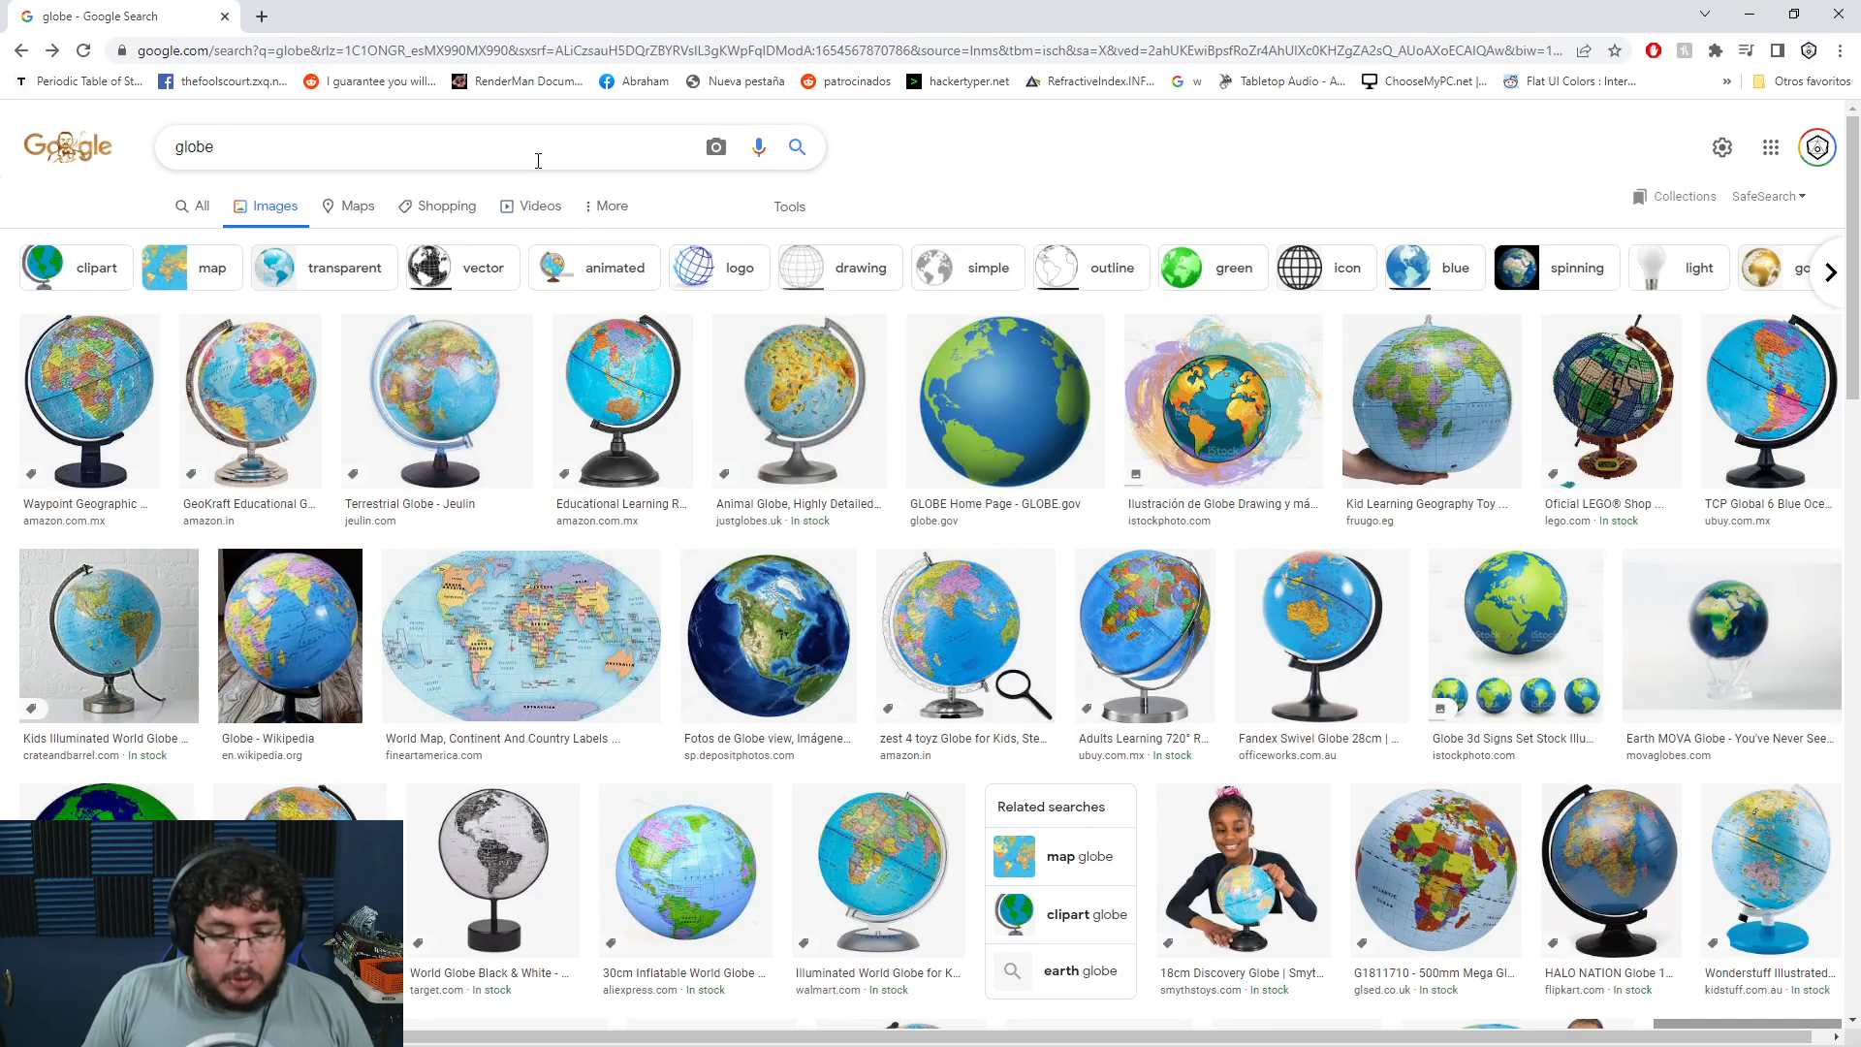
triple_click(538, 161)
text(kinder)
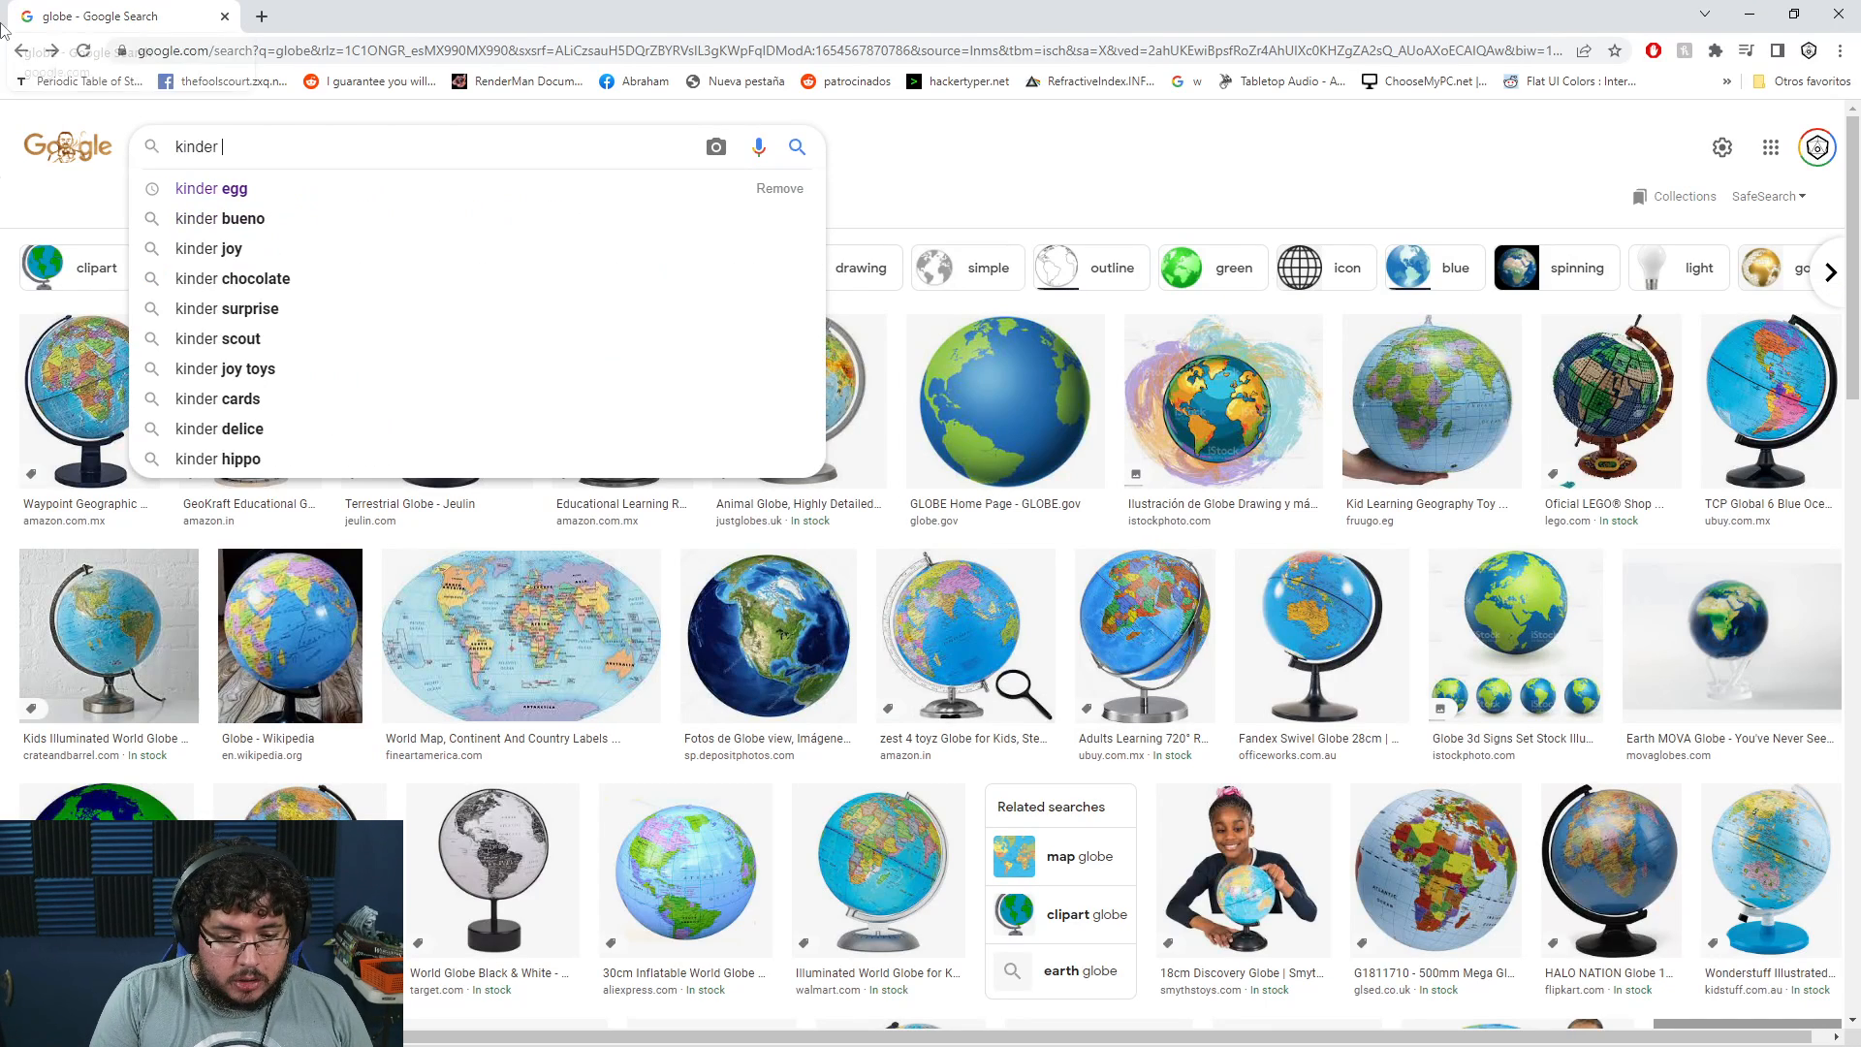
key(Down)
key(Return)
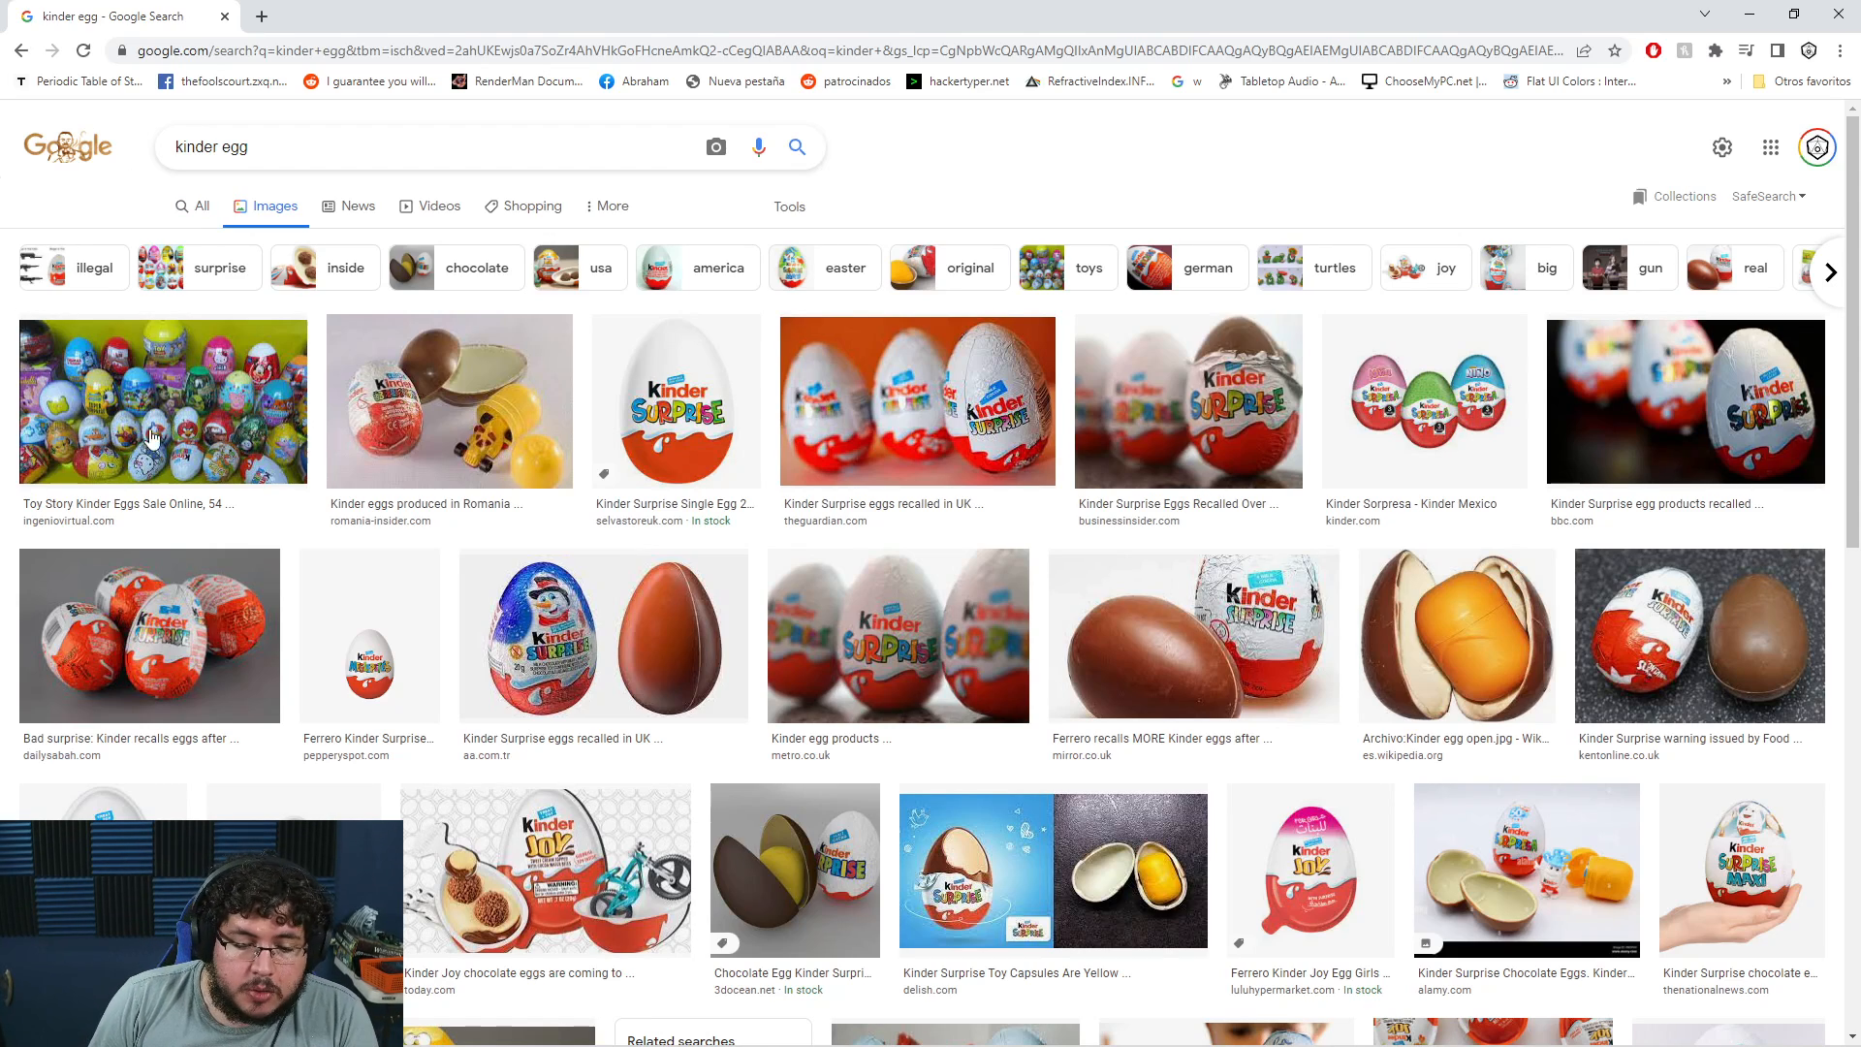
click(539, 656)
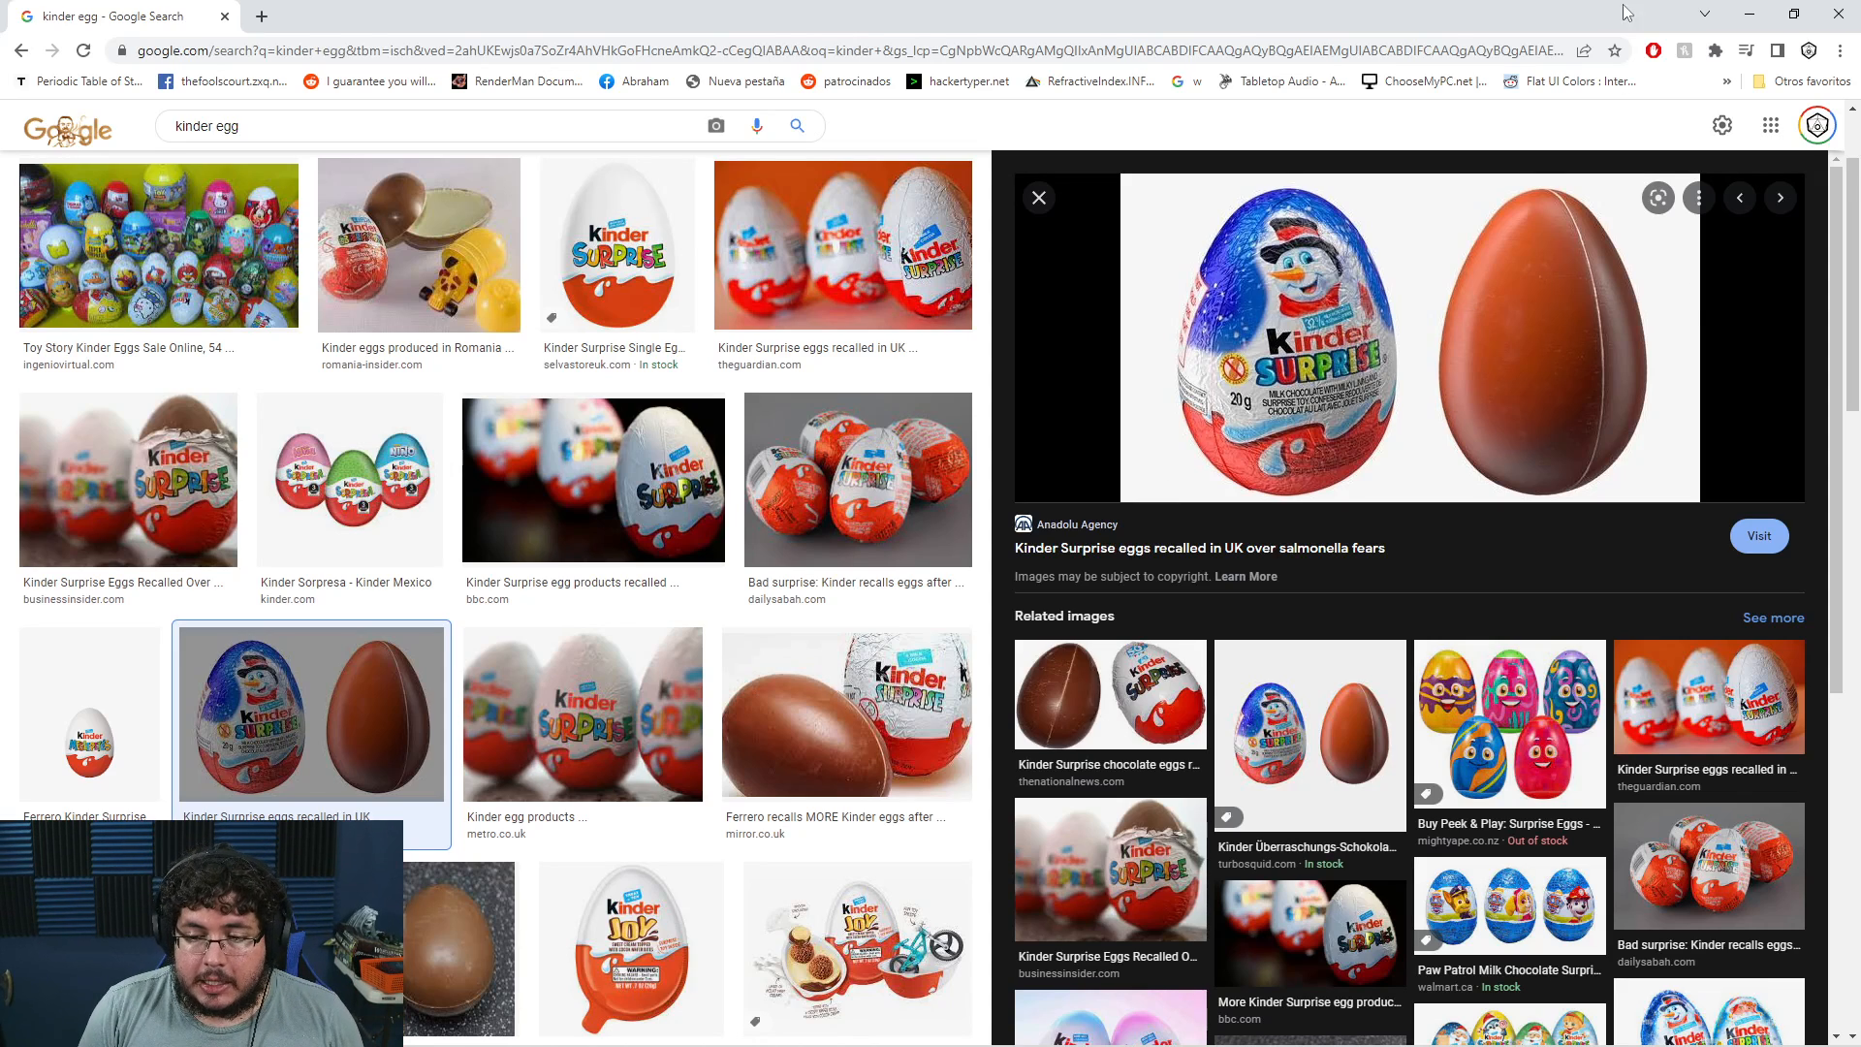
Switch back to Maya, create a polygon sphere and move it along X to about -5.64
click(1750, 14)
alt+drag(1062, 570, 1028, 601)
click(57, 118)
drag(1154, 570, 917, 569)
Create a polygon cube, scale it uniformly to about 2.7 and move it along X to about -1.61, beside the sphere
click(92, 117)
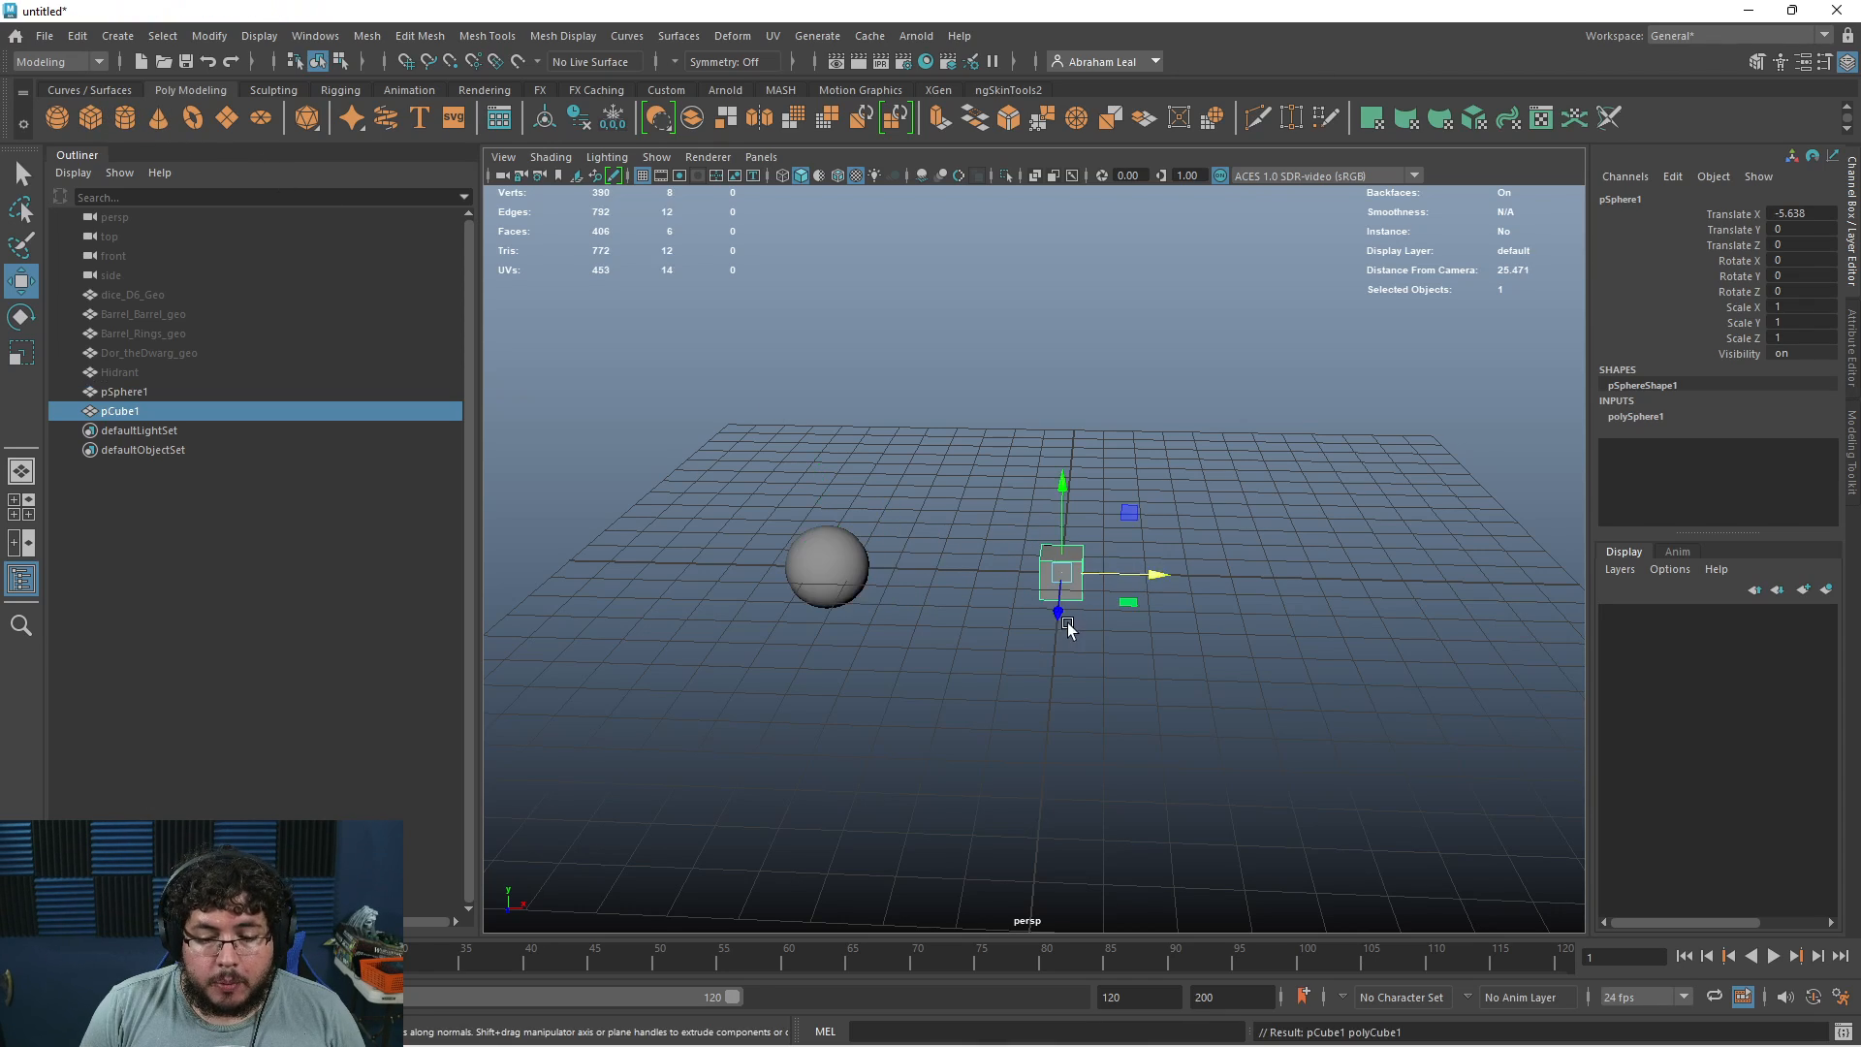
key(r)
mouse_move(1059, 582)
mouse_down()
mouse_move(1115, 580)
mouse_move(1080, 572)
mouse_up()
key(w)
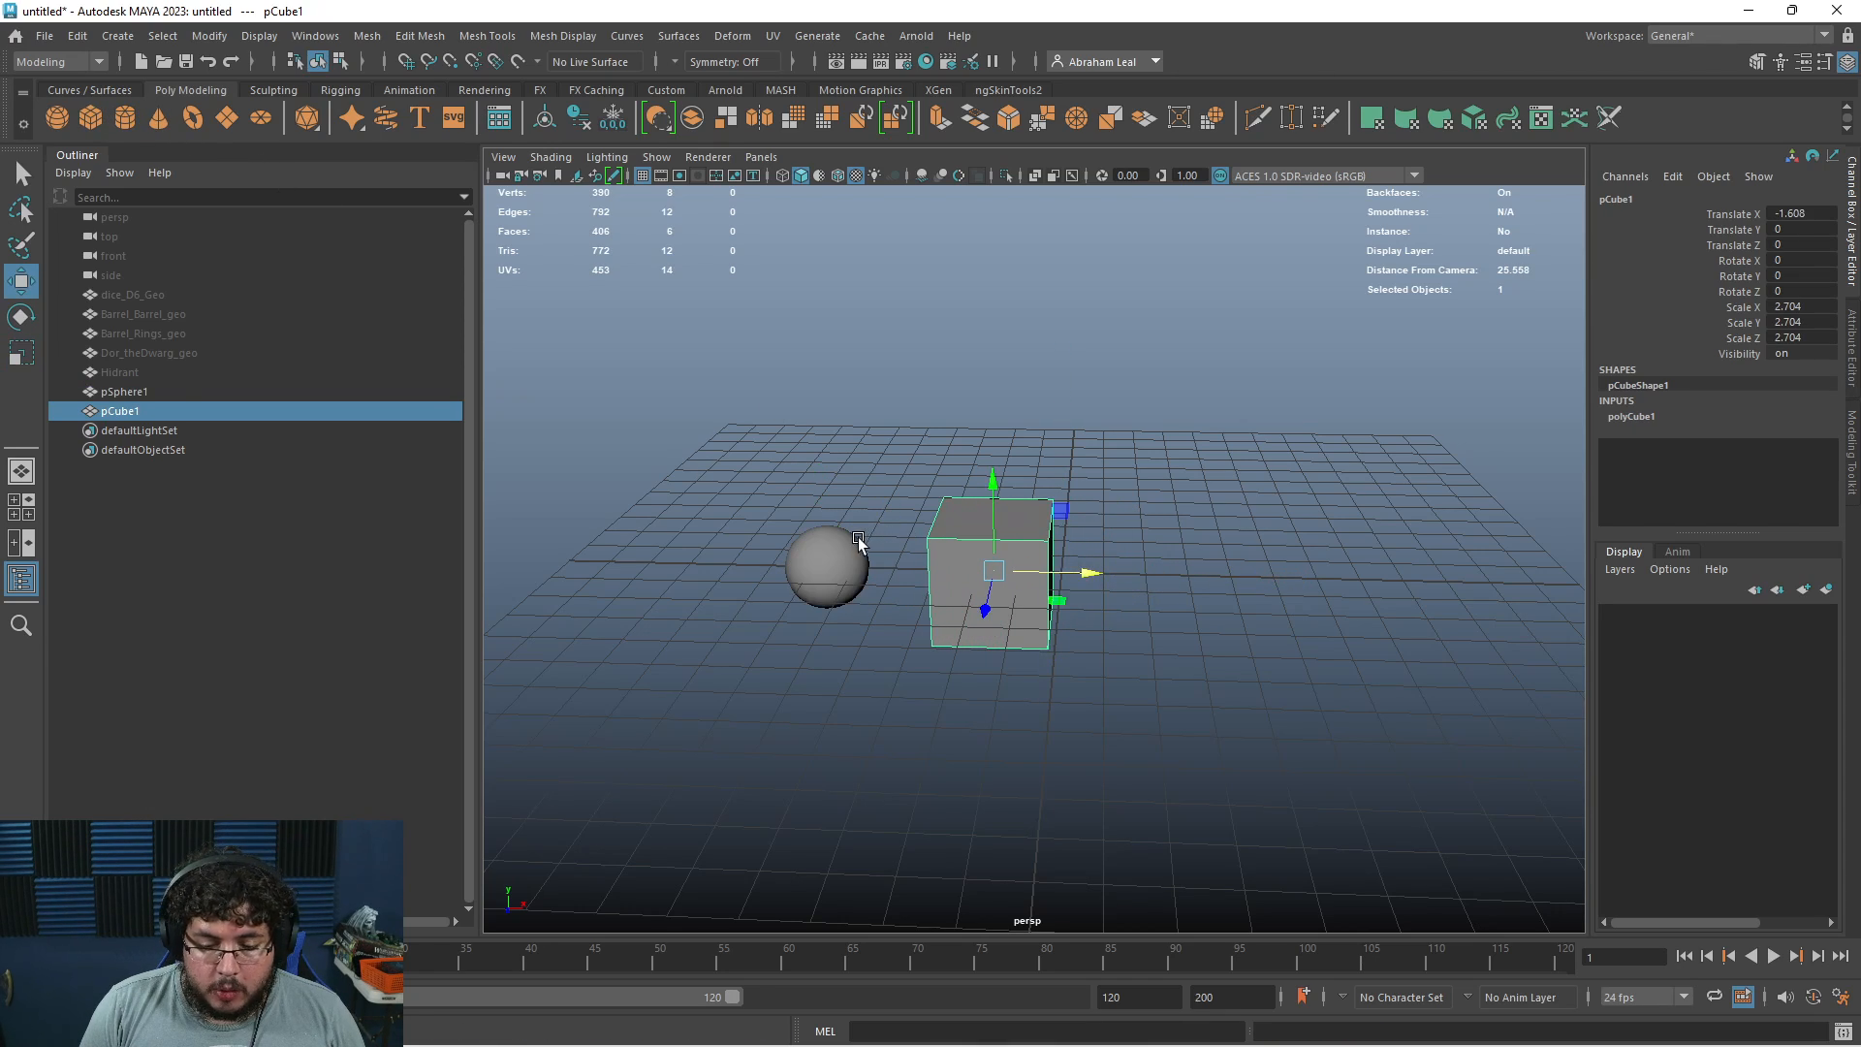
Scale the sphere uniformly to about 2.375 and move it along X to about -7.805, away from the cube
click(846, 557)
key(r)
key(w)
mouse_move(831, 567)
mouse_down()
mouse_move(945, 582)
mouse_move(832, 566)
mouse_up()
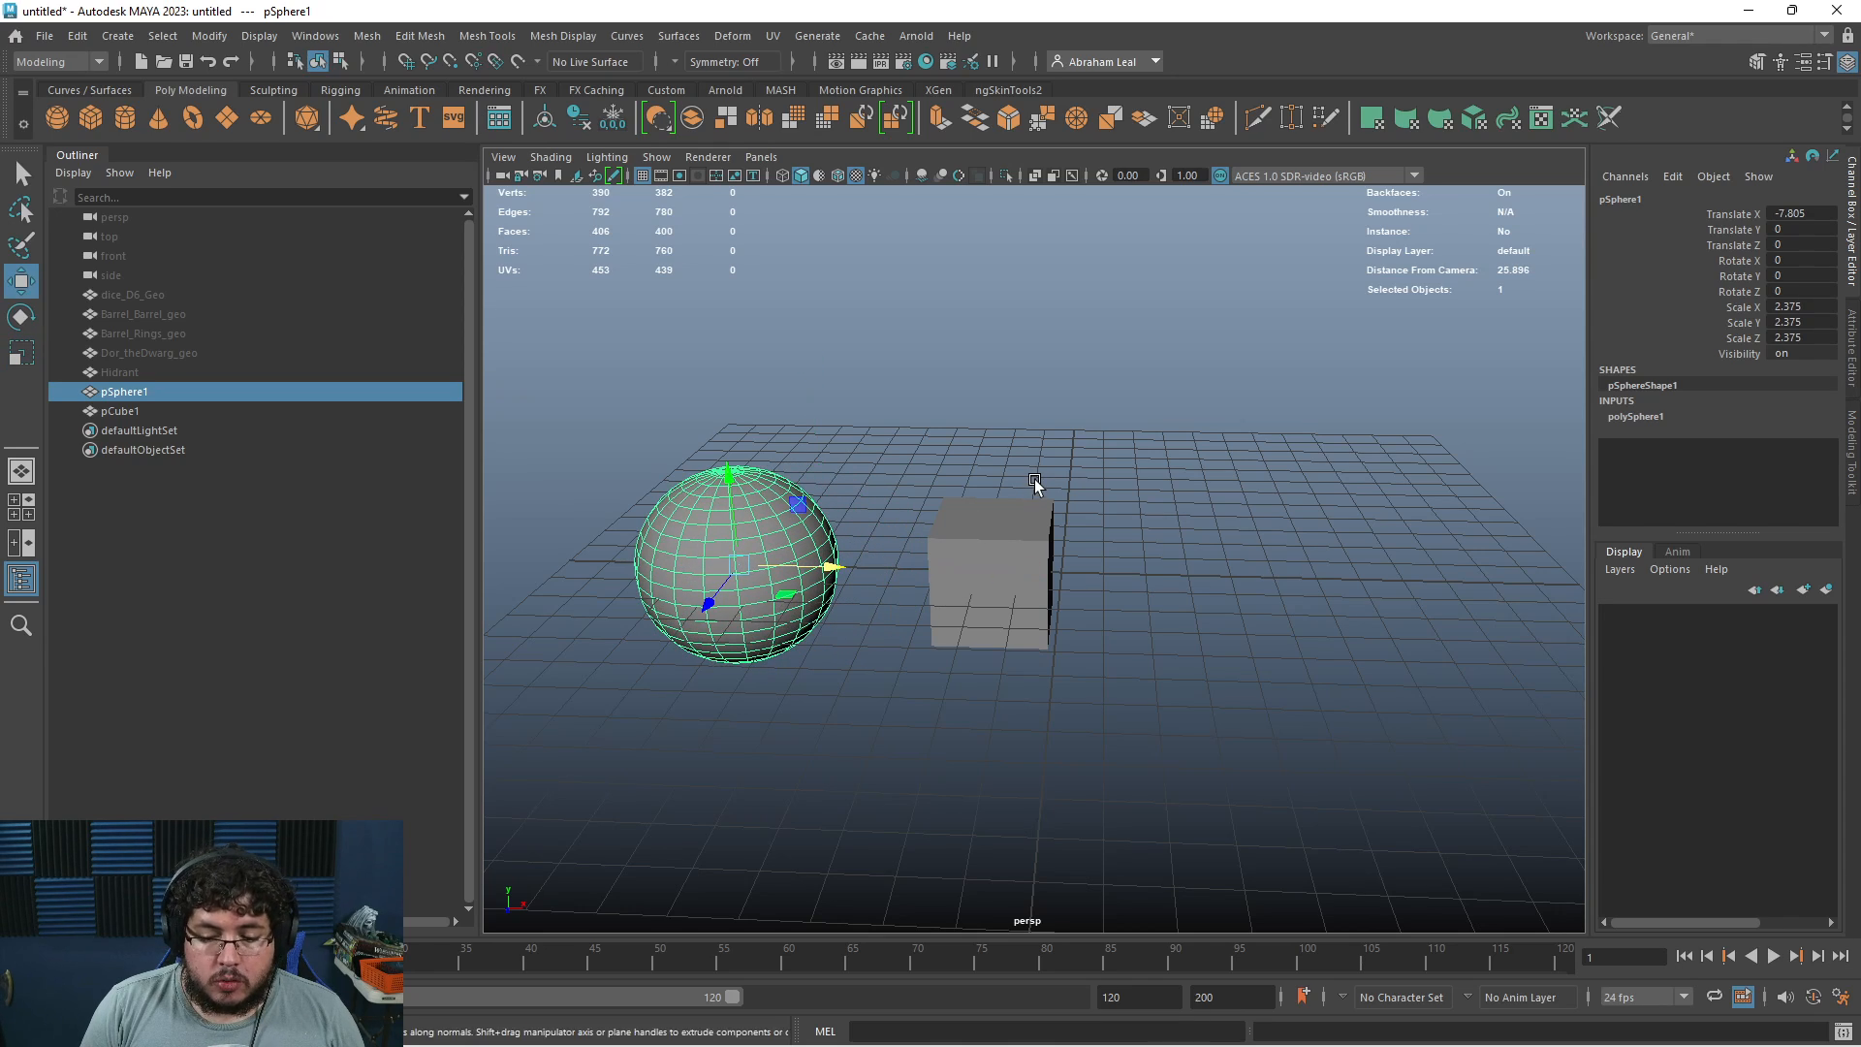
click(1035, 485)
Create a polygon cylinder, move it along X to about 4.443 and scale it uniformly to about 1.989
click(125, 117)
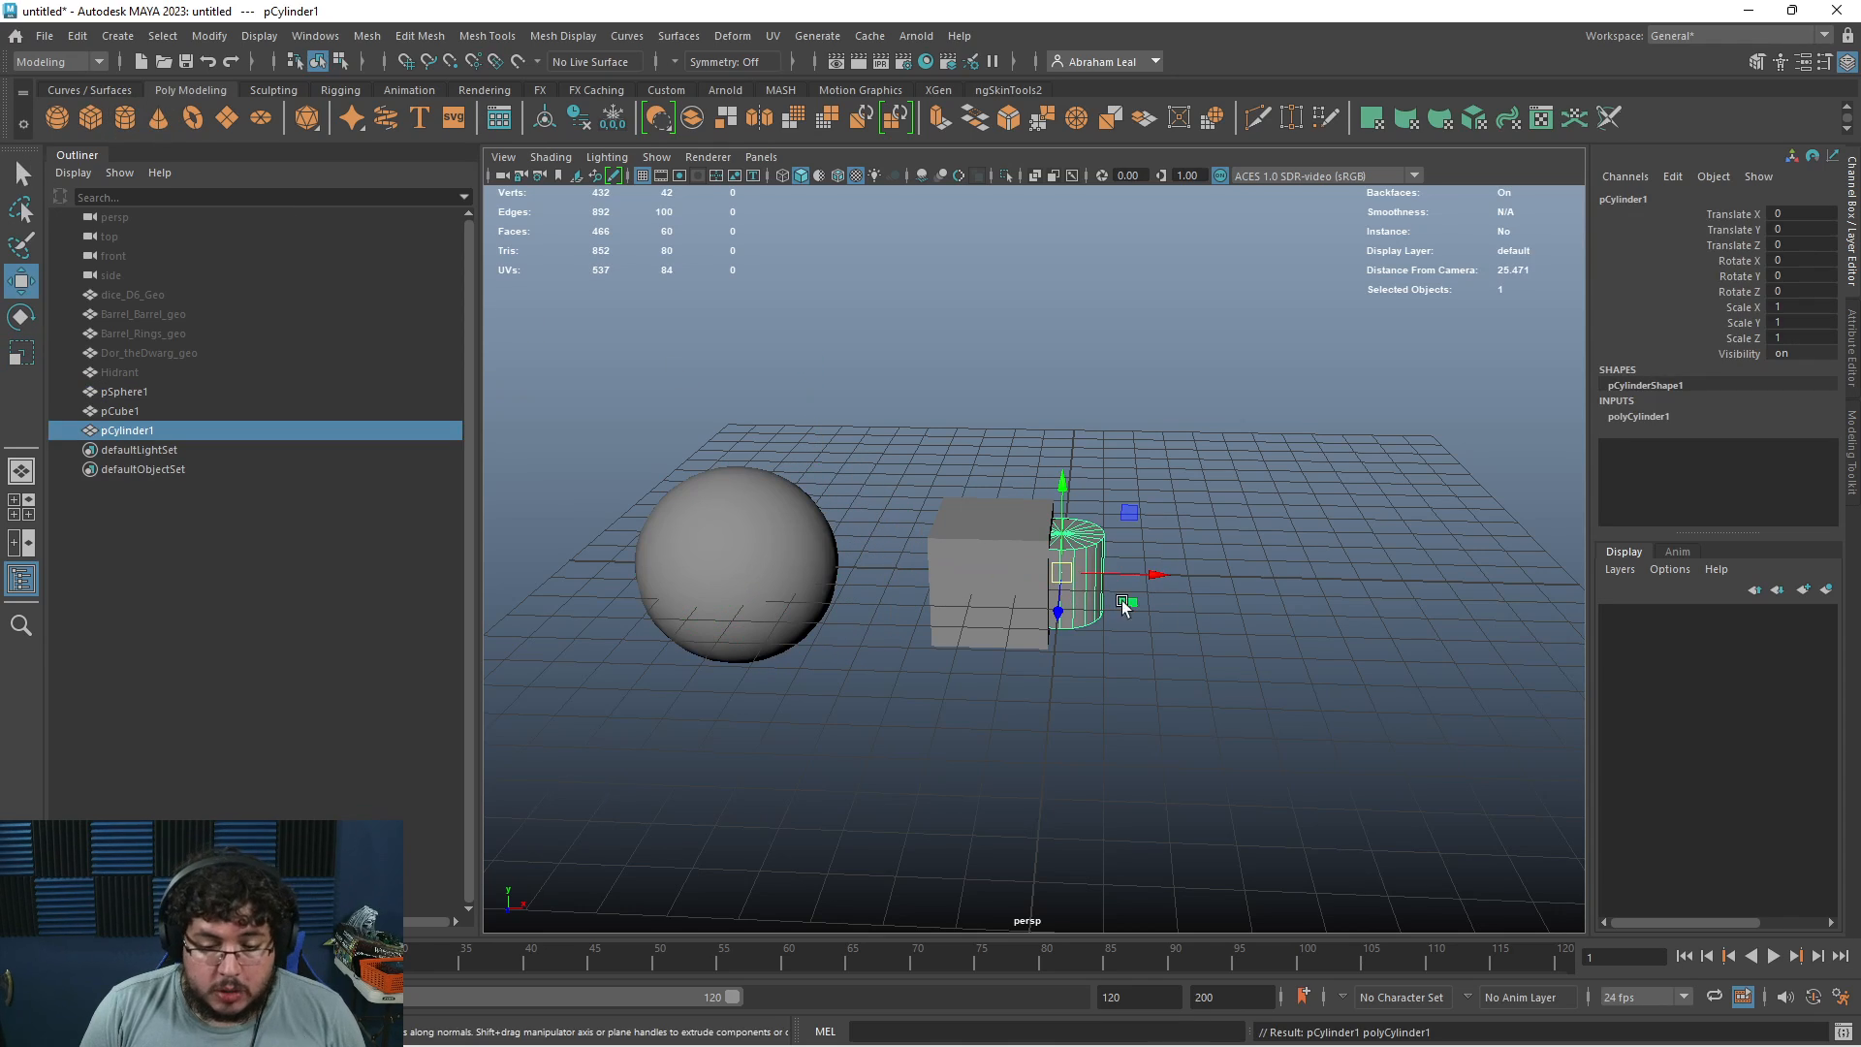
click(1287, 582)
key(ctrl+z)
drag(1175, 580, 1363, 609)
key(r)
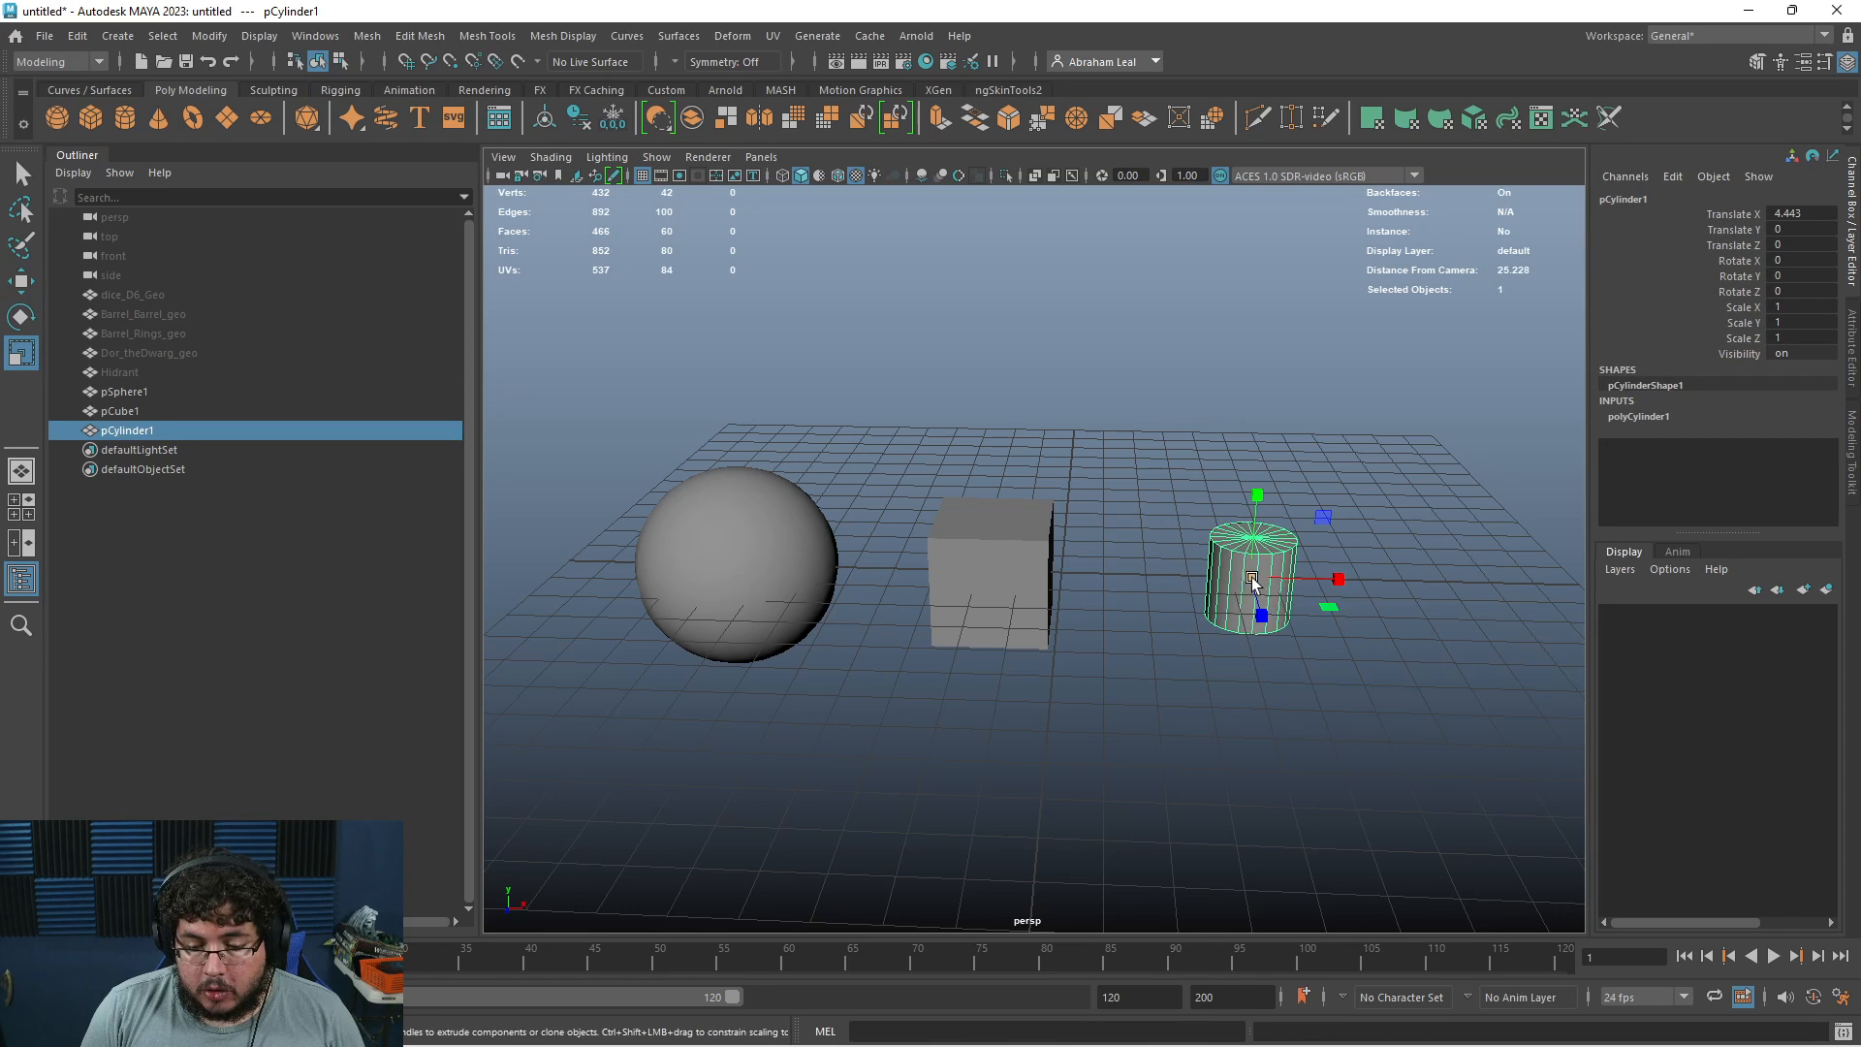
drag(1251, 584, 1309, 558)
click(1192, 357)
Switch to Chrome and search Google Images for "uv grid modo"
key(super)
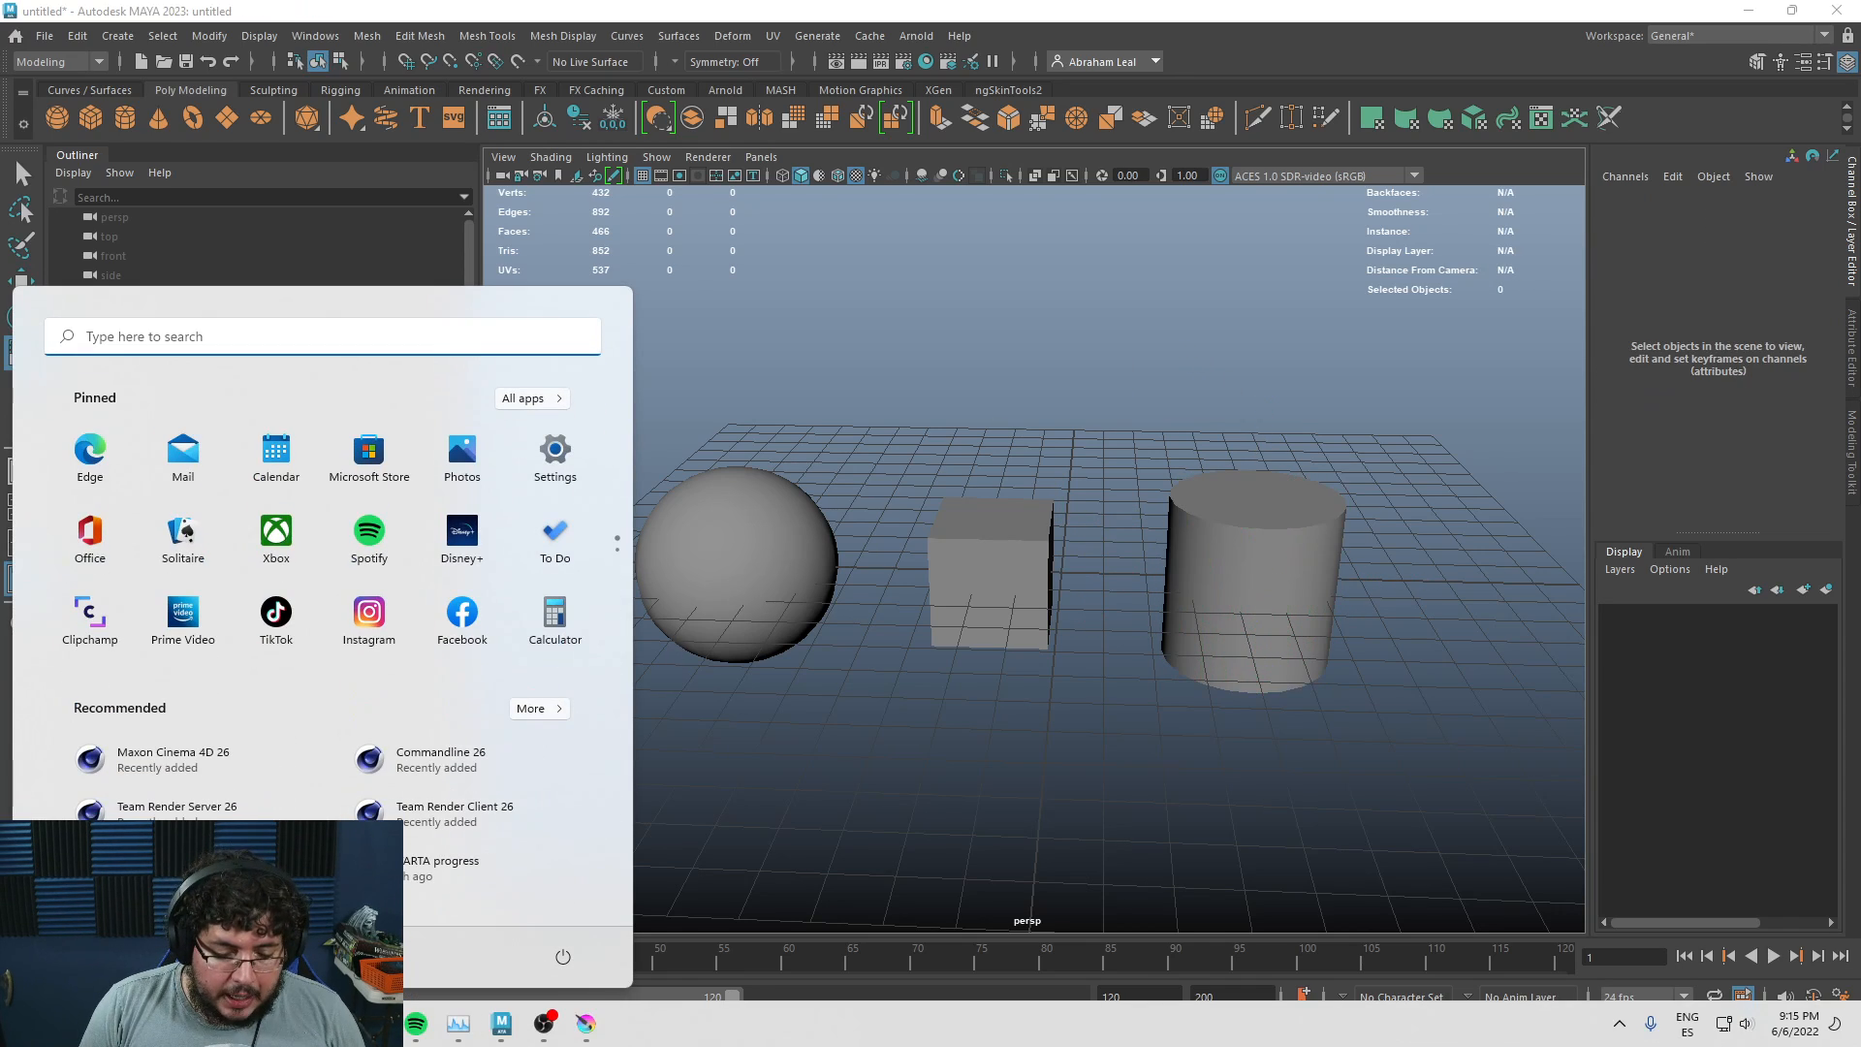
click(373, 1023)
drag(291, 126, 92, 21)
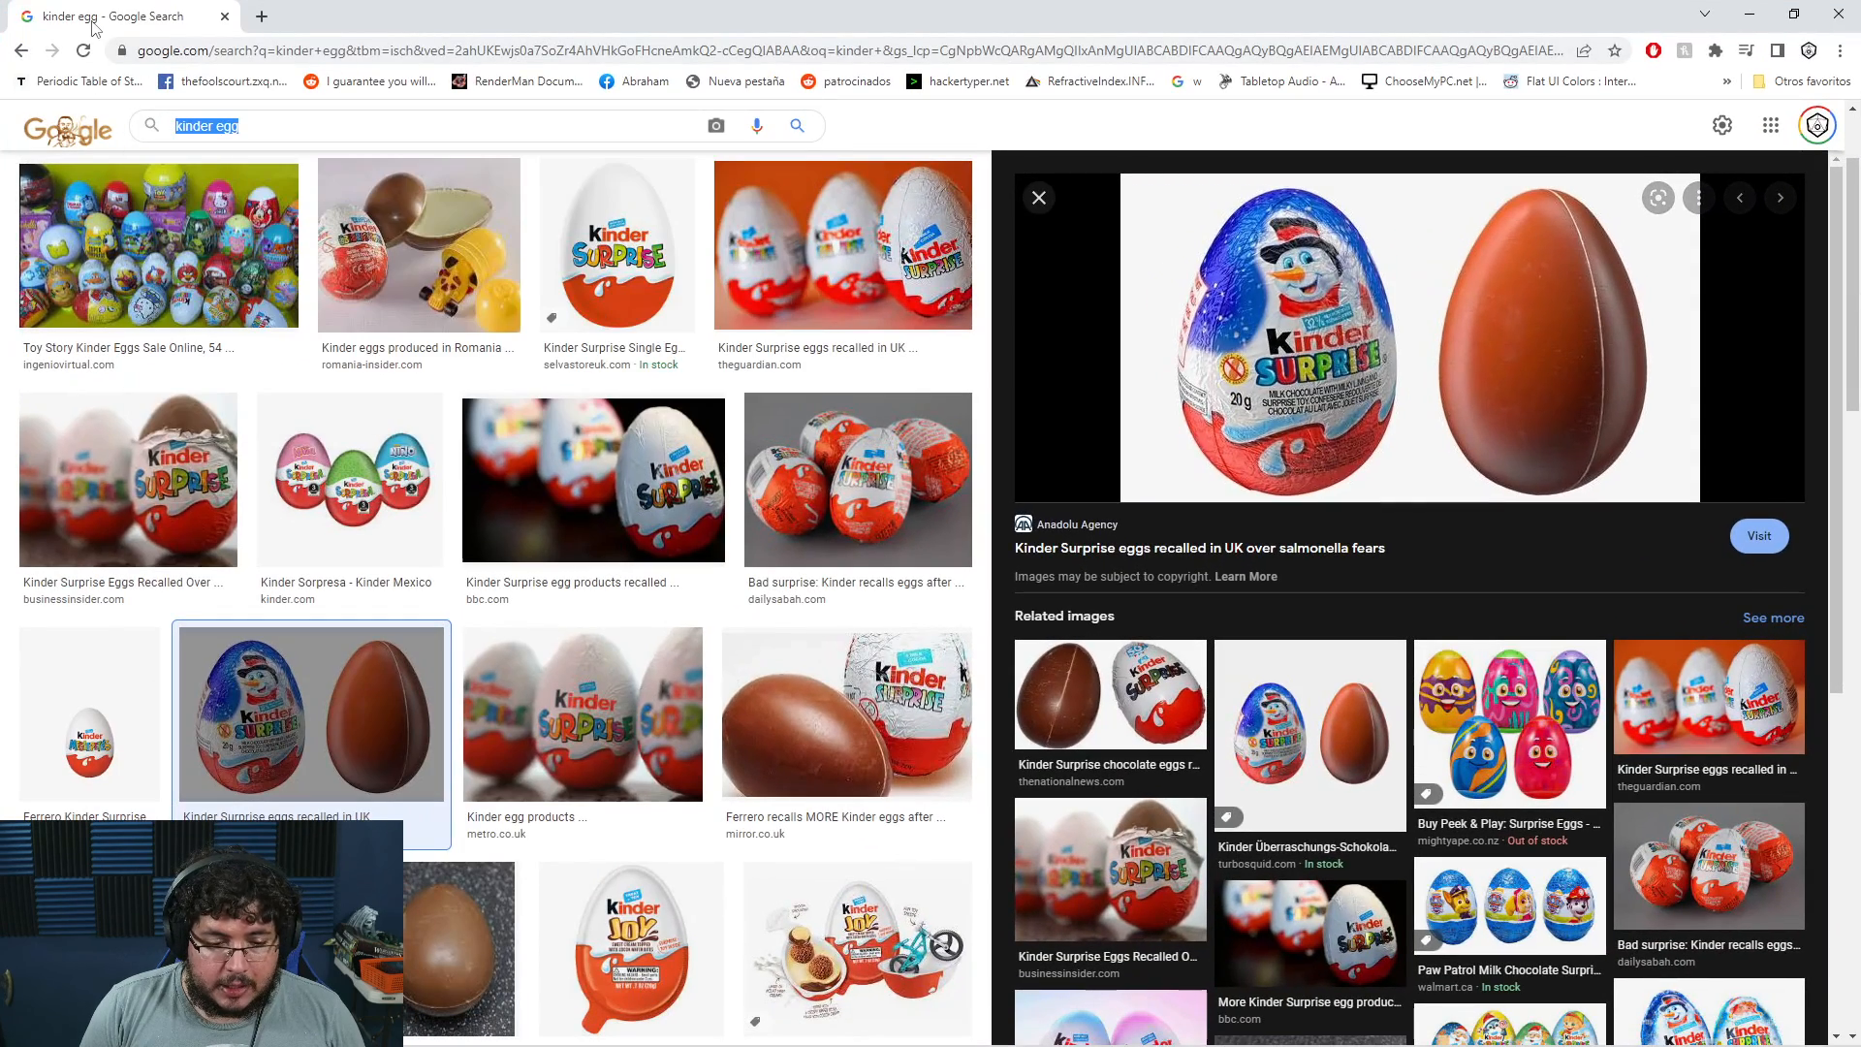
text(uv grid modo)
key(Return)
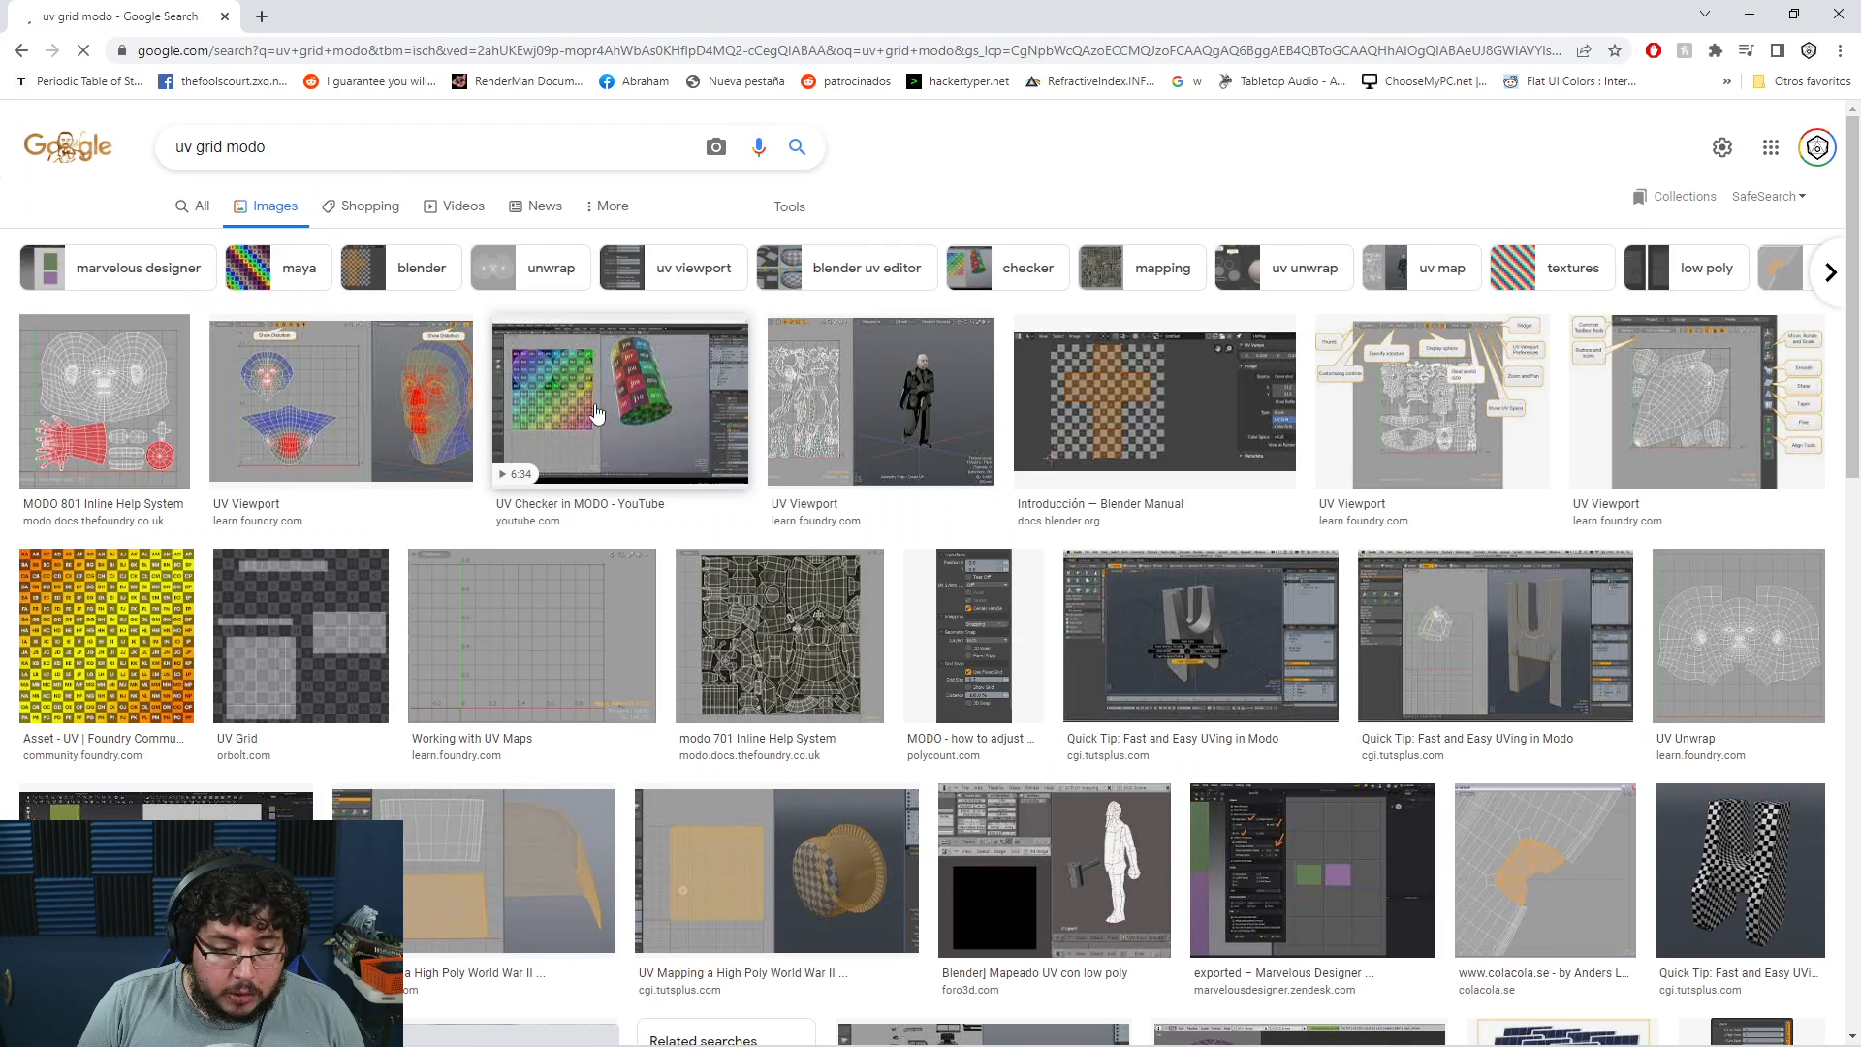
Narrow the image results to "maya" and examine the numbered color grid and the UV texture checker map among them
click(291, 276)
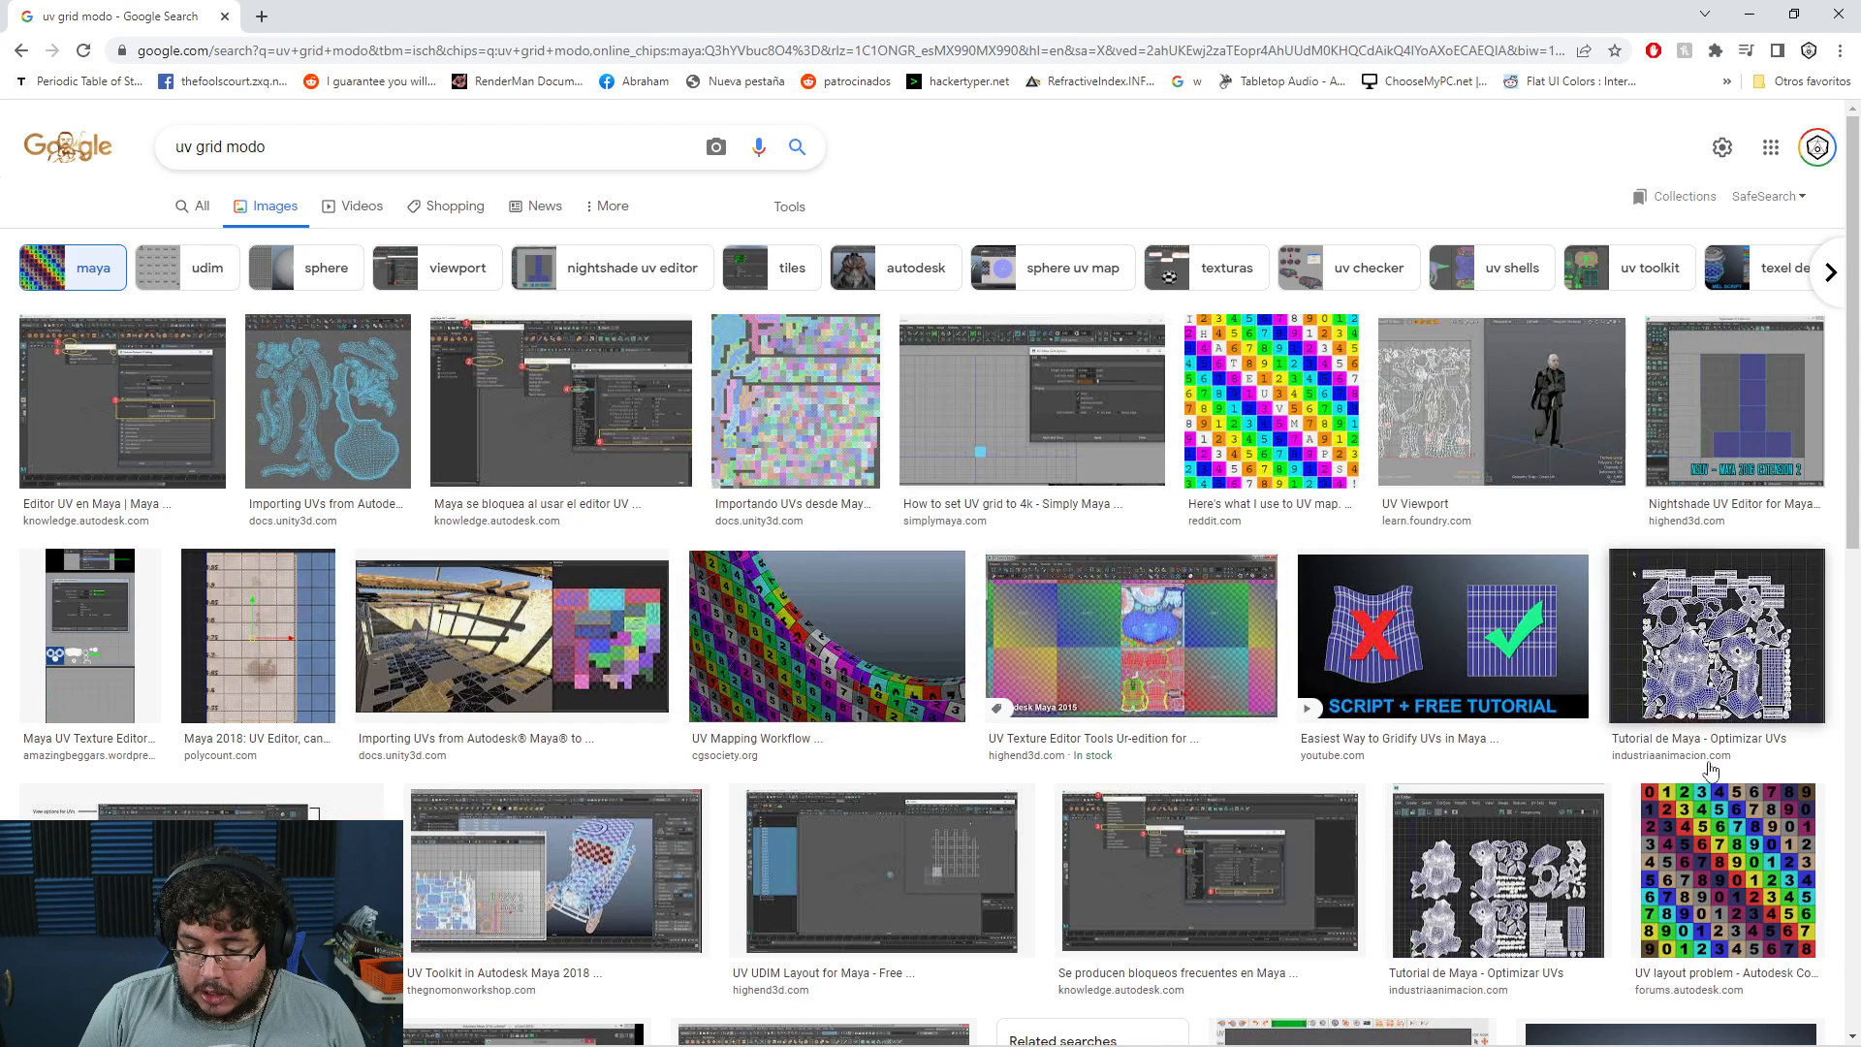
click(1282, 380)
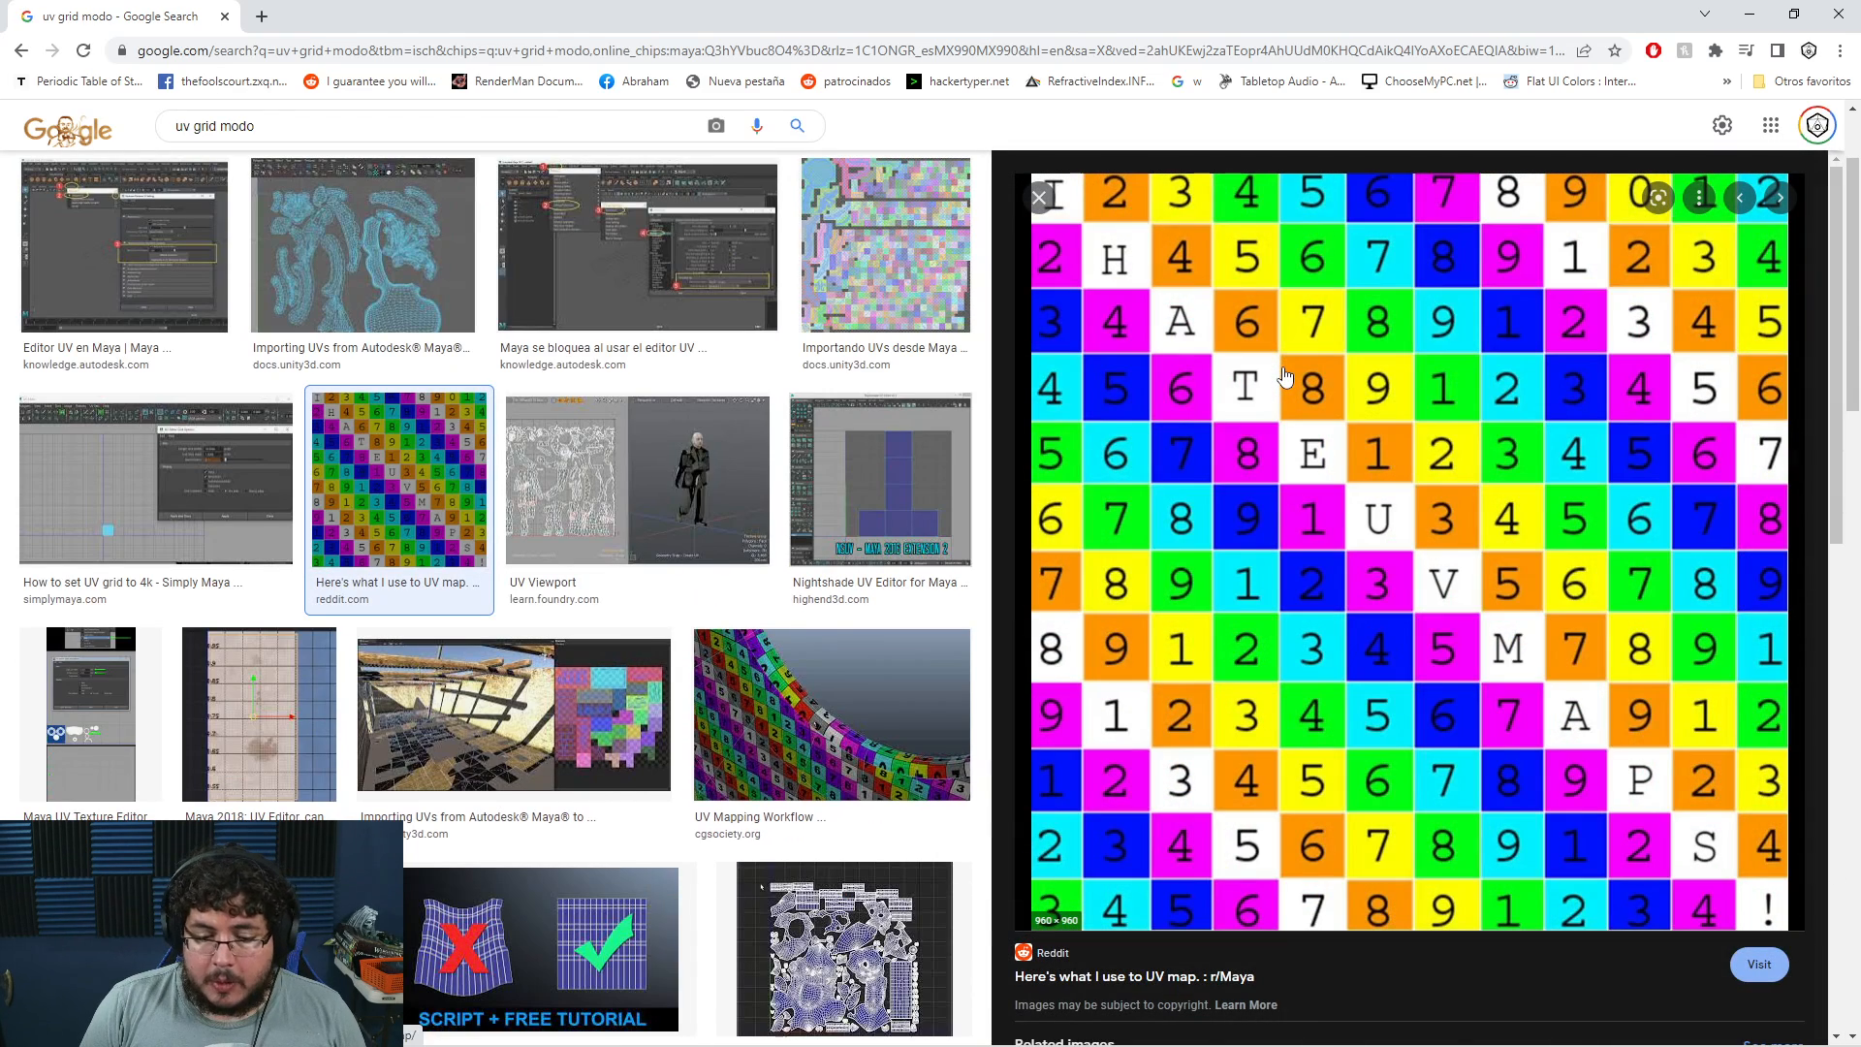
scroll(1285, 377, down, 10)
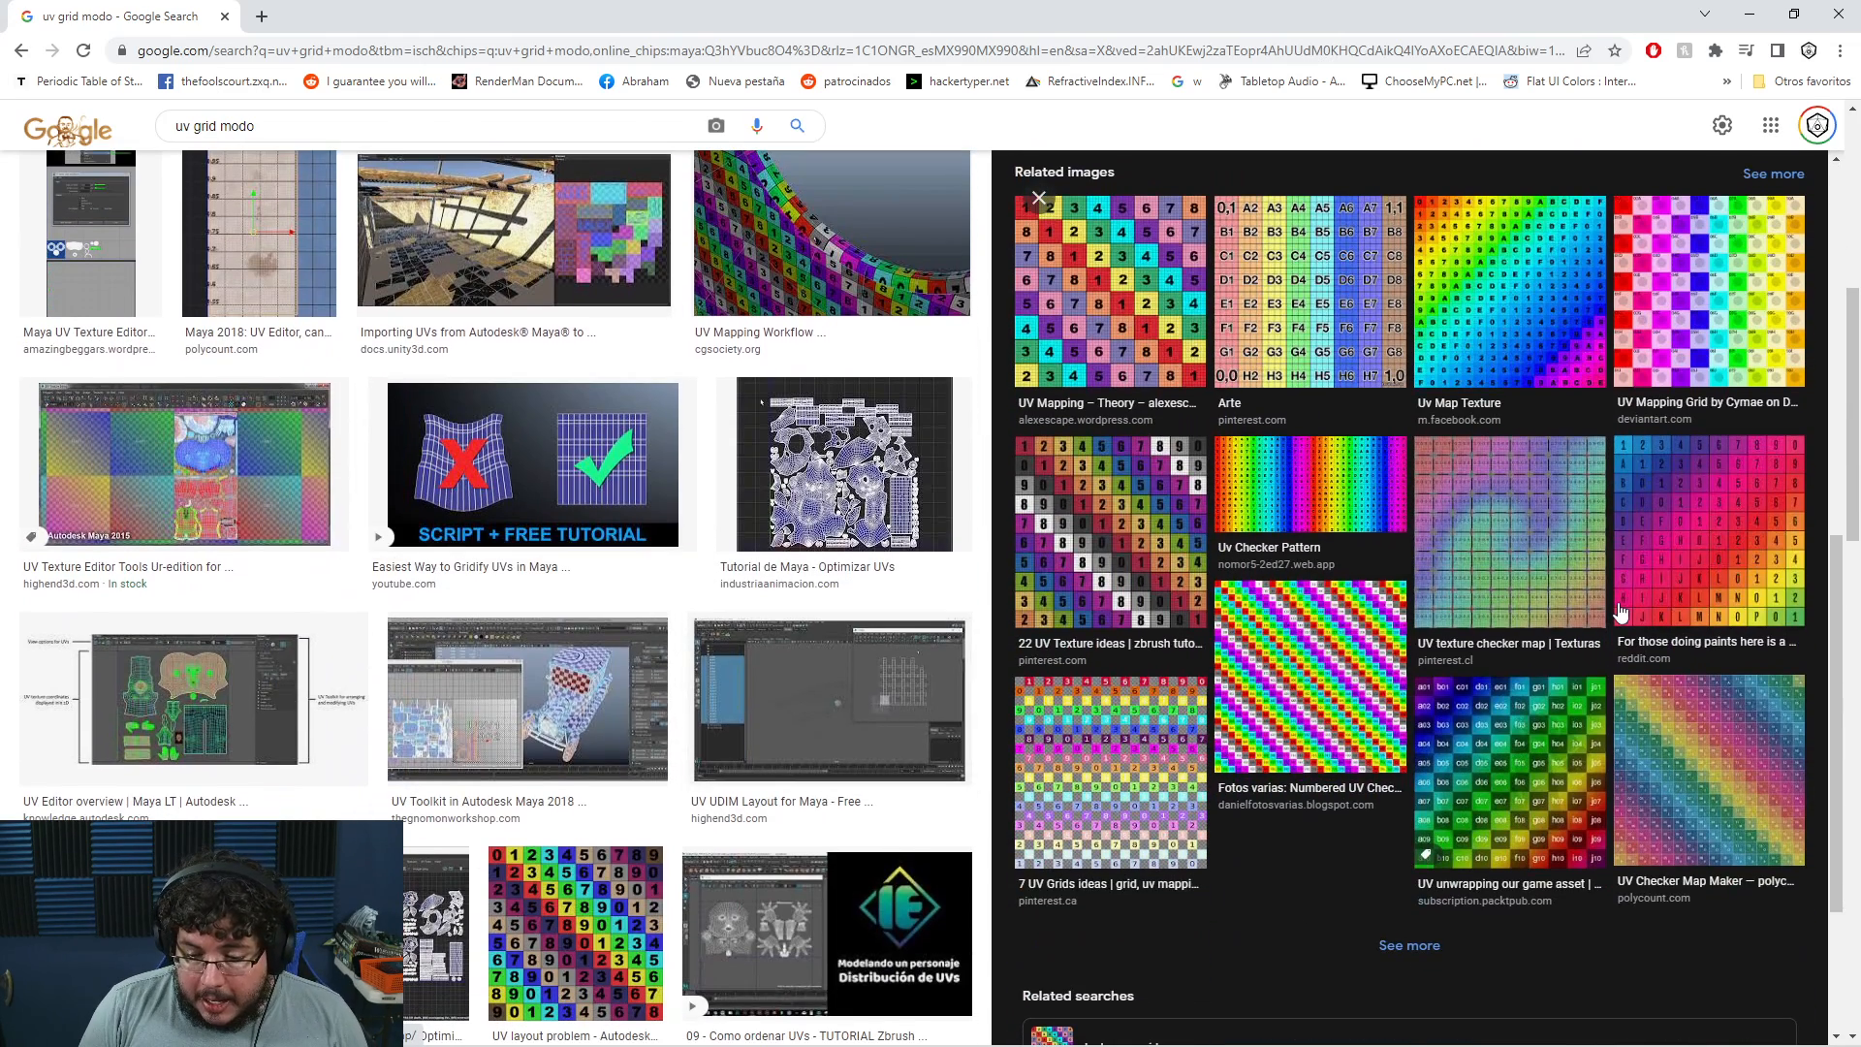
click(1545, 555)
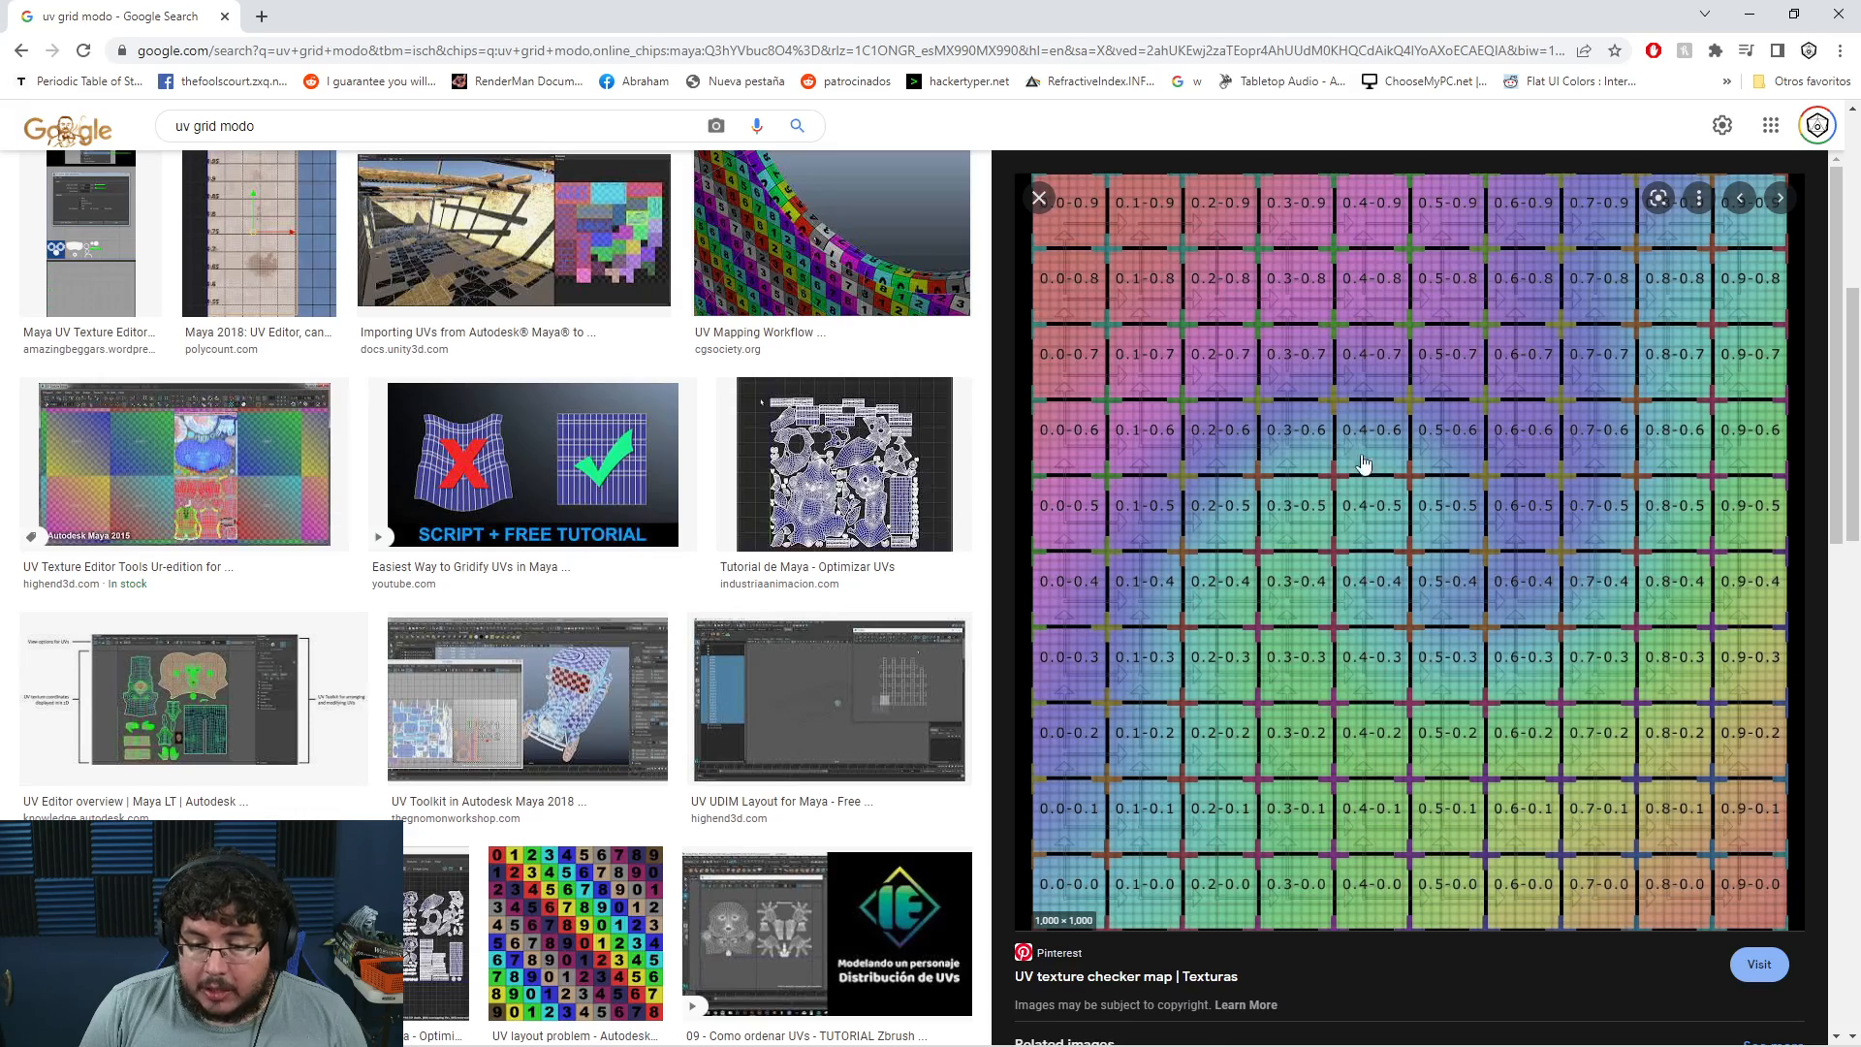
scroll(1474, 485, down, 8)
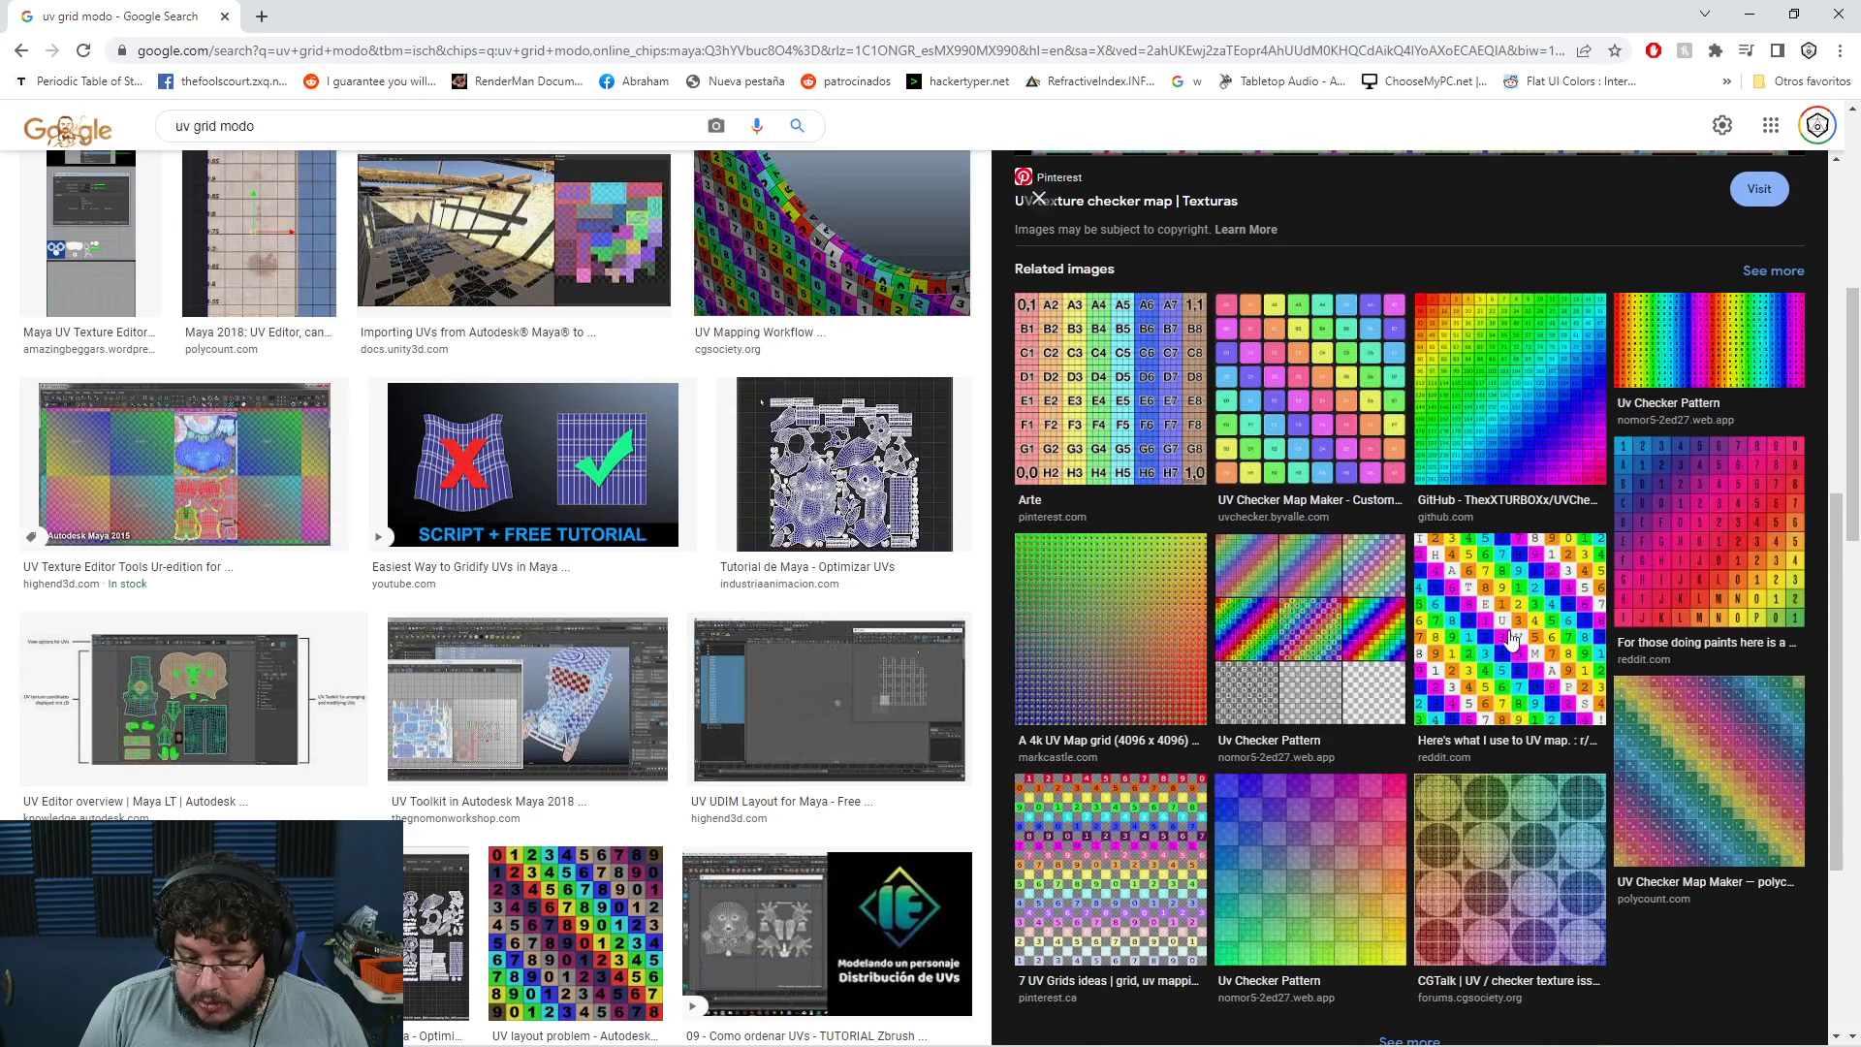
scroll(1512, 640, up, 10)
Search Google Images for "modo uv checker"
drag(285, 145, 177, 155)
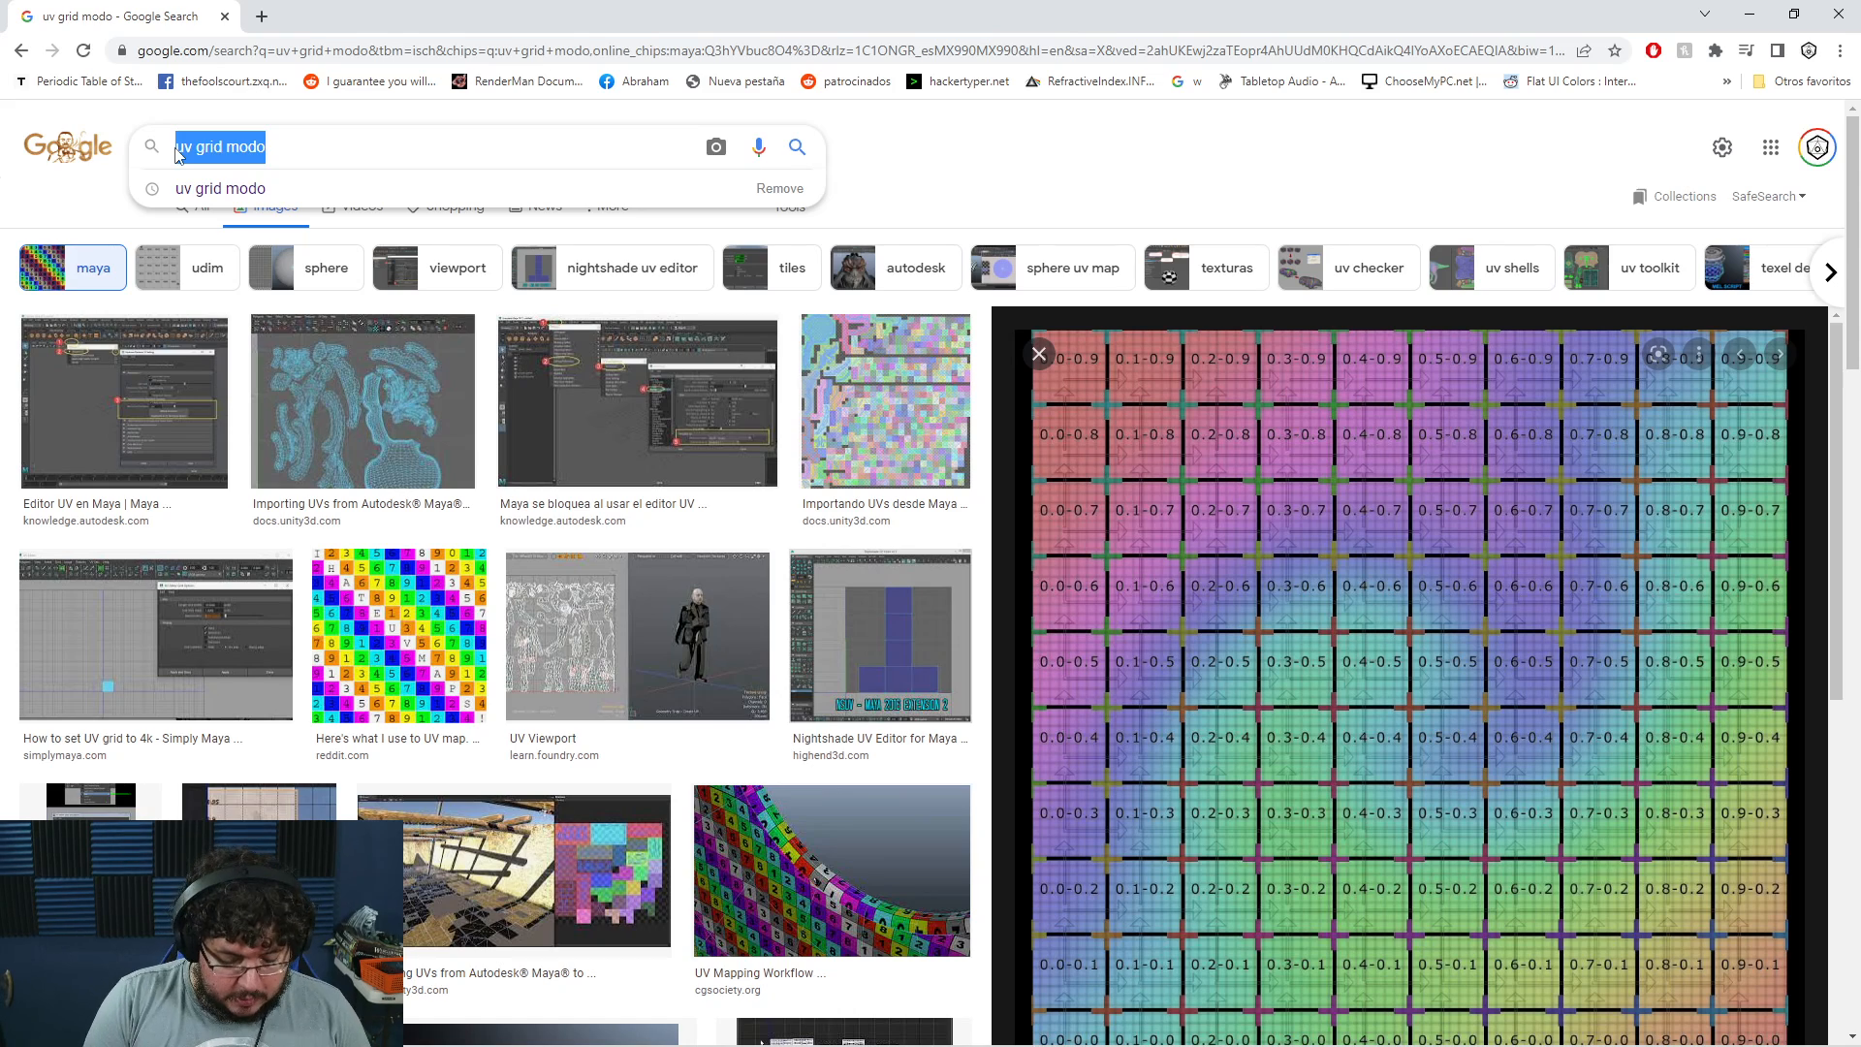
text(modo uv ioma)
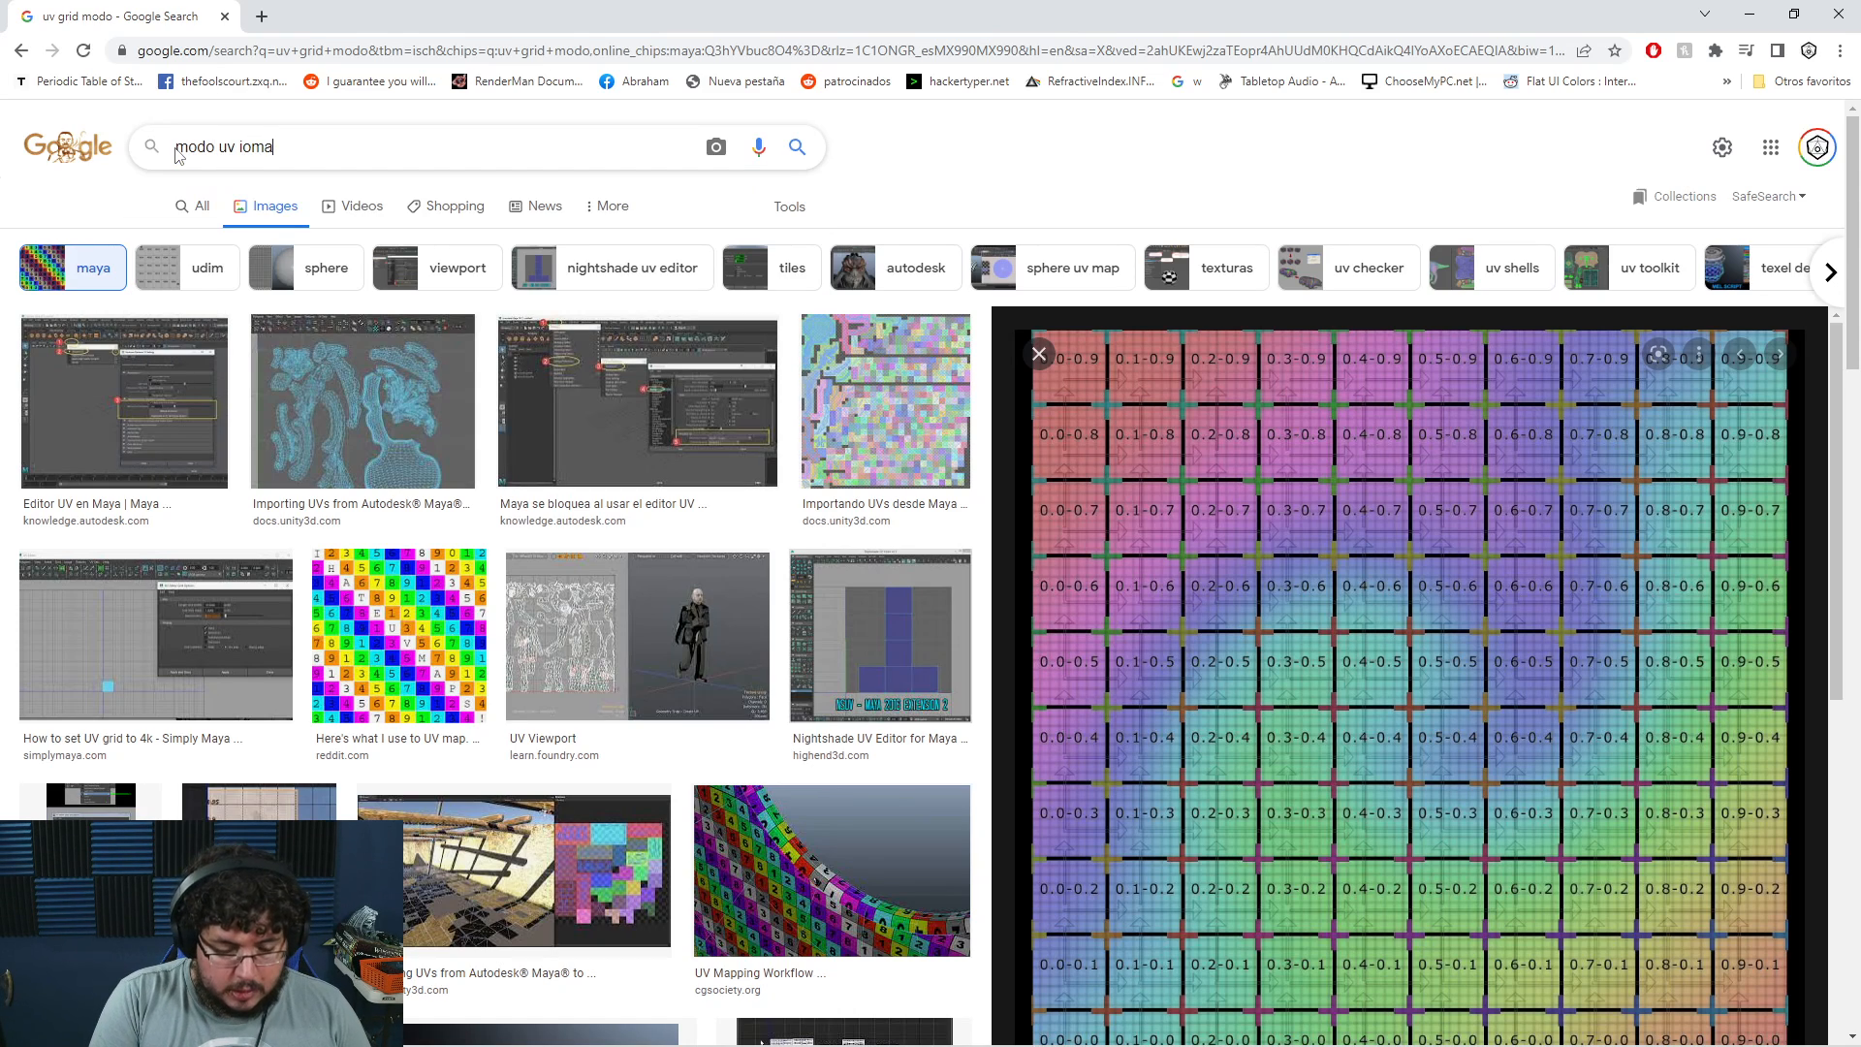
key(BackSpace)
text(checker)
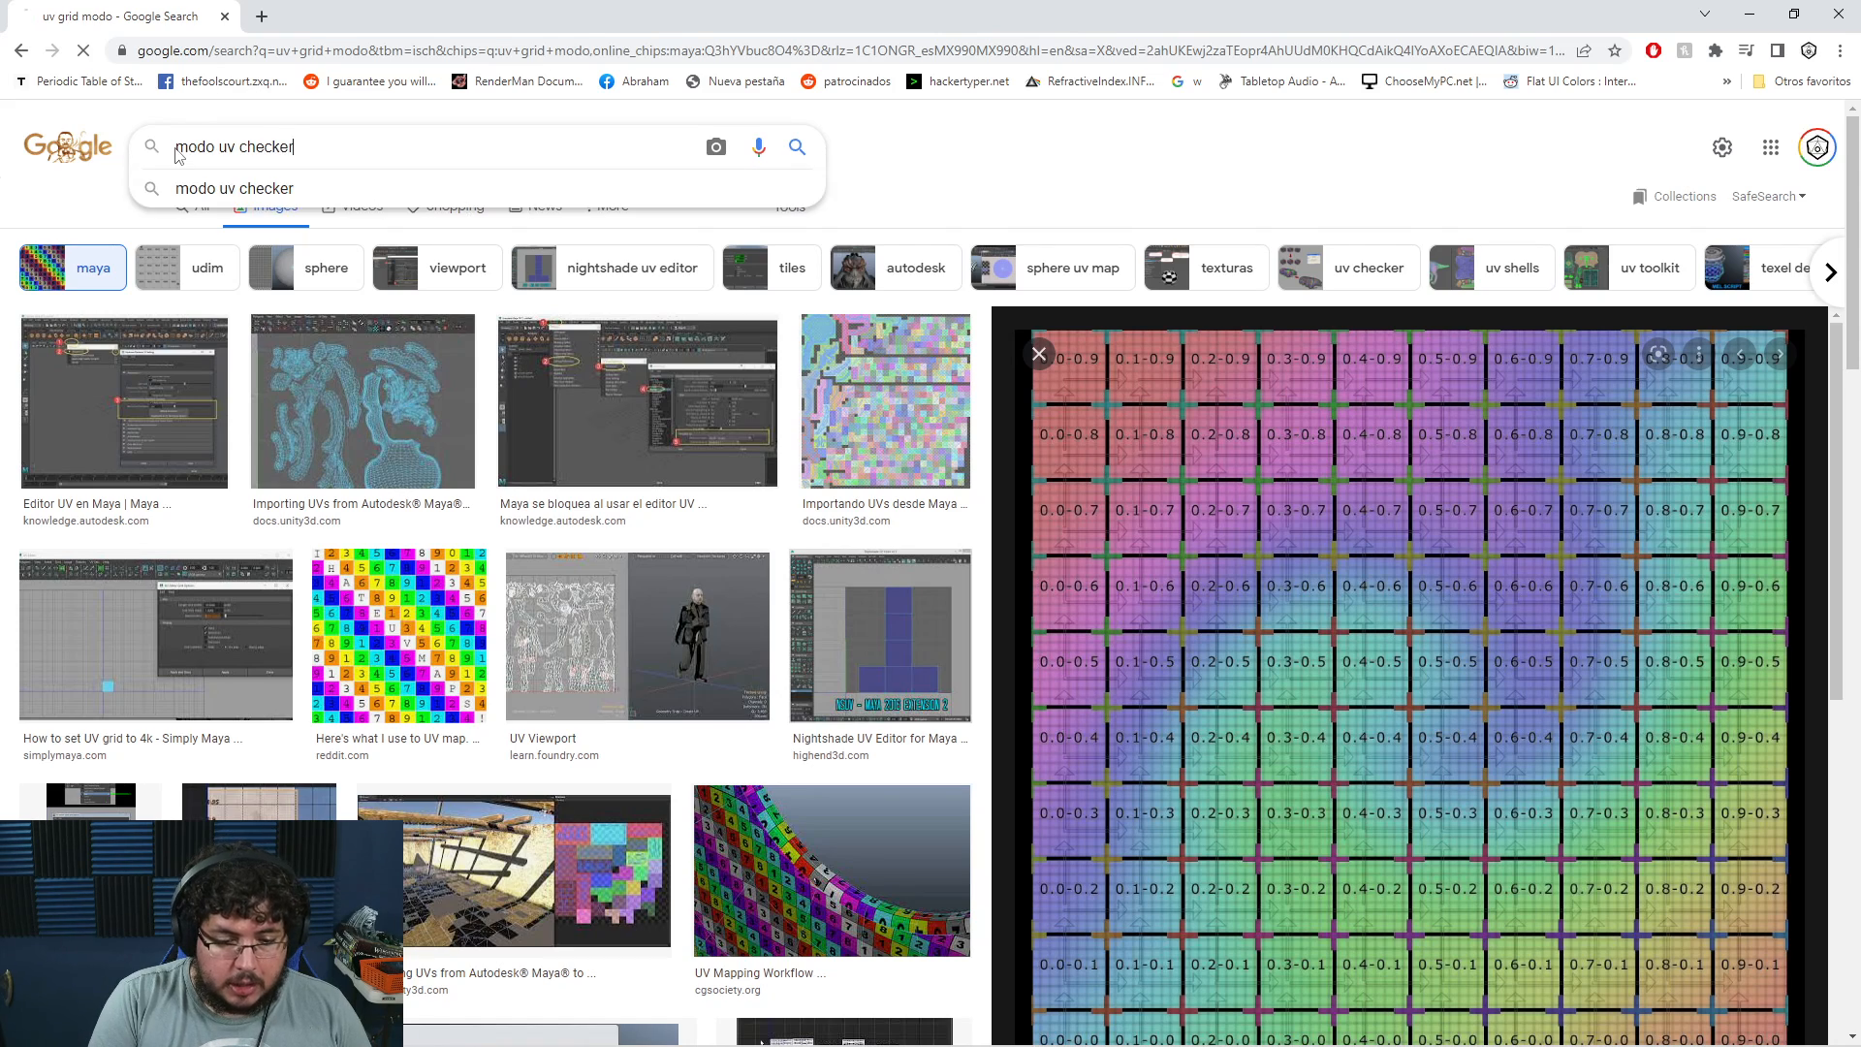
key(Return)
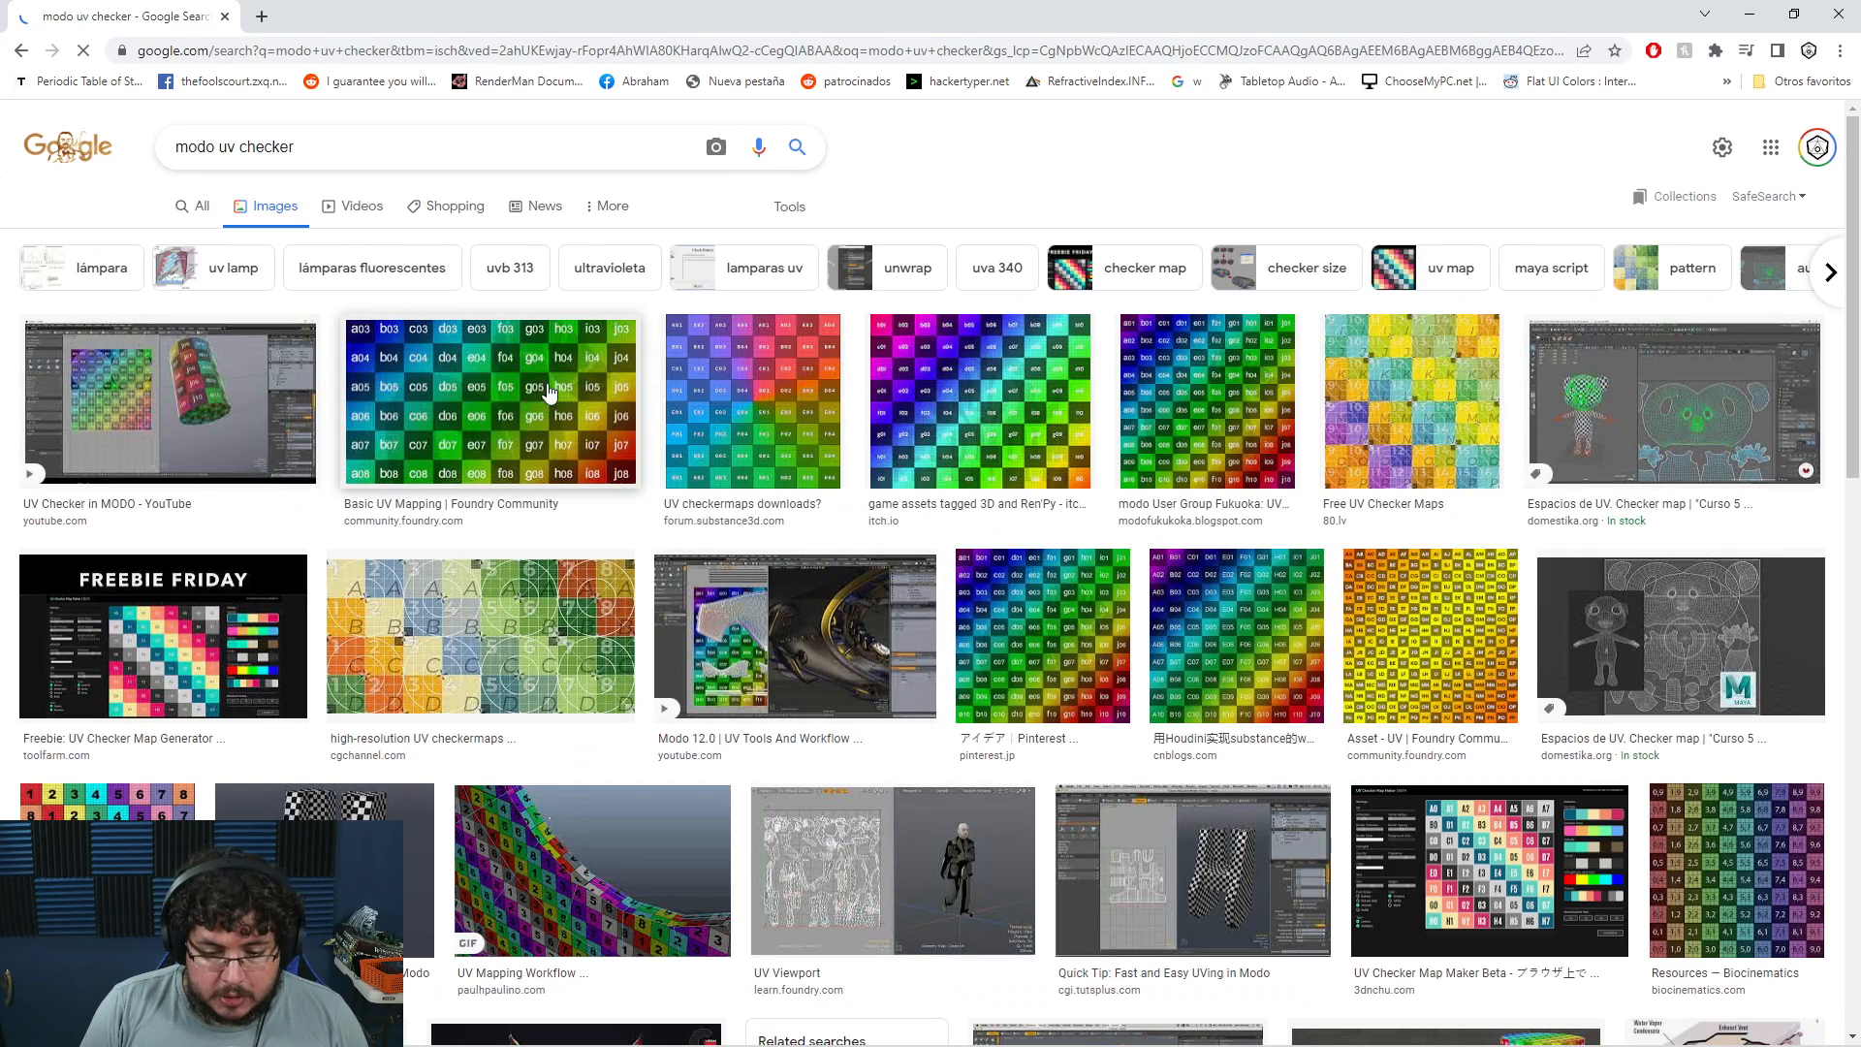
Compare several checker maps and save the modo User Group Fukuoka image to the Desktop as modo_uv_checker
click(979, 402)
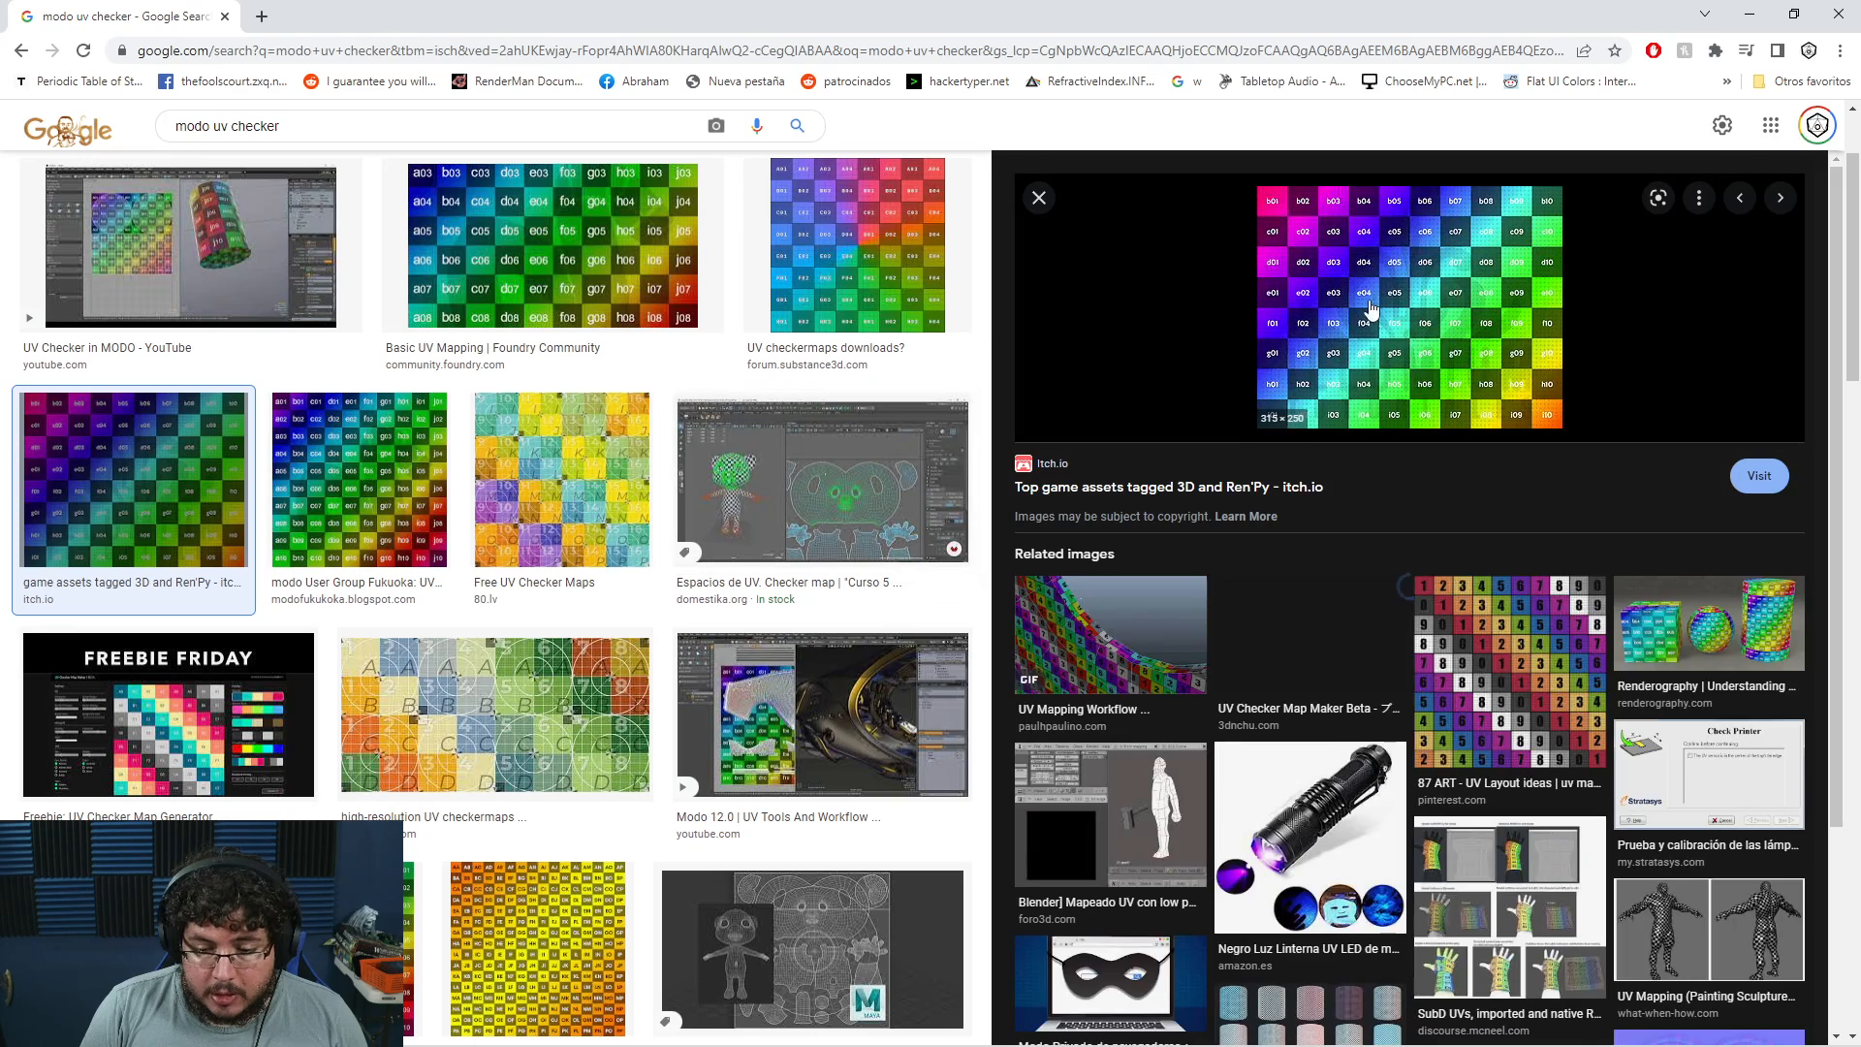
click(477, 278)
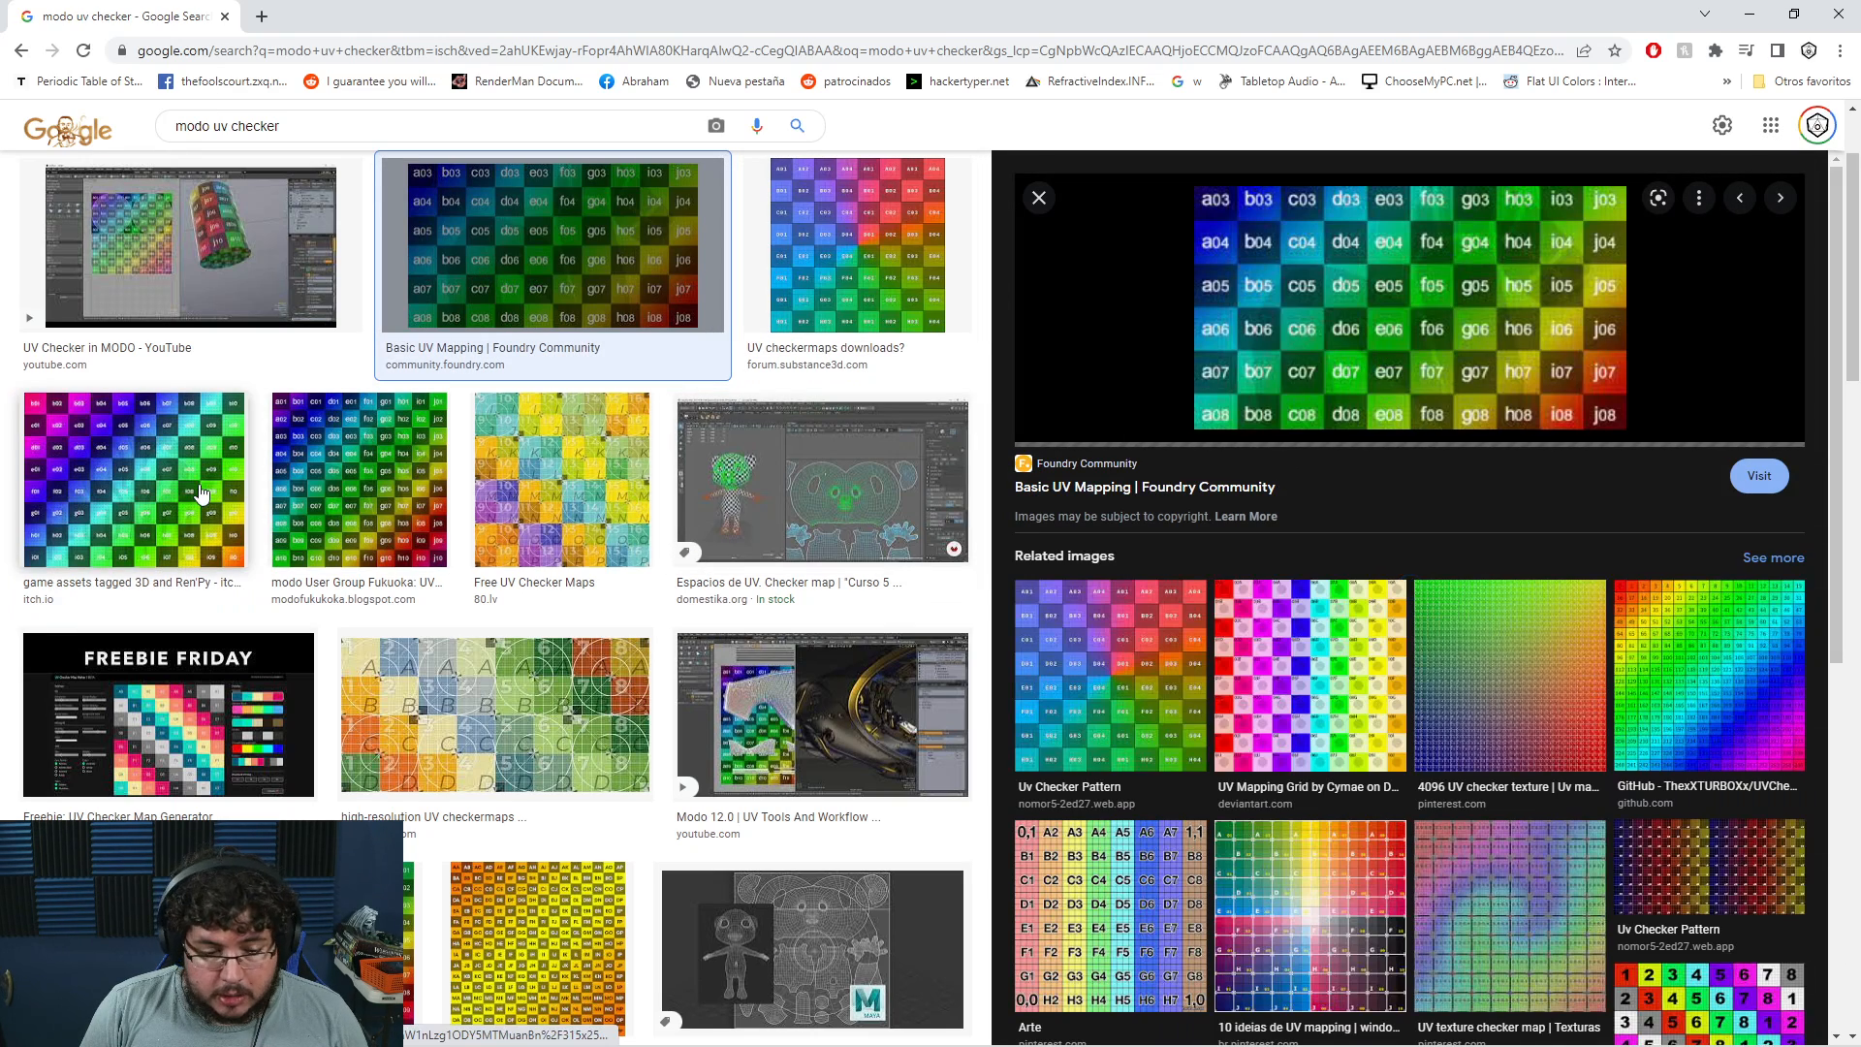
click(323, 495)
right_click(1335, 472)
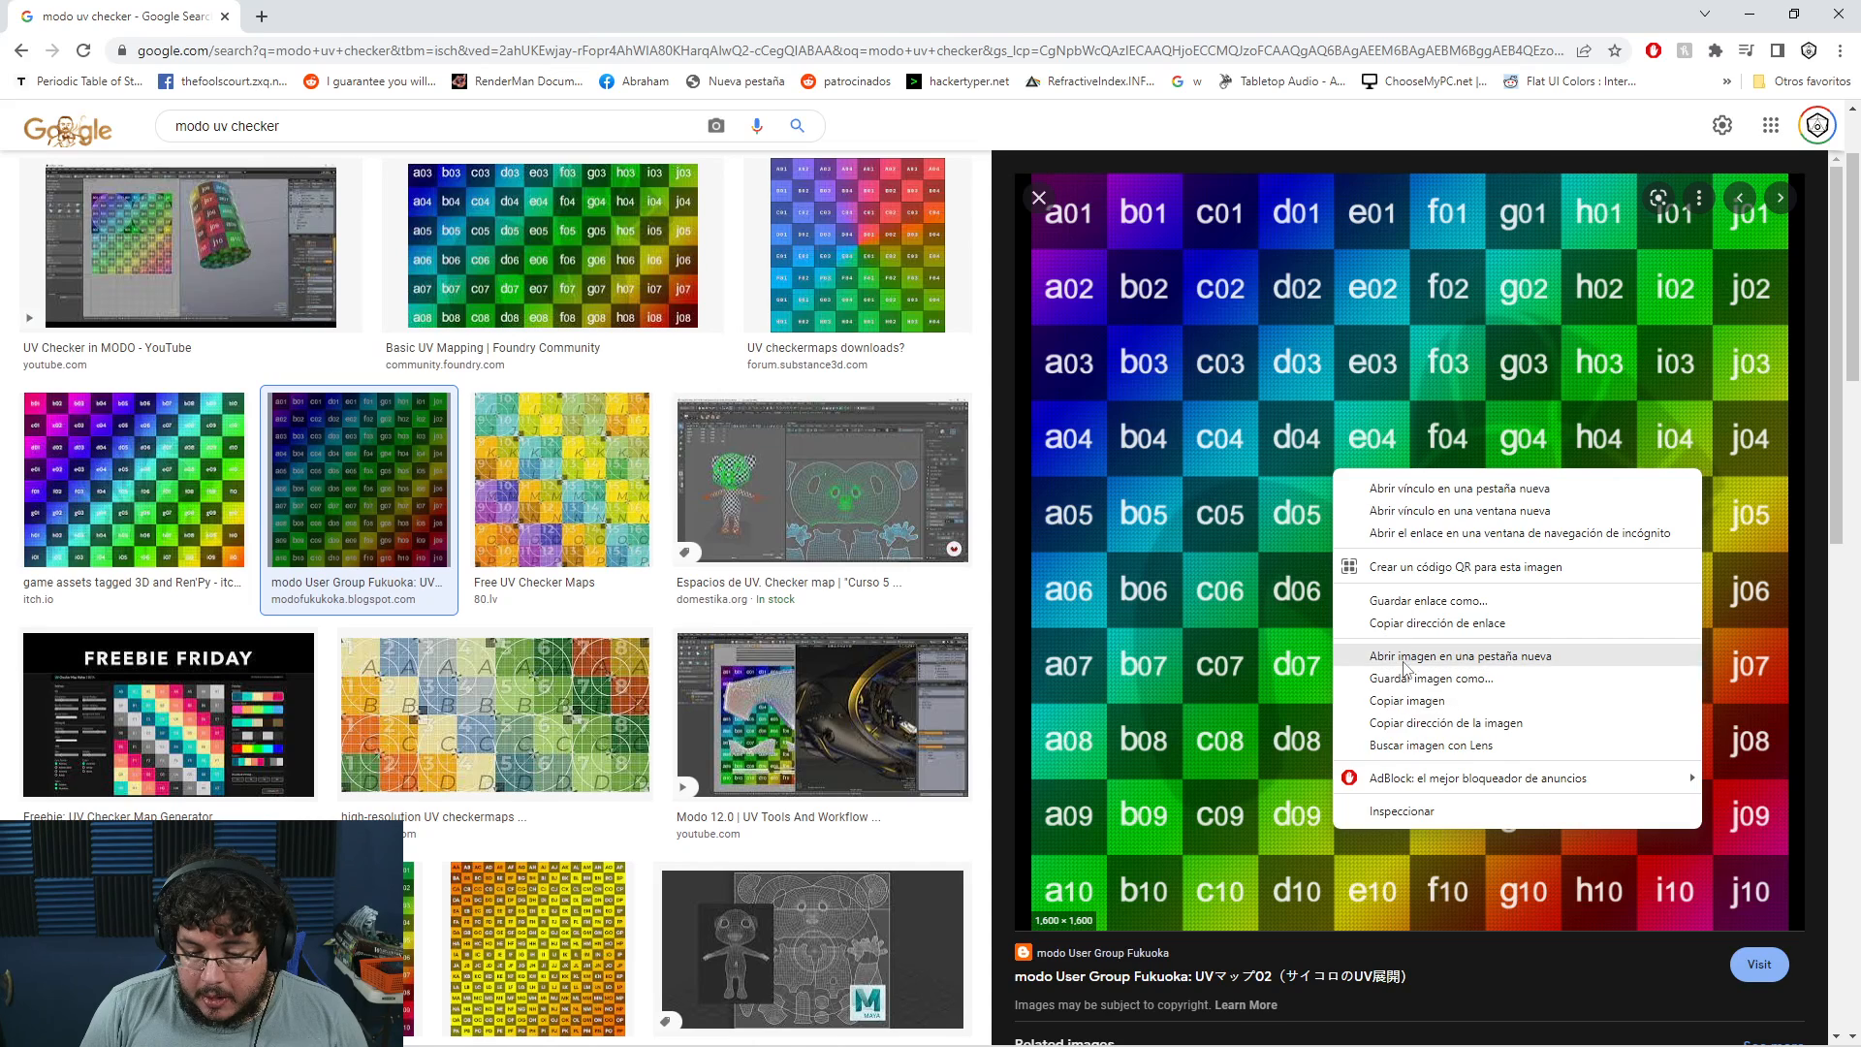
click(1431, 678)
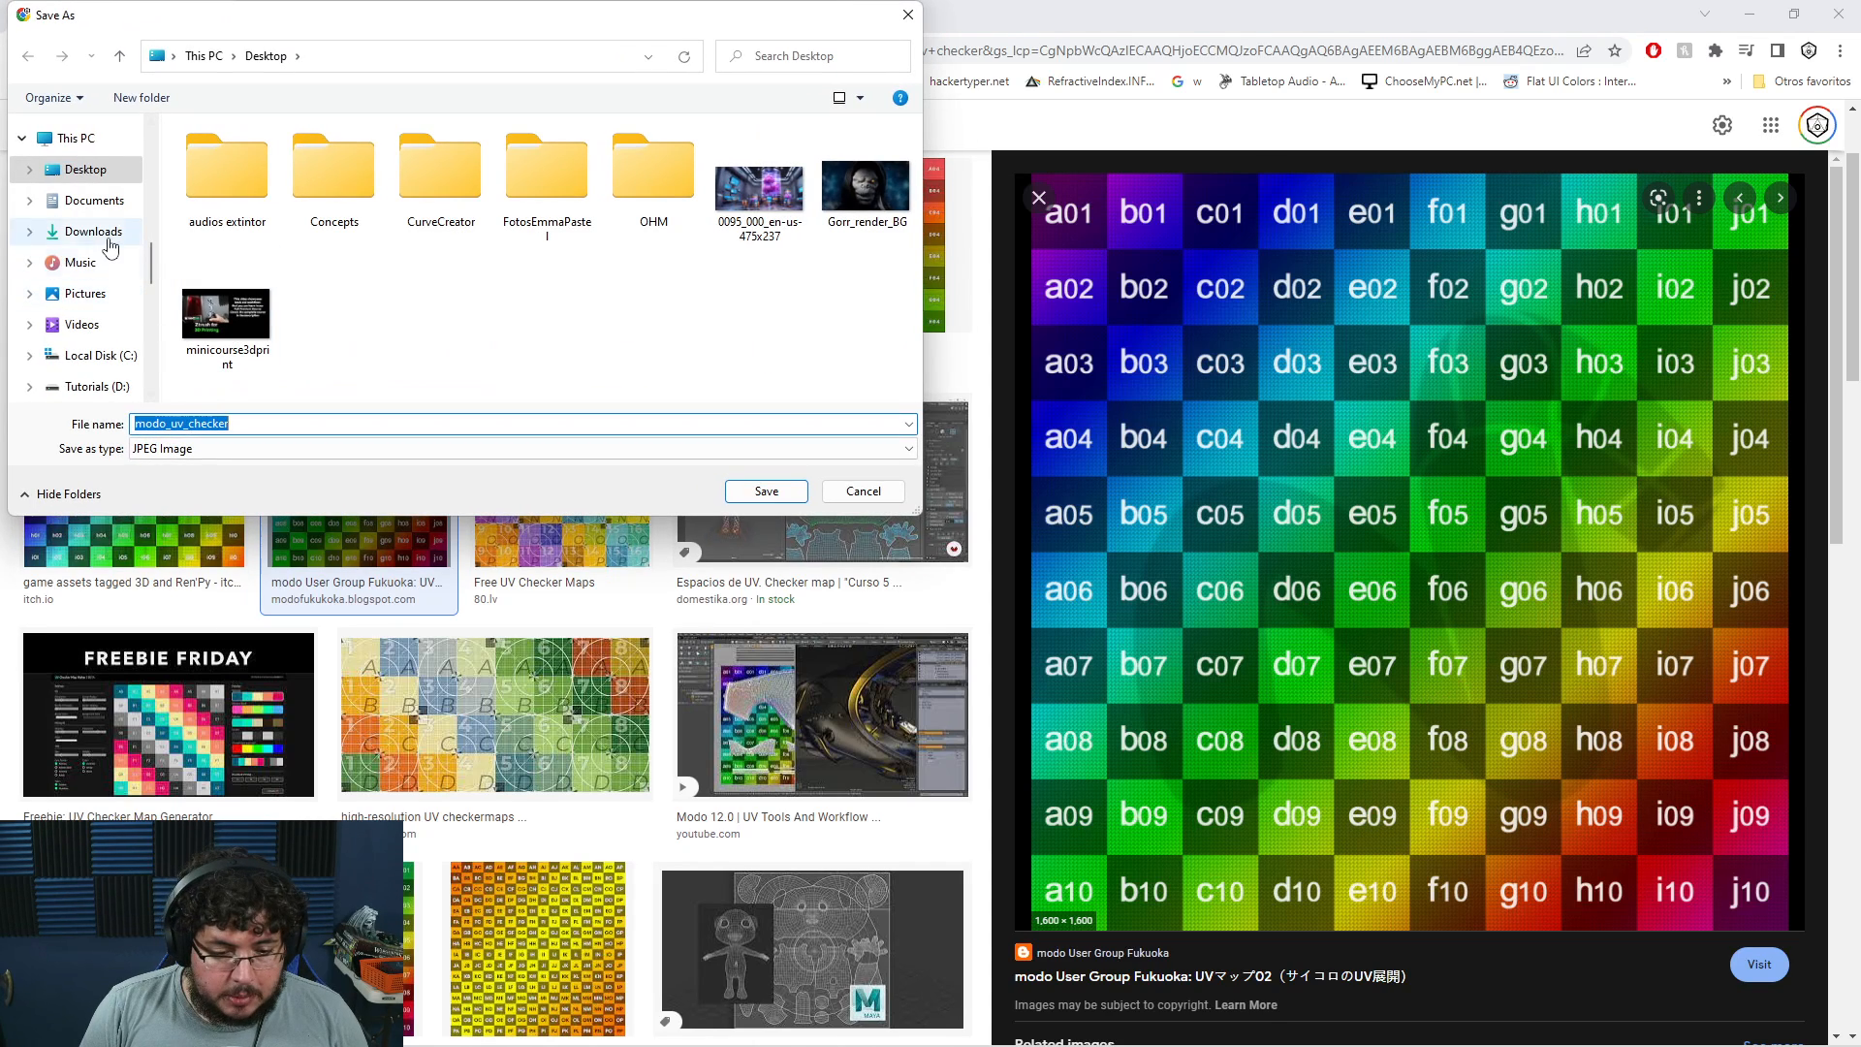
click(766, 491)
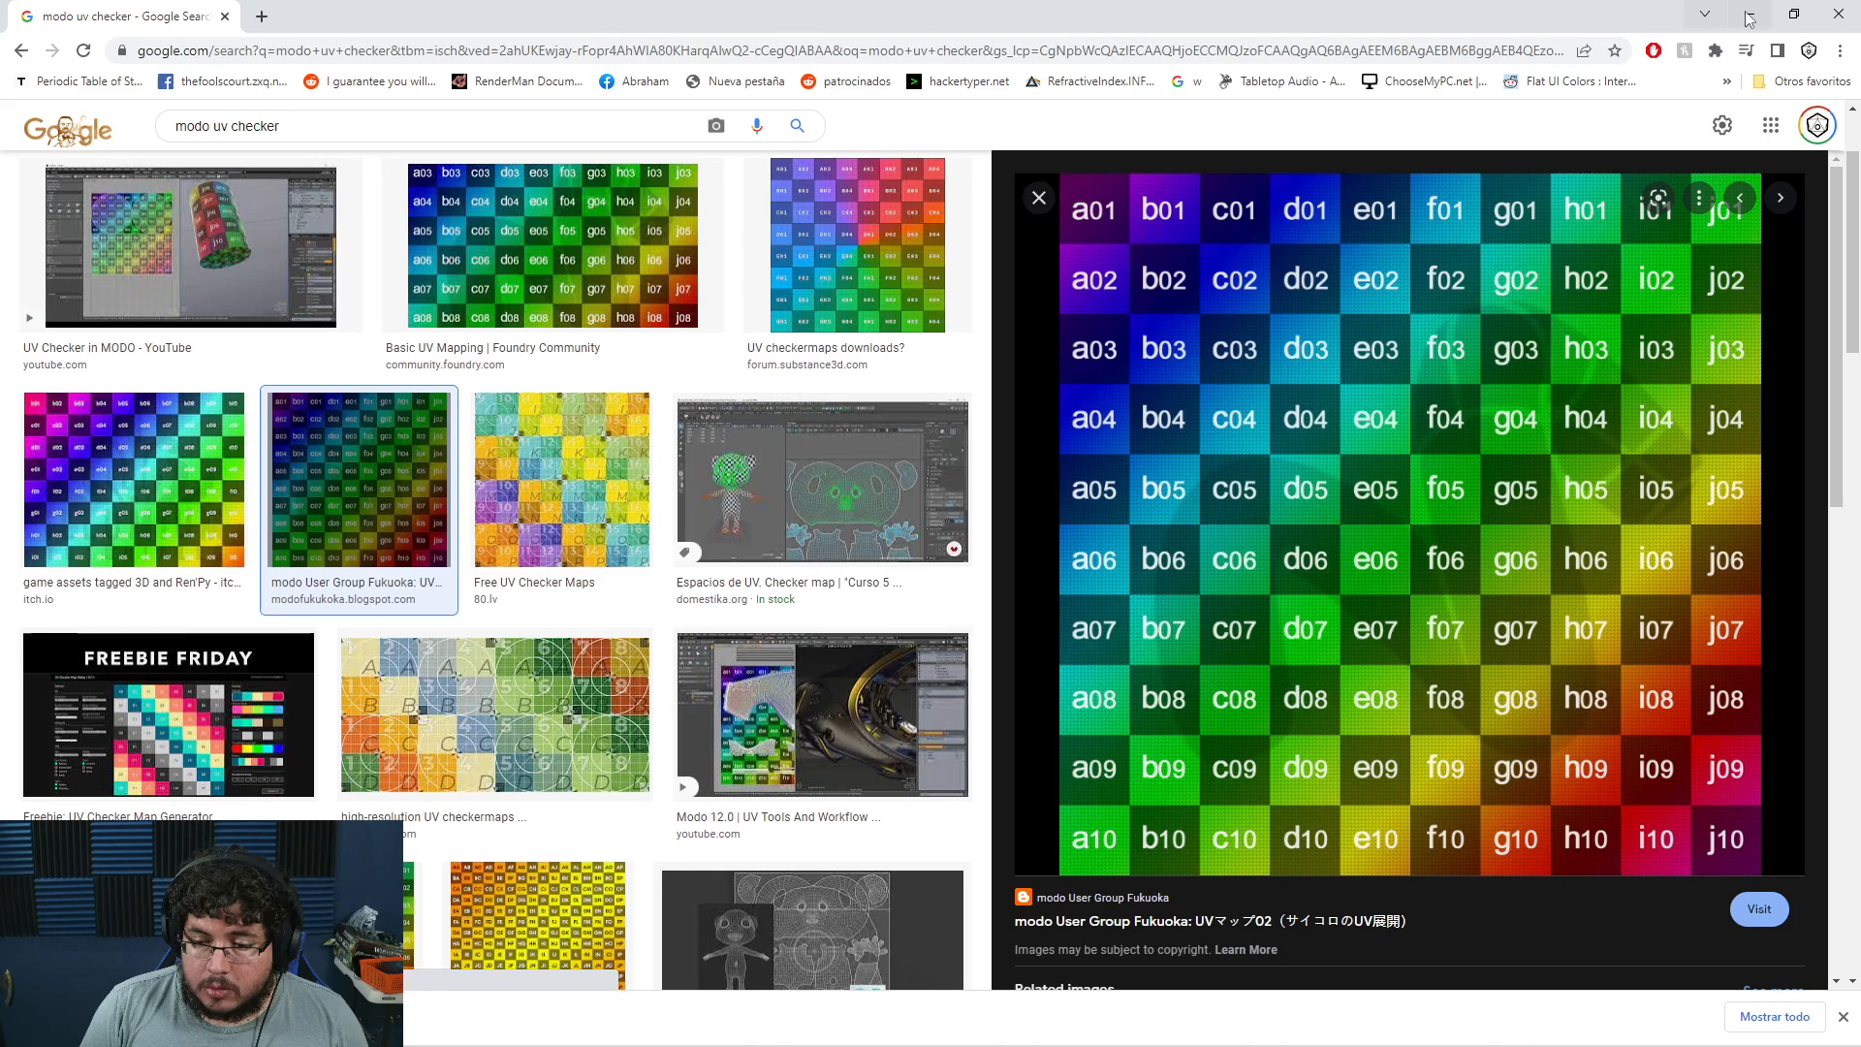
Switch to Maya and assign a new Lambert material to the sphere, cube and cylinder together
key(alt+Tab)
scroll(1162, 451, down, 5)
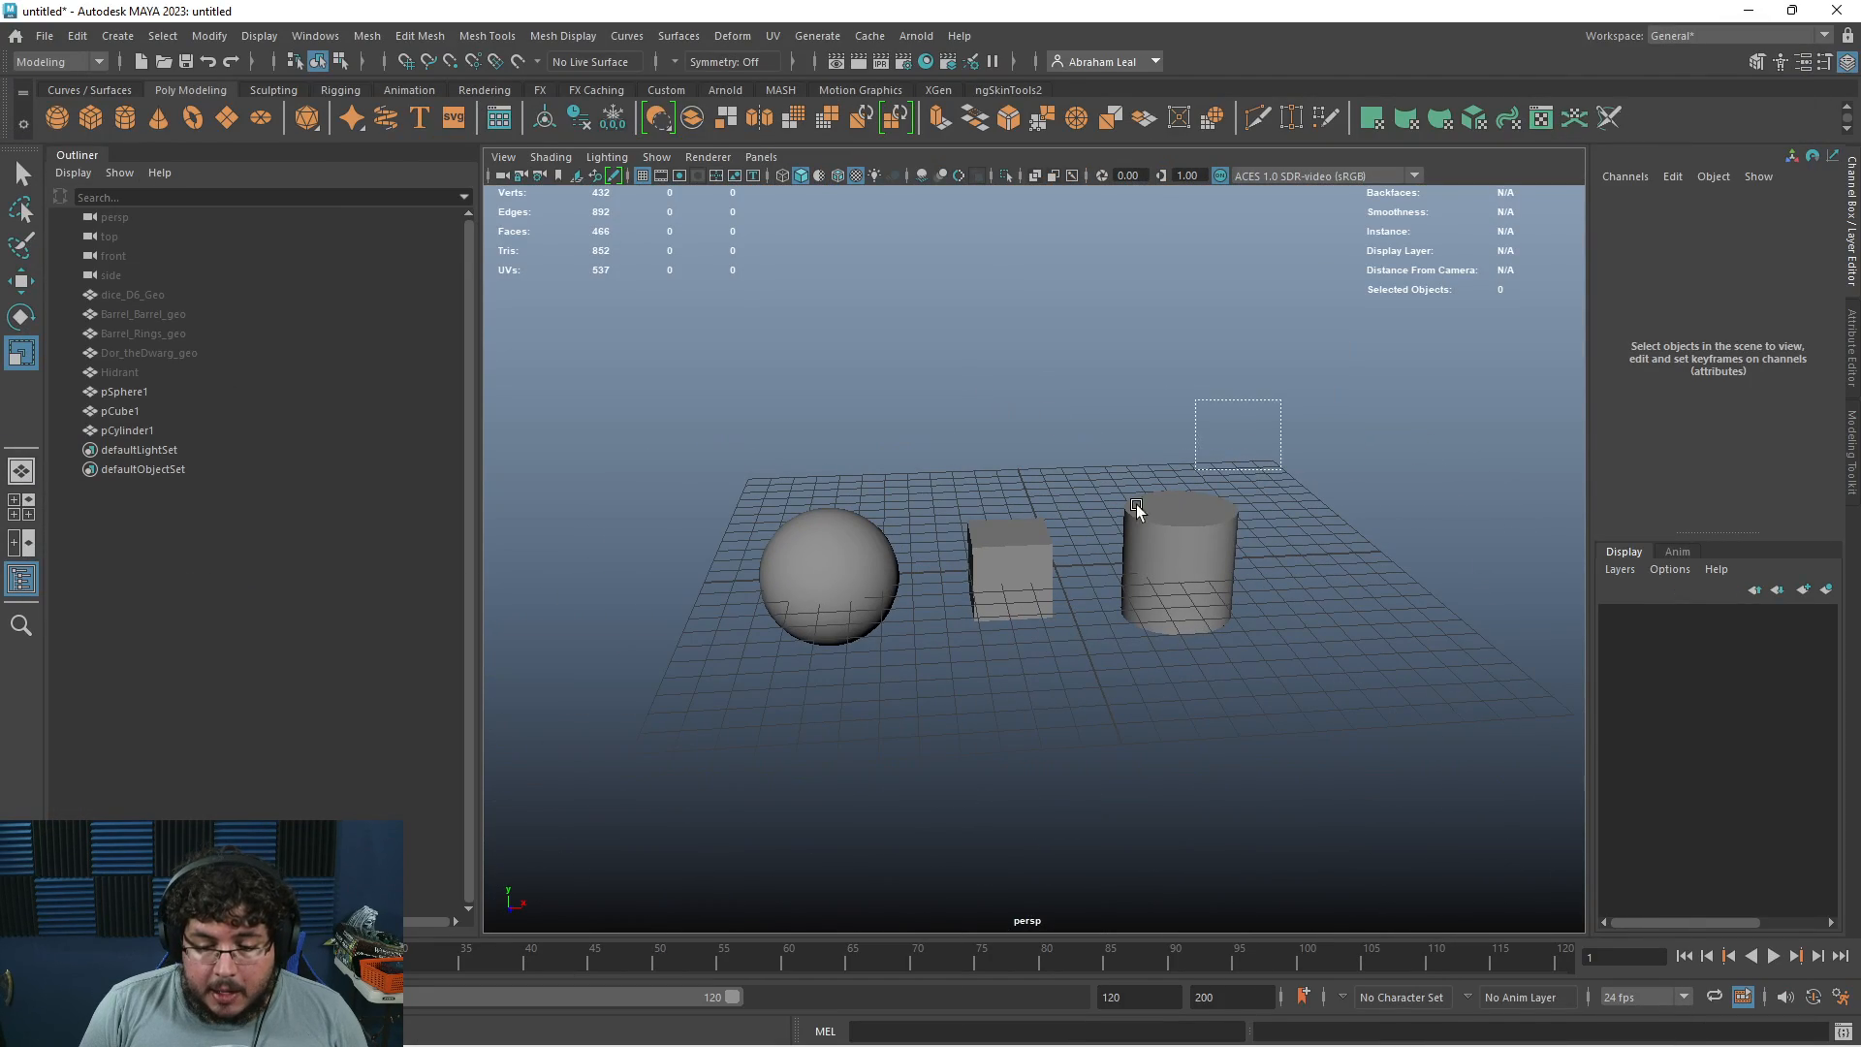
drag(1251, 407, 814, 567)
right_click(812, 570)
click(815, 990)
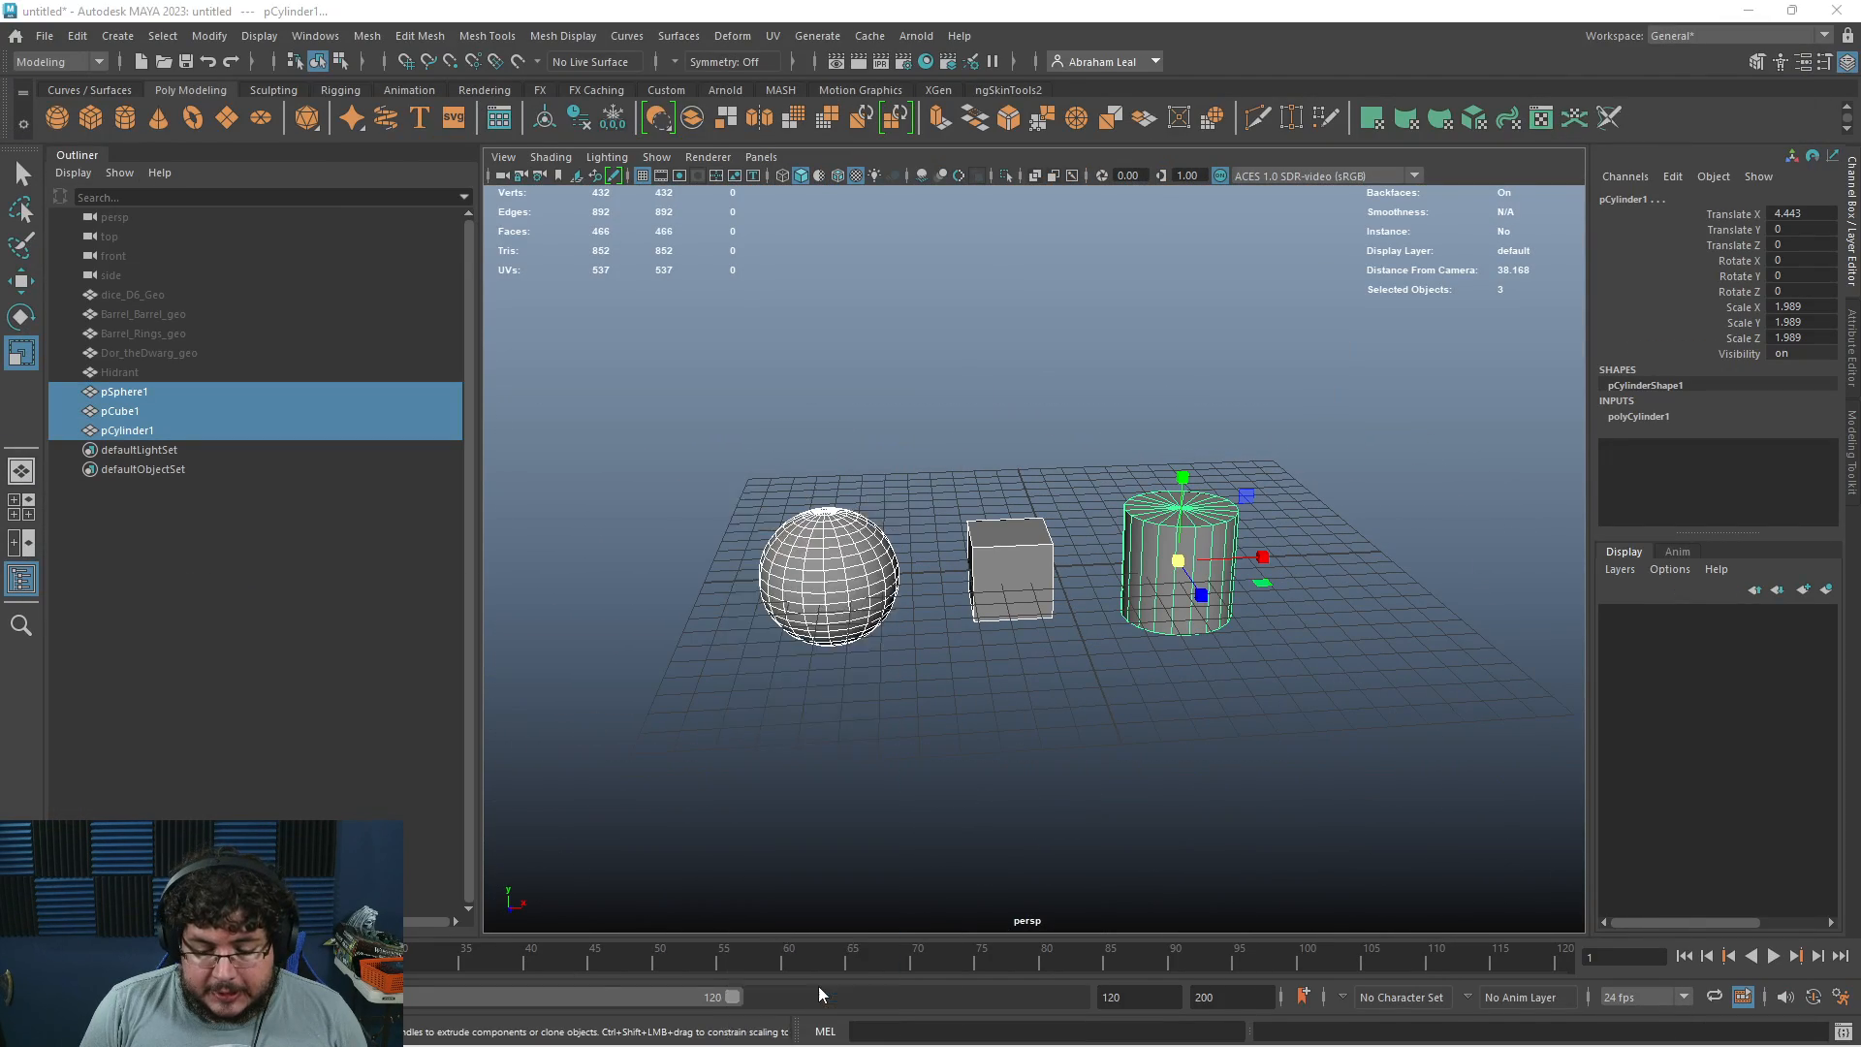
click(659, 411)
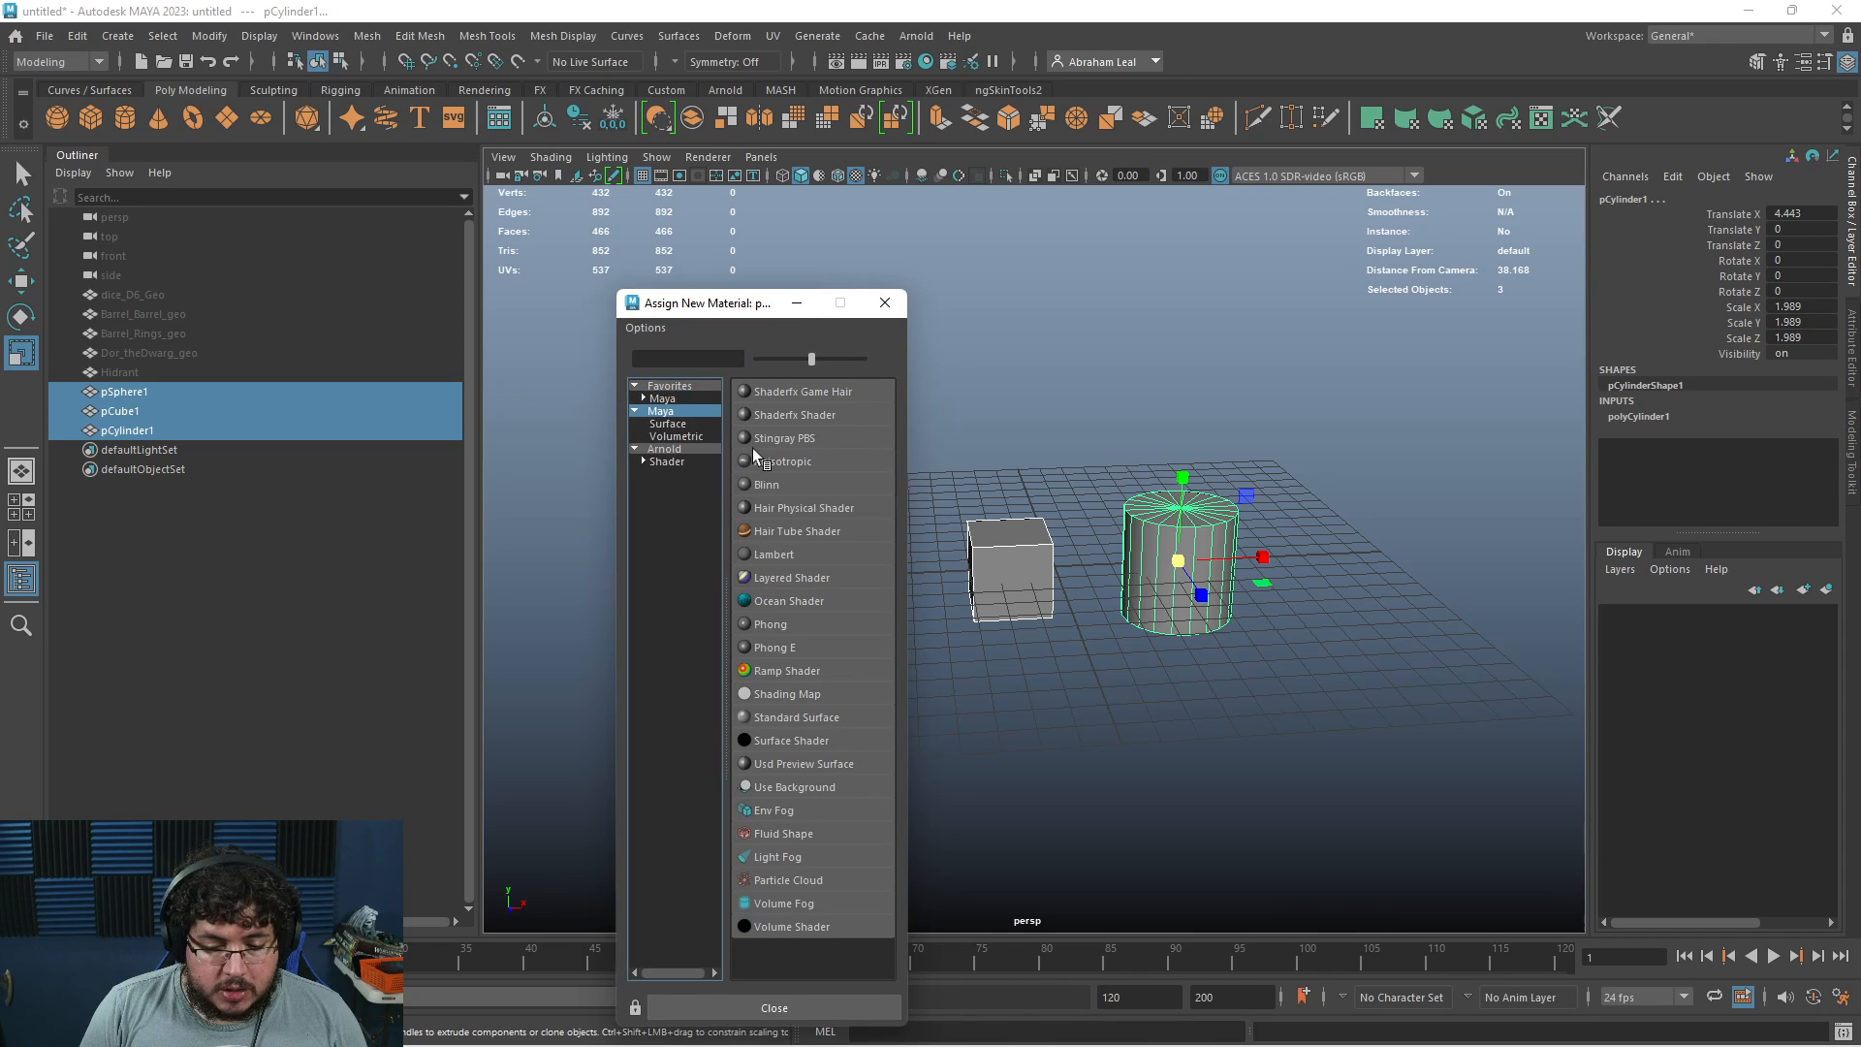
click(764, 567)
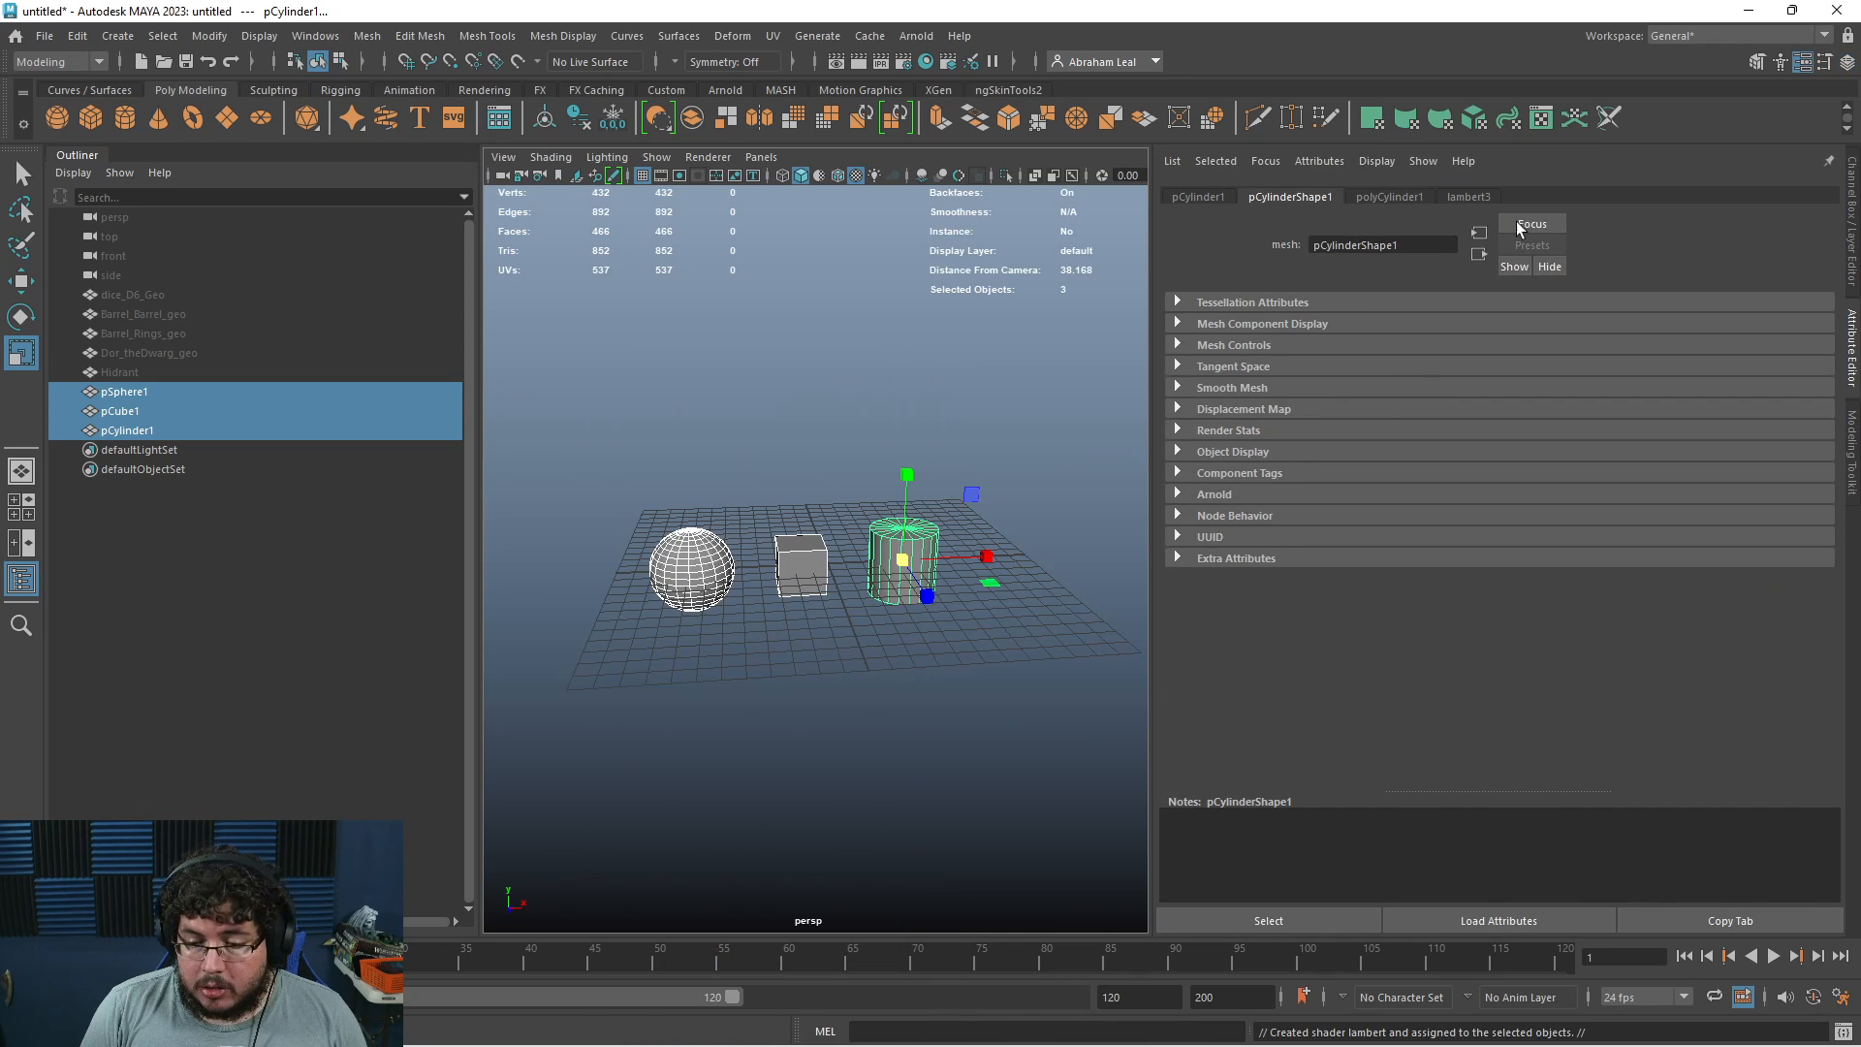
Connect a File texture node to the Color attribute of the new Lambert material
click(1447, 201)
click(1810, 416)
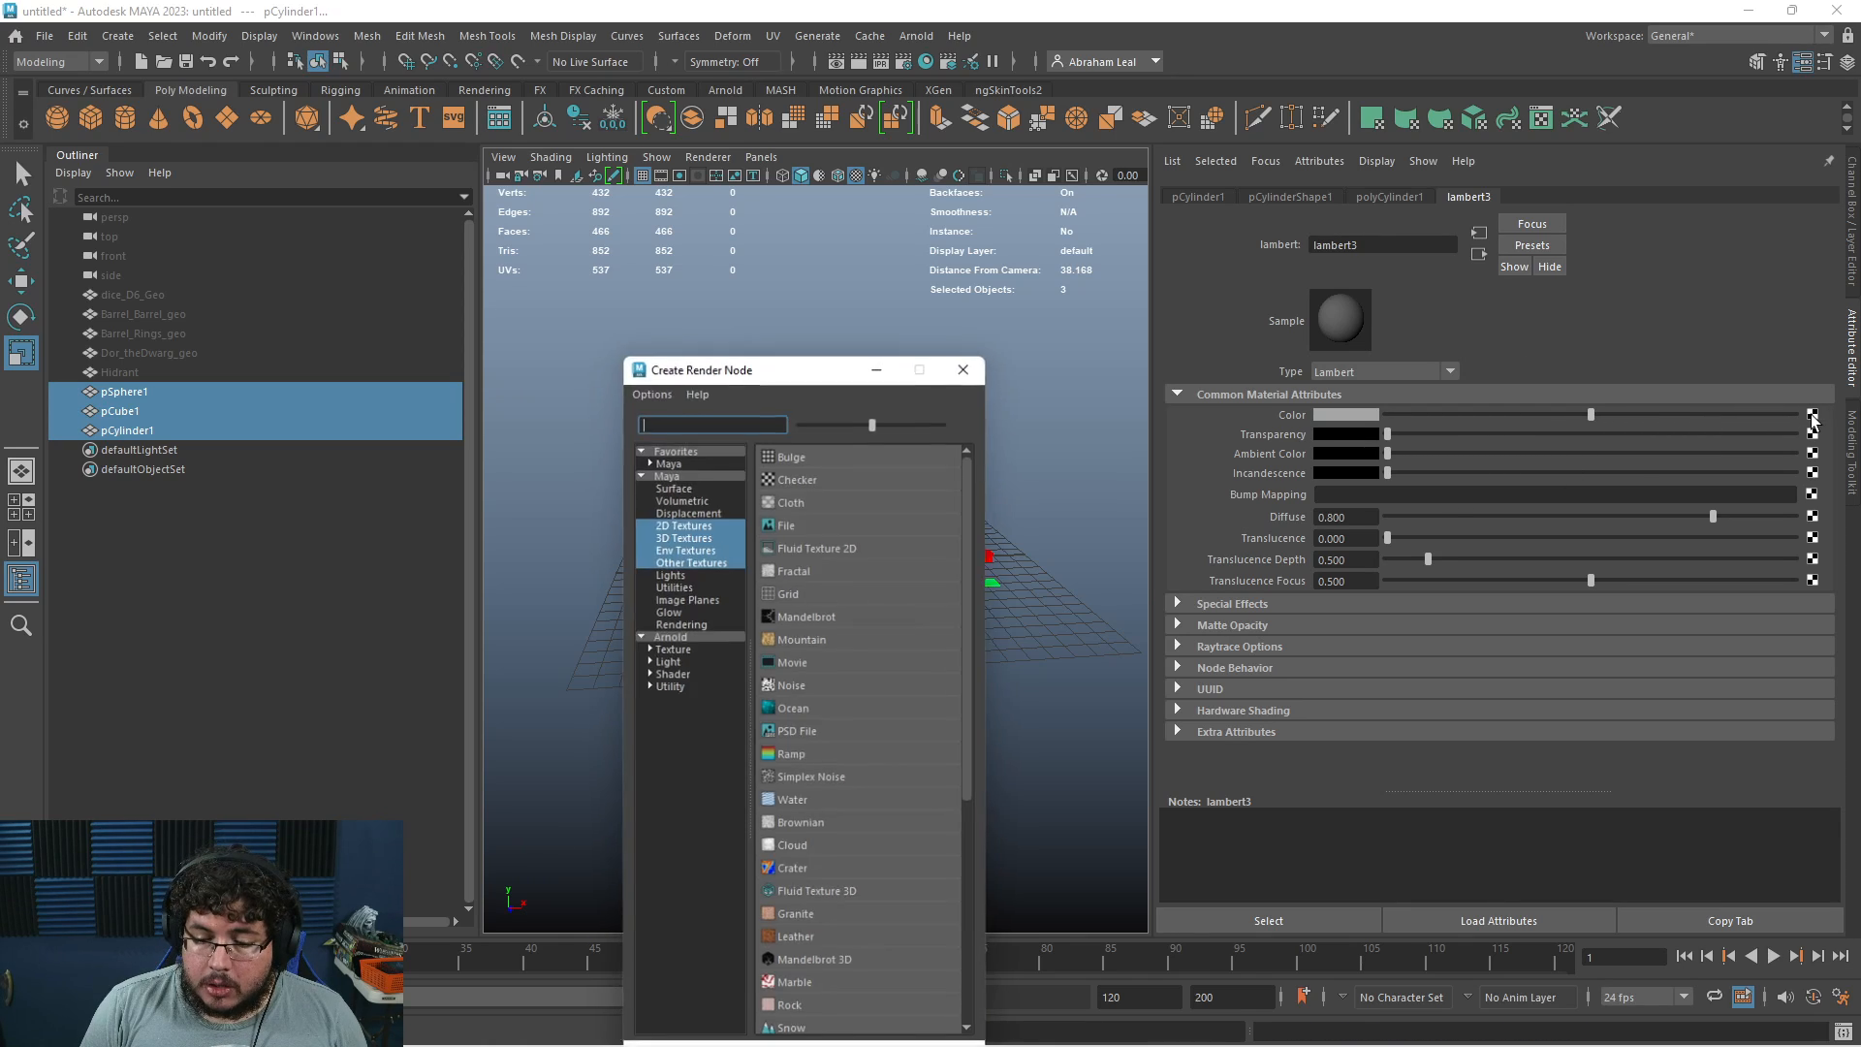
click(797, 548)
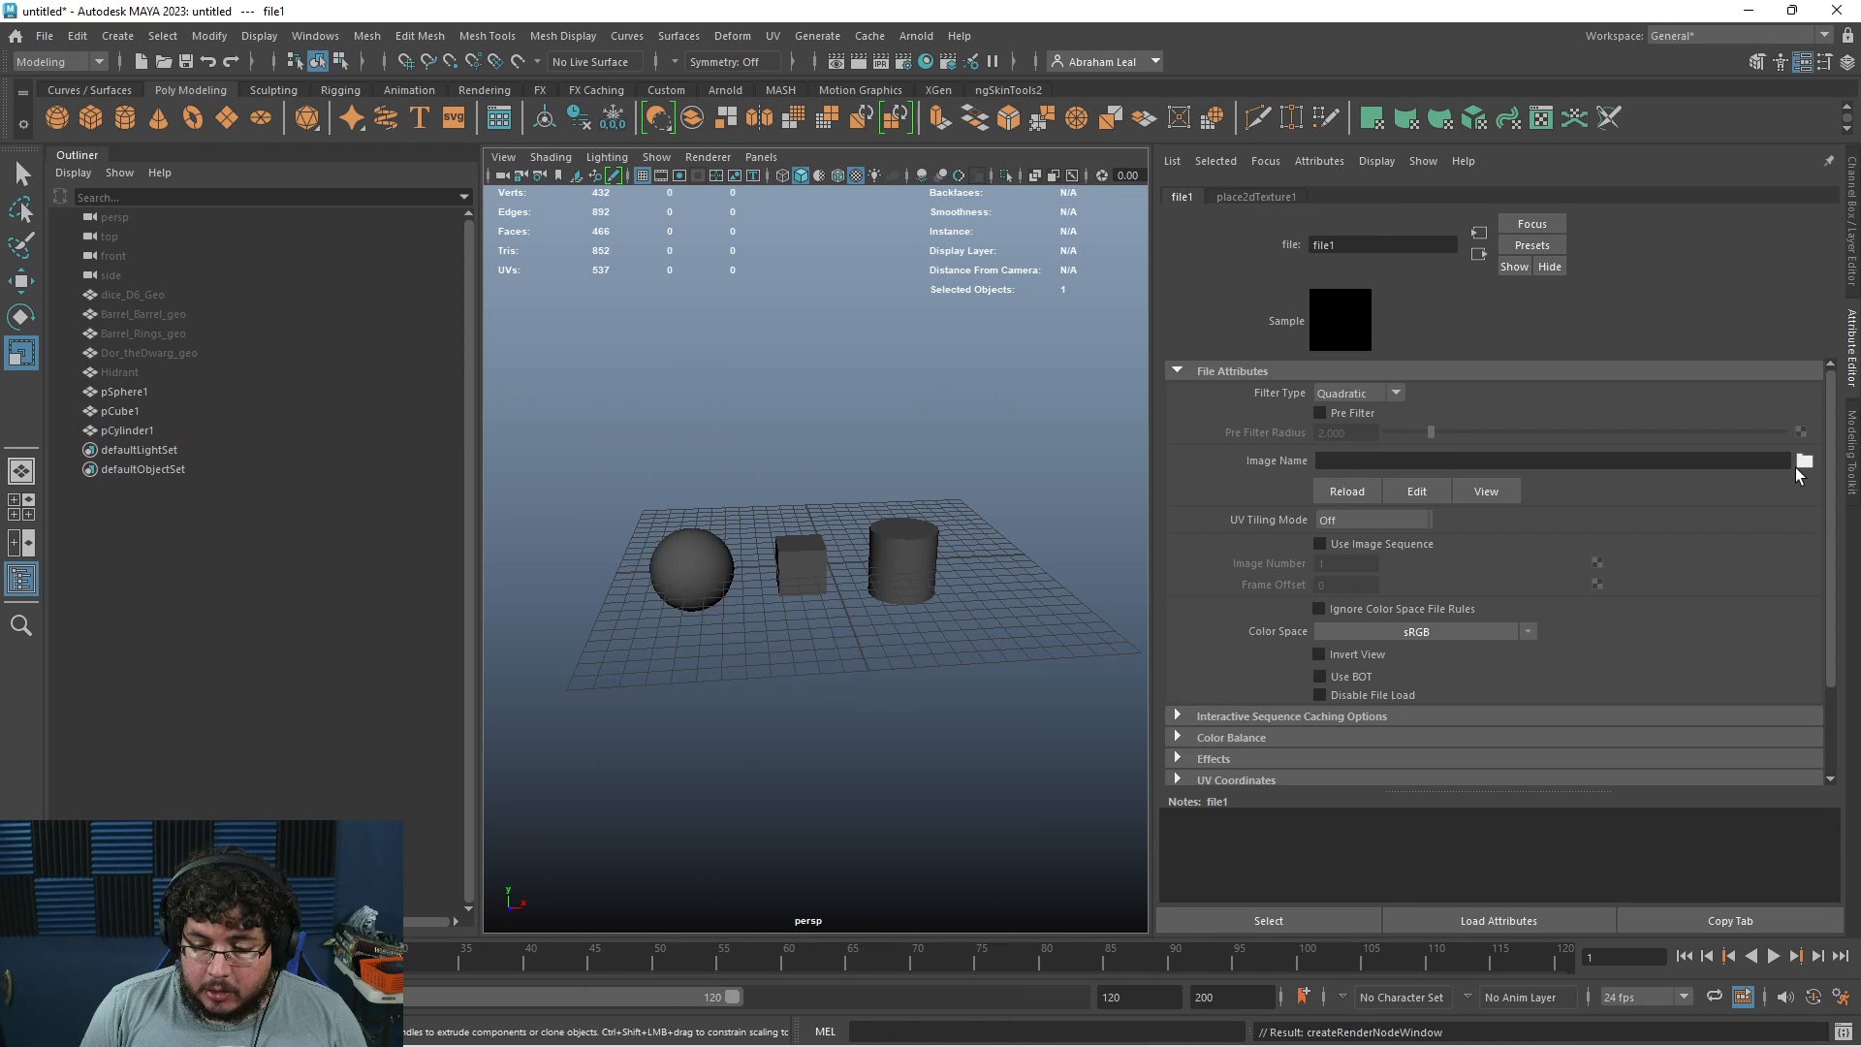
Browse the Desktop folder for the File texture's checker image, previewing the pictures stored there
click(1803, 461)
click(195, 314)
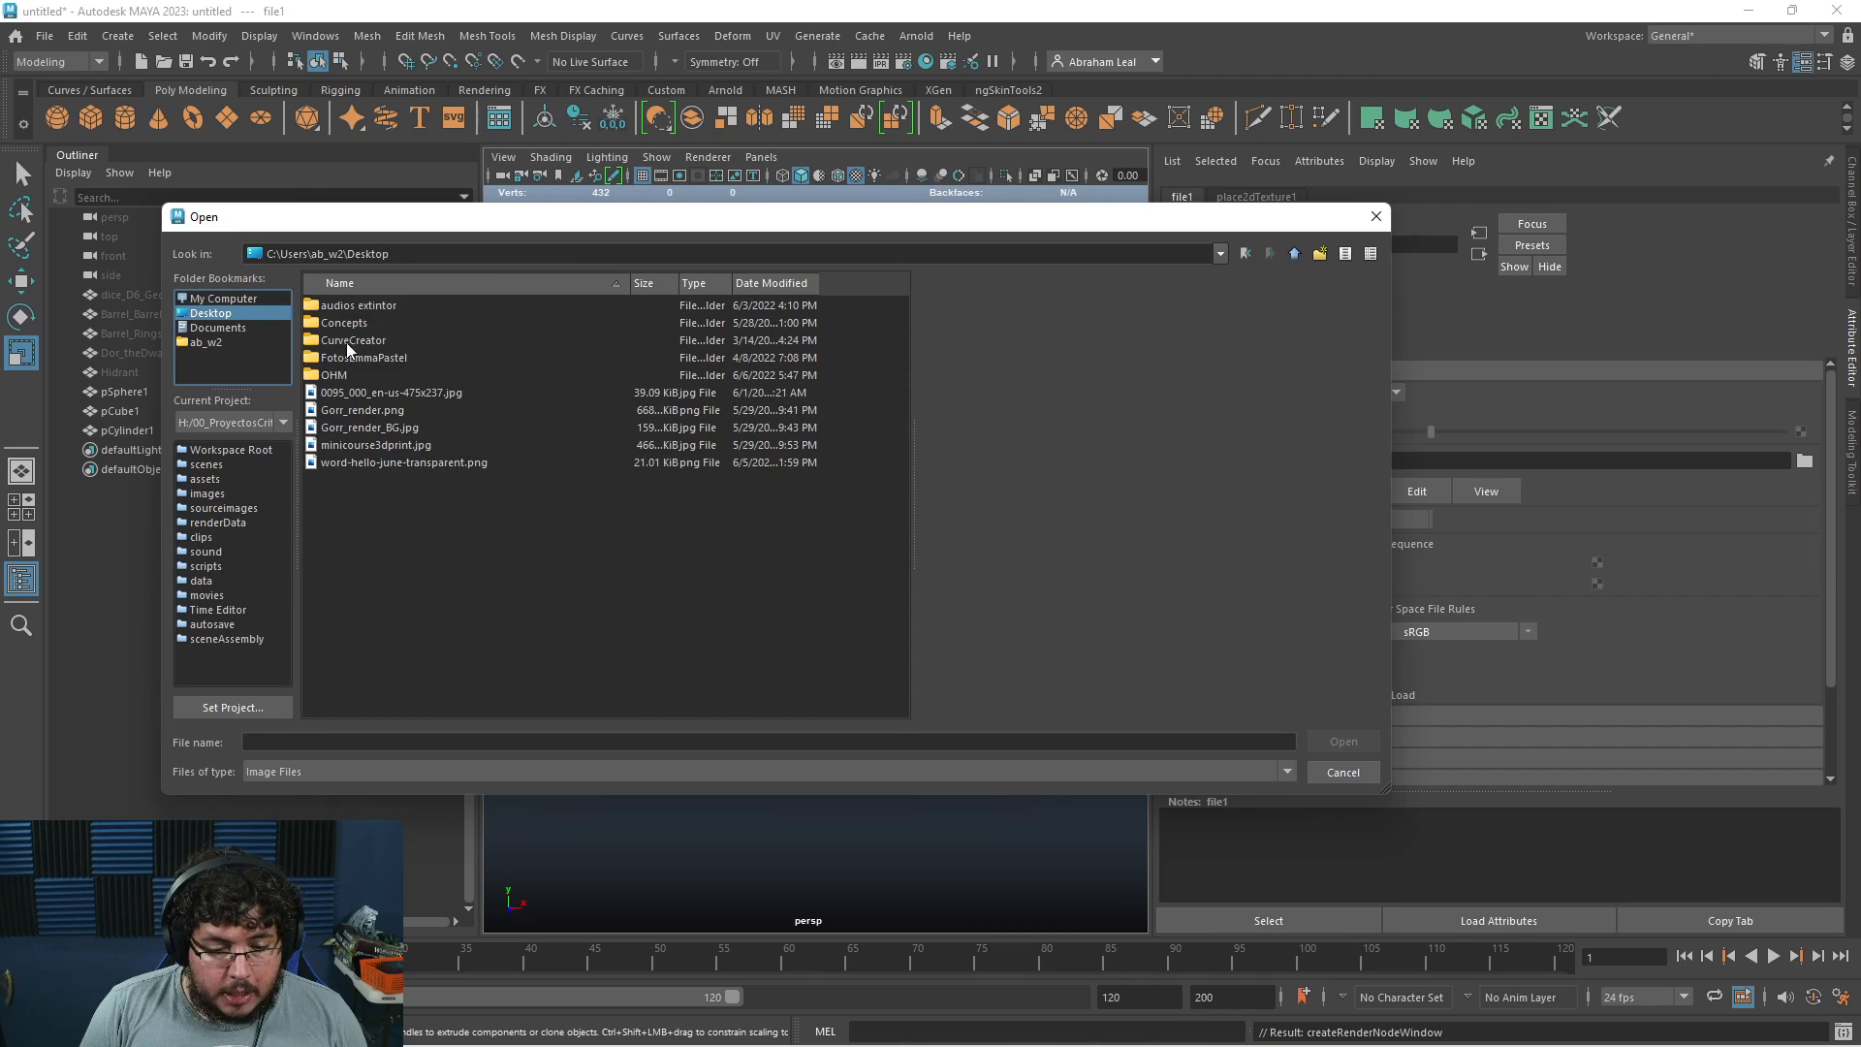
click(363, 396)
click(370, 442)
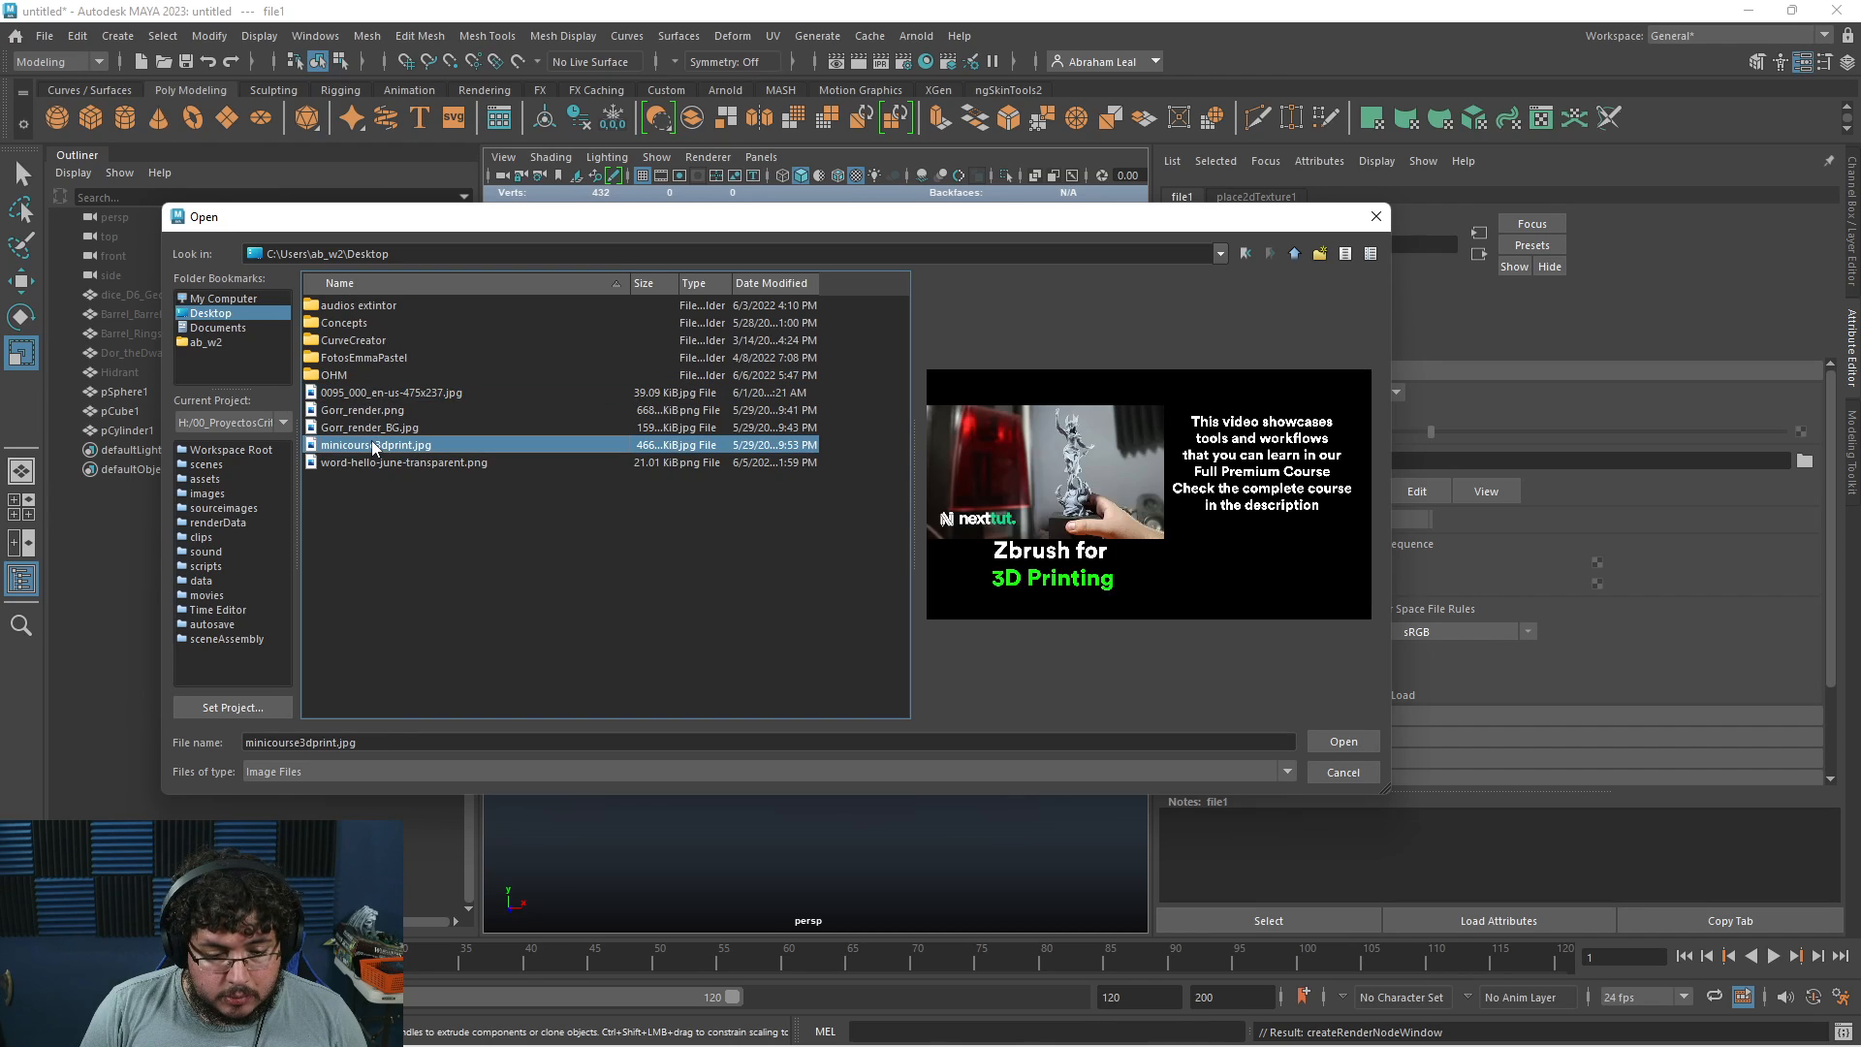
click(384, 464)
Switch to Chrome and save the Pinterest version of the colored UV checker image to the Desktop
key(alt+Tab)
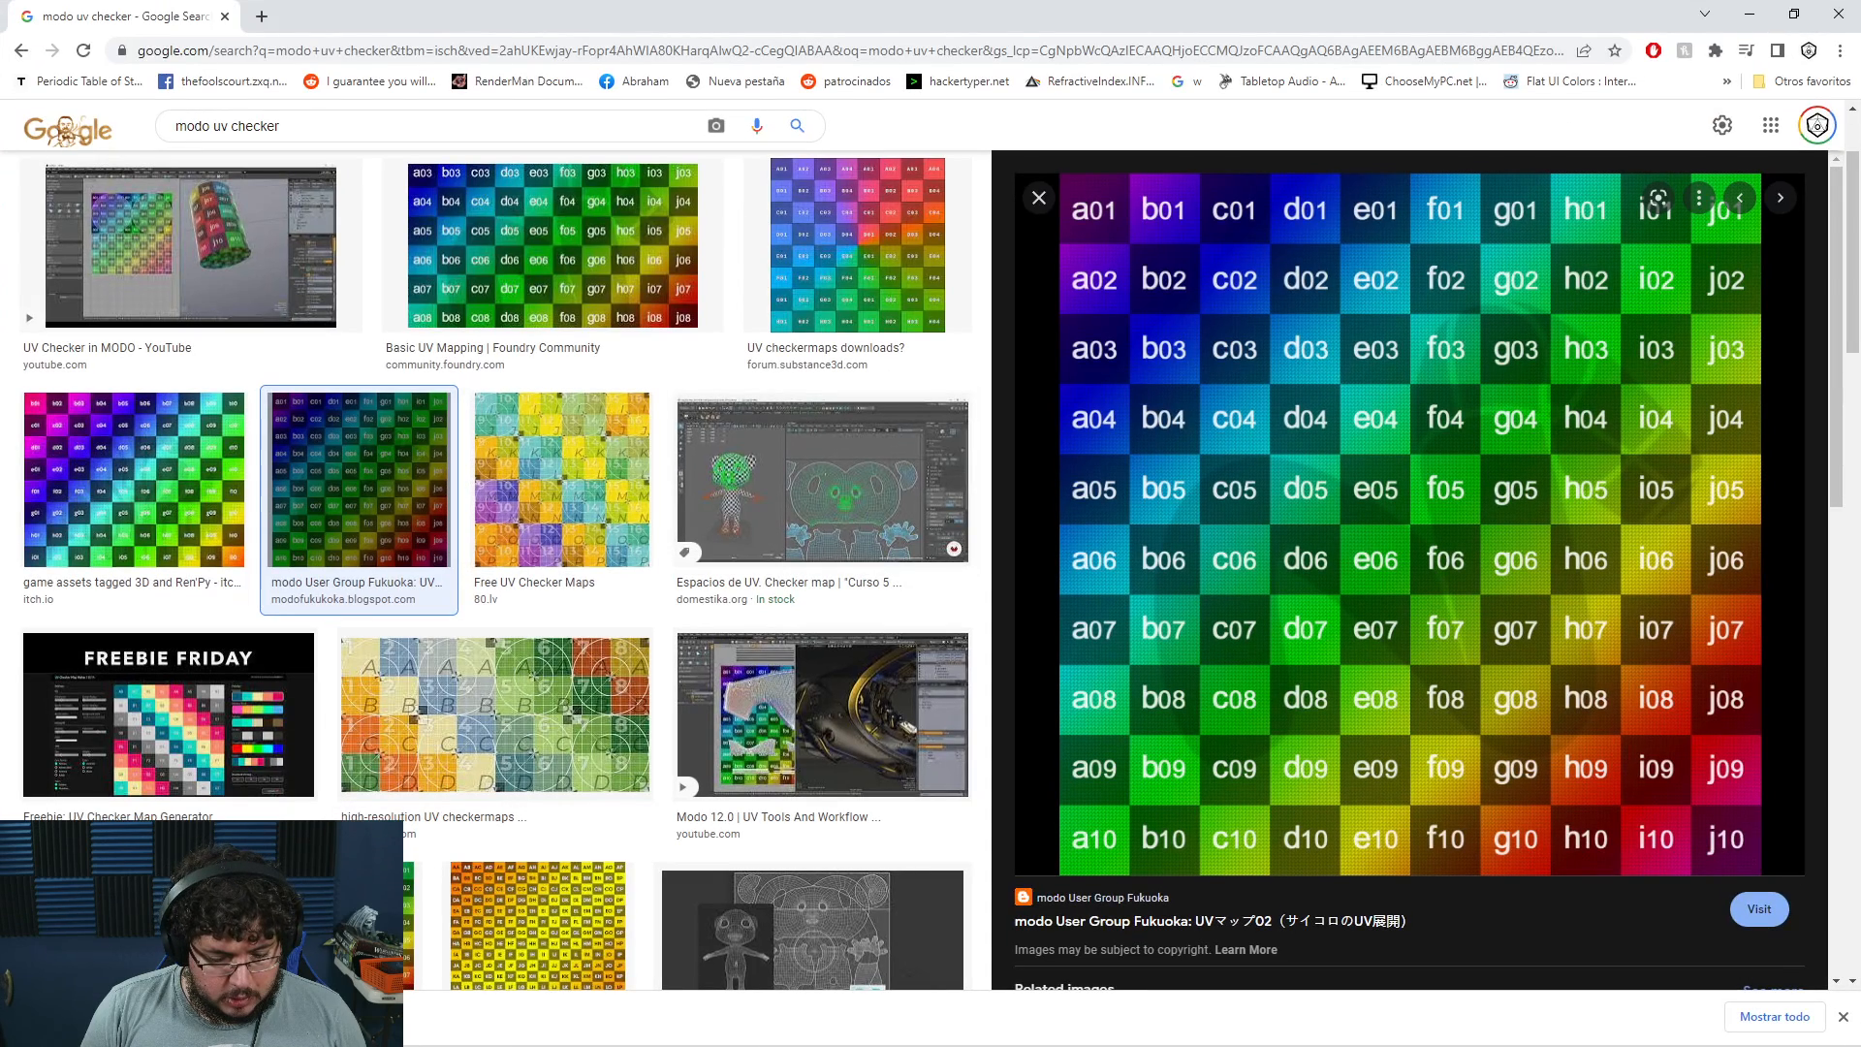
right_click(1330, 422)
click(1426, 630)
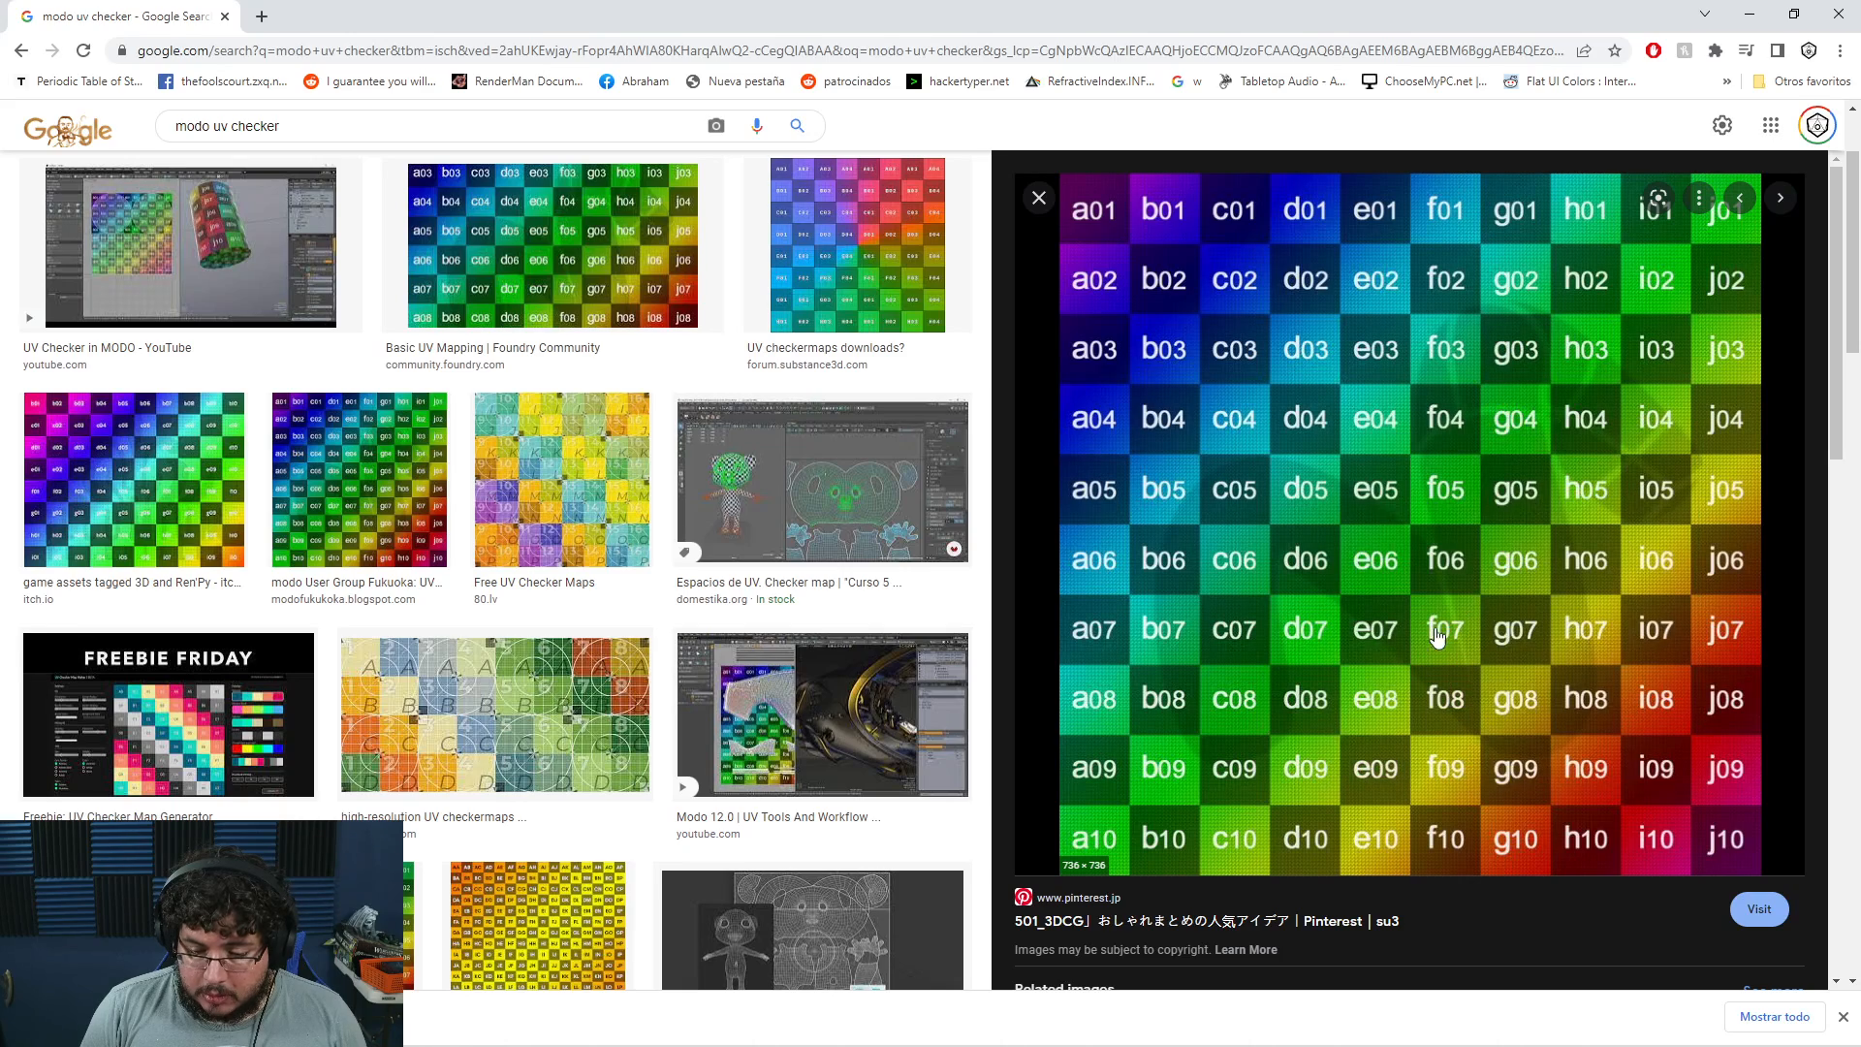
click(766, 491)
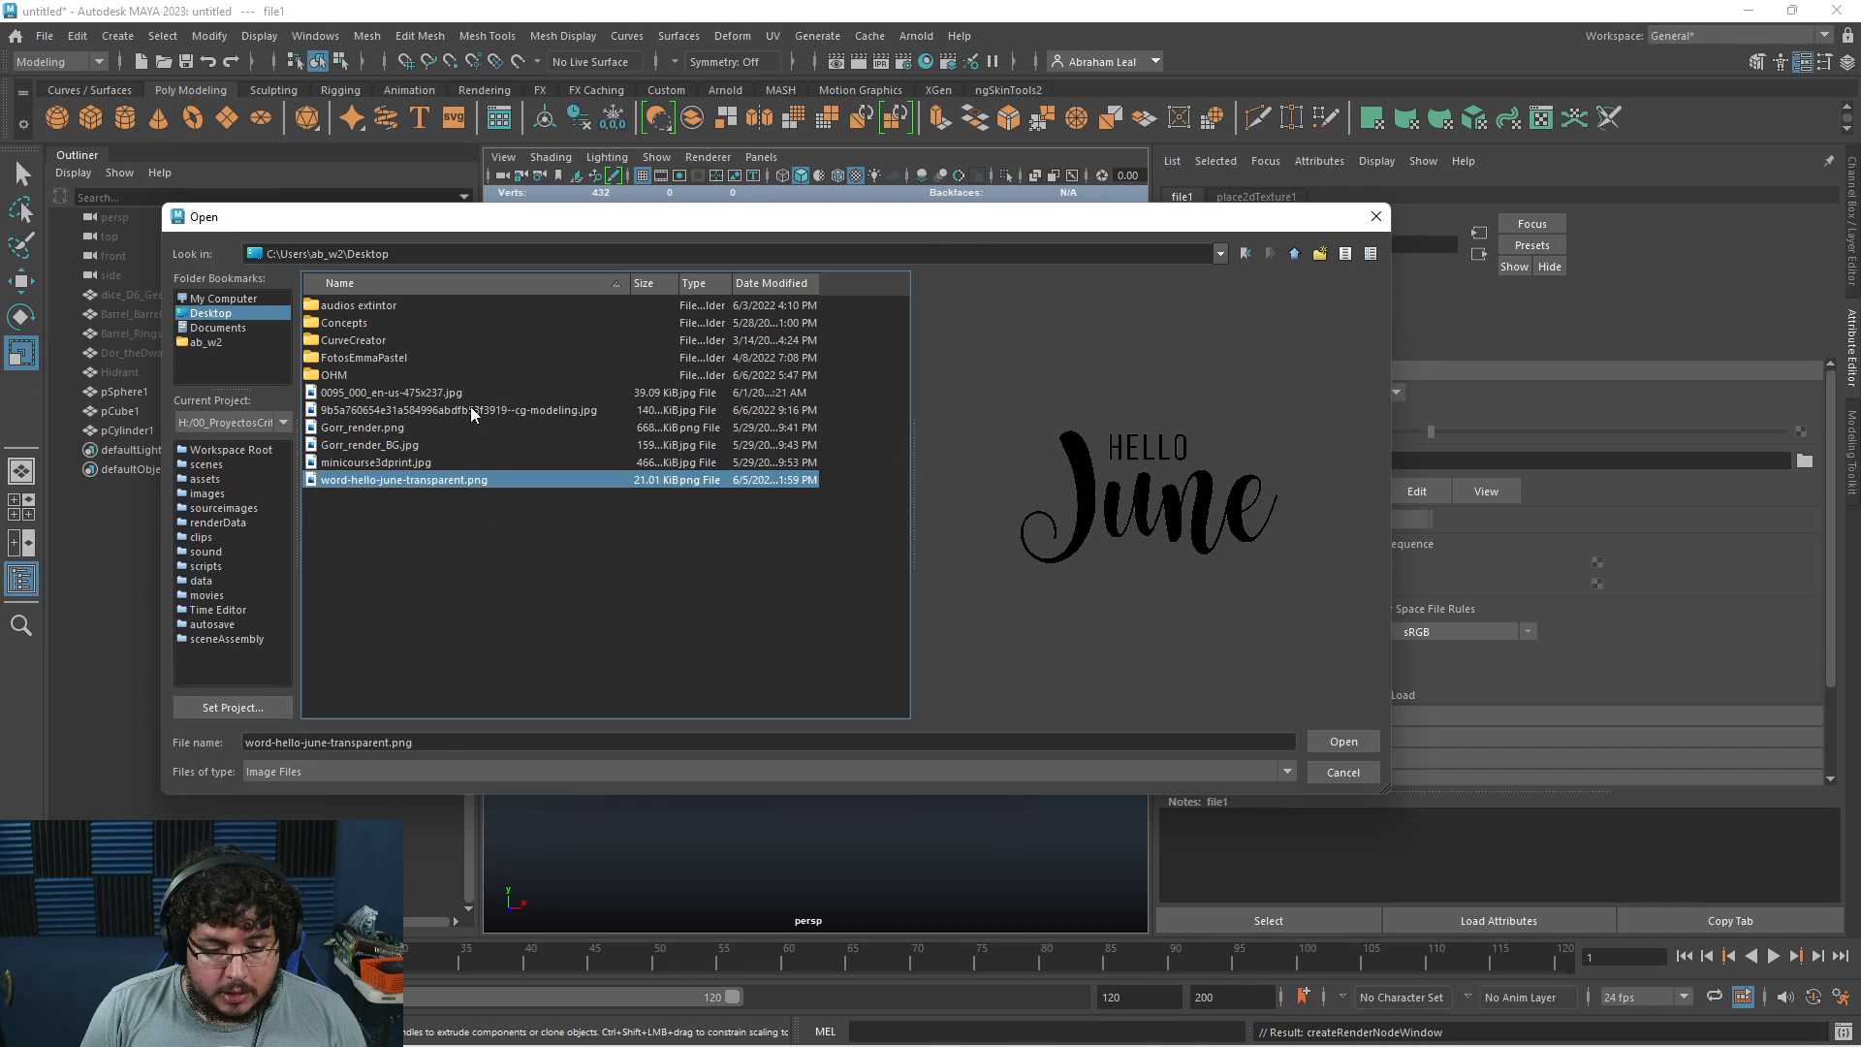
Back in Maya, load the downloaded cg-modeling.jpg checker into the File texture and display textures in the viewport
click(469, 410)
click(1342, 741)
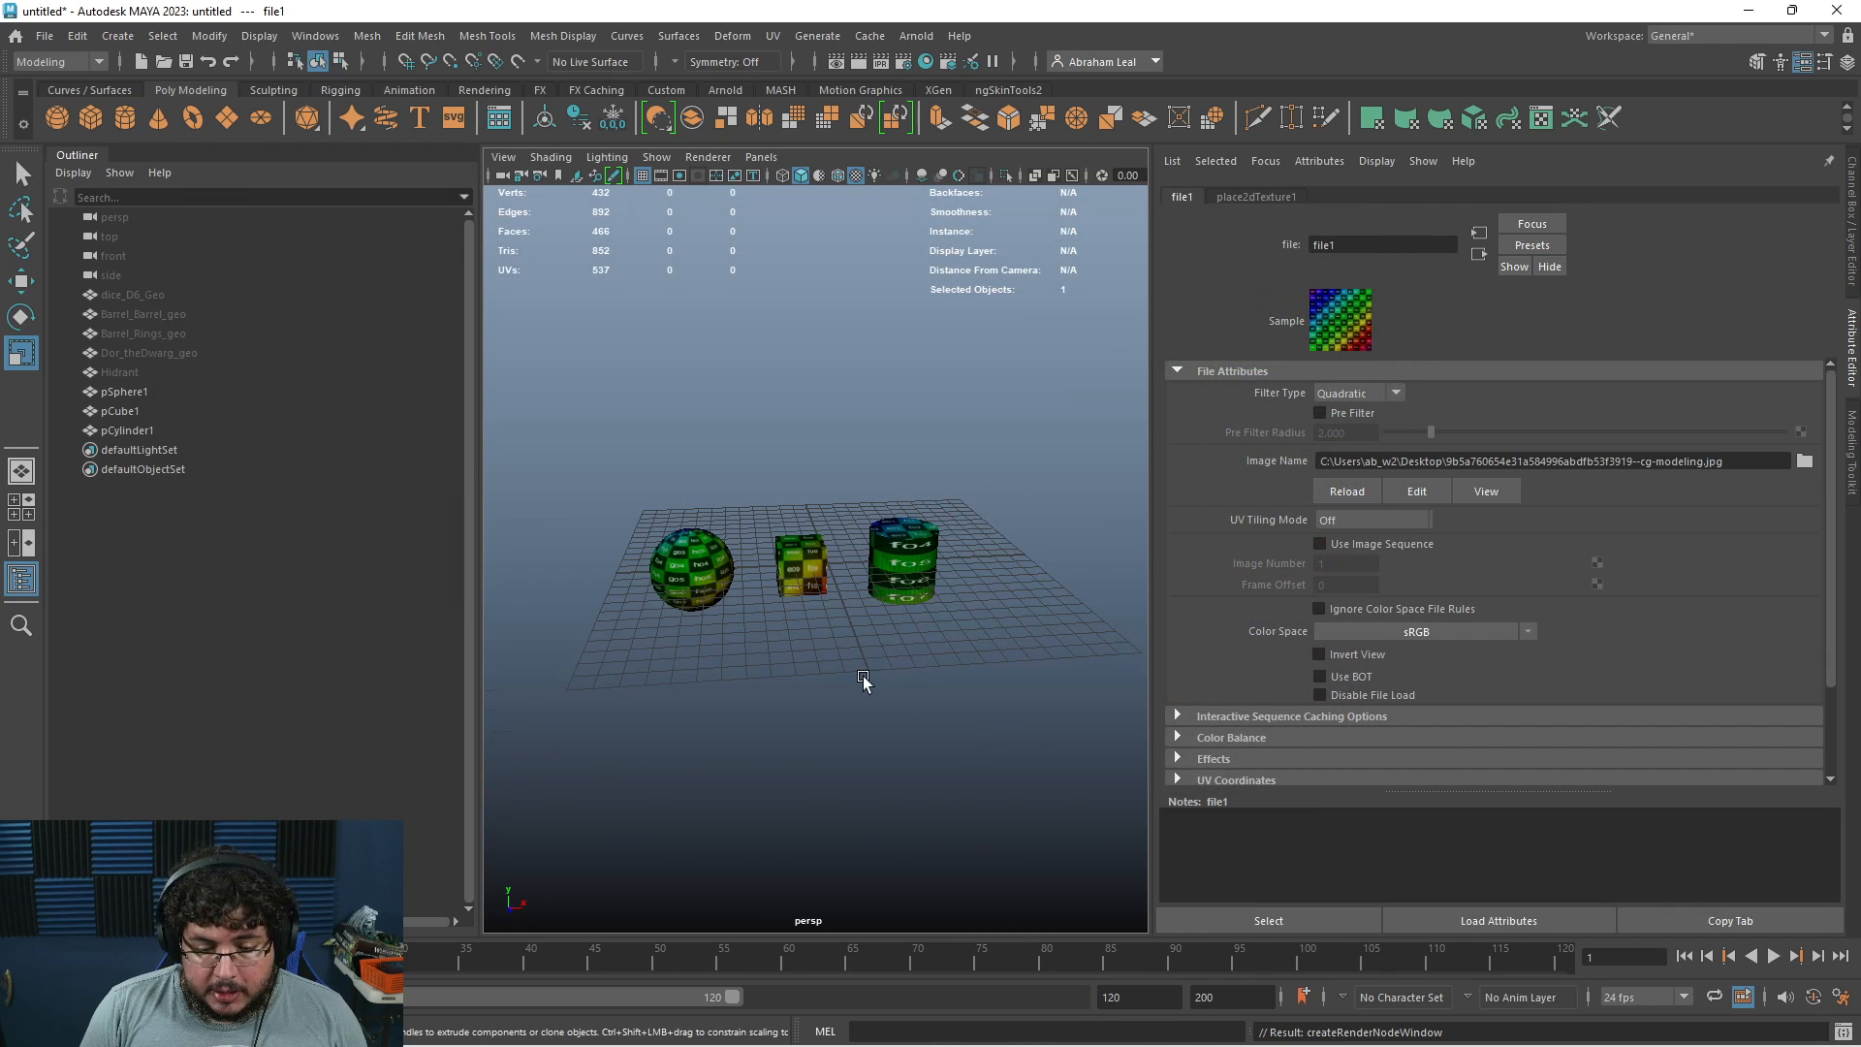
scroll(725, 644, up, 5)
scroll(832, 659, down, 3)
key(6)
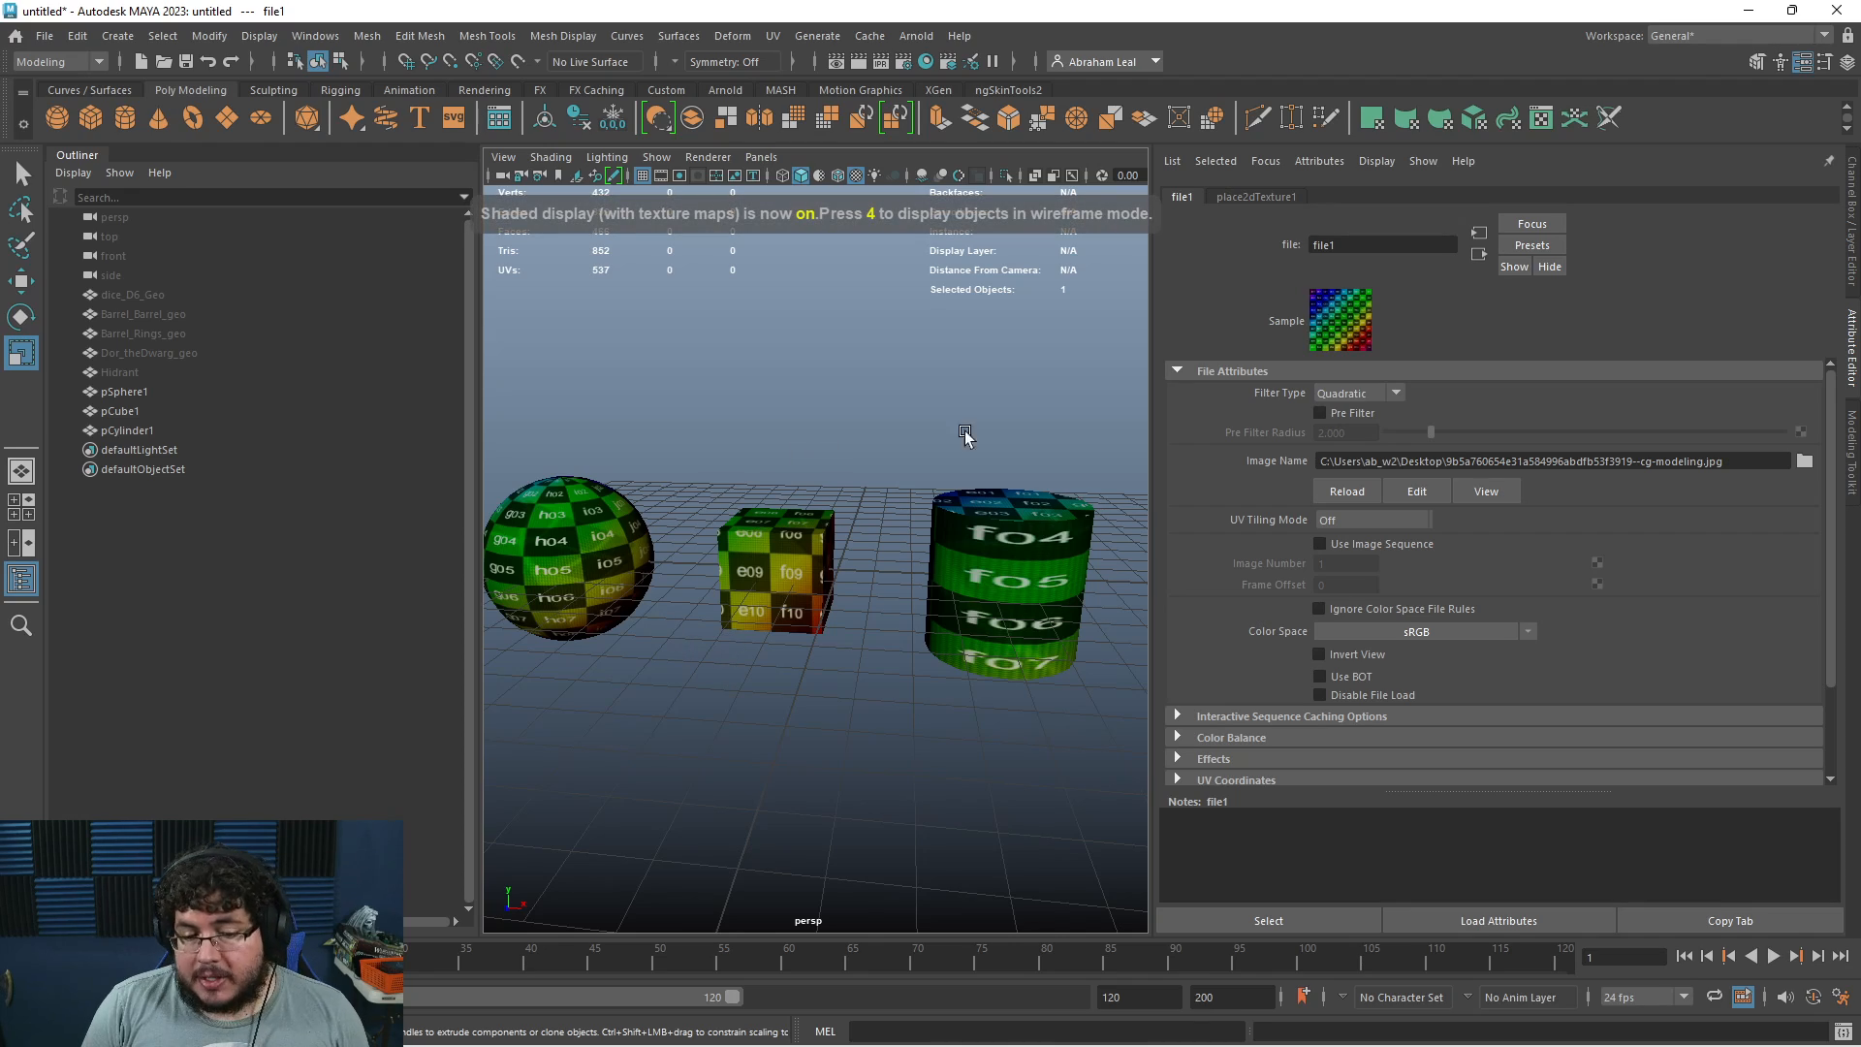
Widen the viewport, select the checker-textured sphere and open the UV Editor for it
drag(1152, 403, 1396, 404)
alt+drag(872, 446, 911, 611)
alt+right_drag(911, 610, 986, 591)
alt+drag(985, 592, 873, 411)
click(874, 415)
click(773, 36)
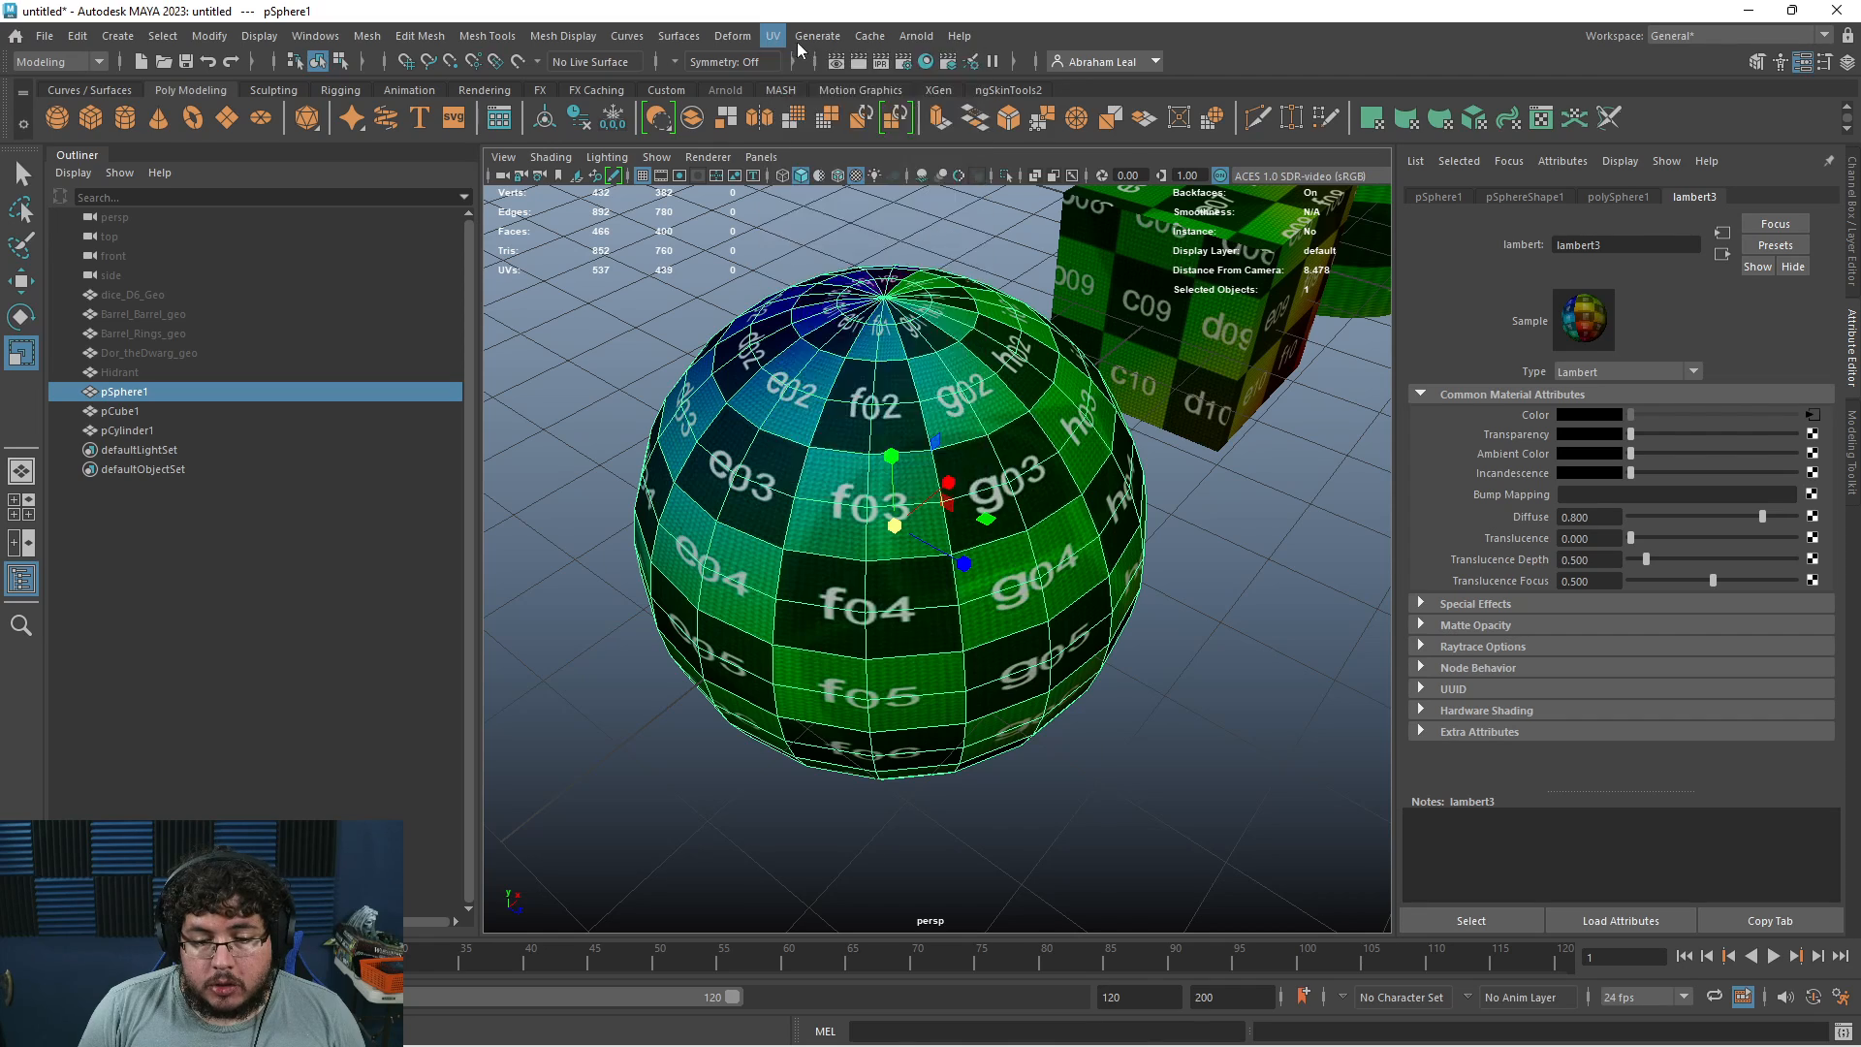
click(812, 75)
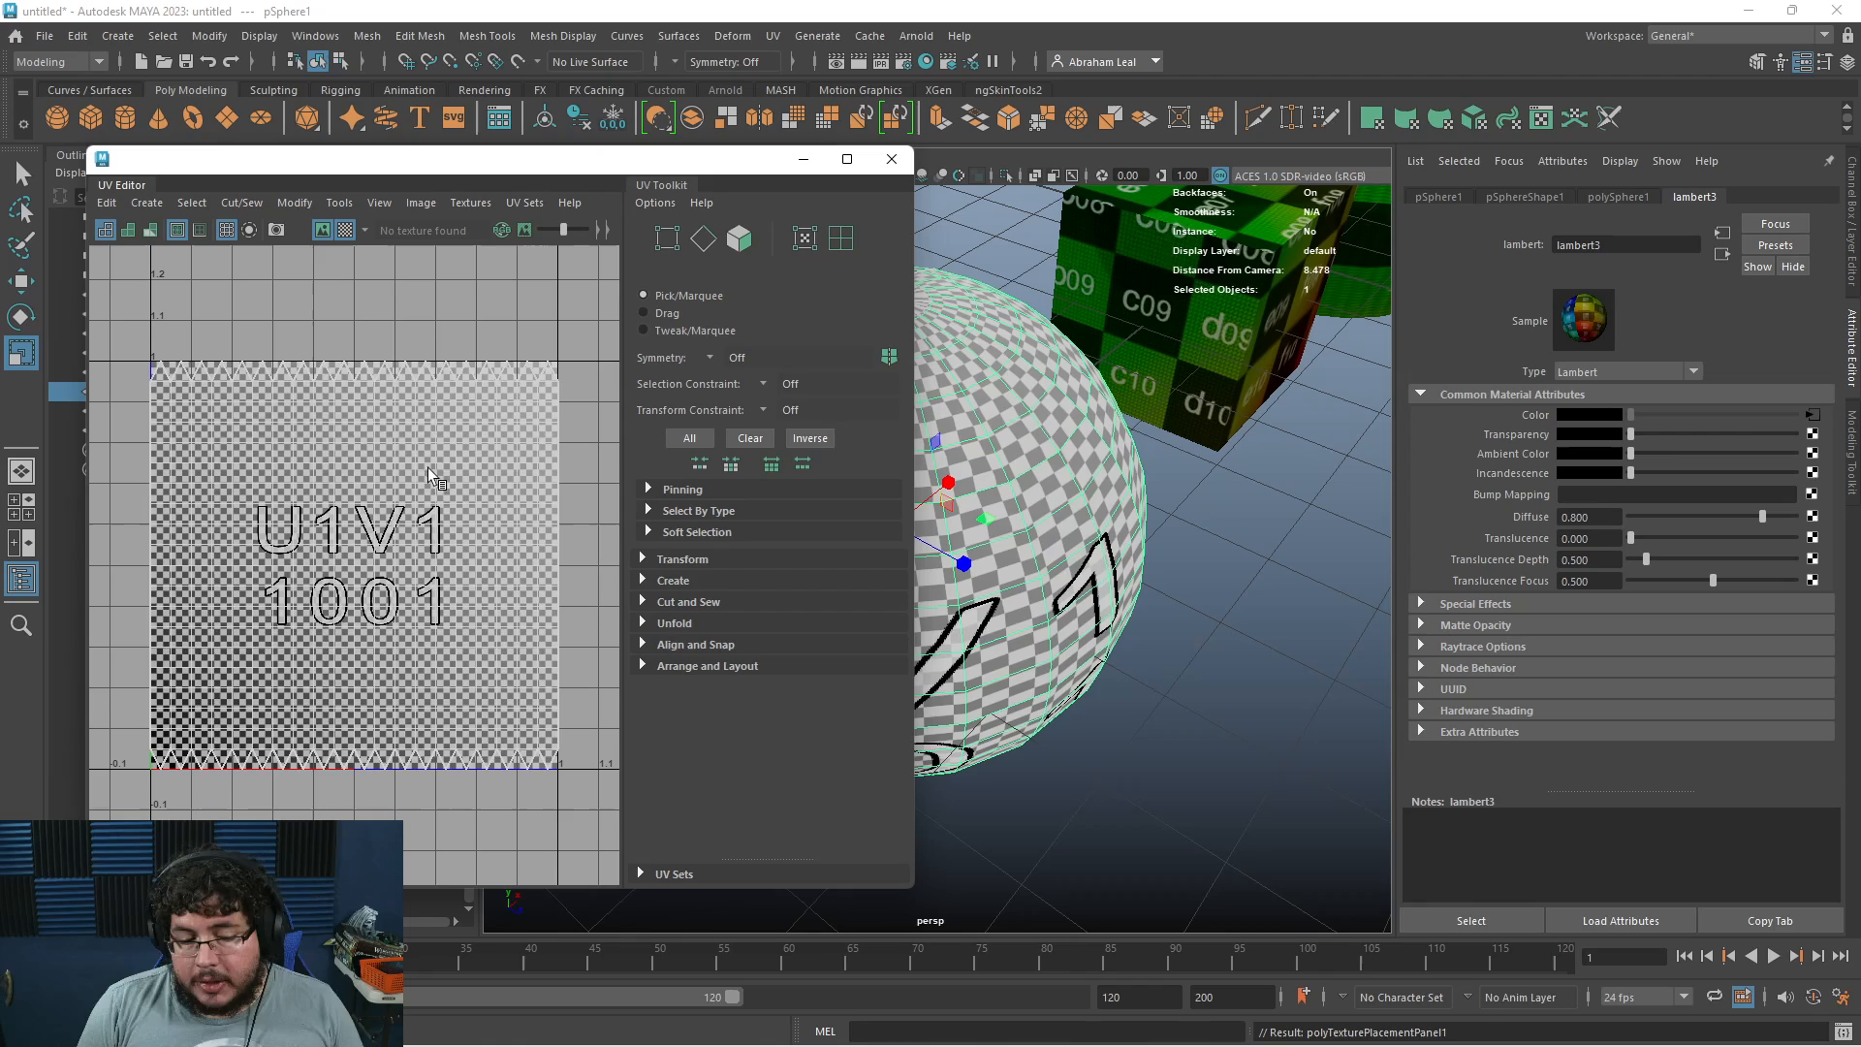
Replace the UV Editor's checker pattern with the colored texture image behind the sphere's UVs, and narrow the UV Editor window
click(346, 233)
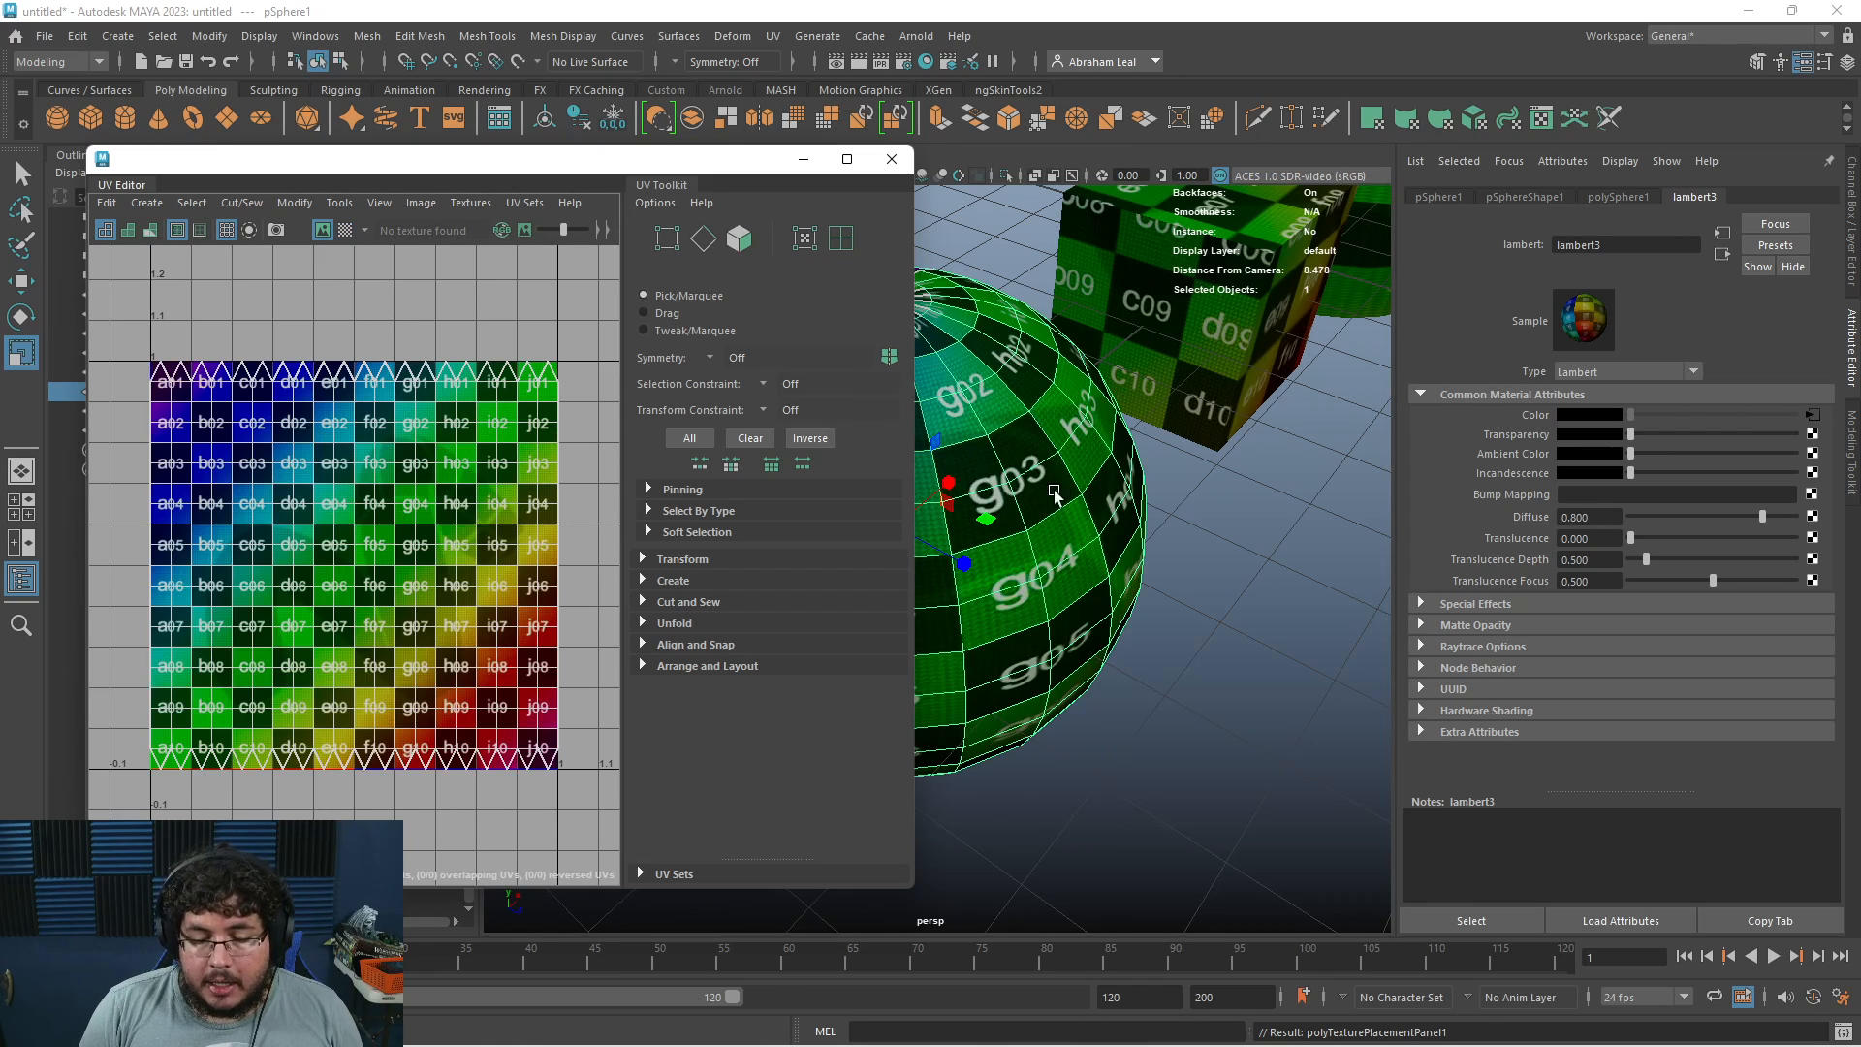
alt+drag(1117, 555, 1061, 506)
alt+middle_drag(1061, 506, 1216, 517)
alt+right_drag(1217, 518, 1071, 486)
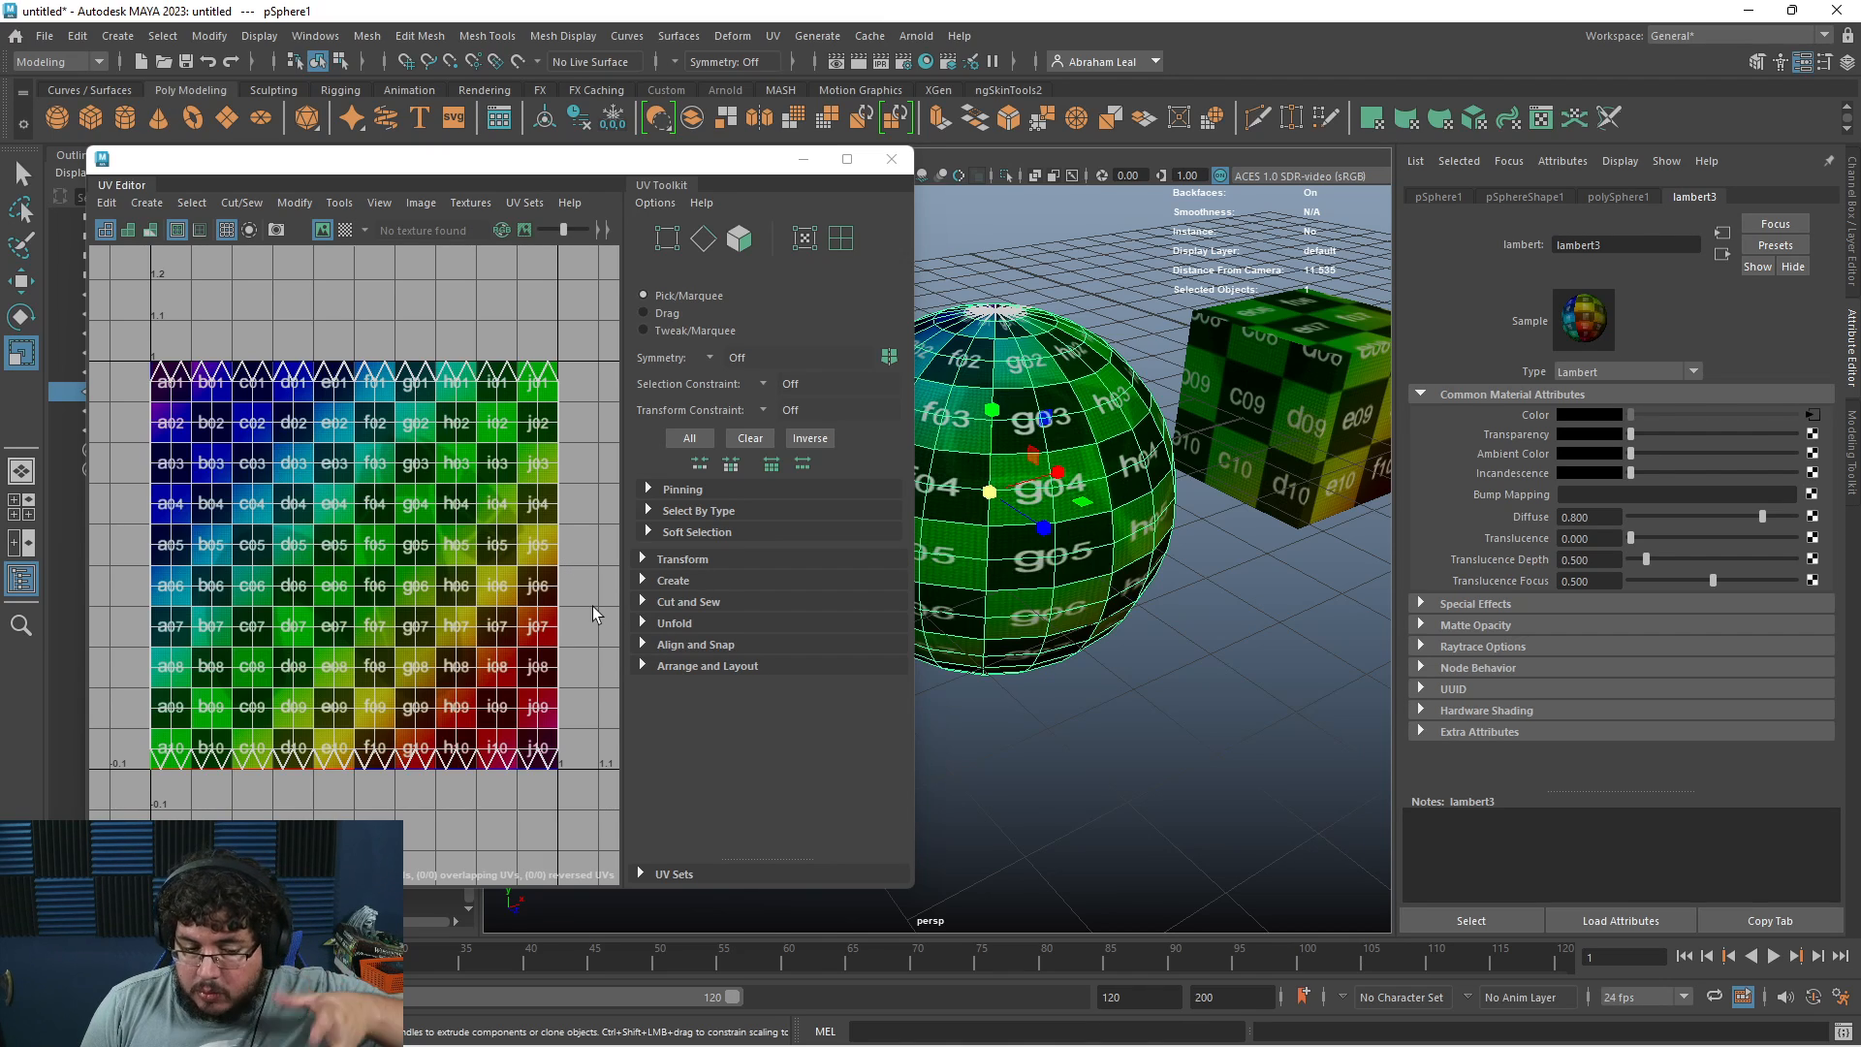
alt+drag(1067, 543, 811, 566)
alt+drag(1041, 630, 1033, 591)
scroll(1033, 585, up, 2)
scroll(1033, 584, up, 2)
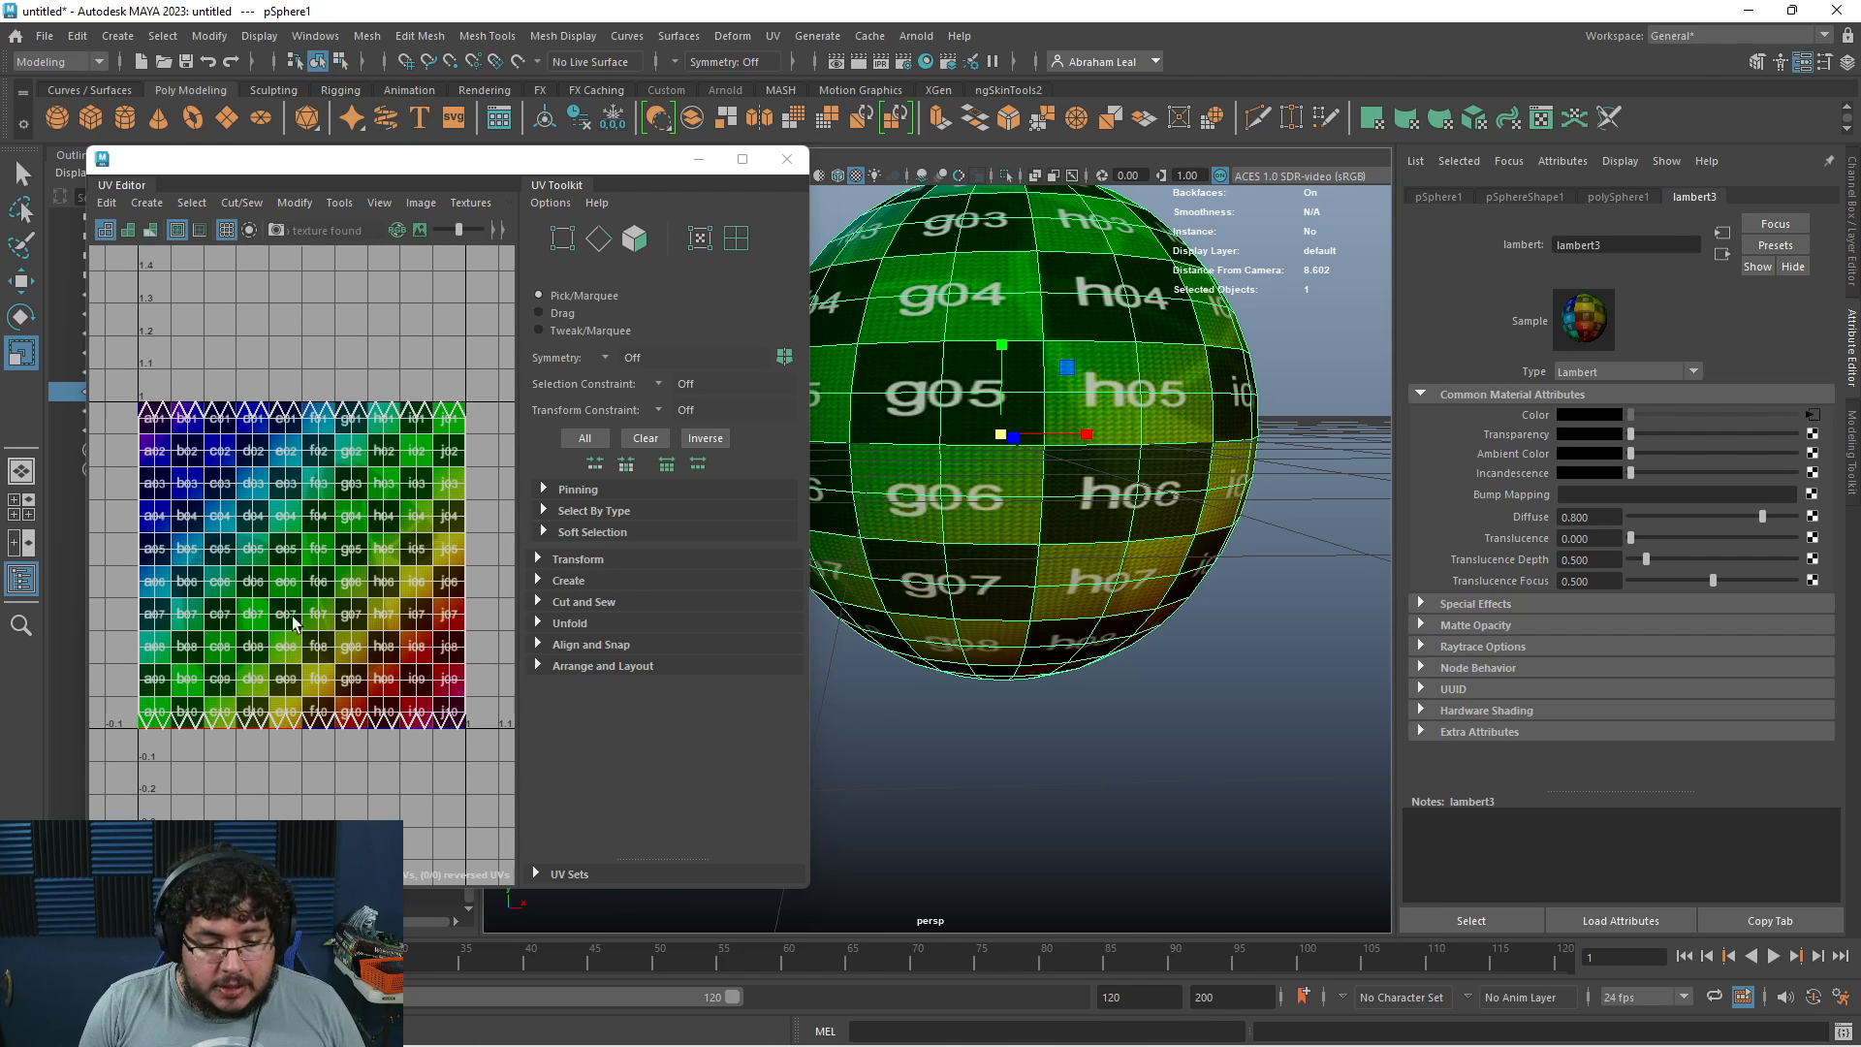
Examine how the numbered texture squares are distributed and distorted around the sphere's middle and at its top pole
alt+drag(916, 320, 982, 386)
scroll(982, 386, down, 3)
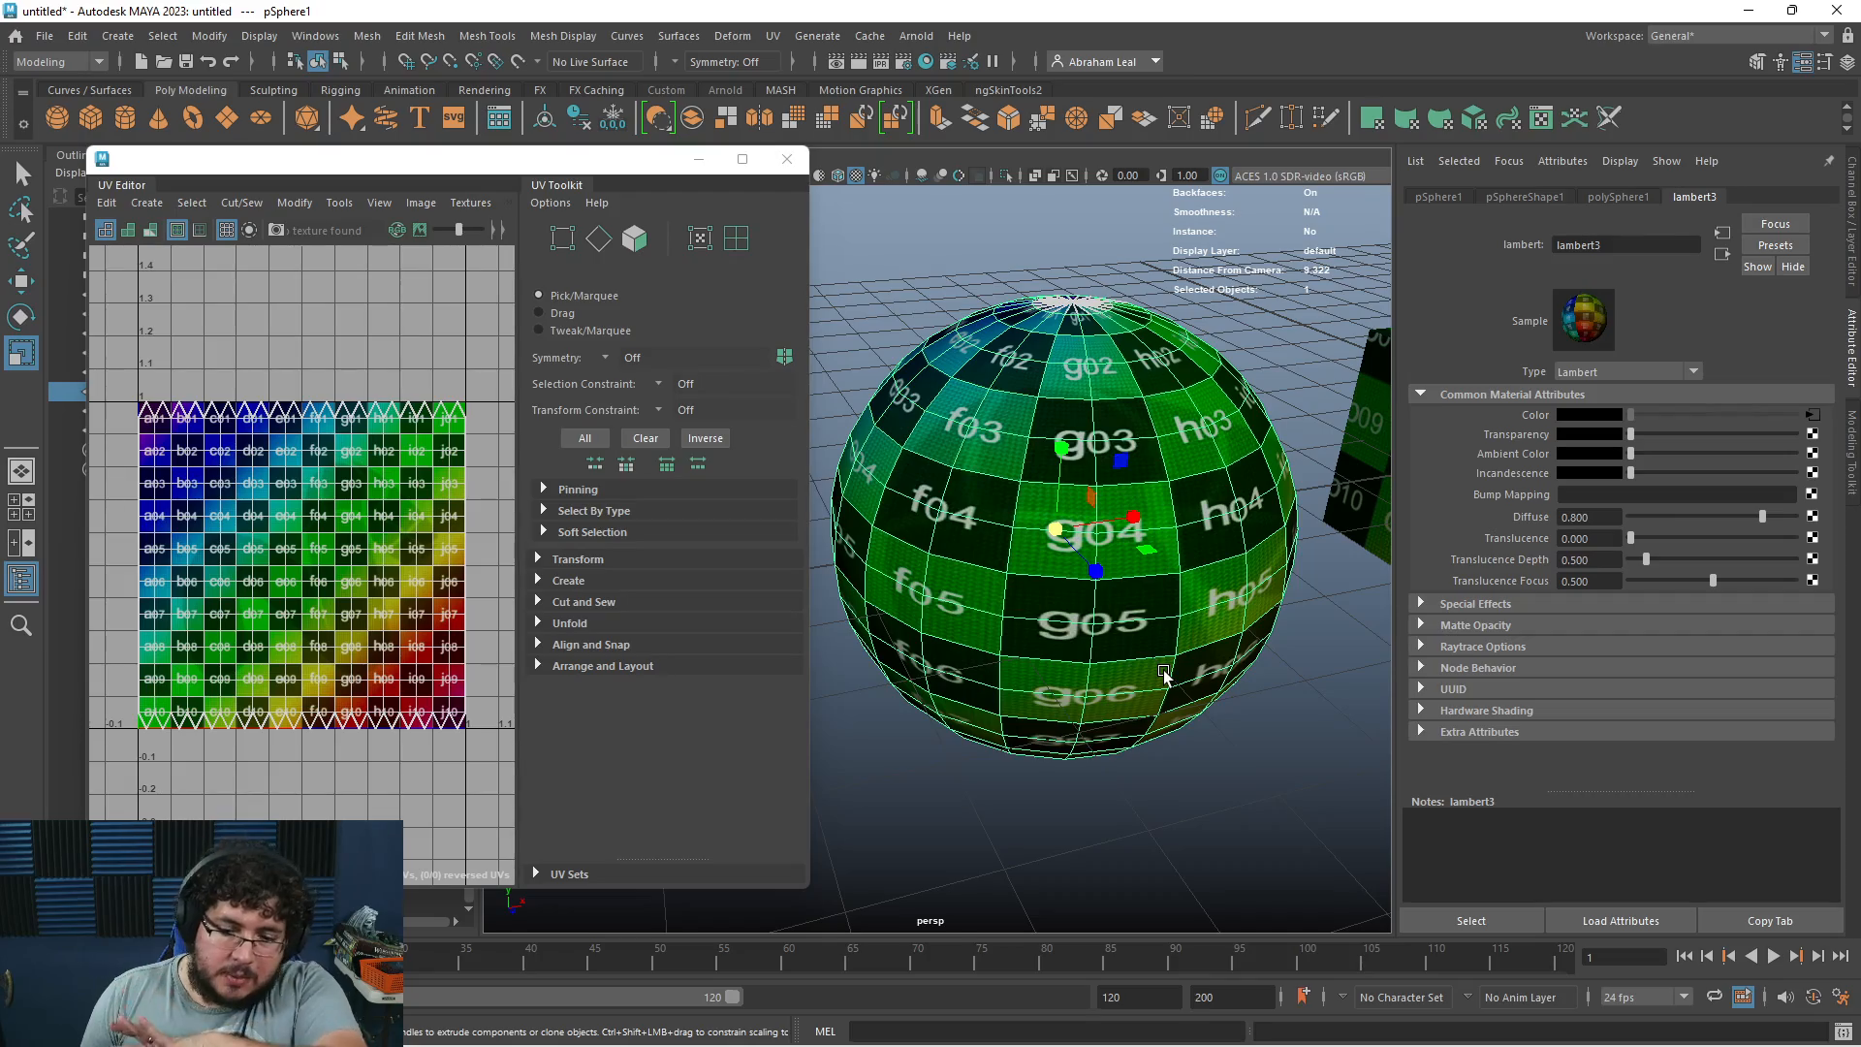
alt+drag(1148, 665, 1122, 672)
alt+right_drag(1121, 673, 1159, 679)
alt+drag(1160, 679, 1043, 524)
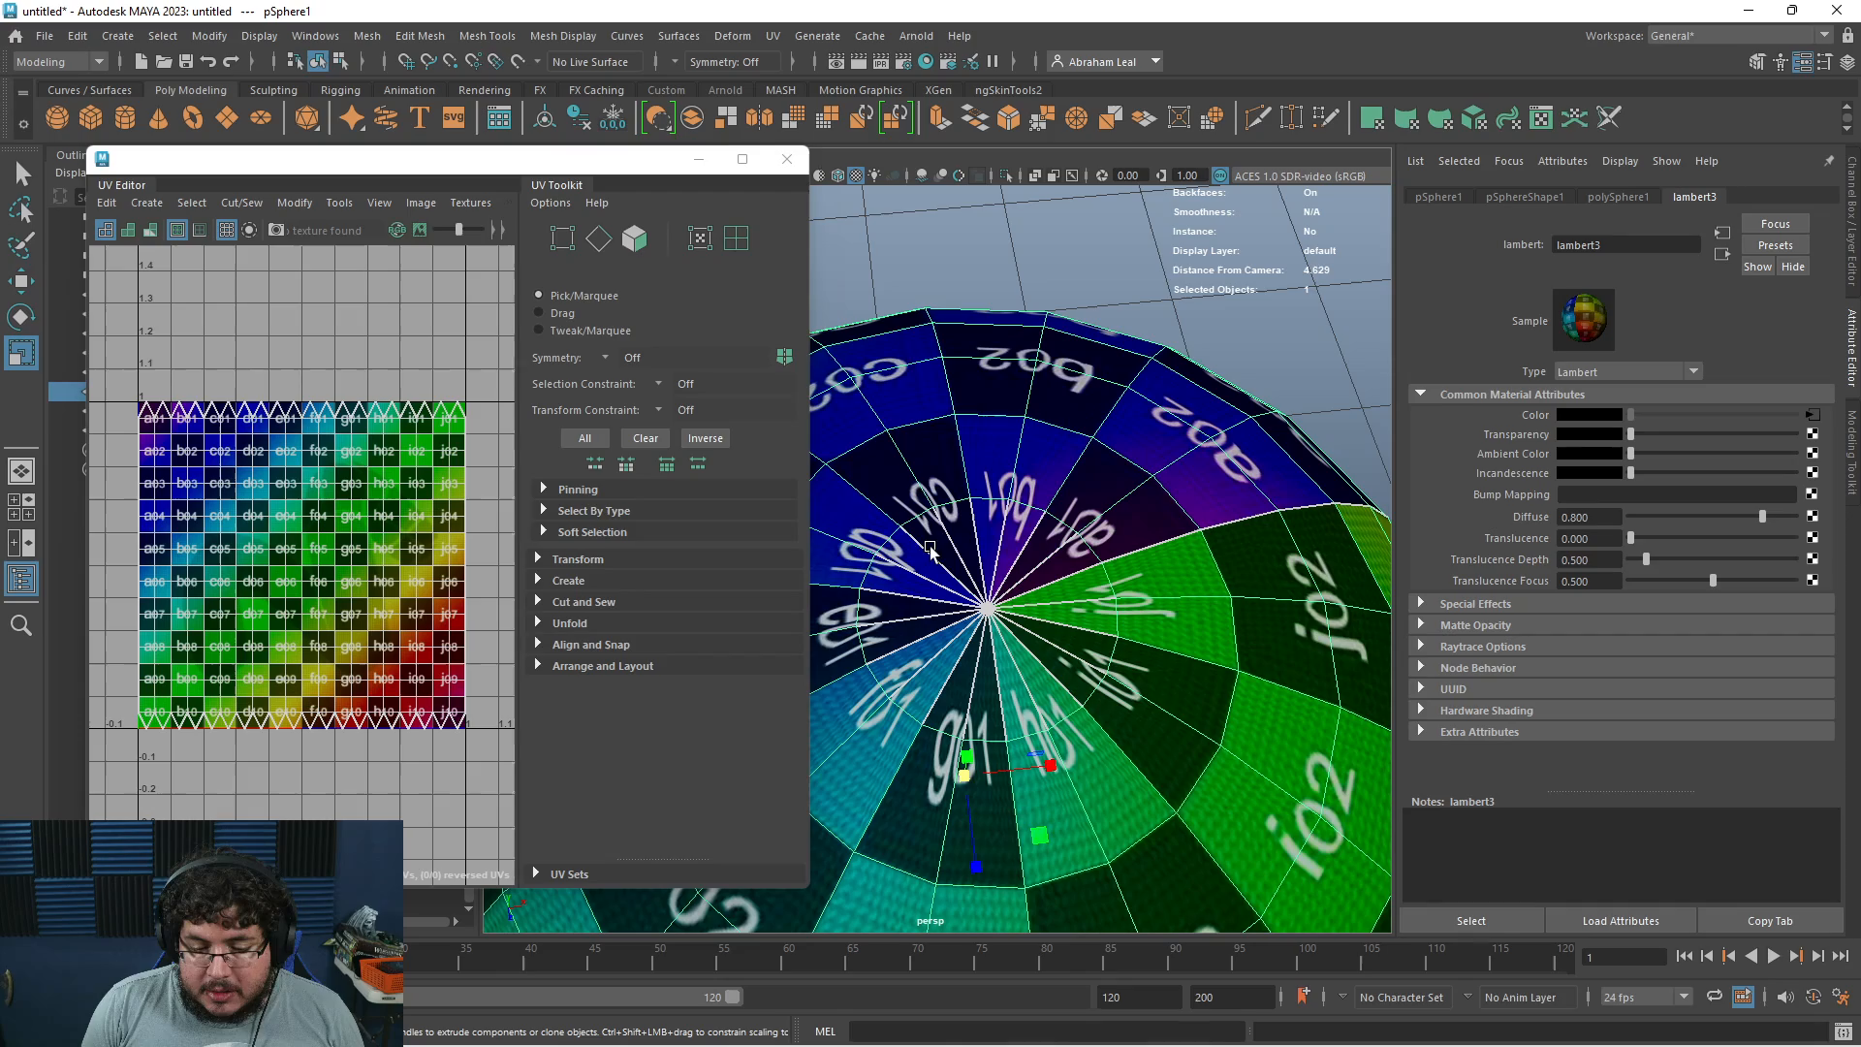
alt+drag(1113, 732, 1124, 528)
alt+right_drag(1124, 525, 1143, 654)
alt+drag(1143, 654, 1079, 492)
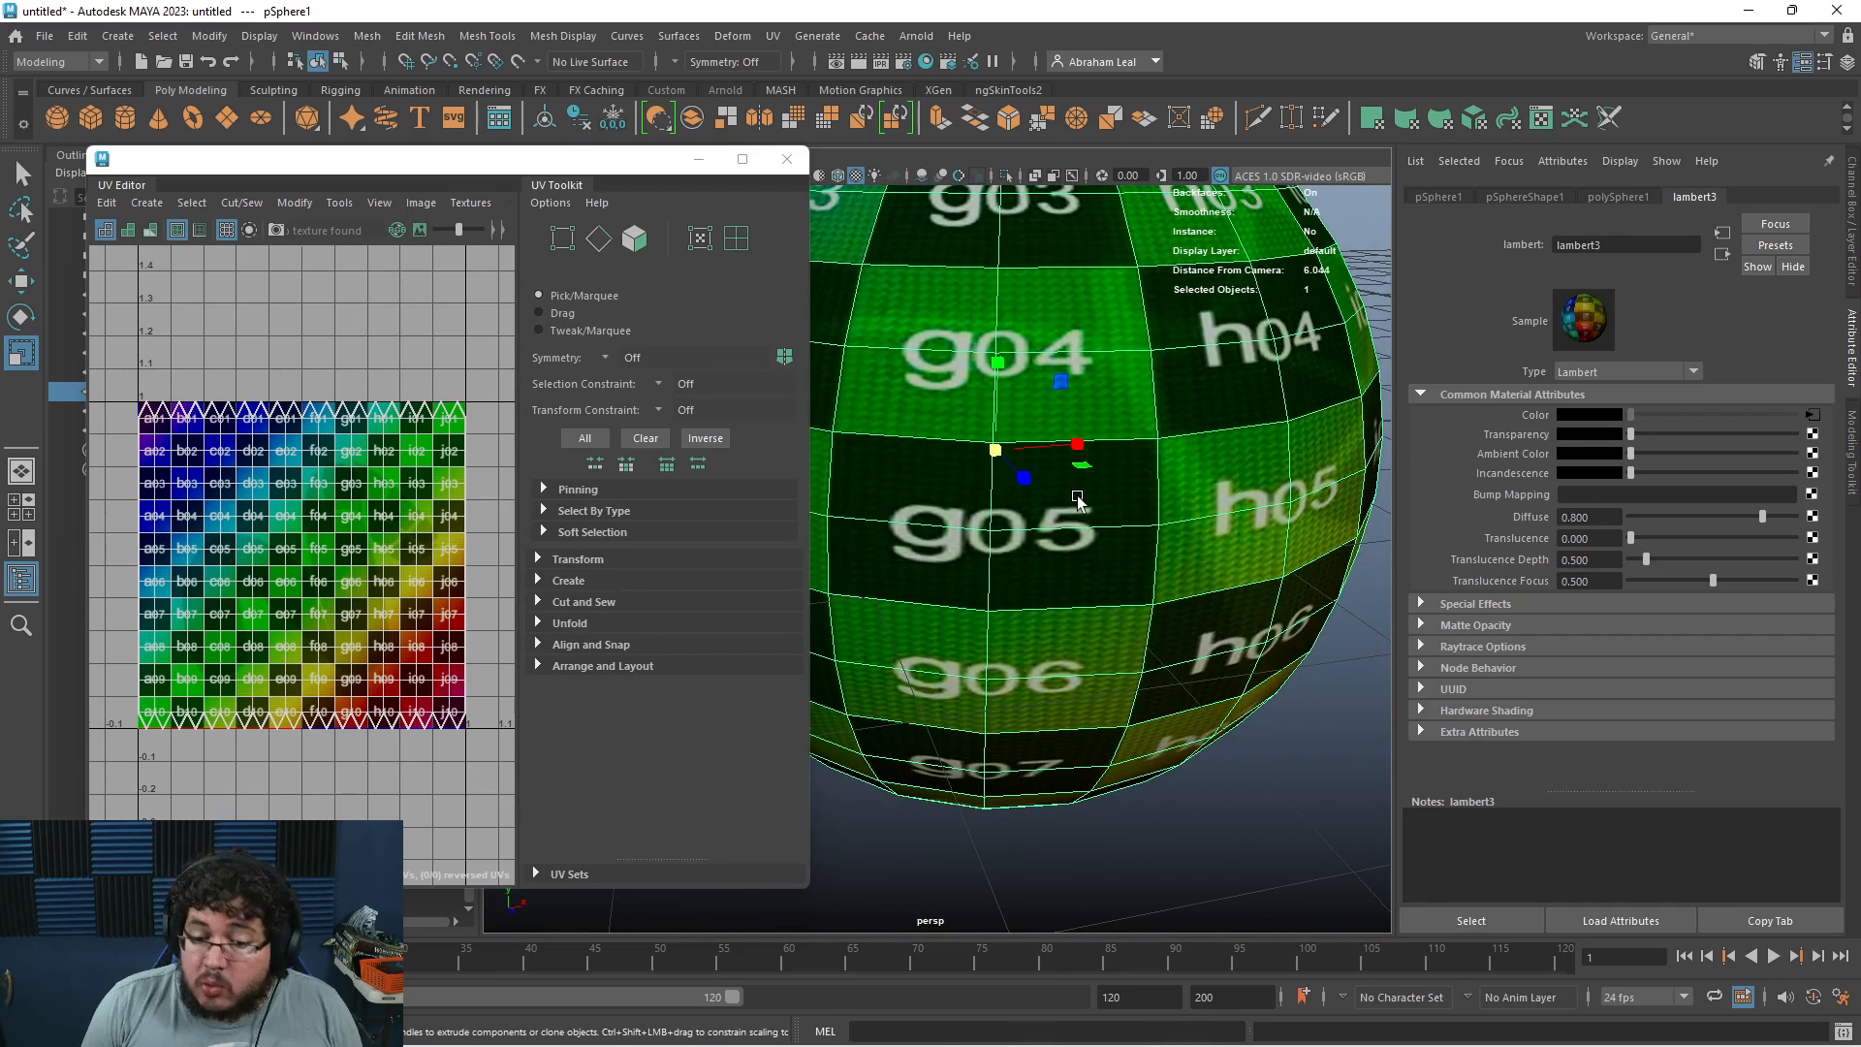
Switch to Chrome, search Google Images for "mercator projection" in a new tab, preview Mercator-projection.jpg and browse the results
key(super+Tab)
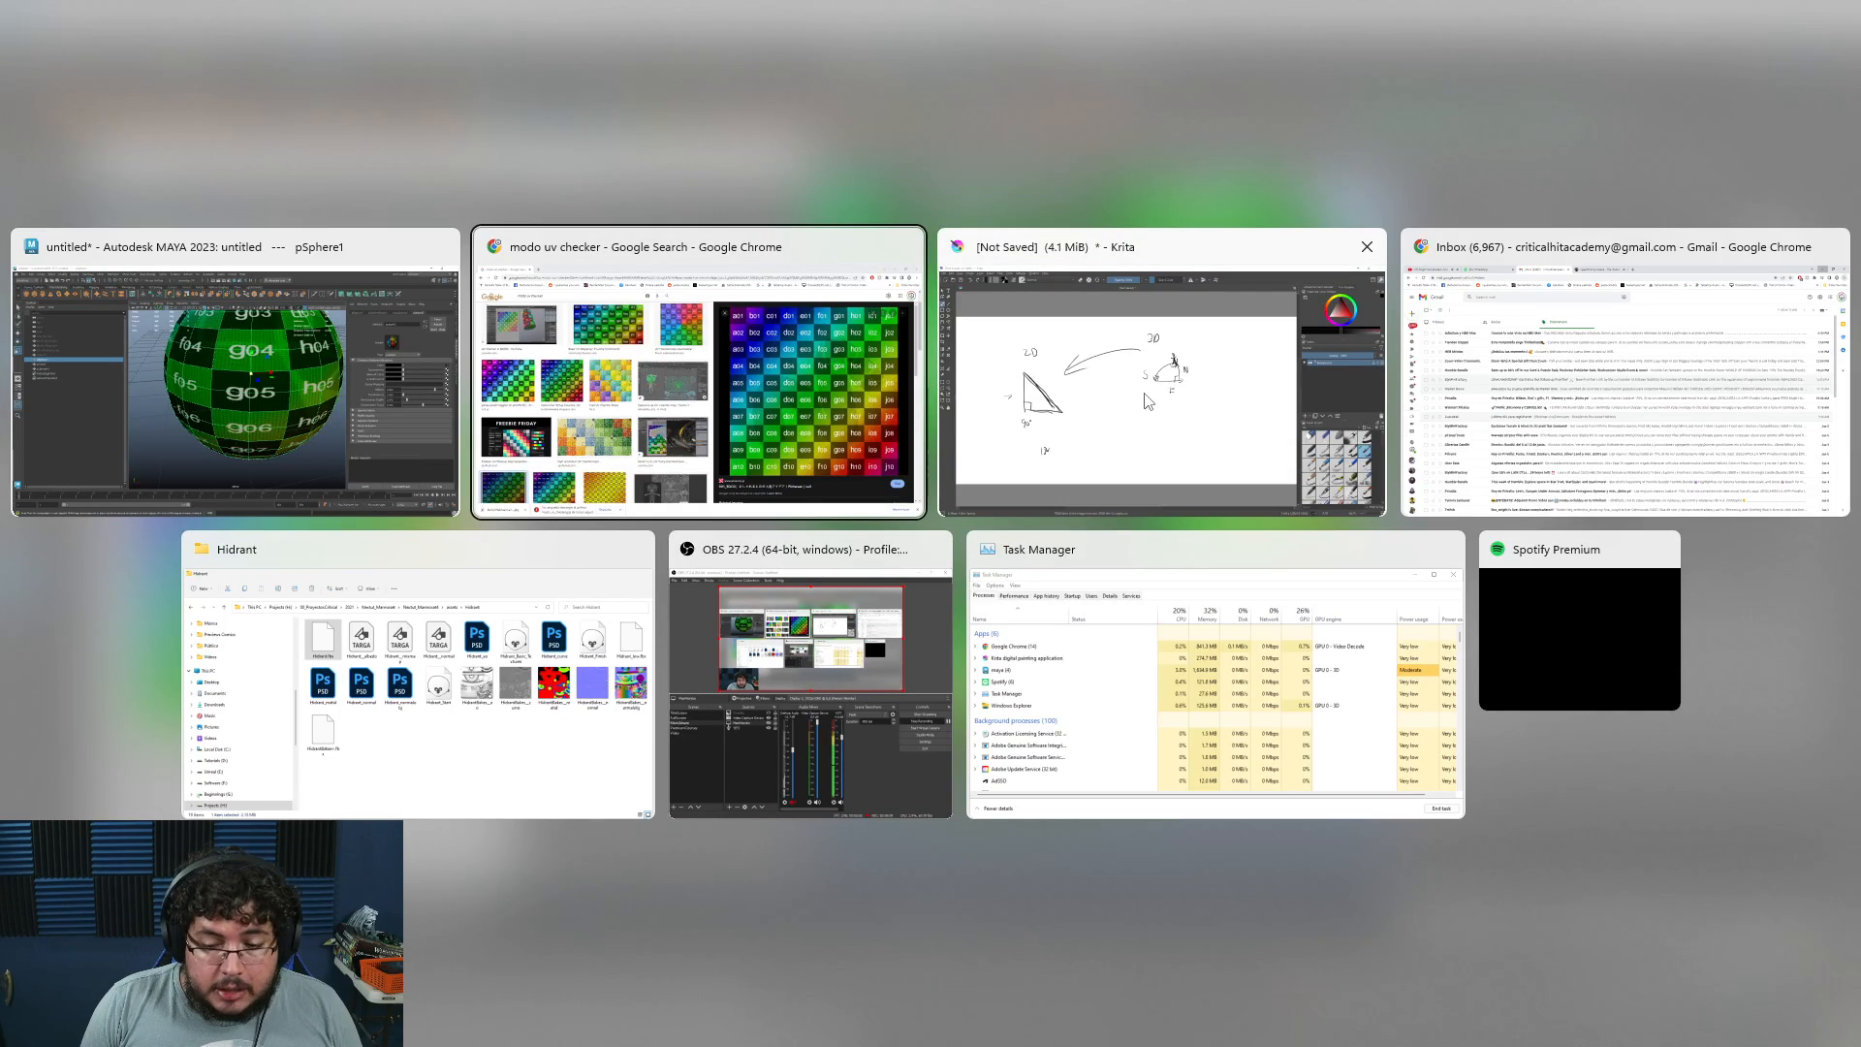
click(752, 386)
click(262, 18)
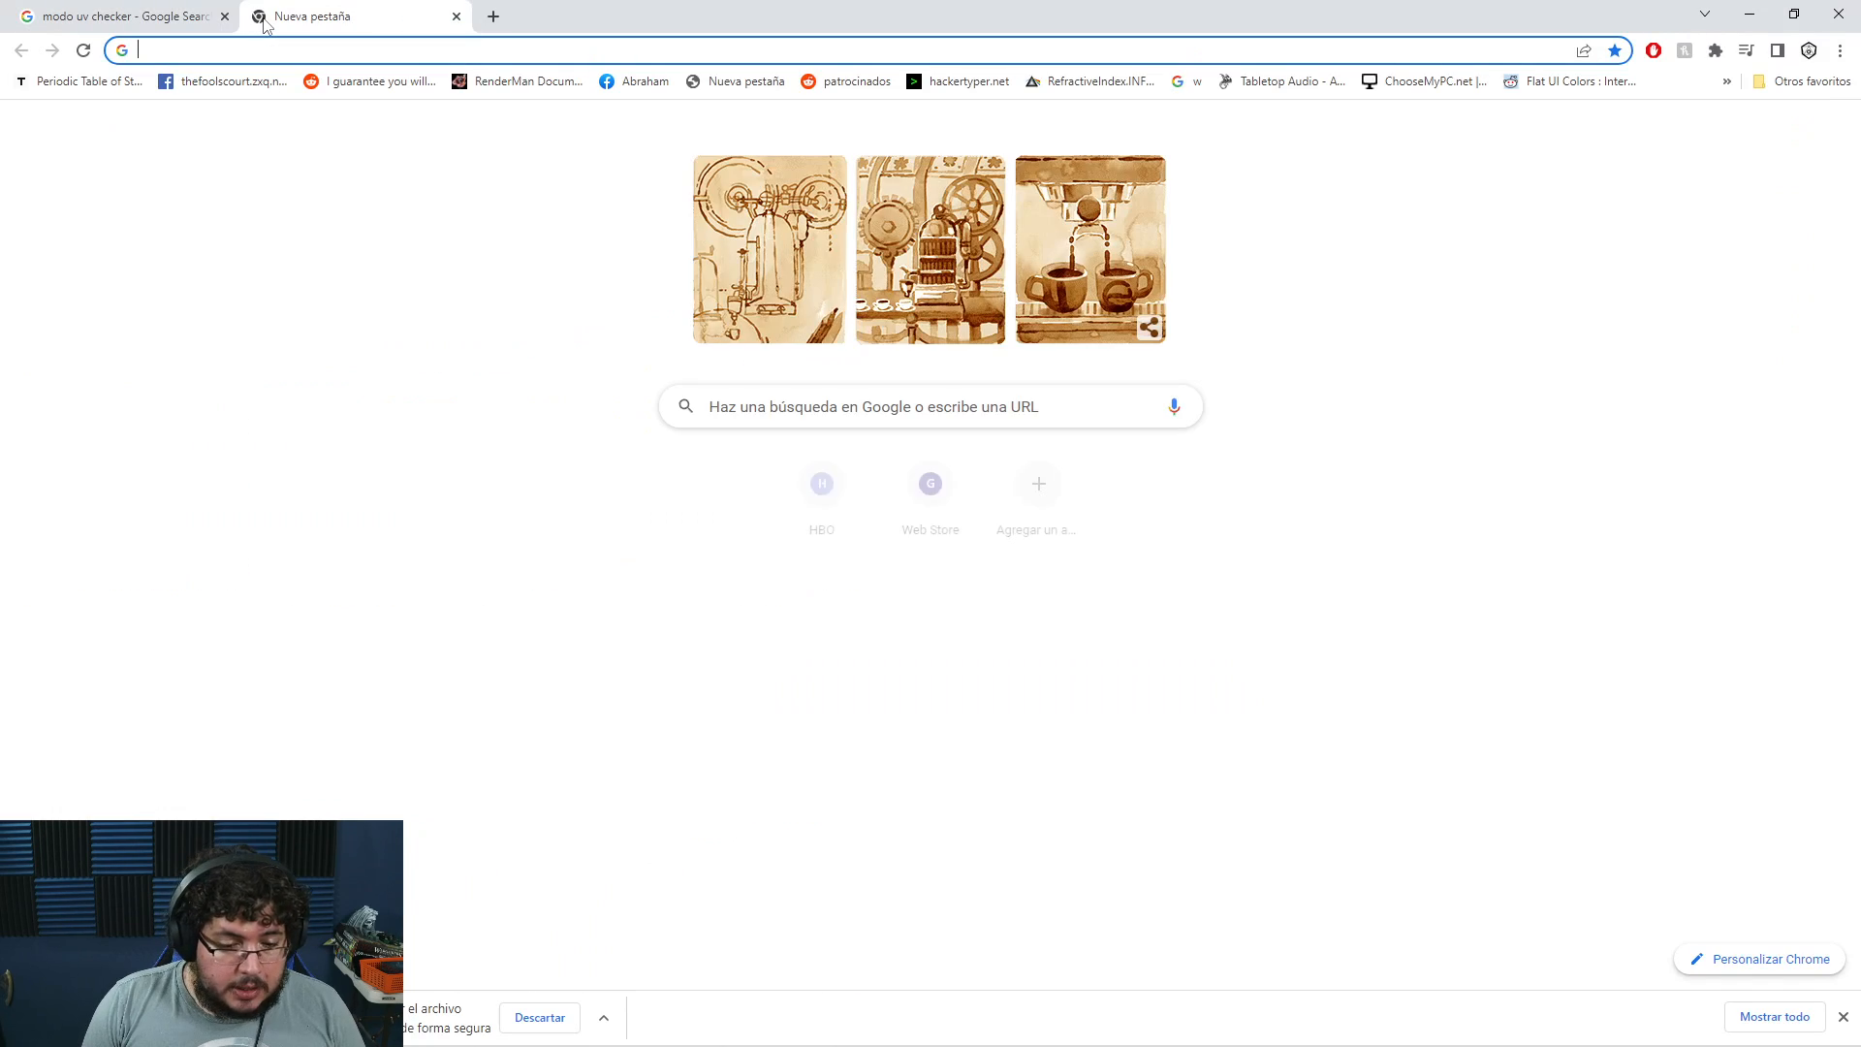
text(mercator)
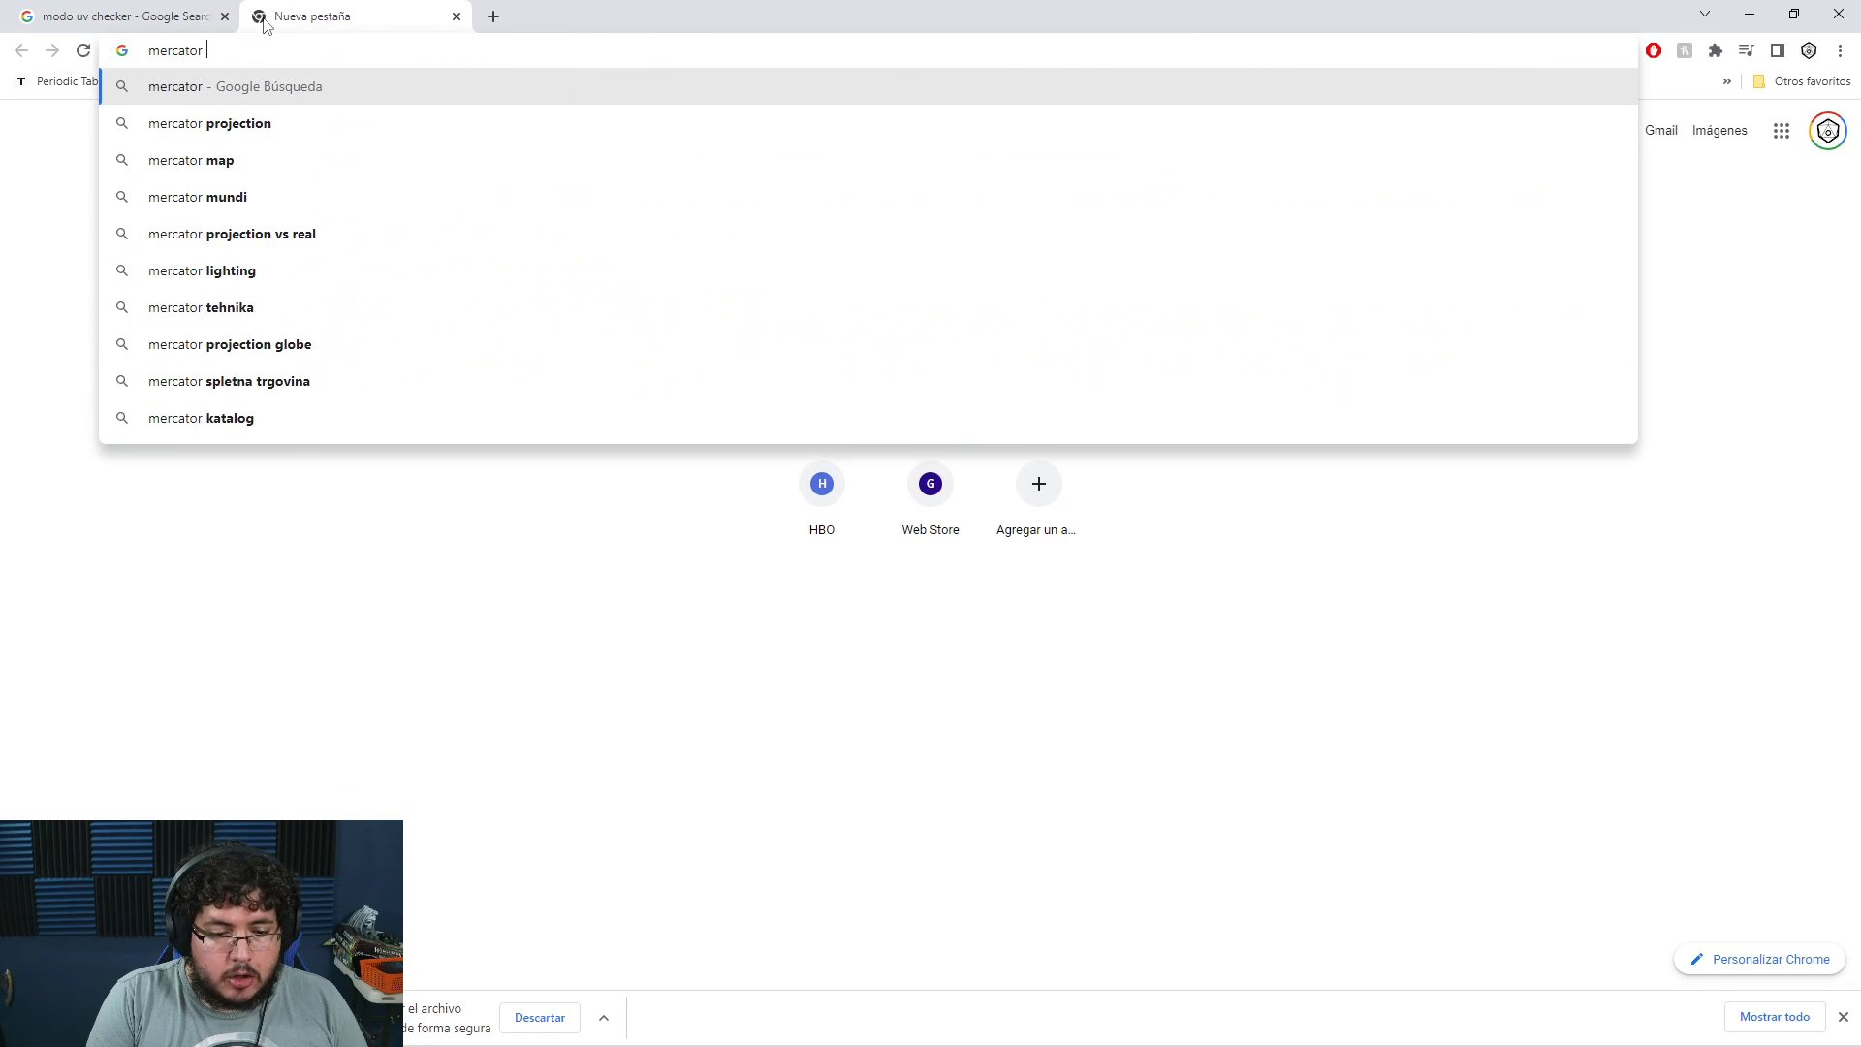
key(Down)
key(Return)
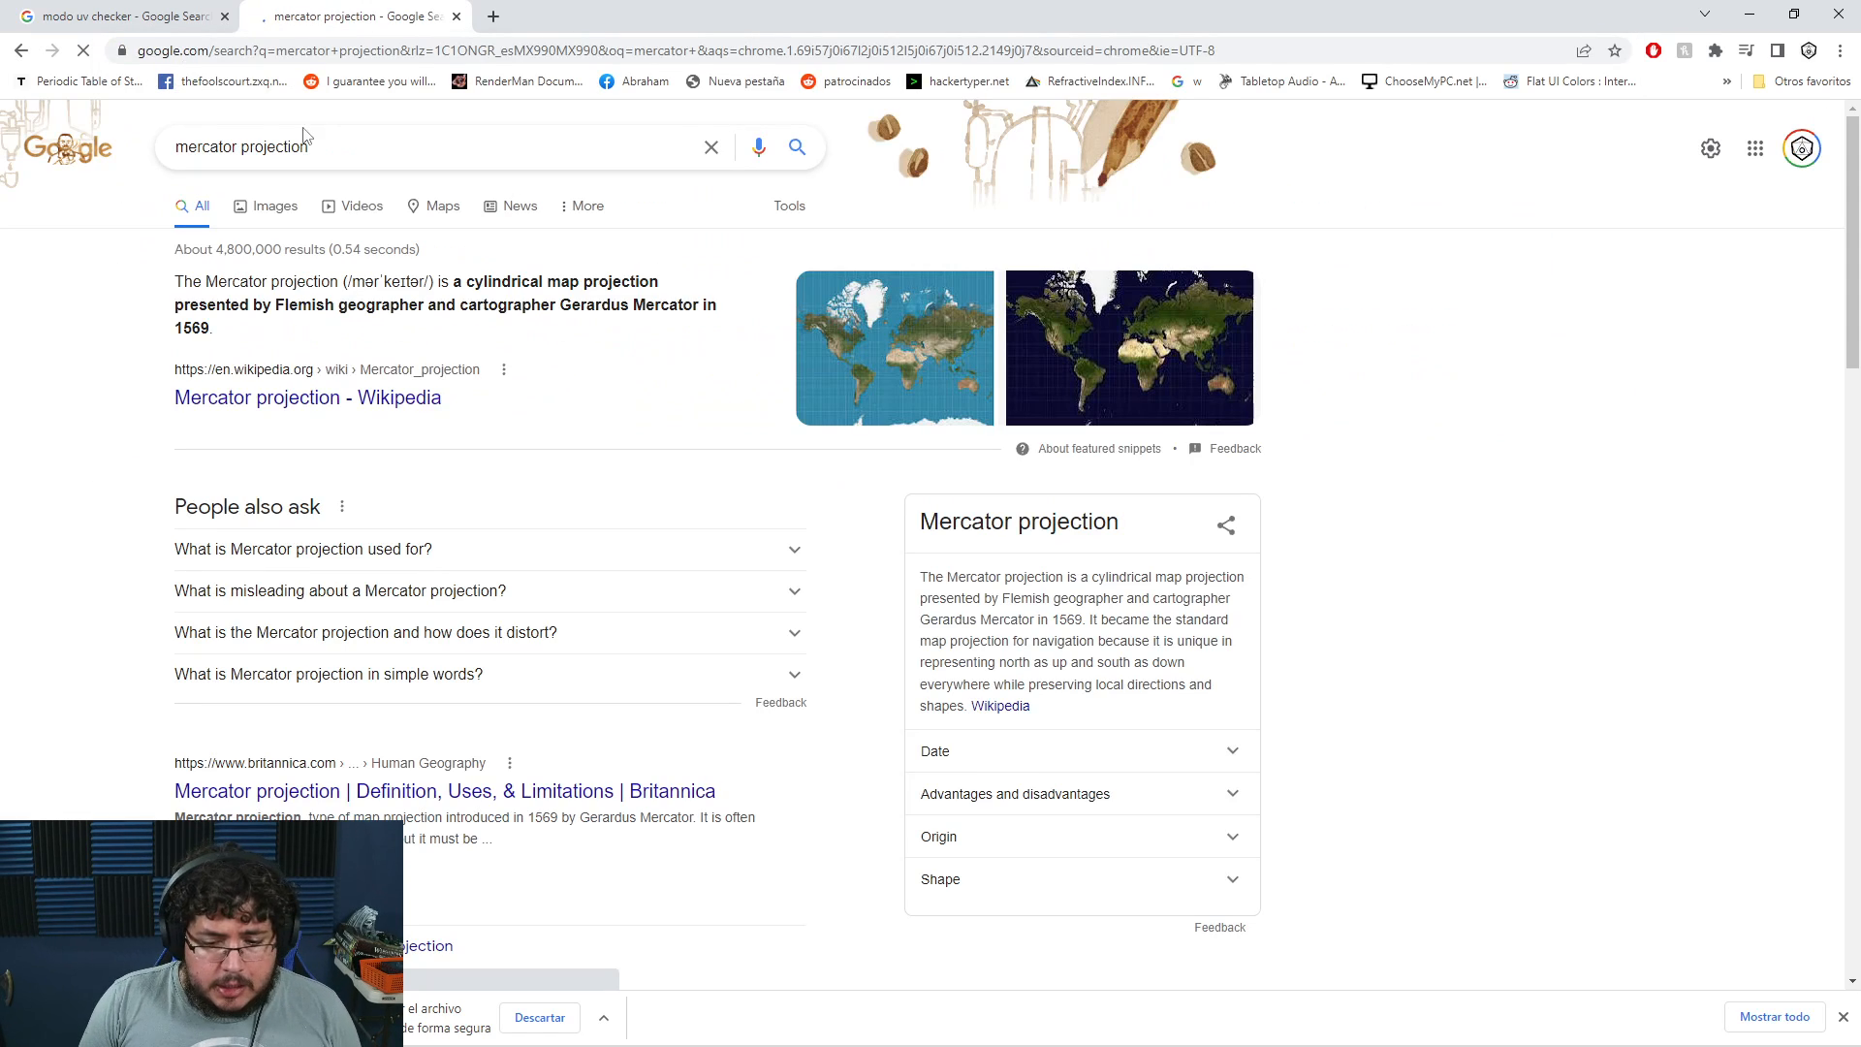
click(267, 205)
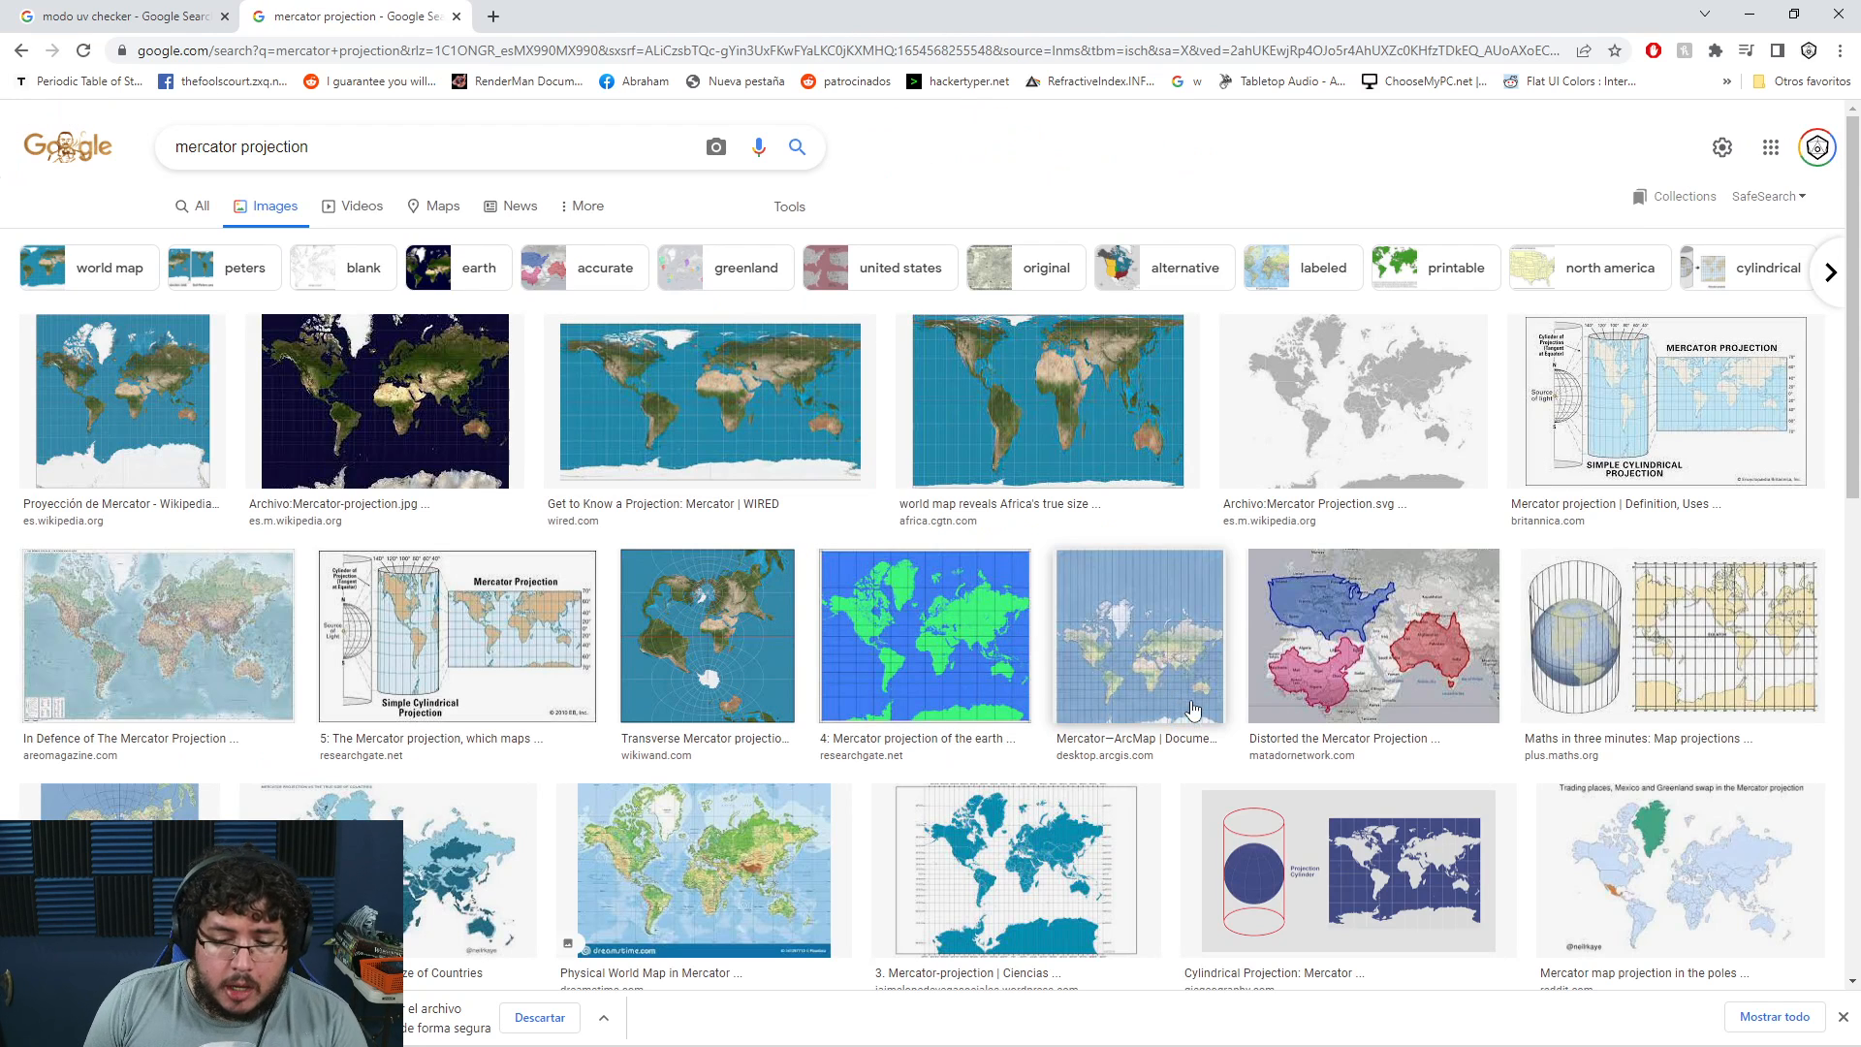
click(388, 402)
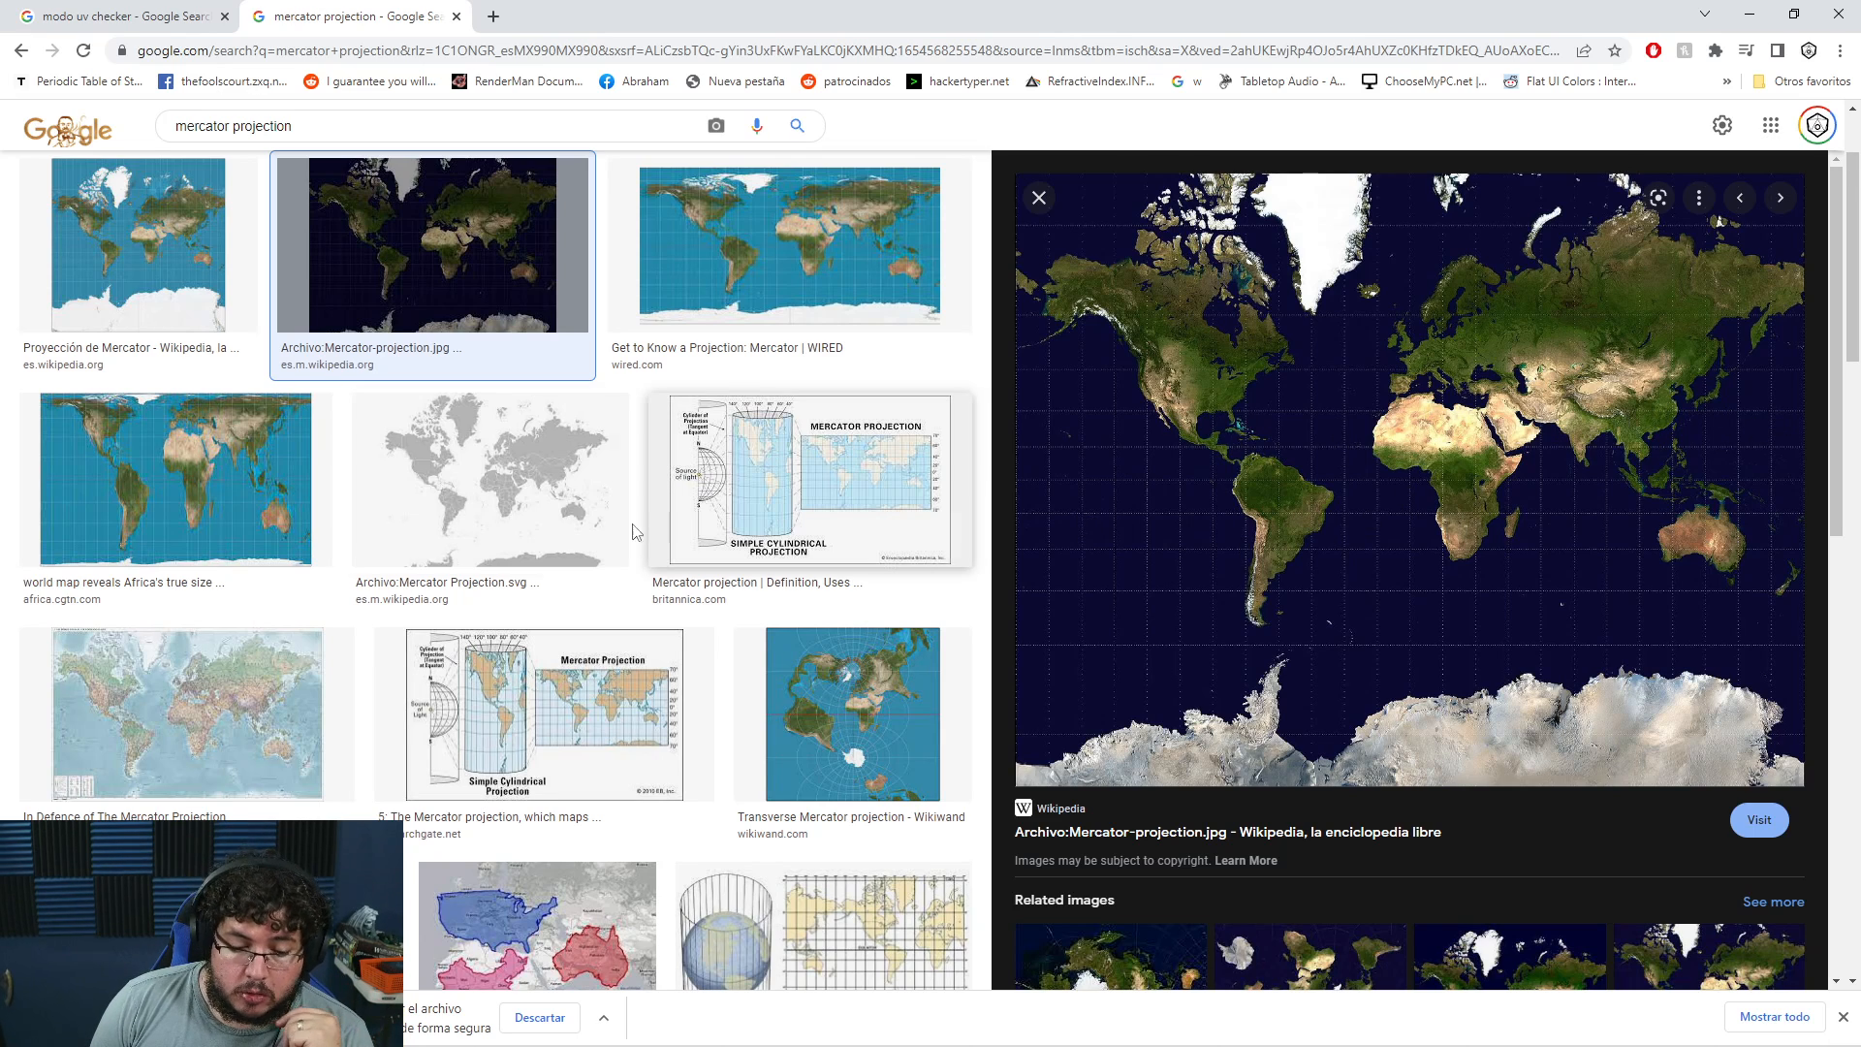
scroll(772, 788, down, 3)
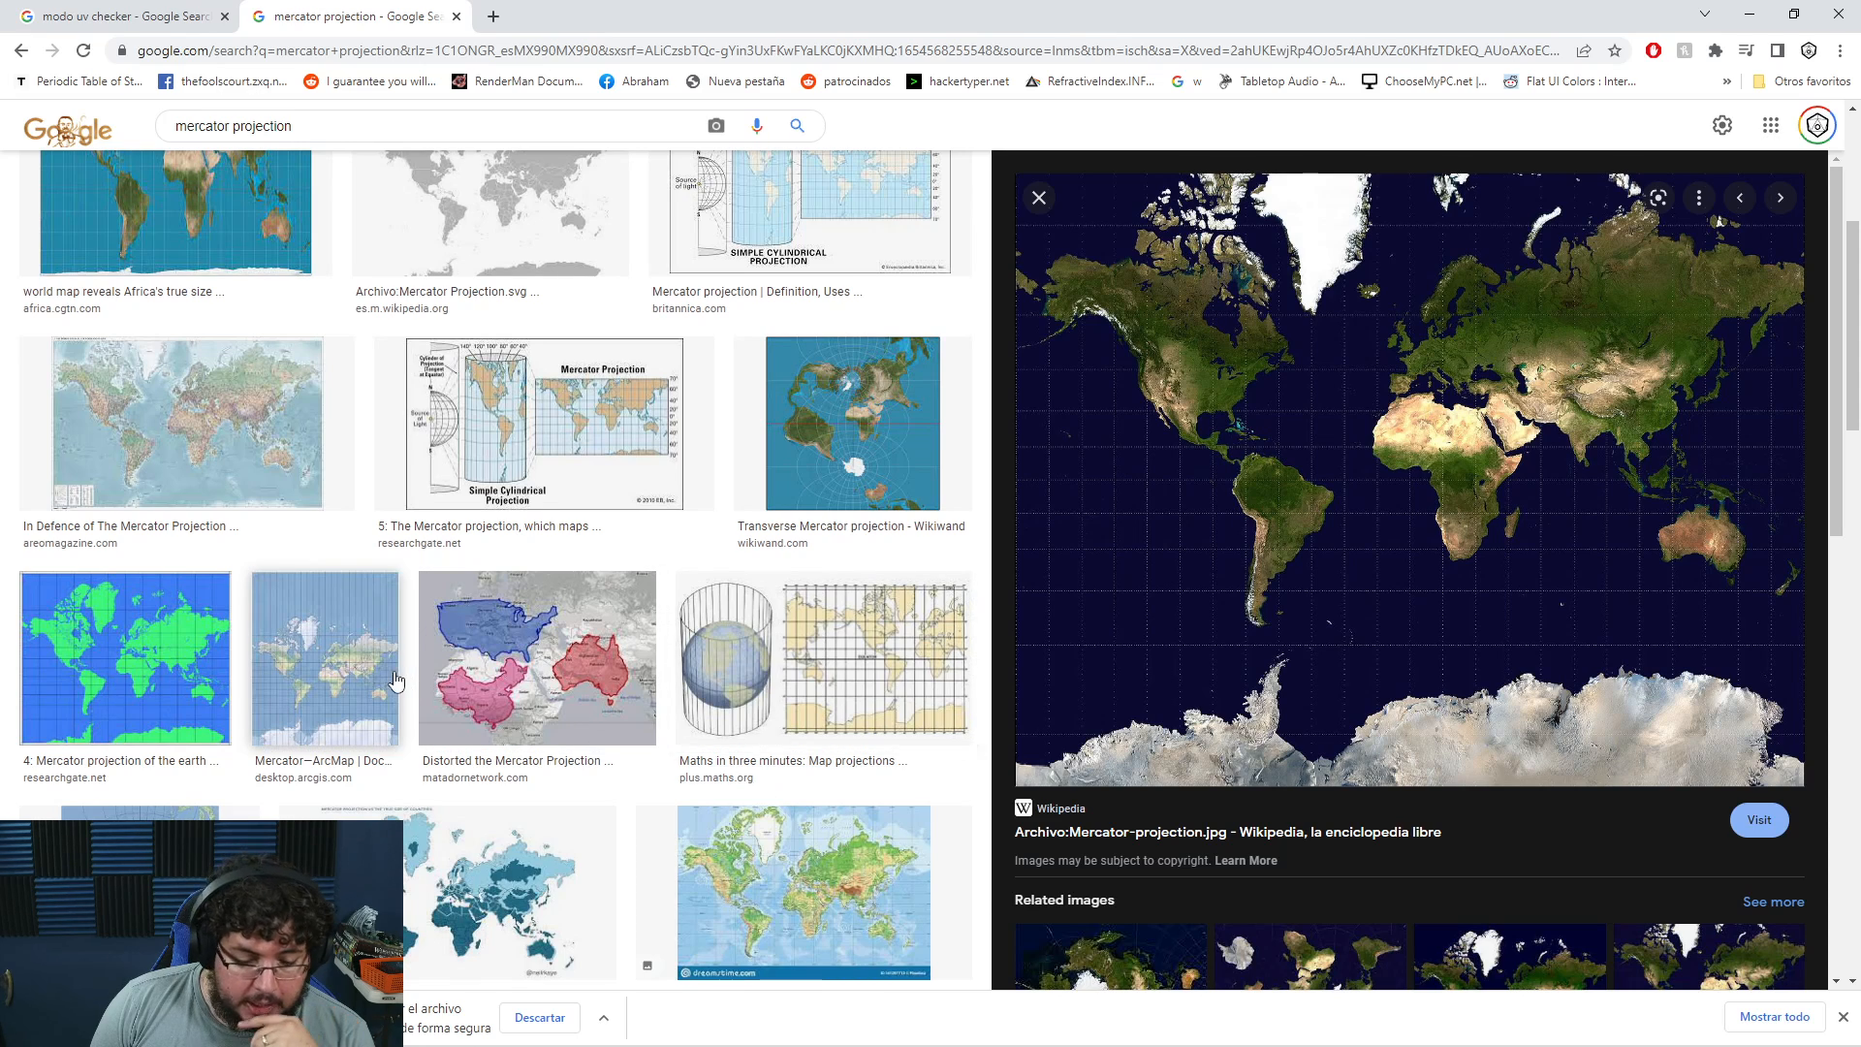
scroll(773, 788, down, 4)
scroll(449, 744, up, 9)
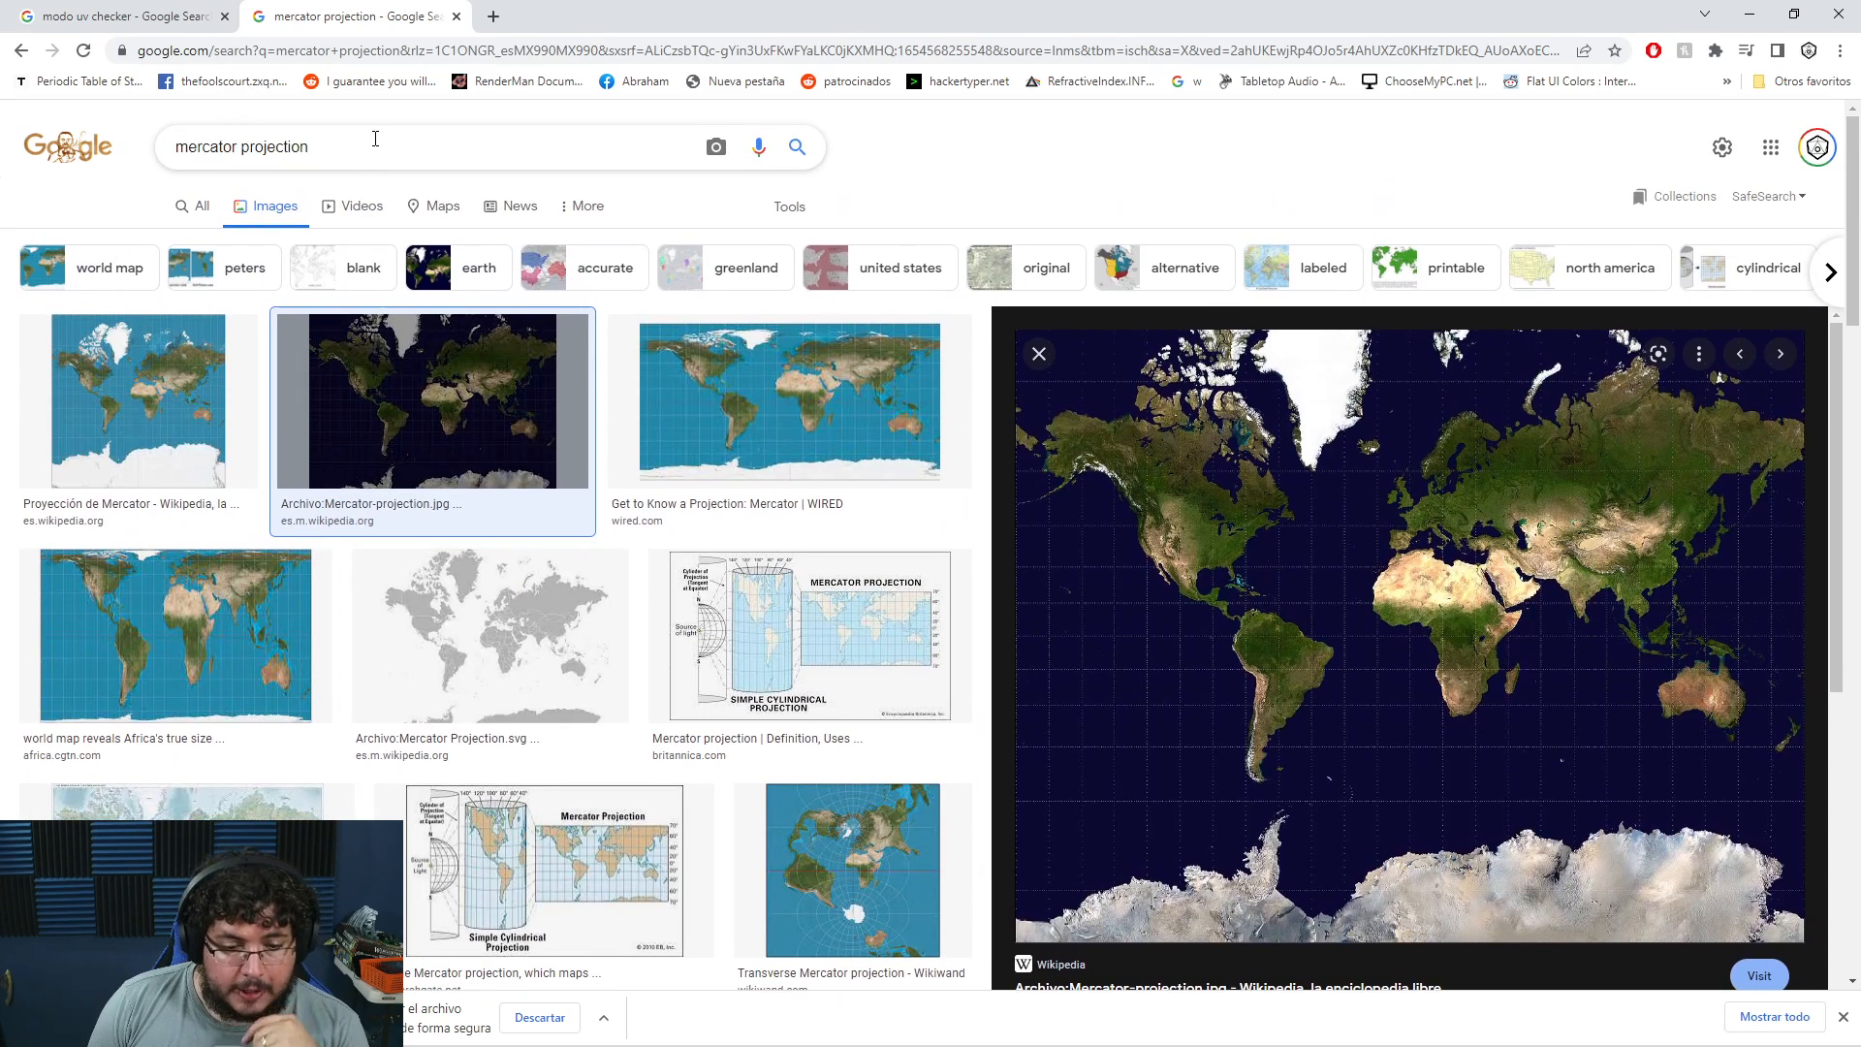
Search Google Images for "map projection proper proportions"
click(374, 142)
text(map)
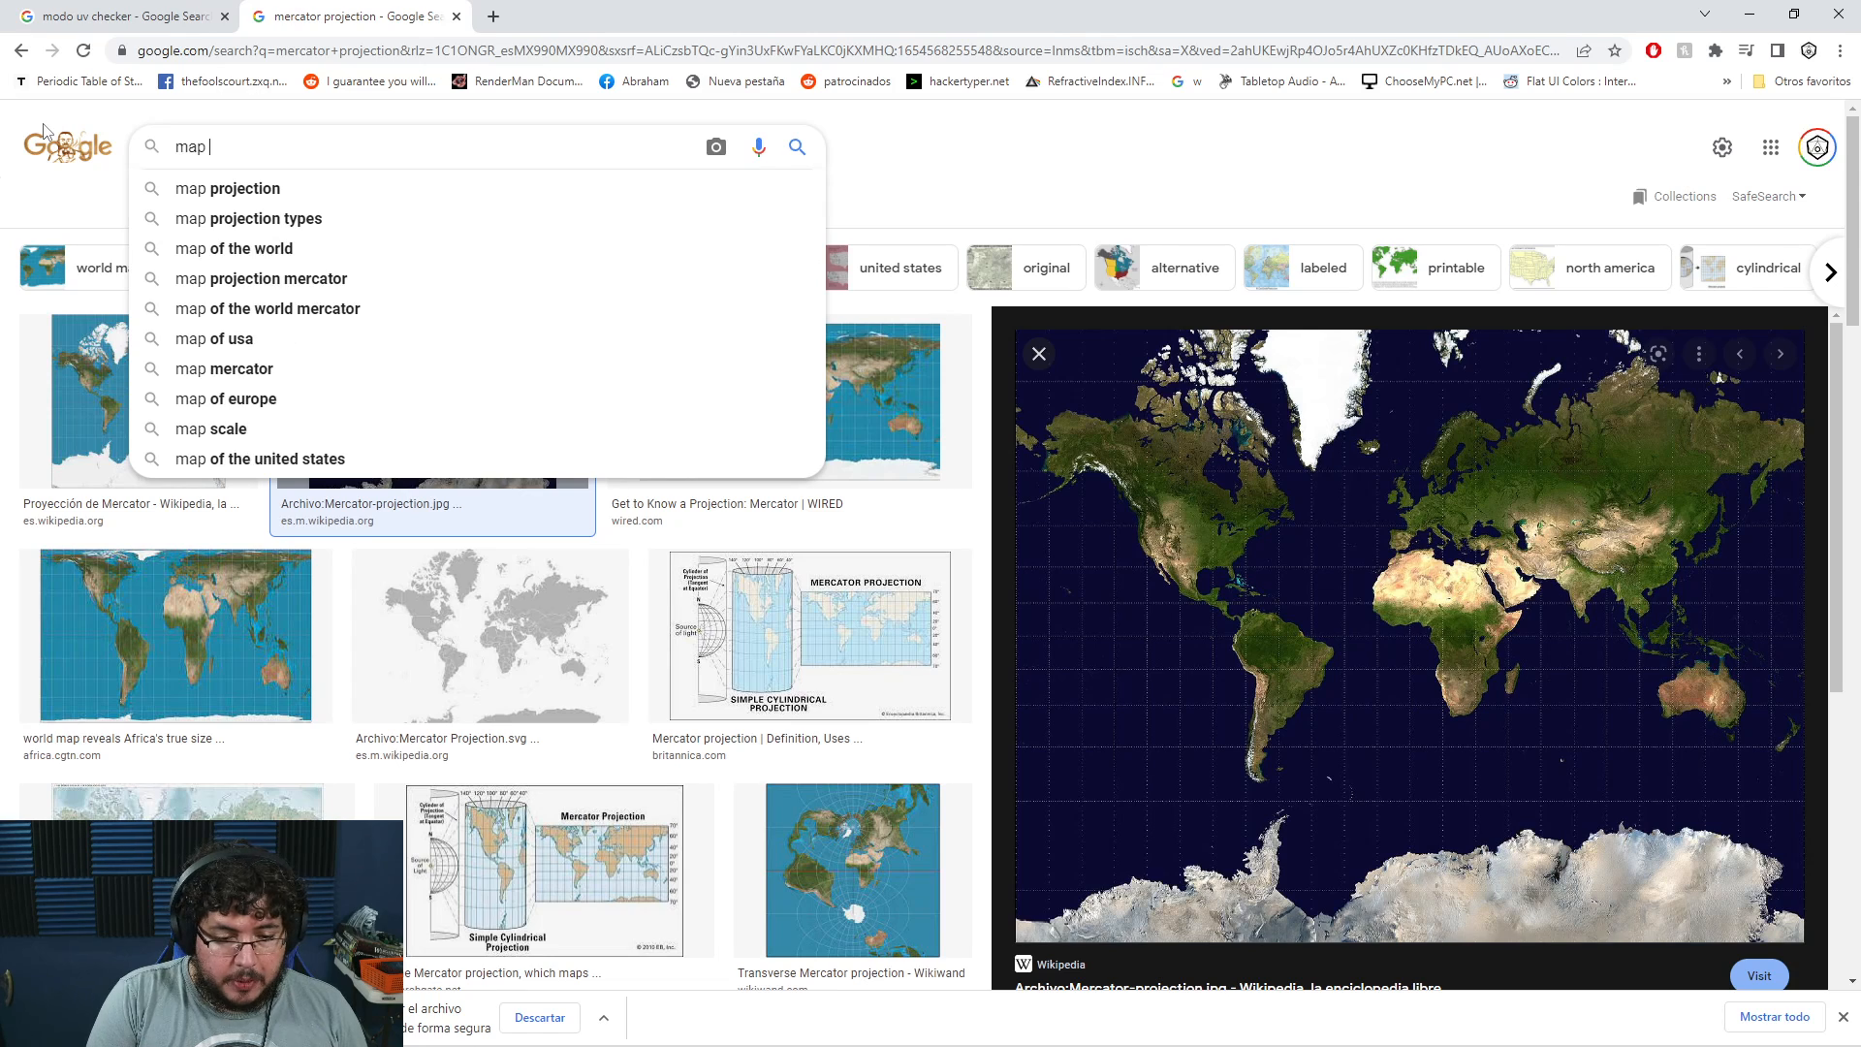
key(Down)
text(projection)
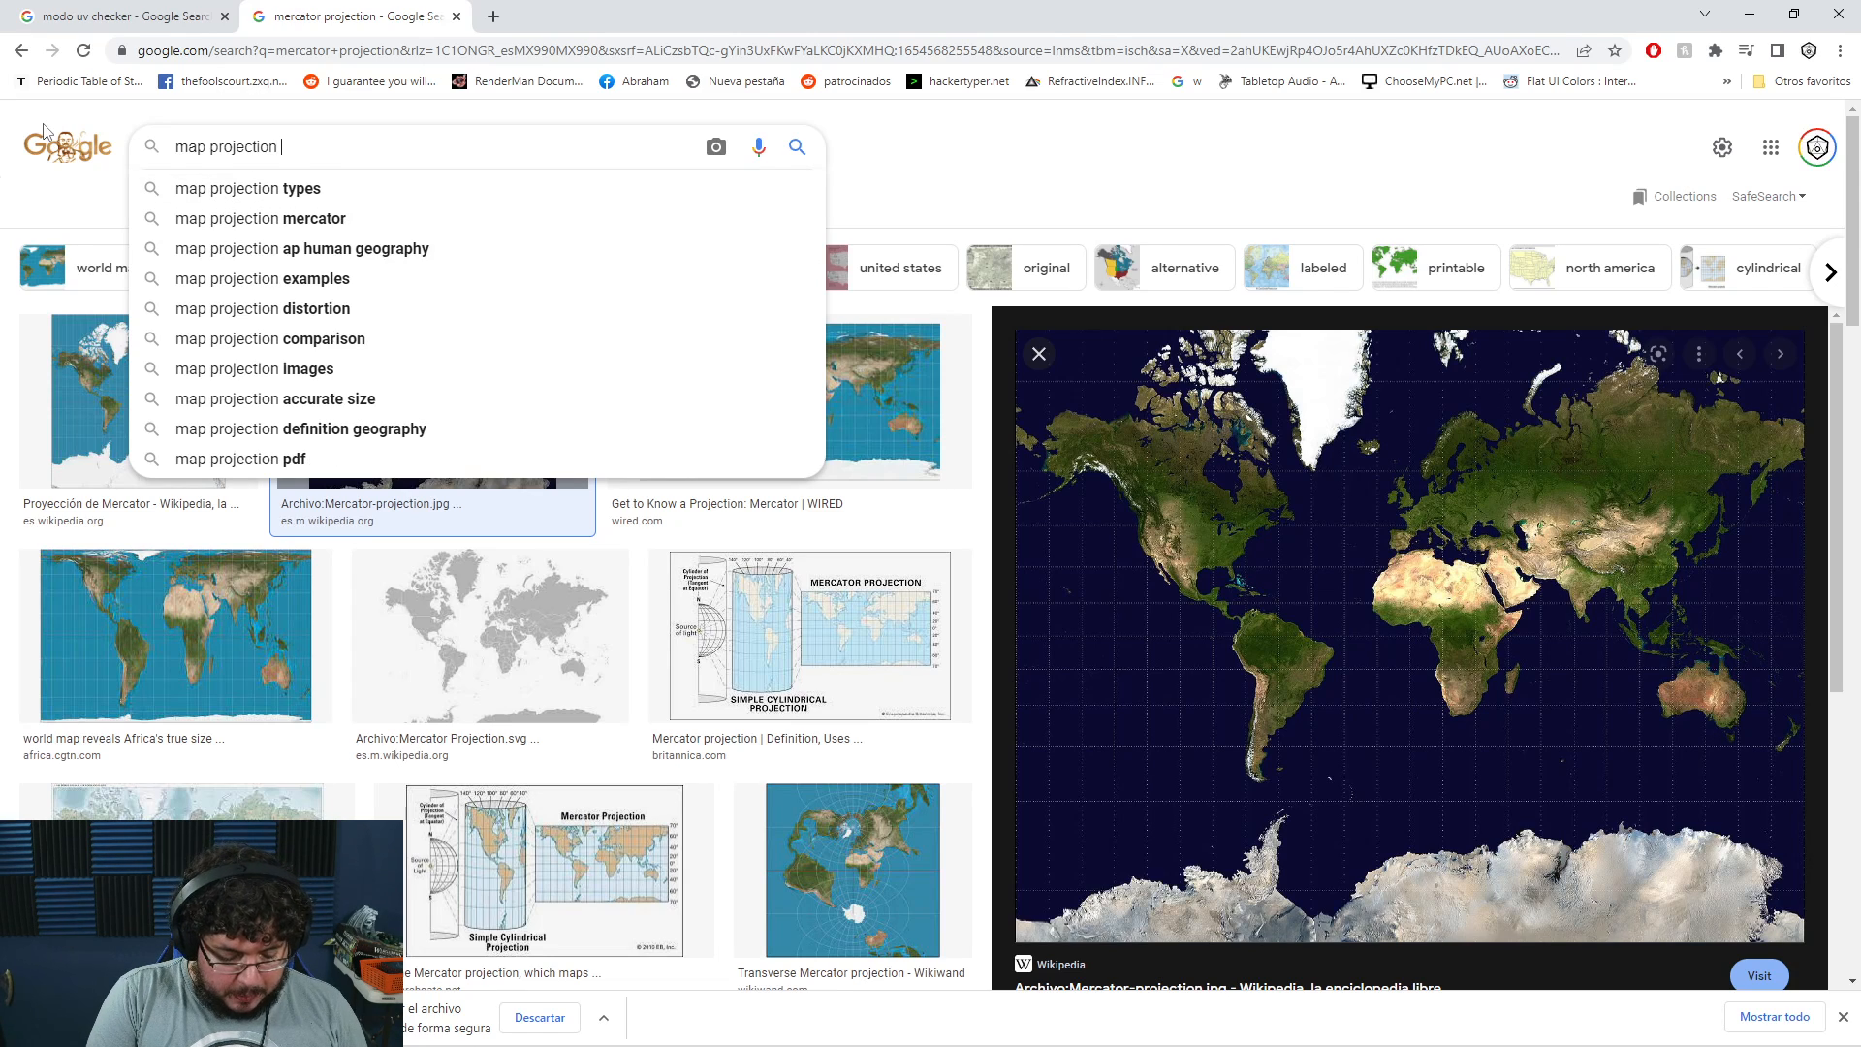
text( proper)
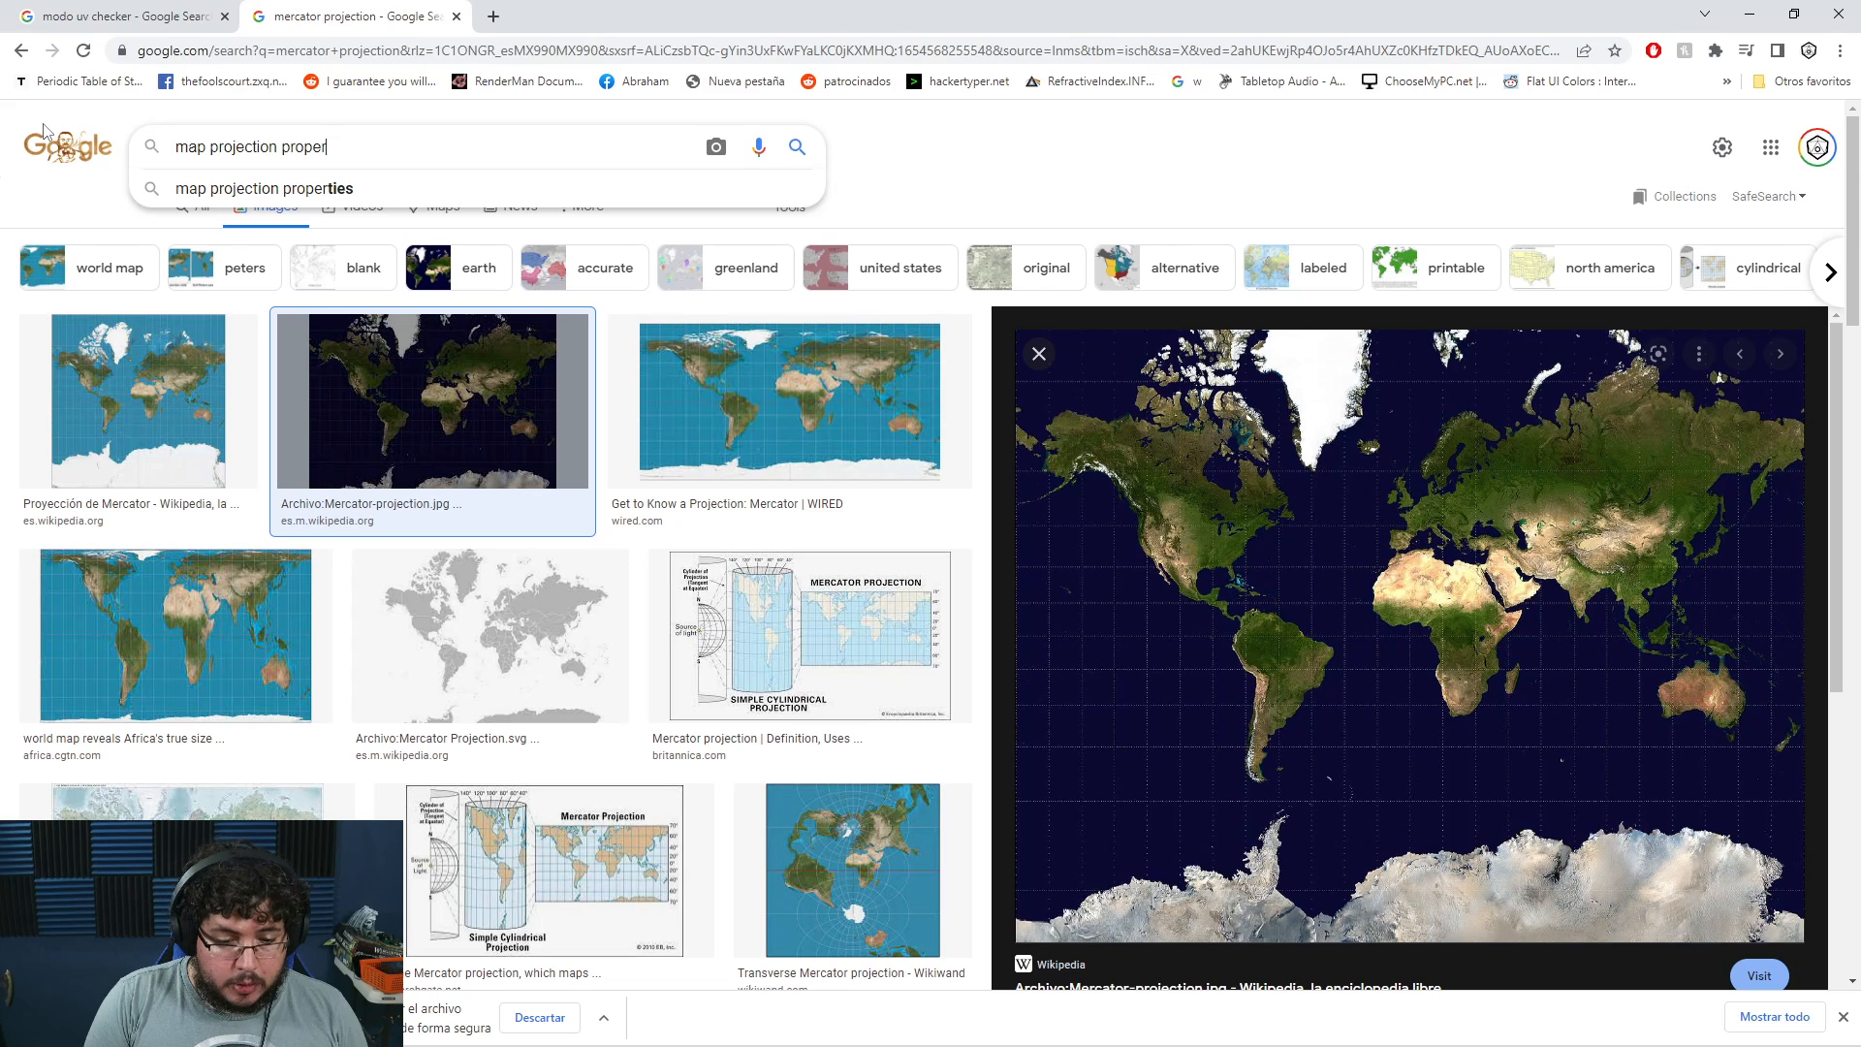
text( pro)
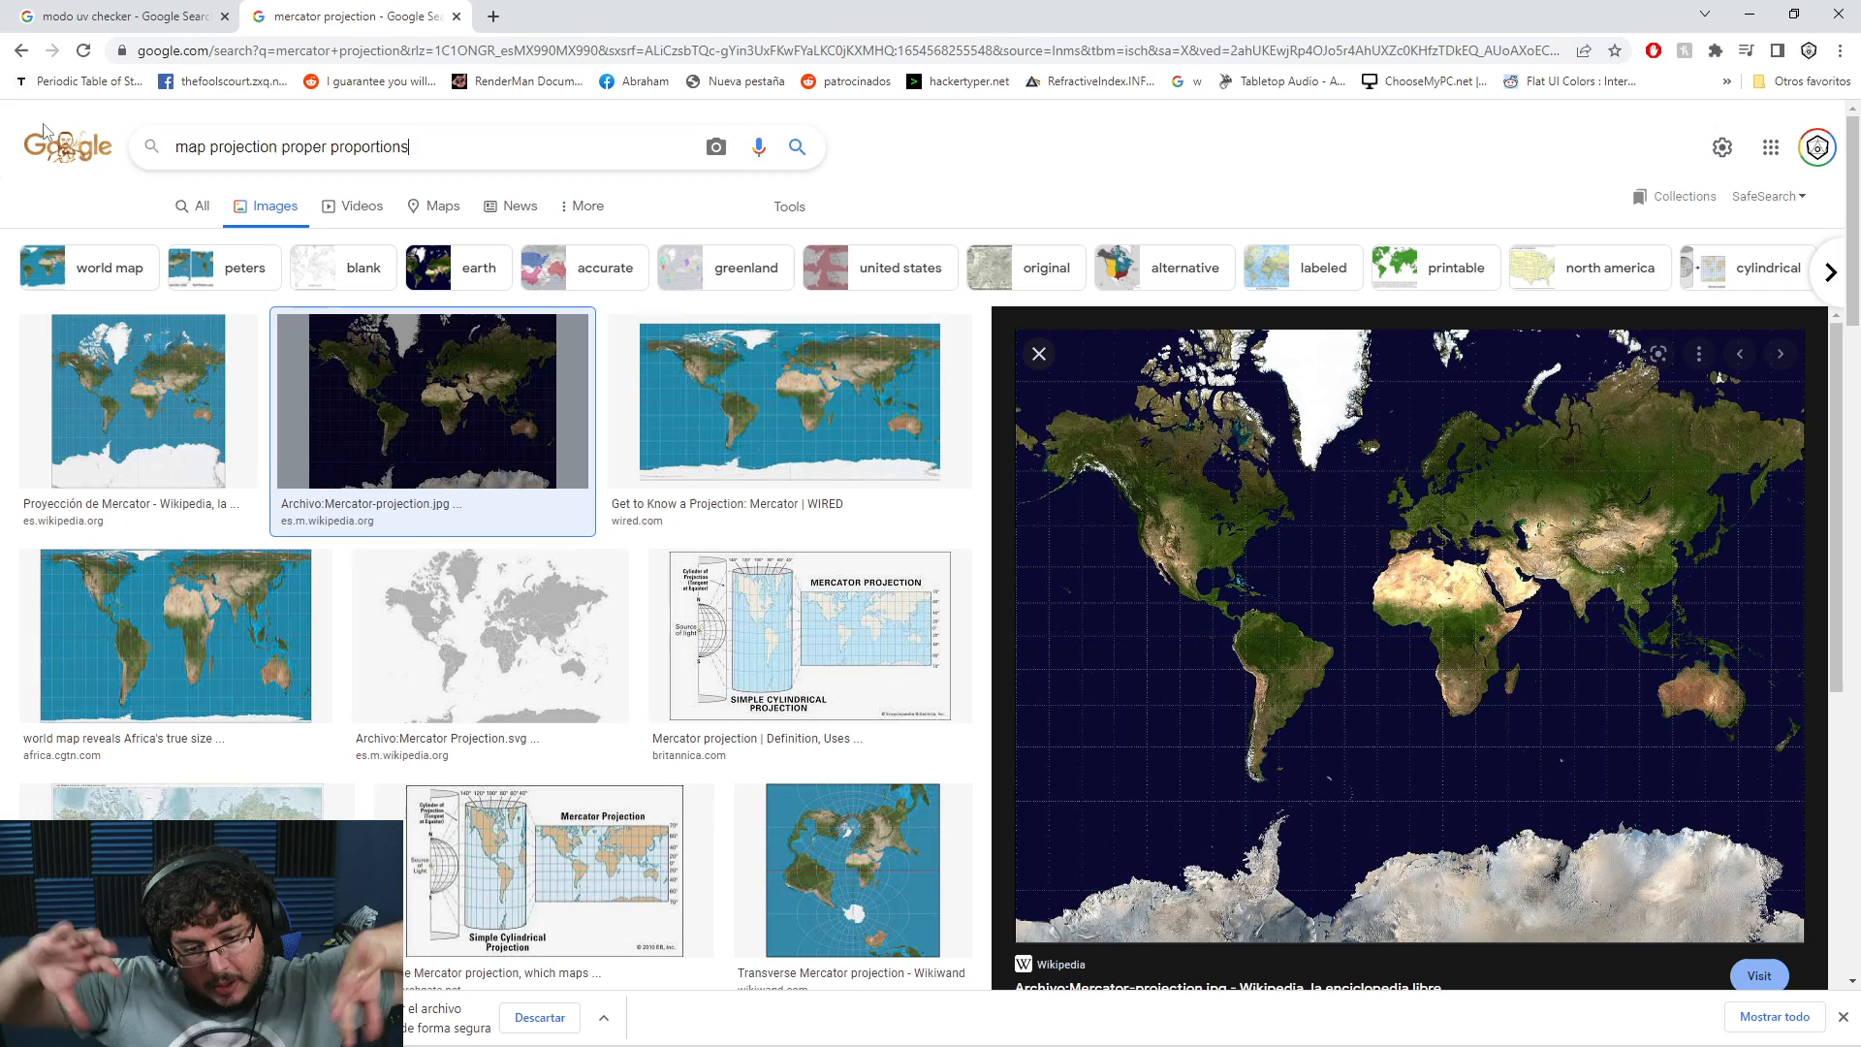
text(portions)
click(797, 146)
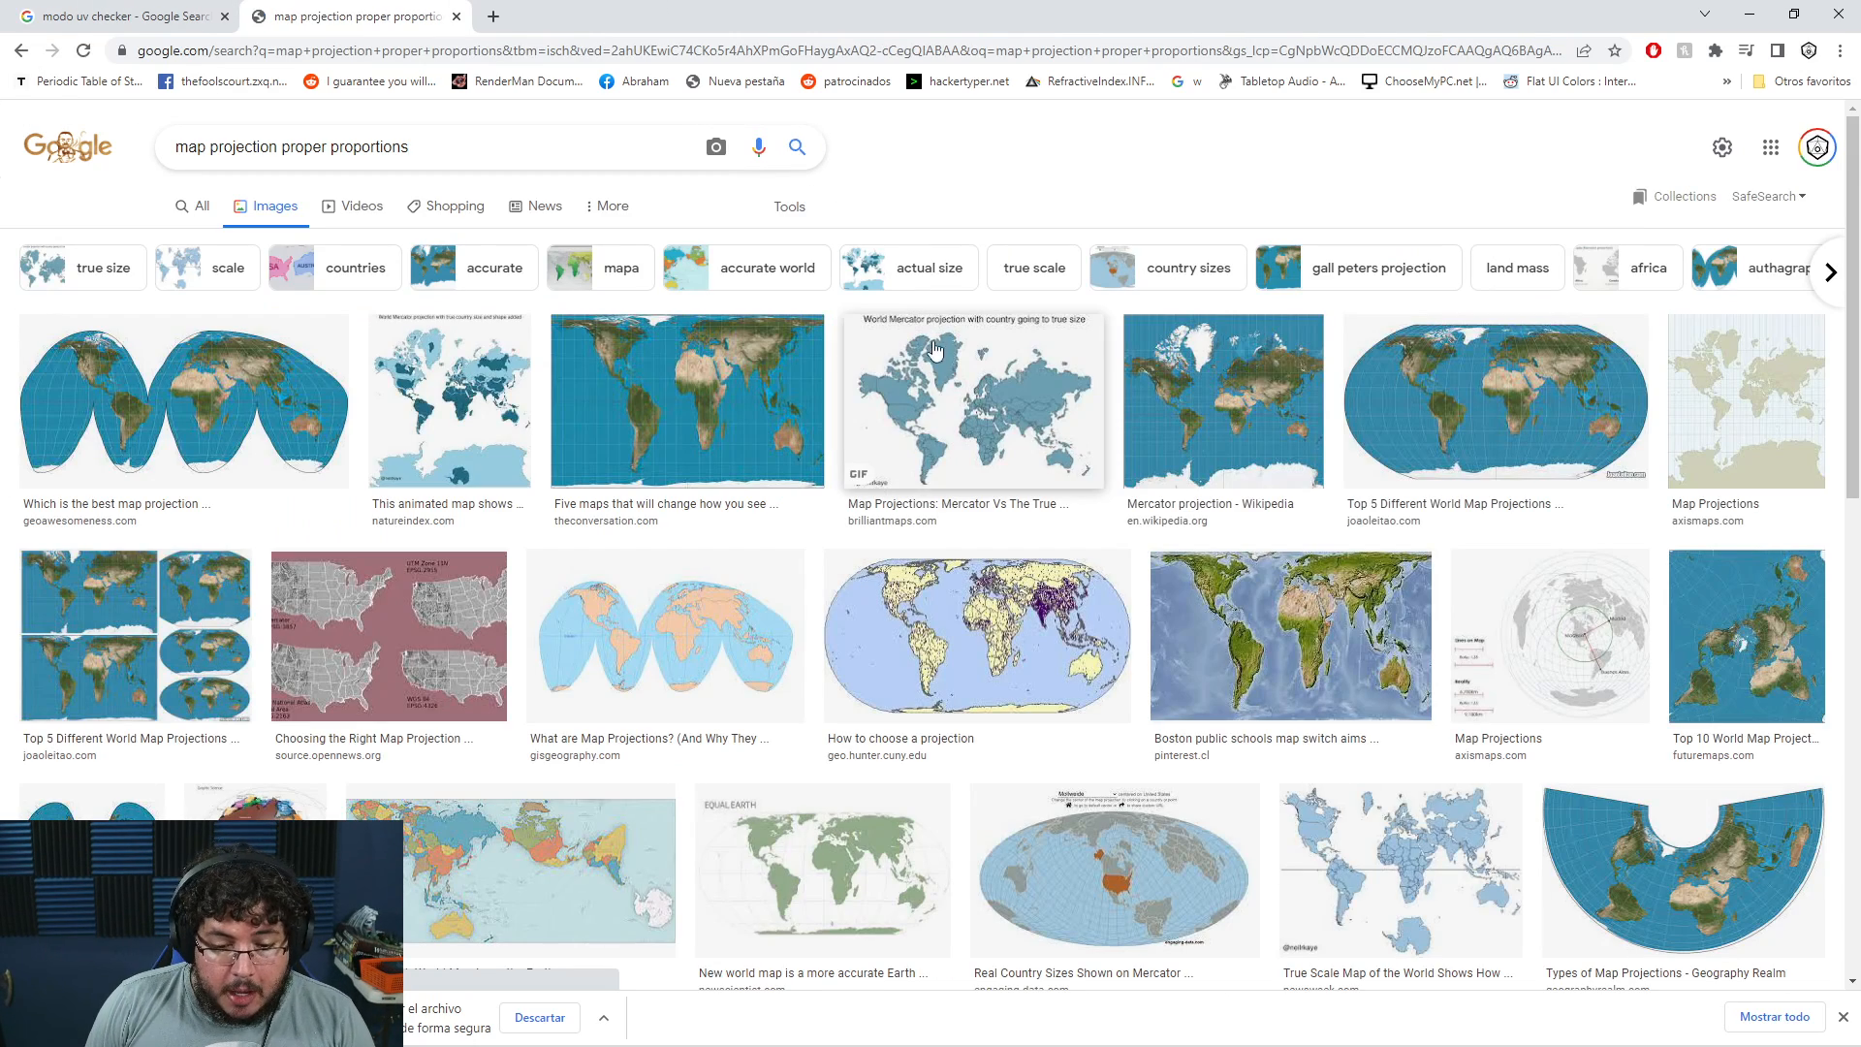
Preview the rectangular "Five maps" image, the oval "Top 5 Different World Map Projections" image, and the Werner and Bonne projections
click(644, 414)
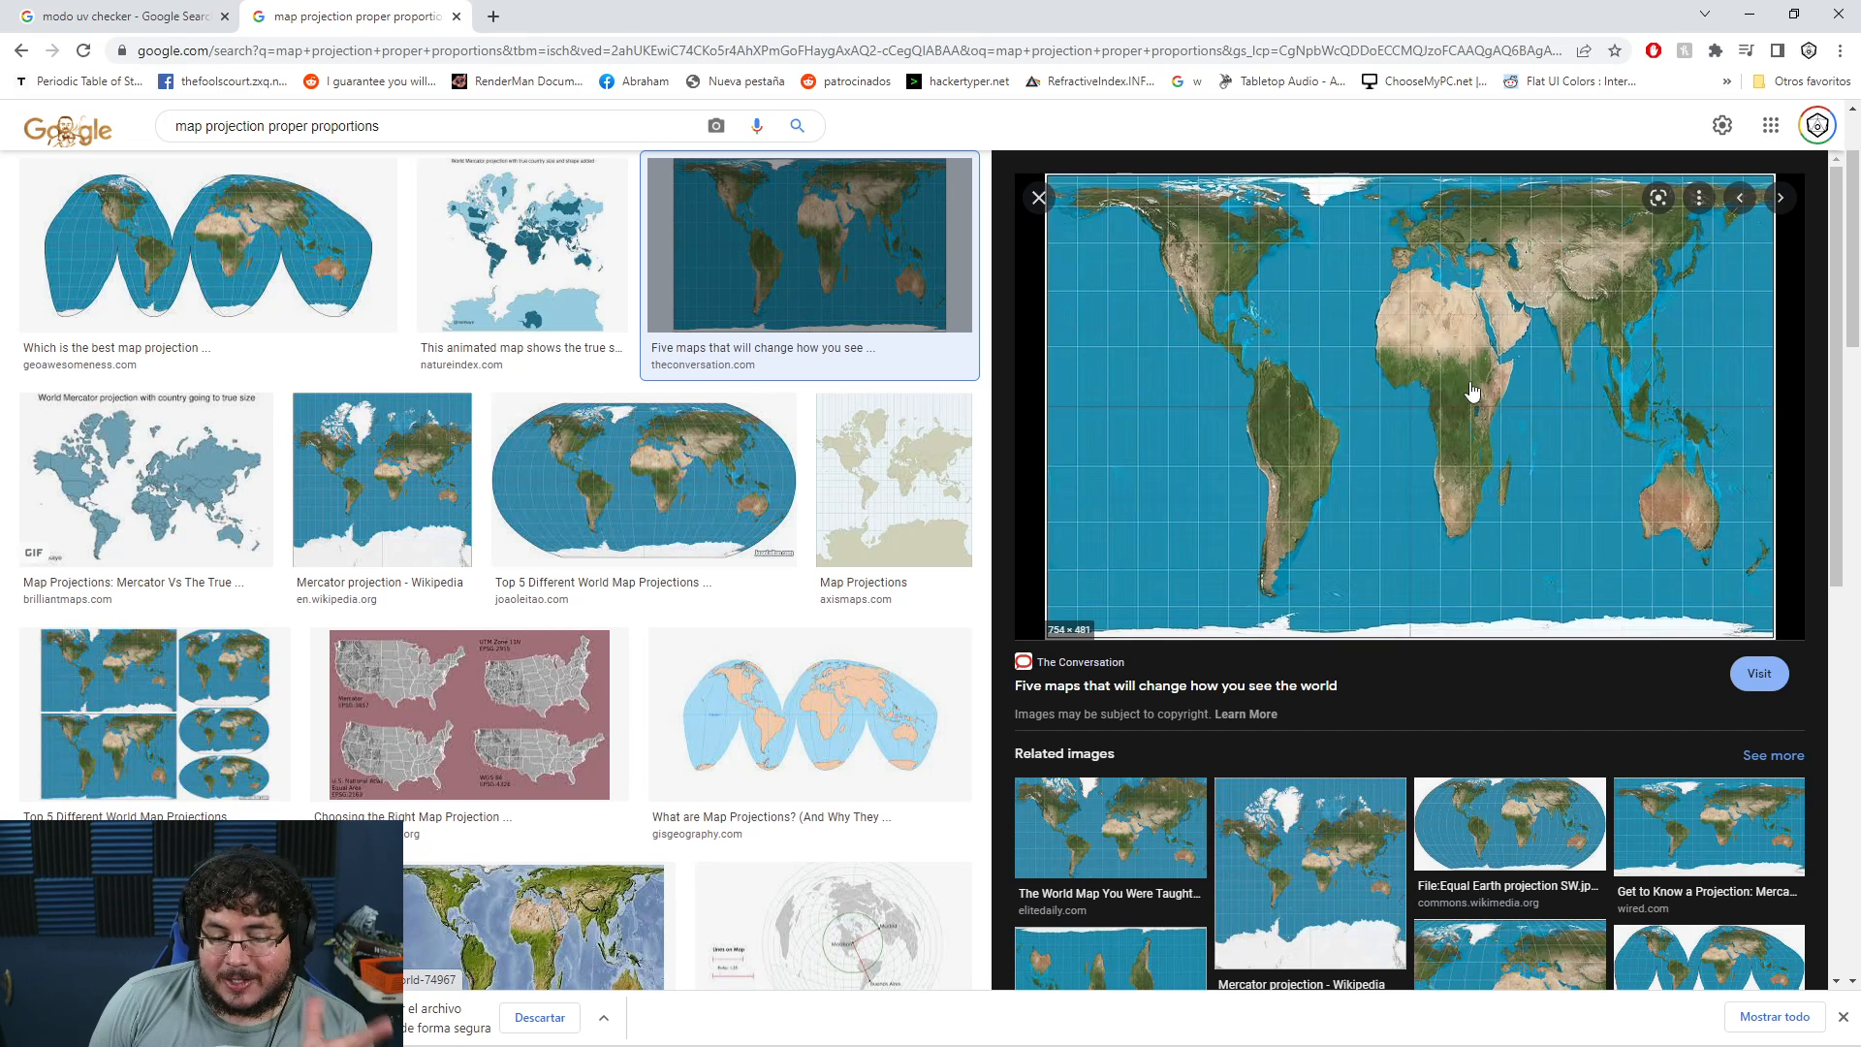
click(694, 485)
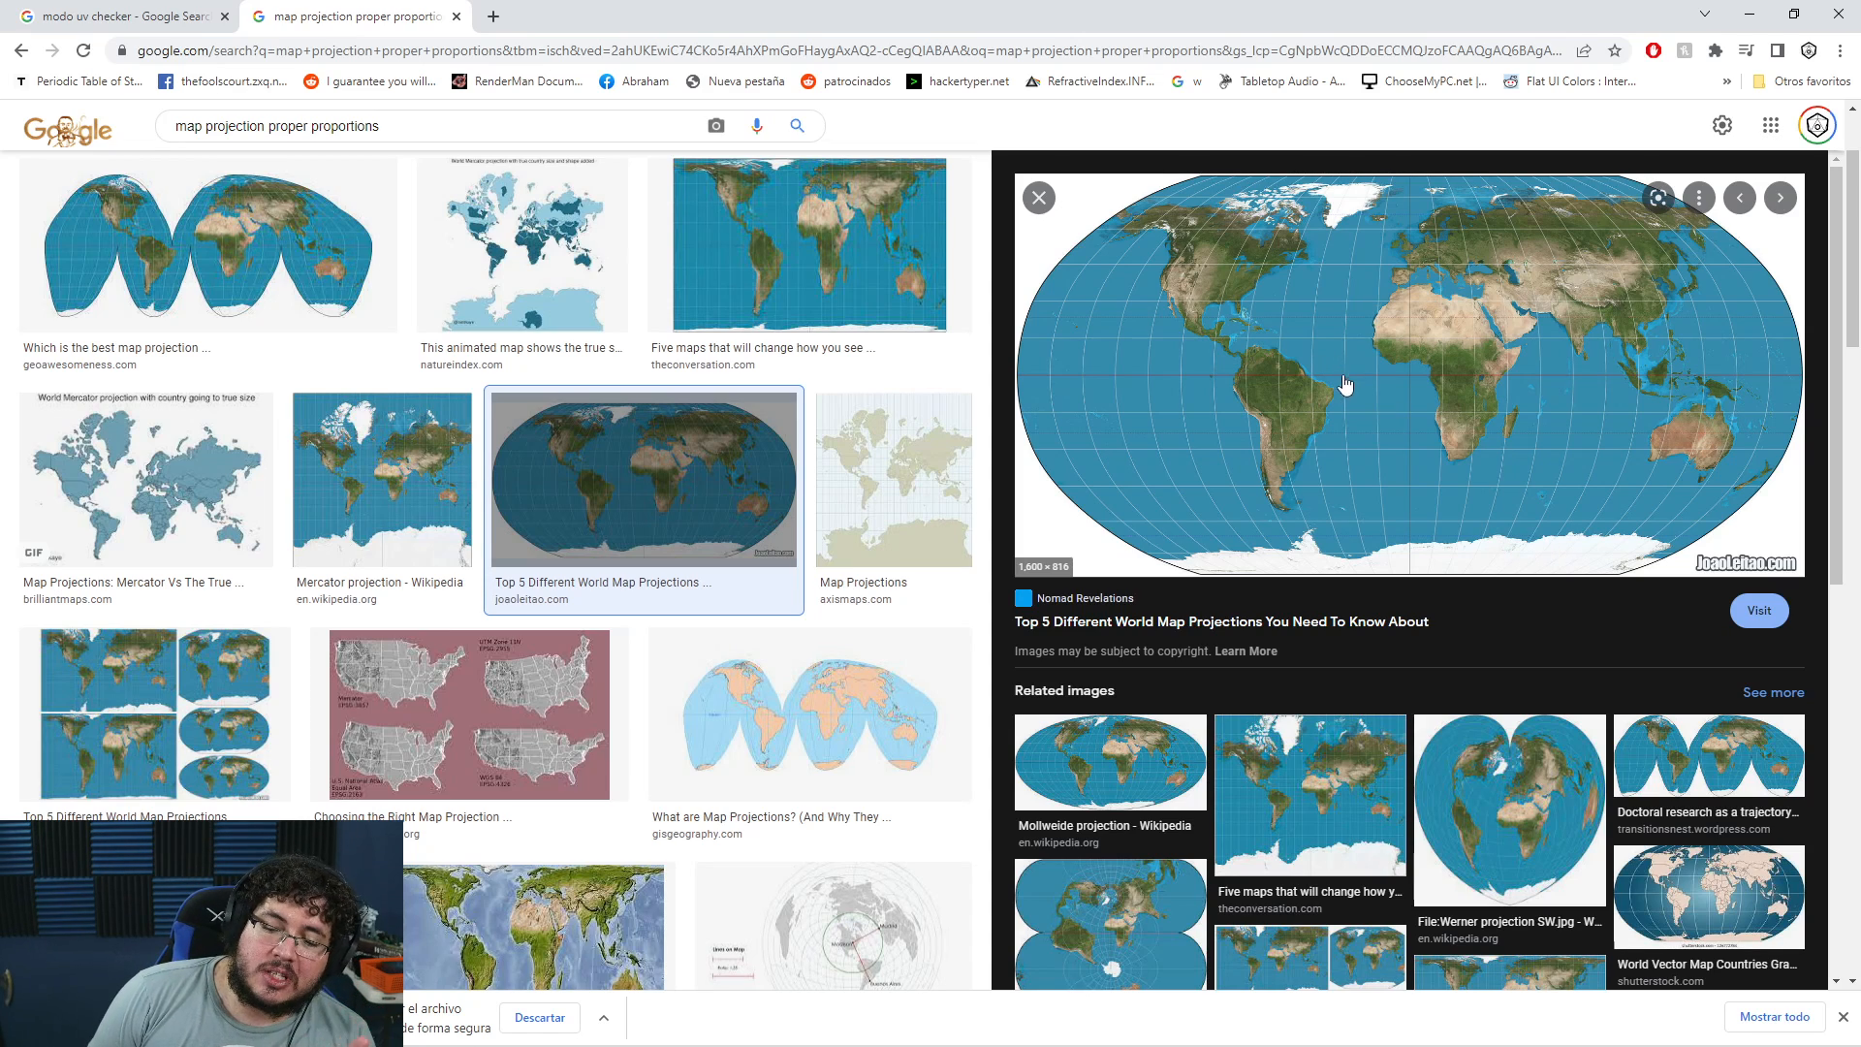
click(1500, 807)
scroll(1433, 635, down, 8)
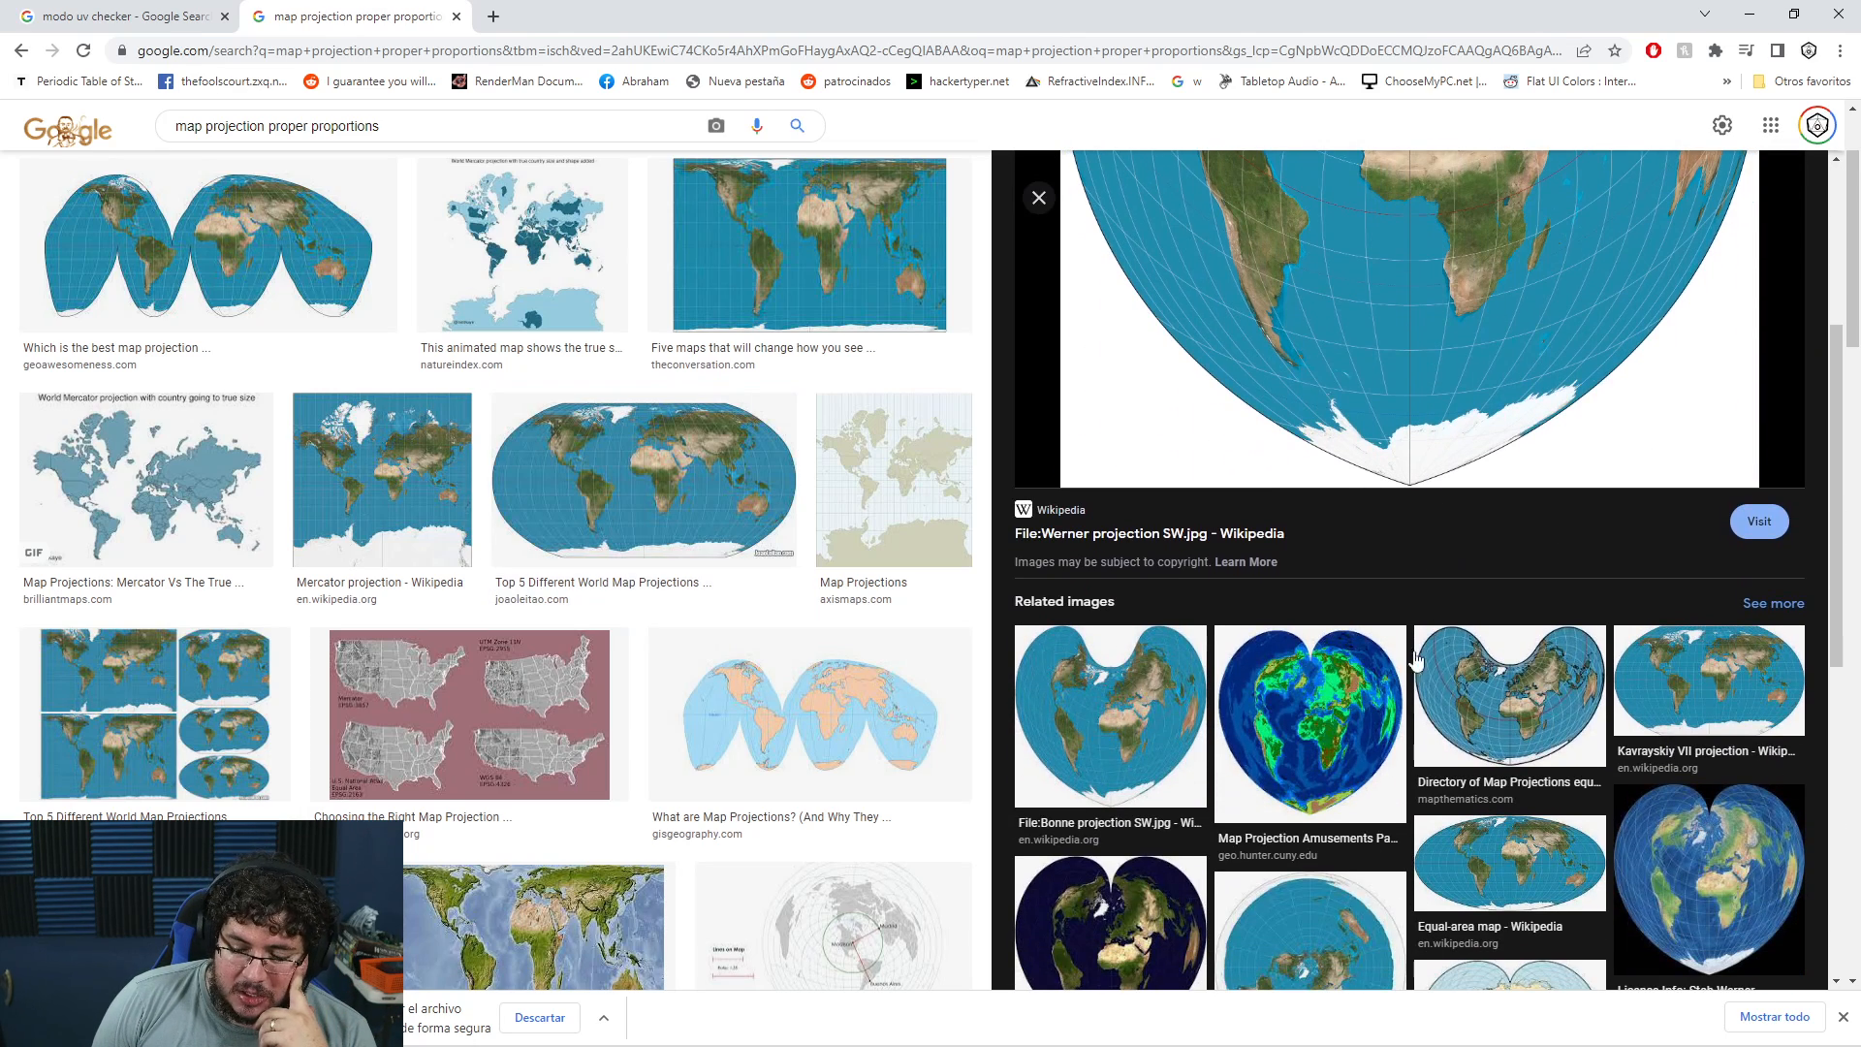
click(1033, 364)
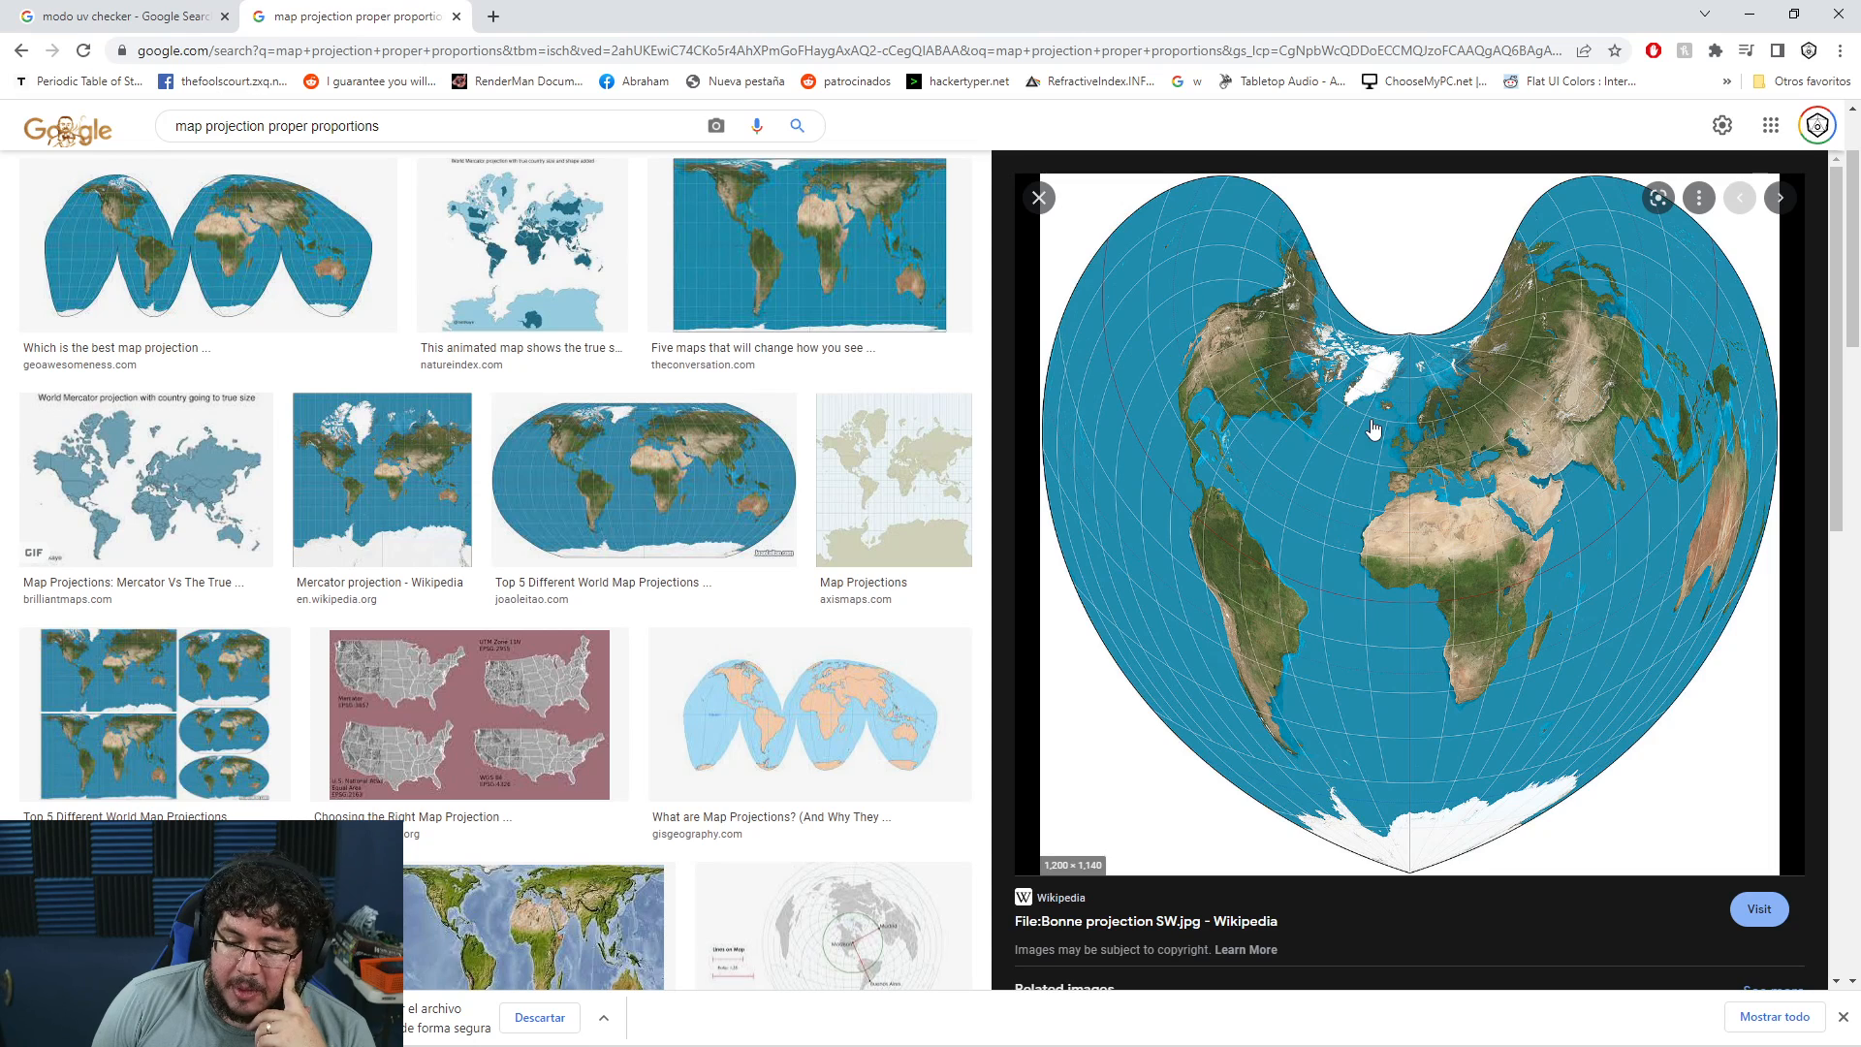
scroll(1374, 429, down, 4)
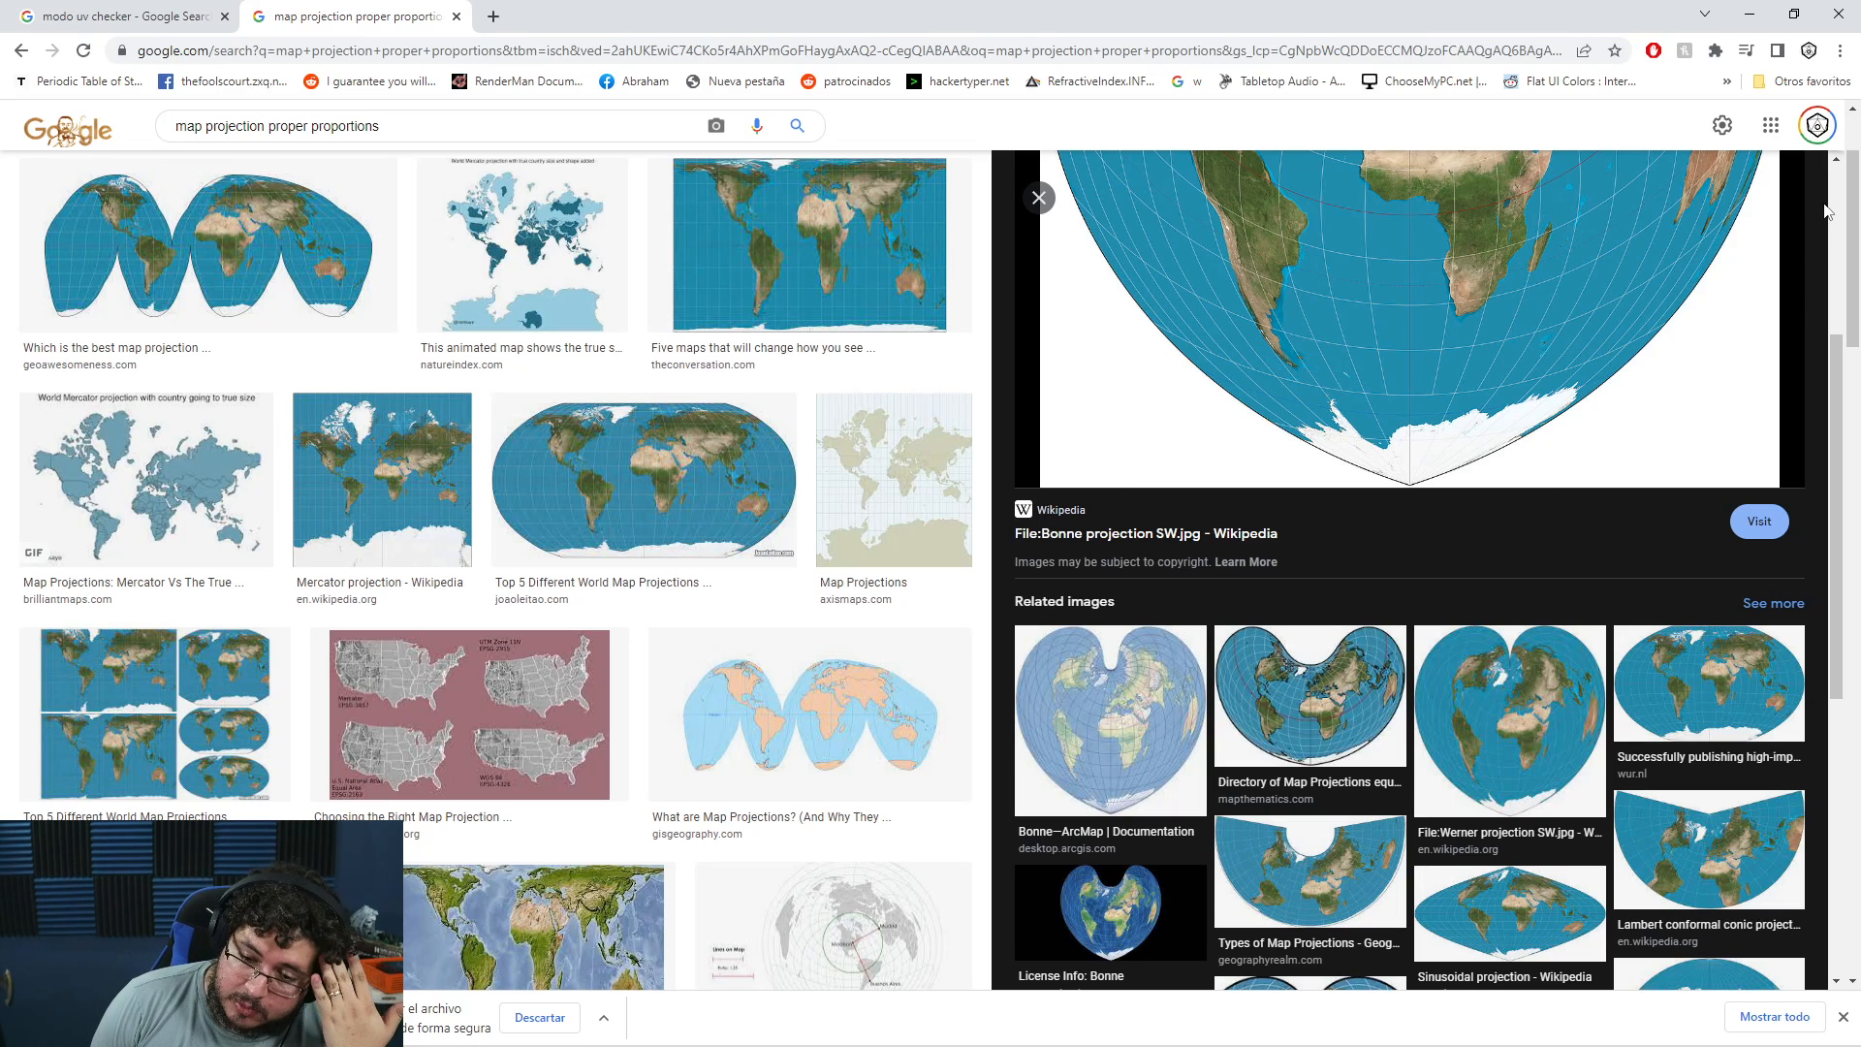
Return to Maya, review the textured sphere, and select the cube to display its UVs in the UV Editor
click(1750, 15)
alt+middle_drag(1129, 651, 1151, 689)
alt+right_drag(1150, 689, 985, 631)
alt+drag(985, 631, 957, 578)
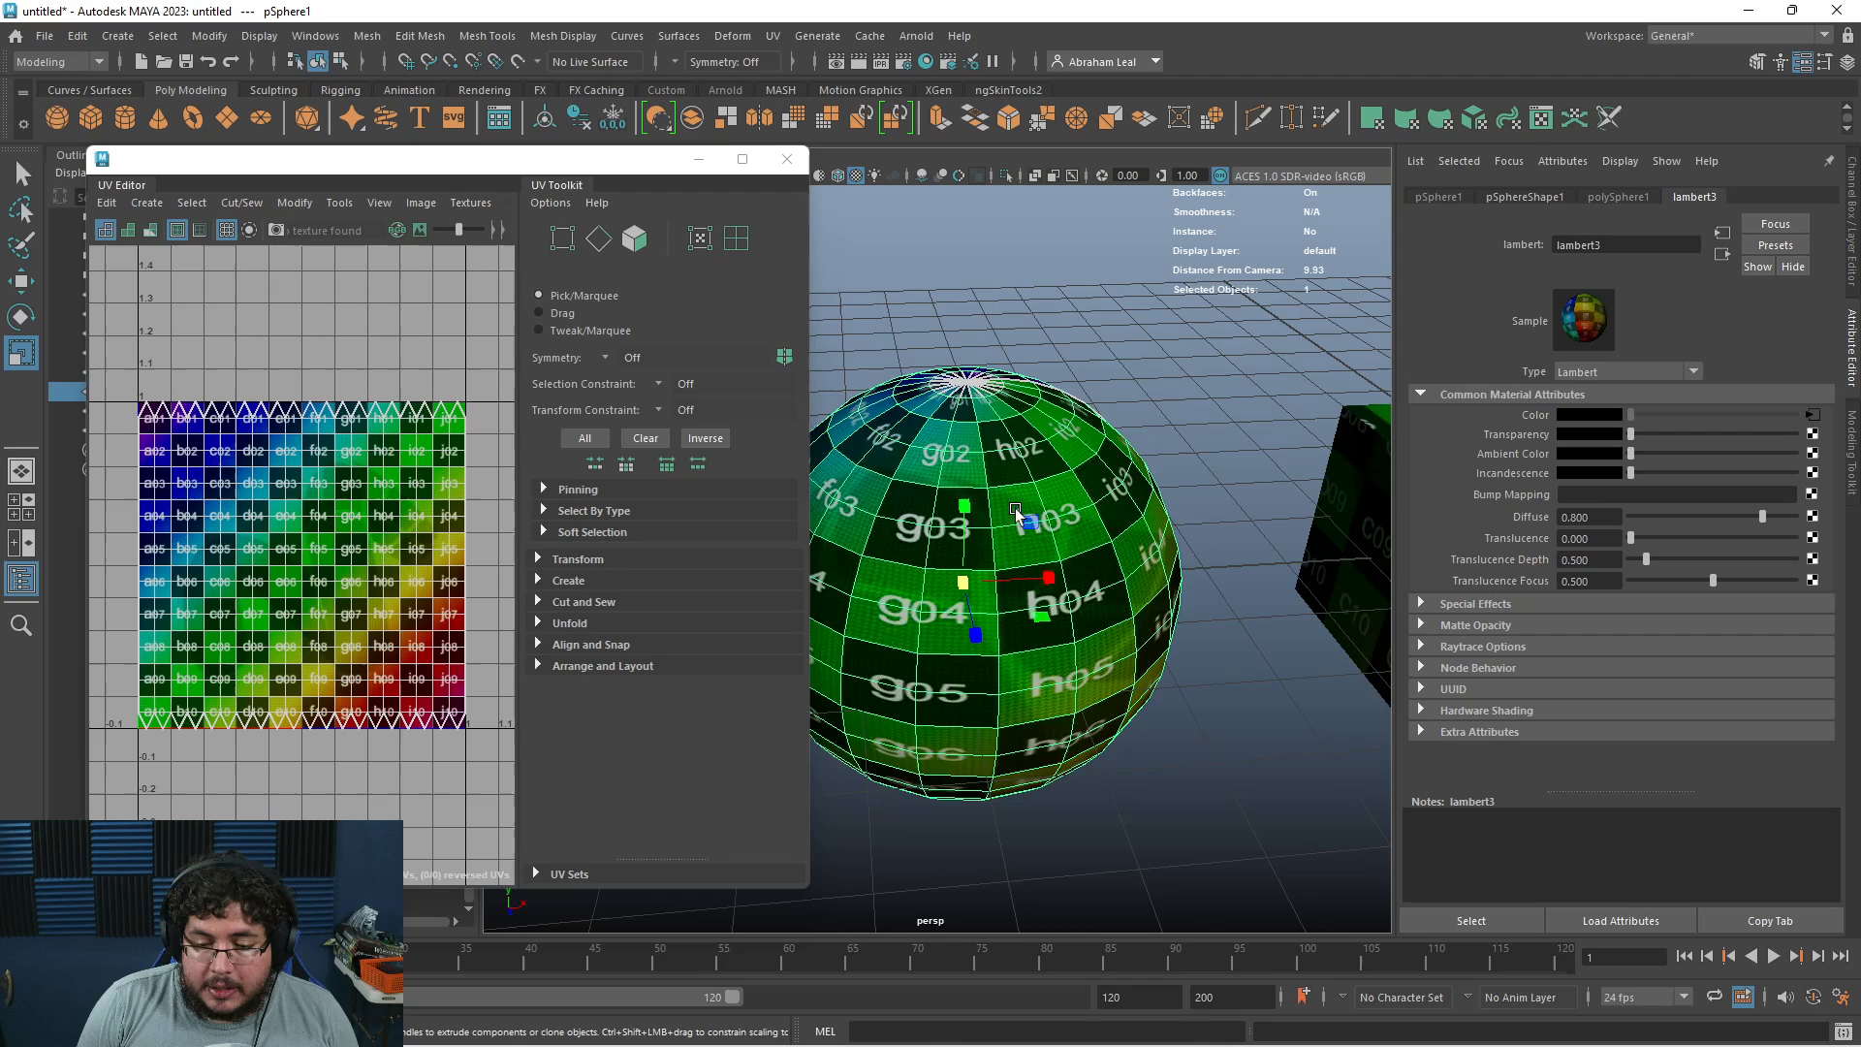
scroll(1006, 511, down, 4)
alt+middle_drag(1154, 555, 1024, 518)
click(1078, 530)
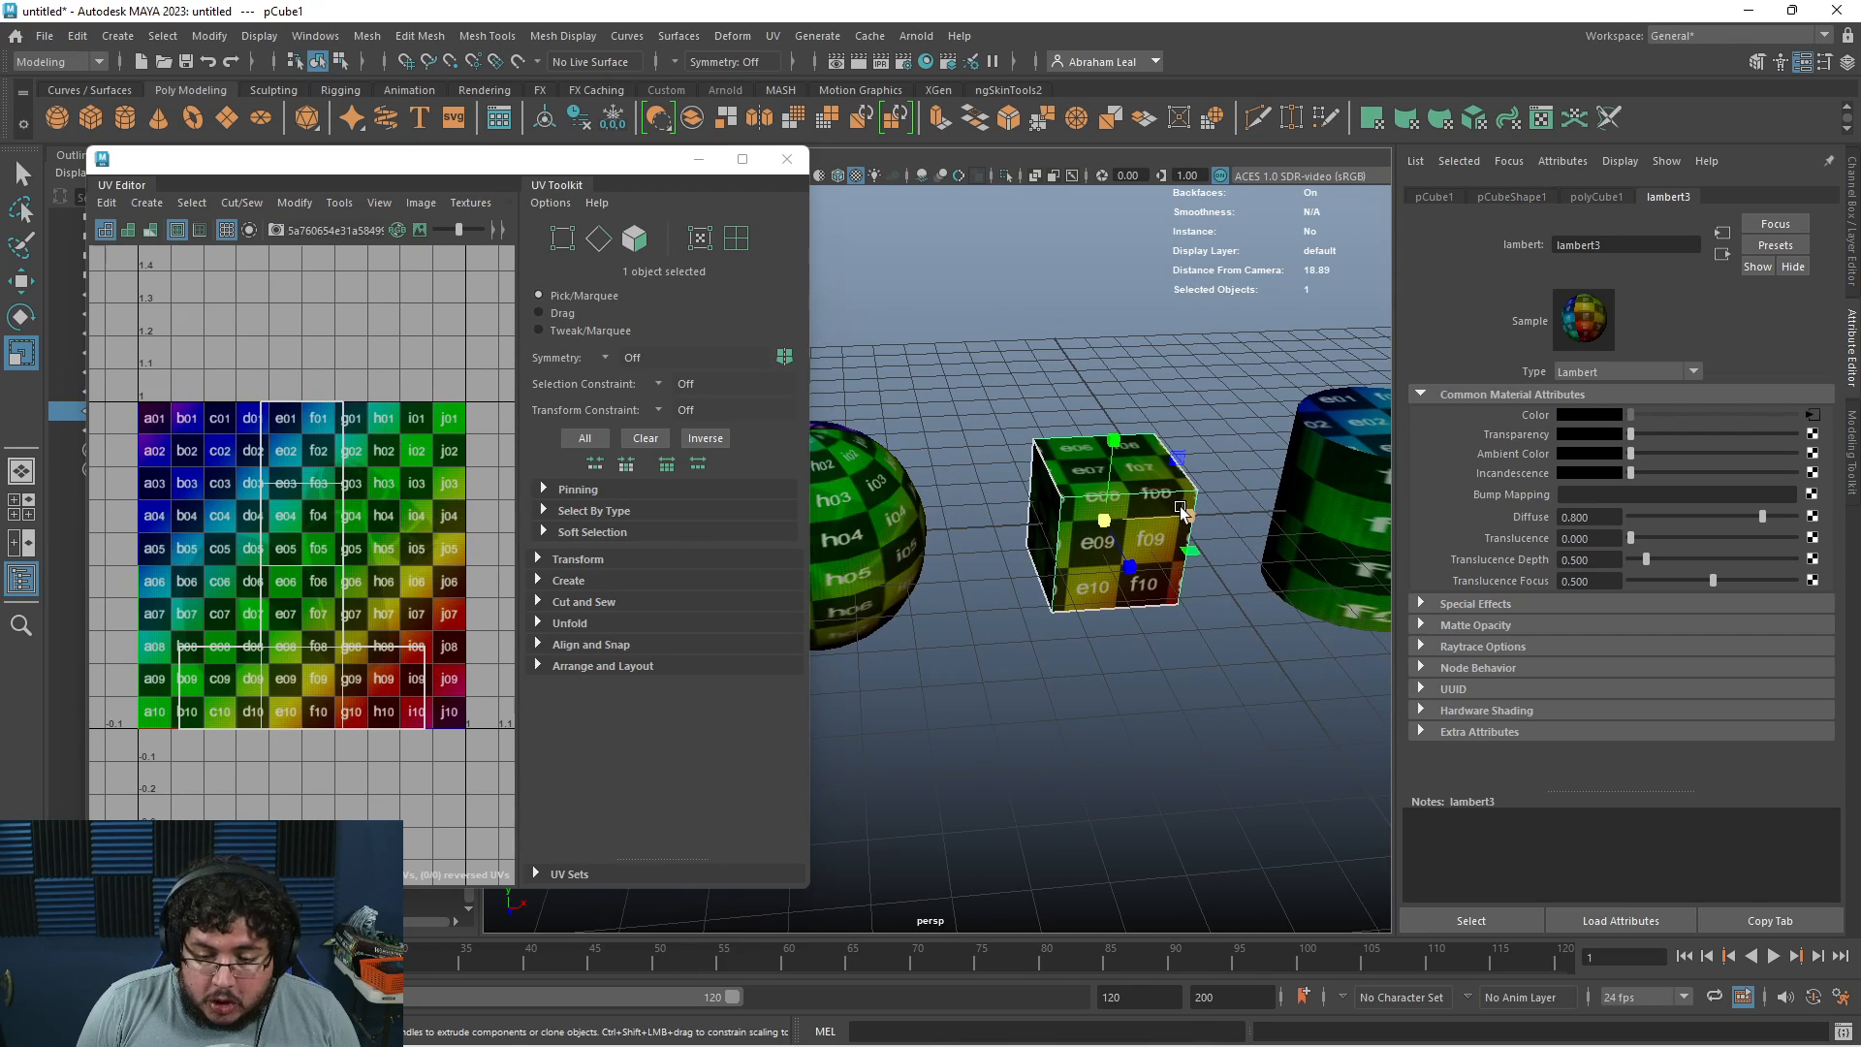
Examine the texture squares on the cube's side and top faces, comparing them with its unfolded UV layout
scroll(1026, 544, up, 4)
alt+drag(1055, 536, 1035, 519)
scroll(1041, 523, up, 5)
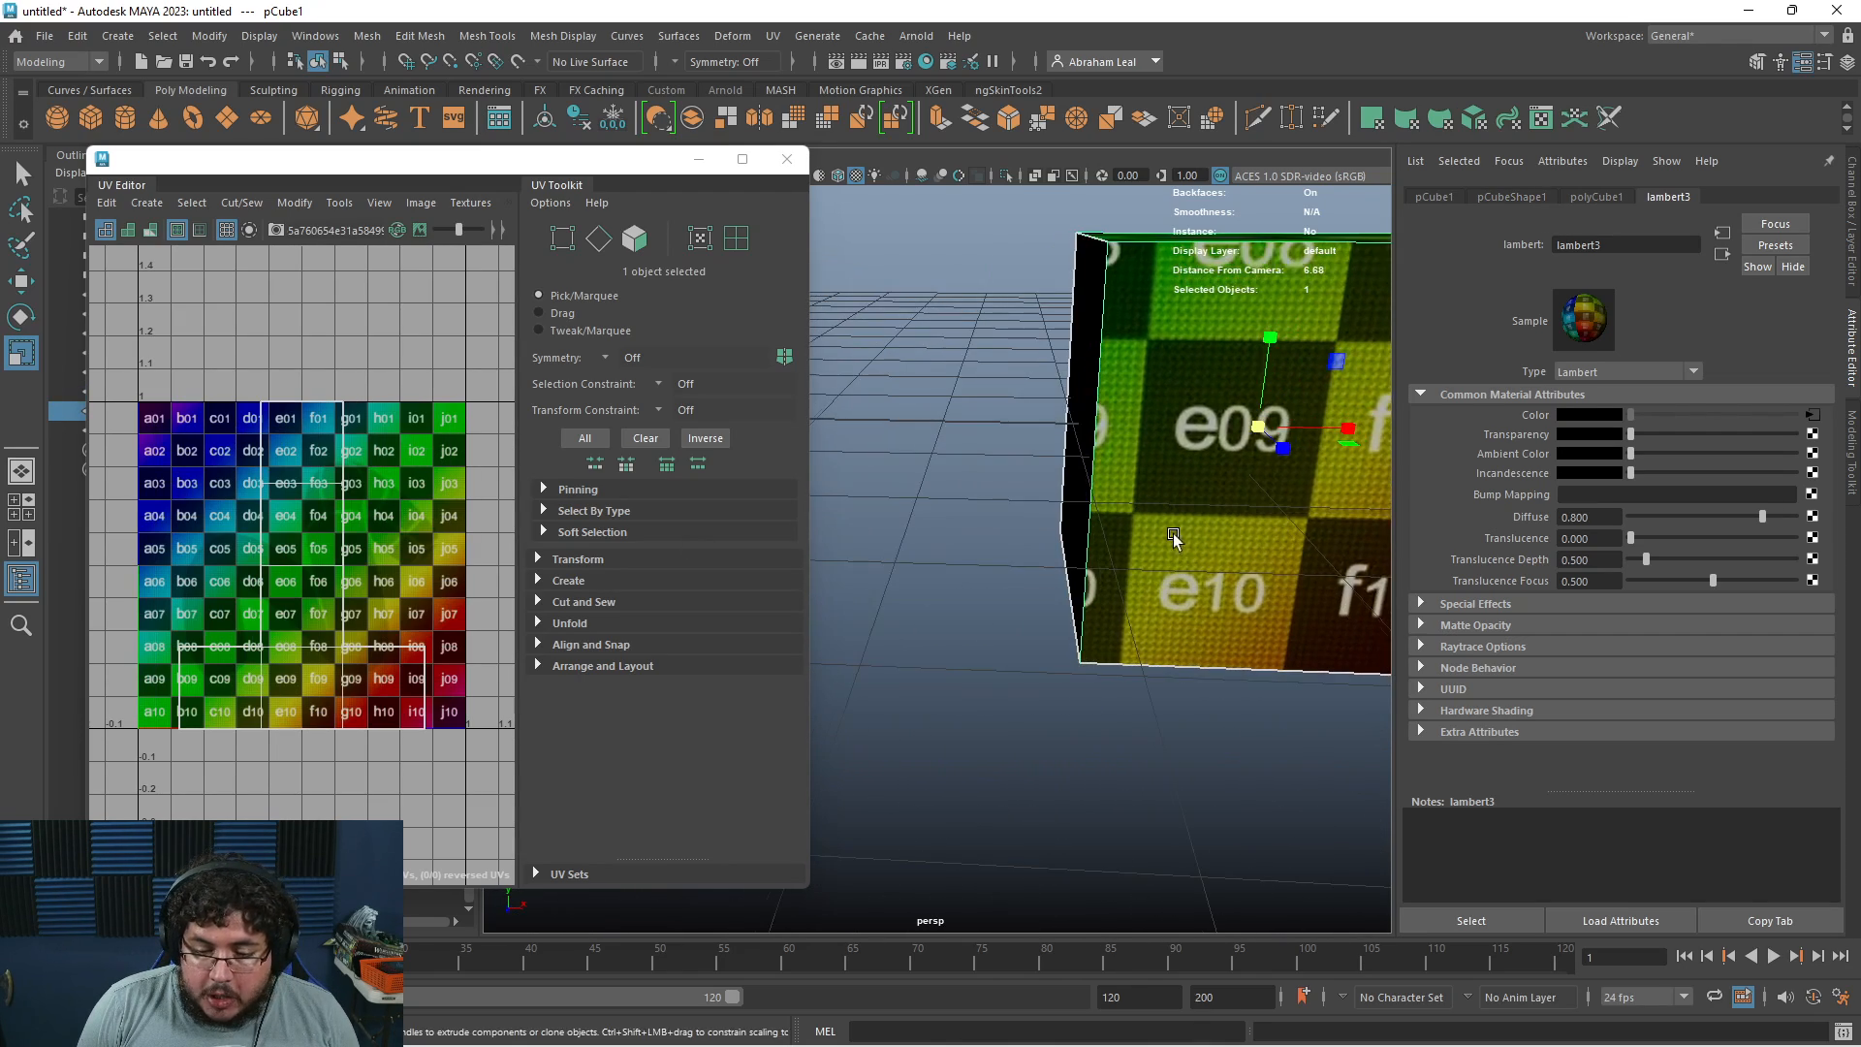
mouse_move(1138, 579)
alt+mouse_down()
mouse_move(1155, 587)
mouse_move(1114, 562)
alt+mouse_up()
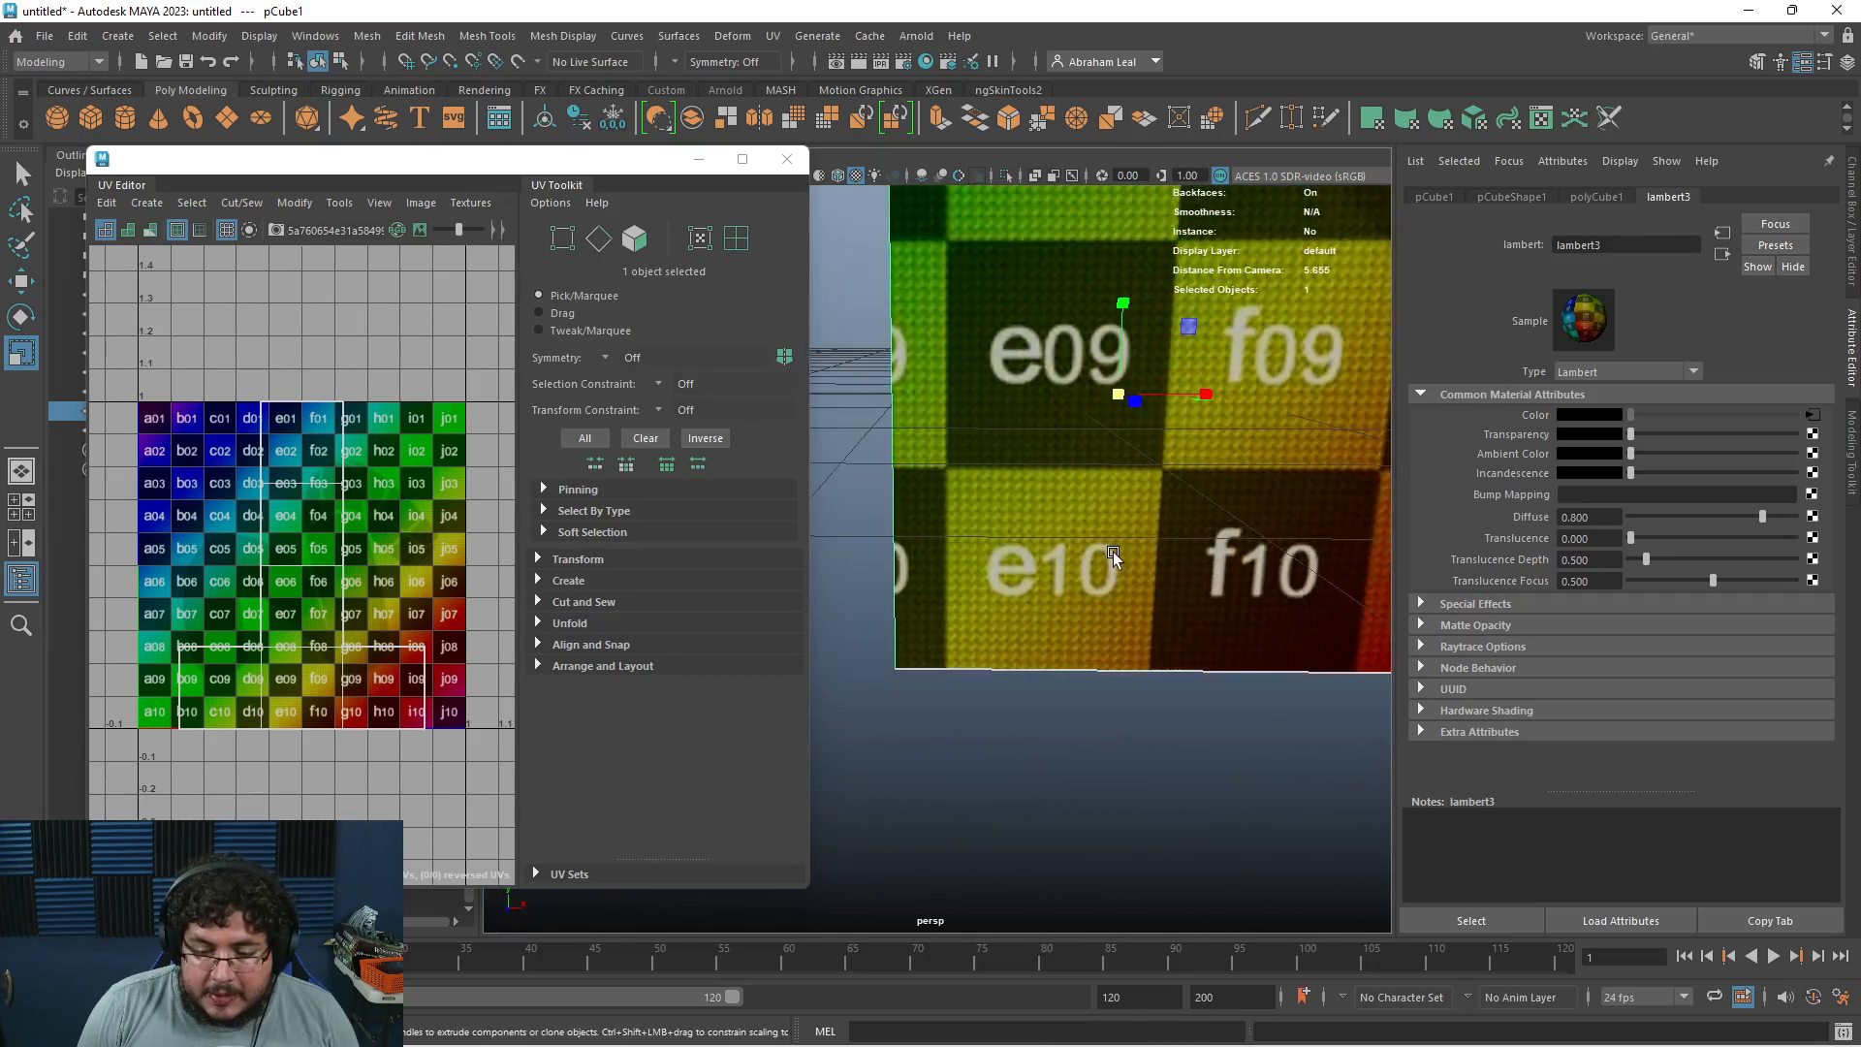
alt+right_drag(1114, 561, 1010, 502)
alt+drag(1010, 502, 1152, 589)
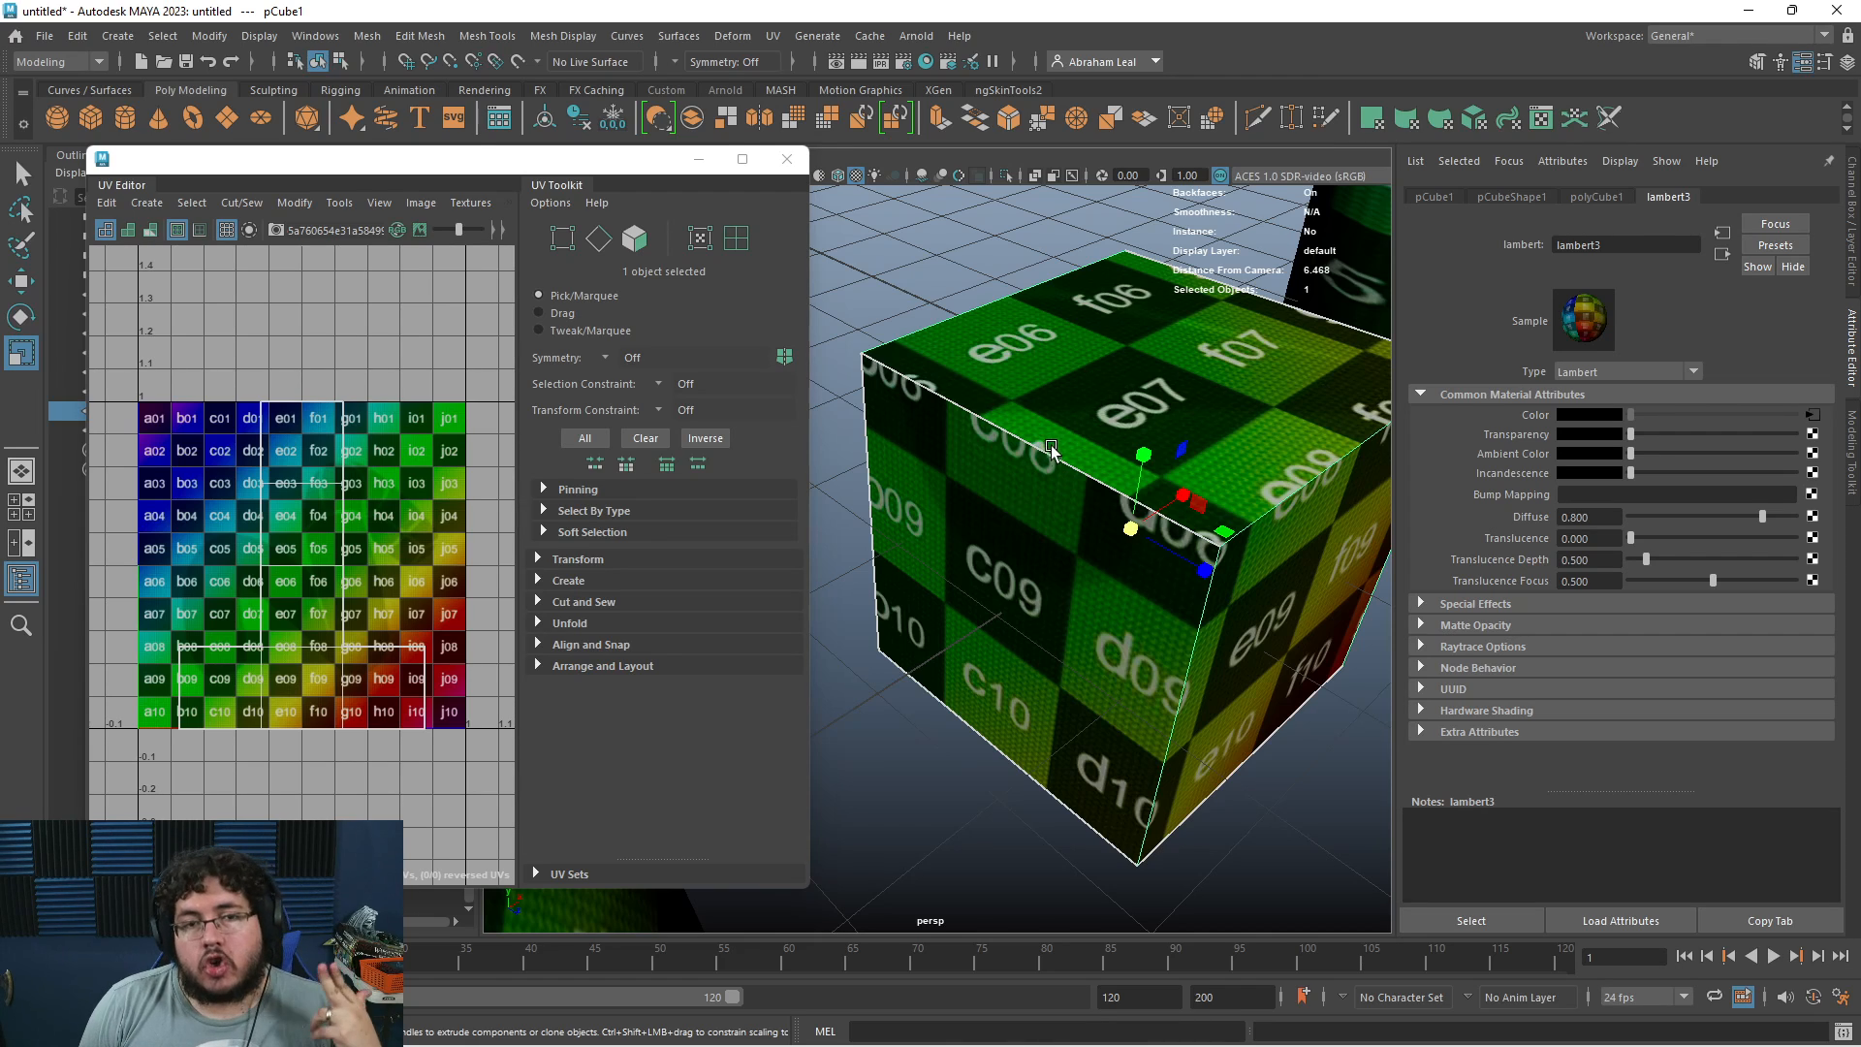
alt+drag(1070, 524, 1015, 493)
alt+right_drag(1015, 492, 991, 579)
alt+drag(991, 579, 1019, 561)
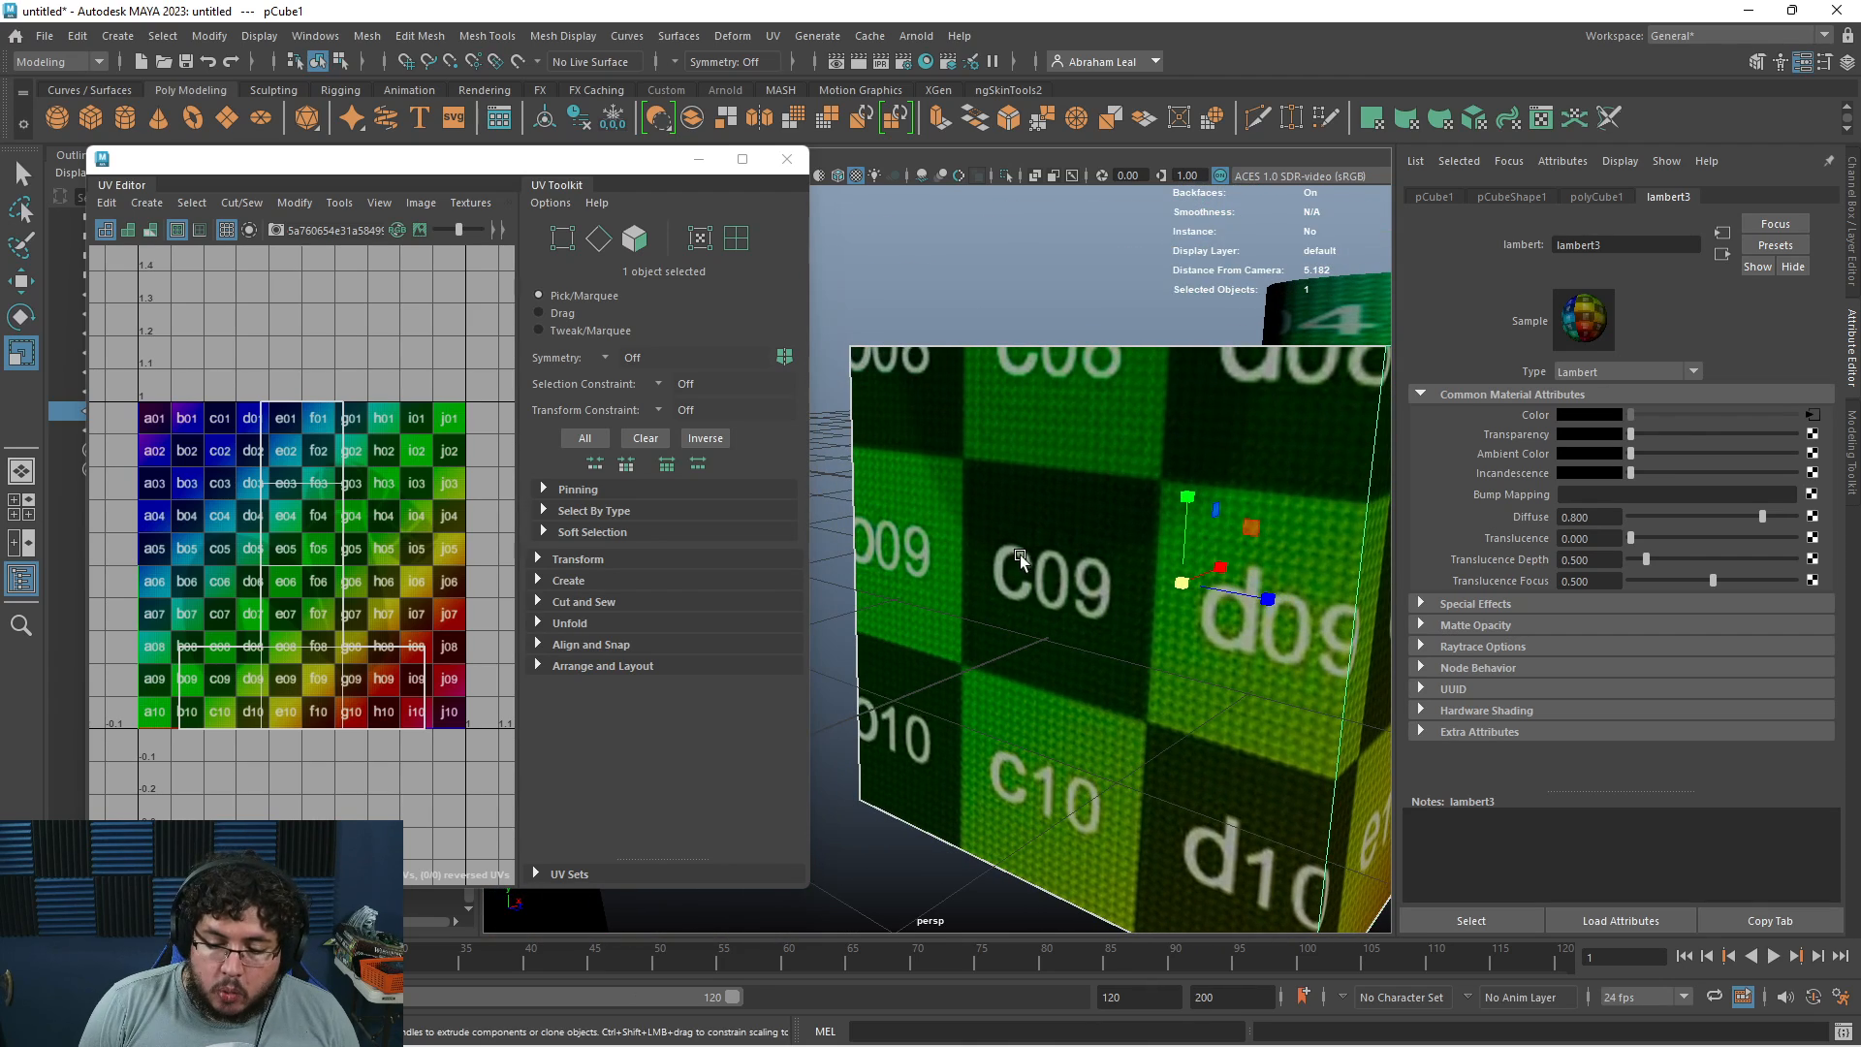
alt+drag(1069, 463, 951, 676)
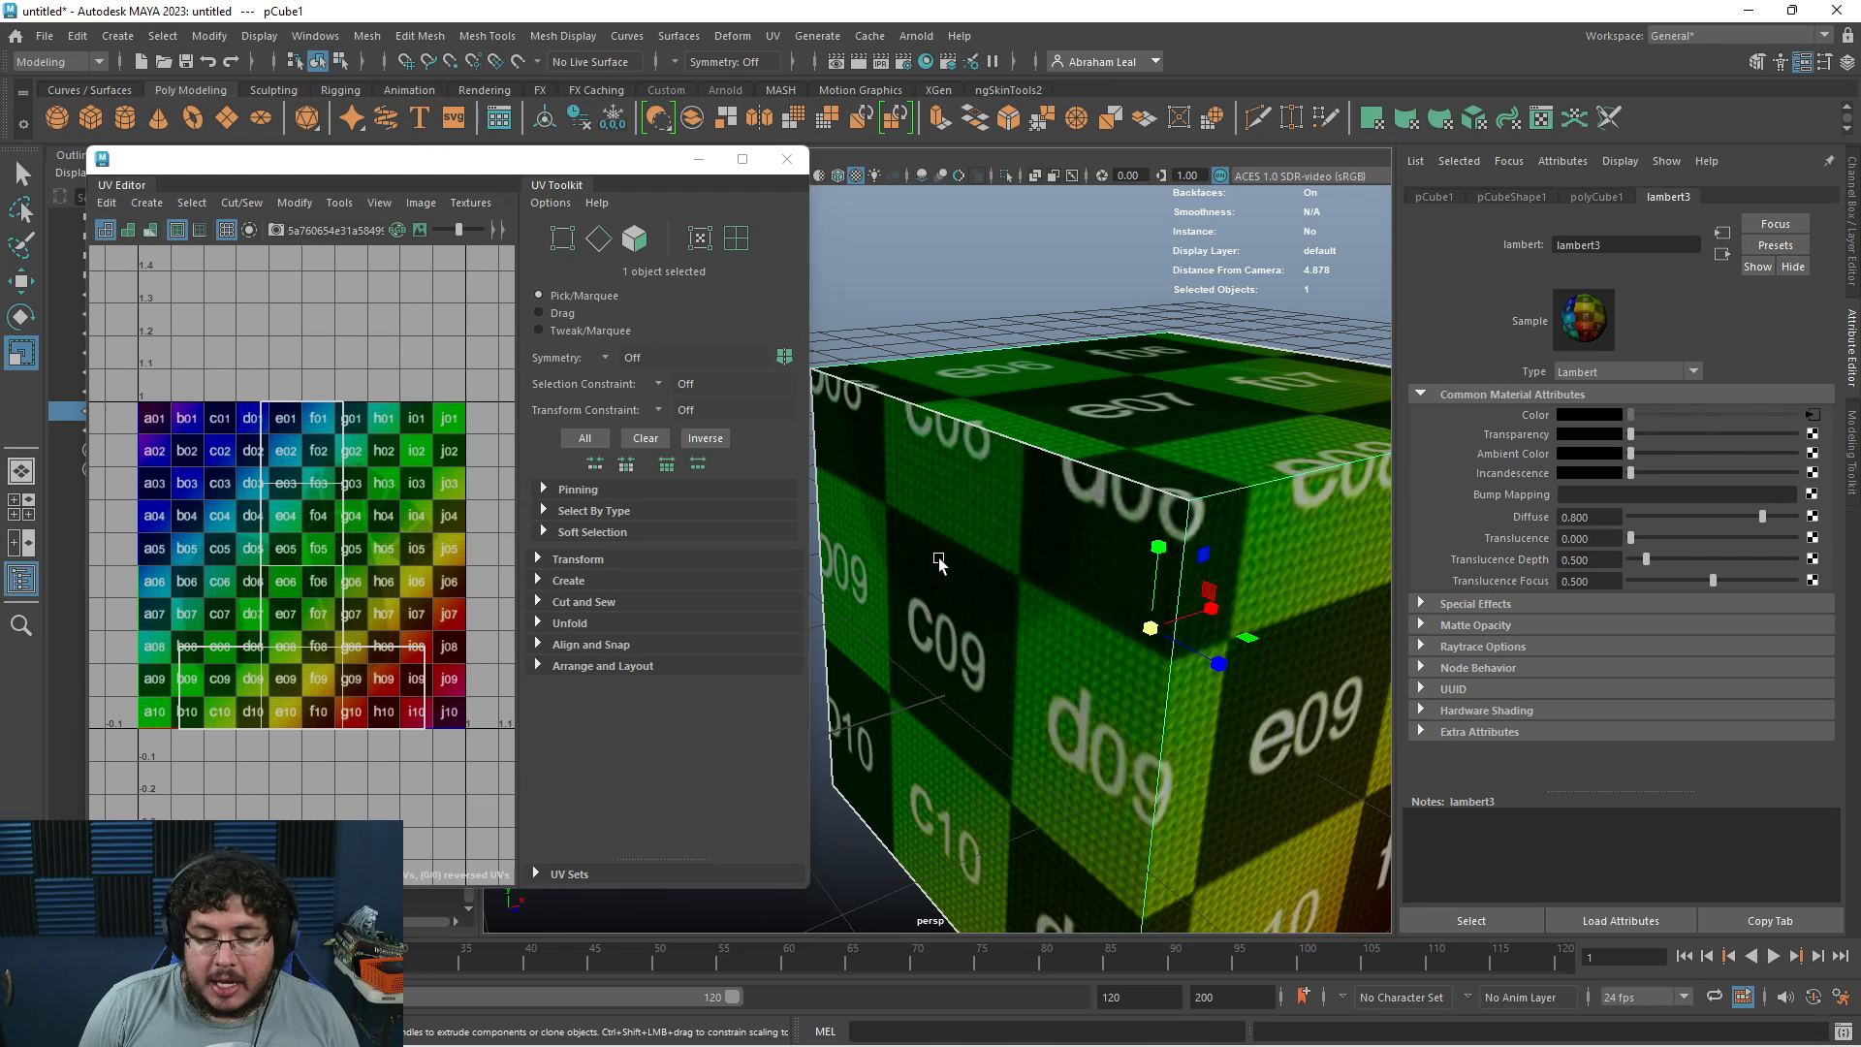
alt+drag(943, 396, 1090, 666)
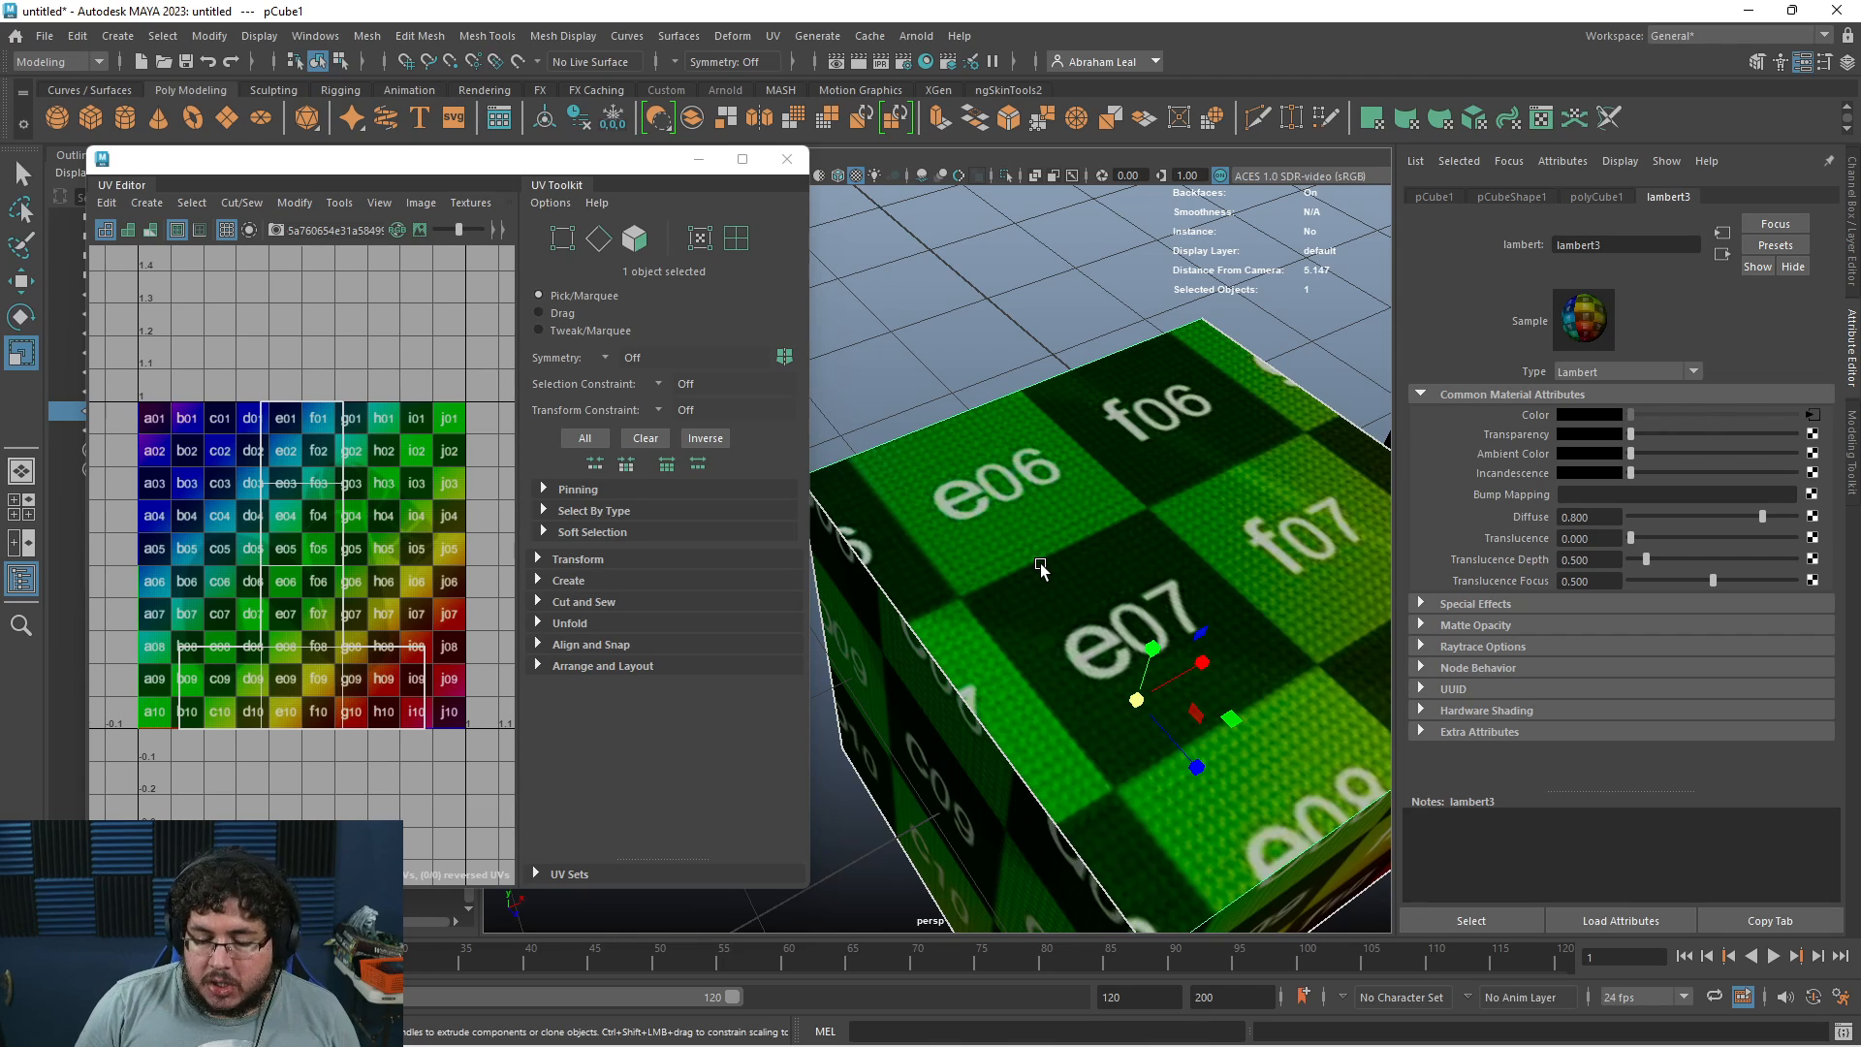
mouse_move(1068, 612)
alt+mouse_down()
mouse_move(1063, 544)
mouse_move(1048, 593)
alt+mouse_up()
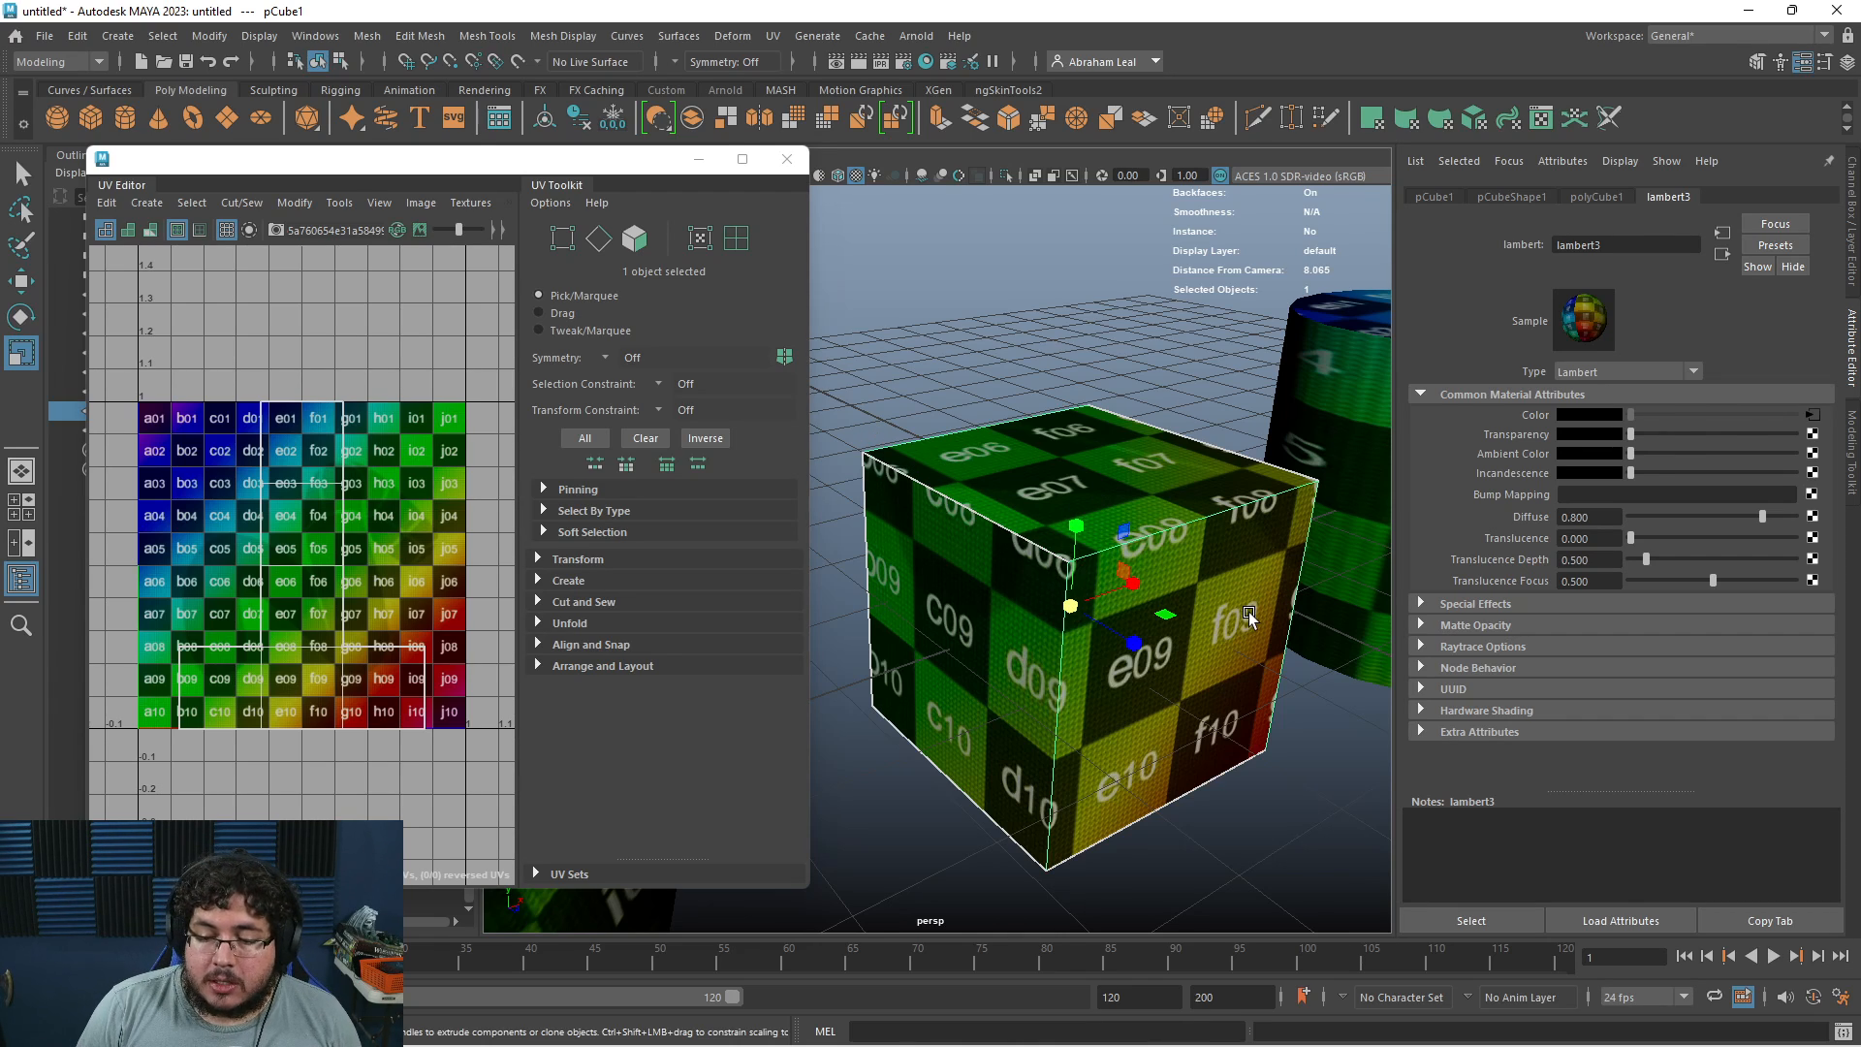
Select the textured cylinder and examine the stretching on its side against its UV layout
alt+drag(1248, 613, 1147, 607)
alt+right_drag(1146, 606, 1066, 554)
alt+middle_drag(1186, 560, 992, 493)
click(1123, 436)
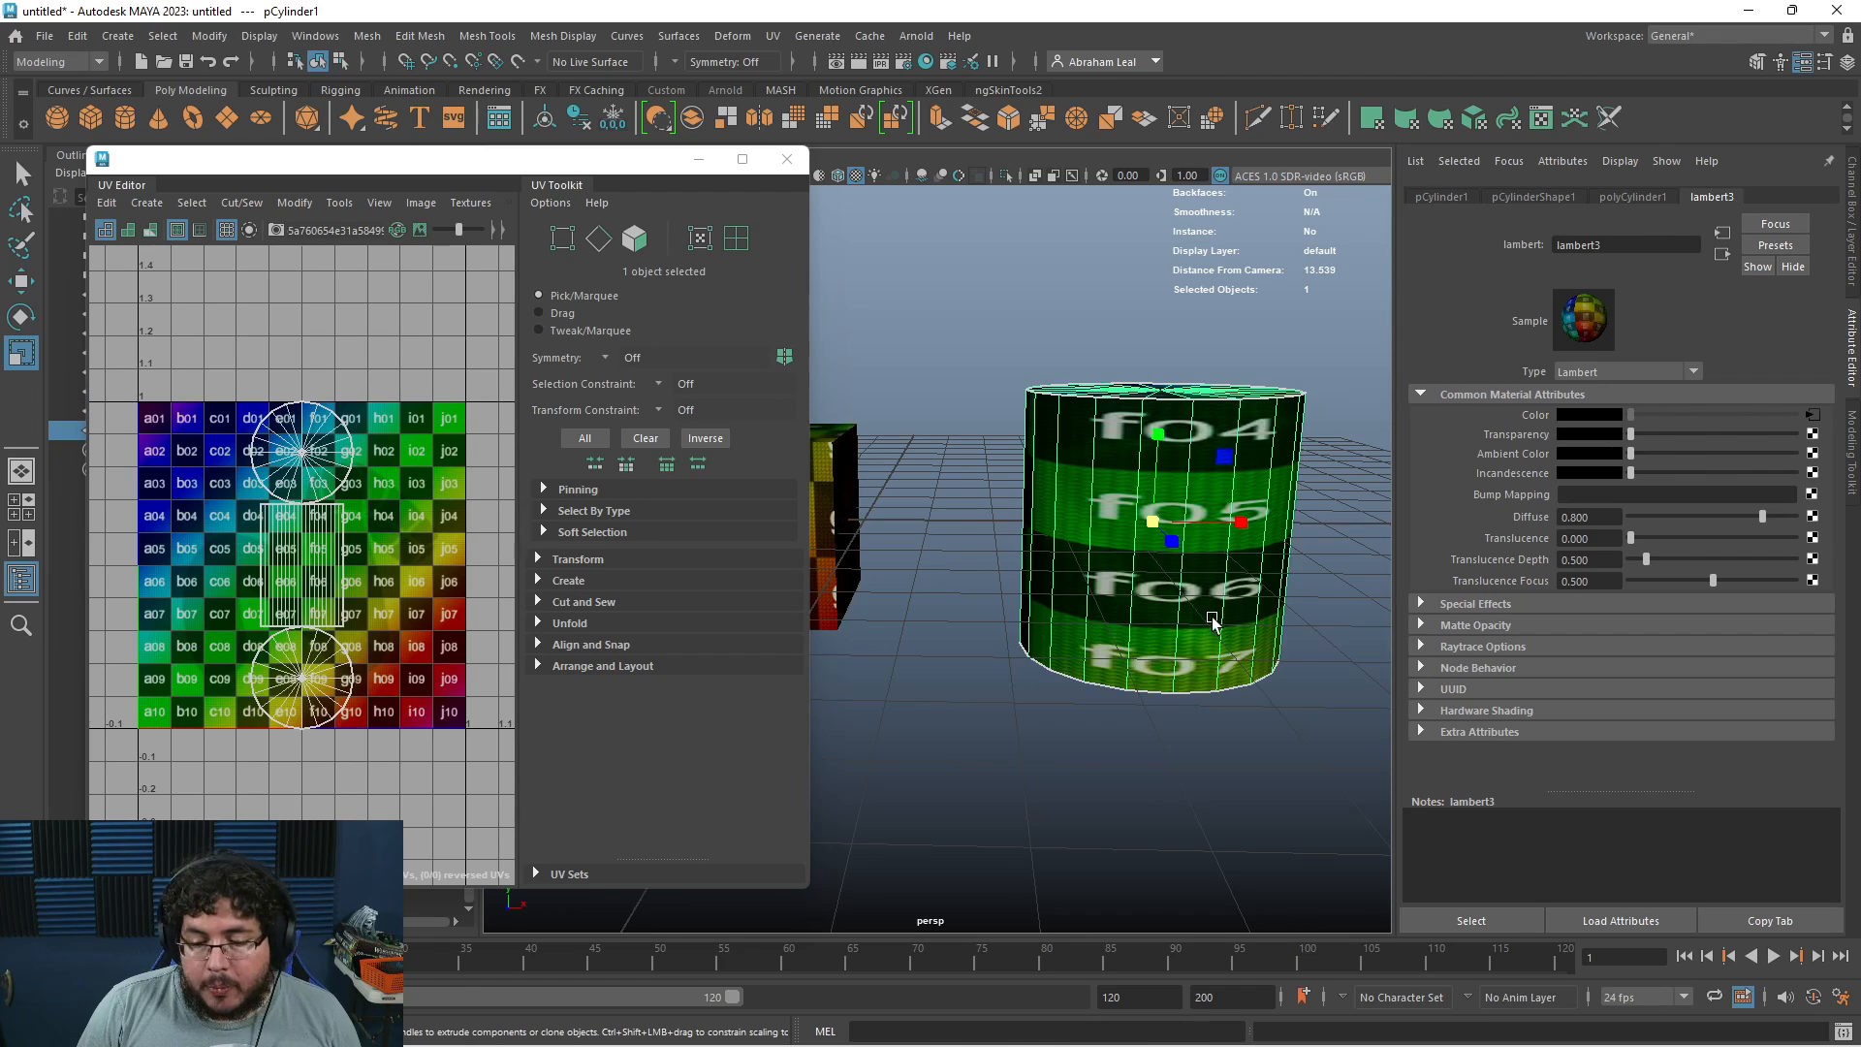
alt+right_drag(1123, 543, 1160, 609)
alt+drag(1160, 608, 1157, 639)
alt+right_drag(1157, 639, 1185, 648)
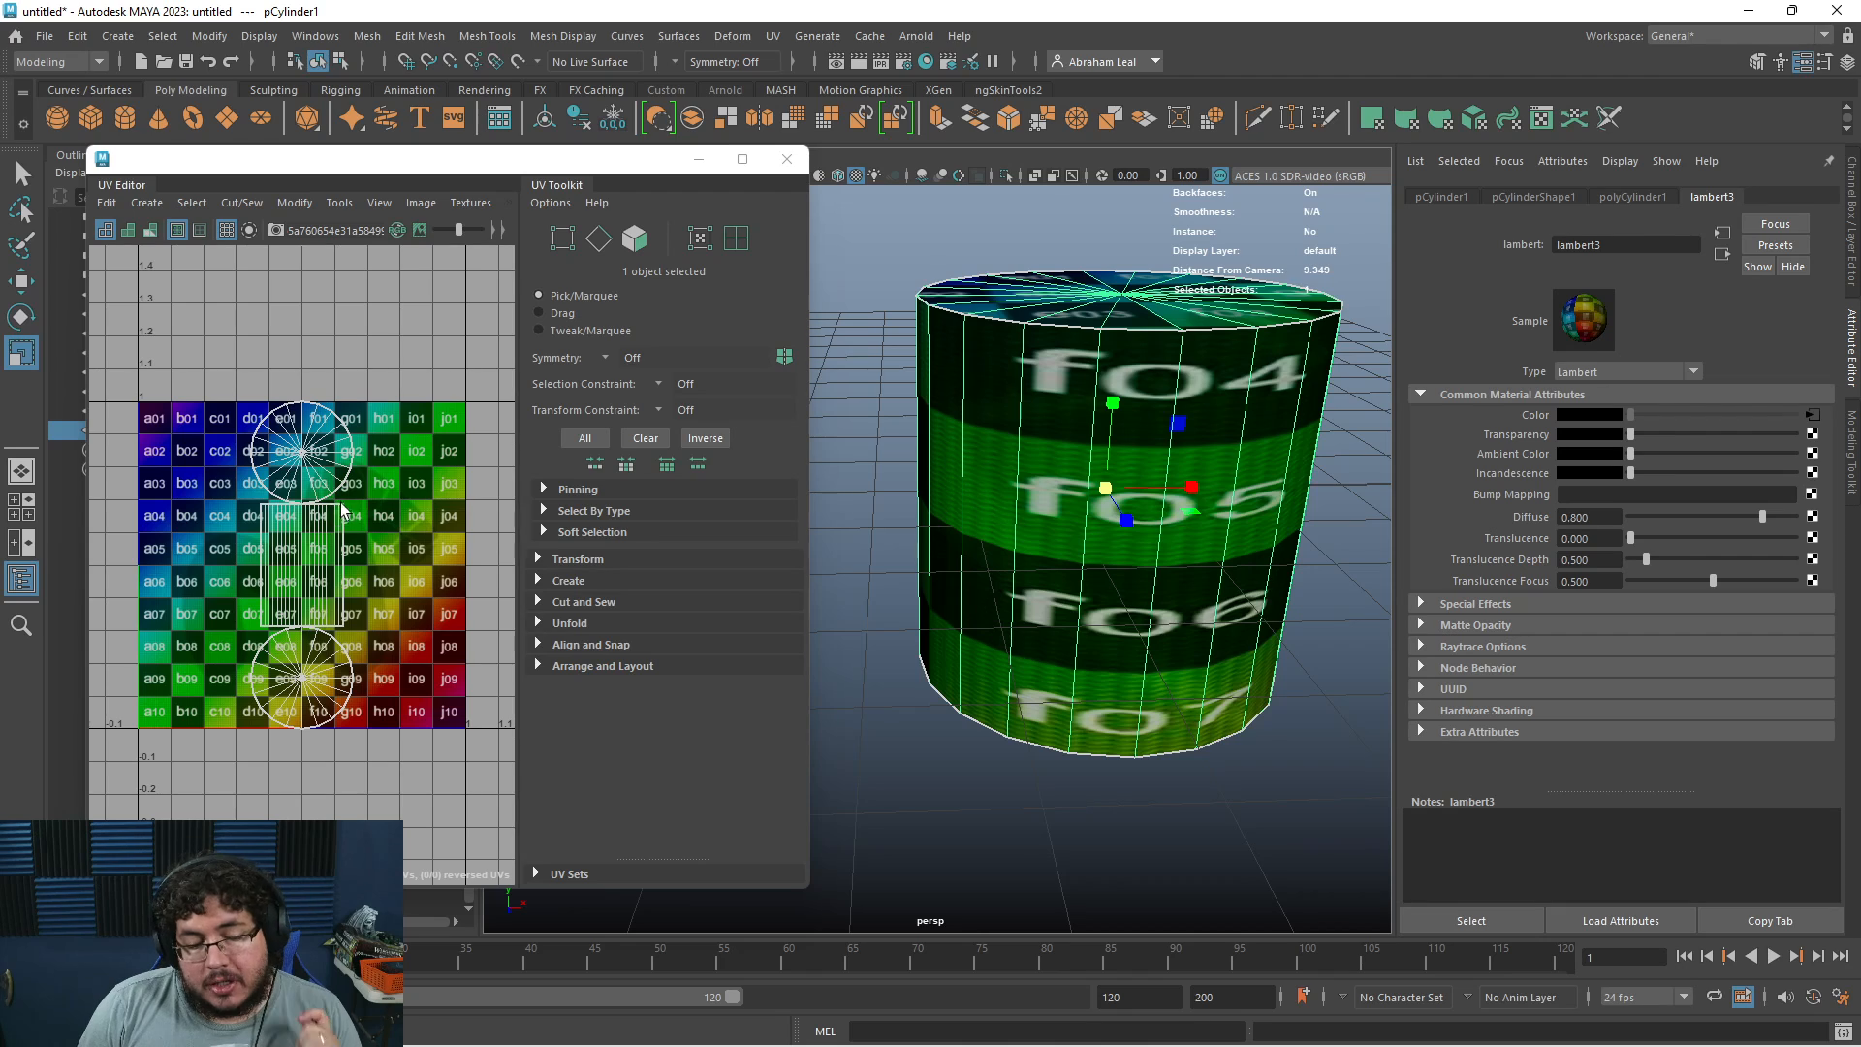
Compare the cylinder's cap and side texturing, and select the side's rectangular UV shell
alt+drag(1247, 575, 1246, 640)
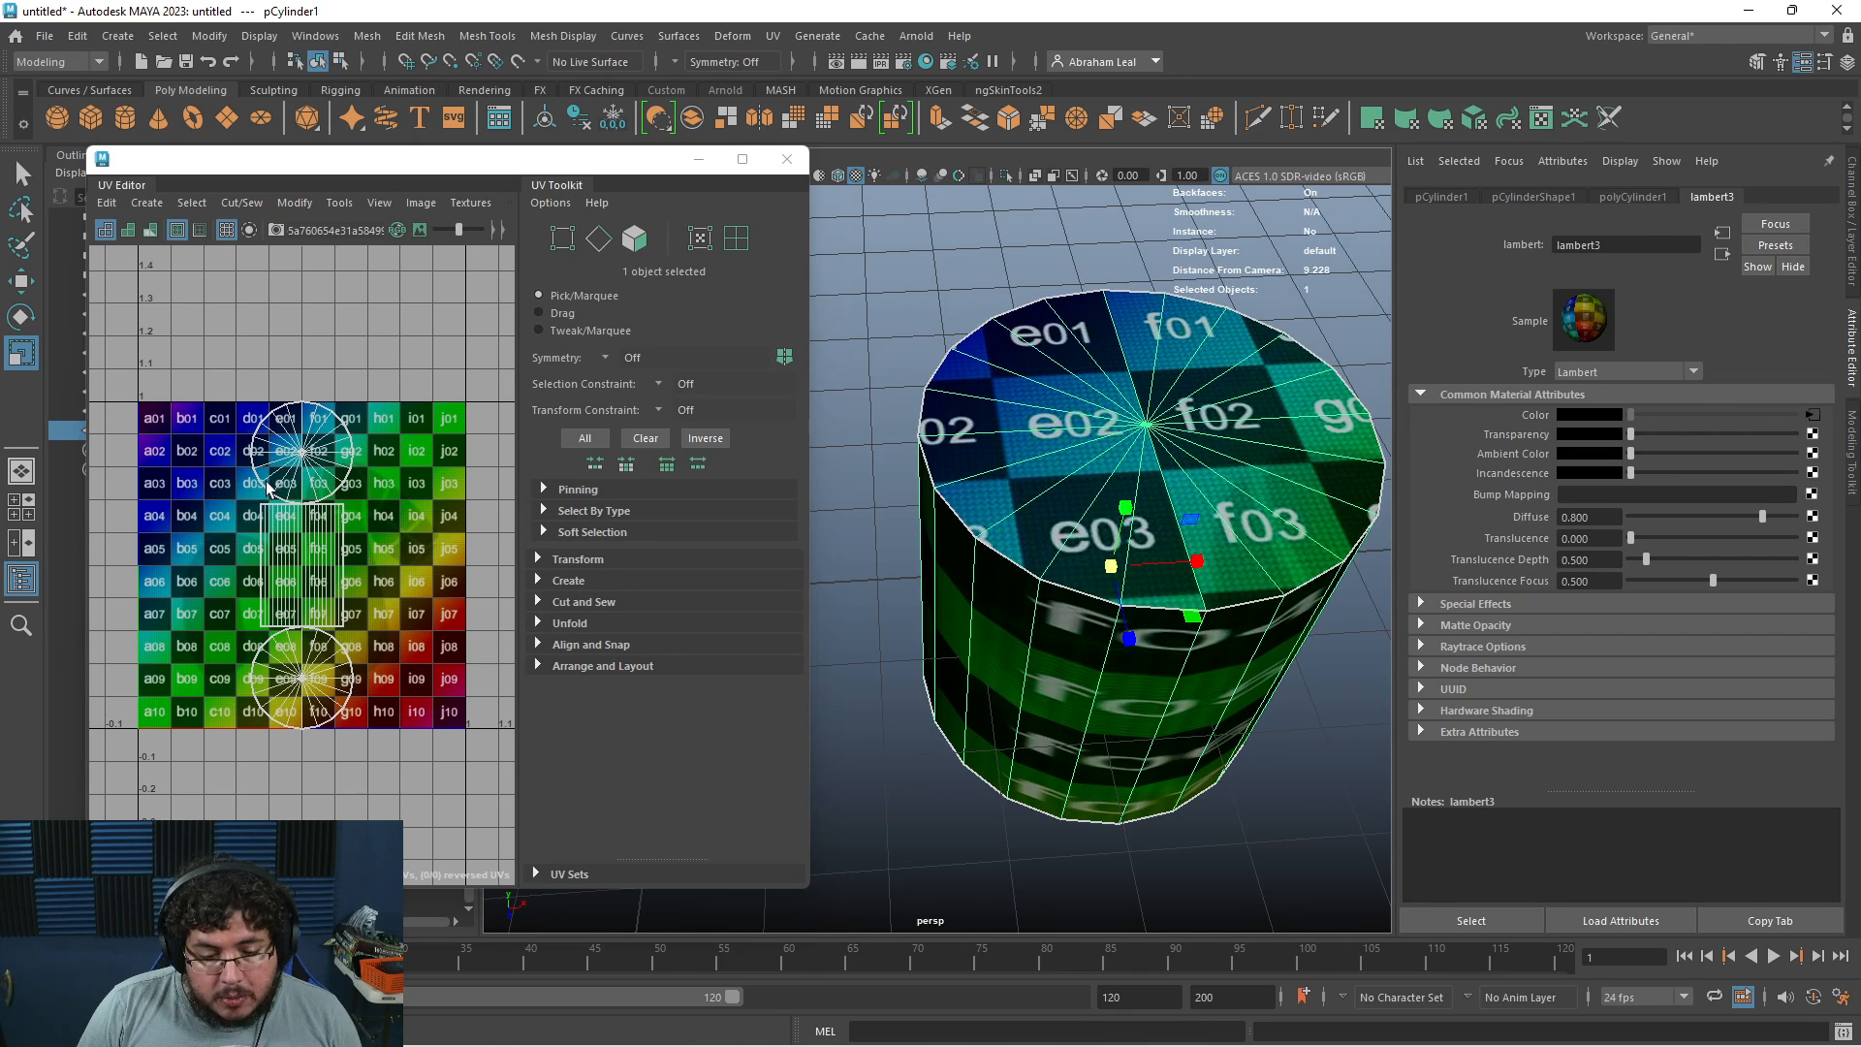
alt+drag(1052, 543, 742, 493)
alt+drag(932, 479, 1091, 479)
right_click(304, 534)
right_drag(305, 540, 248, 513)
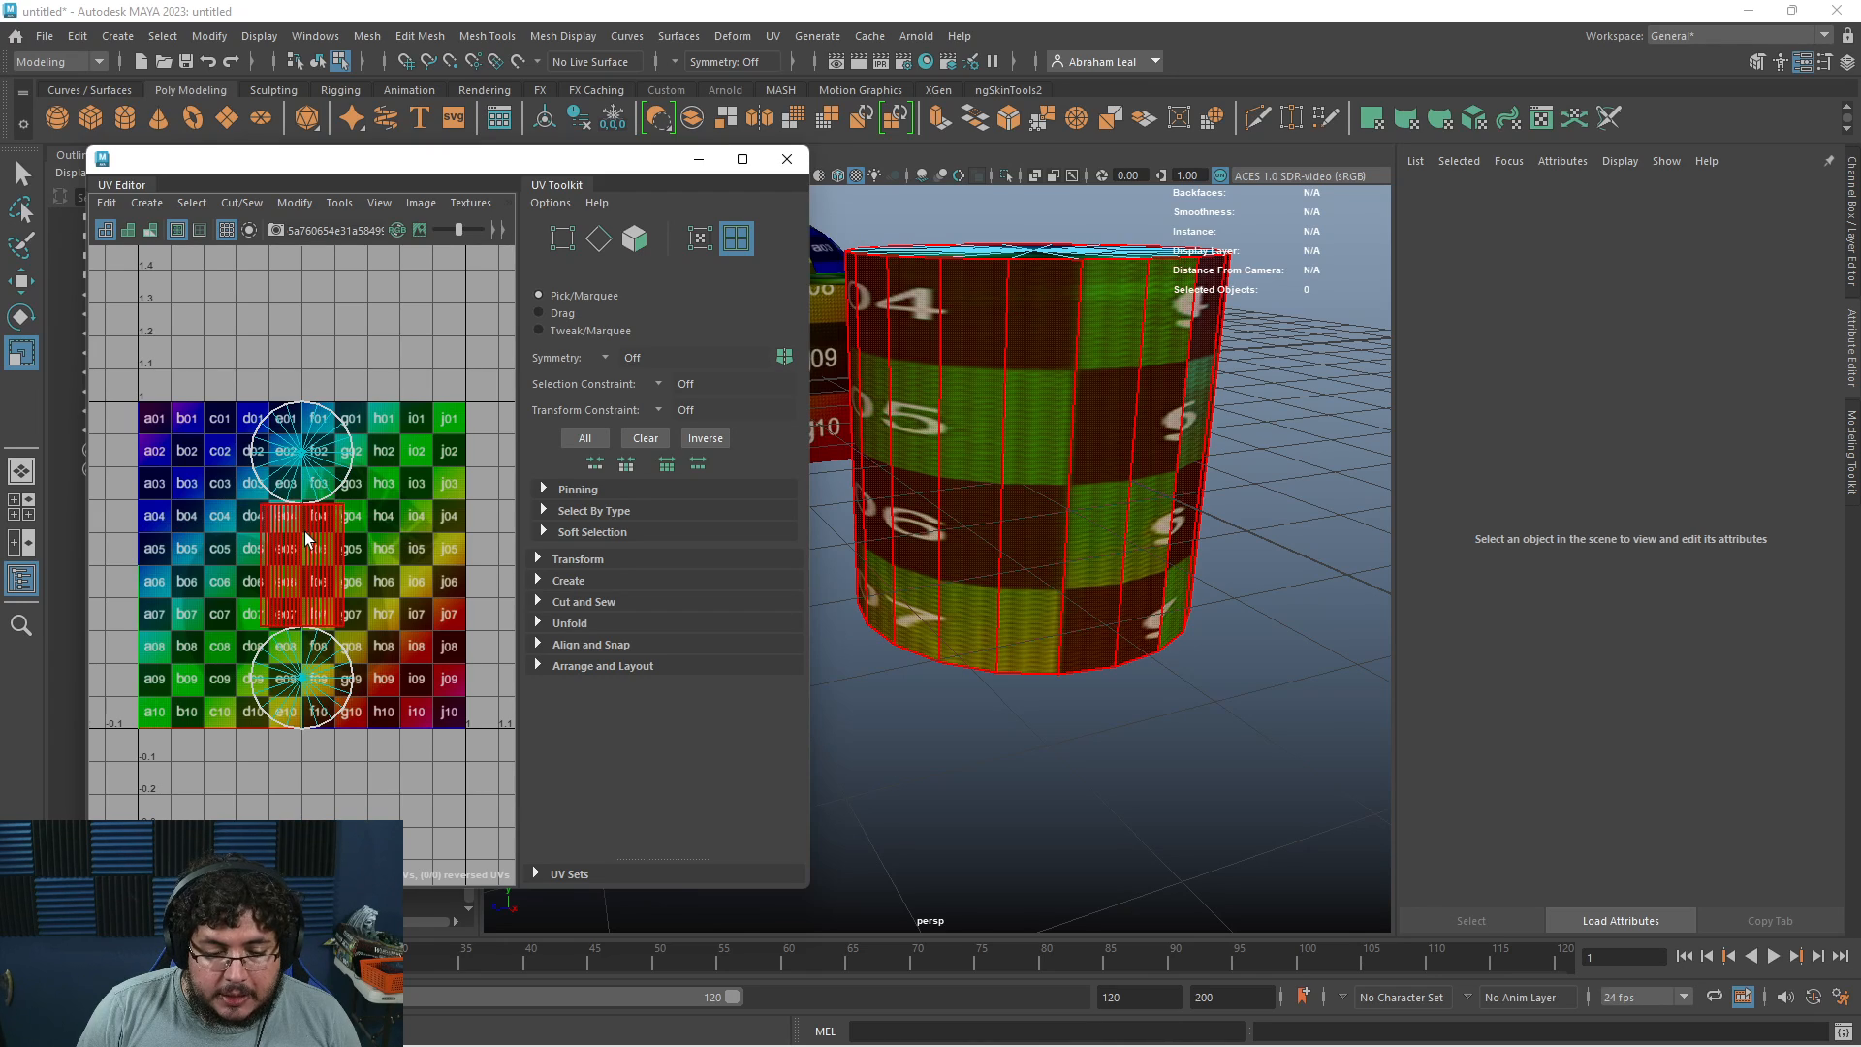
click(304, 532)
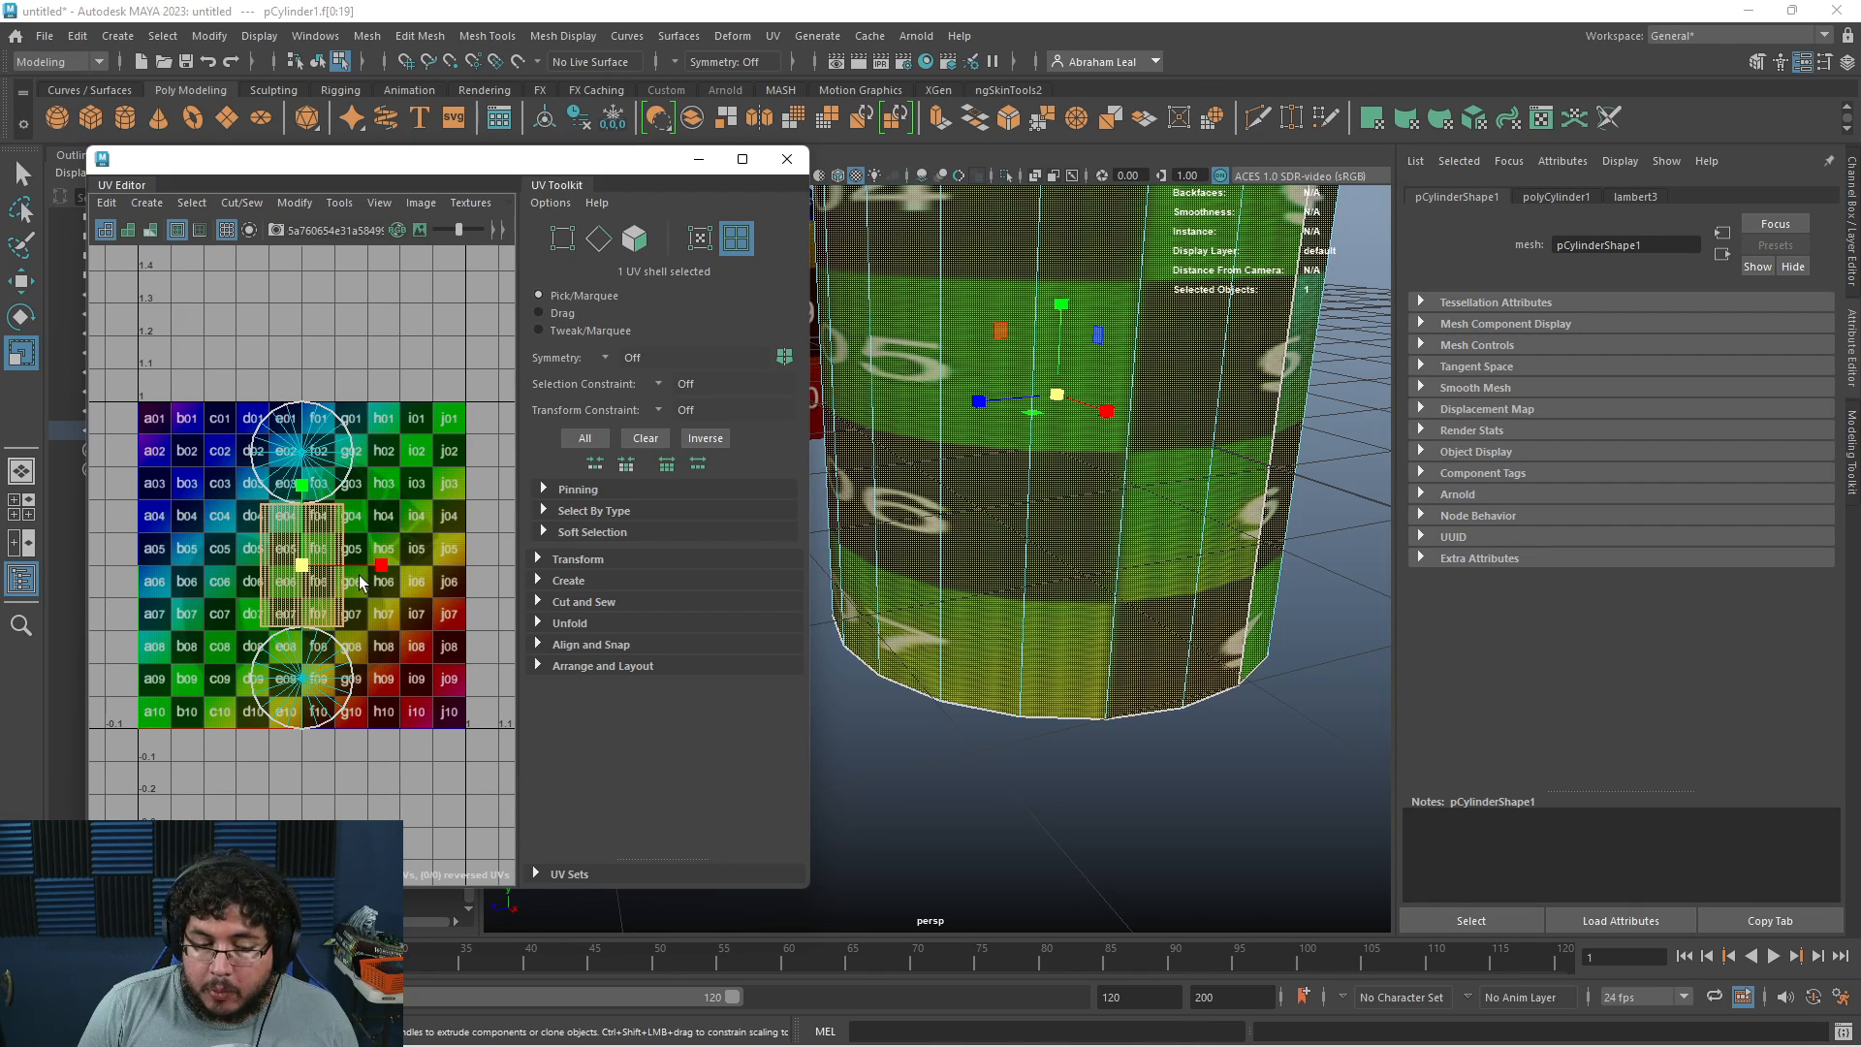
Stretch the cylinder side's UV shell horizontally to span the full width of the 0 to 1 UV space
key(x)
alt+drag(1049, 574, 1105, 561)
alt+right_drag(1105, 561, 1147, 761)
alt+middle_drag(1061, 645, 1024, 770)
click(946, 875)
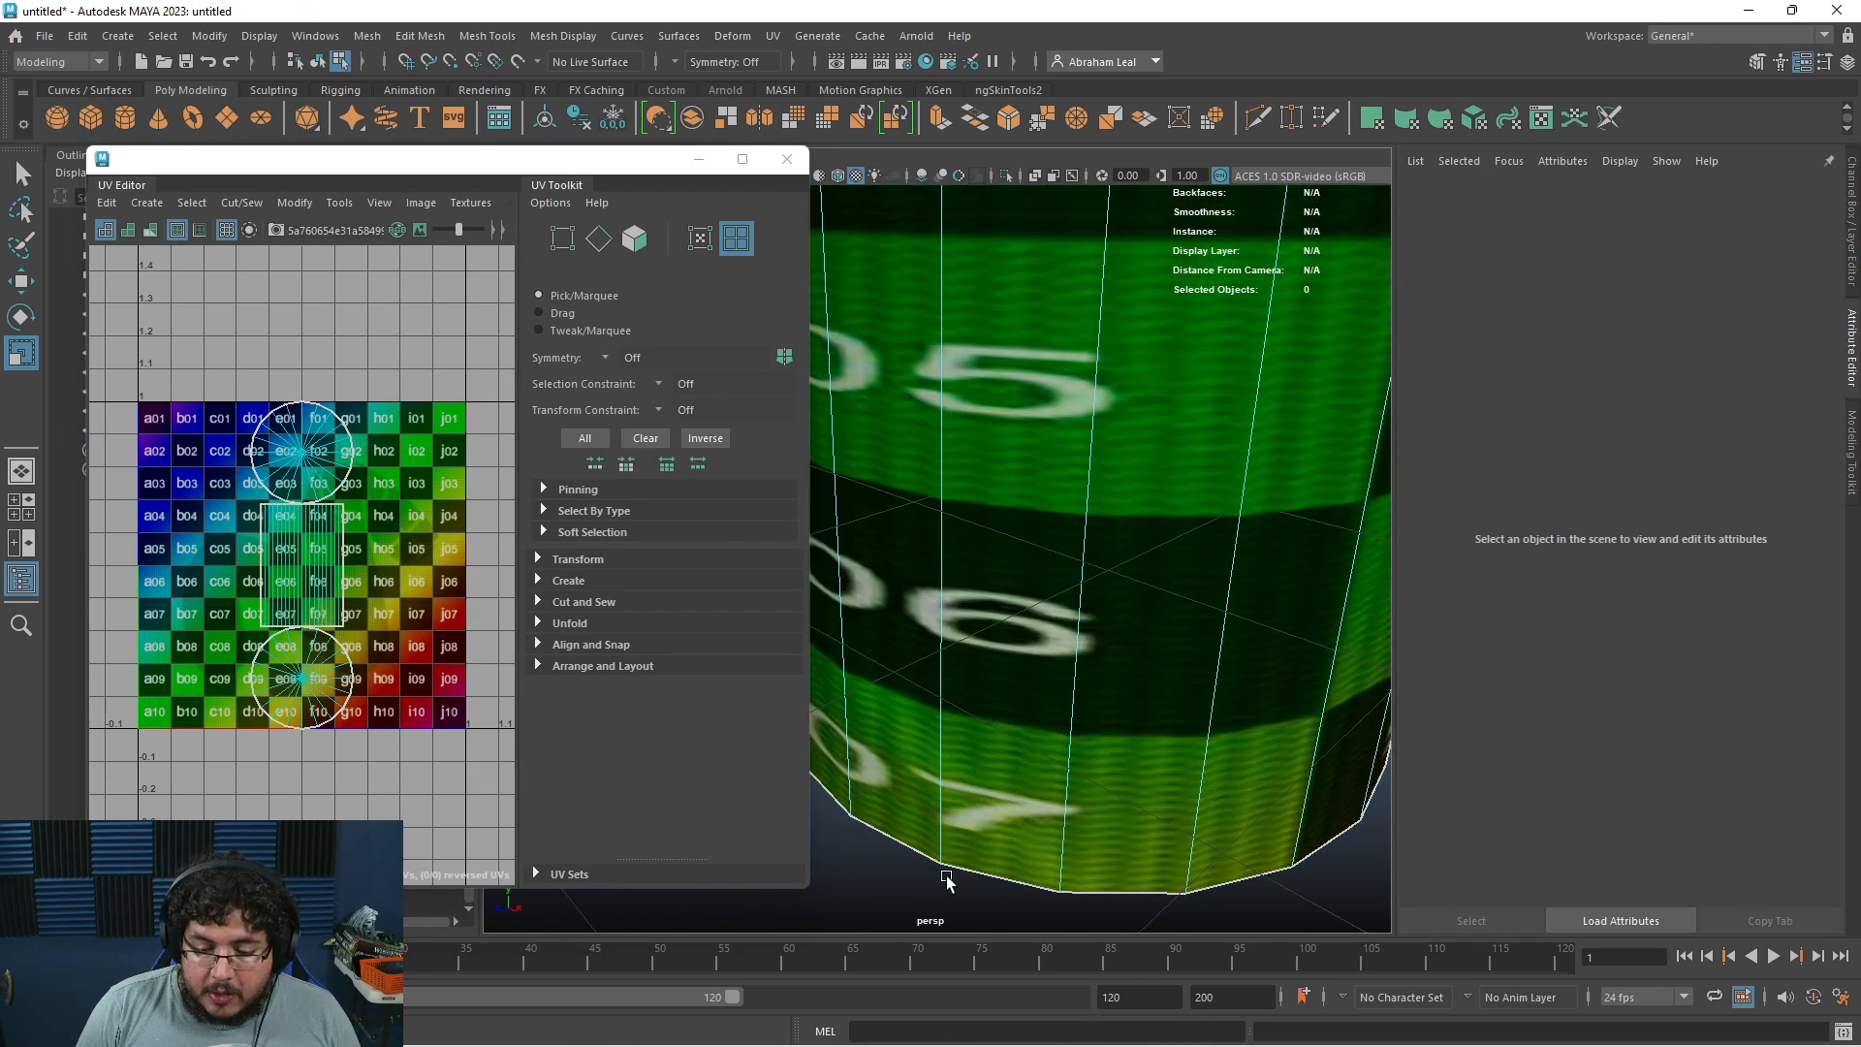
click(321, 570)
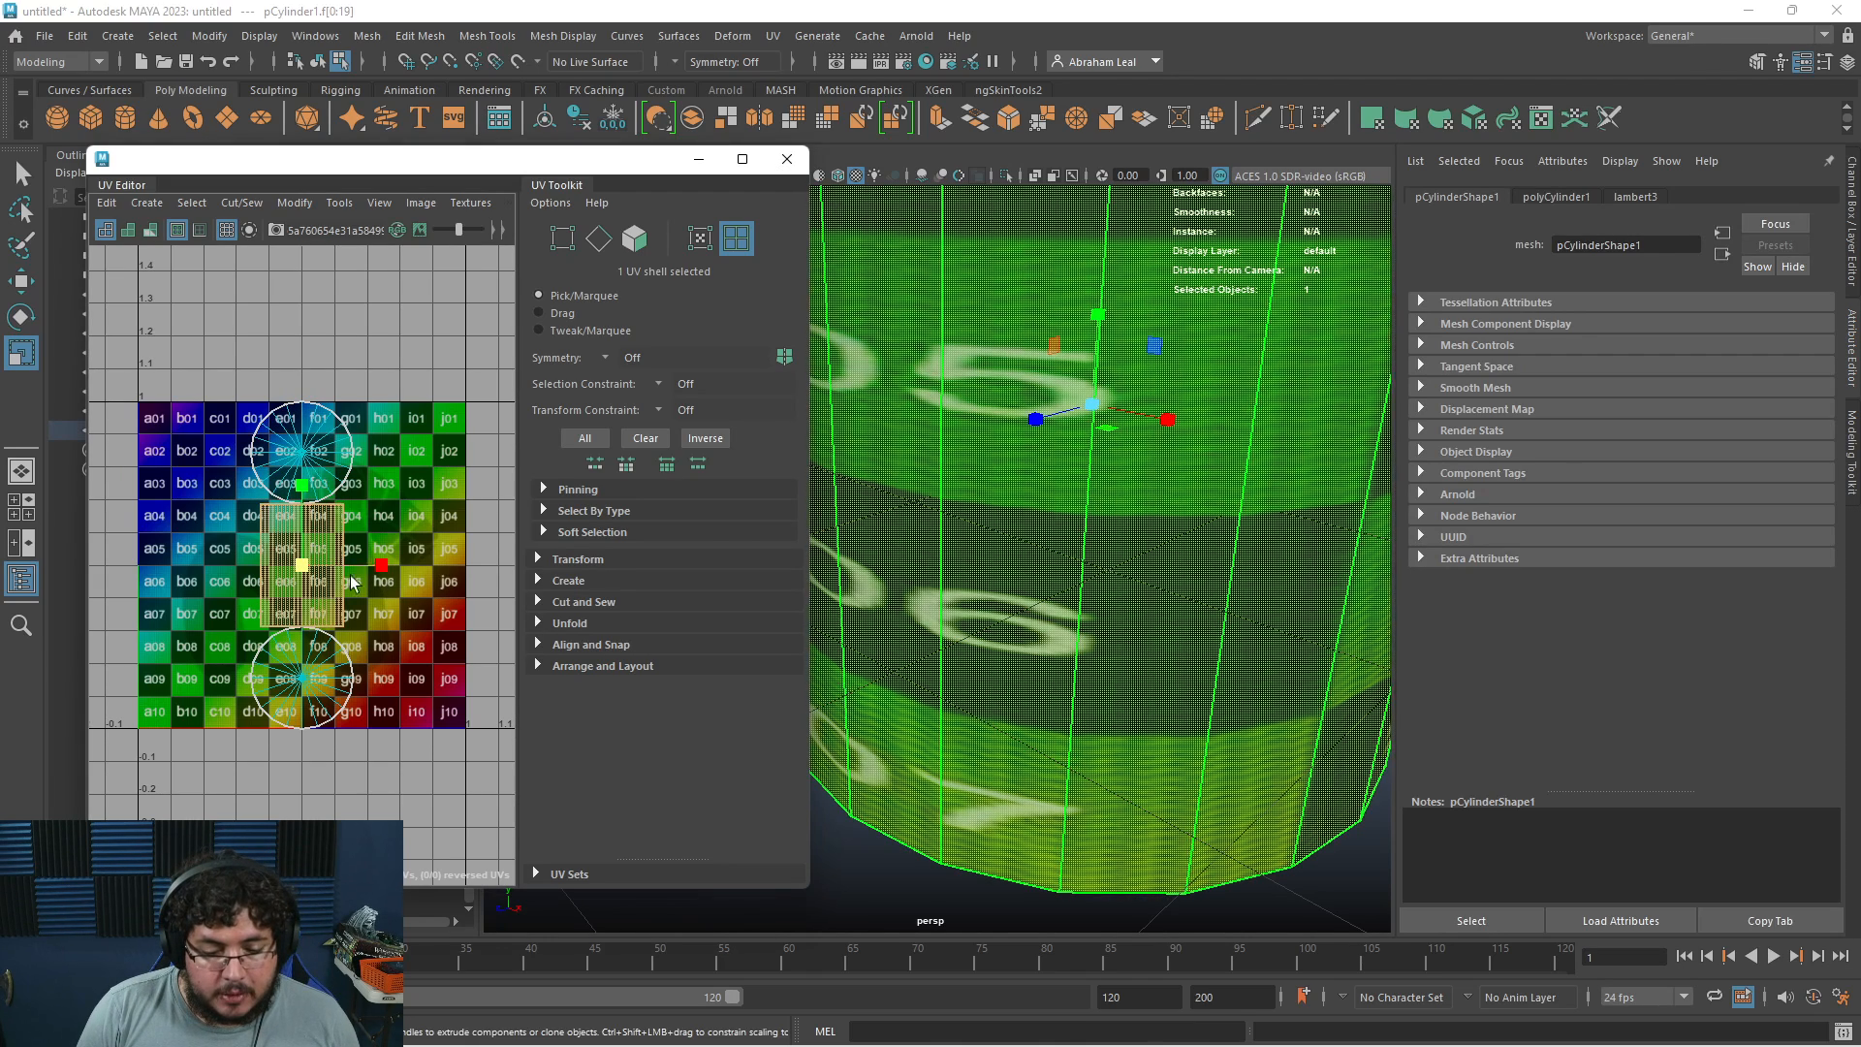
drag(381, 565, 625, 590)
Examine the proportions of the checker squares around the cylinder's side and compare them with its cap
alt+right_drag(1165, 627, 1114, 574)
alt+drag(1114, 574, 945, 722)
click(1352, 804)
alt+right_drag(945, 722, 1110, 753)
alt+drag(1109, 752, 1057, 713)
alt+drag(1149, 736, 1202, 679)
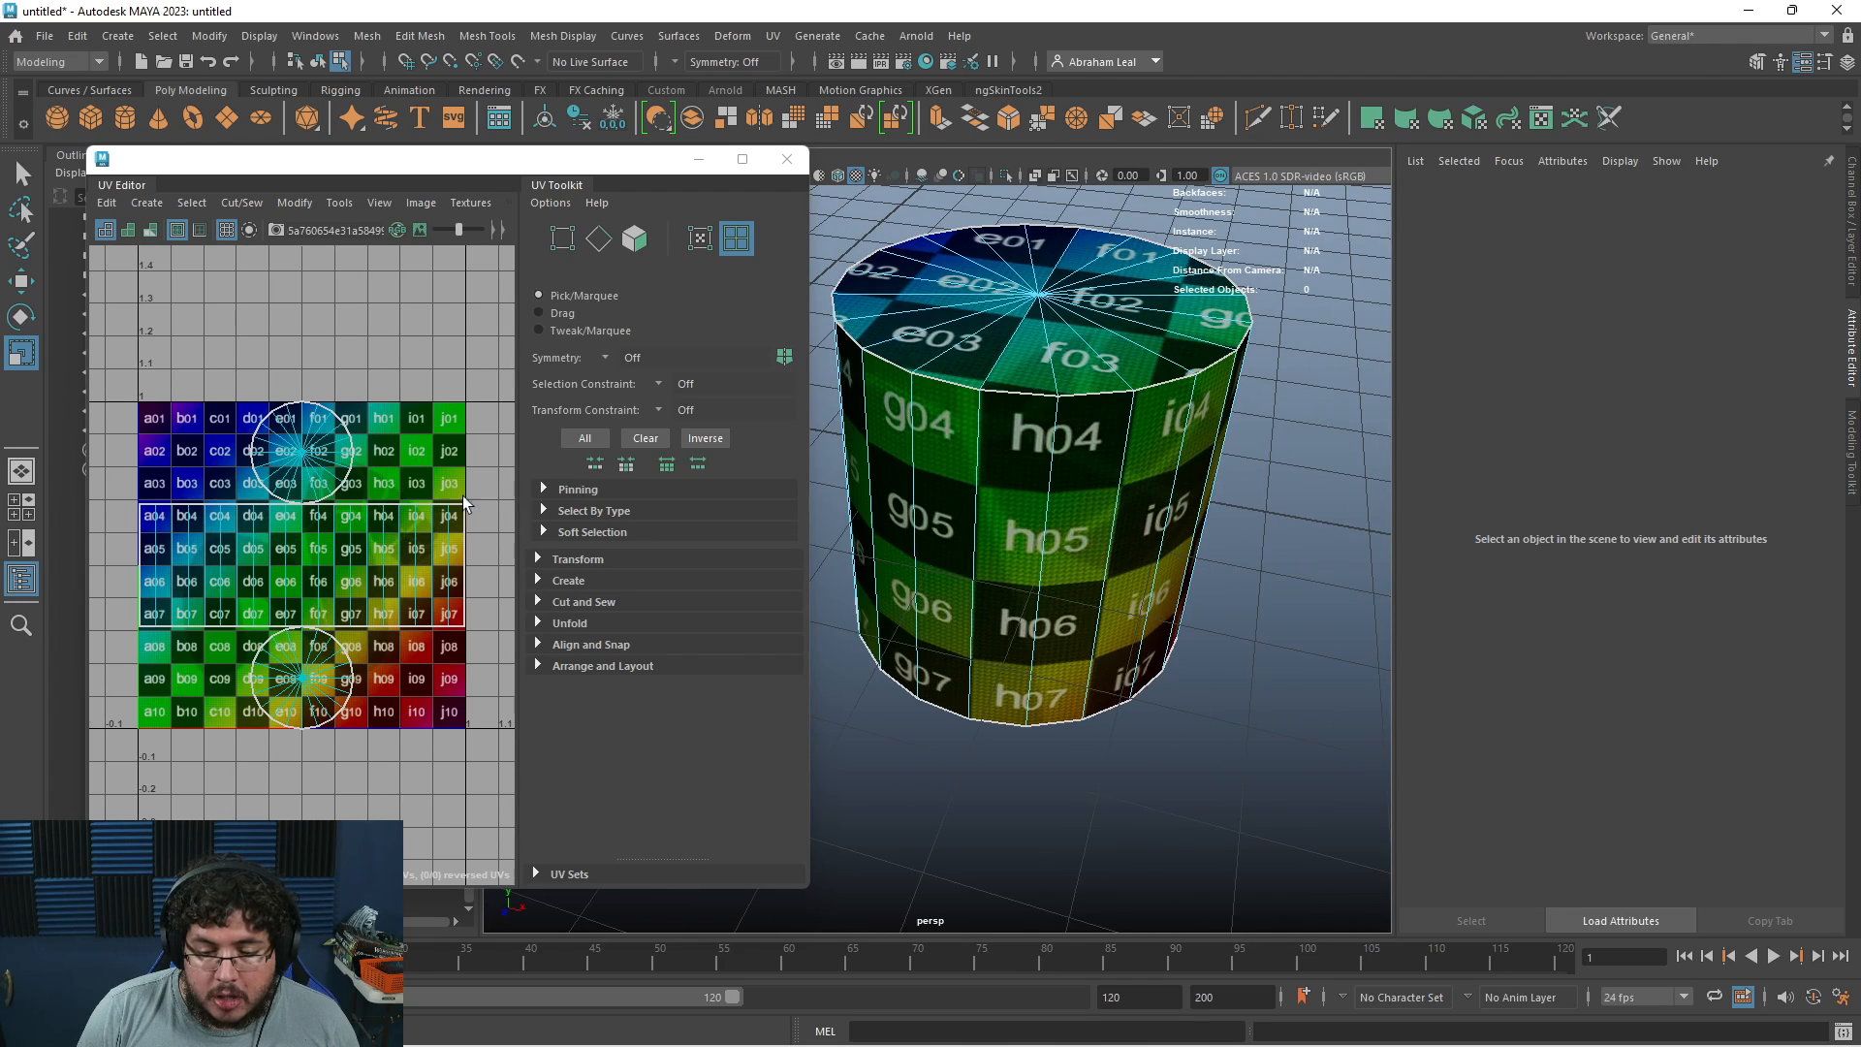
double_click(851, 494)
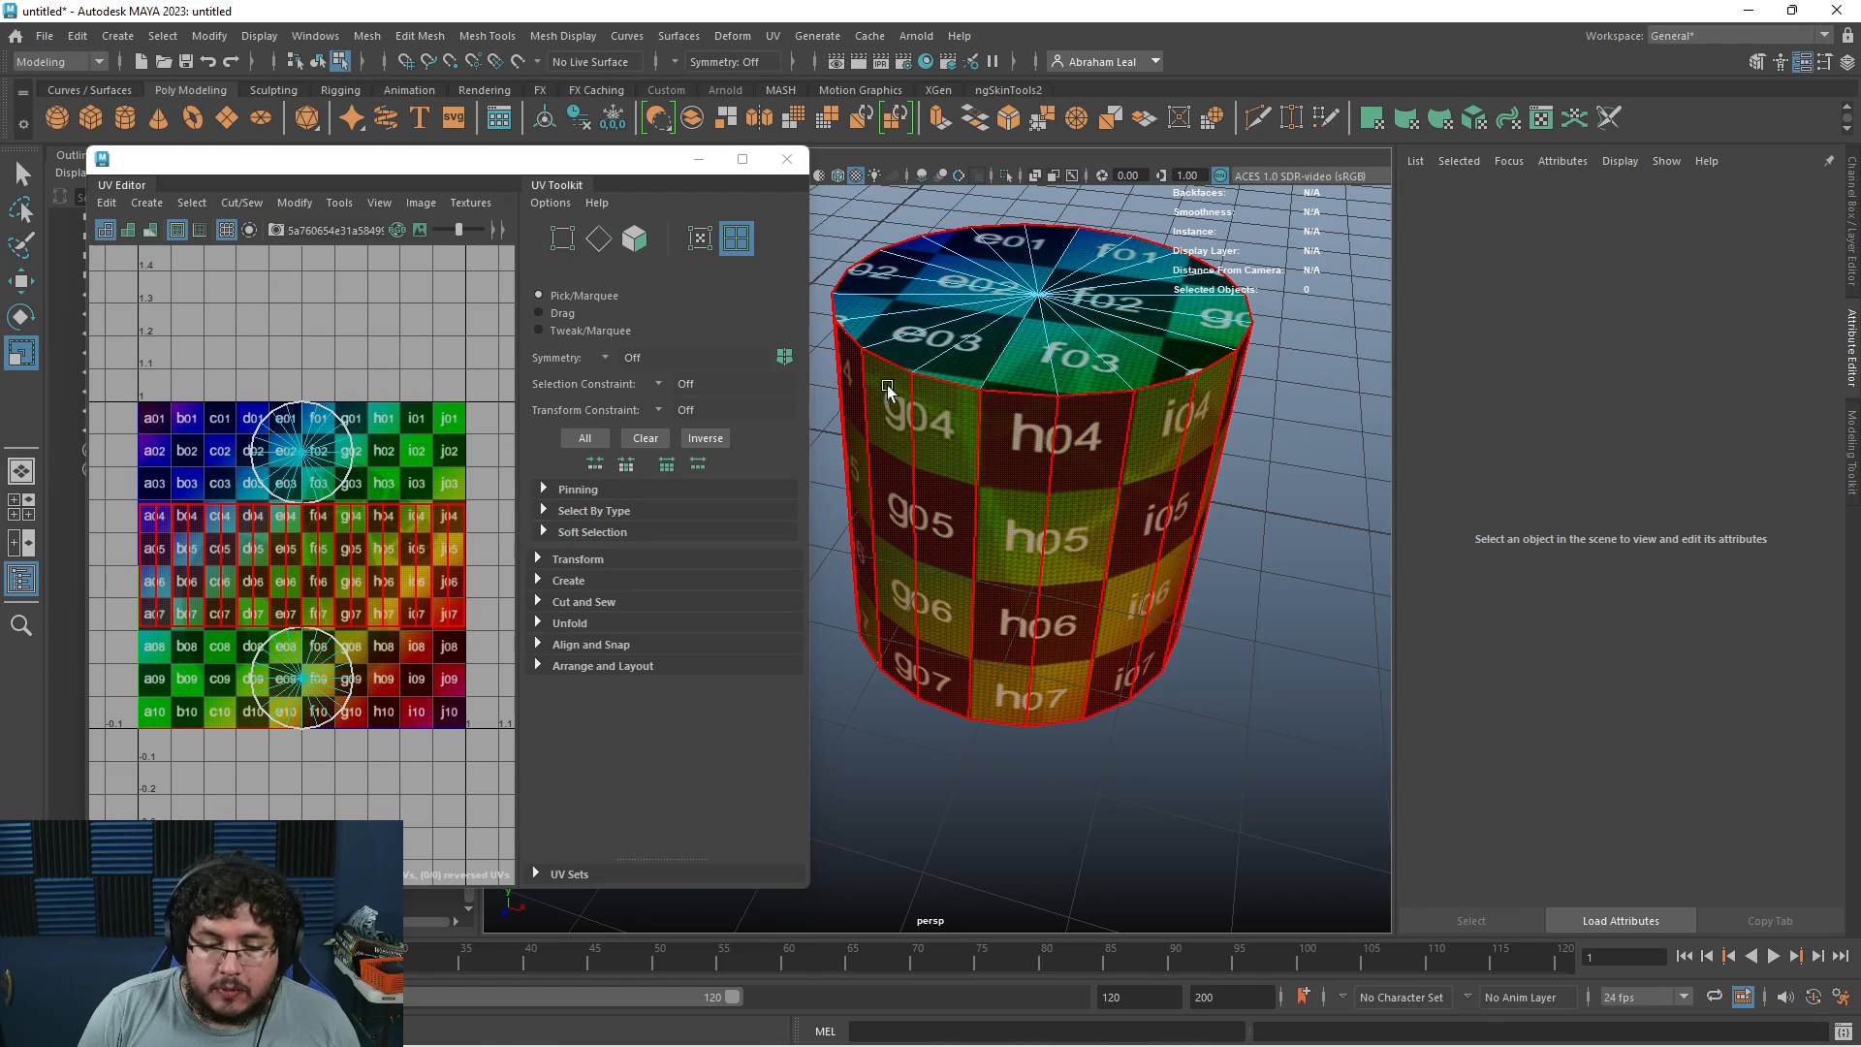
alt+drag(955, 485, 977, 428)
alt+drag(1108, 498, 1171, 448)
alt+right_drag(1072, 573, 963, 520)
alt+middle_drag(963, 520, 1086, 526)
Move the UV Editor window off the viewport and bring the sphere, cube and cylinder into view together
drag(498, 169, 1610, 230)
alt+drag(1056, 441, 1056, 469)
alt+right_drag(1055, 469, 822, 476)
alt+drag(822, 476, 843, 486)
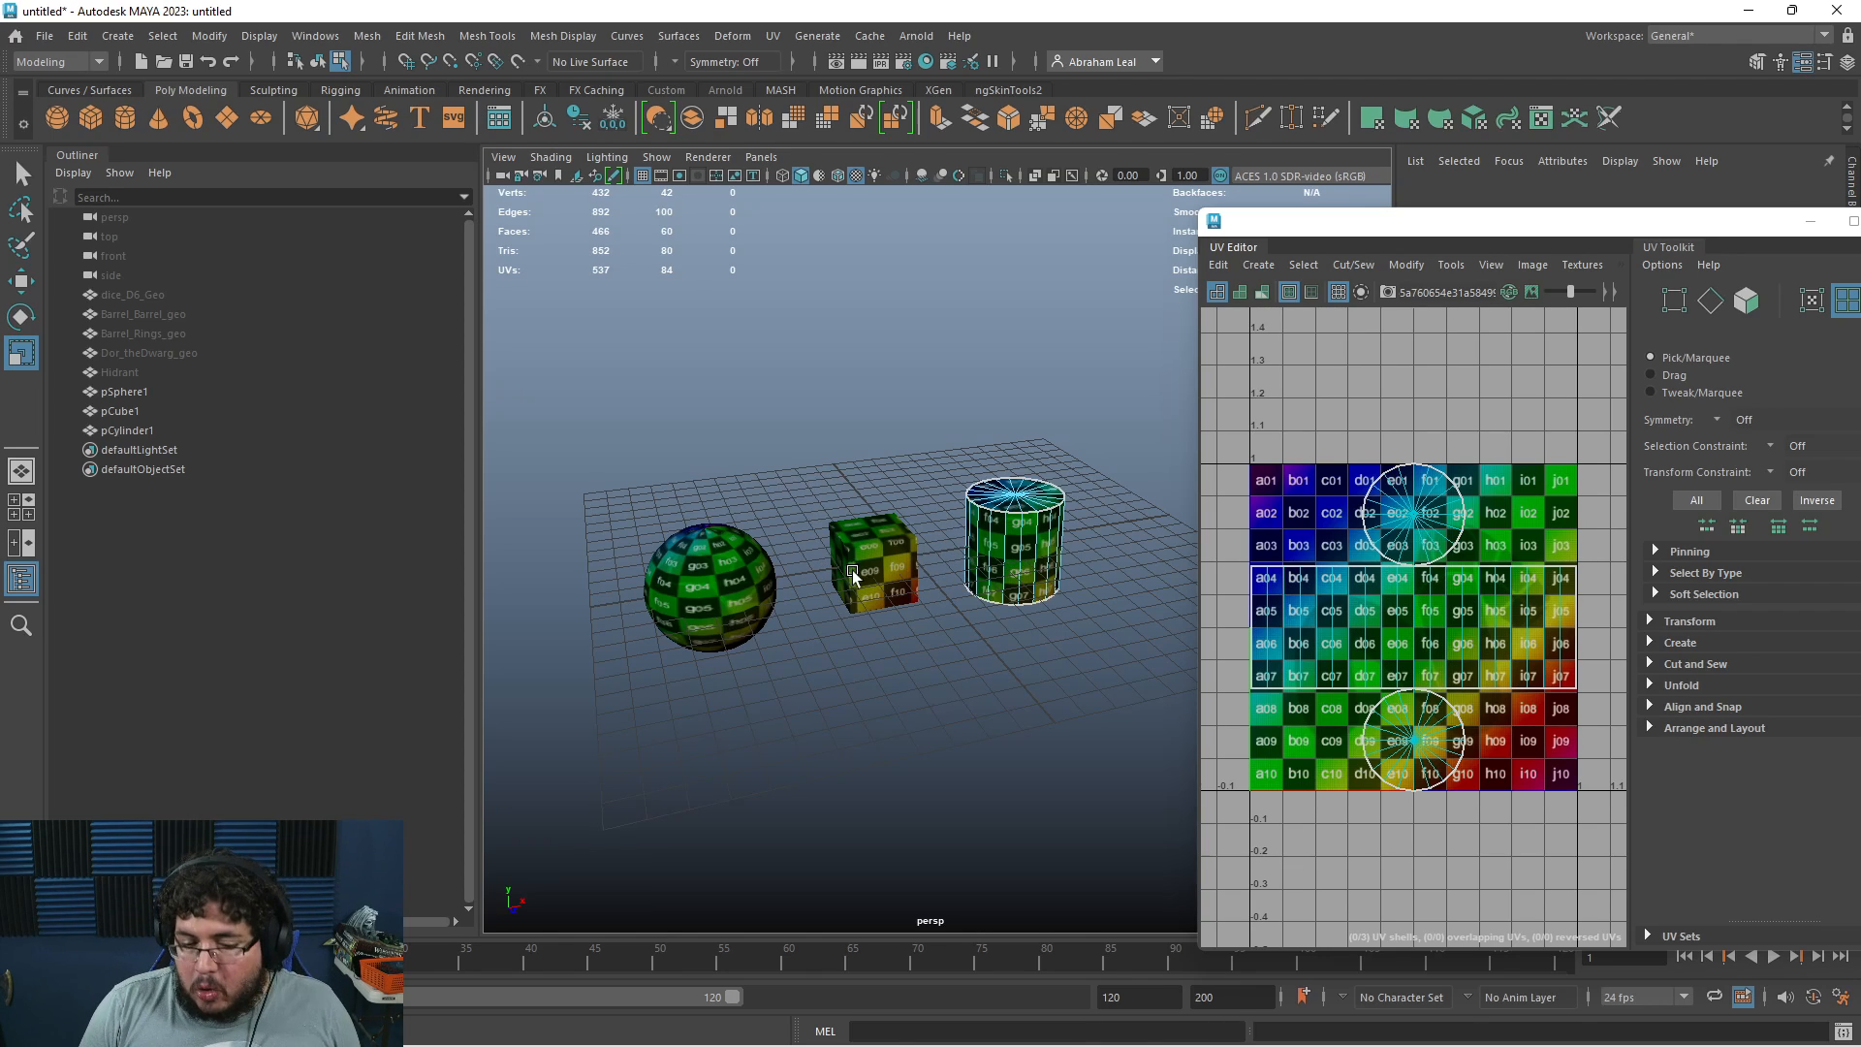
Return to object selection and delete the sphere, cube and cylinder
click(911, 581)
click(712, 587)
right_drag(741, 583, 897, 434)
click(974, 448)
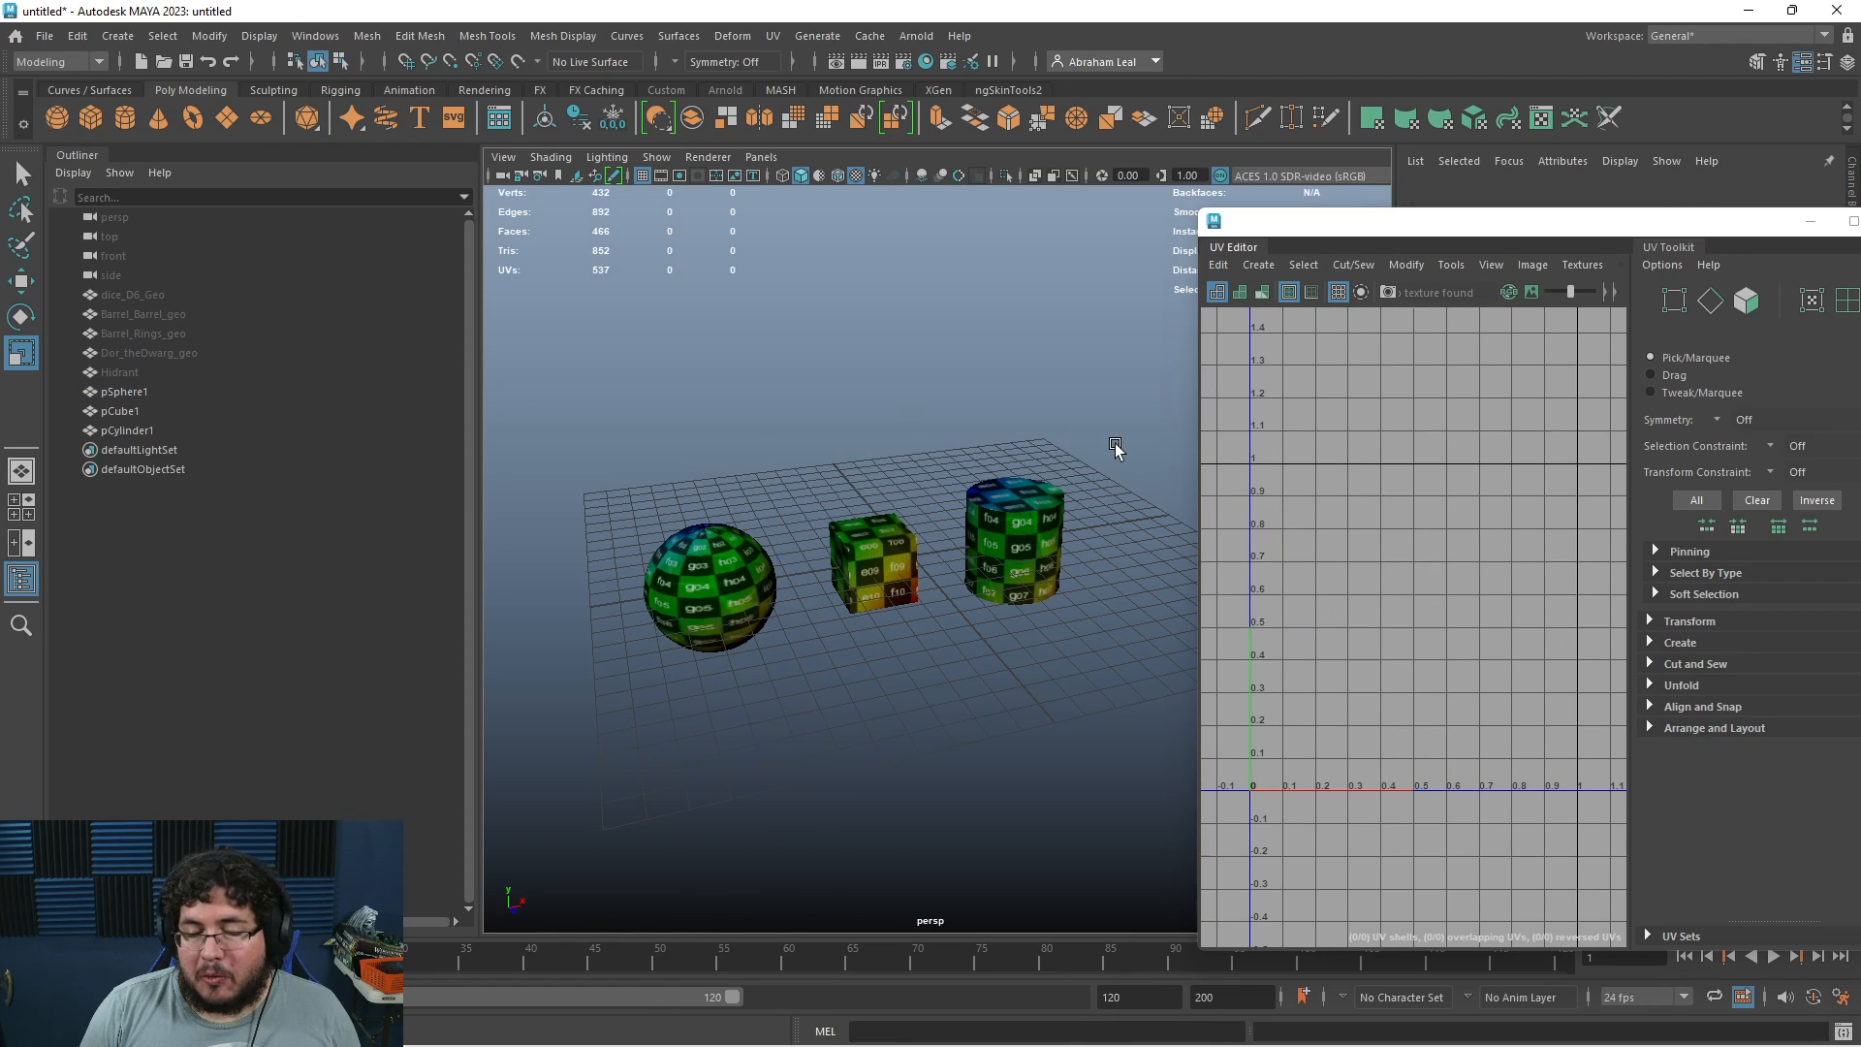
drag(1115, 448, 673, 644)
key(Delete)
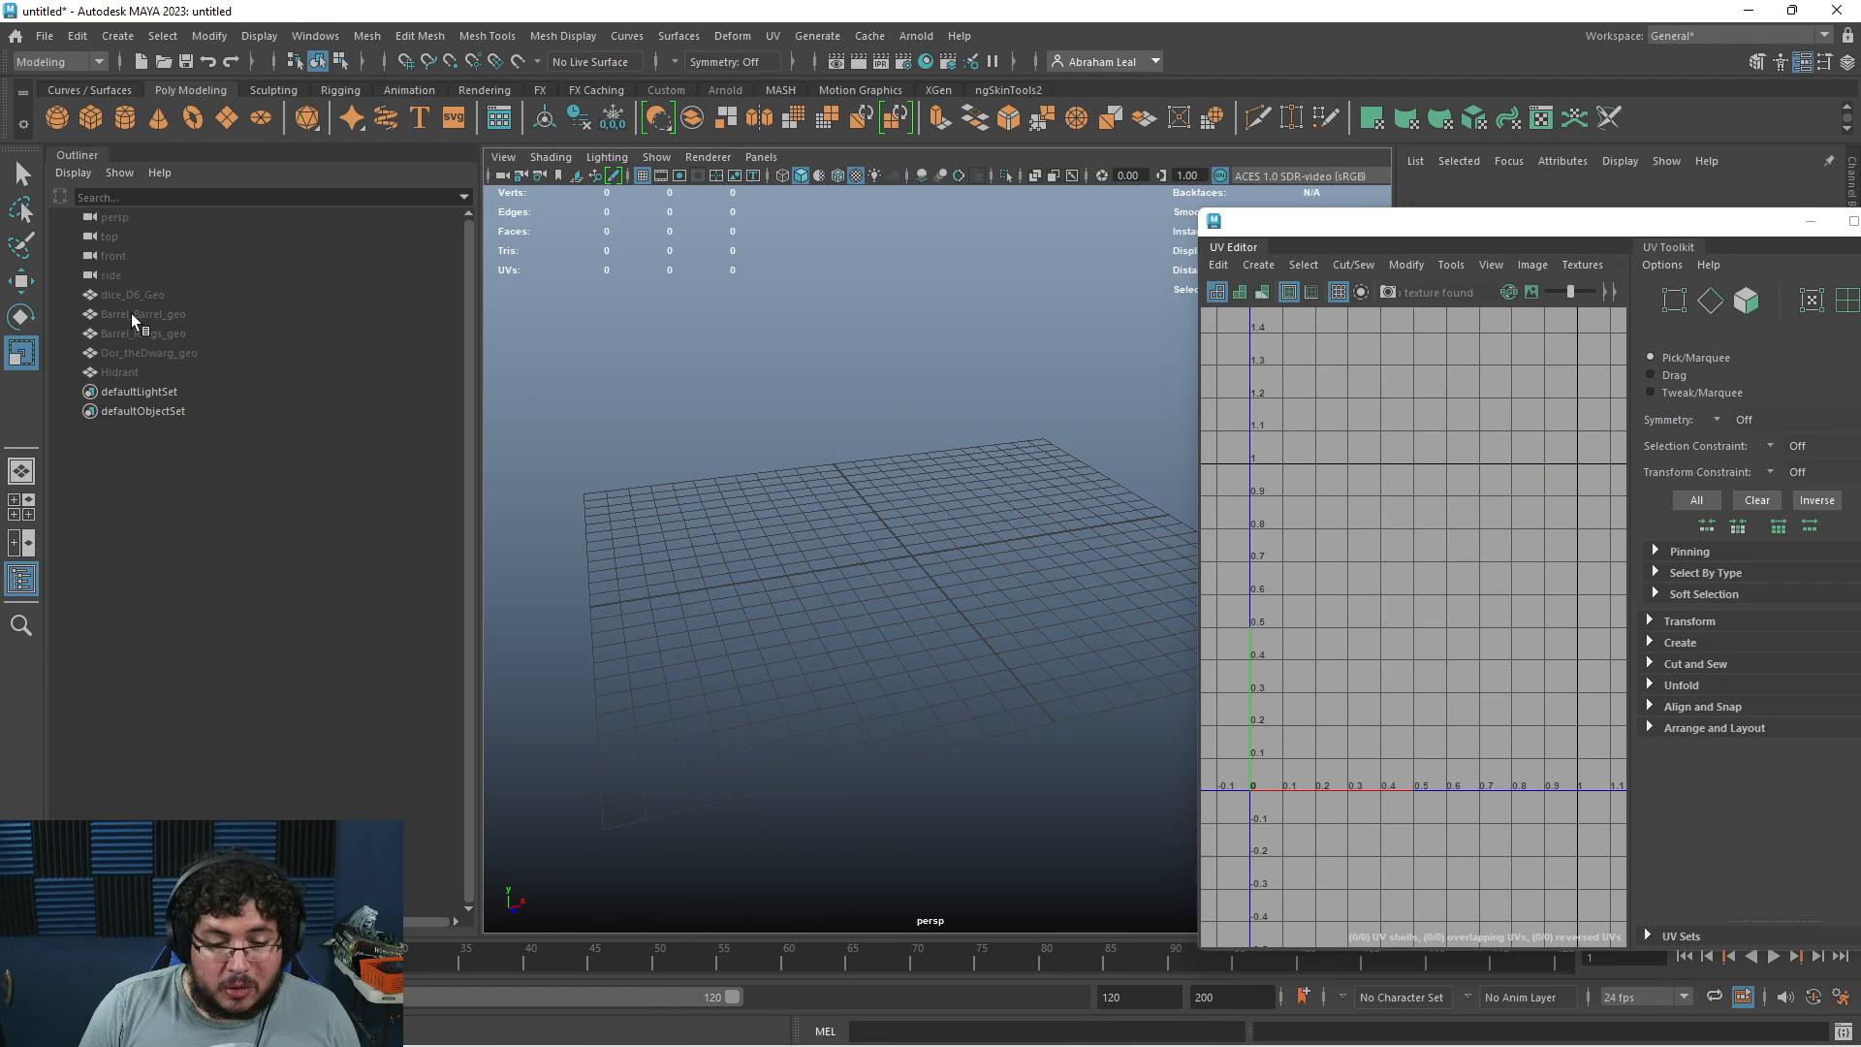
Unhide dice_D6_Geo and frame it in the viewport
click(148, 295)
key(f)
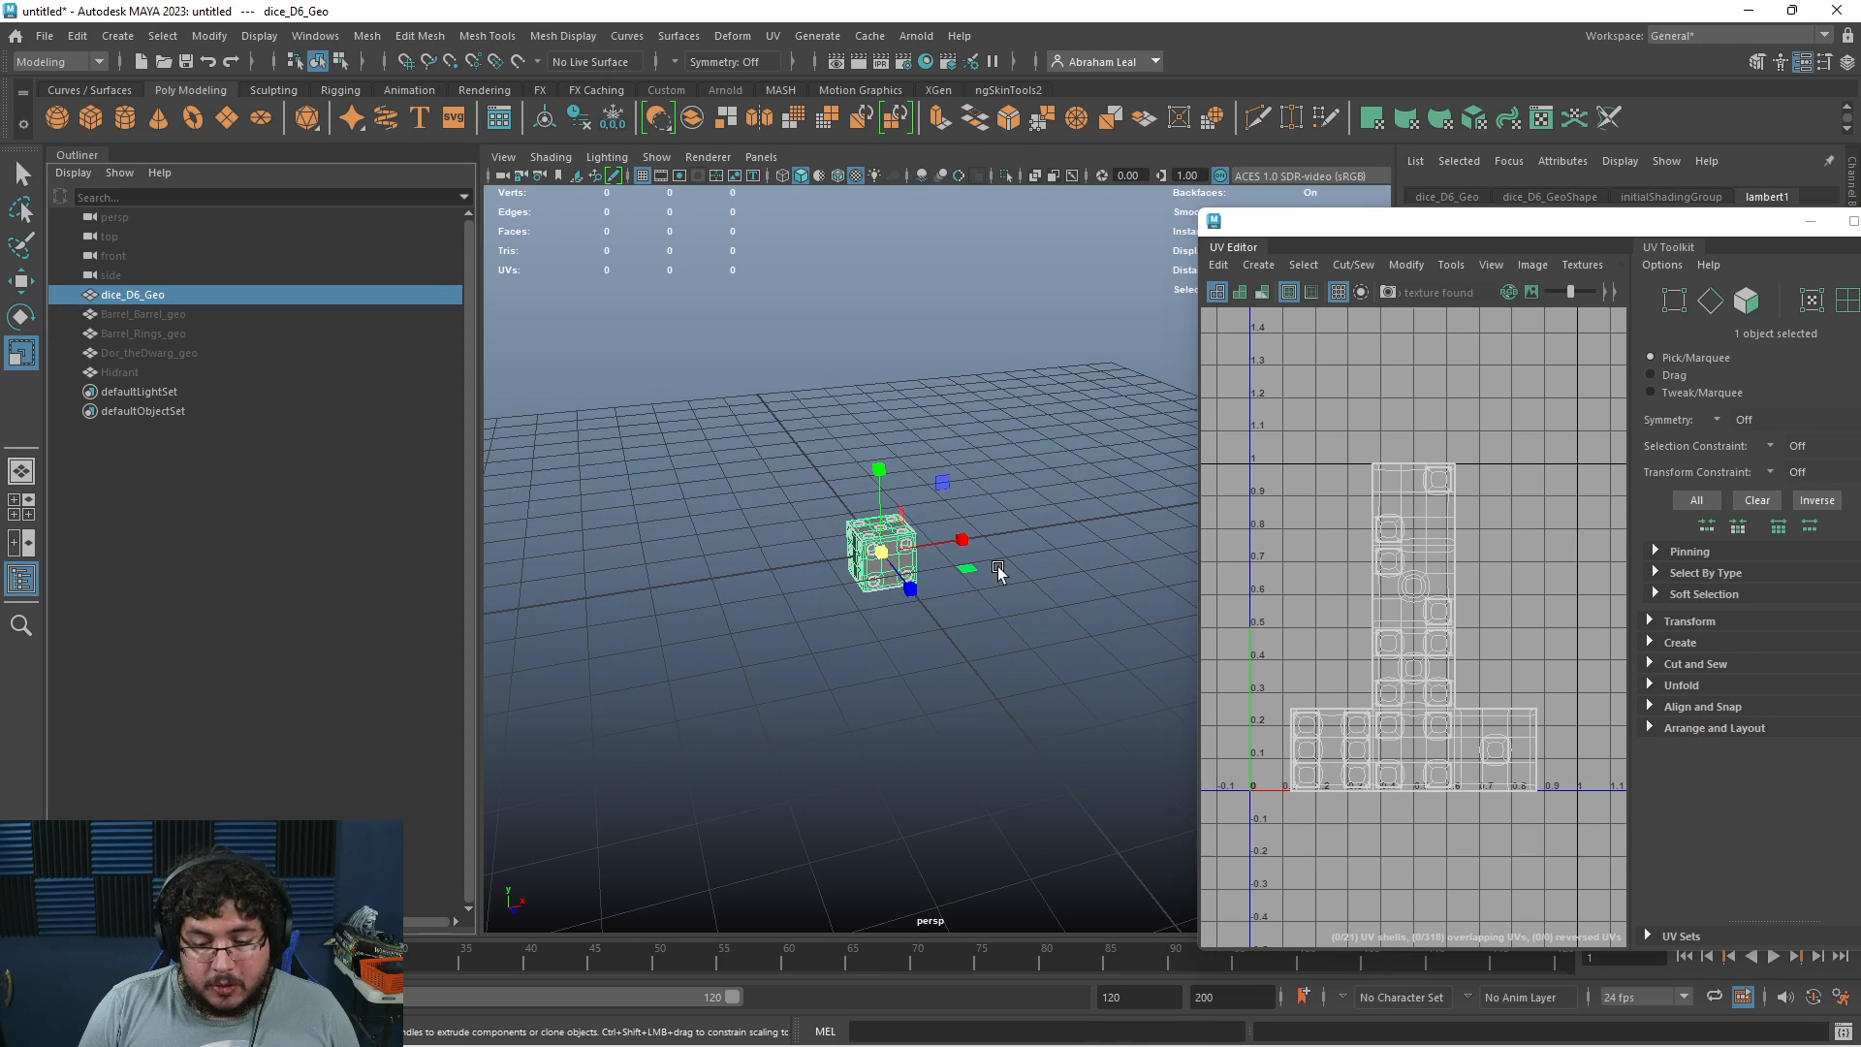
scroll(999, 572, up, 5)
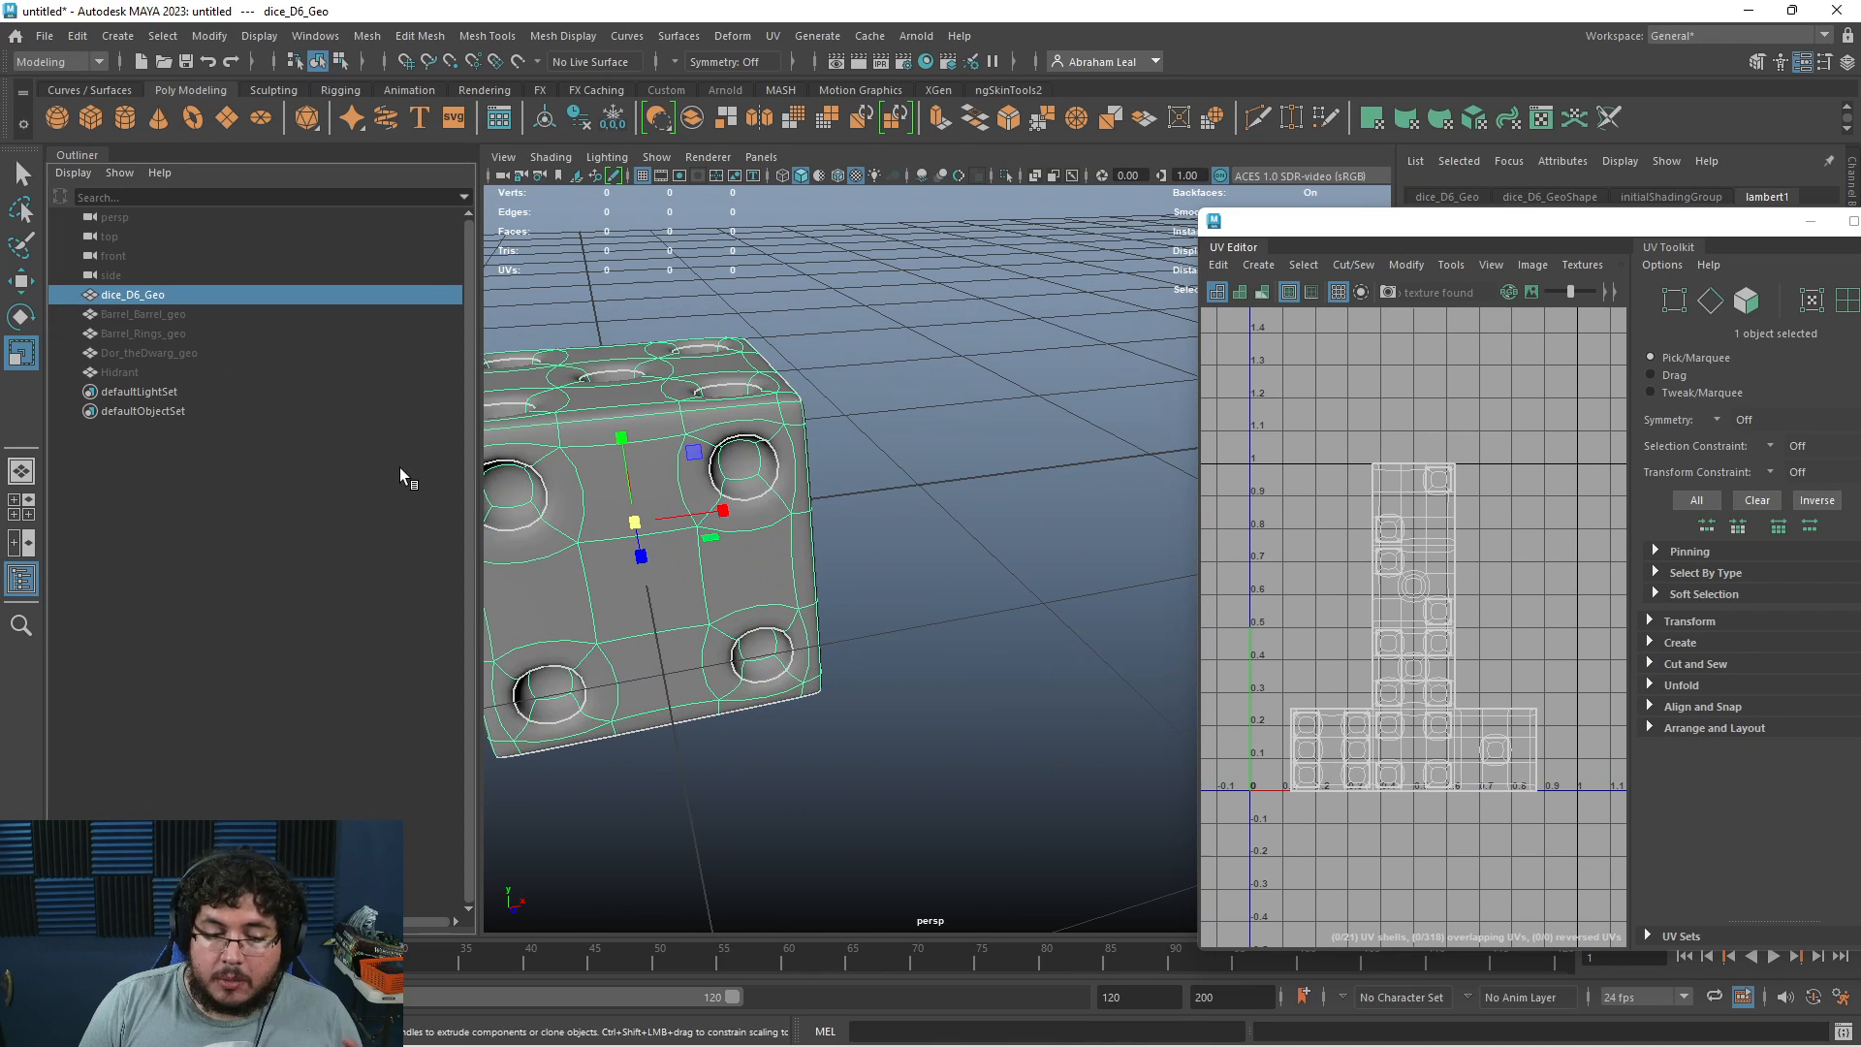
click(835, 379)
Save the scene to the Desktop as a Maya ASCII file named Uv_Exercise
click(40, 36)
click(115, 125)
click(209, 313)
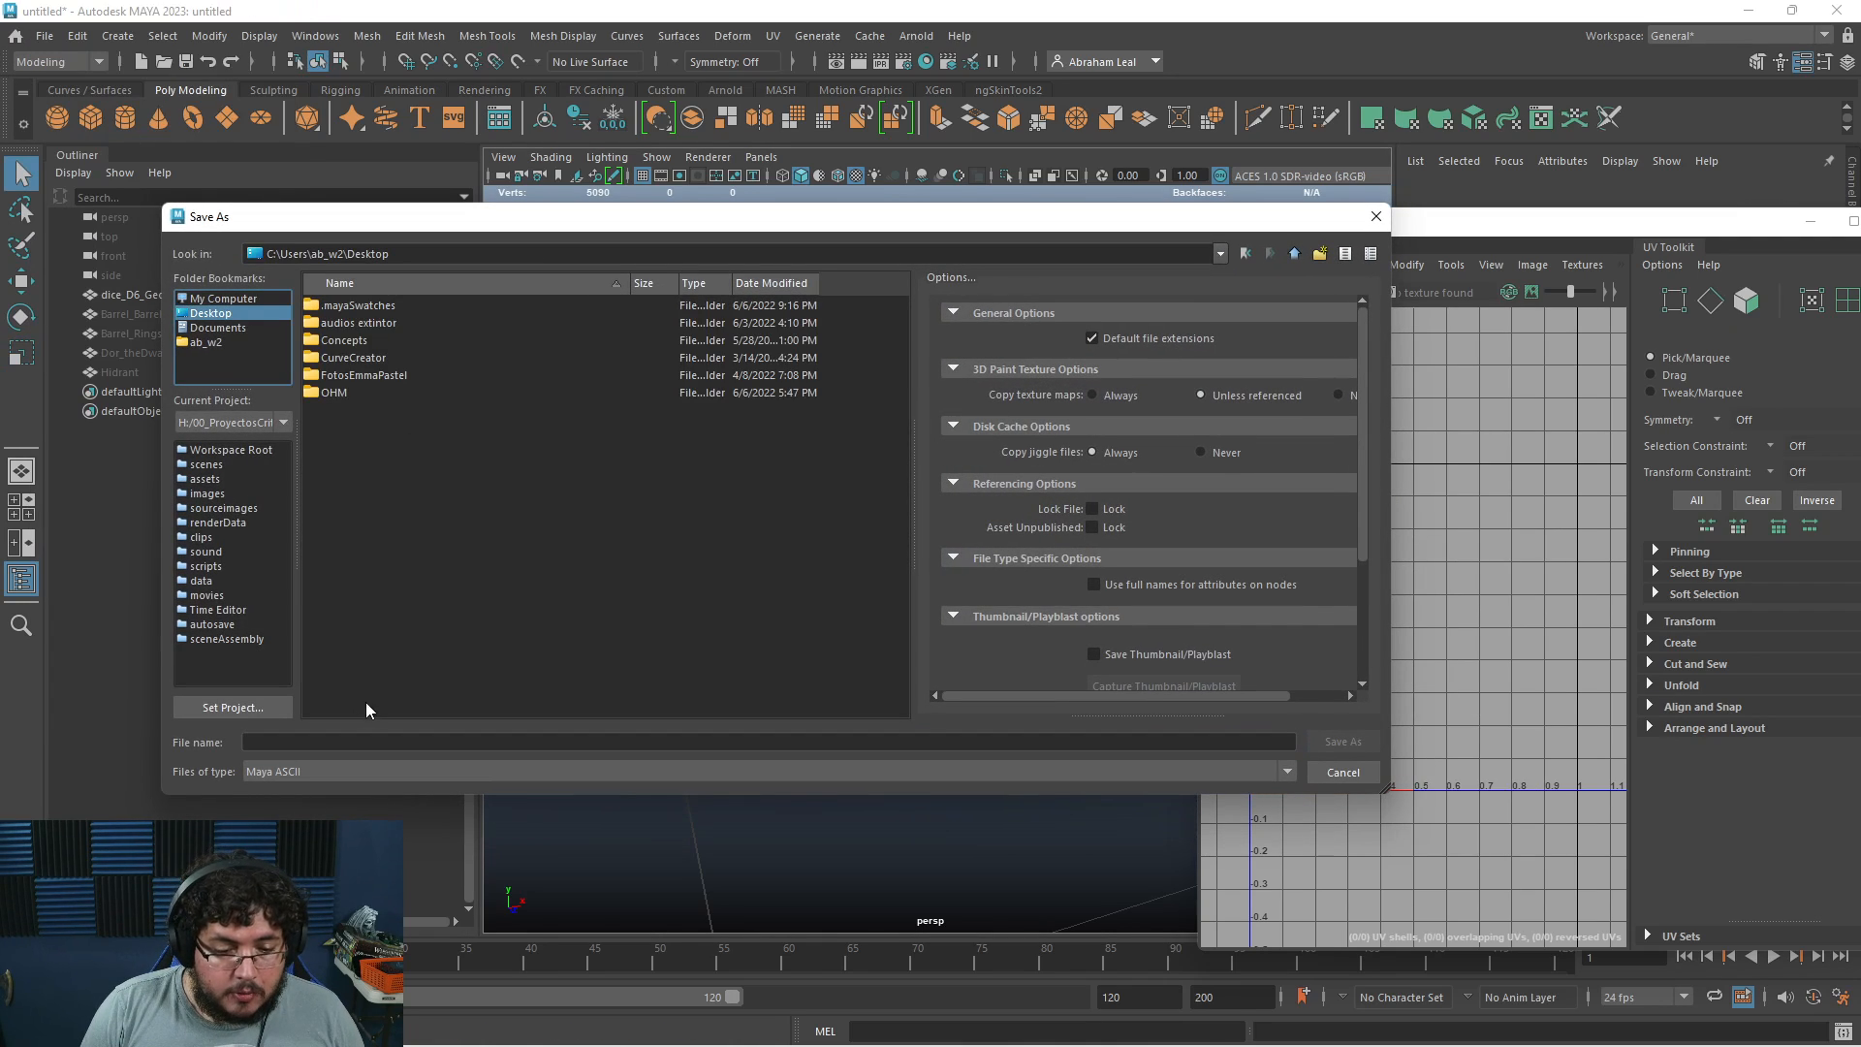
click(316, 737)
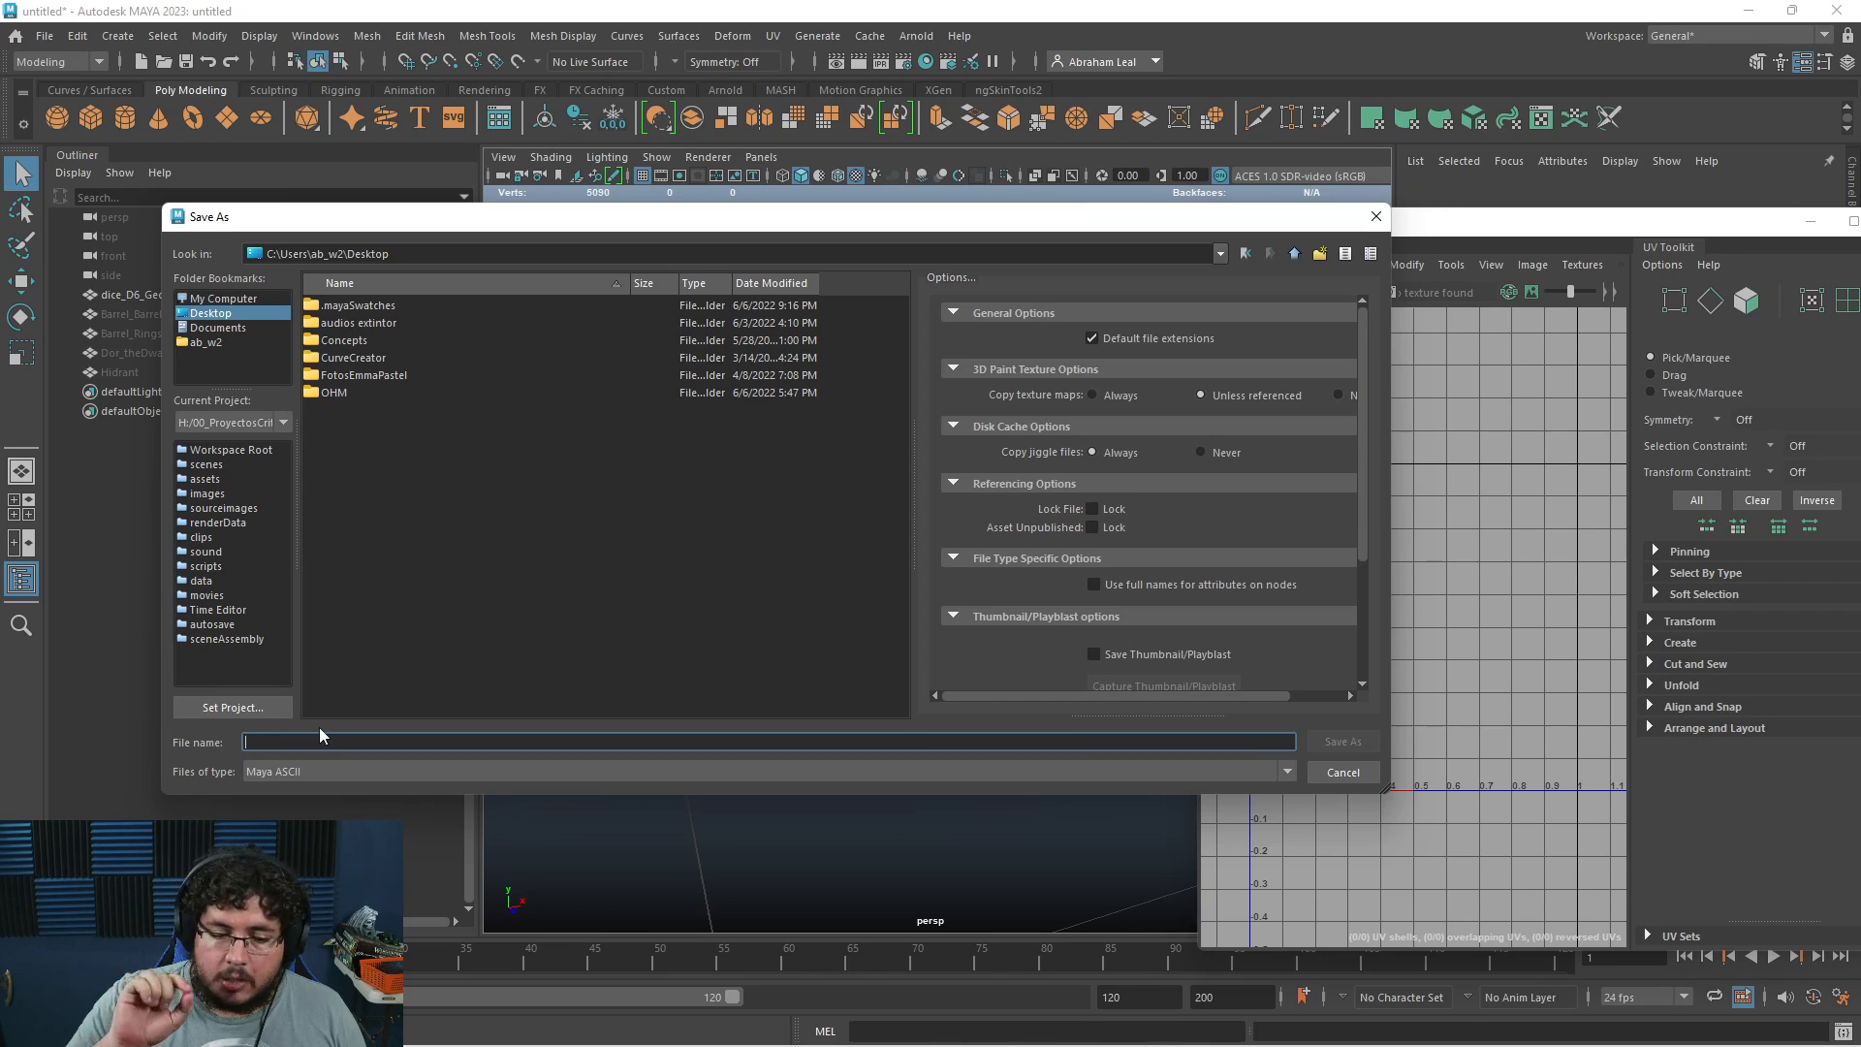
text(Uv_)
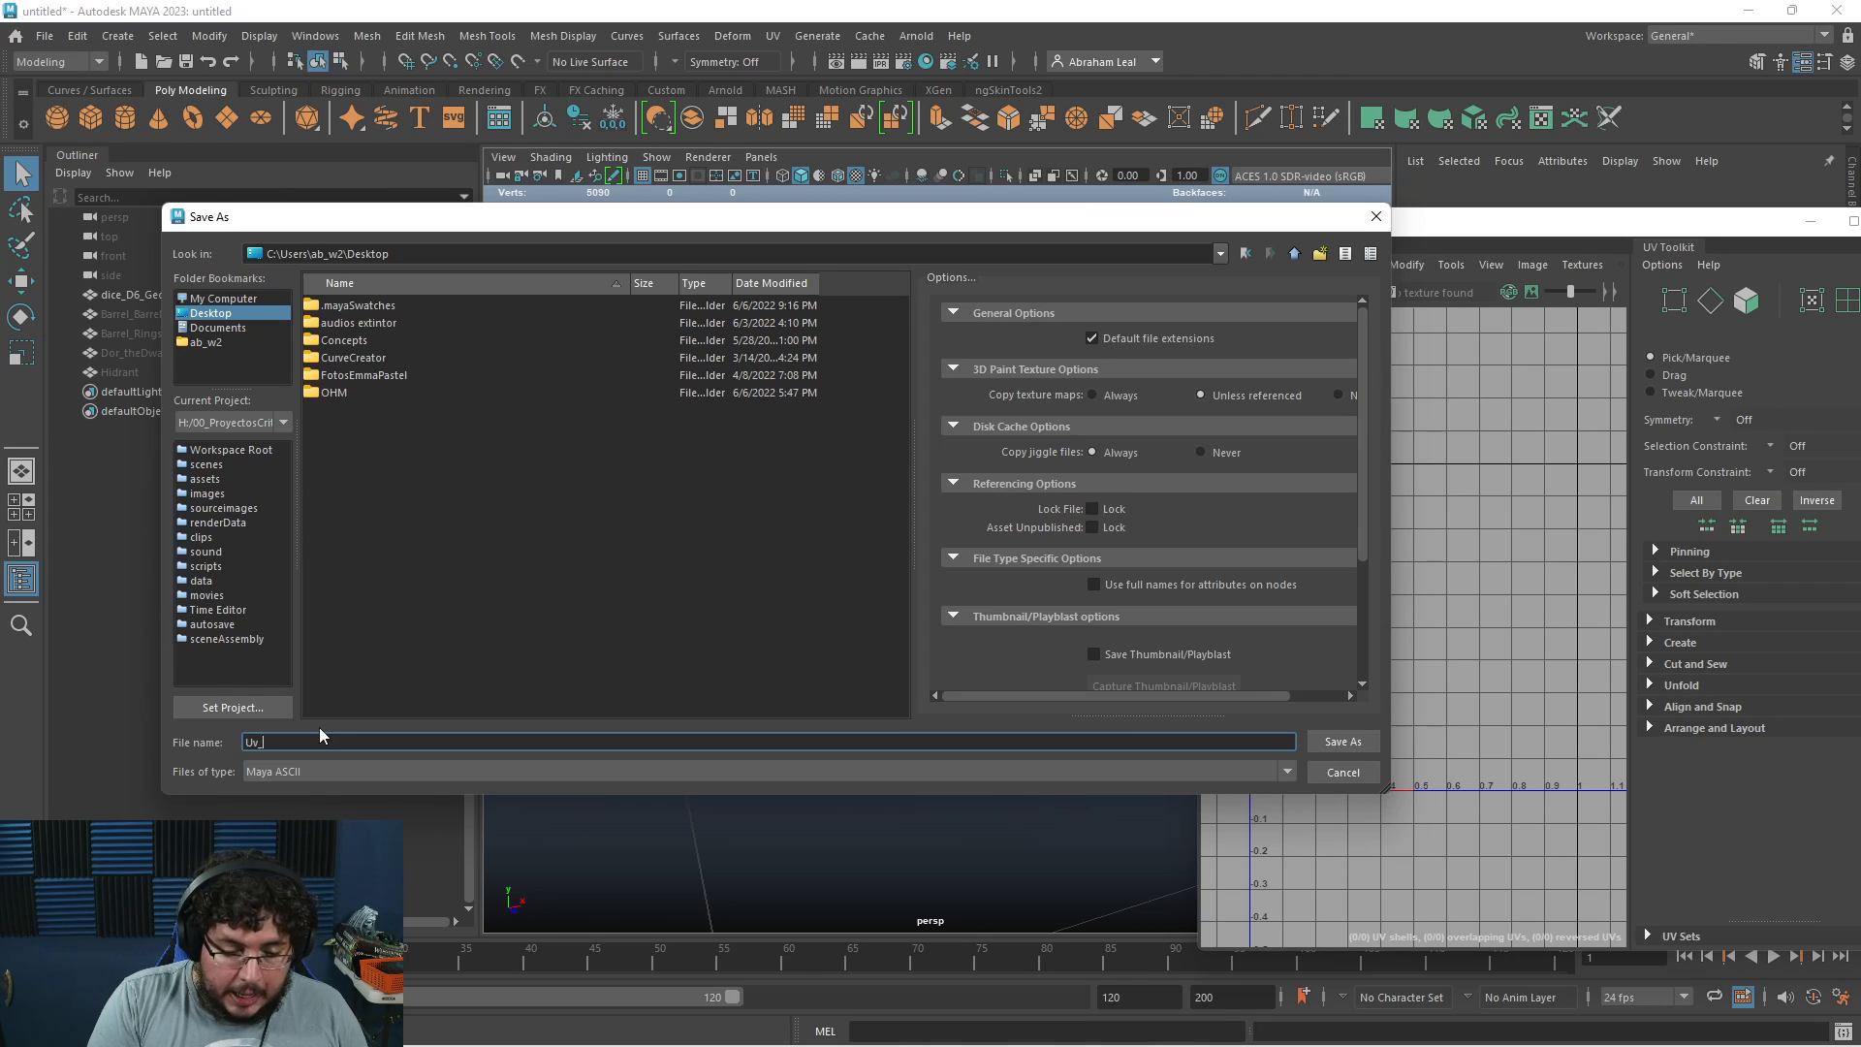
text(Exercise)
key(Return)
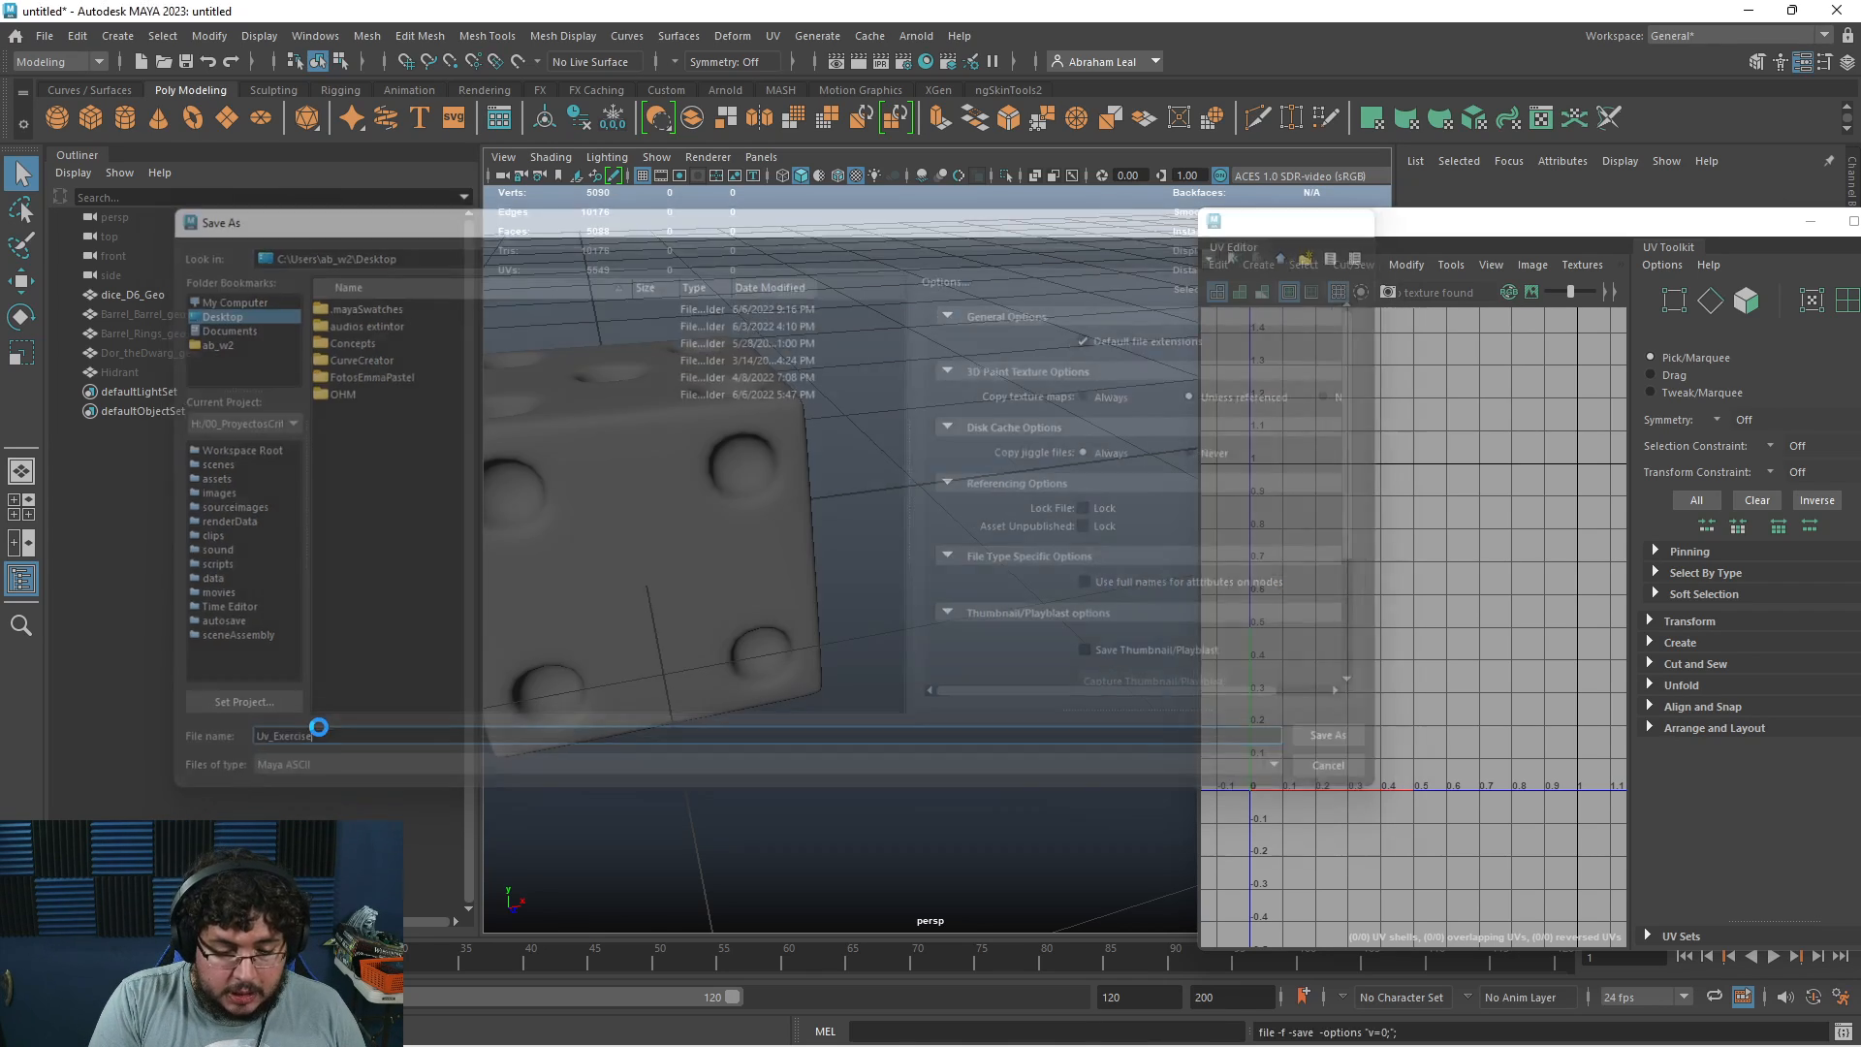
Save a second copy of the scene to the Desktop as Uv_ExerciseFinish
alt+right_drag(952, 524, 864, 512)
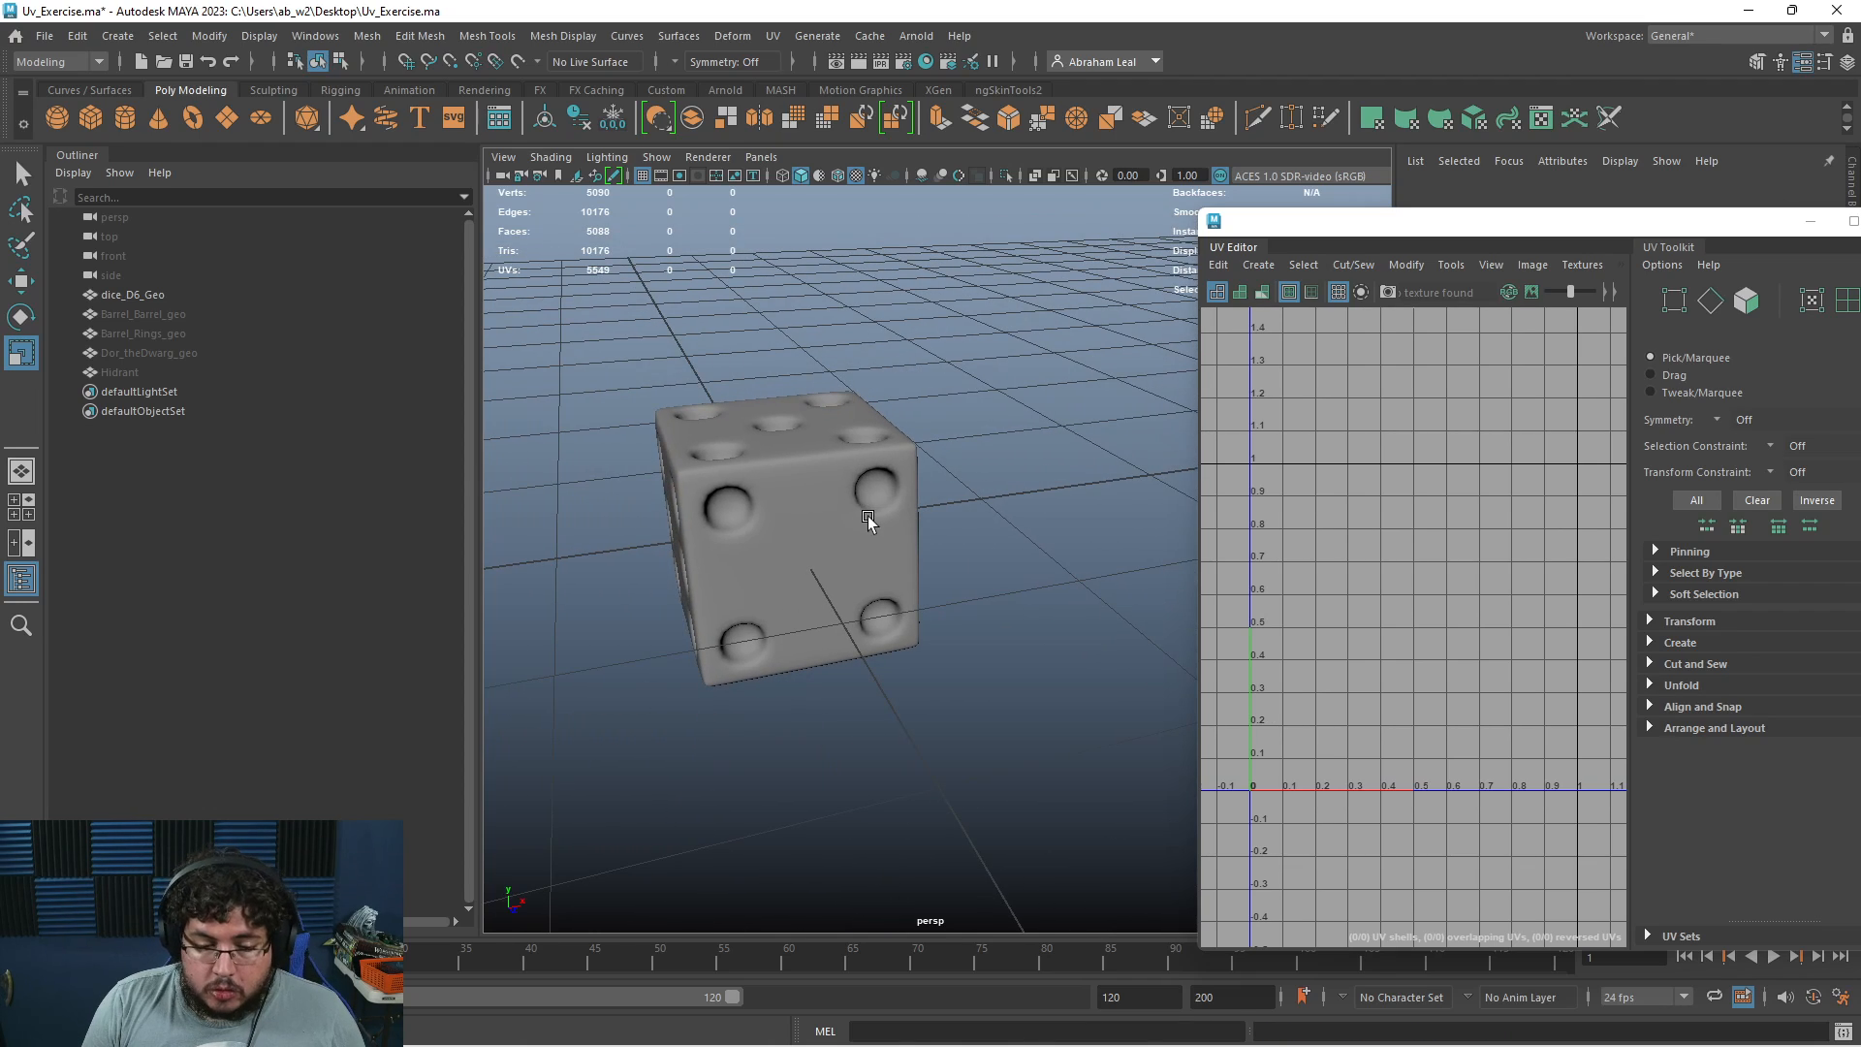
click(810, 469)
click(957, 353)
click(45, 36)
click(139, 138)
key(Right)
key(BackSpace)
key(BackSpace)
key(BackSpace)
text(Finish)
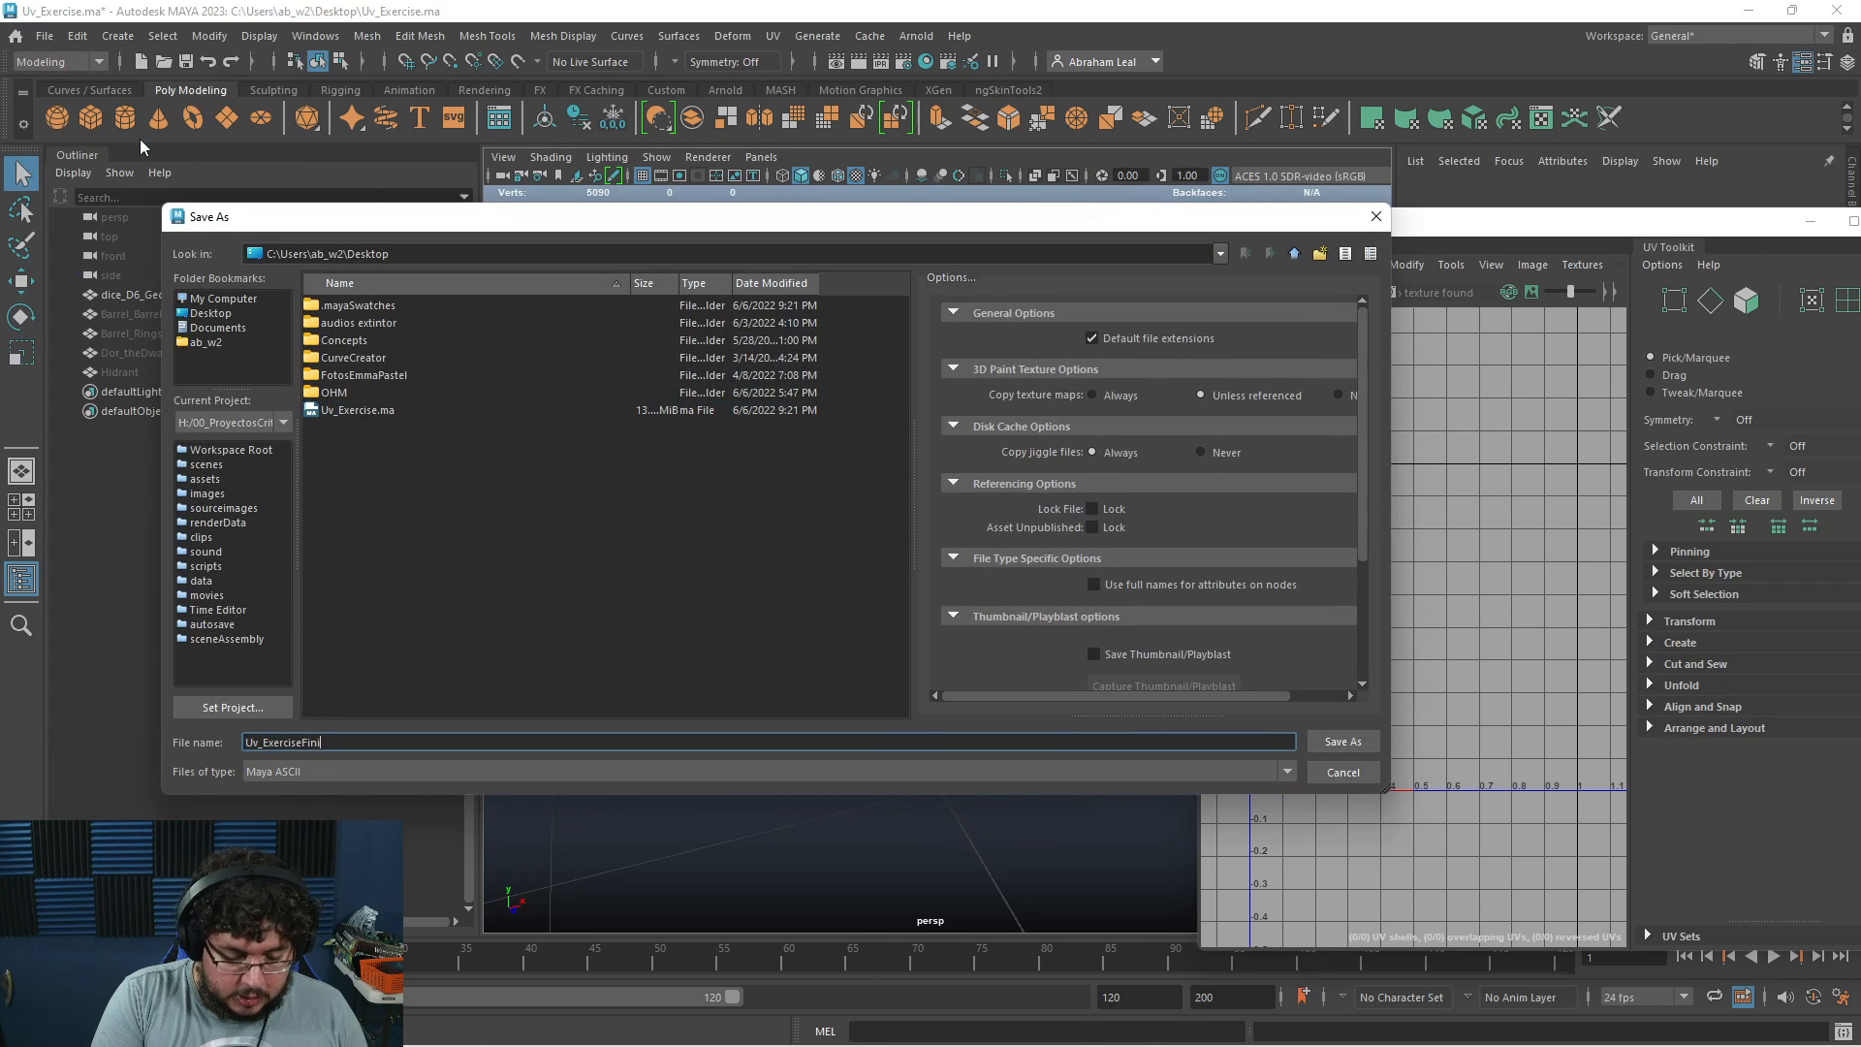
key(Return)
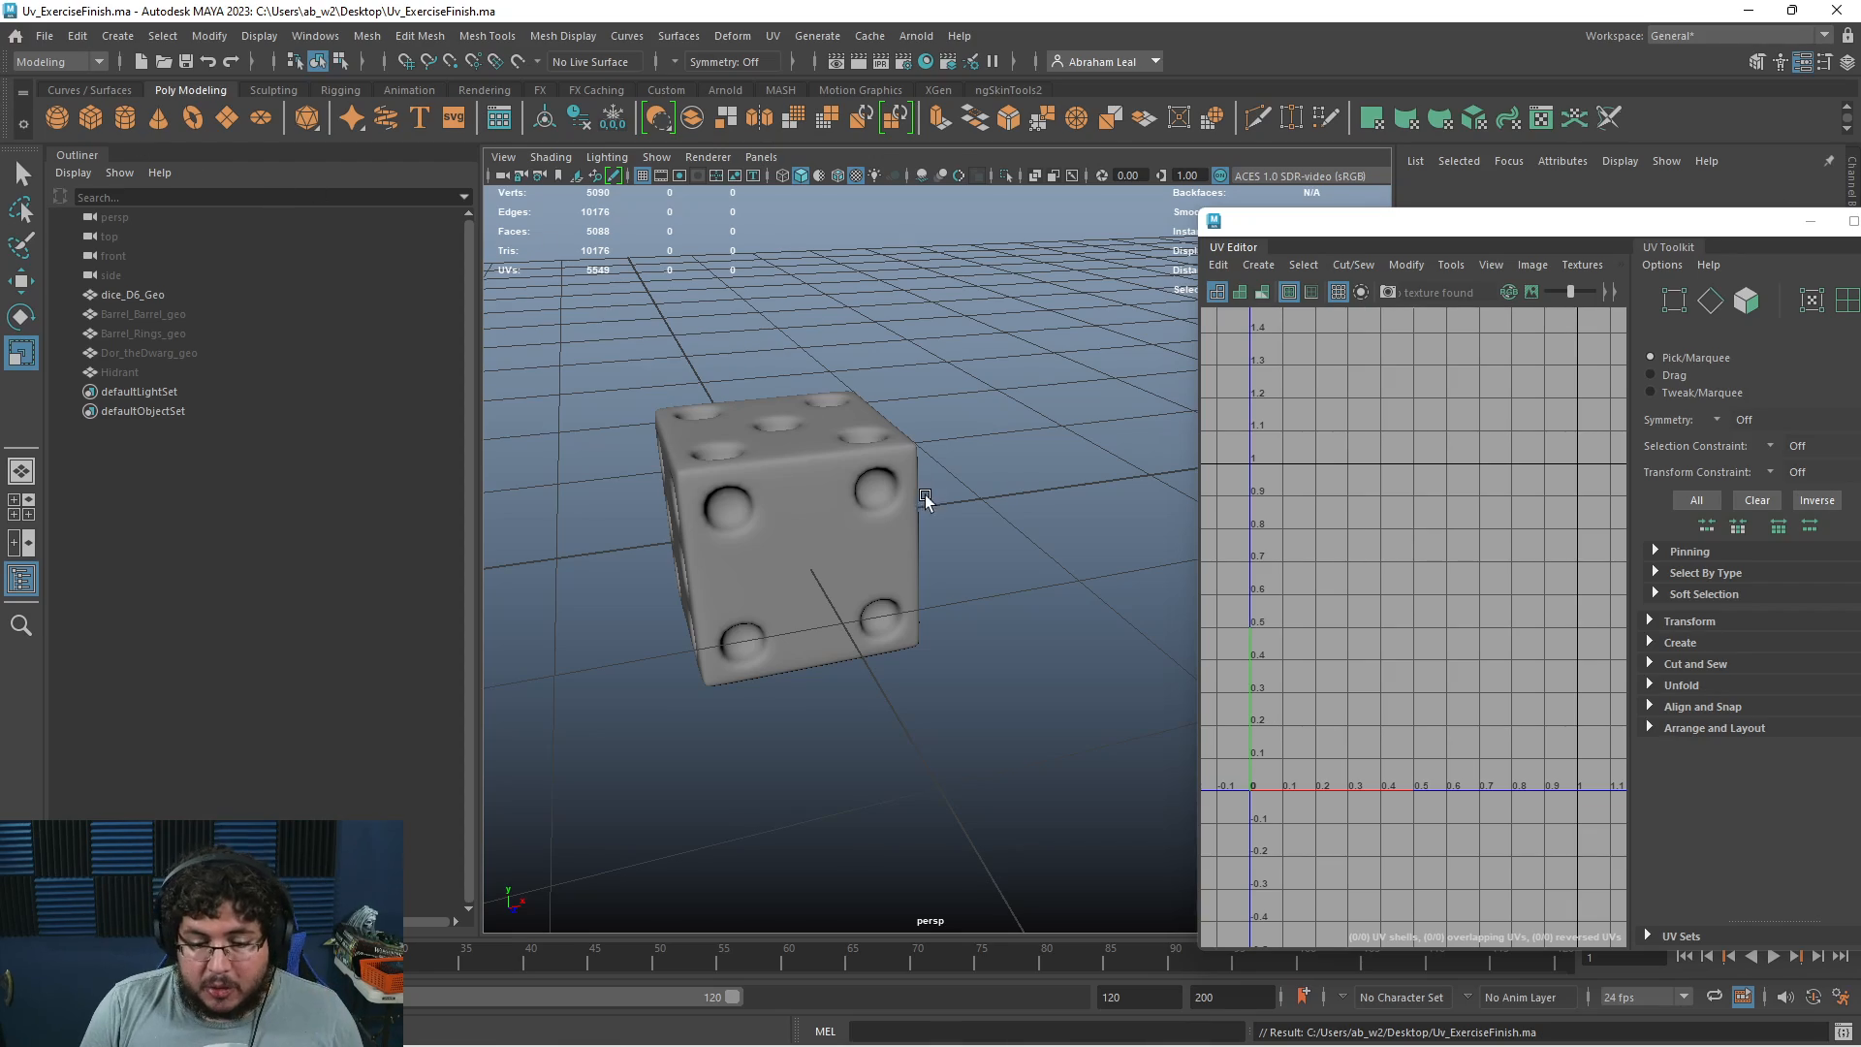
Turn off the smooth mesh preview on the dice to show its base geometry
click(927, 494)
scroll(866, 559, up, 10)
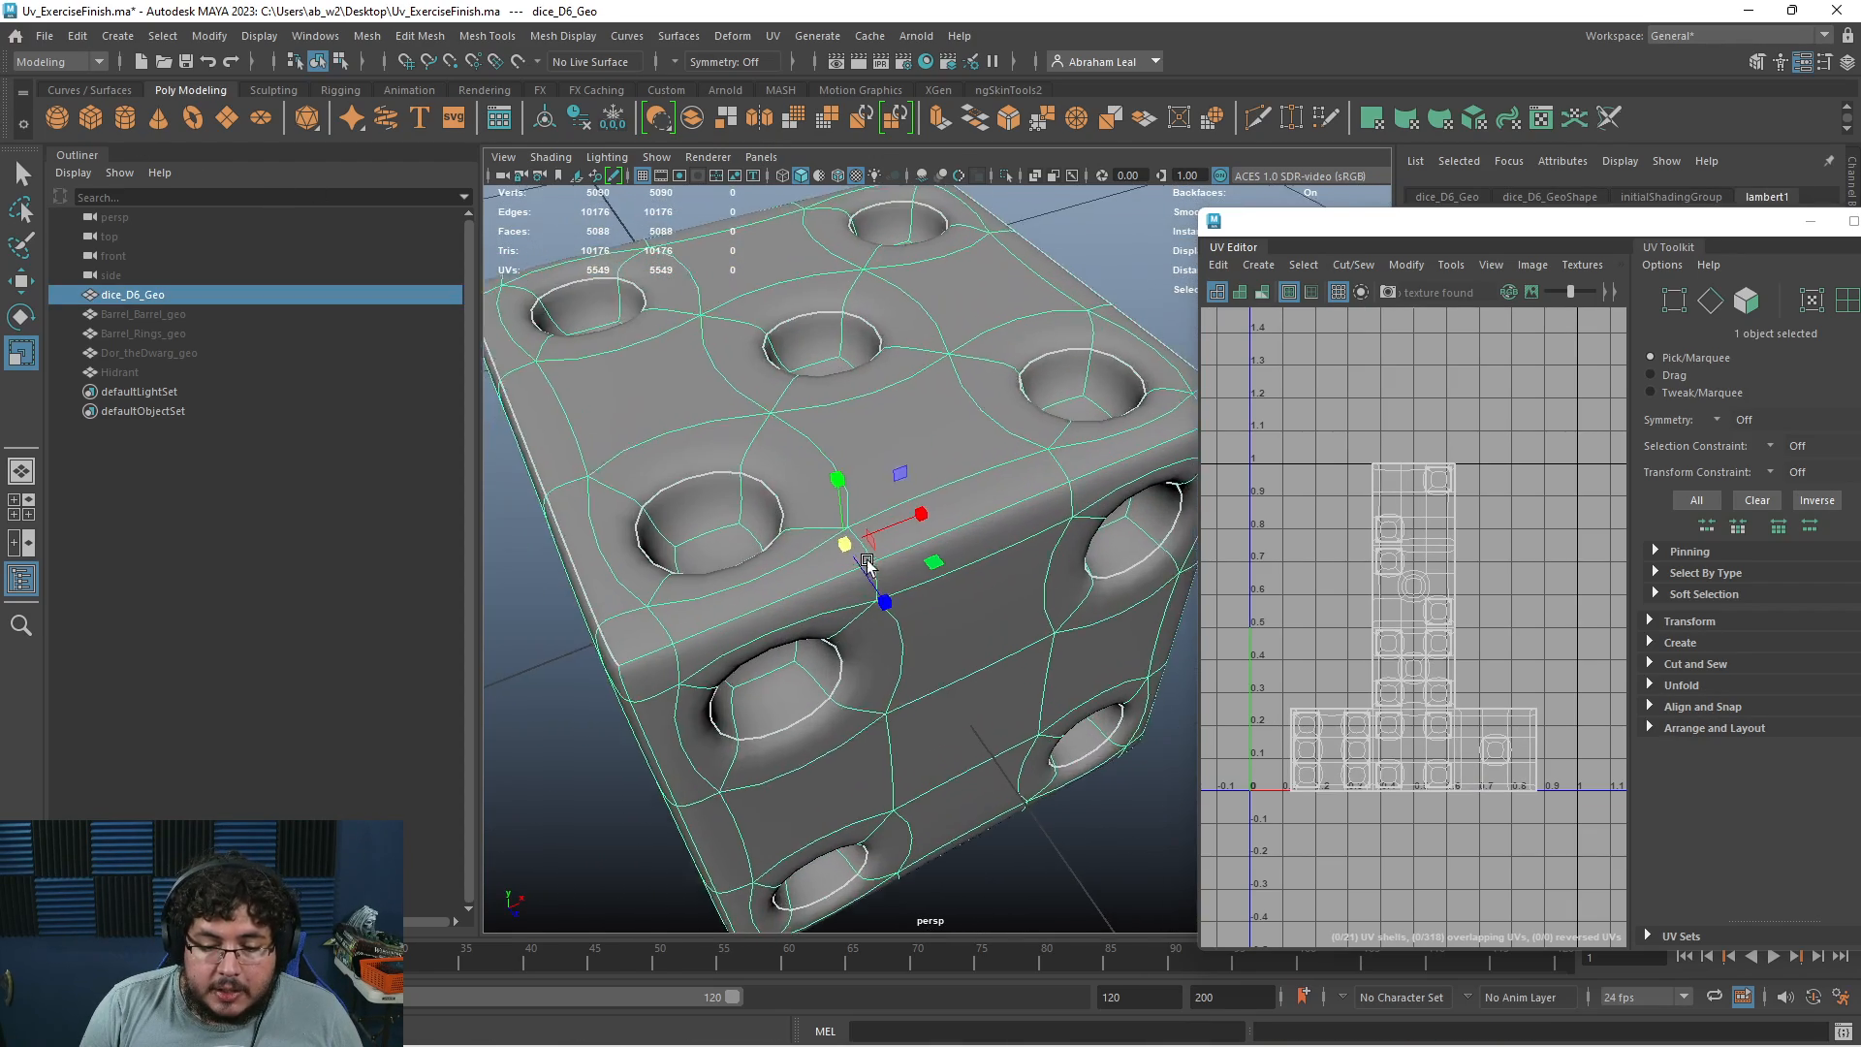
key(1)
scroll(873, 572, down, 5)
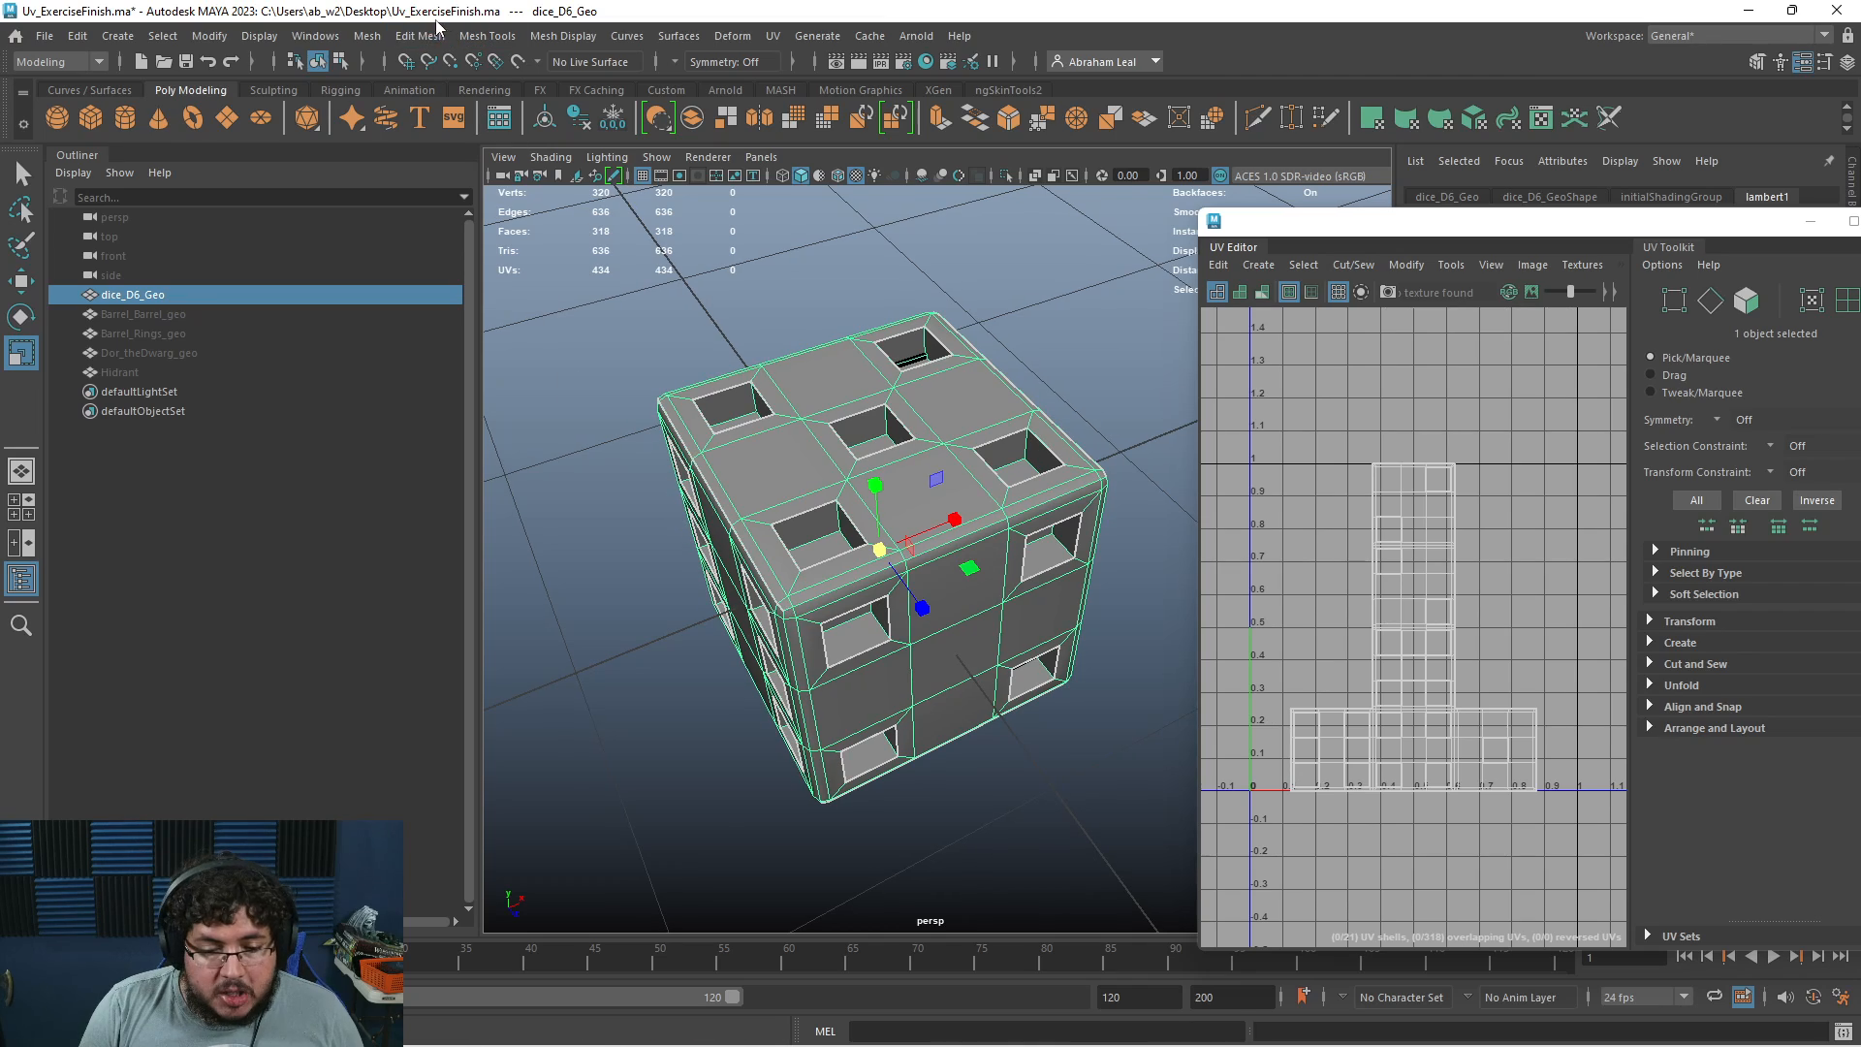
Apply the Smooth operation to the dice mesh and check its denser geometry
click(369, 36)
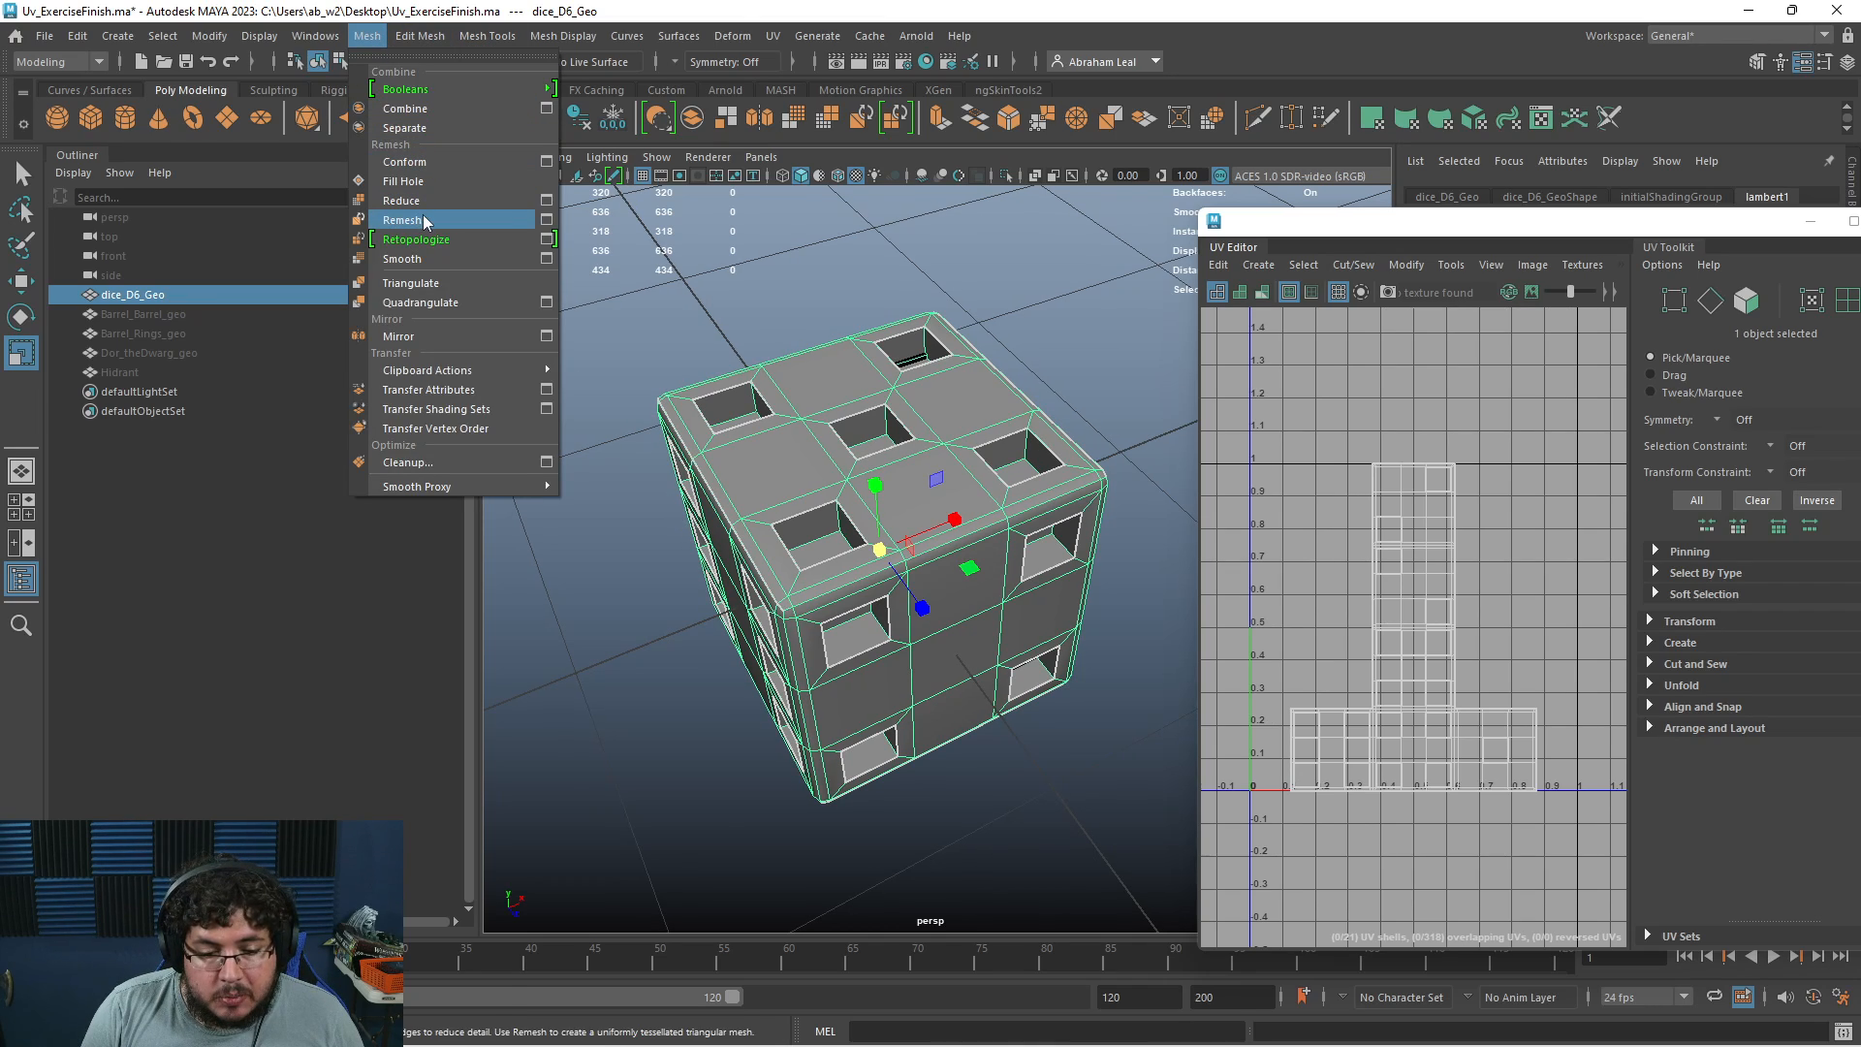
click(407, 258)
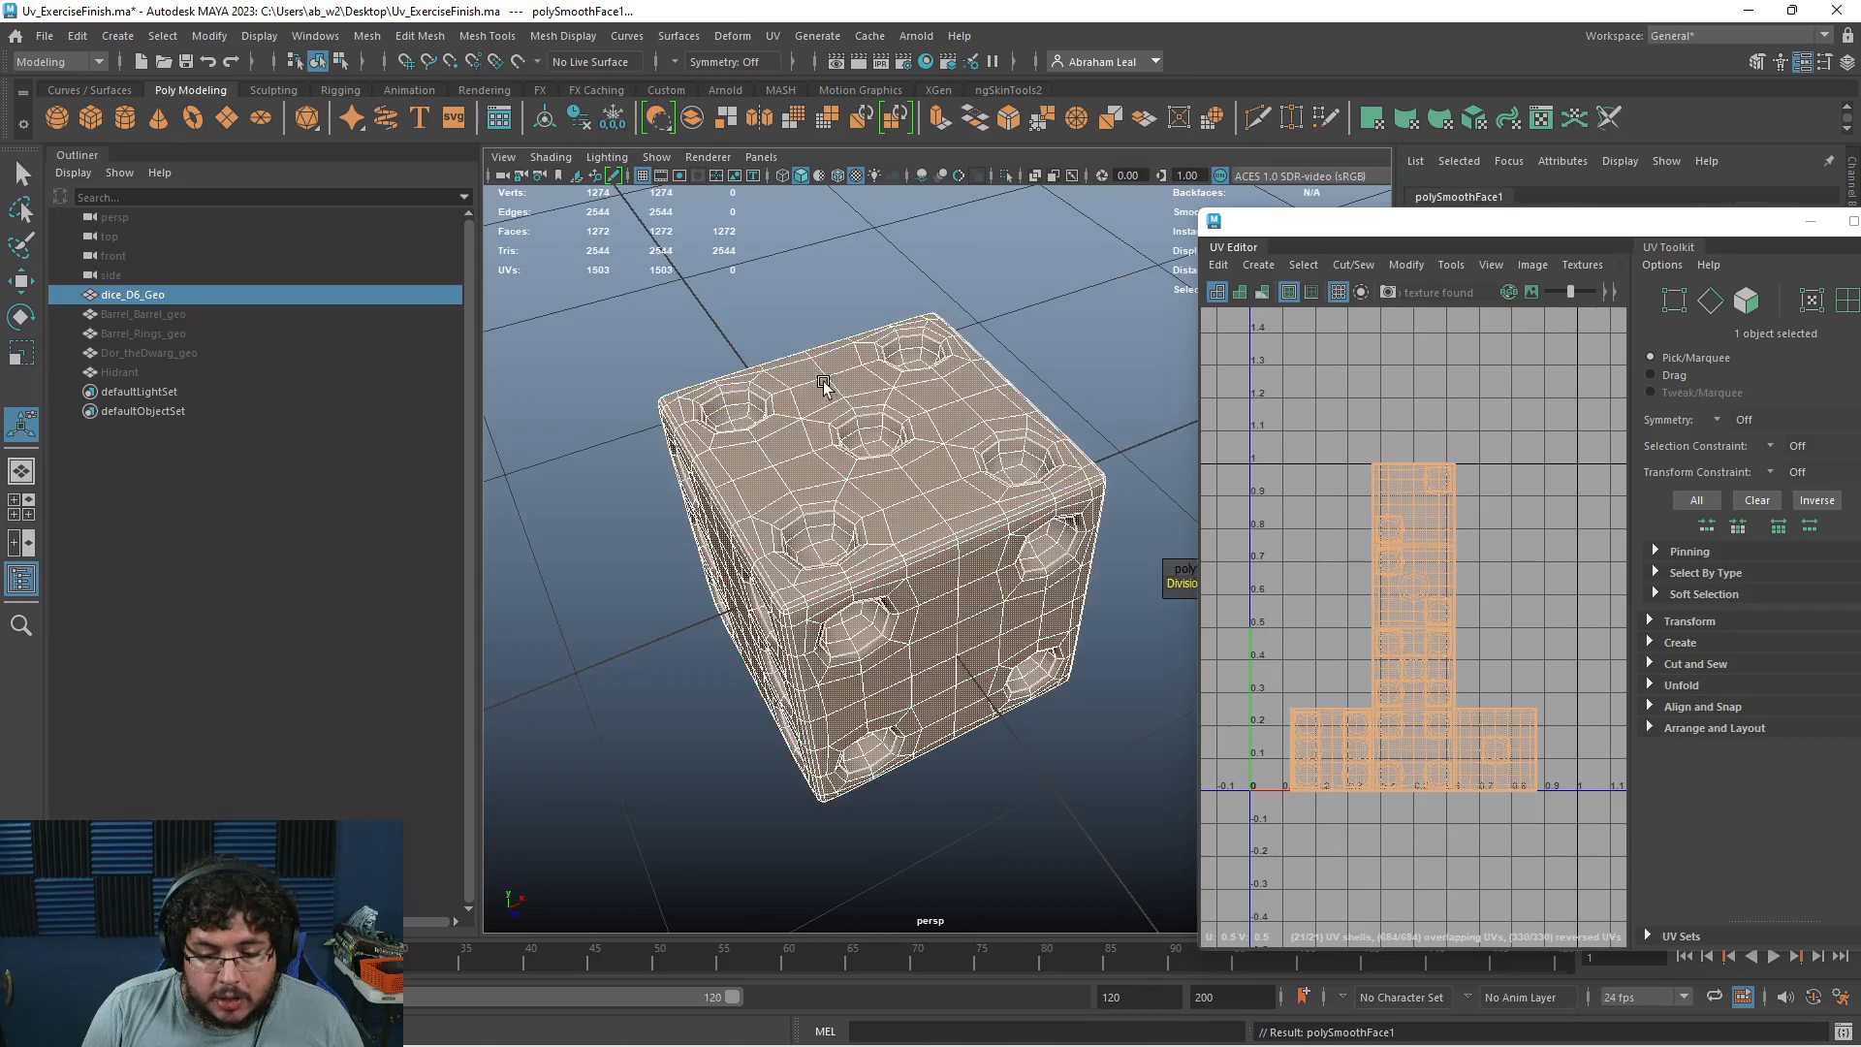
click(1086, 325)
alt+drag(1086, 325, 899, 388)
click(823, 415)
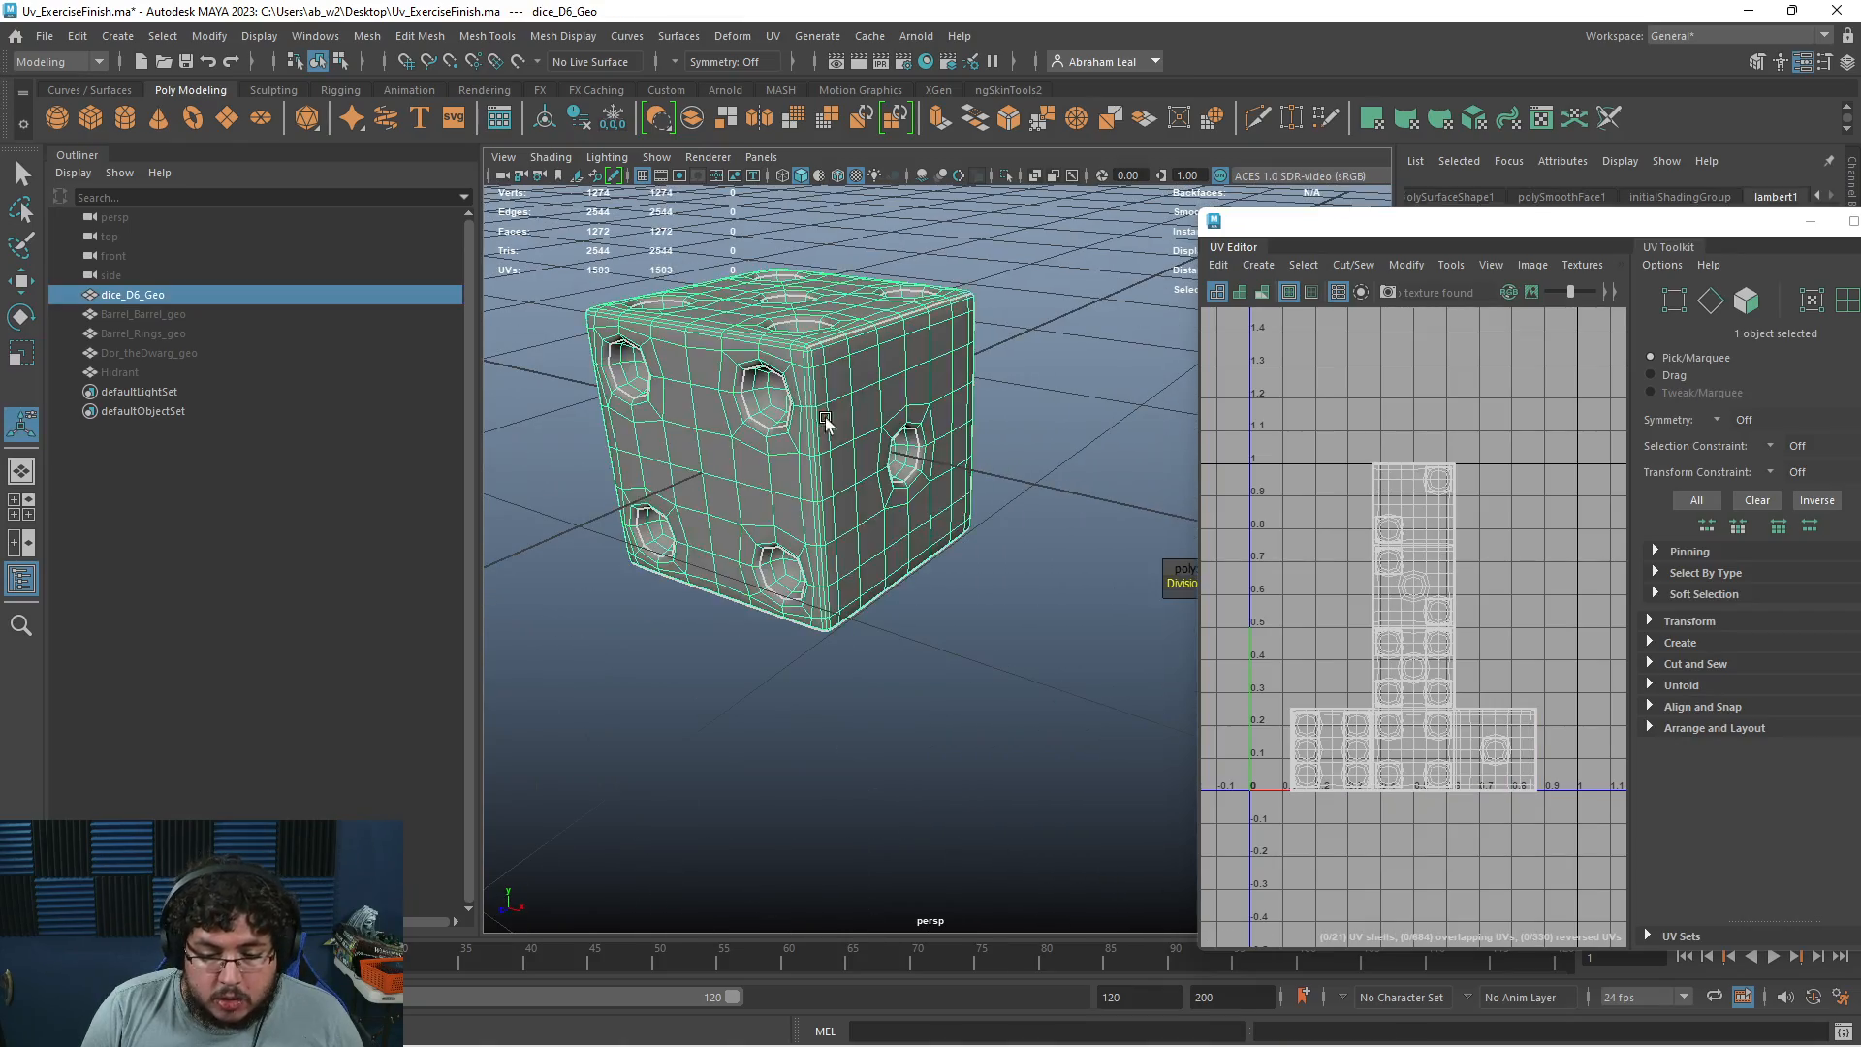
Examine the dice's existing UV layout up close alongside its smoothed geometry
alt+right_drag(823, 415, 889, 557)
mouse_move(889, 557)
alt+mouse_down()
mouse_move(803, 455)
mouse_move(969, 567)
mouse_move(887, 523)
alt+mouse_up()
scroll(947, 536, up, 4)
scroll(1422, 584, up, 3)
scroll(1427, 581, up, 5)
scroll(919, 487, down, 4)
alt+middle_drag(987, 497, 952, 526)
scroll(952, 526, up, 2)
alt+drag(952, 525, 908, 520)
Assign the existing lambert3 colored-checker material to the dice and check the texture on its faces
right_drag(909, 493, 1040, 985)
click(1031, 758)
alt+drag(1031, 759, 965, 697)
alt+right_drag(965, 698, 1005, 844)
alt+middle_drag(918, 690, 948, 730)
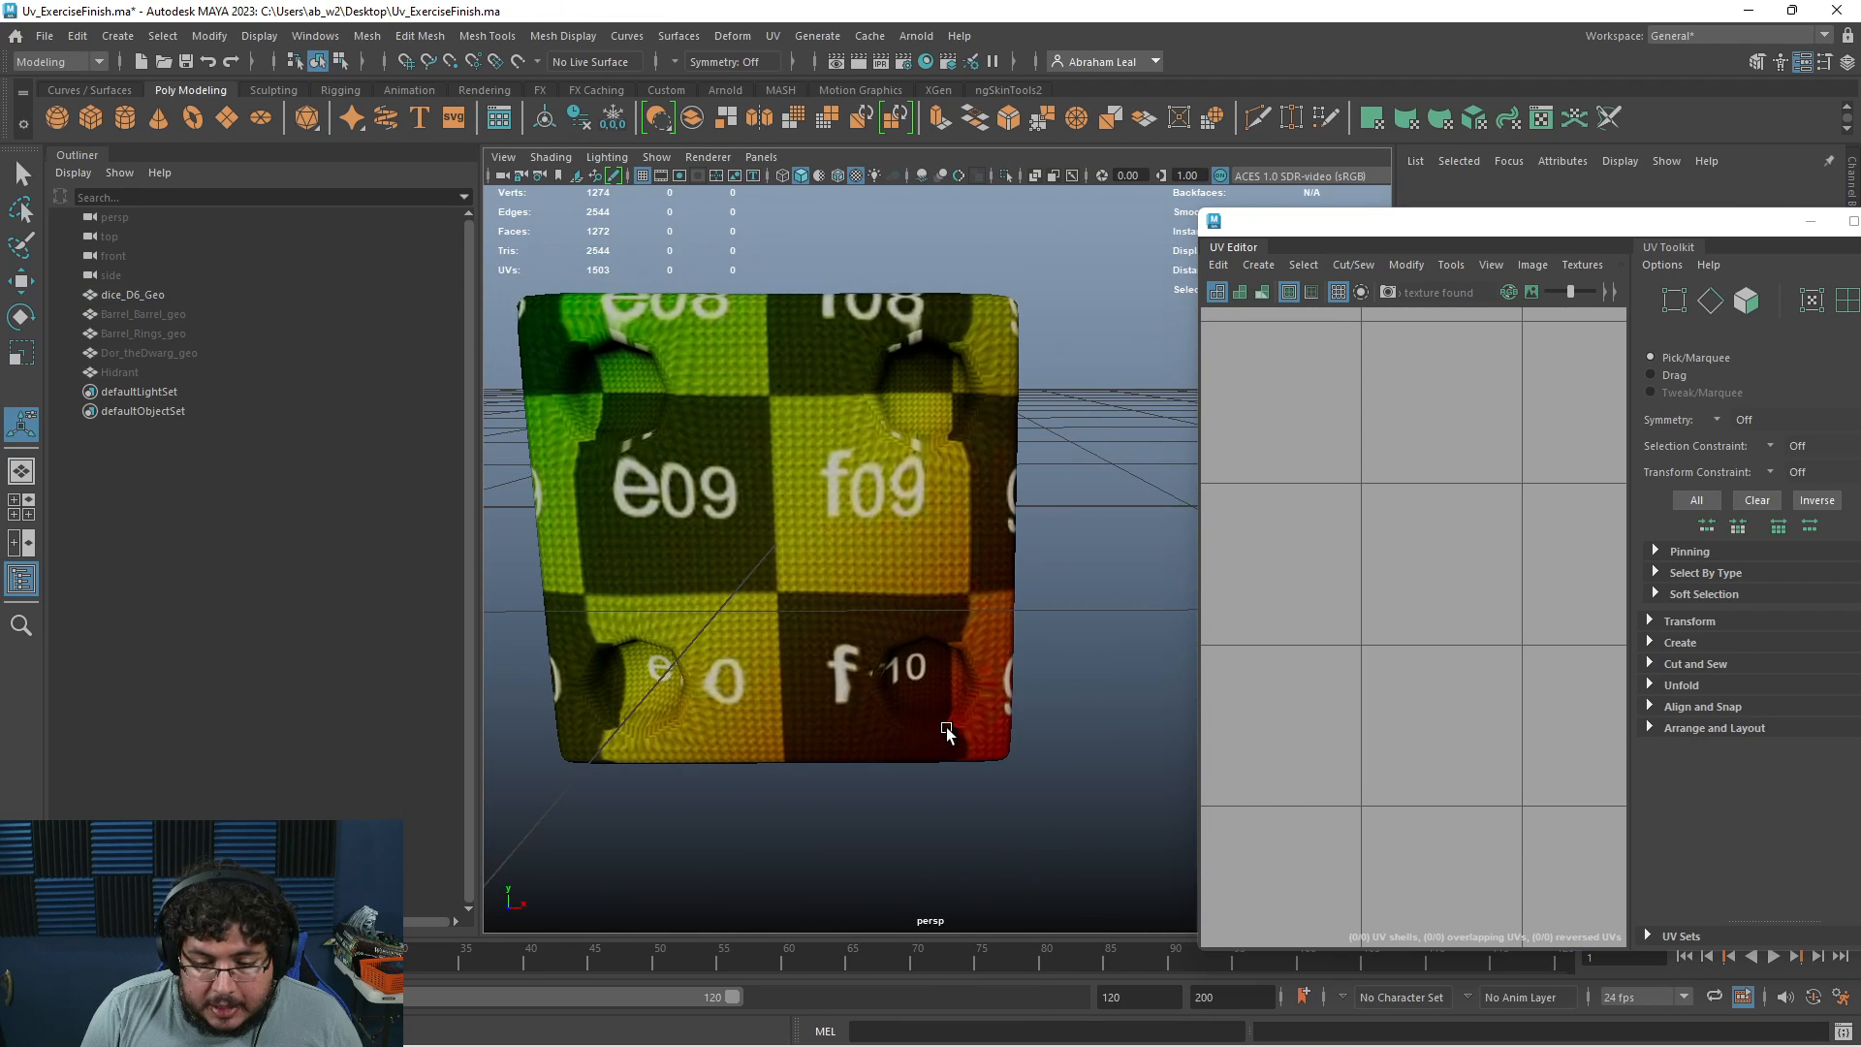
alt+drag(947, 731, 886, 683)
alt+right_drag(886, 682, 1027, 685)
alt+middle_drag(930, 581, 1018, 715)
alt+right_drag(1018, 714, 893, 682)
alt+drag(894, 682, 938, 768)
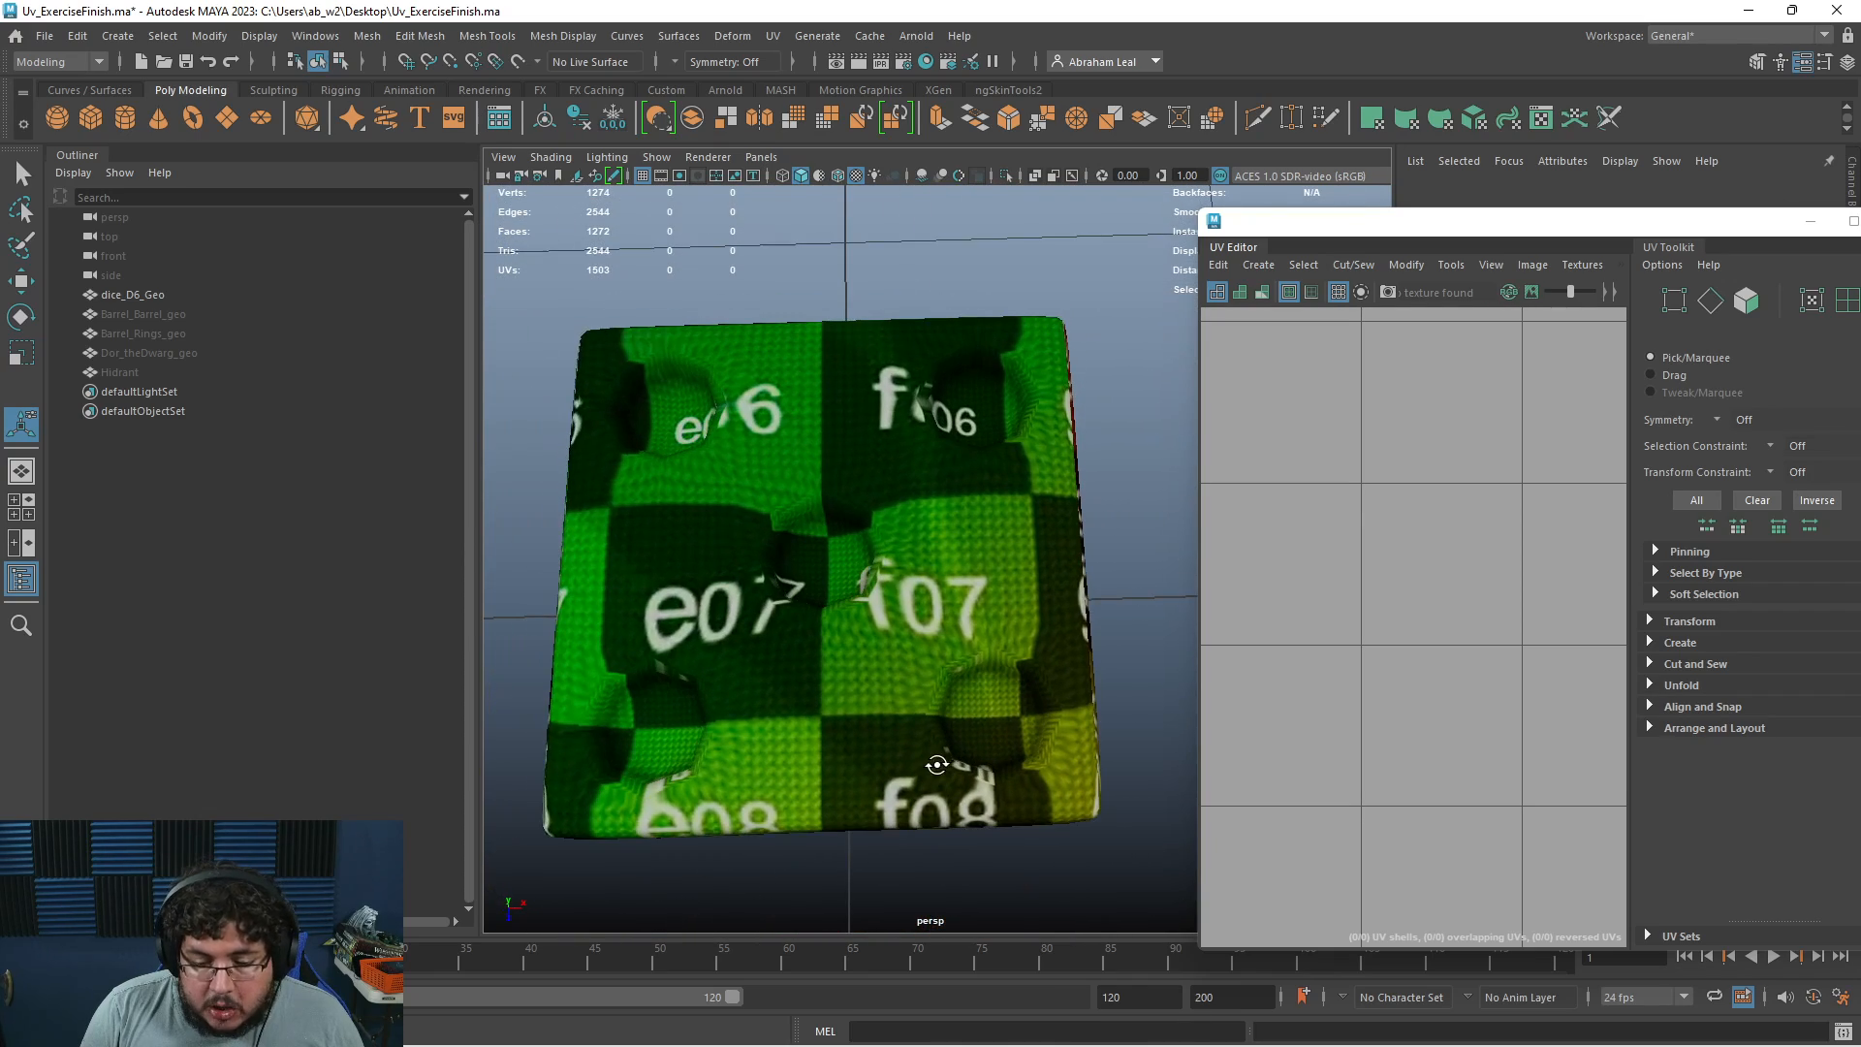
alt+right_drag(857, 679, 924, 695)
Turn on the dice's smooth mesh preview and examine the checker distortion around the pips and sides
click(925, 695)
key(3)
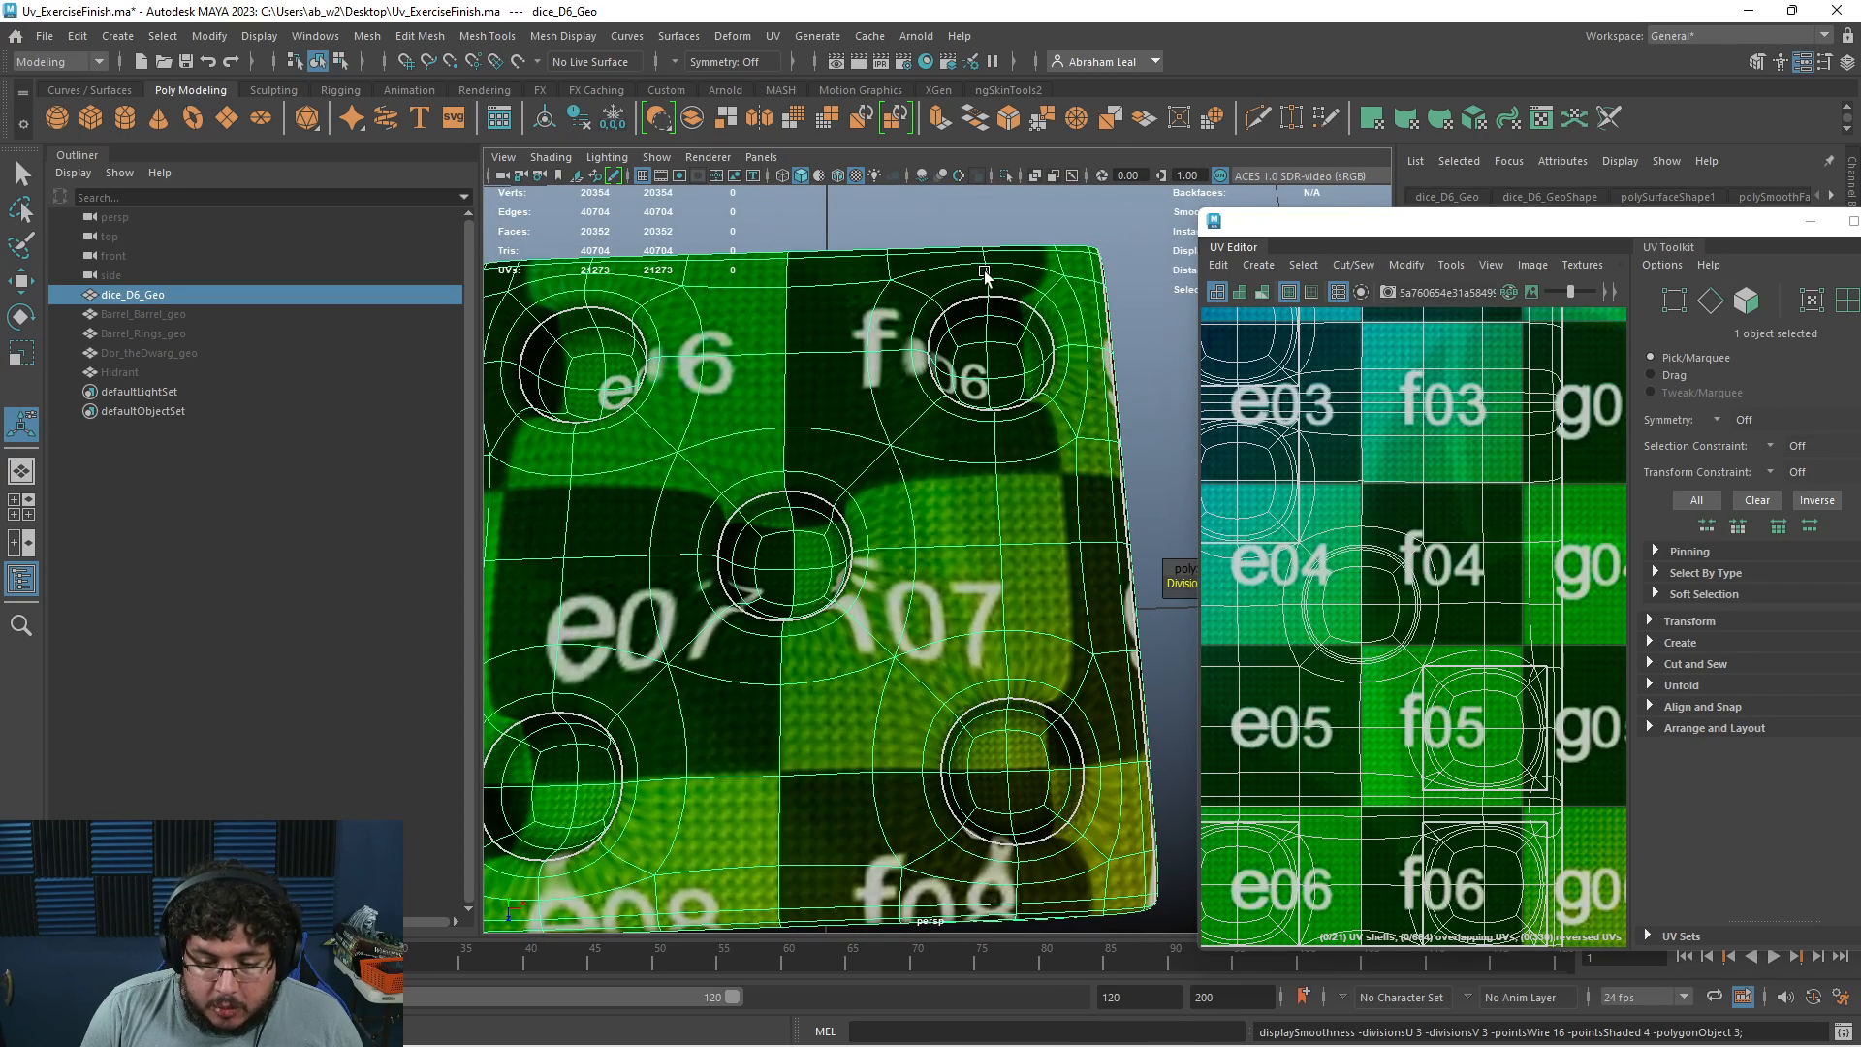
click(984, 232)
mouse_move(984, 265)
alt+right_down()
mouse_move(1027, 549)
mouse_move(1018, 736)
mouse_move(1023, 698)
mouse_move(923, 579)
mouse_move(863, 552)
alt+right_up()
alt+middle_drag(914, 564, 1030, 487)
alt+right_drag(1030, 486, 875, 496)
alt+drag(874, 495, 995, 520)
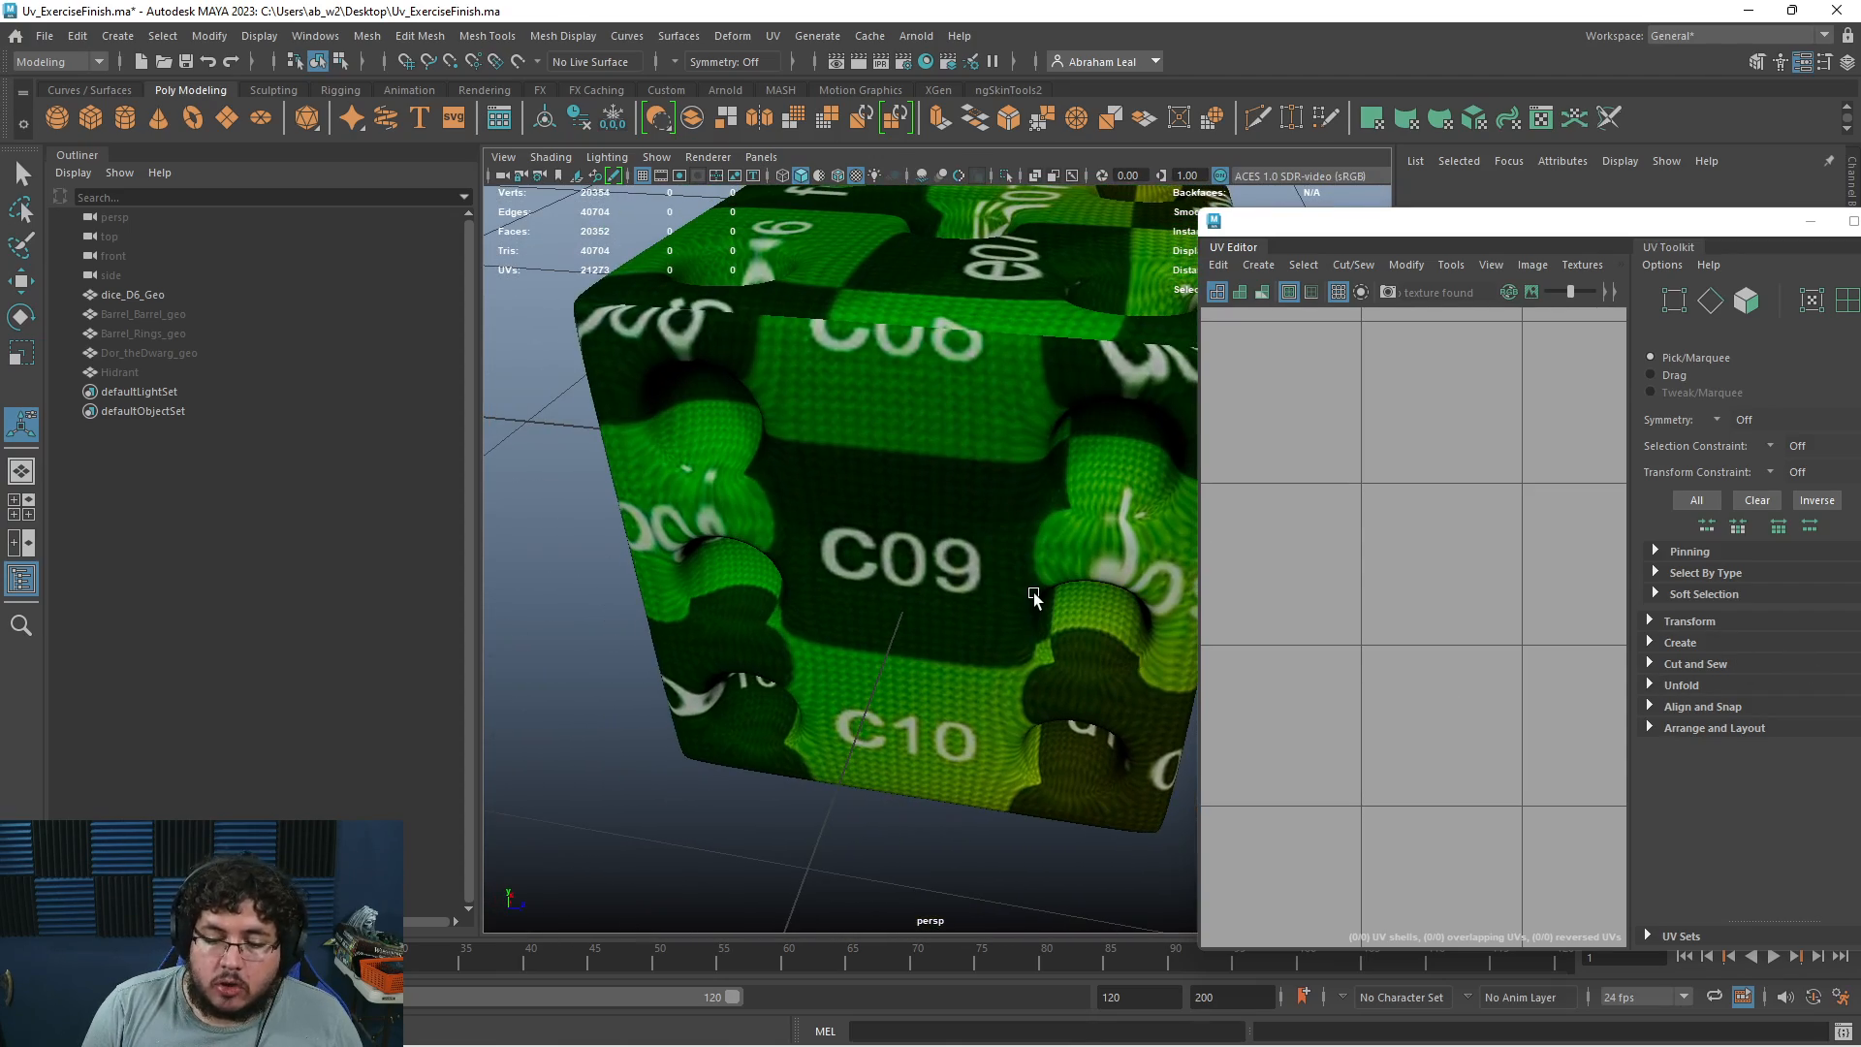
click(1033, 597)
alt+right_drag(1034, 597, 928, 580)
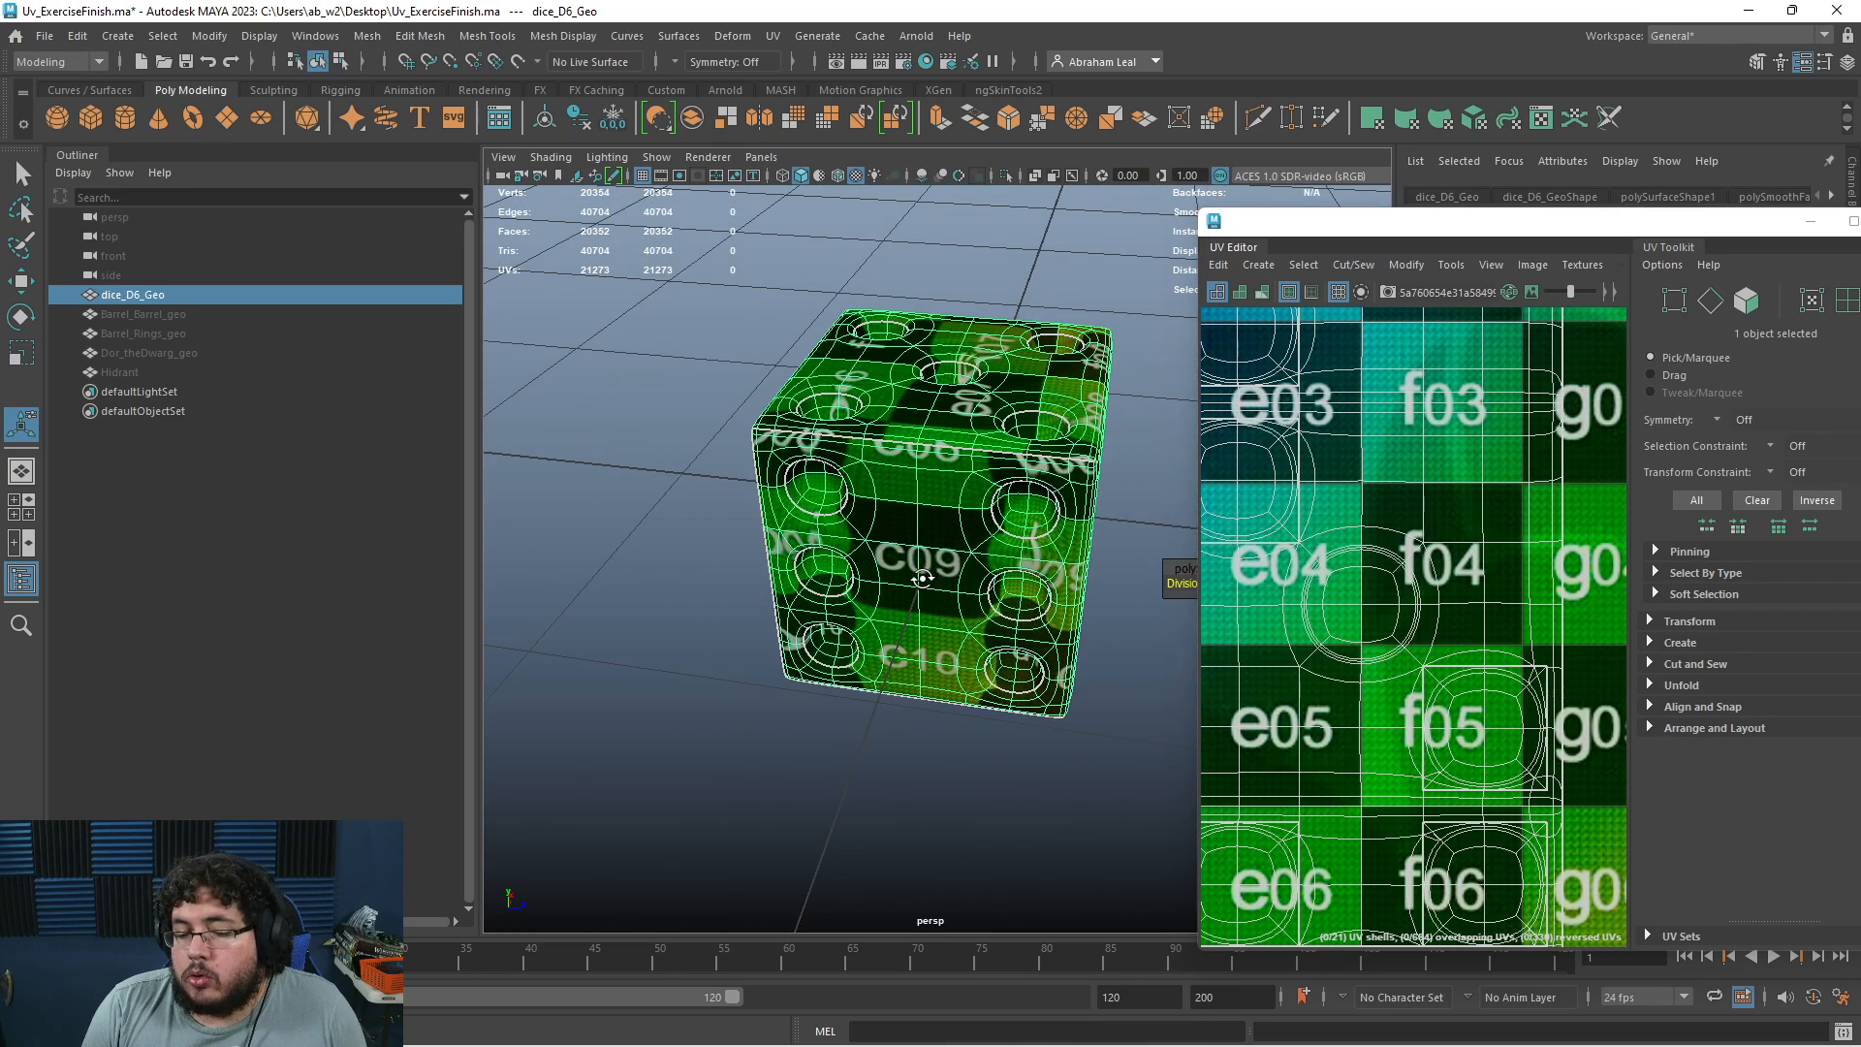
alt+drag(935, 582, 933, 562)
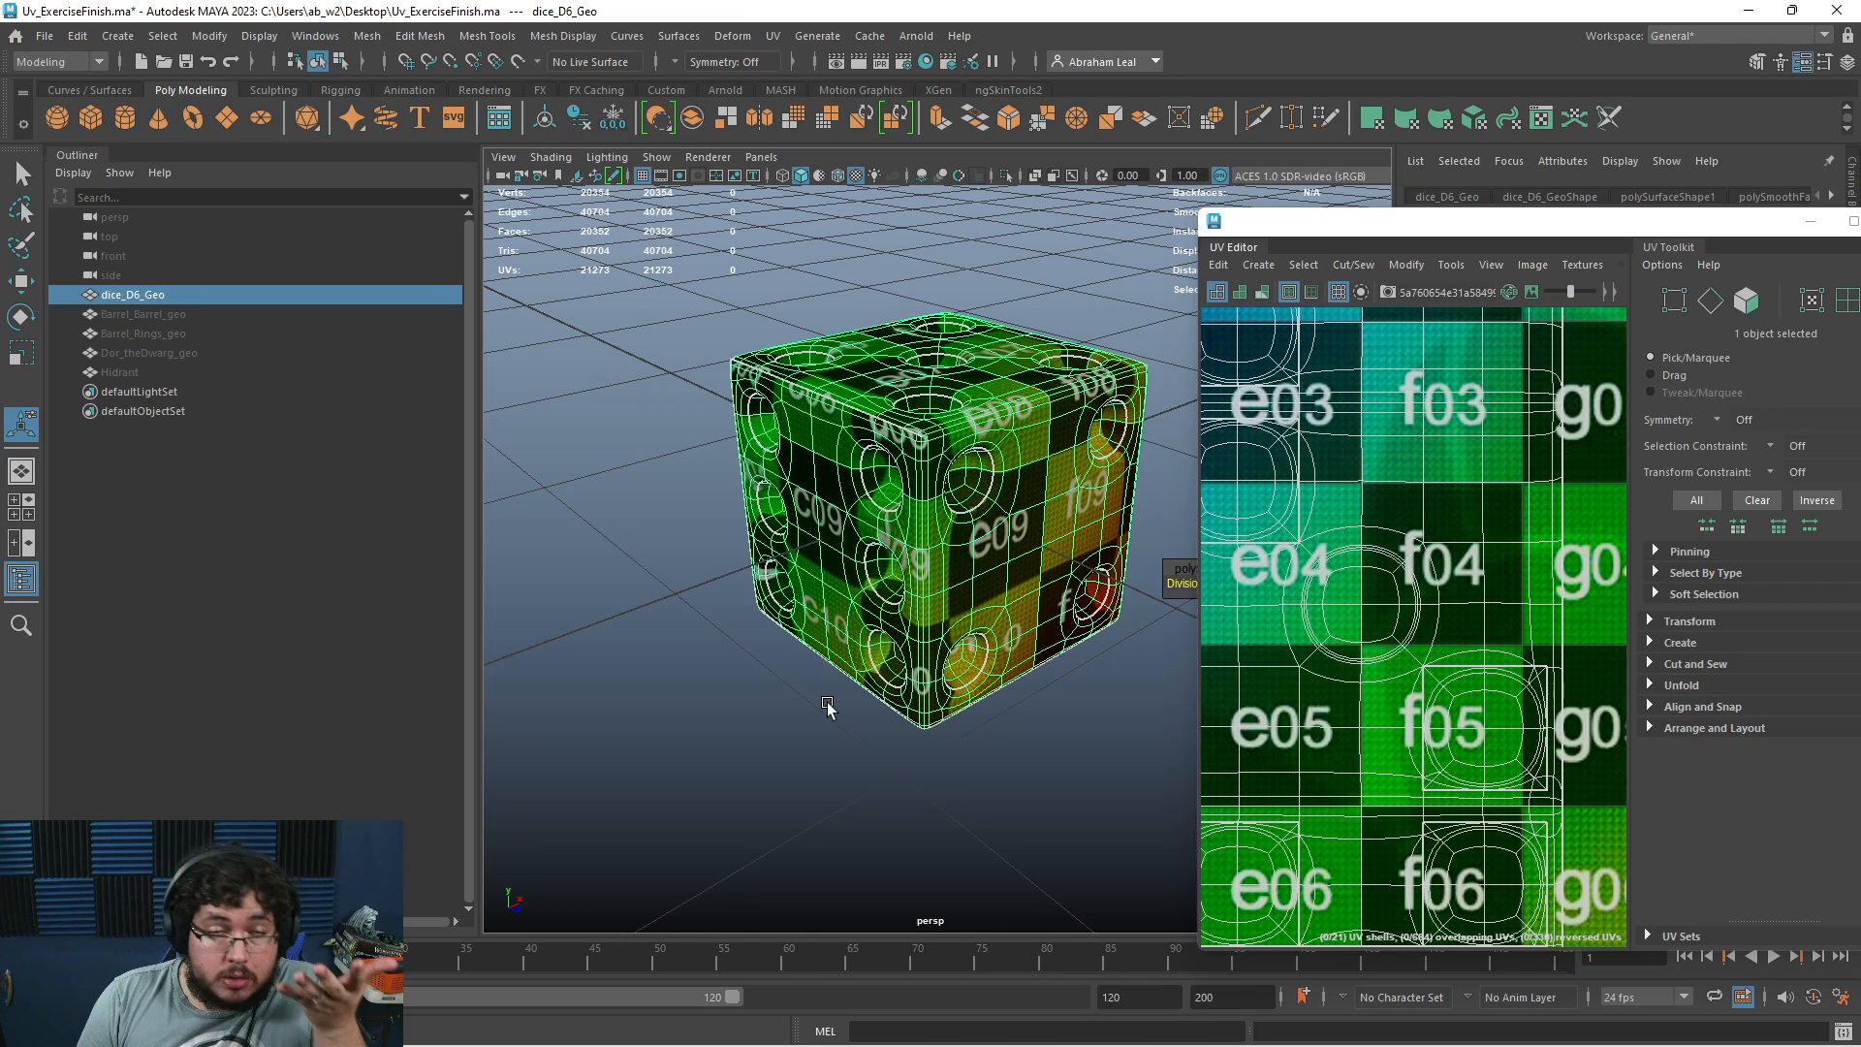
alt+drag(894, 680, 916, 621)
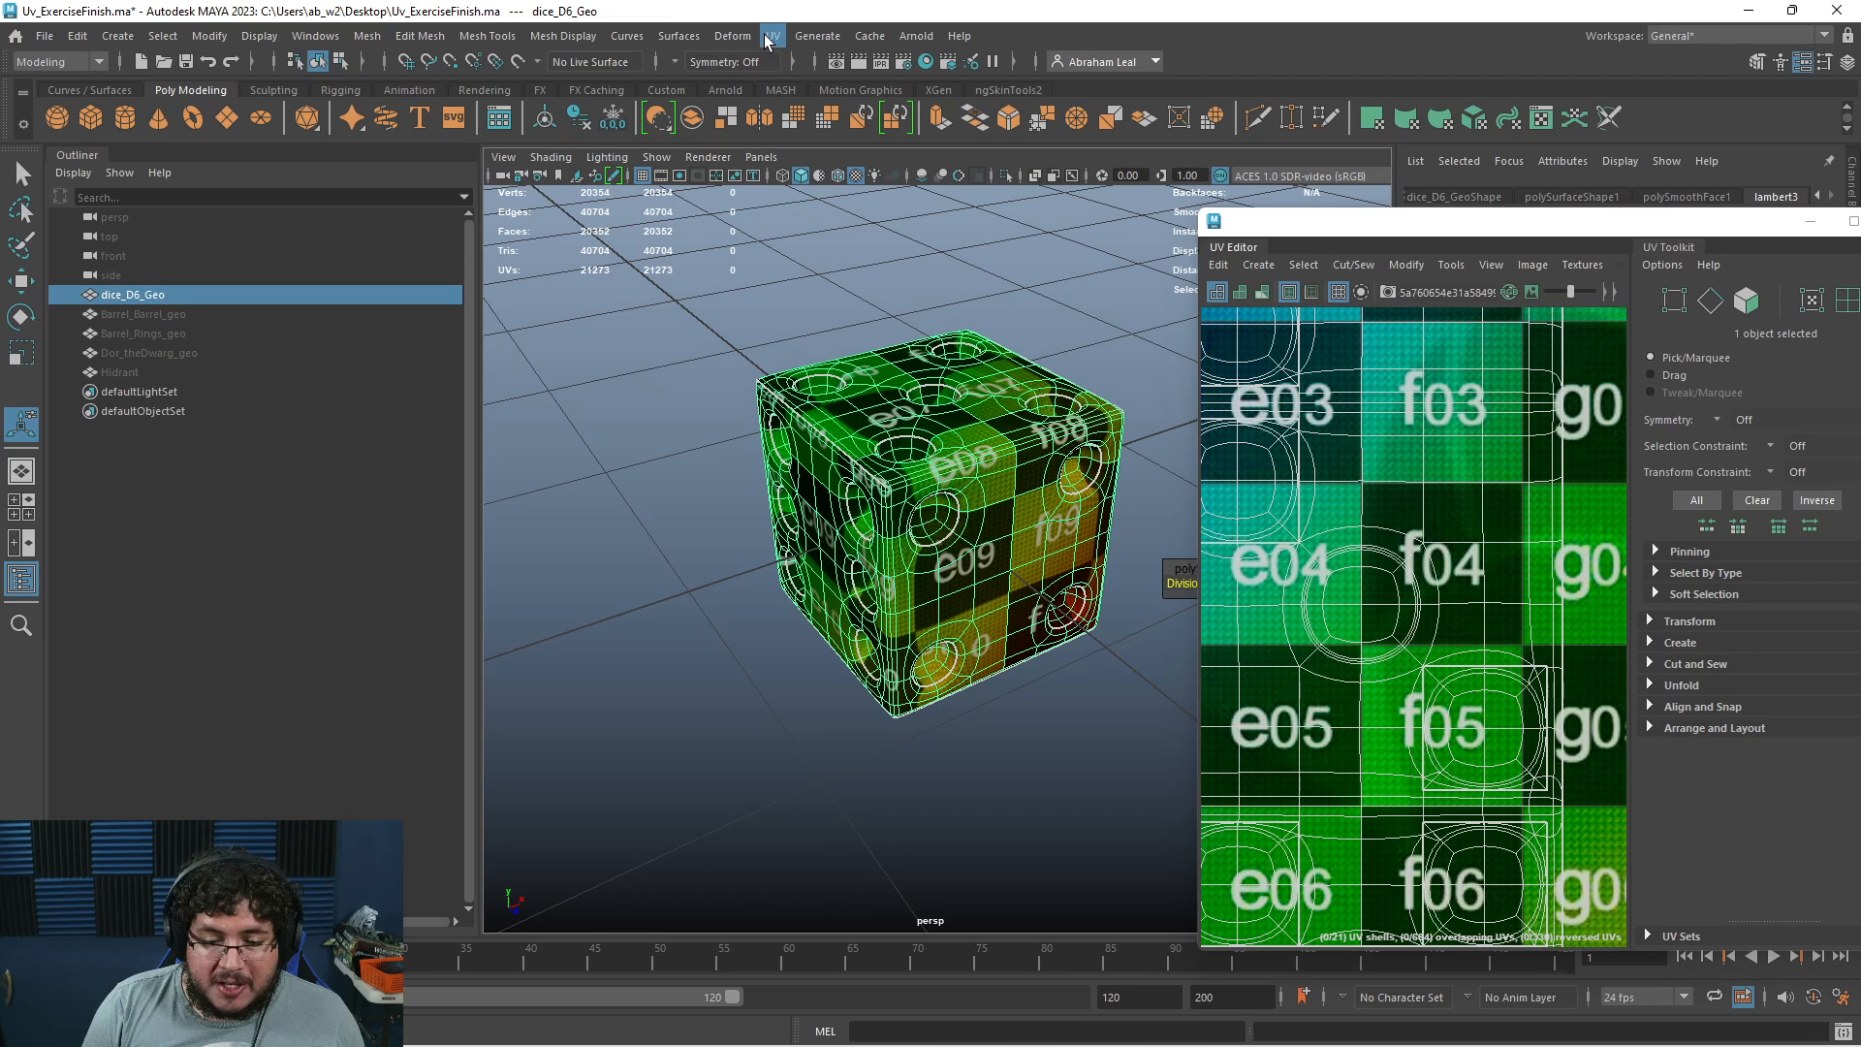
Delete all of the dice's UVs and switch it back to the unsmoothed display
alt+drag(929, 334, 907, 320)
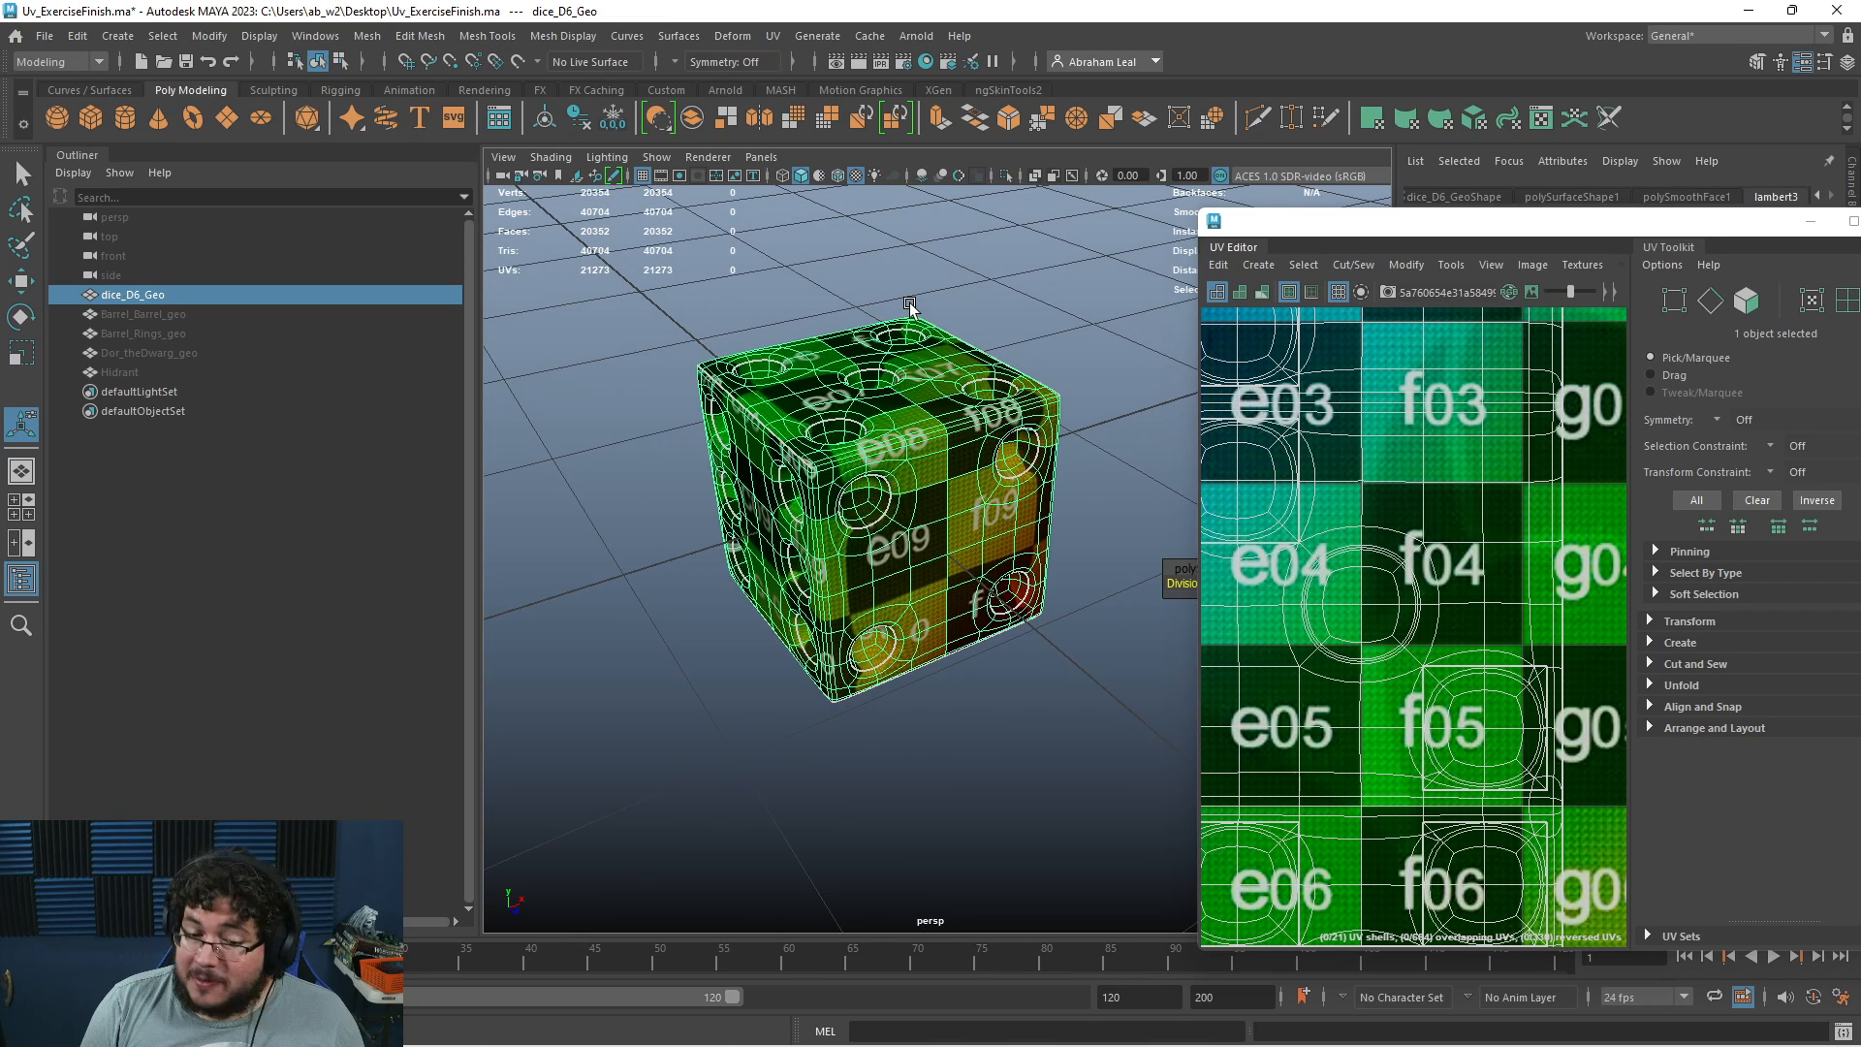
click(772, 36)
click(866, 413)
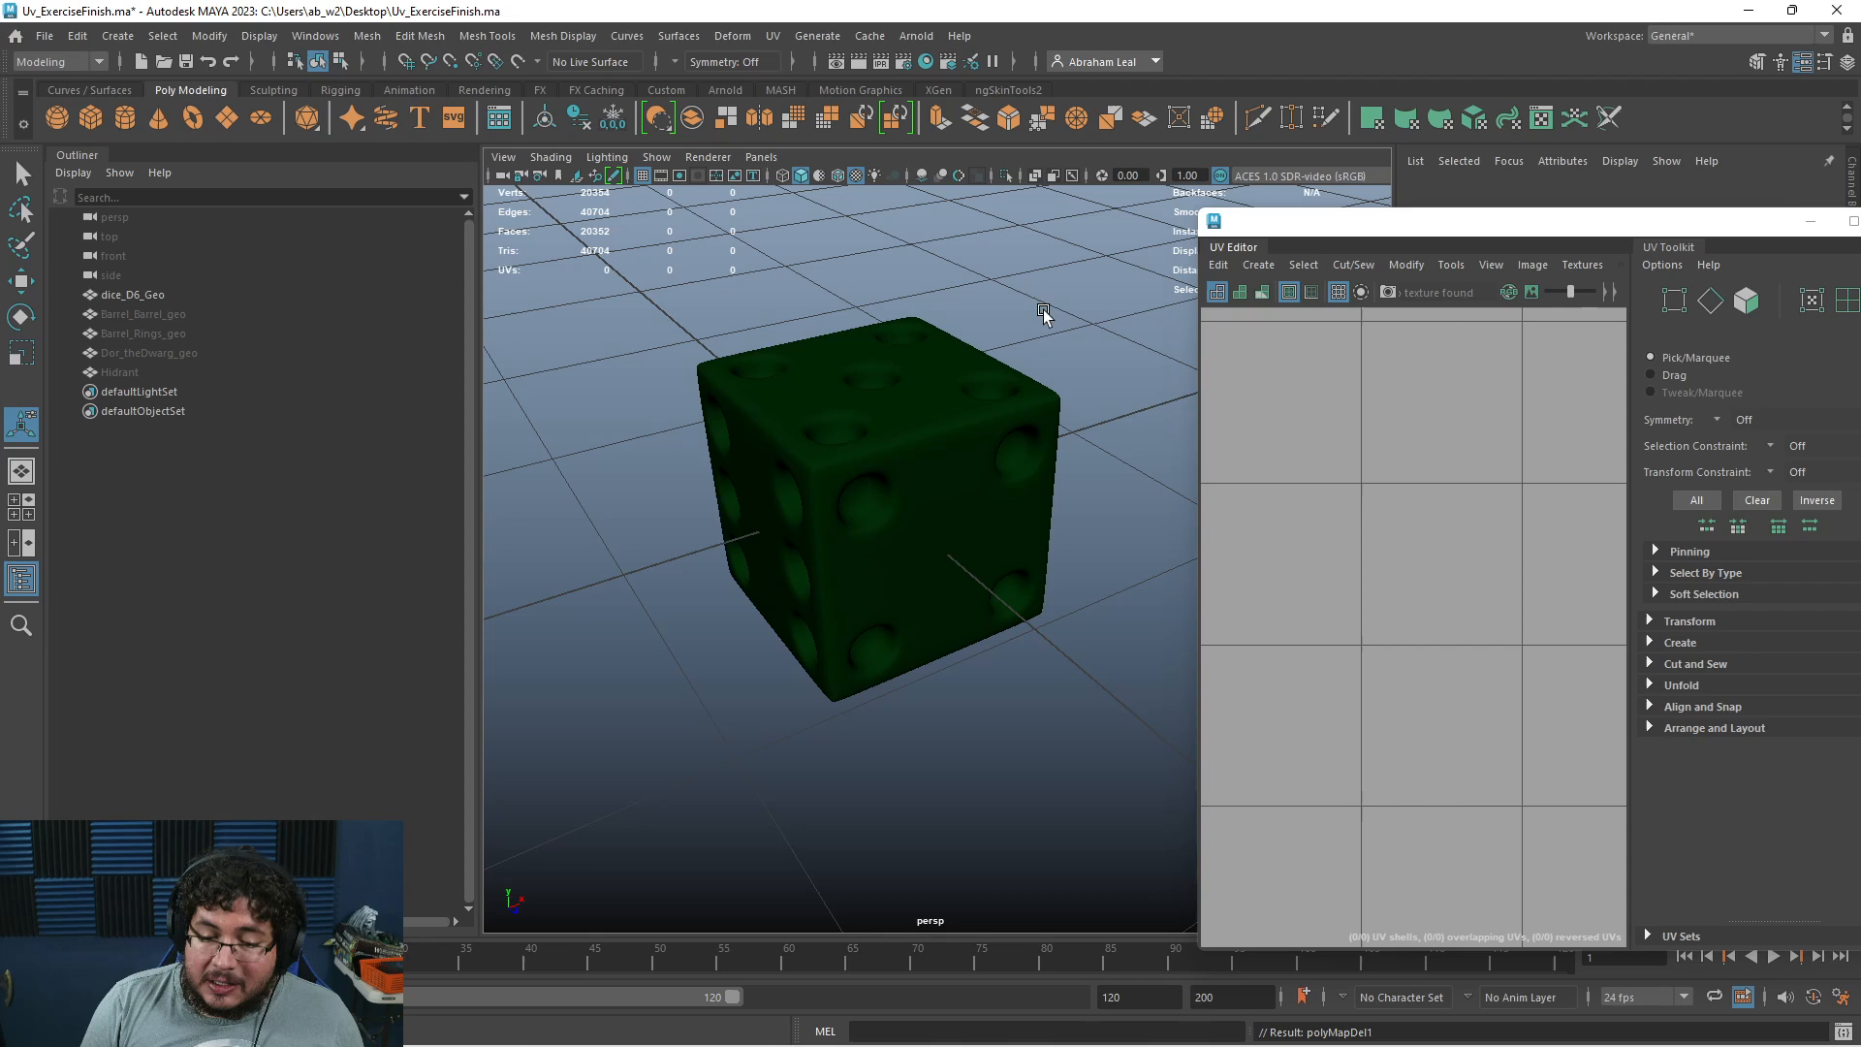
click(909, 491)
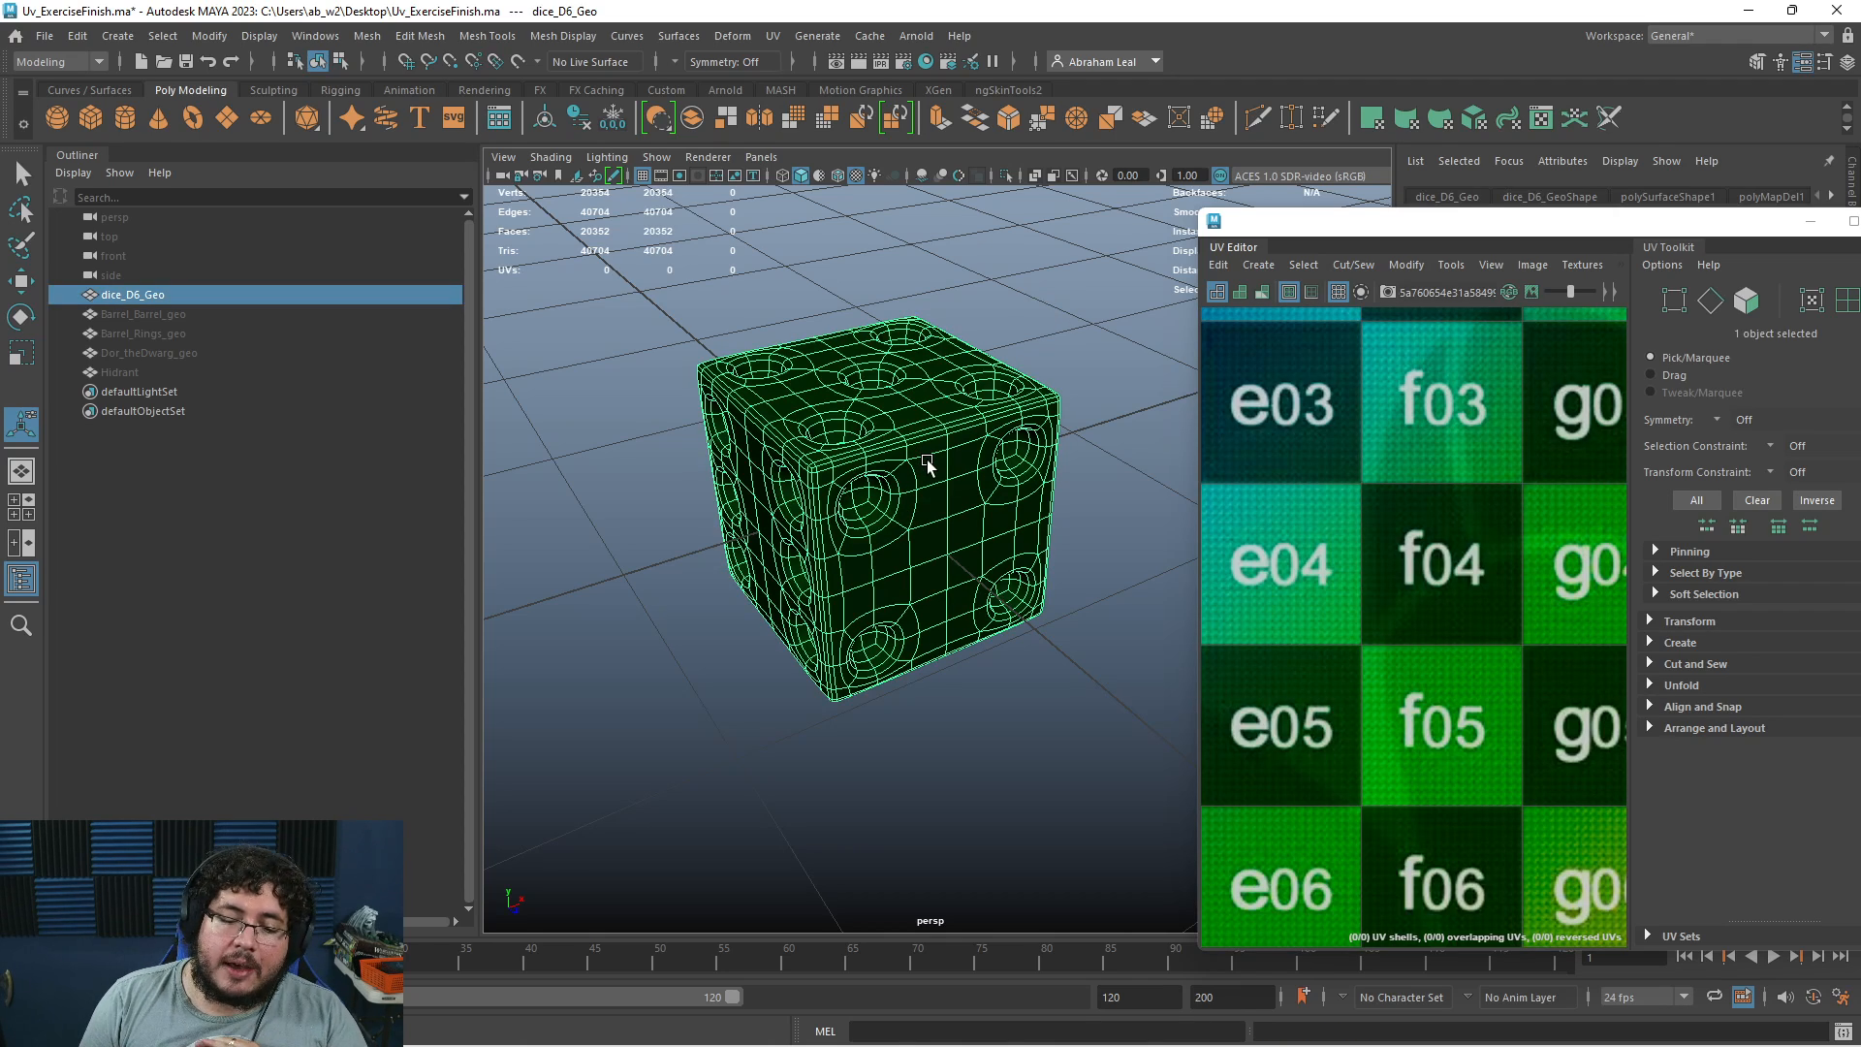
key(1)
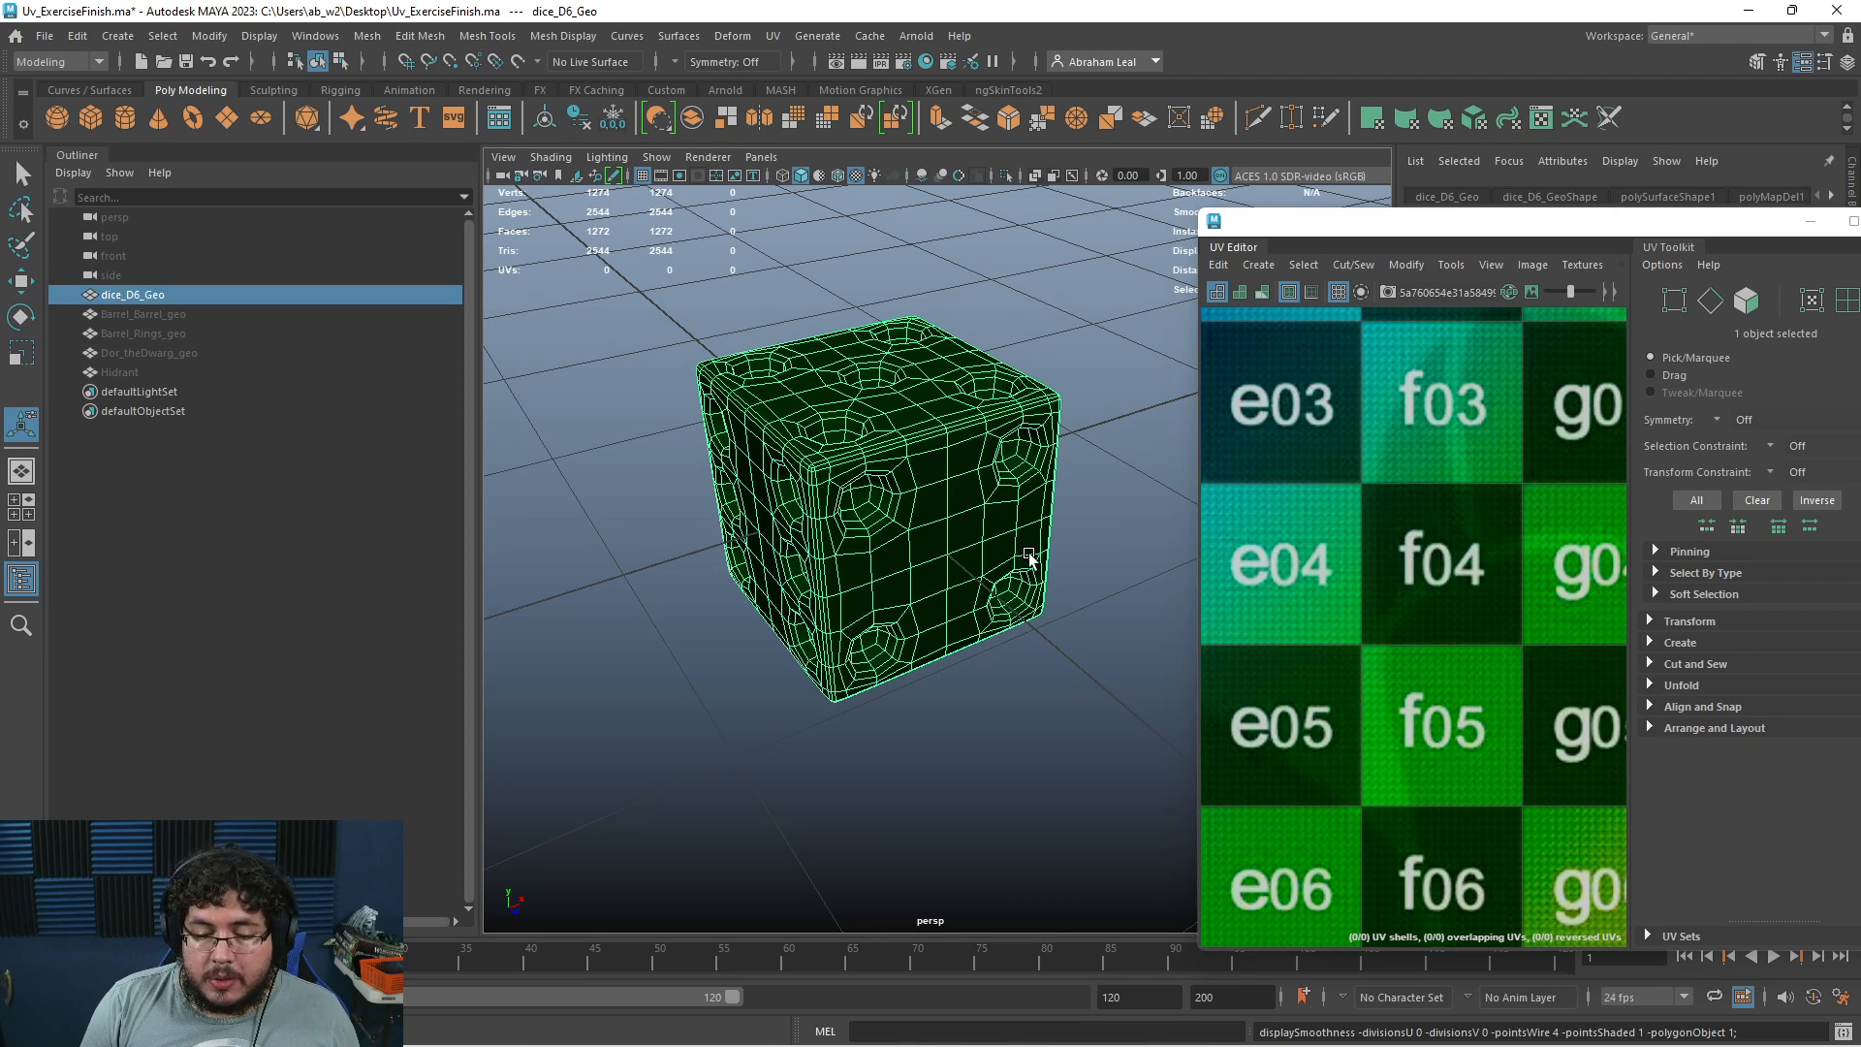
Give the dice a Camera-Based UV projection from an angled view, check its layout over the checker texture, and return to object mode
alt+drag(976, 618, 1076, 630)
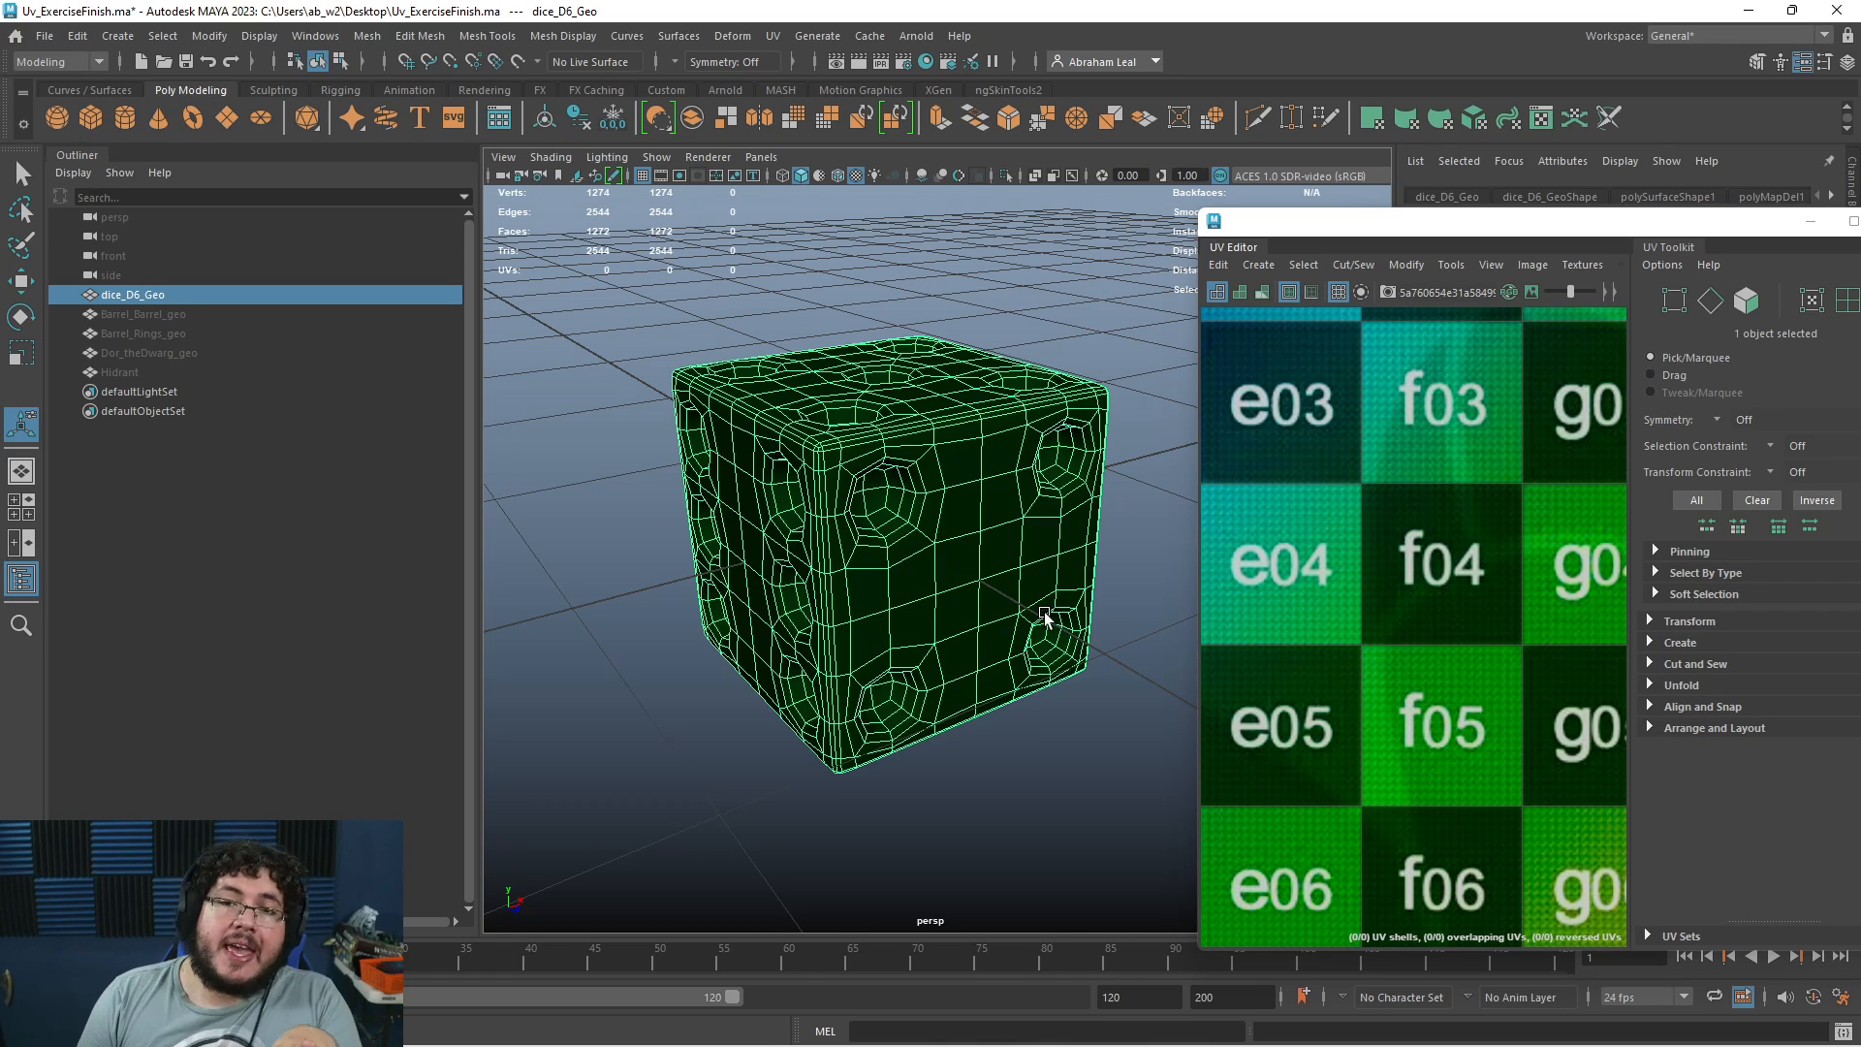
alt+right_drag(1045, 618, 1013, 601)
alt+drag(1013, 601, 1028, 686)
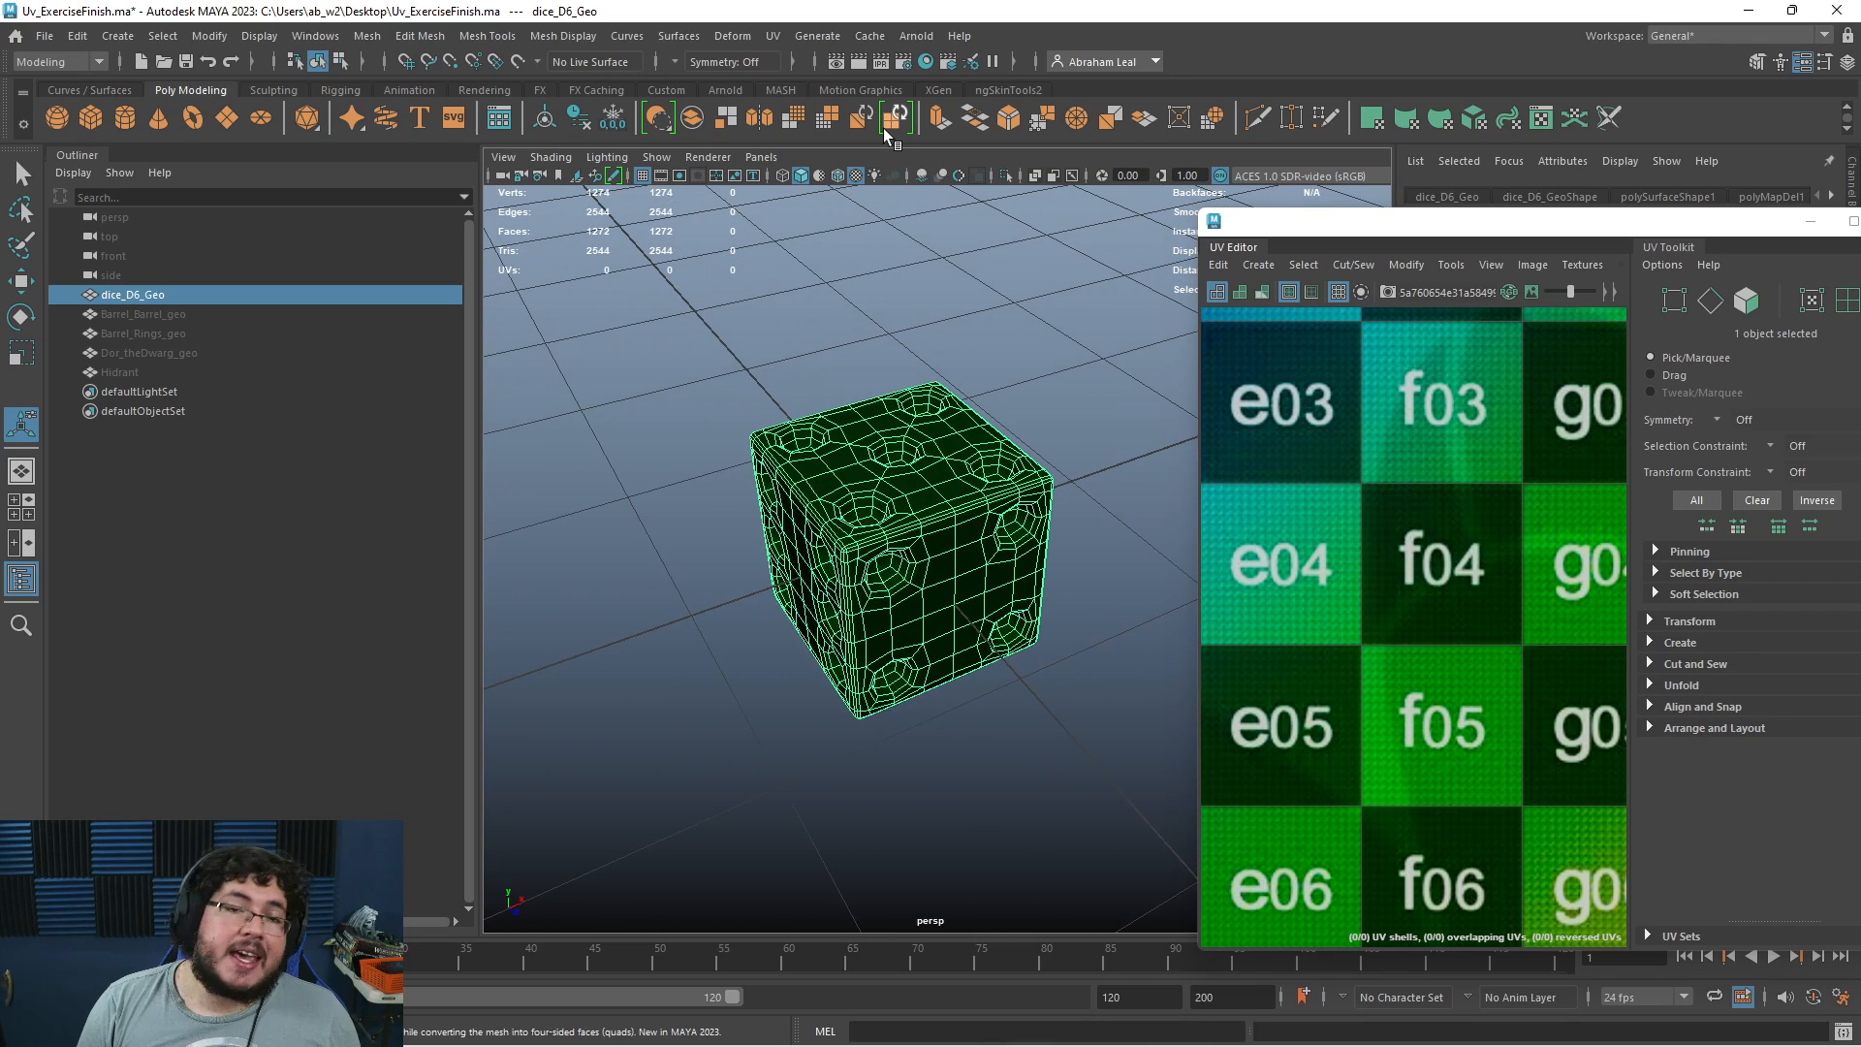
click(775, 43)
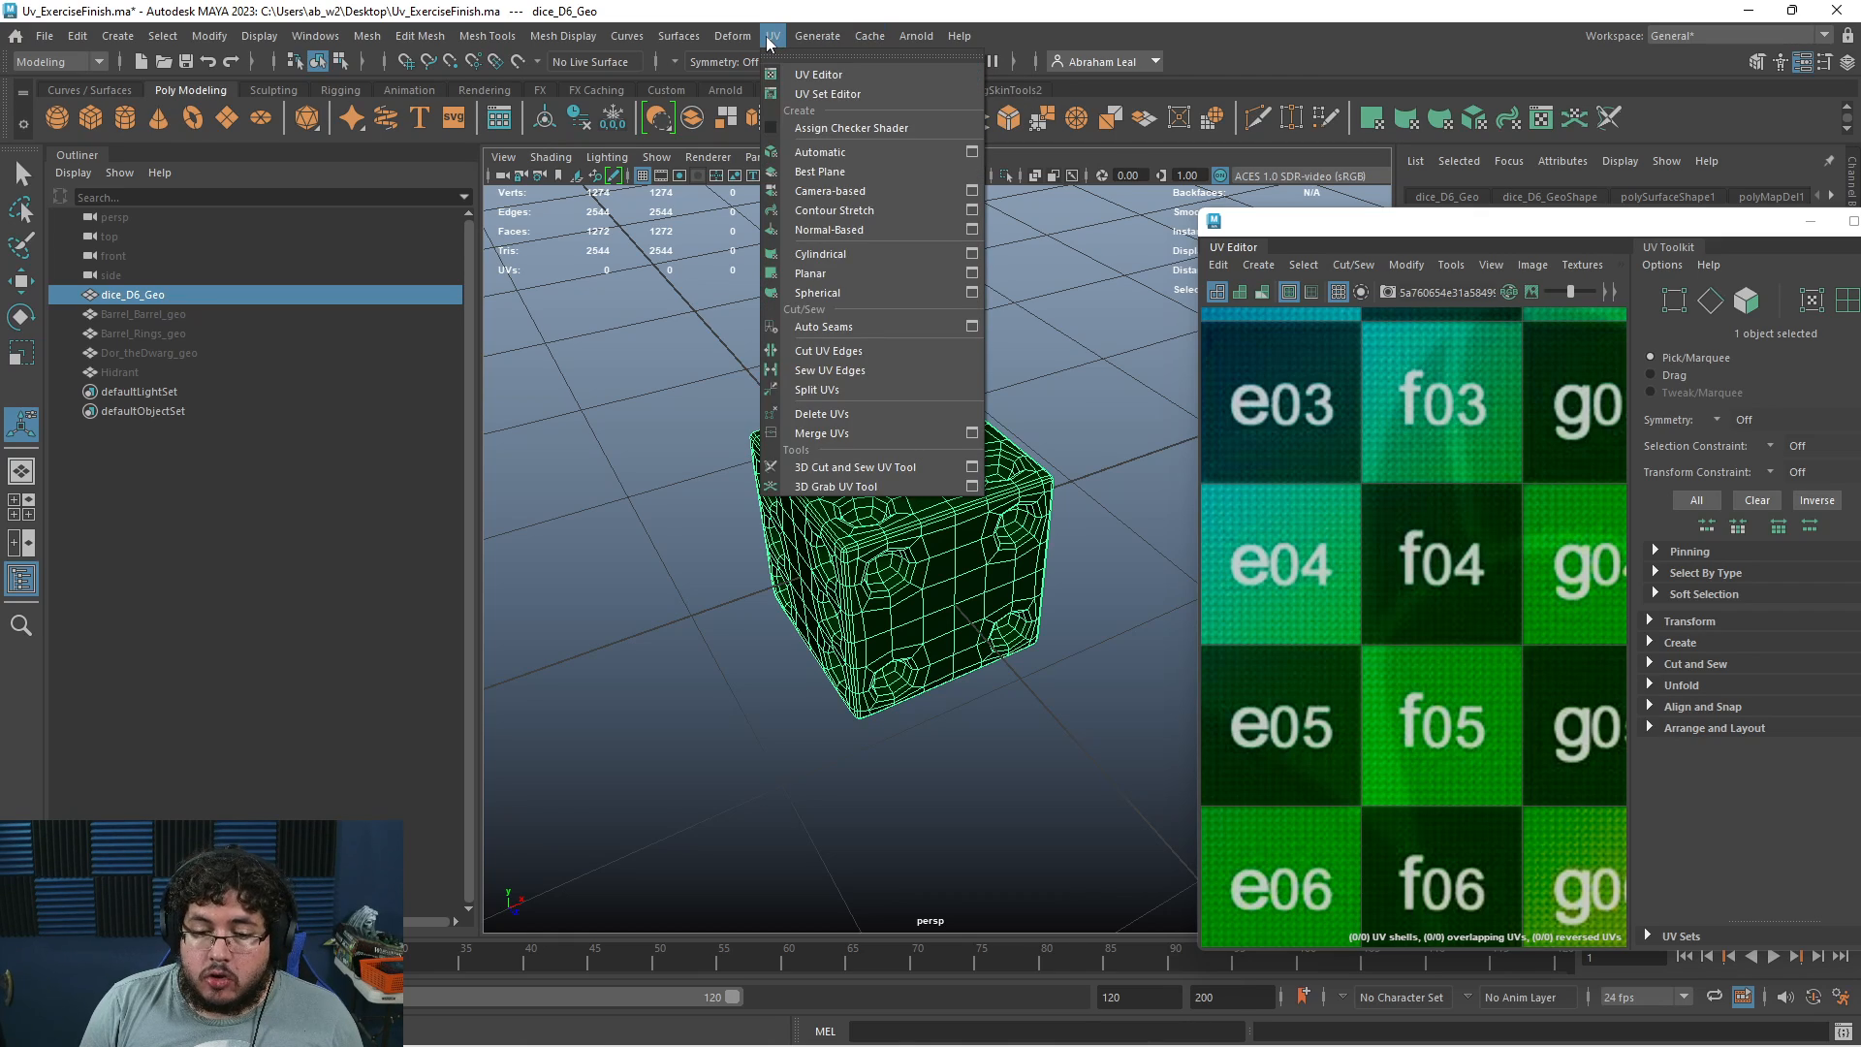
click(837, 193)
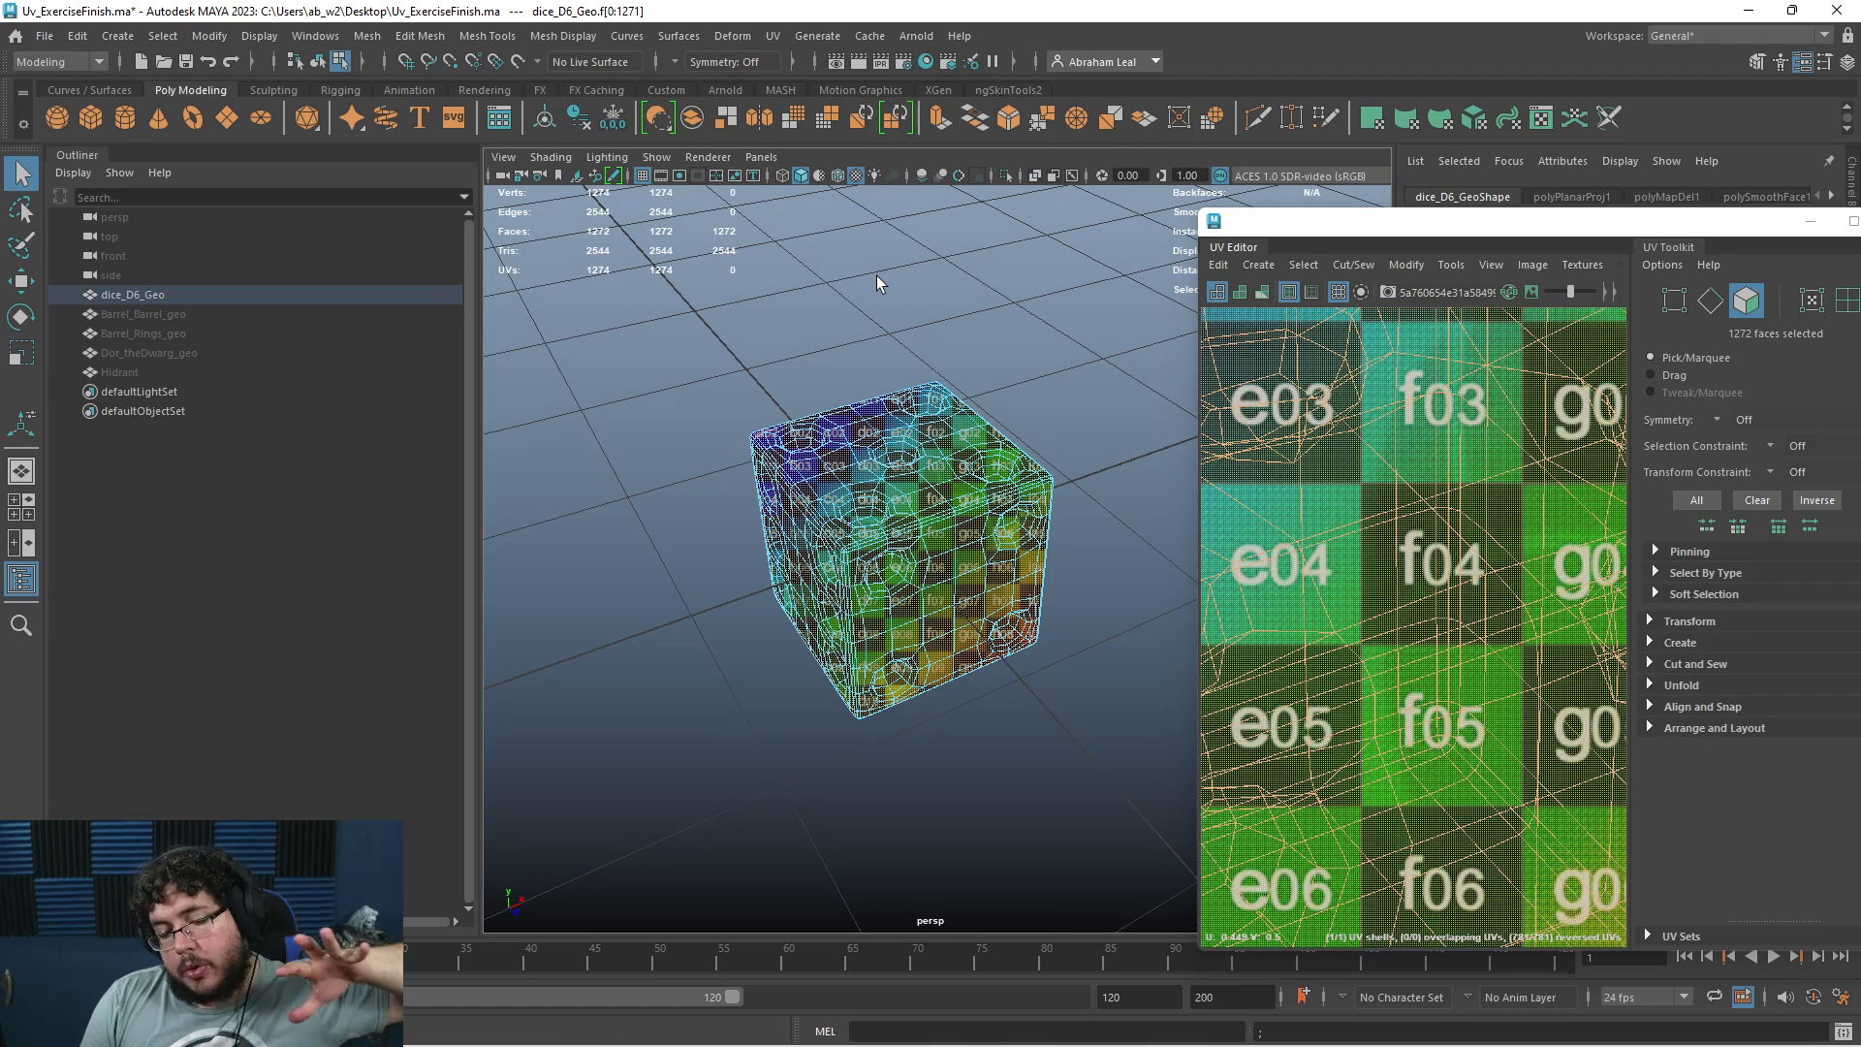
scroll(1408, 588, down, 10)
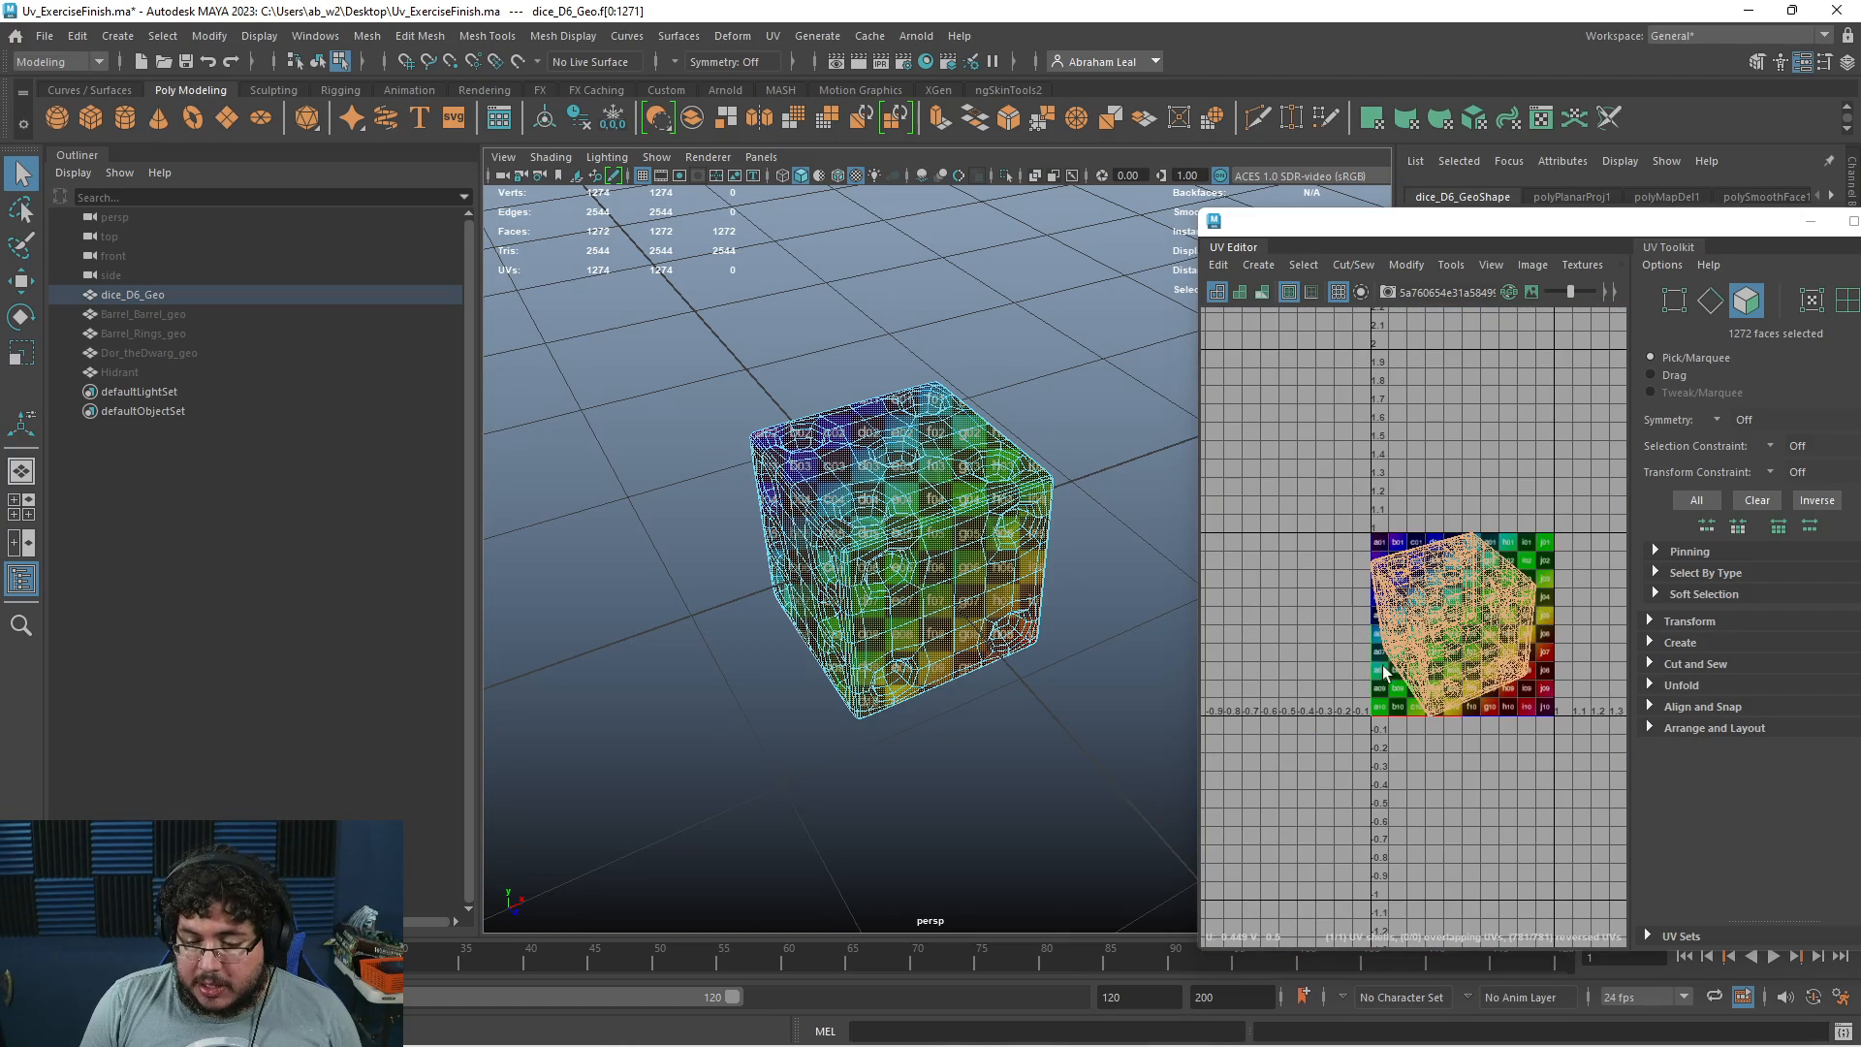
key(F8)
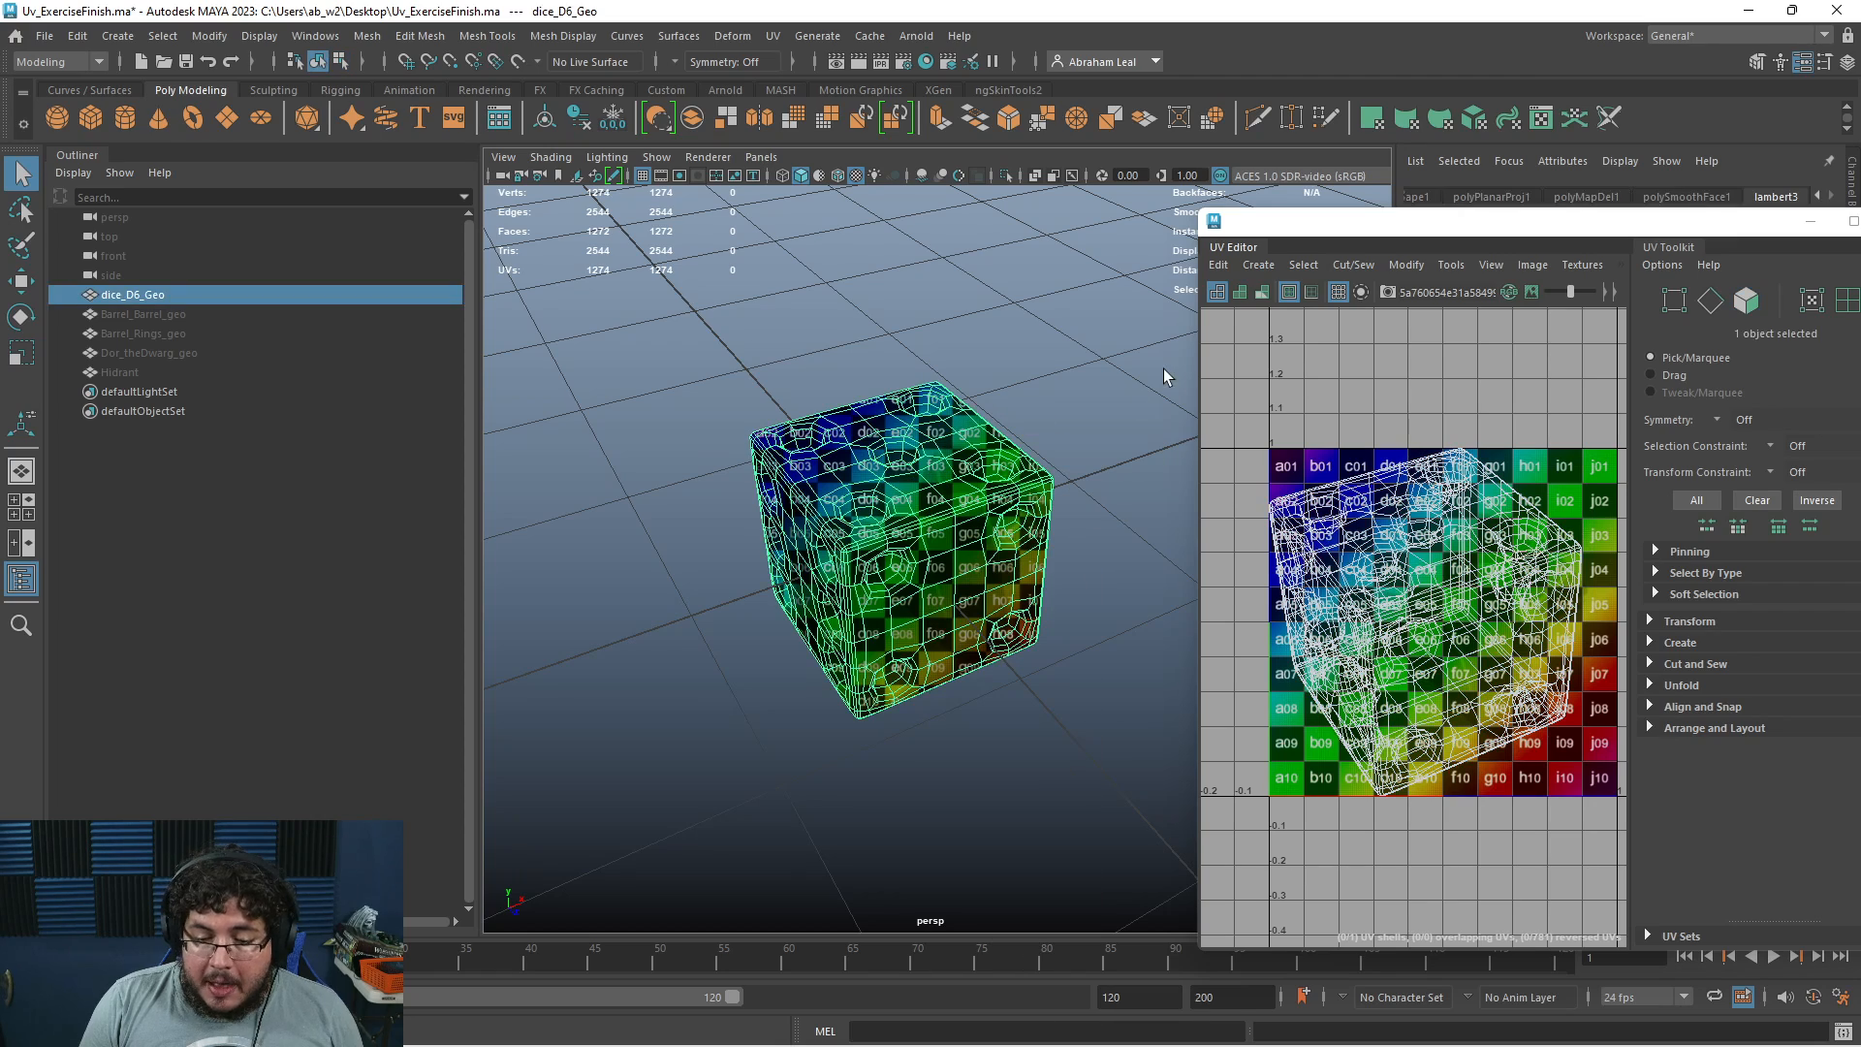
Examine the camera-projected checker texture on the dice with and without the wireframe, from the projection angle and from the front
click(1102, 529)
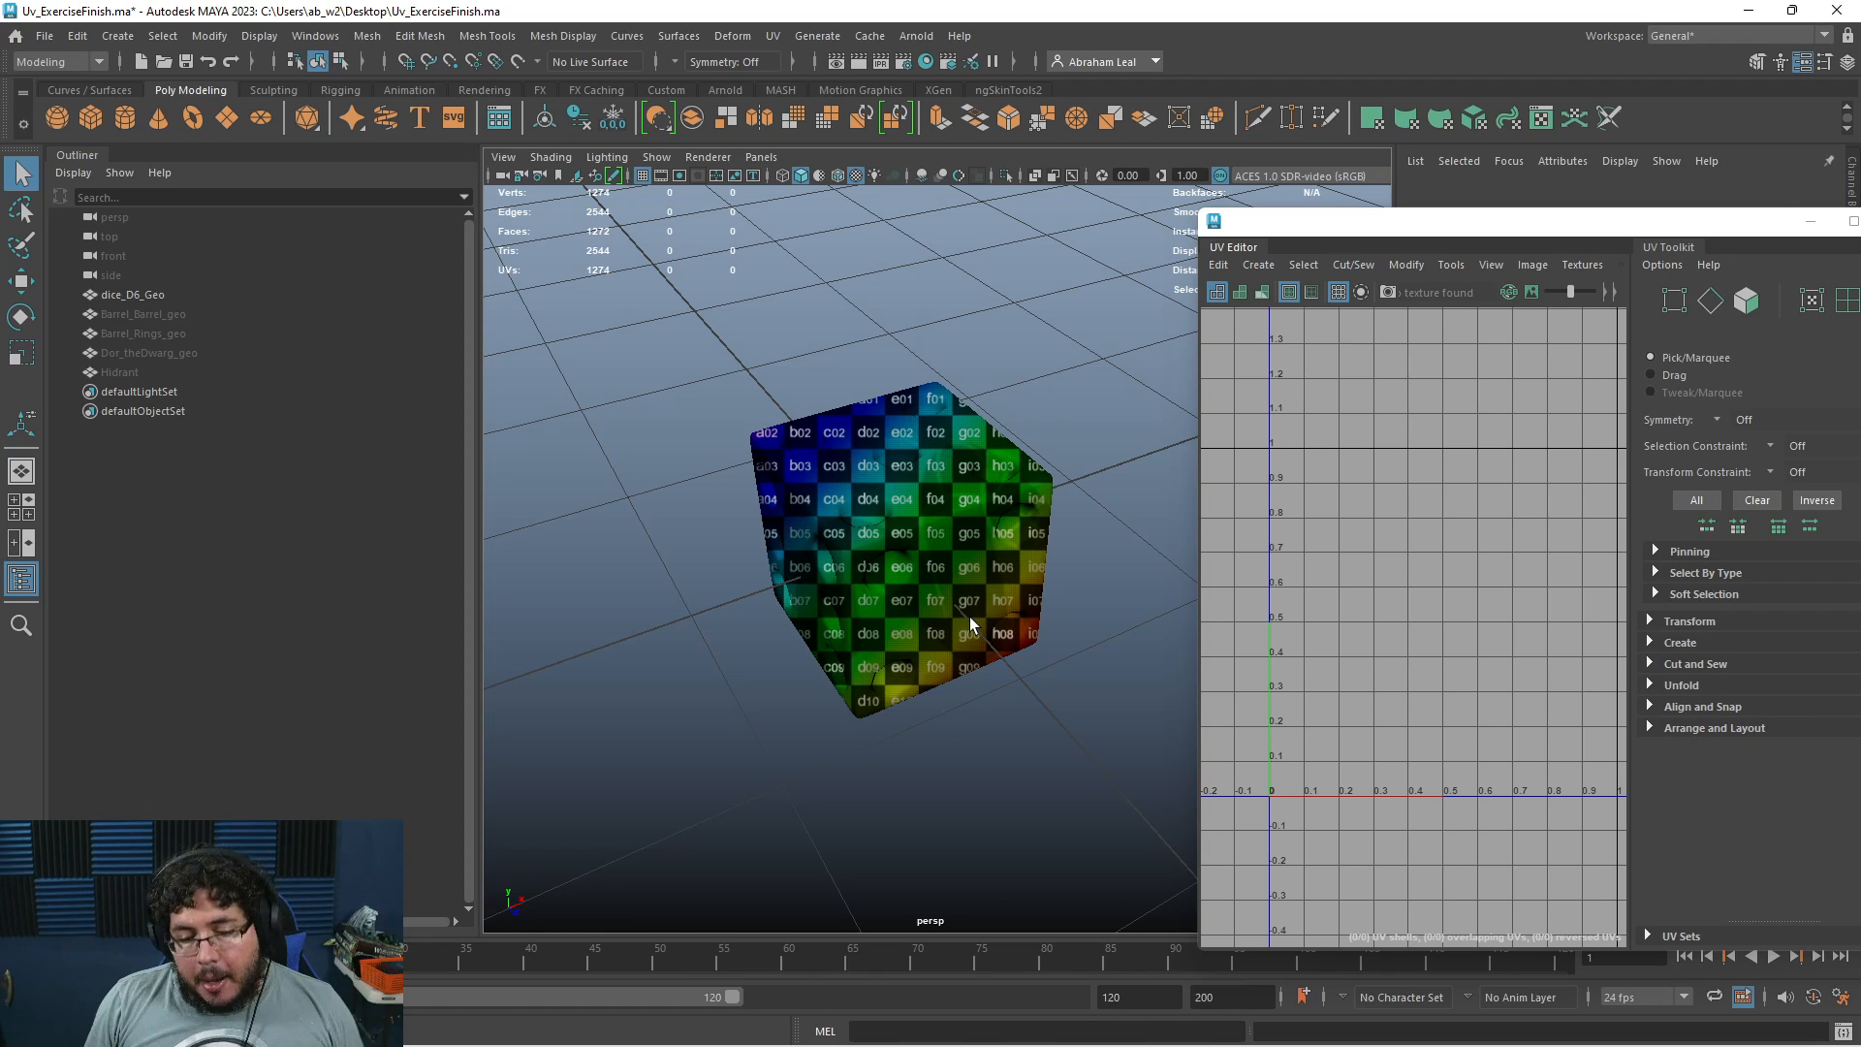
click(915, 499)
alt+drag(731, 696, 864, 532)
click(981, 720)
click(886, 532)
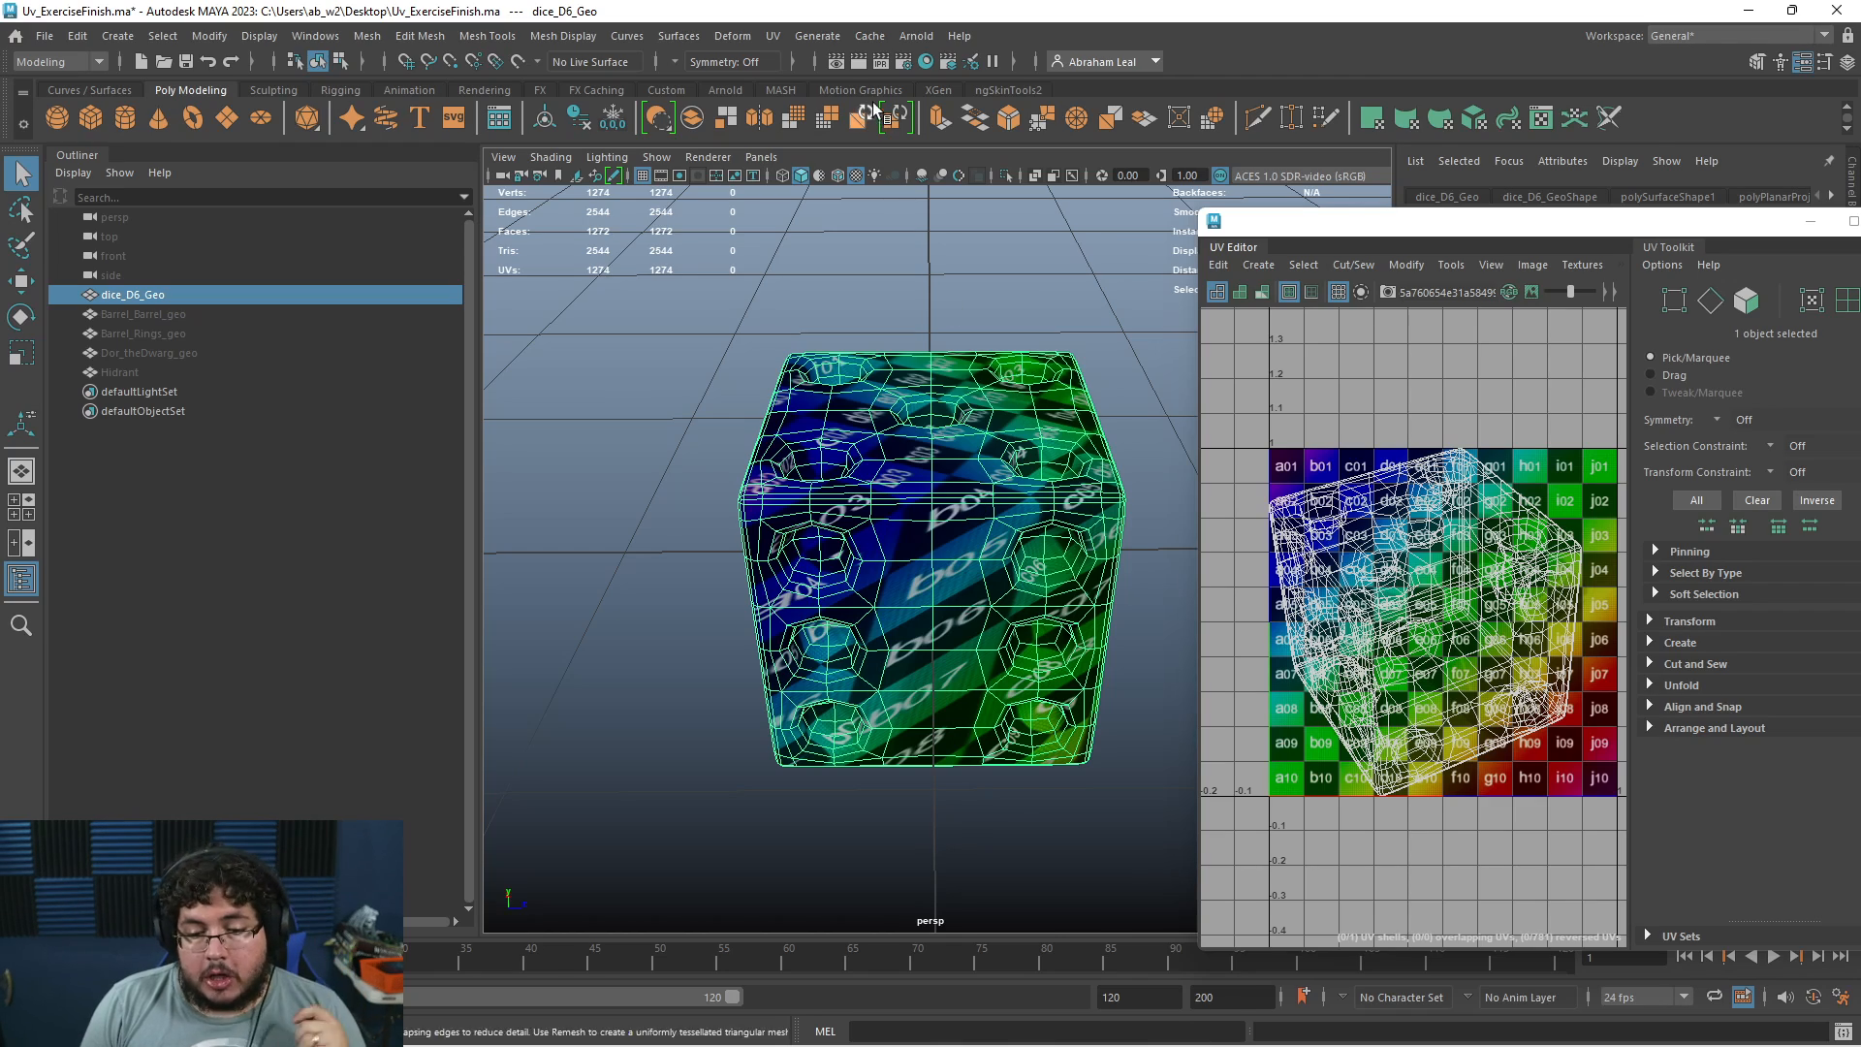
Start the 3D Cut and Sew UV Tool on the dice and cut a first seam along one of its lower edges
click(773, 35)
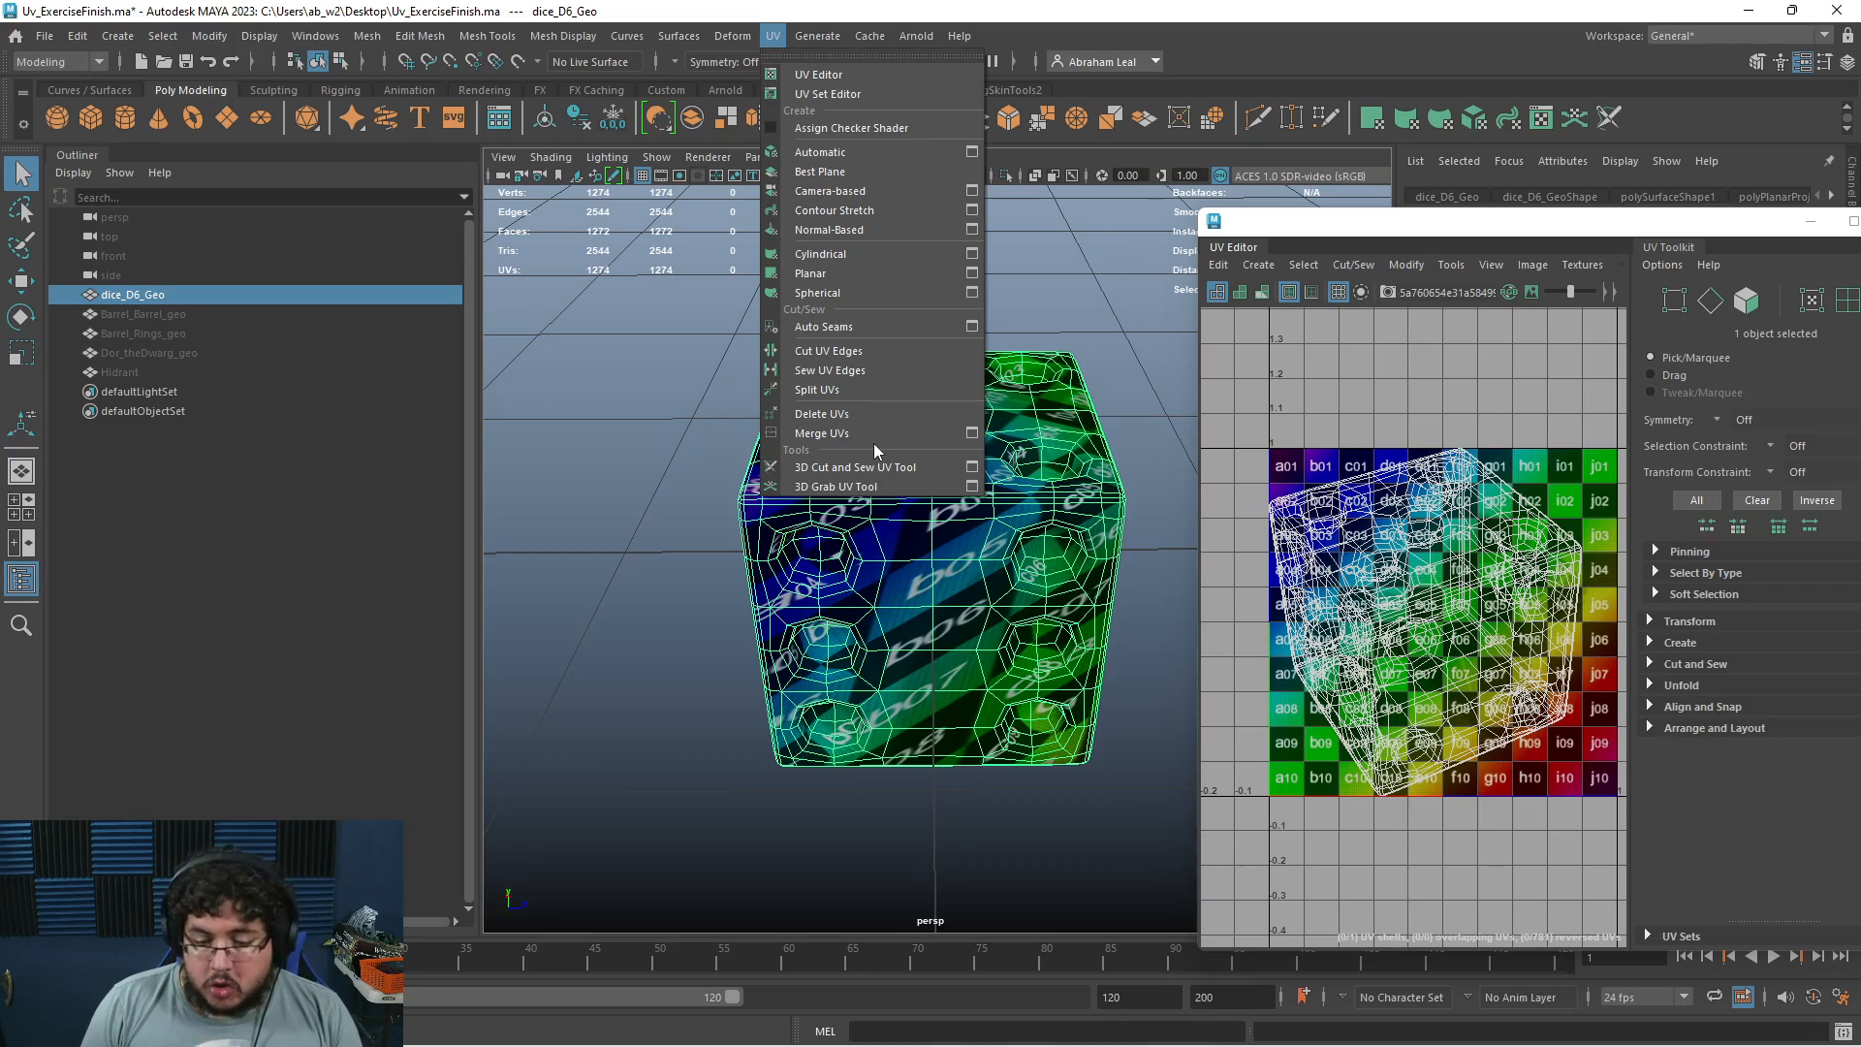
click(851, 468)
alt+drag(665, 589, 705, 554)
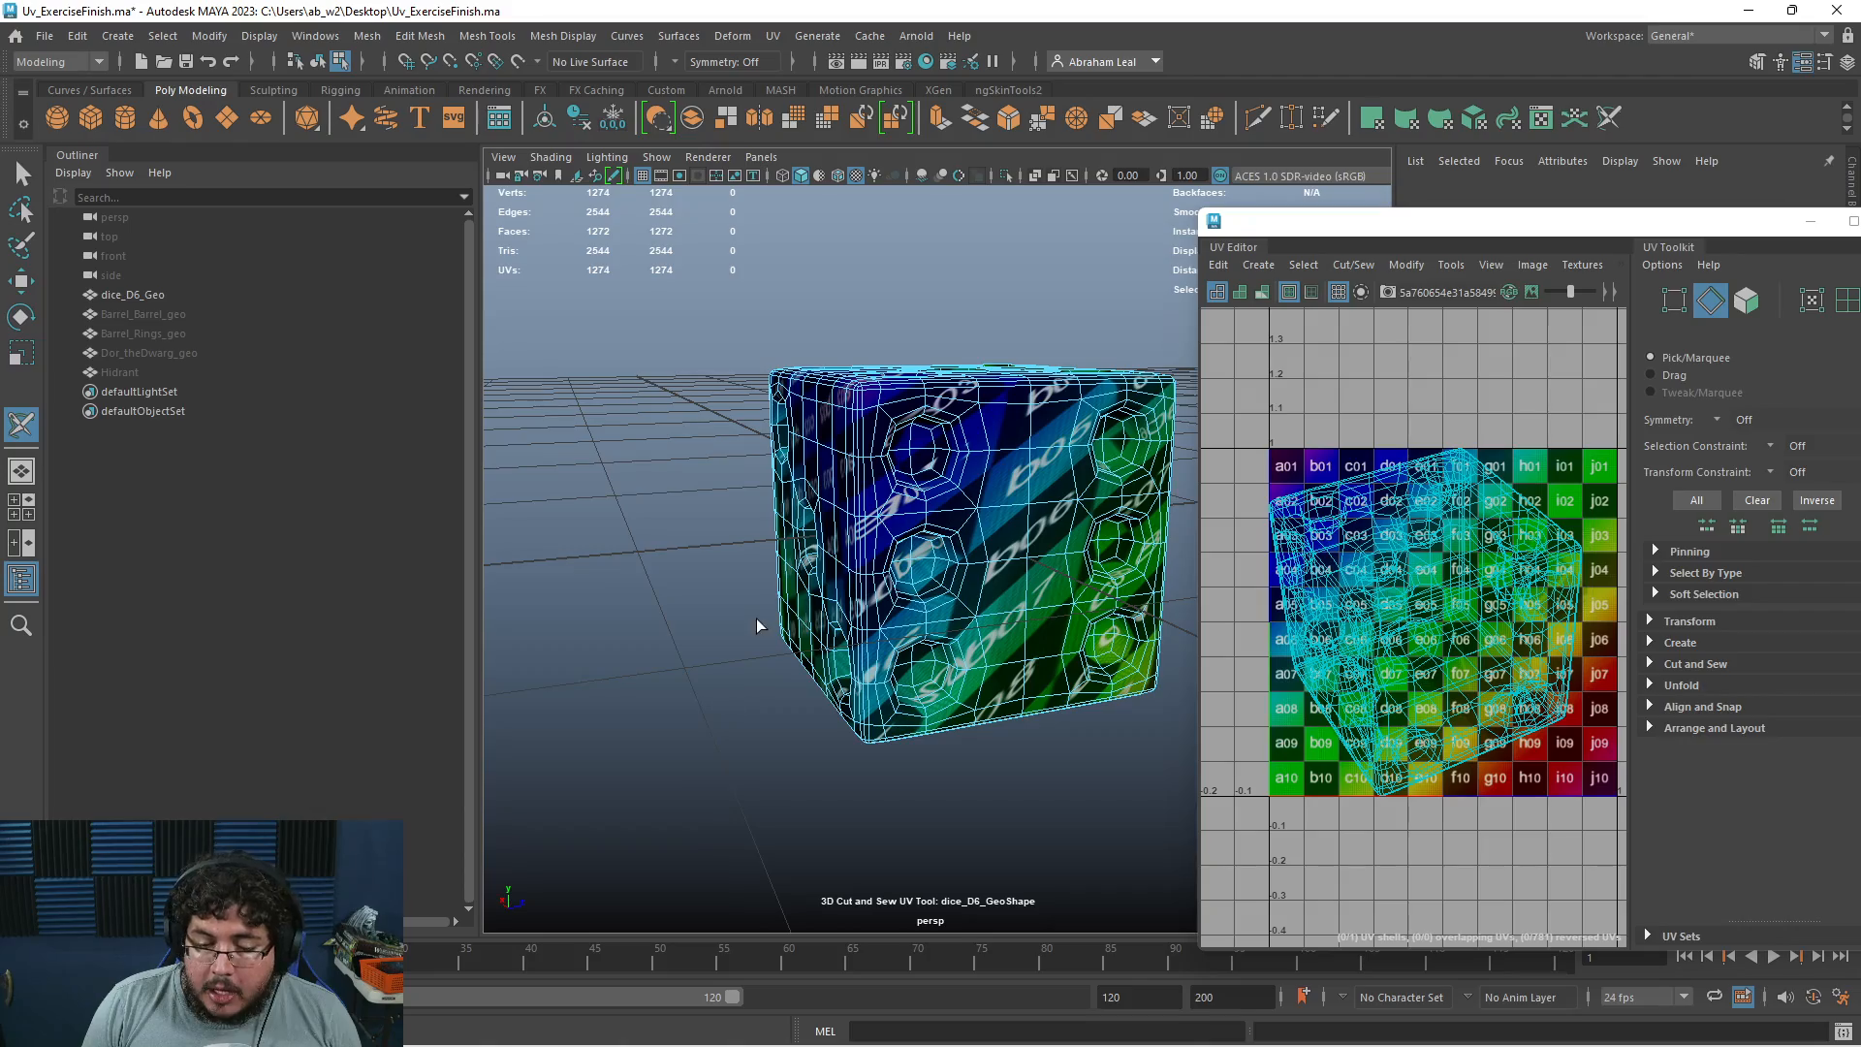
alt+drag(807, 564, 909, 532)
alt+right_drag(907, 533, 997, 558)
double_click(1012, 496)
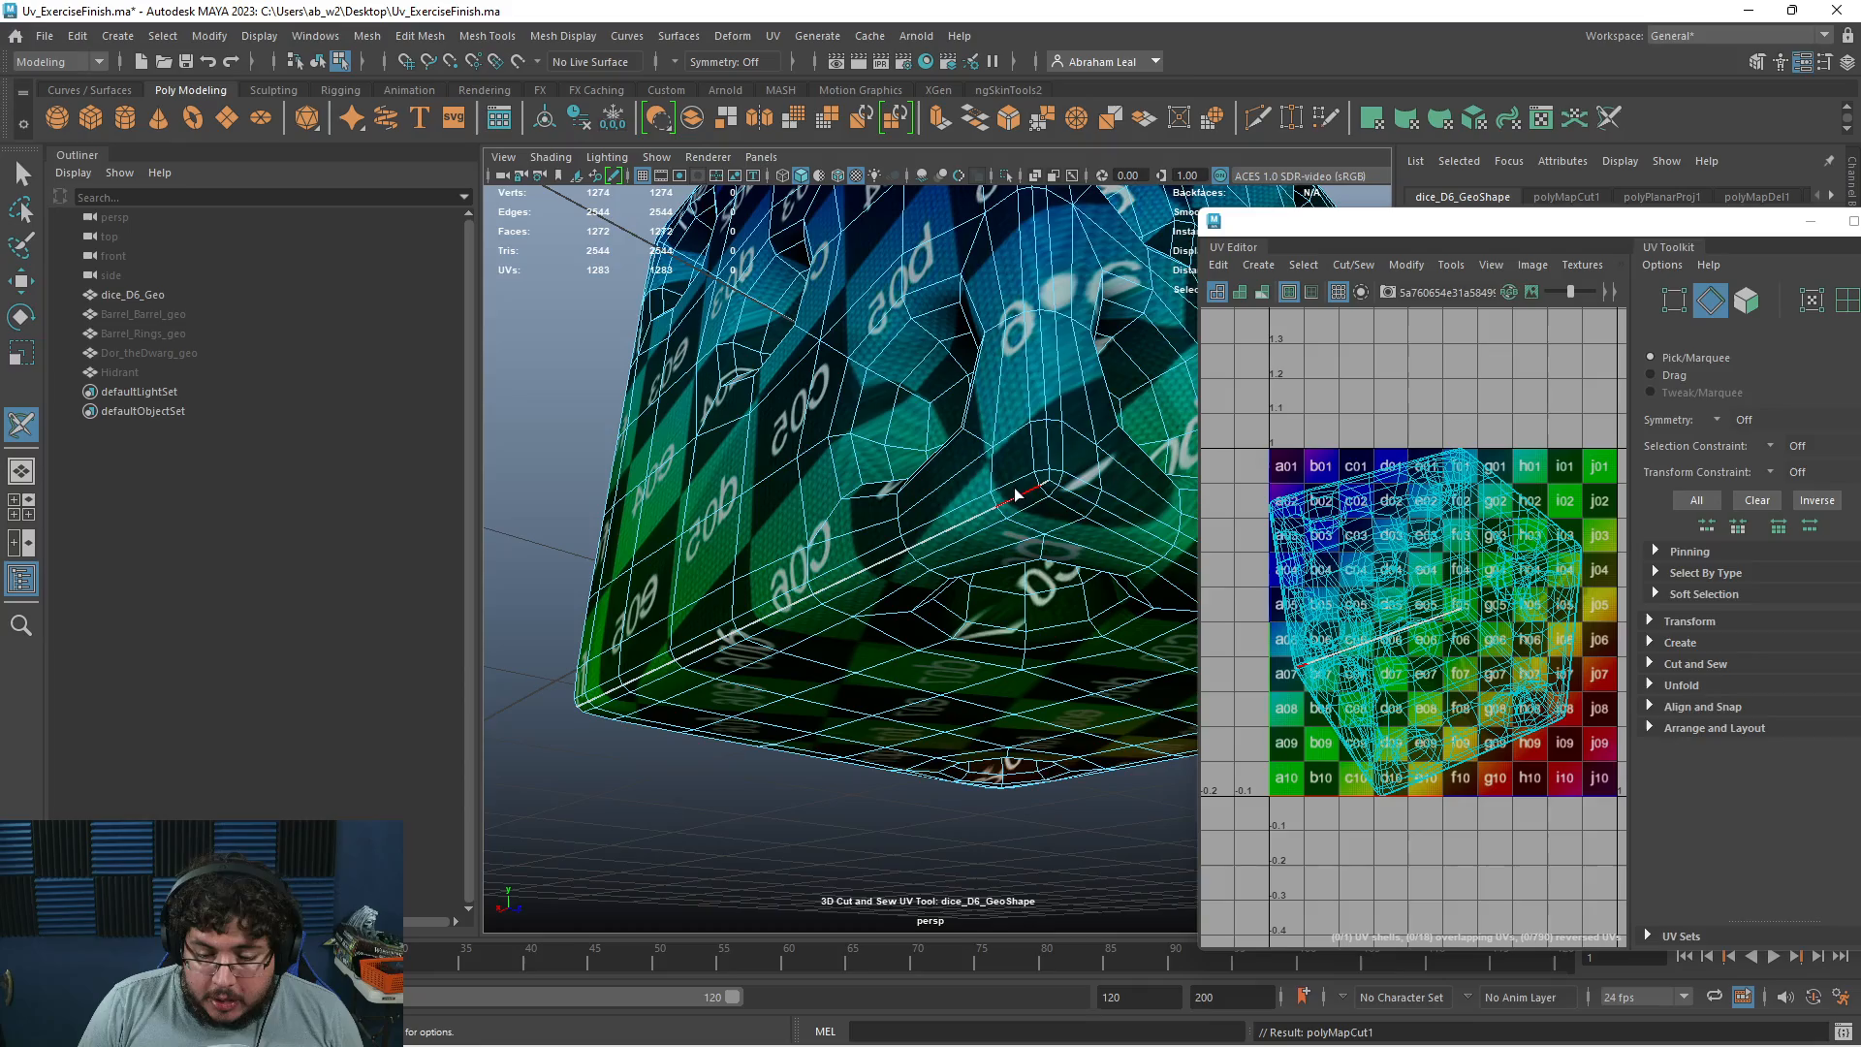
Cut further seams along the dice's other outer edges so its sides can open out like a cube net
click(1040, 380)
alt+drag(1039, 380, 883, 412)
click(883, 412)
alt+drag(989, 504, 869, 412)
double_click(840, 357)
click(870, 586)
click(1021, 441)
alt+drag(1021, 441, 911, 437)
double_click(1010, 380)
alt+drag(1025, 427, 736, 460)
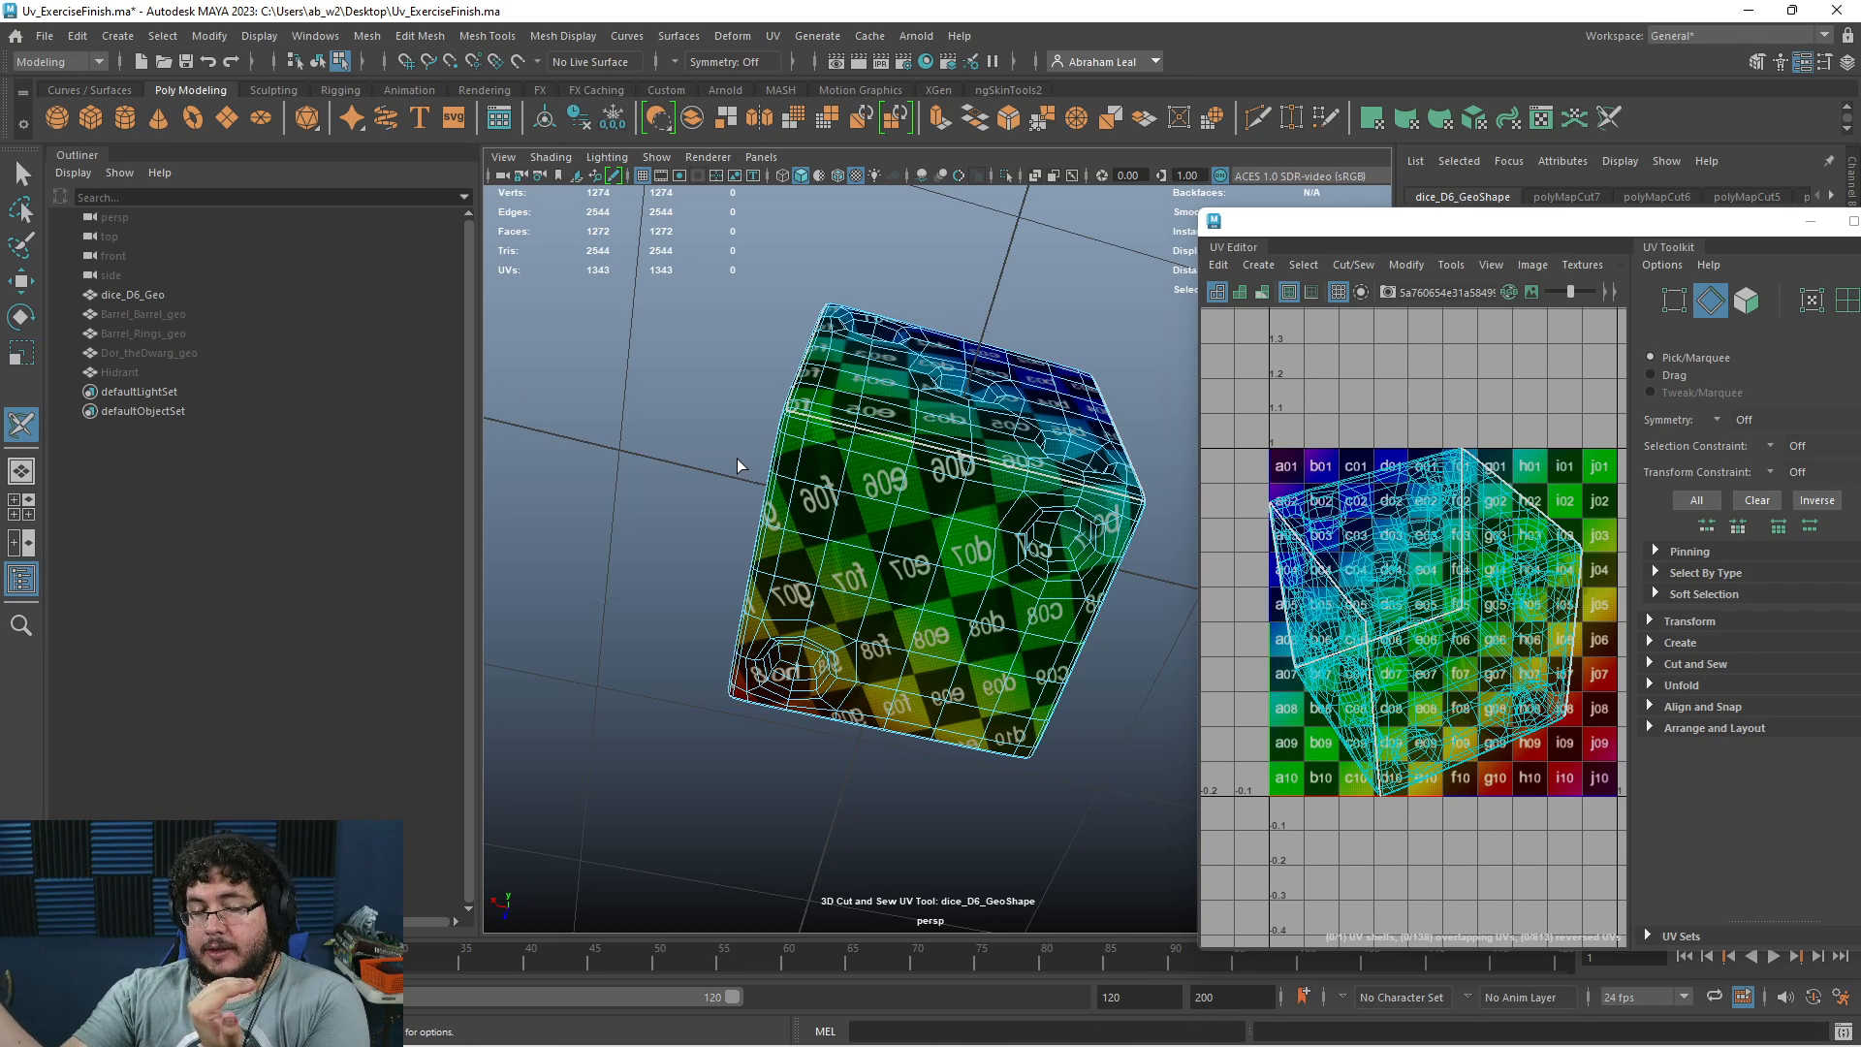
Switch to the web browser and search Google Images for "cube assemble"
key(super)
key(super)
key(super)
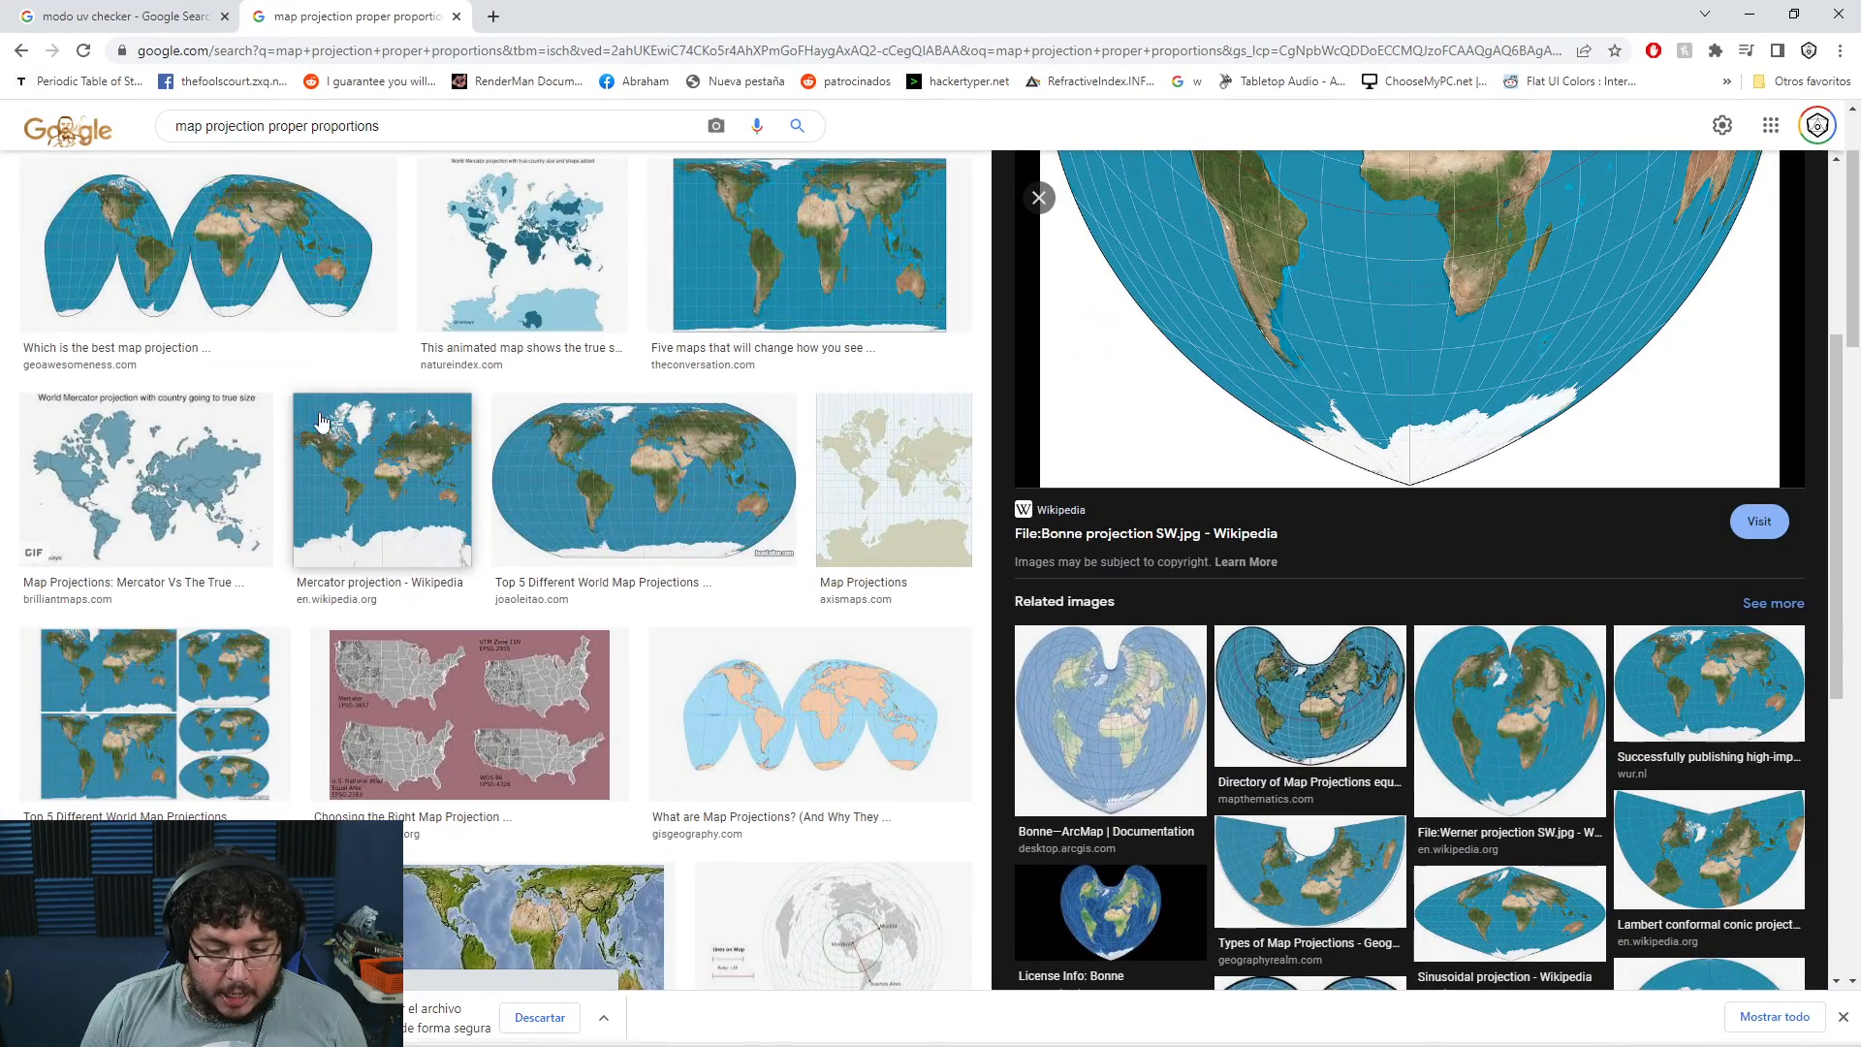
triple_click(291, 126)
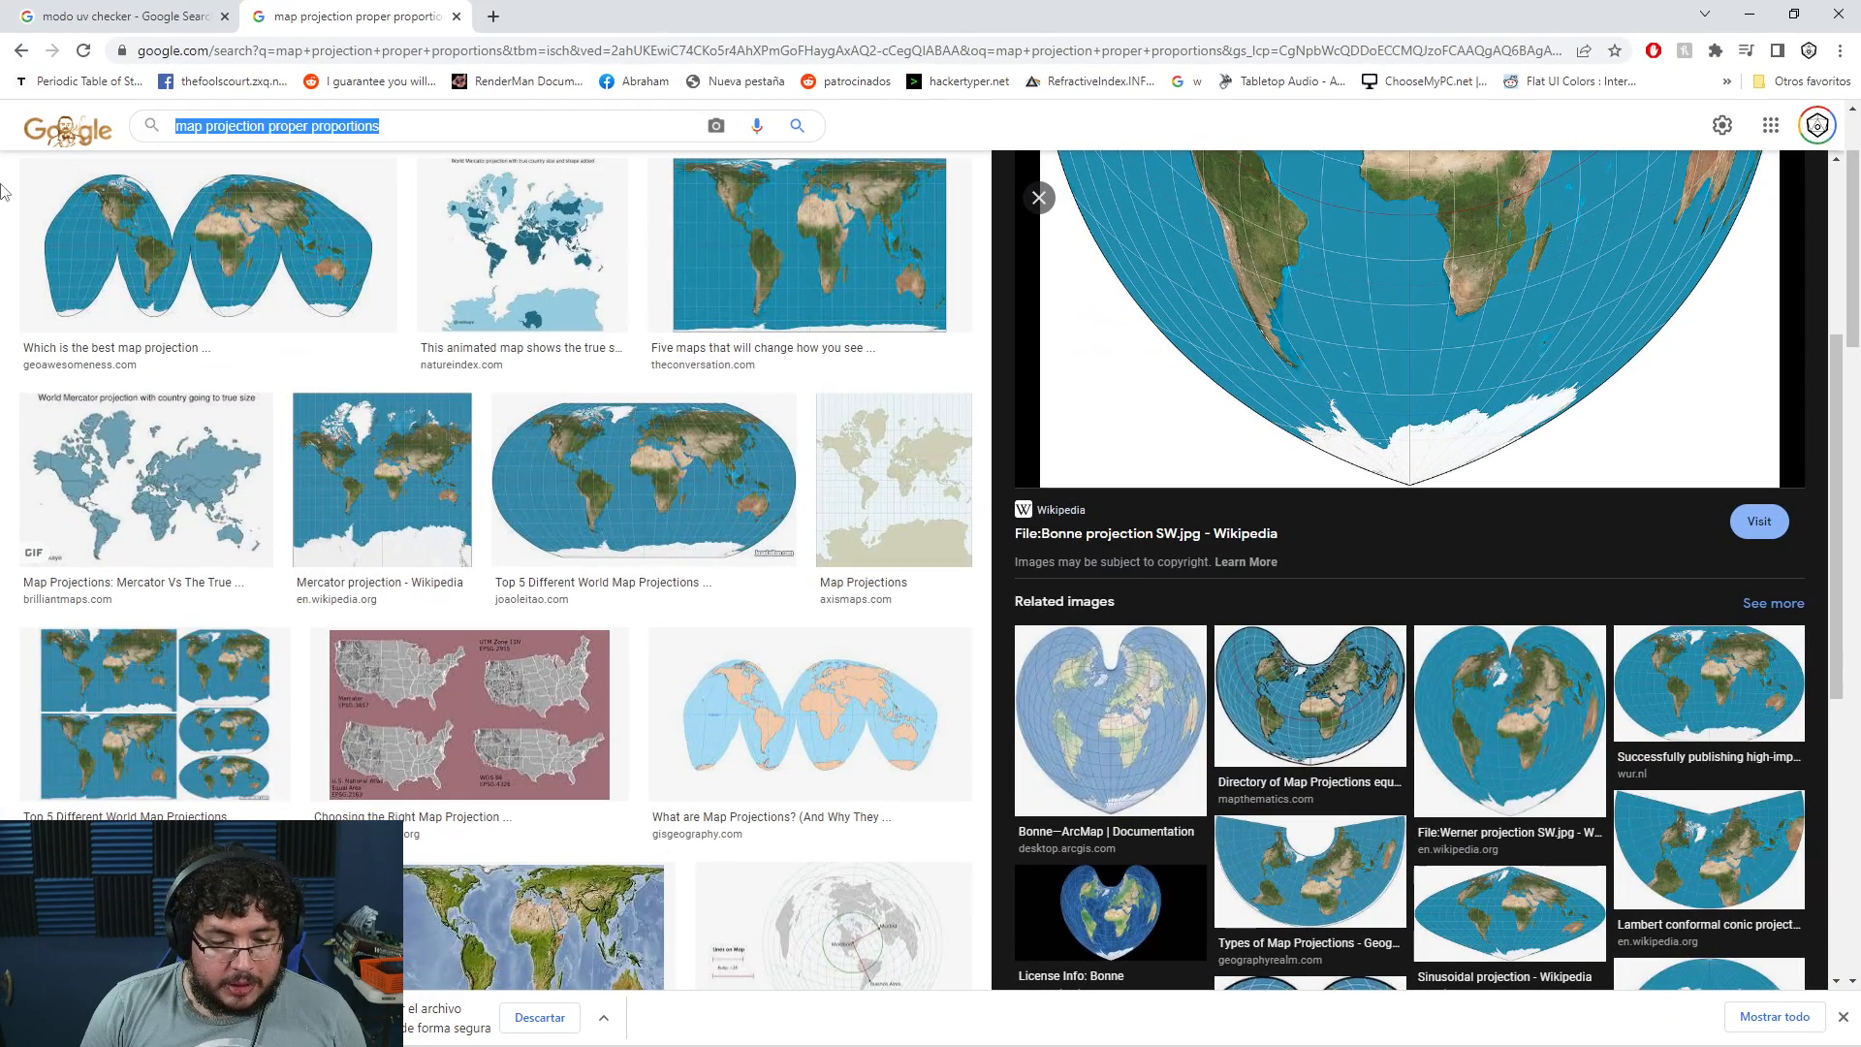
text(cube assemble)
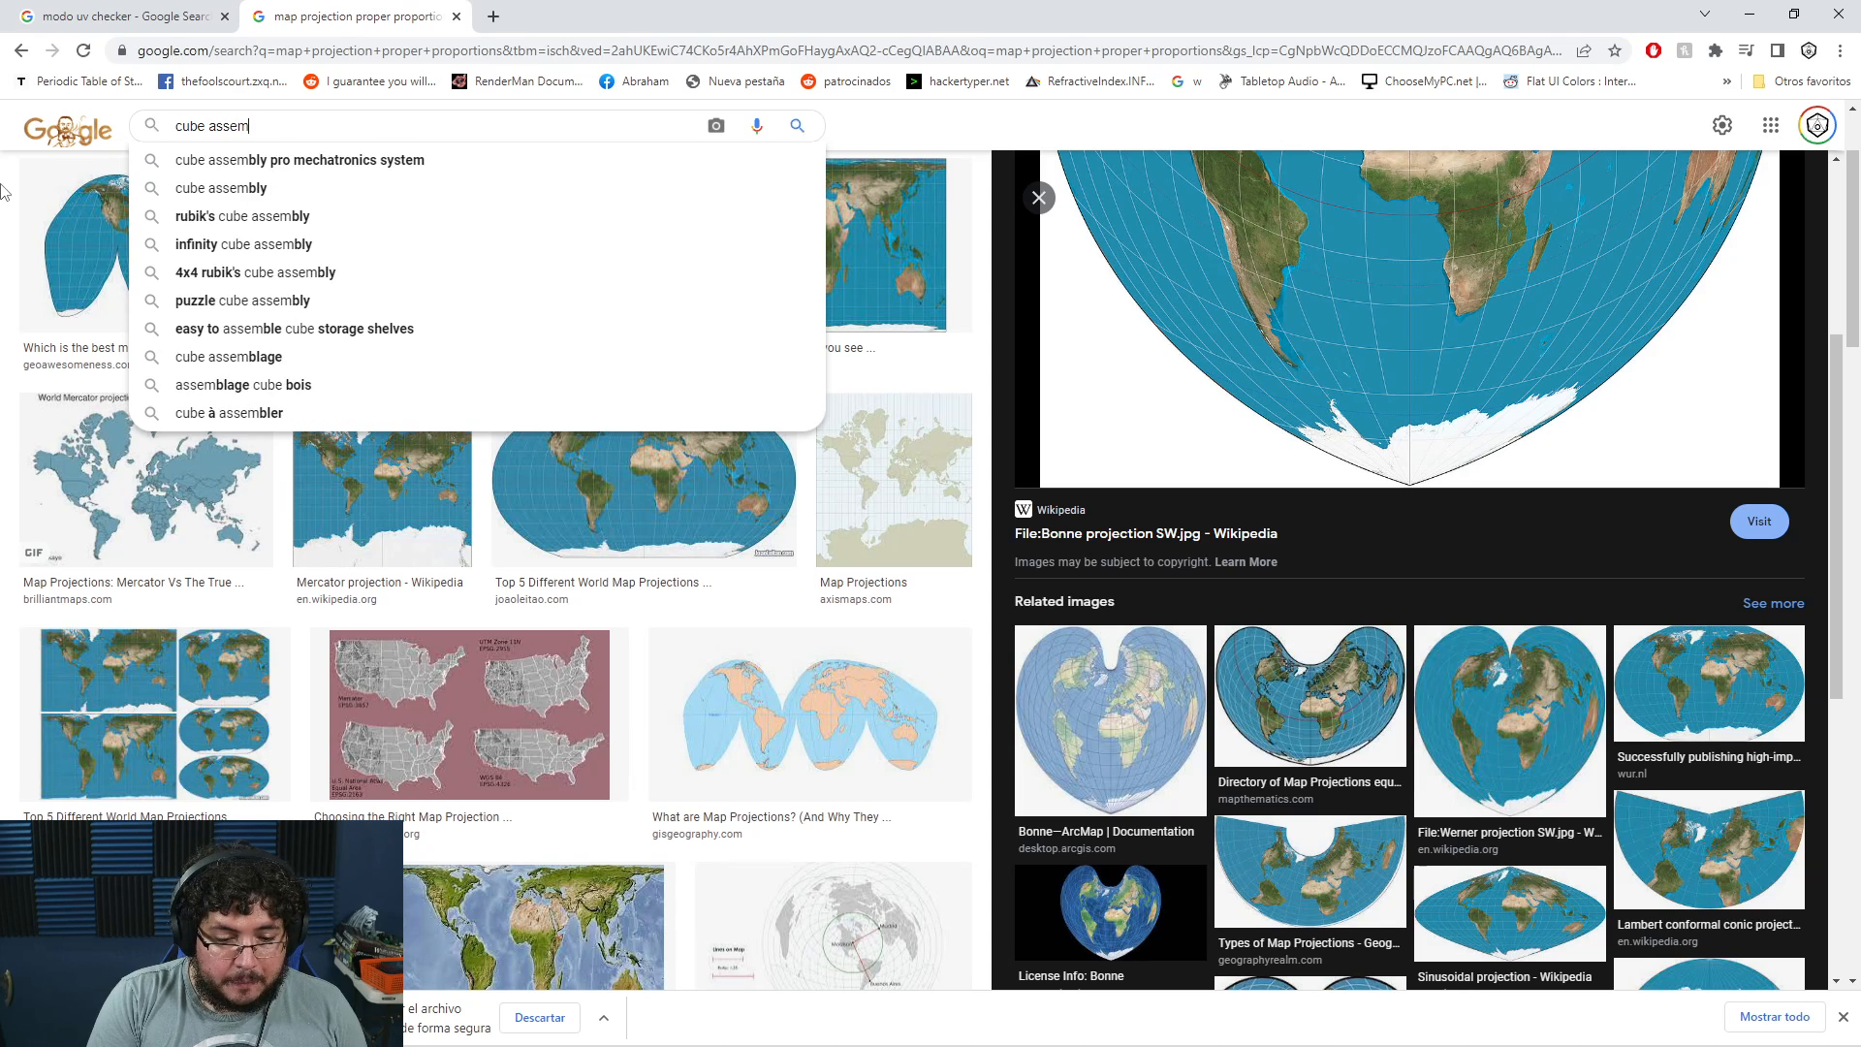
key(Return)
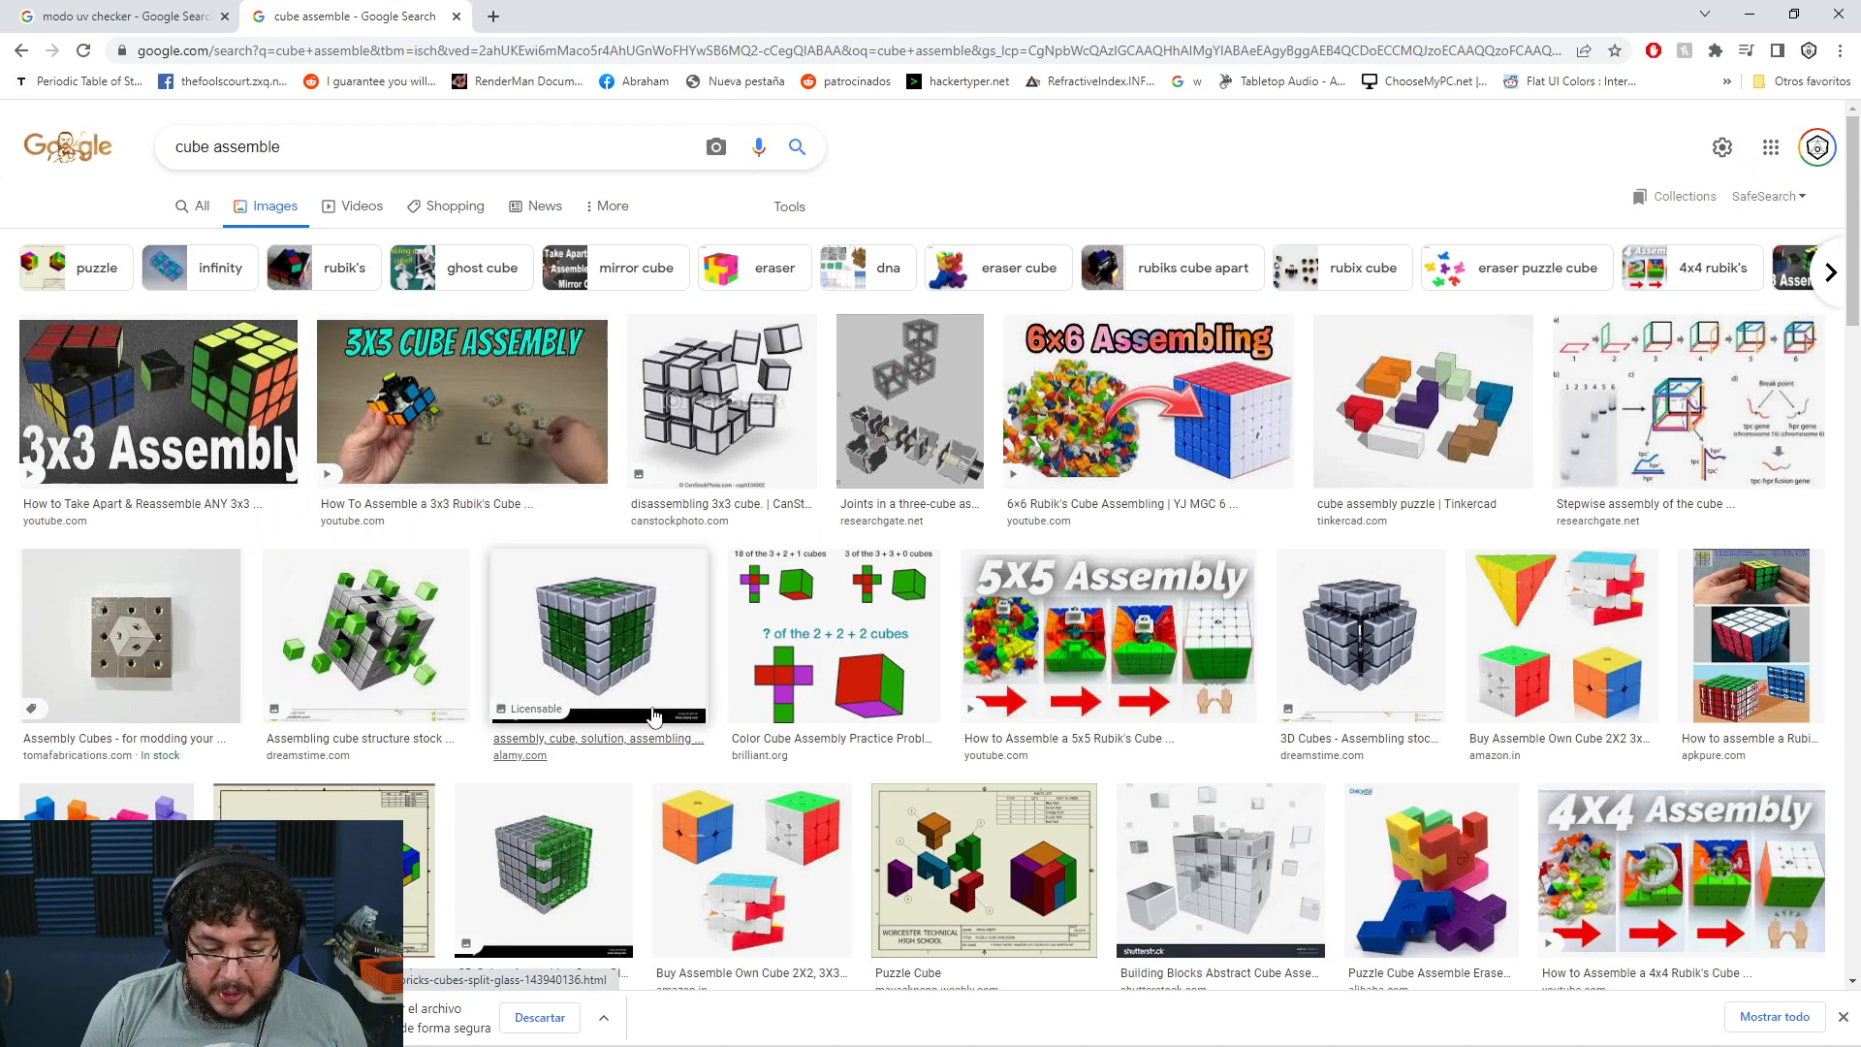
Open the color cube assembly images and examine how the flat cross-shaped net folds into a cube
click(906, 766)
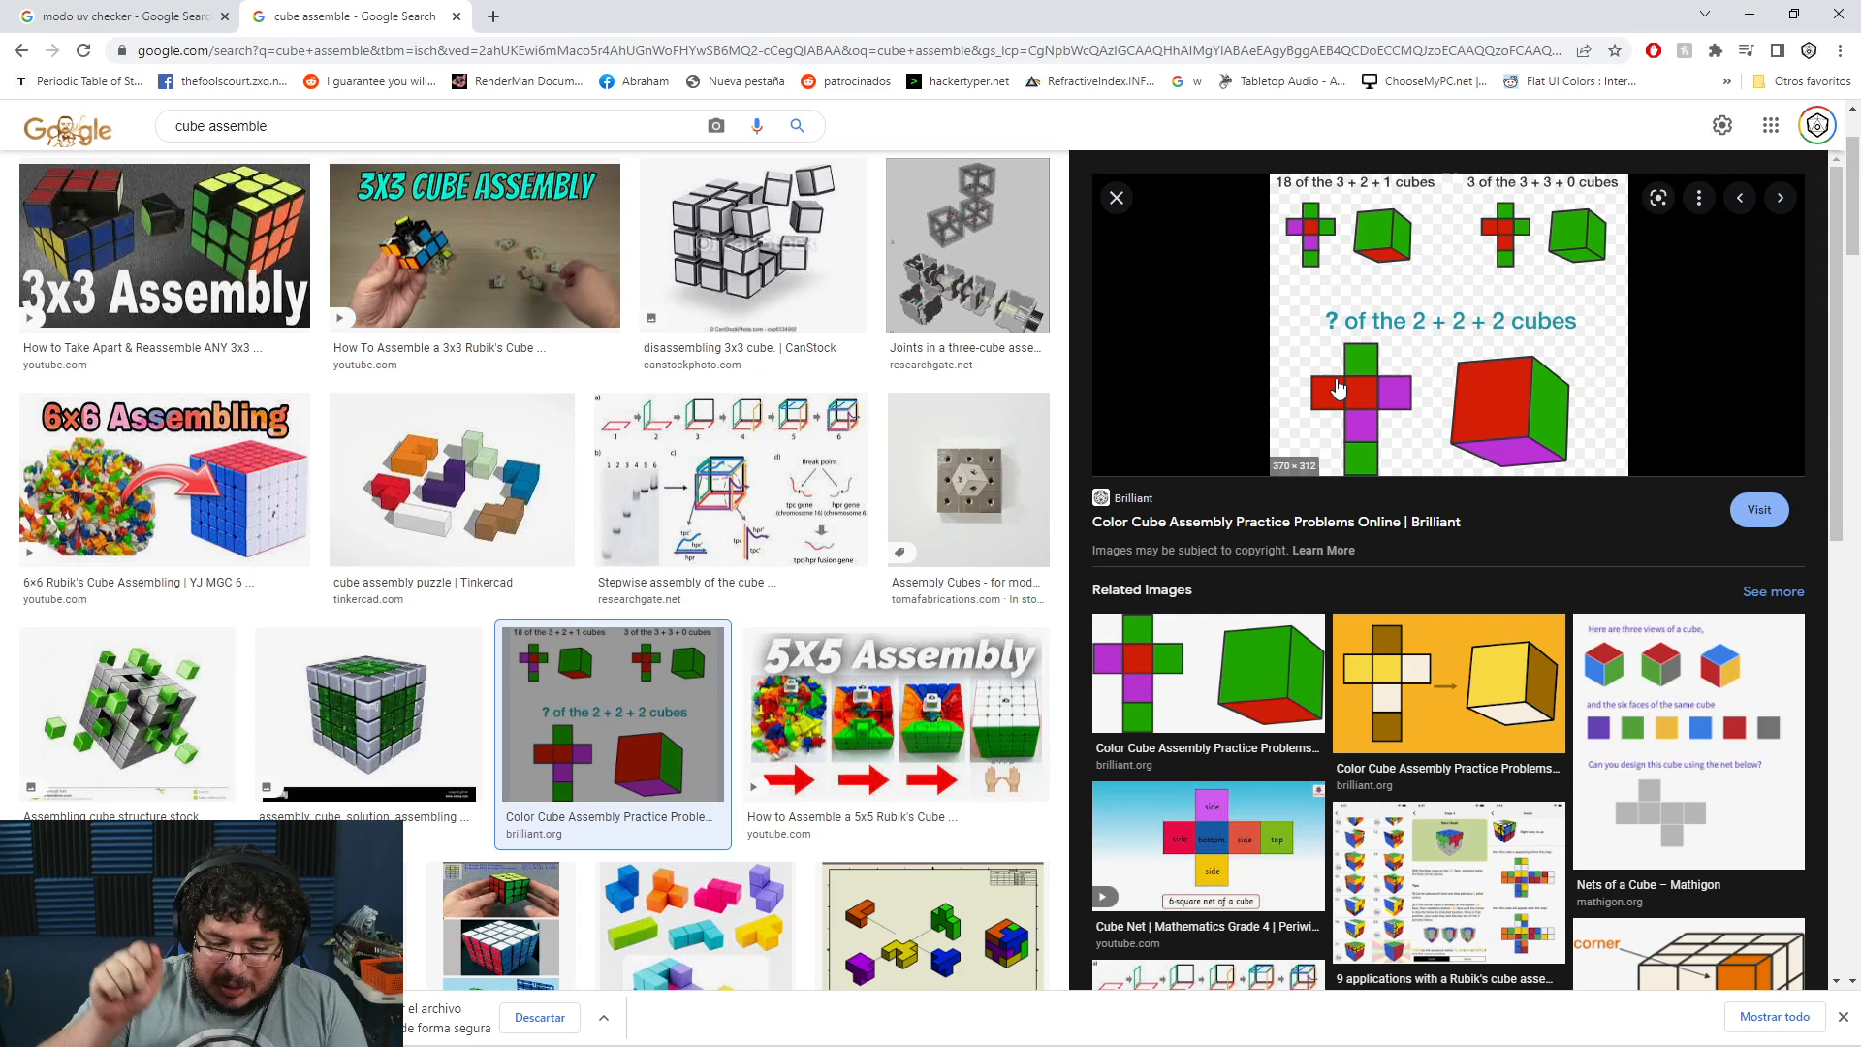
scroll(589, 601, down, 2)
scroll(589, 601, down, 3)
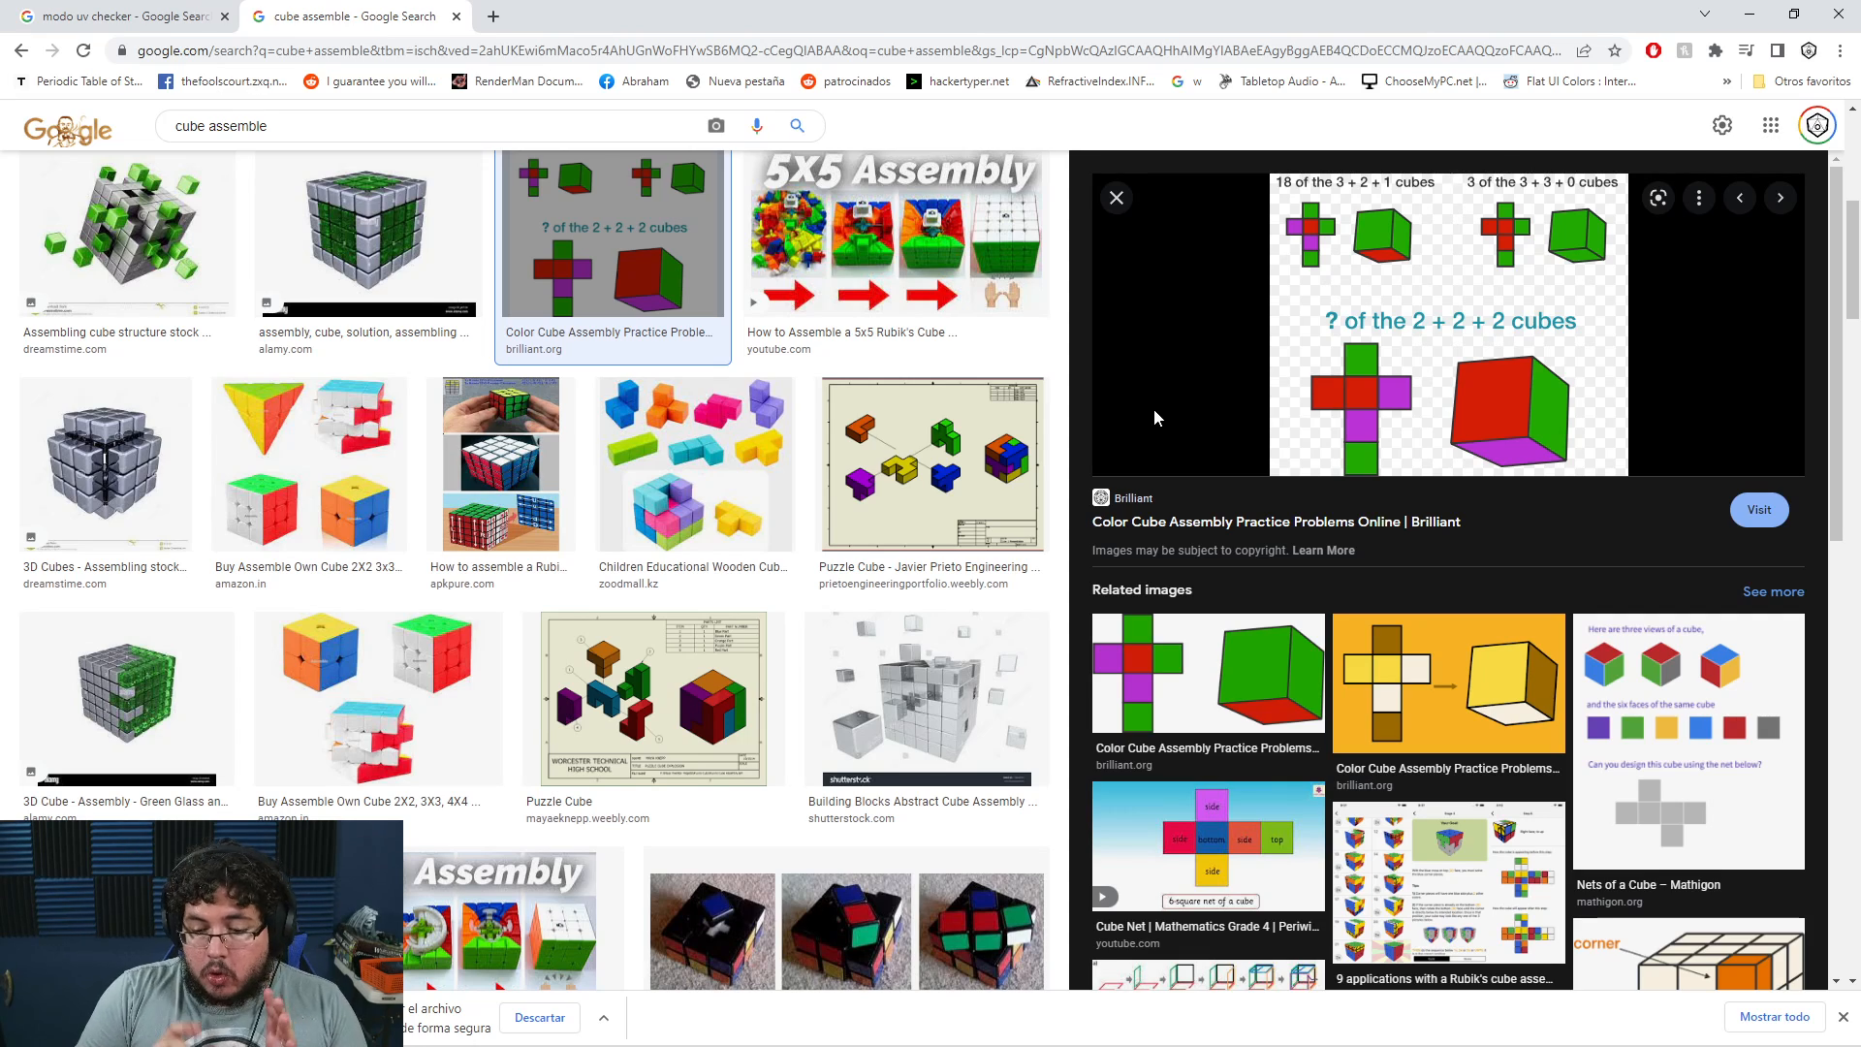
click(1425, 669)
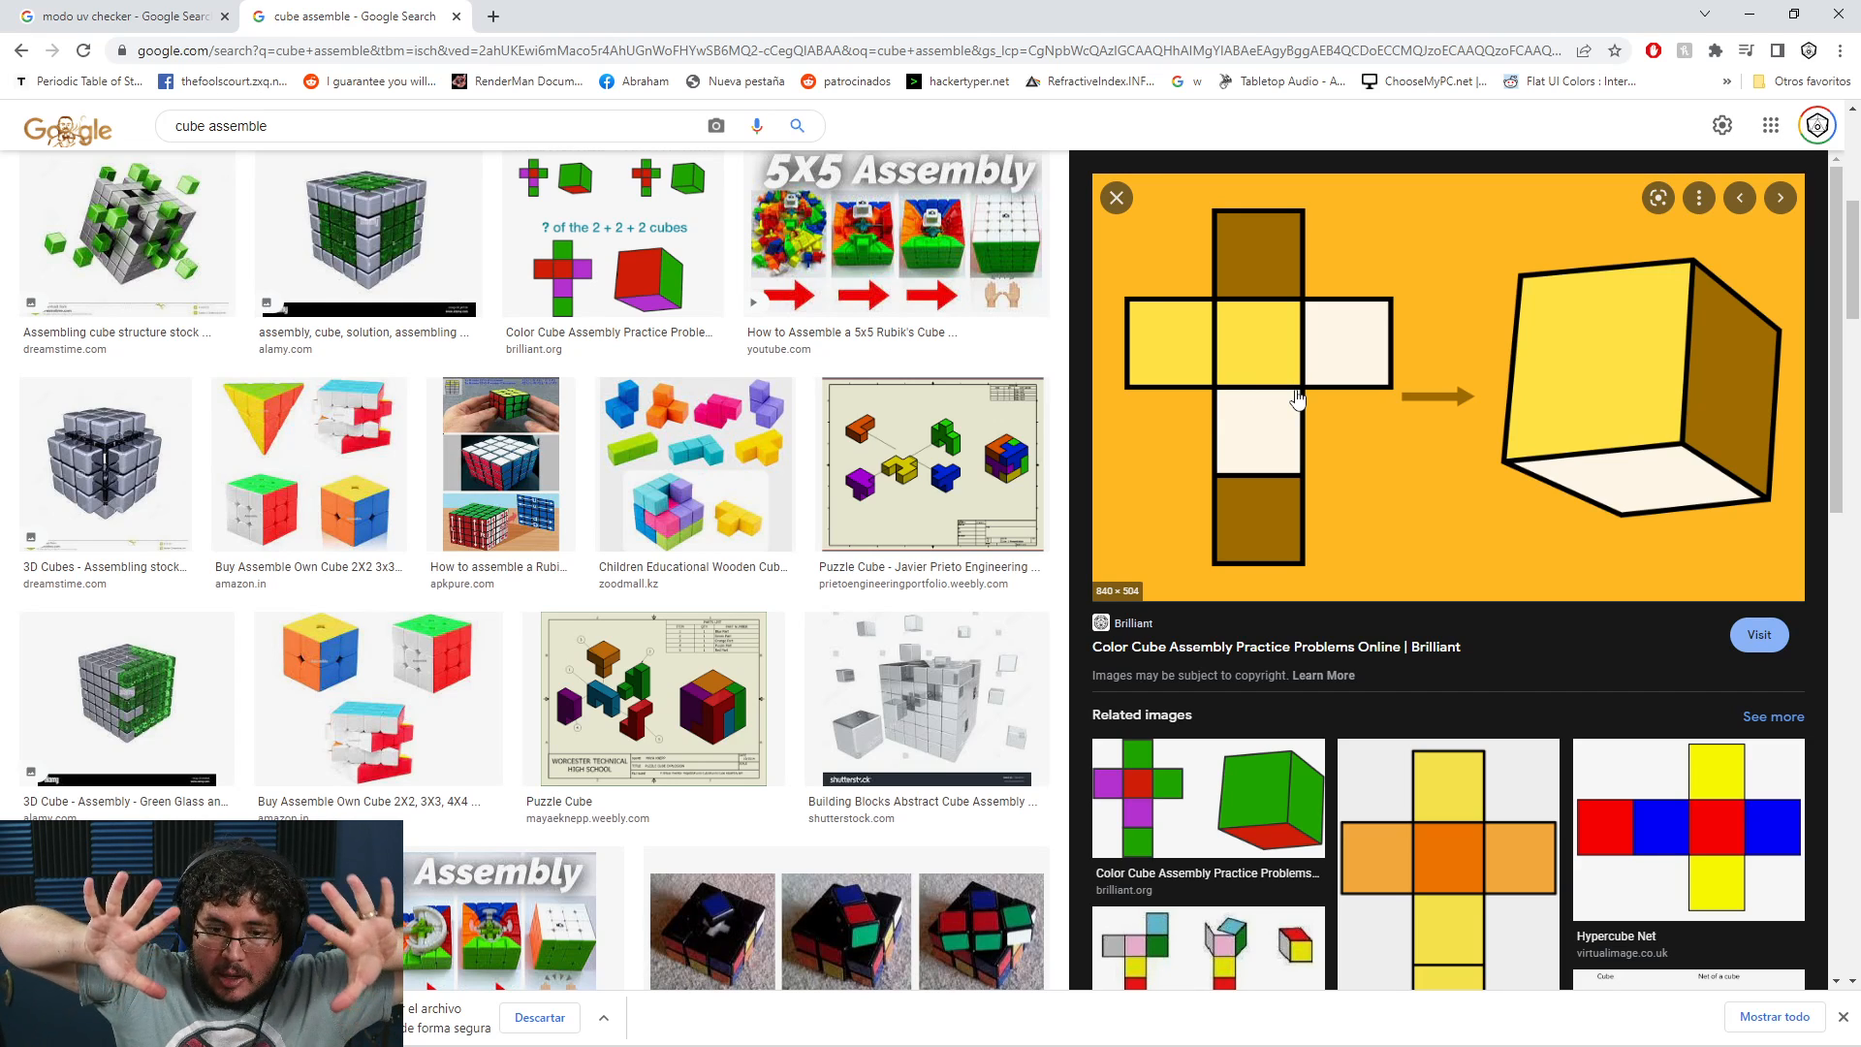
Return to Maya, leave the 3D Cut and Sew UV Tool, and view the cut dice from above with its edges available for selection
key(alt+Tab)
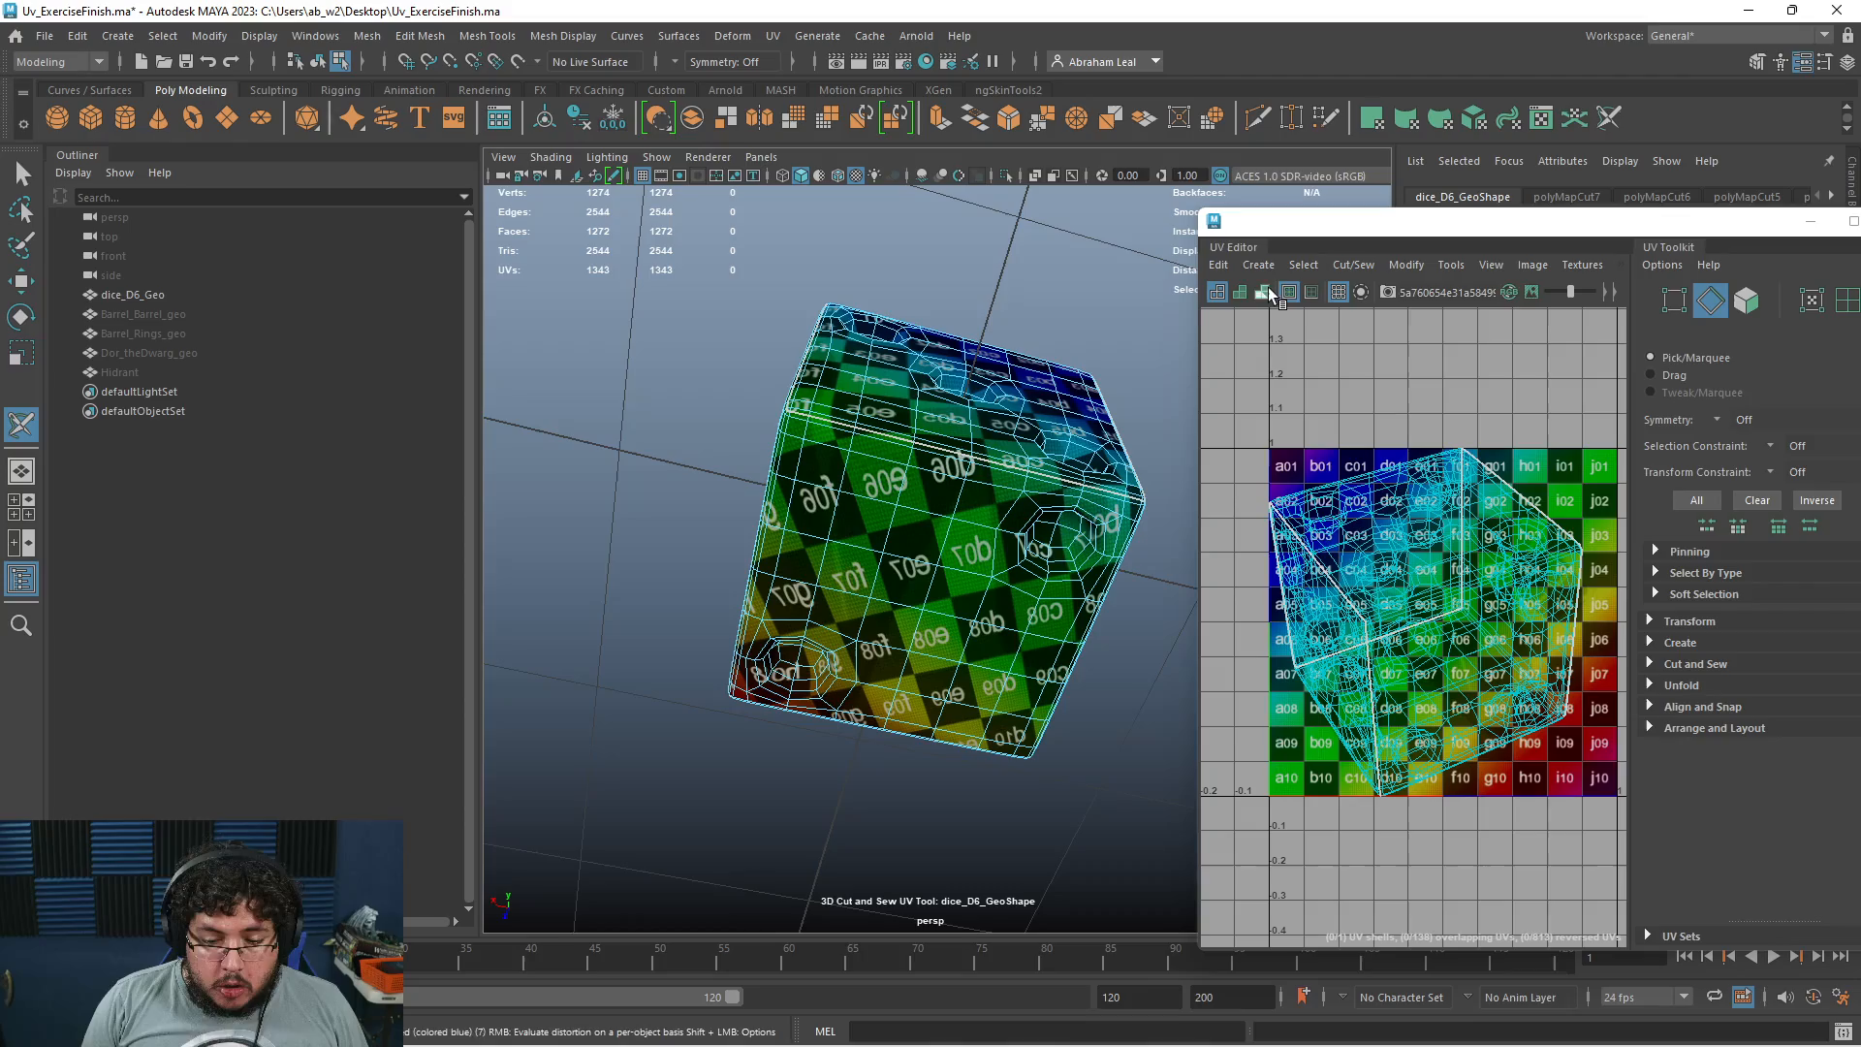
alt+drag(999, 471, 984, 426)
key(q)
mouse_move(984, 427)
right_down()
mouse_move(1059, 284)
mouse_move(1114, 248)
right_up()
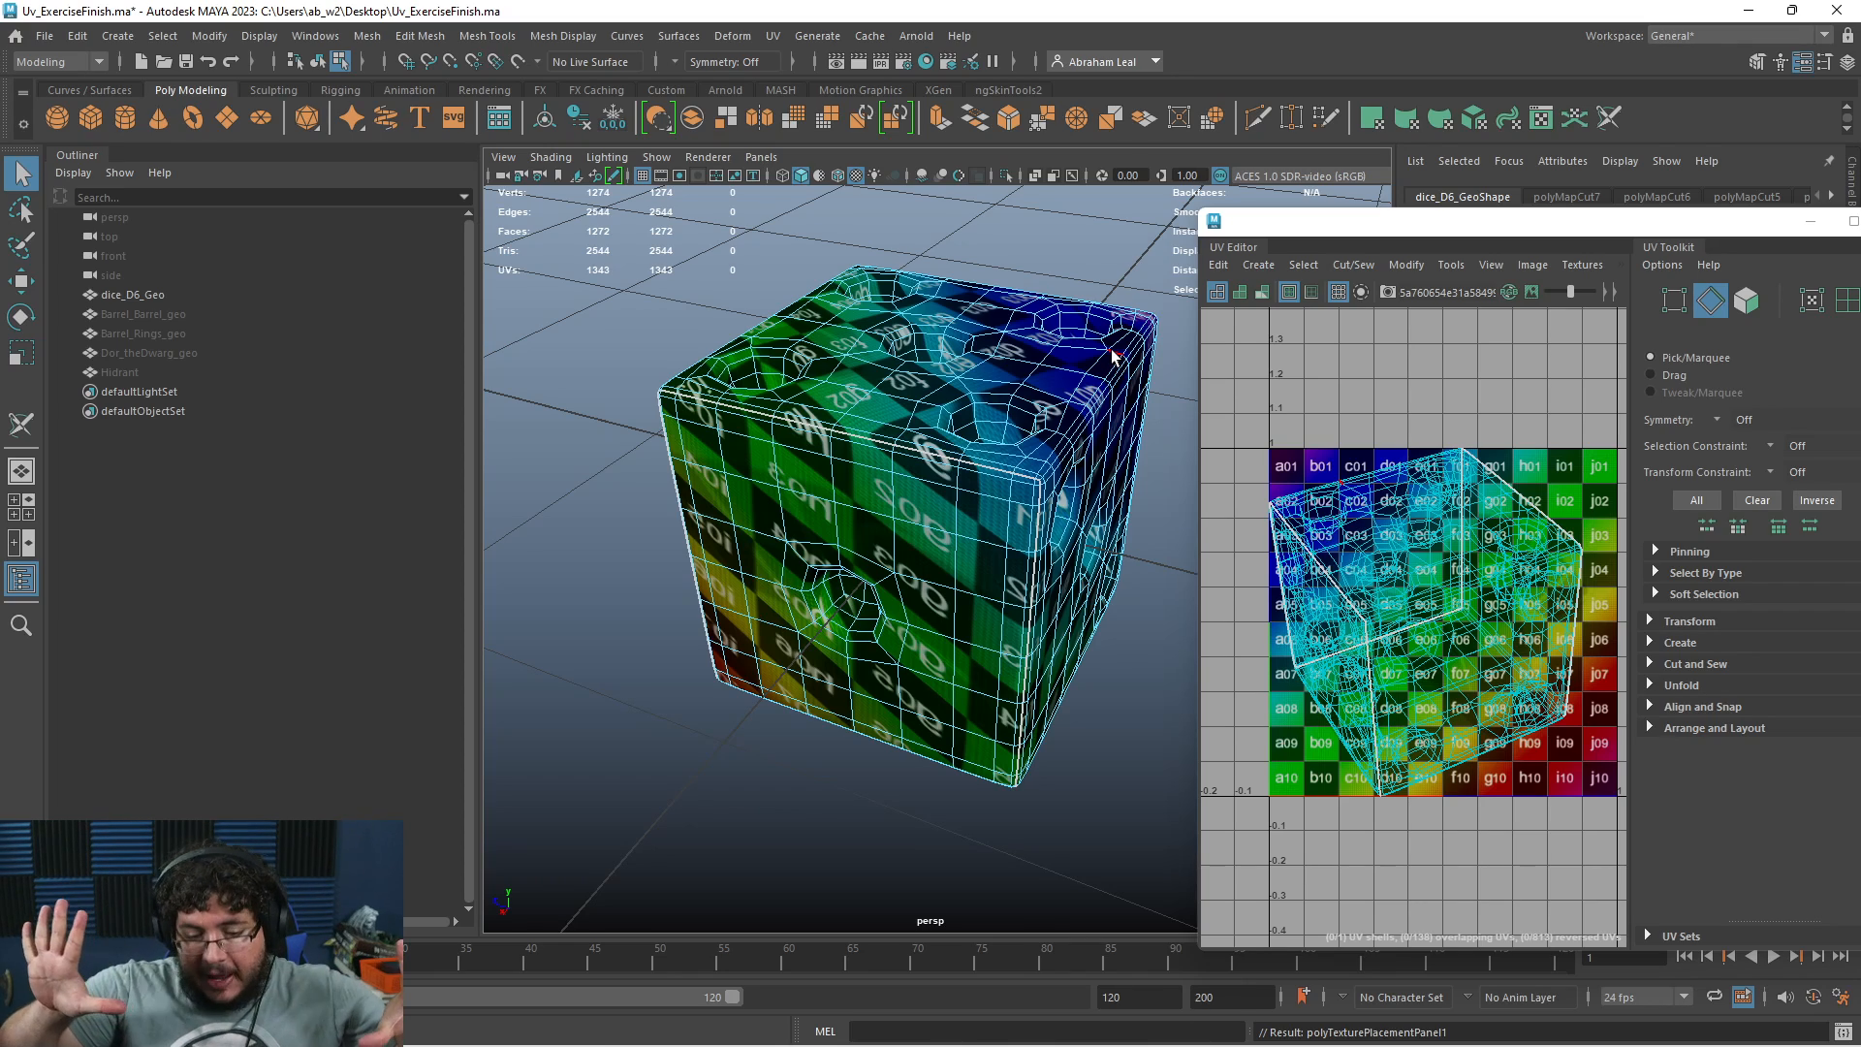
Enlarge the UV Editor over the viewport and frame the dice's camera-projected layout with its seams
scroll(1397, 463, down, 2)
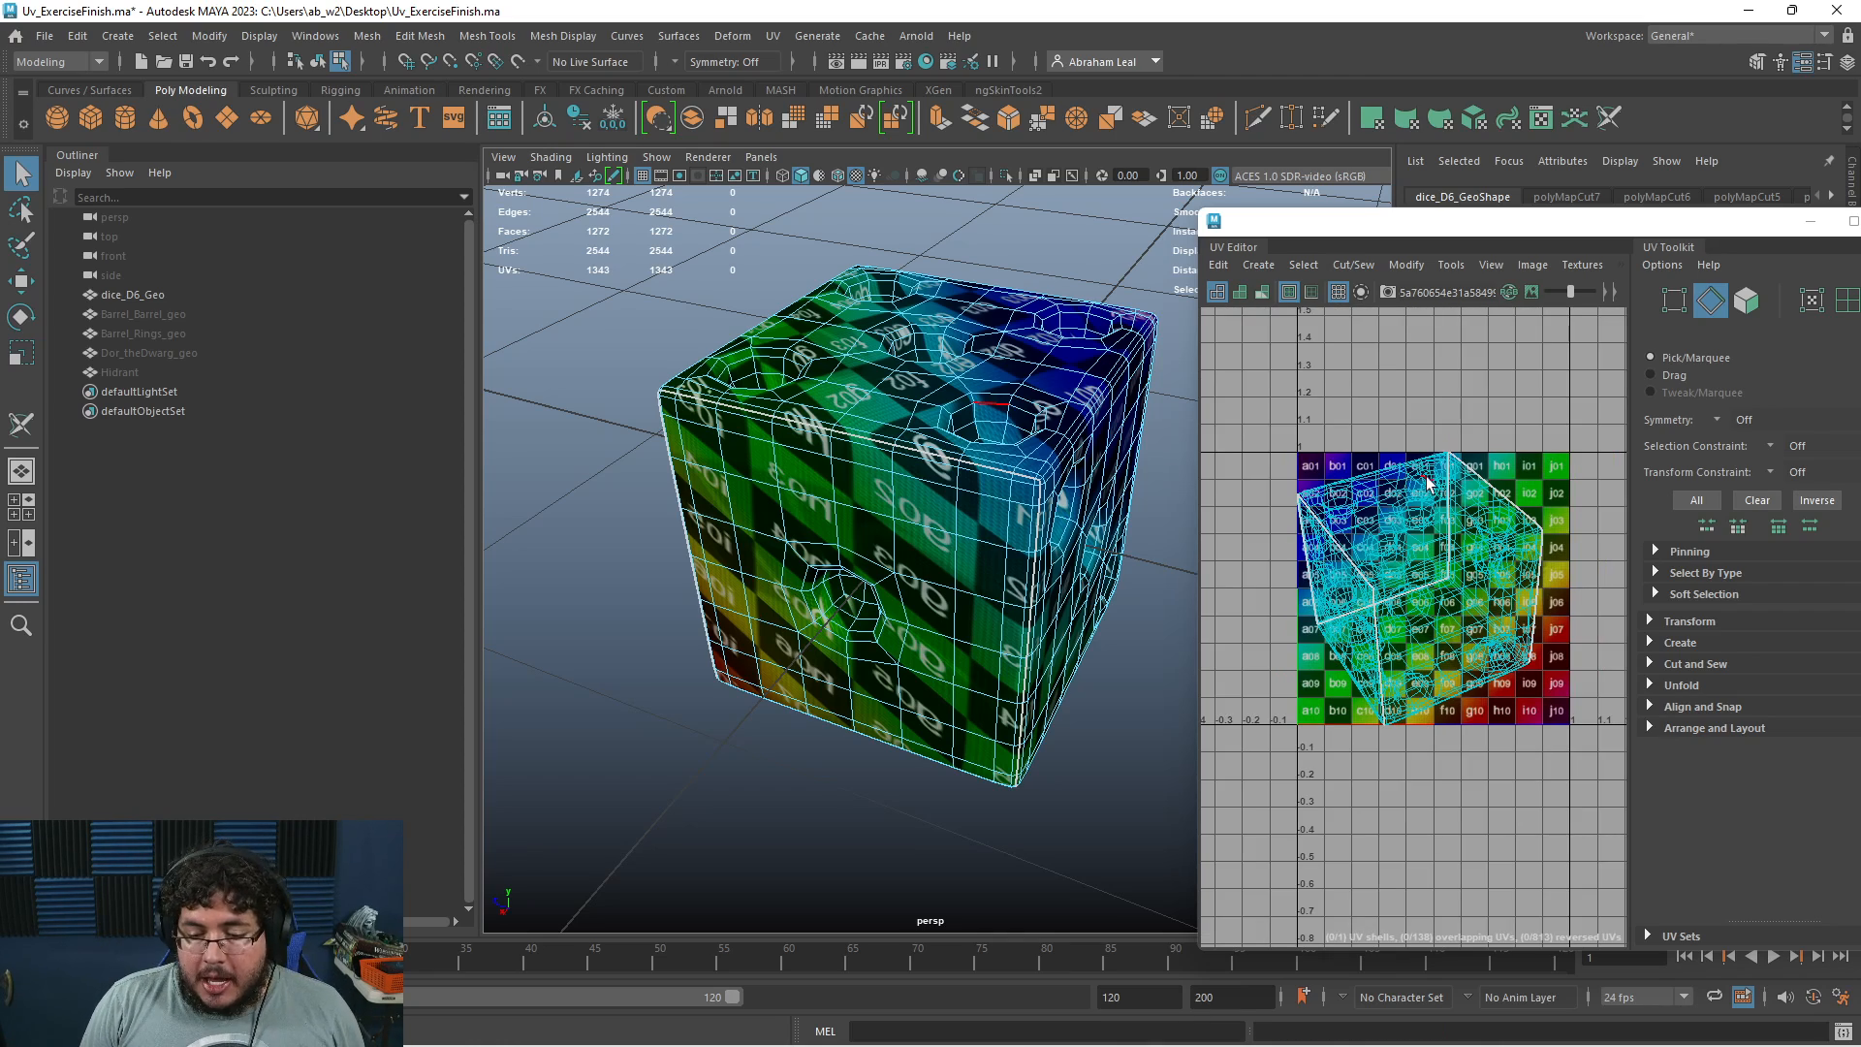
alt+middle_drag(1425, 475, 1375, 443)
drag(1415, 238, 1088, 219)
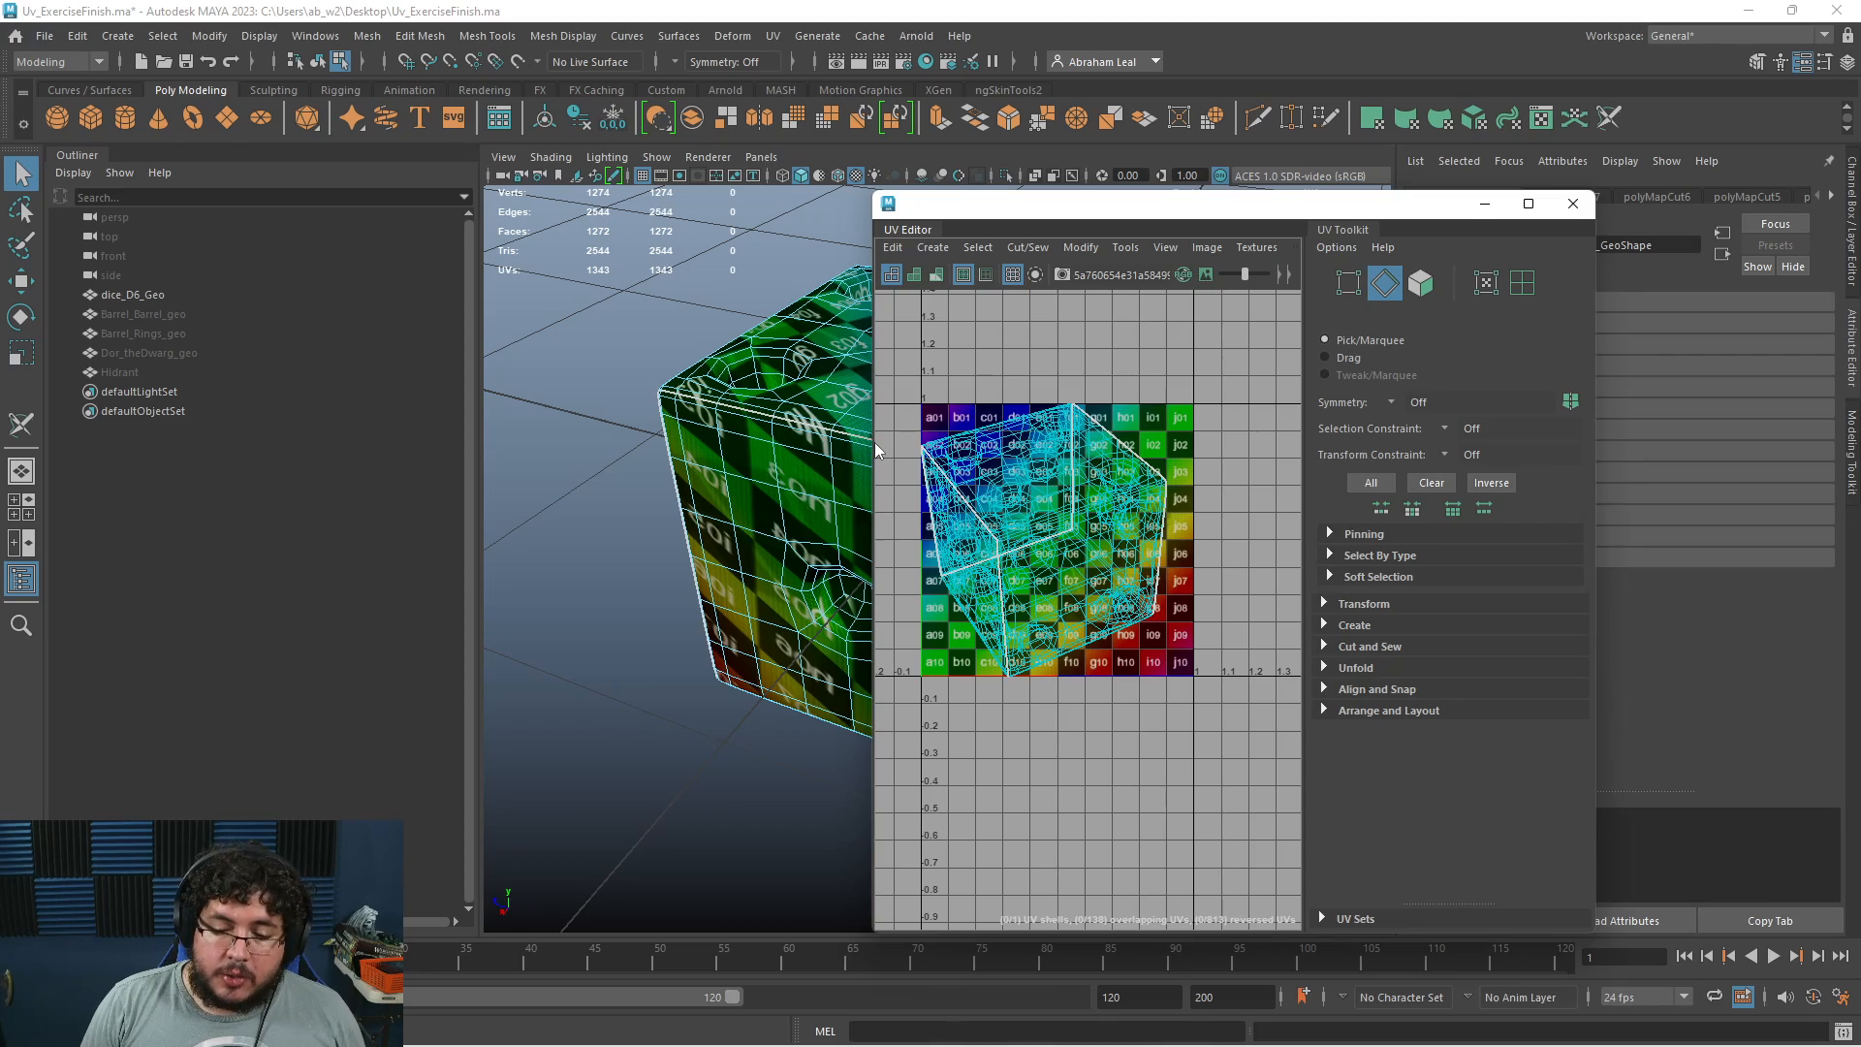
drag(875, 449, 357, 449)
alt+middle_drag(1018, 685, 1057, 752)
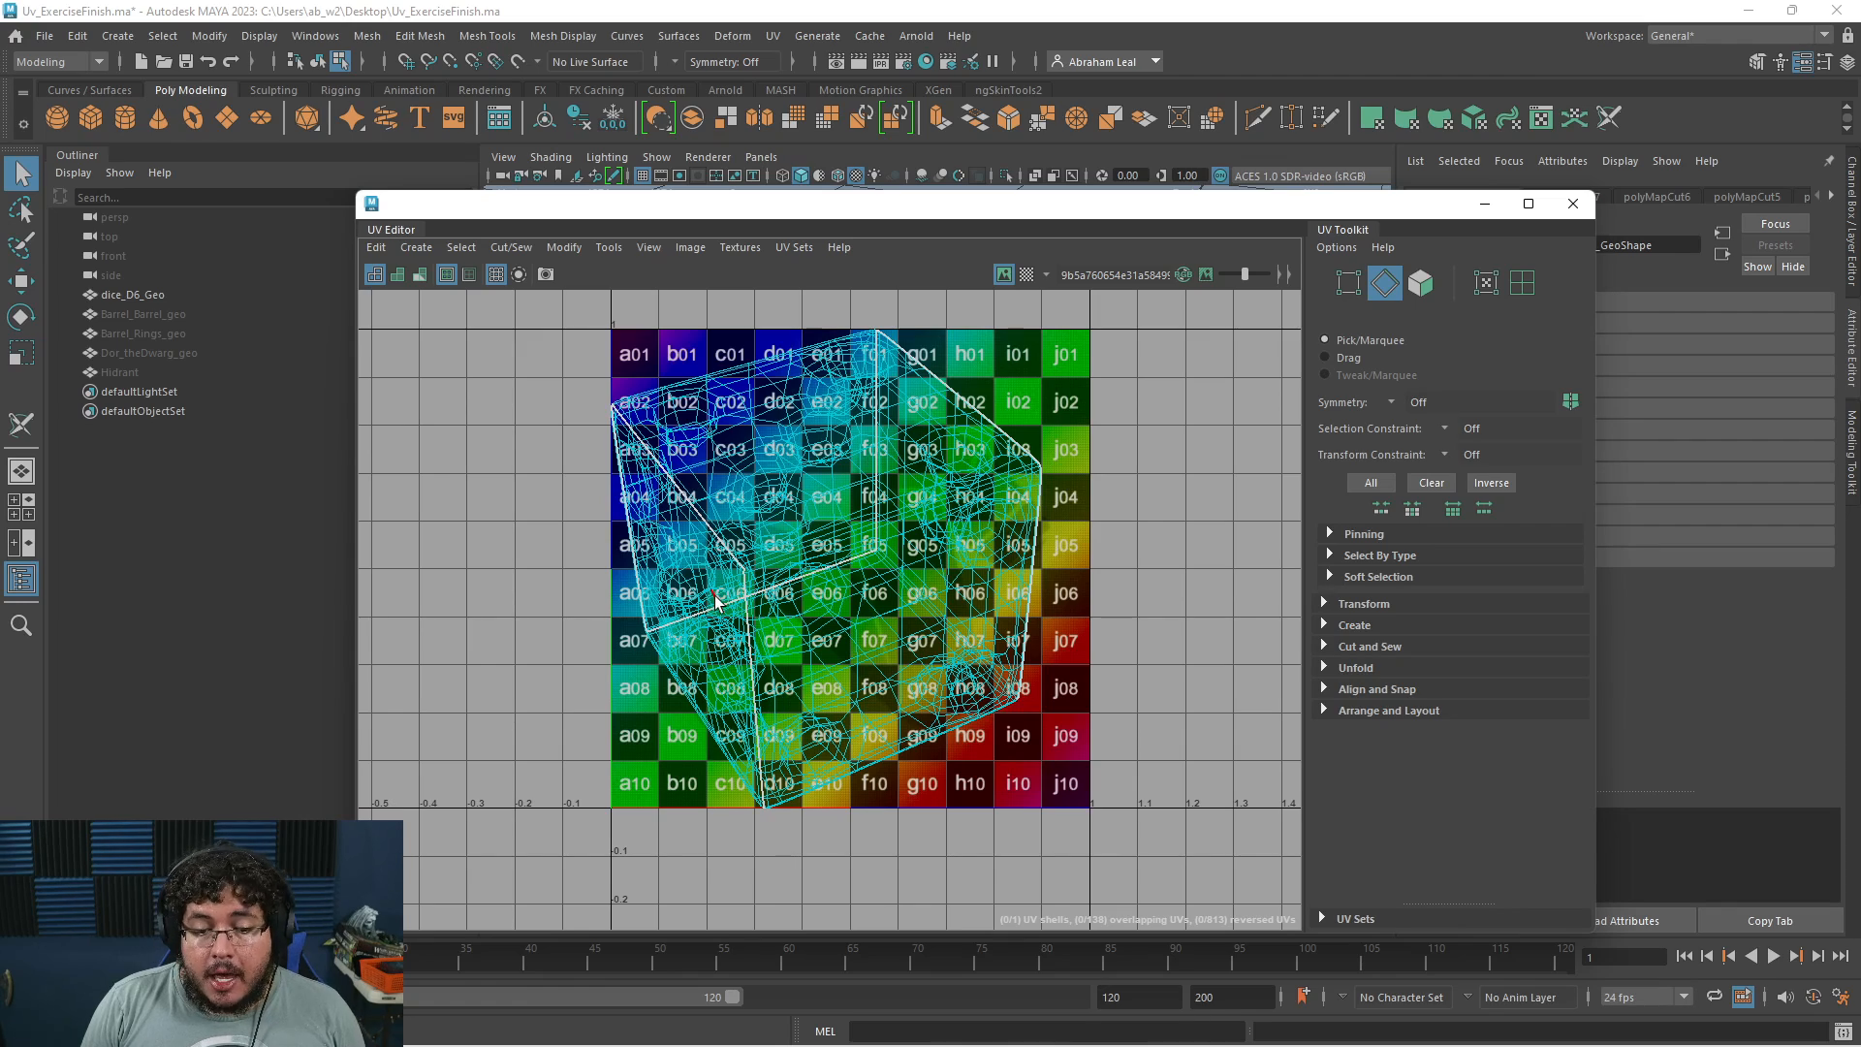
Look up "unfold" in the Plug-in Manager, check the Loaded and Auto load settings of Unfold3D.mll, and close the manager
click(322, 37)
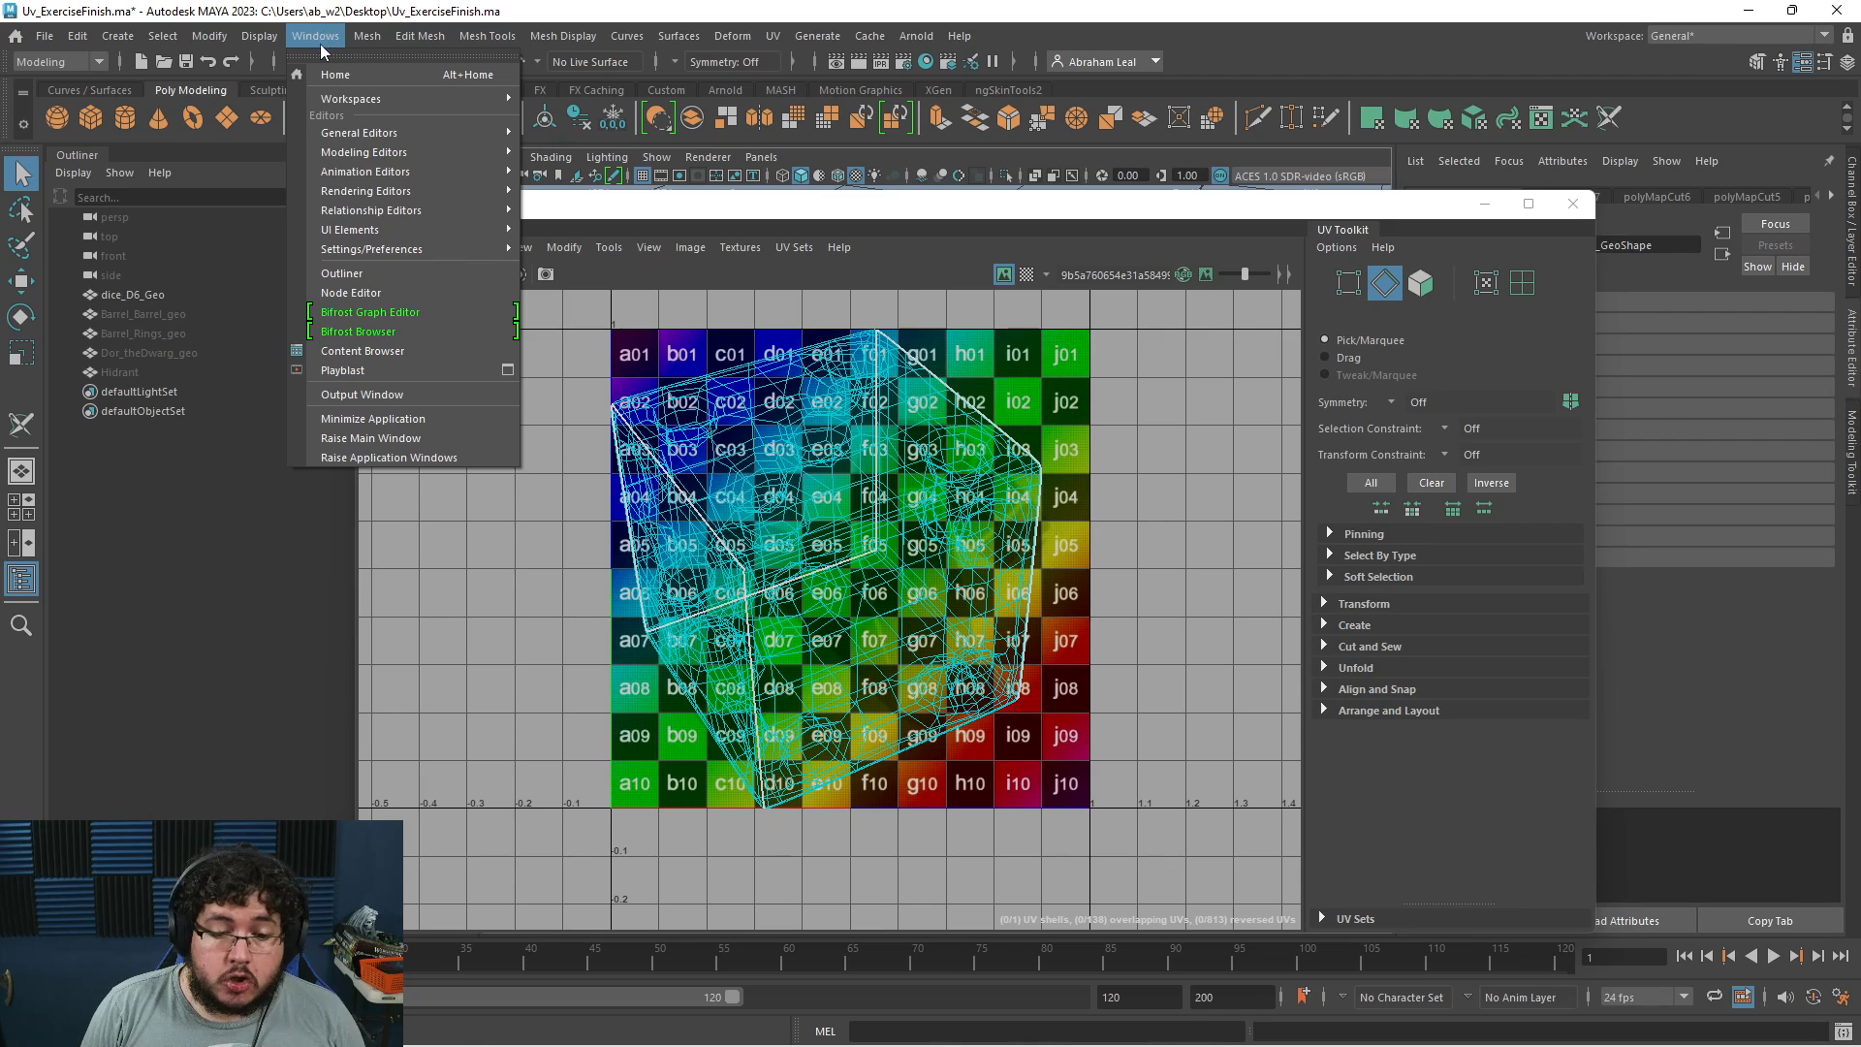
mouse_move(394, 250)
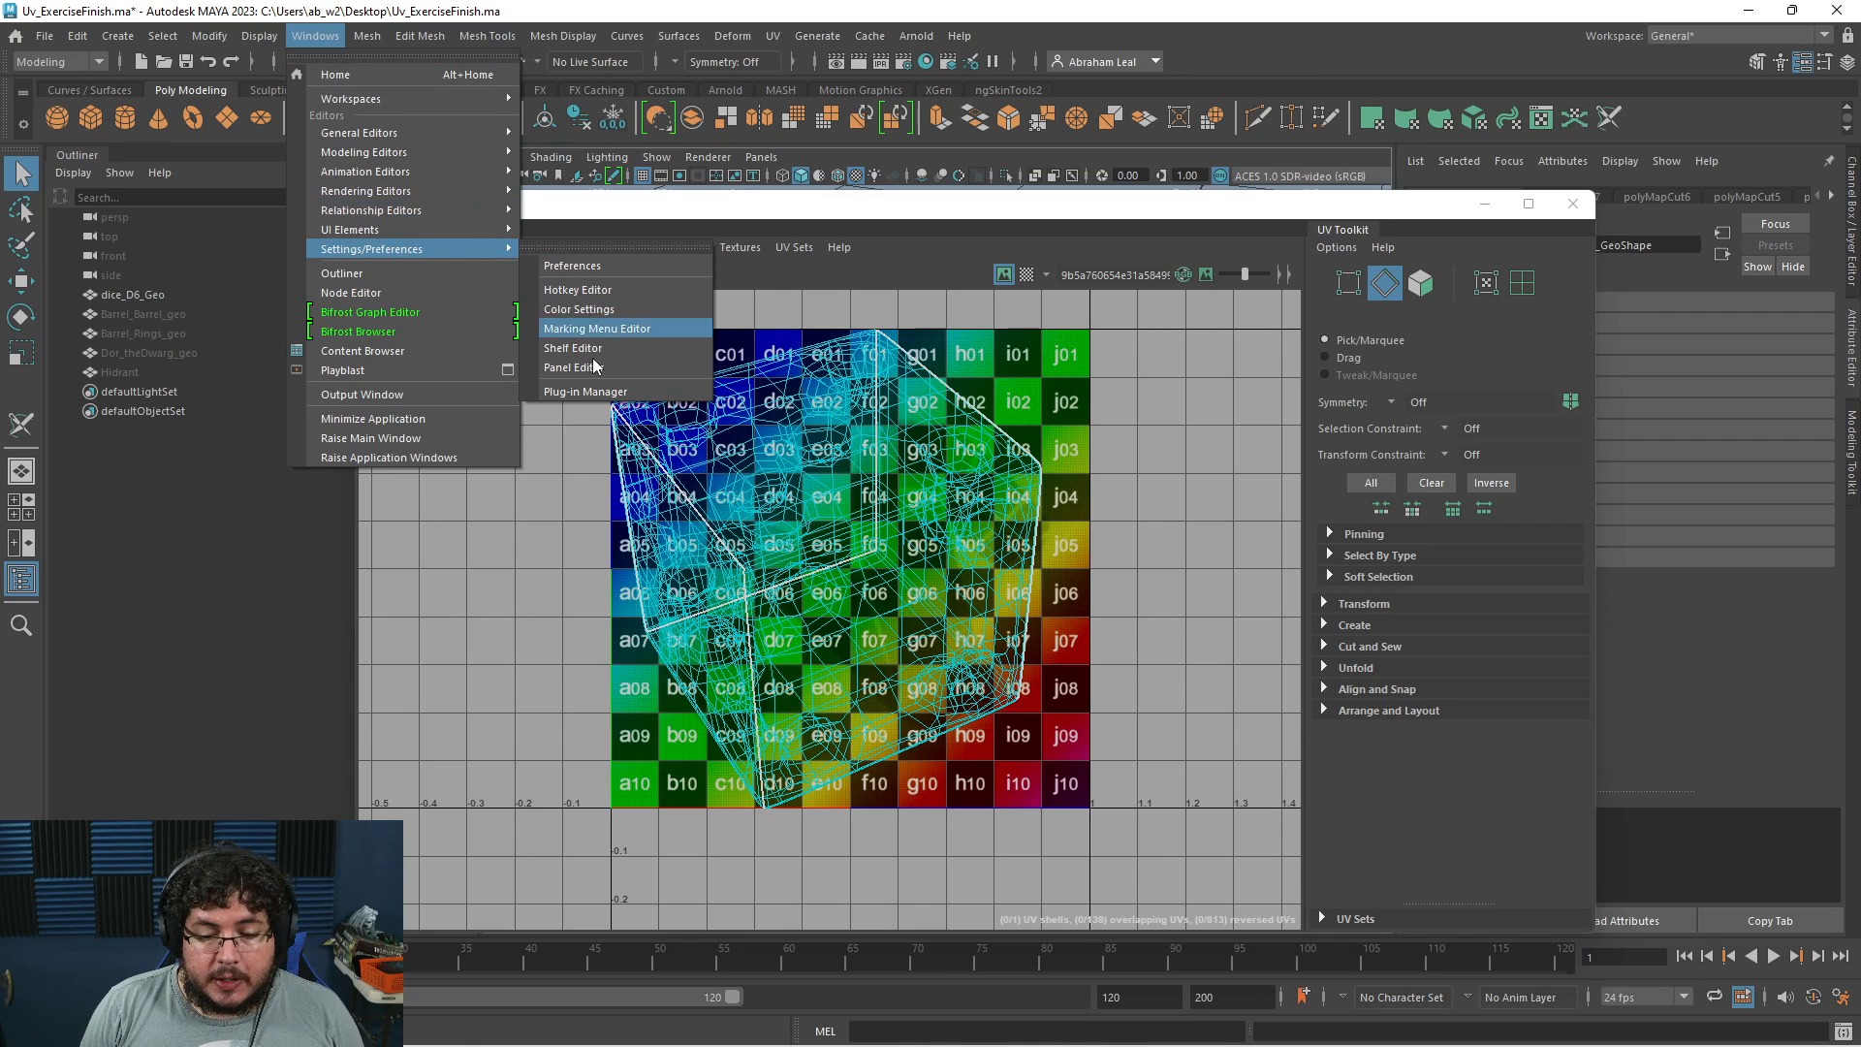
click(582, 392)
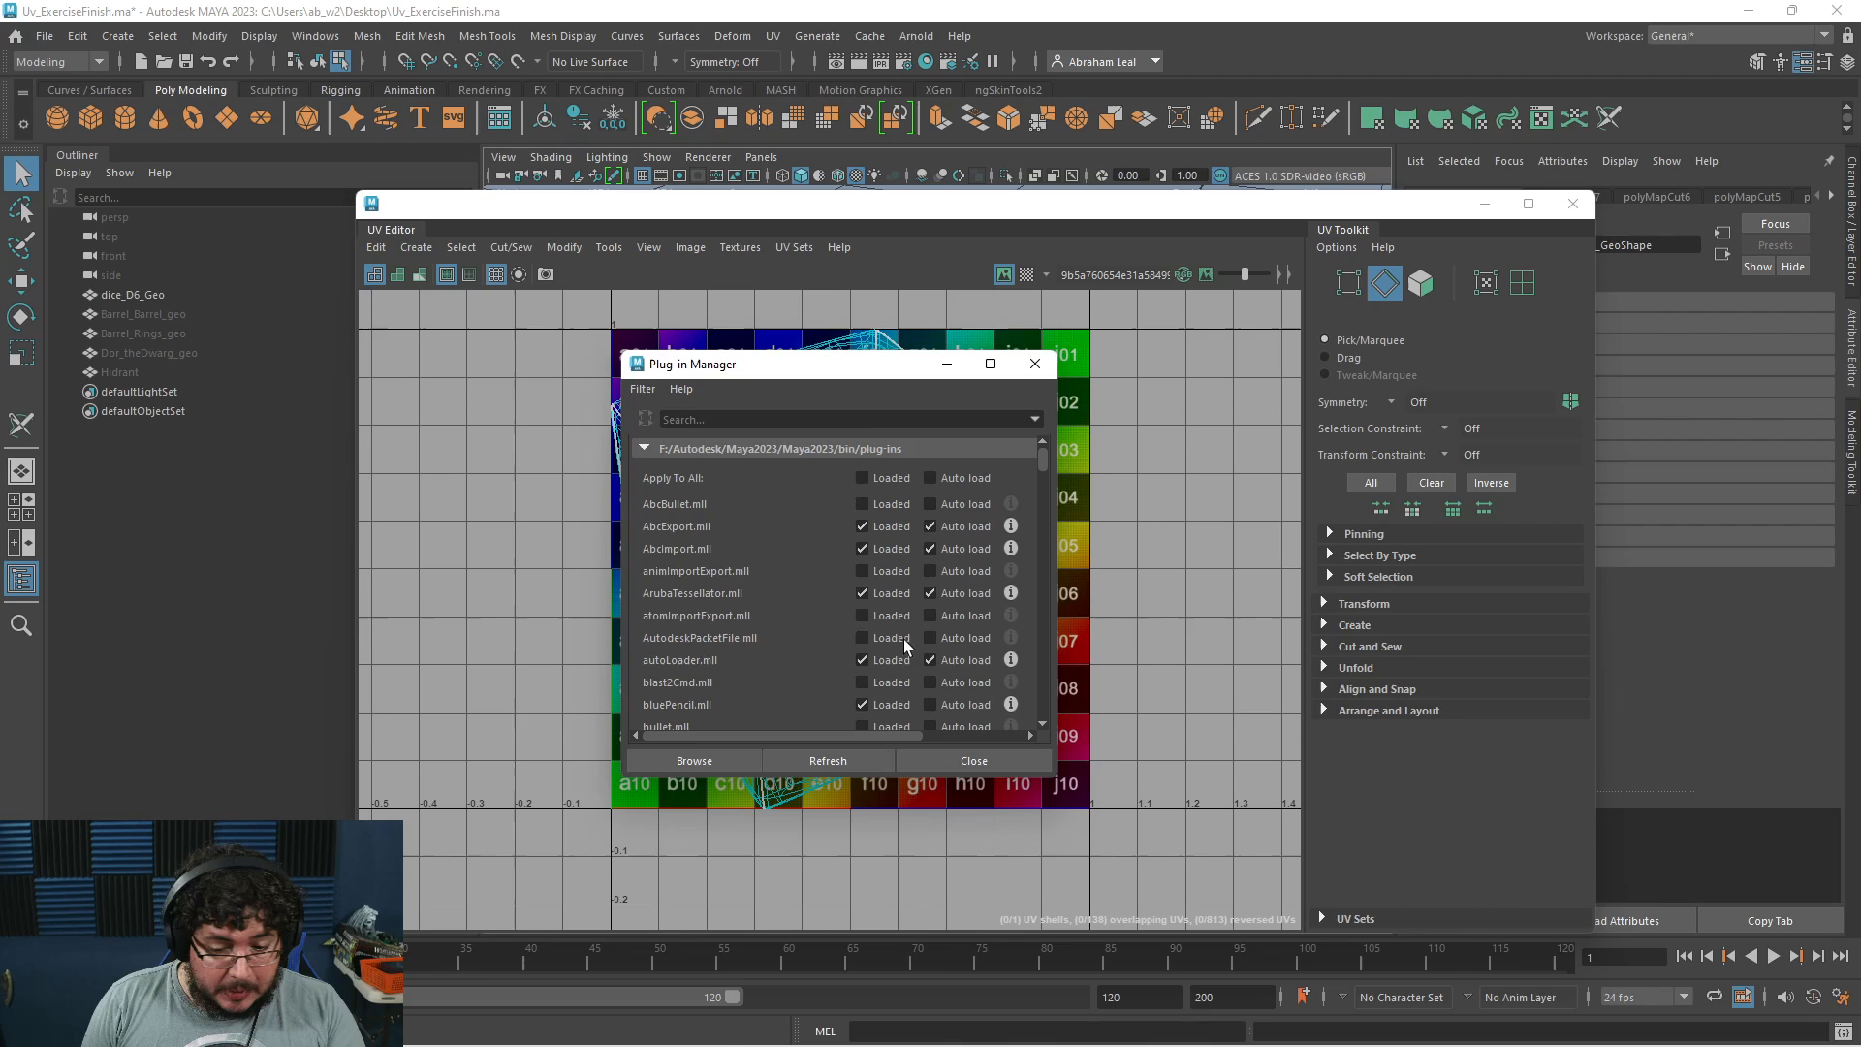
scroll(896, 626, down, 1)
click(747, 420)
text(unfold)
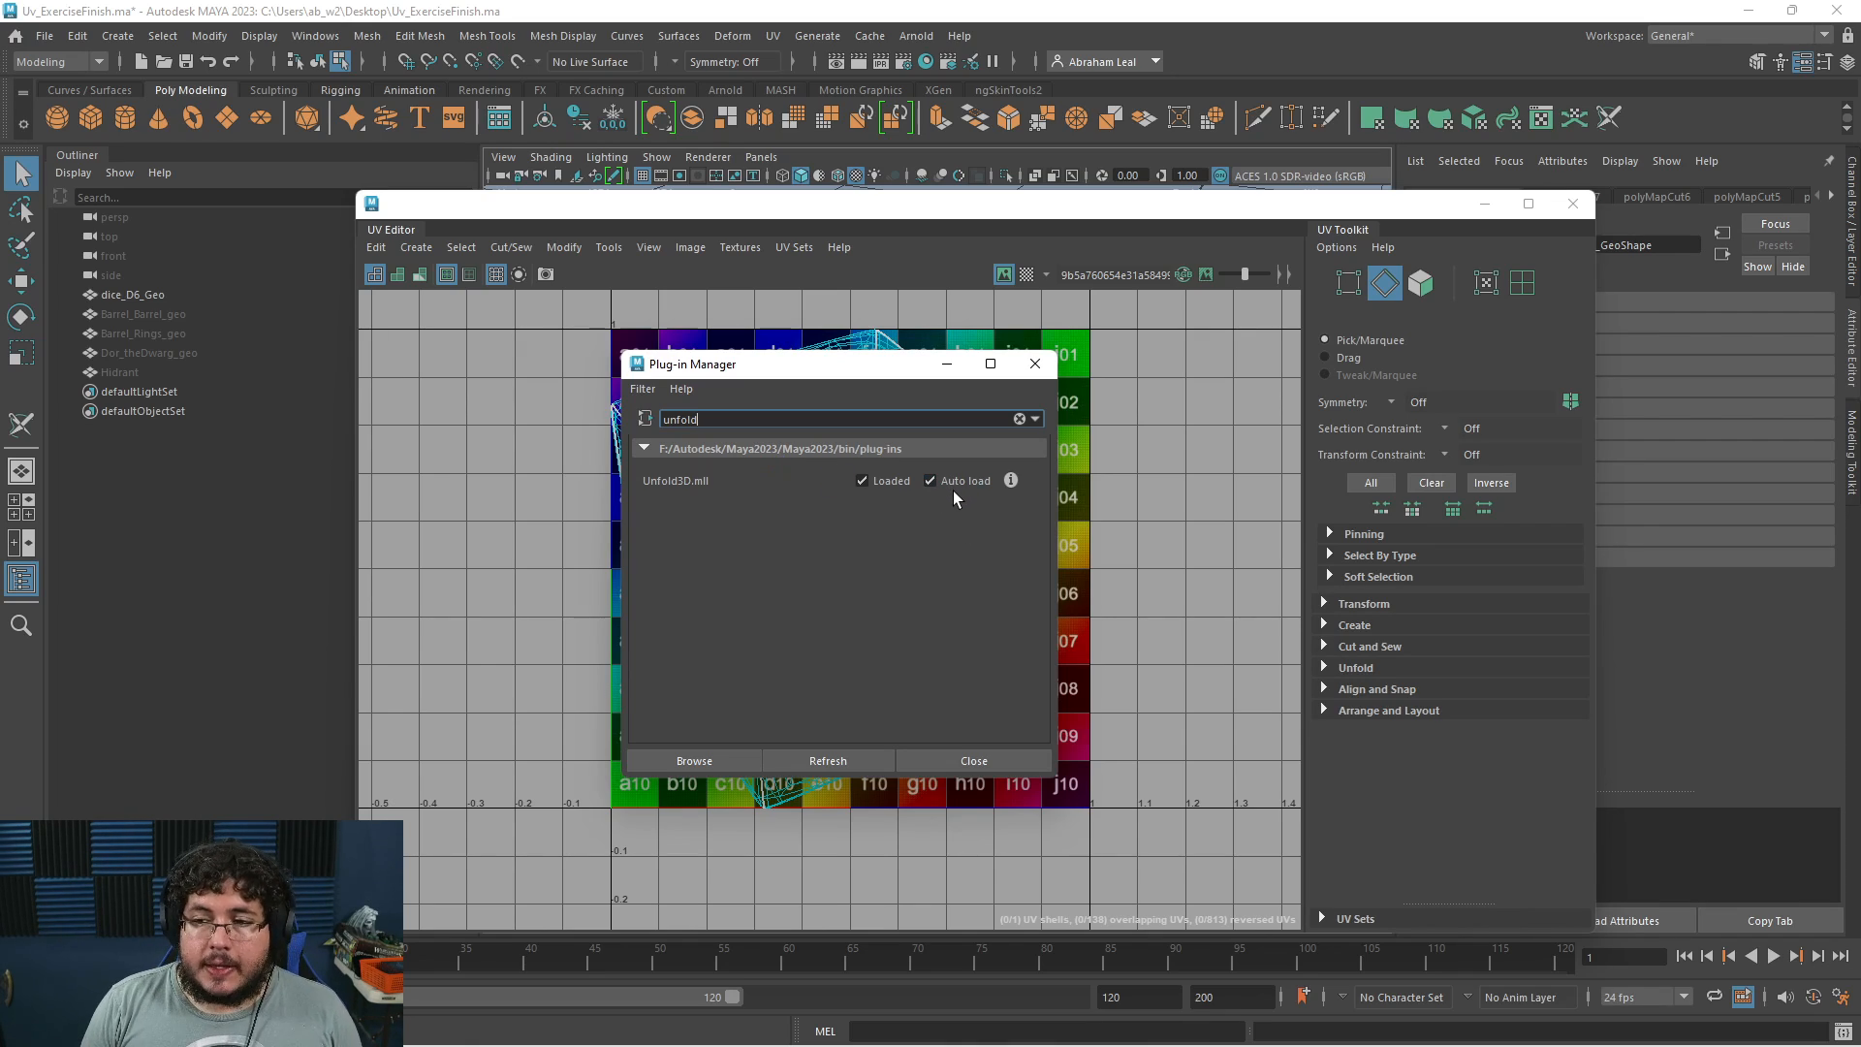
click(1035, 365)
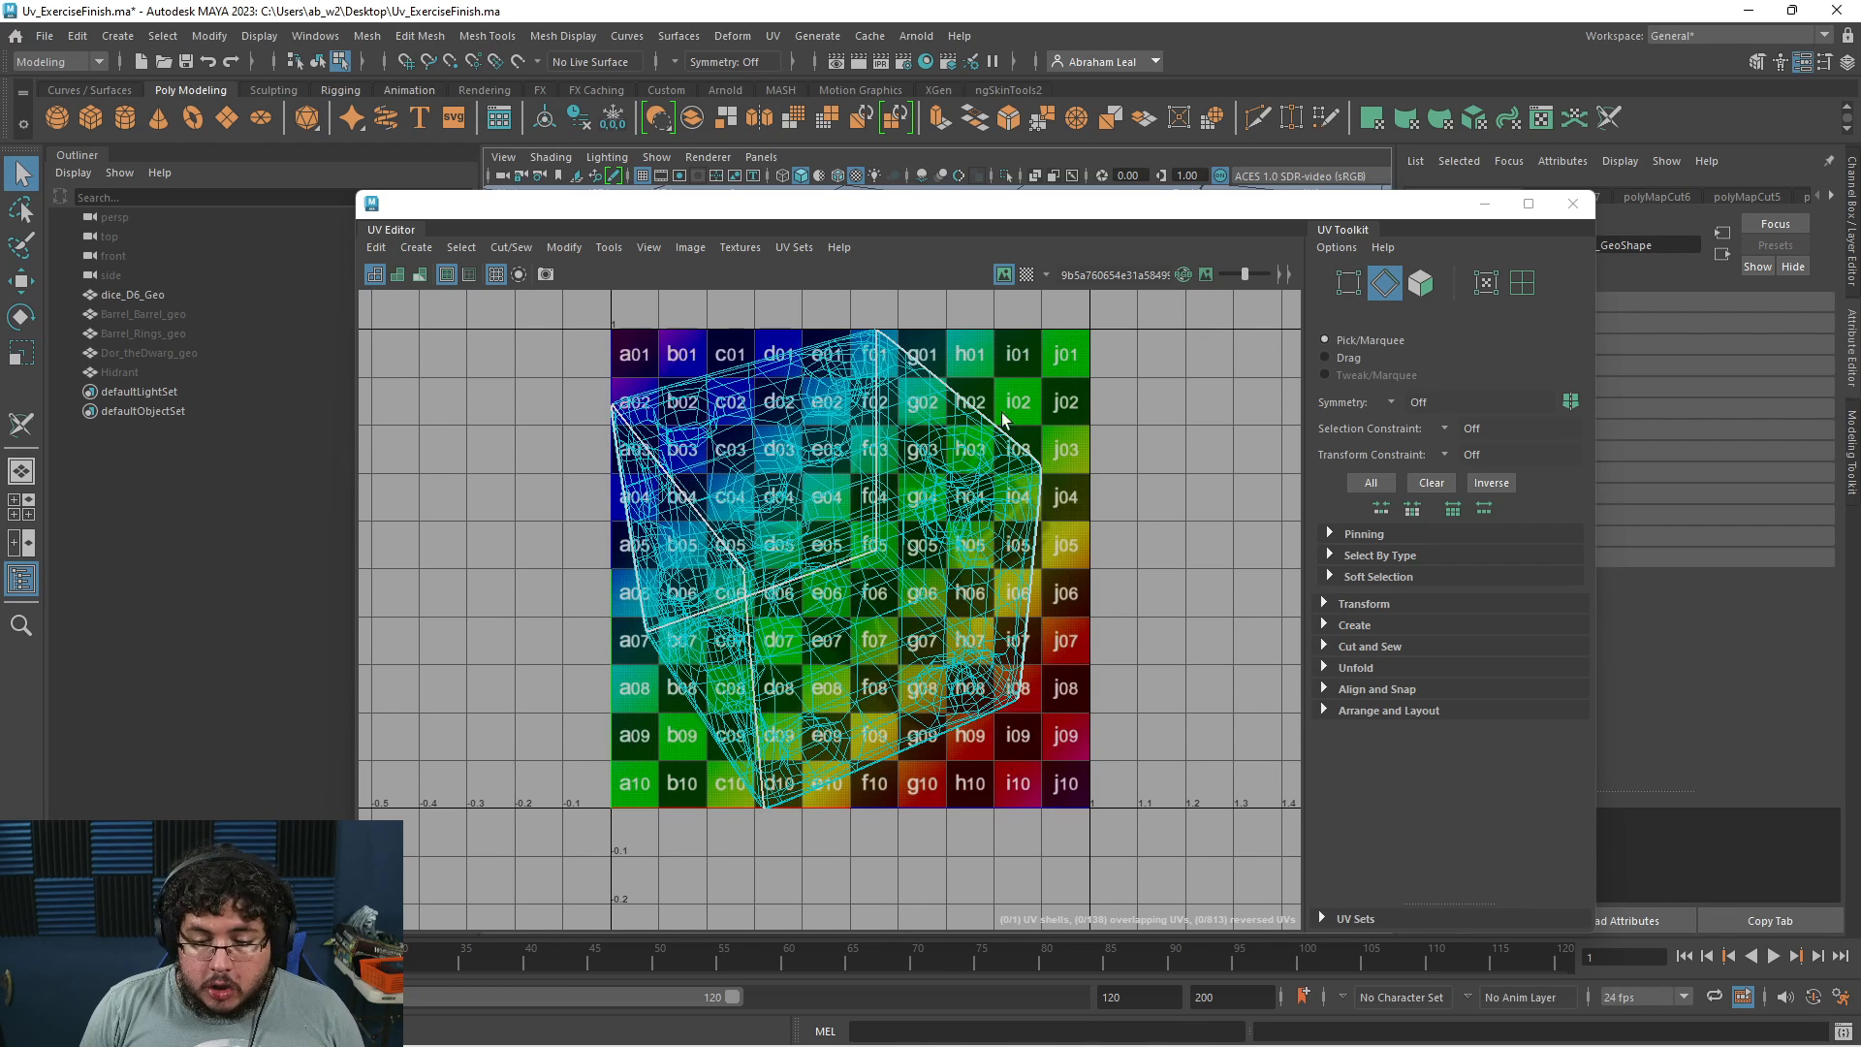
Close the UV Editor and open it again with the dice's UV layout in view
click(1572, 204)
click(772, 36)
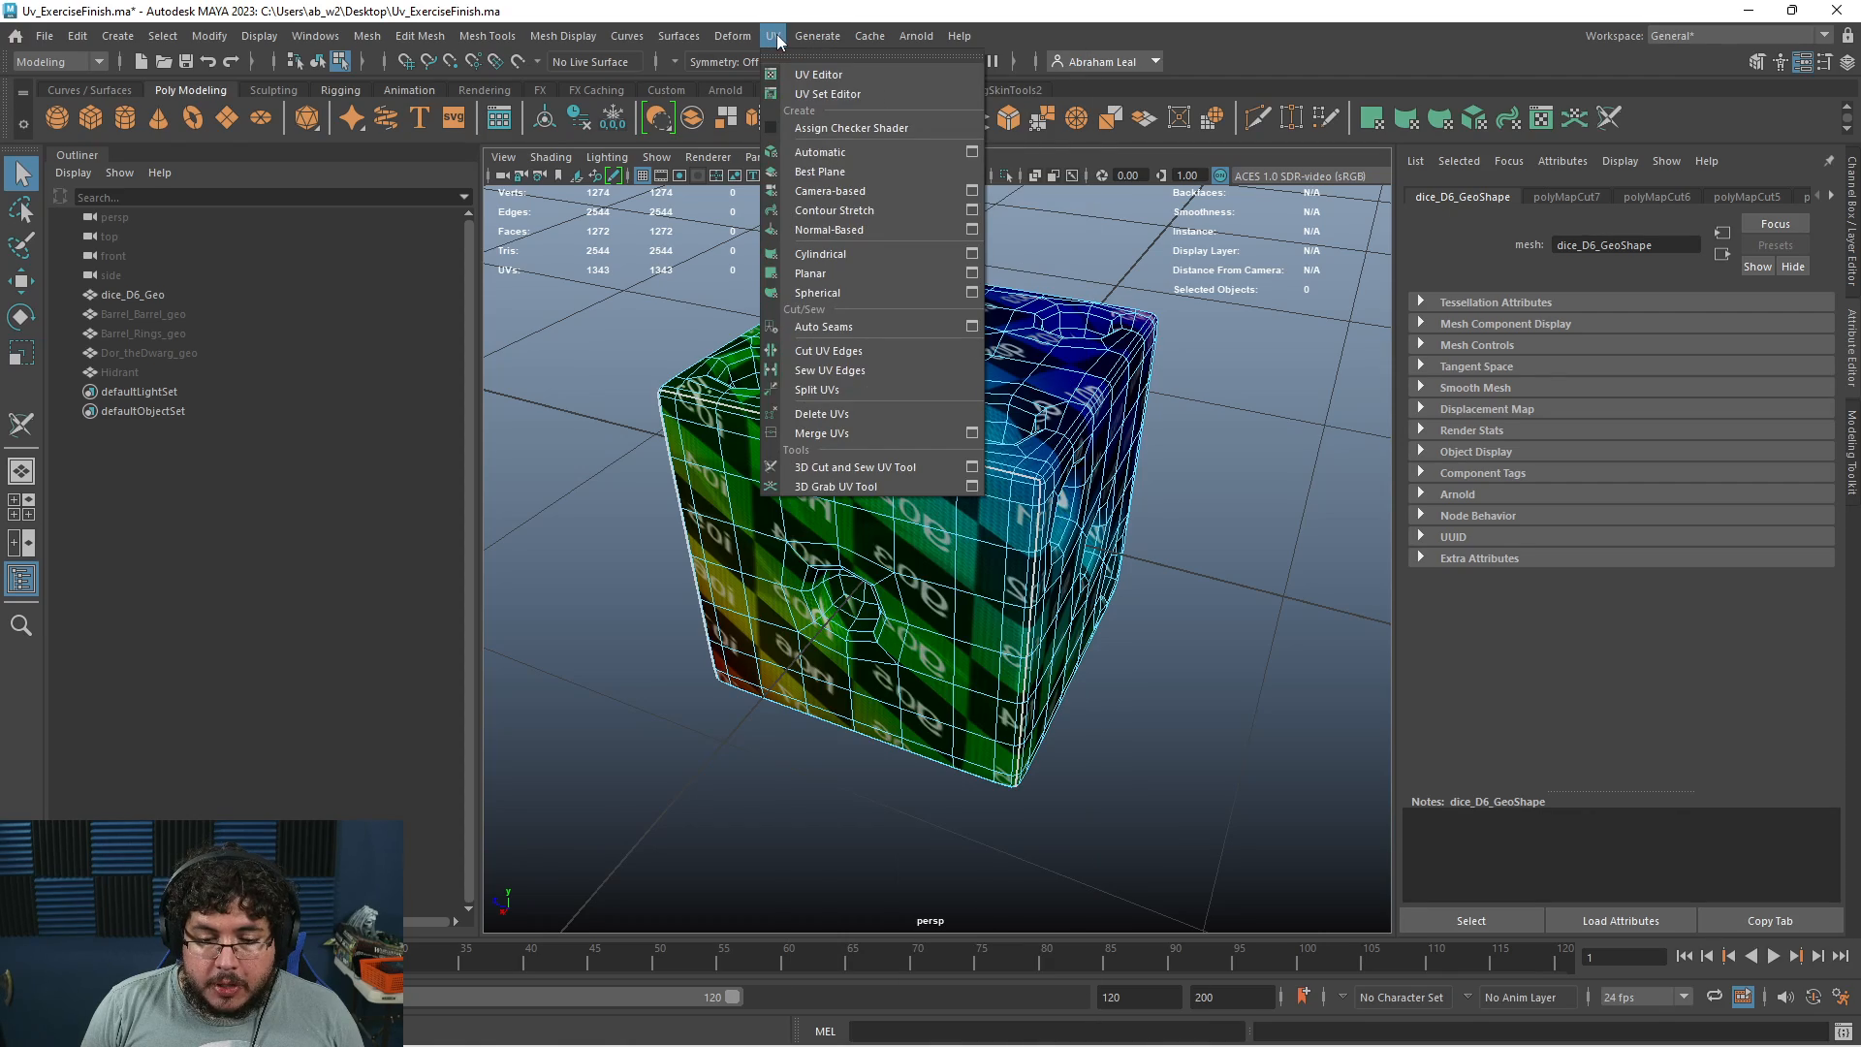
click(790, 78)
scroll(866, 492, down, 2)
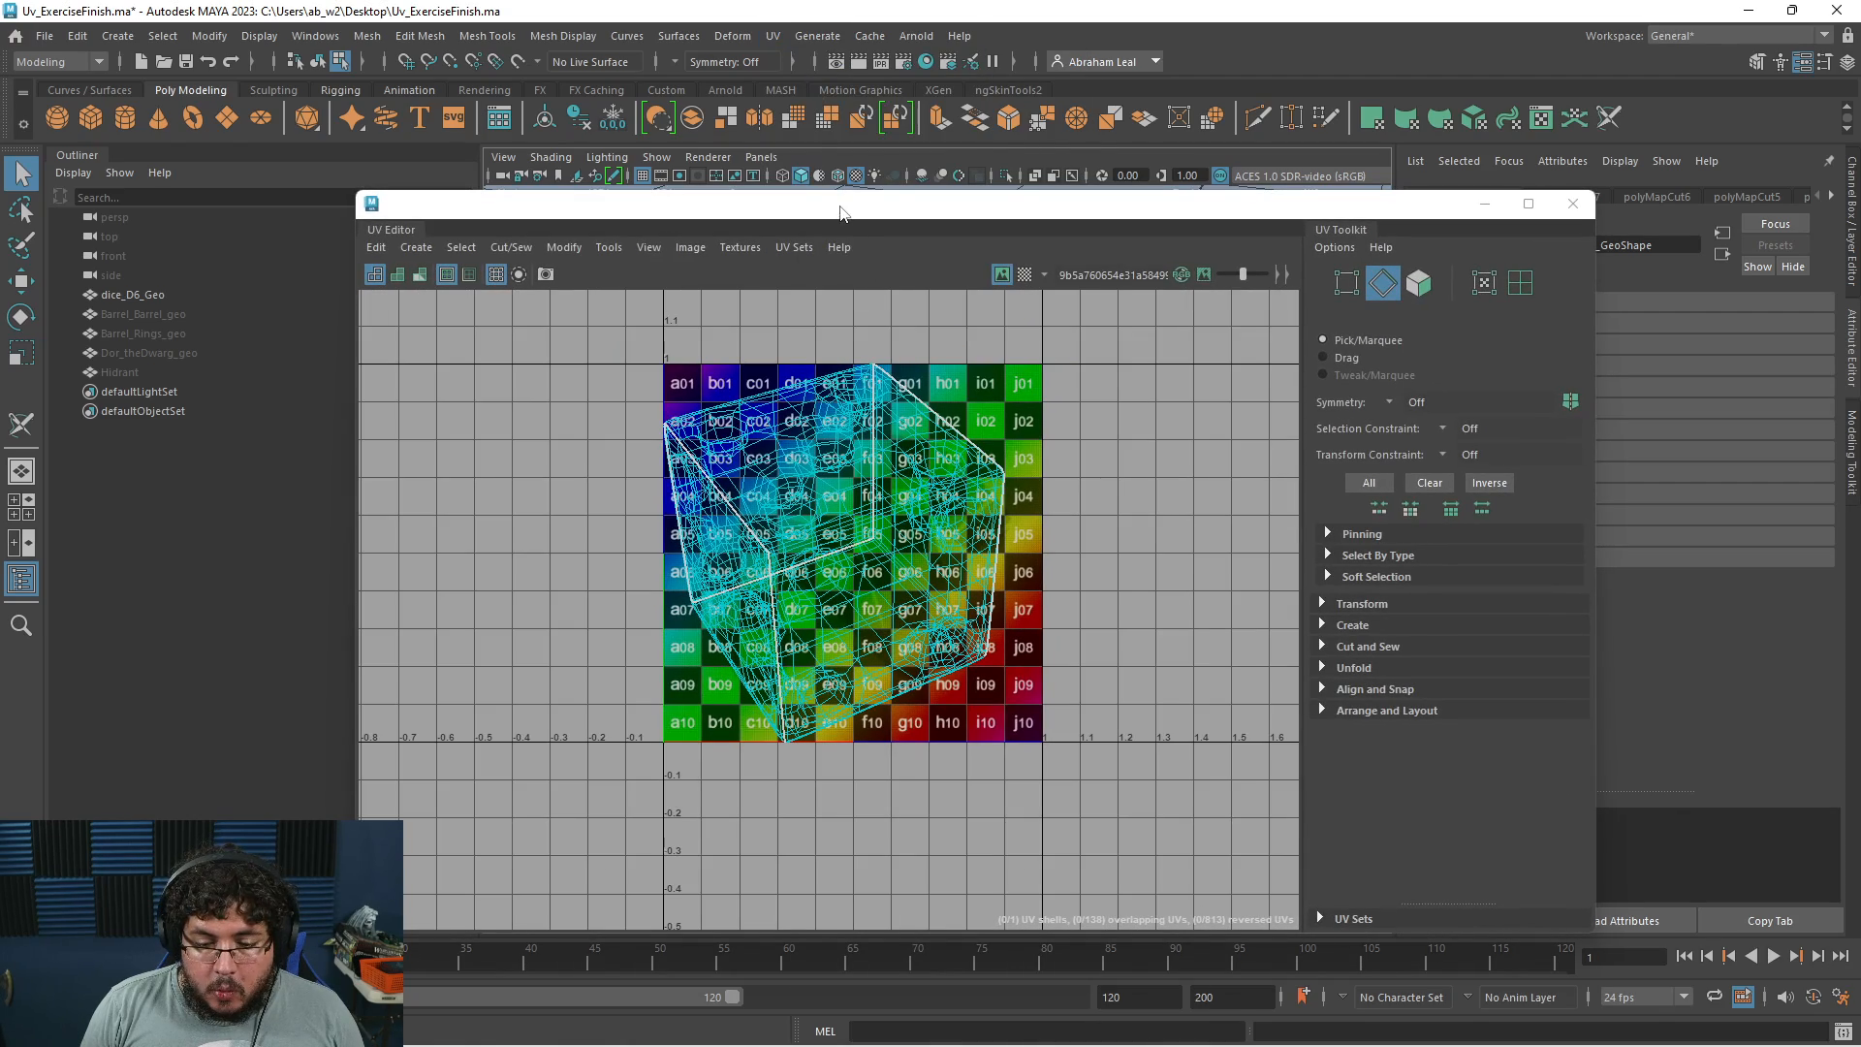
Move the UV Editor aside to uncover the dice and select the dice in object mode
drag(838, 203, 1328, 204)
right_drag(785, 429, 849, 391)
click(854, 400)
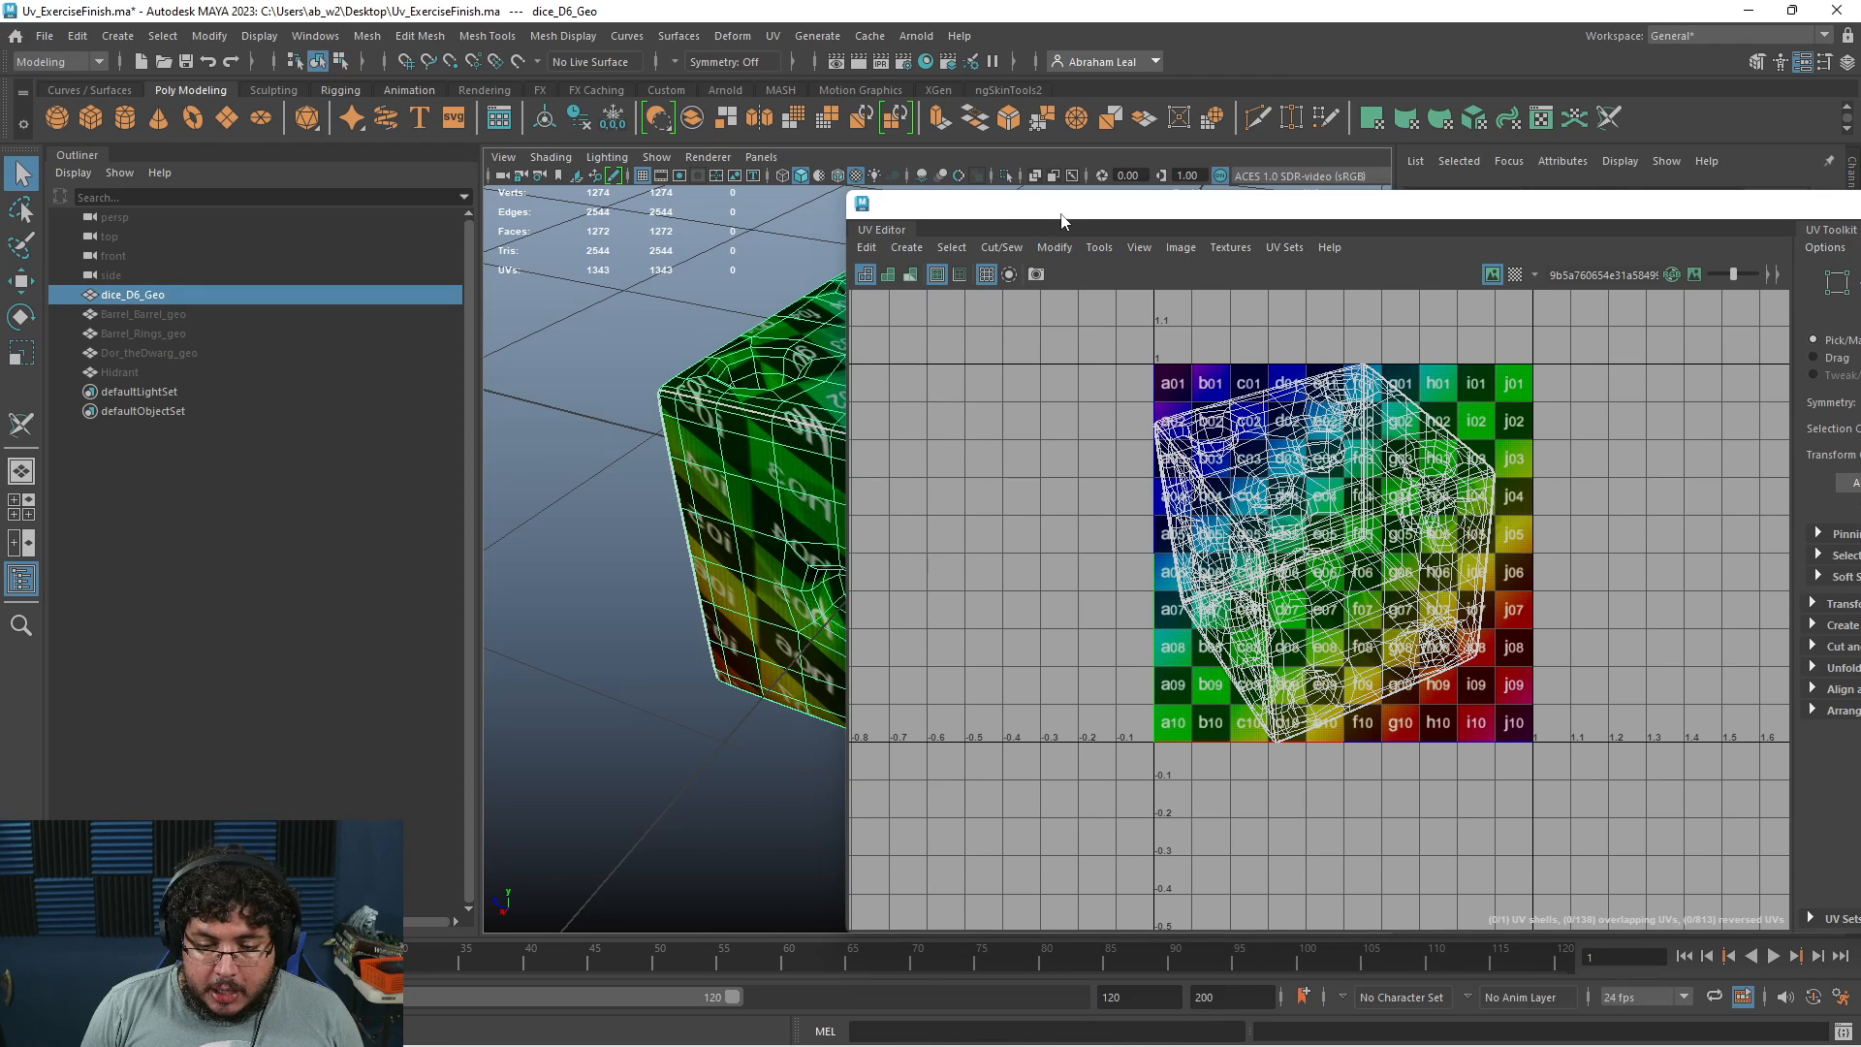
drag(1062, 219, 545, 219)
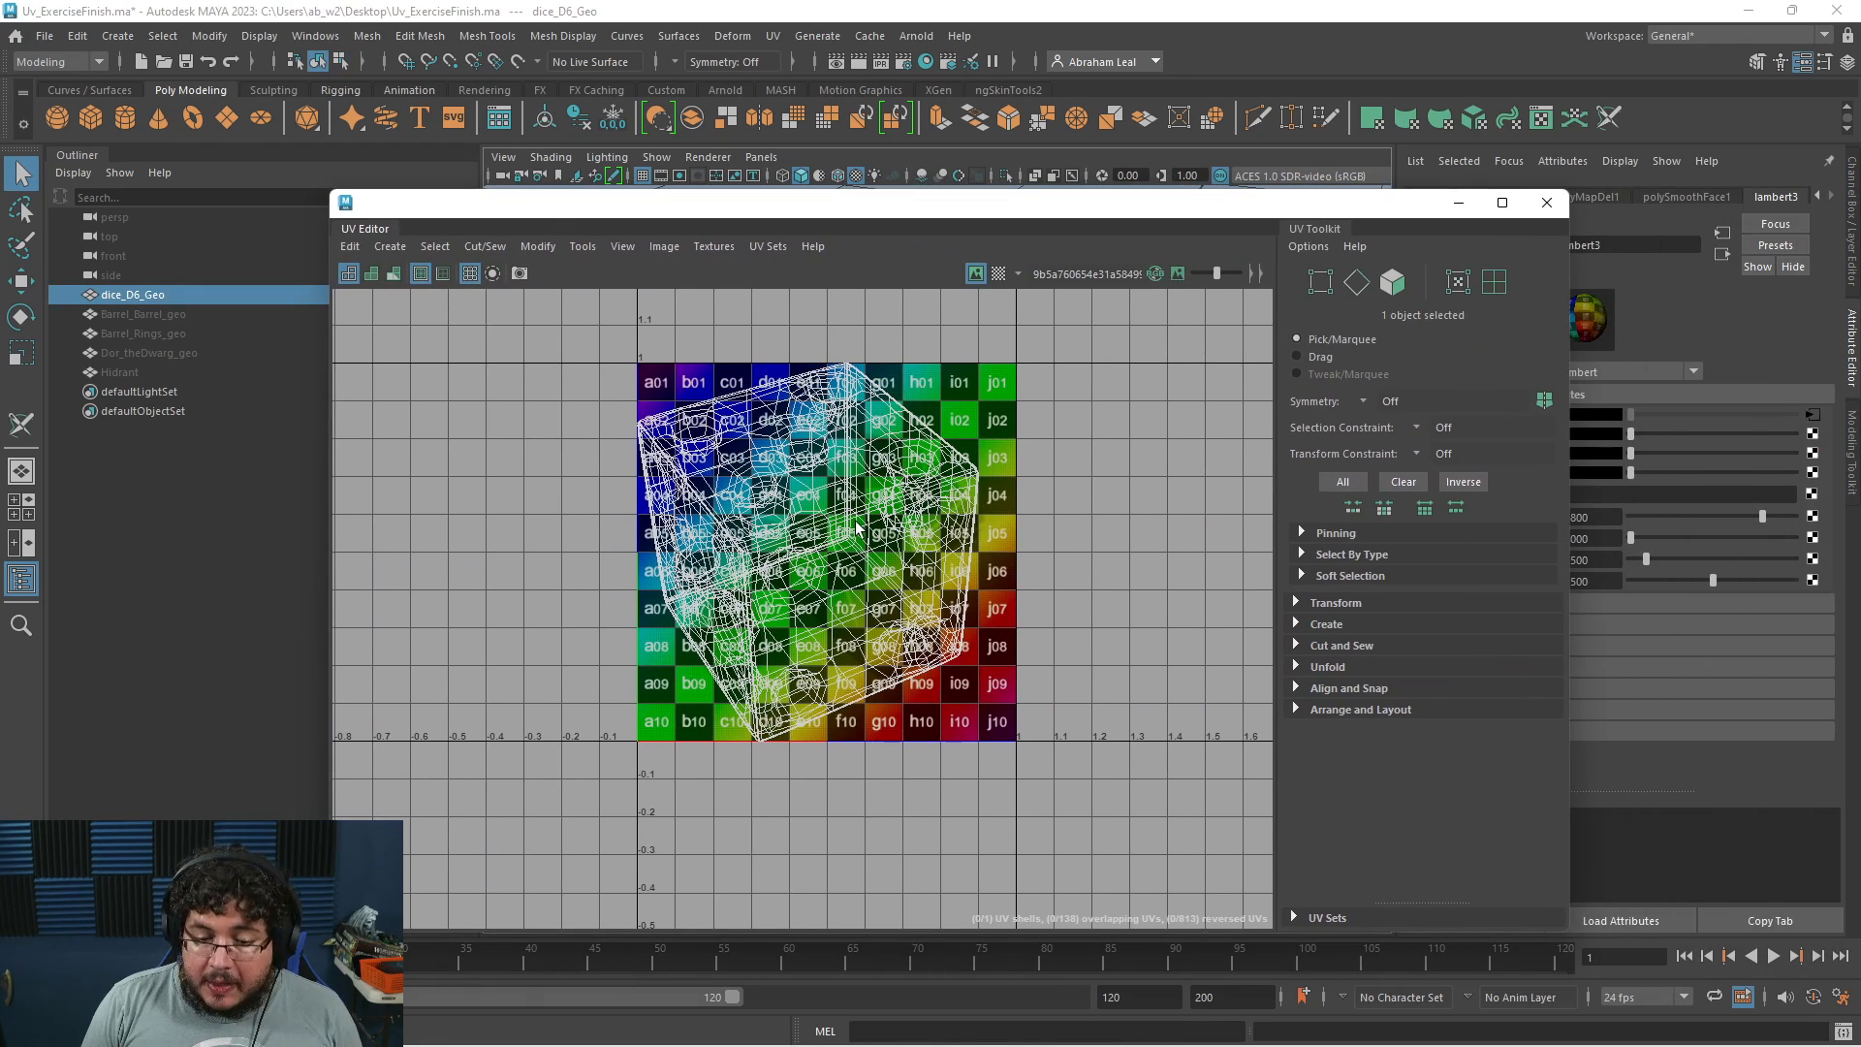
drag(707, 208, 1226, 314)
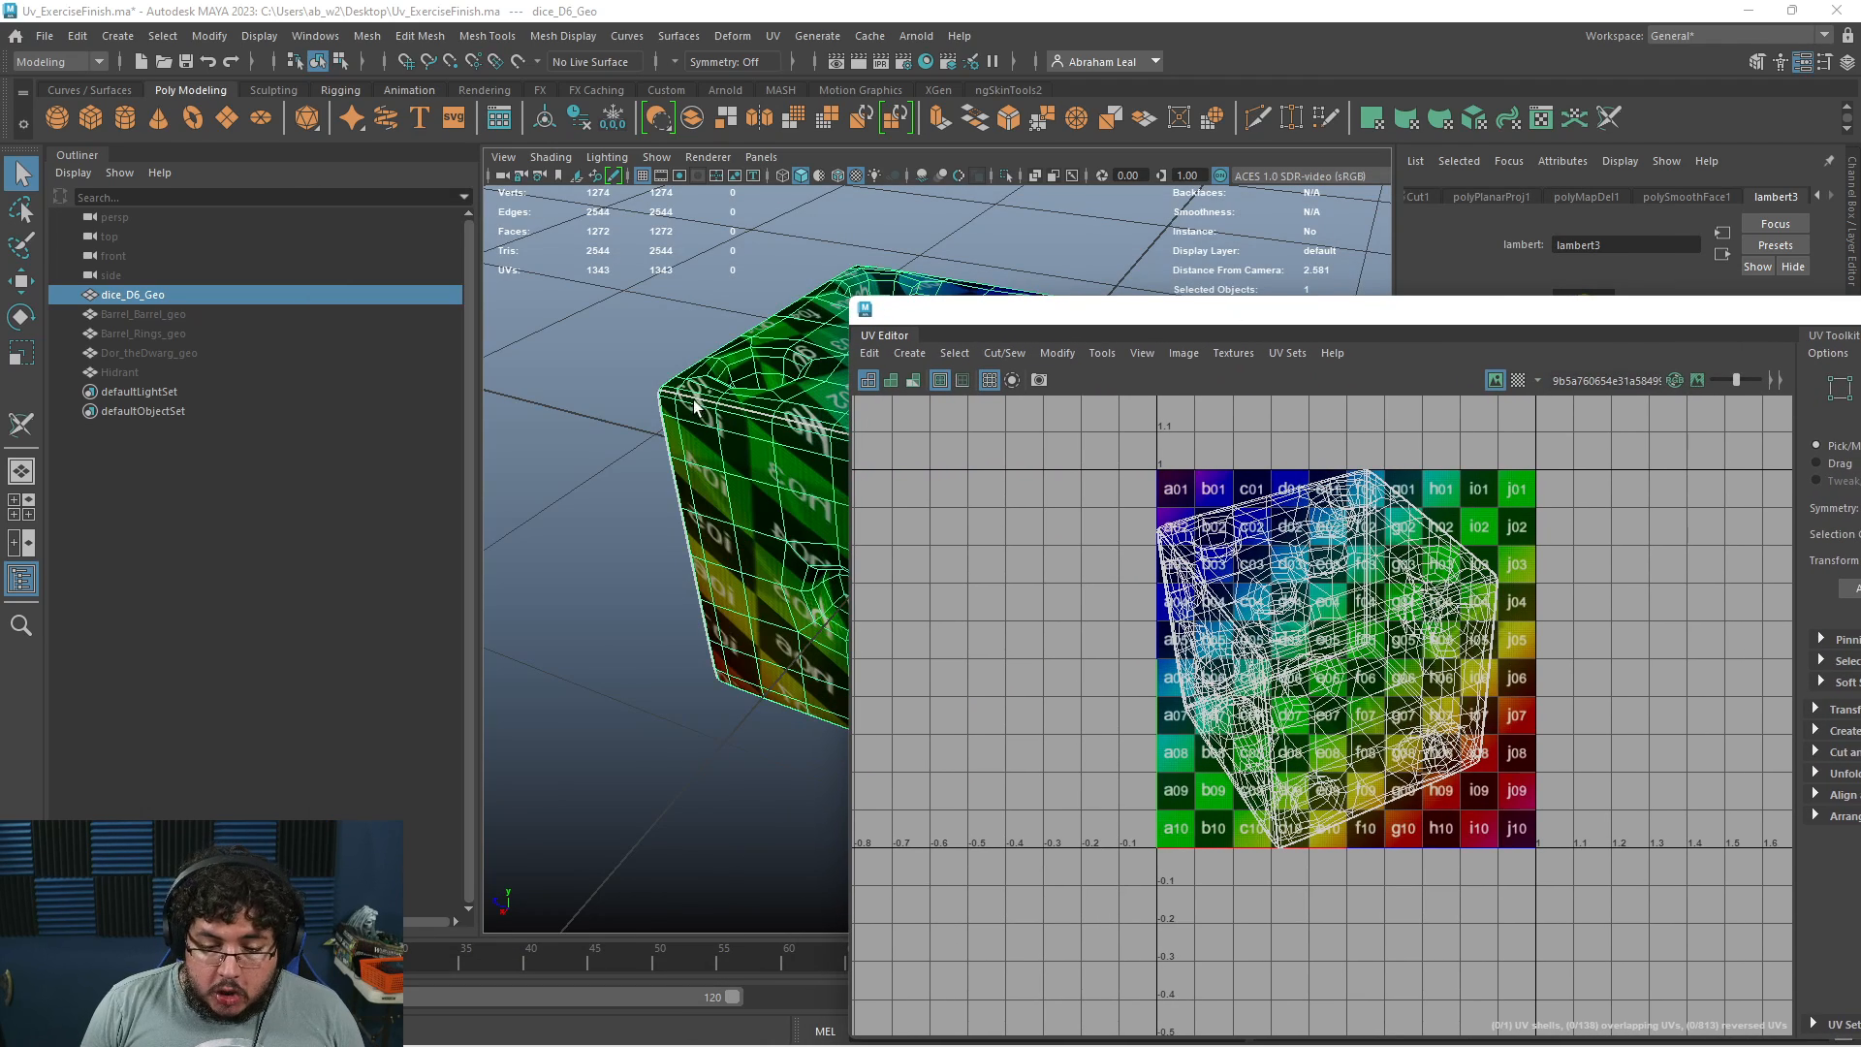
Reposition the UV Editor, switch to UV shell selection, and select the dice's entire UV shell
drag(1018, 310, 440, 160)
right_drag(721, 472, 640, 443)
drag(543, 323, 1086, 788)
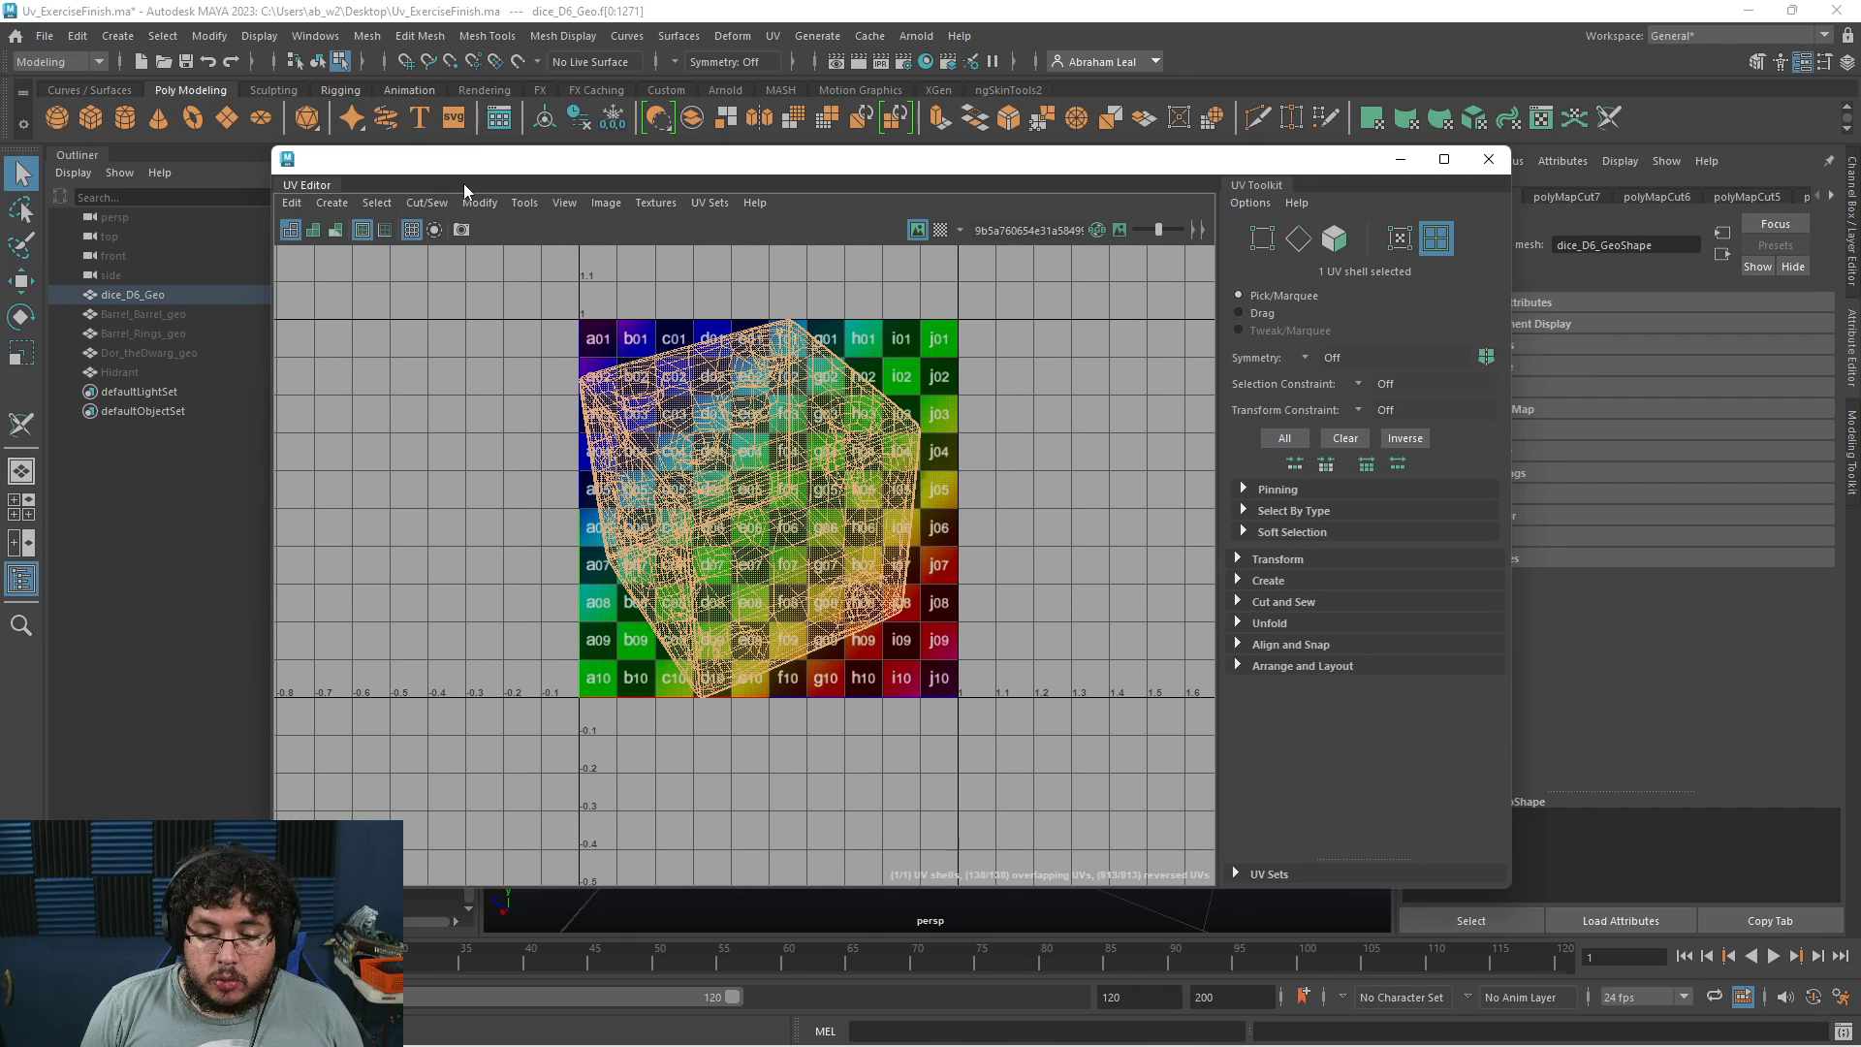
Unfold the dice's selected UV shell into a flat cube net
click(479, 203)
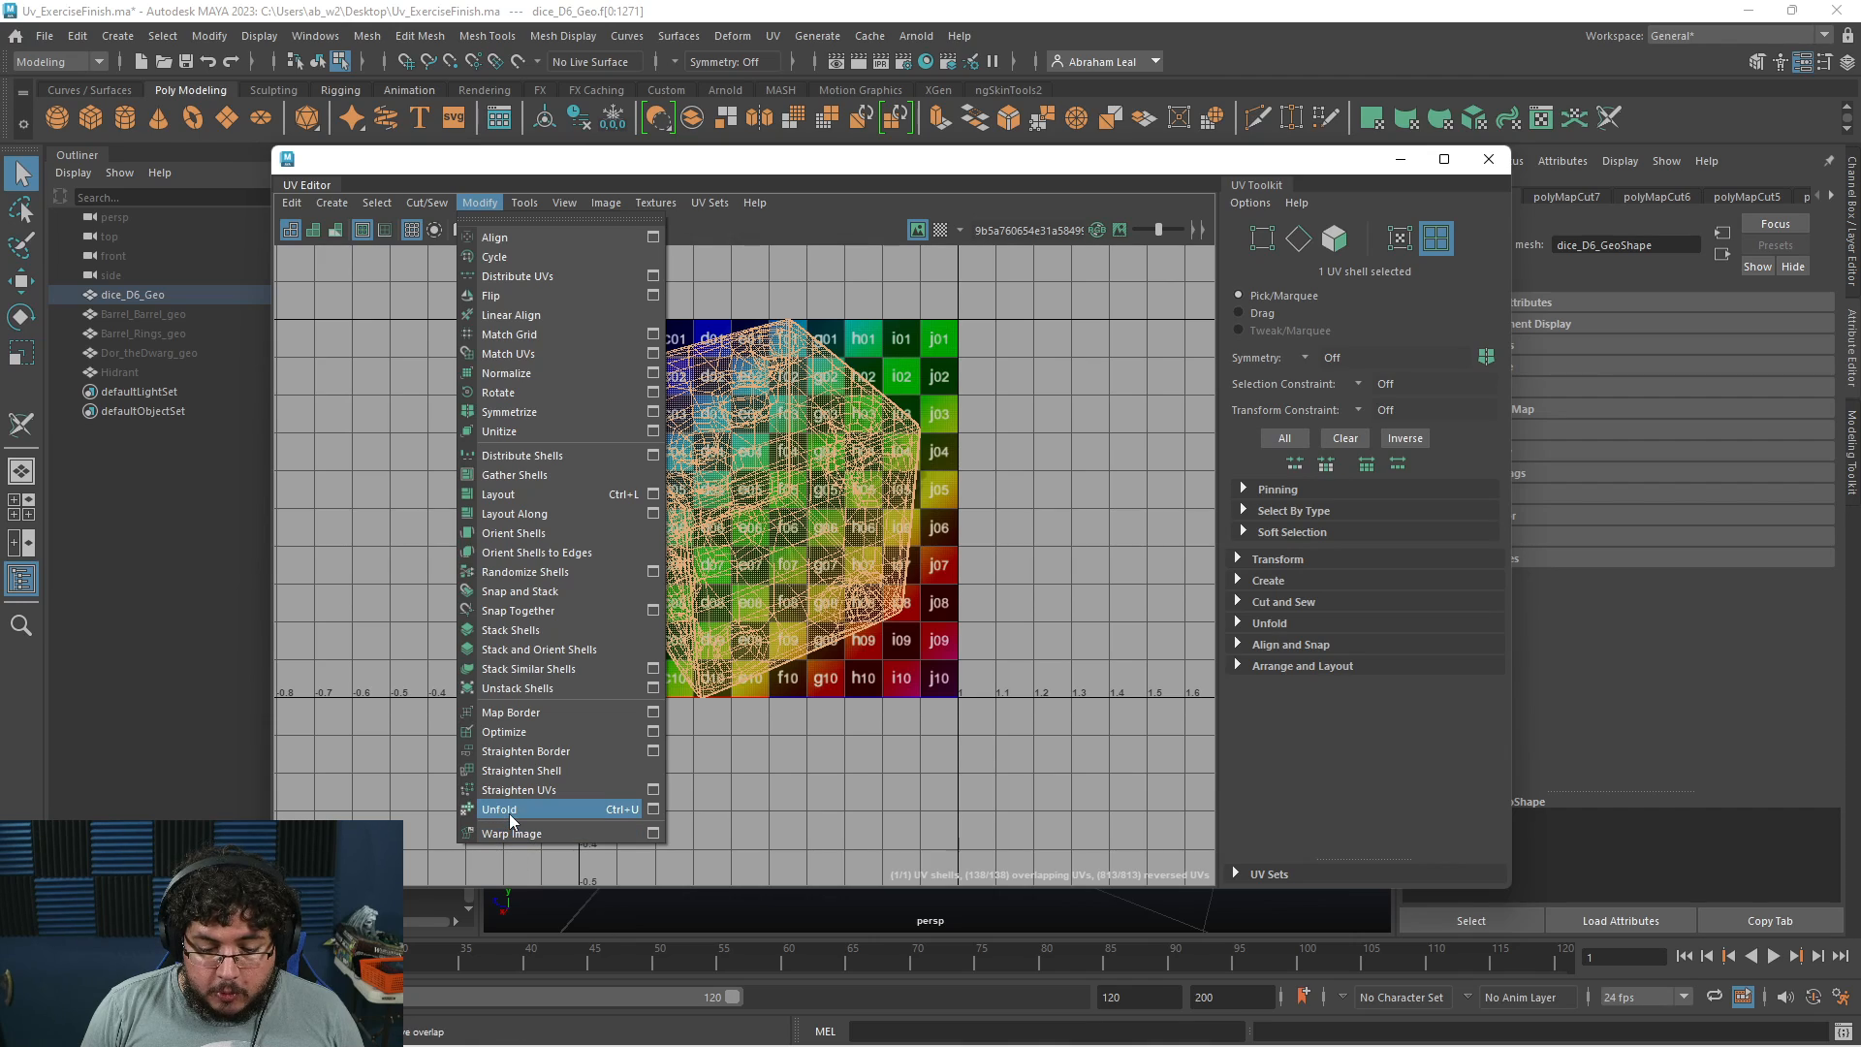
click(1044, 563)
click(814, 450)
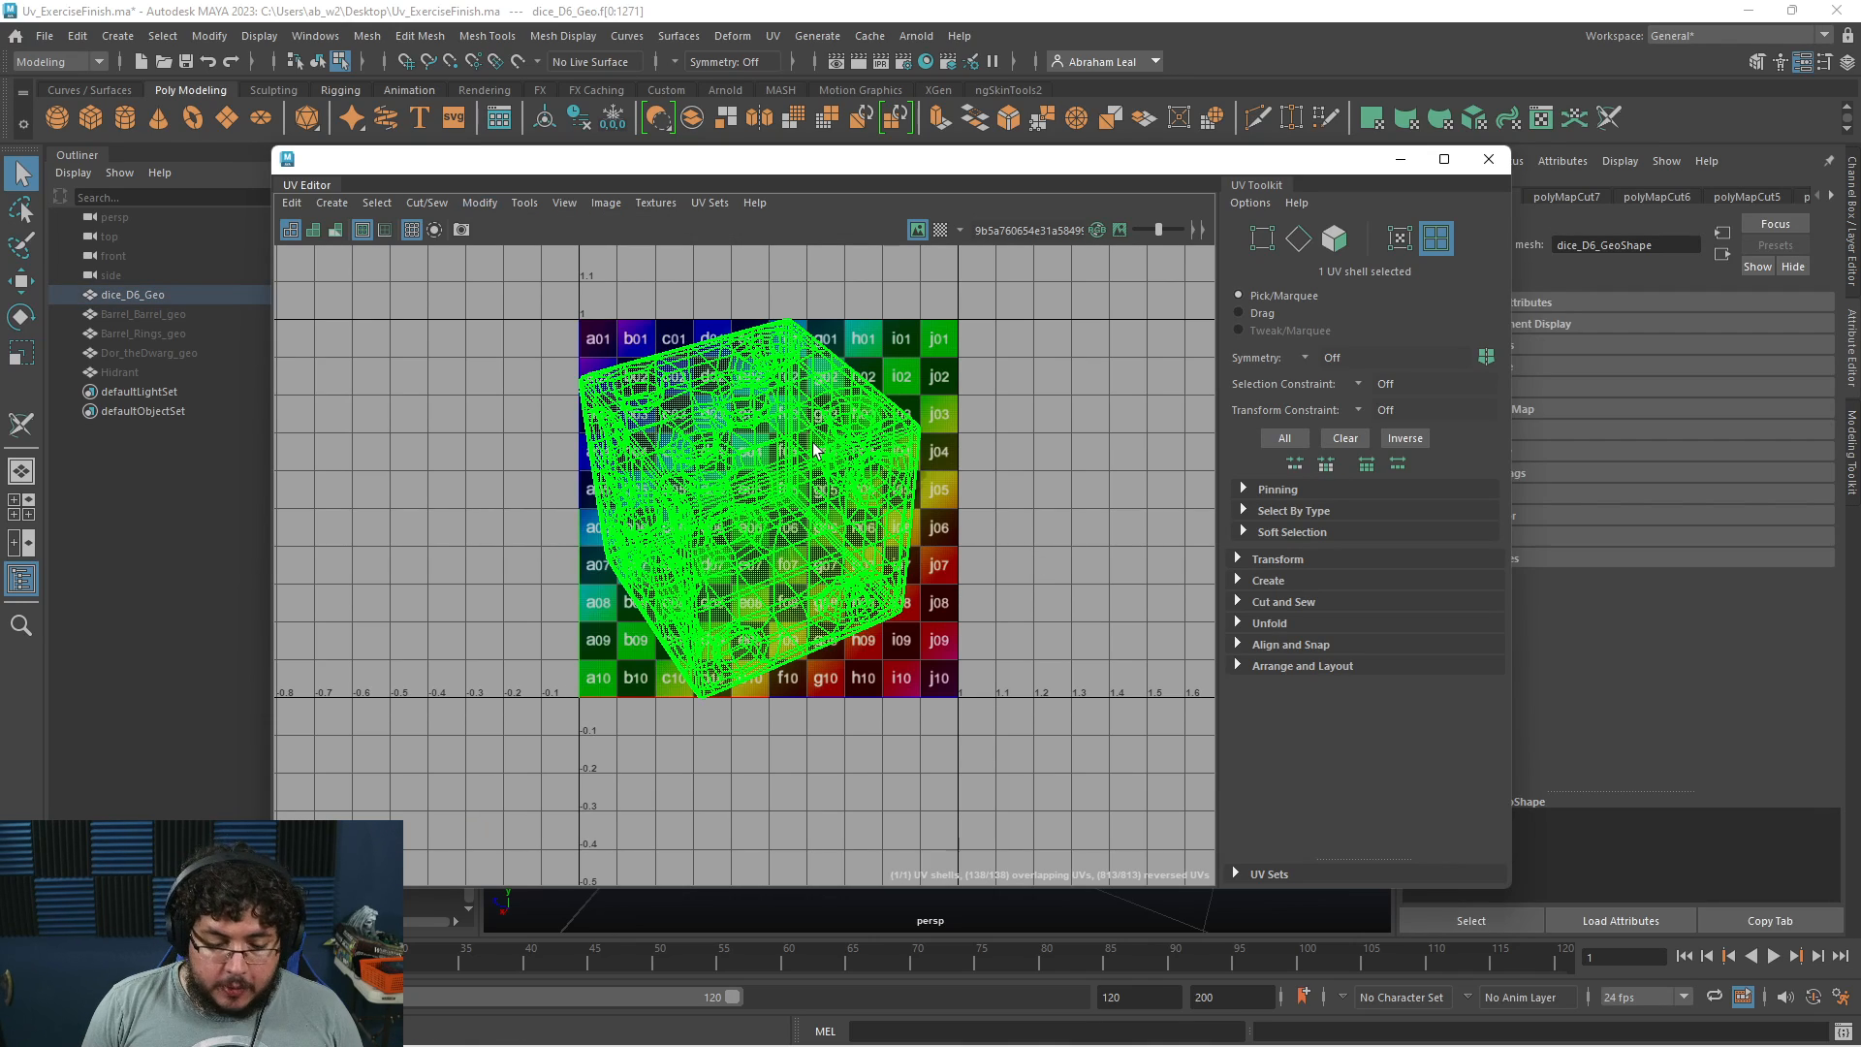
key(ctrl+u)
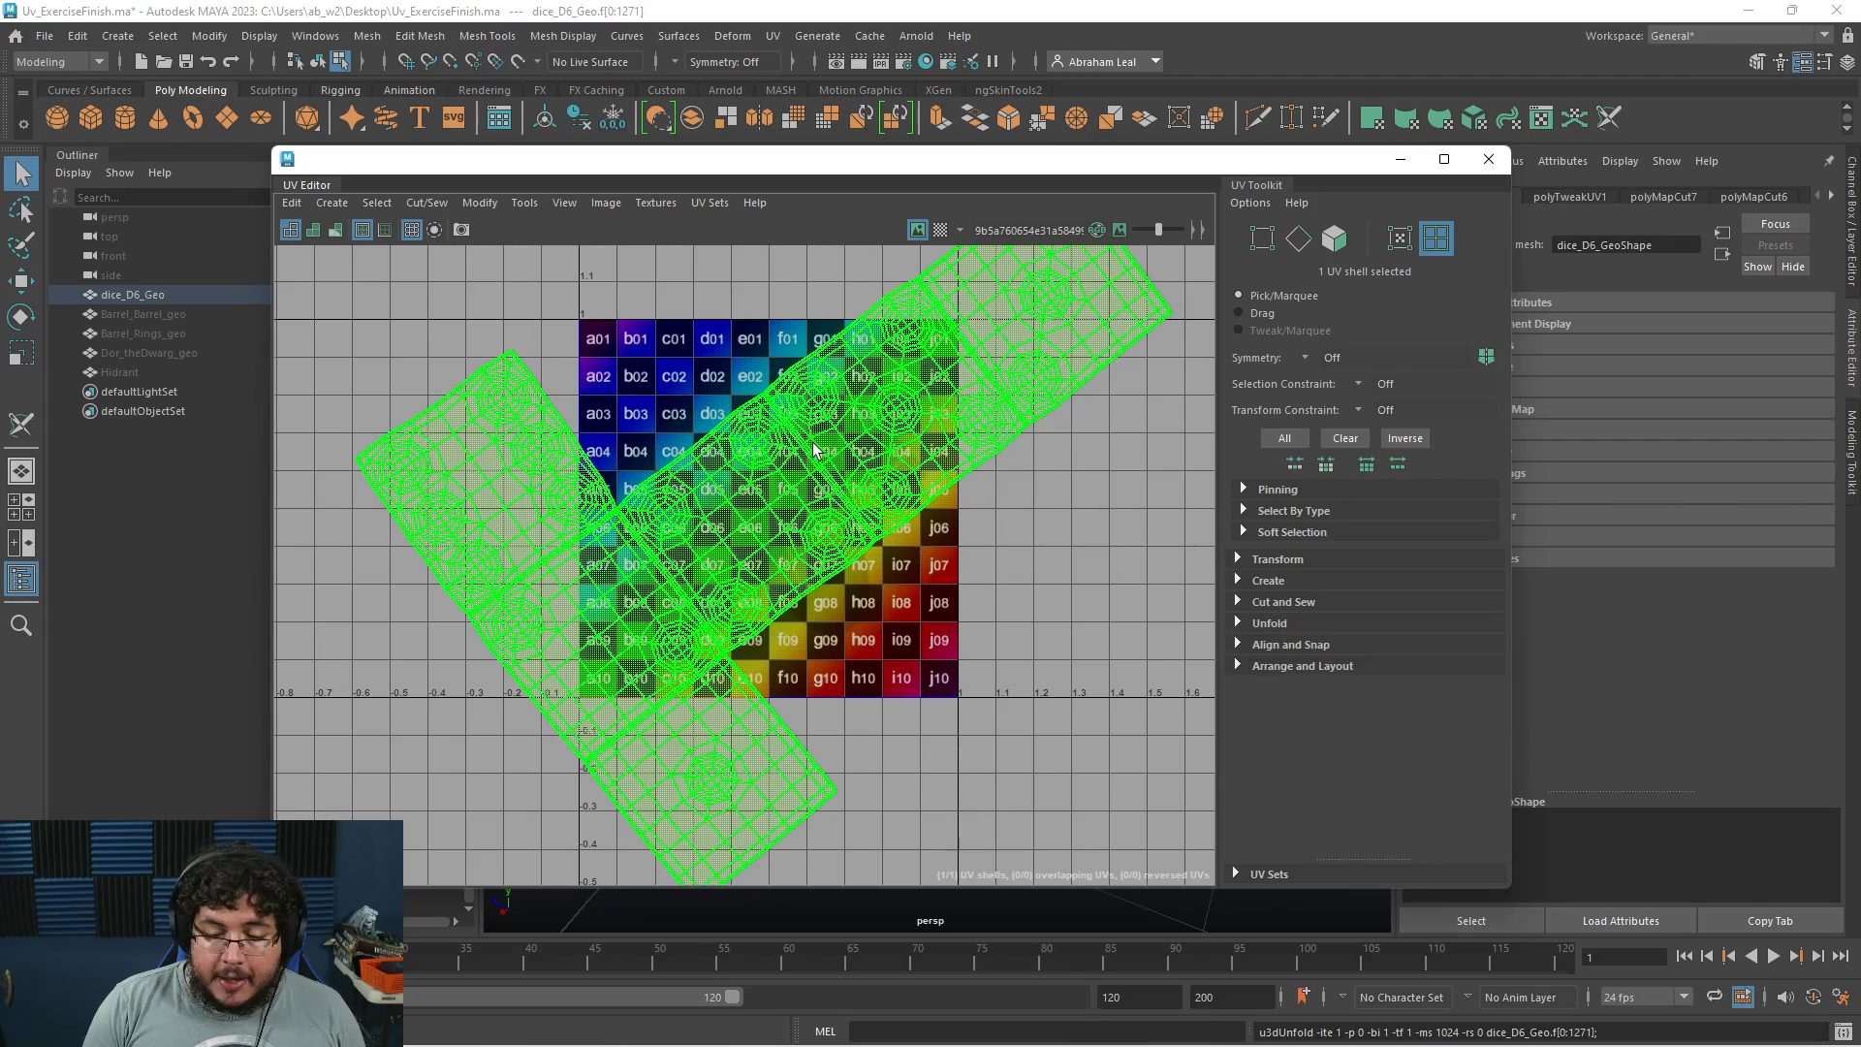
scroll(815, 449, down, 3)
scroll(909, 475, up, 2)
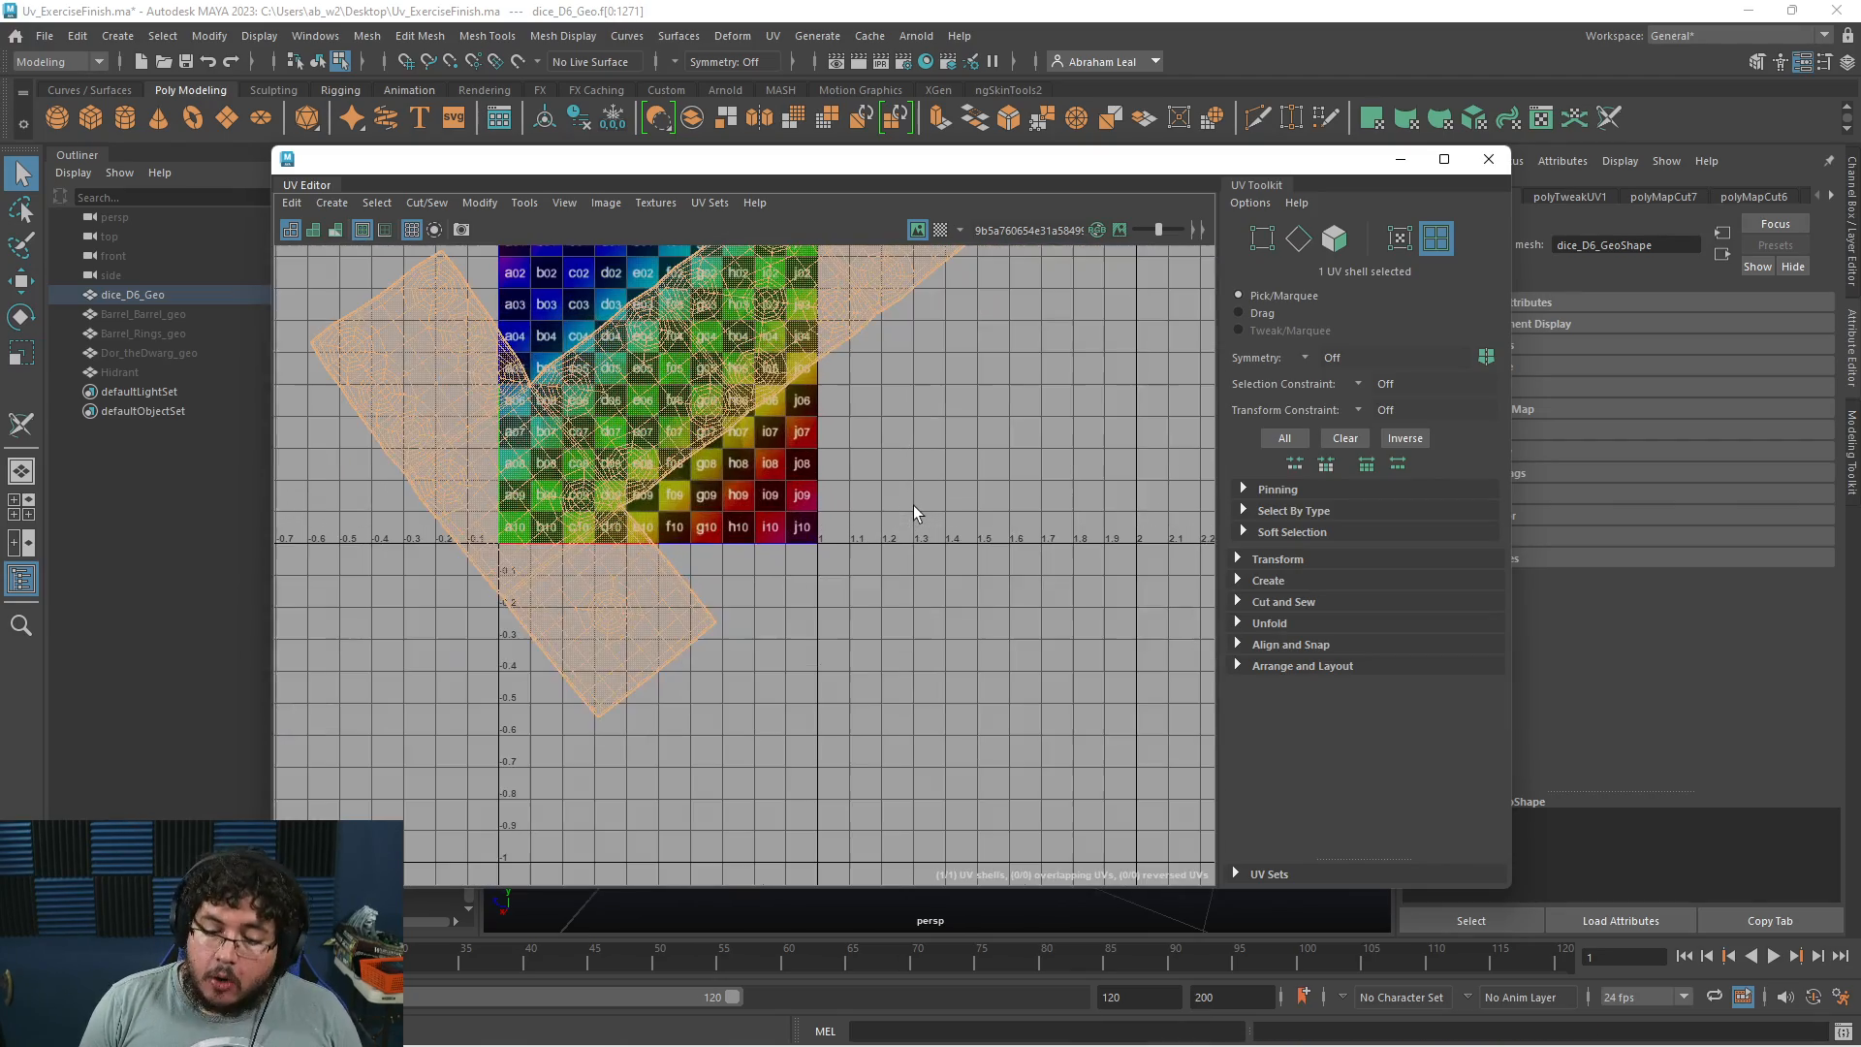
alt+middle_drag(914, 504, 1018, 661)
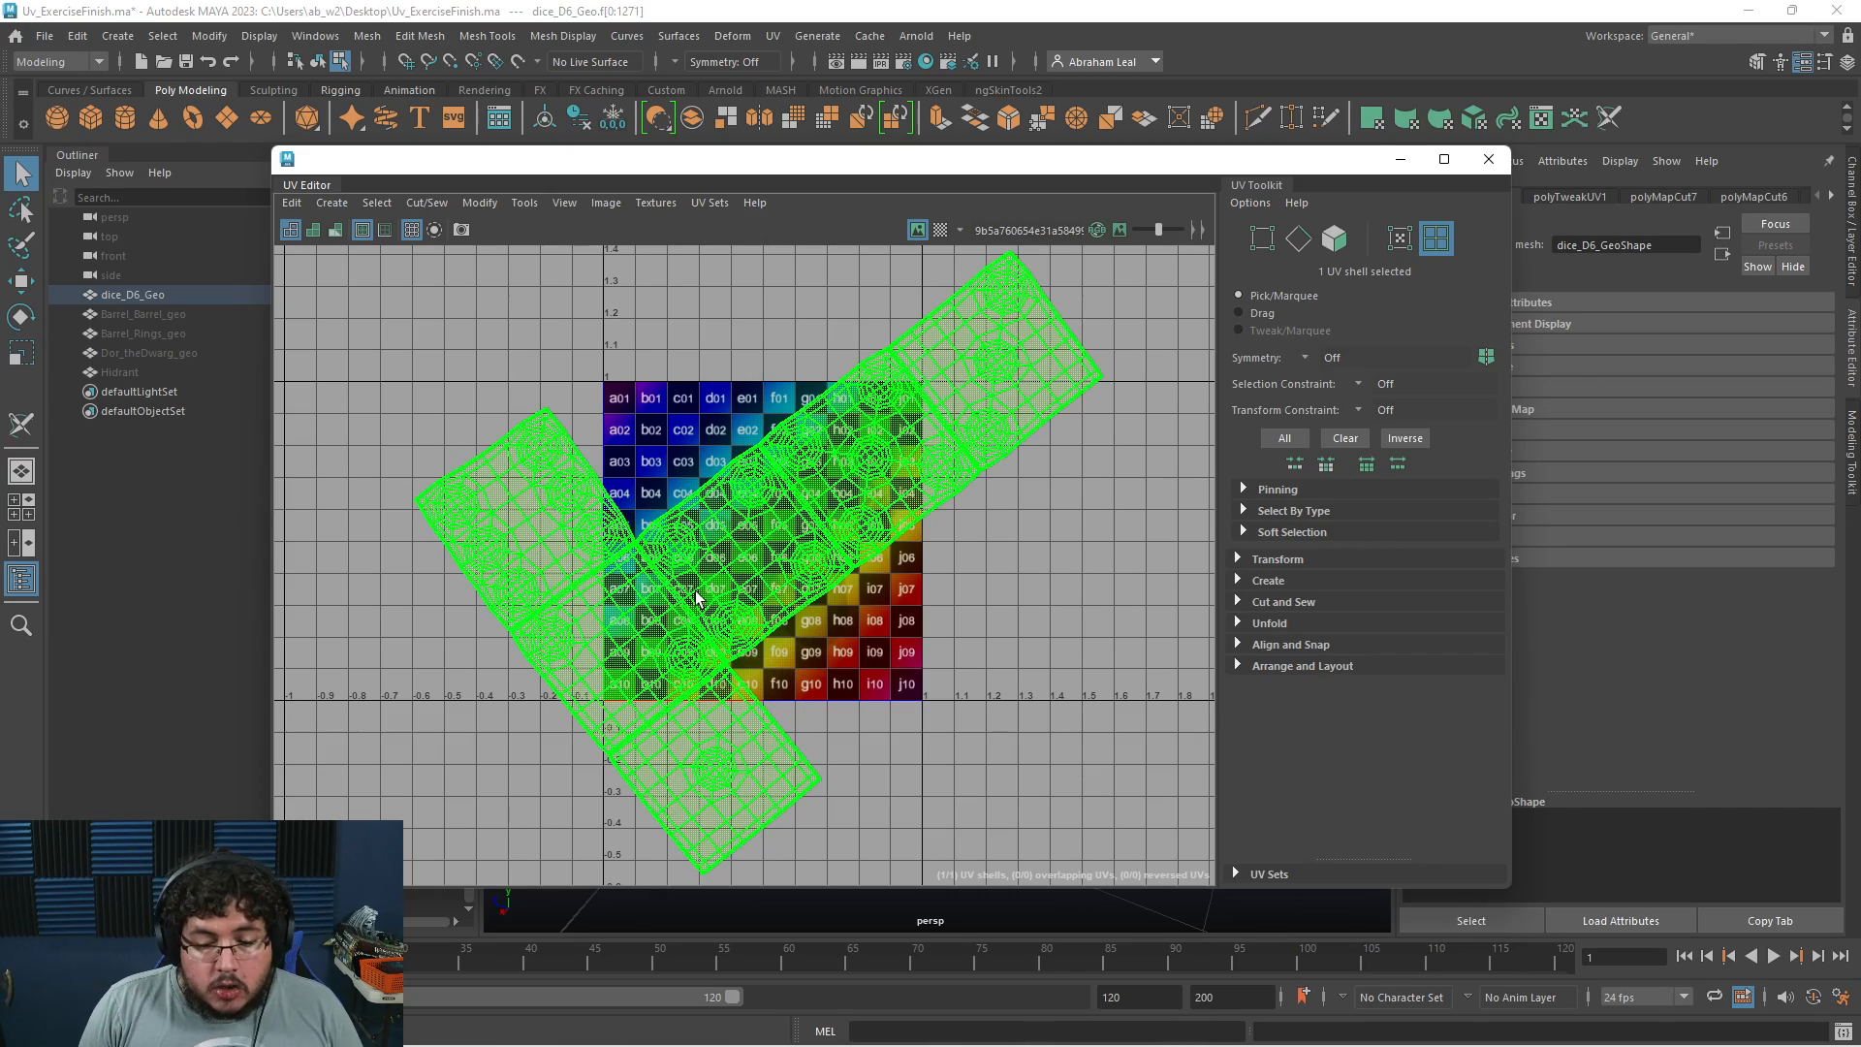
Scale, rotate and move the dice's unfolded shell so it stands upright inside the 0-1 UV tile, and clear the selection
key(r)
drag(759, 562, 674, 539)
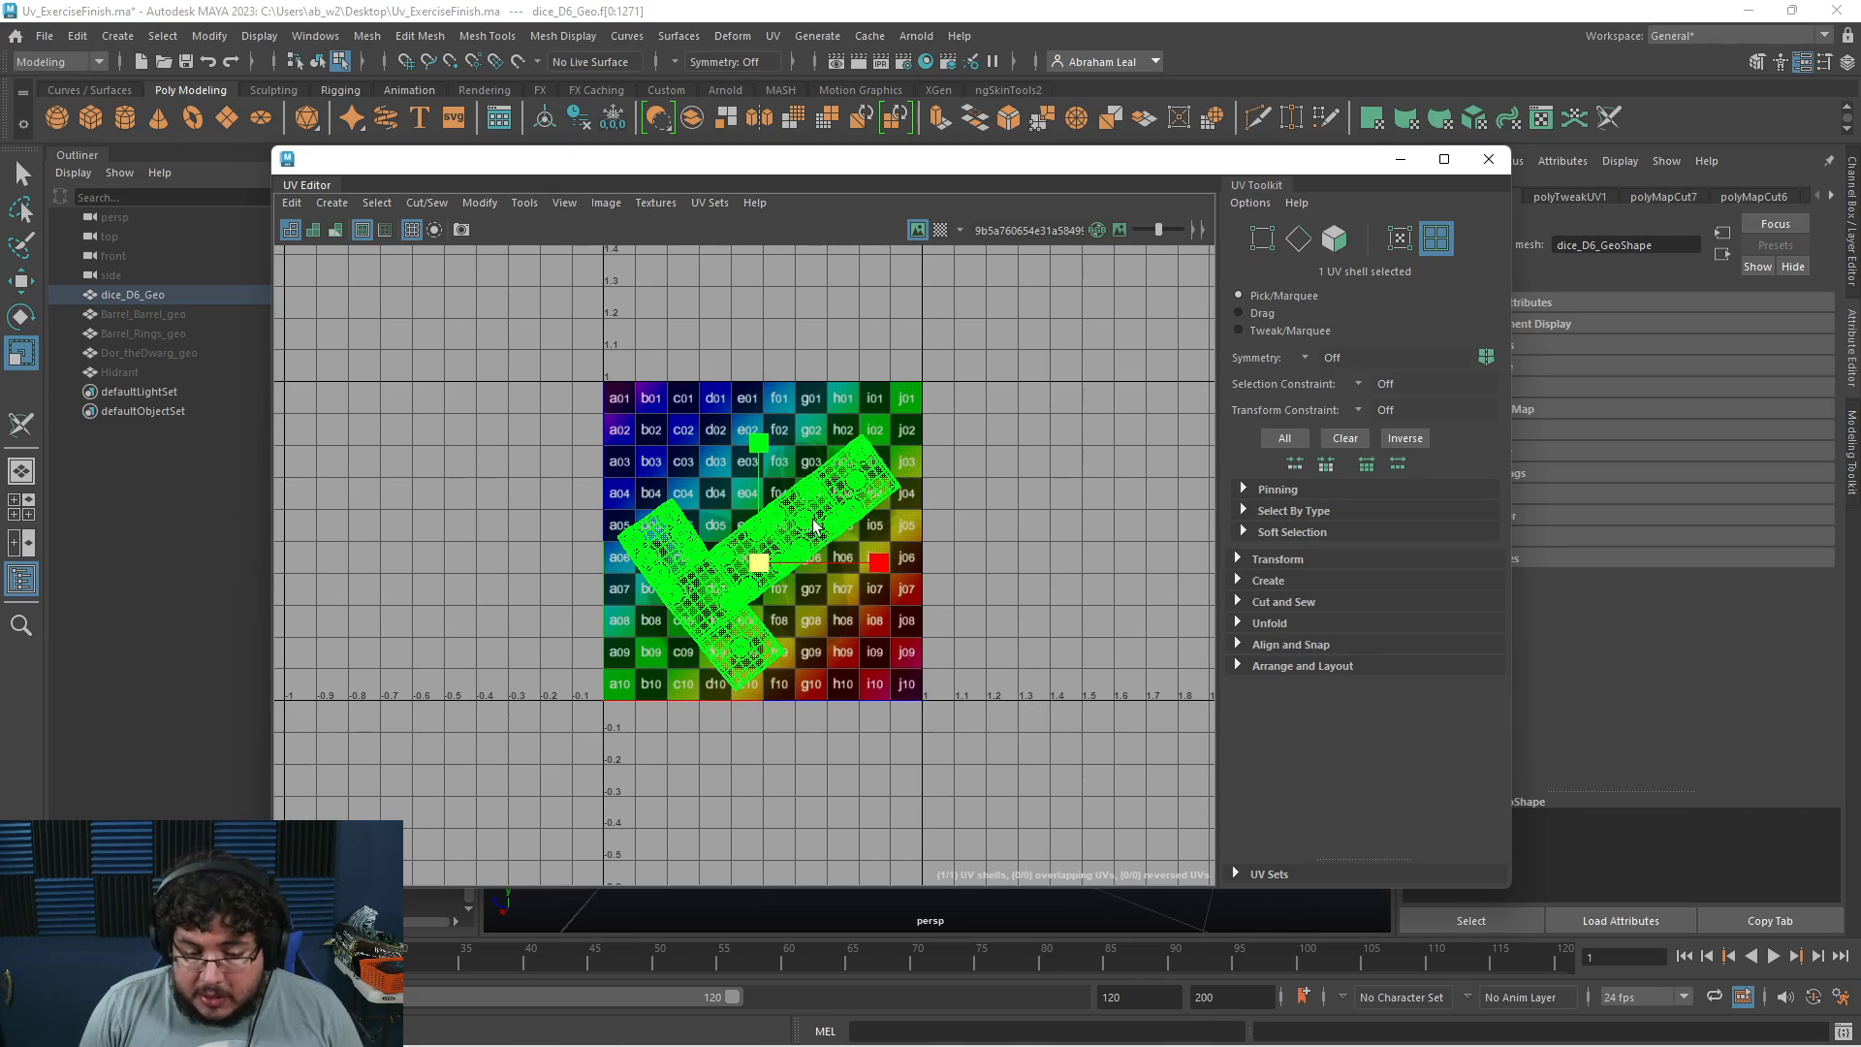
scroll(814, 527, up, 2)
key(e)
drag(815, 526, 725, 470)
key(r)
drag(738, 575, 706, 607)
key(w)
key(r)
key(w)
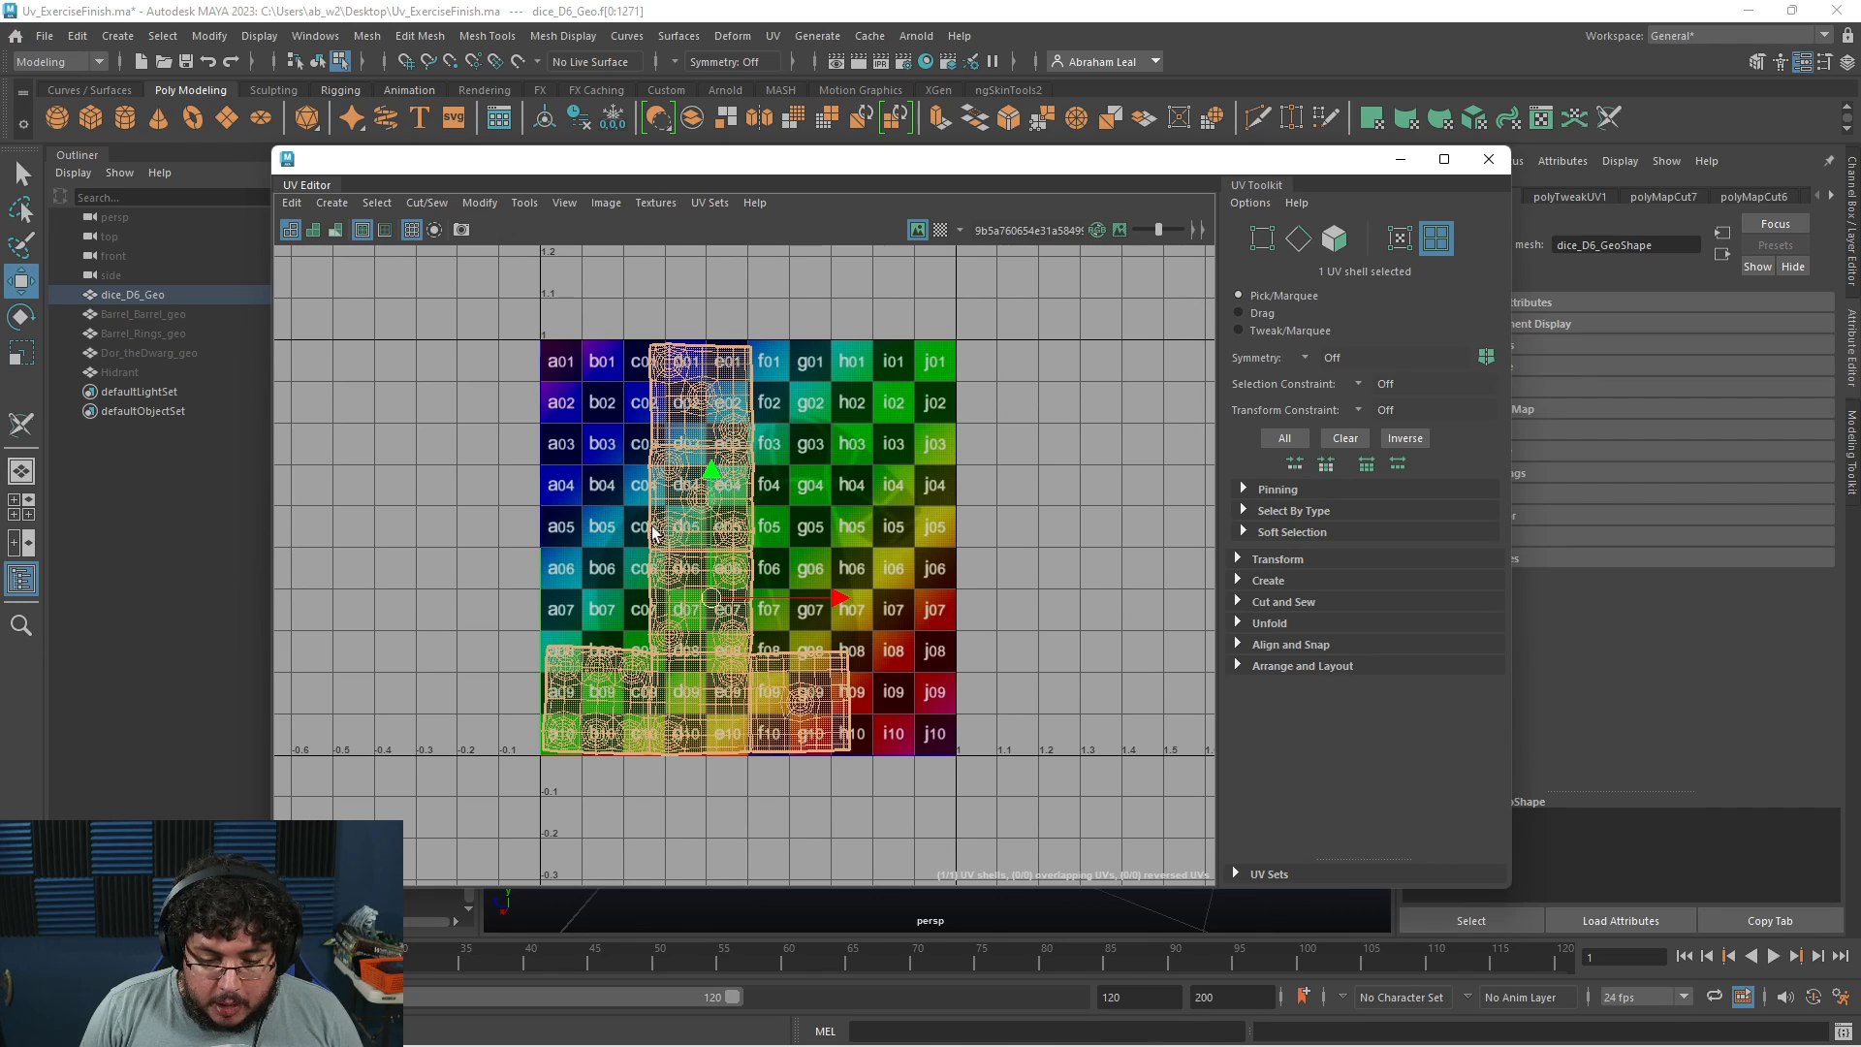
click(901, 496)
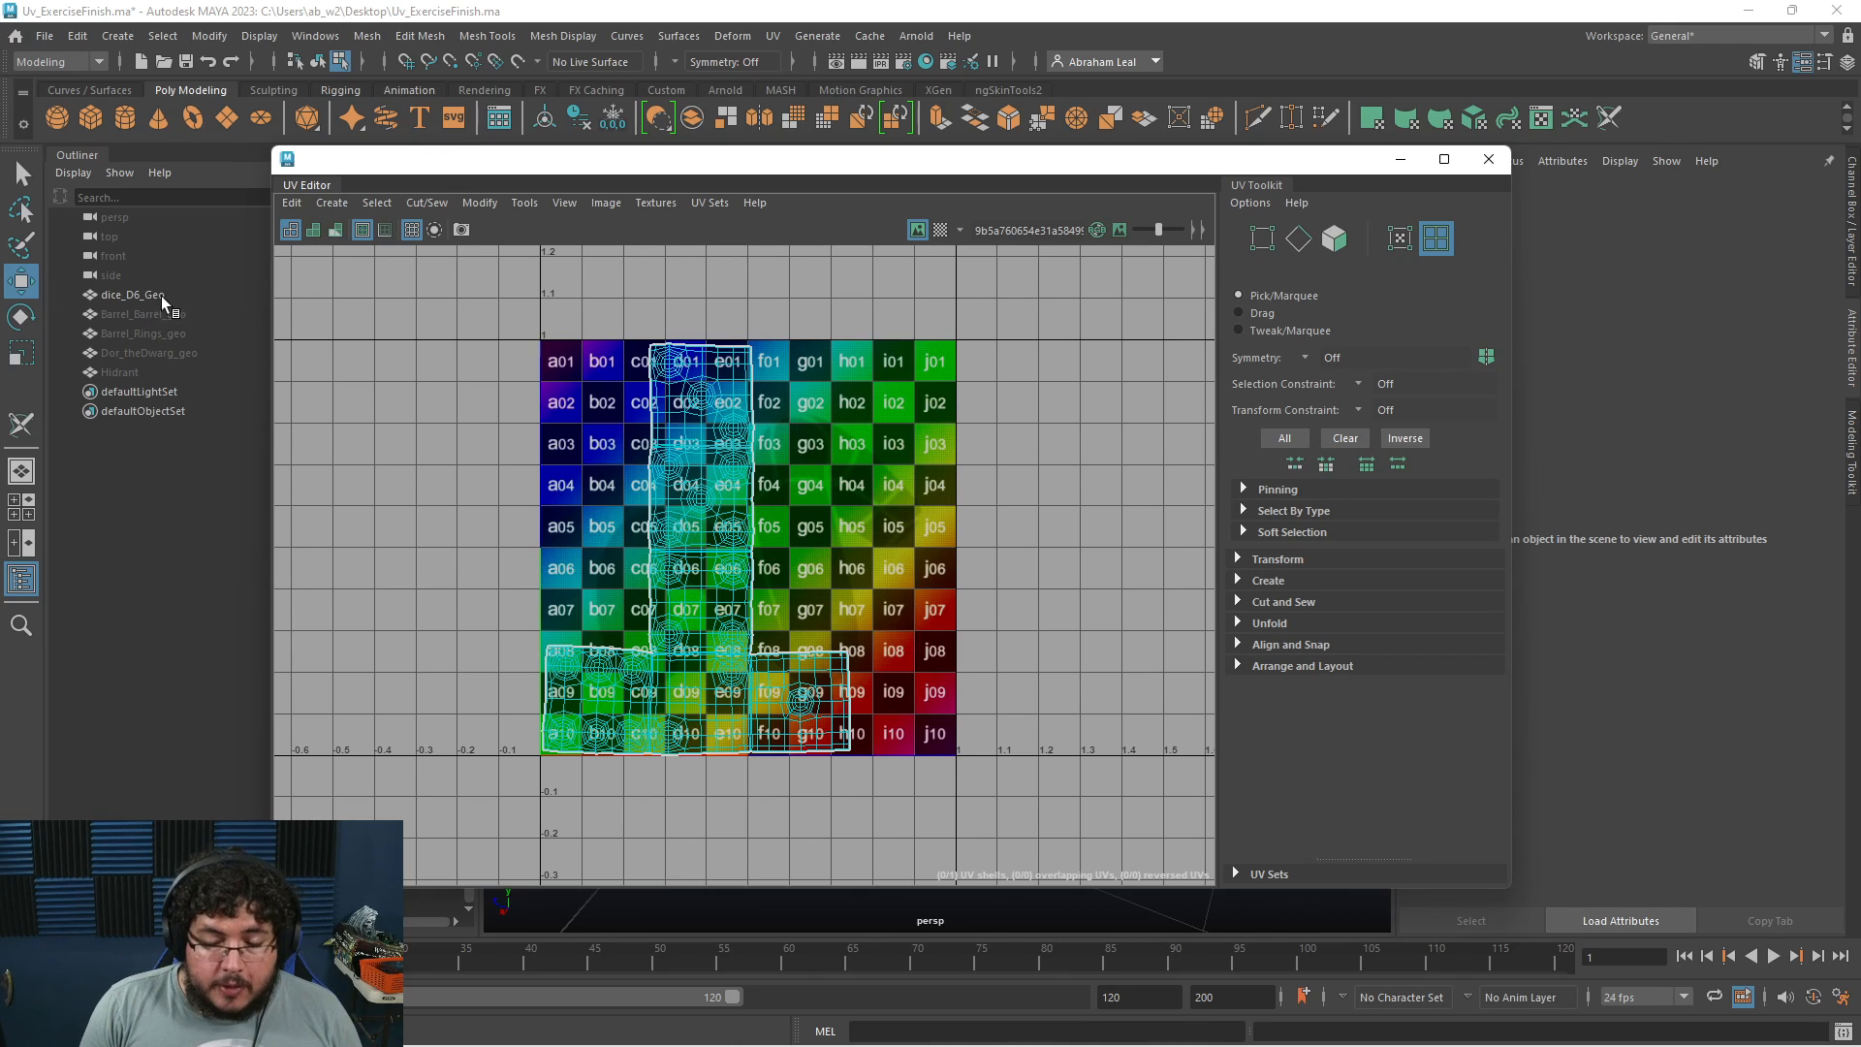
Minimize the UV Editor, select the dice in the viewport, and display it with smooth mesh preview
click(1392, 165)
click(1074, 461)
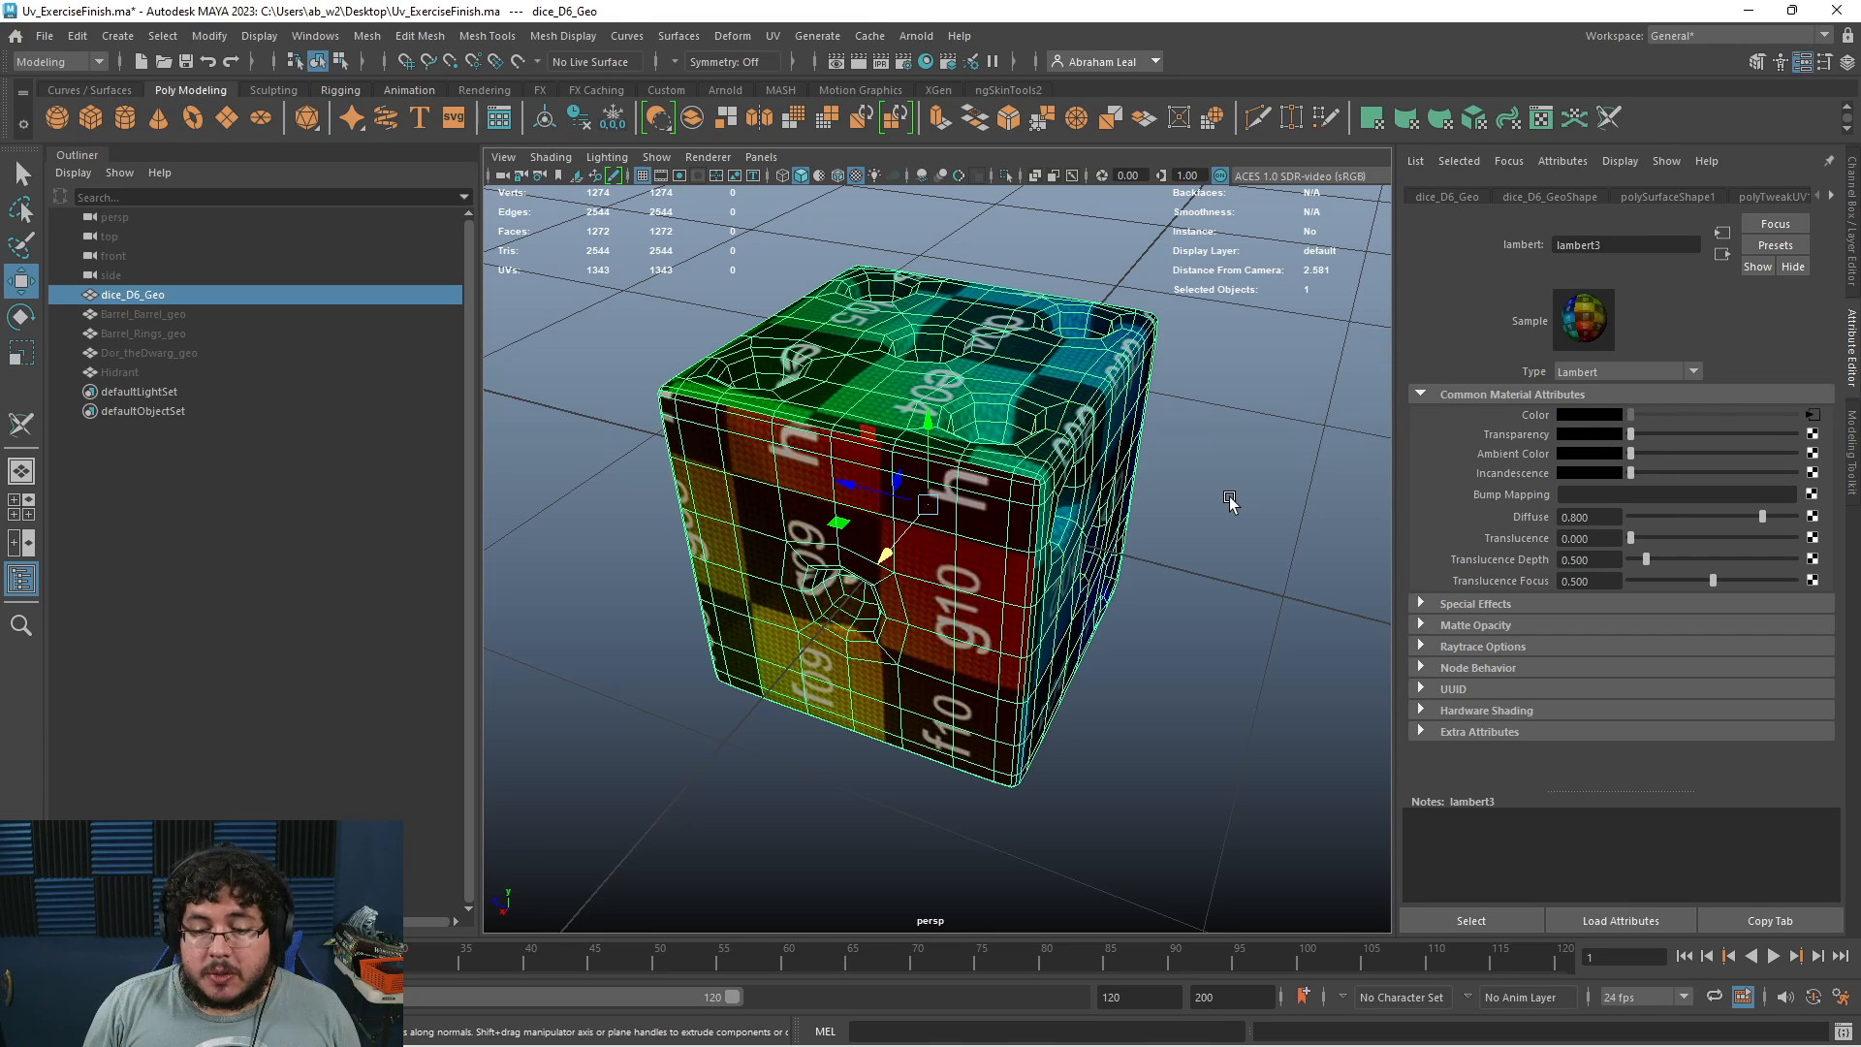
click(1240, 532)
click(1048, 477)
alt+drag(1229, 513, 1241, 568)
scroll(1241, 567, up, 2)
alt+drag(1124, 427, 1260, 529)
alt+right_drag(1124, 543, 1213, 528)
key(3)
Examine the checker texture on the smoothed dice from several sides
click(1315, 715)
alt+drag(1323, 665, 1024, 597)
alt+right_drag(1023, 597, 853, 545)
alt+drag(902, 535, 940, 436)
alt+right_drag(940, 437, 992, 556)
alt+drag(993, 557, 979, 469)
click(1053, 486)
click(1194, 499)
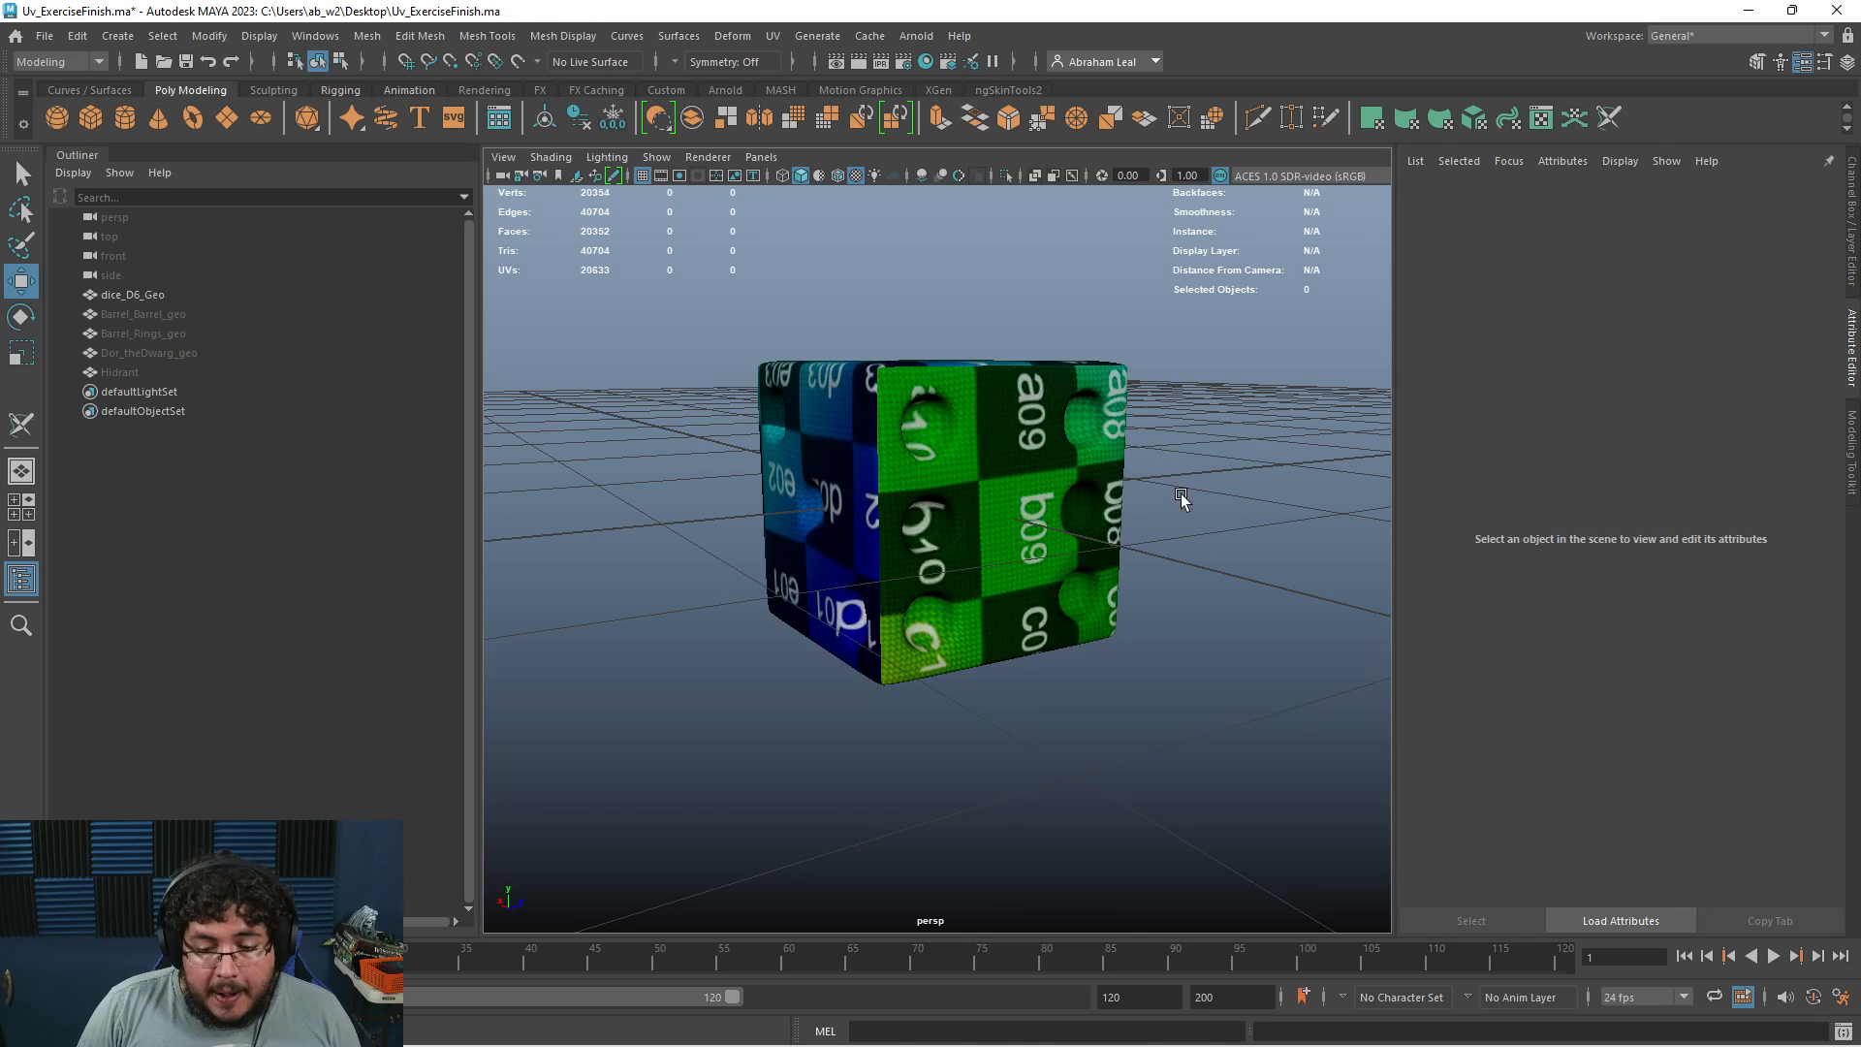
Hide the dice and show Barrel_Barrel_geo and Barrel_Rings_geo
click(1037, 501)
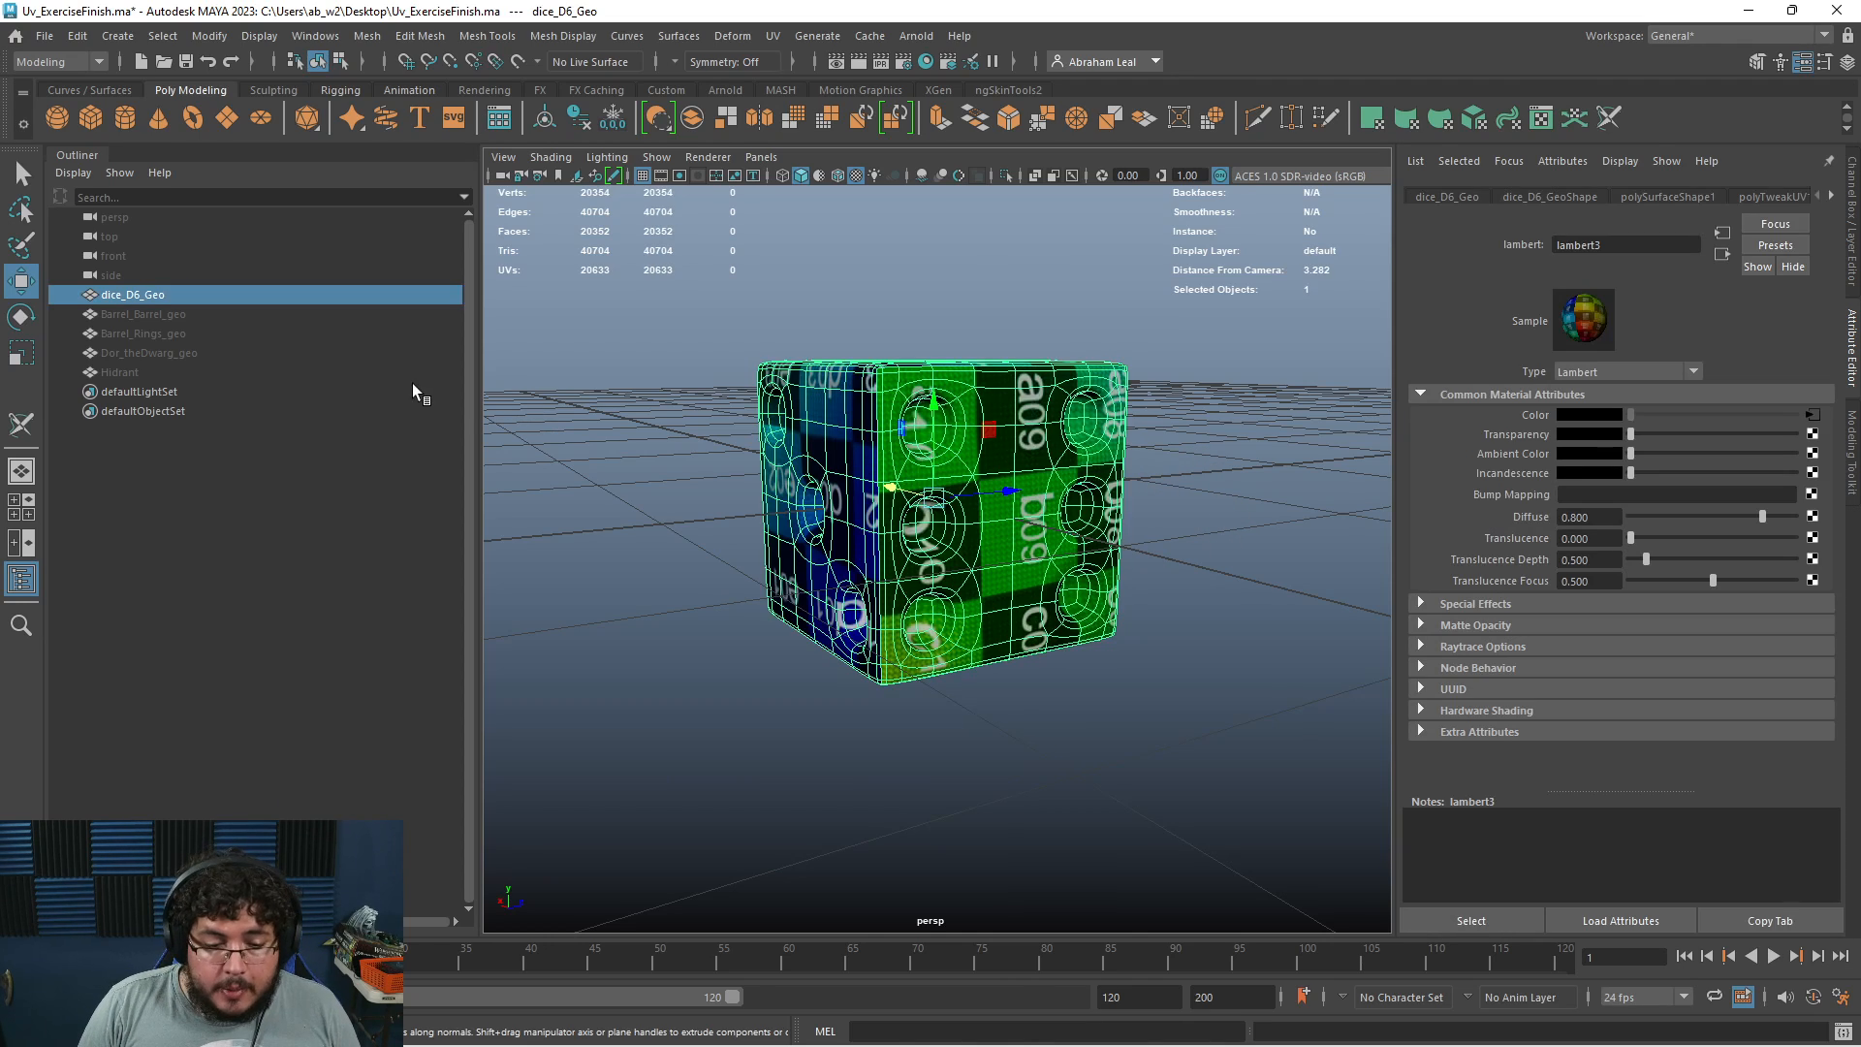
key(h)
click(175, 311)
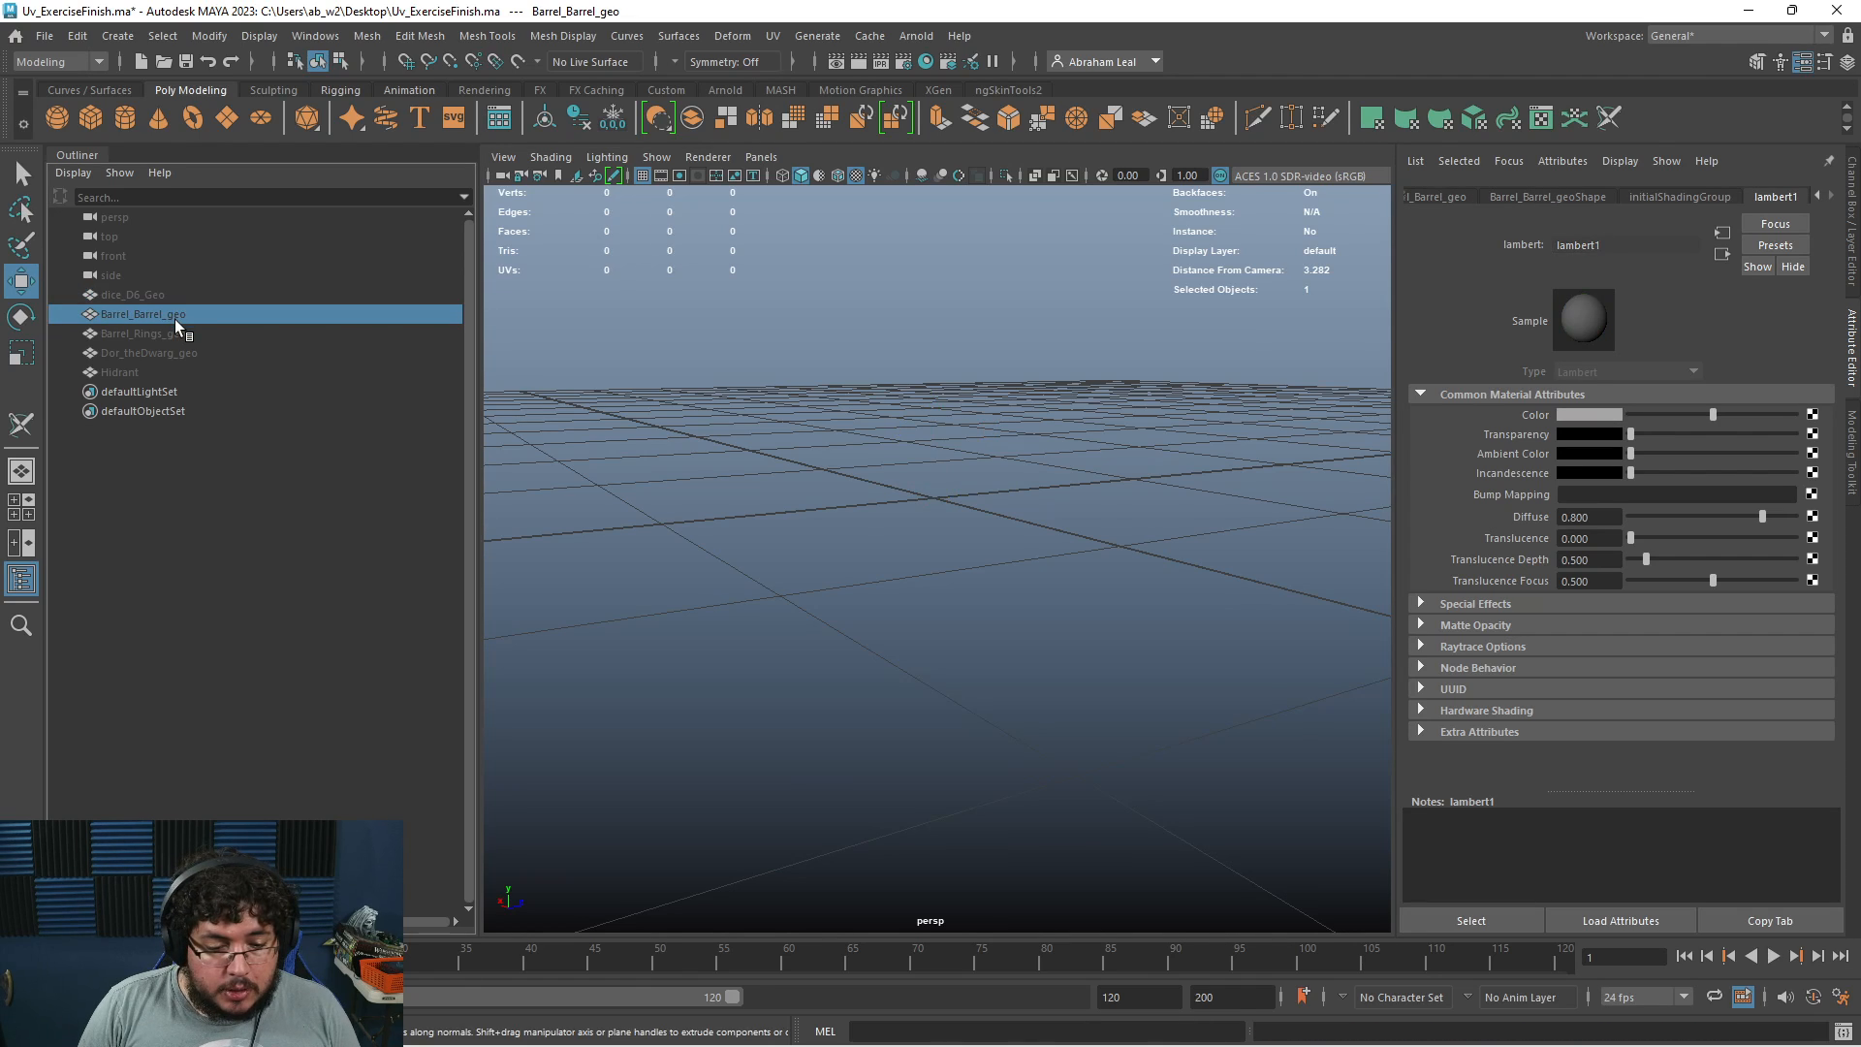
key(h)
click(163, 332)
key(h)
Select both barrel meshes and turn off their smooth mesh preview
click(768, 599)
alt+middle_drag(768, 599, 768, 730)
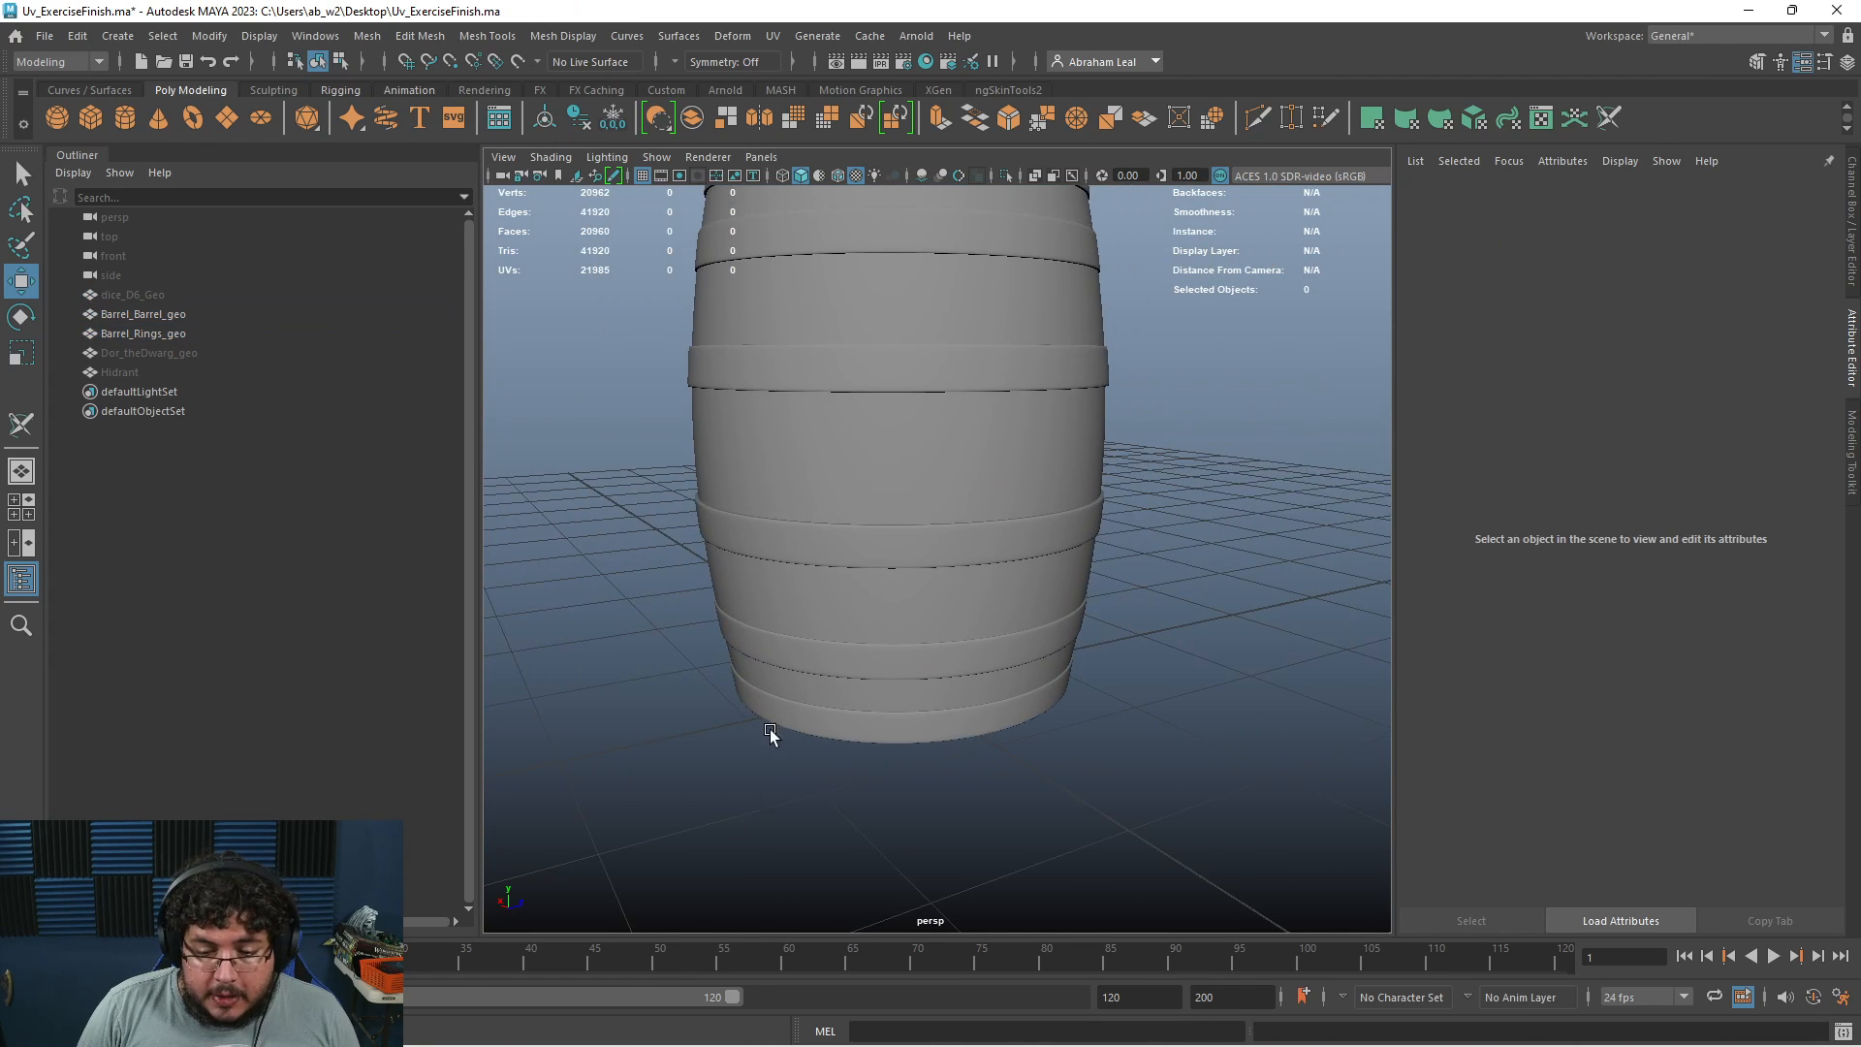
alt+drag(768, 729, 775, 795)
alt+right_drag(774, 795, 775, 686)
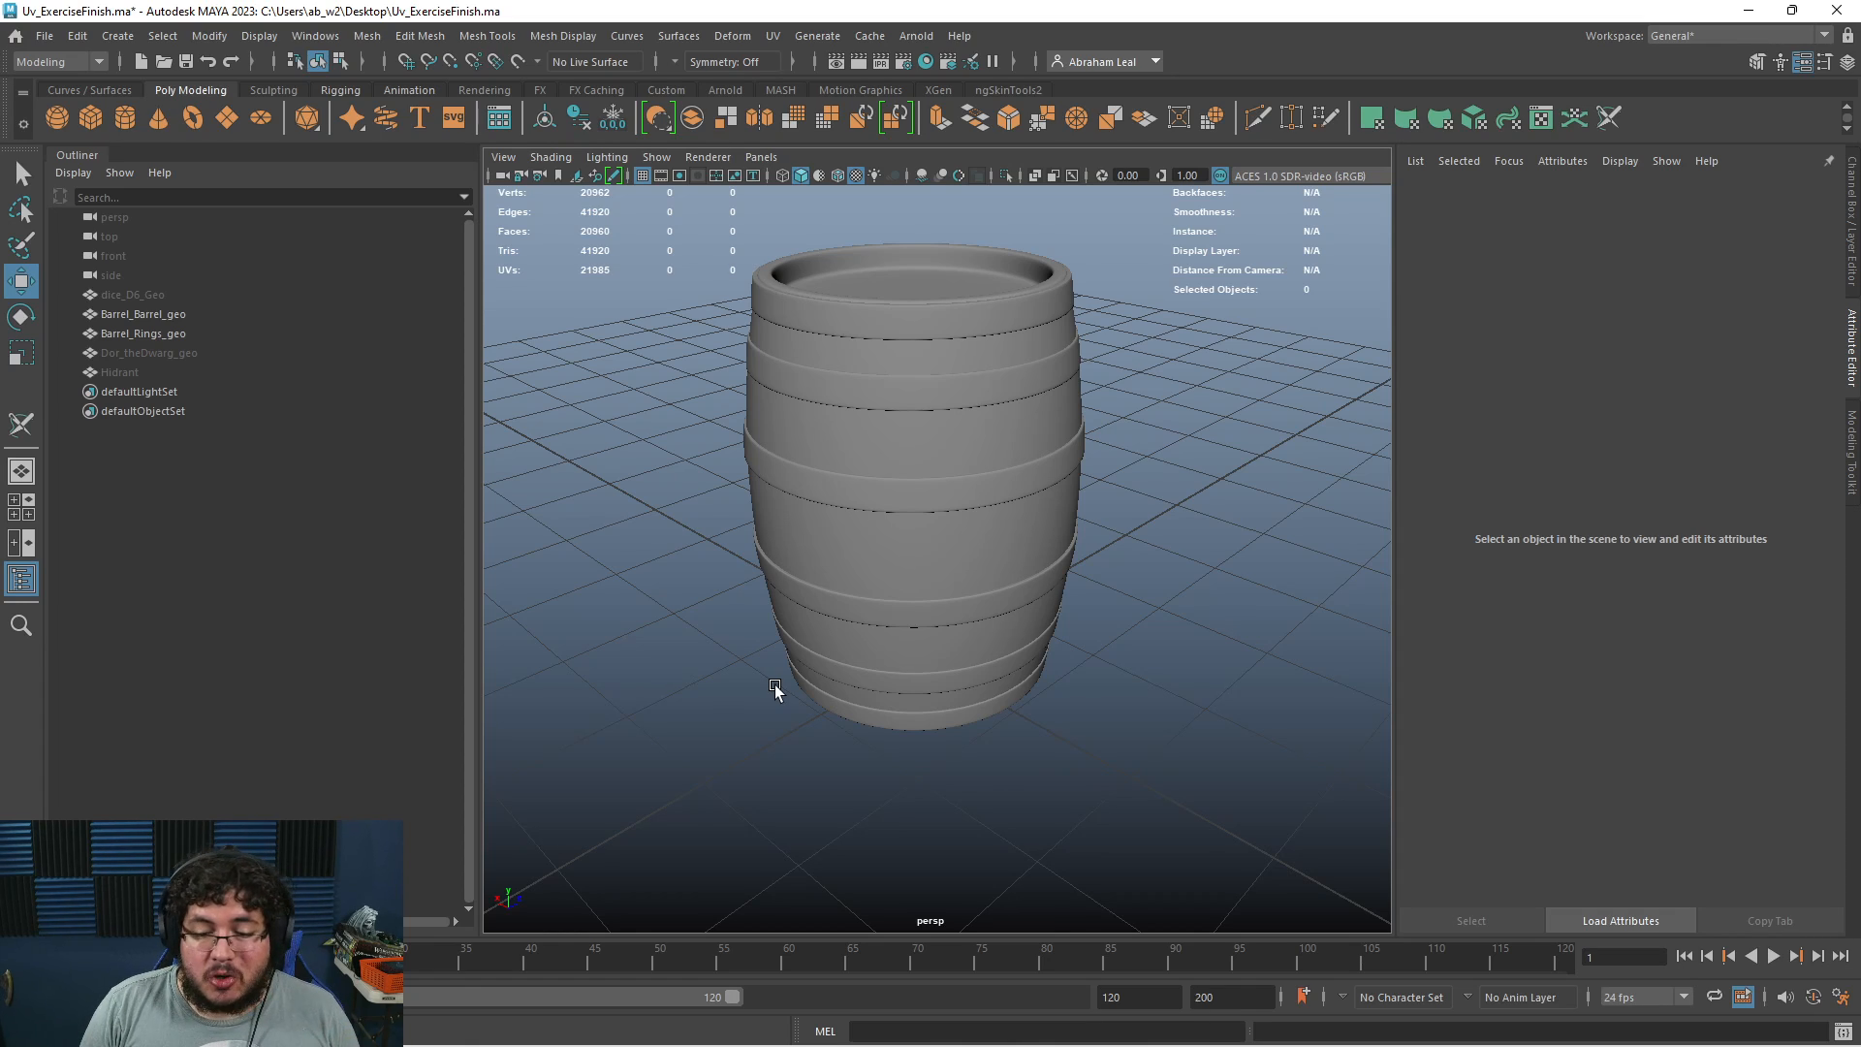
drag(1127, 267, 774, 723)
key(1)
Examine the barrel up close and pick its body and rings in turn to see how the meshes are separated
alt+right_drag(1076, 630, 1131, 630)
mouse_move(1130, 631)
alt+mouse_down()
mouse_move(1131, 714)
mouse_move(1129, 623)
alt+mouse_up()
alt+right_drag(1129, 623, 918, 540)
alt+middle_drag(918, 540, 936, 582)
alt+right_drag(936, 582, 1067, 706)
alt+drag(1067, 706, 1093, 756)
click(931, 593)
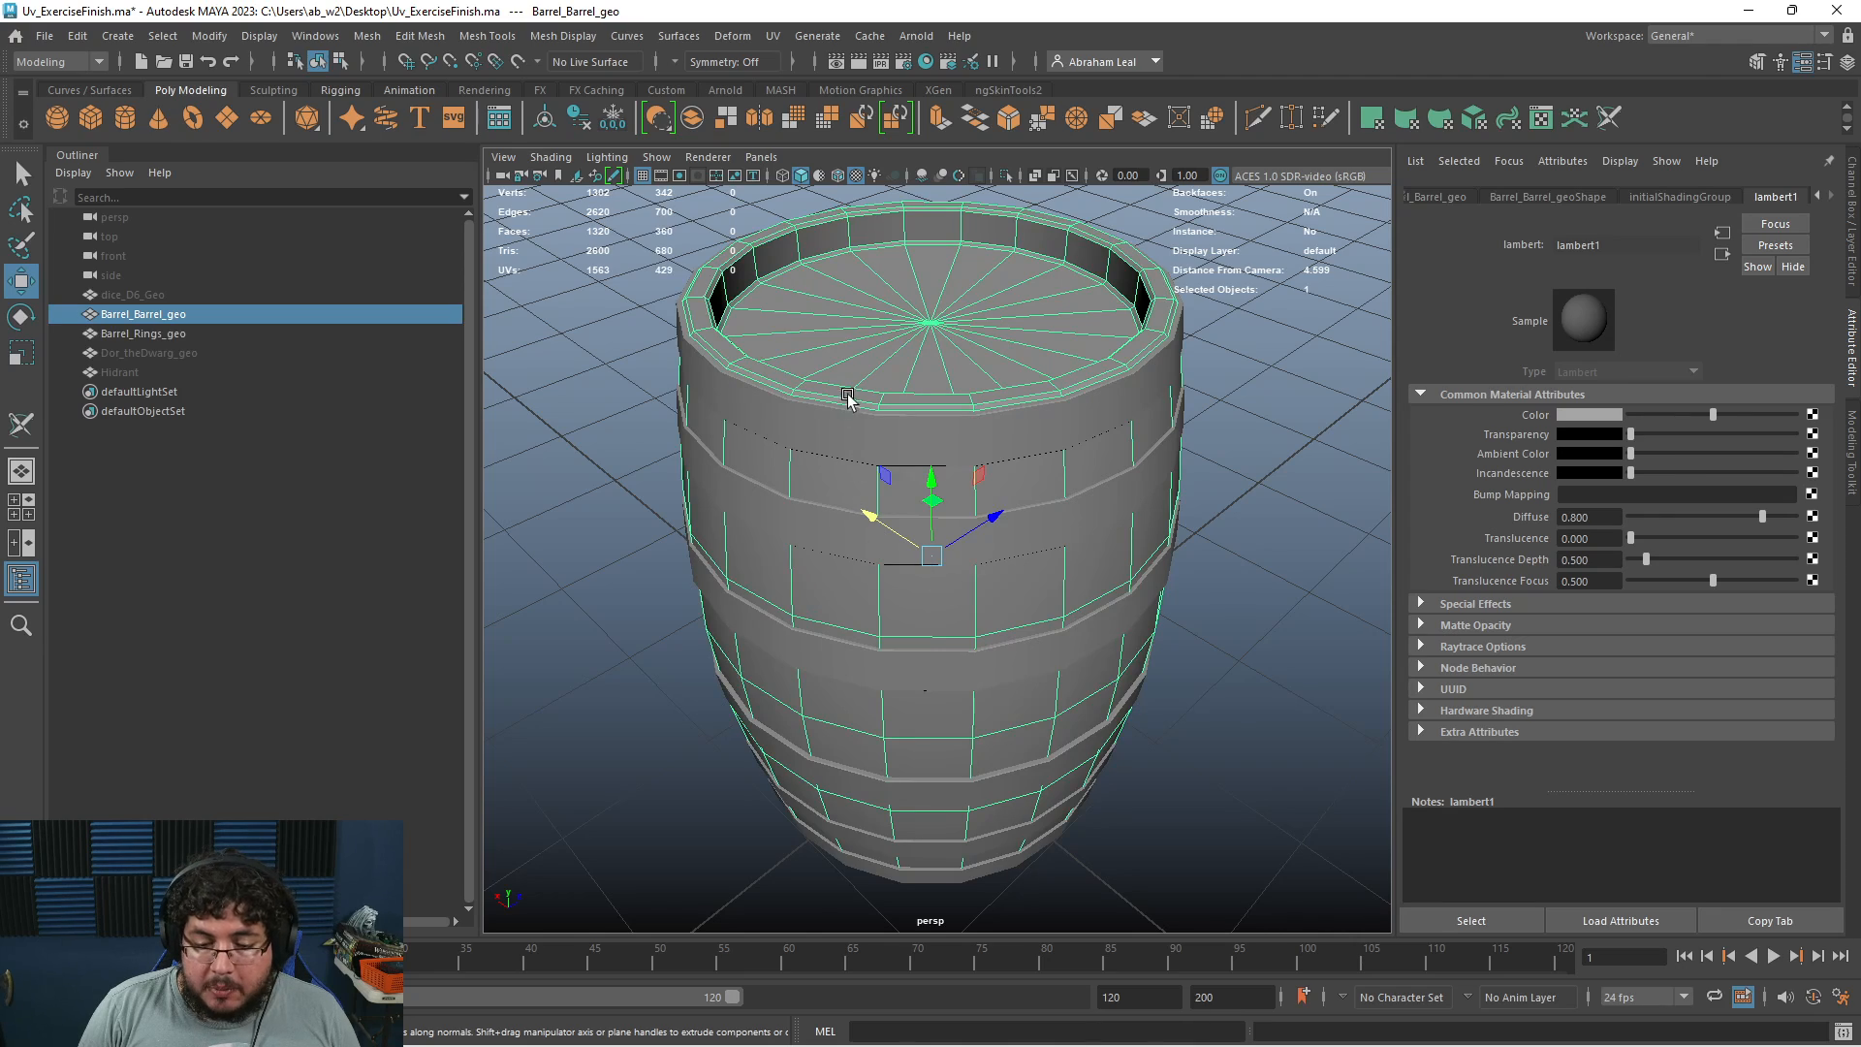
click(813, 415)
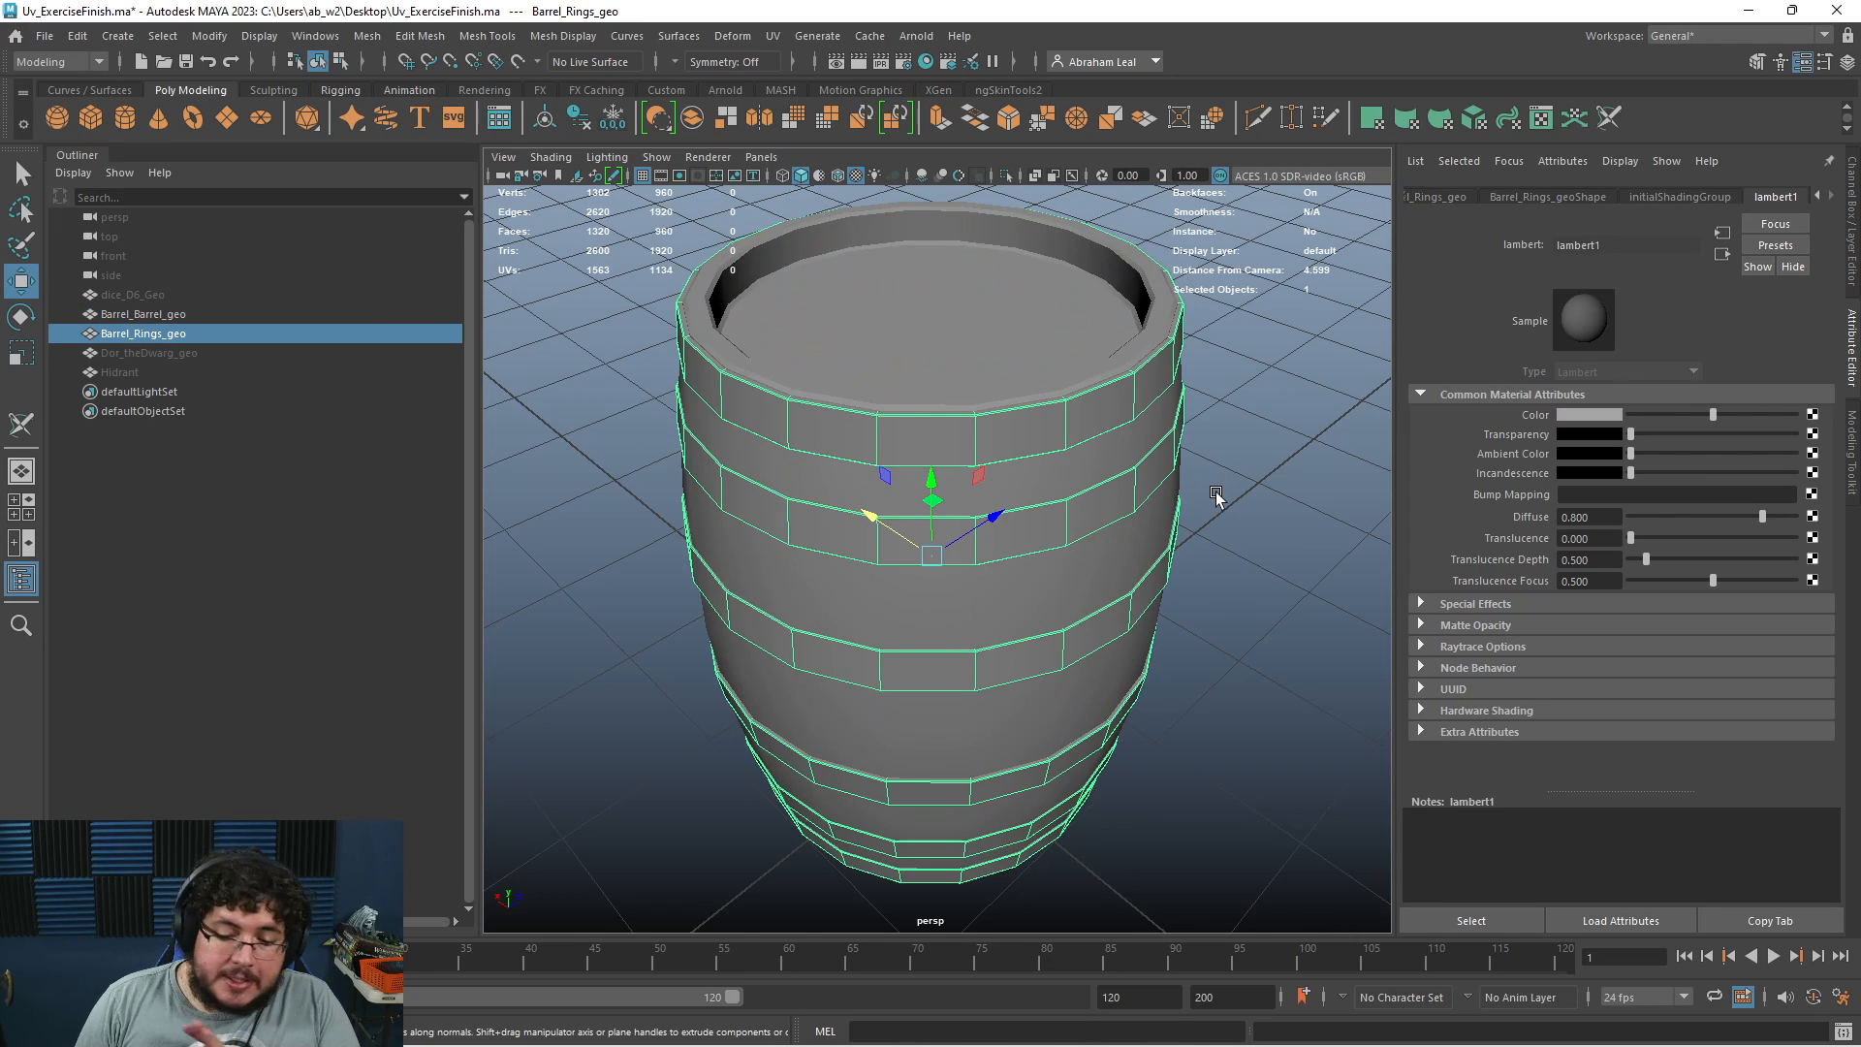
Select the barrel body and rings, project camera-based UVs onto them, and return to object mode
alt+right_drag(1204, 481, 1168, 387)
drag(1169, 387, 673, 803)
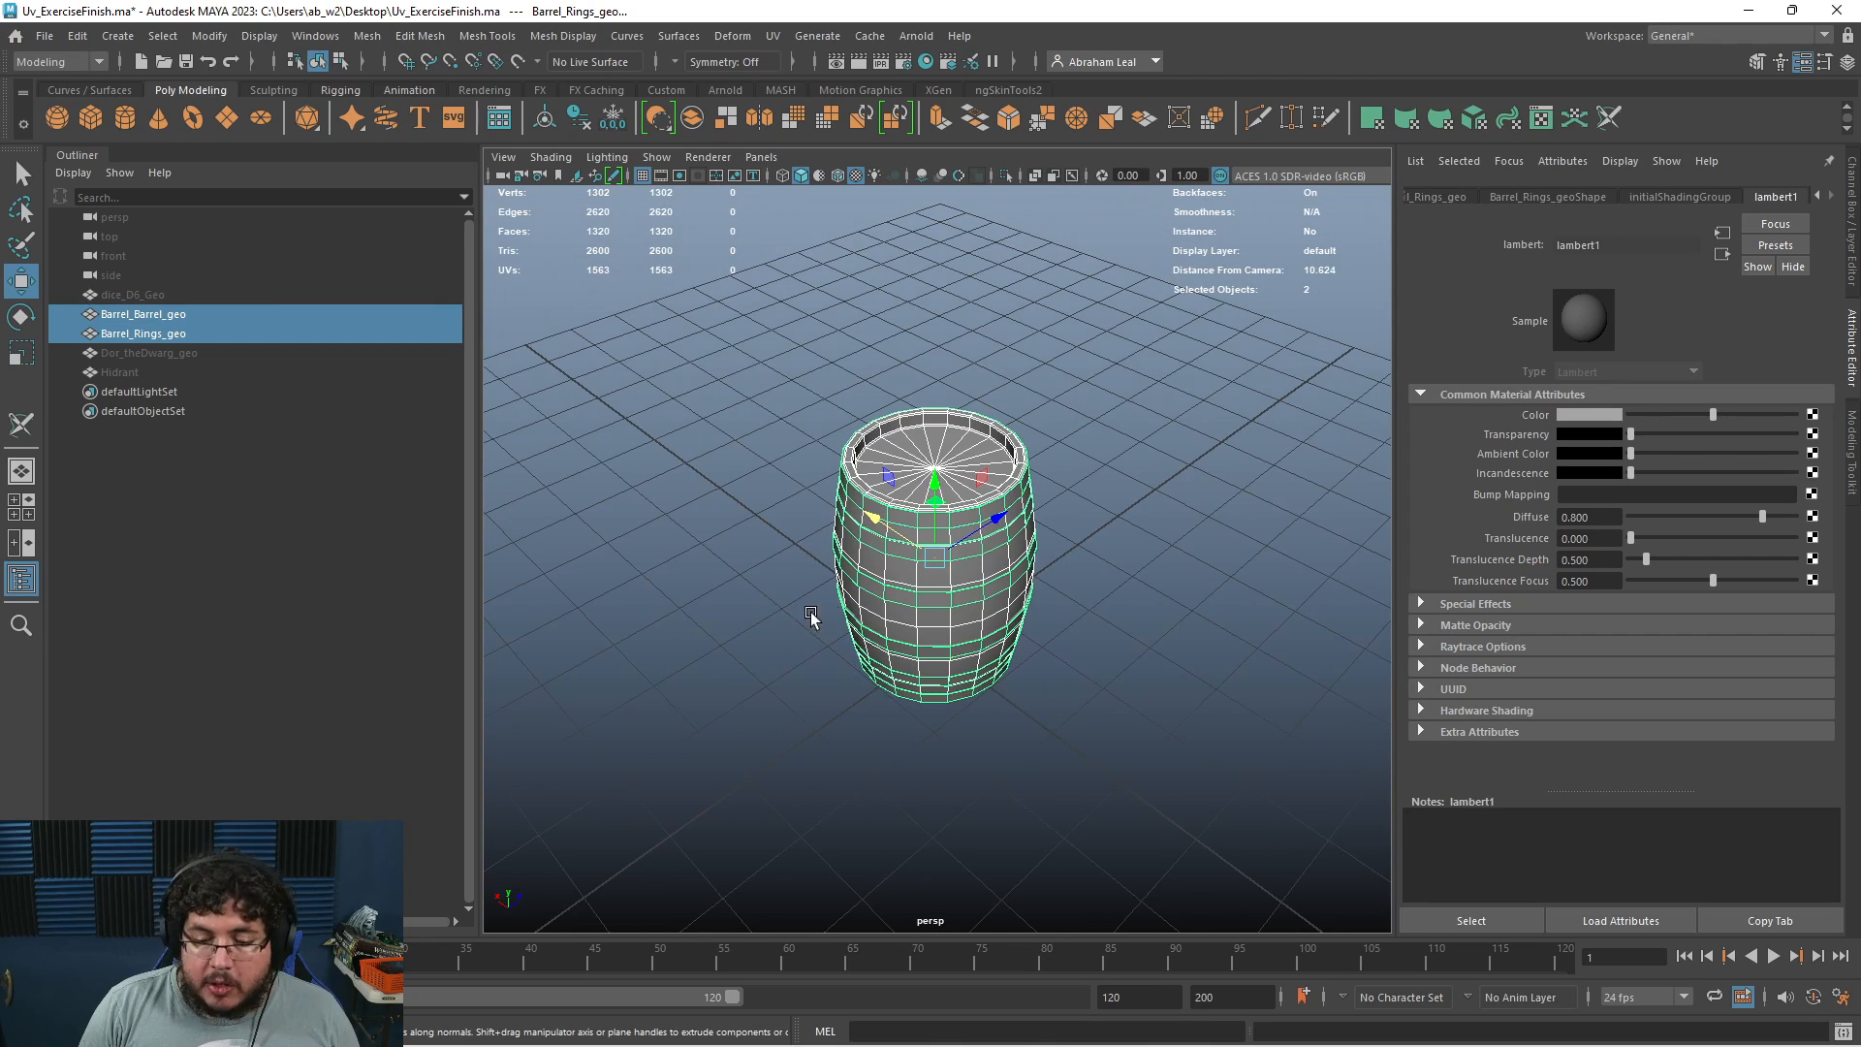
click(772, 36)
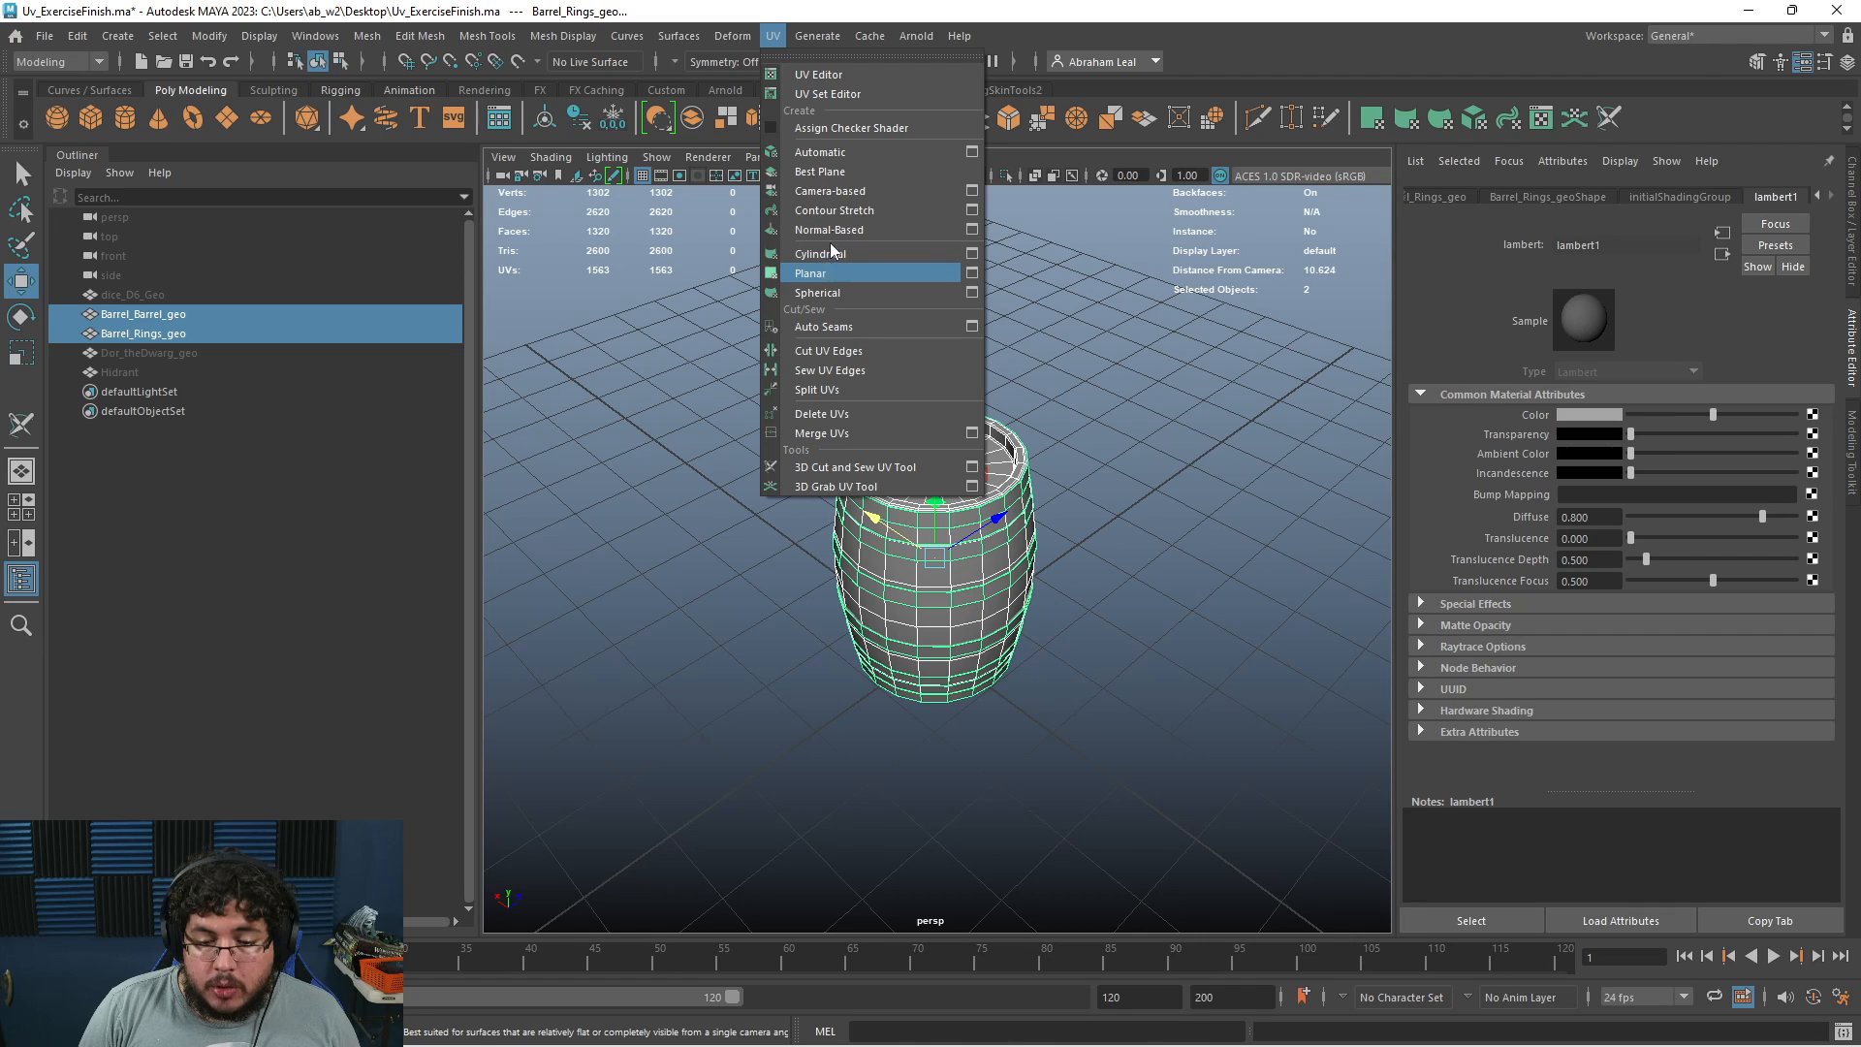
click(834, 193)
right_drag(942, 559, 1034, 455)
drag(1031, 456, 732, 783)
Delete the existing UVs of the barrel body and rings and reselect both meshes
click(772, 35)
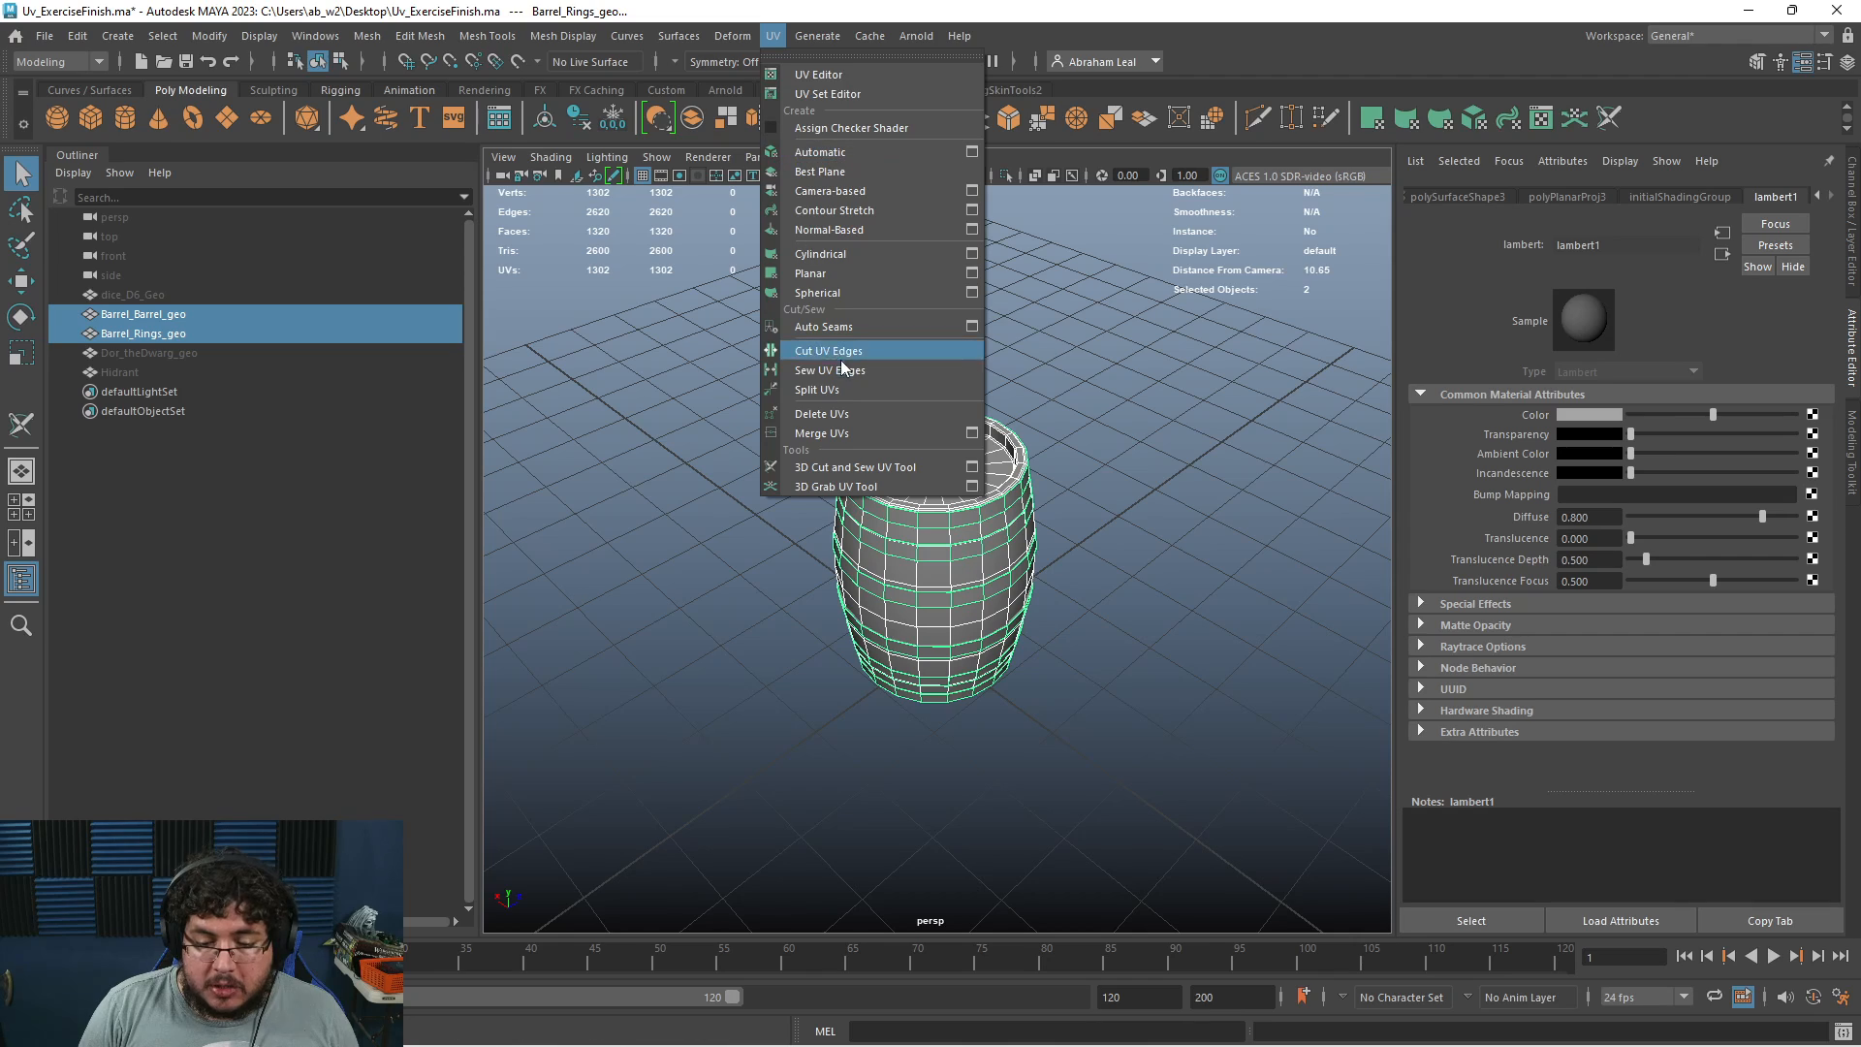
click(847, 414)
click(1010, 382)
key(w)
drag(1010, 382, 765, 553)
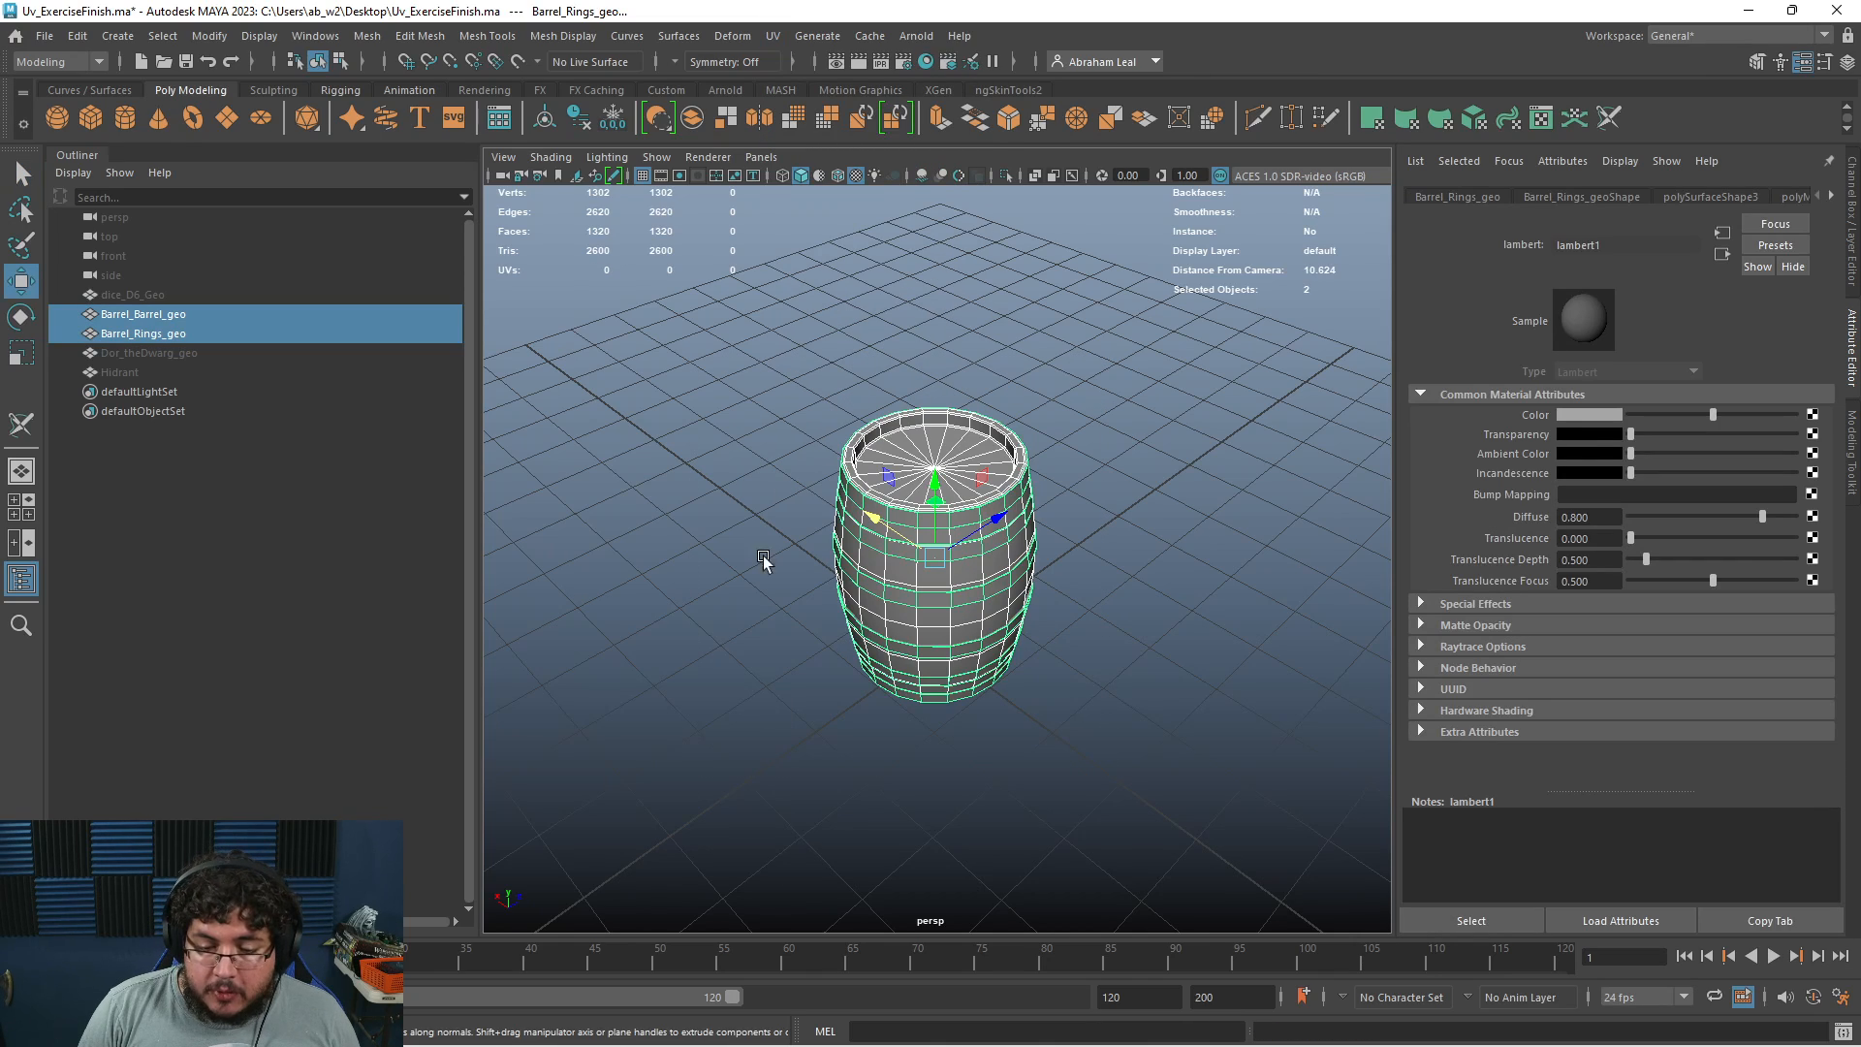
Project camera-based UVs onto the barrel body and rings and return to object mode
click(773, 36)
click(838, 191)
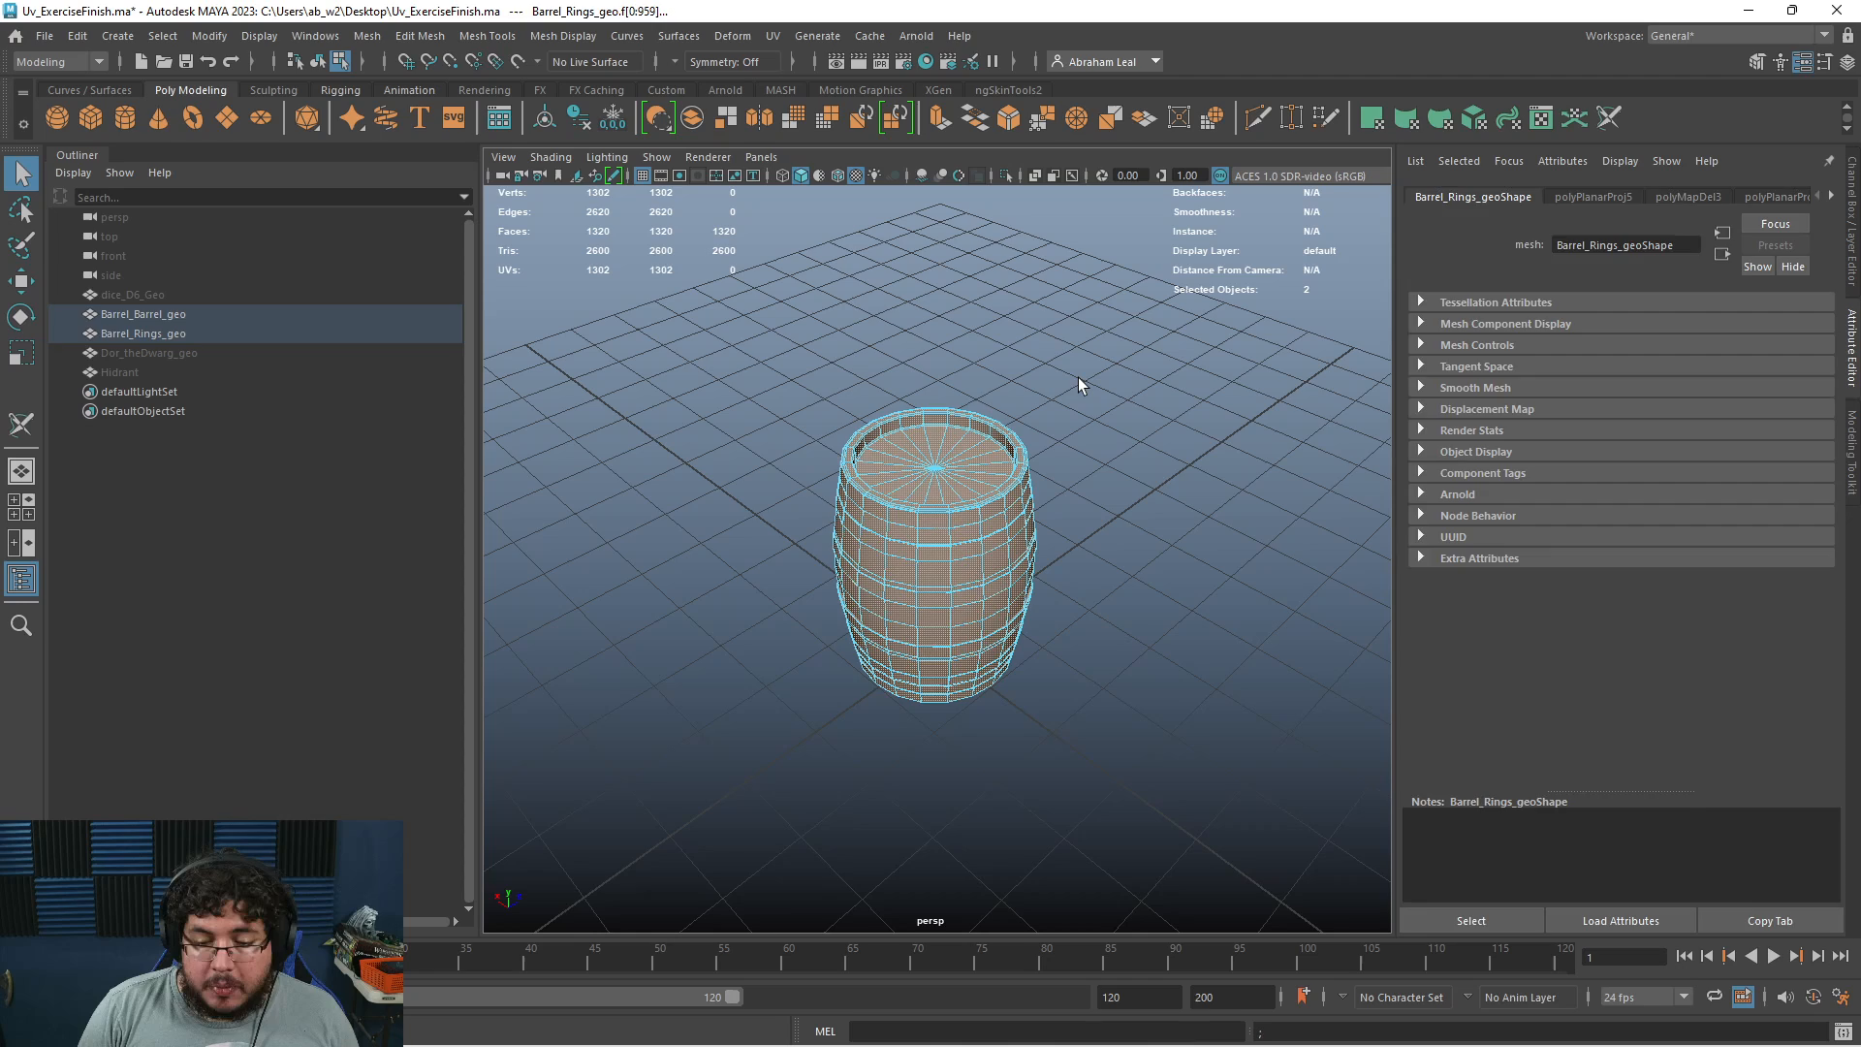
click(1078, 378)
scroll(1018, 437, up, 3)
right_drag(1014, 442, 1136, 341)
Isolate the barrel body in the viewport so that the rings are out of view
click(930, 448)
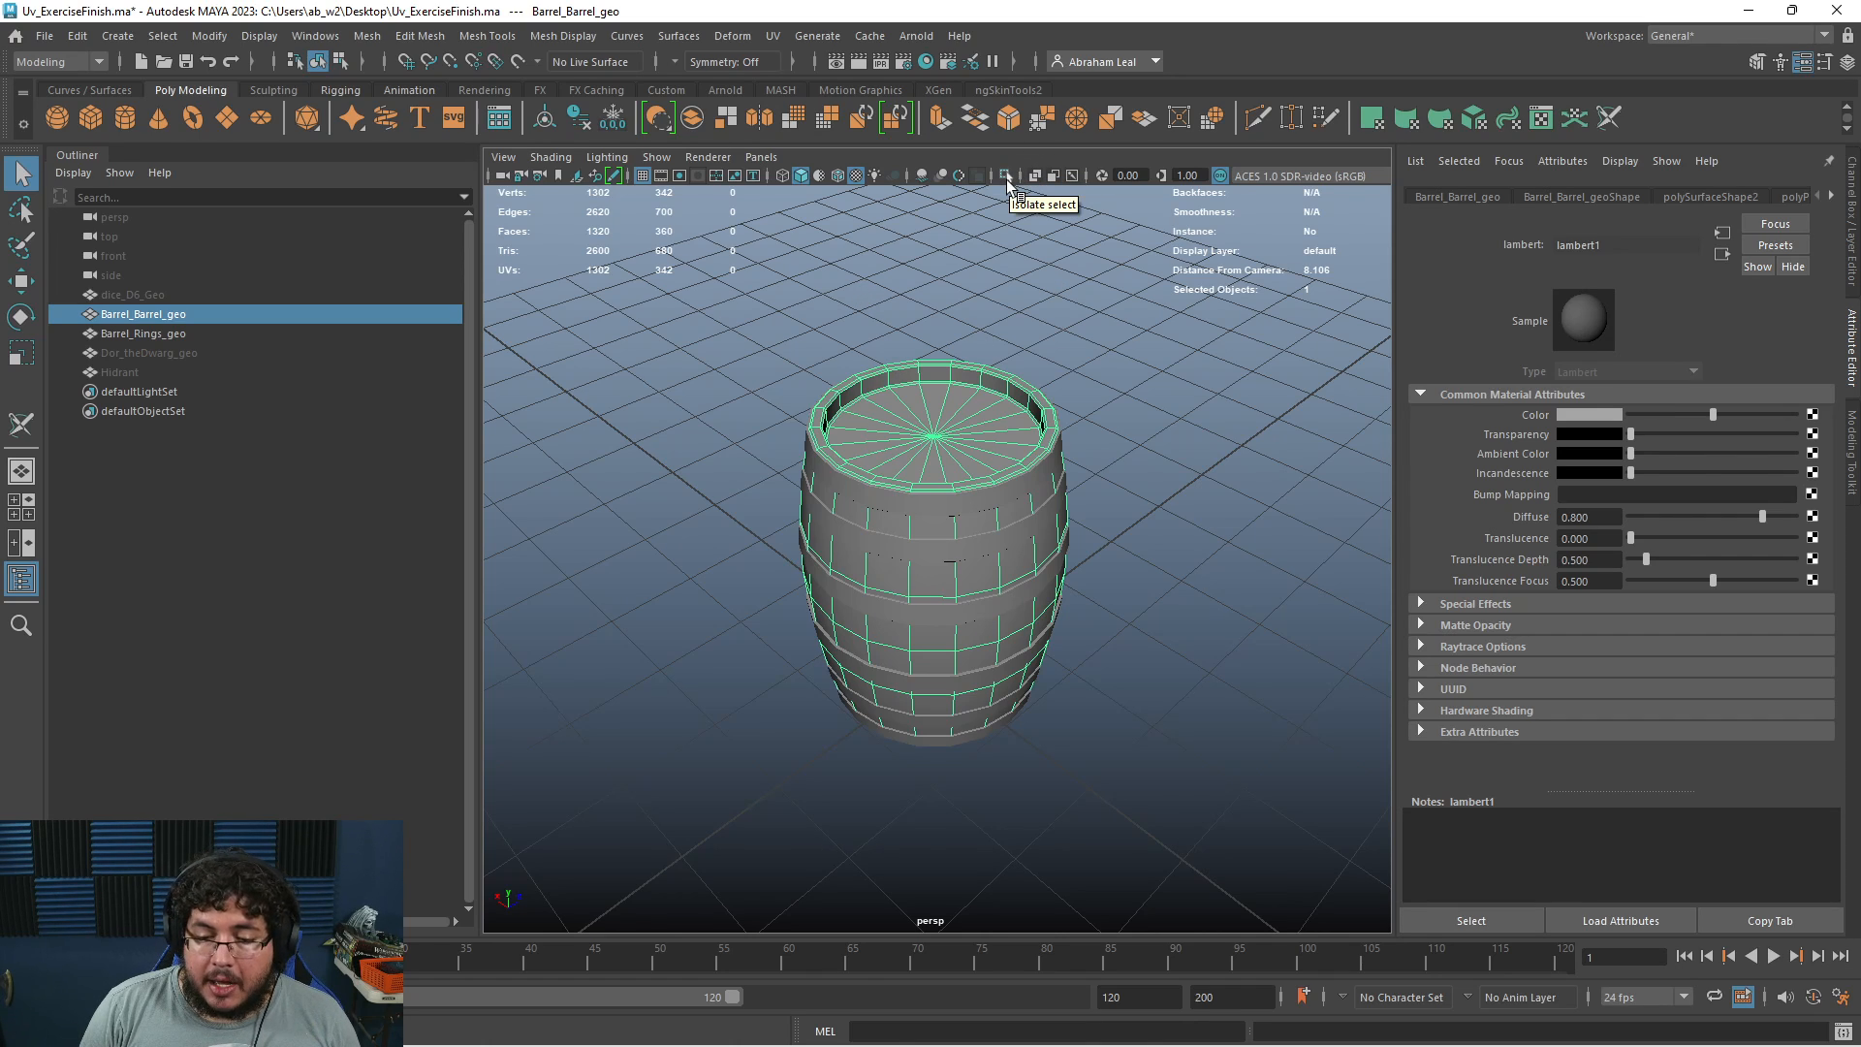
click(1006, 178)
scroll(1001, 450, up, 2)
mouse_move(1002, 451)
alt+mouse_down()
mouse_move(1074, 440)
mouse_move(1030, 456)
alt+mouse_up()
click(981, 462)
click(981, 463)
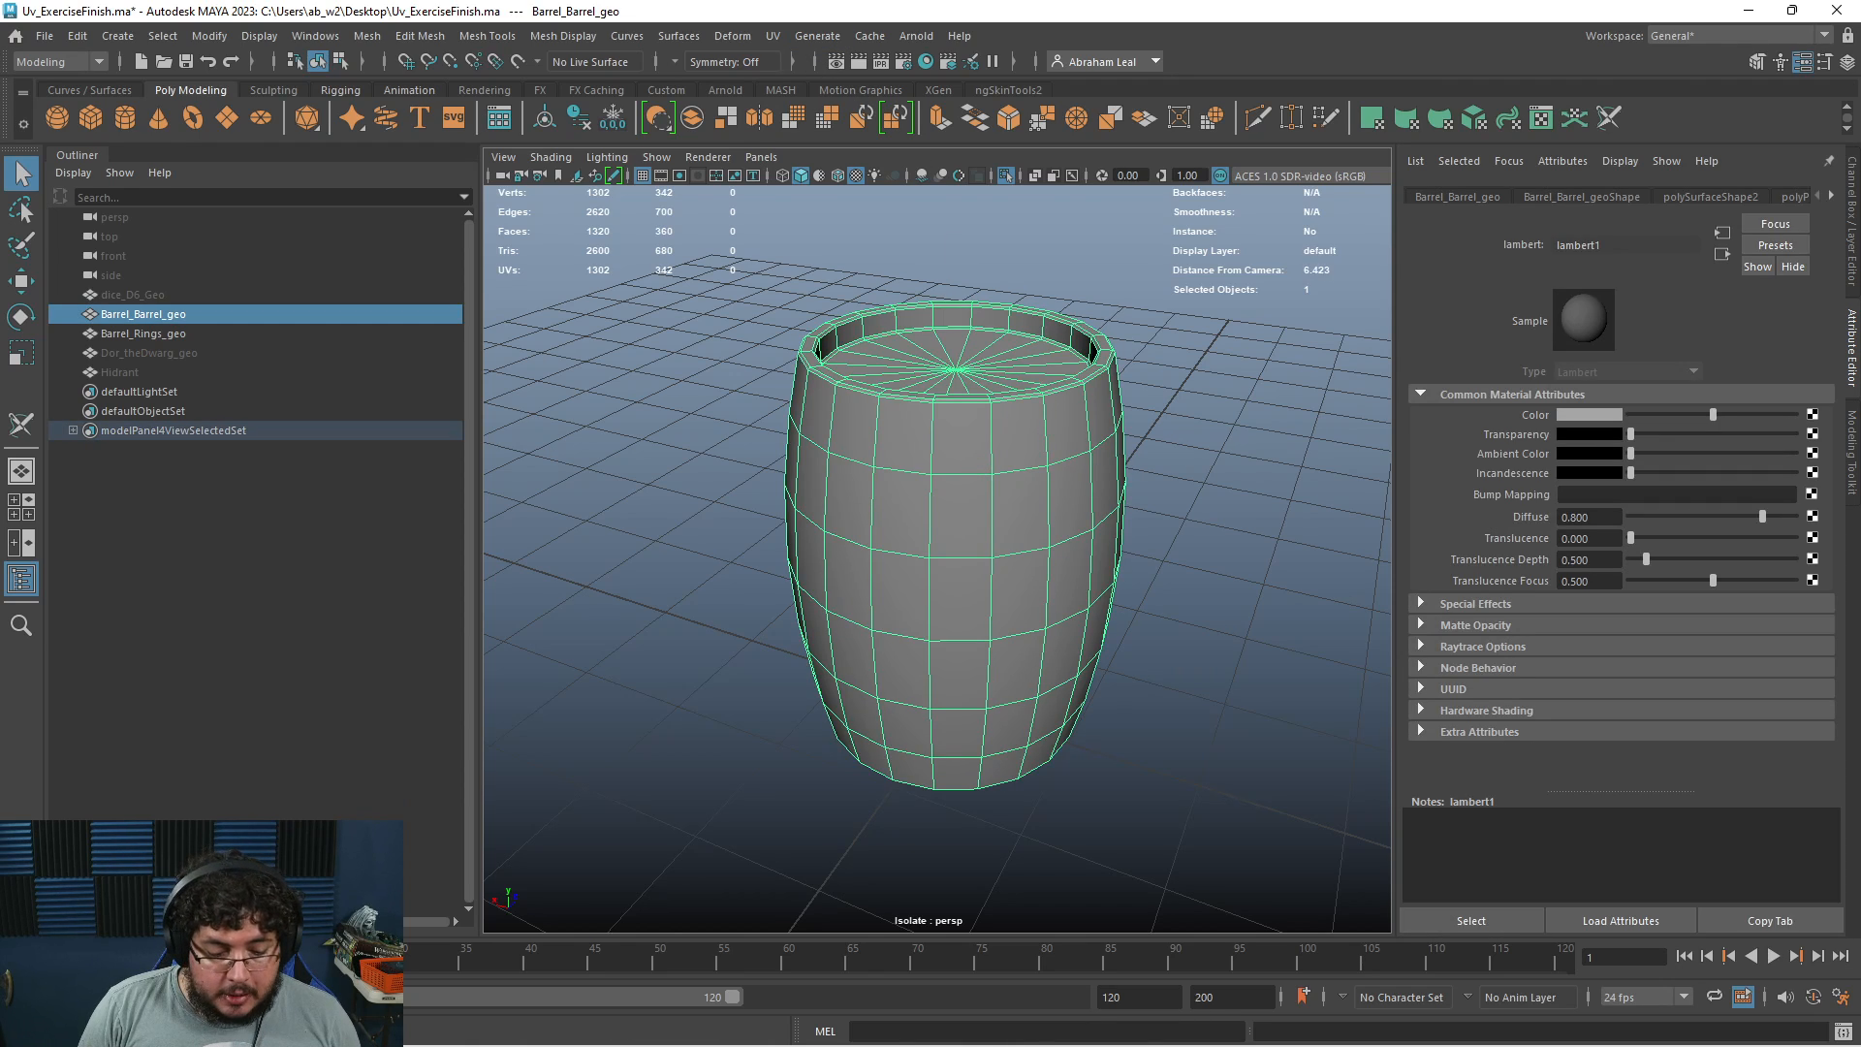
Bring back the UV Editor, select the barrel body's UV shell, and close the editor
click(59, 1032)
right_drag(864, 490, 805, 455)
scroll(805, 454, down, 2)
drag(927, 394, 769, 485)
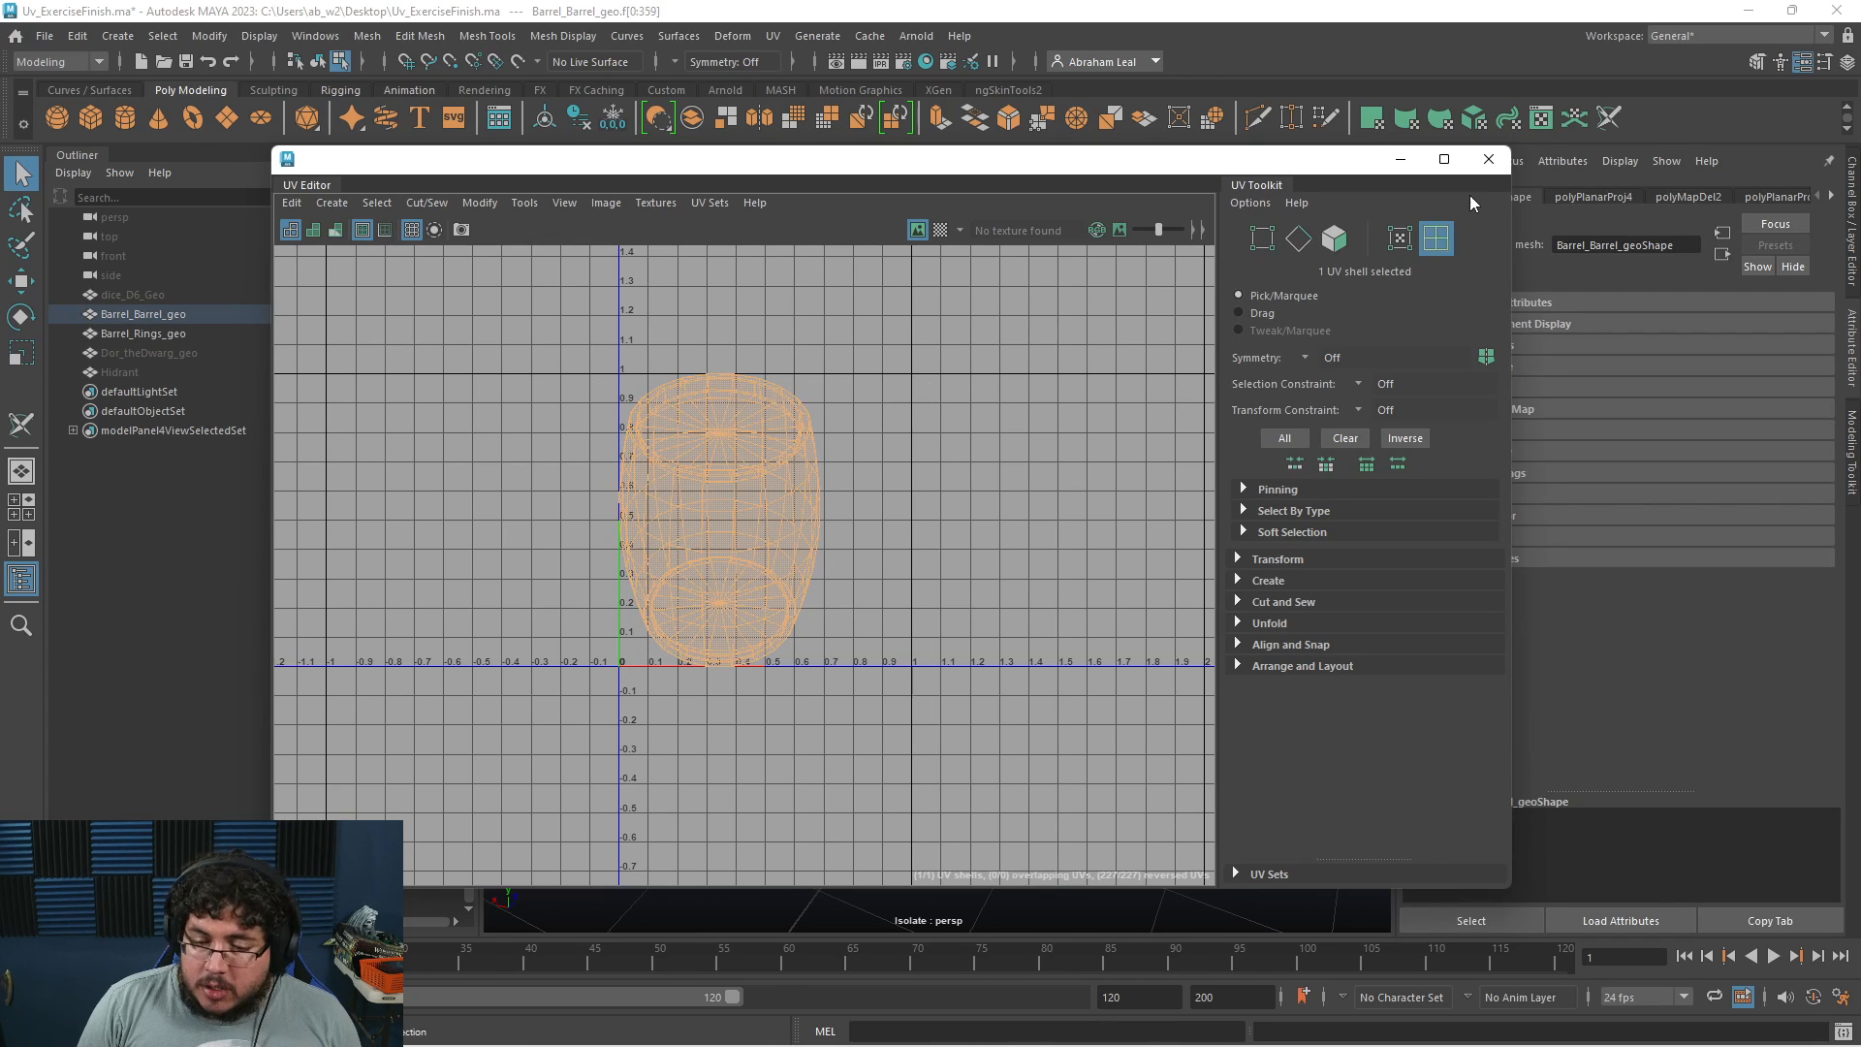
click(1489, 158)
Reopen the UV Editor for the barrel body, shrink its window, and place it beside the barrel
click(773, 32)
right_drag(1042, 397, 1134, 366)
click(774, 35)
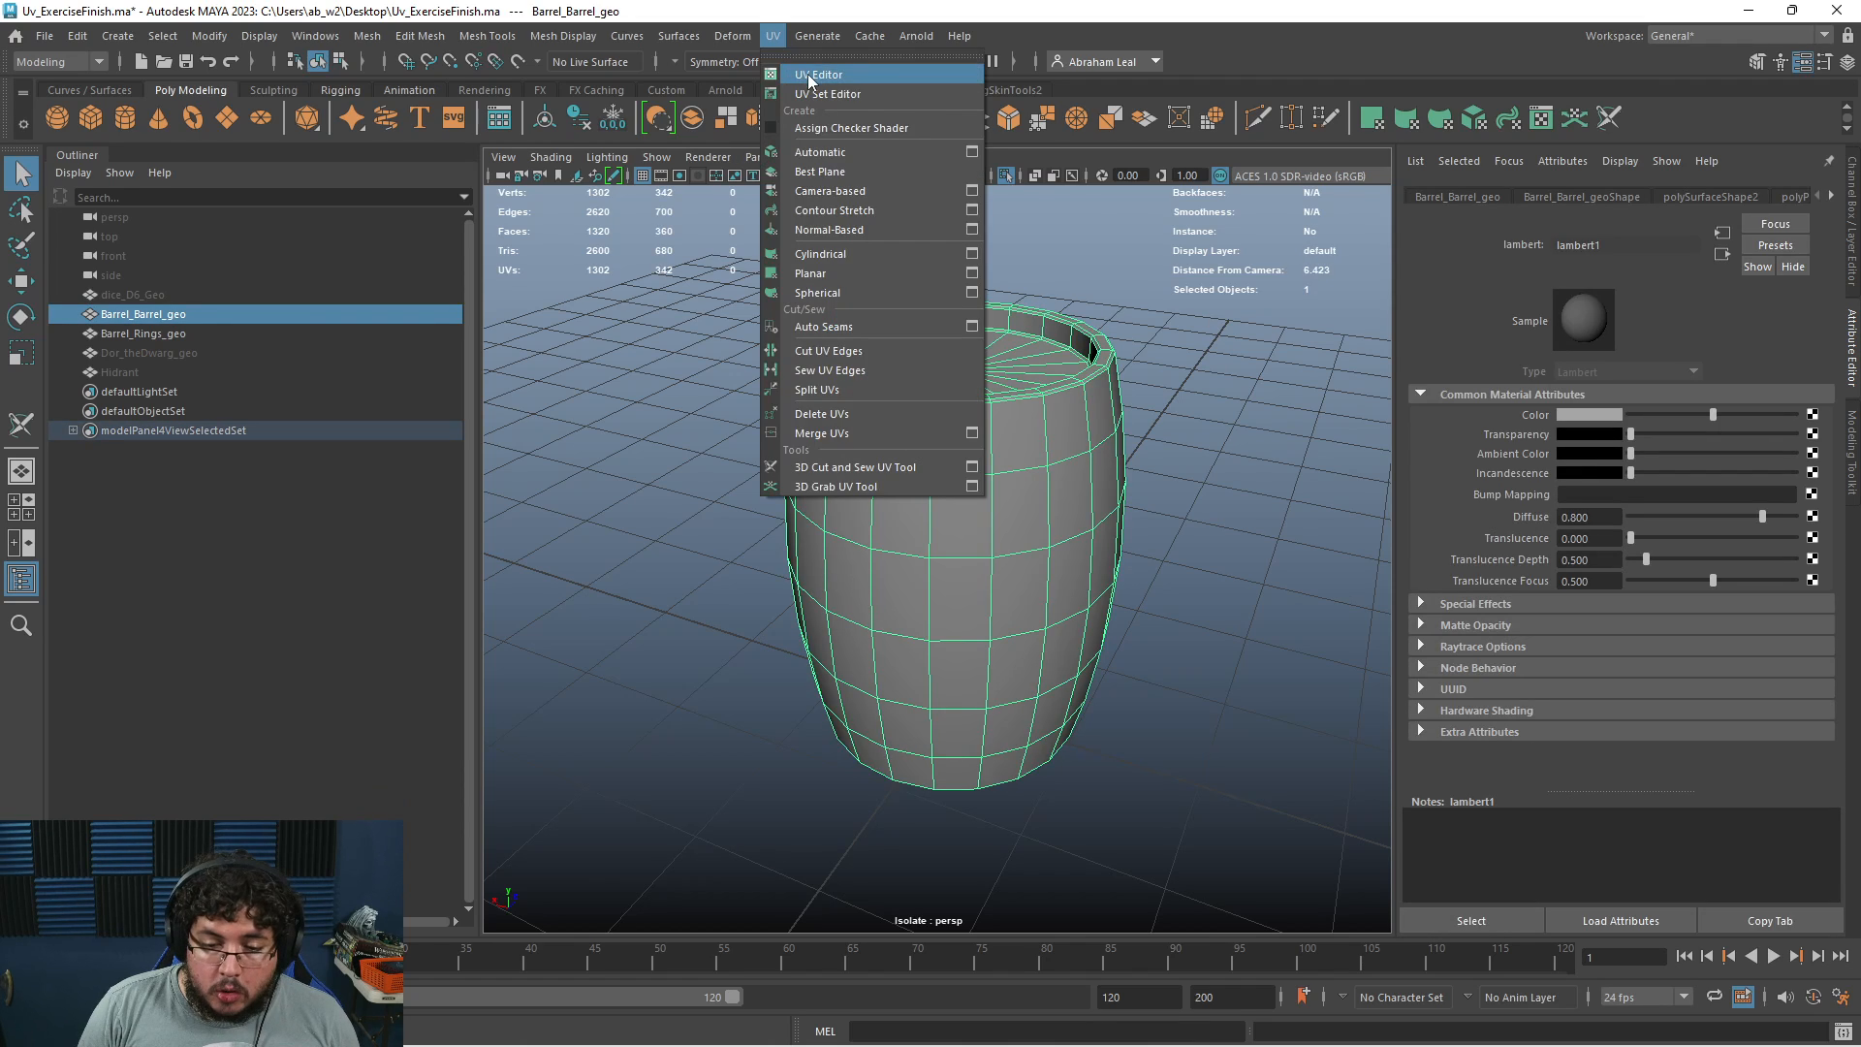
click(816, 76)
right_drag(834, 496, 922, 490)
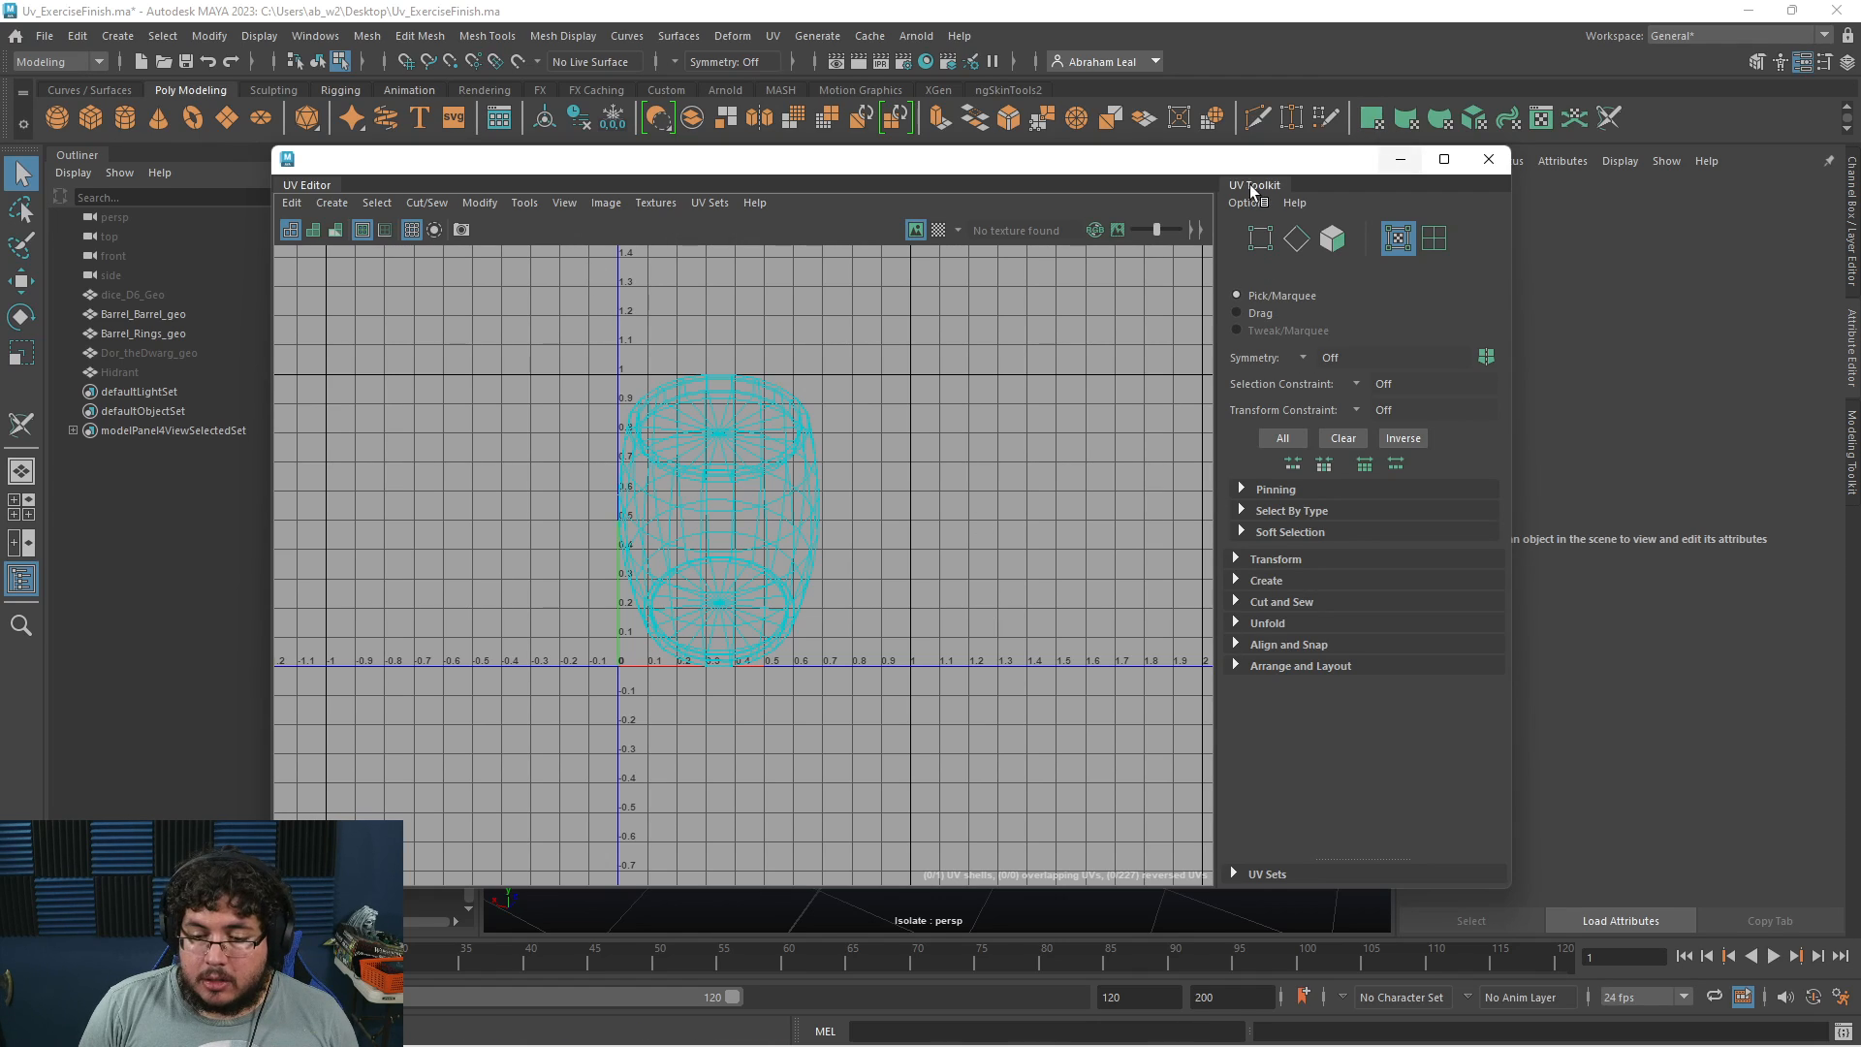
drag(1510, 147, 1000, 418)
drag(758, 436, 452, 468)
Activate the 3D Cut and Sew UV Tool on the barrel body and turn on shaded UV shells
key(F8)
click(996, 453)
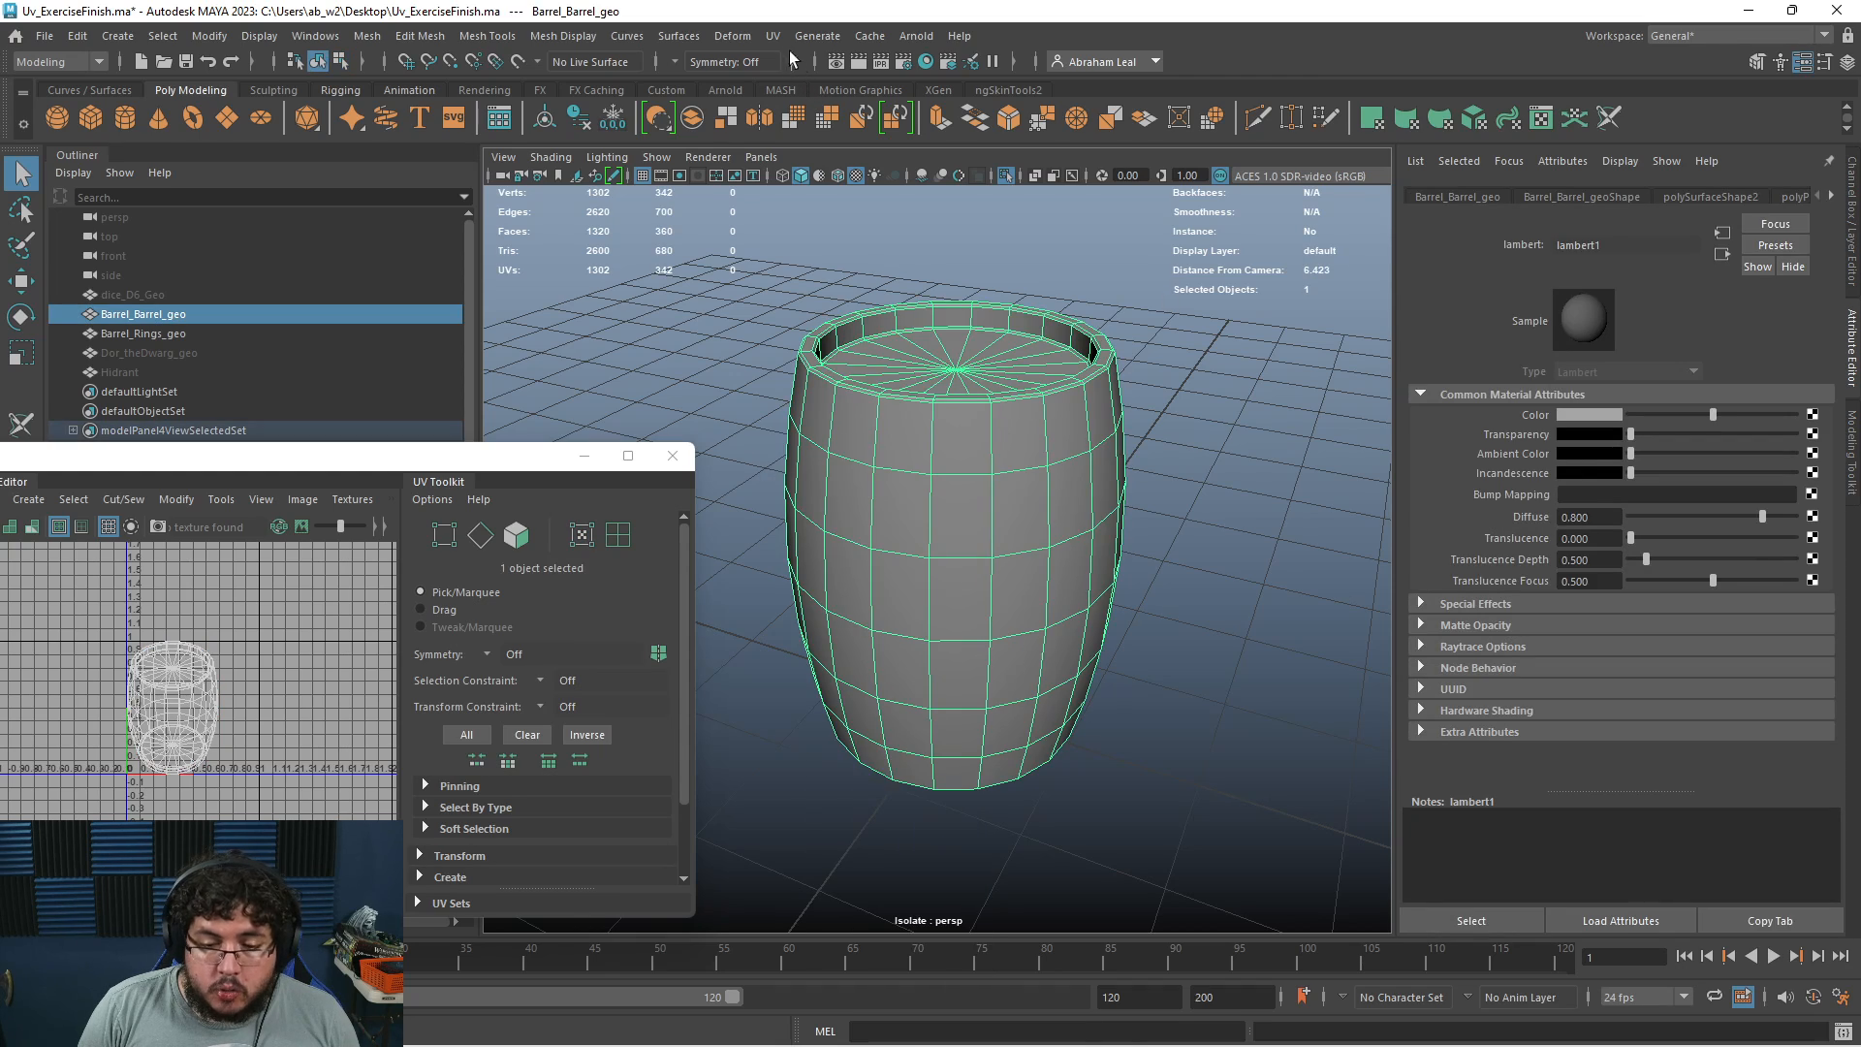
click(773, 36)
click(855, 466)
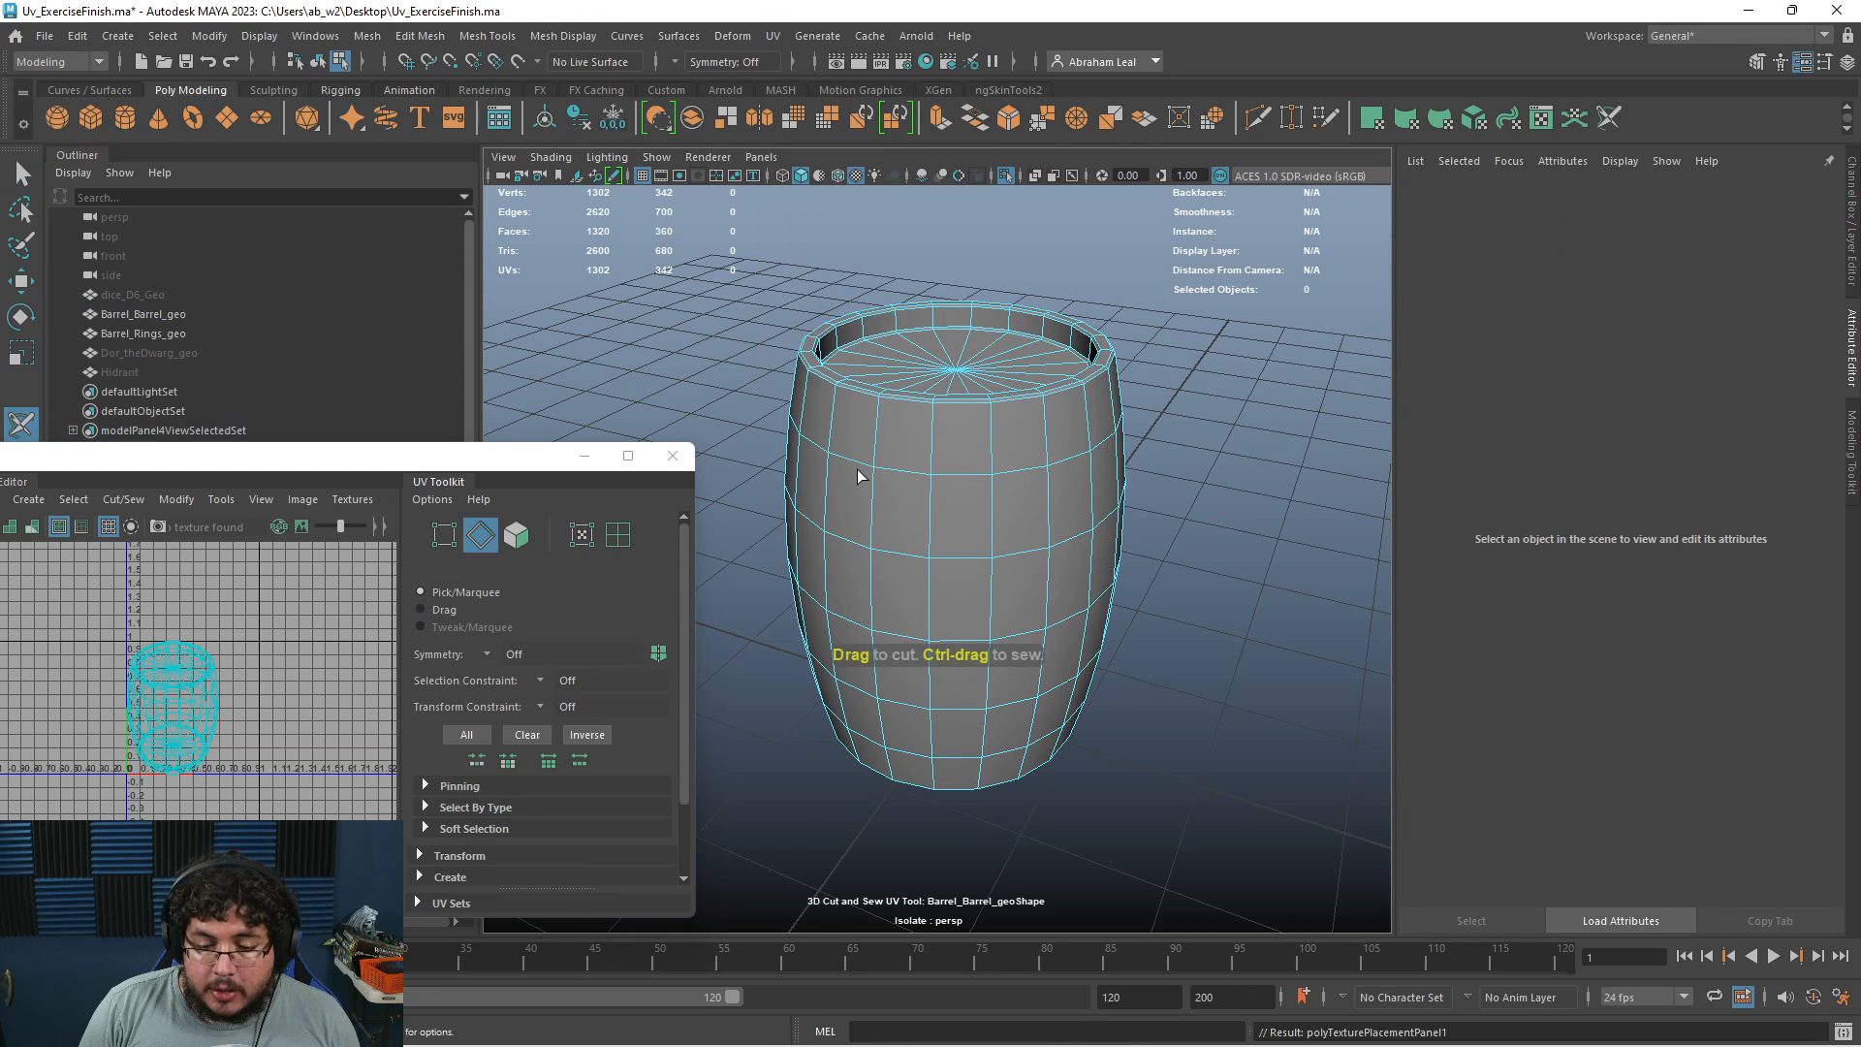
scroll(892, 475, up, 5)
mouse_move(273, 454)
mouse_down()
mouse_move(485, 408)
mouse_move(358, 425)
mouse_up()
click(225, 479)
scroll(1021, 449, down, 5)
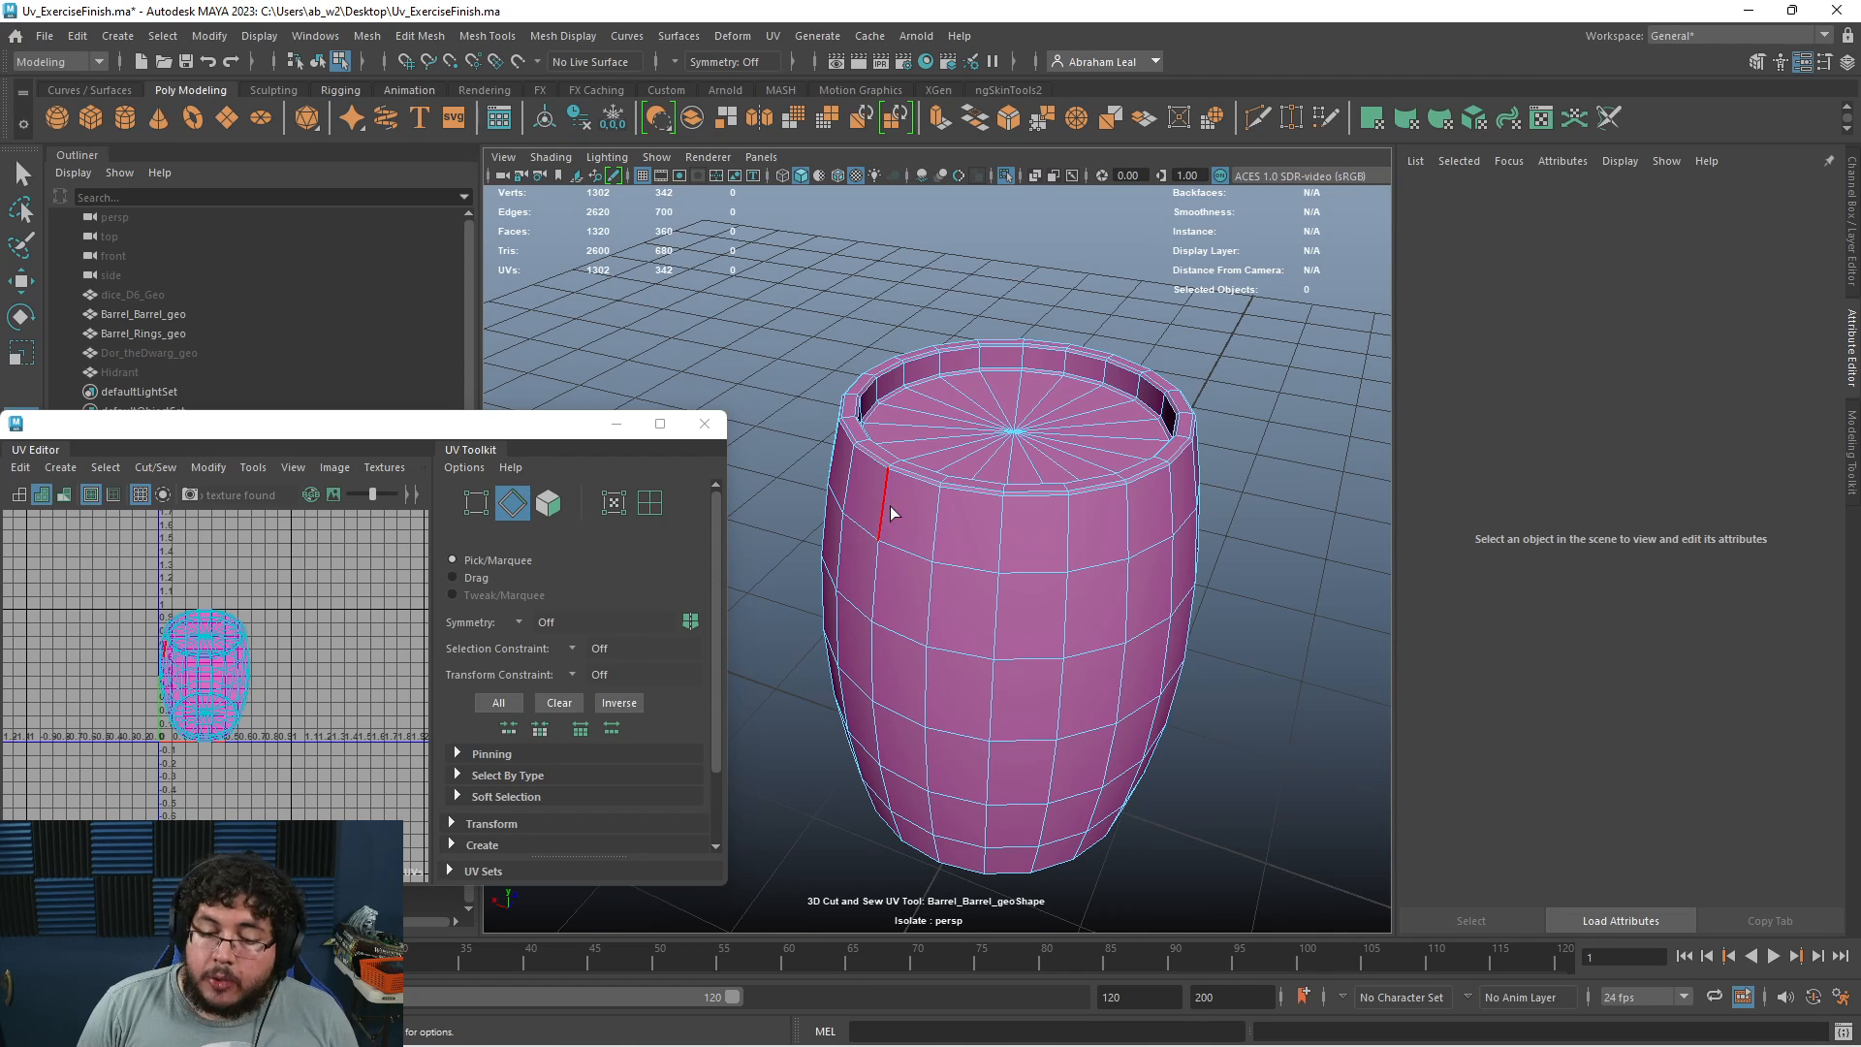
Cut a UV seam along the full edge loop where the barrel's flat lid meets the inner rim wall
scroll(897, 509, up, 2)
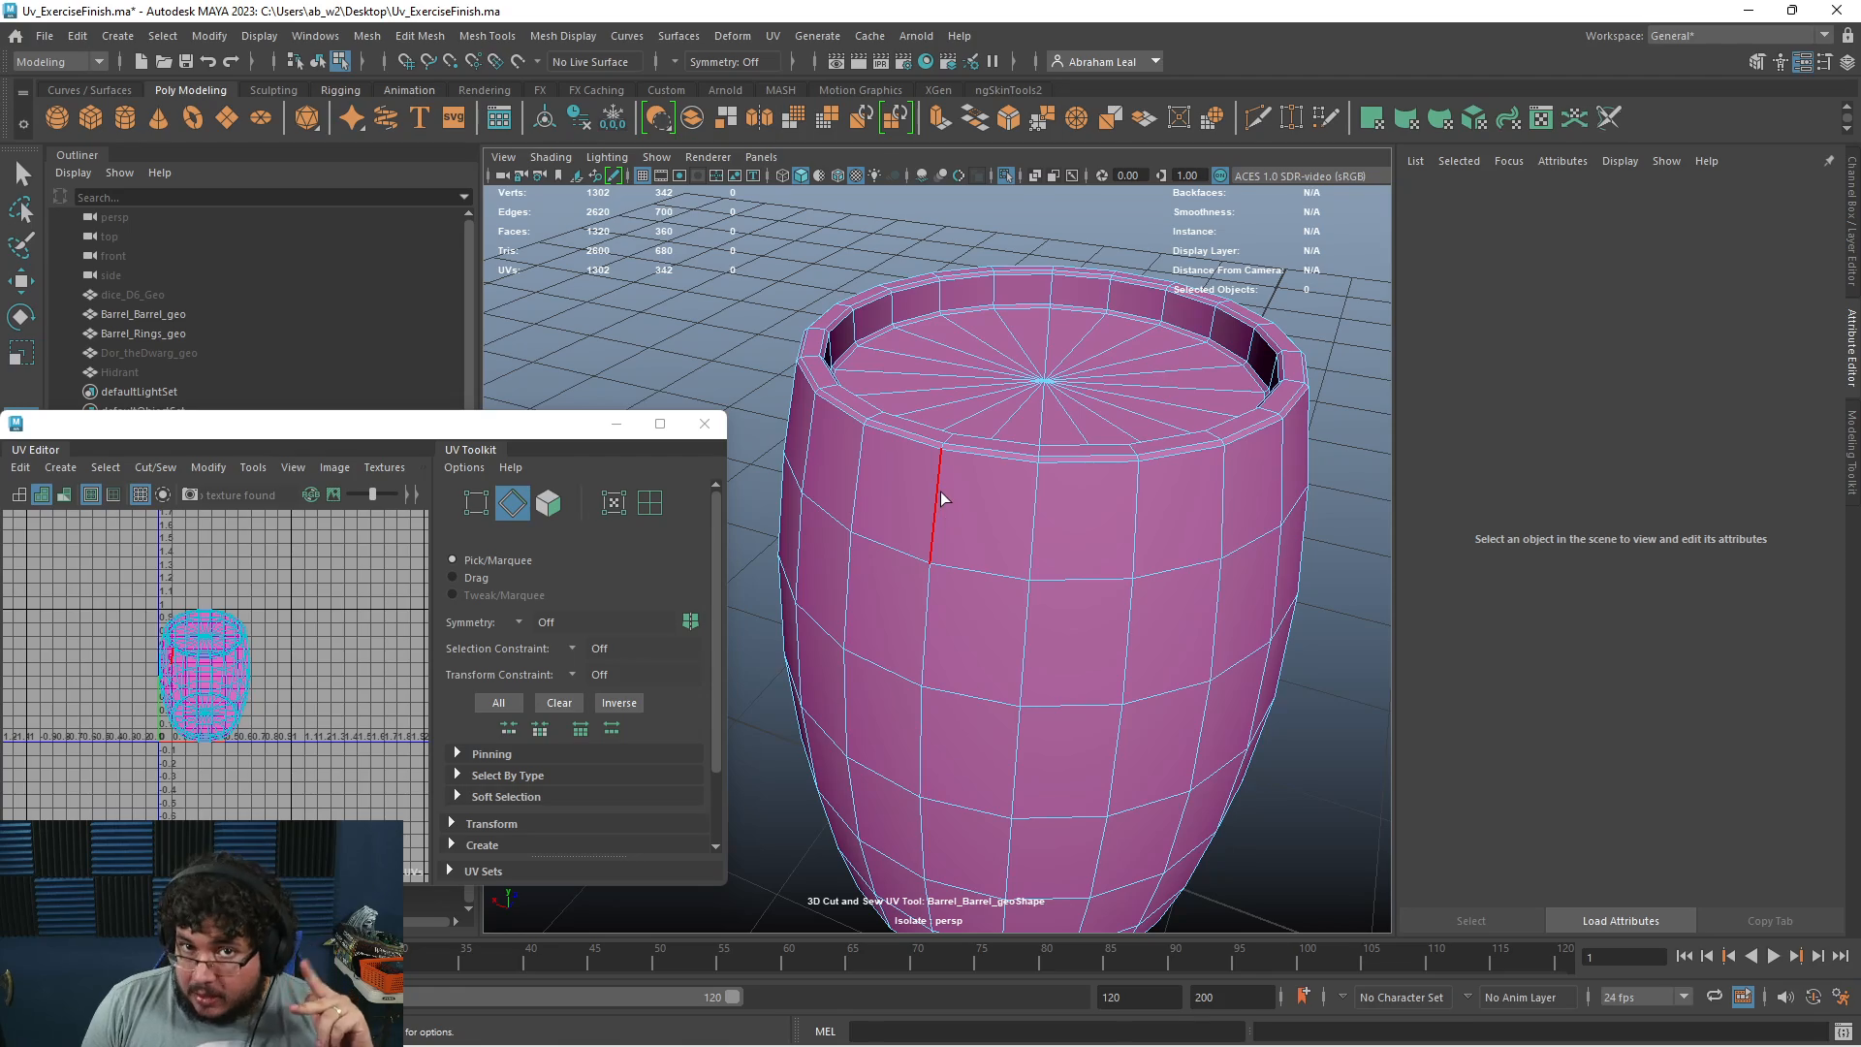
scroll(993, 464, down, 5)
mouse_move(1066, 621)
alt+mouse_down()
mouse_move(1051, 725)
mouse_move(1070, 578)
mouse_move(1046, 611)
alt+mouse_up()
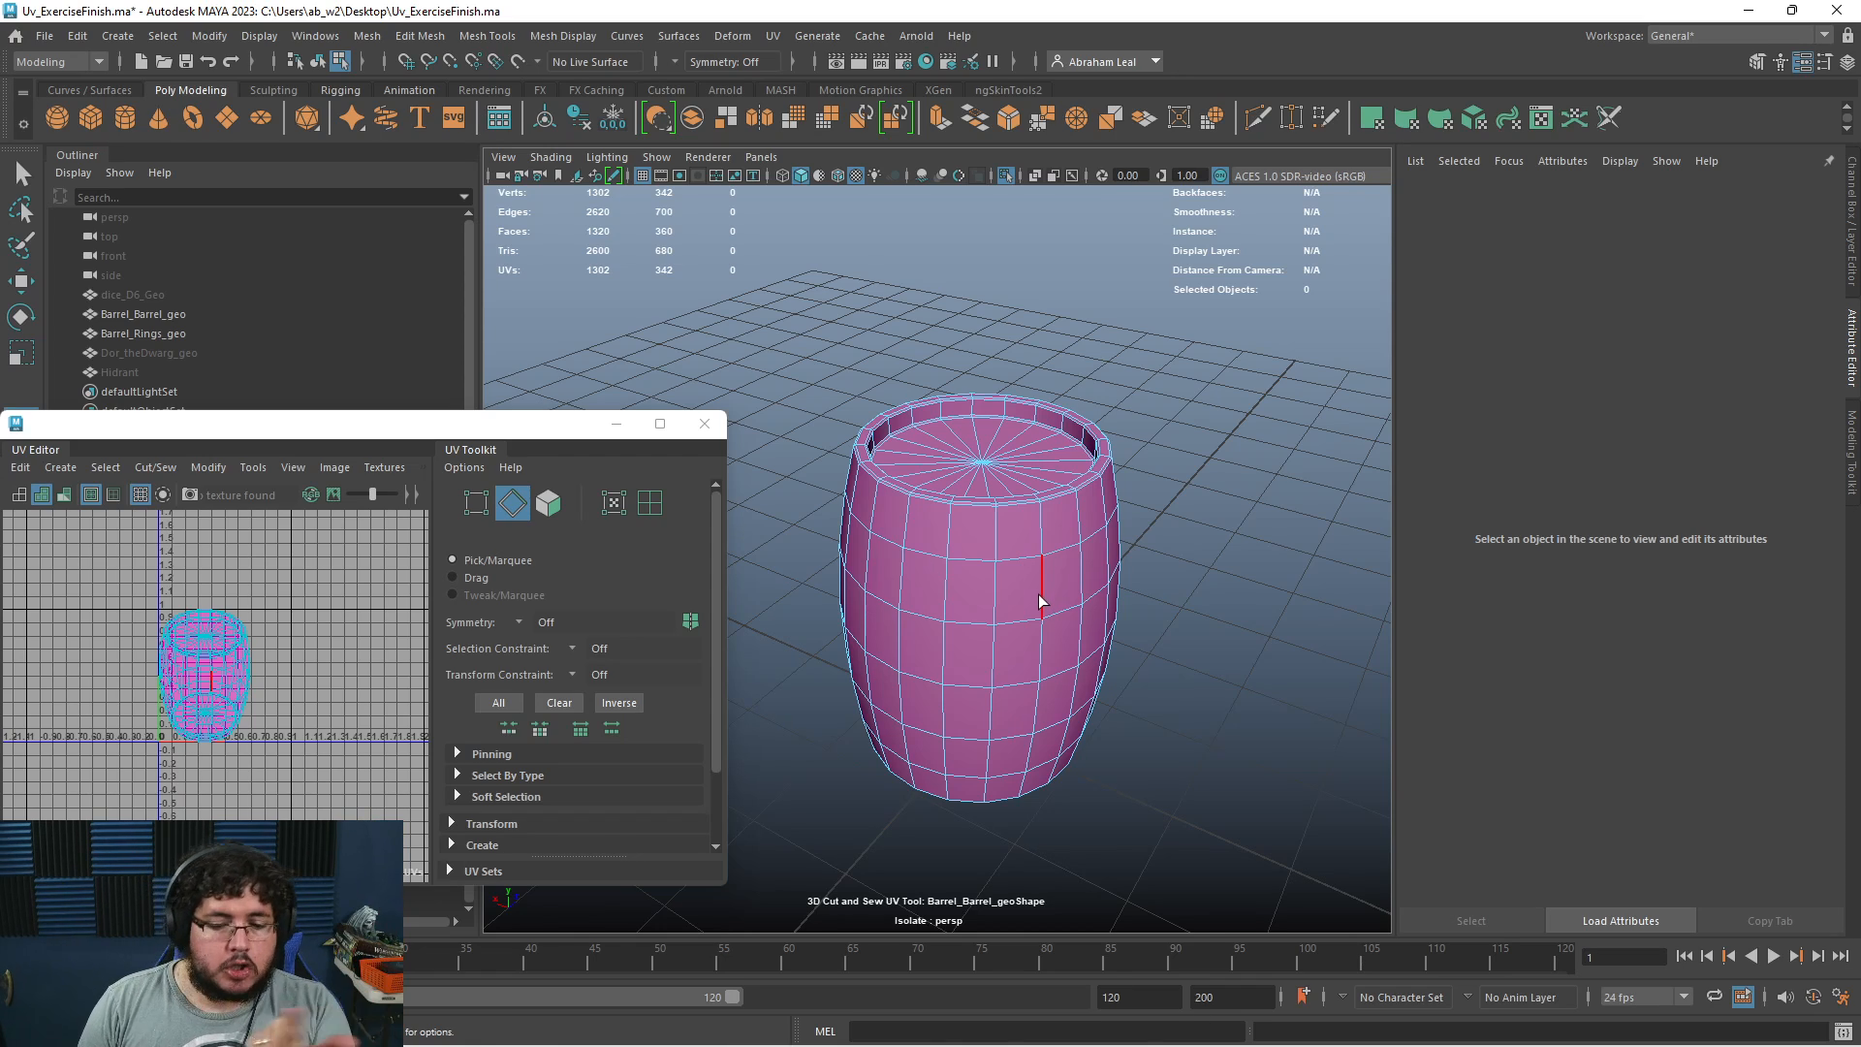
scroll(1096, 585, up, 5)
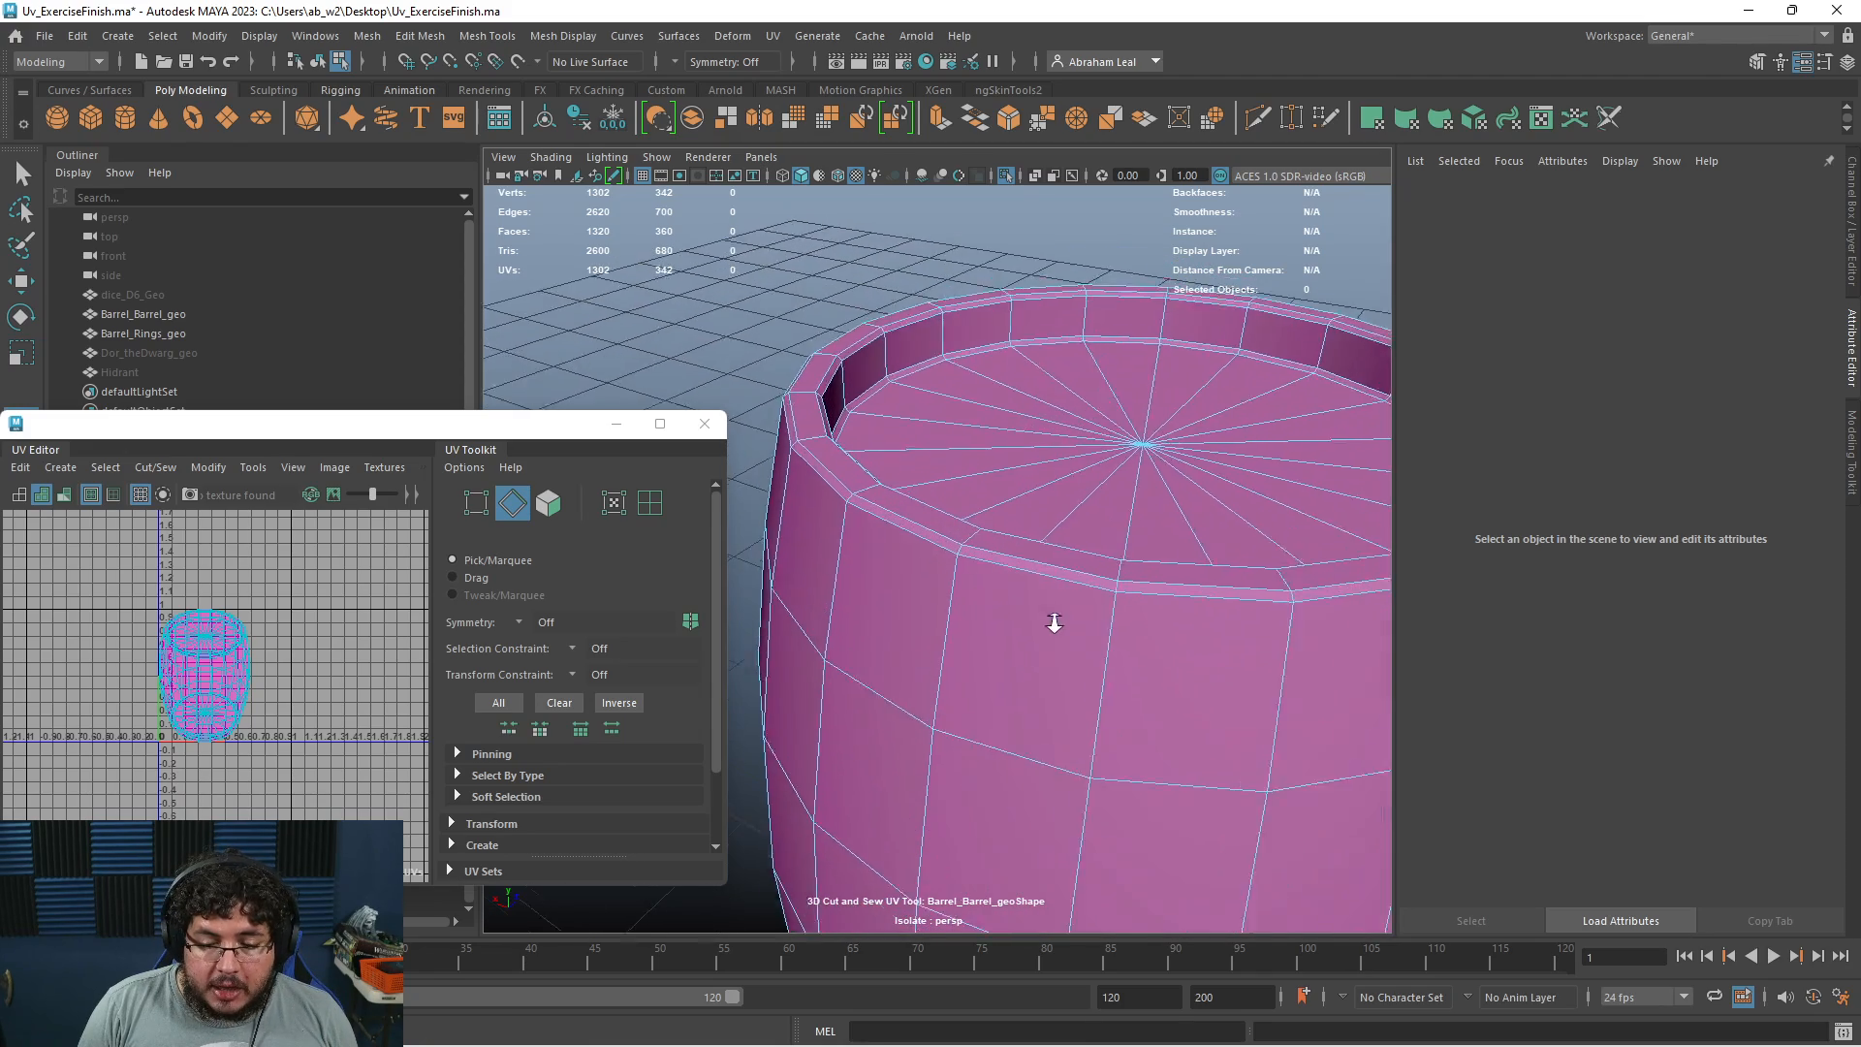
alt+right_drag(1050, 616, 1039, 625)
alt+drag(1039, 625, 1018, 664)
double_click(816, 411)
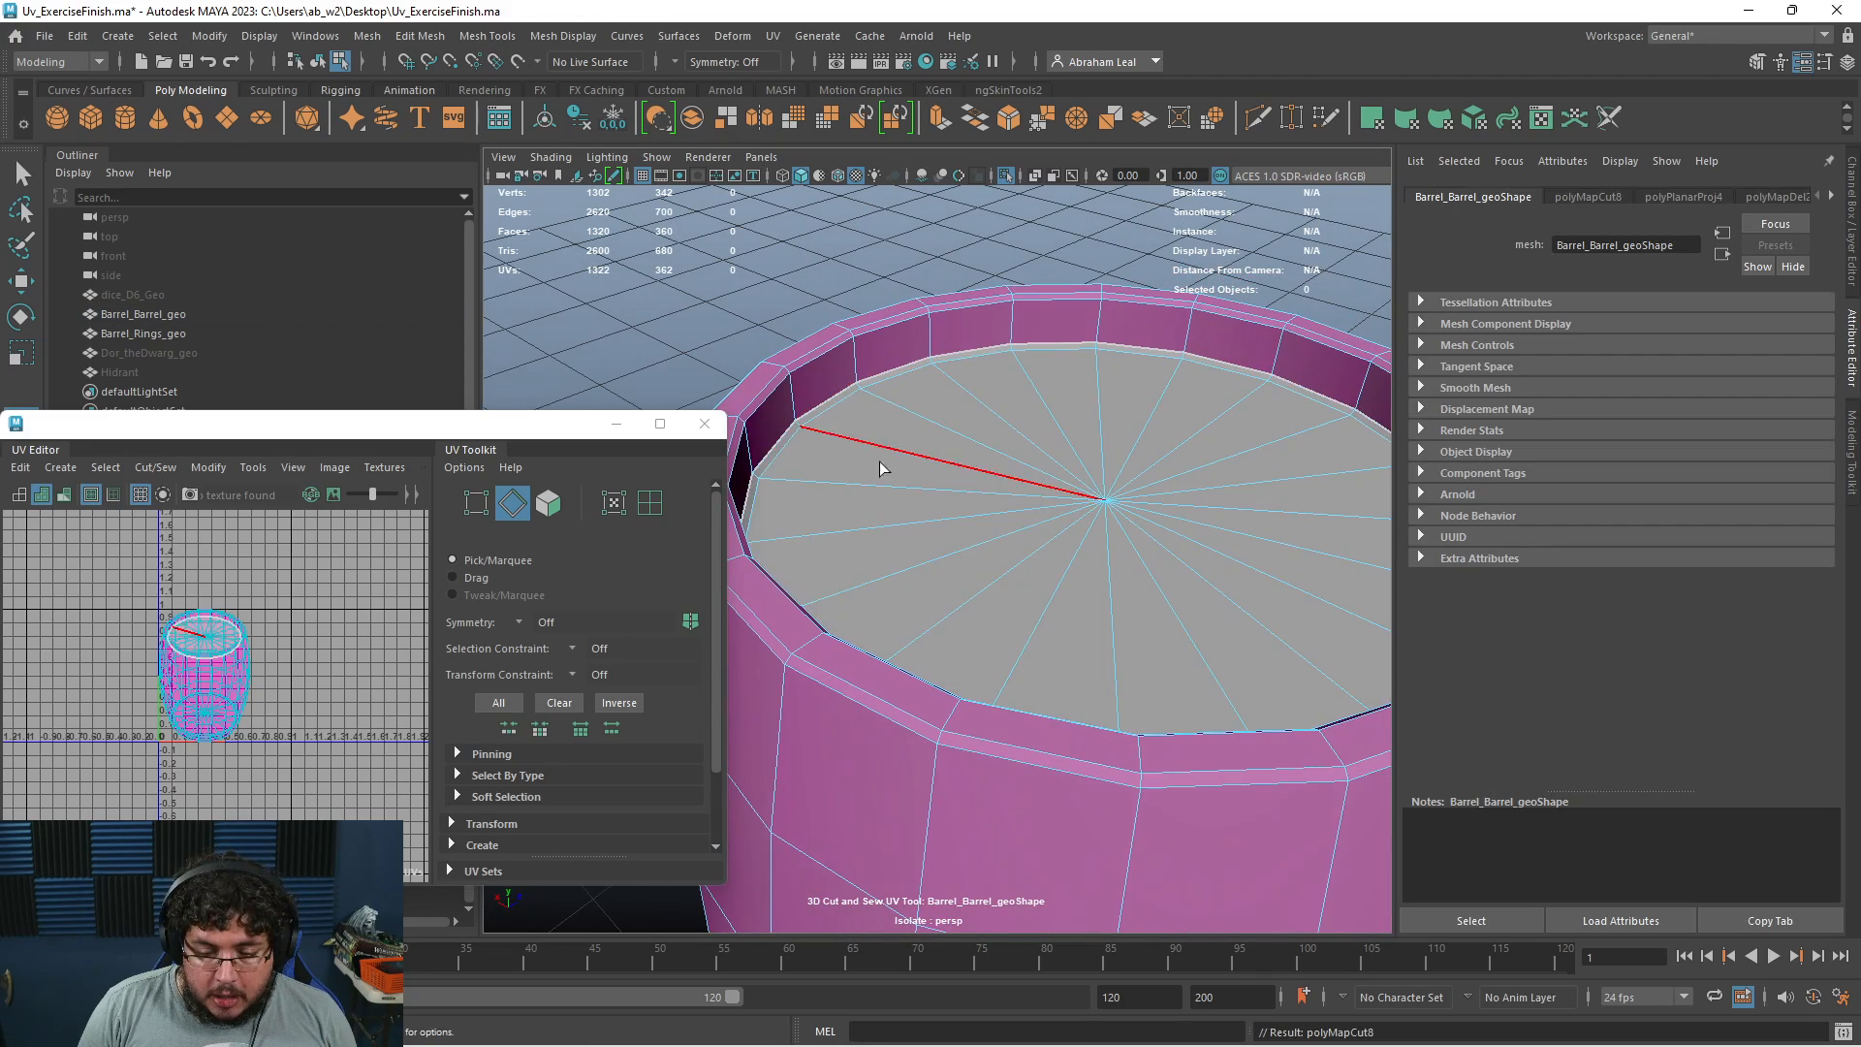
Cut a UV seam along the edge loop around the barrel's bottom cap
mouse_move(1114, 436)
alt+mouse_down()
mouse_move(1130, 520)
mouse_move(1123, 425)
alt+mouse_up()
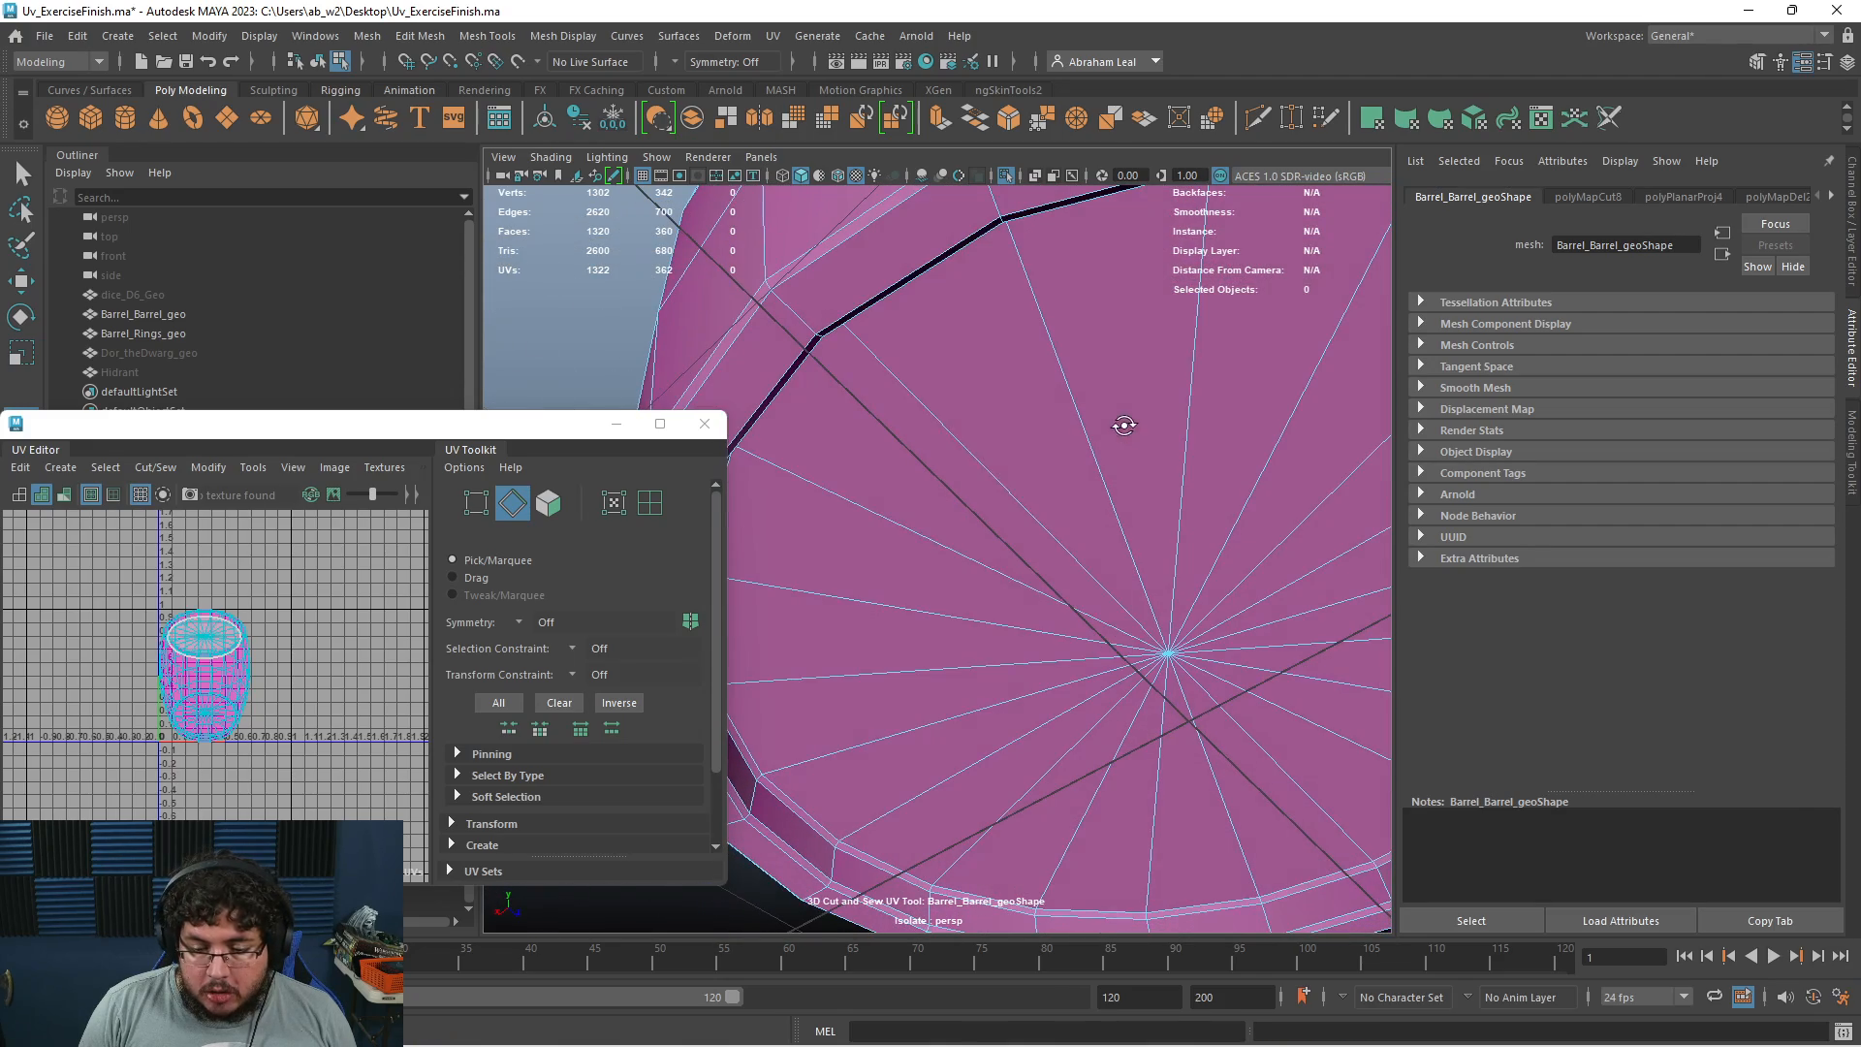
double_click(781, 803)
scroll(923, 628, down, 5)
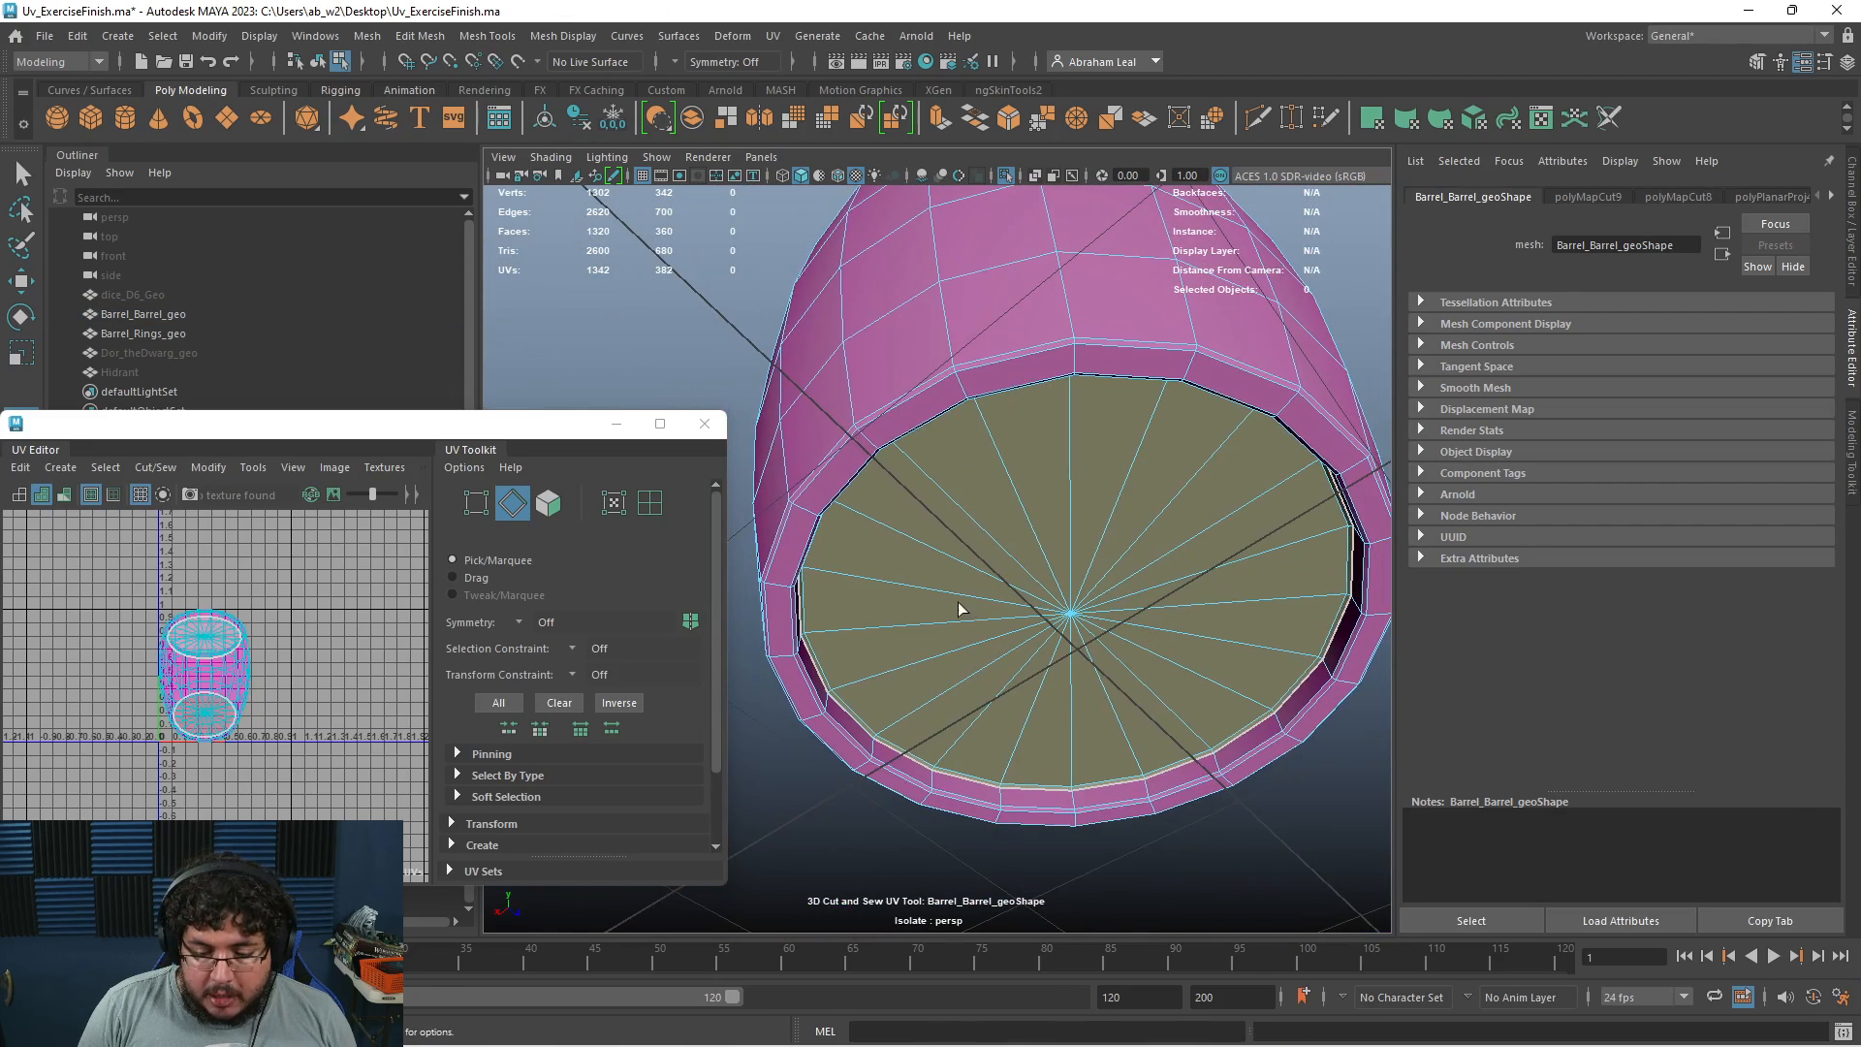
Cut a vertical UV seam down the side of the barrel from the upper rim to the base
alt+drag(1037, 555, 1083, 567)
click(1055, 545)
click(1060, 542)
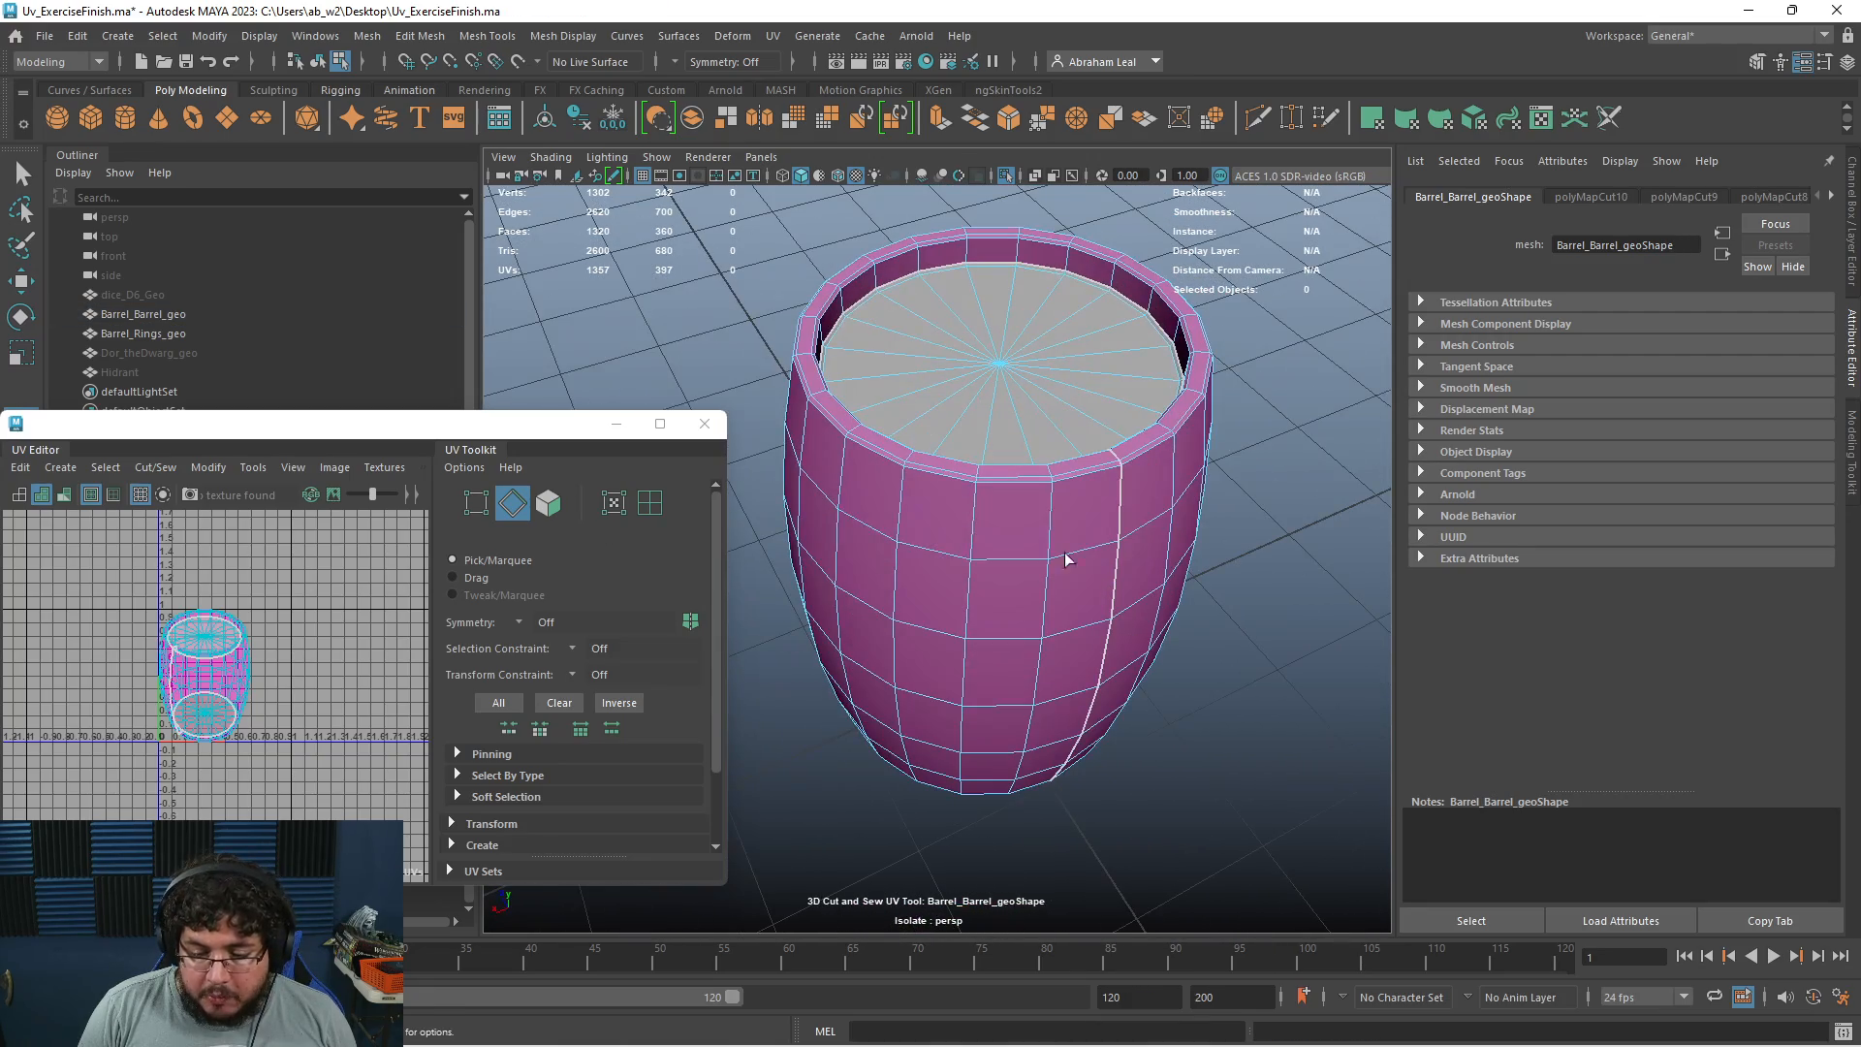
Leave the cutting tool, select all of the barrel's UVs and unfold them
key(q)
right_drag(219, 649, 323, 612)
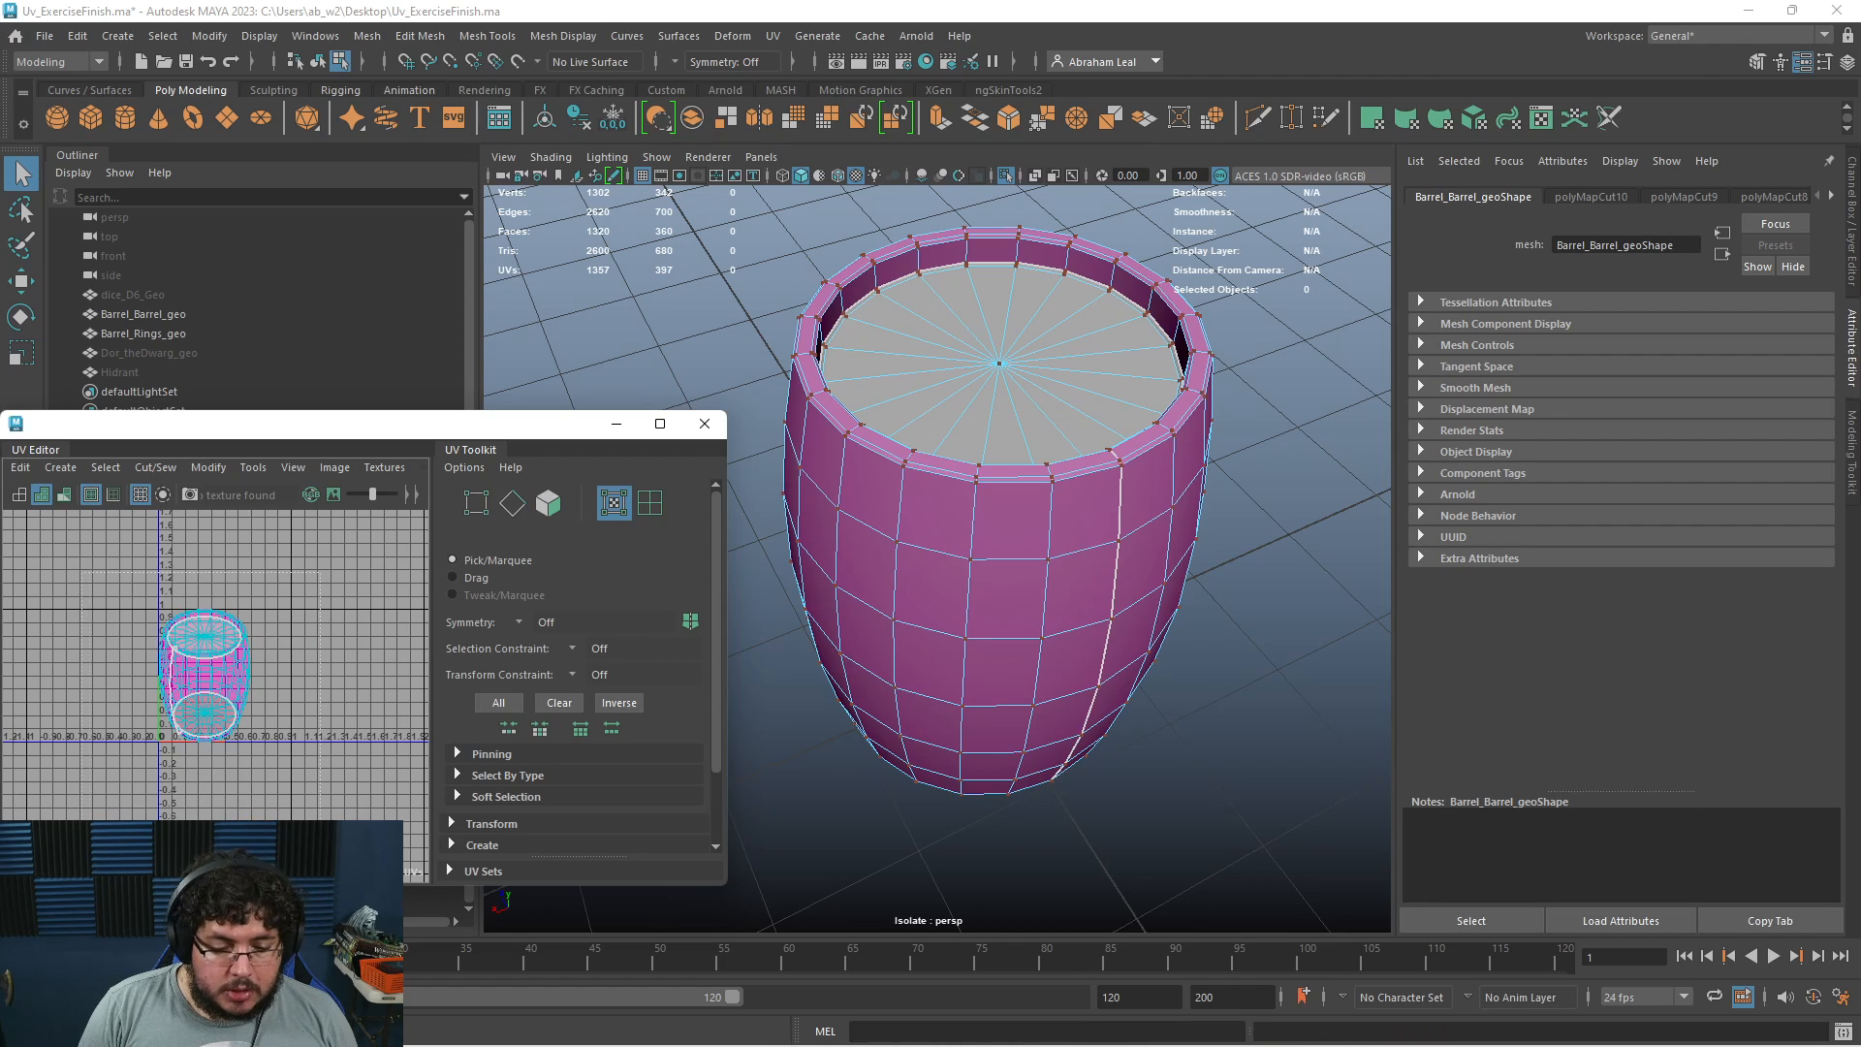
drag(323, 591, 126, 824)
key(ctrl+u)
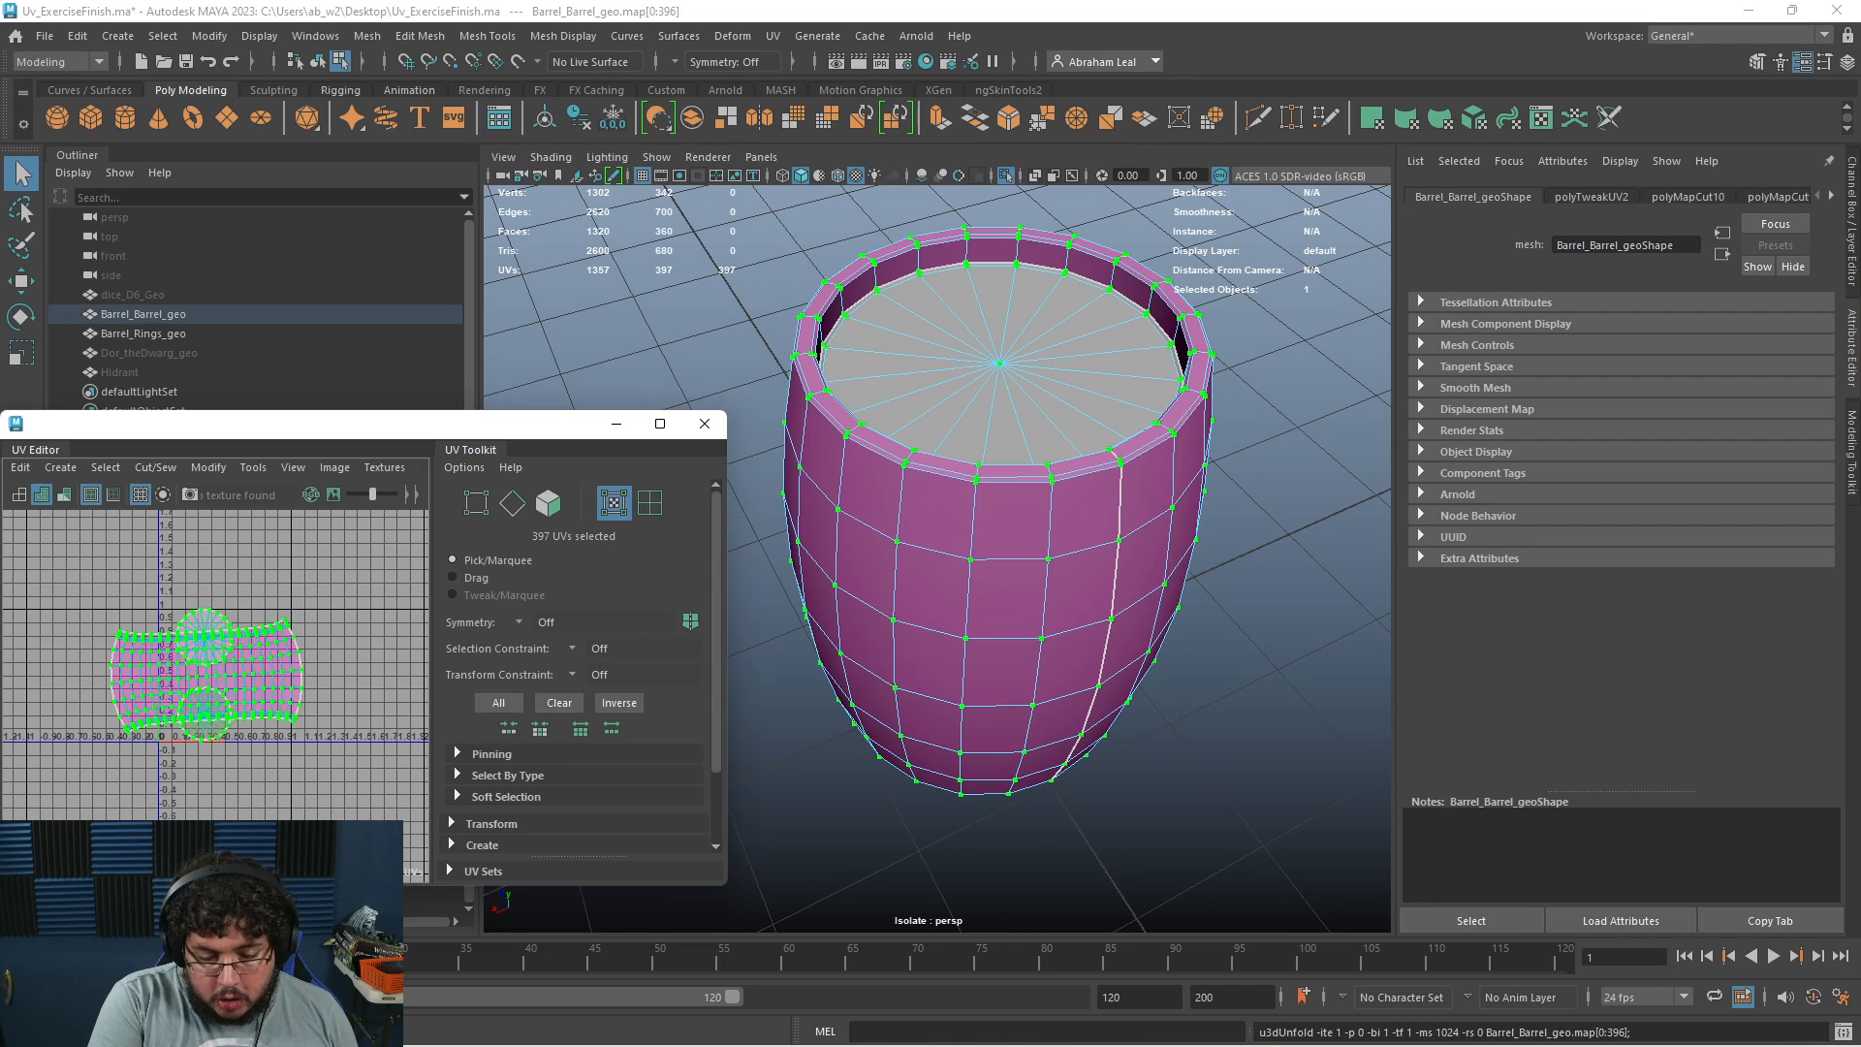
scroll(85, 725, up, 5)
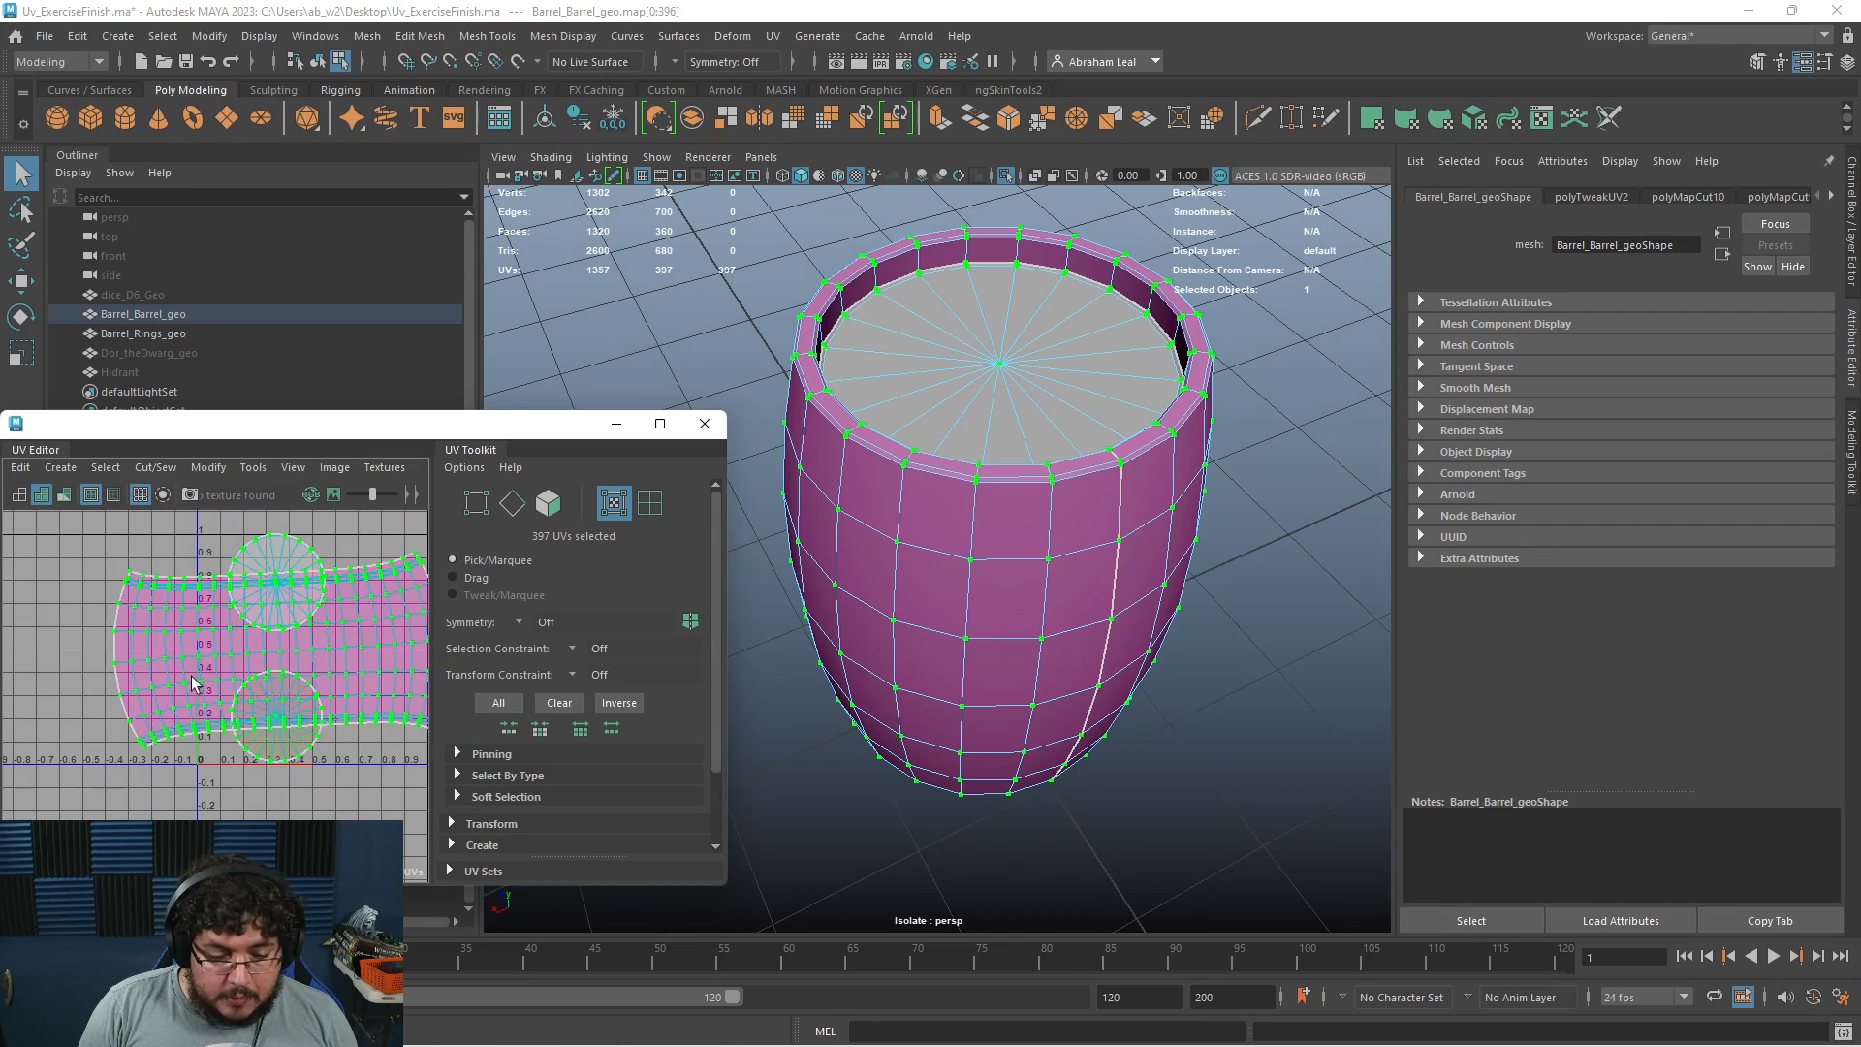
Maximize the UV Editor and select all three barrel shells in UV shell mode
right_drag(277, 634, 235, 614)
click(648, 422)
scroll(916, 528, down, 3)
alt+middle_drag(917, 533, 687, 647)
right_drag(806, 519, 735, 485)
scroll(737, 500, down, 2)
key(F8)
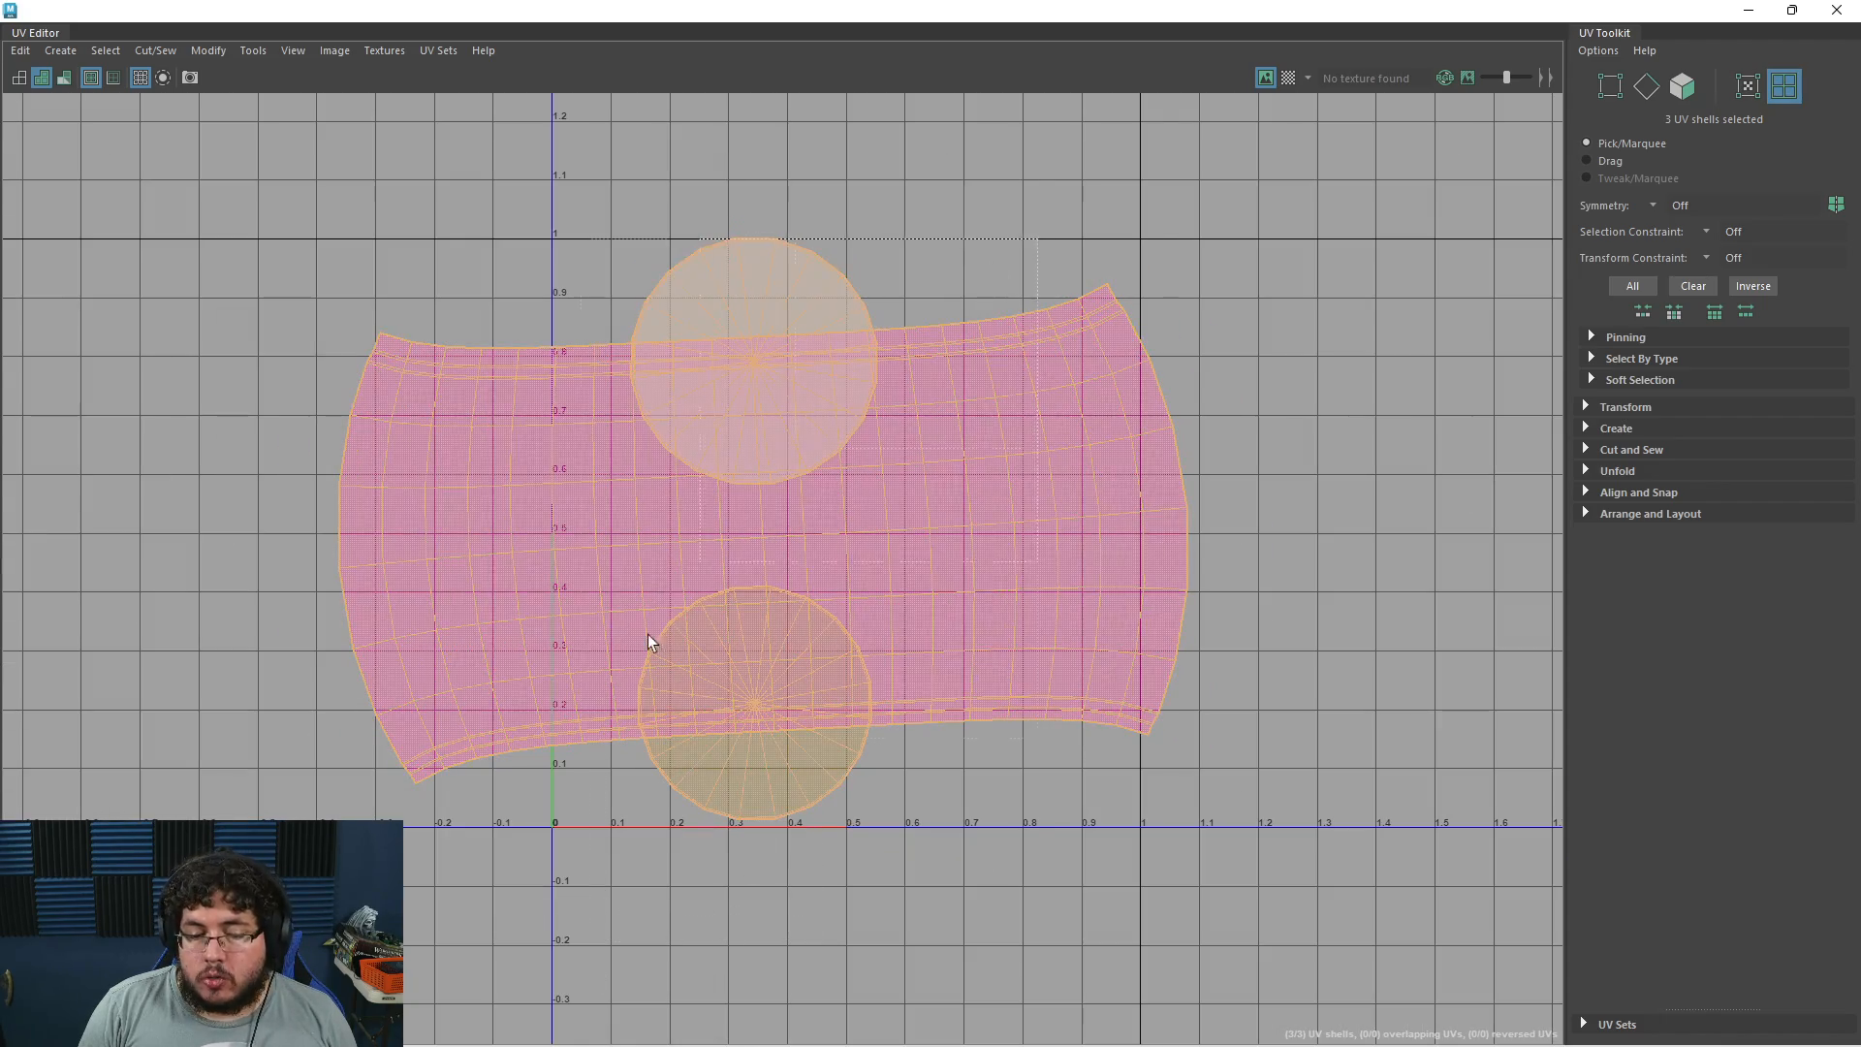
alt+middle_drag(989, 394, 884, 452)
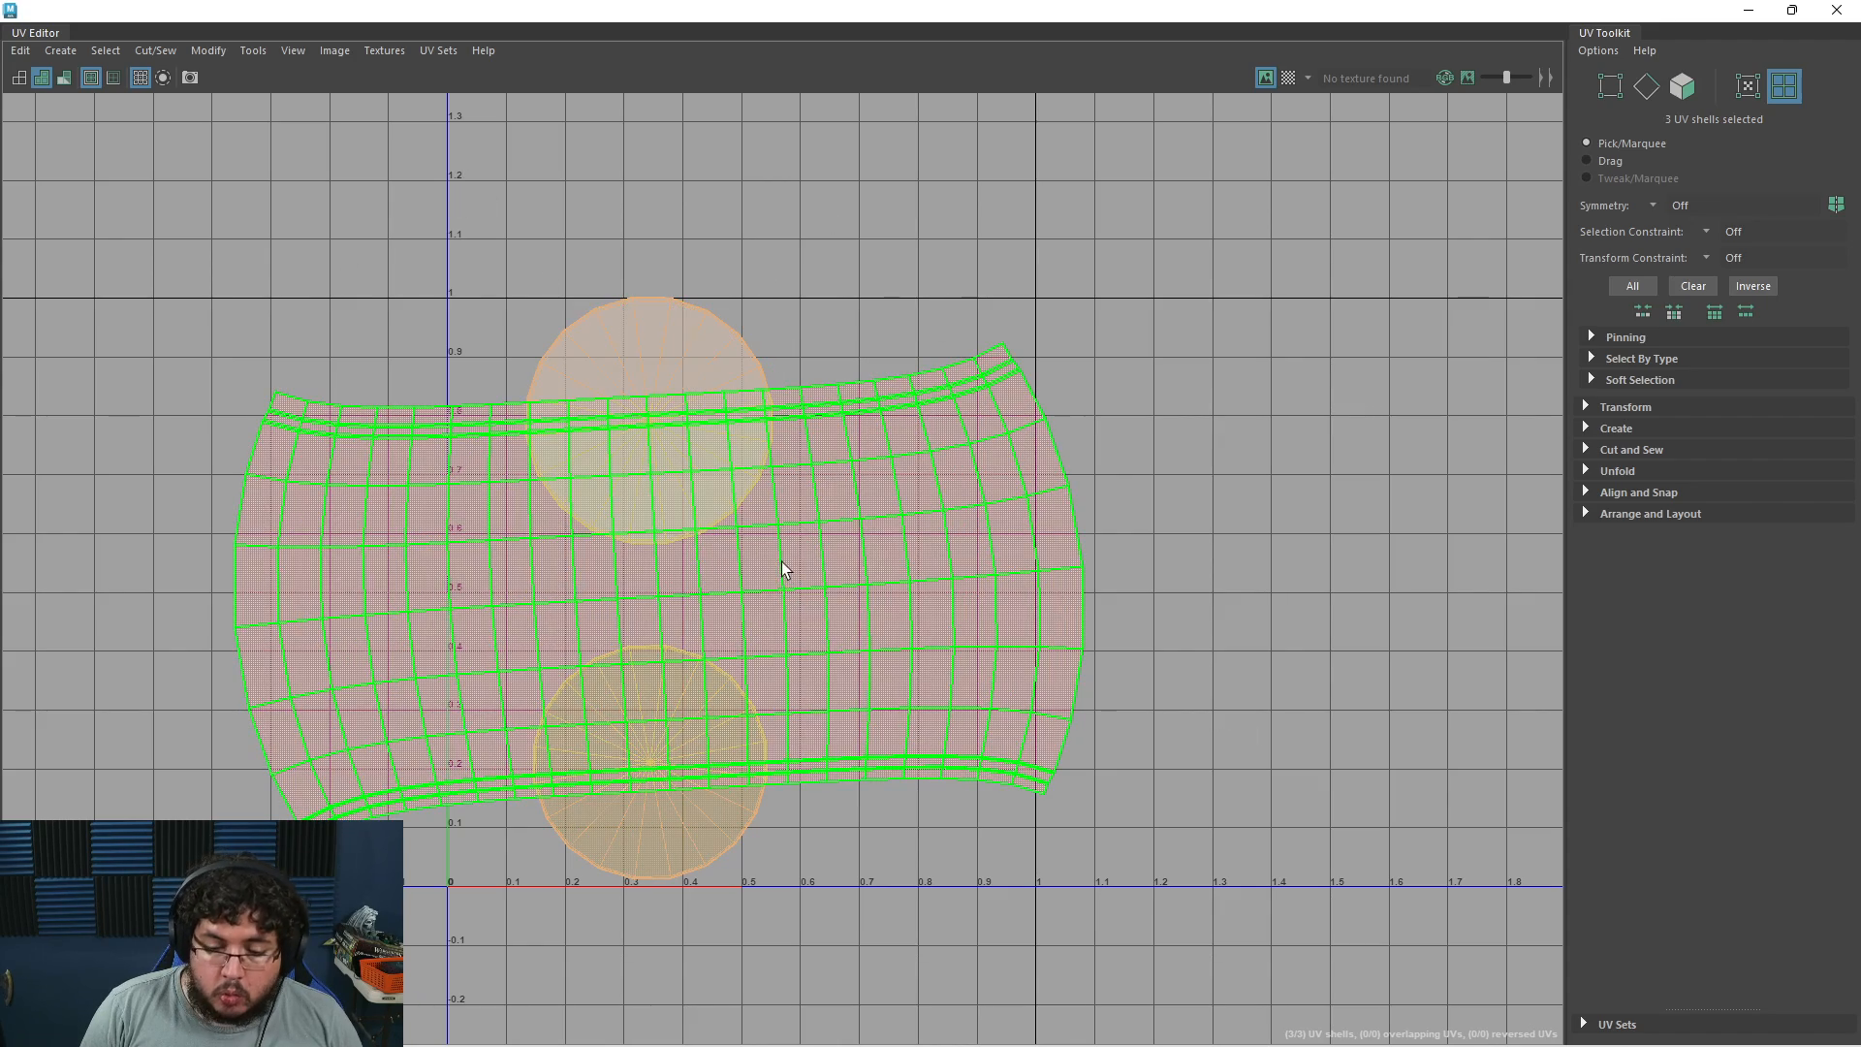
drag(984, 237, 675, 781)
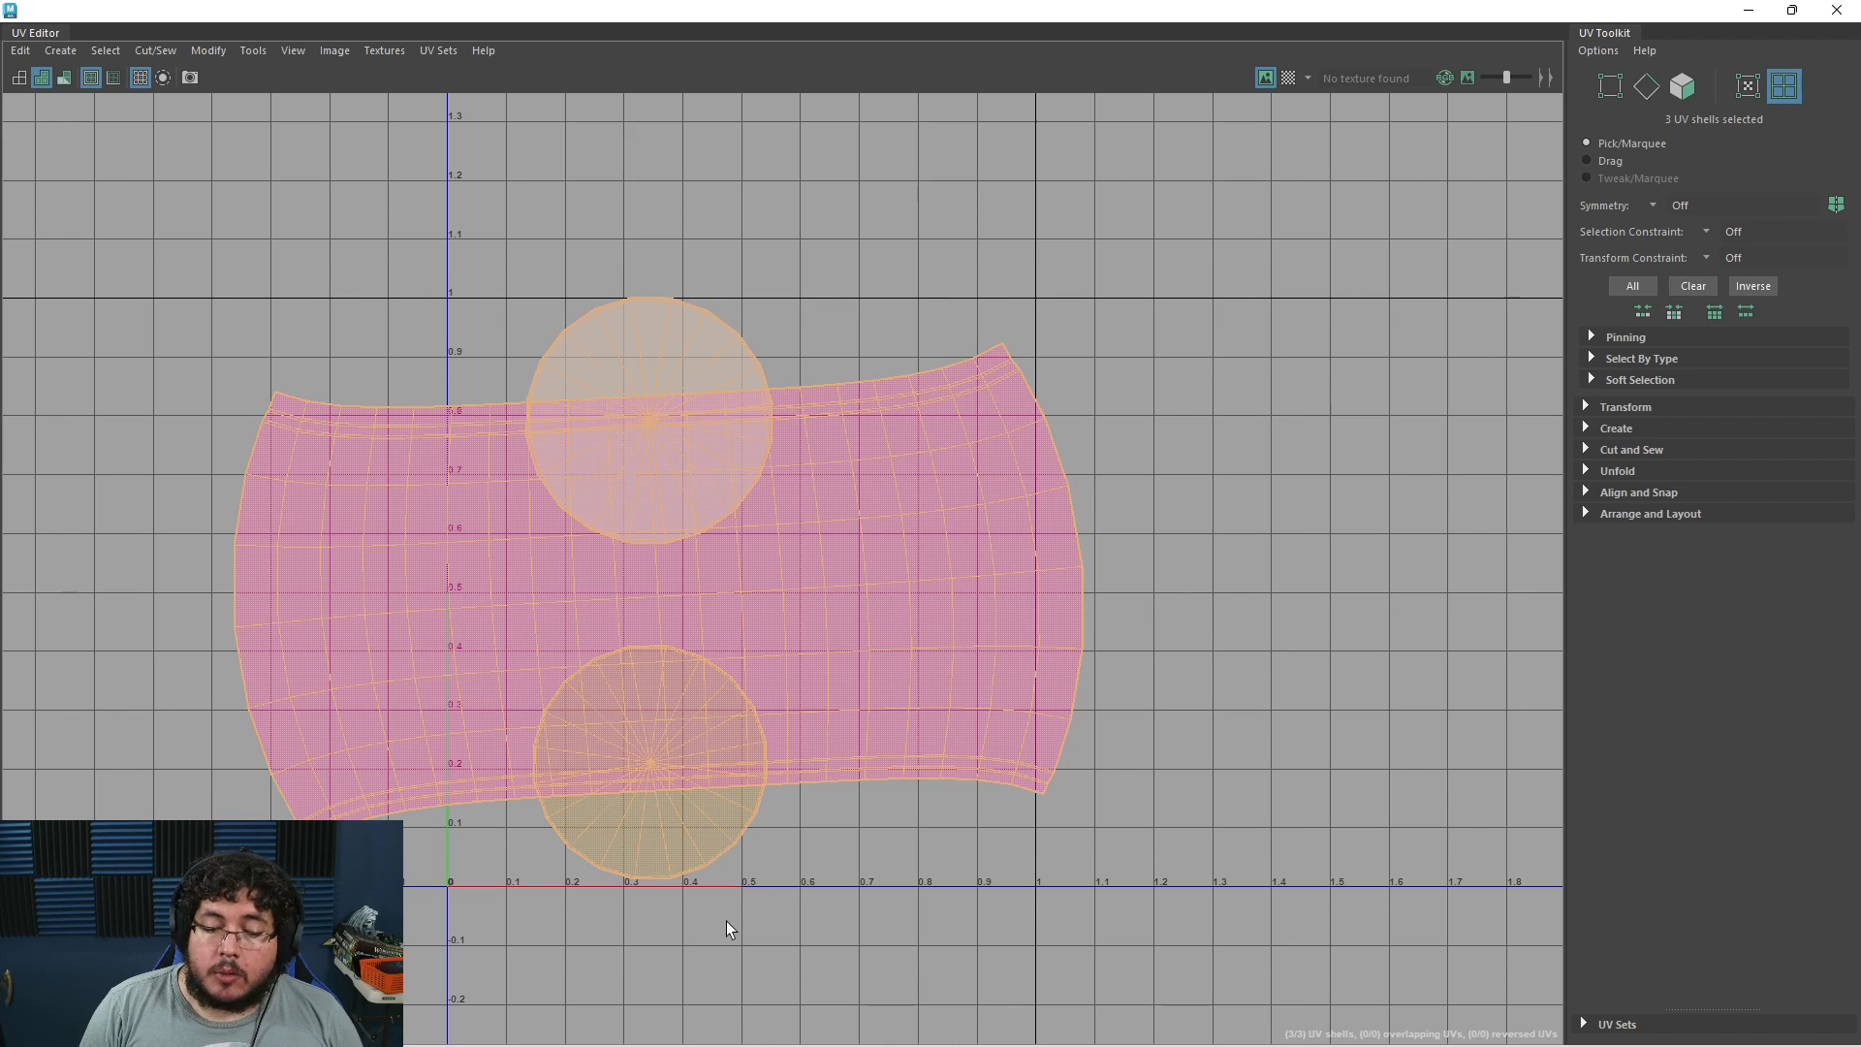
Move, straighten and scale down the three shells together so the body shell fits within the width of the 0–1 tile
key(w)
drag(658, 588, 741, 703)
key(w)
key(r)
key(w)
key(e)
key(r)
key(w)
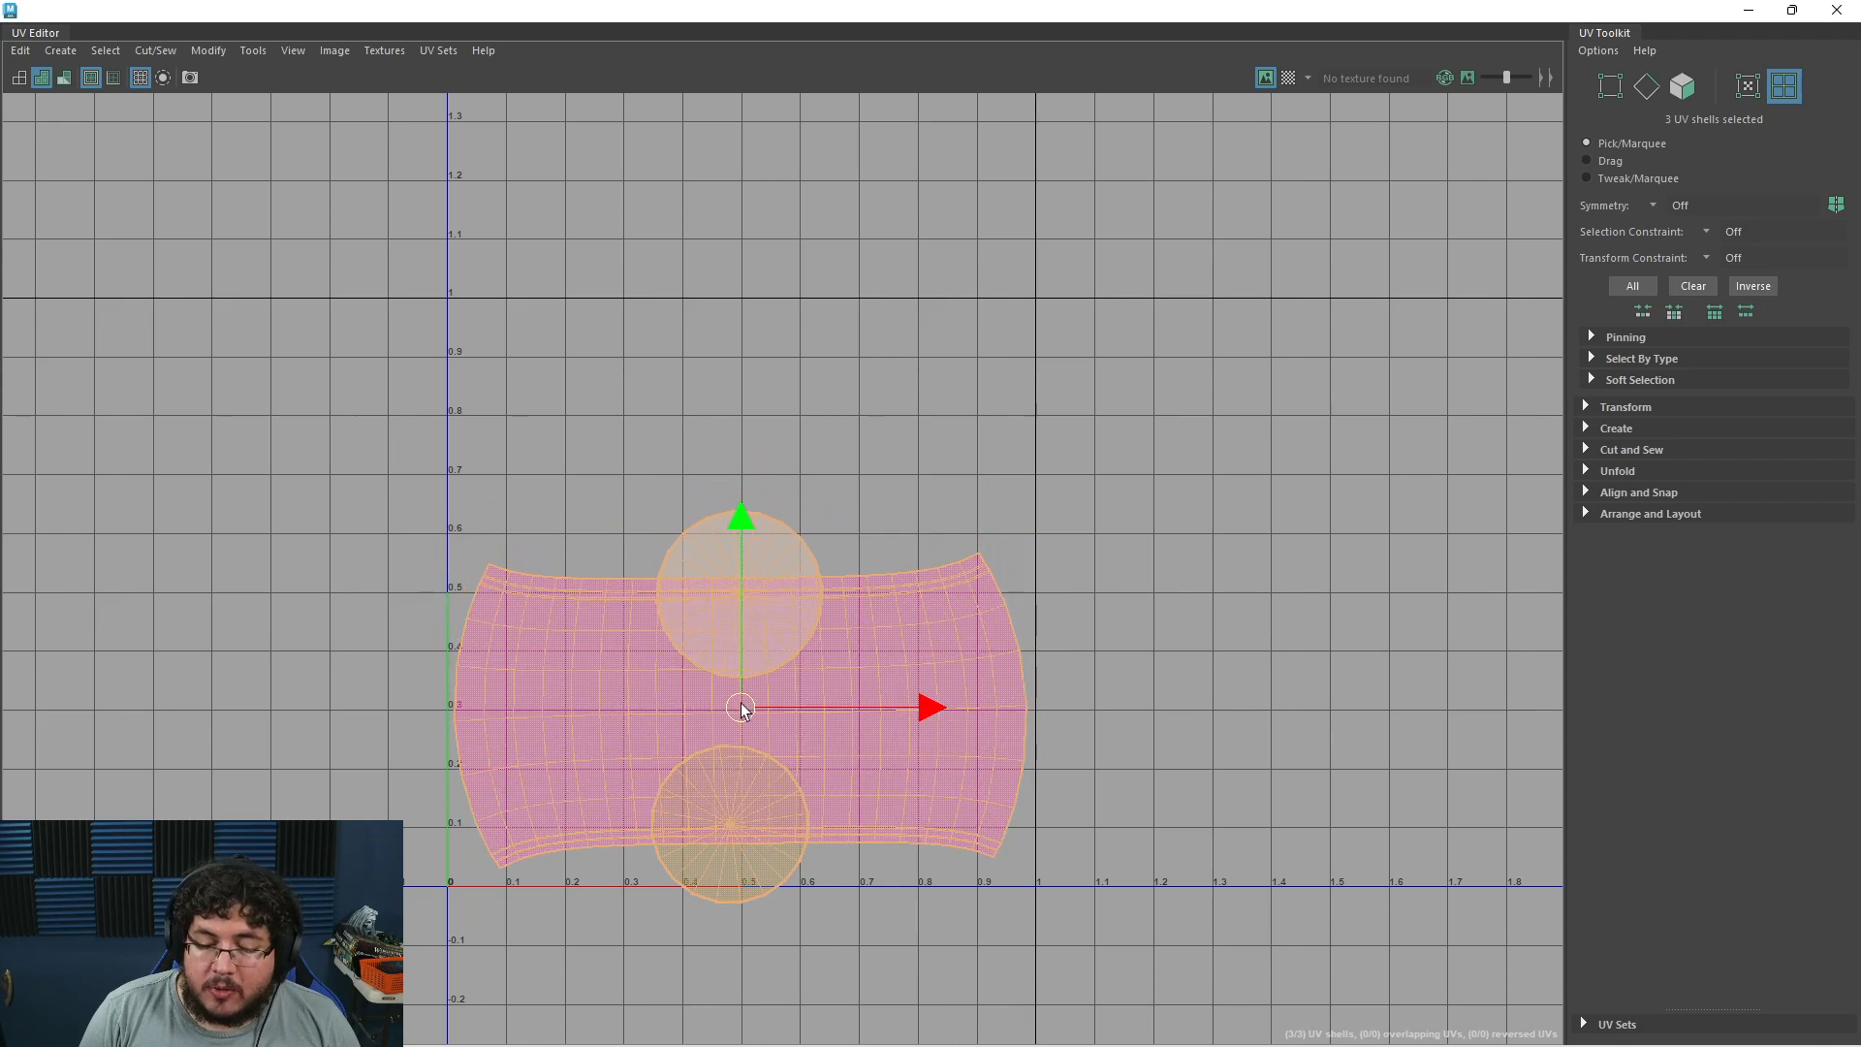
Move the two round cap shells side by side above the barrel body shell, then clear the selection
click(739, 593)
drag(740, 594, 560, 479)
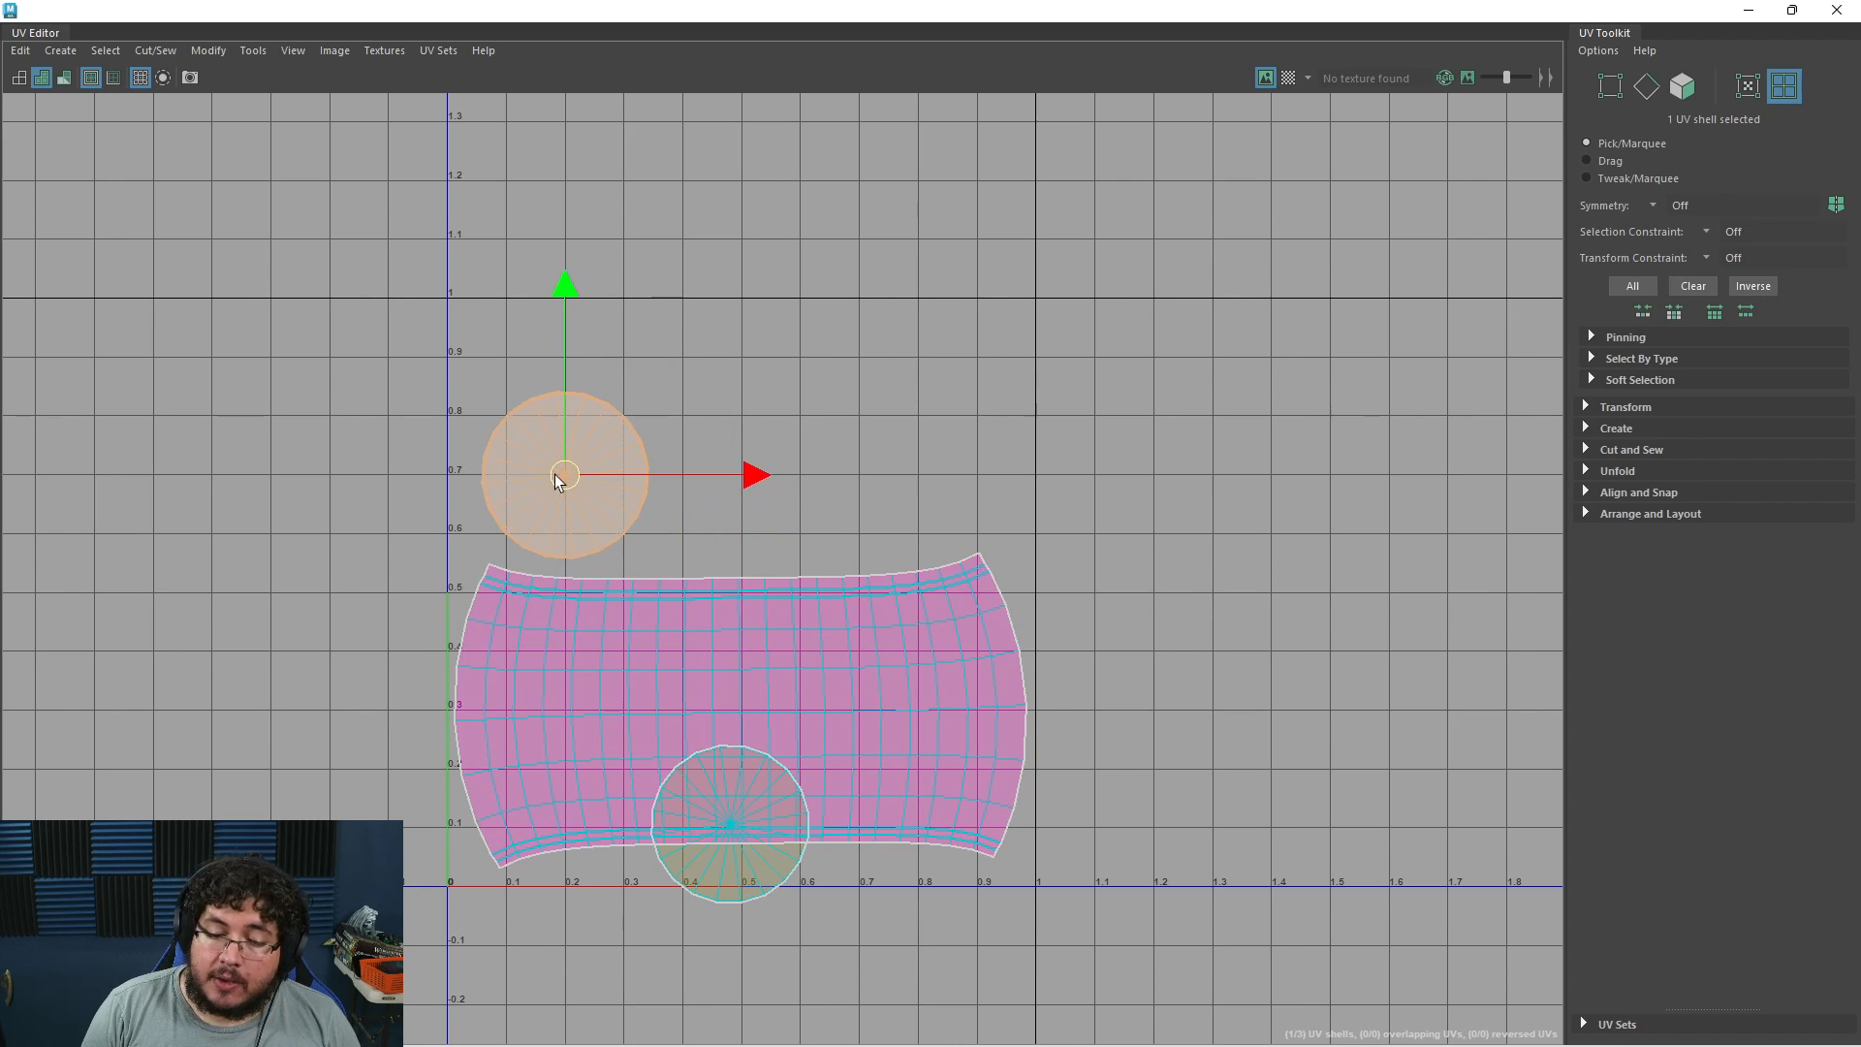
click(730, 826)
drag(733, 815, 755, 485)
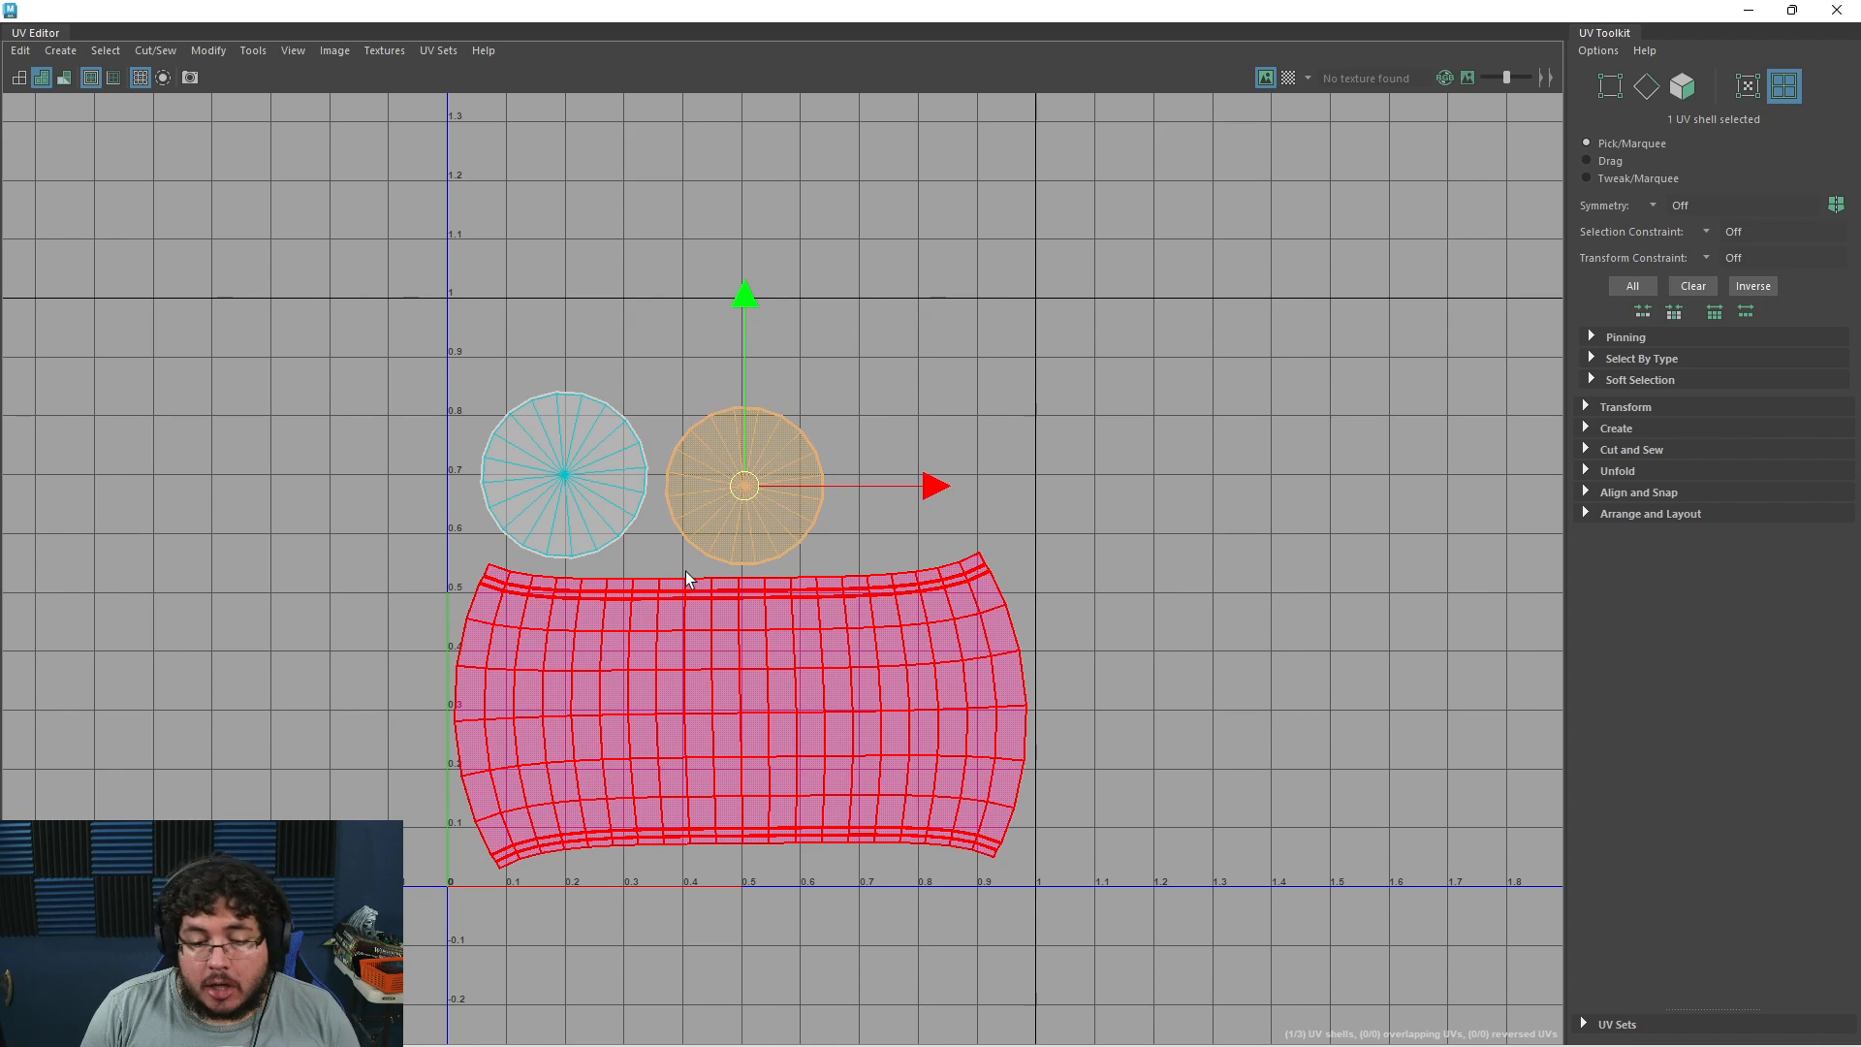
click(891, 438)
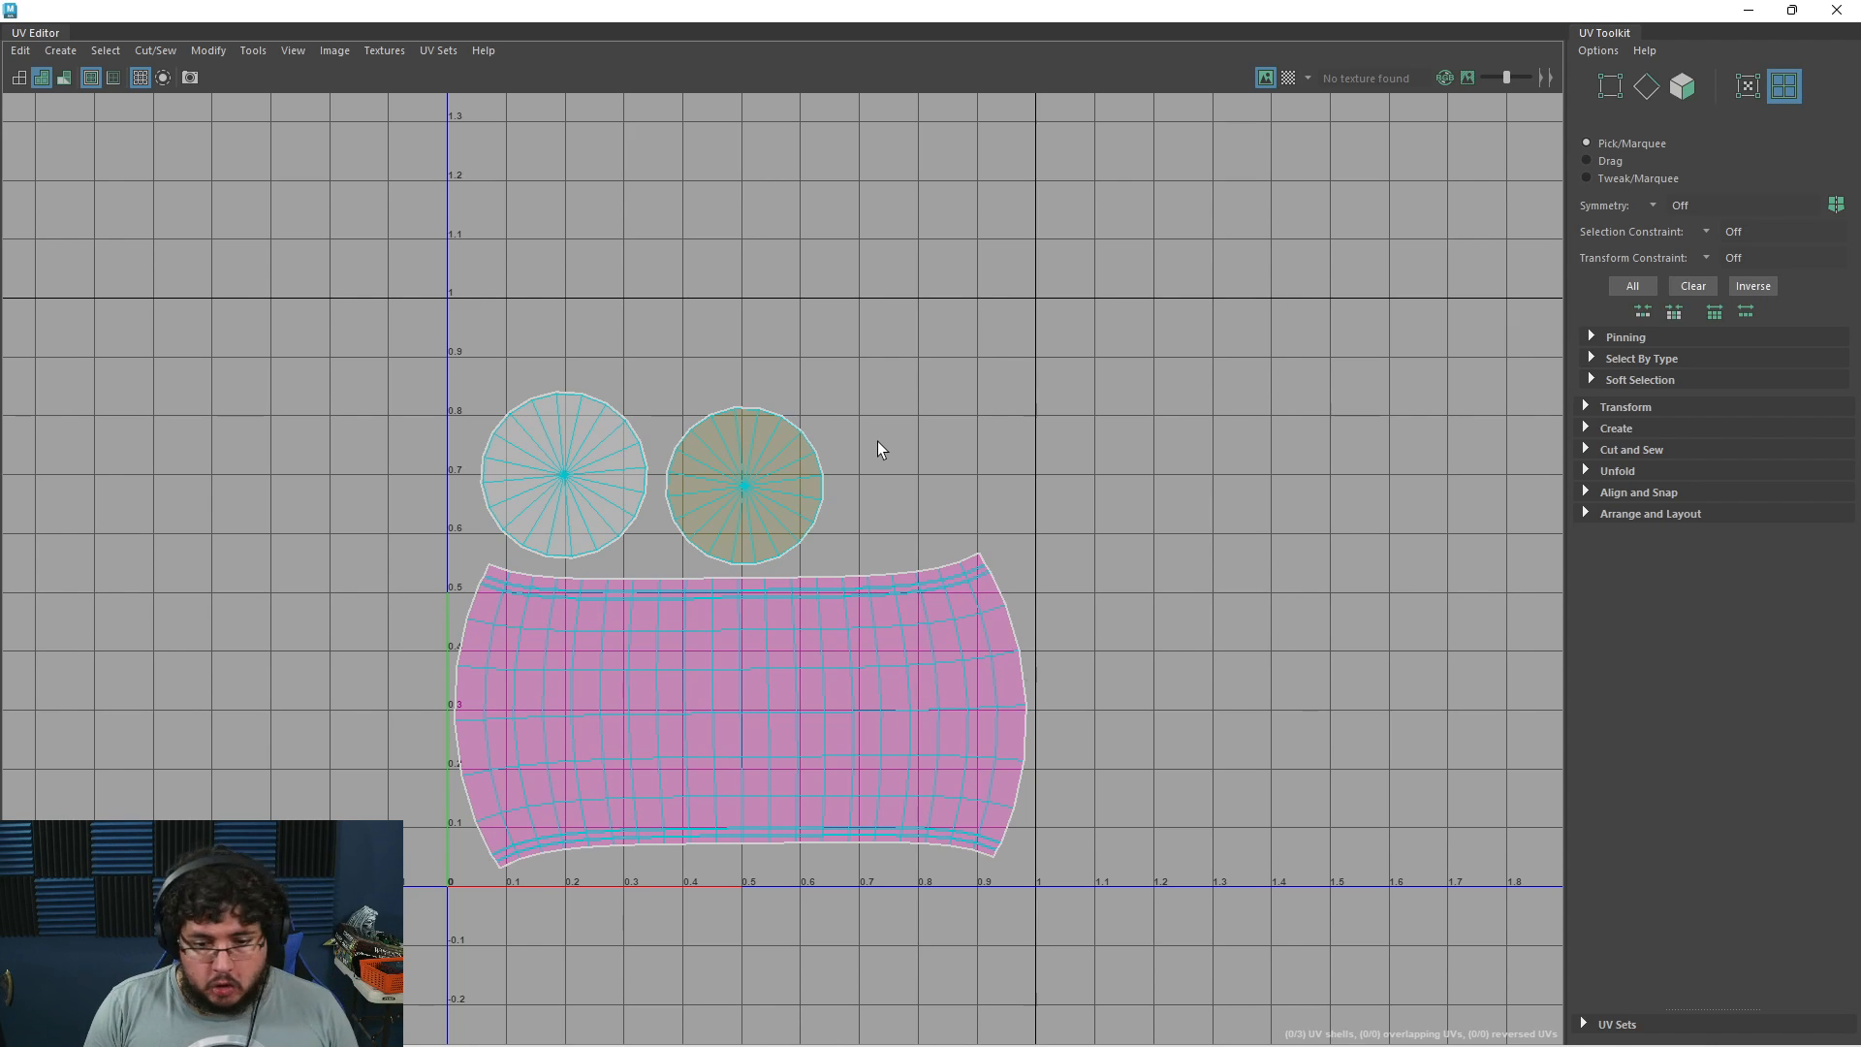
Enlarge the bottom cap's shell to about 0.45 UV units wide and move it up clear of the body shell
click(808, 481)
key(r)
key(w)
drag(756, 483, 843, 441)
key(r)
key(w)
key(r)
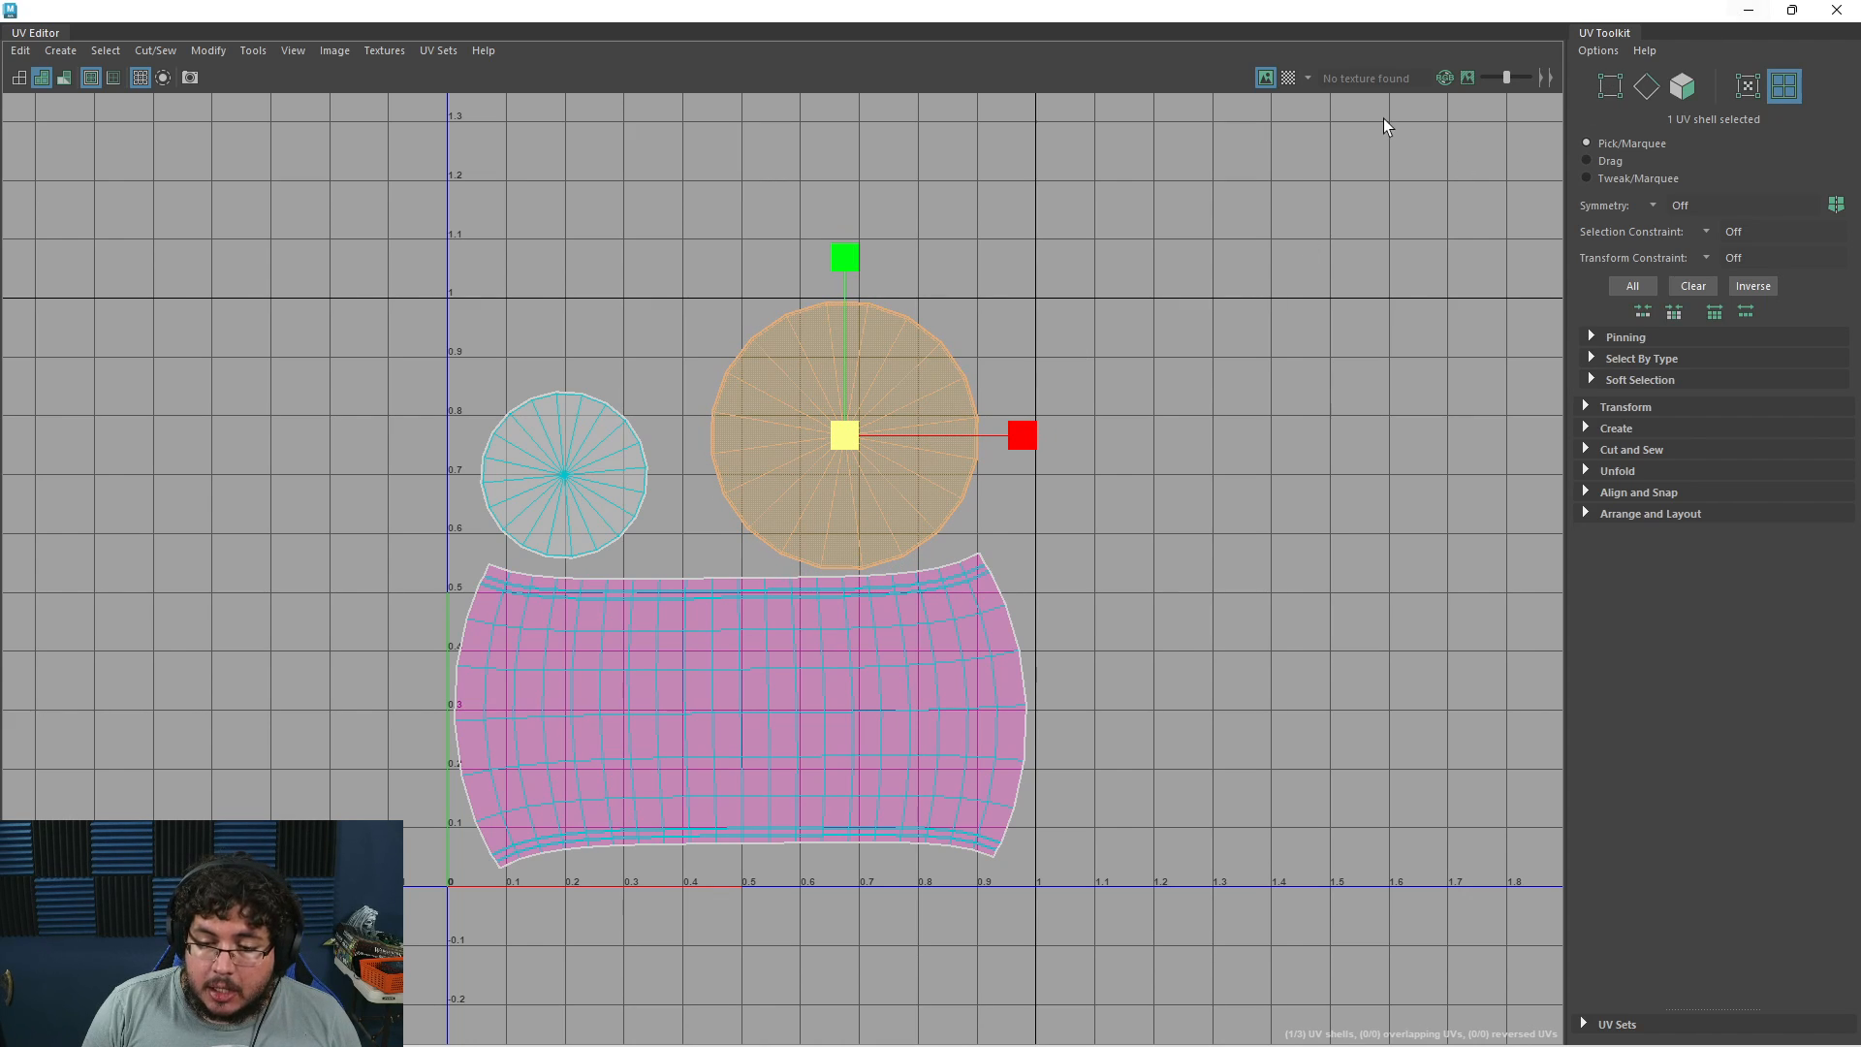
Display the checker map on the barrel and compare the checker size on the enlarged cap, the other cap and the body
click(1288, 77)
click(1749, 10)
alt+drag(1111, 460, 1183, 382)
alt+right_drag(974, 458, 1085, 525)
alt+middle_drag(1095, 523, 1037, 594)
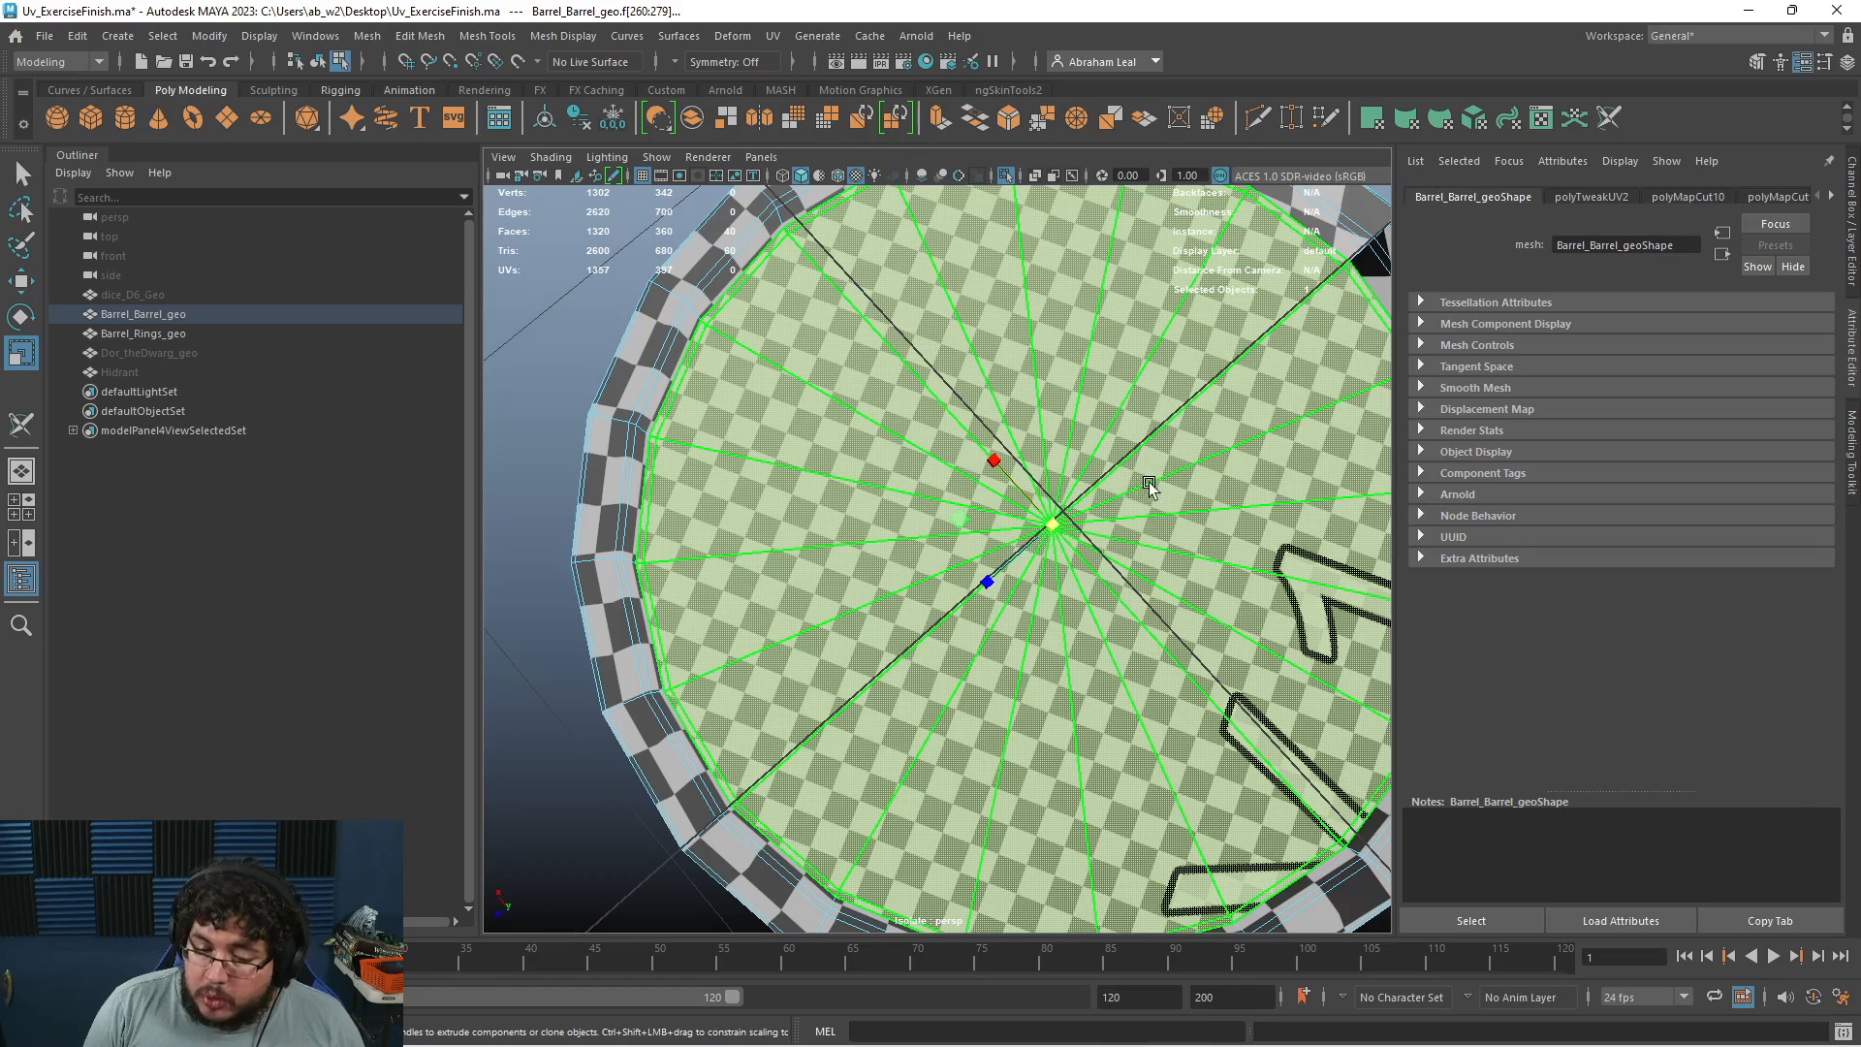
alt+drag(1140, 458, 1086, 698)
alt+right_drag(1086, 698, 998, 553)
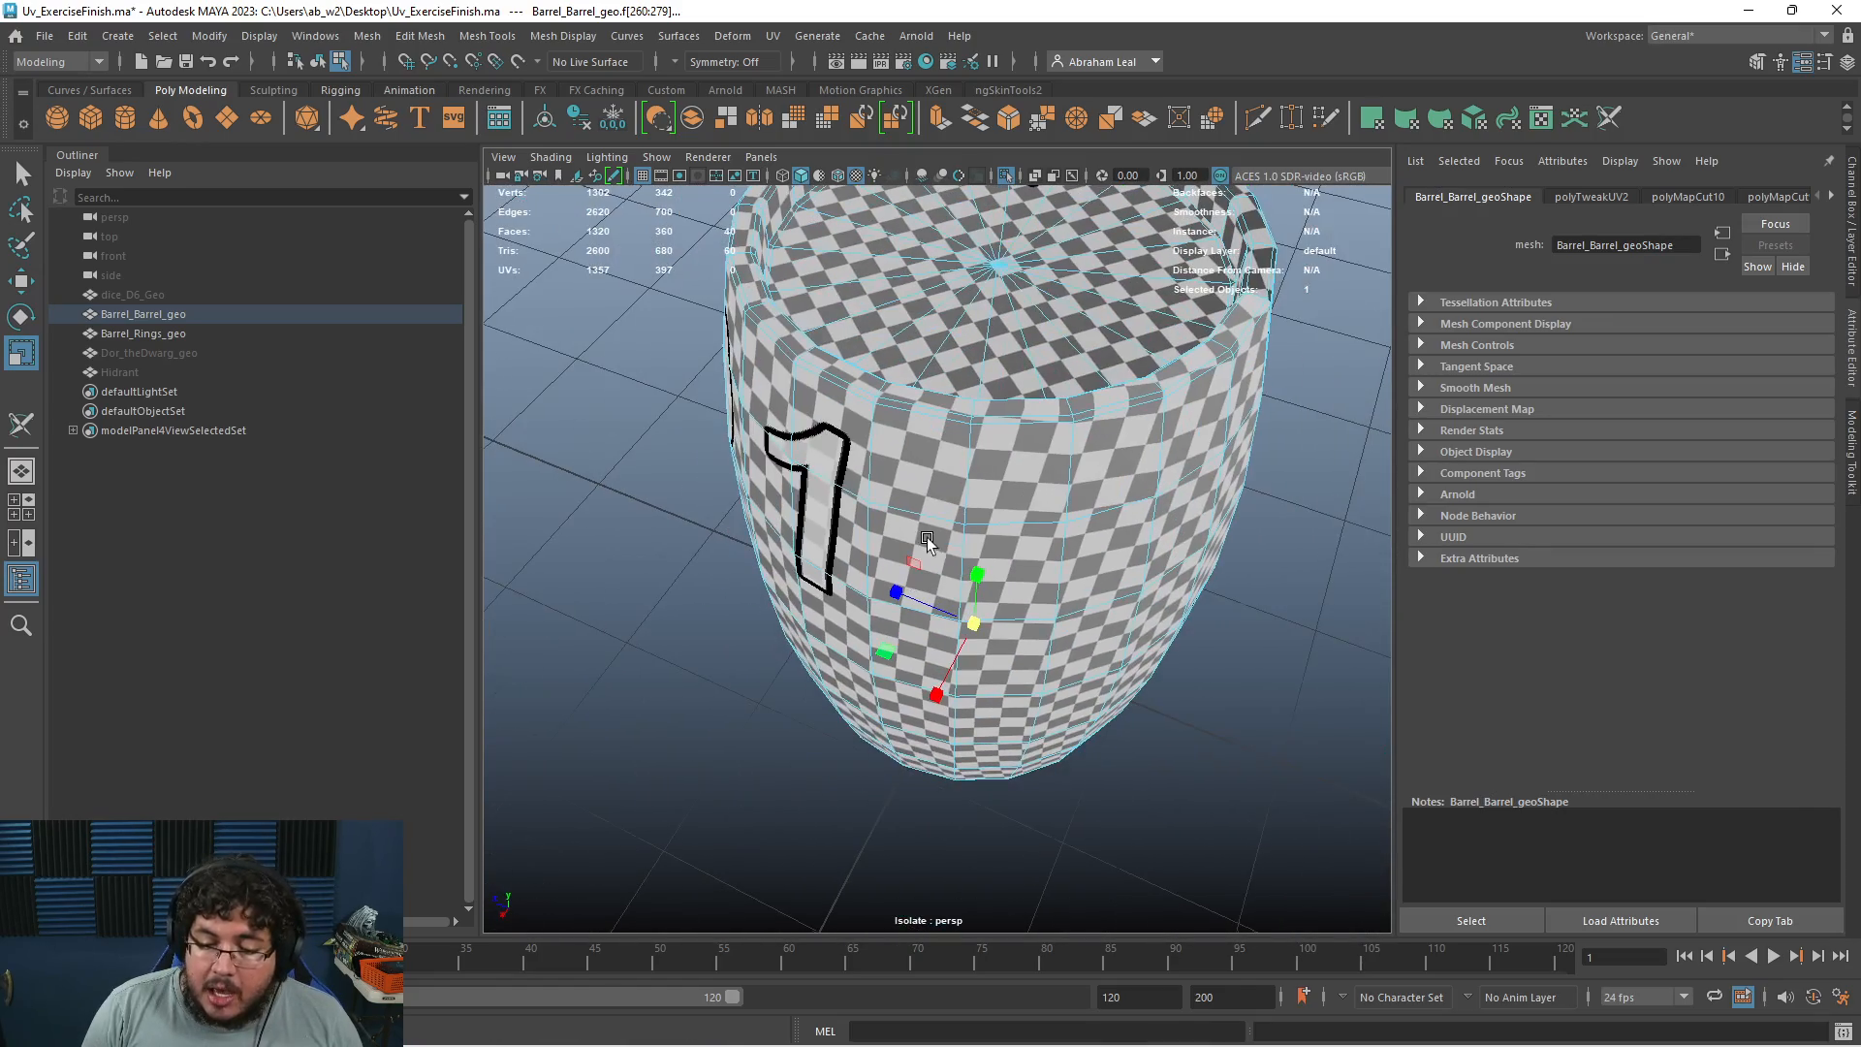
key(alt+Tab)
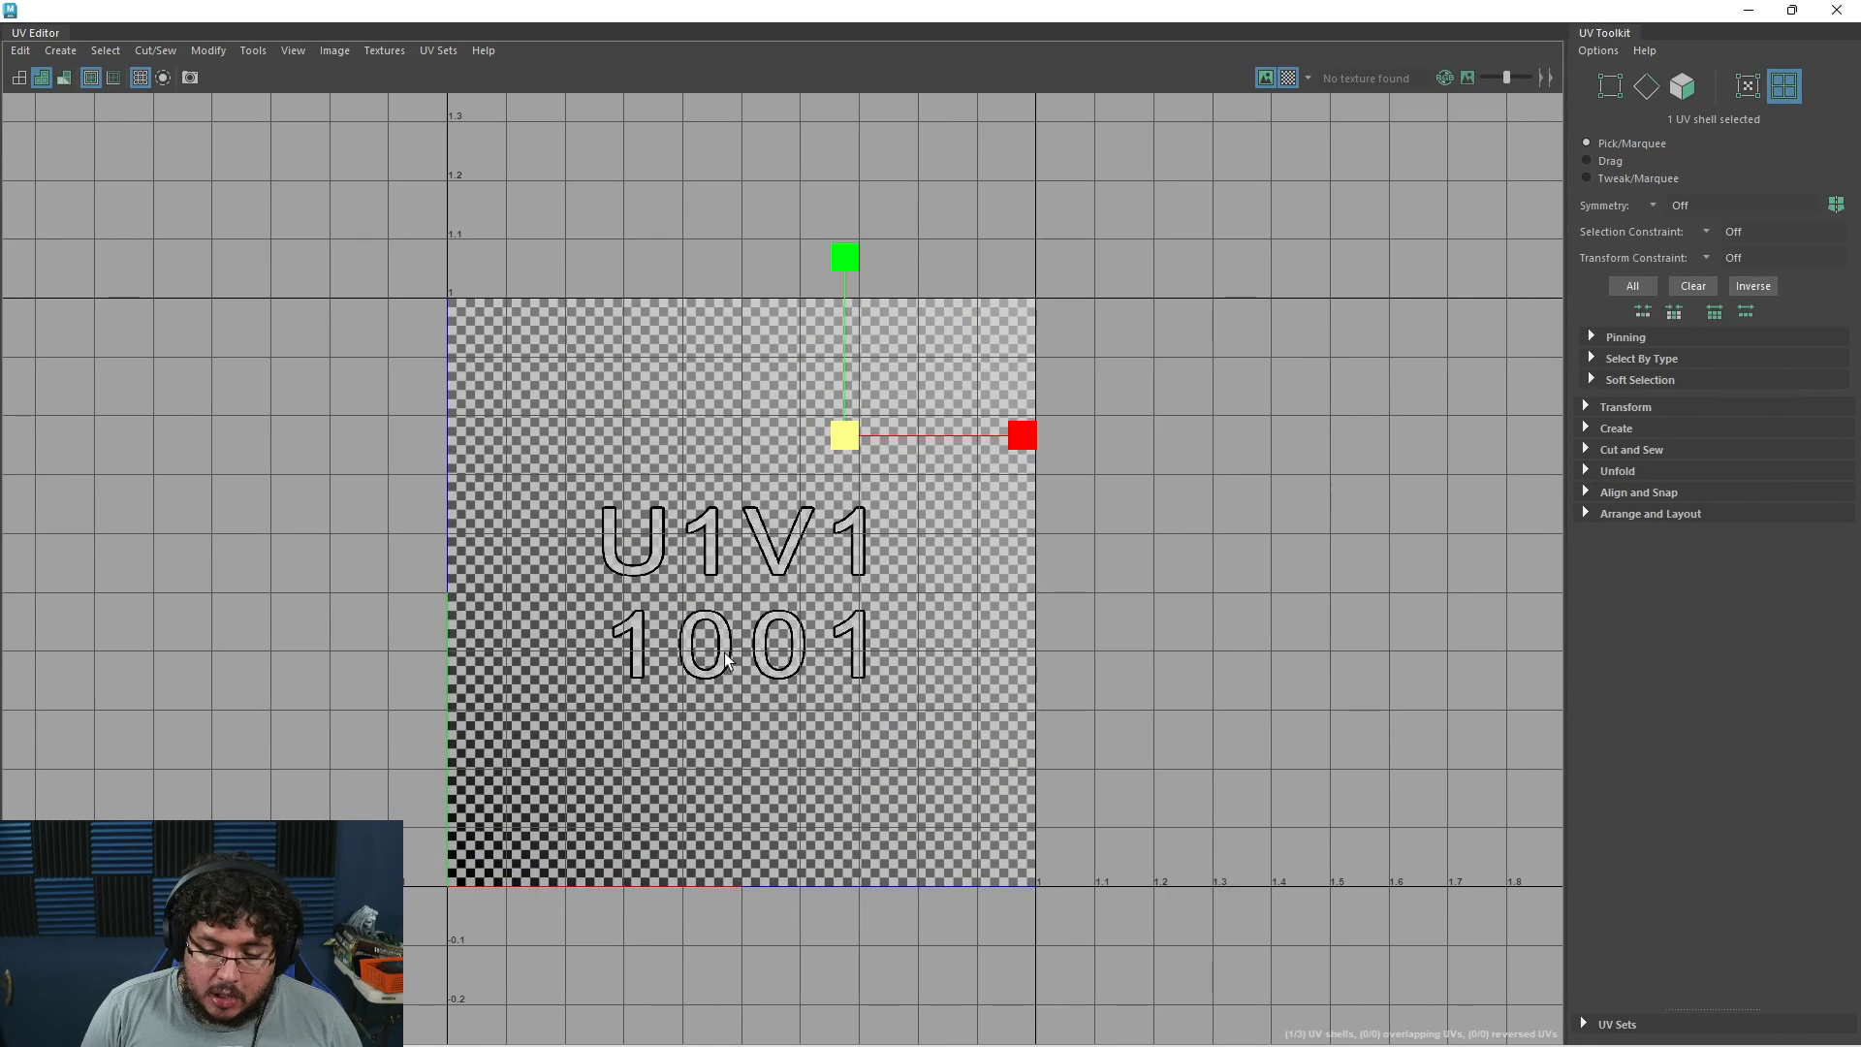
Hide the checker map and undo the enlargement and move of the bottom cap's shell
click(1285, 78)
right_drag(1011, 416, 1008, 359)
key(ctrl+z)
key(ctrl+z)
key(ctrl+z)
key(ctrl+z)
key(ctrl+z)
key(ctrl+z)
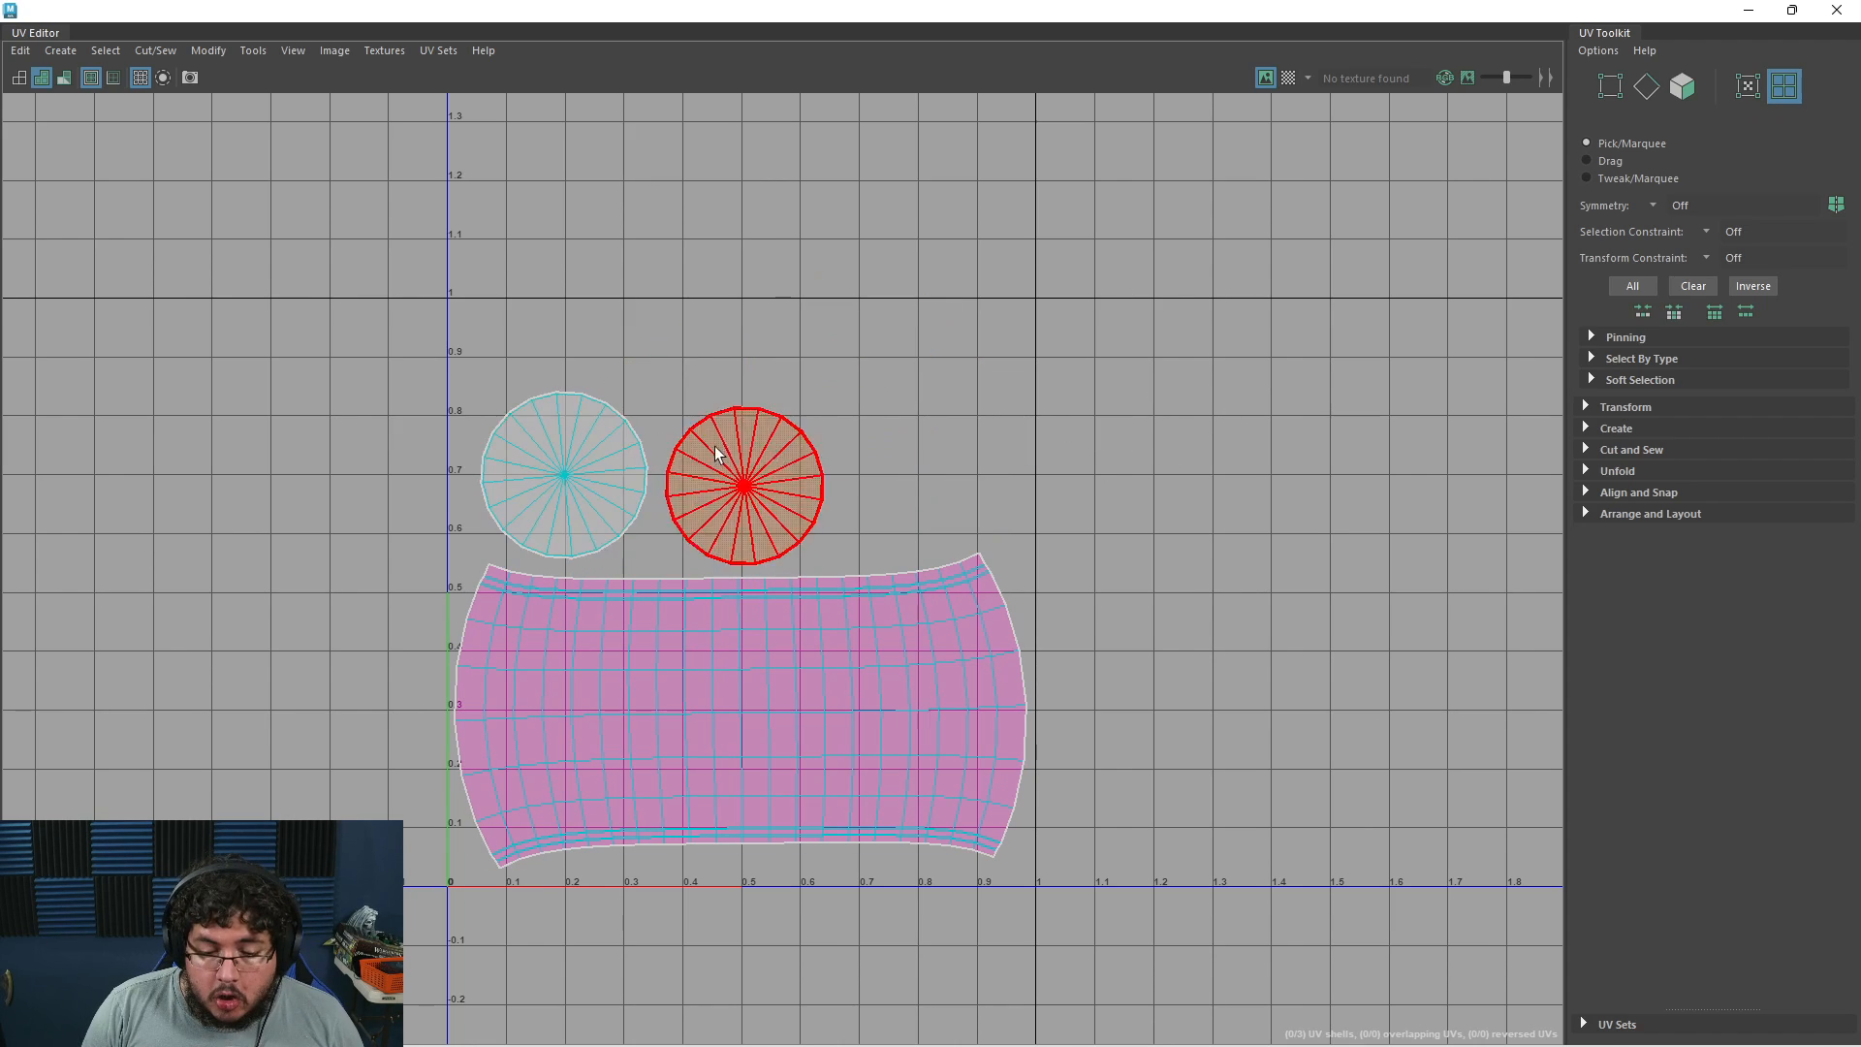
Display the checker map again and inspect the checker distribution around the barrel's sides and caps
click(1287, 79)
click(1749, 10)
alt+drag(891, 549, 1224, 531)
alt+right_drag(1224, 531, 939, 472)
alt+drag(939, 471, 925, 461)
alt+drag(1133, 547, 716, 539)
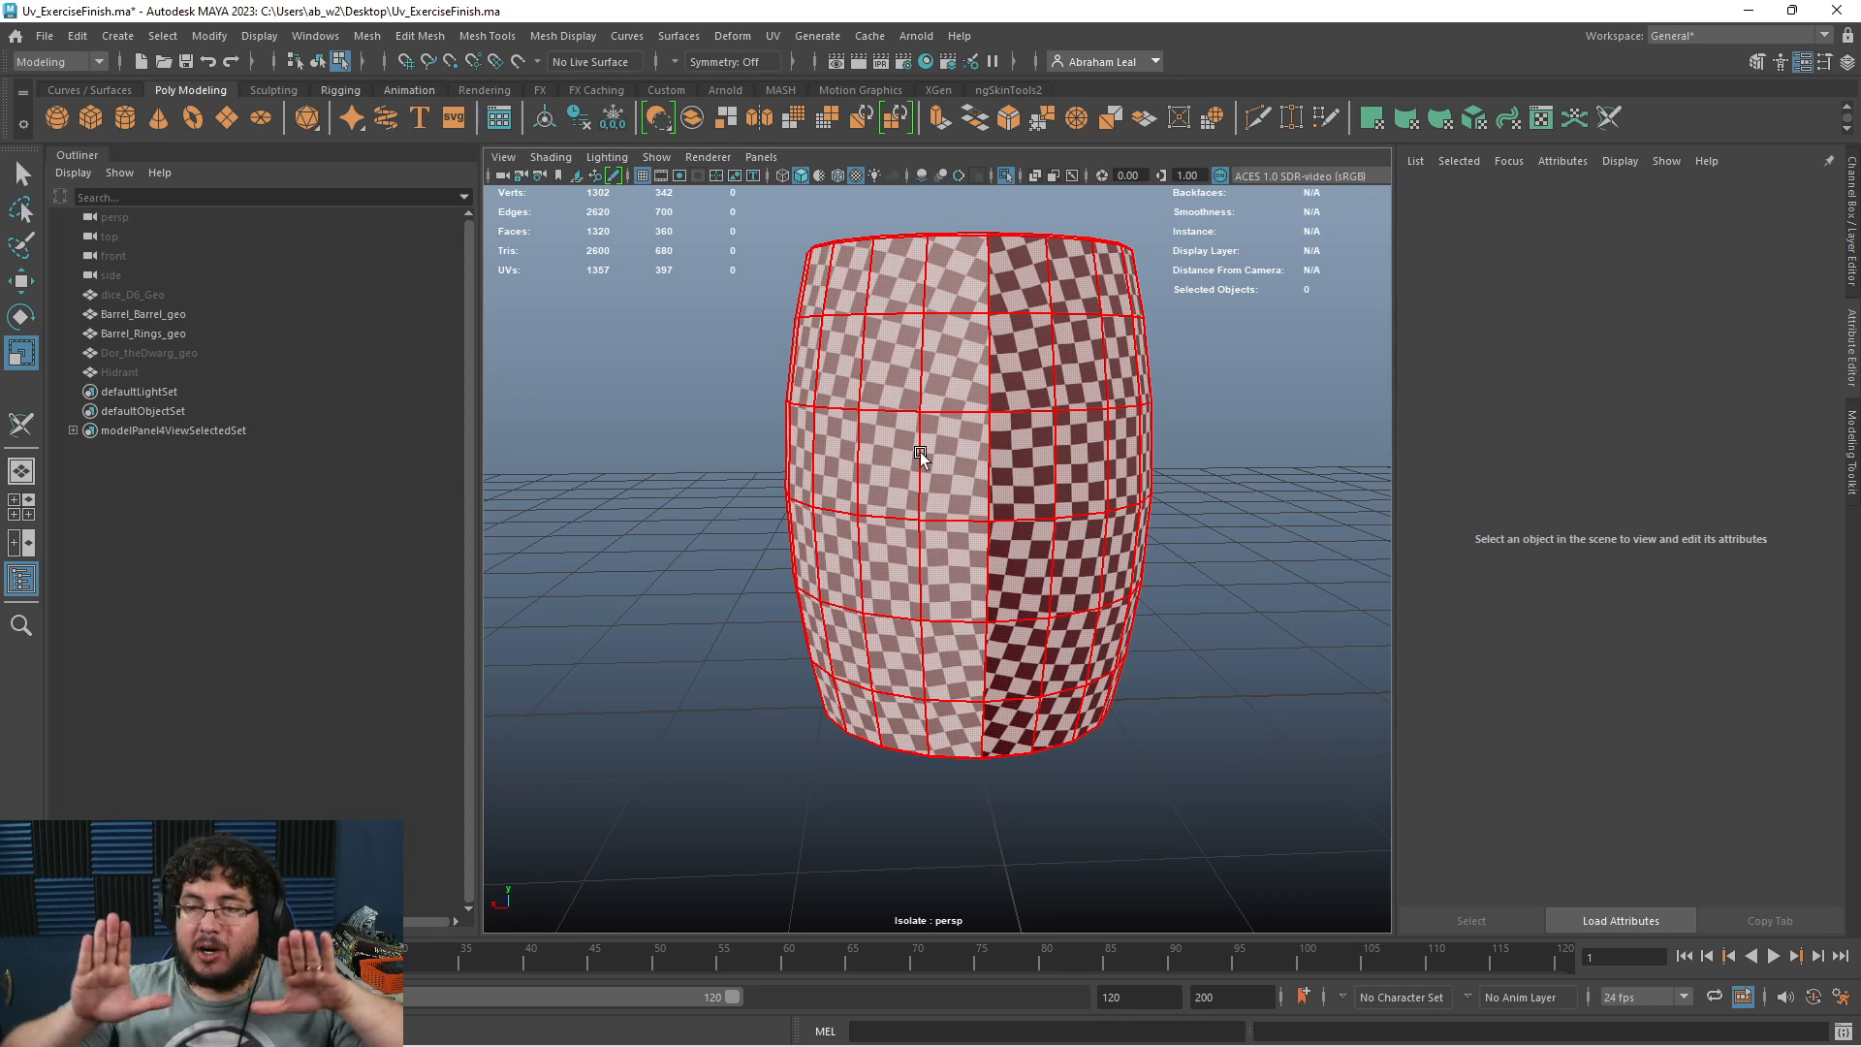
alt+drag(921, 452, 950, 538)
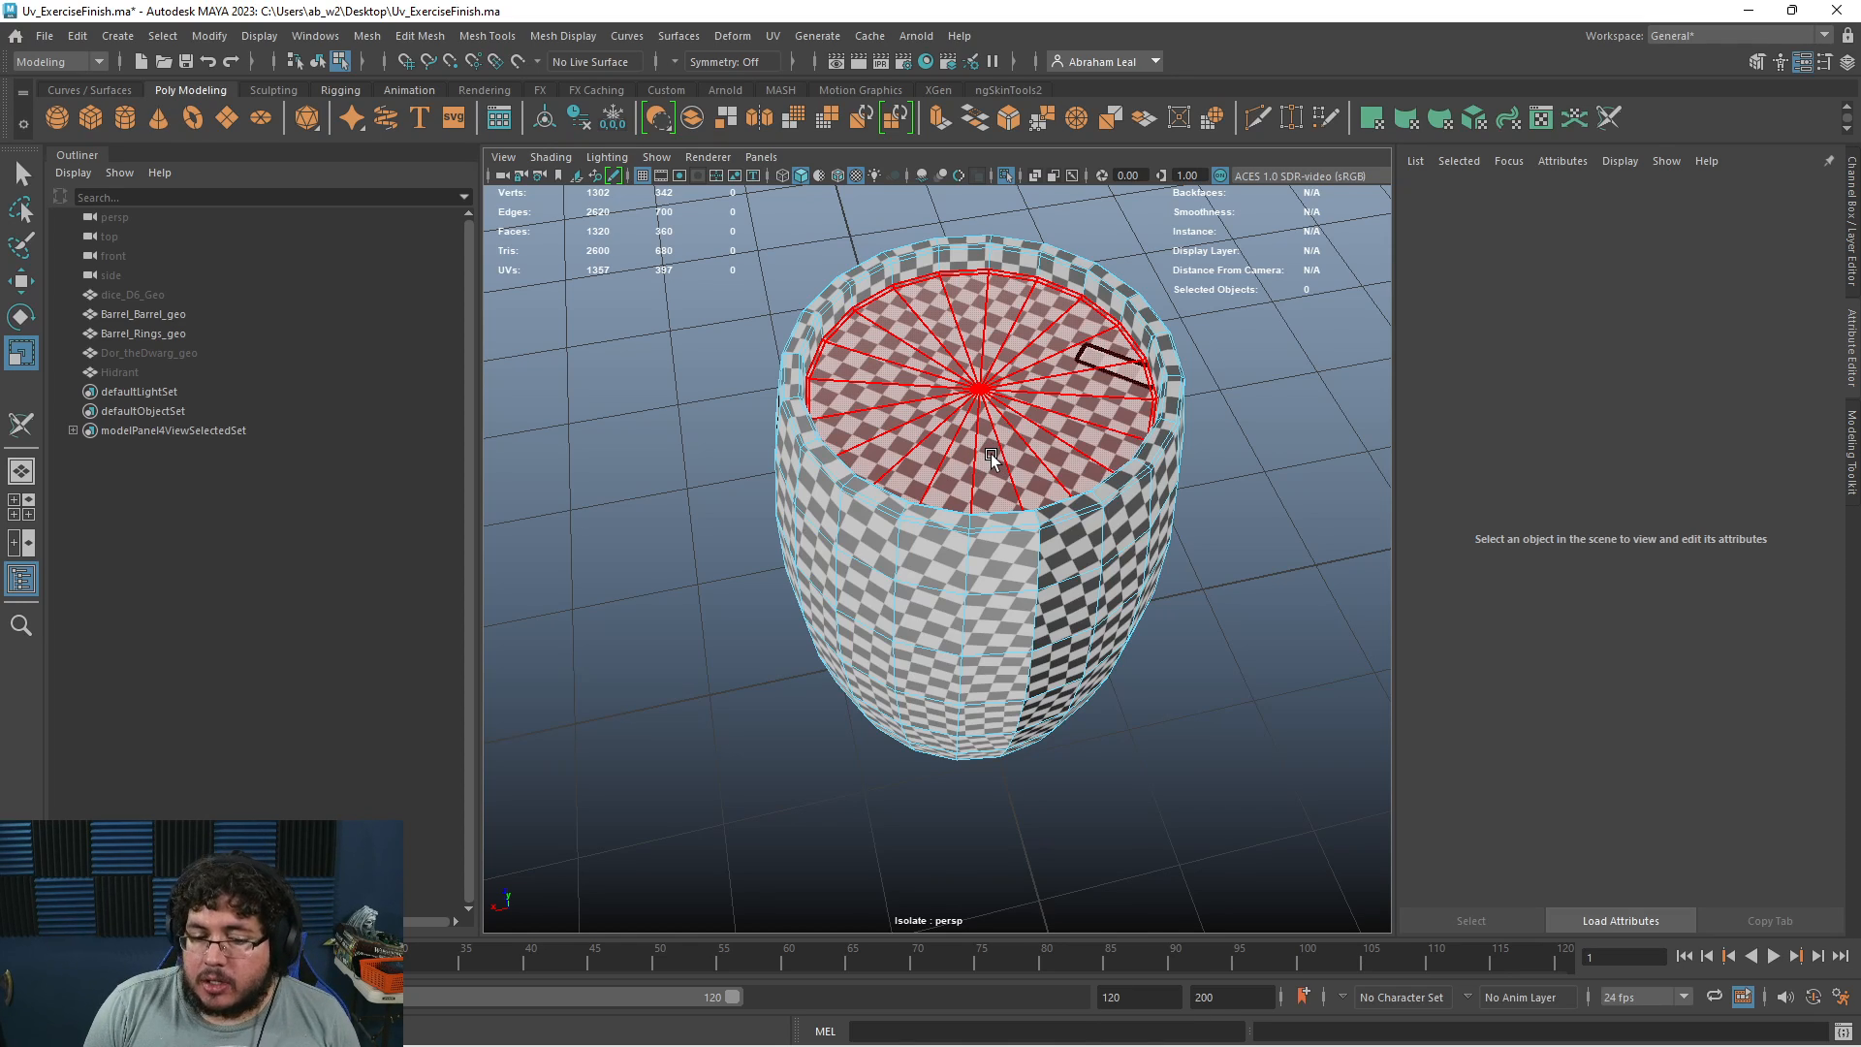
Select the whole barrel in object mode and delete its UVs
right_drag(925, 436, 982, 406)
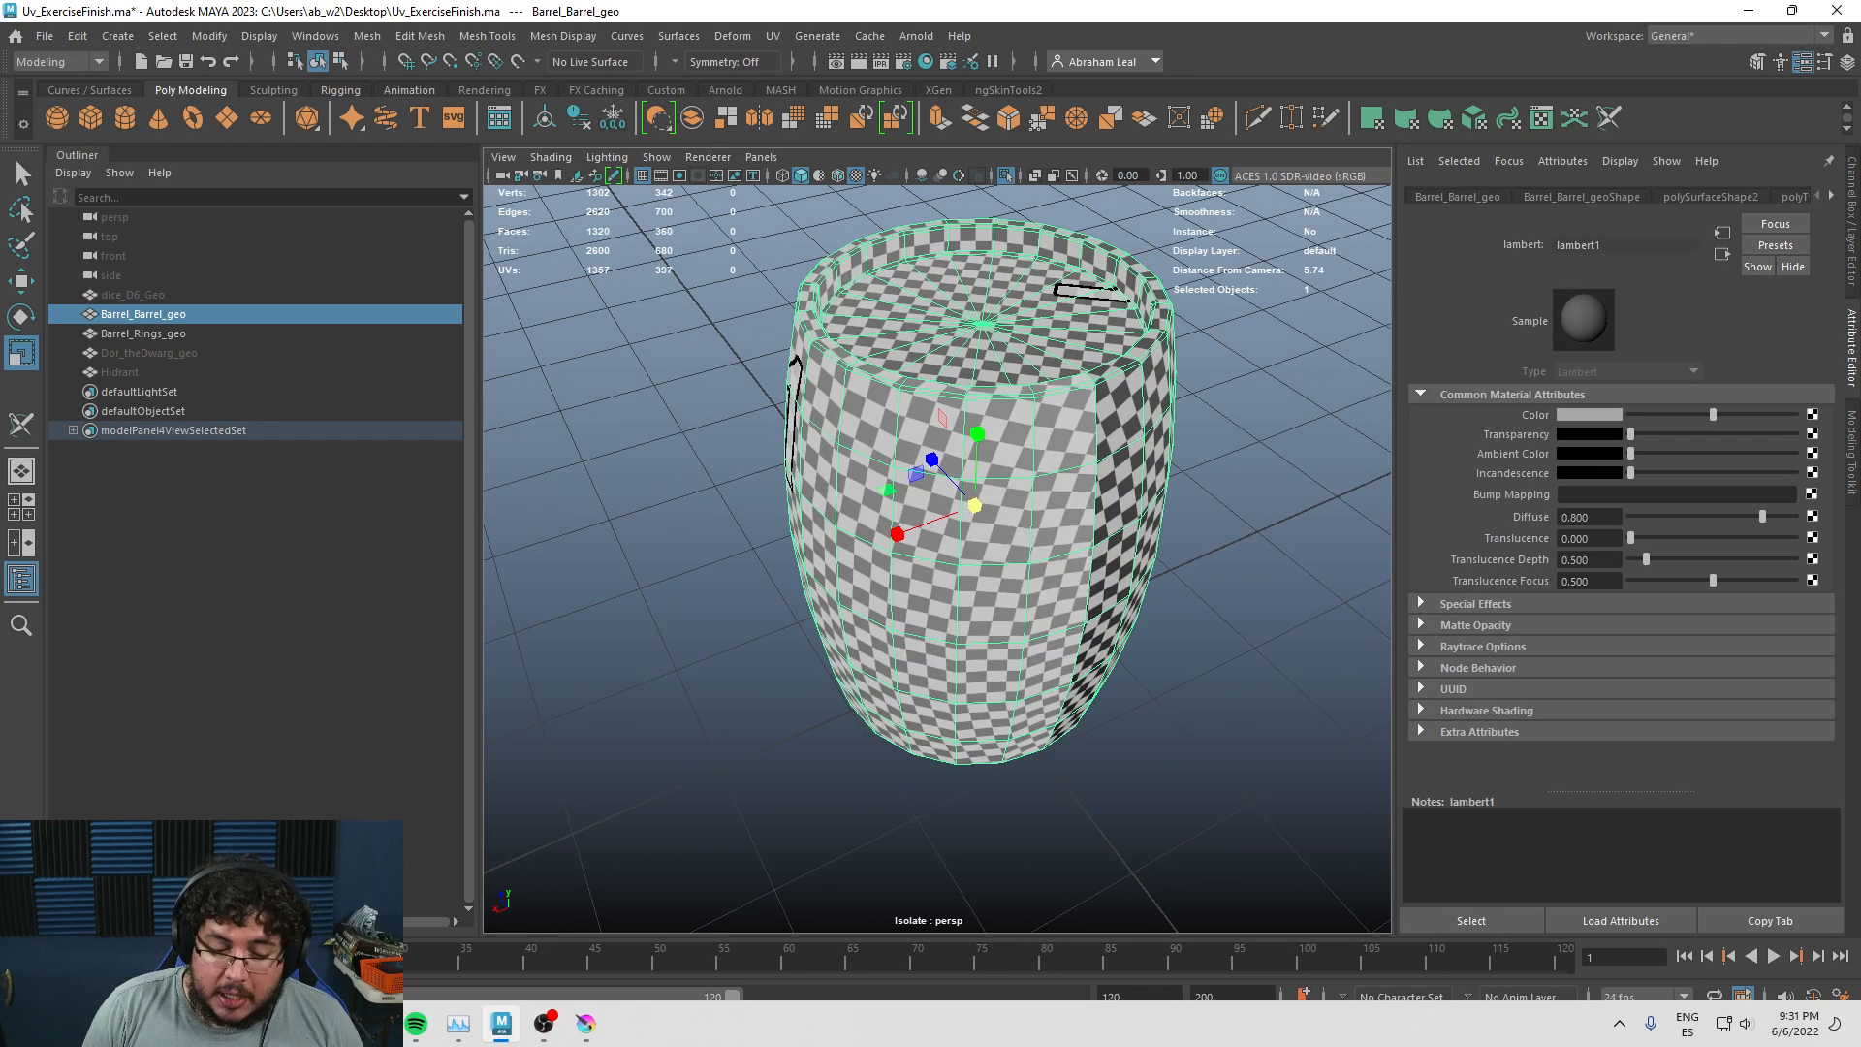
click(772, 36)
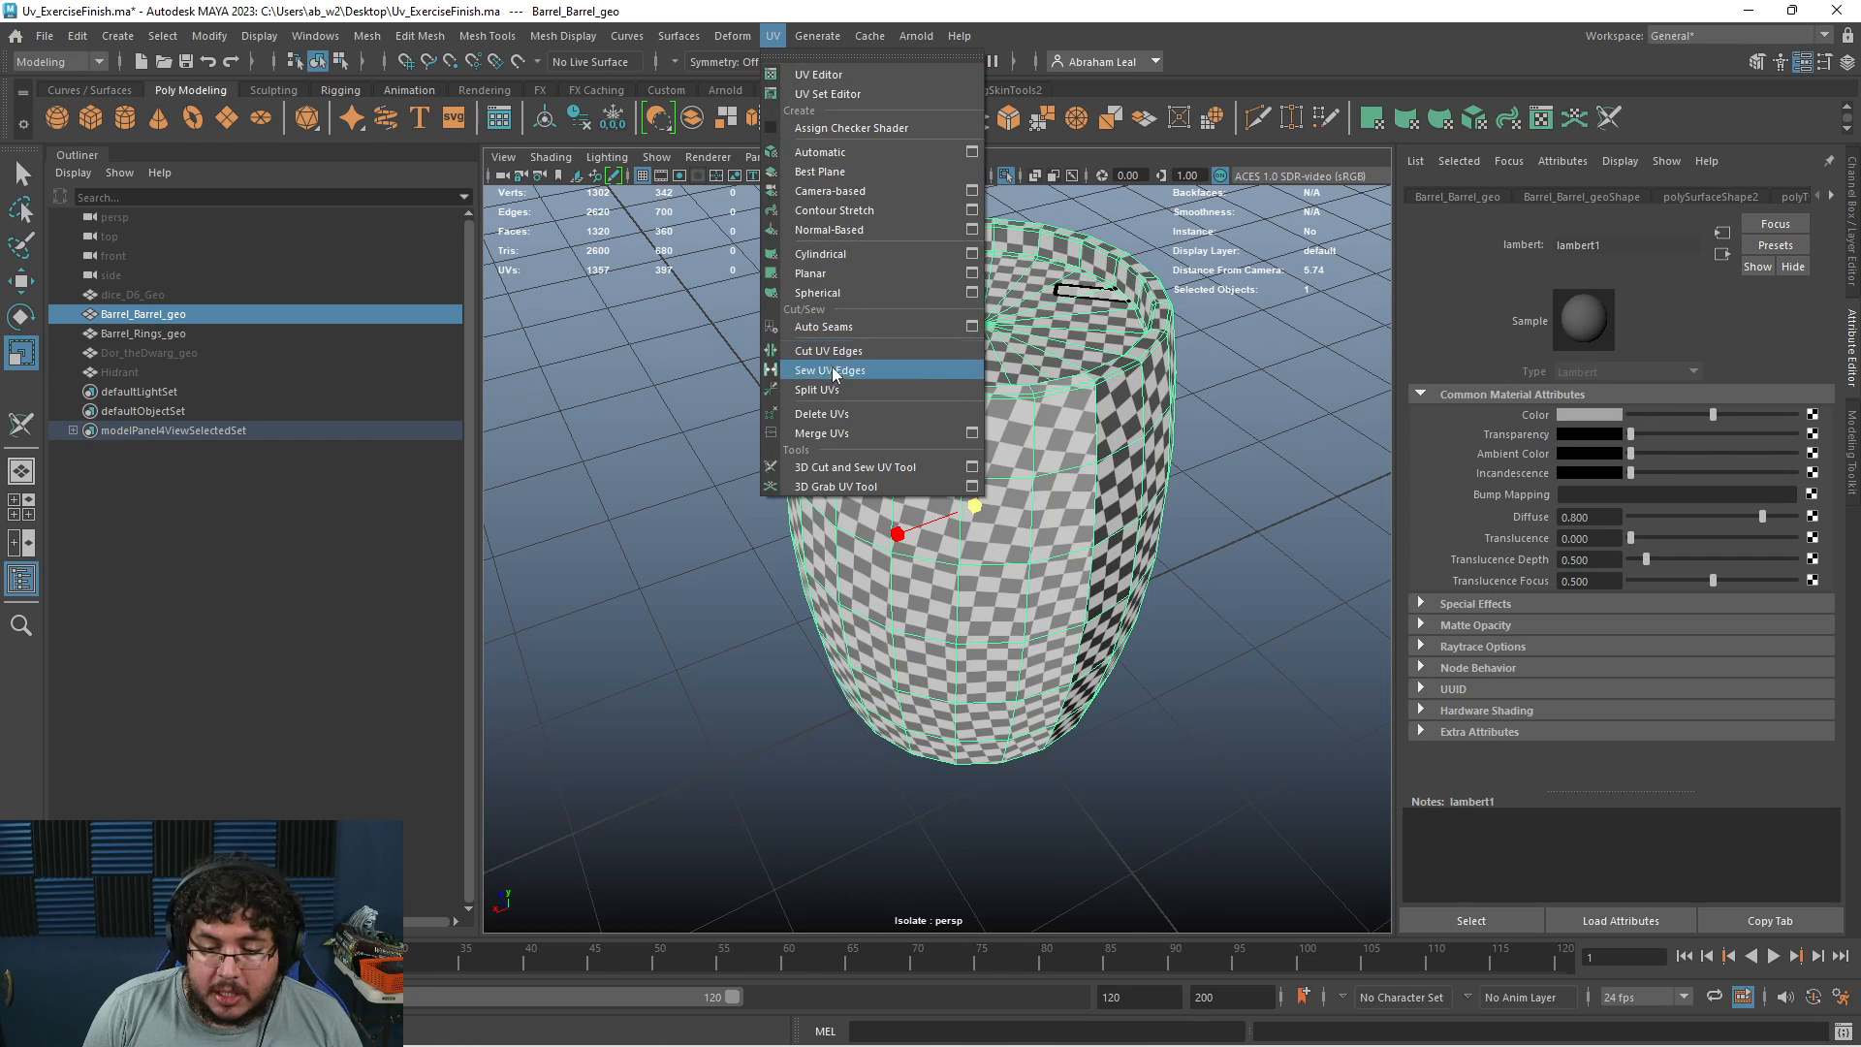
click(853, 416)
Create a new camera-based UV projection for the barrel and reselect it as an object
click(772, 36)
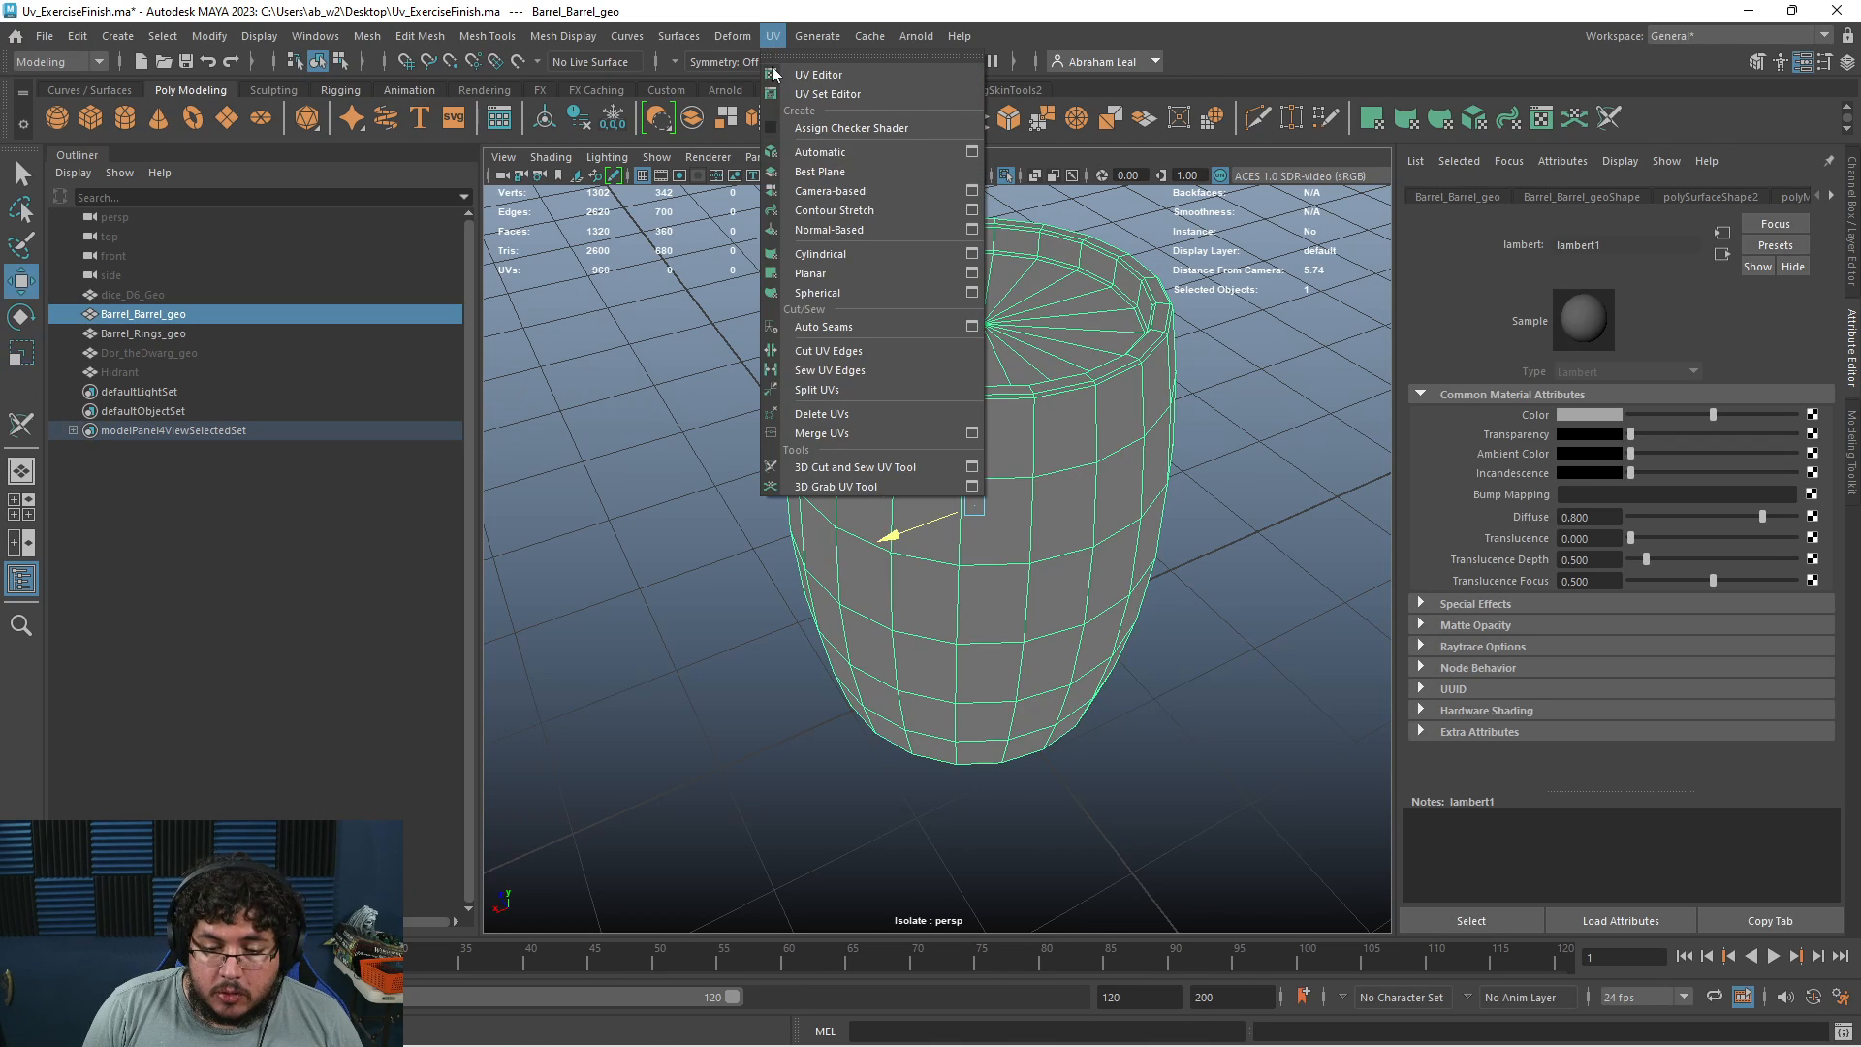
click(833, 205)
click(693, 366)
click(824, 392)
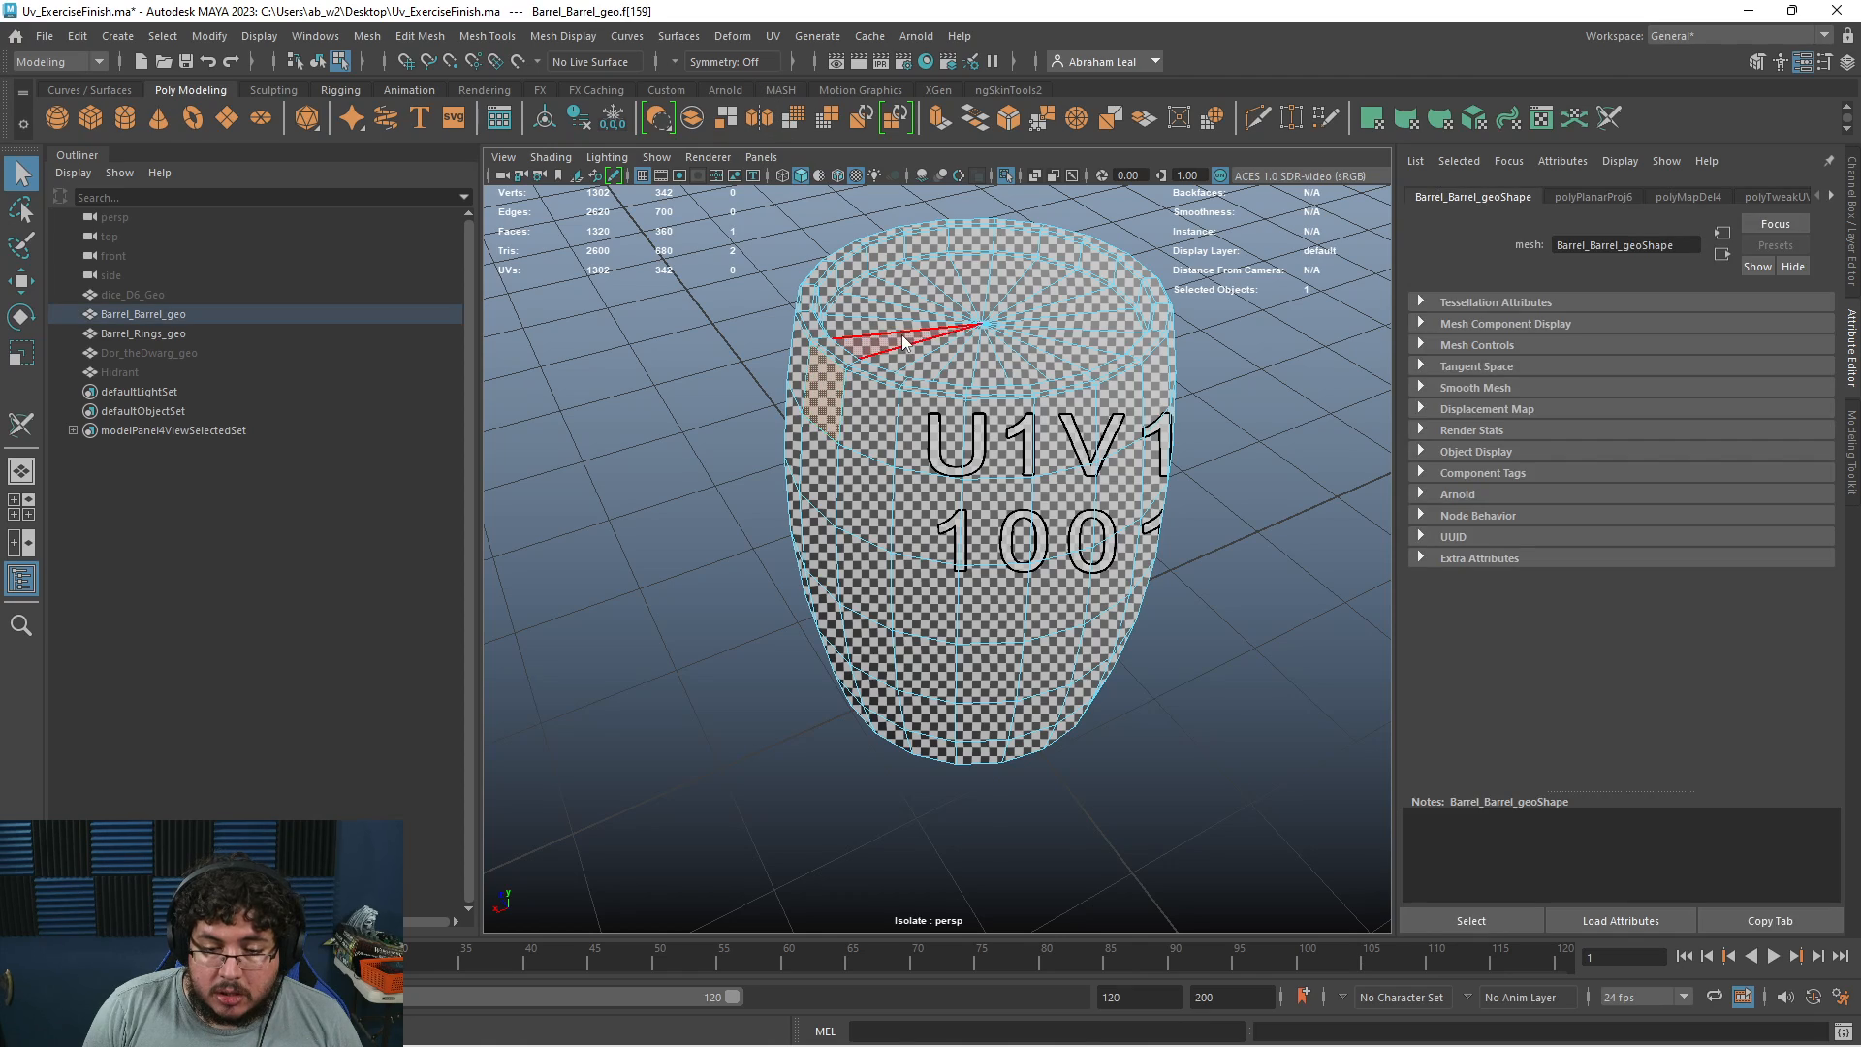
key(F8)
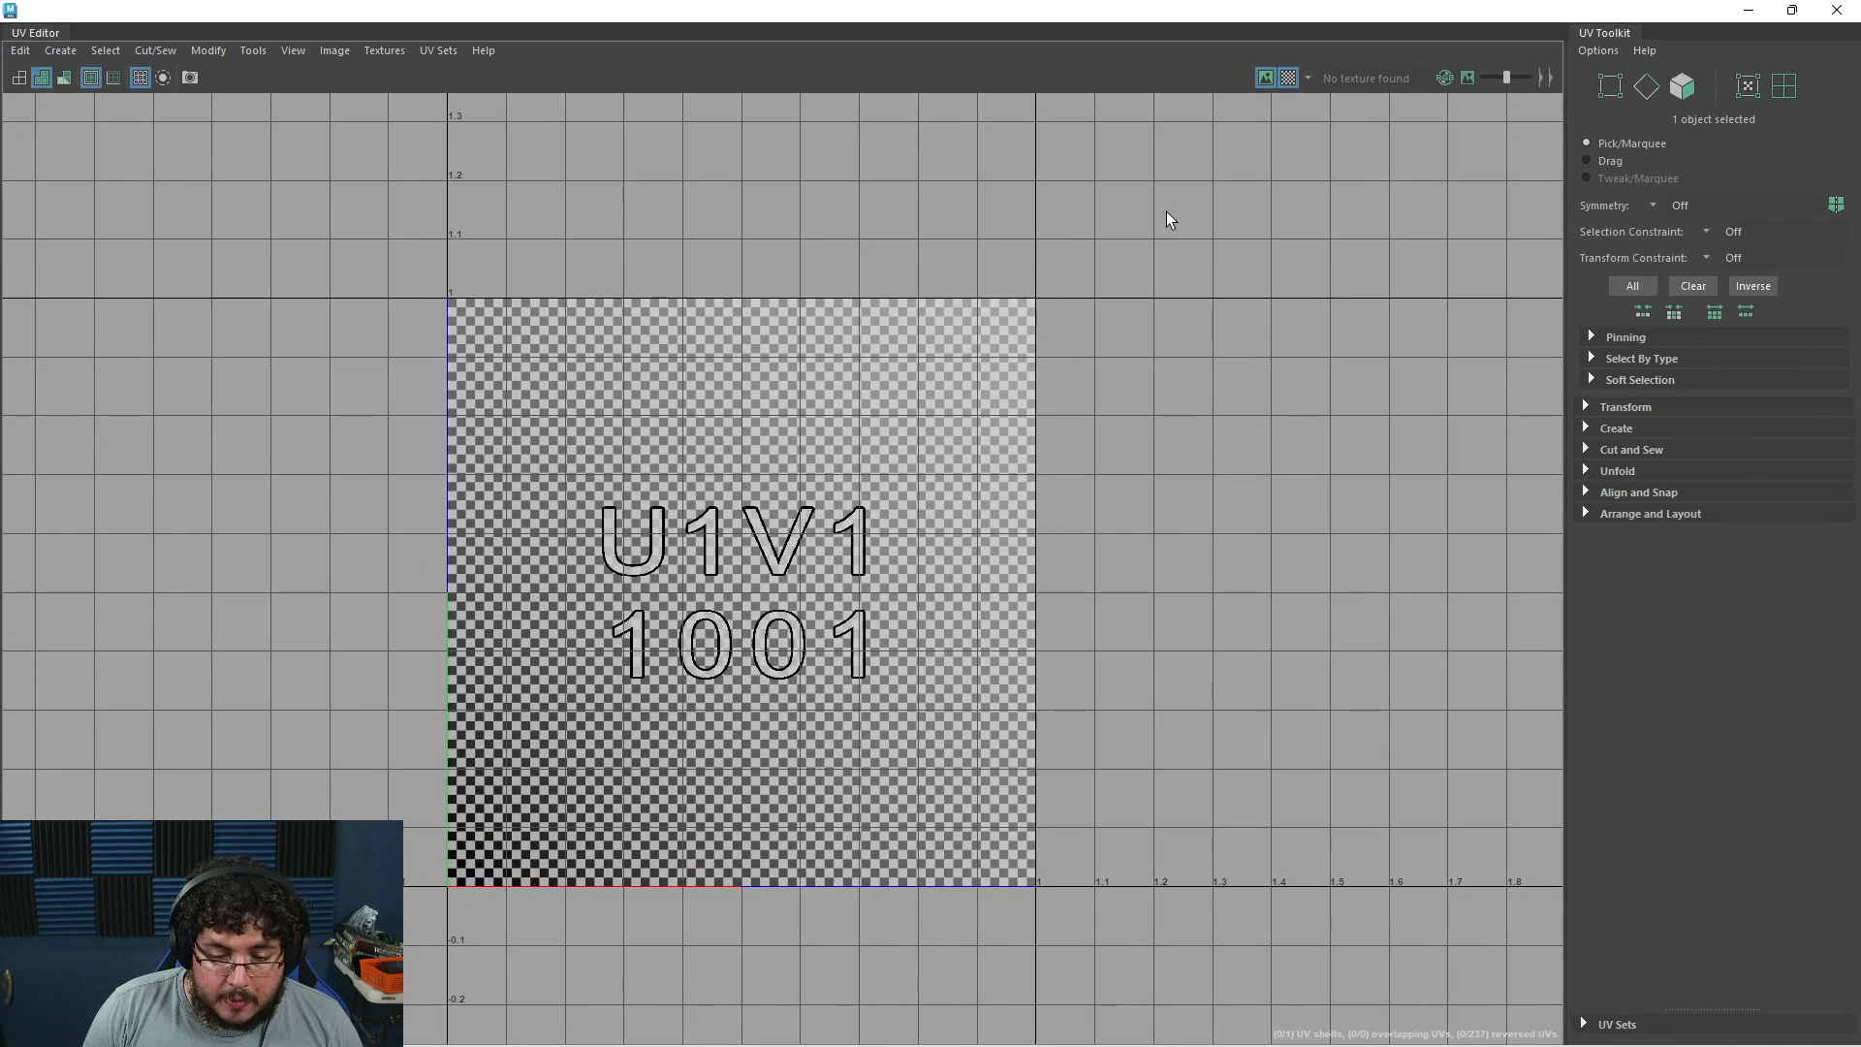
Hide the checker map and assign a Lambert material with the lettered color-grid texture to the barrel
click(1277, 79)
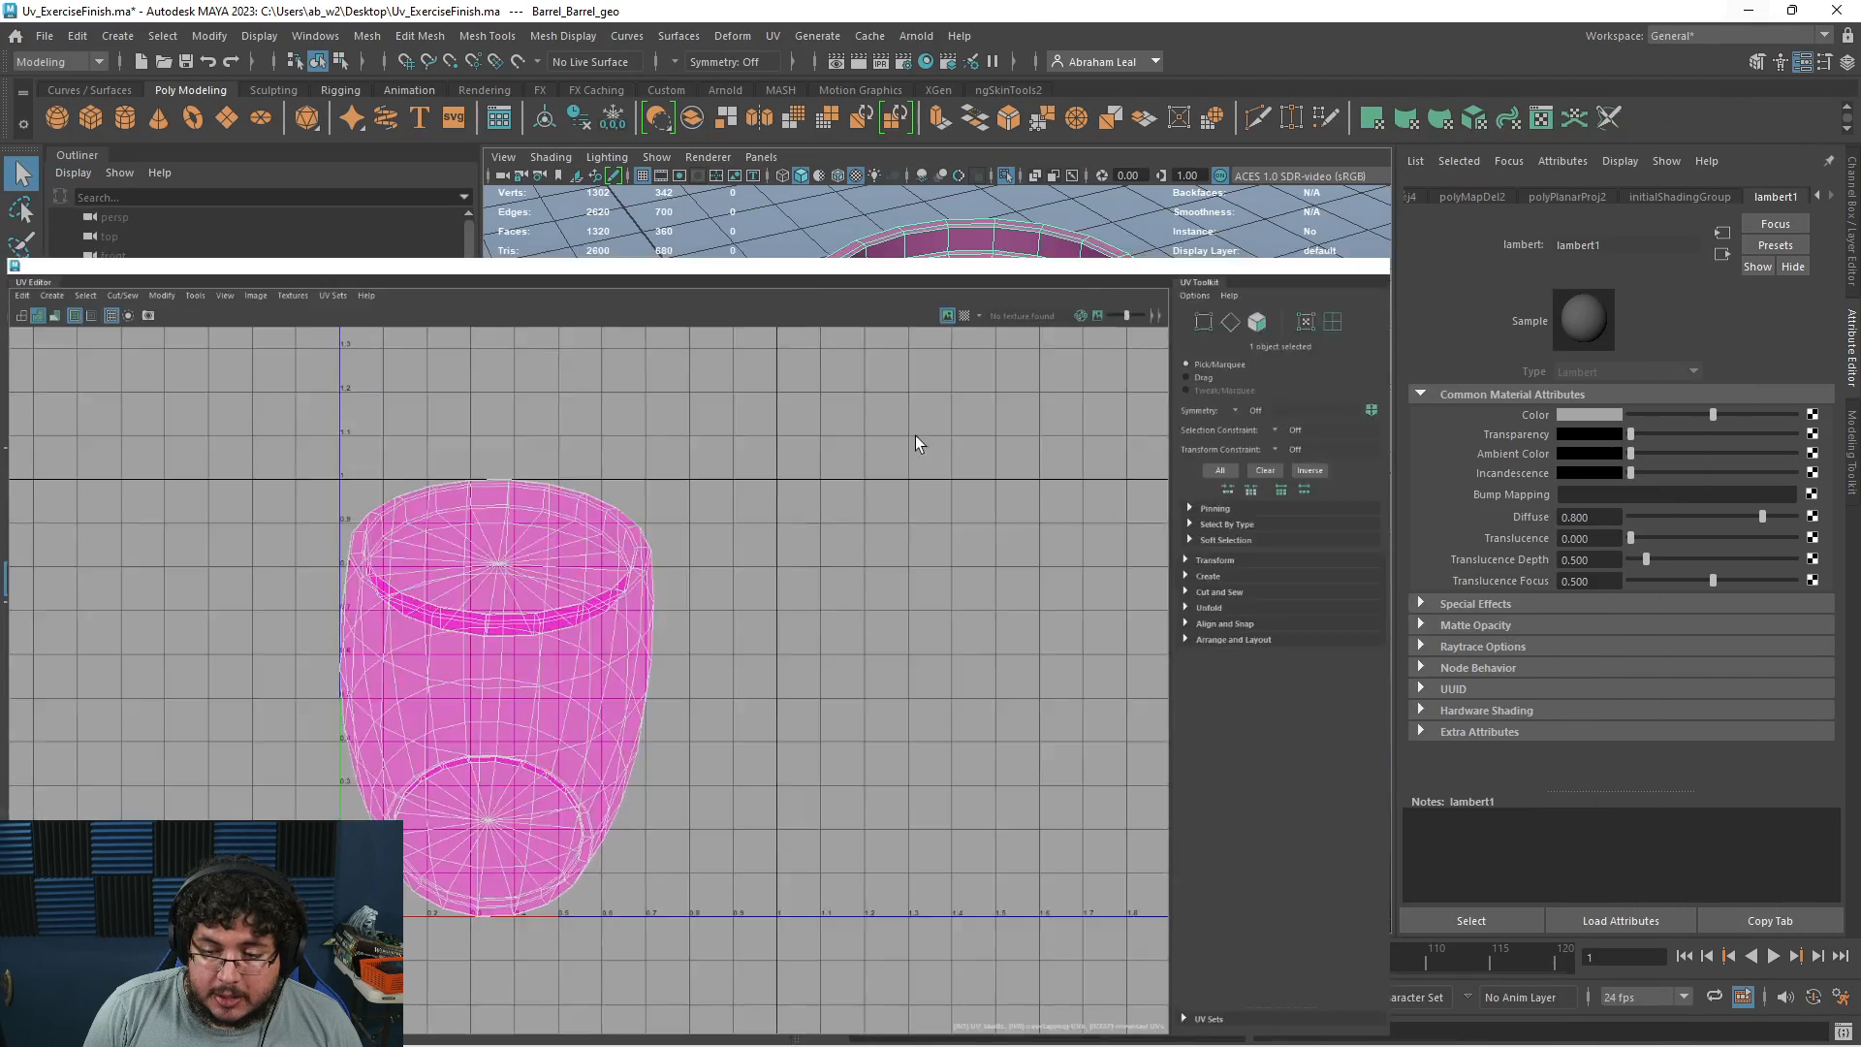
right_drag(850, 467, 980, 984)
key(ctrl+1)
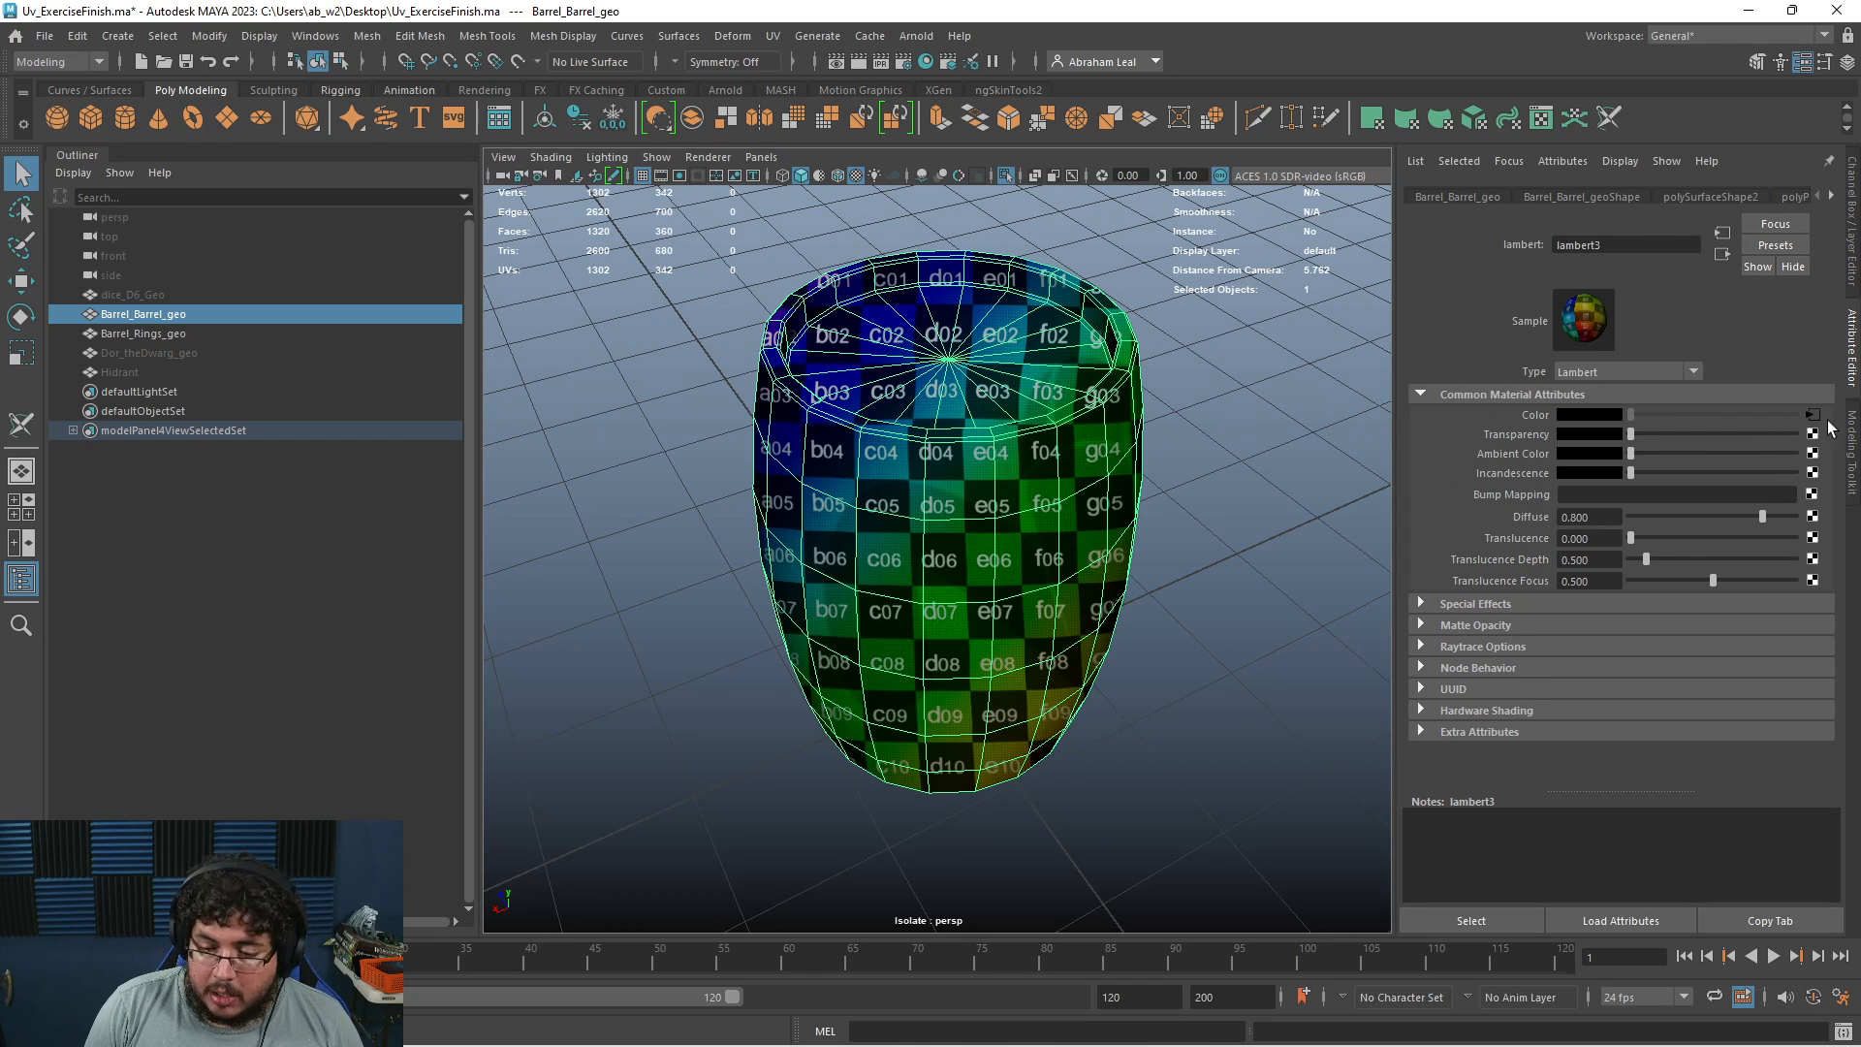
Use the 3D Cut and Sew UV Tool to cut the edge loop around the barrel's top rim
scroll(1183, 392, up, 2)
click(773, 35)
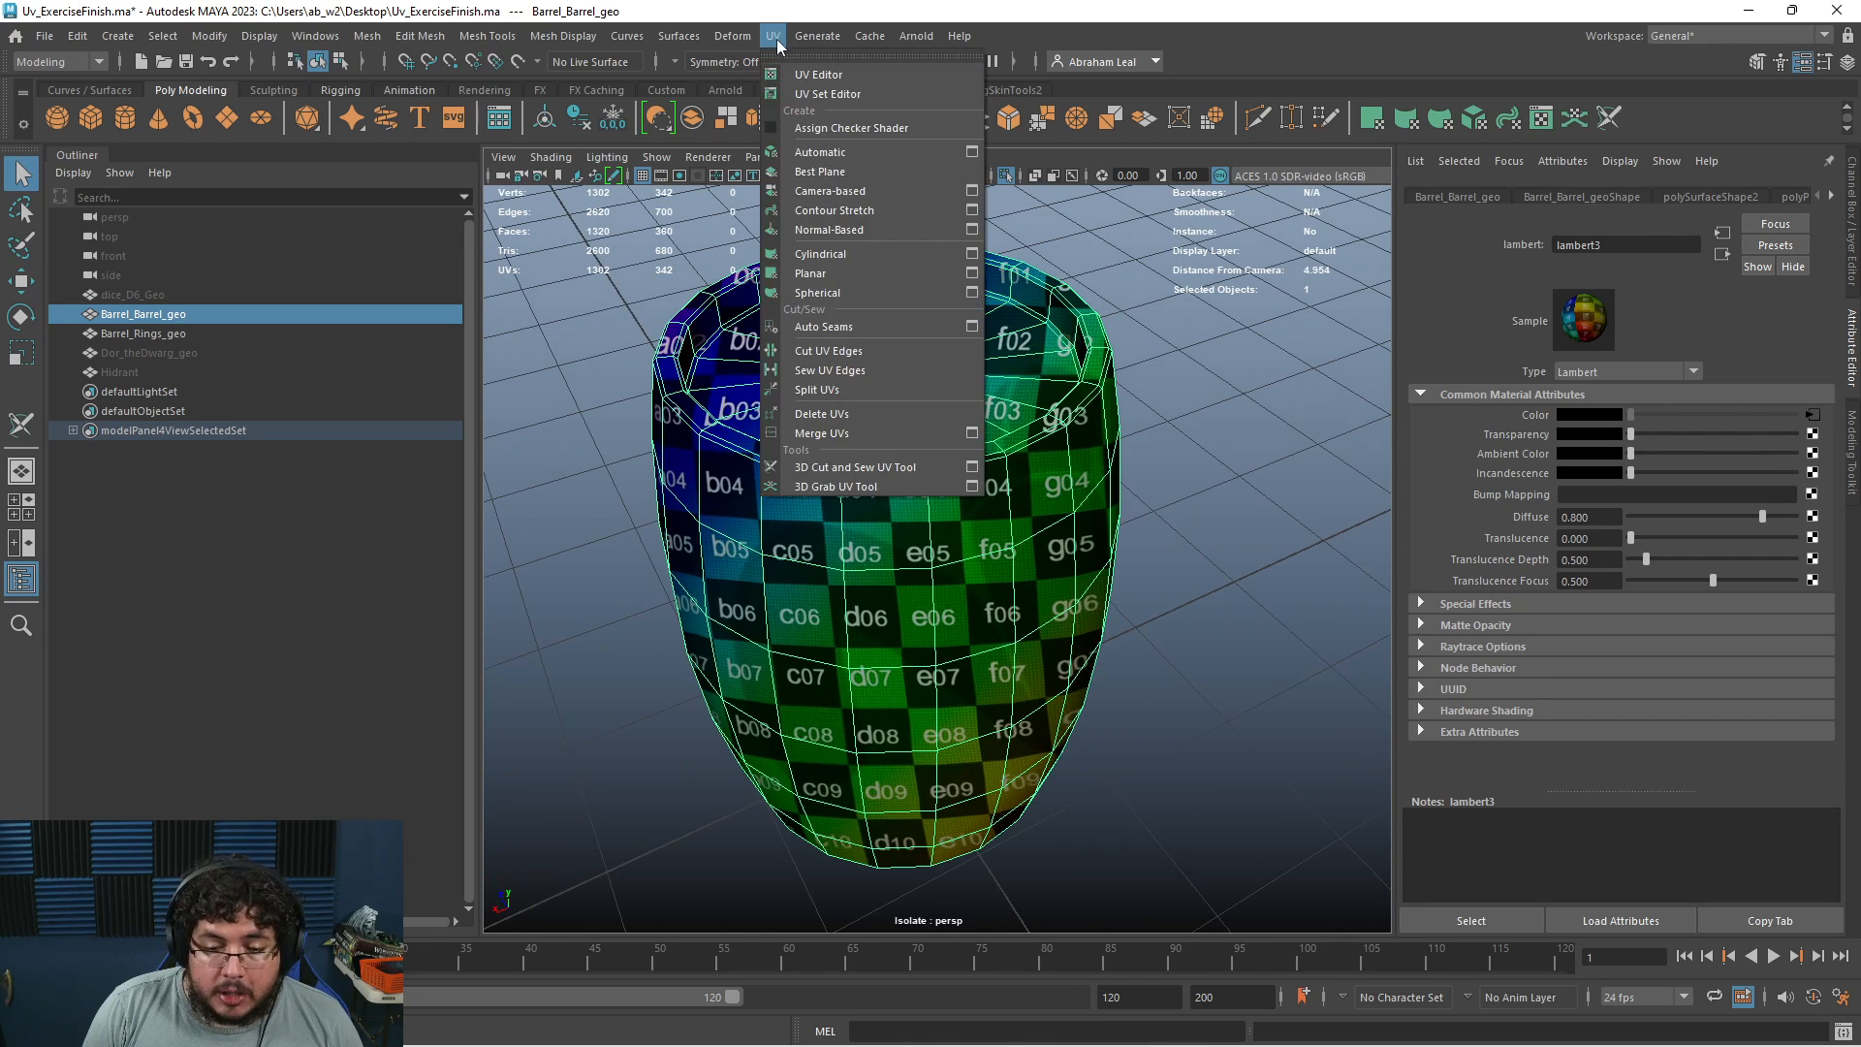
click(855, 466)
scroll(862, 467, up, 2)
alt+middle_drag(863, 467, 902, 516)
alt+drag(902, 515, 836, 572)
alt+drag(671, 341, 666, 290)
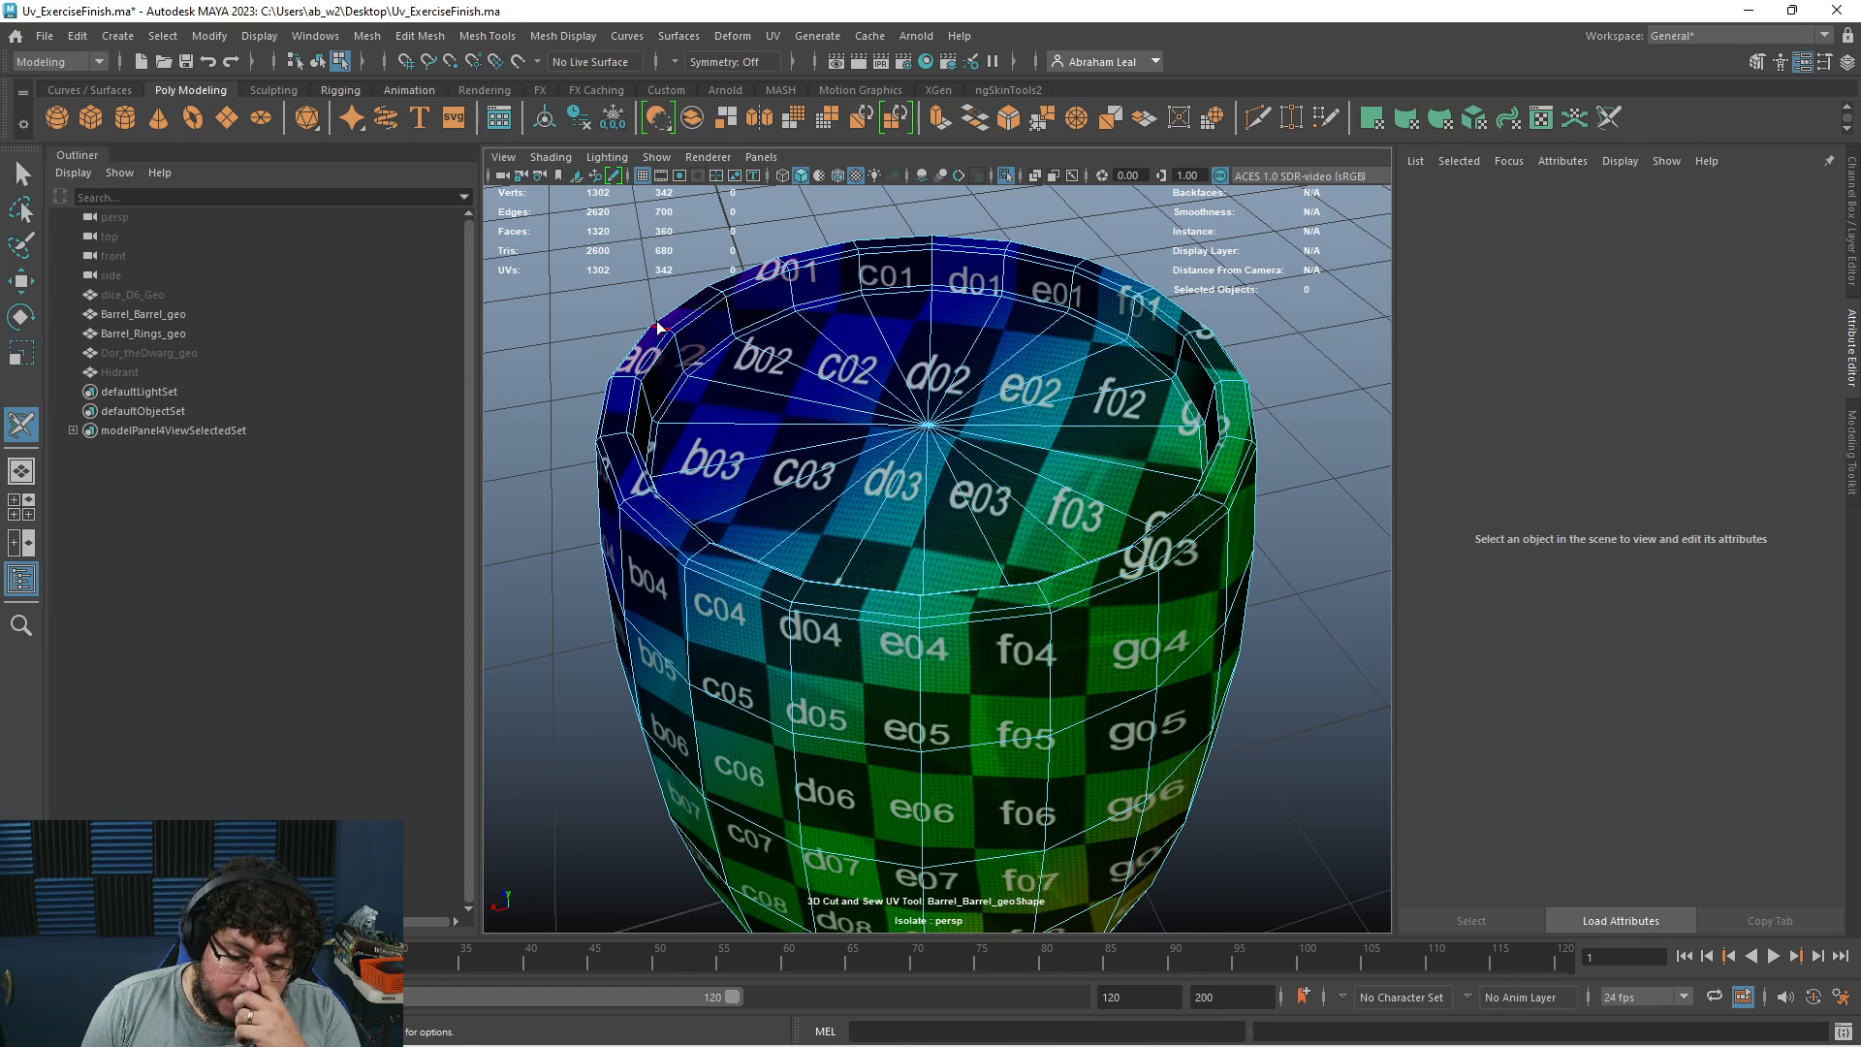
alt+drag(712, 388, 766, 378)
alt+right_drag(765, 378, 770, 436)
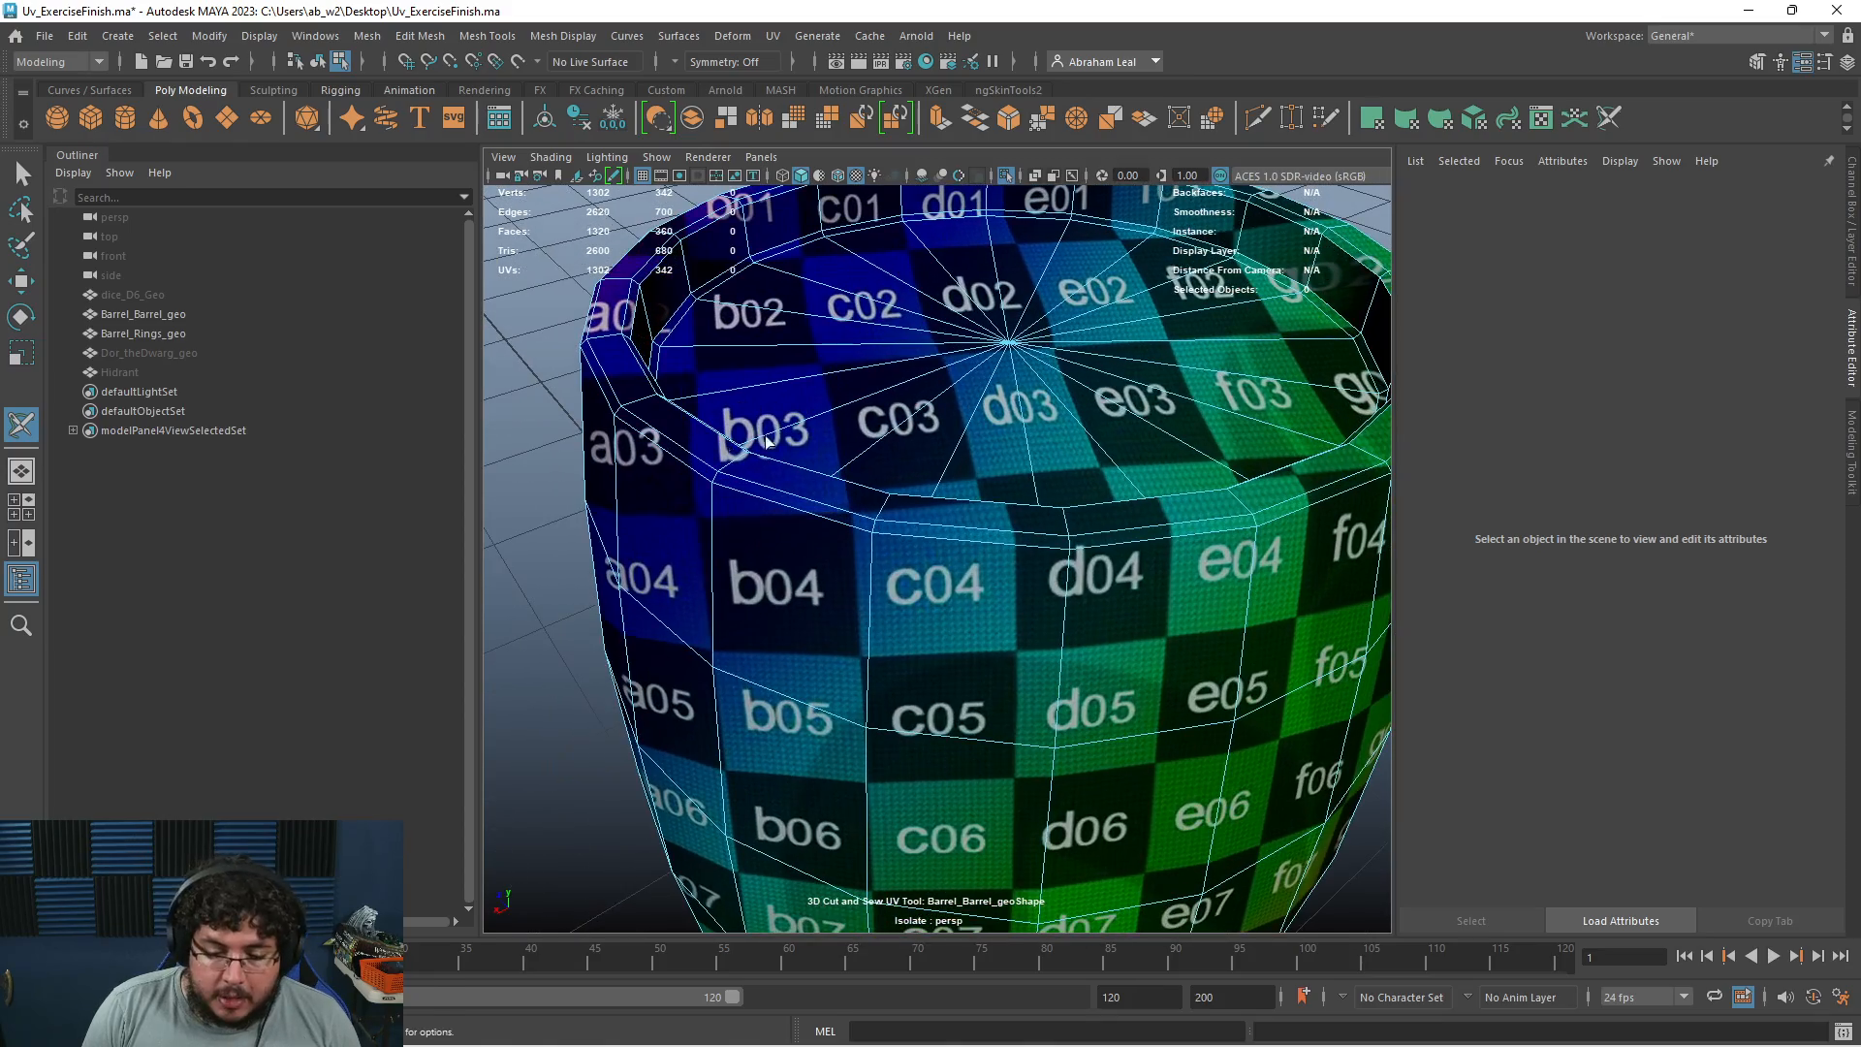
double_click(675, 439)
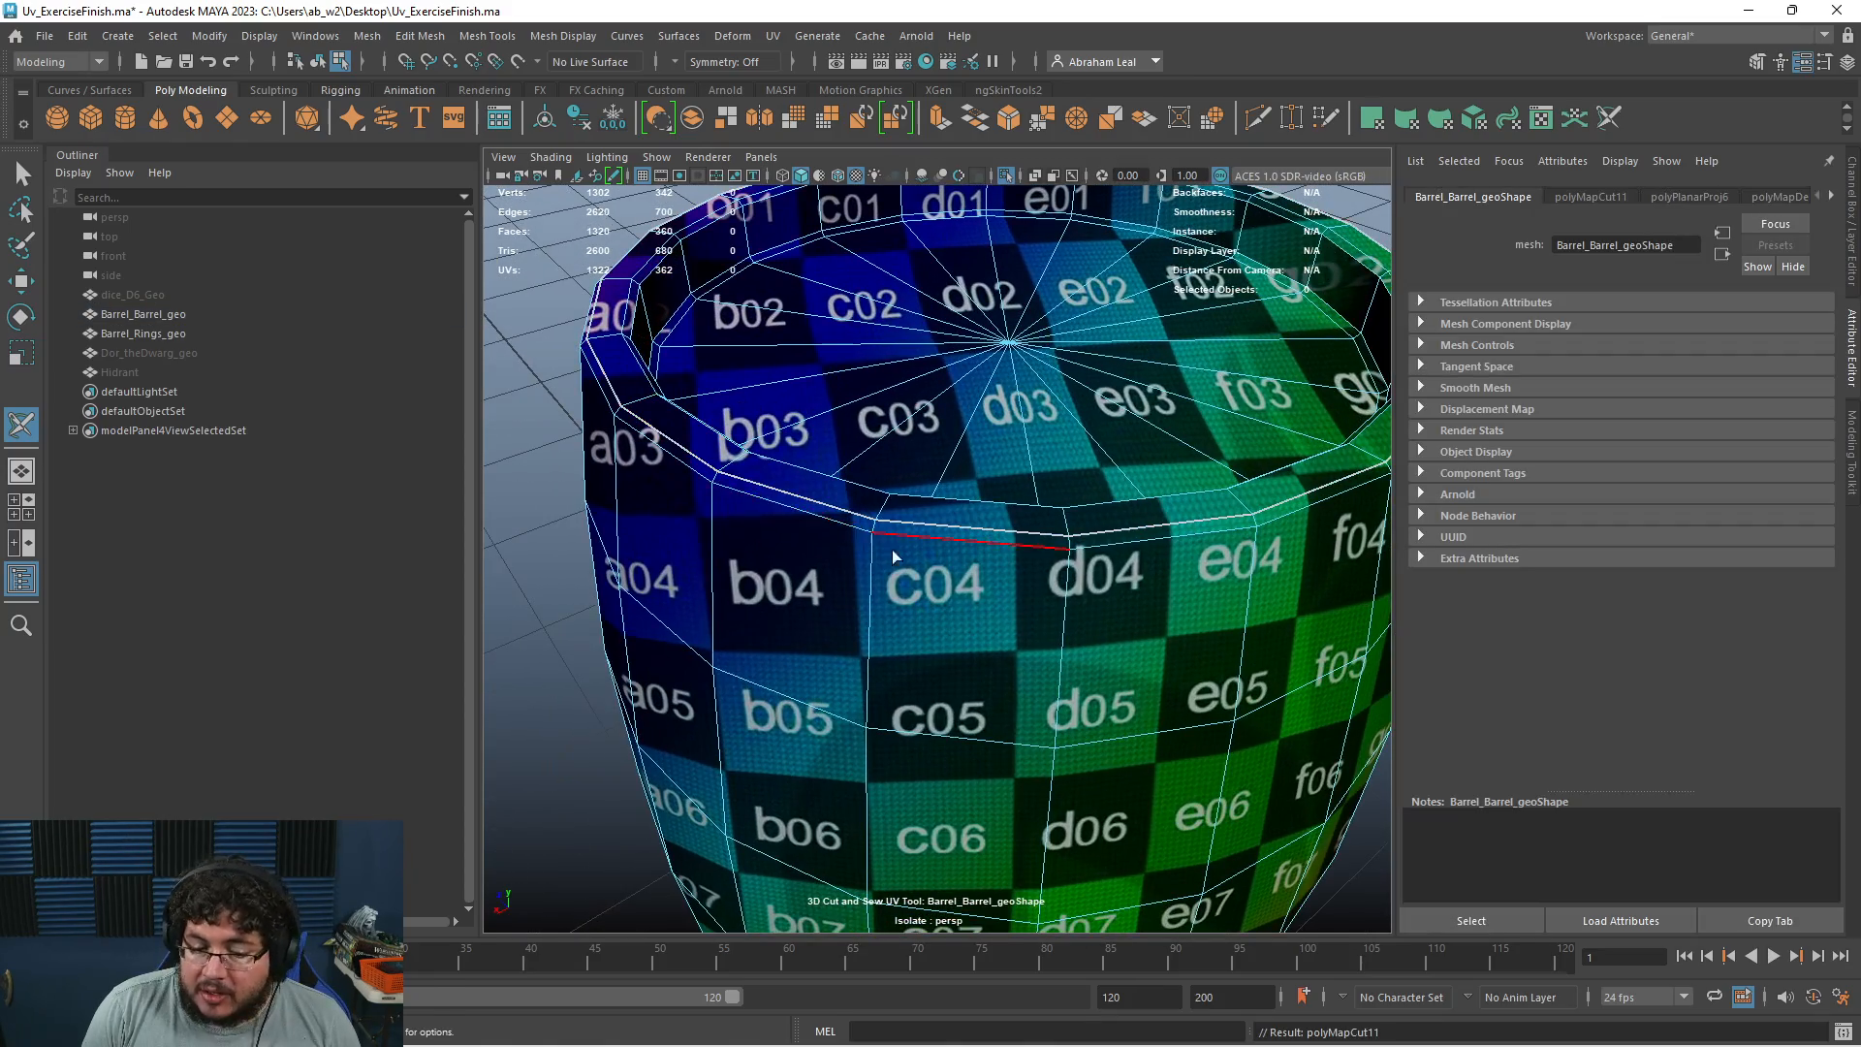
Cut the UV seam along the edge loop around the barrel's bottom rim
key(f)
alt+drag(846, 502, 851, 407)
alt+right_drag(851, 408, 910, 602)
alt+drag(910, 602, 911, 543)
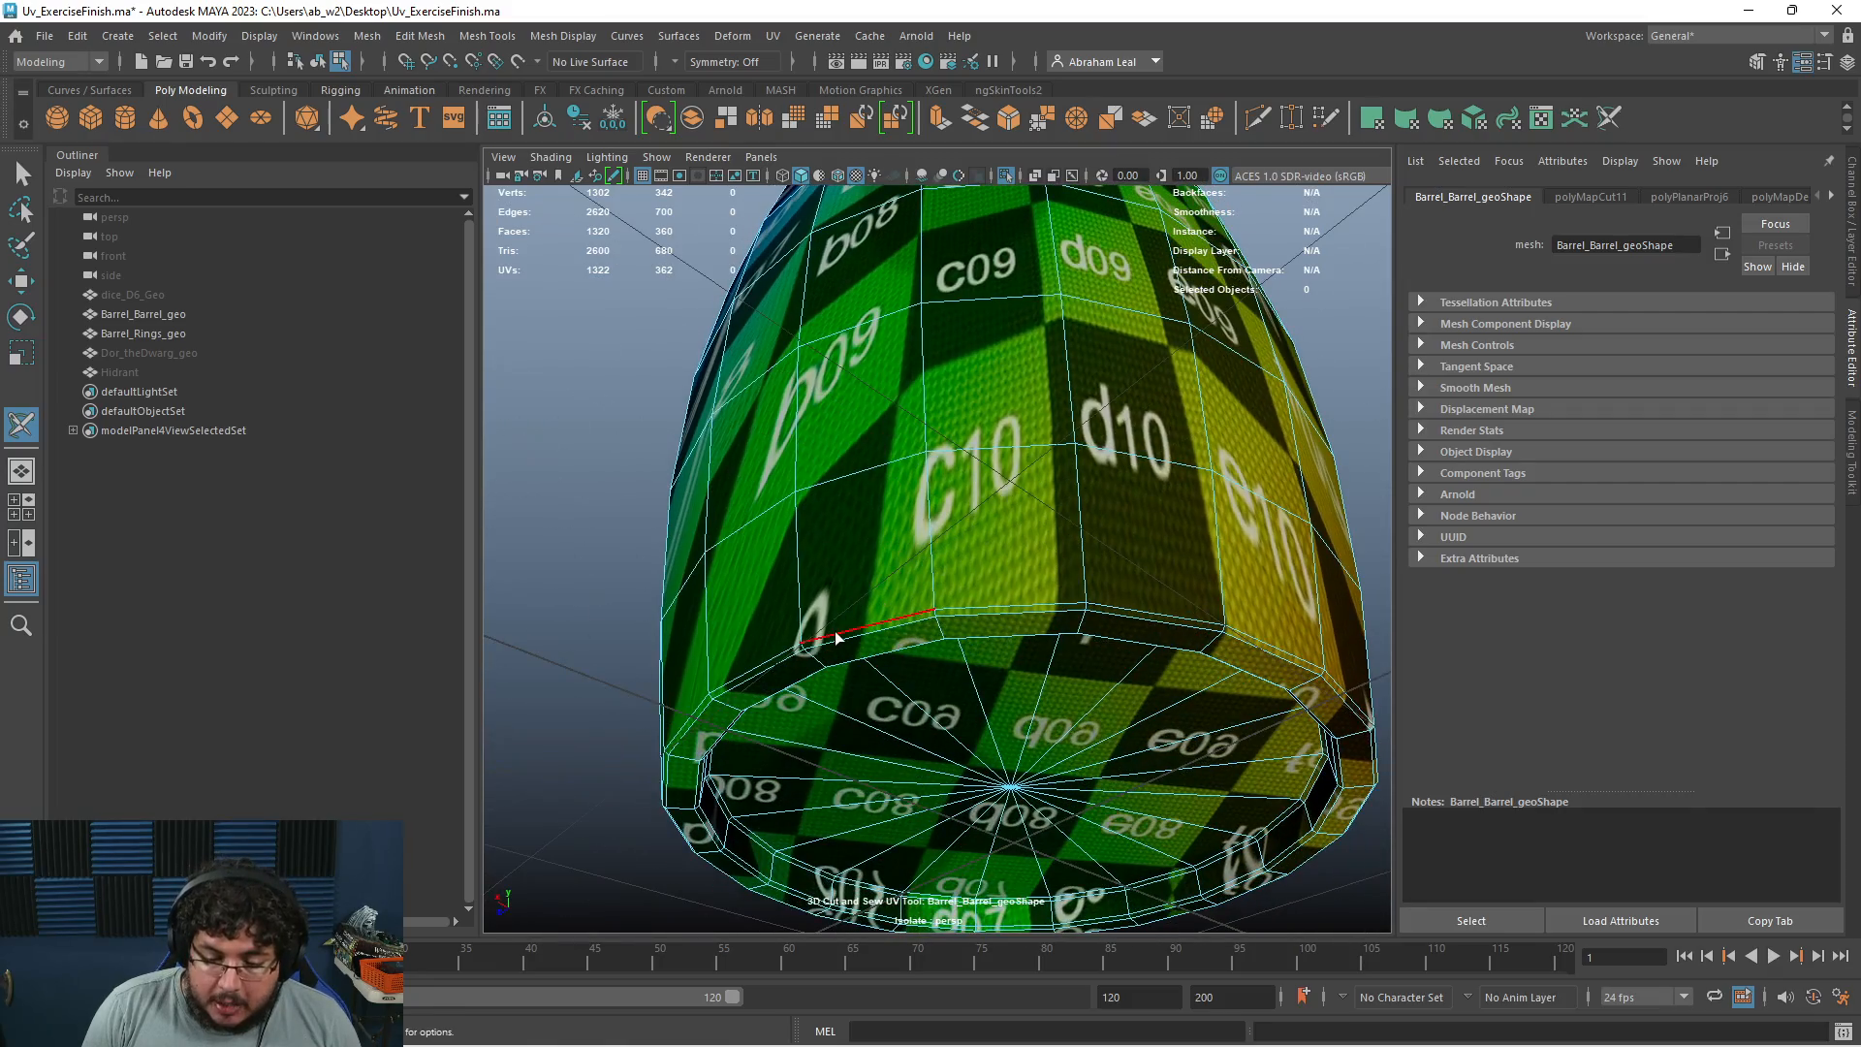
double_click(832, 649)
Cut a vertical edge loop down the barrel's side as a UV seam and leave the cutting tool
key(f)
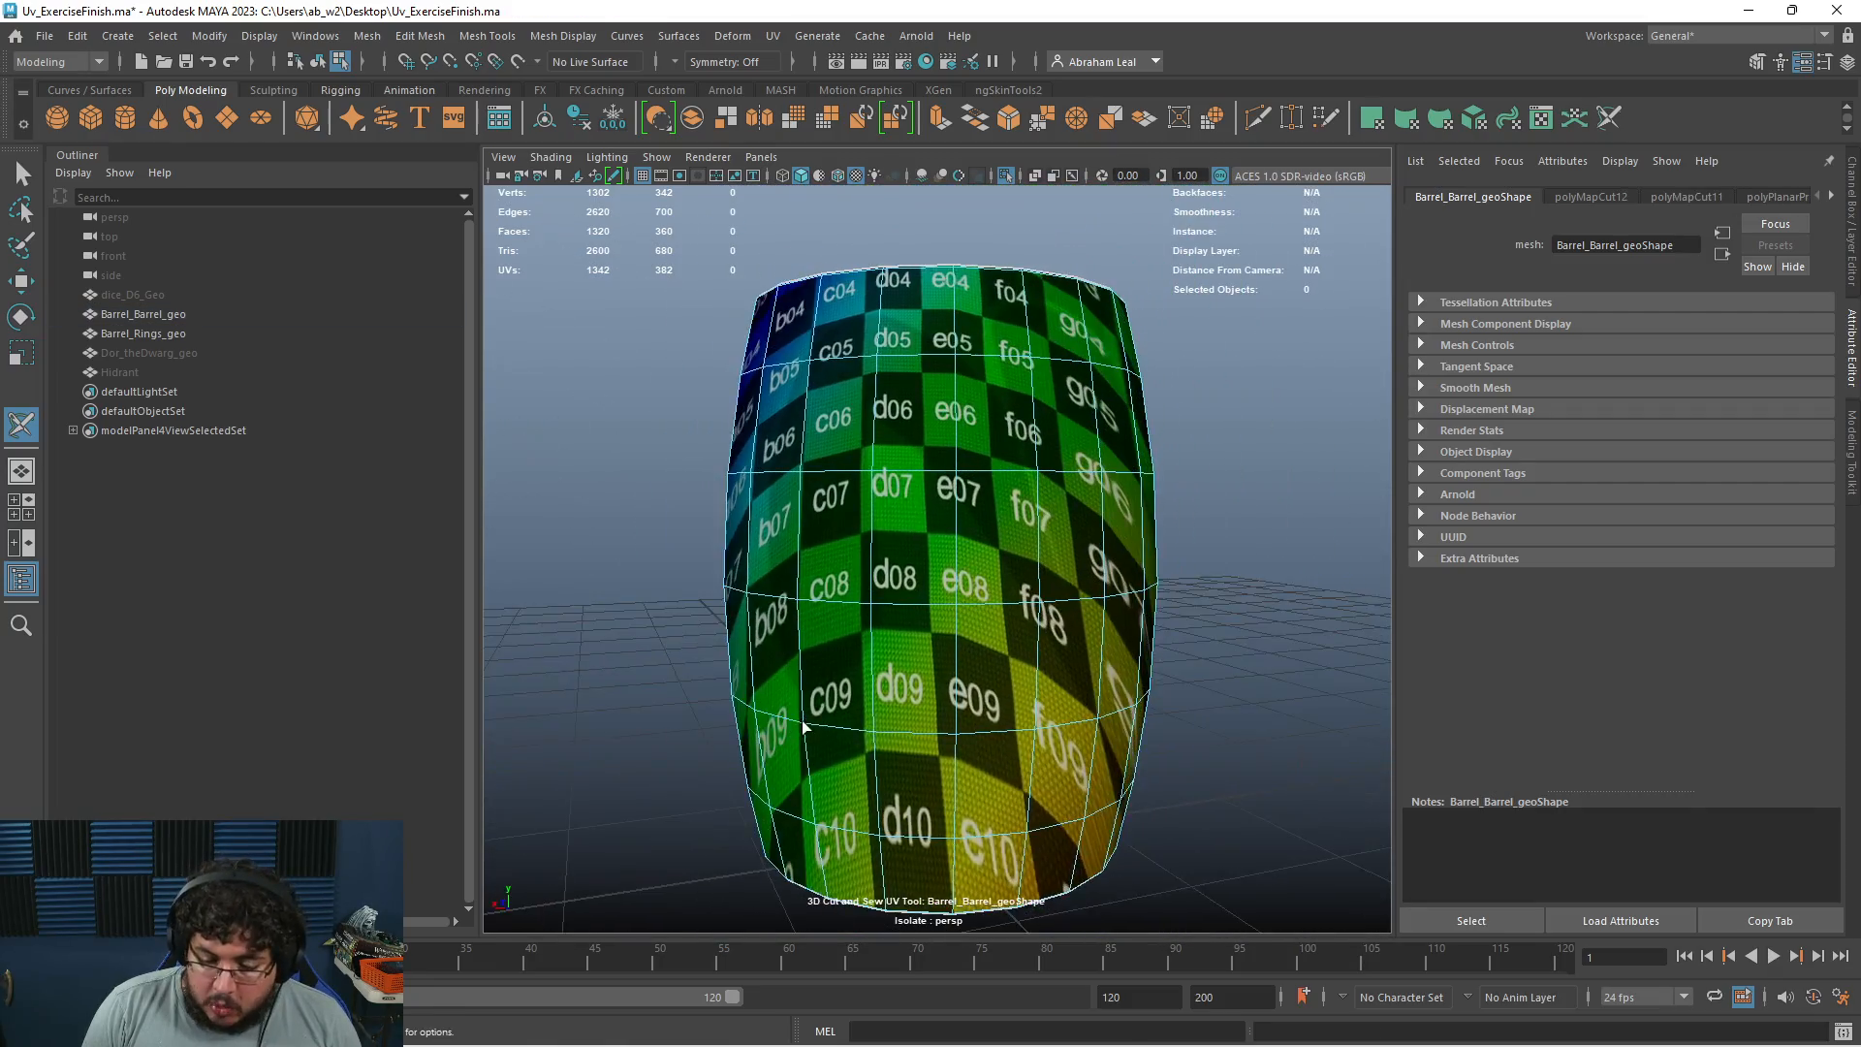
alt+drag(907, 549, 965, 635)
double_click(900, 615)
key(q)
Select all of the barrel's UV shells in the UV Editor
key(F8)
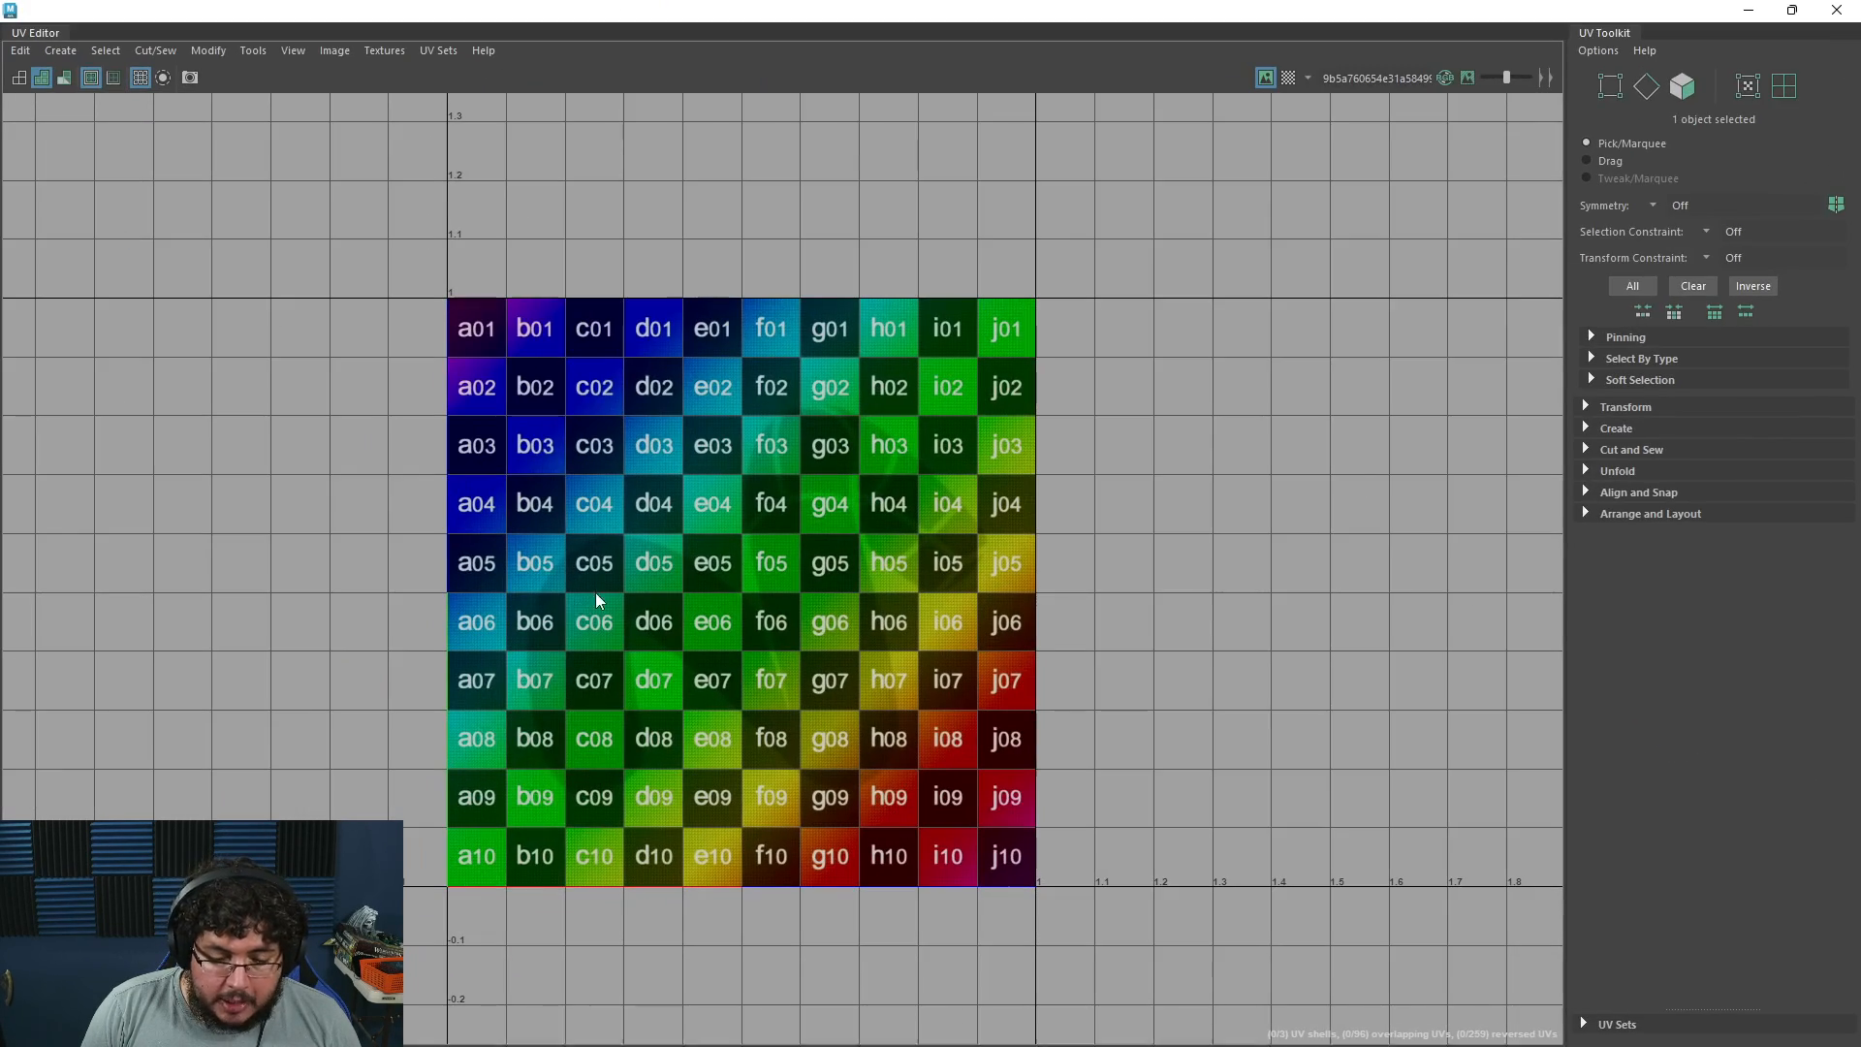
scroll(382, 439, down, 1)
key(alt+F12)
drag(341, 206, 1054, 1003)
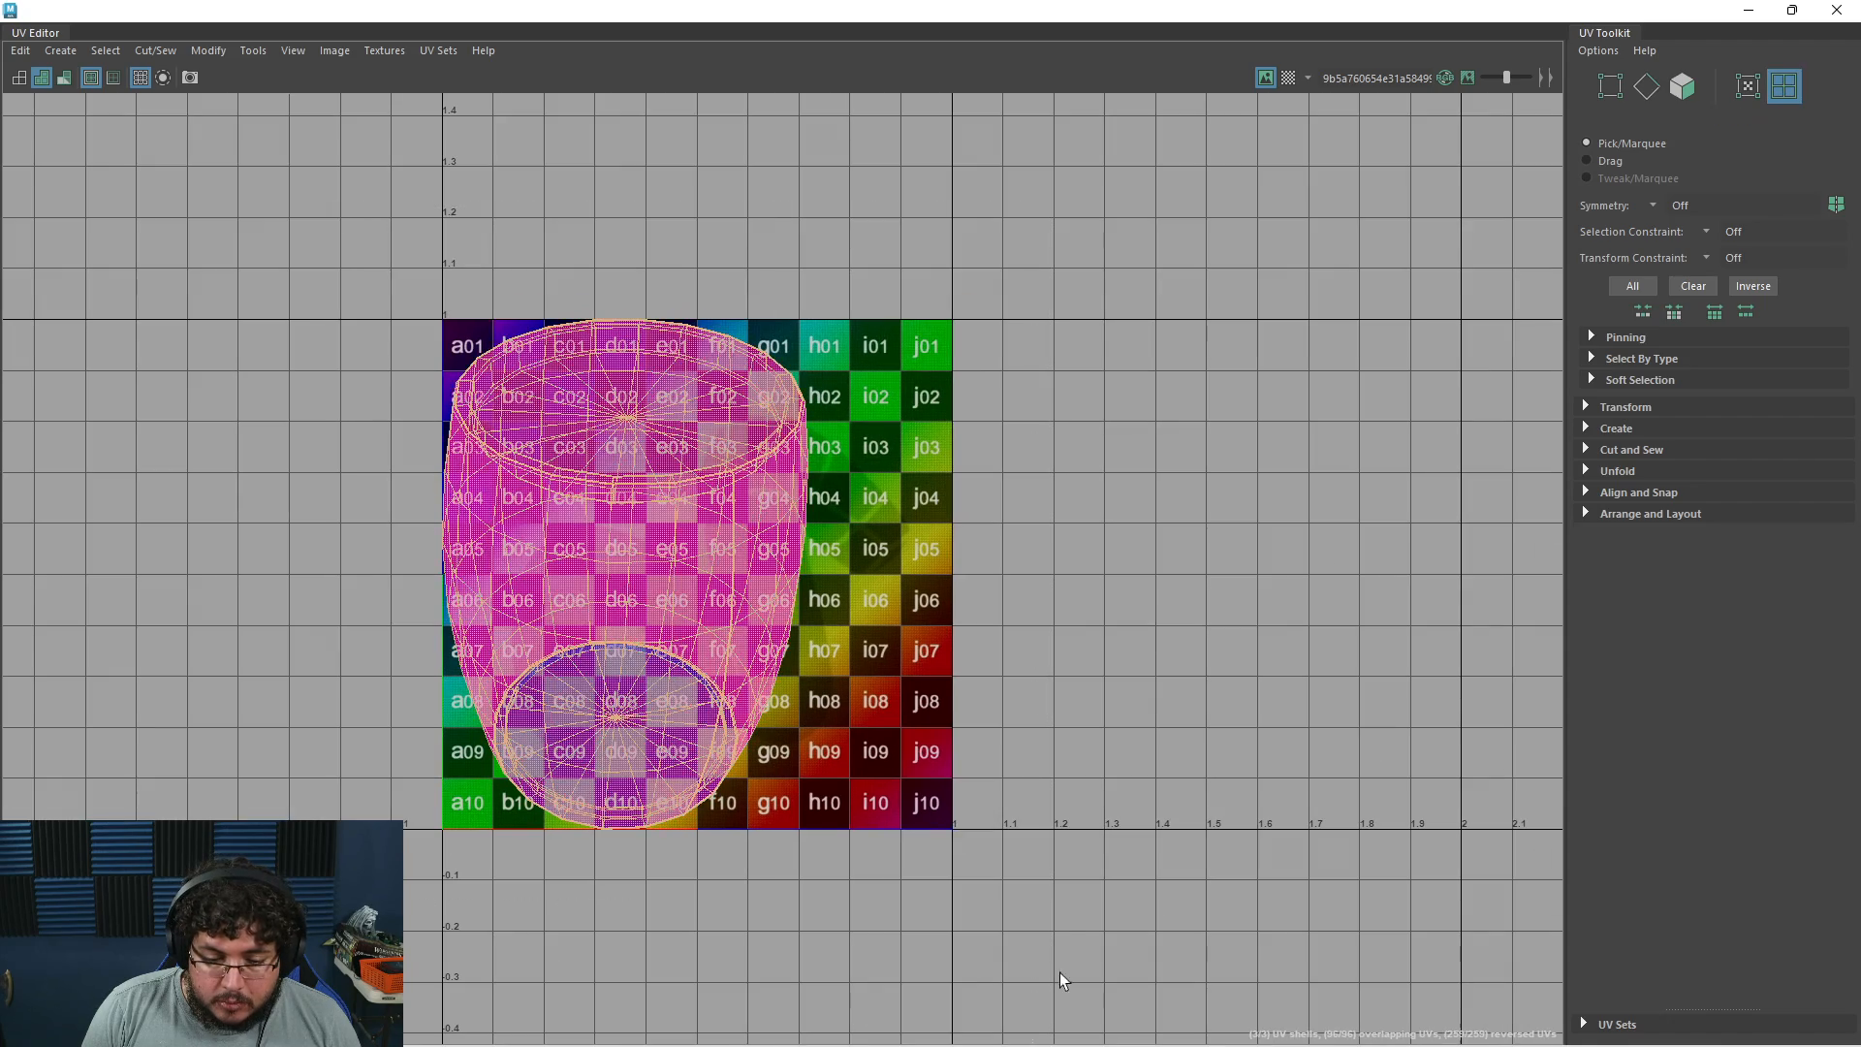
Unfold the barrel's UV shells and rotate them so the body shell lies horizontally
key(ctrl+u)
click(479, 240)
key(e)
drag(711, 420, 477, 407)
Select all three barrel shells and scale them together to fit inside the 0 to 1 UV tile
drag(914, 272, 687, 823)
key(r)
drag(623, 553, 734, 647)
key(w)
key(r)
key(w)
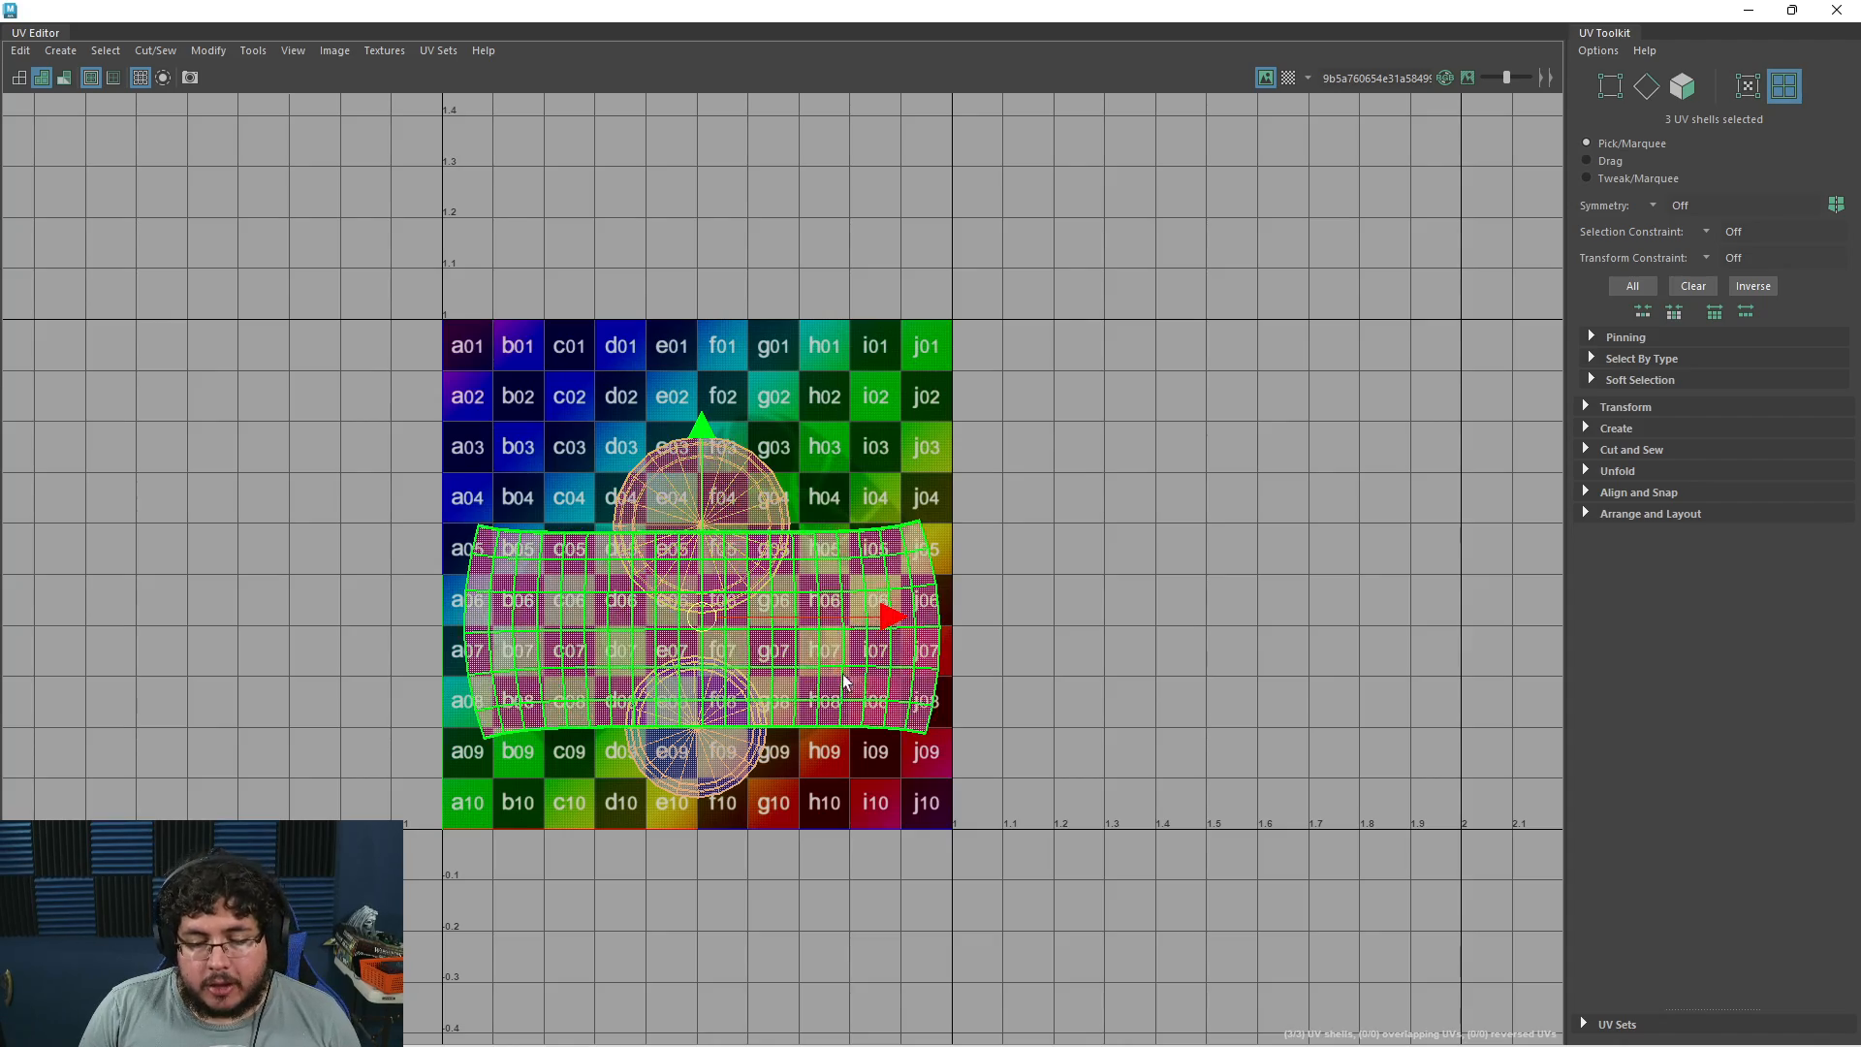
Check the checker texture on the barrel in the 3D view, then return to the UV Editor in UV shell mode
click(884, 615)
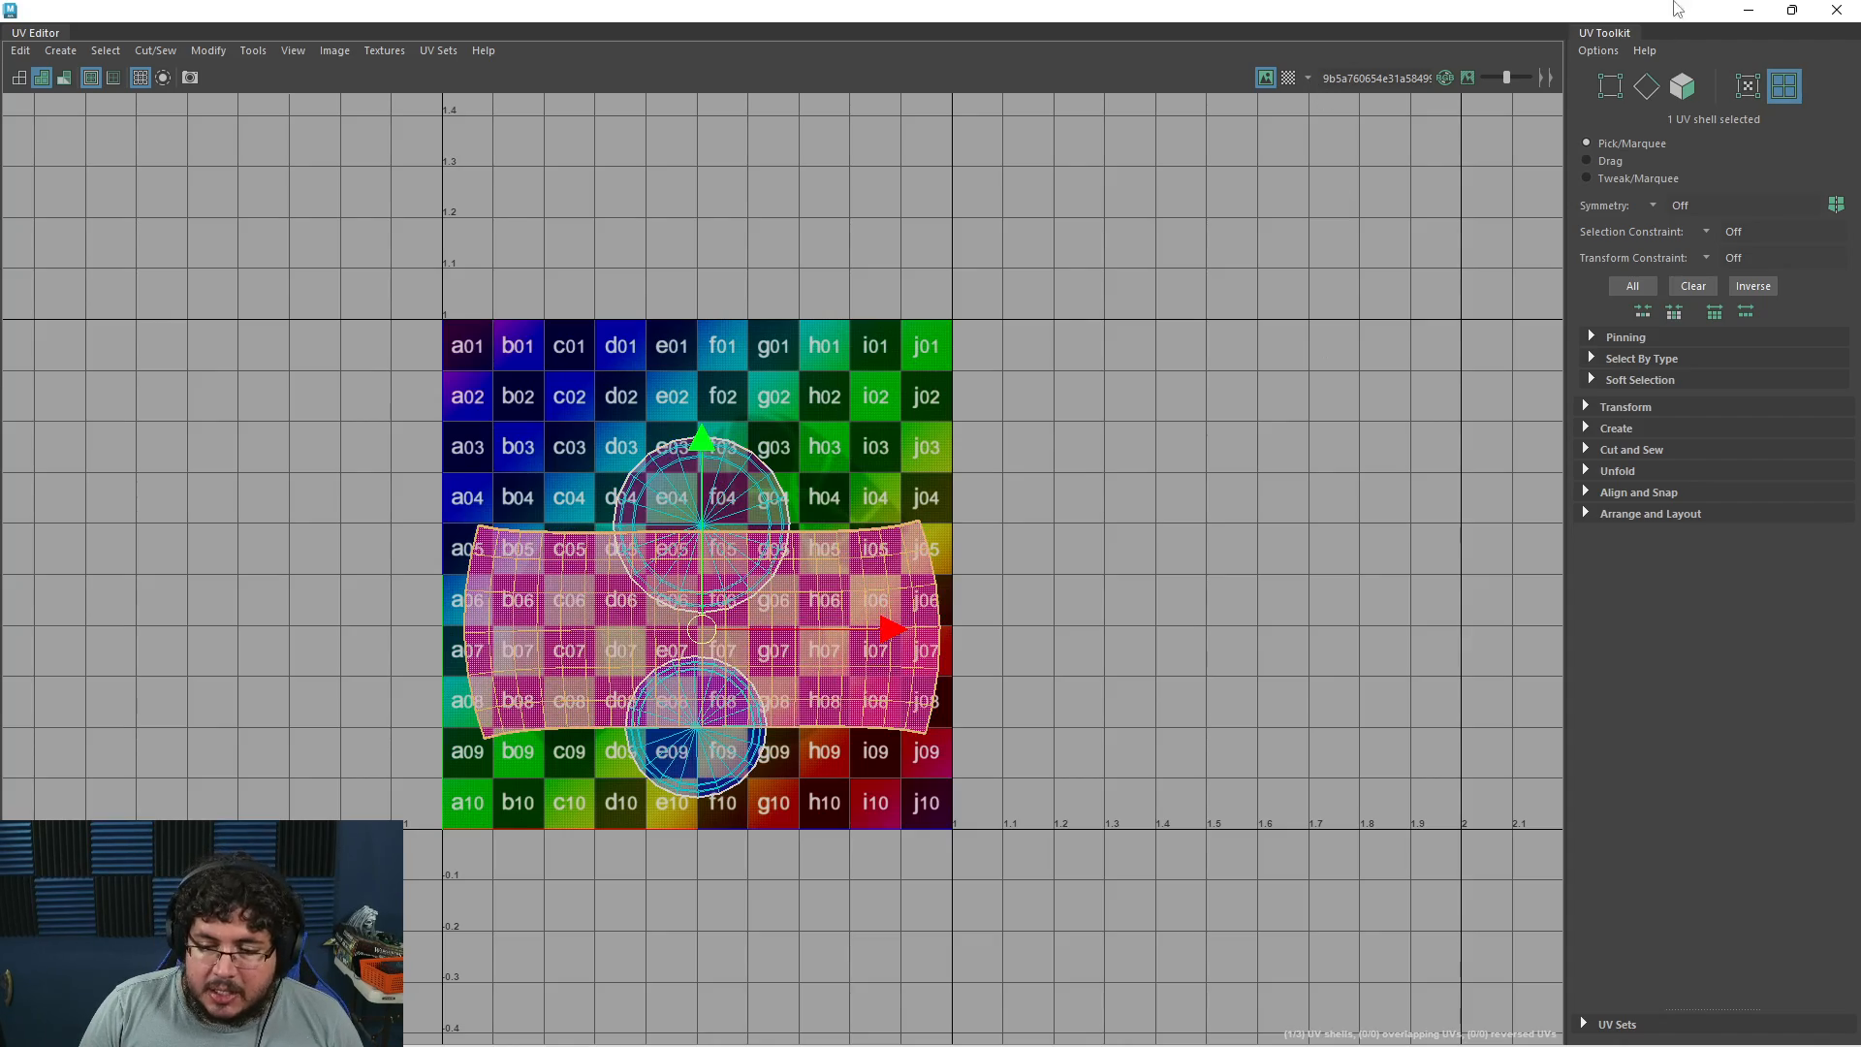
click(1748, 9)
alt+drag(1060, 471, 1209, 465)
click(1209, 466)
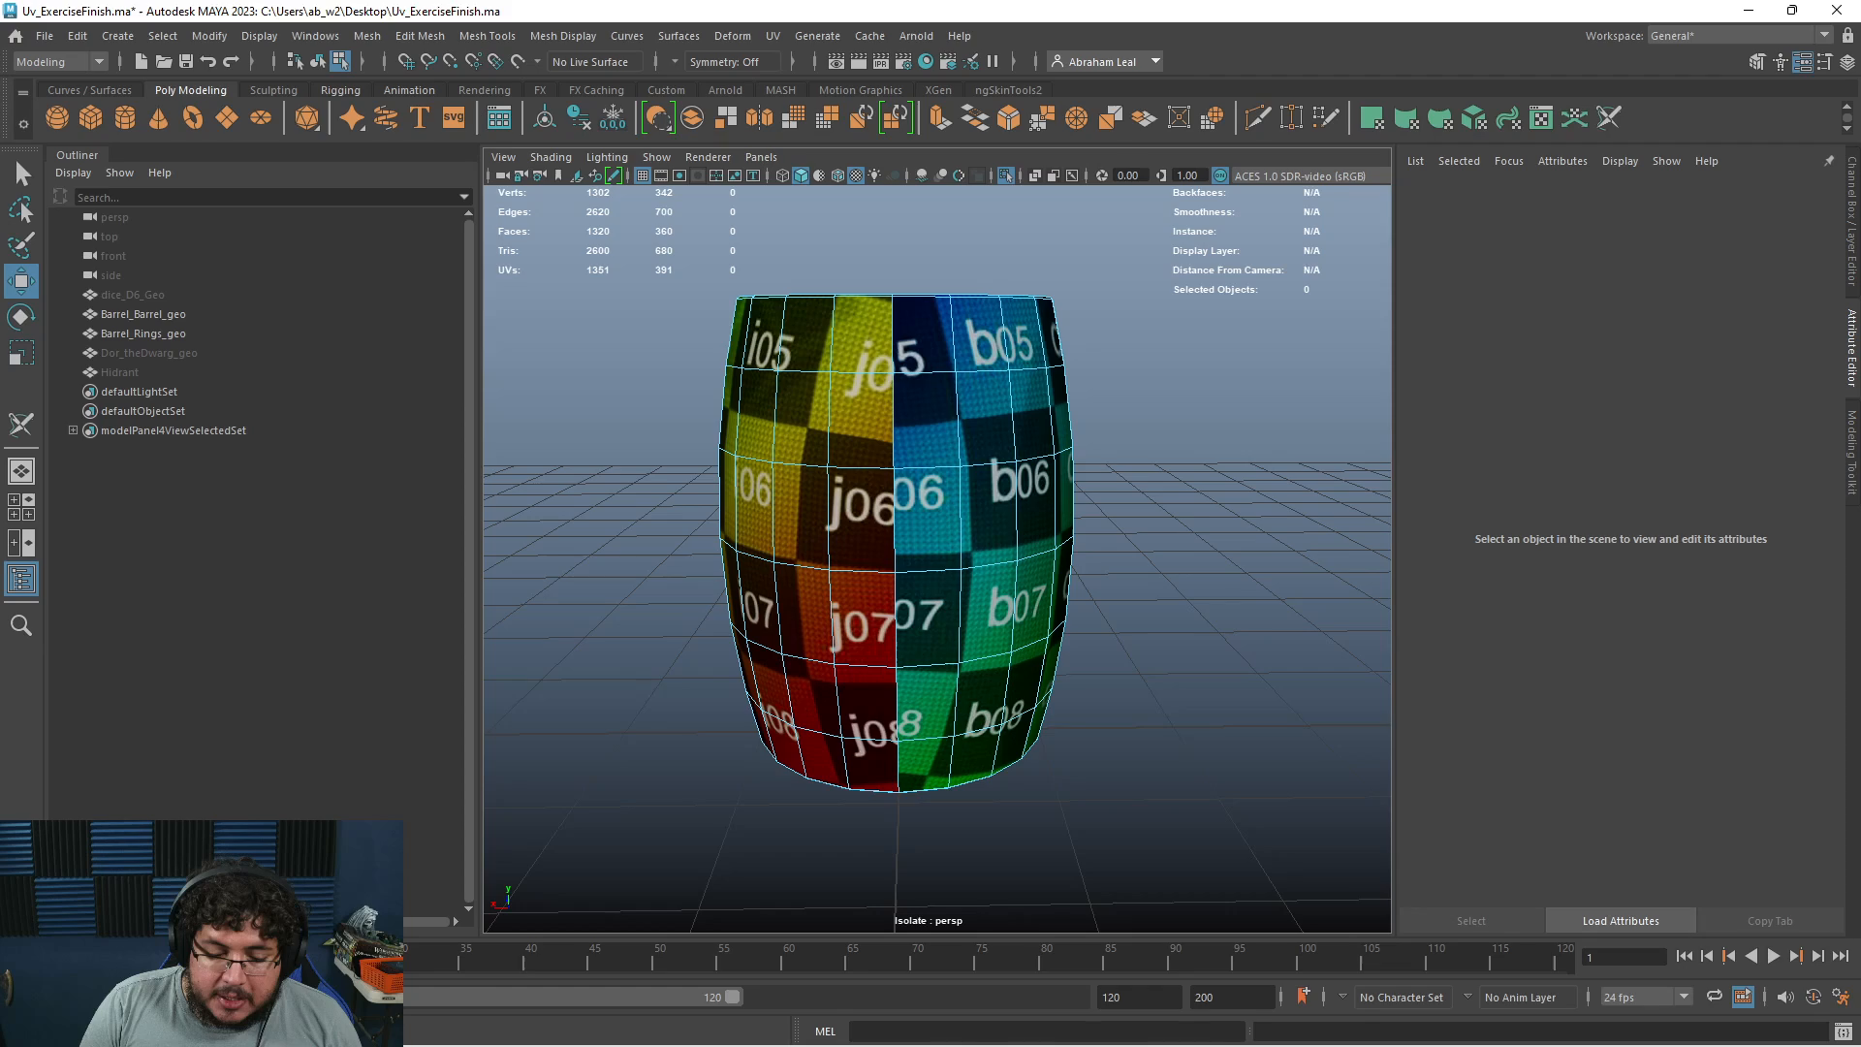
click(97, 1031)
right_drag(774, 453, 630, 365)
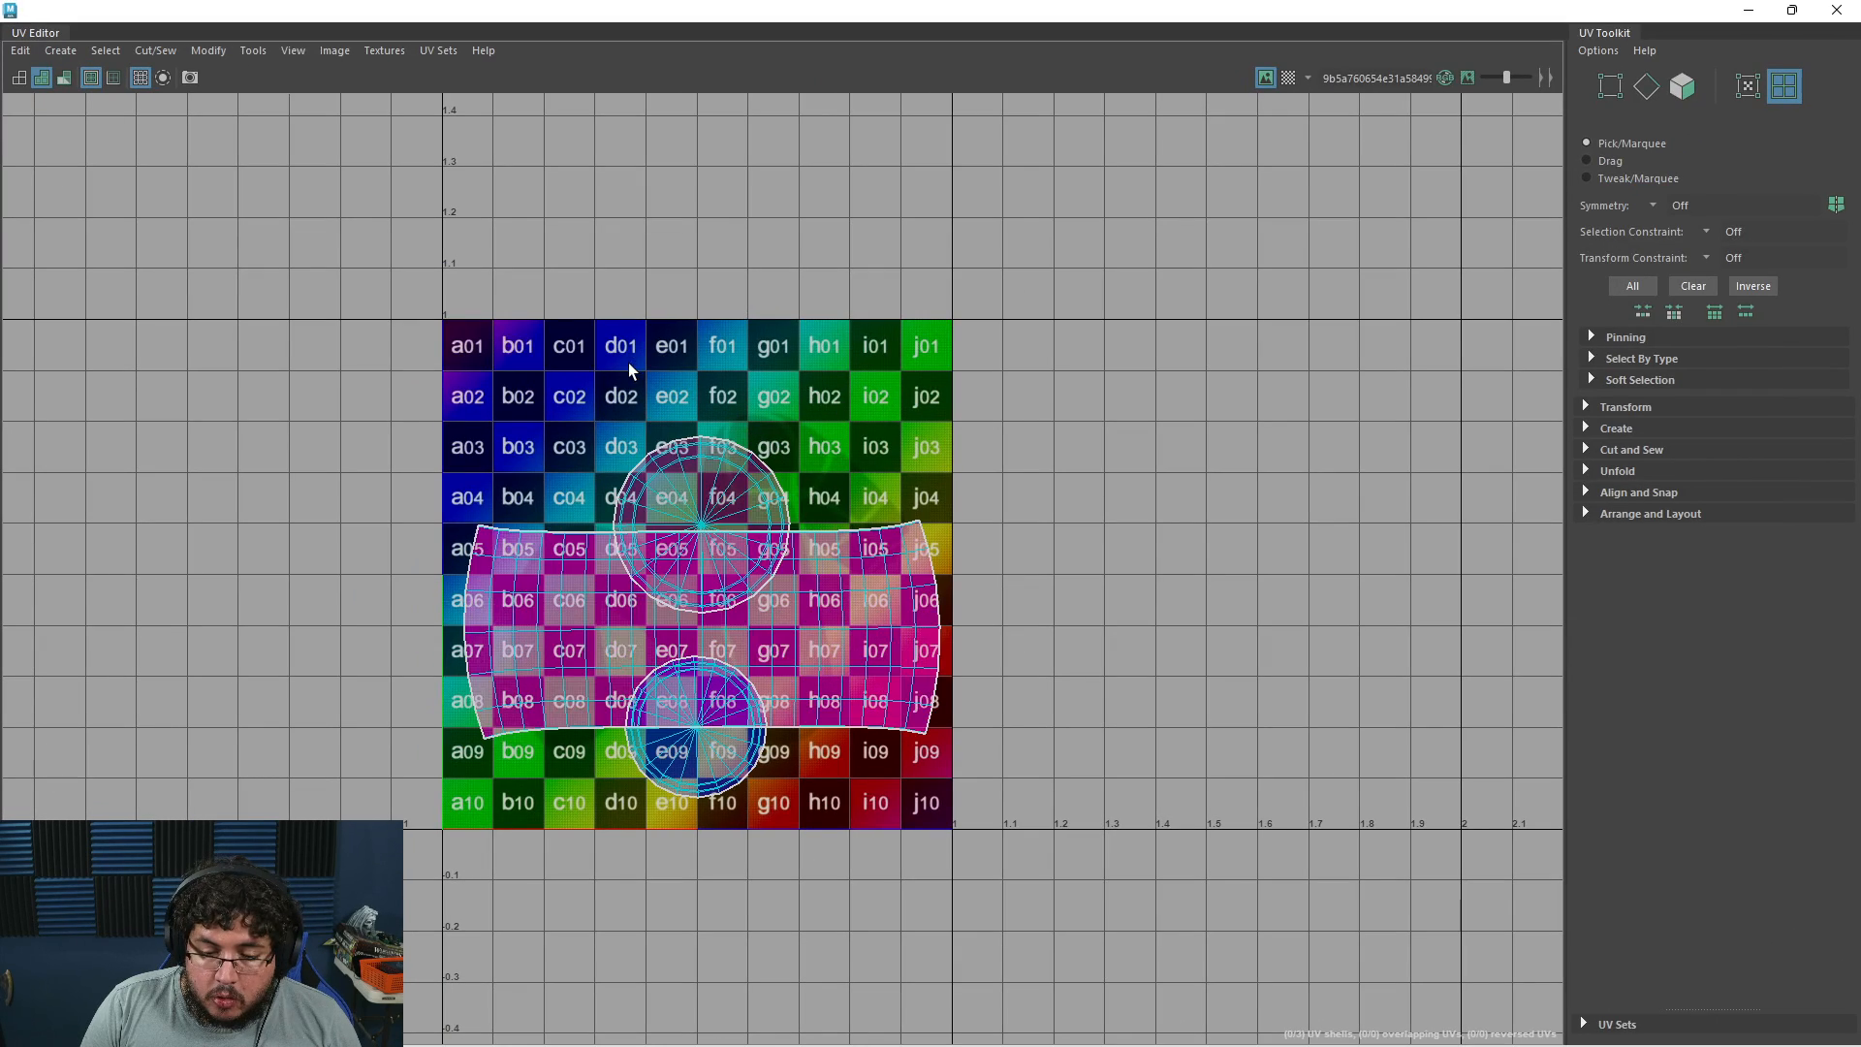
Select the barrel's body shell and examine the Transform, Align and Snap, and Arrange and Layout tools in the UV Toolkit
click(548, 664)
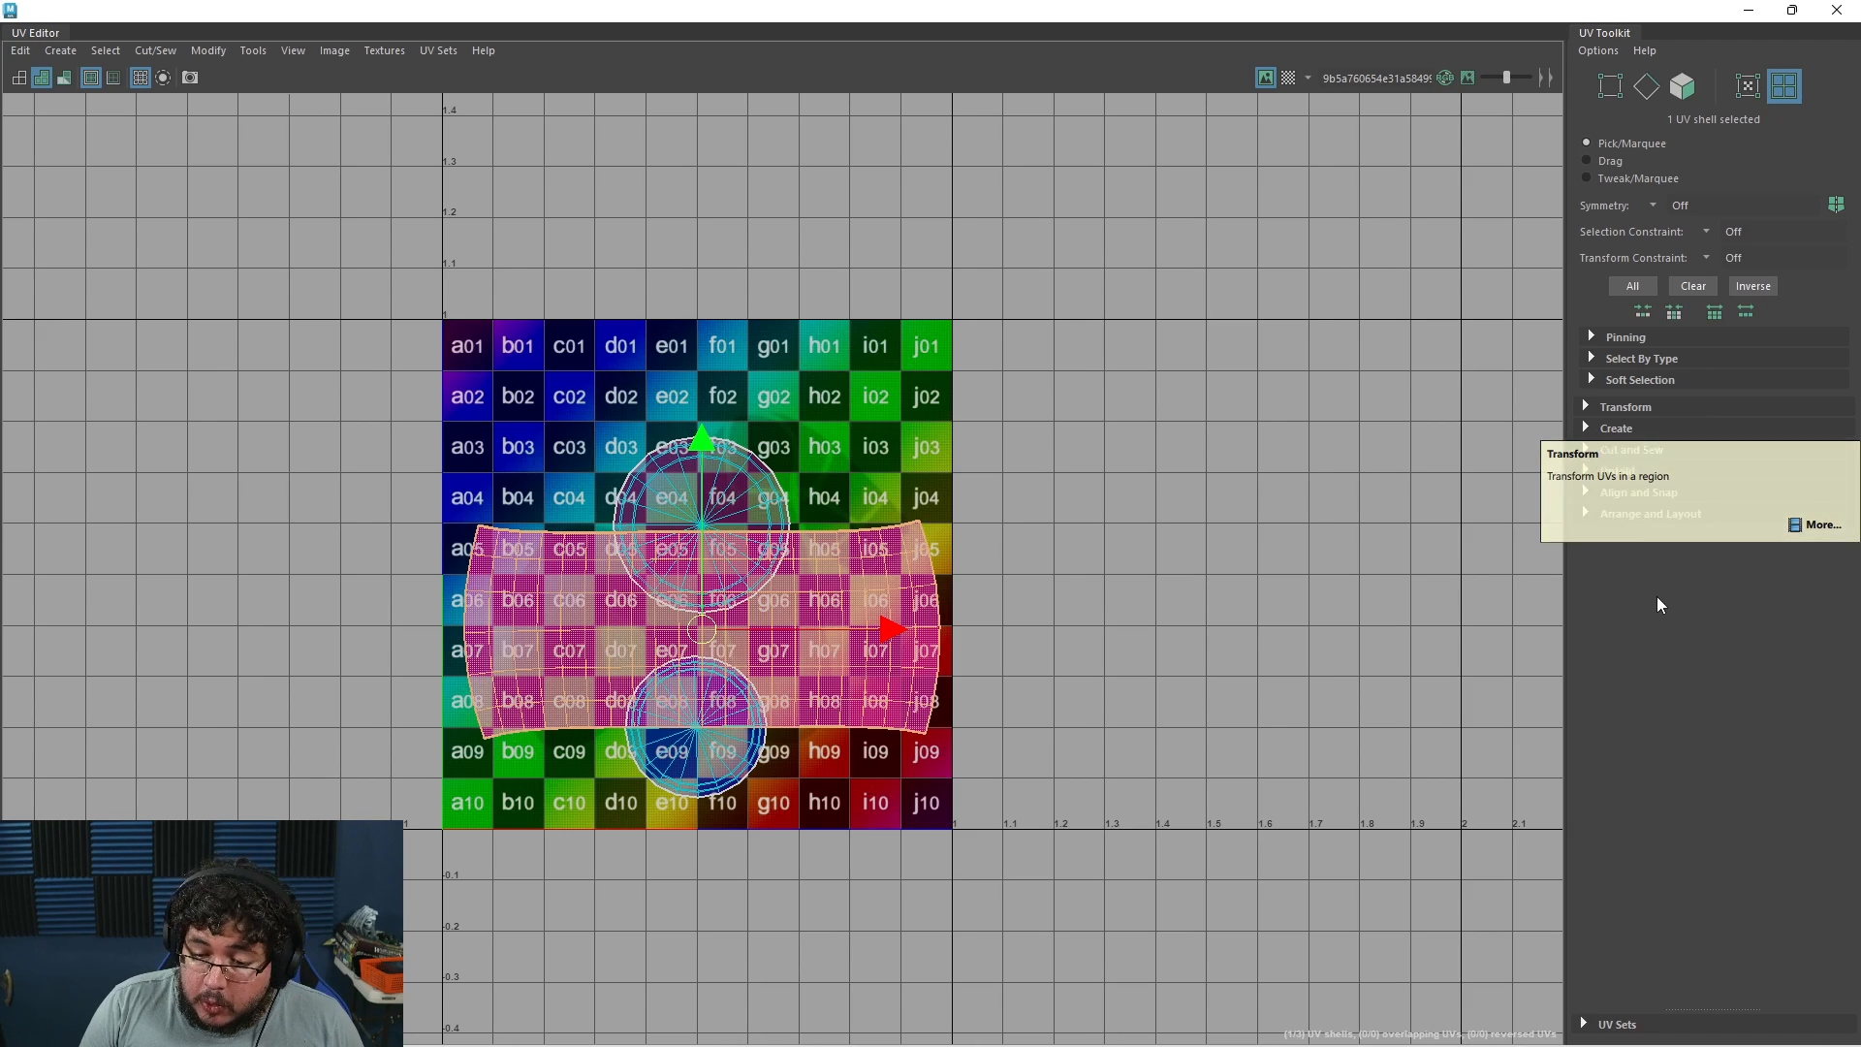
click(1586, 492)
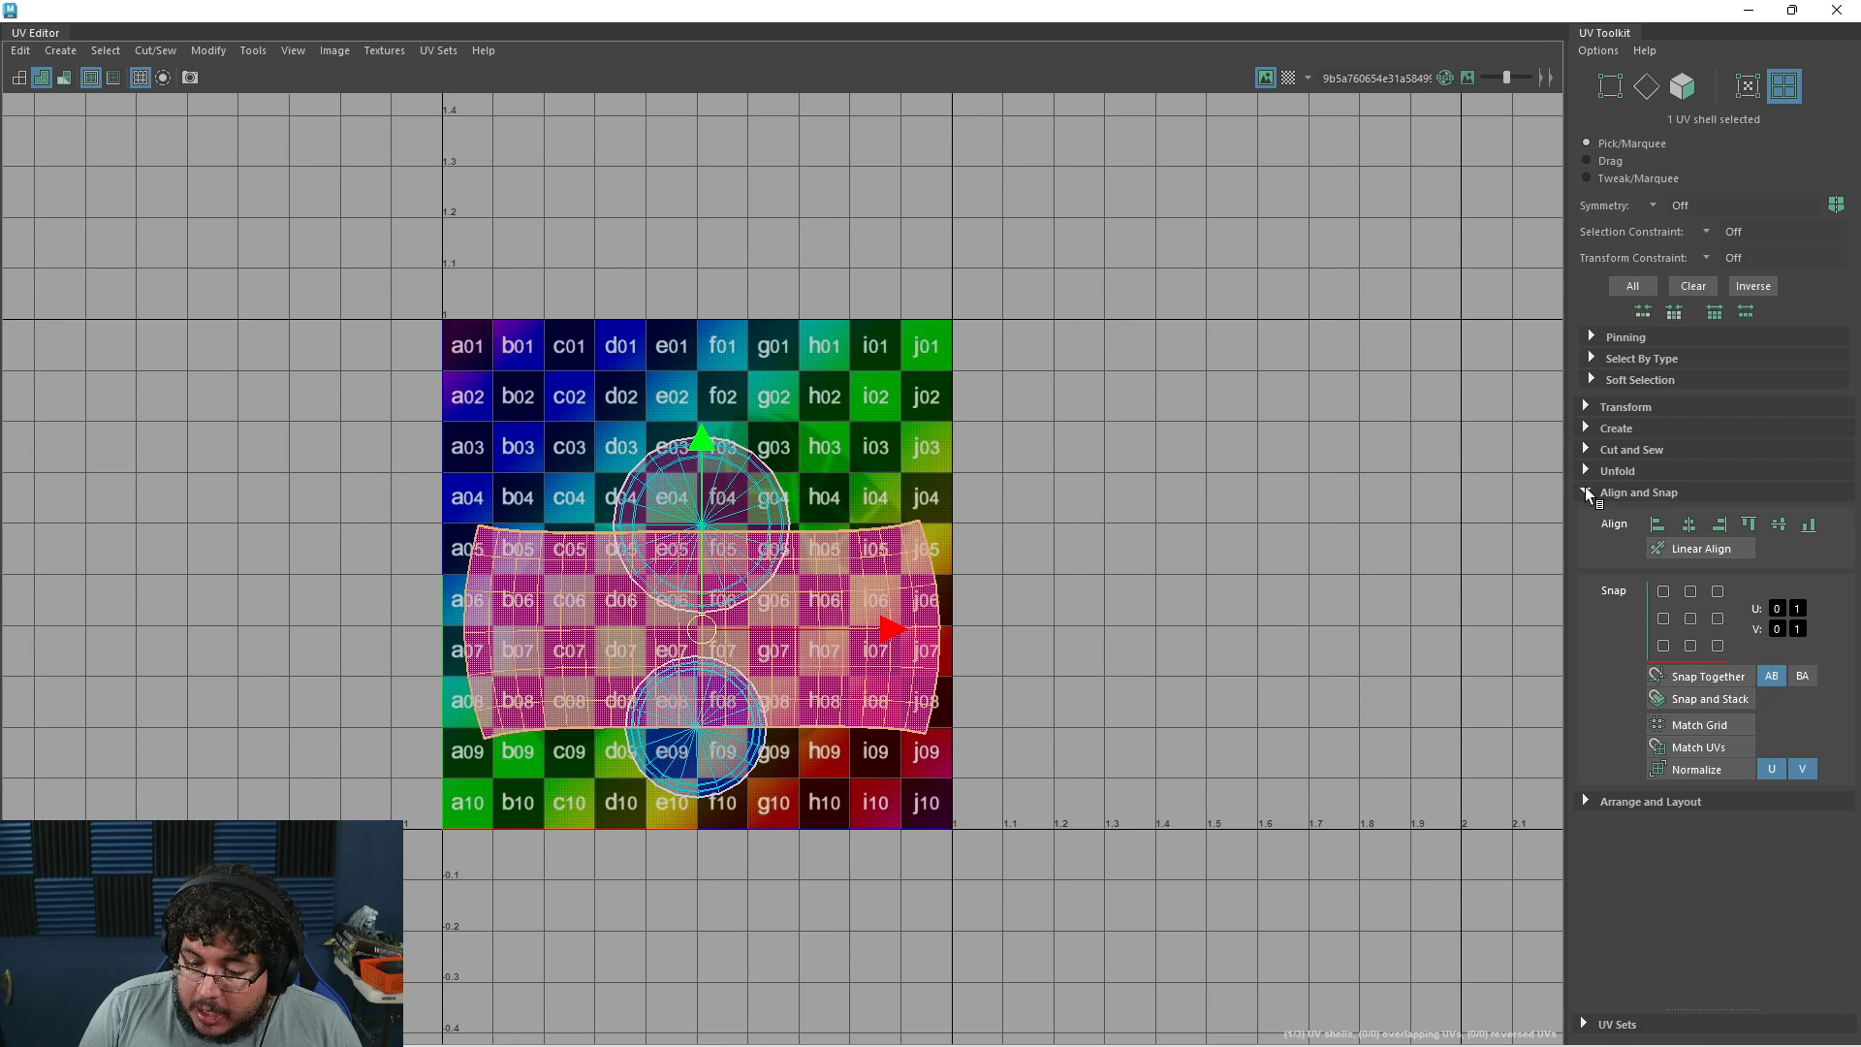
click(1586, 408)
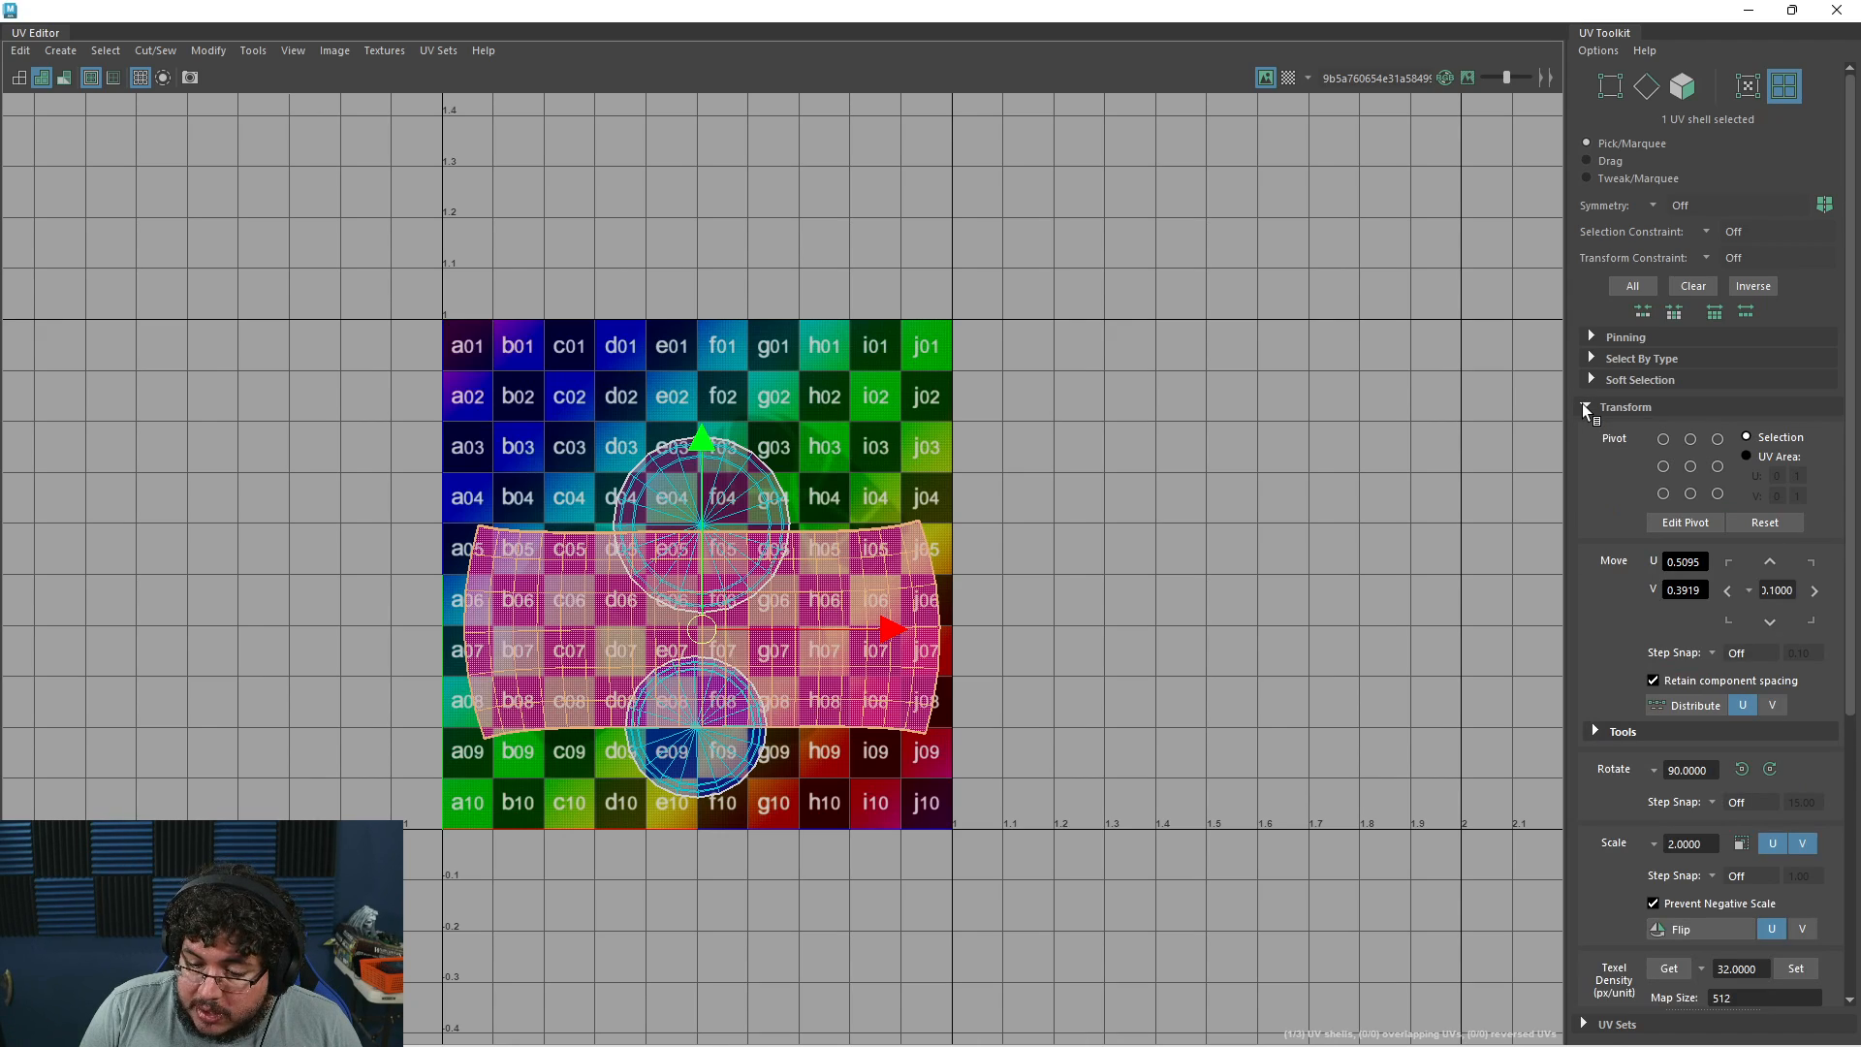
scroll(1614, 576, down, 7)
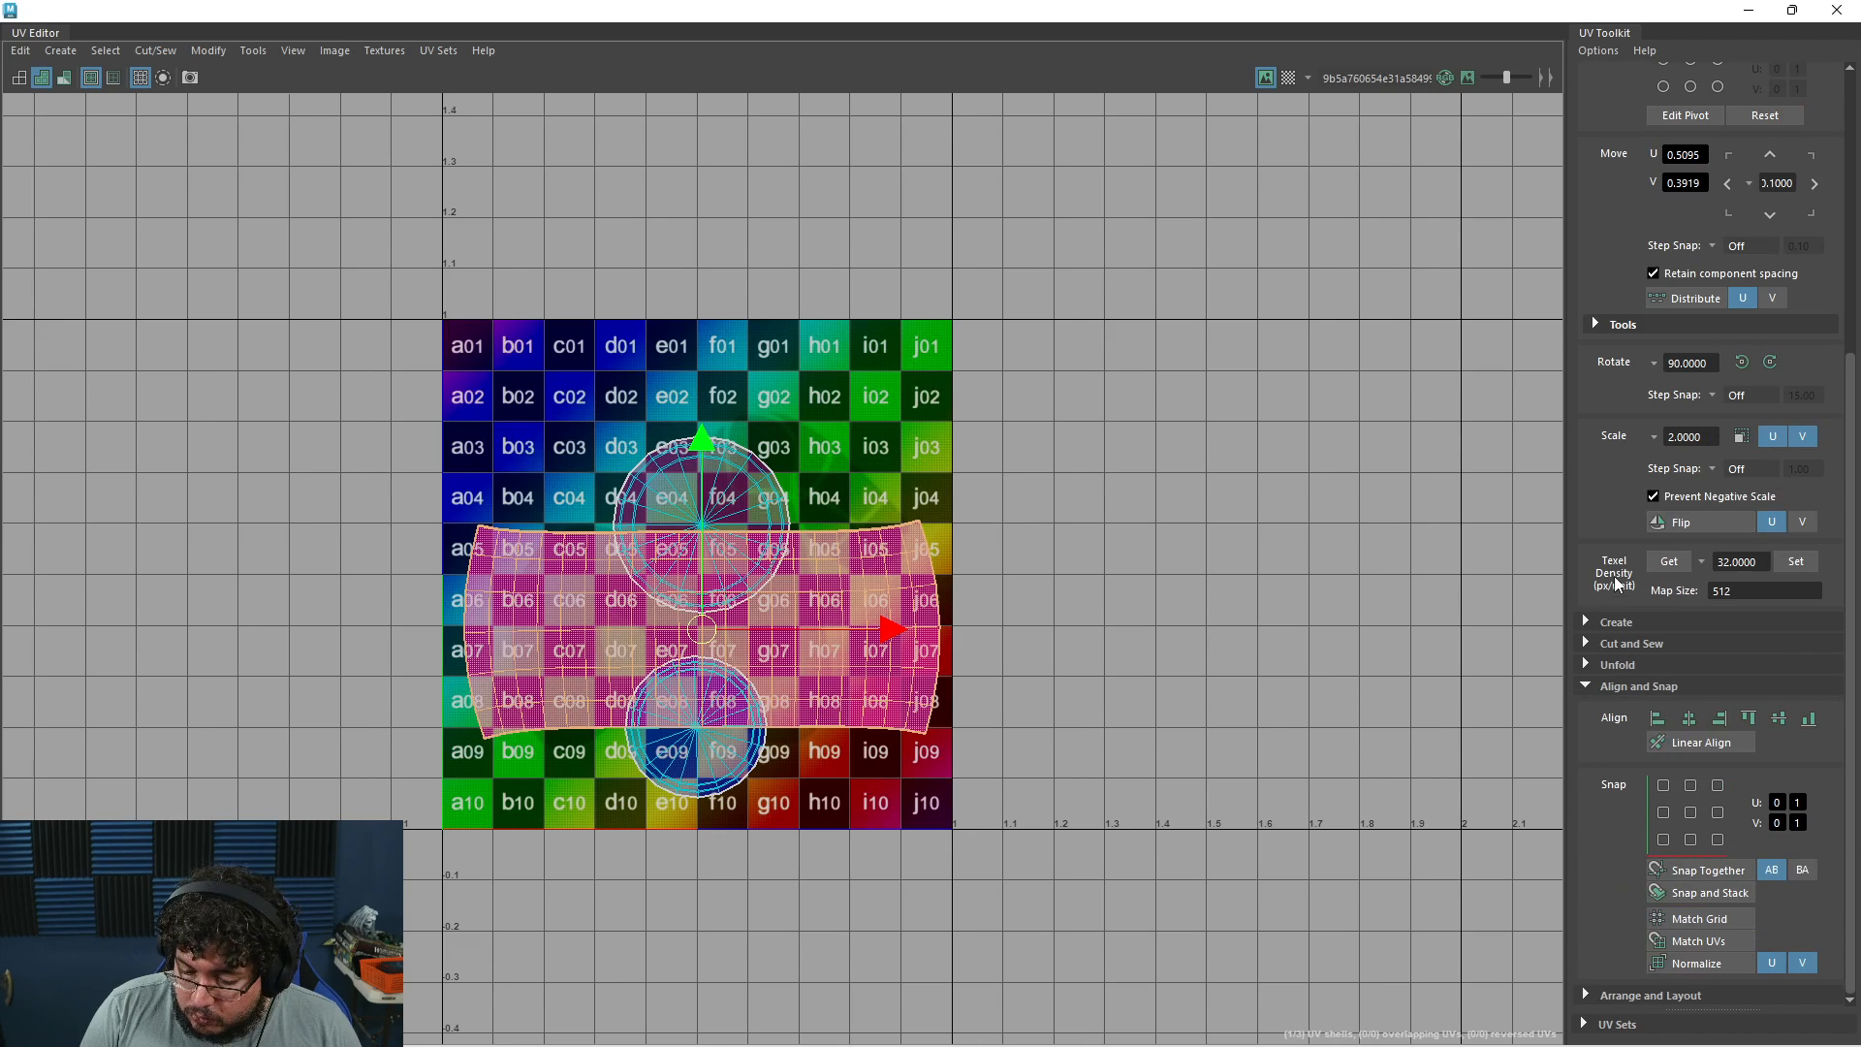
click(1586, 993)
scroll(1583, 960, down, 5)
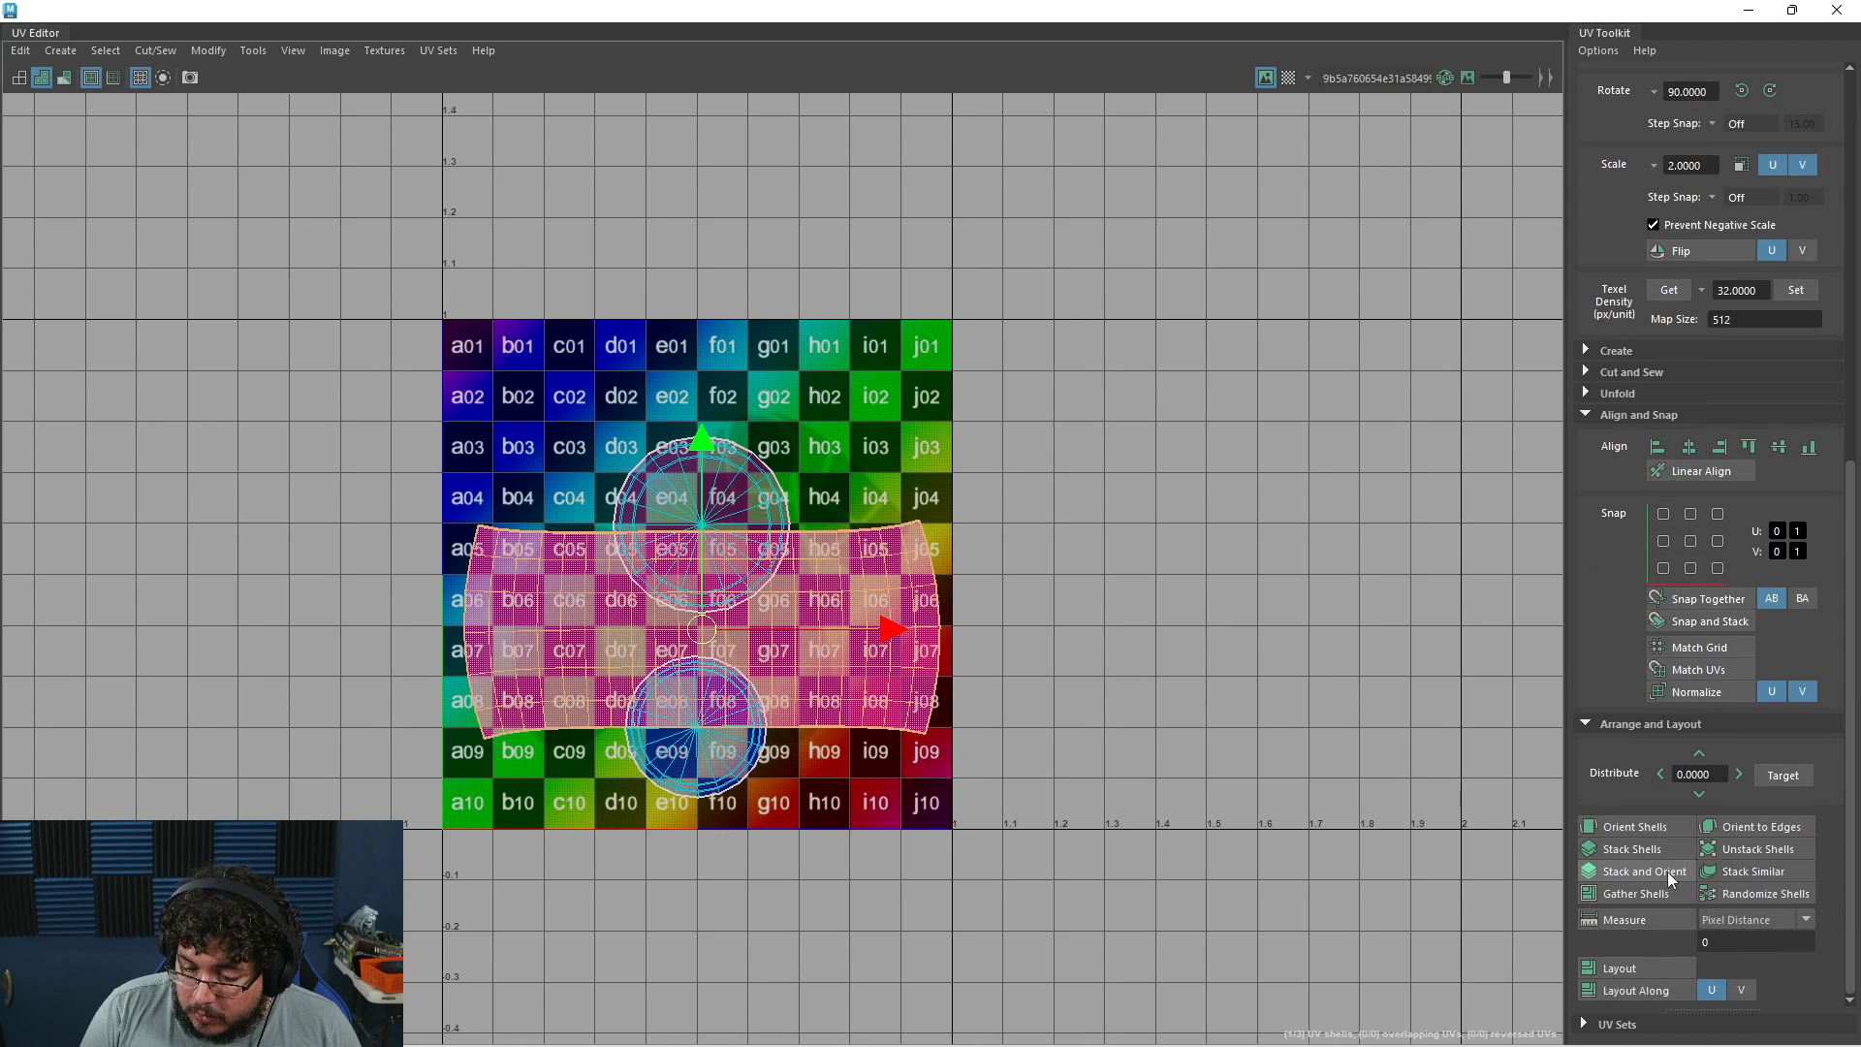
scroll(1556, 737, up, 5)
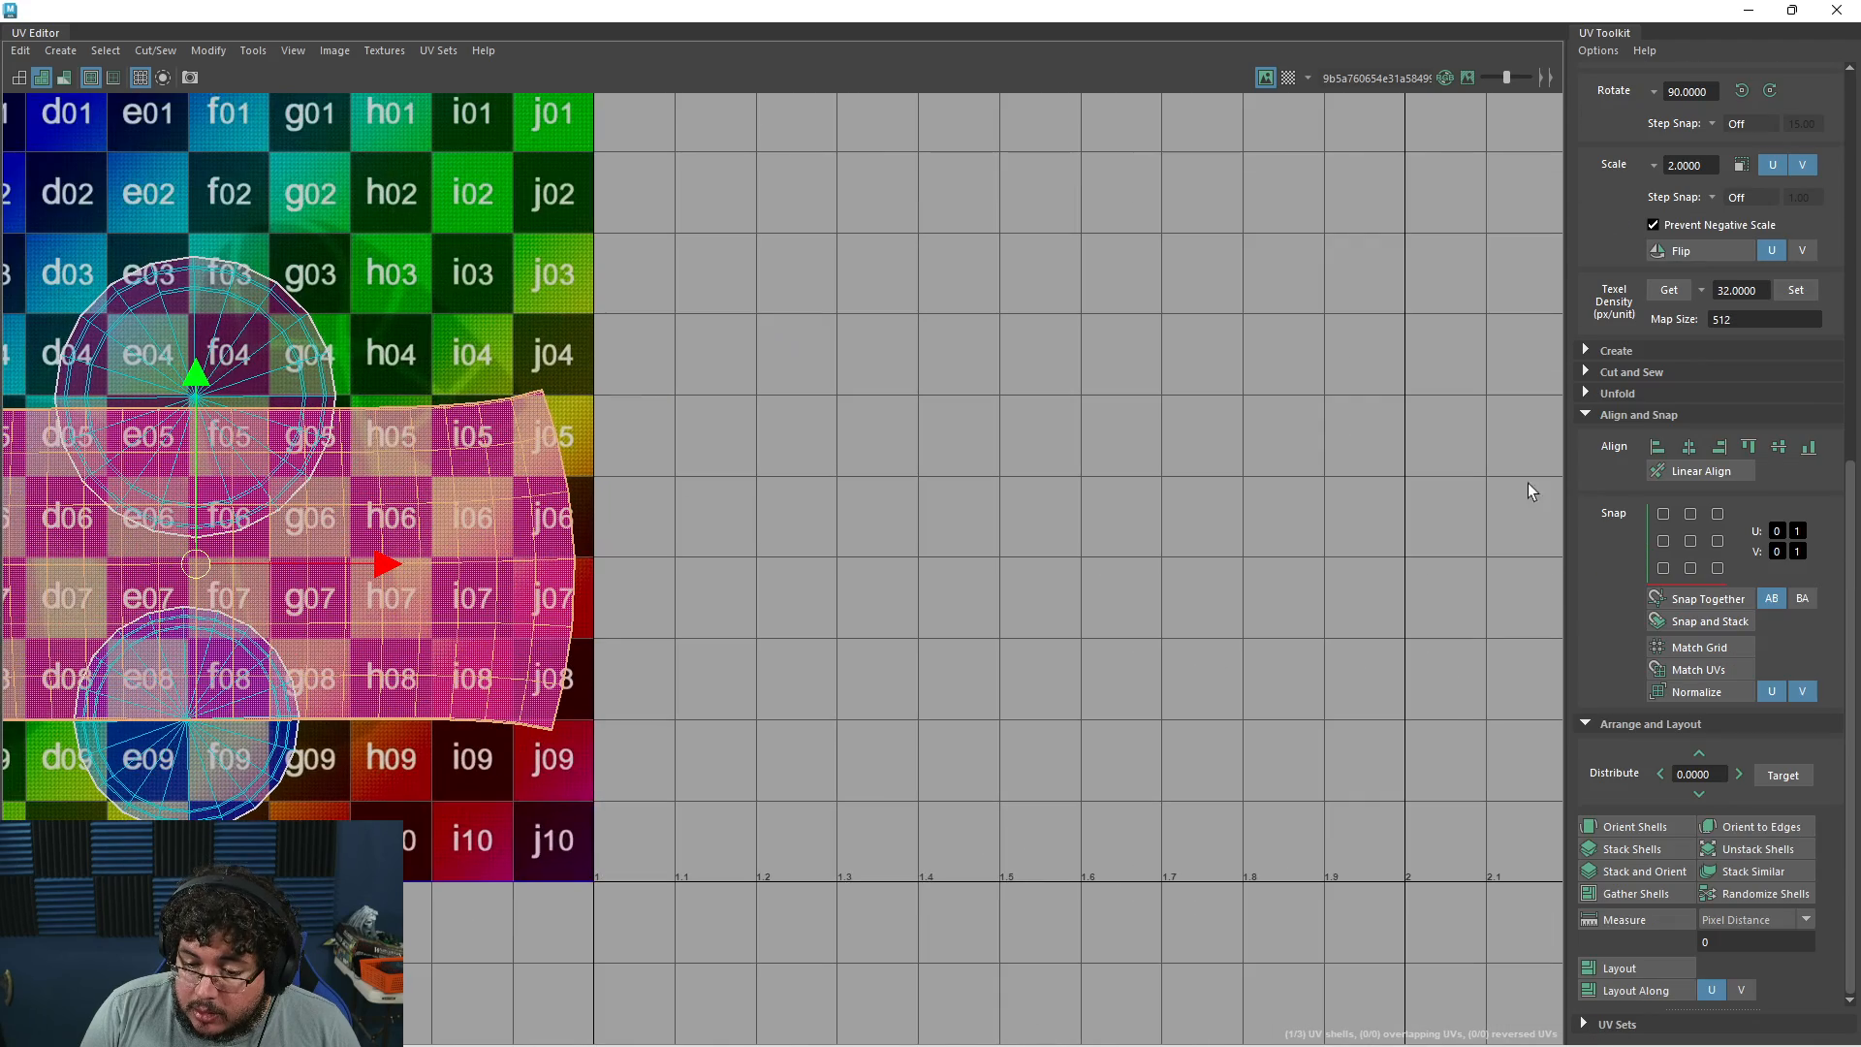
scroll(1038, 467, down, 5)
scroll(1601, 444, up, 4)
scroll(1601, 446, up, 6)
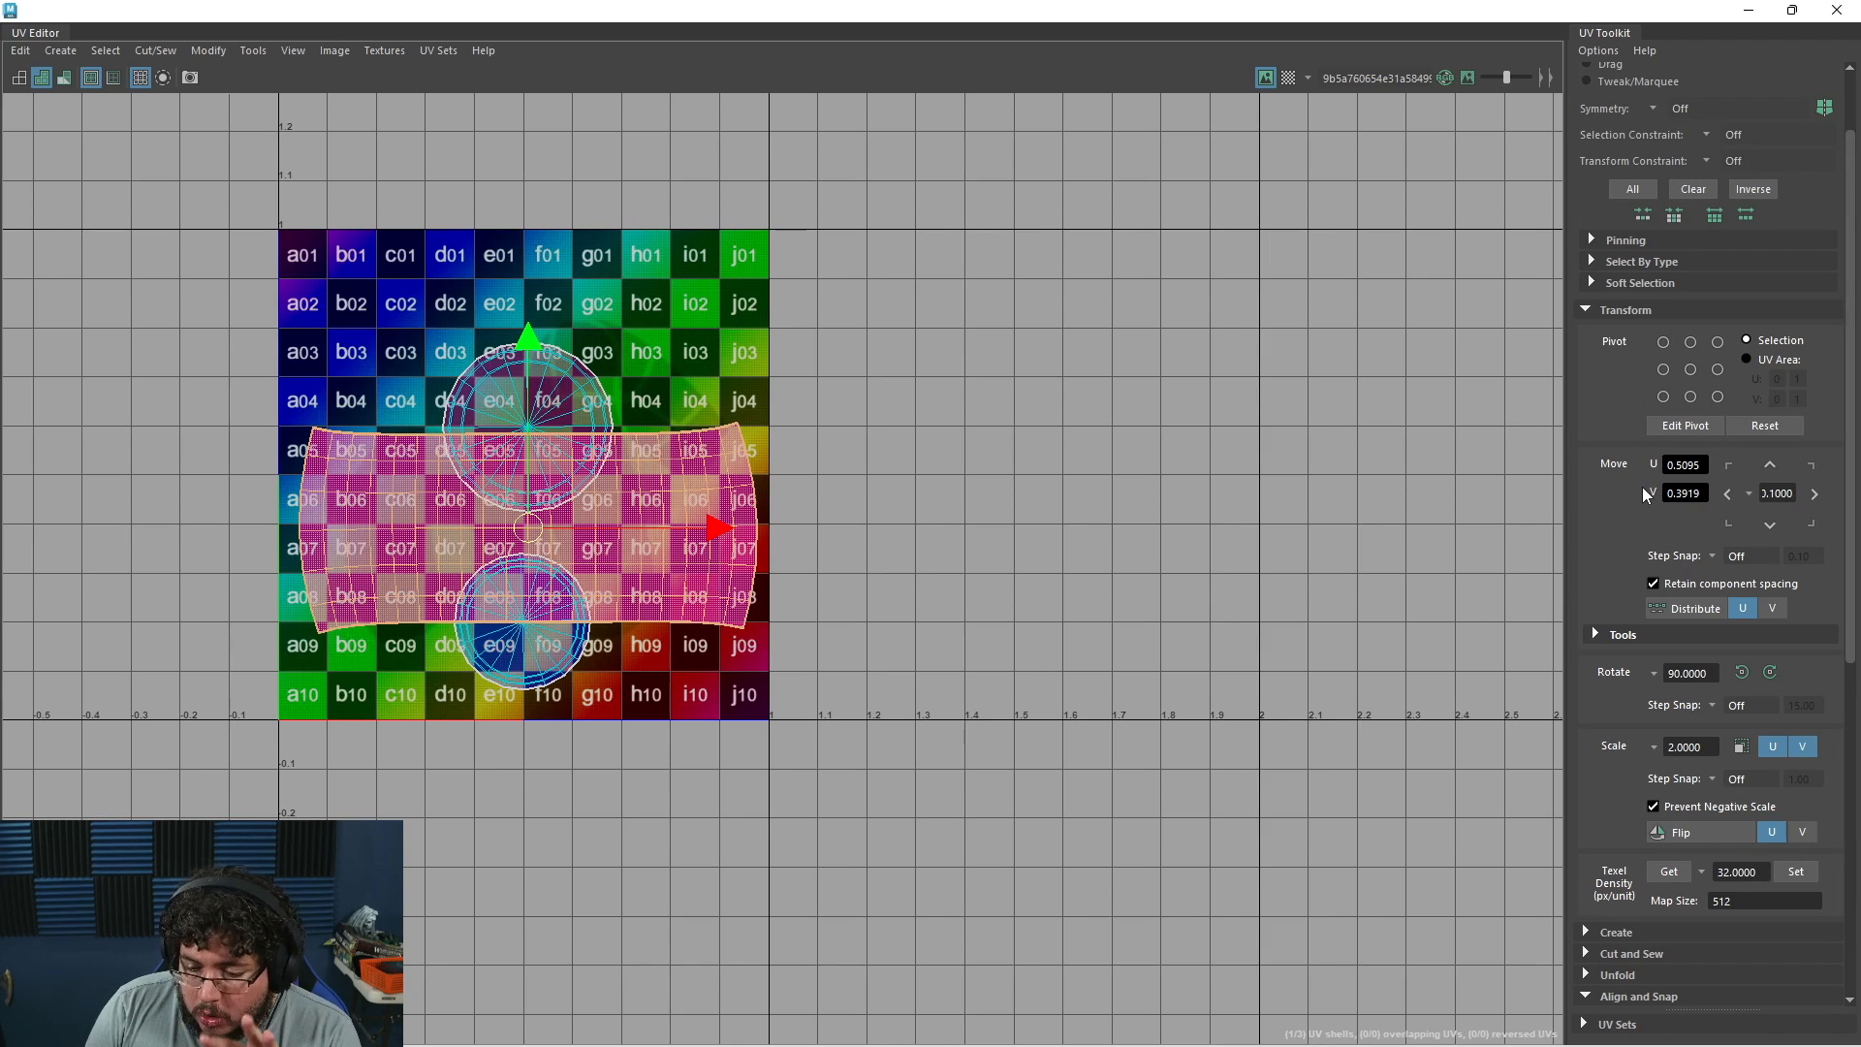
scroll(1642, 487, down, 6)
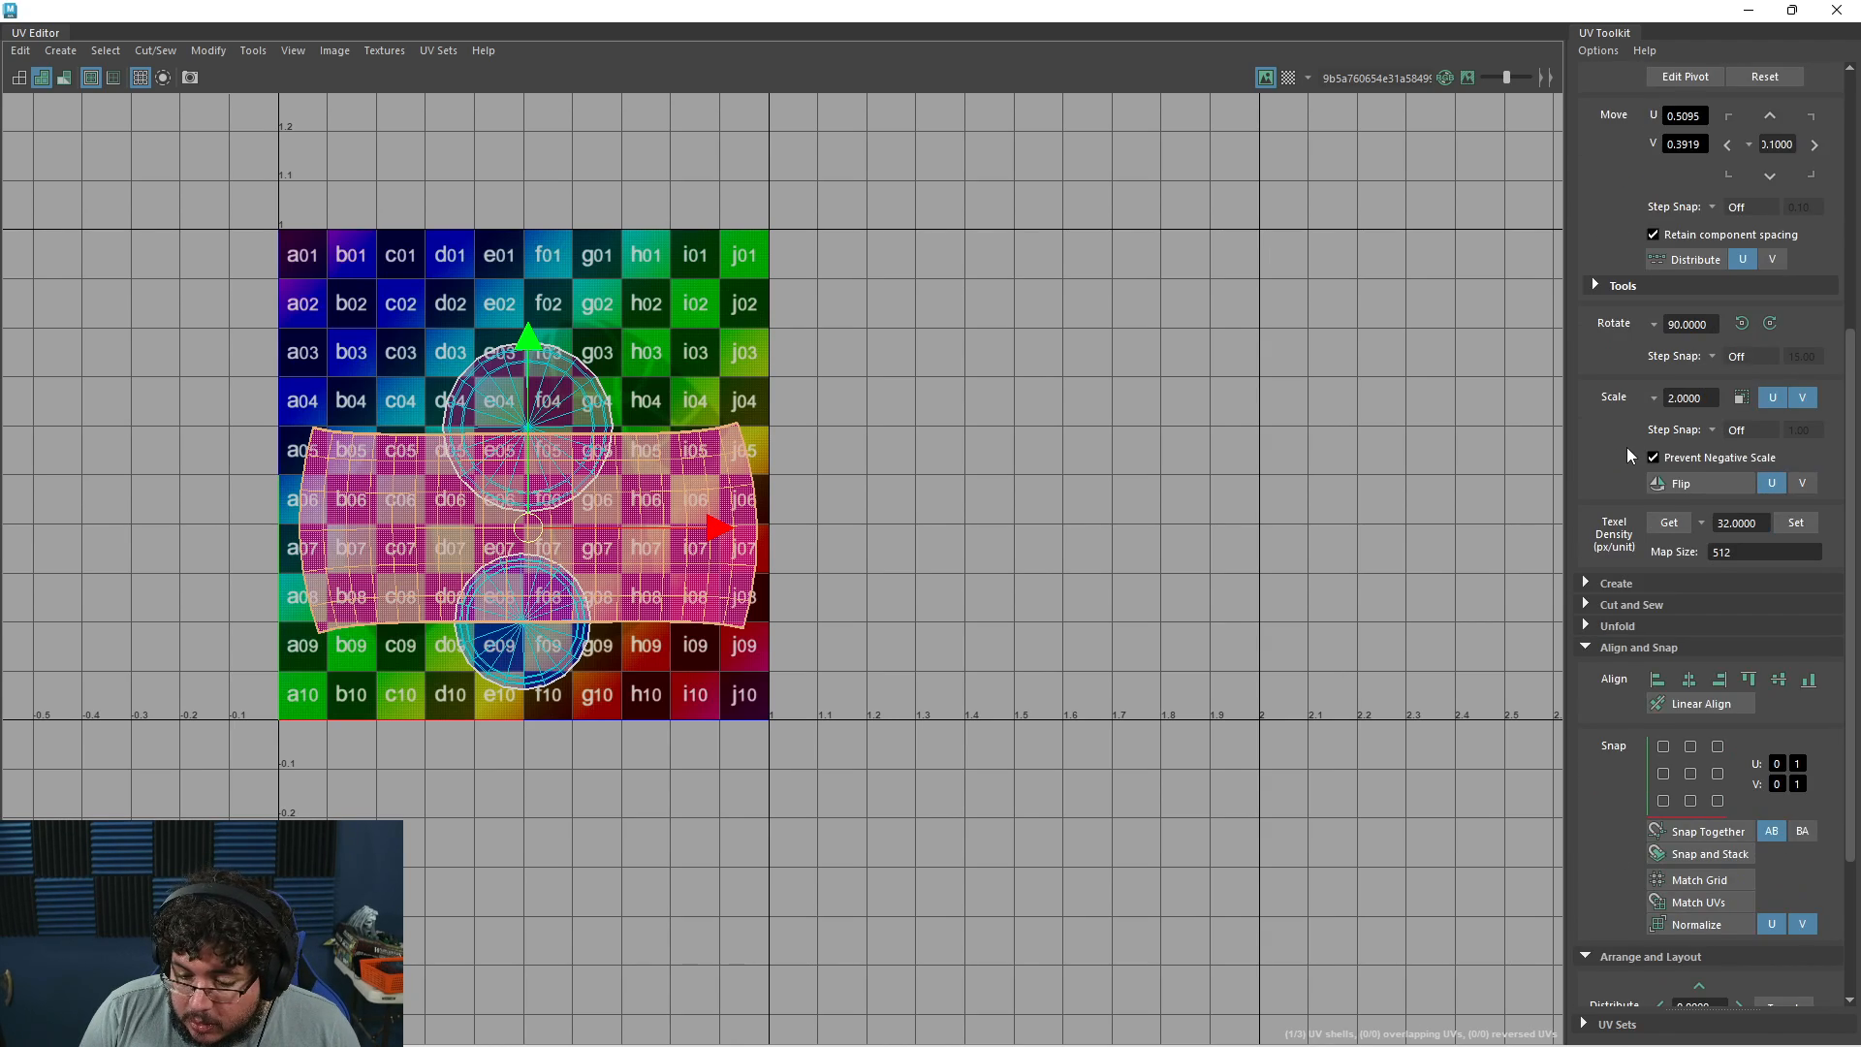
scroll(1628, 449, down, 4)
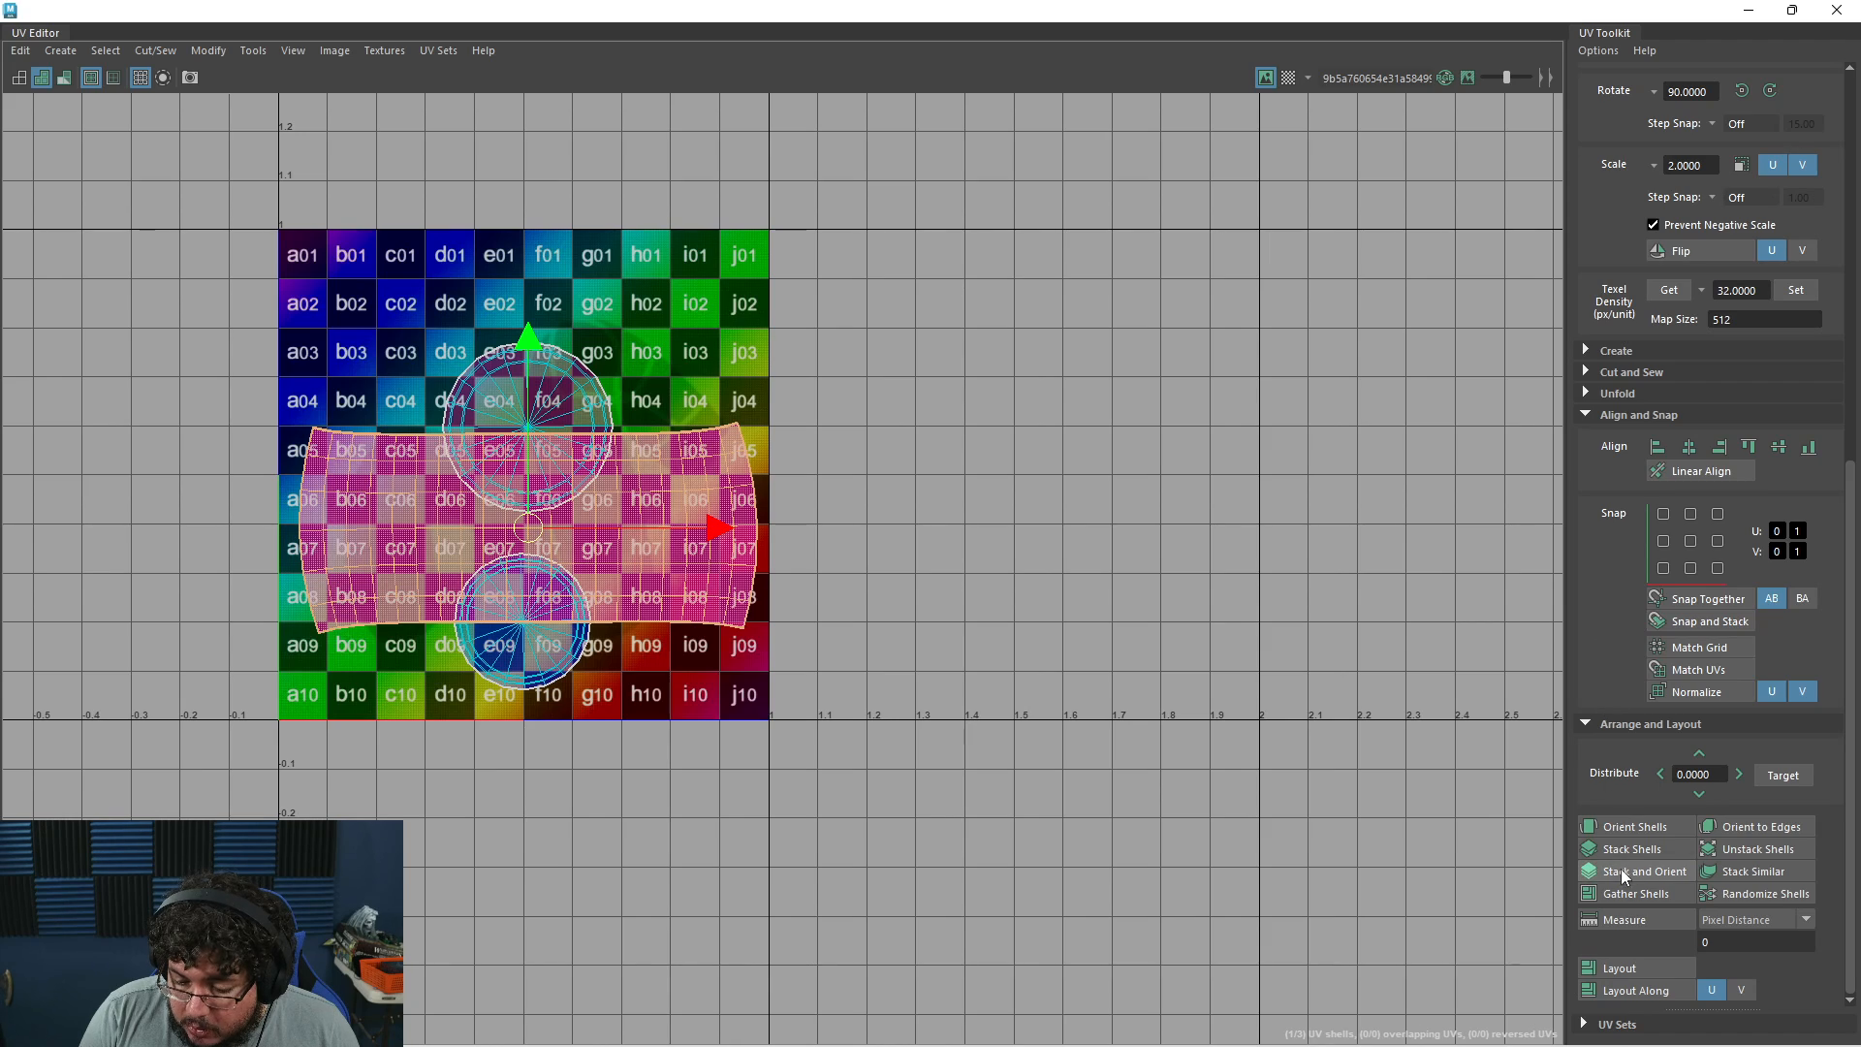
scroll(1602, 750, up, 2)
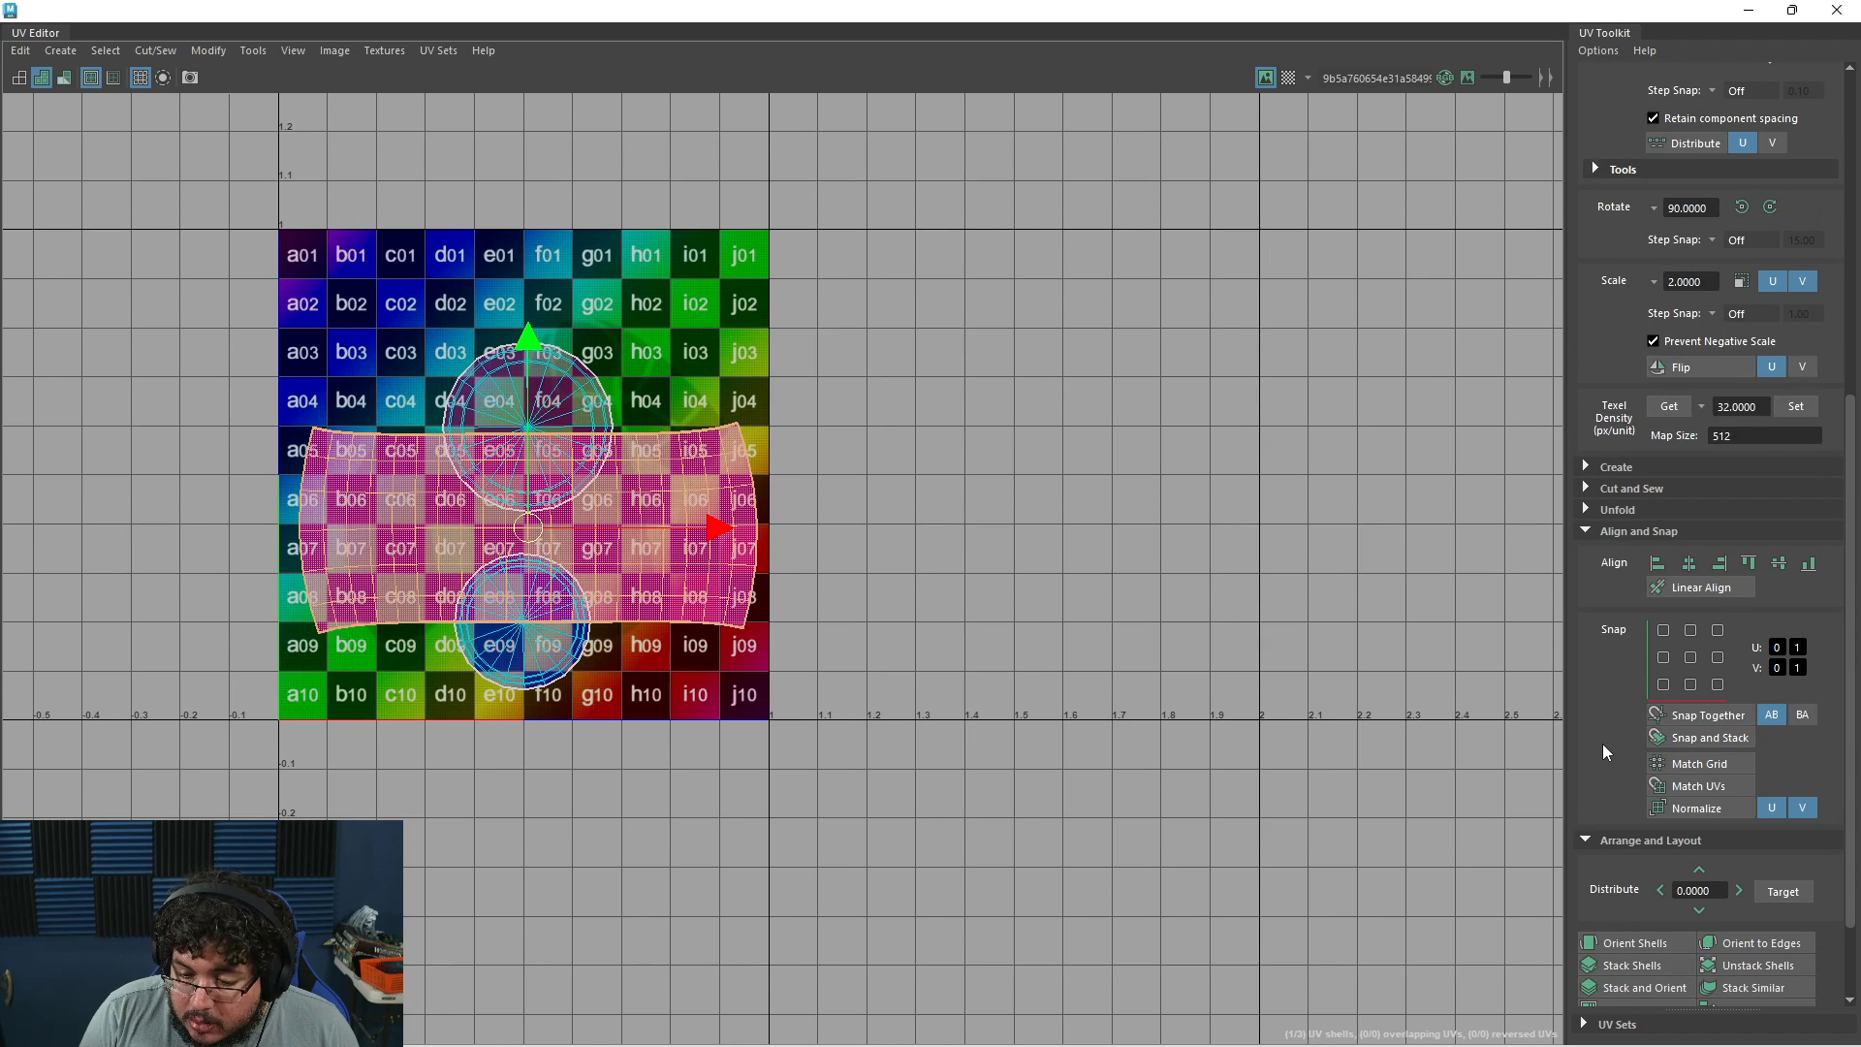
Straighten the UVs of the barrel's body shell in U and V with a 30 degree angle
click(1586, 509)
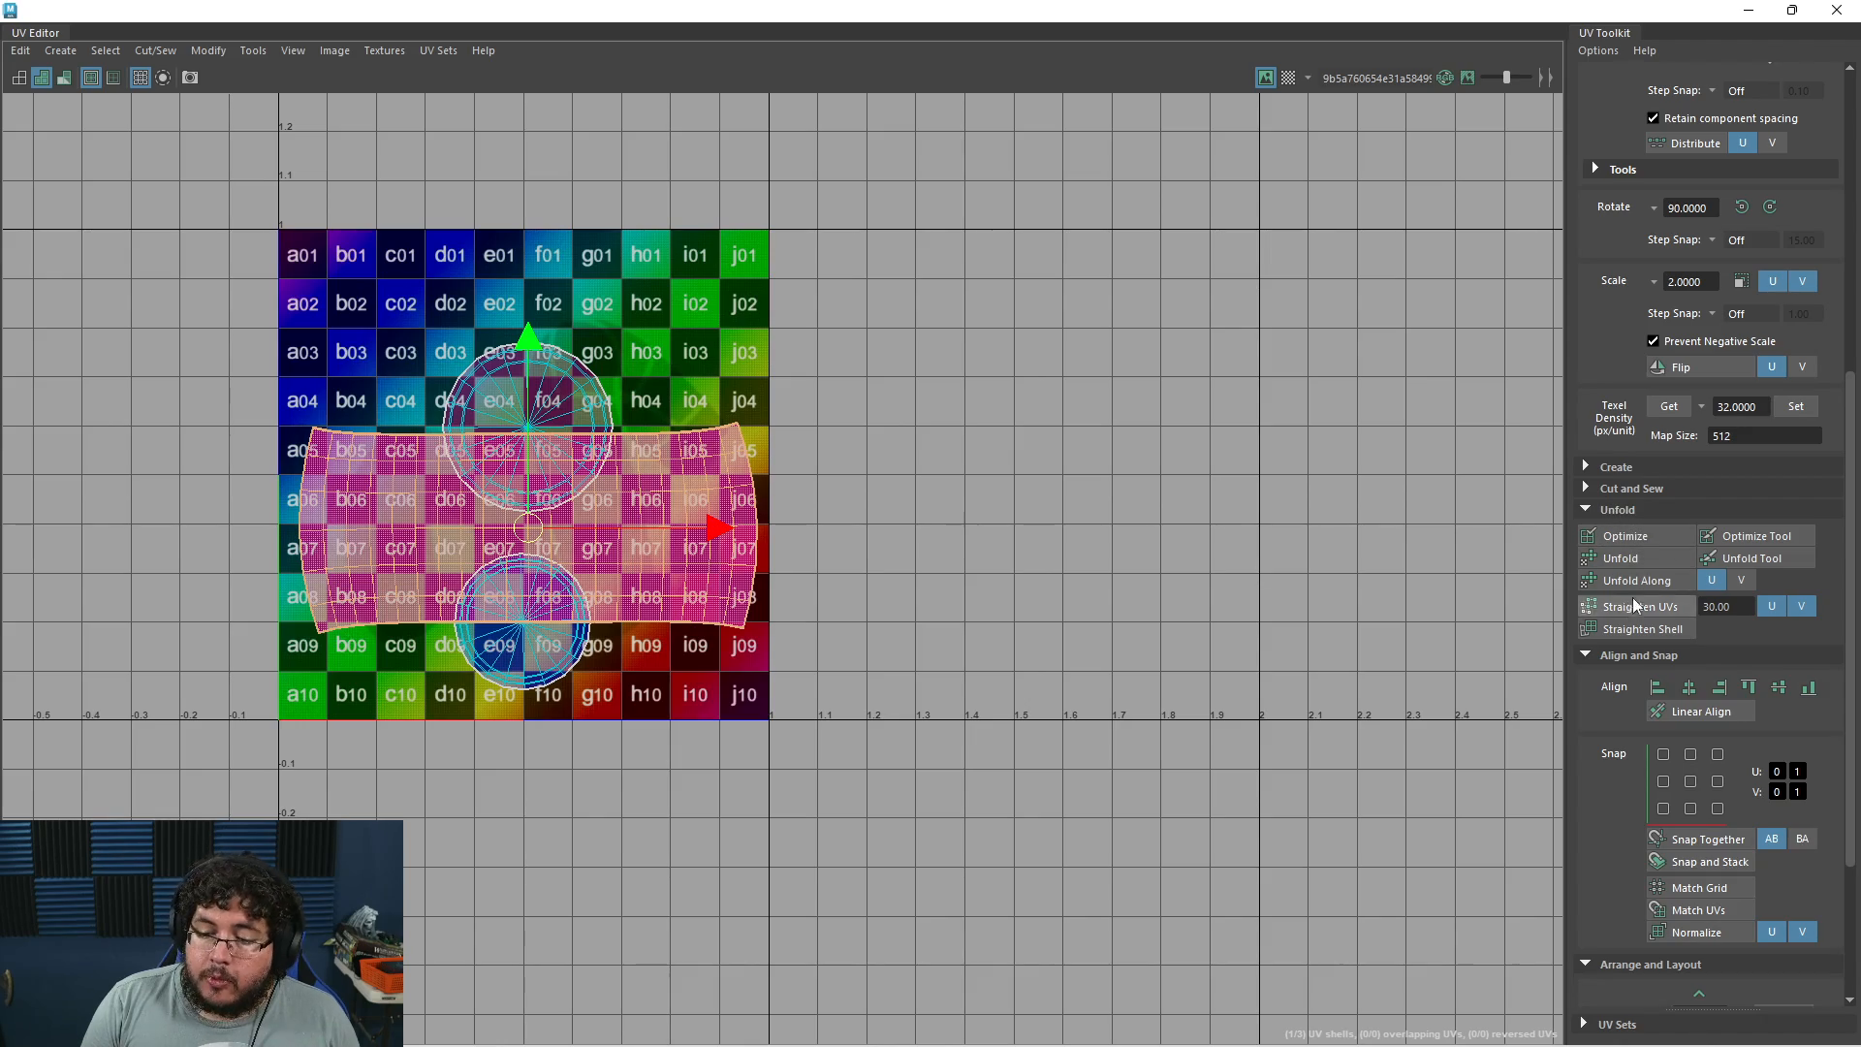
alt+middle_drag(921, 607, 955, 656)
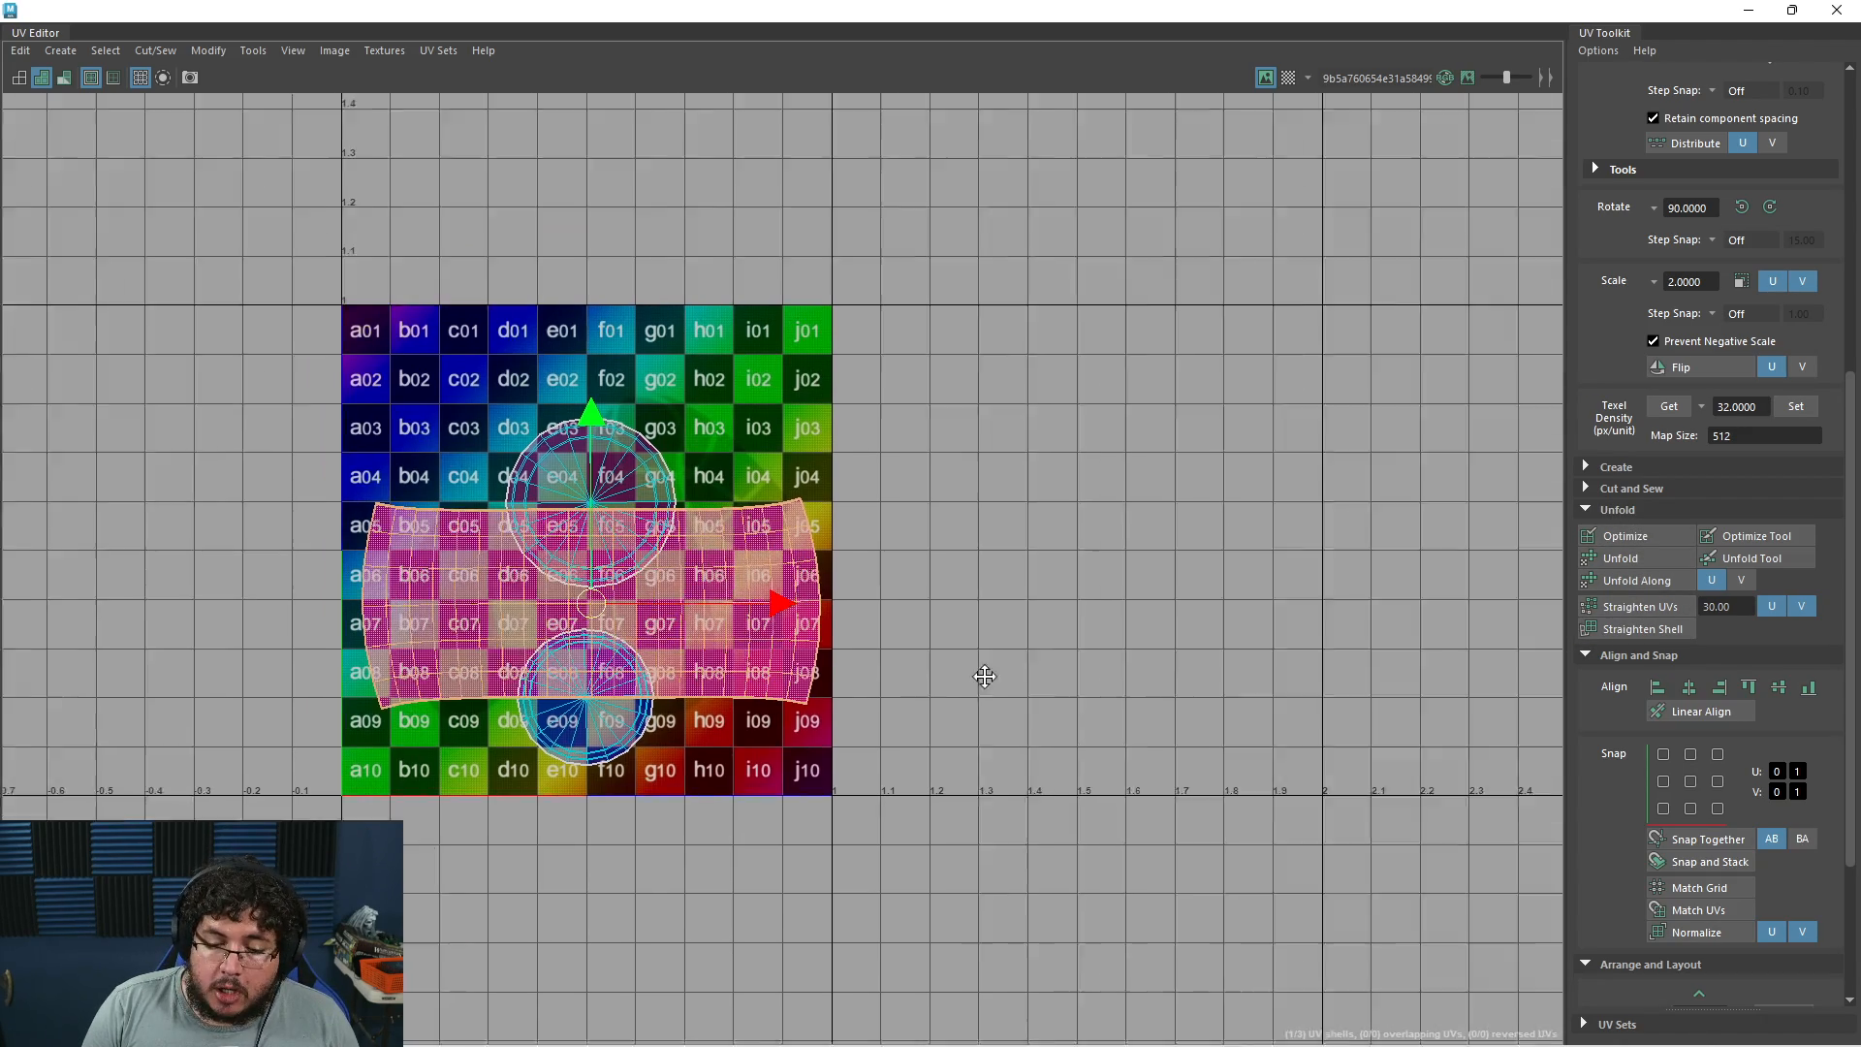
scroll(956, 656, up, 3)
alt+middle_drag(676, 549, 726, 554)
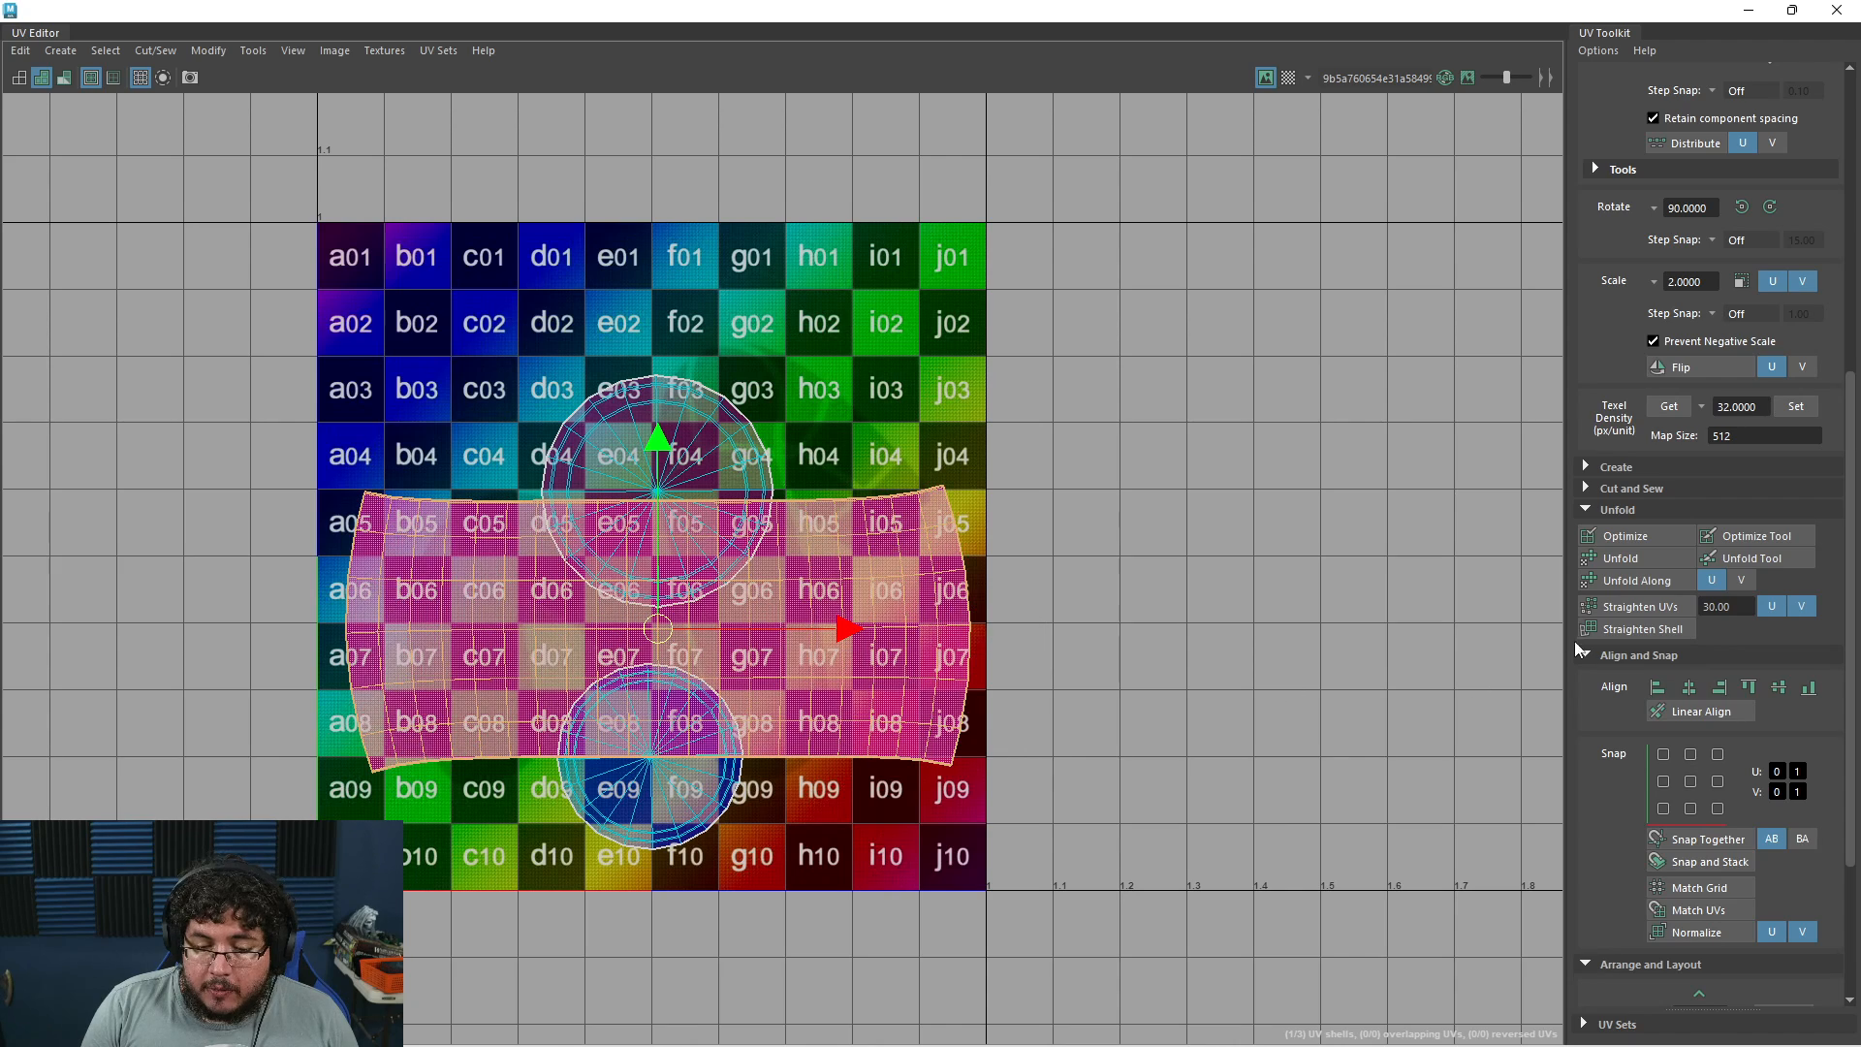
click(1644, 603)
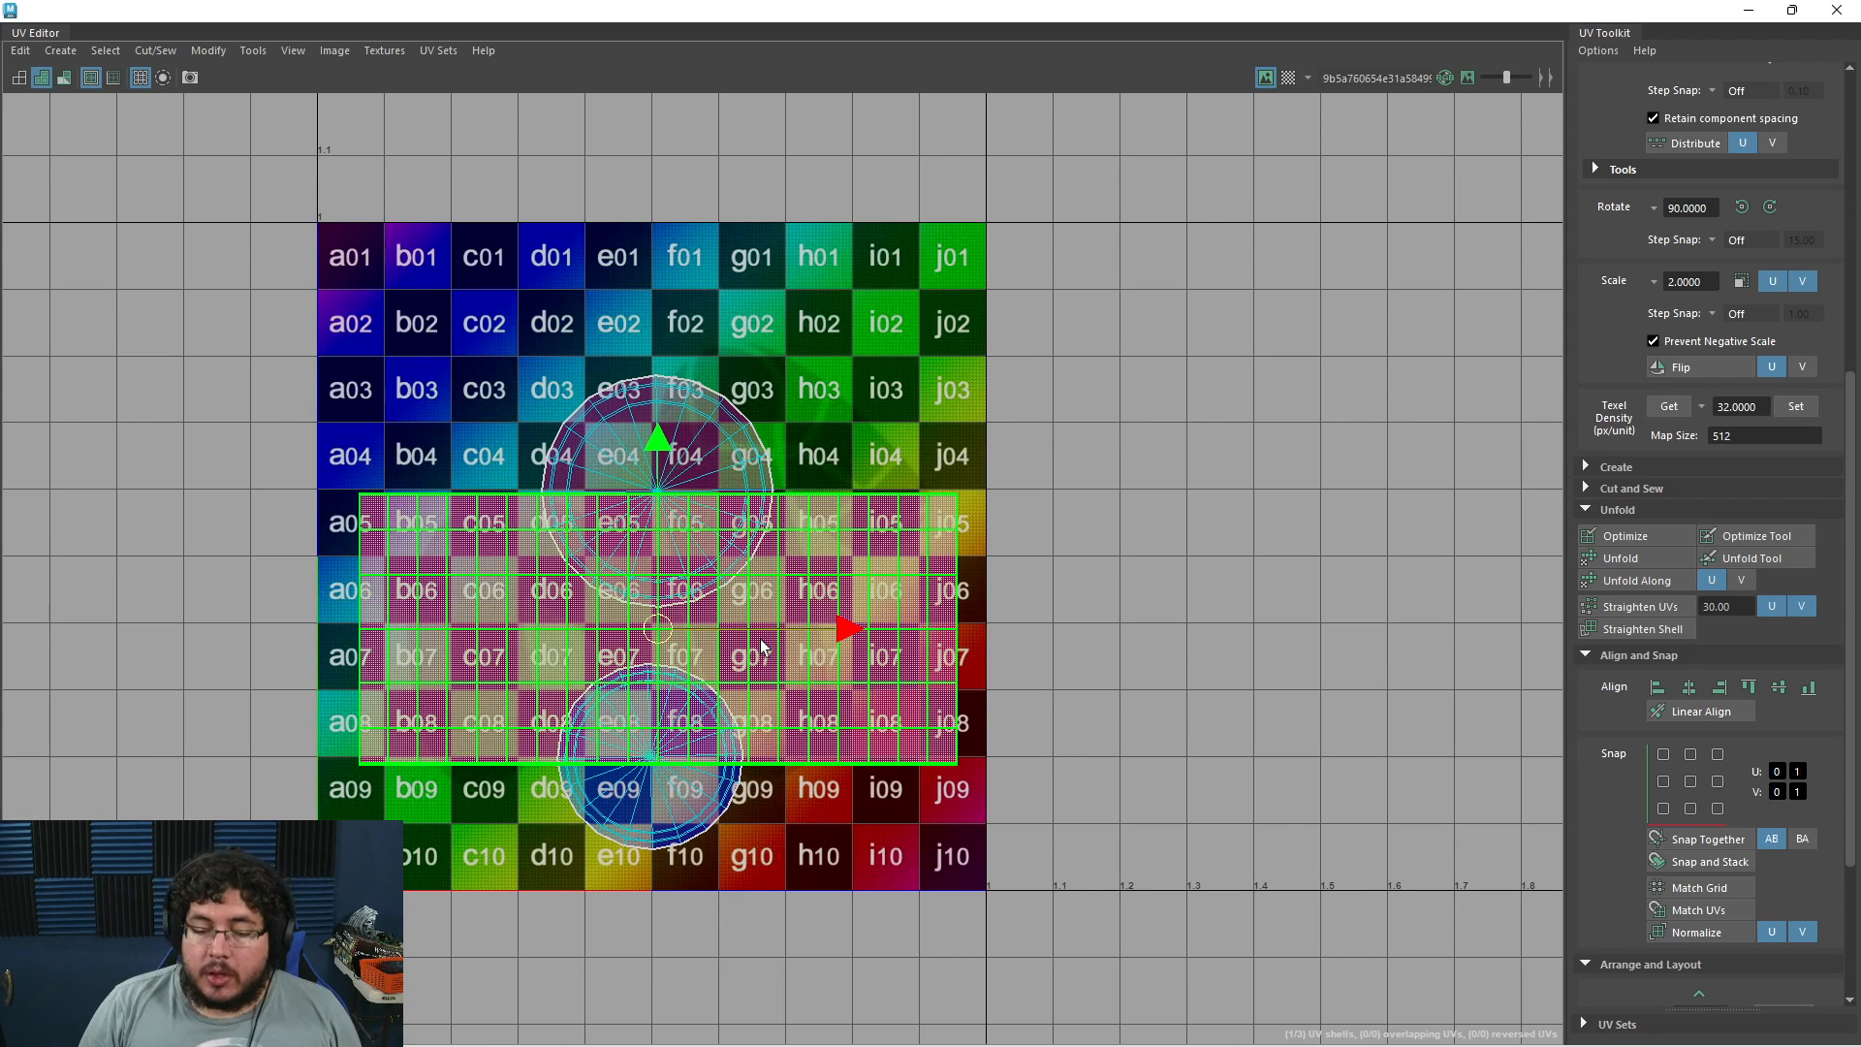
key(ctrl+F11)
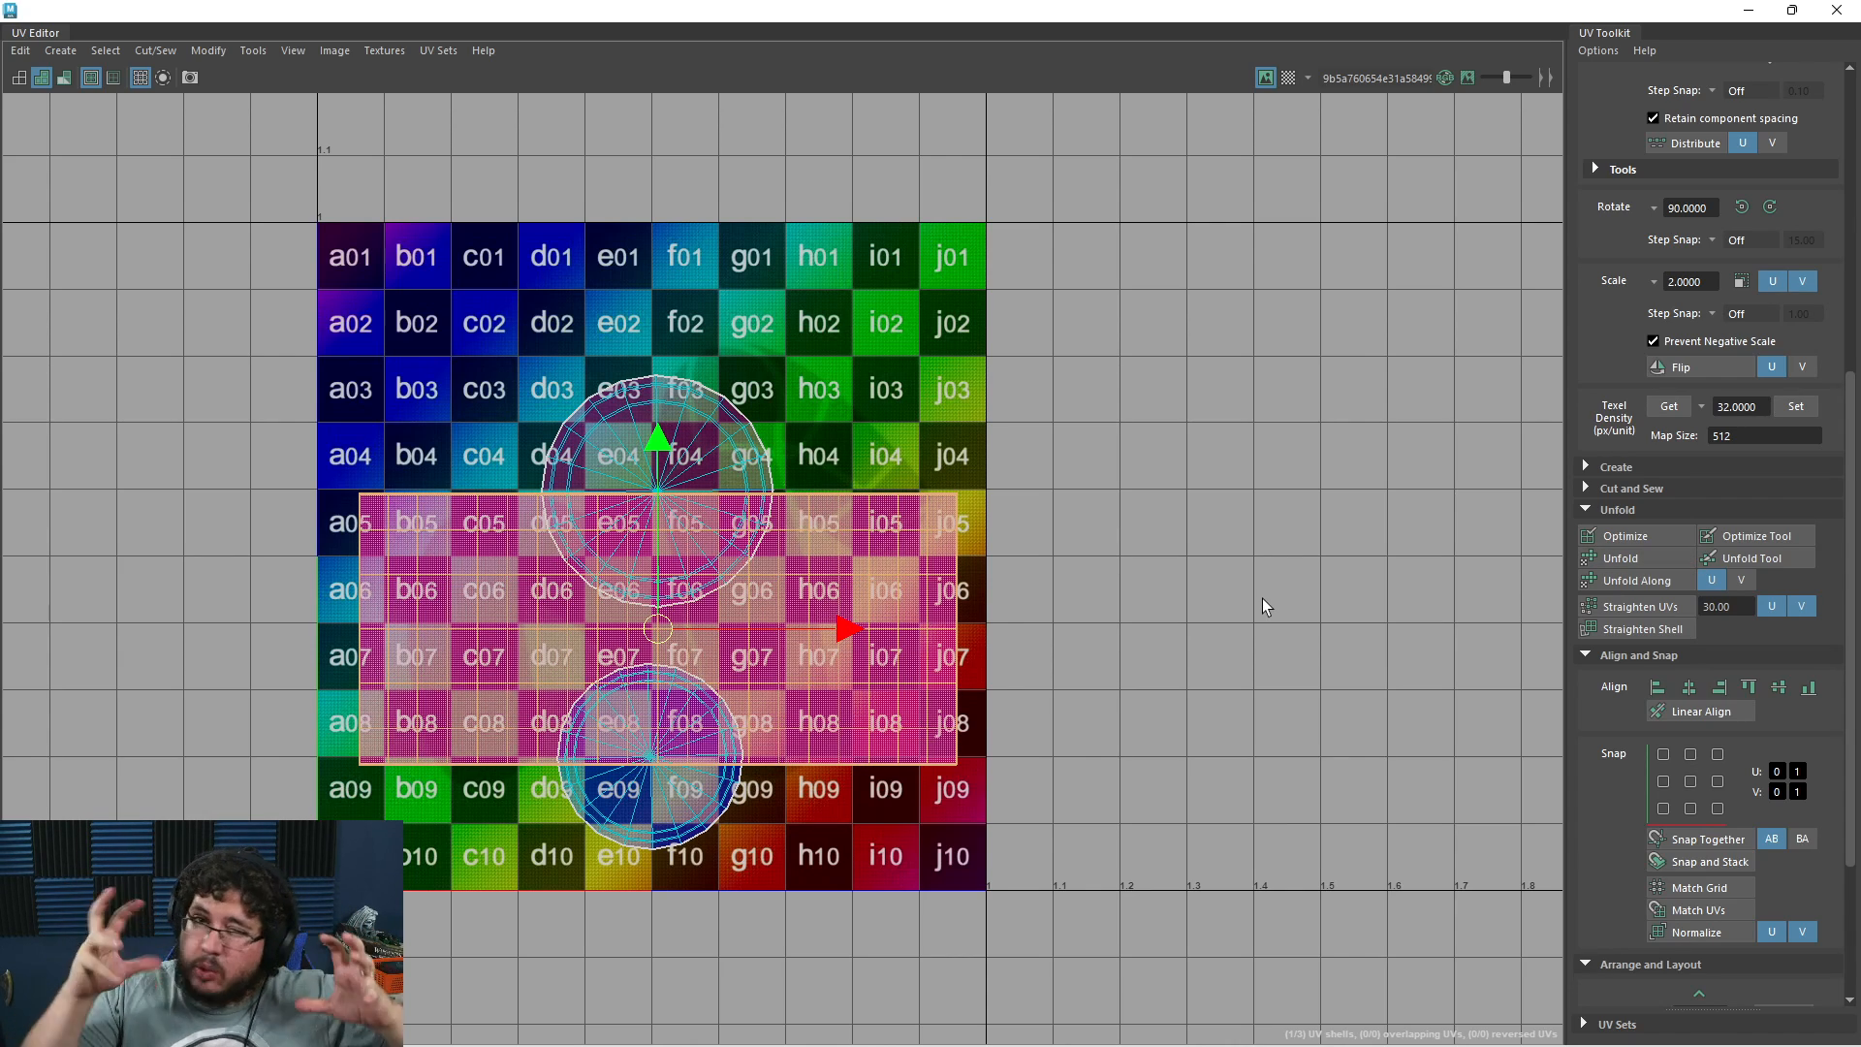
key(ctrl+z)
Select all shells, enlarge them to nearly the tile's full width, and place the body shell along the tile's lower edge
drag(875, 340, 560, 866)
key(r)
drag(663, 613, 647, 734)
key(w)
Move the two round cap shells side by side into the empty tile area above the body shell
click(601, 570)
drag(643, 601, 445, 460)
click(613, 945)
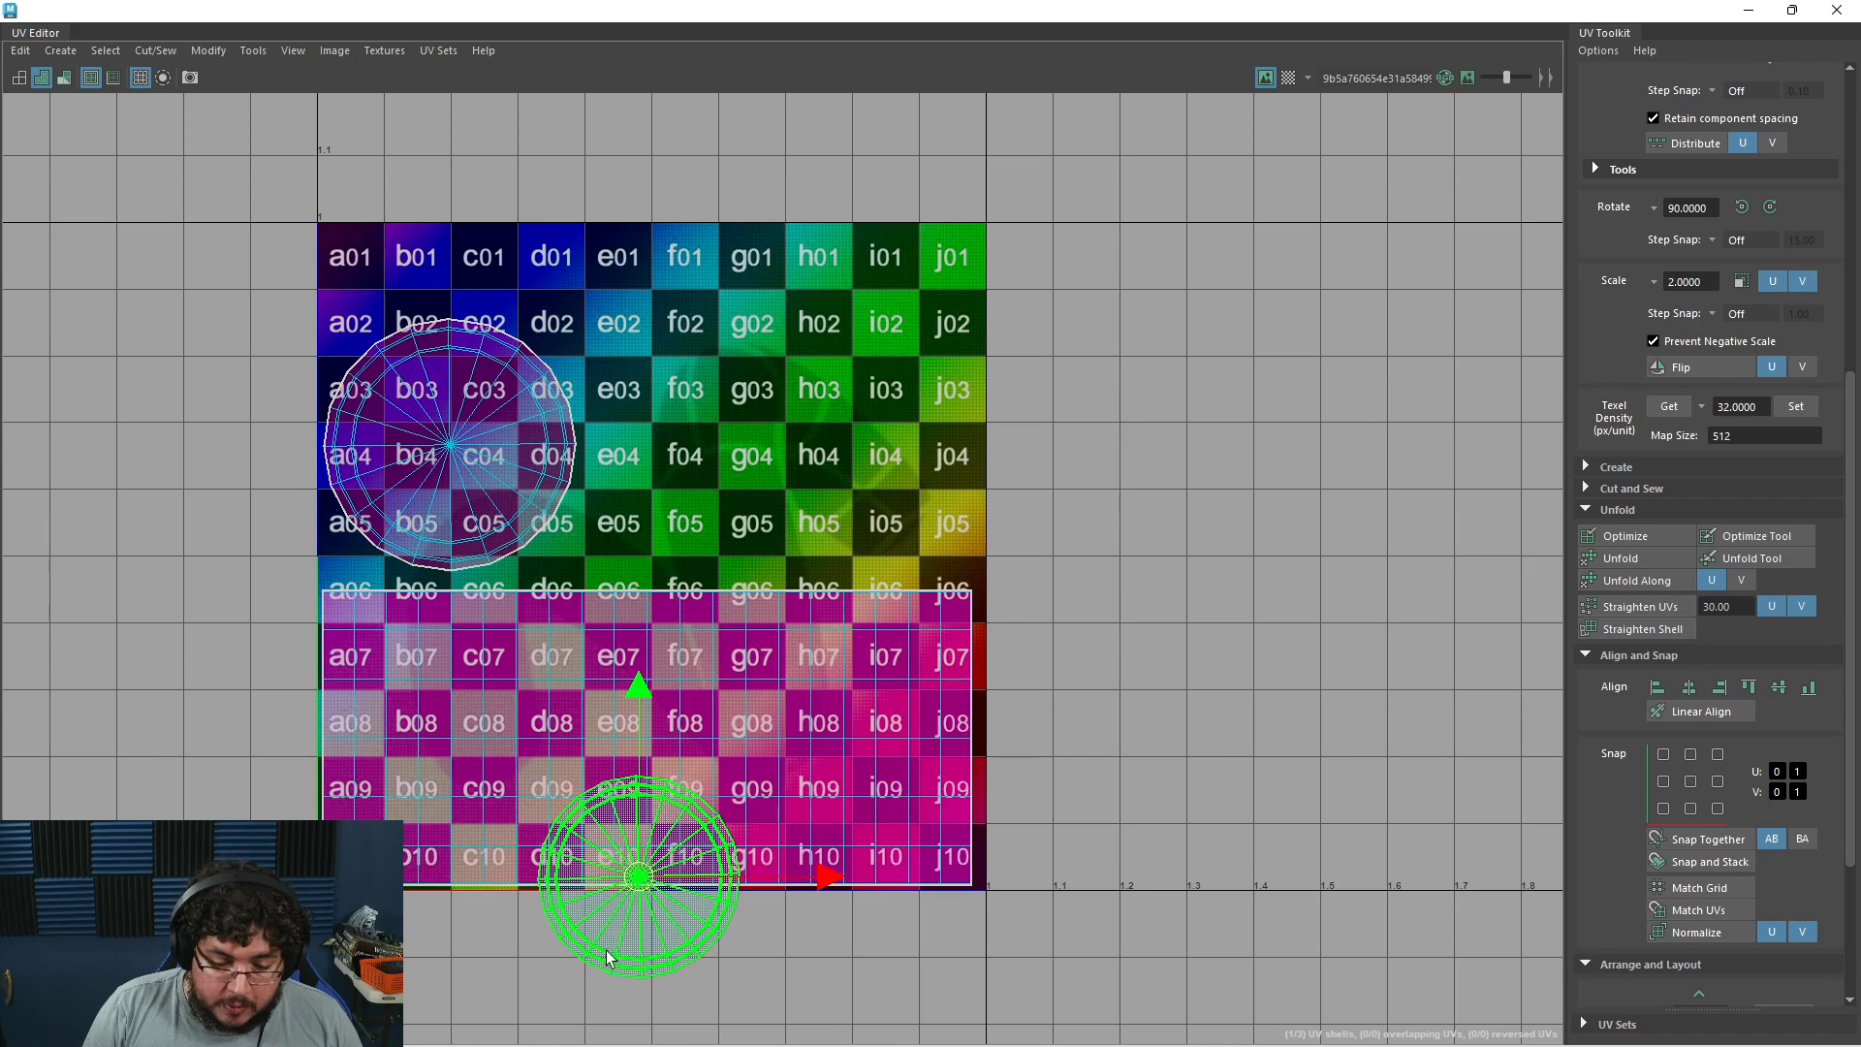
drag(638, 880, 688, 470)
click(1226, 149)
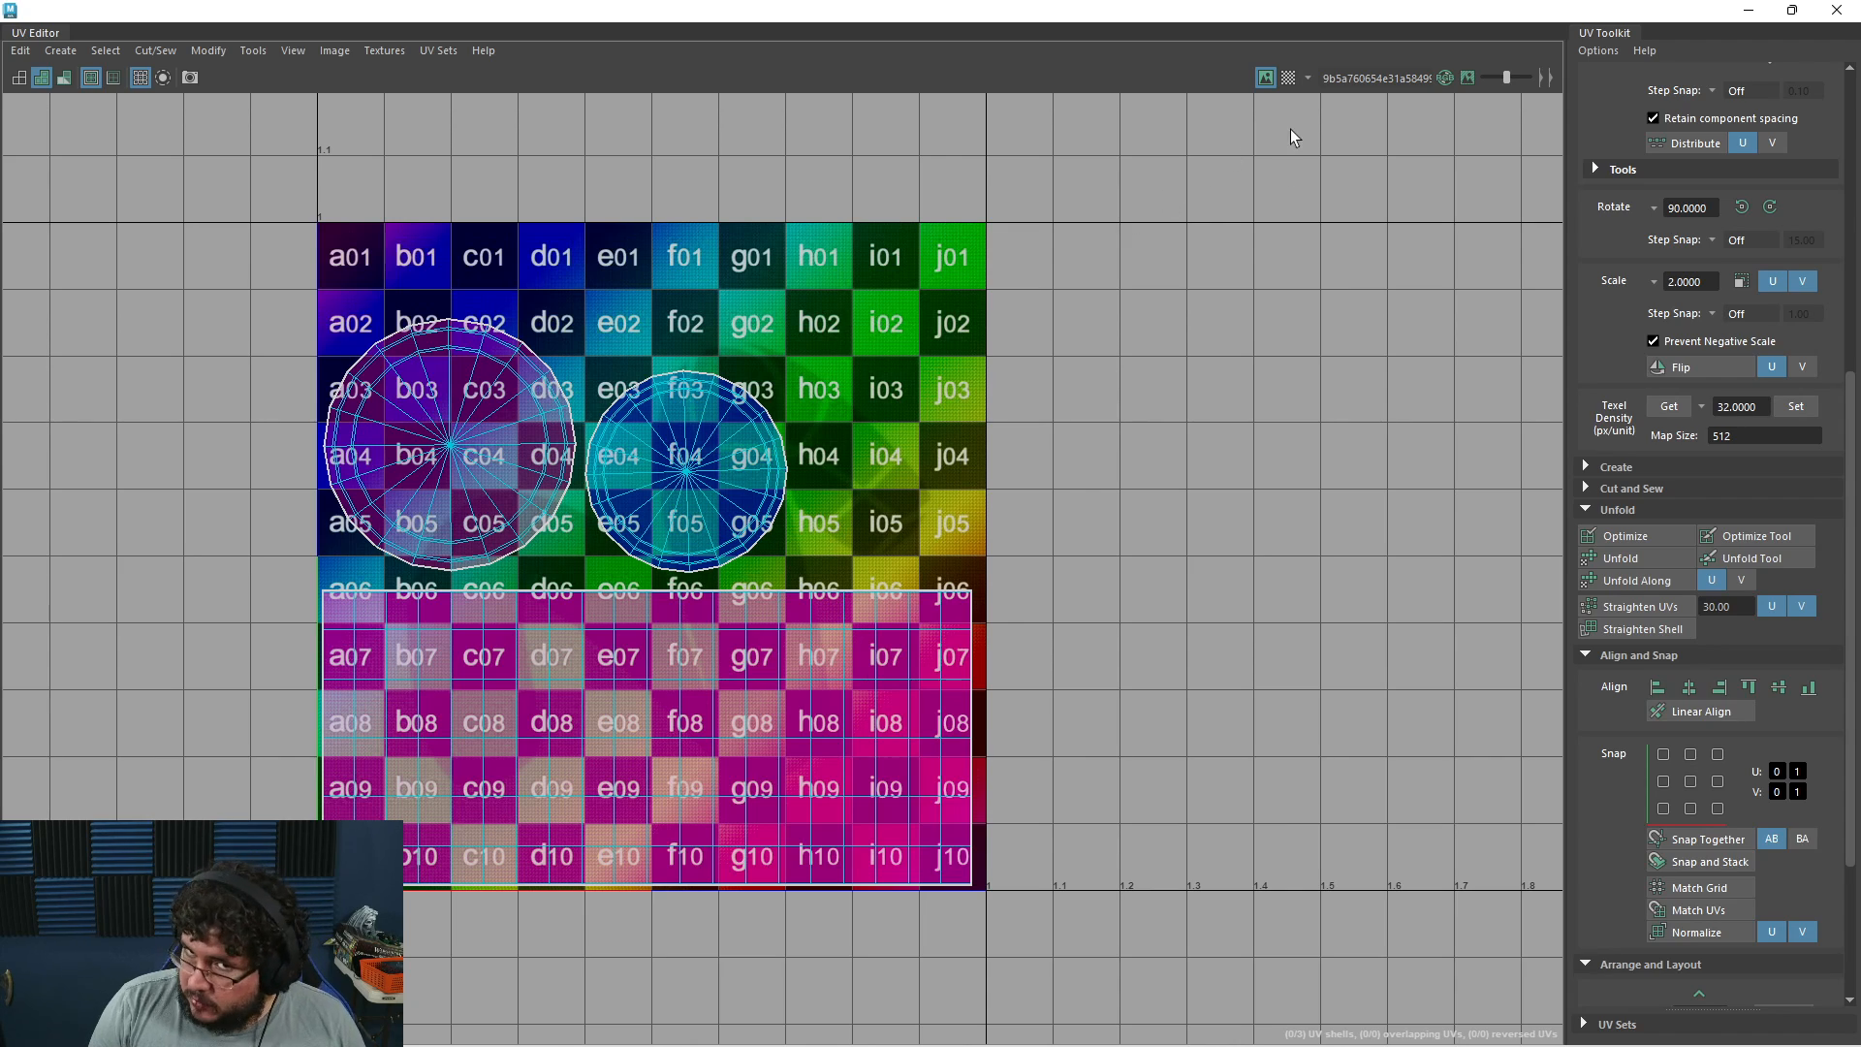
Close the UV Editor and inspect the checker texture on the barrel's sides and top
click(1836, 9)
alt+drag(1205, 334, 1041, 474)
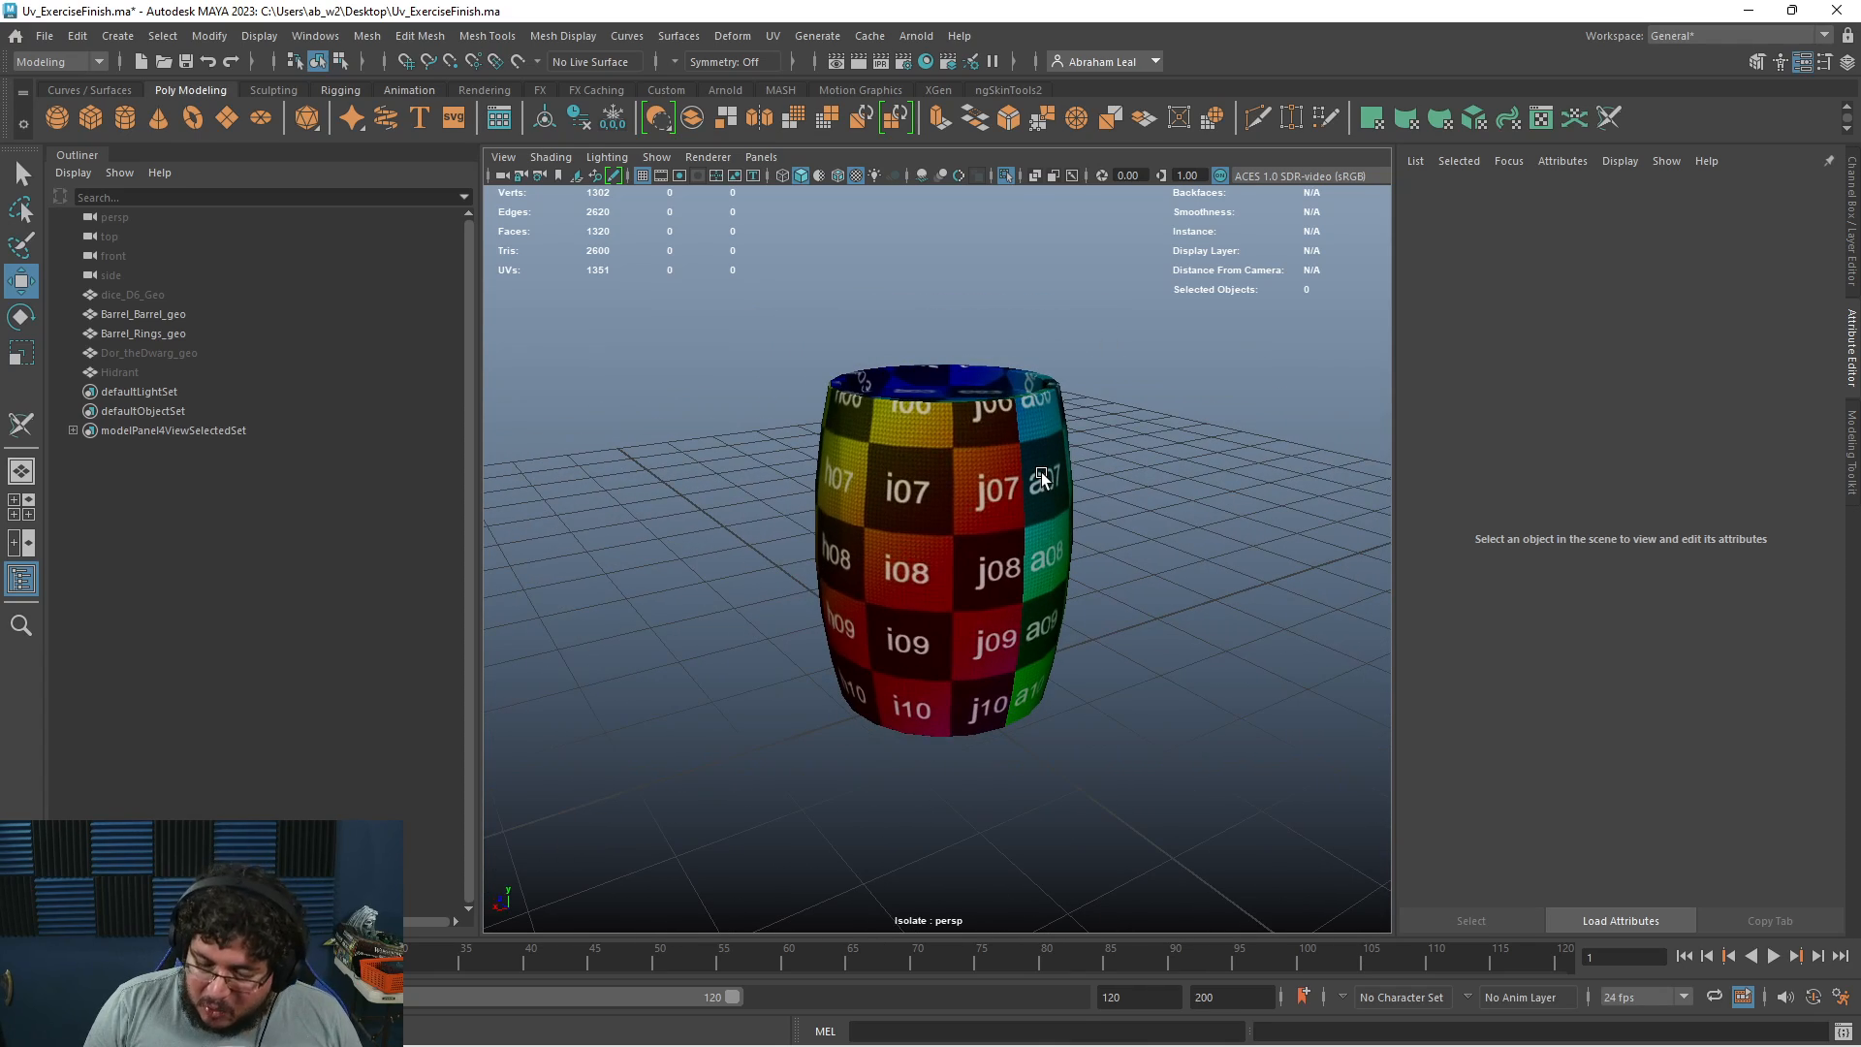
alt+drag(1039, 490, 1163, 610)
click(1114, 514)
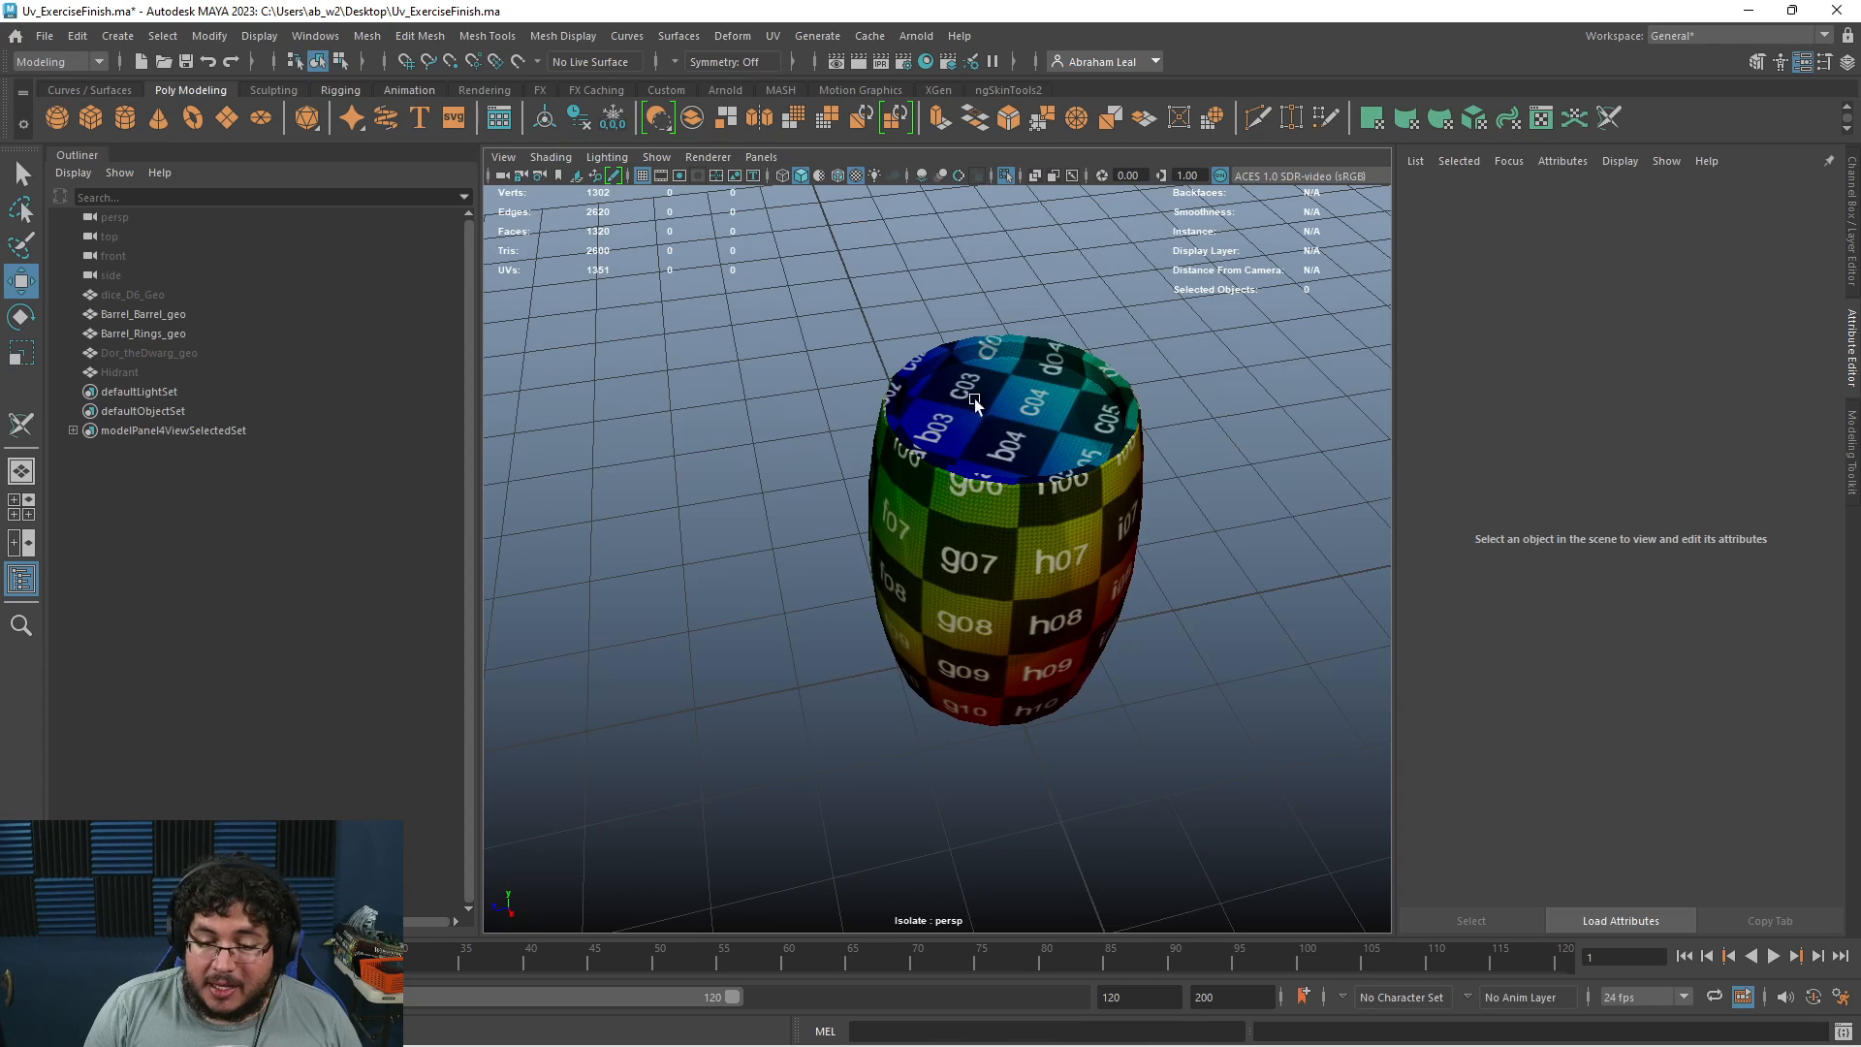
Turn off the barrel's isolation, select Barrel_Rings_geo, and isolate and frame it instead
click(1006, 177)
click(1248, 479)
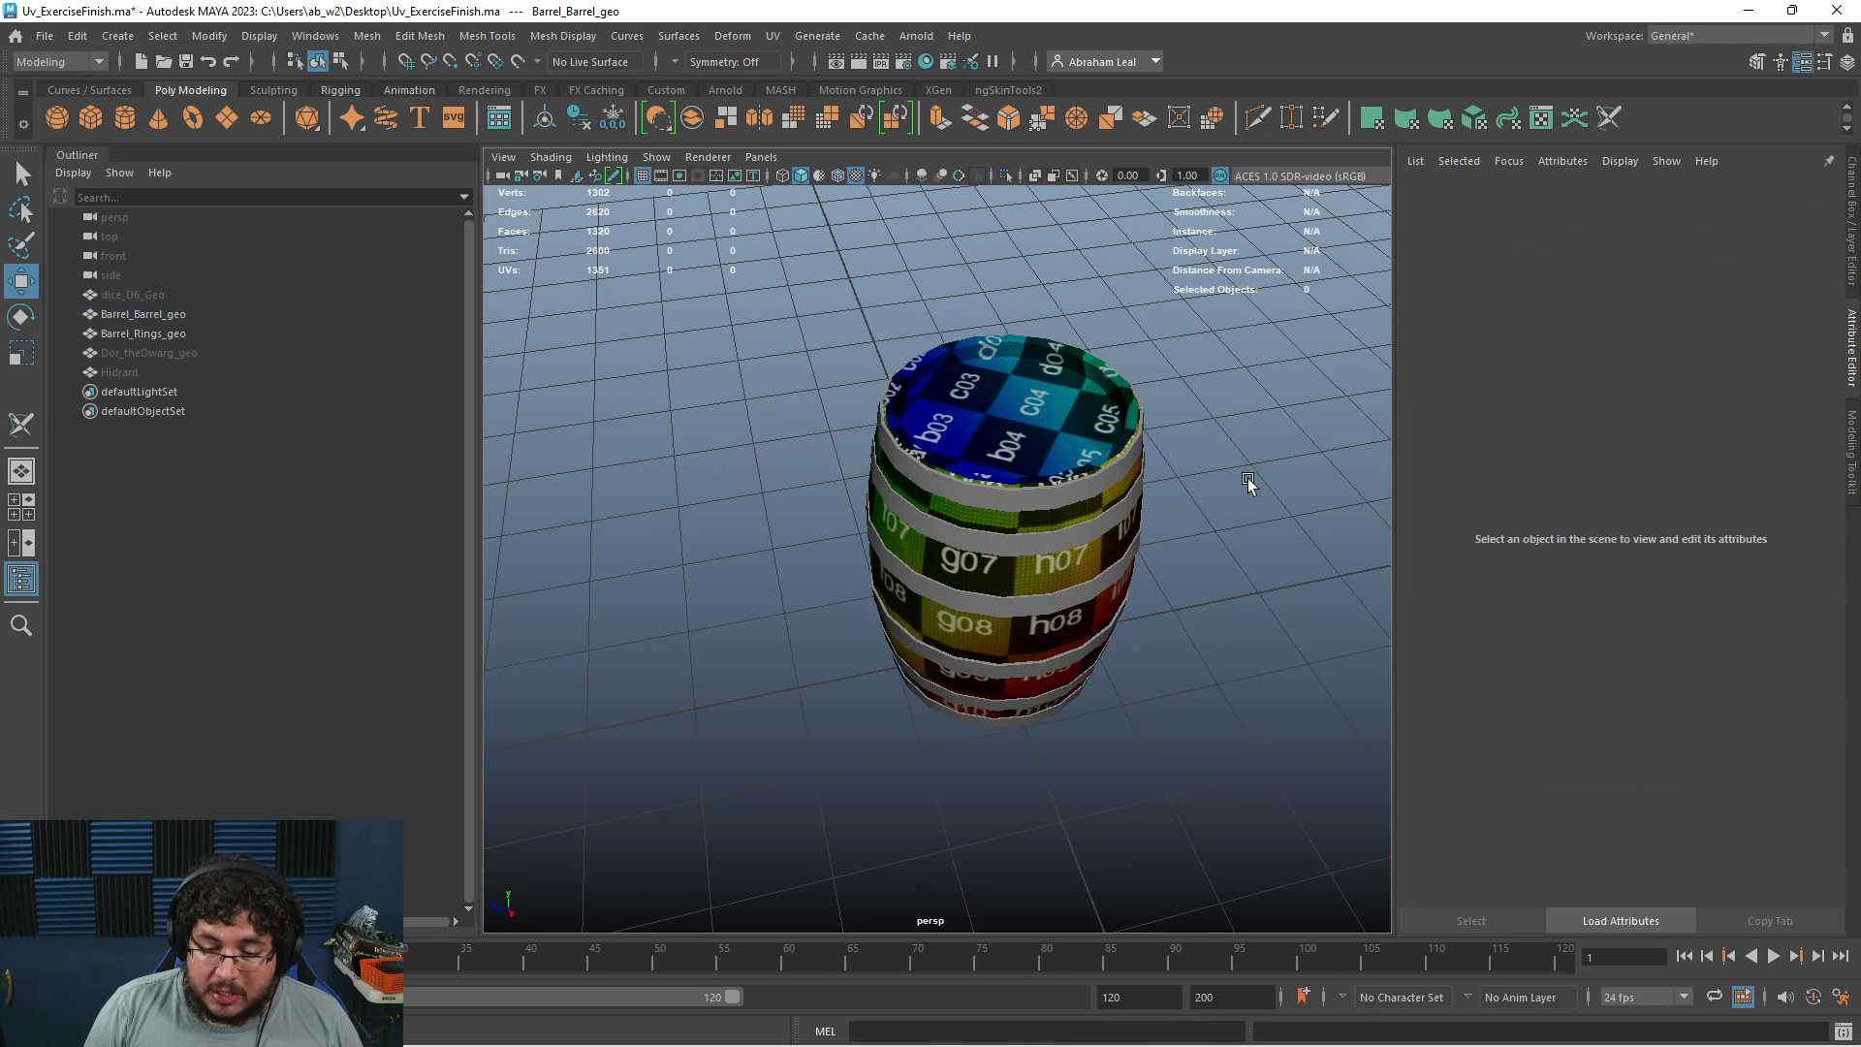
click(1059, 503)
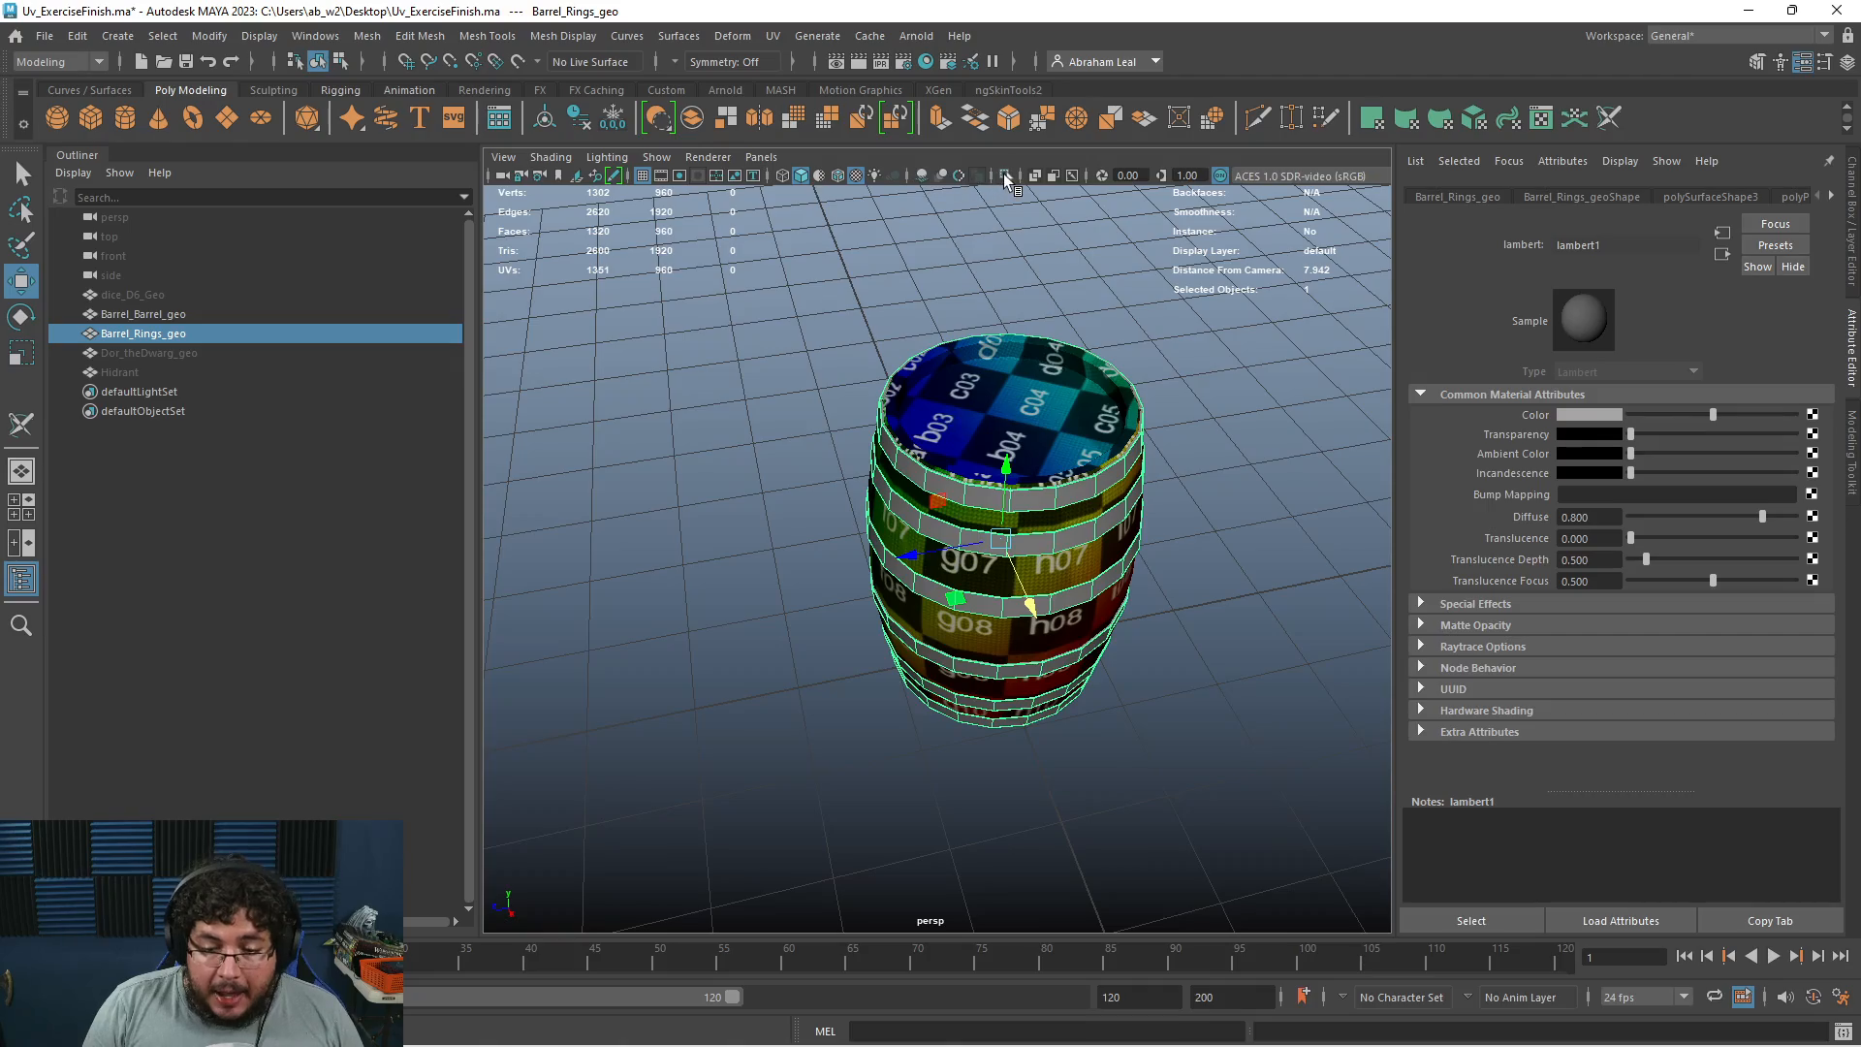
click(1006, 178)
key(f)
alt+drag(1093, 542, 957, 477)
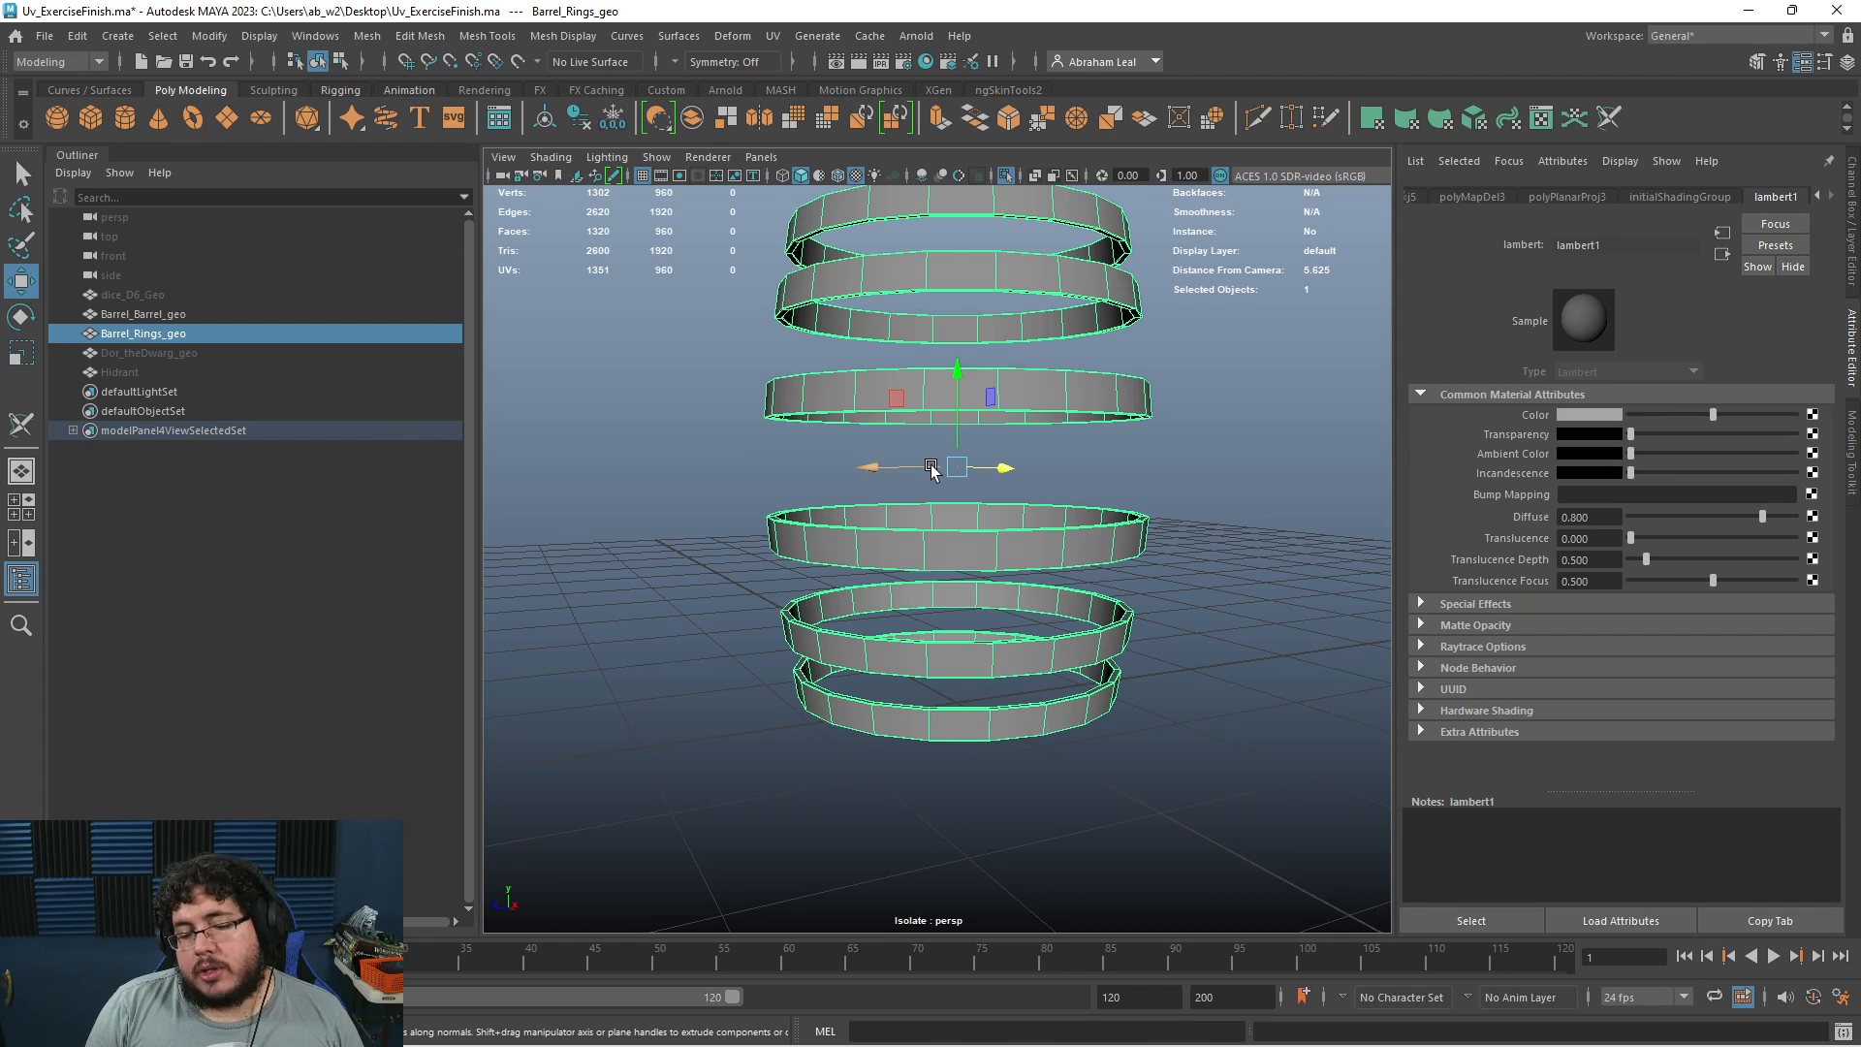
alt+drag(931, 468, 899, 500)
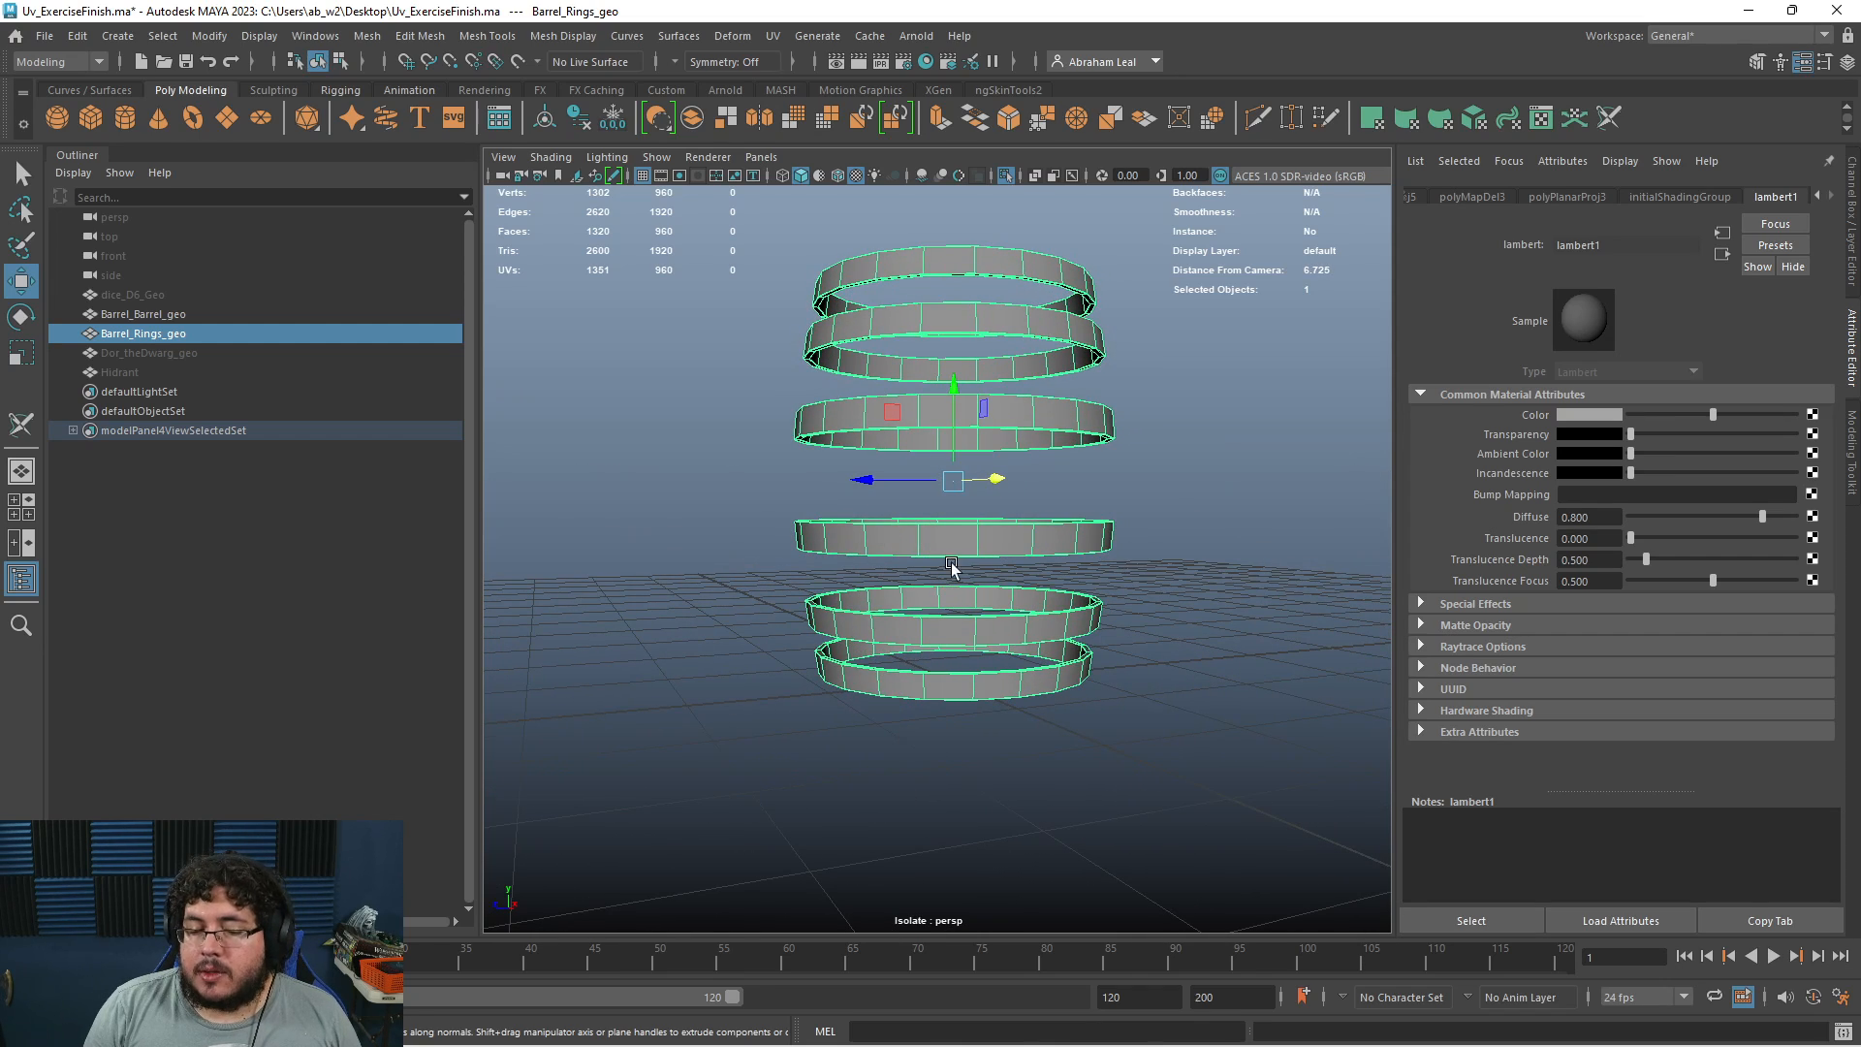
Delete all faces of the three lower rings and return to object selection
right_drag(987, 552, 1089, 532)
drag(1115, 511, 707, 871)
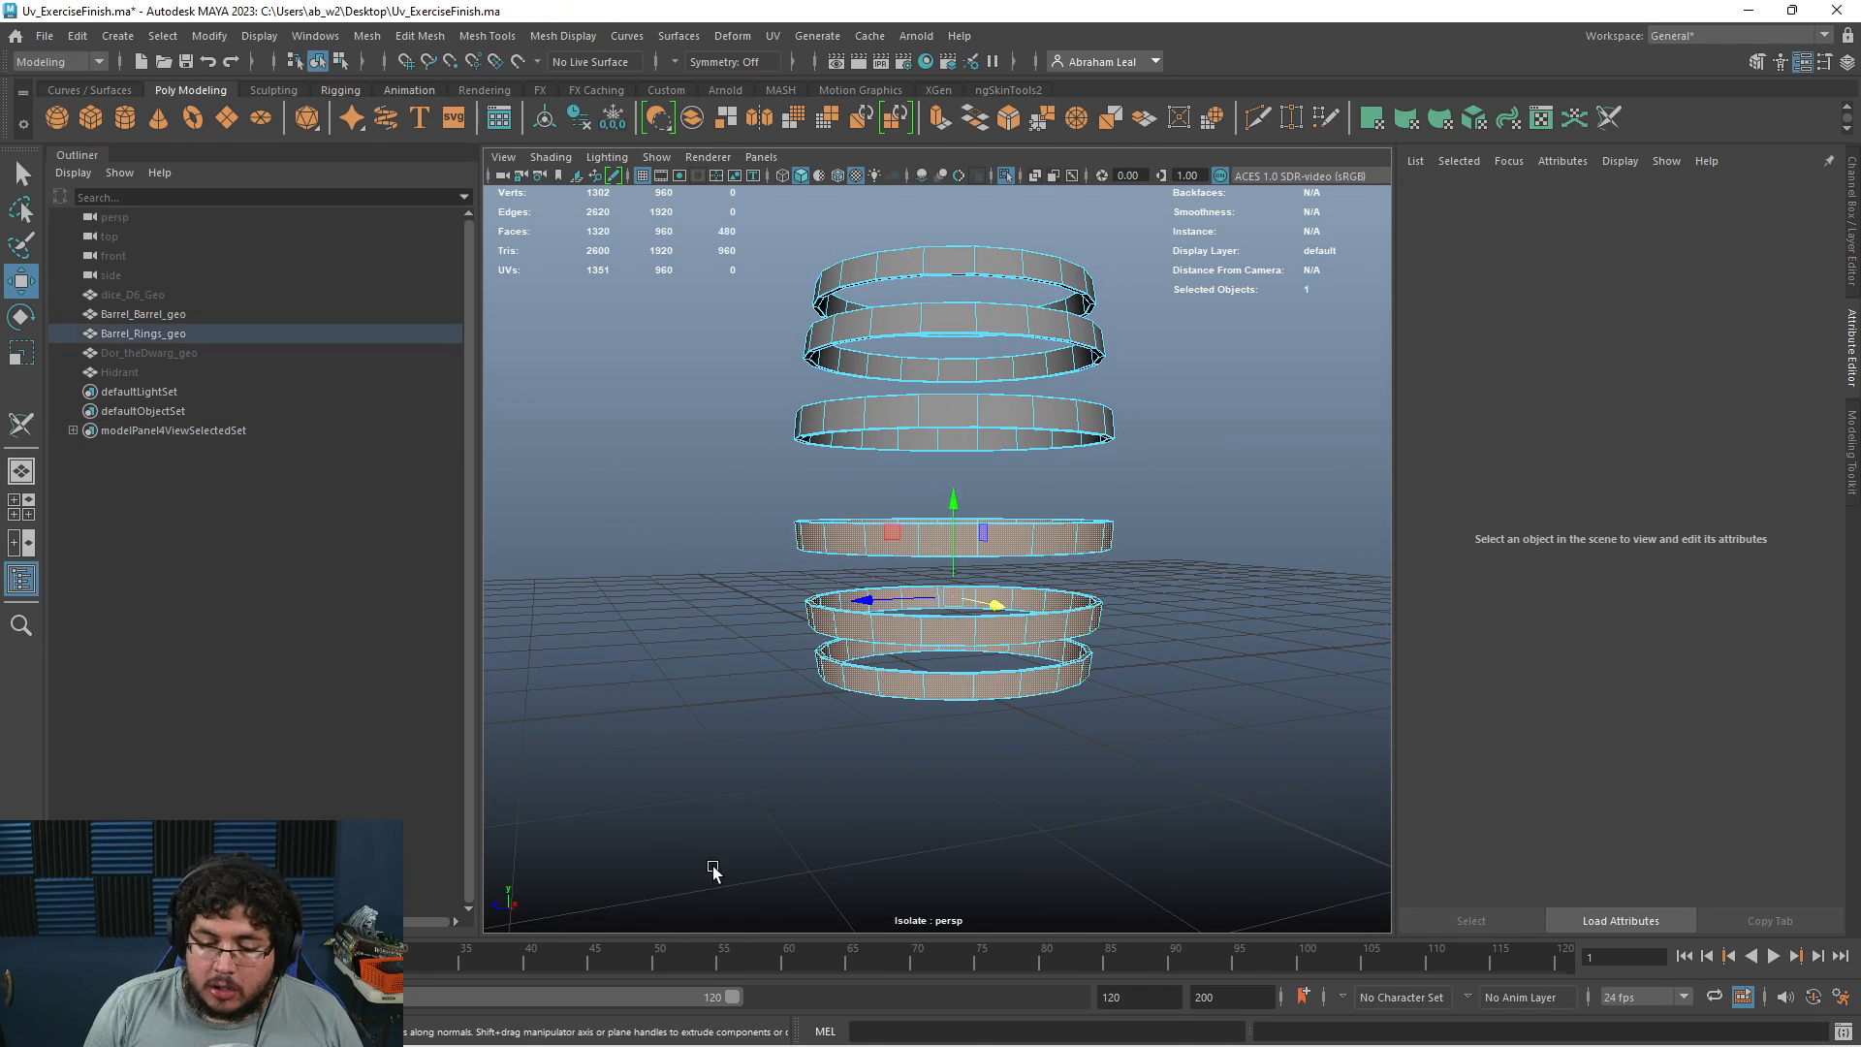
key(Delete)
right_drag(945, 298, 1028, 254)
Delete the remaining rings' existing UVs and create new ones with a camera-based projection
alt+drag(1111, 469, 1100, 486)
alt+middle_drag(1099, 487, 1069, 593)
alt+drag(1069, 596, 970, 424)
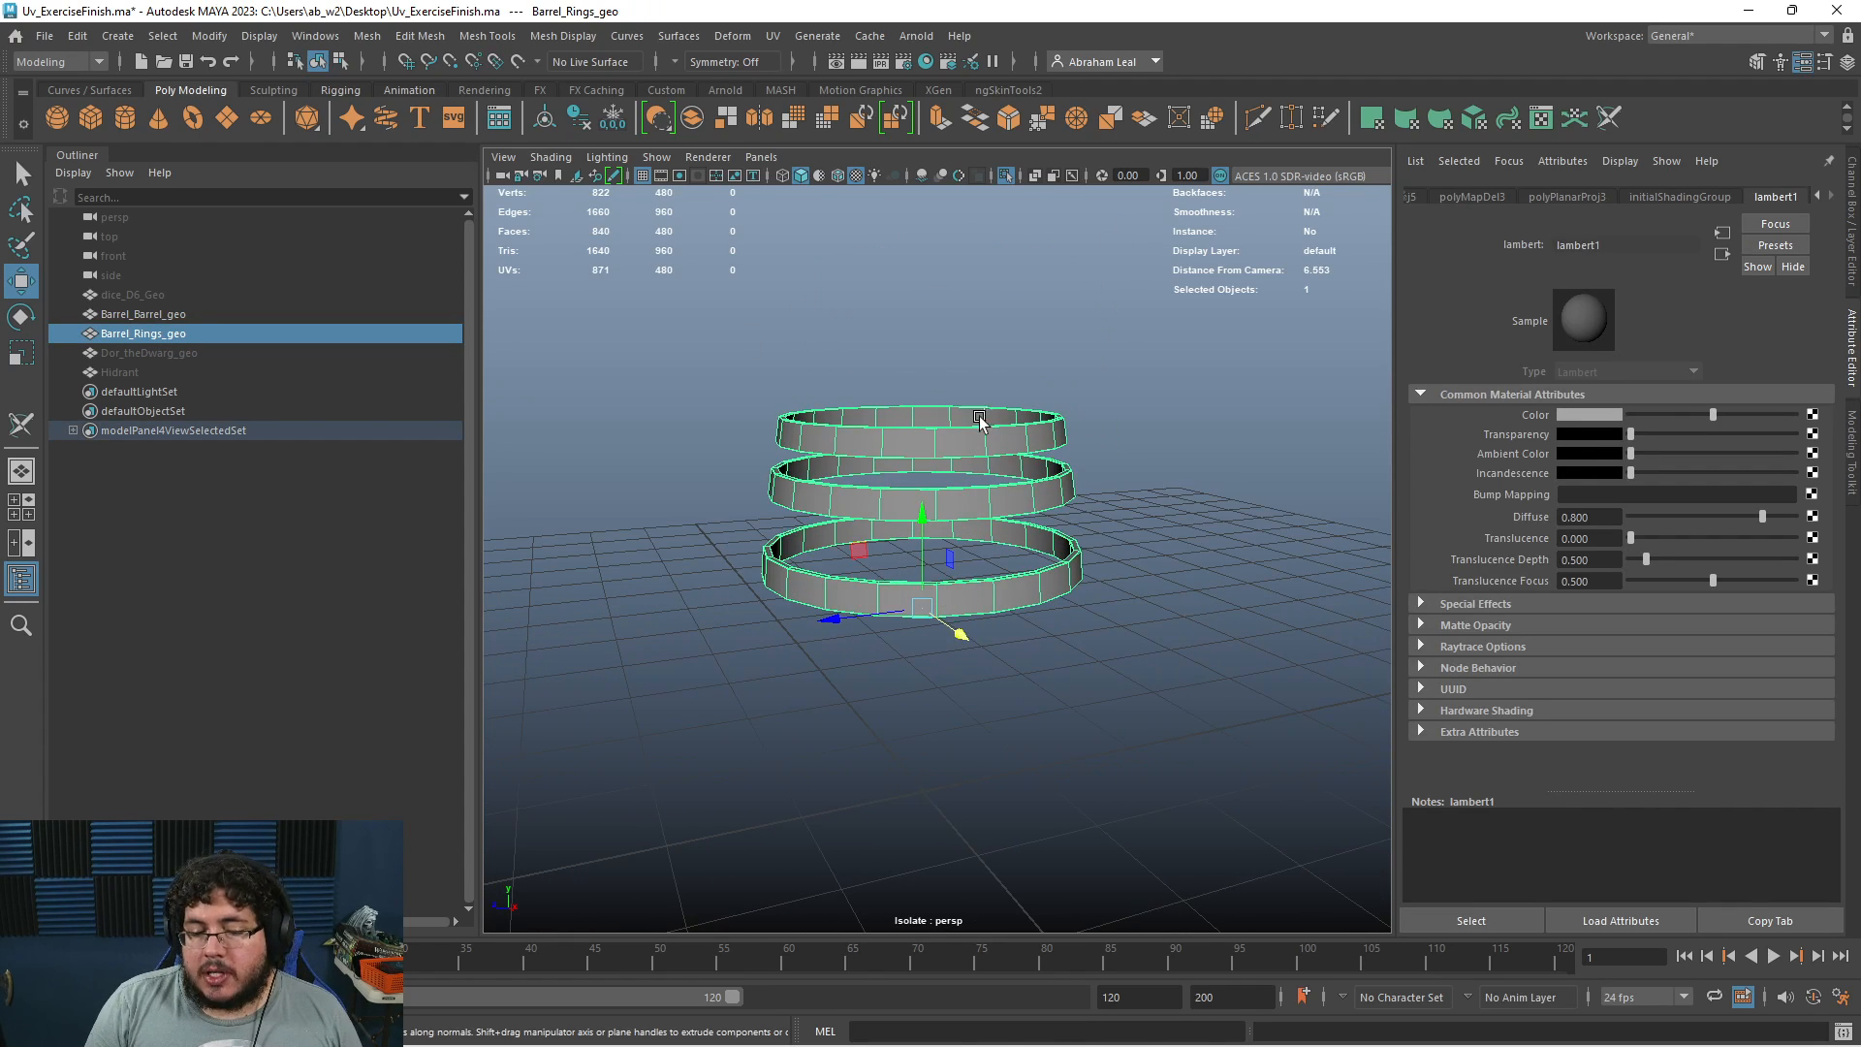
alt+drag(967, 531, 957, 457)
alt+drag(793, 188, 794, 229)
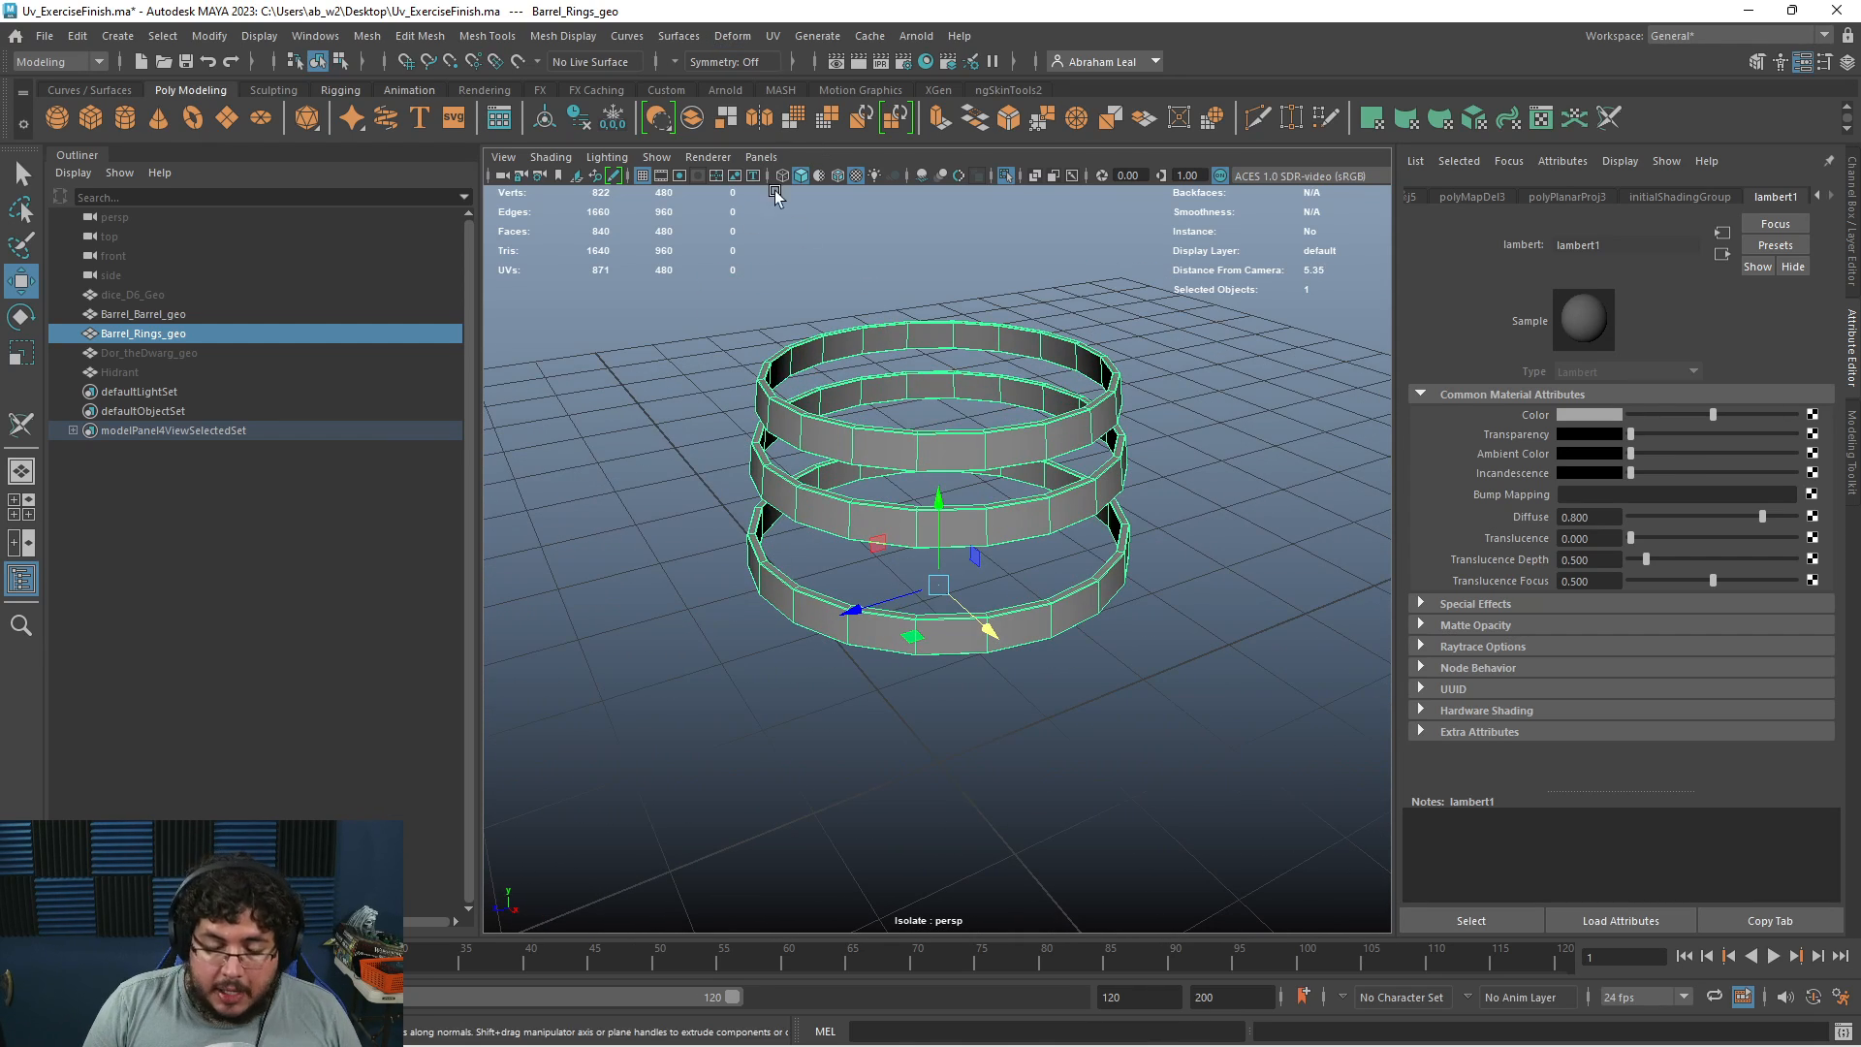
click(773, 36)
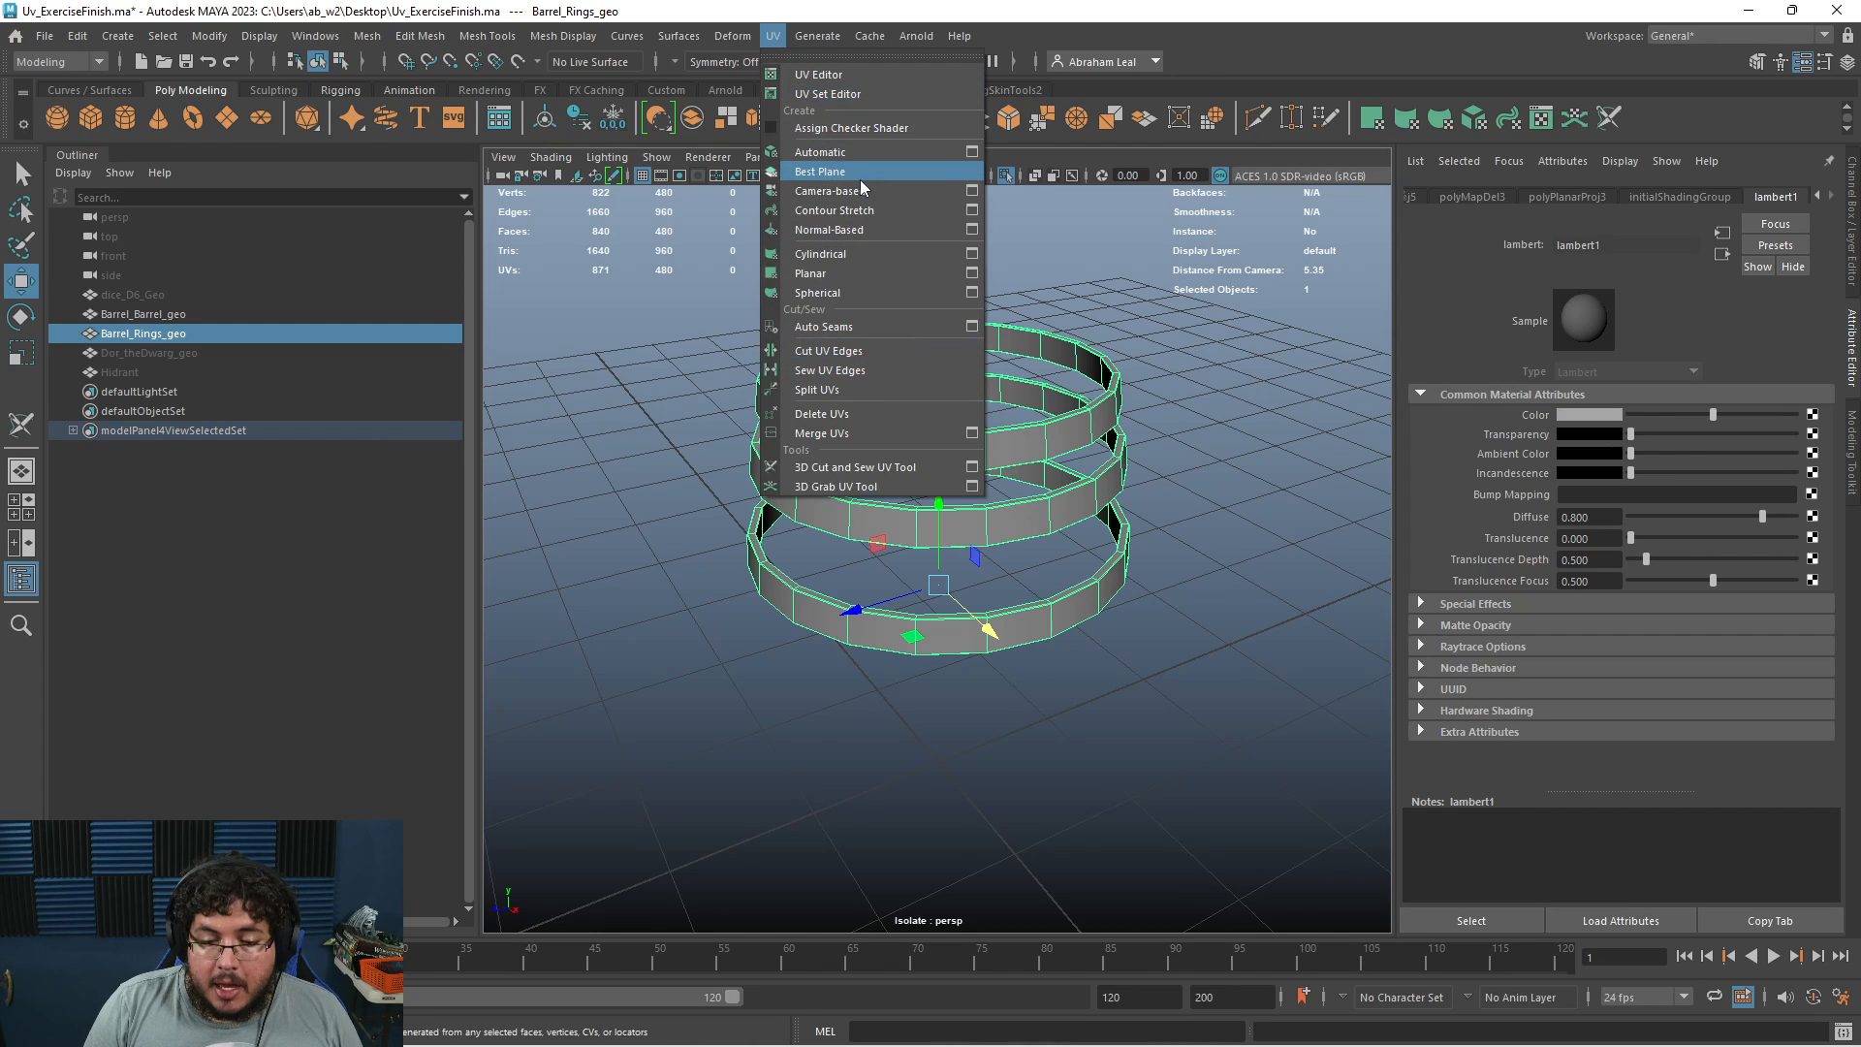
click(831, 414)
click(773, 36)
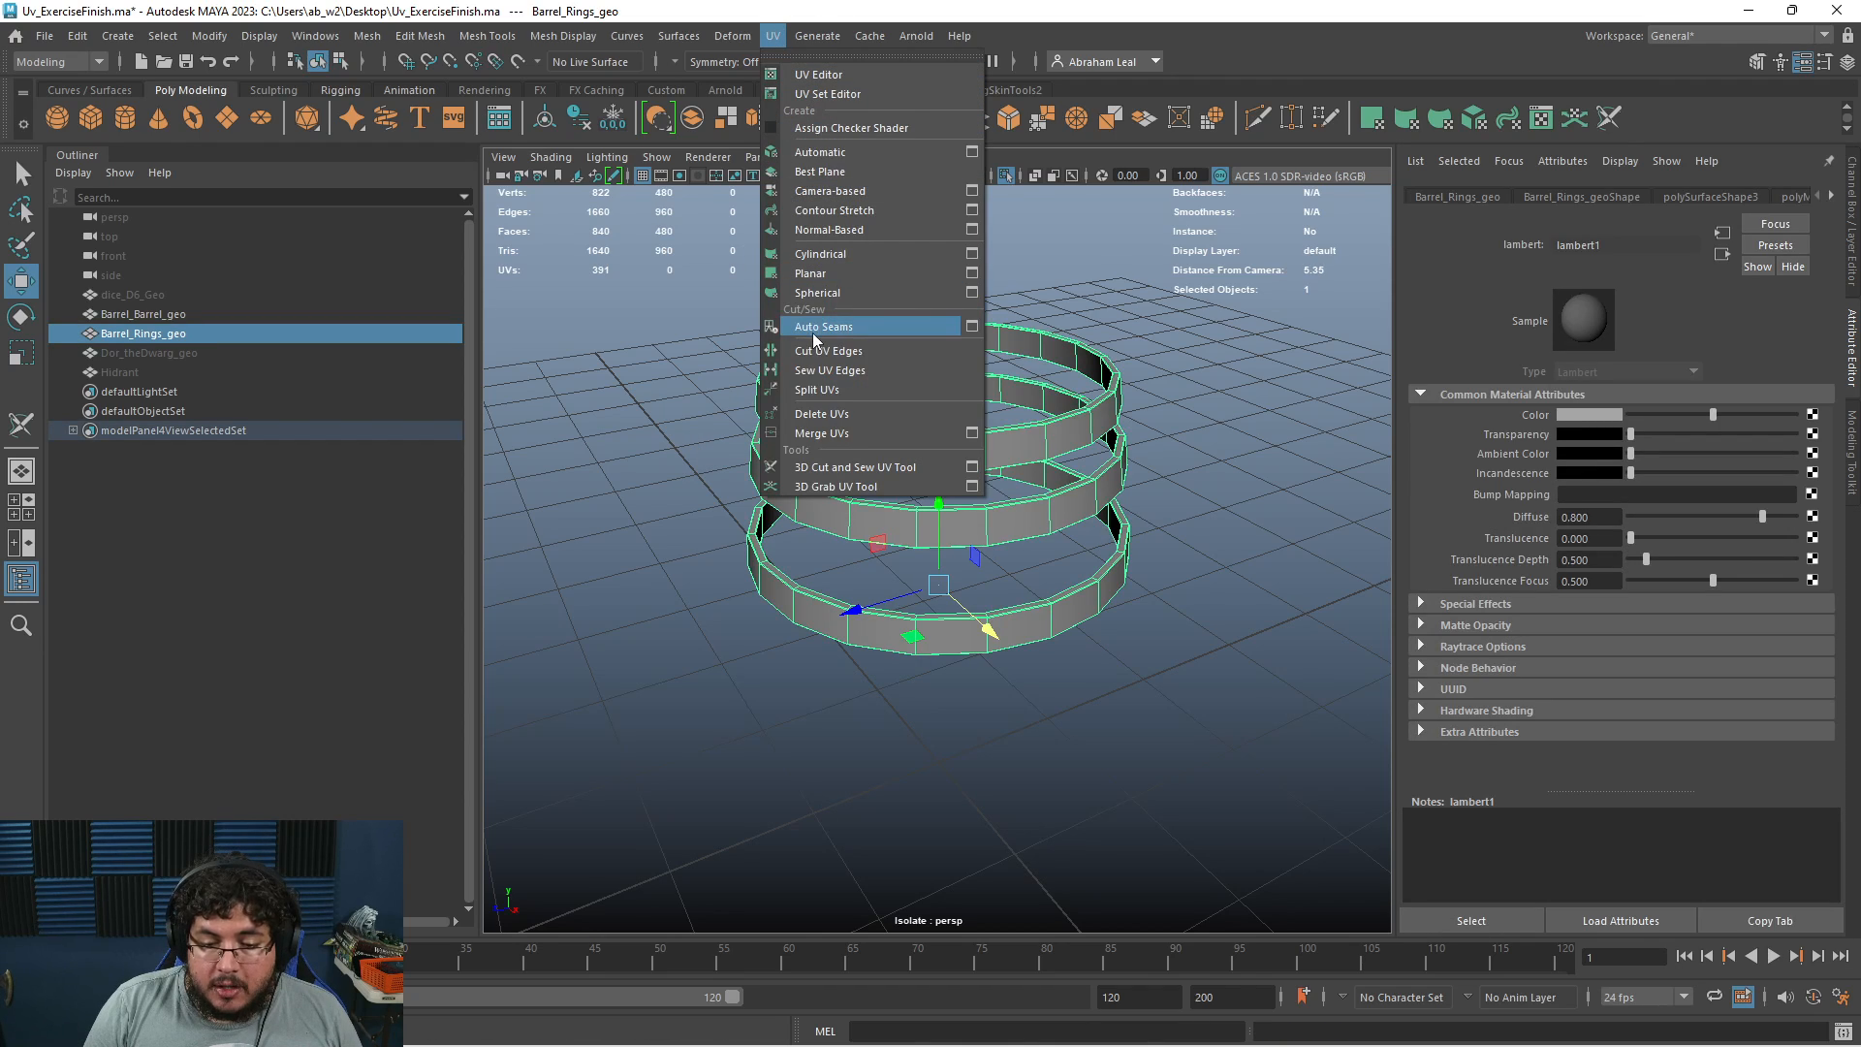
click(834, 196)
alt+right_drag(839, 337, 981, 260)
click(981, 260)
click(906, 313)
Cut an inner edge loop and one vertical seam on each of the three rings with the 3D Cut and Sew UV Tool
click(773, 36)
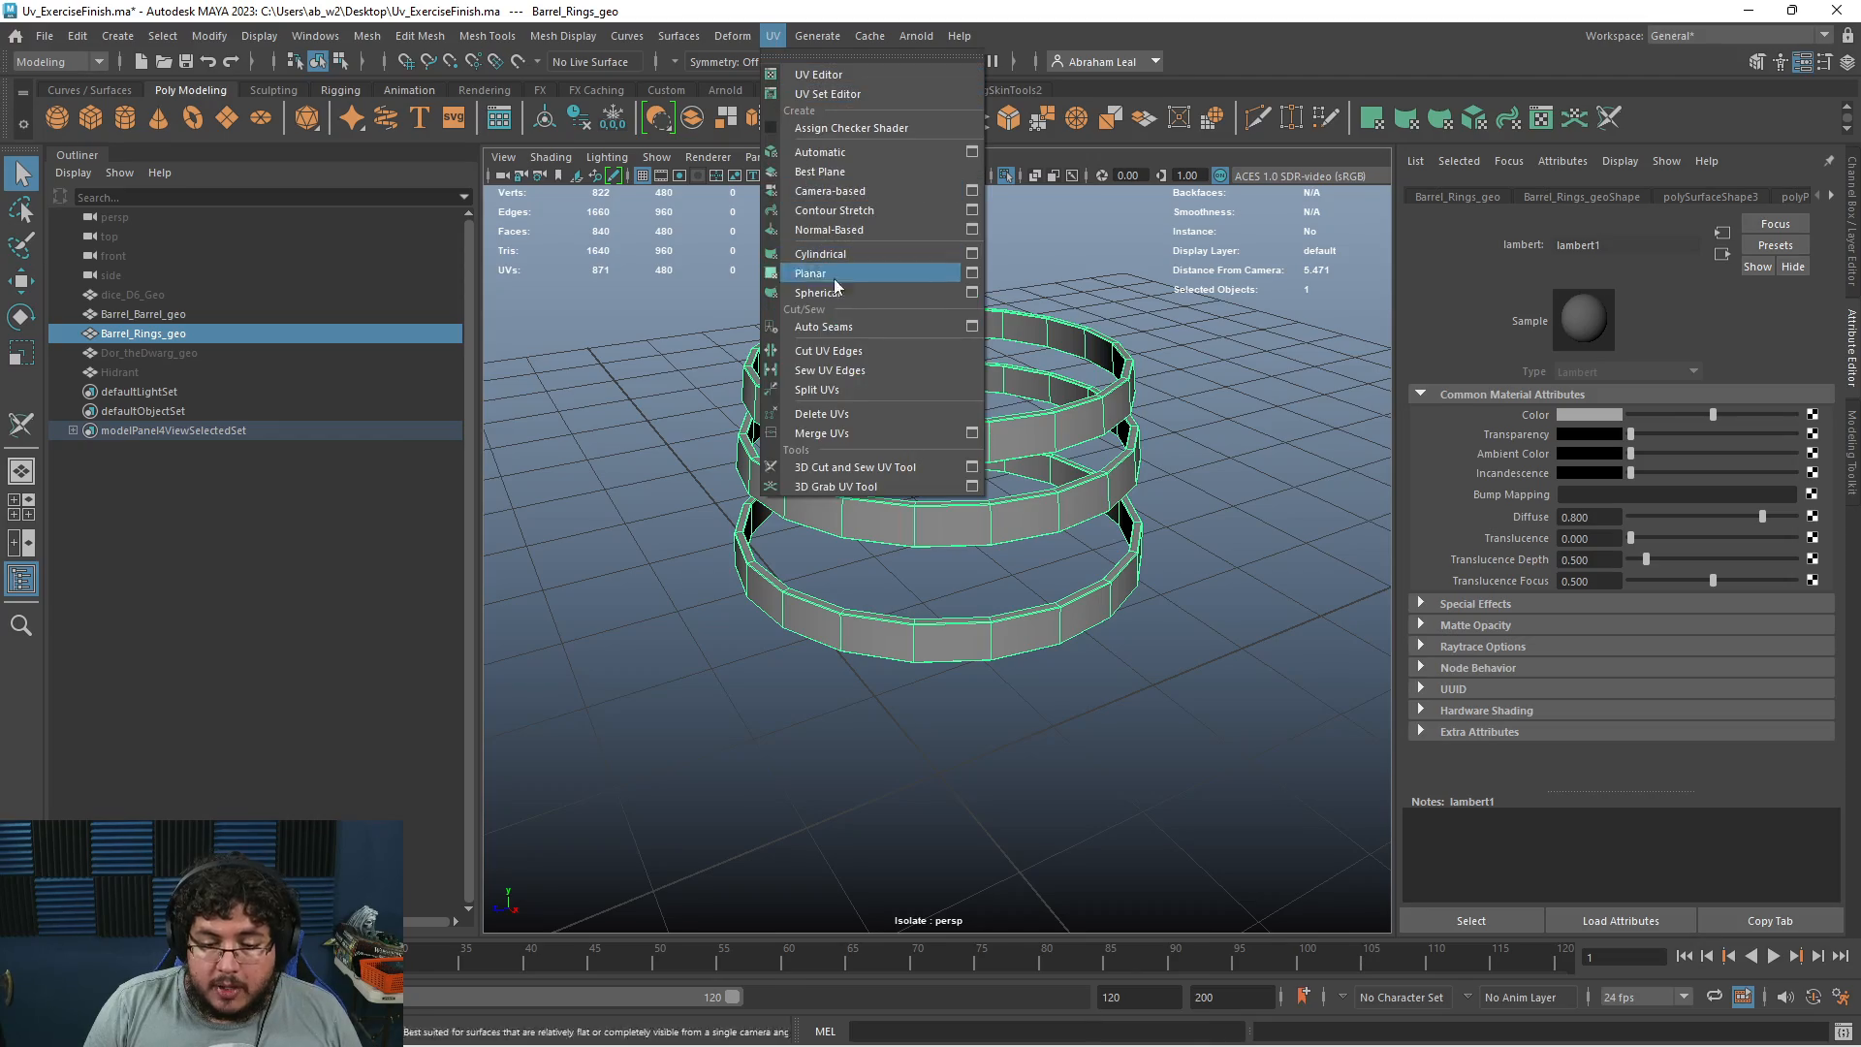
click(844, 467)
alt+right_drag(862, 448, 945, 626)
alt+drag(945, 626, 914, 579)
scroll(814, 538, up, 1)
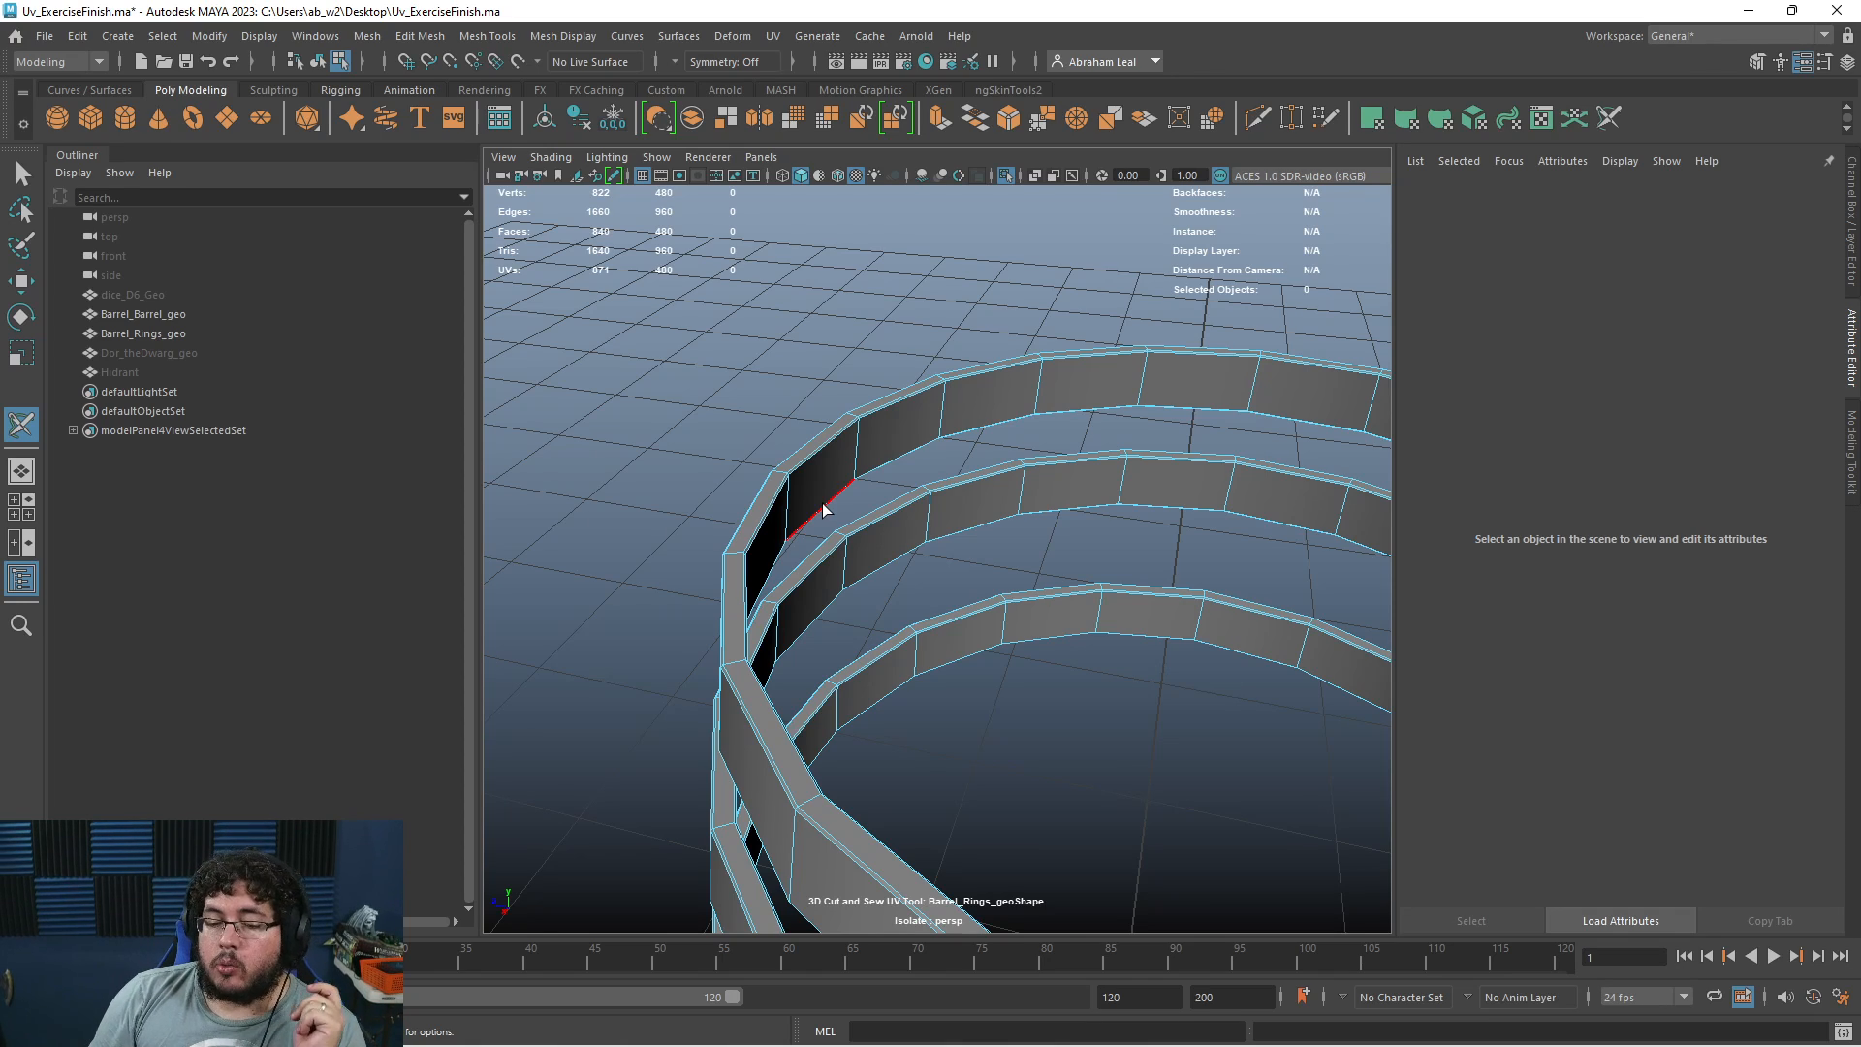
click(782, 513)
alt+drag(968, 569, 624, 482)
double_click(660, 457)
alt+drag(716, 593, 781, 654)
double_click(725, 588)
double_click(707, 579)
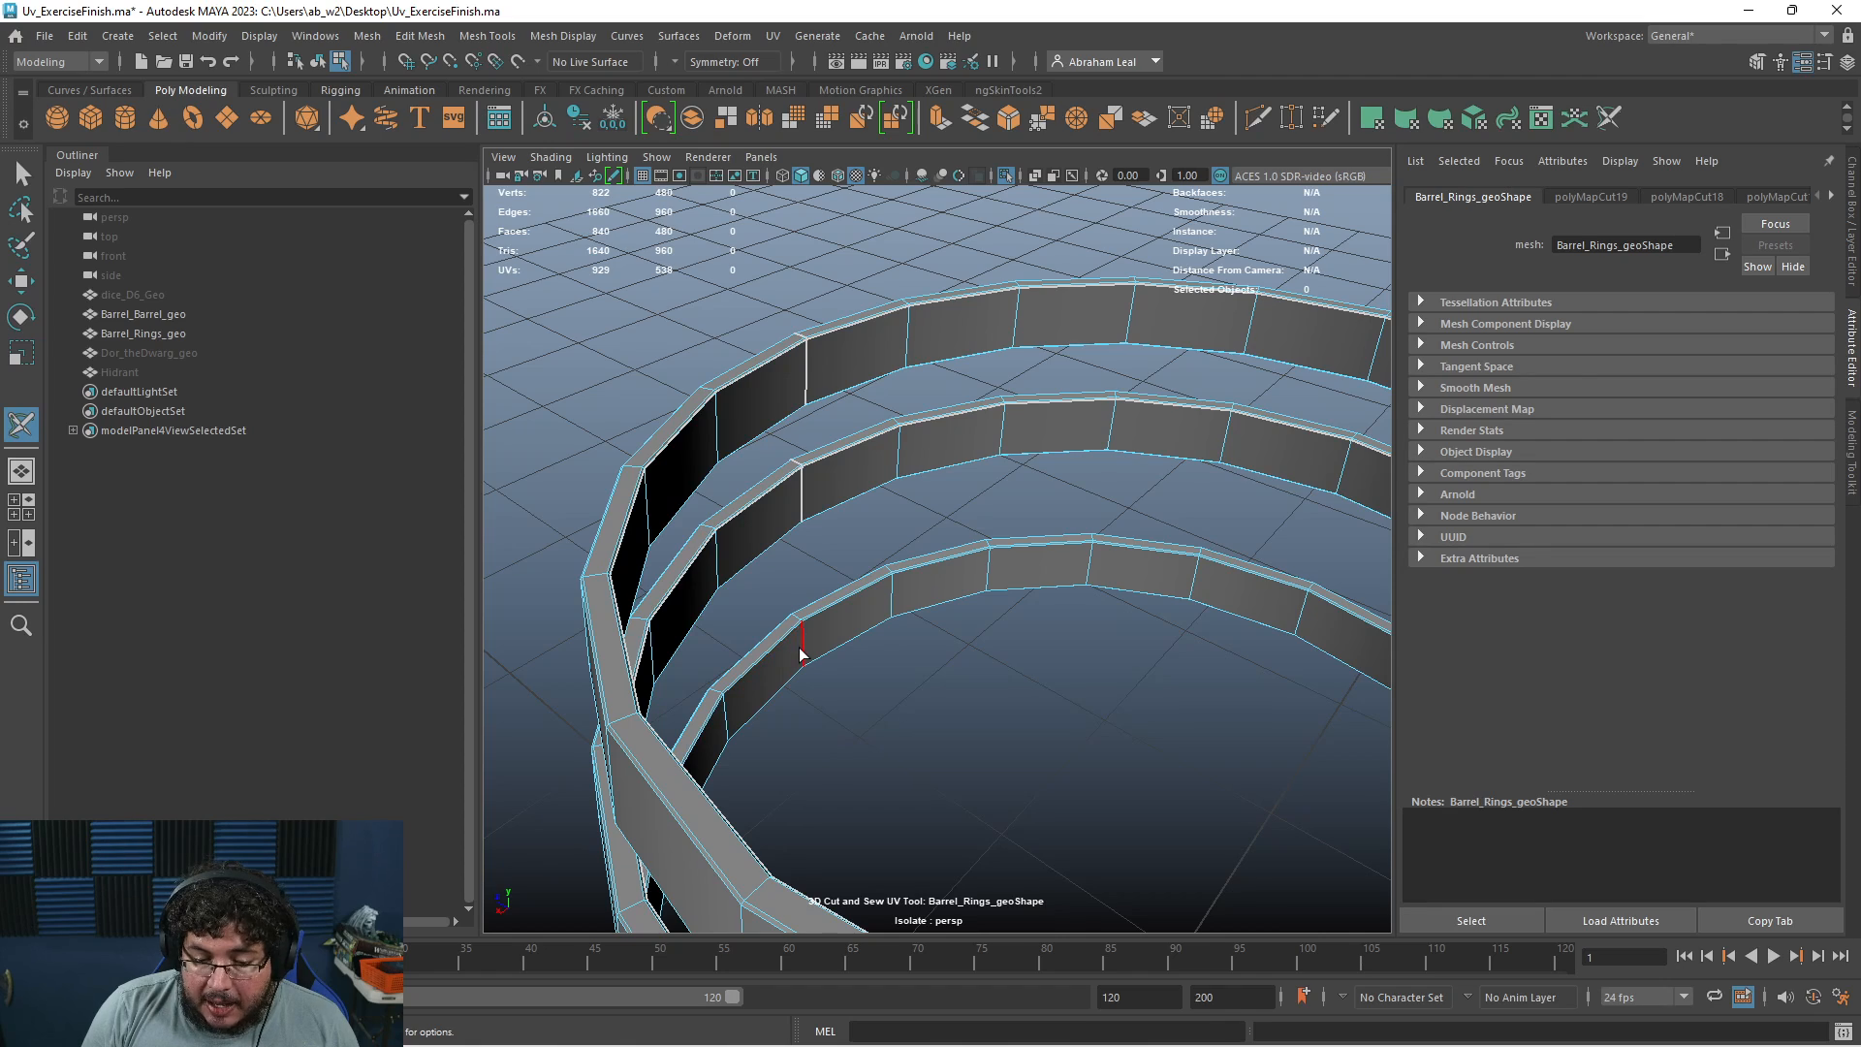
double_click(790, 642)
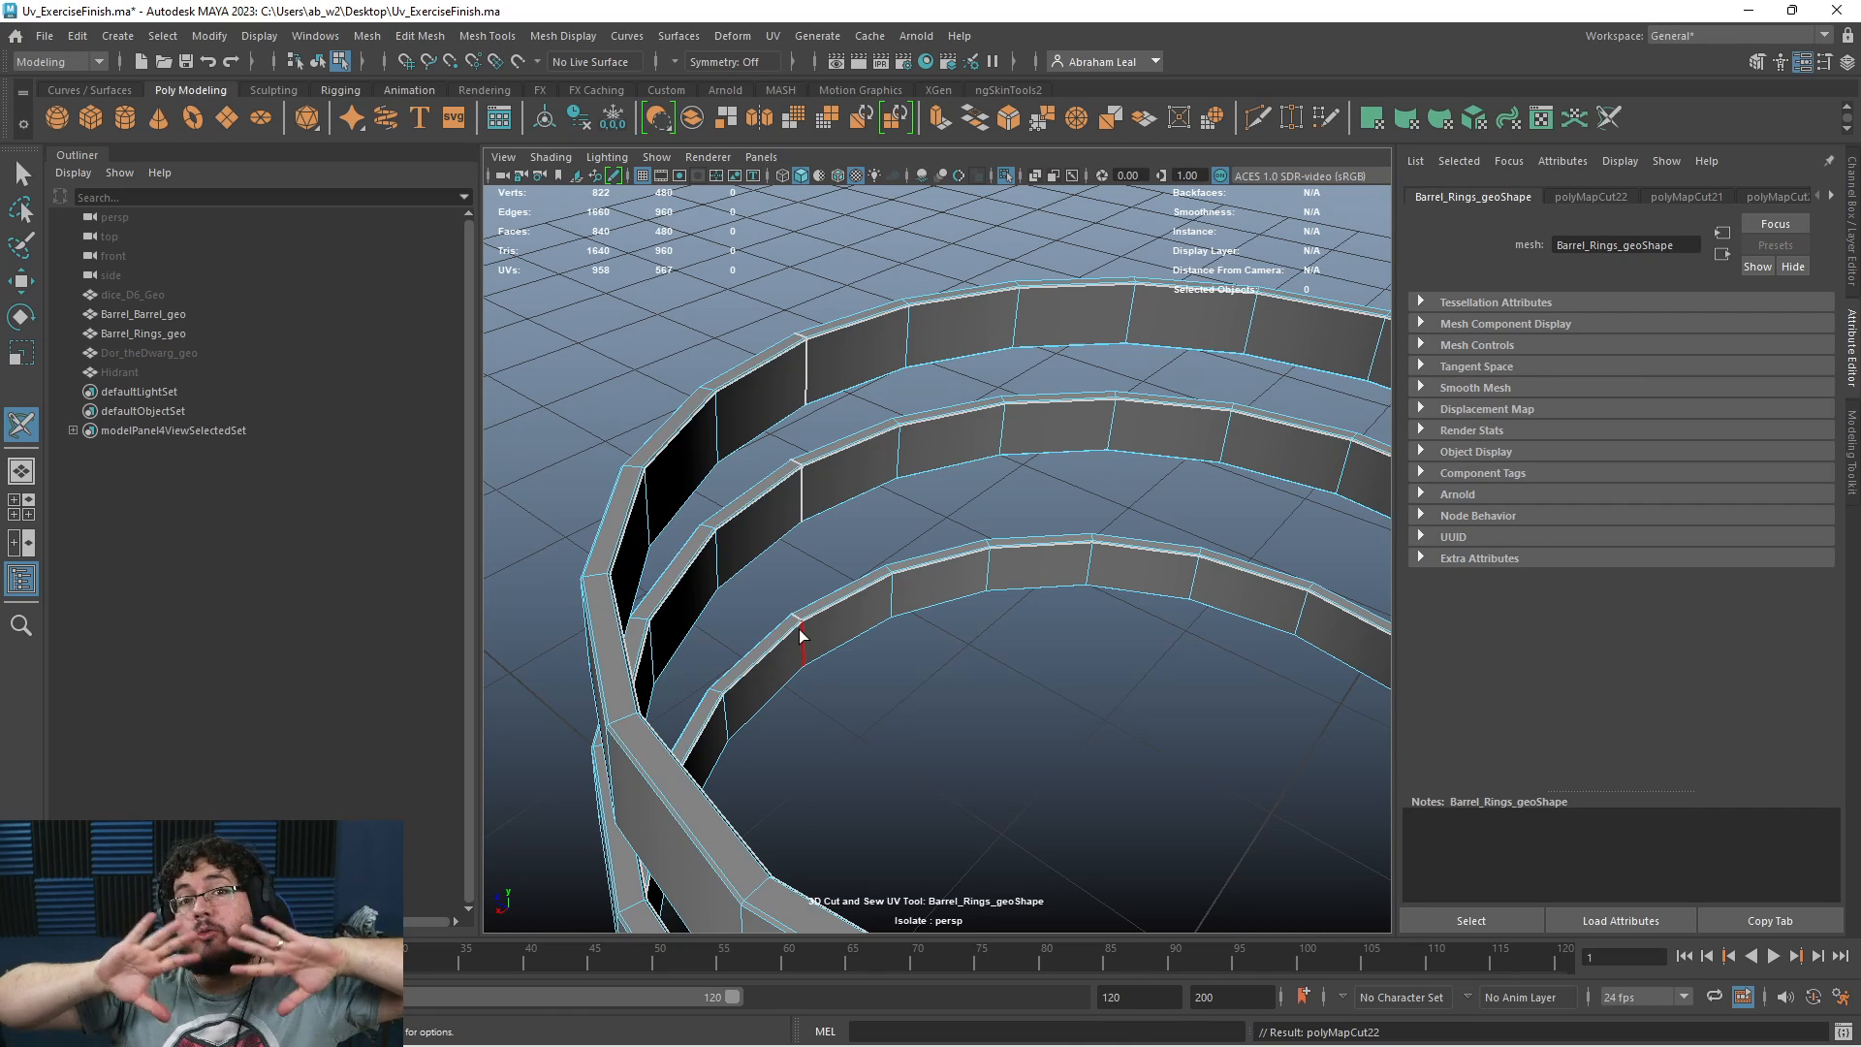
Leave the cutting tool, reselect the rings in object mode and open the UV Editor
scroll(810, 640, down, 5)
alt+drag(811, 640, 827, 531)
alt+middle_drag(827, 531, 698, 461)
key(q)
right_drag(824, 440, 936, 321)
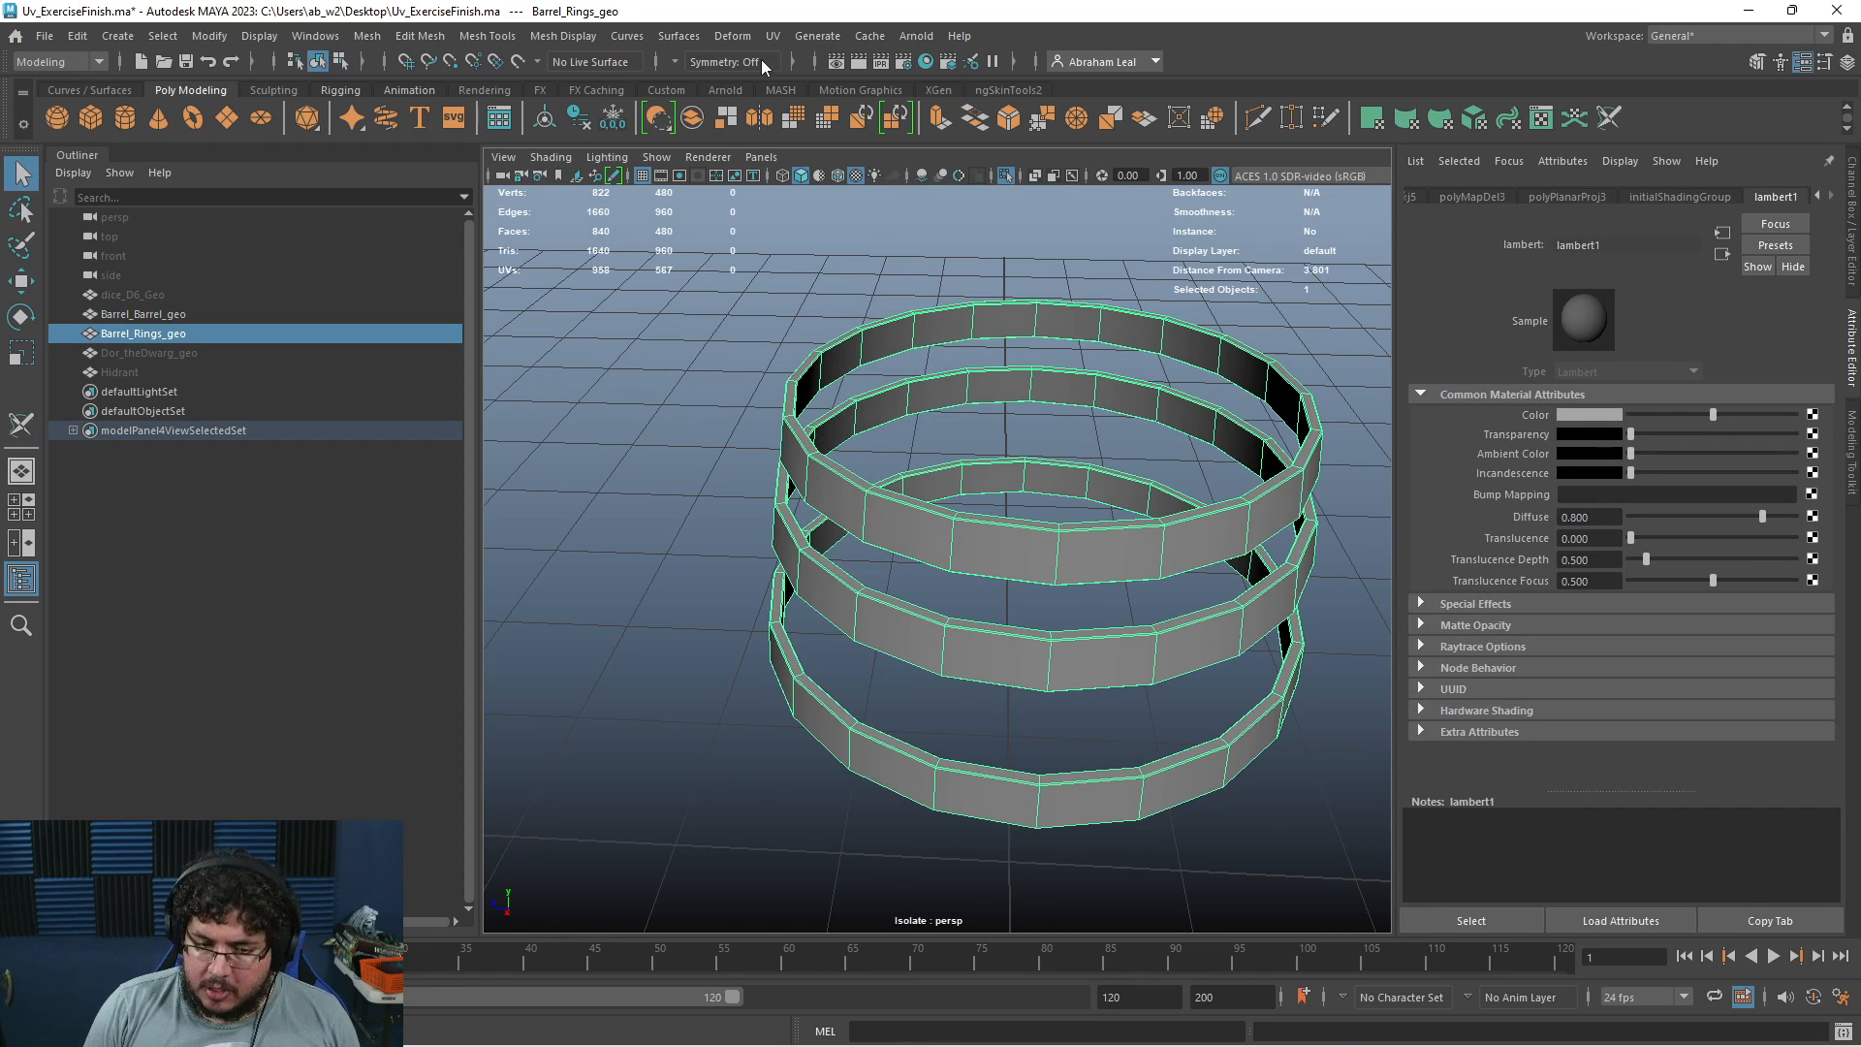
click(772, 35)
click(807, 71)
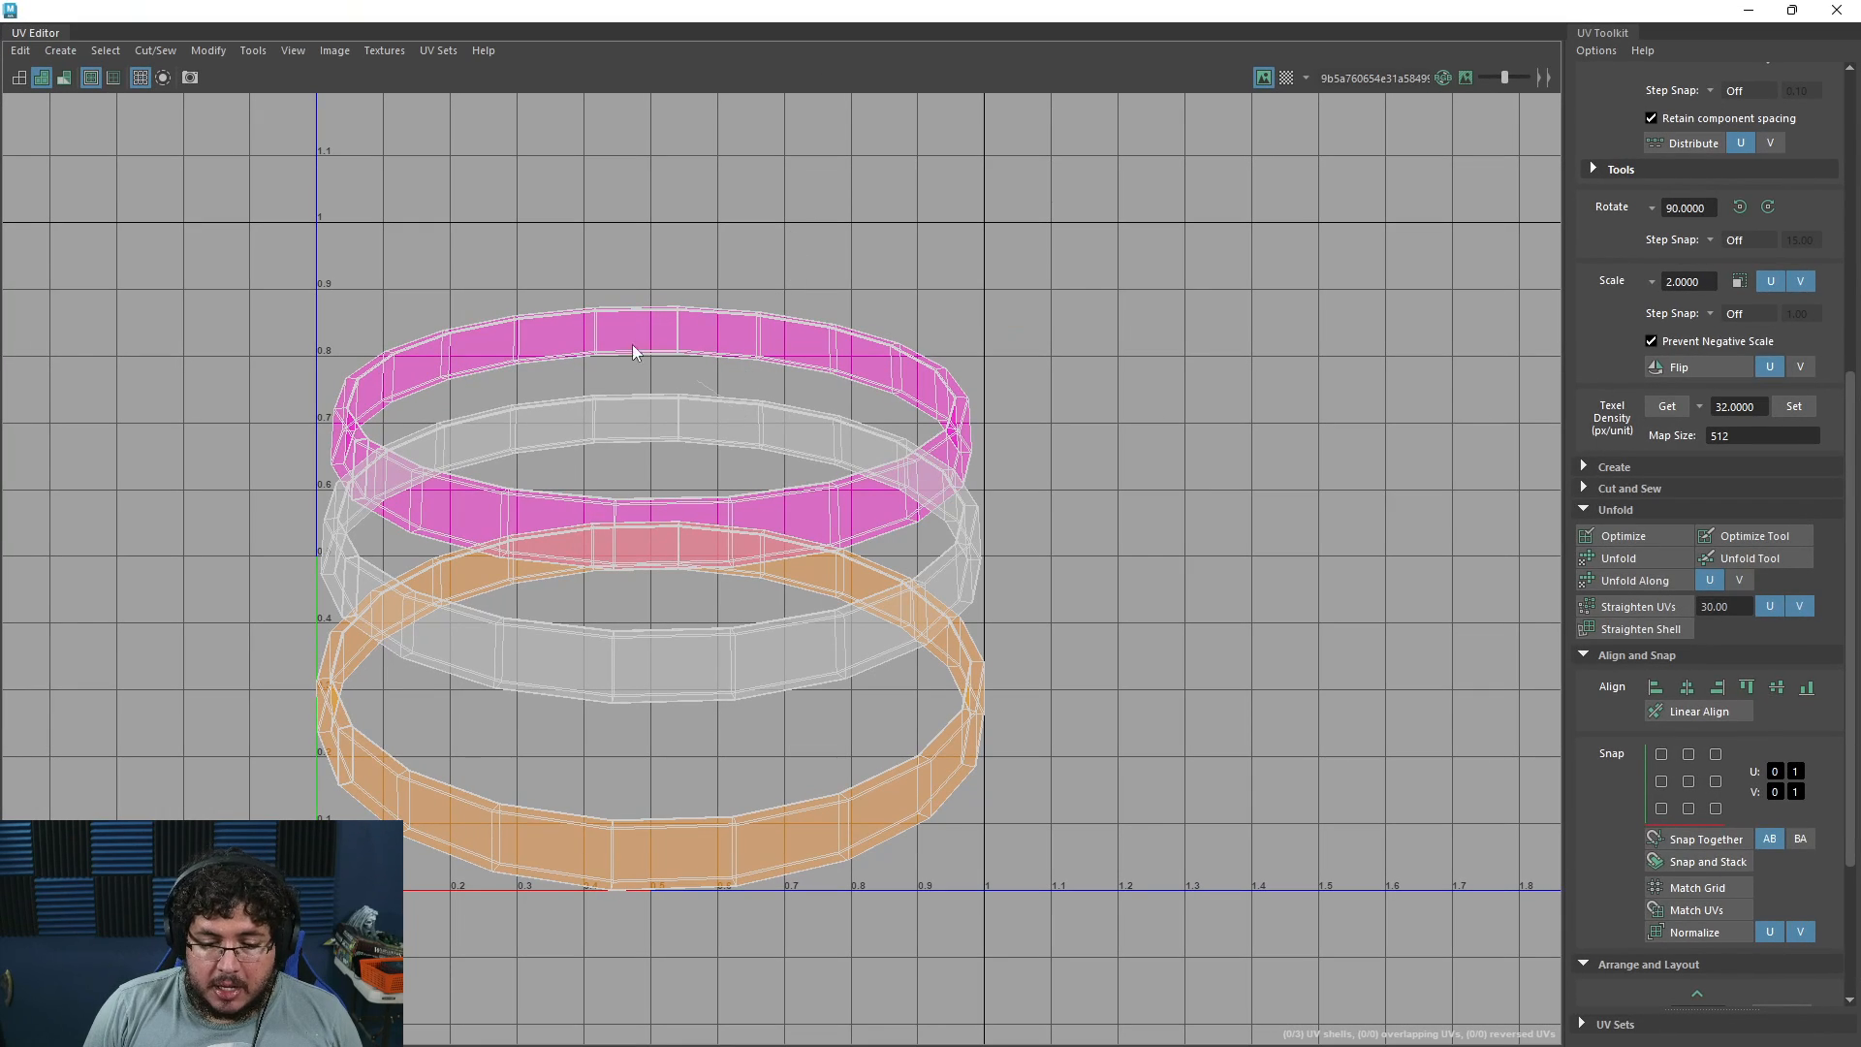
Select all three ring UV shells and unfold them into strips
right_drag(714, 390, 659, 359)
drag(167, 171, 555, 692)
drag(1194, 968, 1235, 981)
key(ctrl+u)
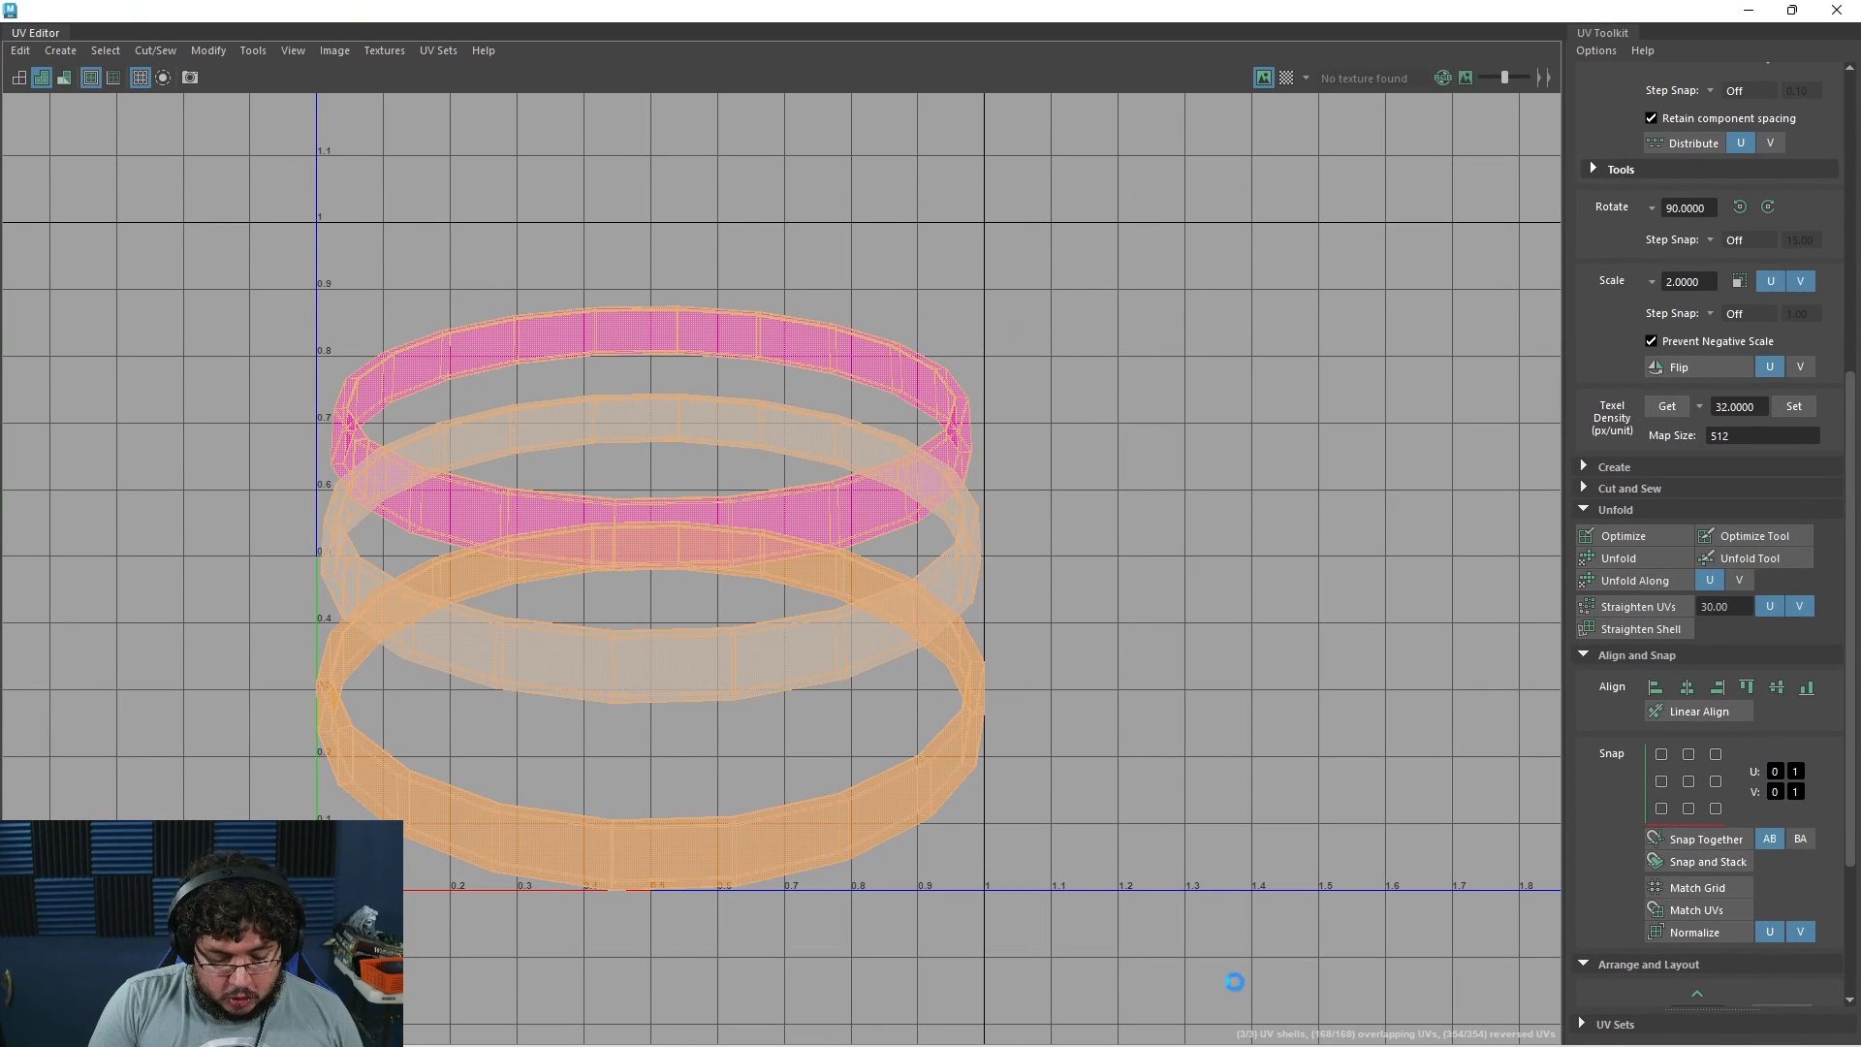
scroll(873, 639, down, 3)
scroll(867, 508, down, 2)
scroll(997, 589, up, 3)
click(1020, 586)
scroll(1021, 586, down, 3)
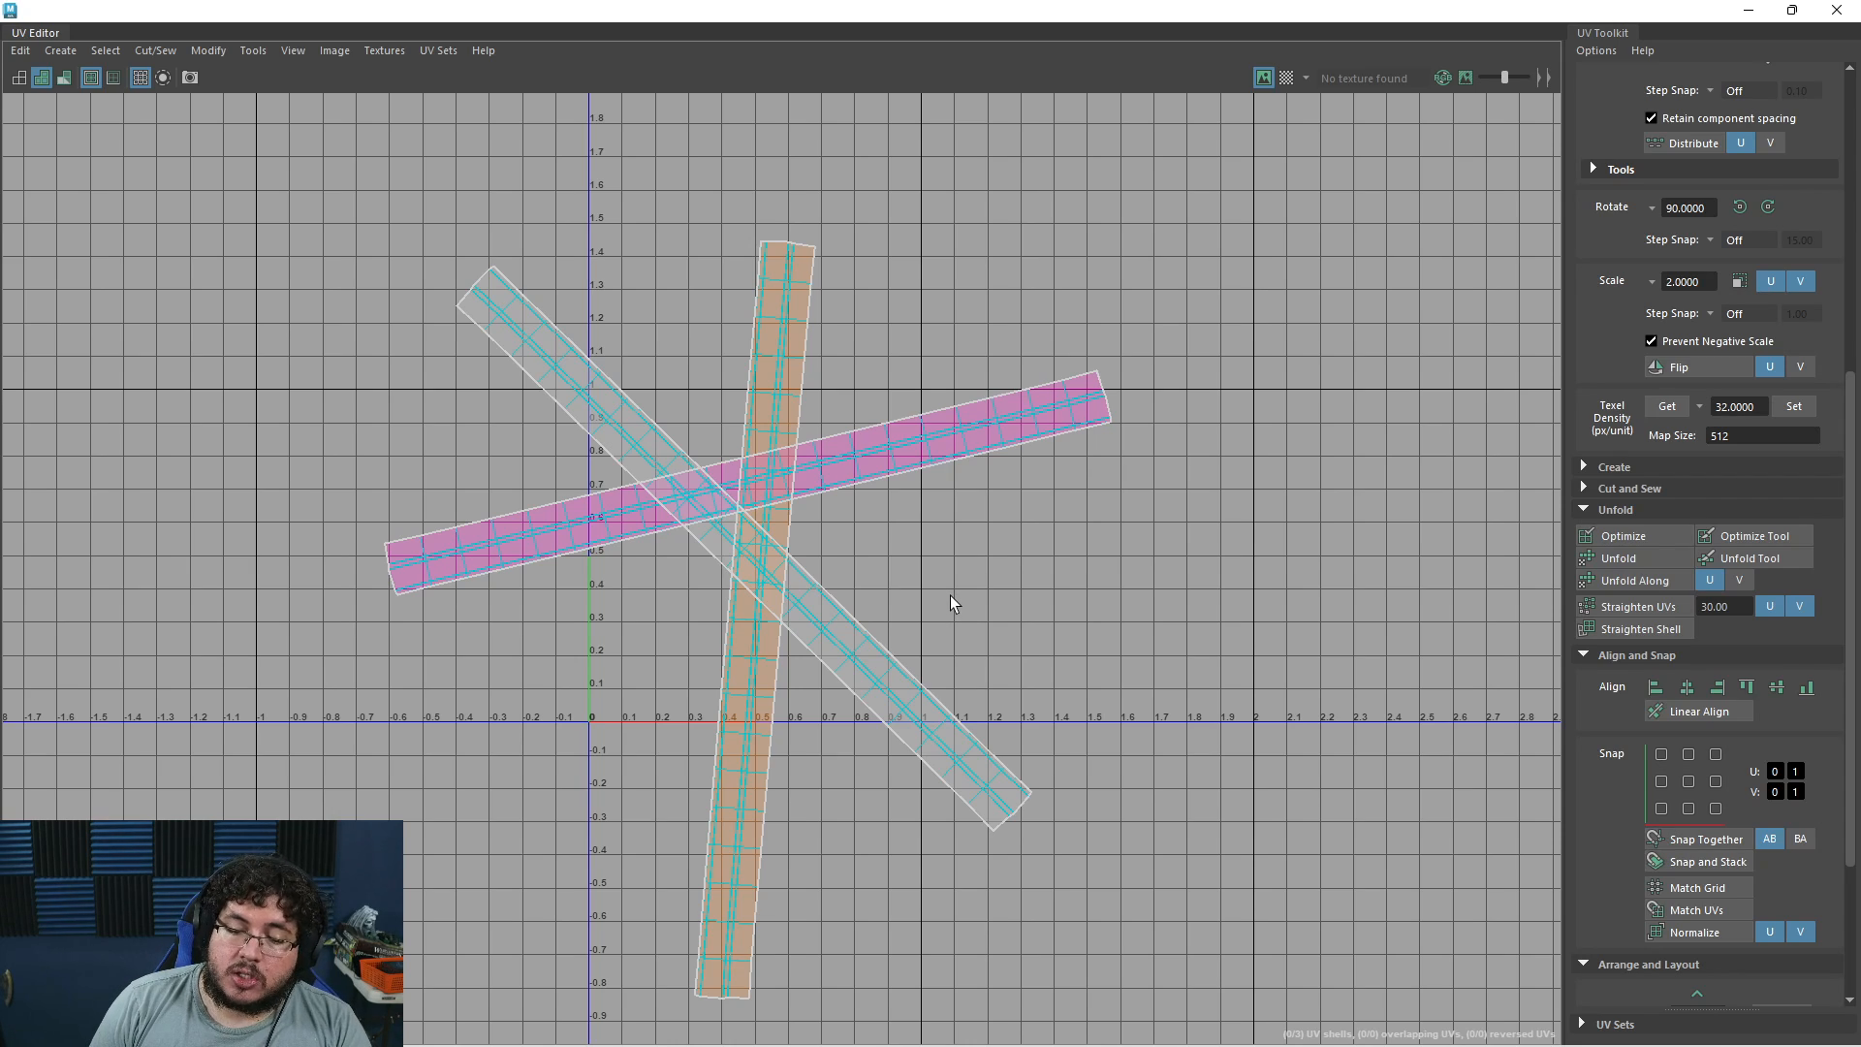
Select the three unfolded strips and arrange them in the first UV tile by applying the Layout UVs options
drag(1134, 250, 409, 870)
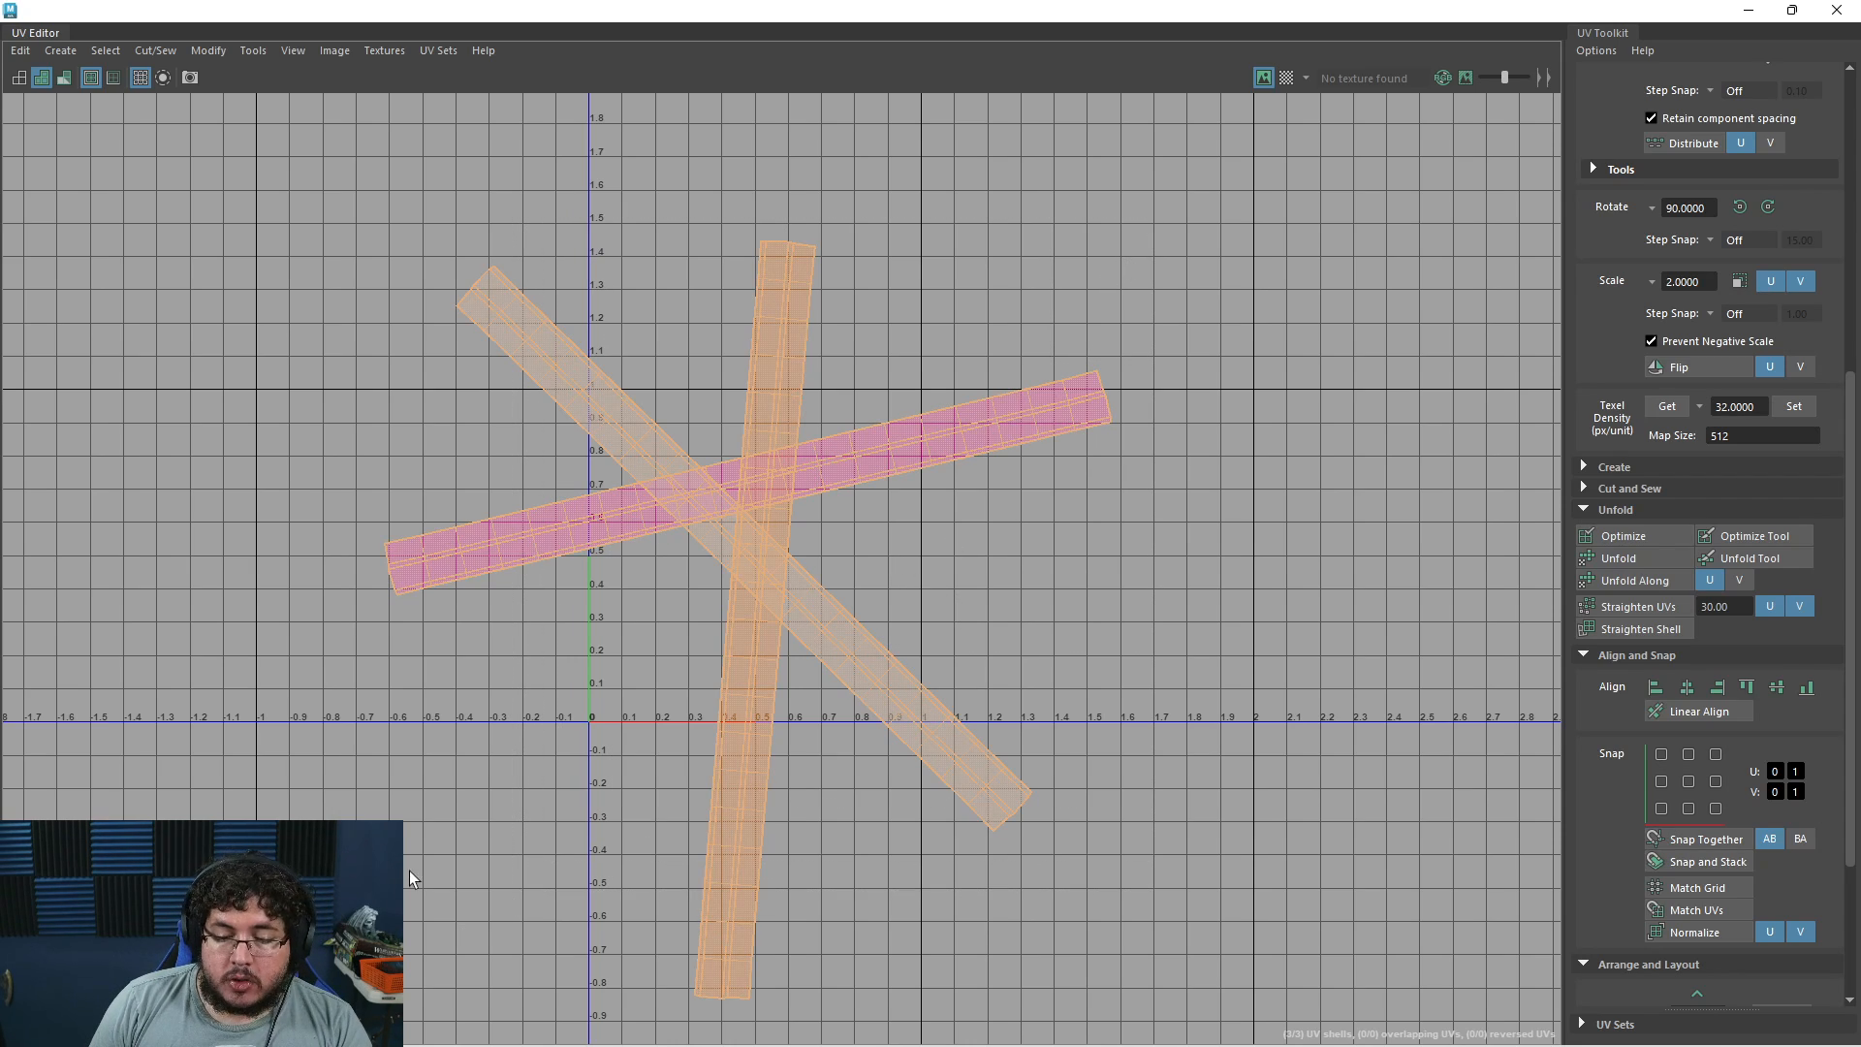
click(207, 48)
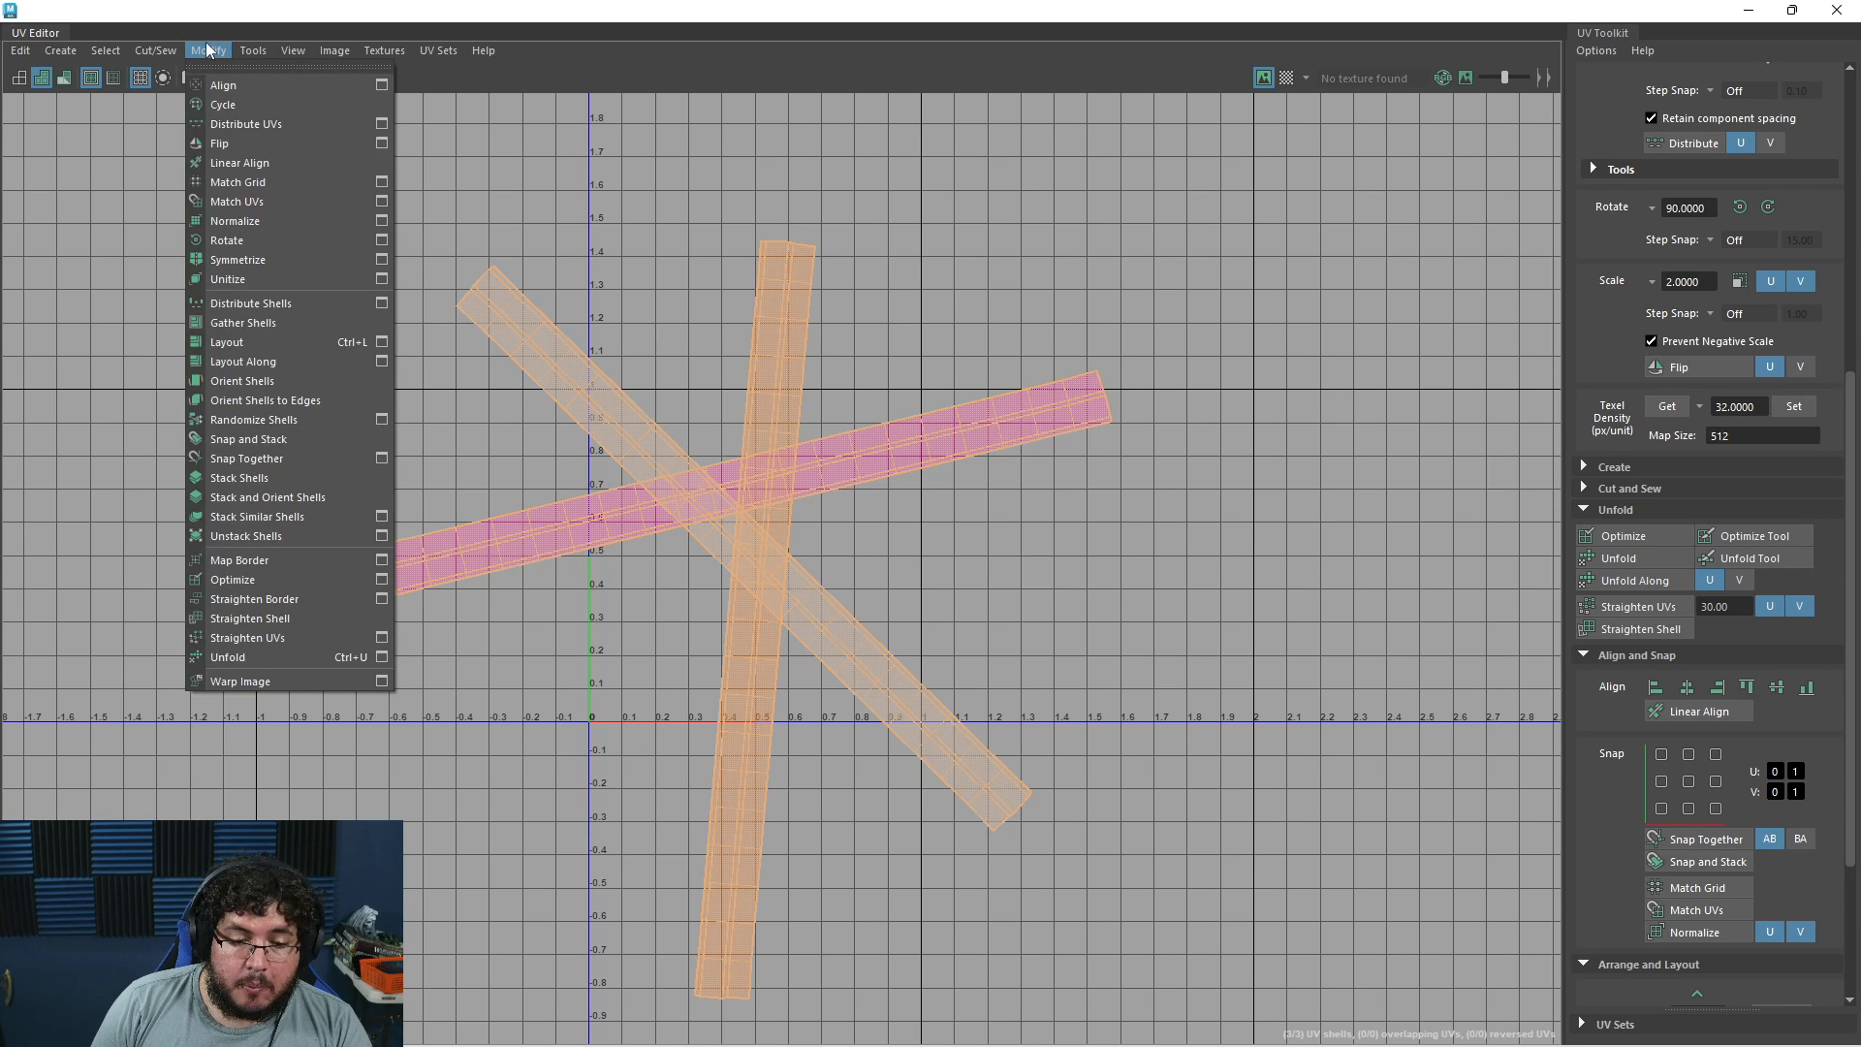
click(382, 341)
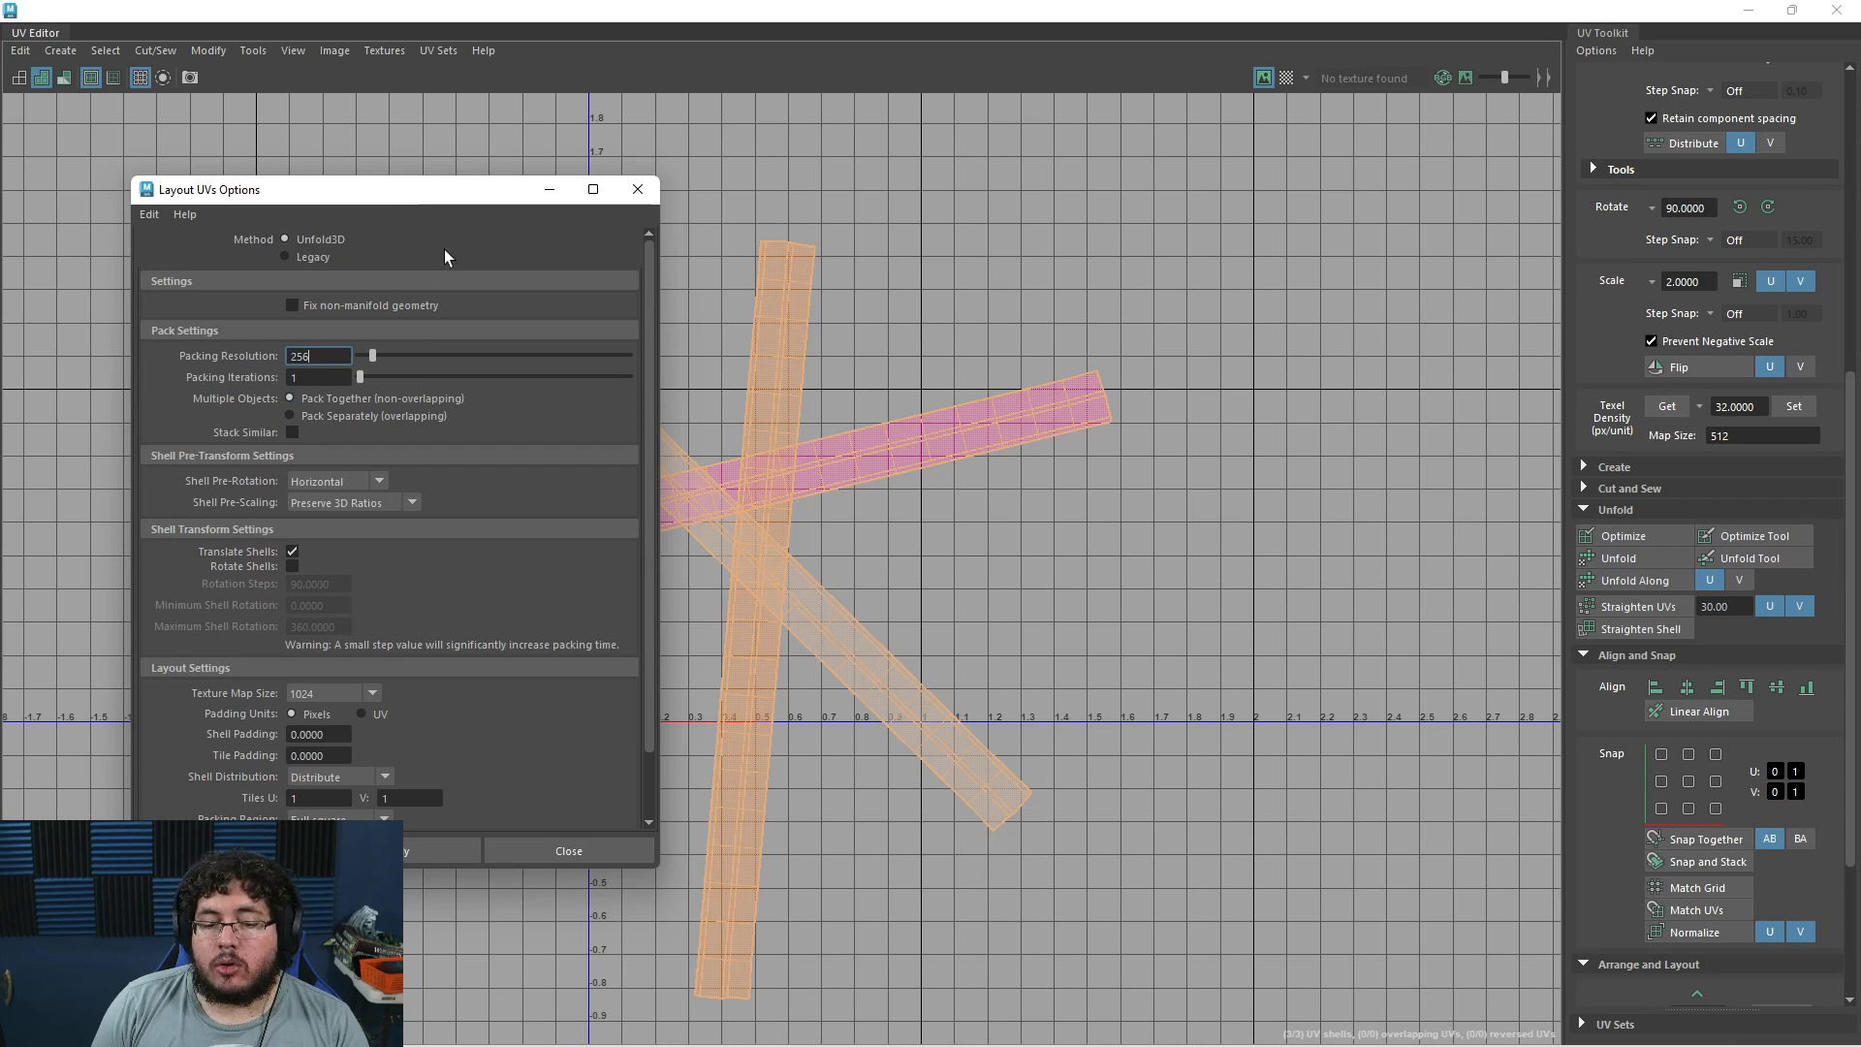
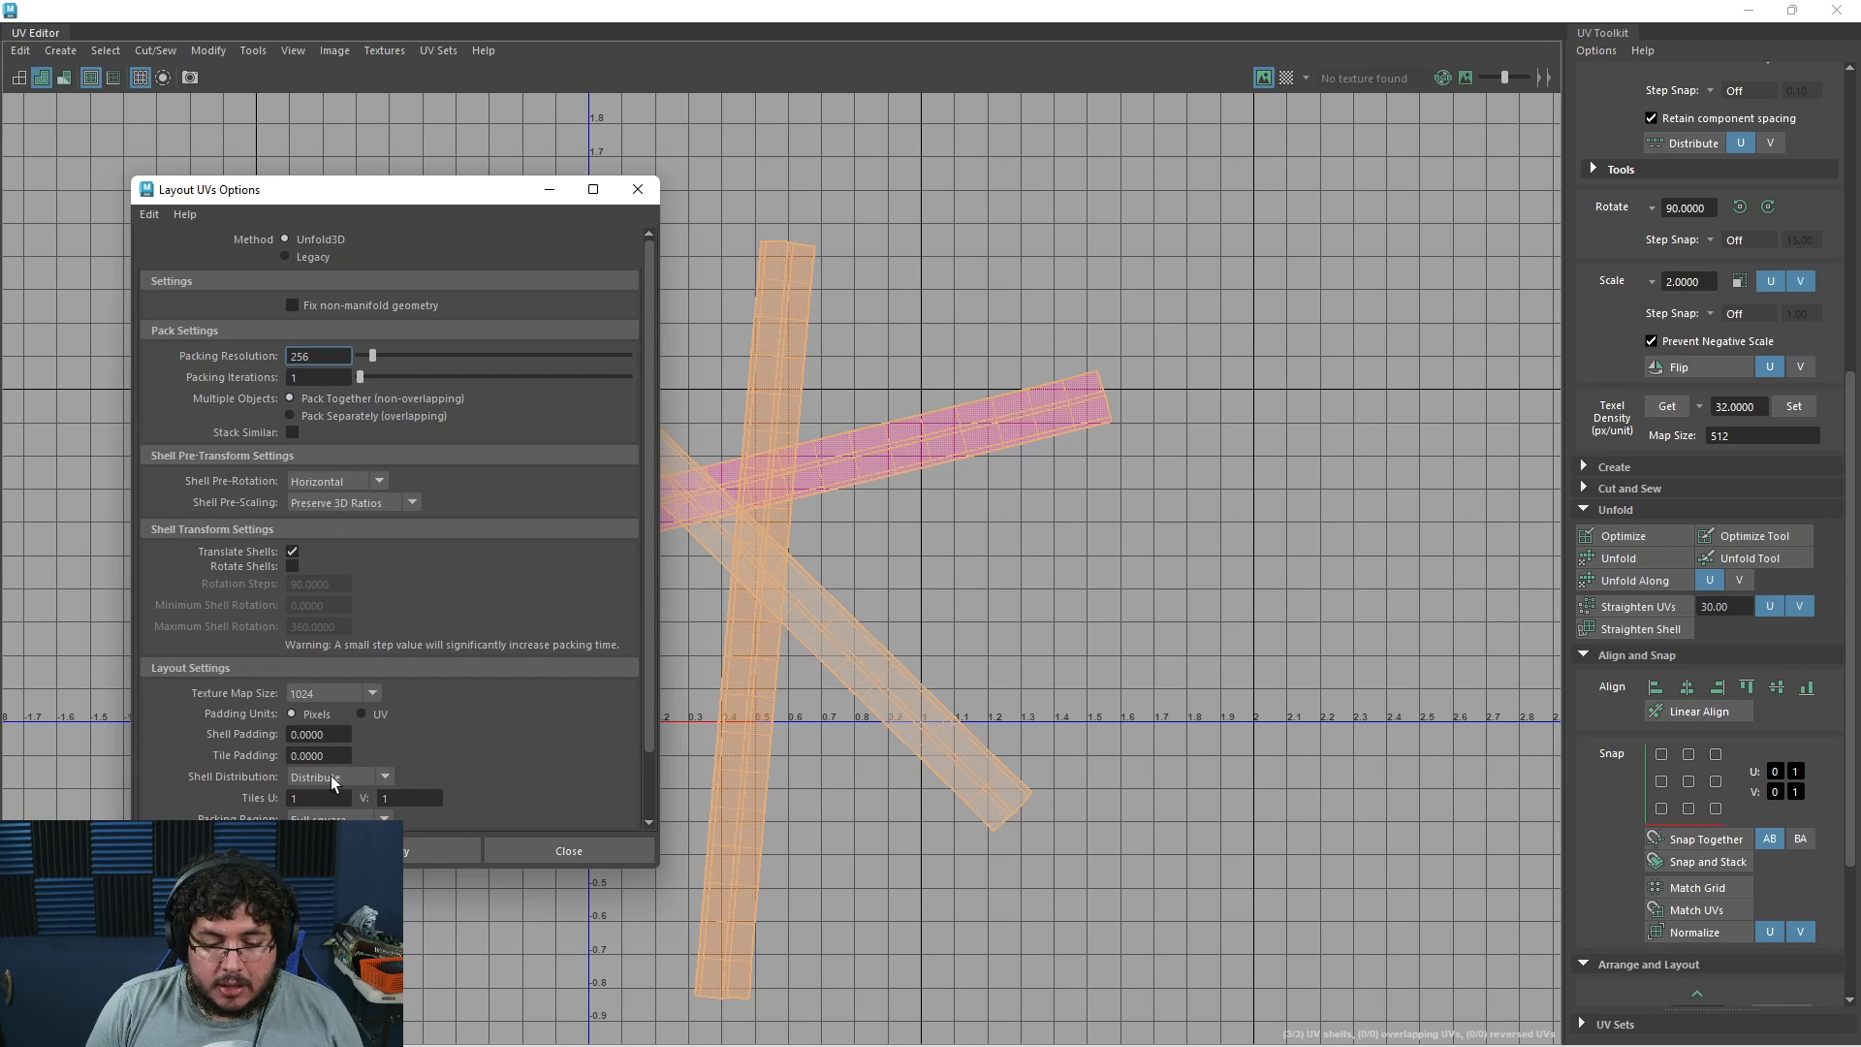
click(437, 851)
click(569, 850)
scroll(824, 682, up, 2)
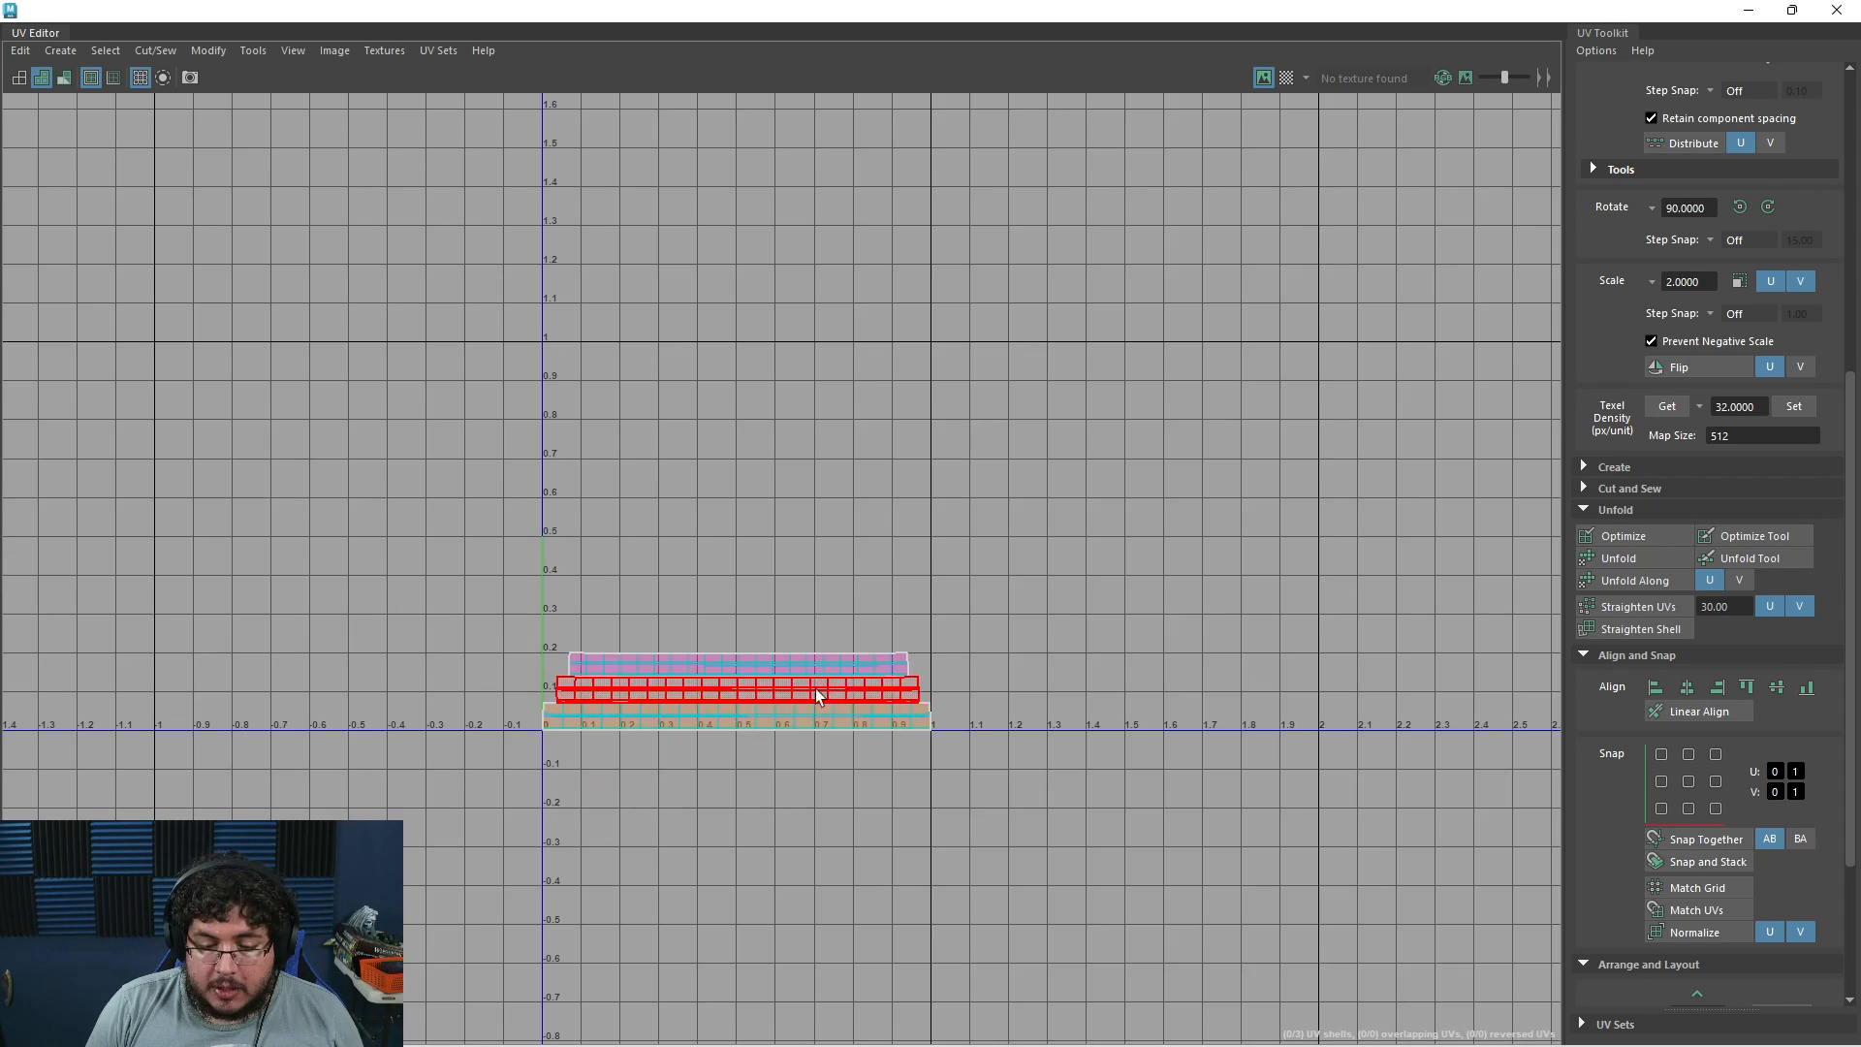
scroll(824, 682, up, 2)
scroll(853, 731, up, 2)
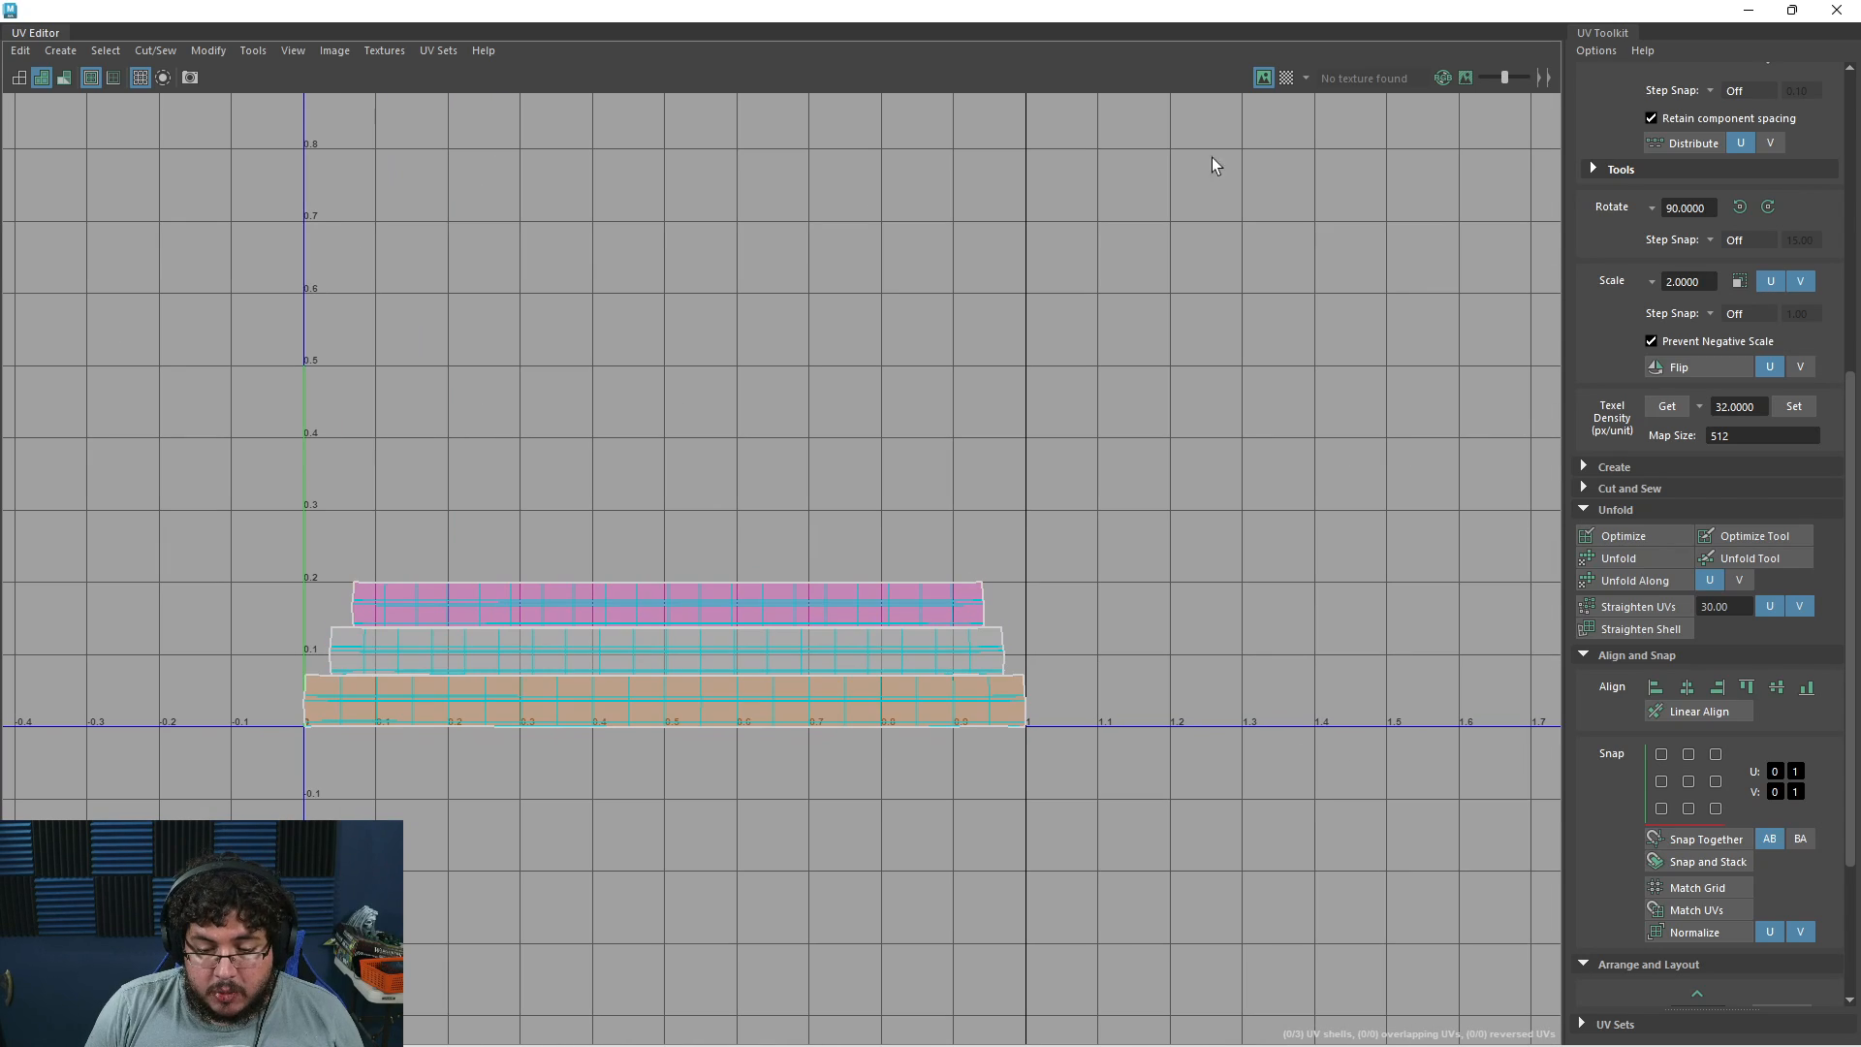
Turn on the checker map, minimize the UV Editor and return to object selection on the rings
click(1286, 77)
click(1752, 13)
alt+drag(824, 544, 1114, 485)
right_drag(1114, 484, 1194, 346)
click(1126, 537)
scroll(1125, 537, down, 4)
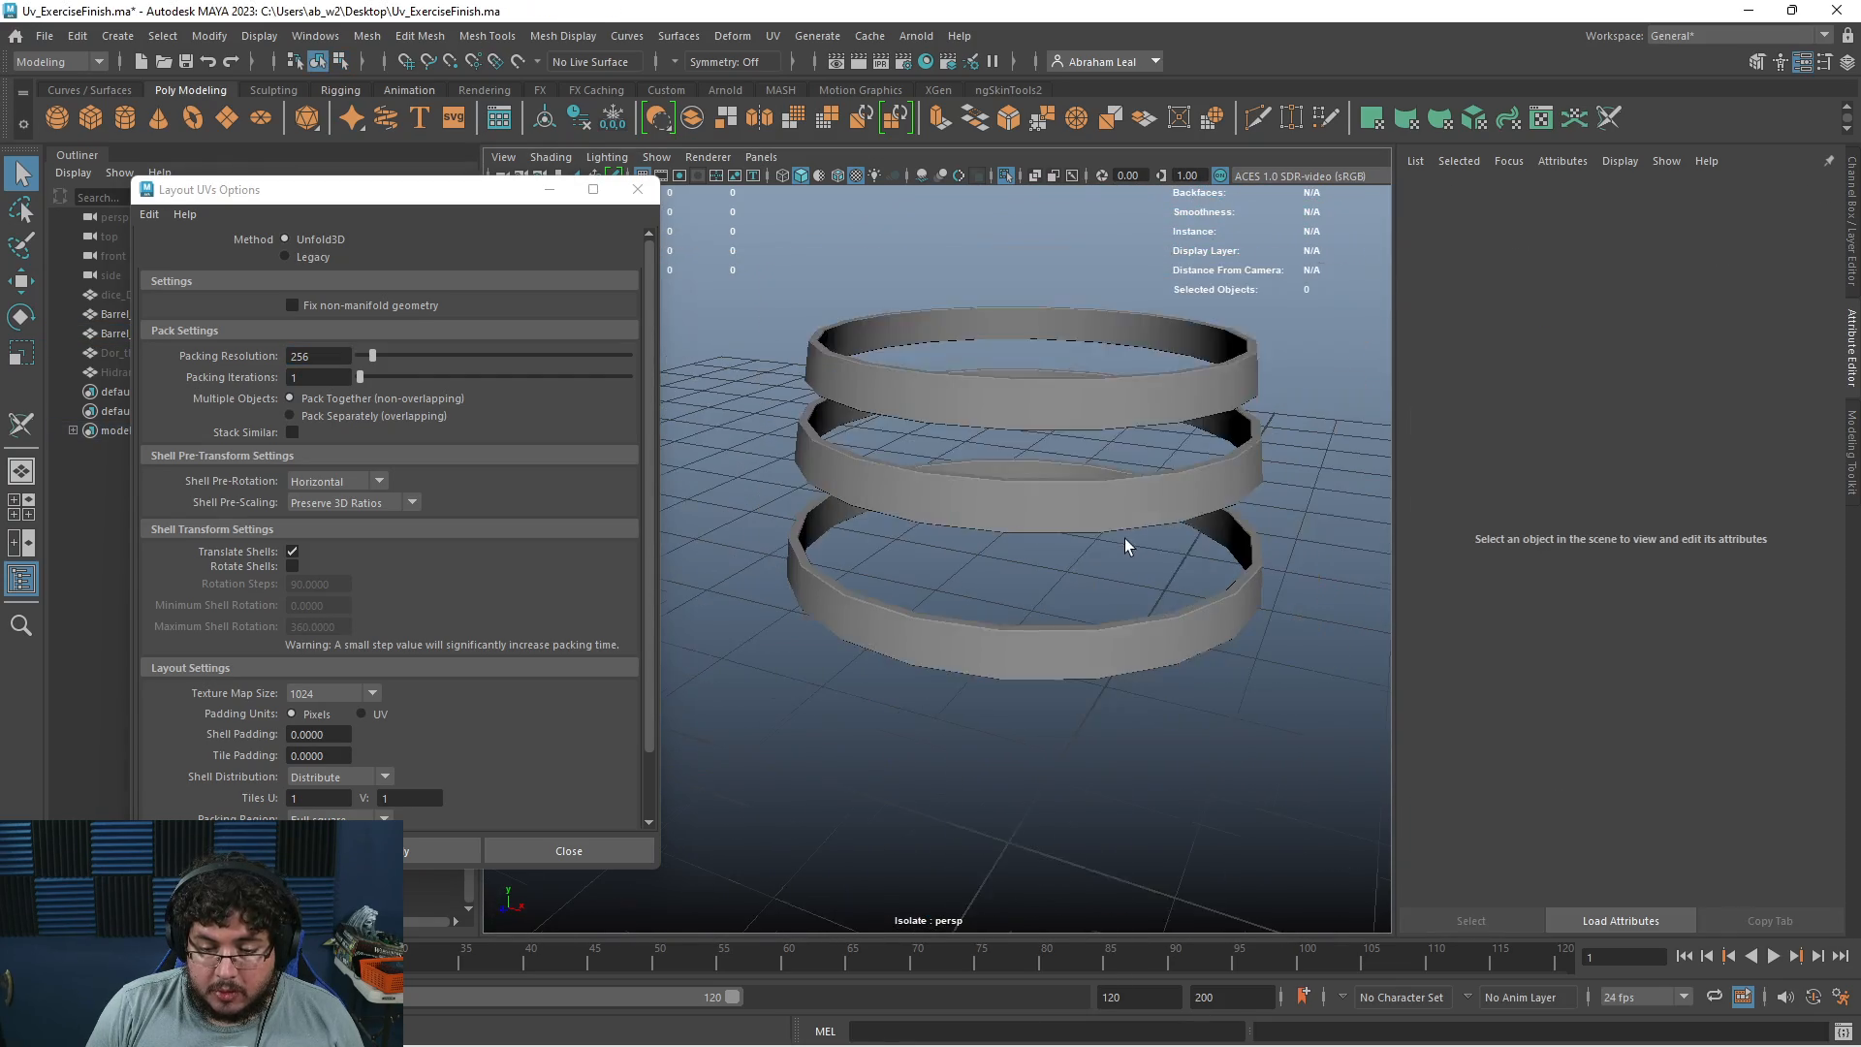
Duplicate the rings and rotate the copy -180° about Z to form the opposite half of the barrel's rings
click(1045, 552)
alt+middle_drag(1045, 553, 1008, 416)
key(ctrl+d)
key(e)
drag(1008, 427, 1264, 540)
Select both ring objects and lay out their six UV shells without overlap in the first tile
drag(1245, 426, 798, 718)
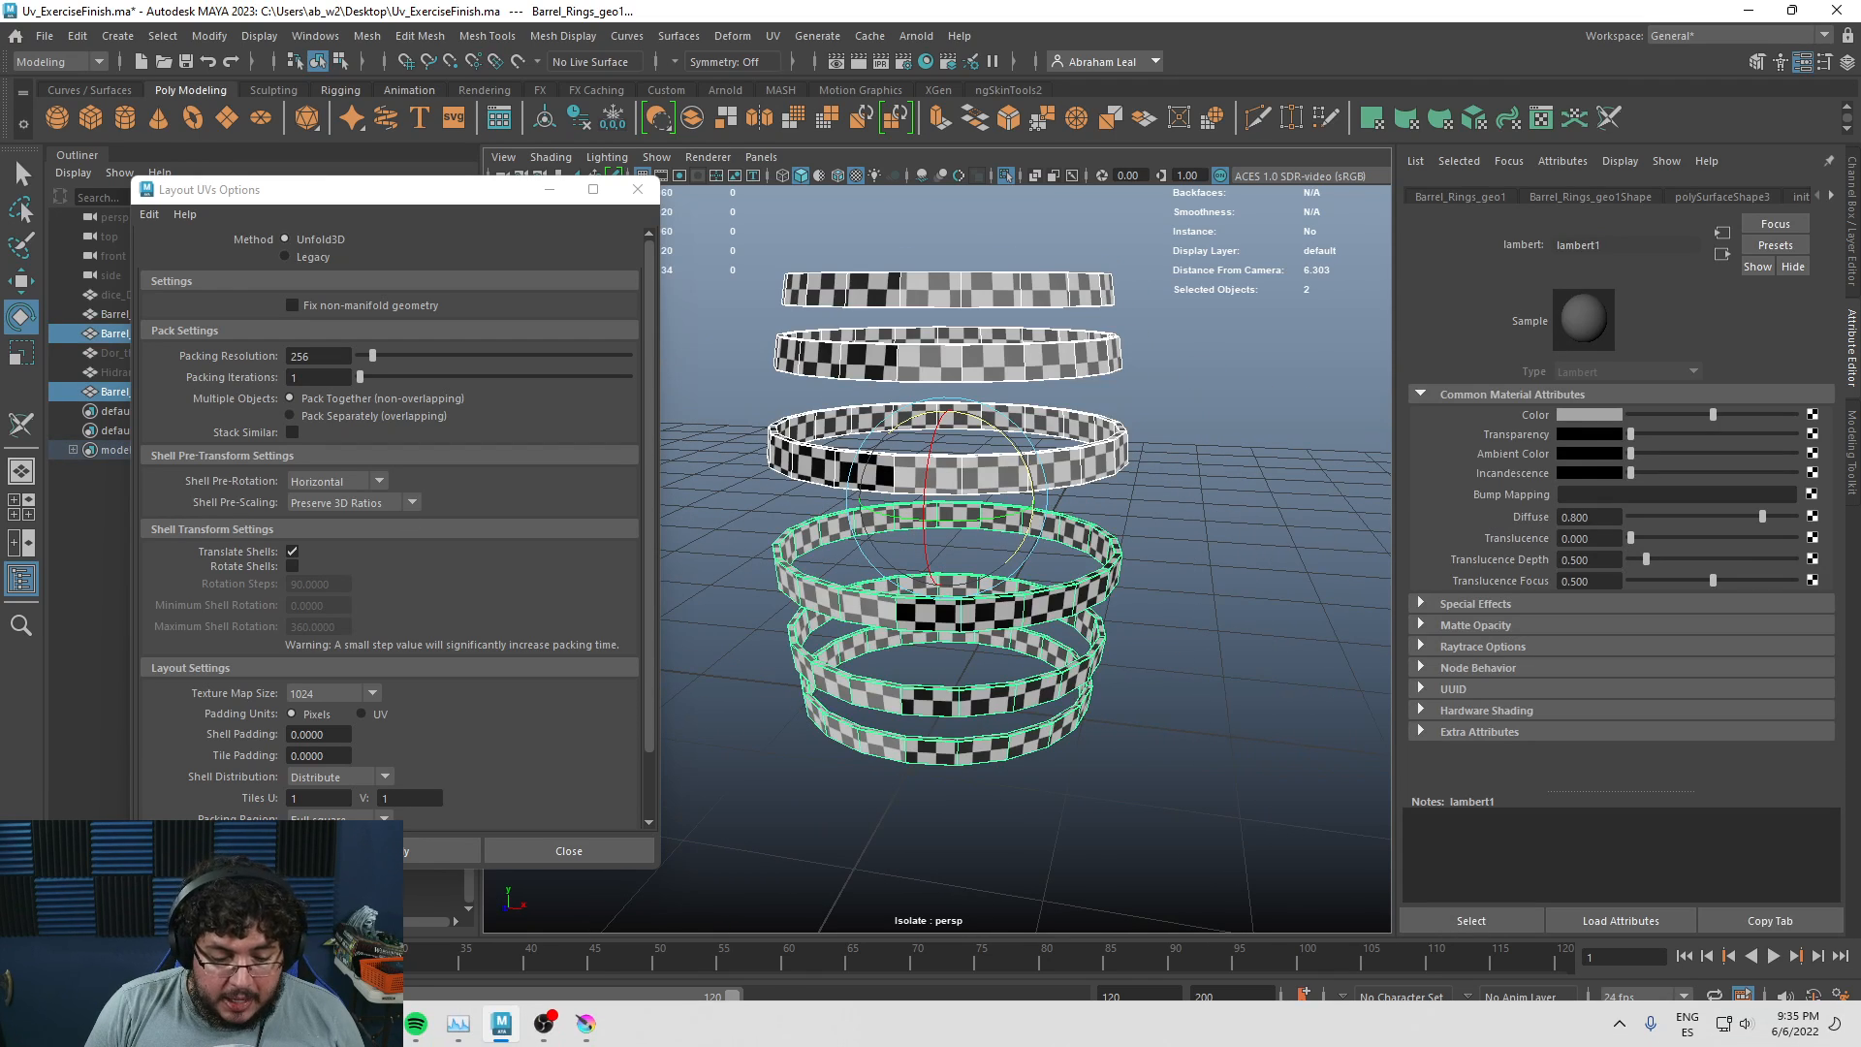
click(703, 126)
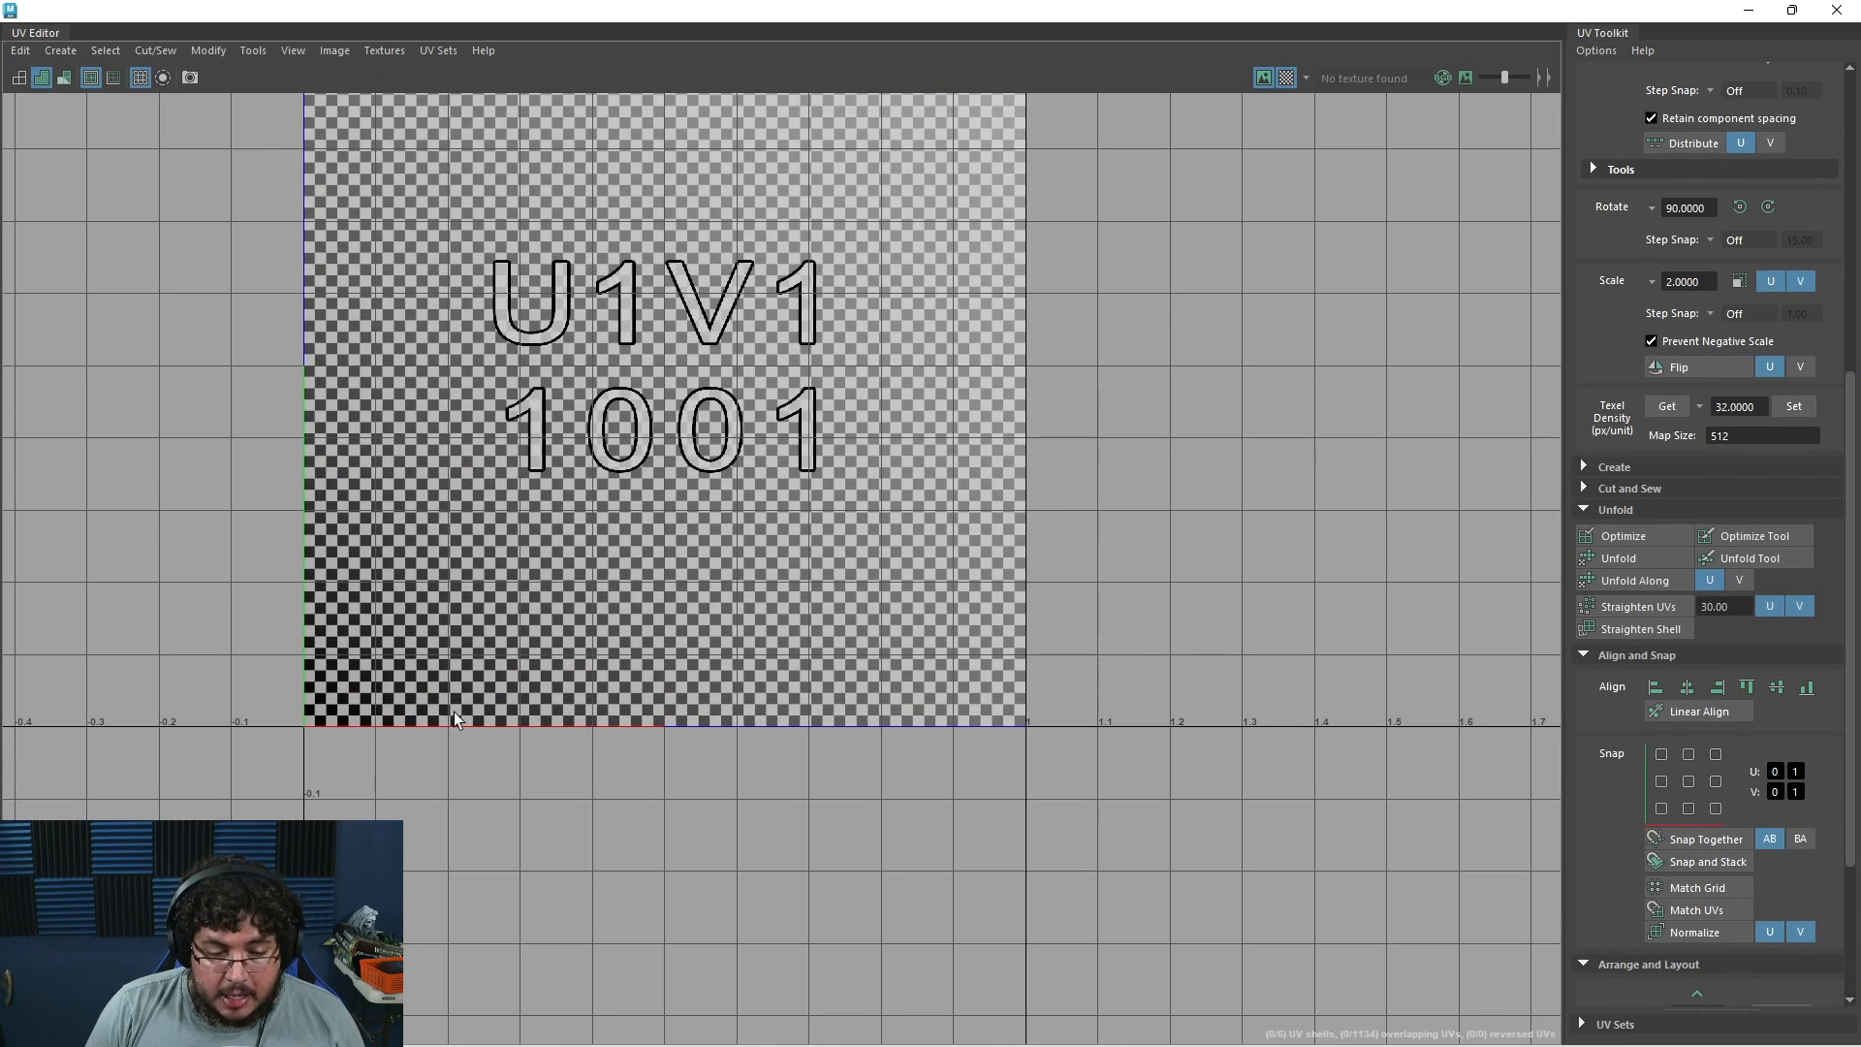
shift+right_drag(833, 397, 1097, 307)
scroll(543, 708, up, 2)
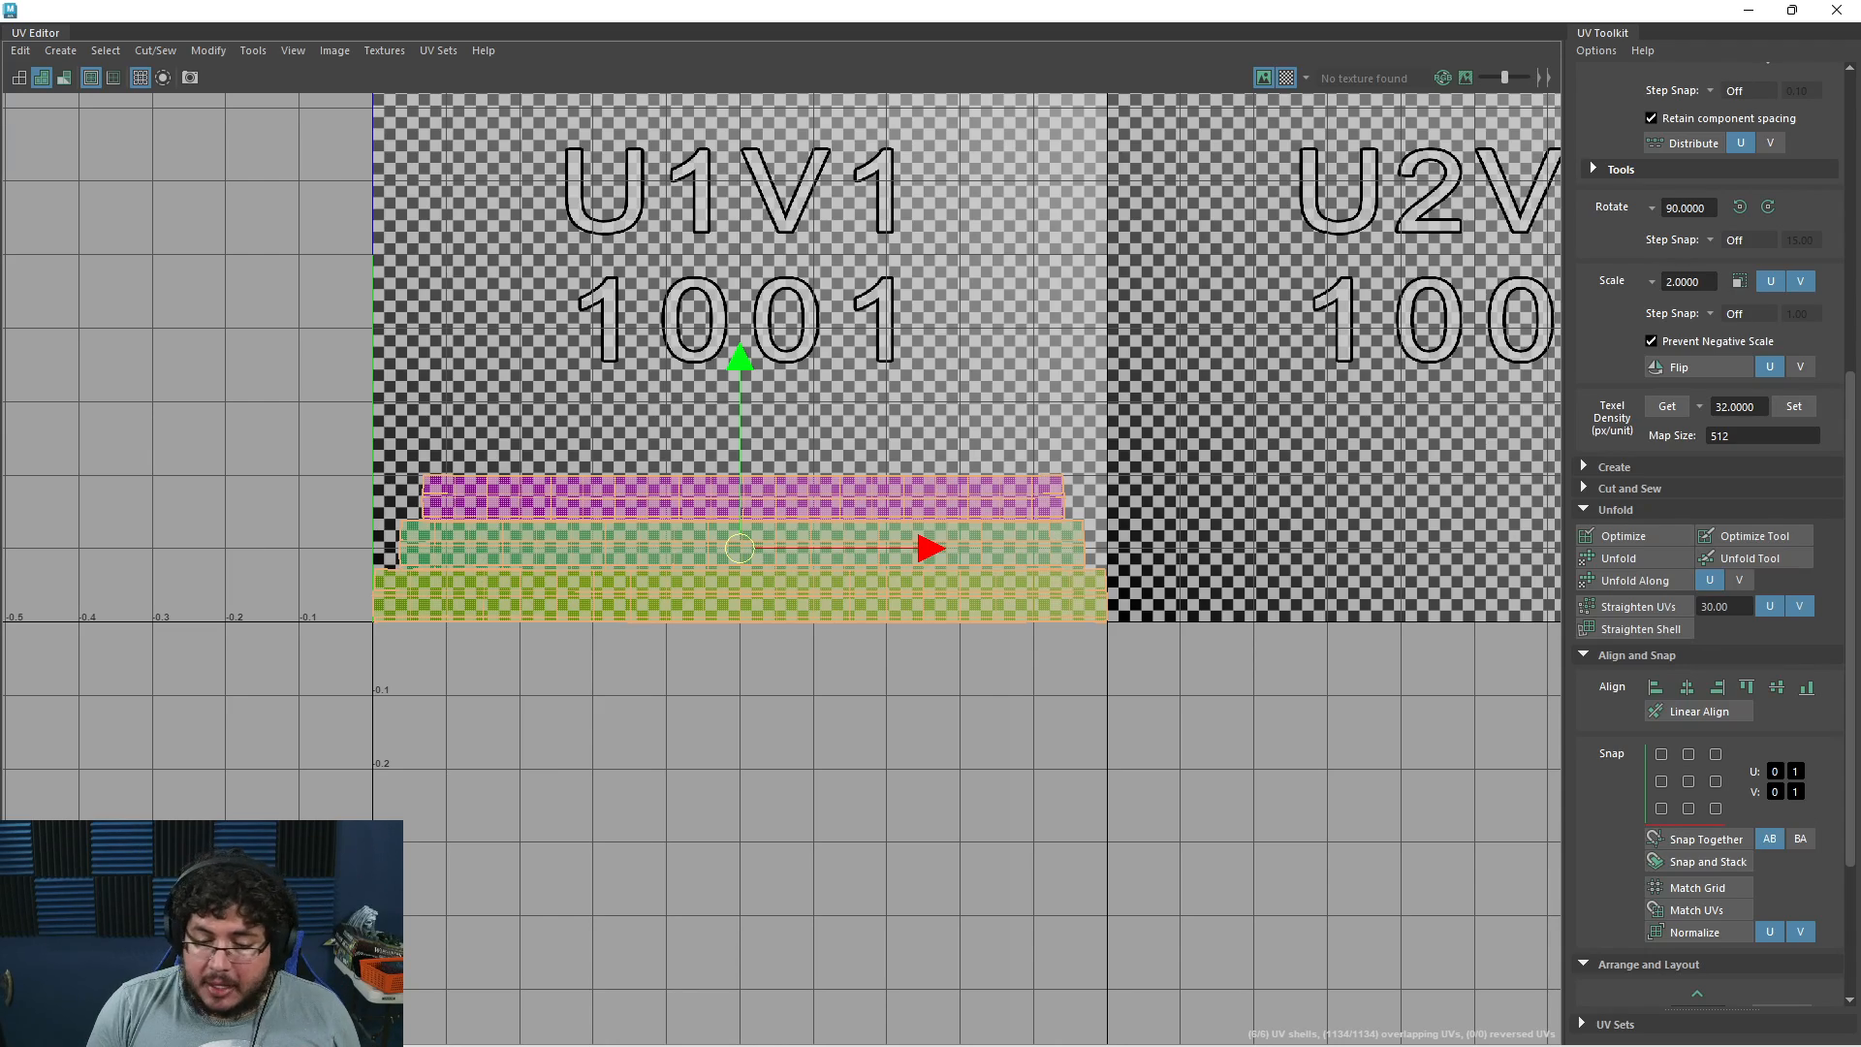
key(ctrl+z)
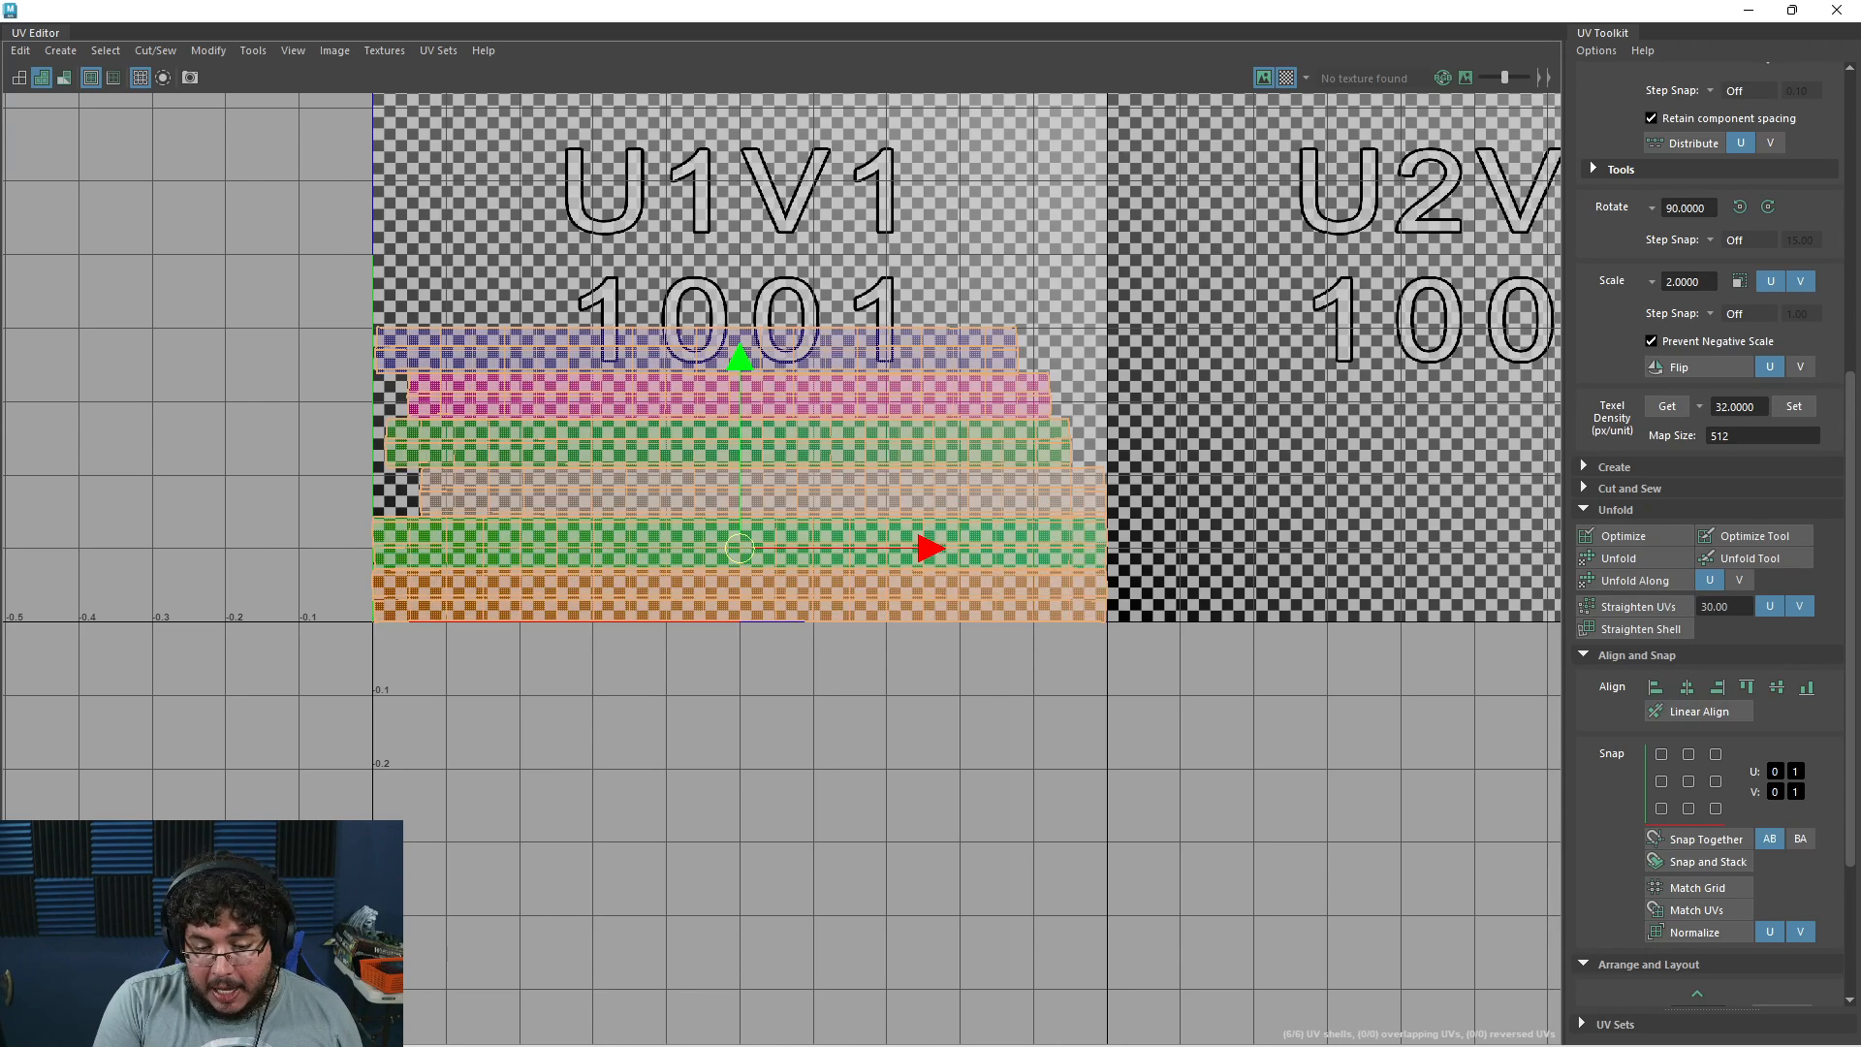
click(591, 763)
scroll(736, 647, down, 1)
alt+middle_drag(740, 646, 711, 816)
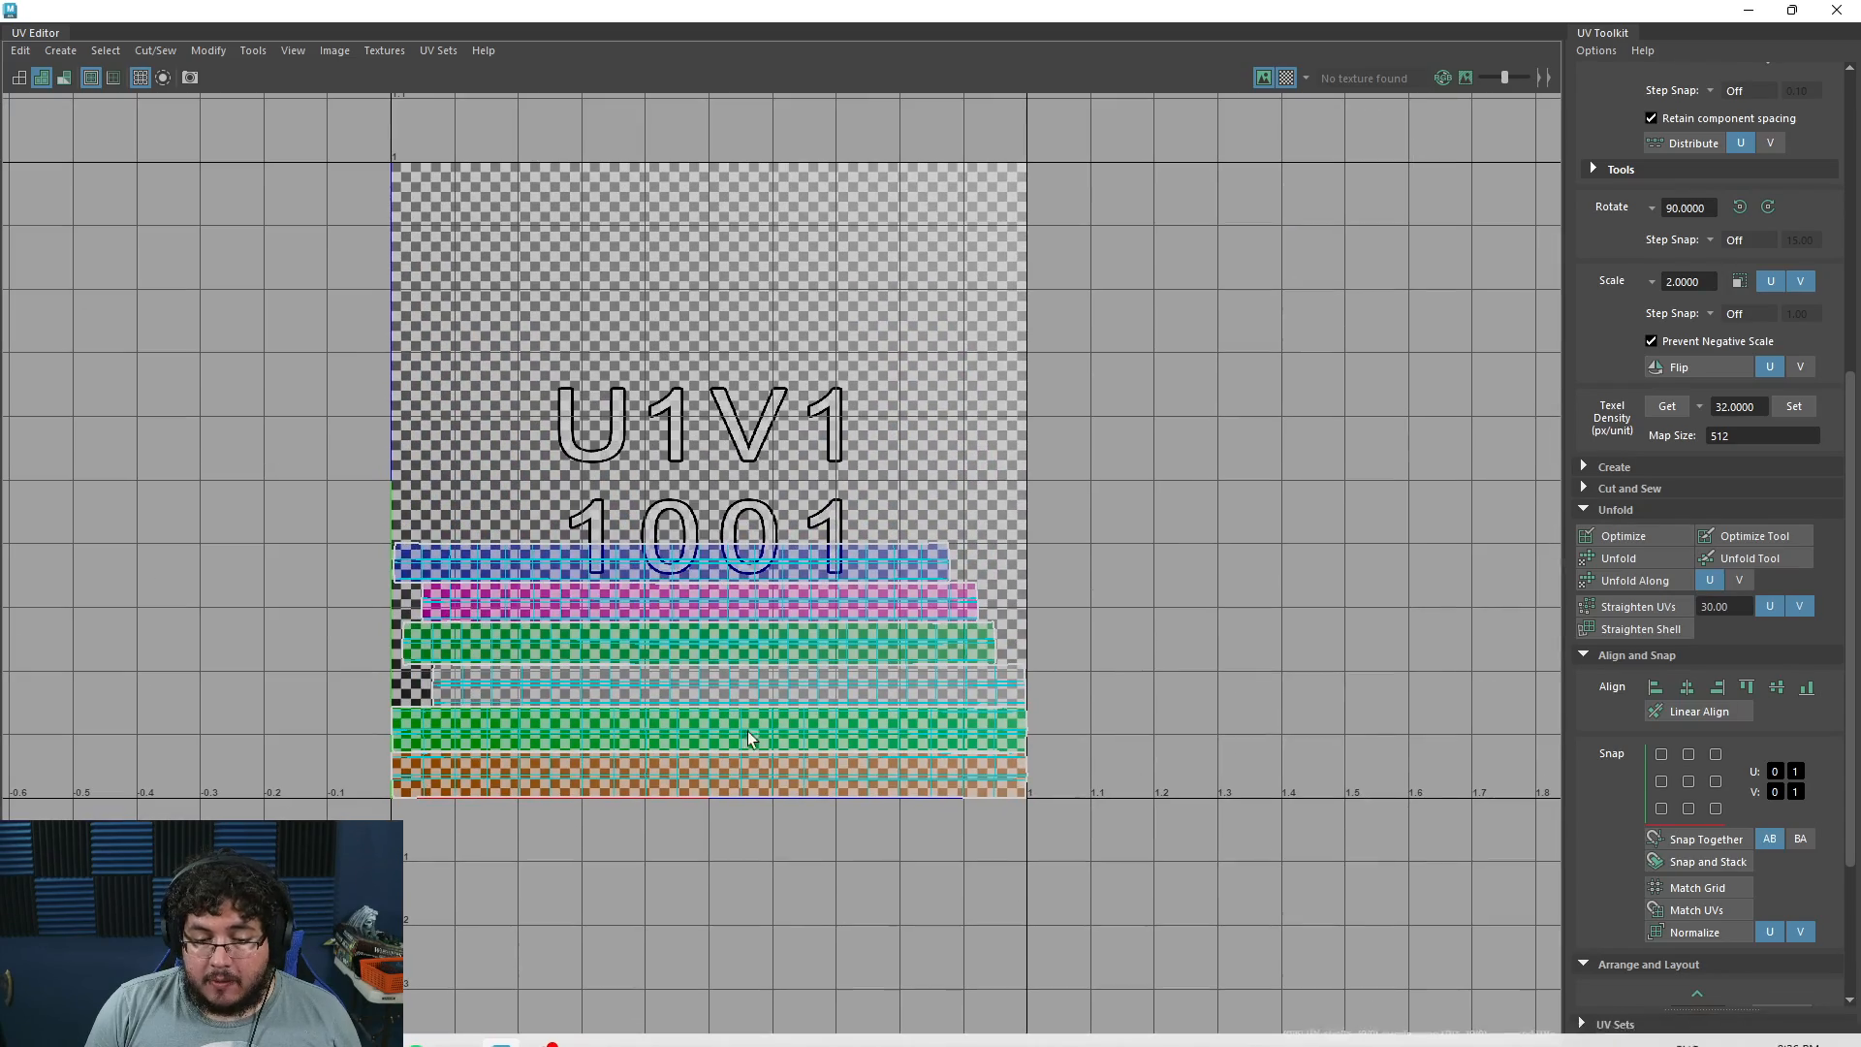
Lay out the barrel's and combined rings' UV shells together in one tile and turn off the checker map
drag(1700, 16, 1322, 659)
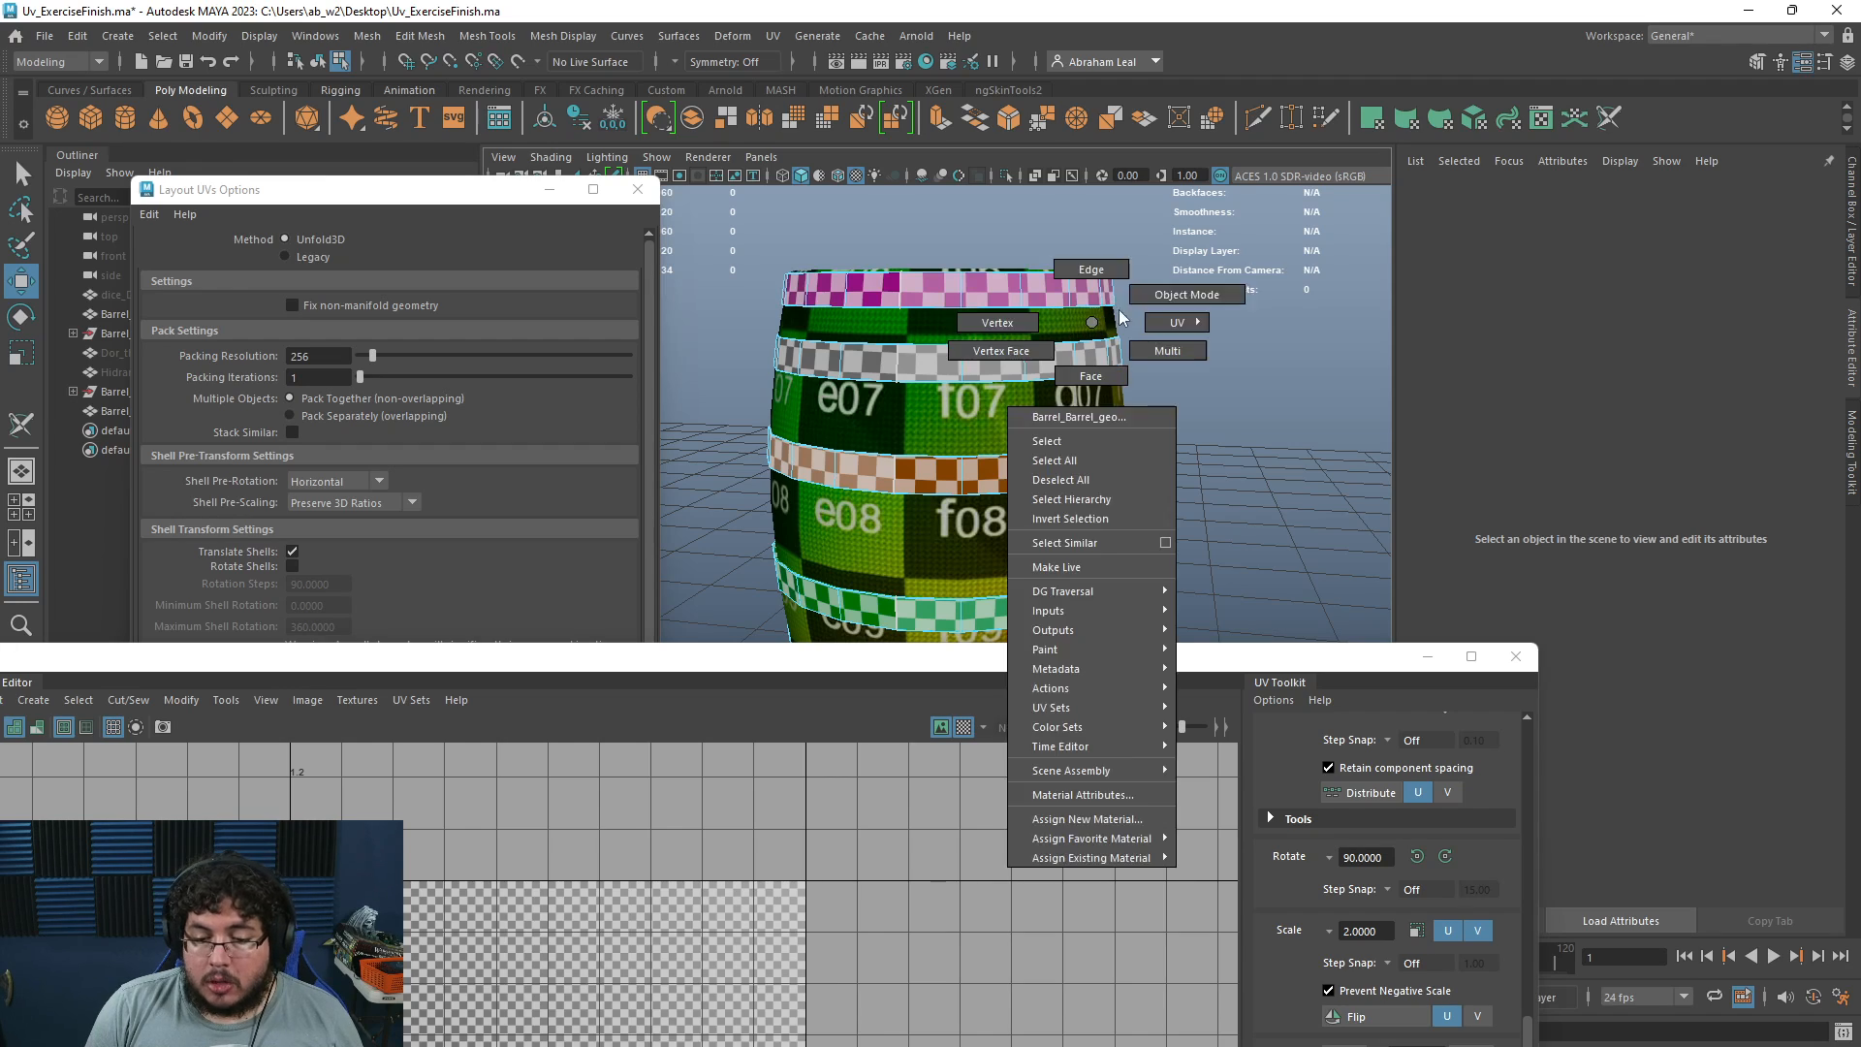
drag(1118, 303, 1124, 75)
drag(1117, 918, 1173, 905)
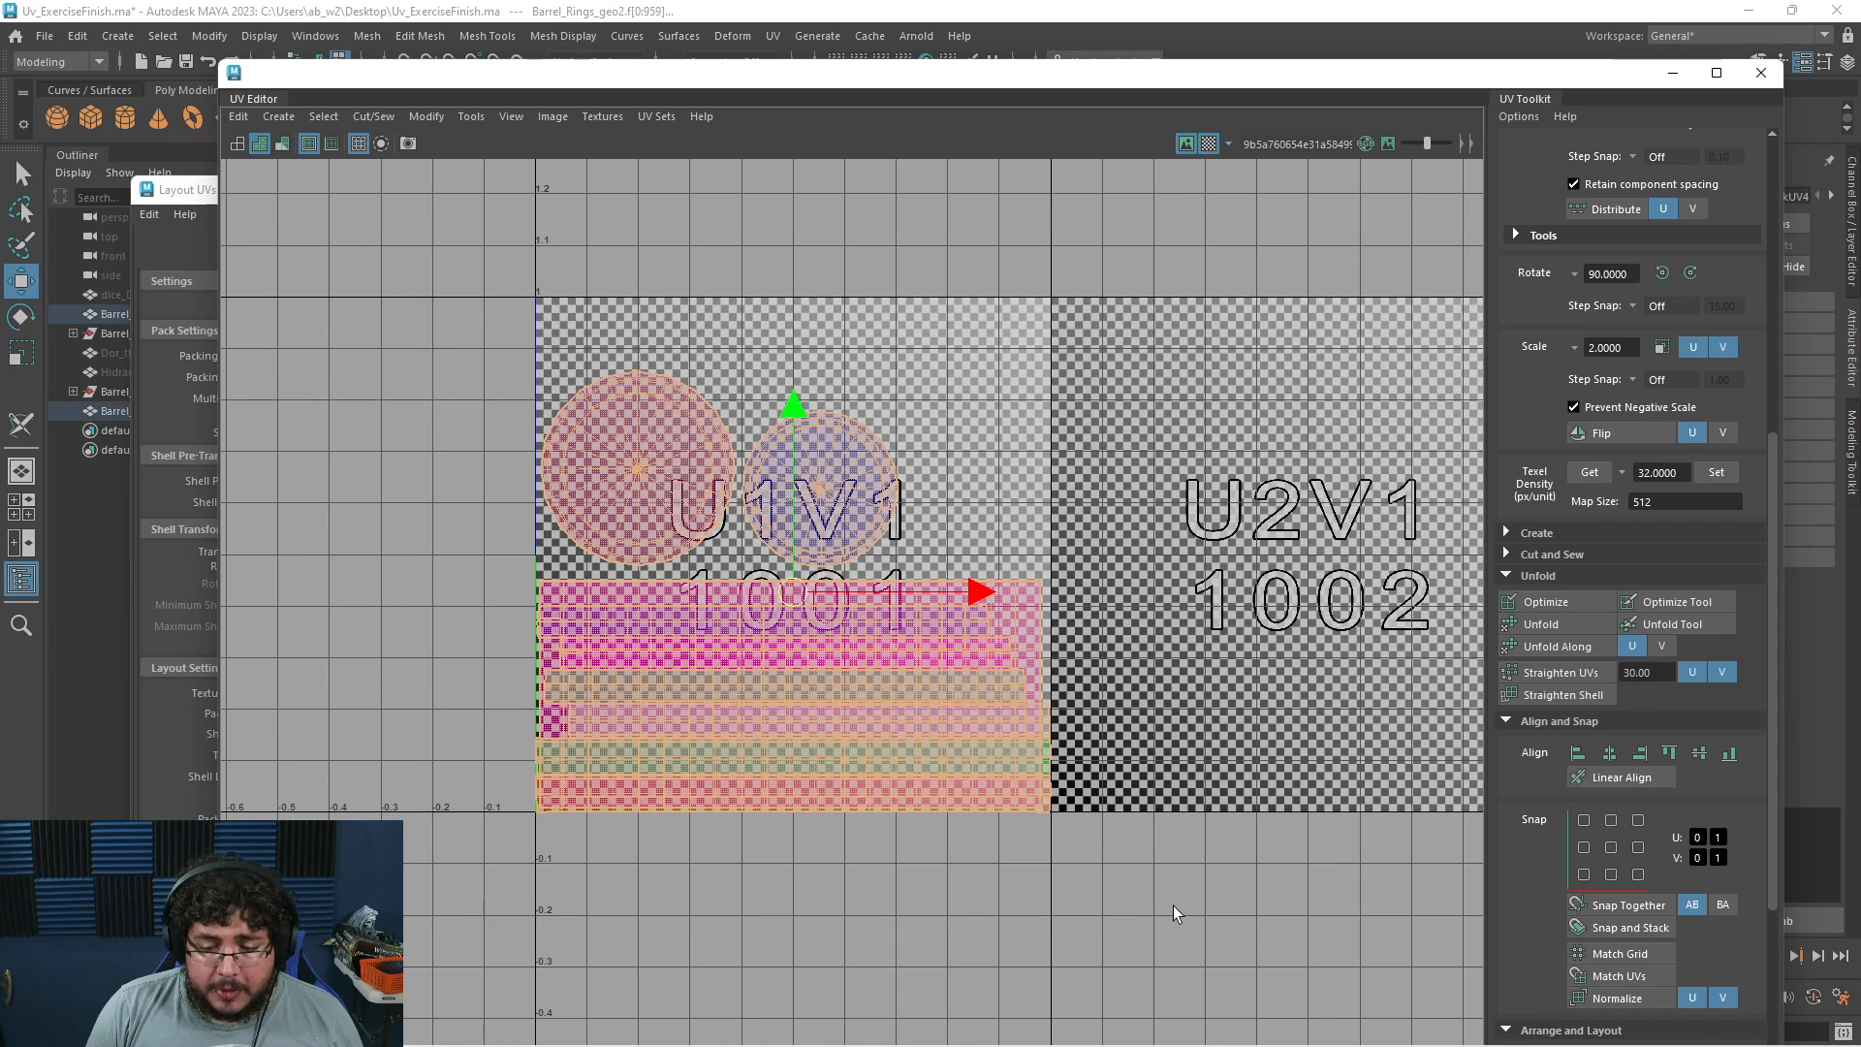
key(ctrl+l)
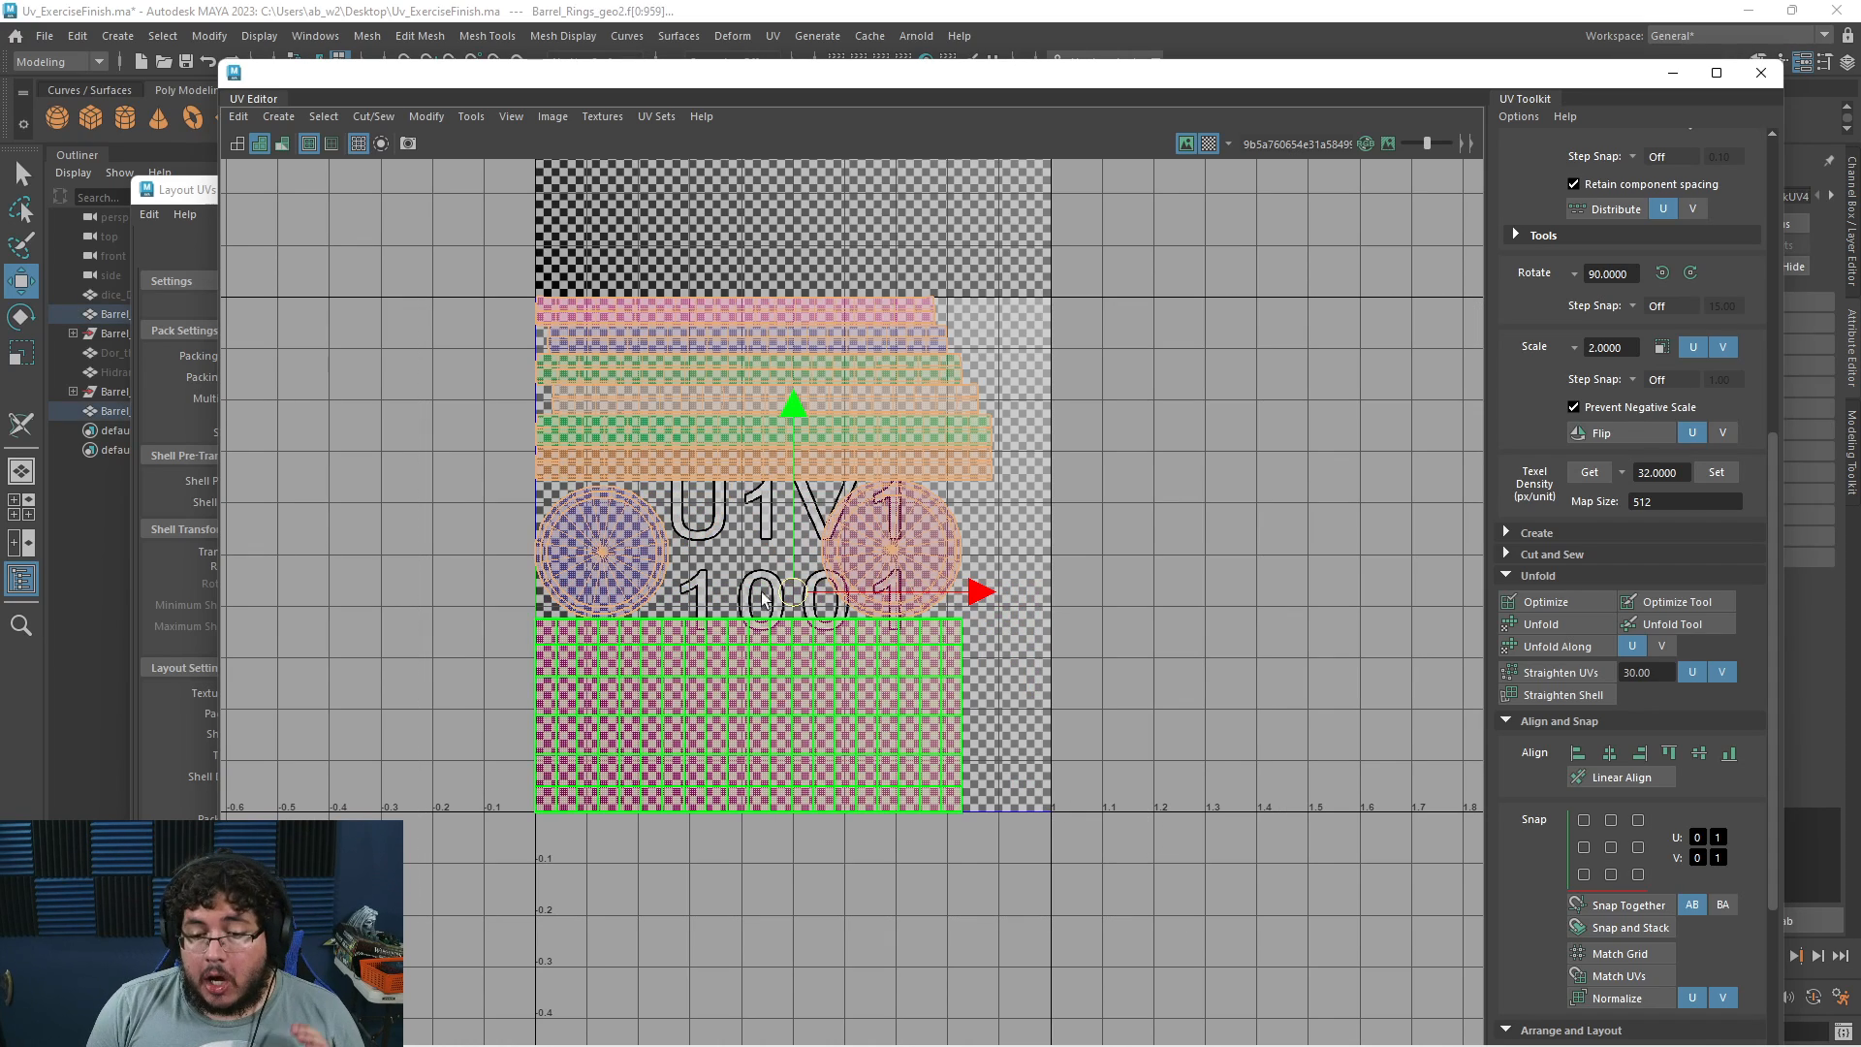
click(1210, 144)
scroll(865, 538, up, 2)
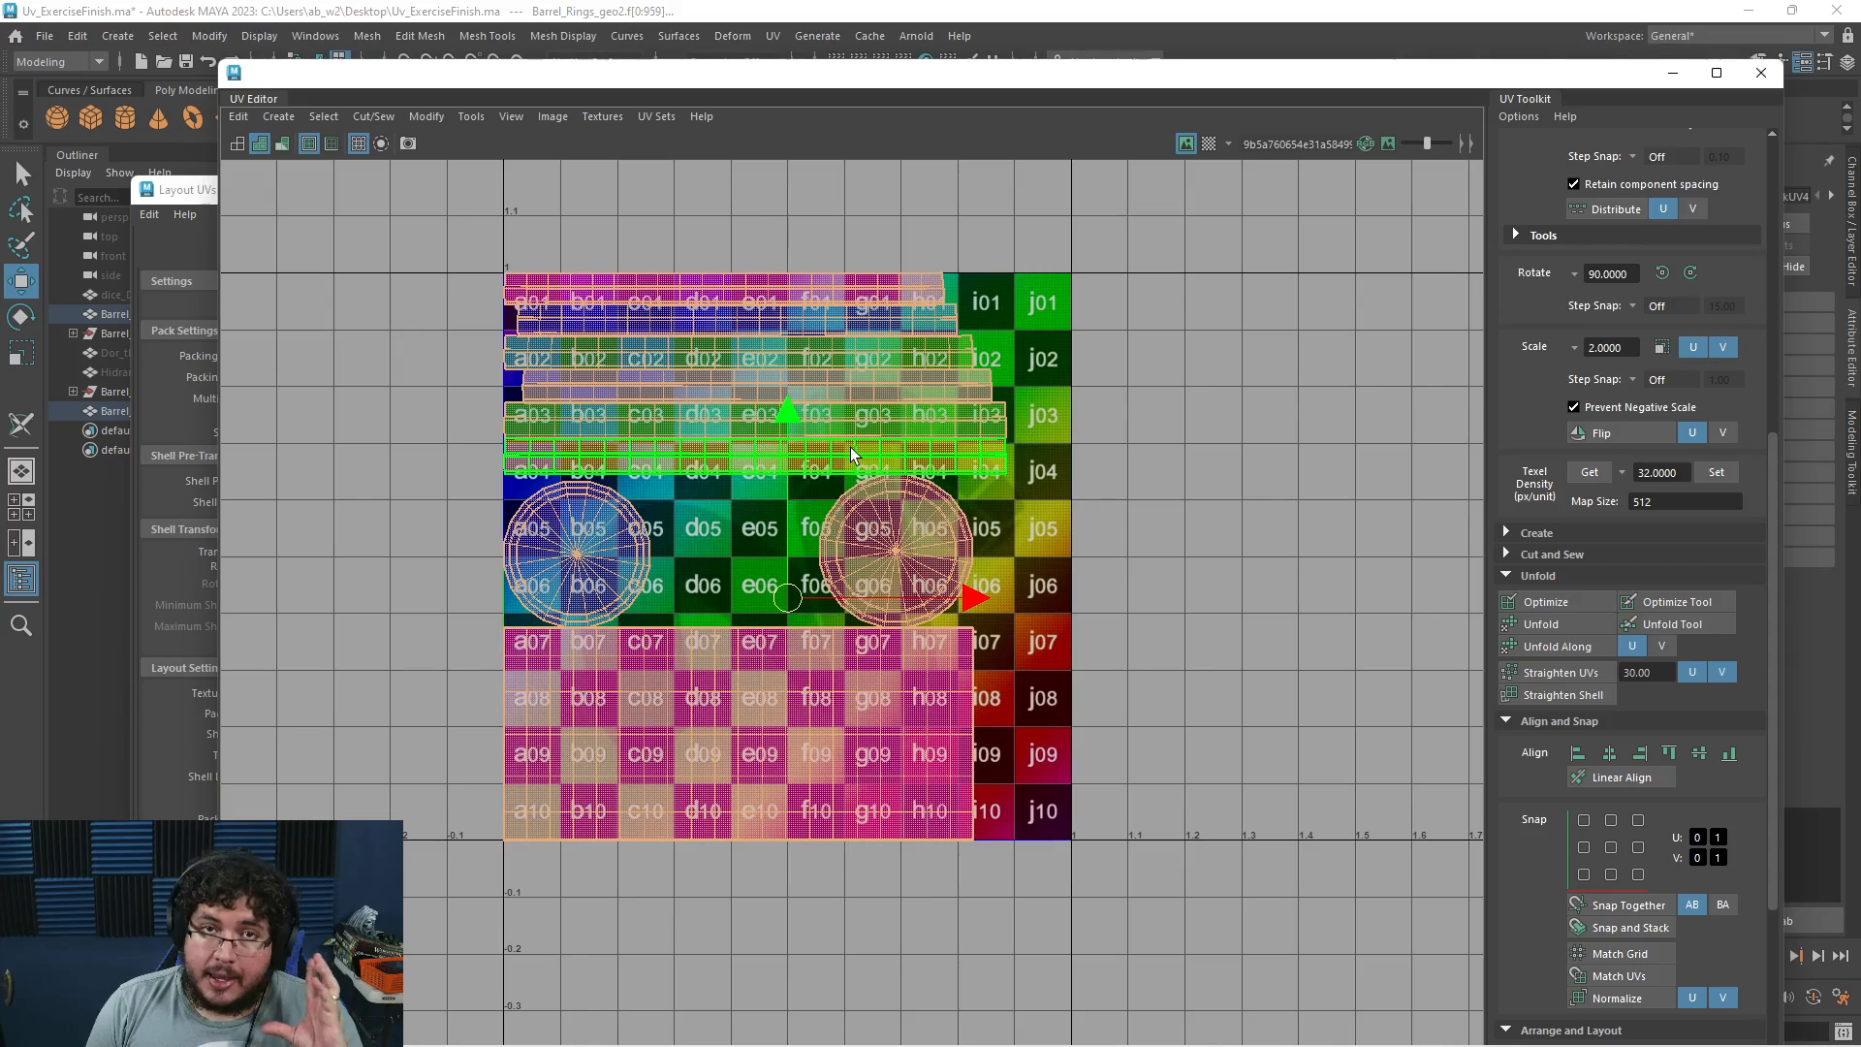
Minimize the UV Editor and inspect the grid texture on the barrel and its rings
click(1672, 74)
alt+right_drag(1024, 442, 1203, 345)
click(1334, 615)
drag(1205, 345, 959, 713)
right_drag(996, 739, 1128, 985)
click(1177, 733)
alt+right_drag(1177, 732, 787, 462)
alt+drag(787, 462, 966, 562)
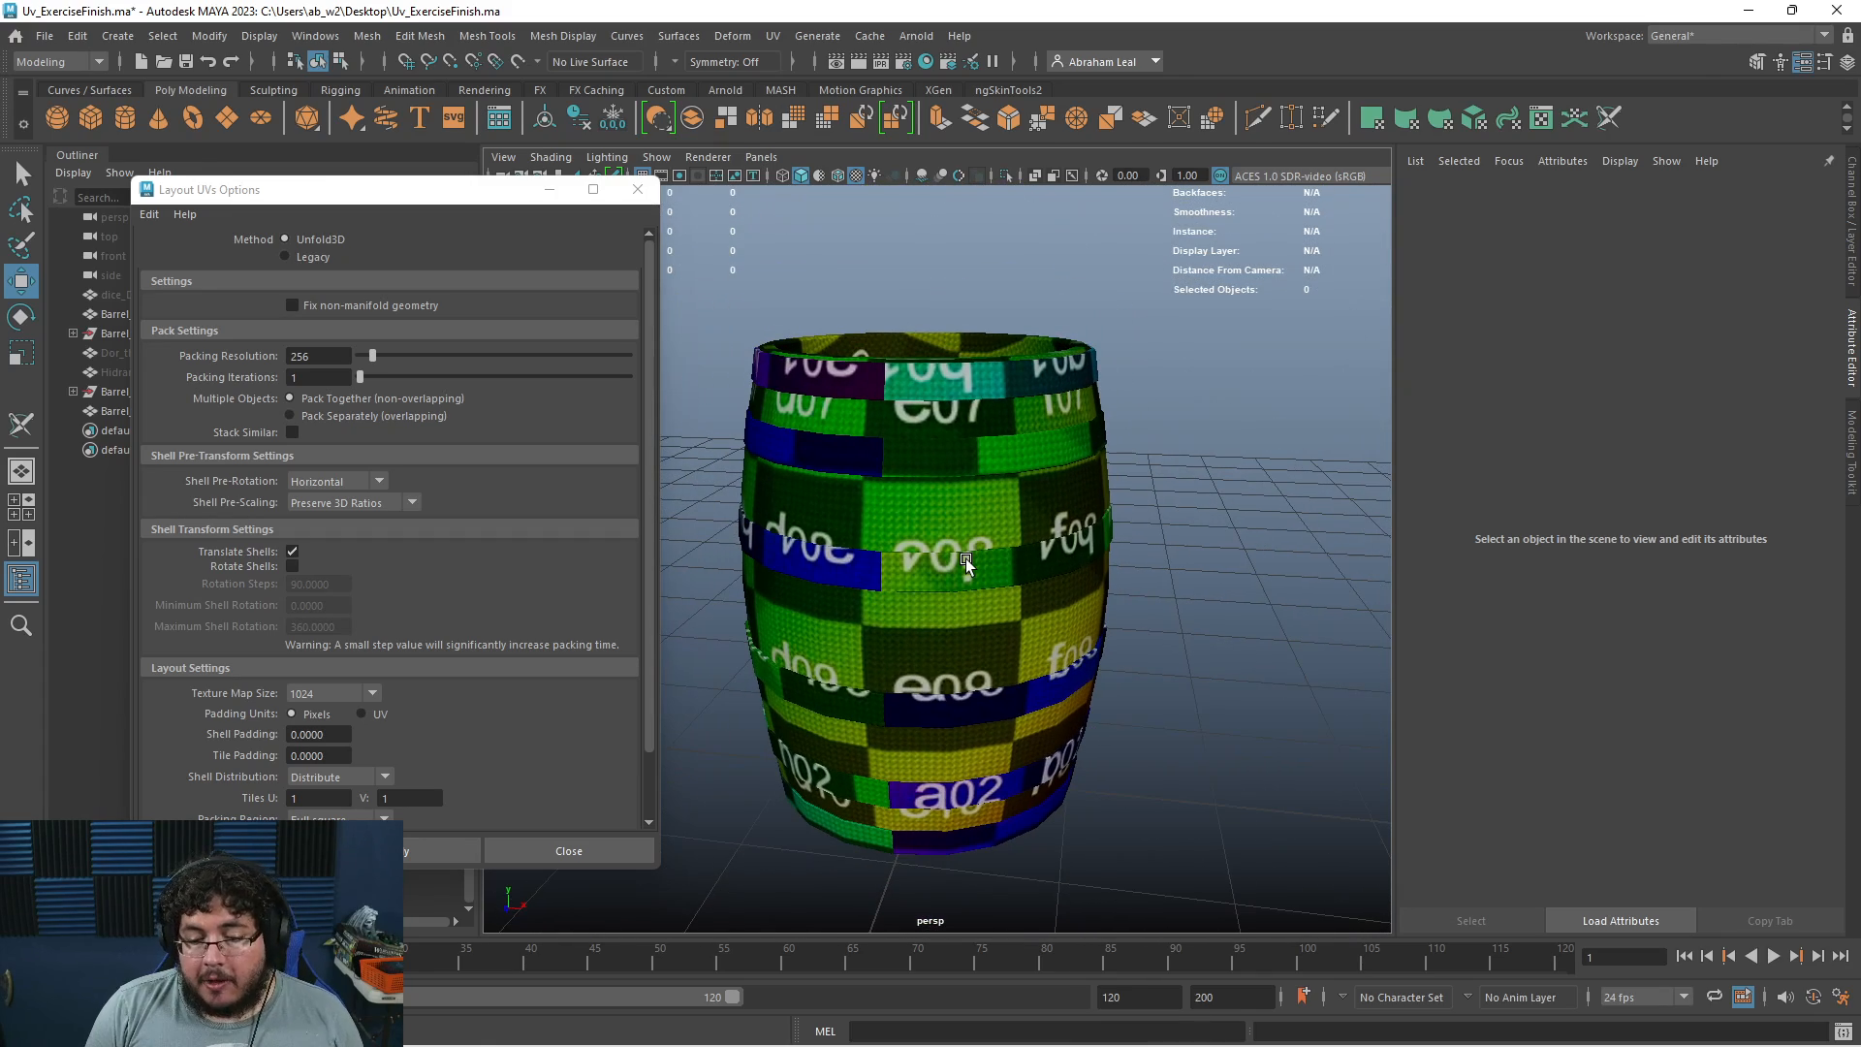
Close the Layout UVs Options and delete the construction history of Barrel_Barrel_geo and Barrel_Rings_geo2
click(636, 189)
drag(851, 298, 1016, 490)
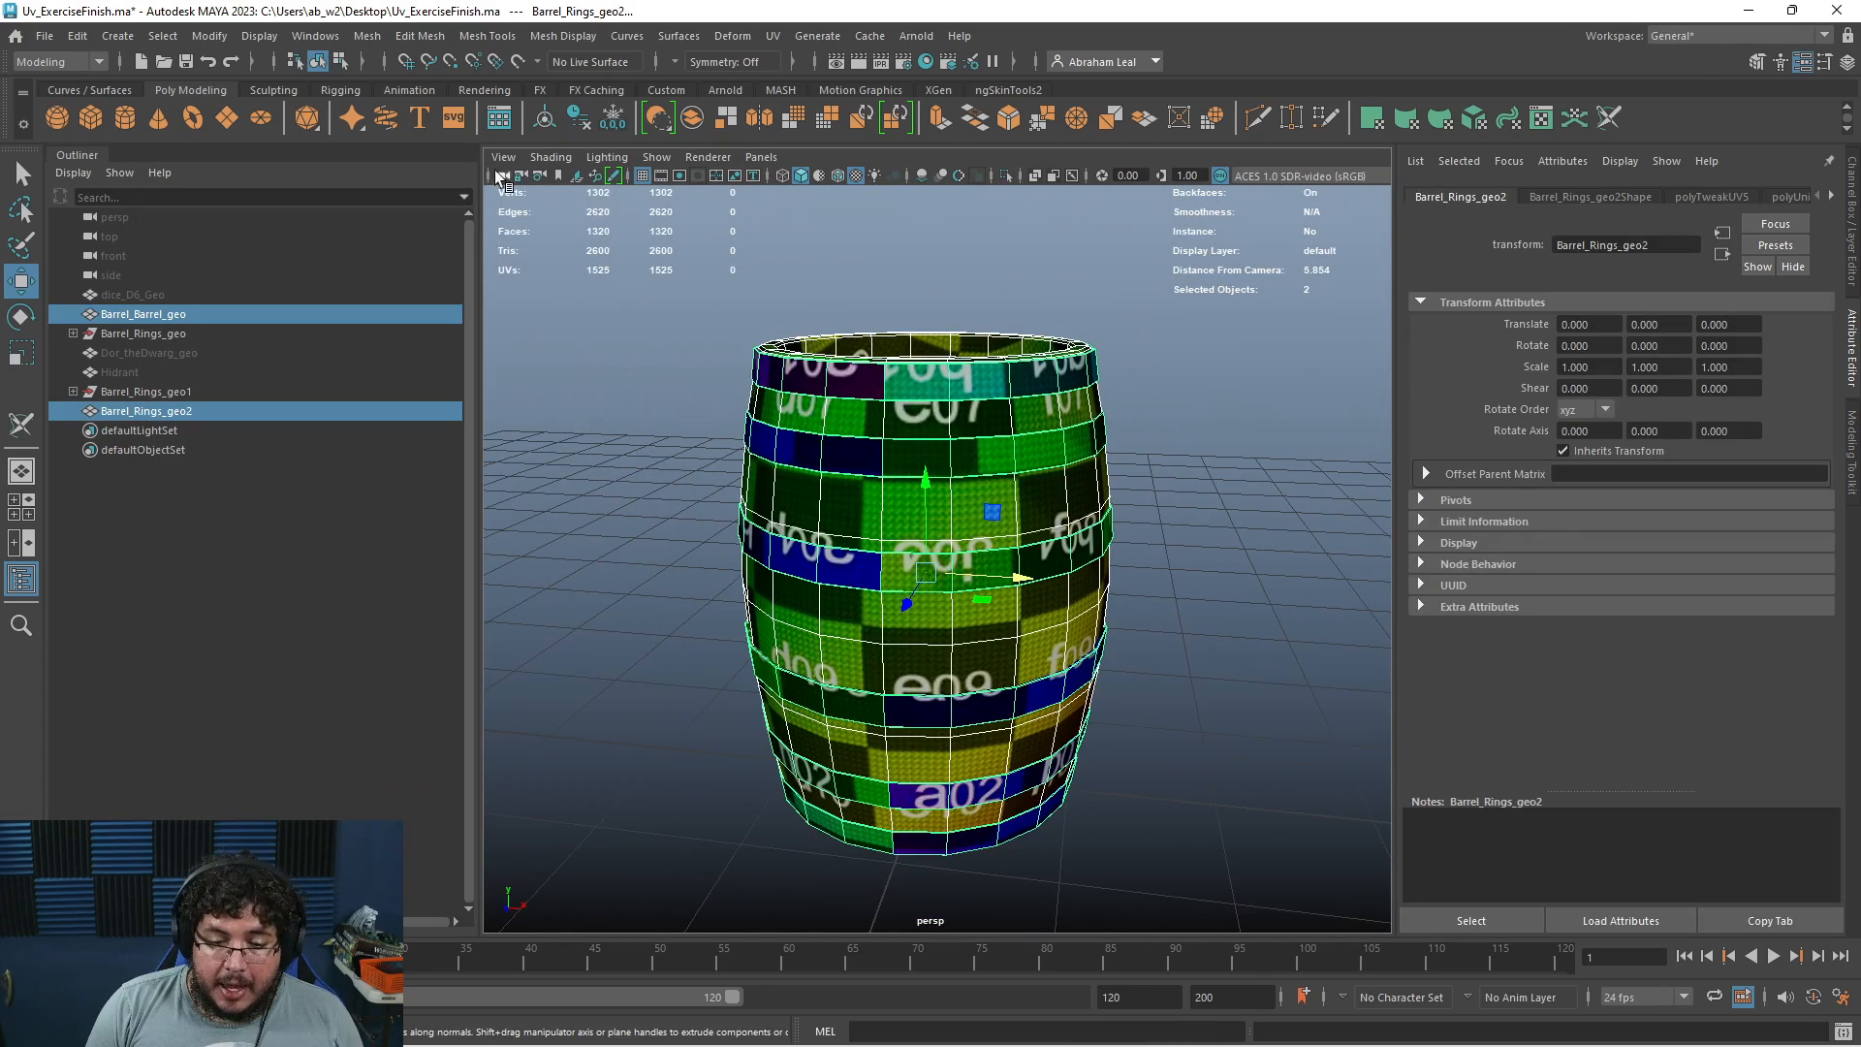
click(581, 120)
click(686, 427)
drag(846, 325, 493, 469)
click(714, 503)
drag(898, 317, 698, 573)
Hide the barrel and its rings, and delete the leftover Barrel_Rings_geo and Barrel_Rings_geo1 nodes
key(ctrl+h)
click(174, 369)
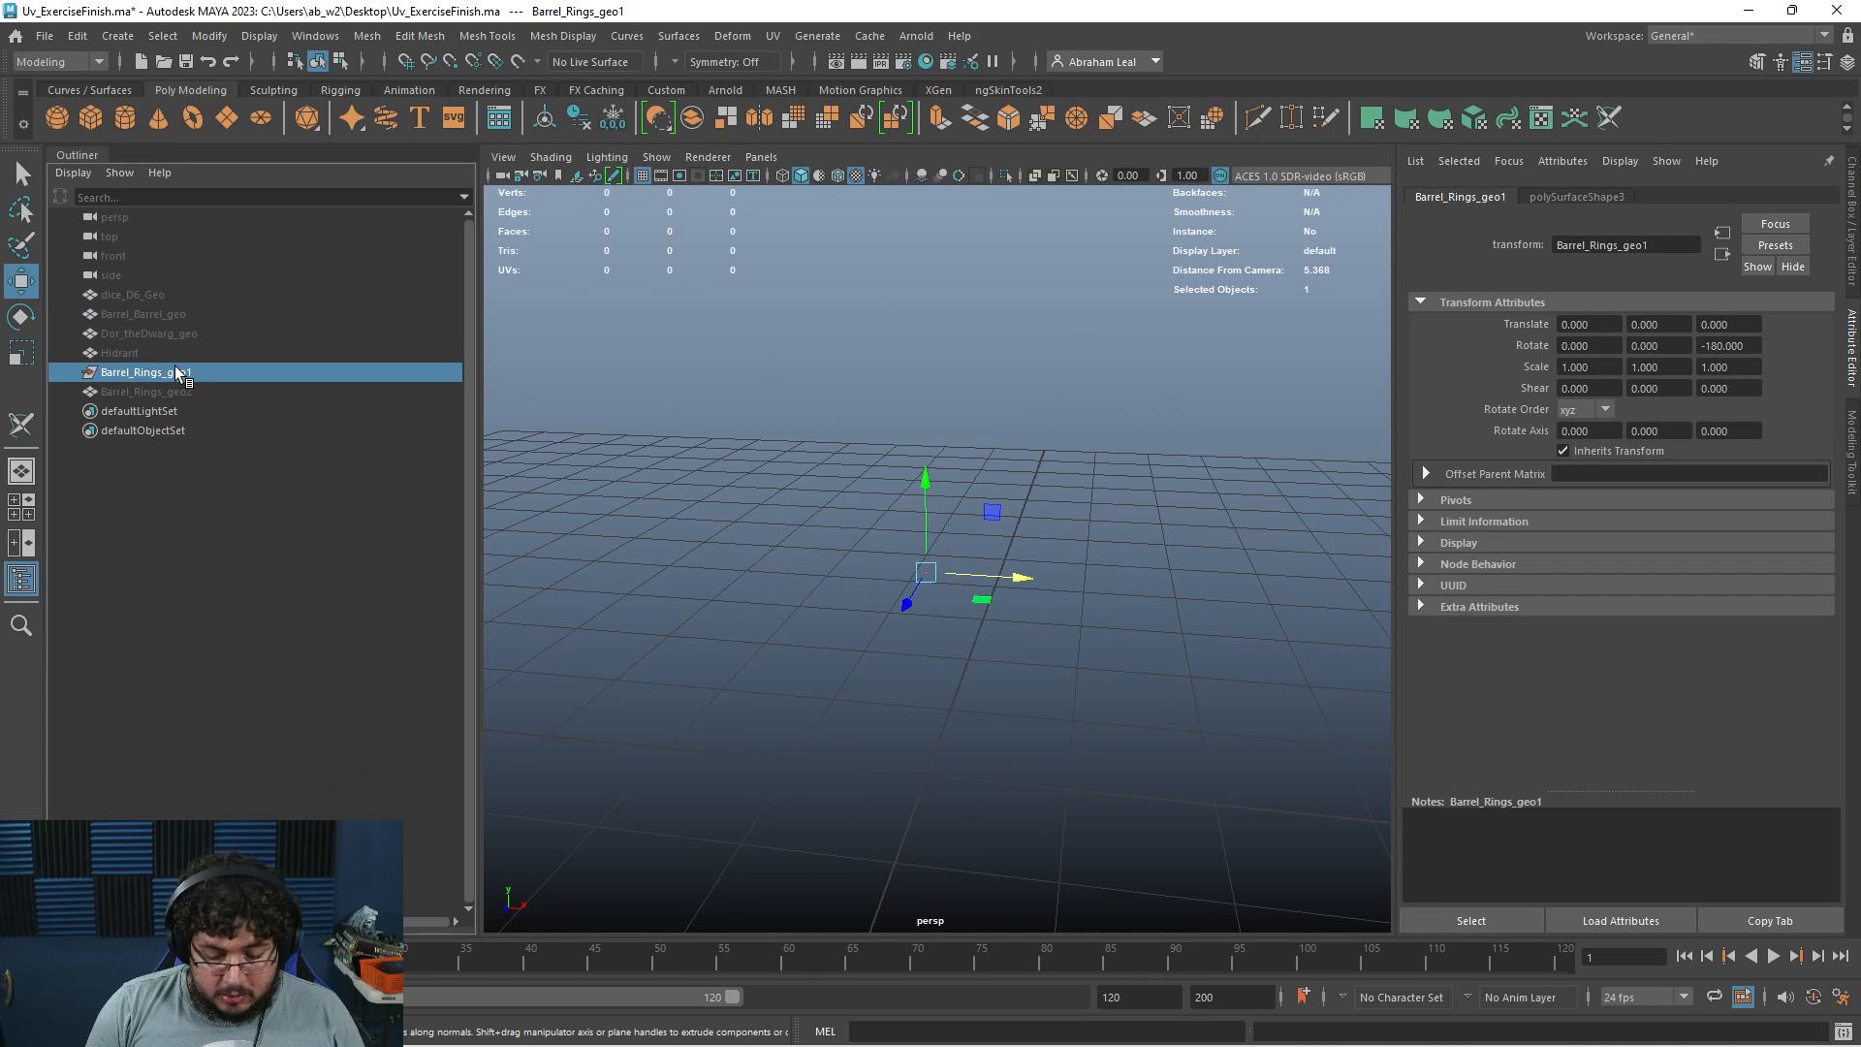
key(Delete)
Select and unhide Dor_theDwarg_geo, frame it and examine the bust from several angles
click(155, 333)
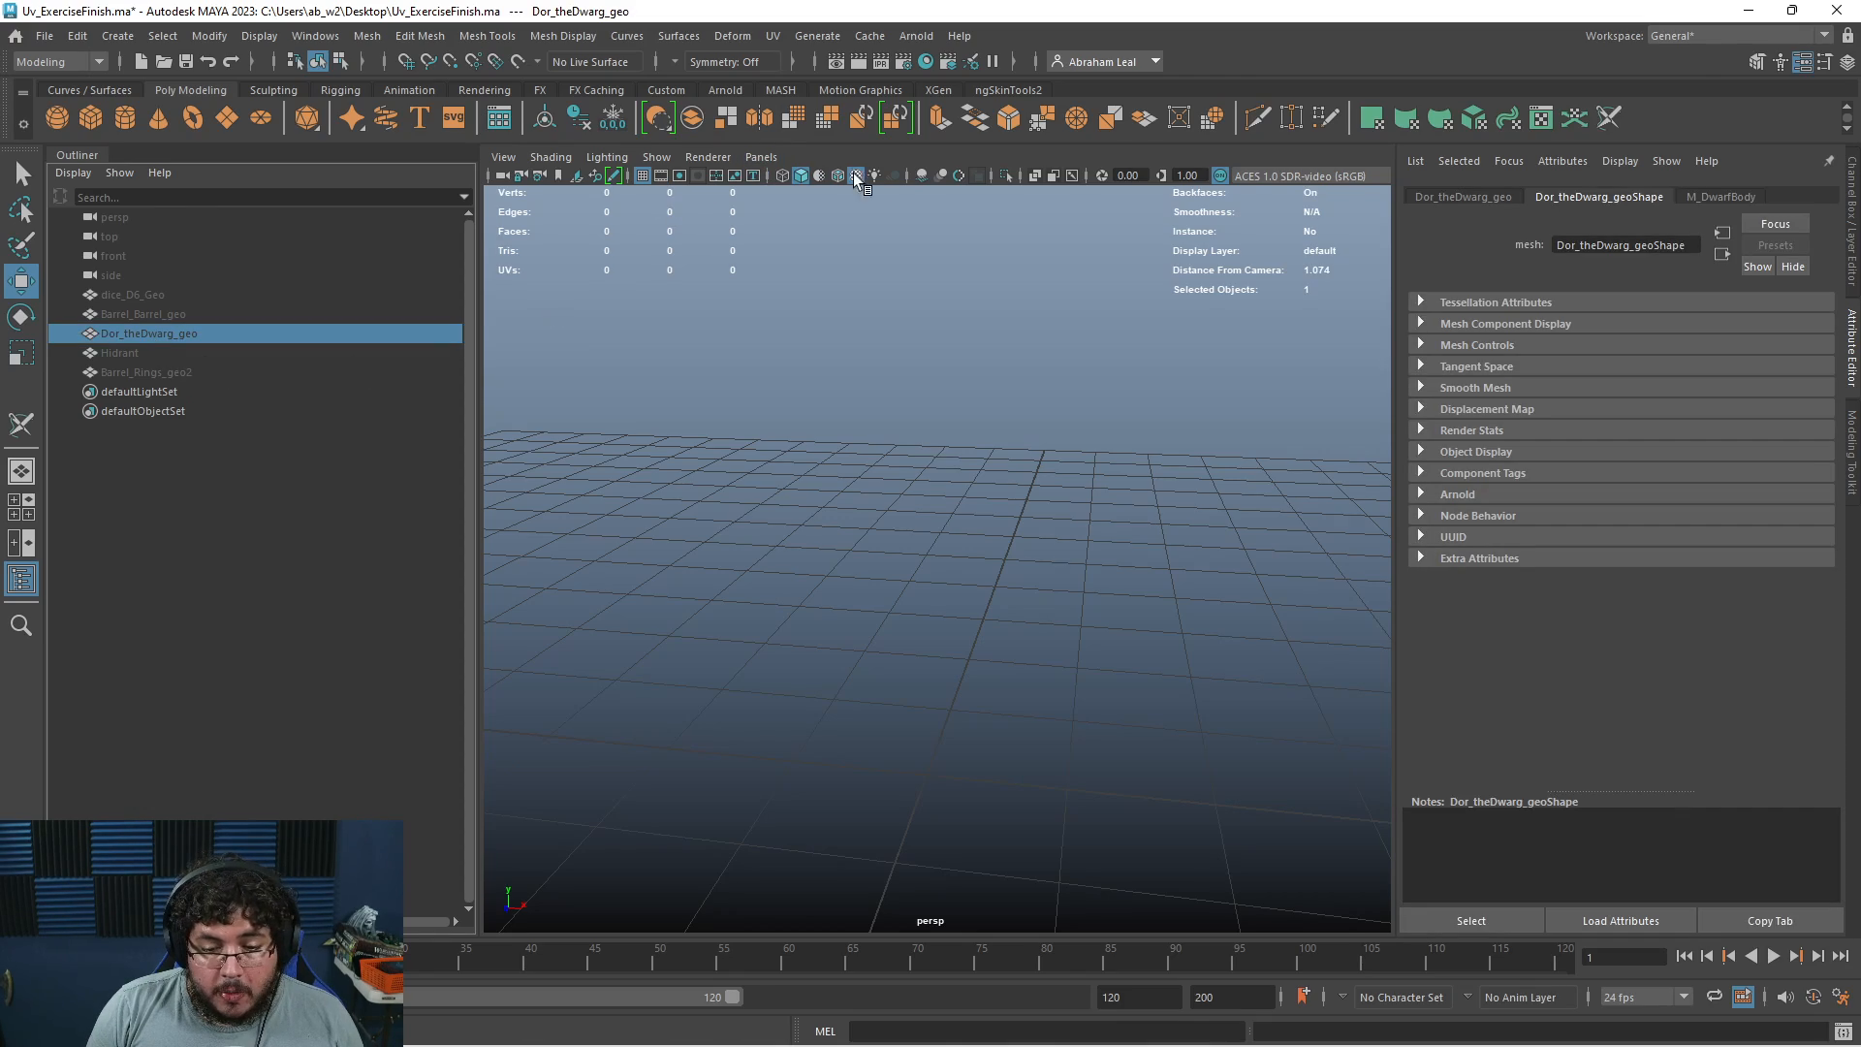
key(f)
alt+drag(1080, 708, 939, 594)
click(1101, 494)
click(848, 586)
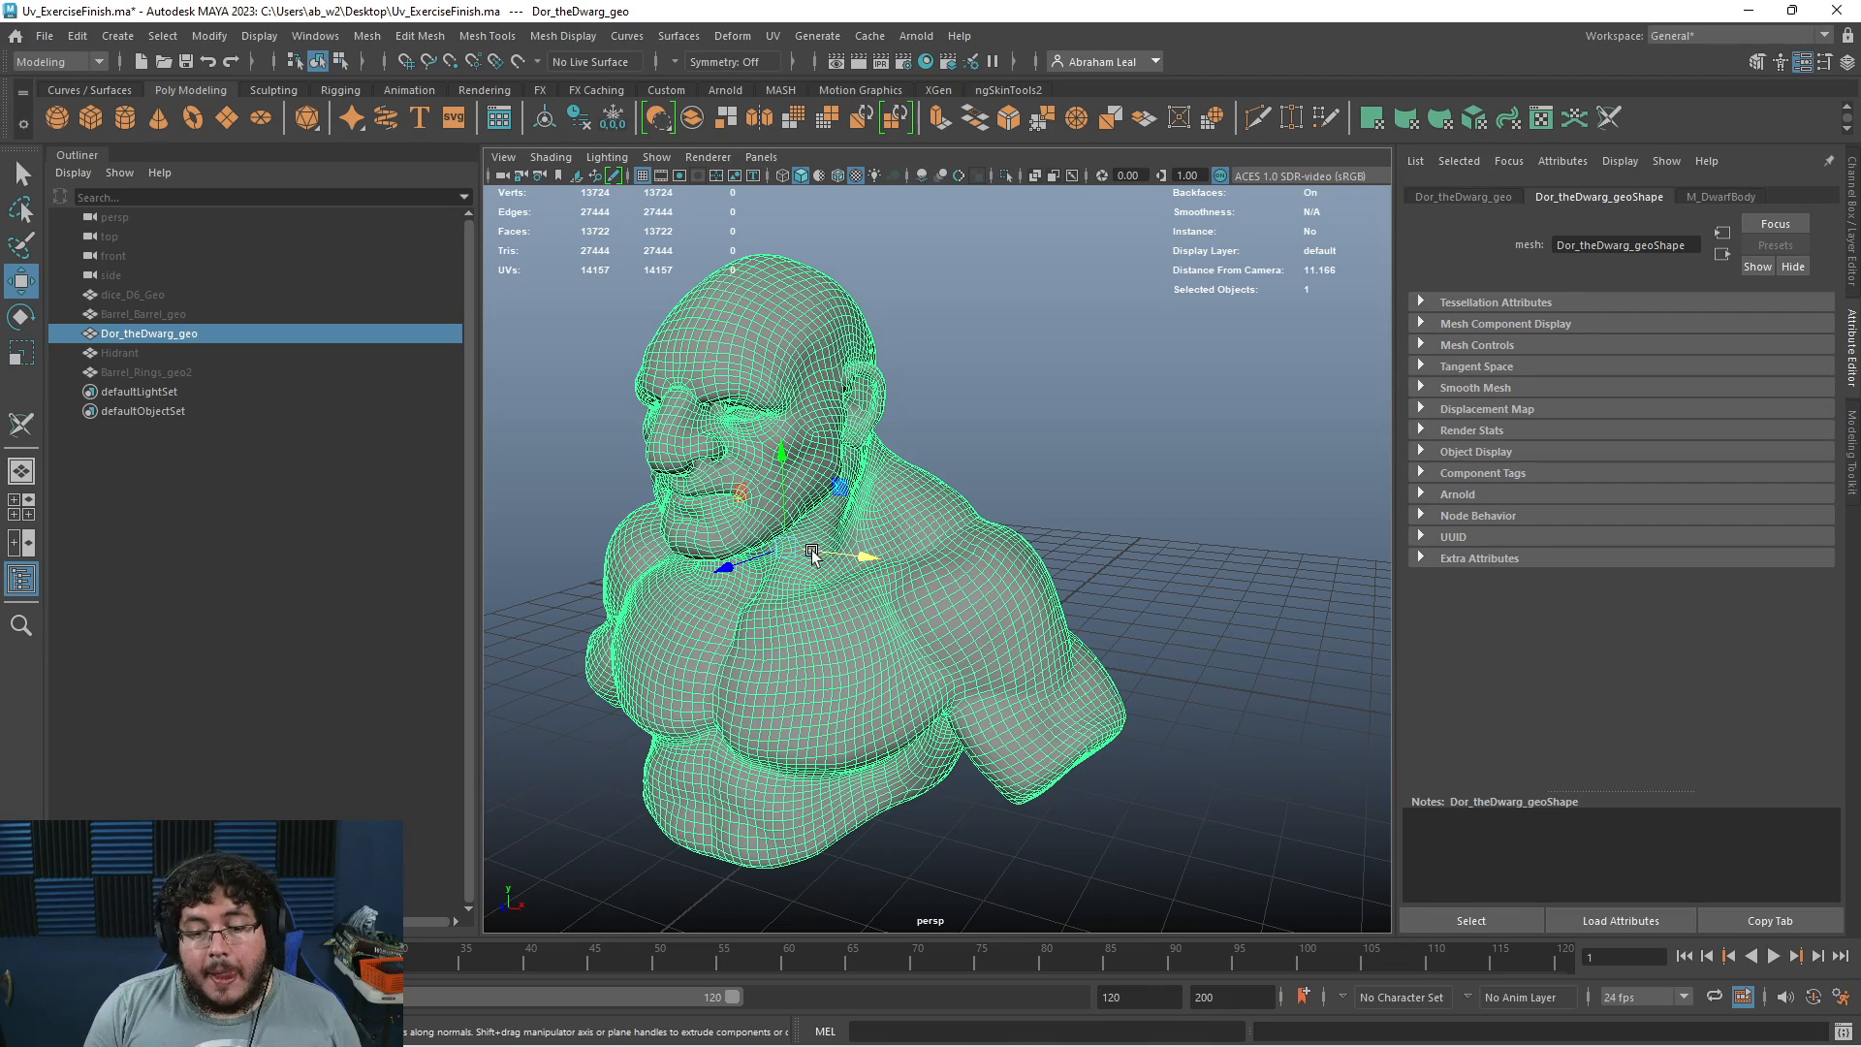
alt+drag(847, 586, 931, 551)
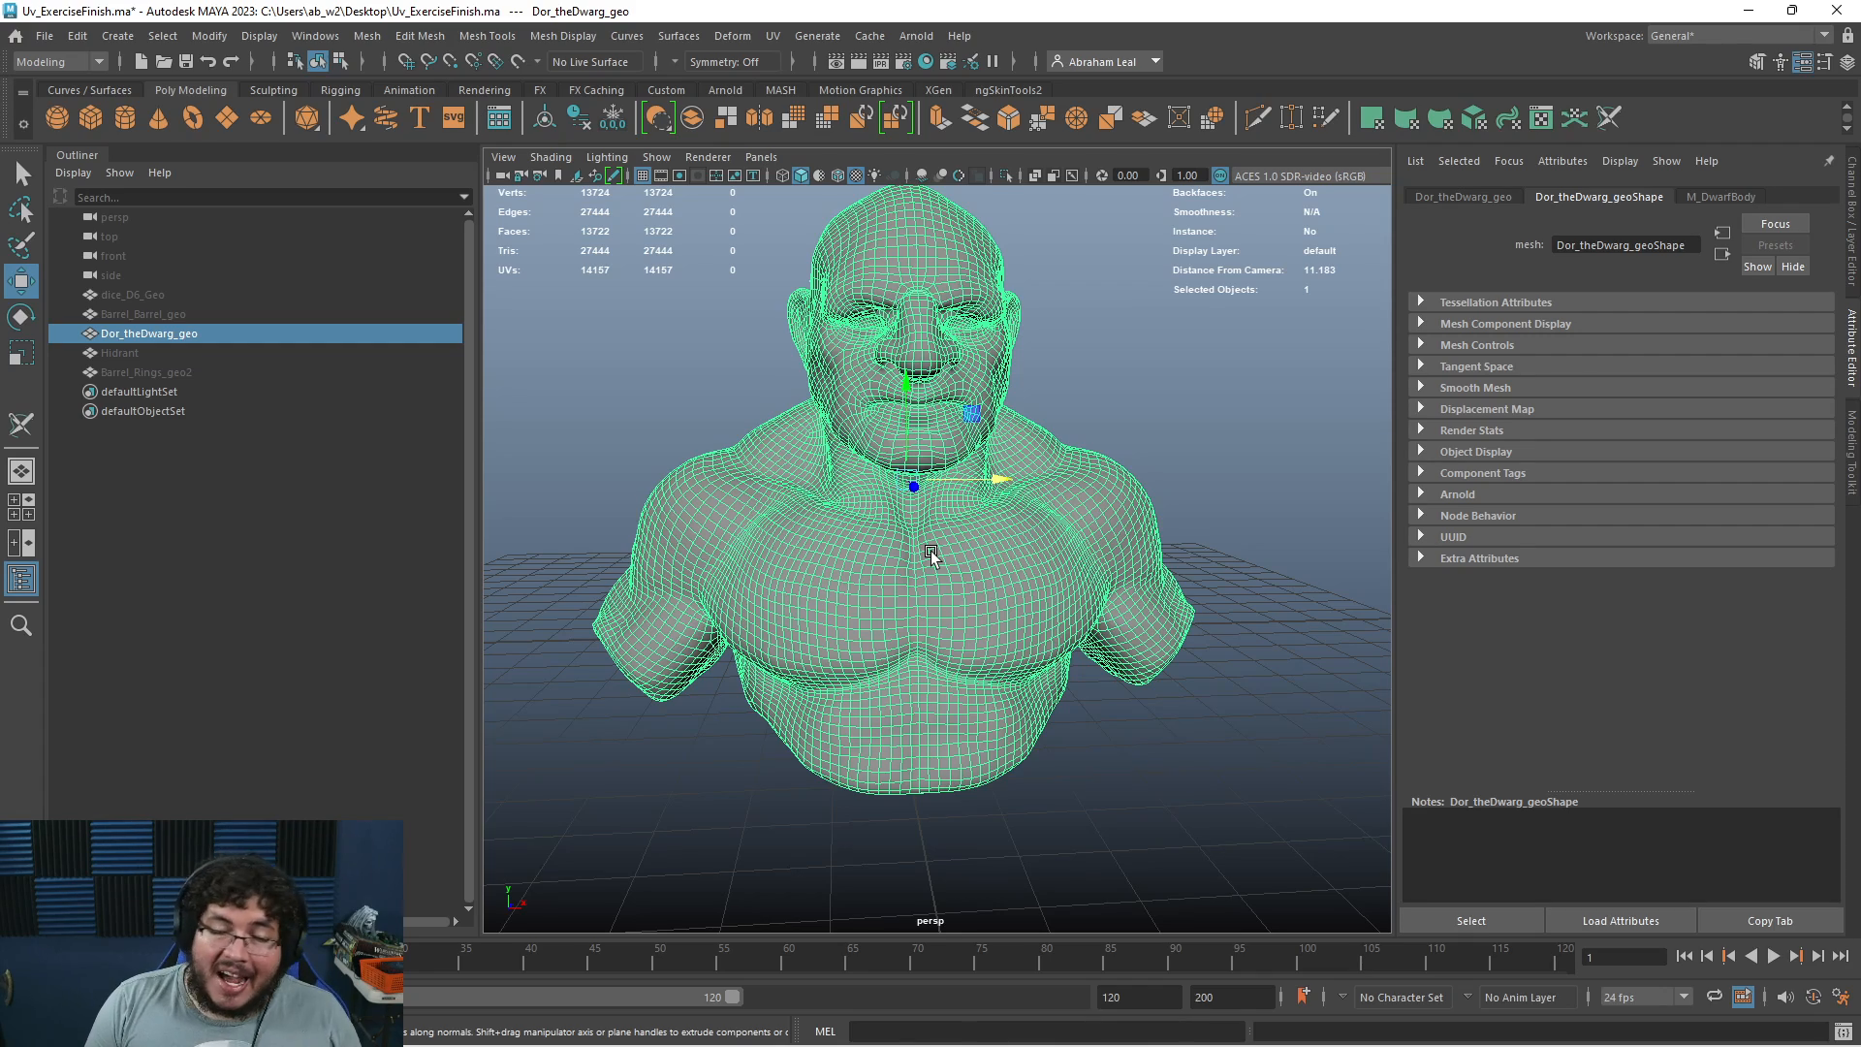
scroll(853, 335, down, 3)
alt+drag(853, 335, 859, 434)
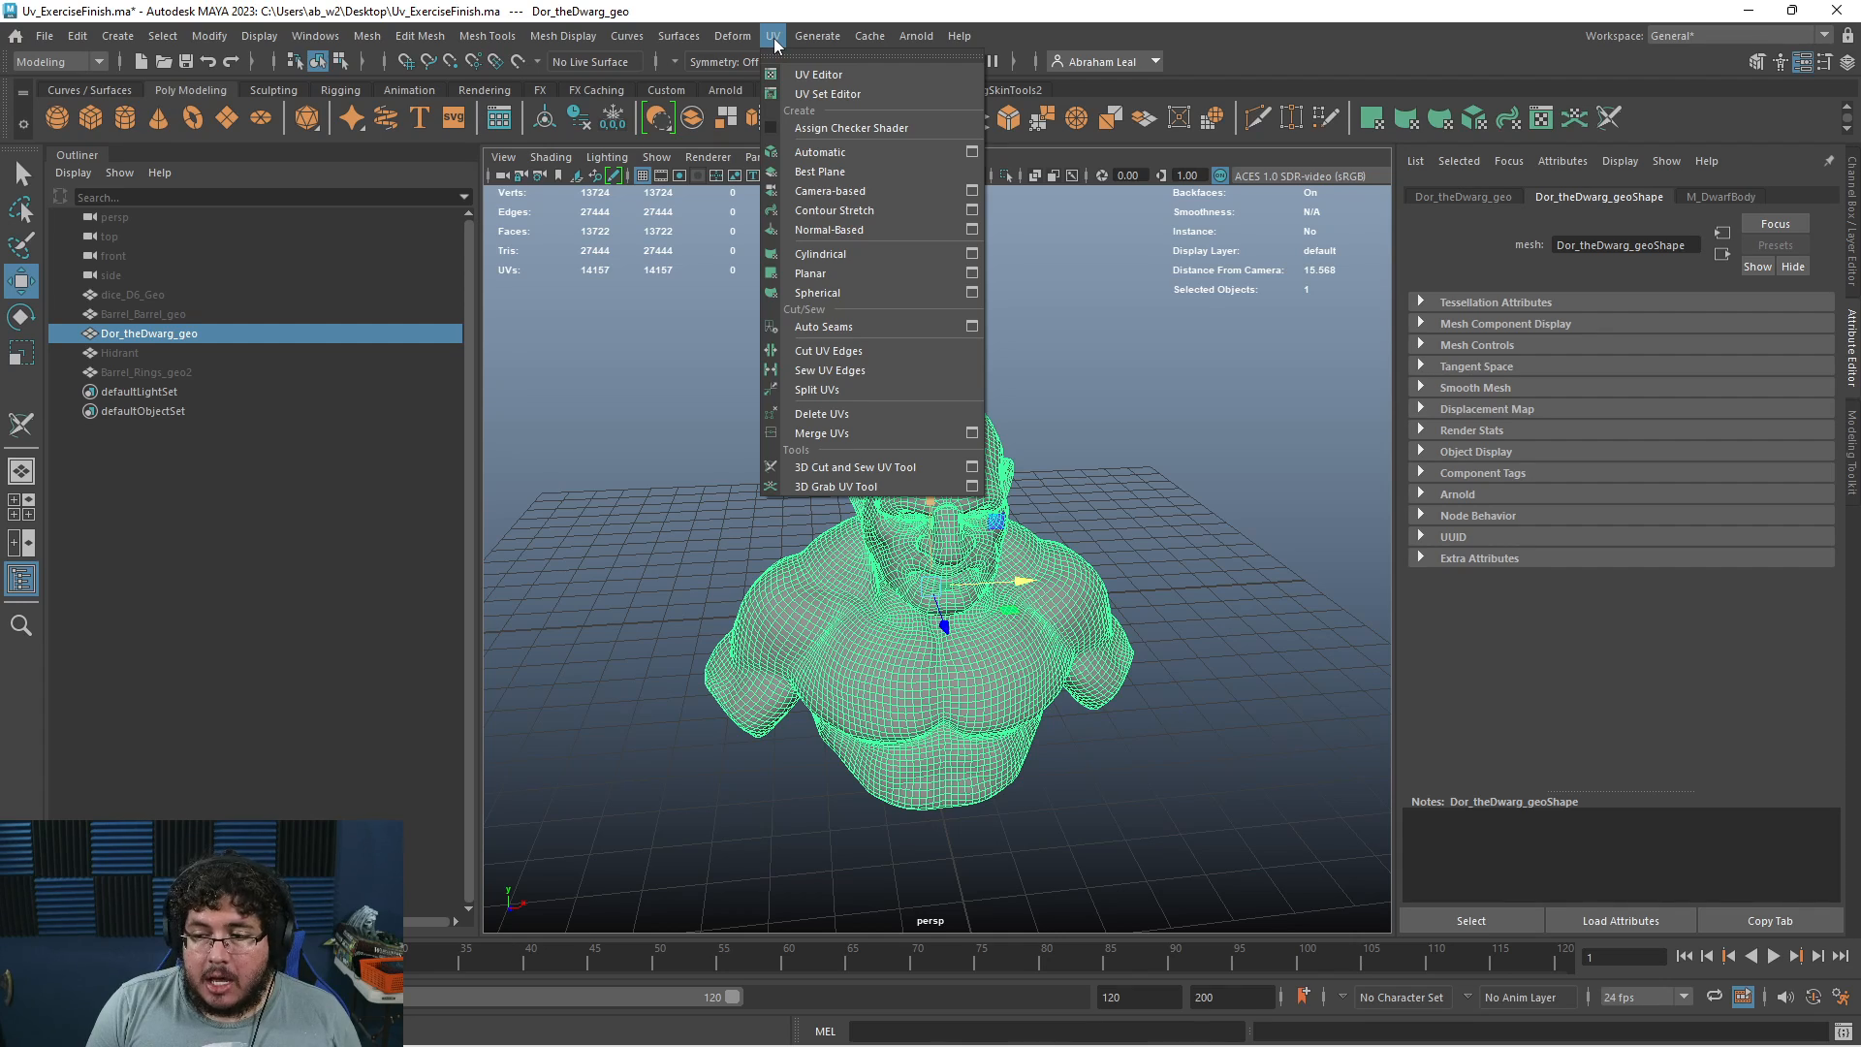
Delete the bust's existing UVs and create new ones with a planar projection
click(822, 413)
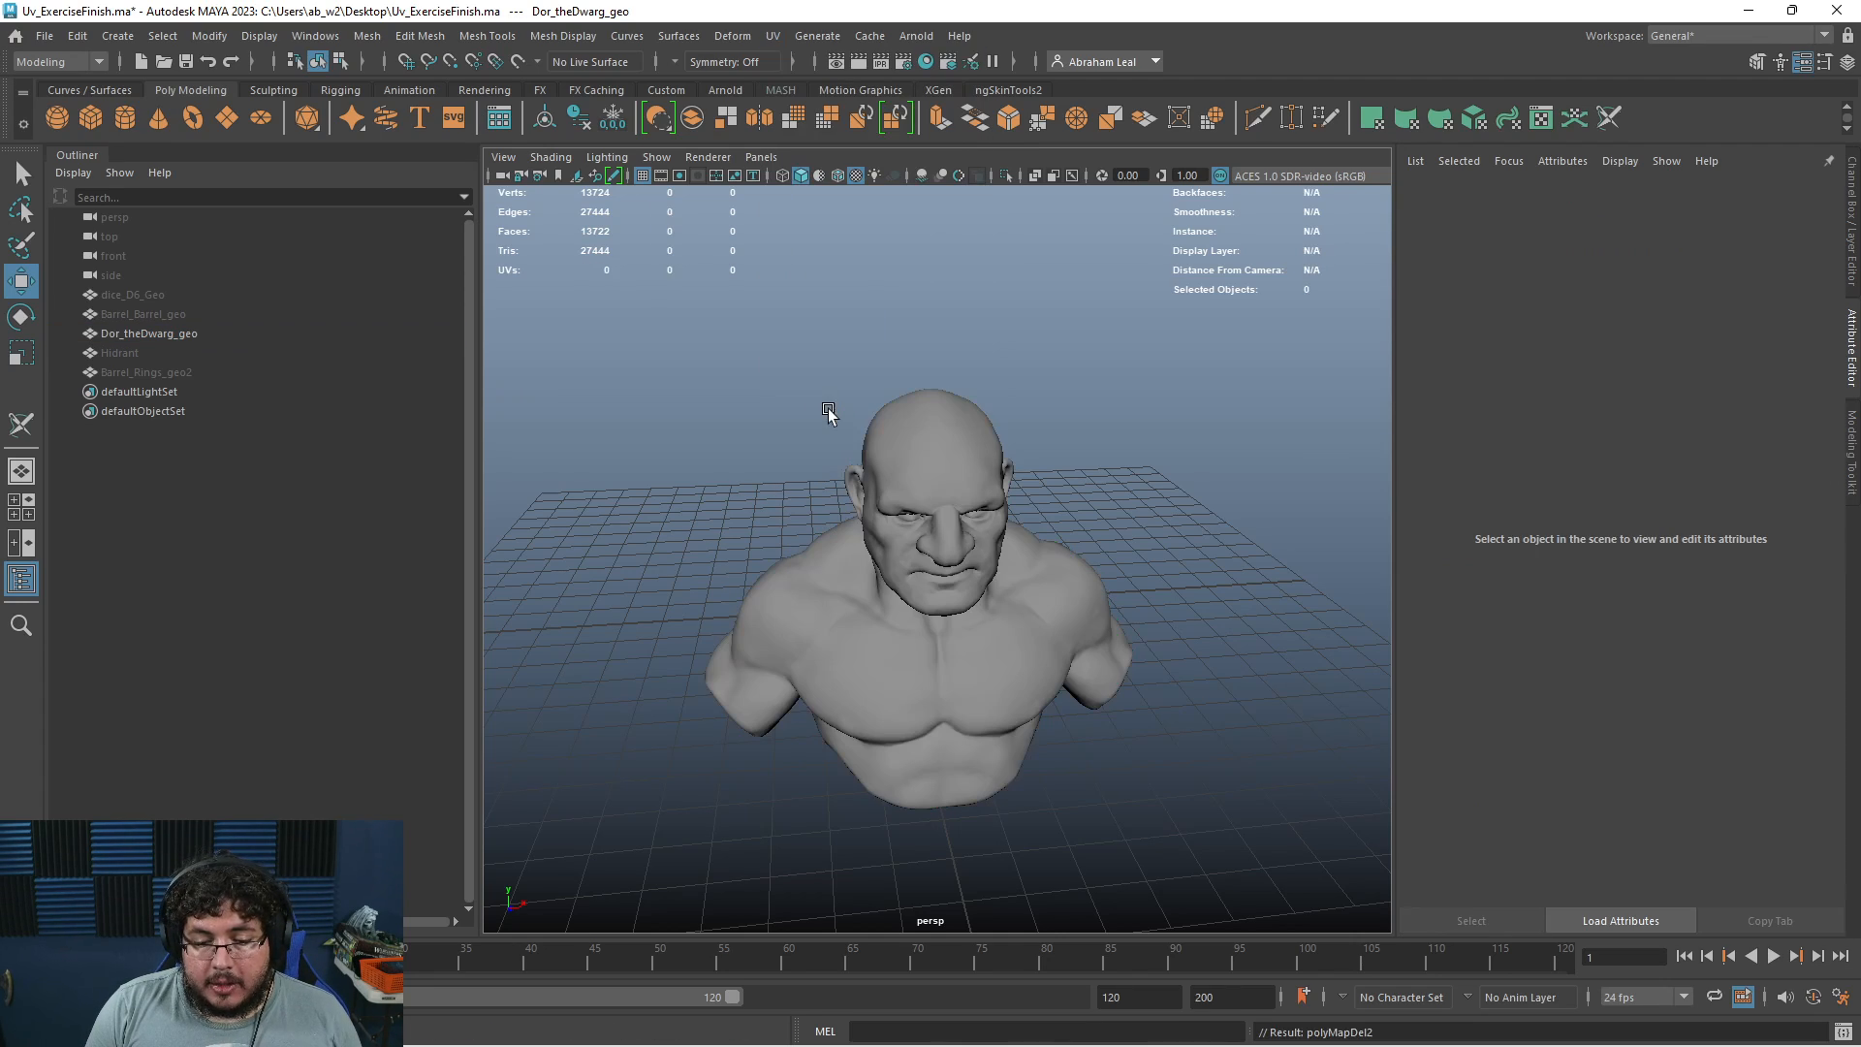
click(772, 43)
click(931, 619)
click(772, 36)
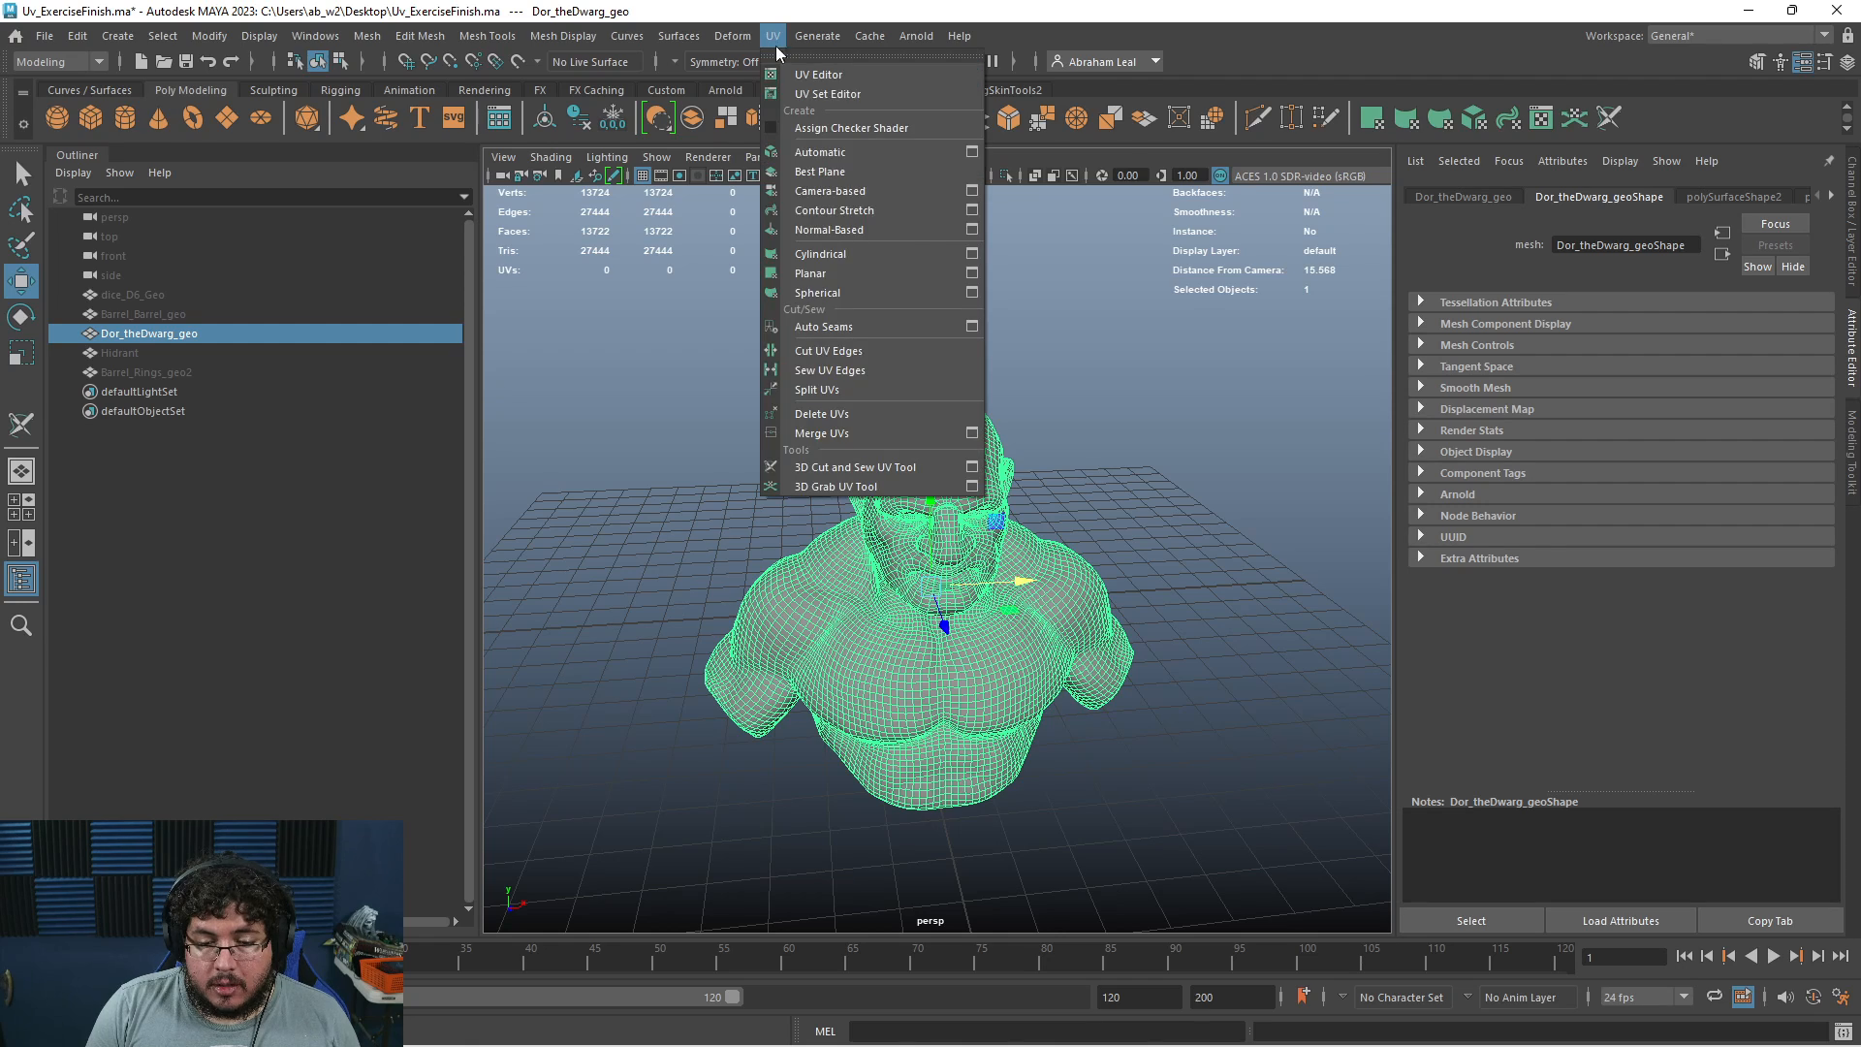
click(845, 273)
right_drag(964, 461, 888, 463)
Activate the 3D Cut and Sew UV Tool on the dwarf bust and view its upper arm and armpit closely
click(773, 36)
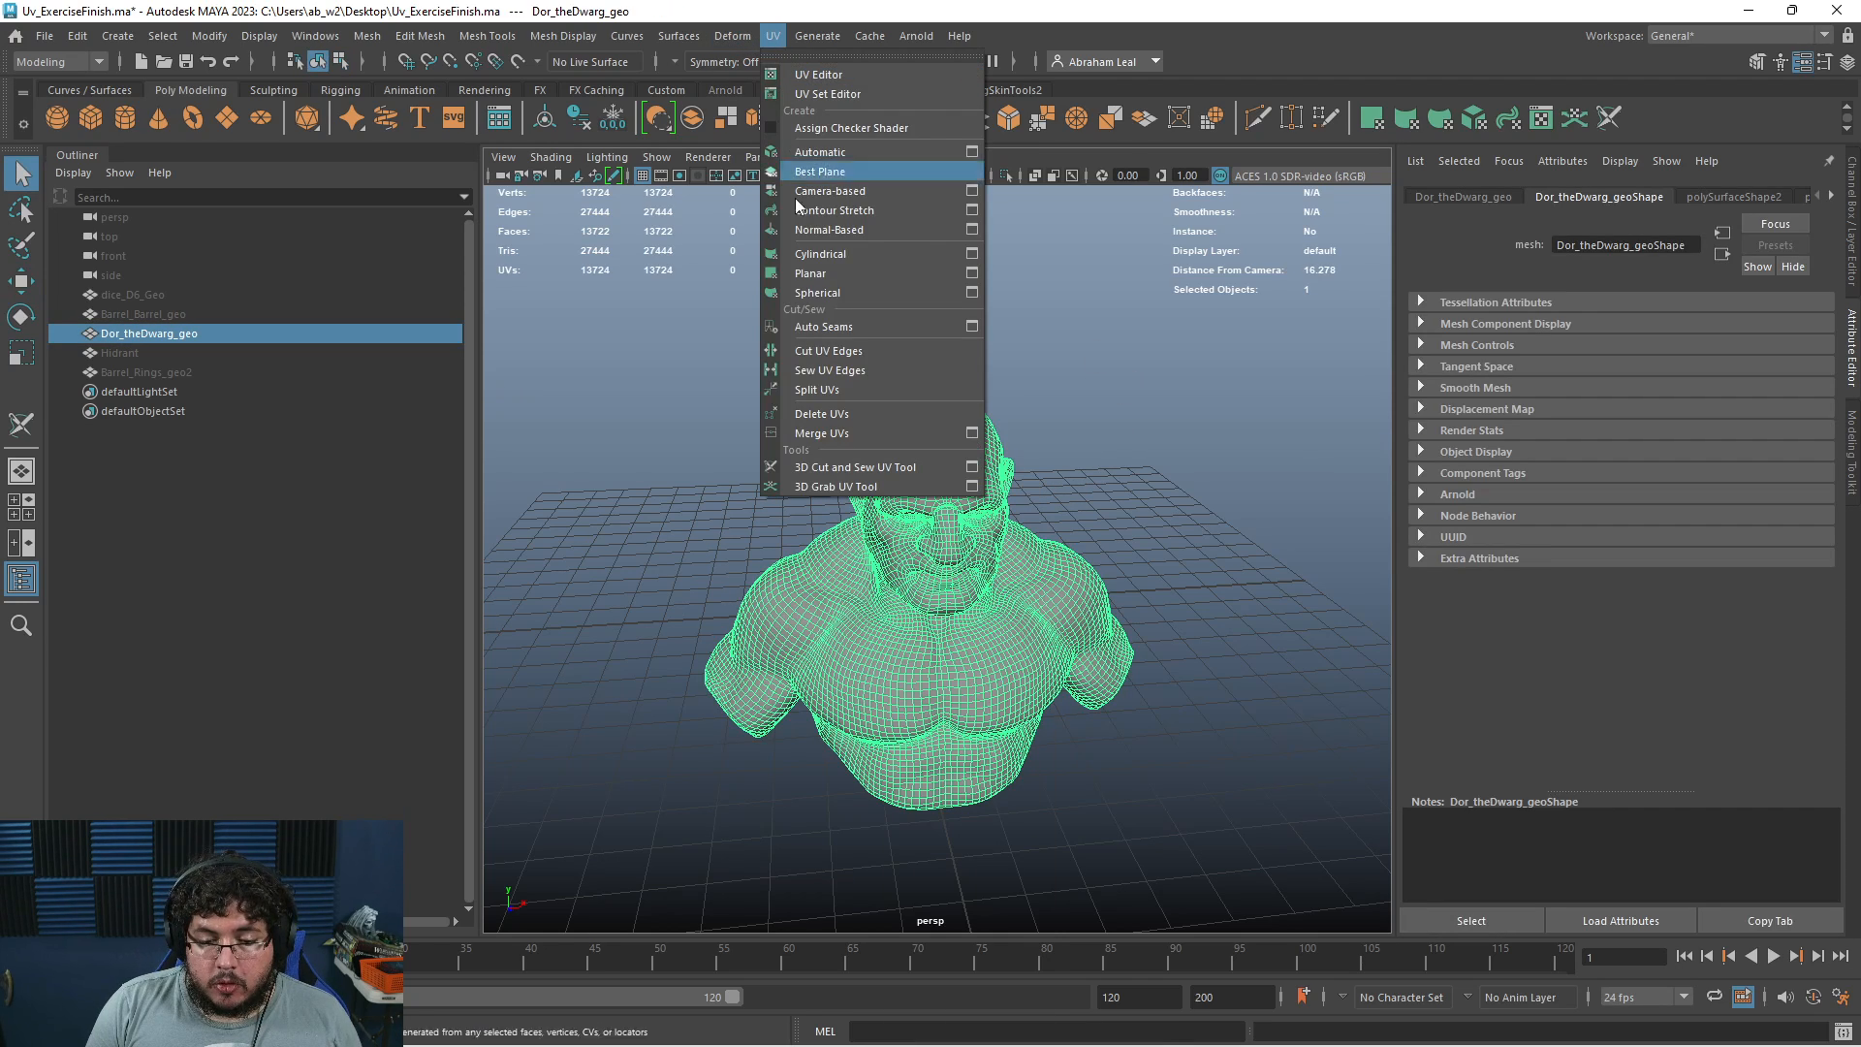
click(857, 469)
scroll(909, 549, up, 5)
alt+drag(910, 550, 814, 511)
scroll(814, 511, down, 5)
alt+middle_drag(814, 511, 777, 601)
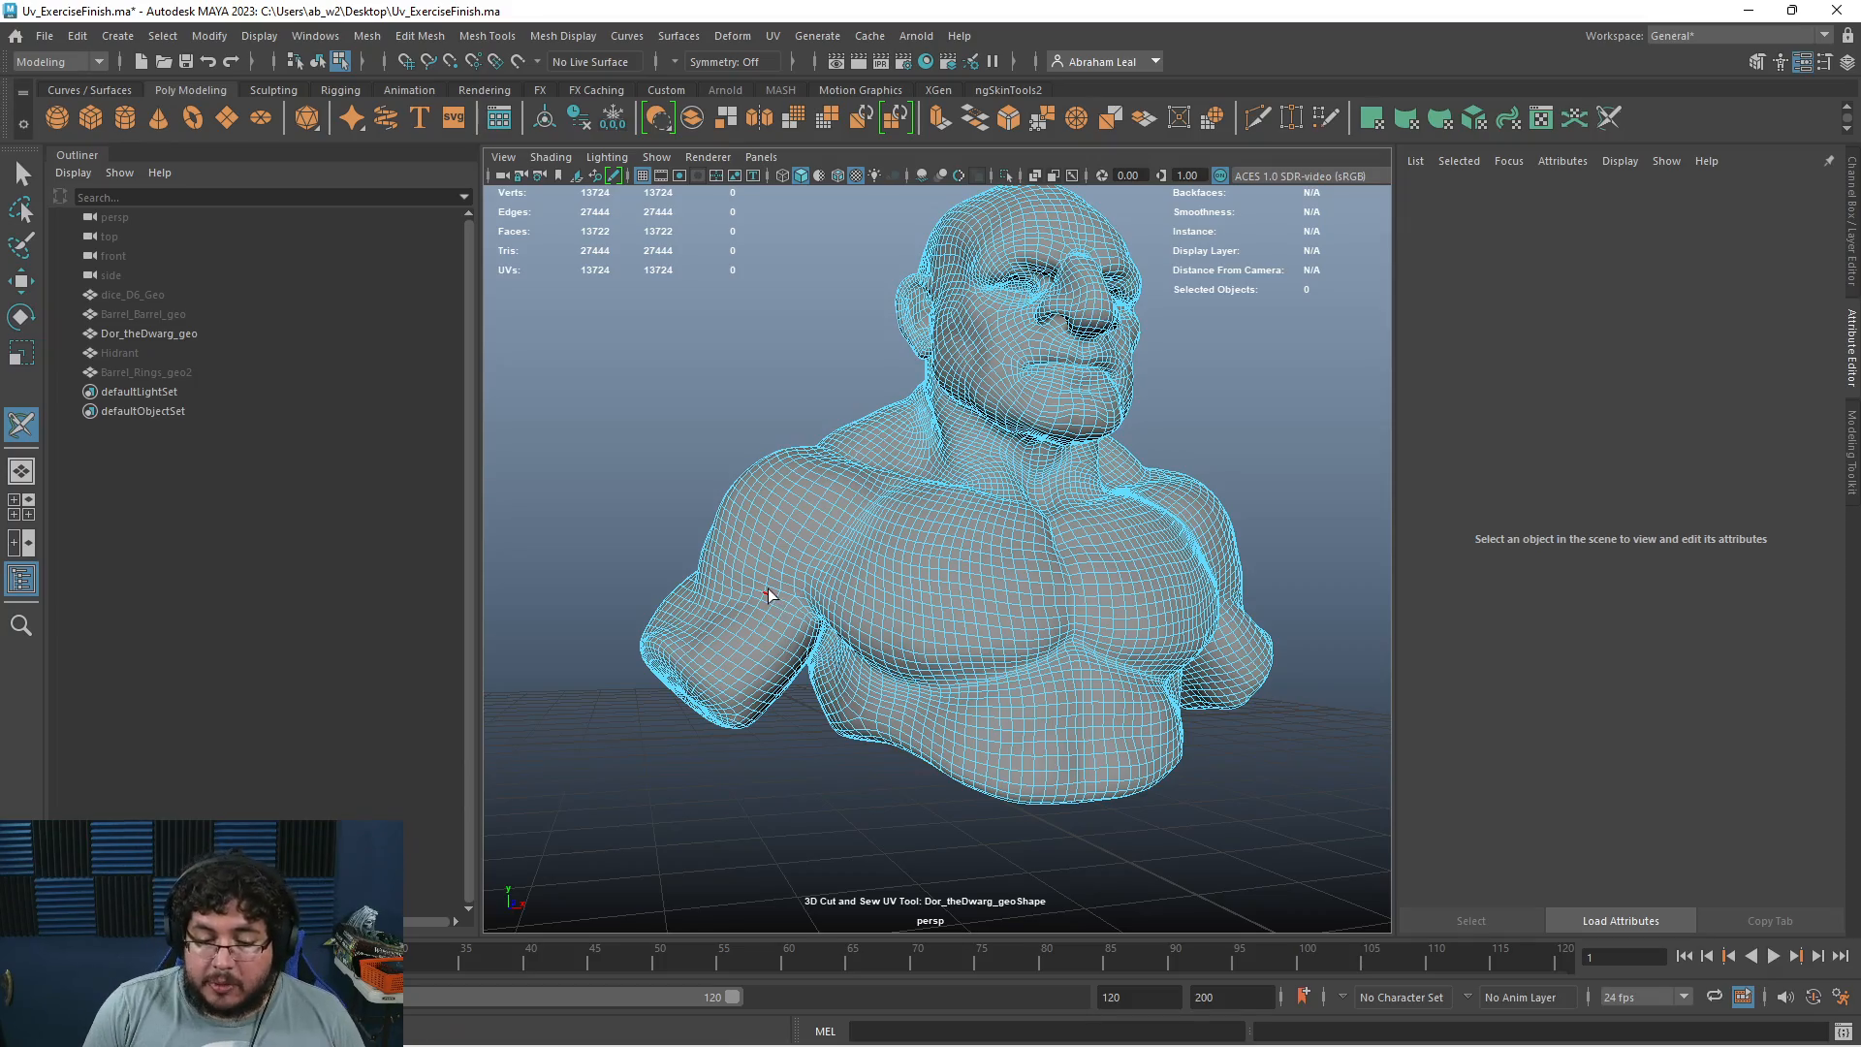
scroll(776, 601, up, 6)
alt+drag(1090, 611, 849, 498)
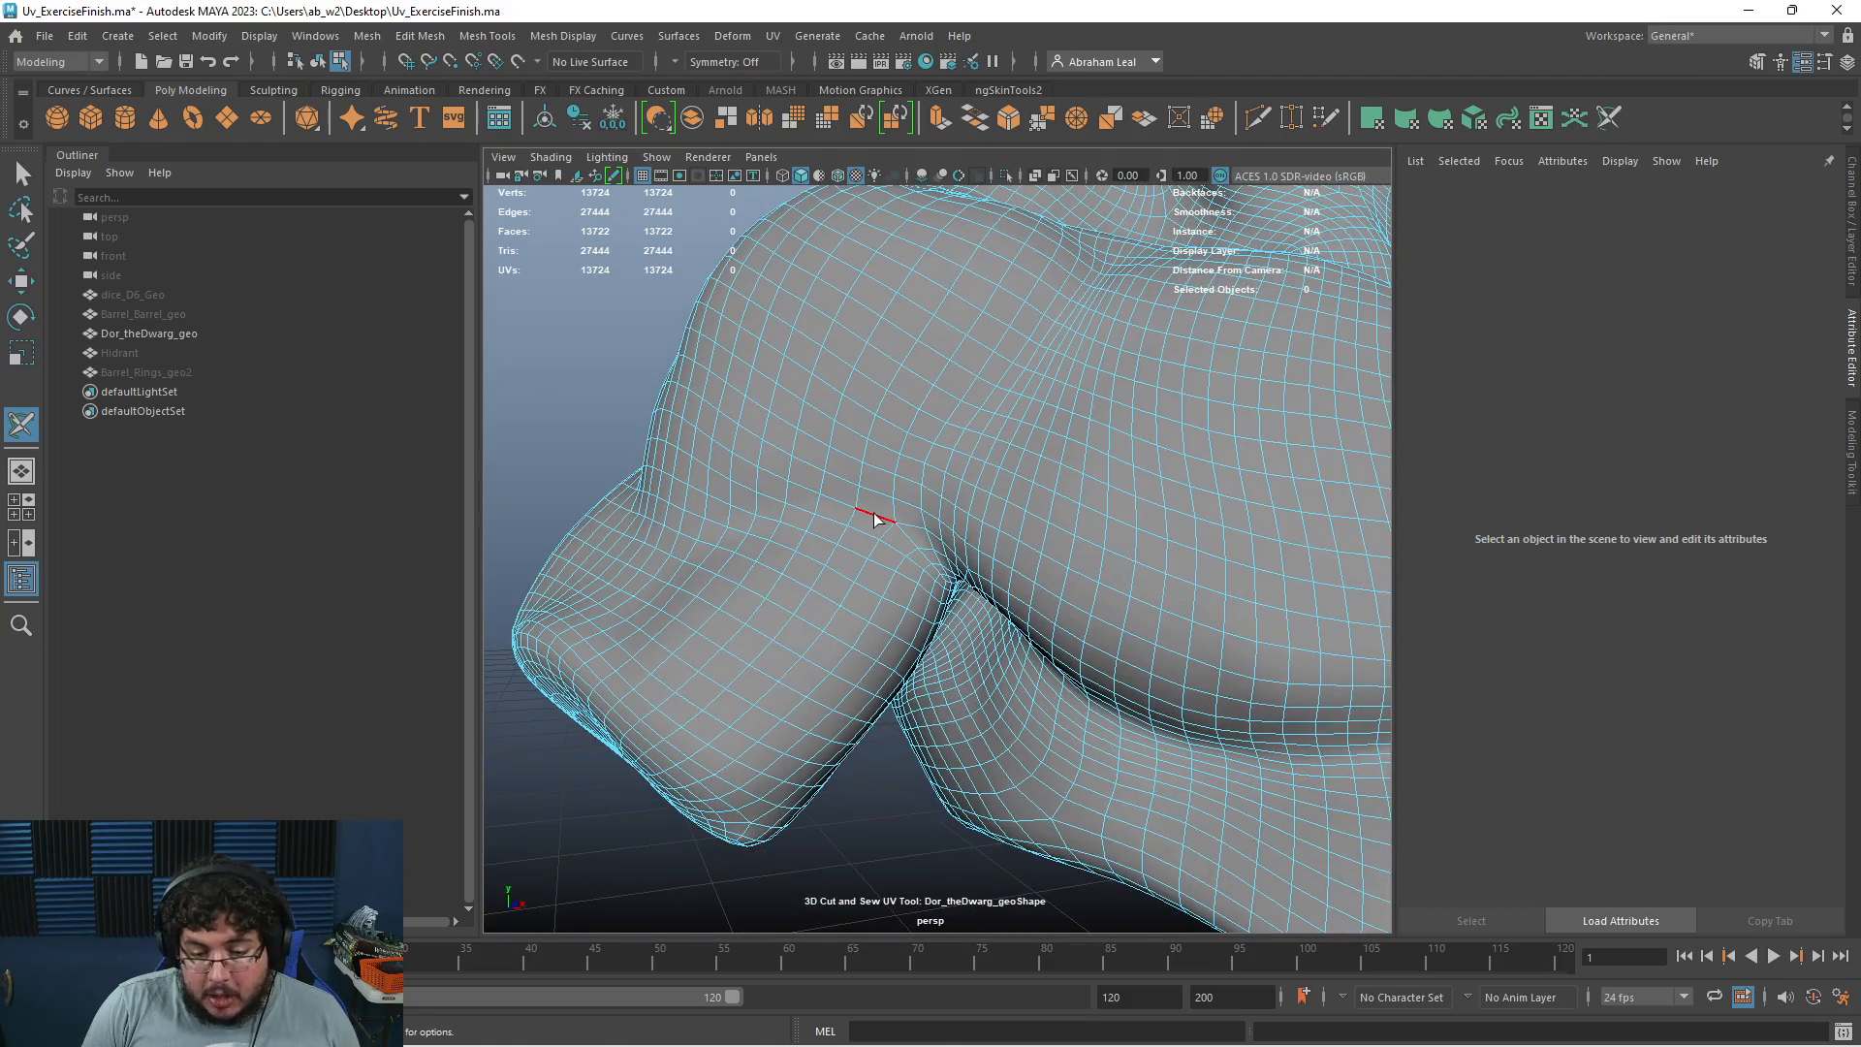
Try several seam loops around the upper arm near the front of the armpit, undoing each one
double_click(875, 521)
alt+drag(969, 593, 819, 607)
key(ctrl+z)
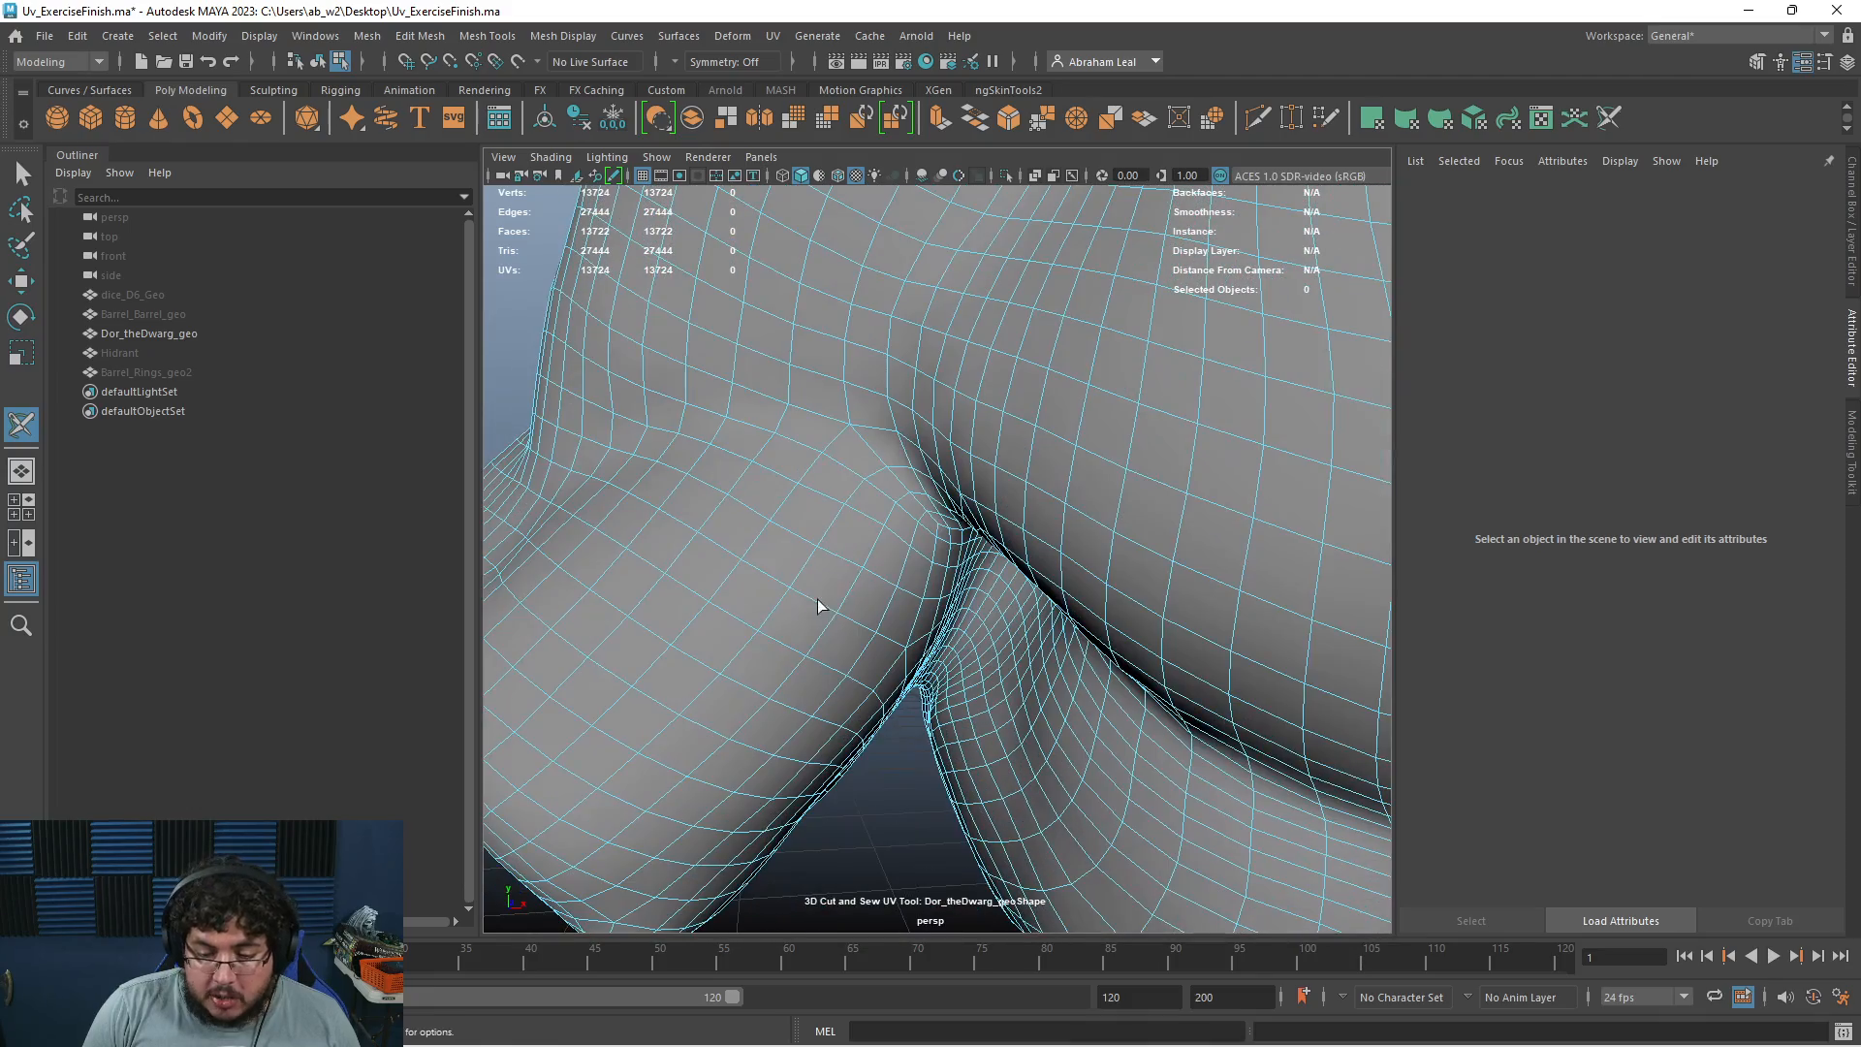
double_click(849, 476)
key(ctrl+z)
alt+drag(993, 536, 446, 582)
key(ctrl+z)
click(794, 553)
double_click(794, 553)
key(ctrl+z)
key(ctrl+z)
alt+drag(950, 598, 1010, 602)
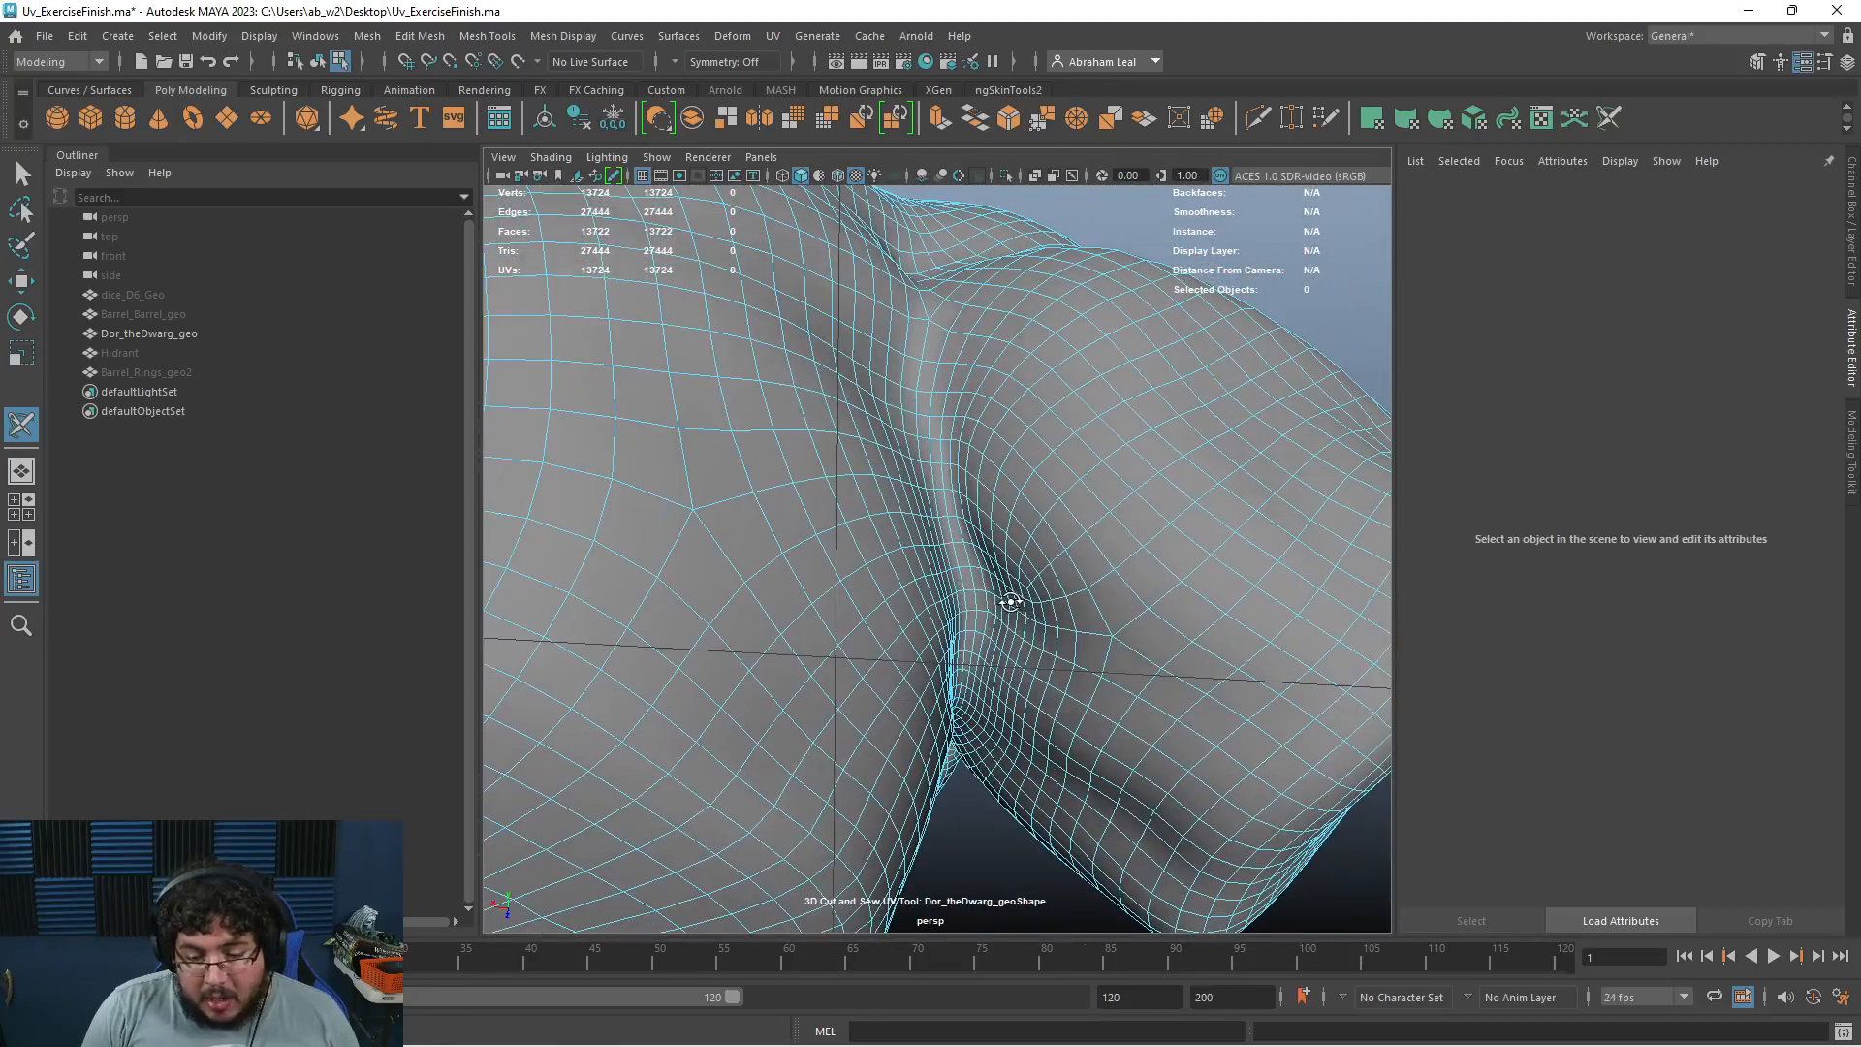
Try a seam loop running from the back of the shoulder through the armpit, and undo its cuts
double_click(1014, 493)
alt+drag(1059, 539, 925, 574)
scroll(926, 574, down, 5)
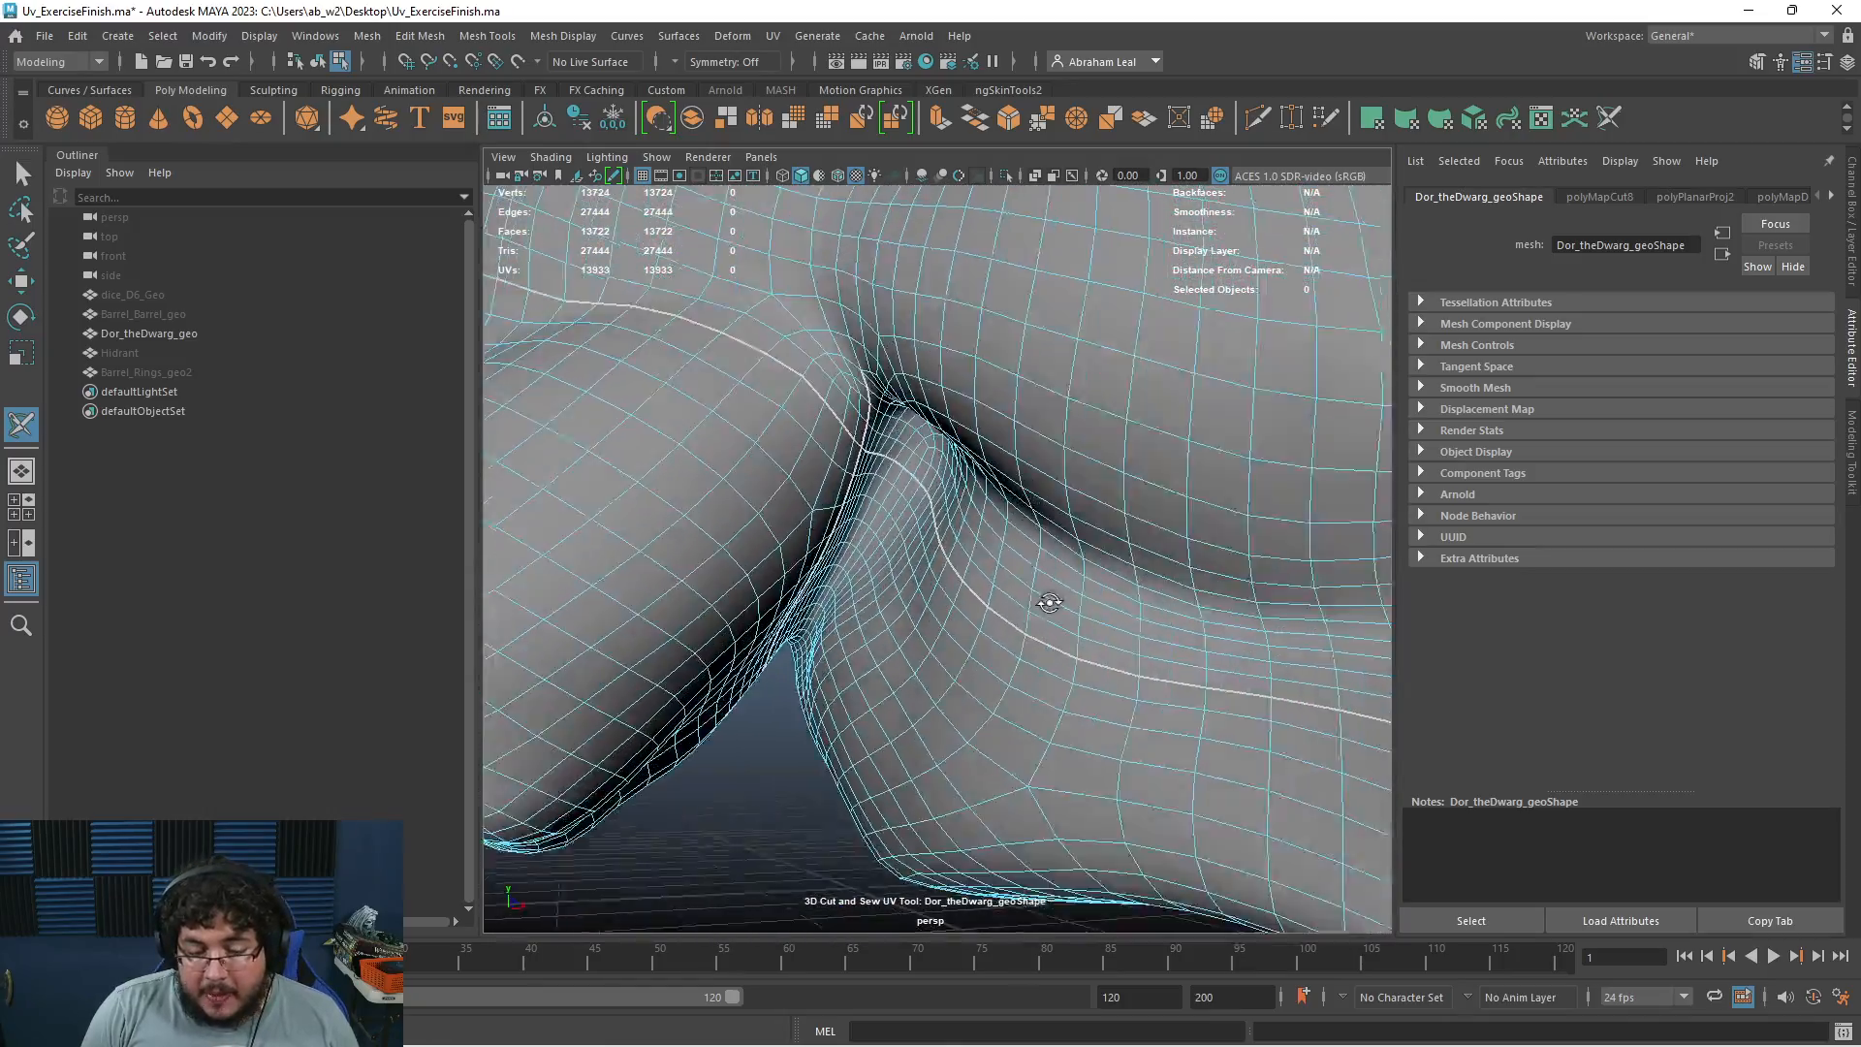
scroll(977, 594, up, 6)
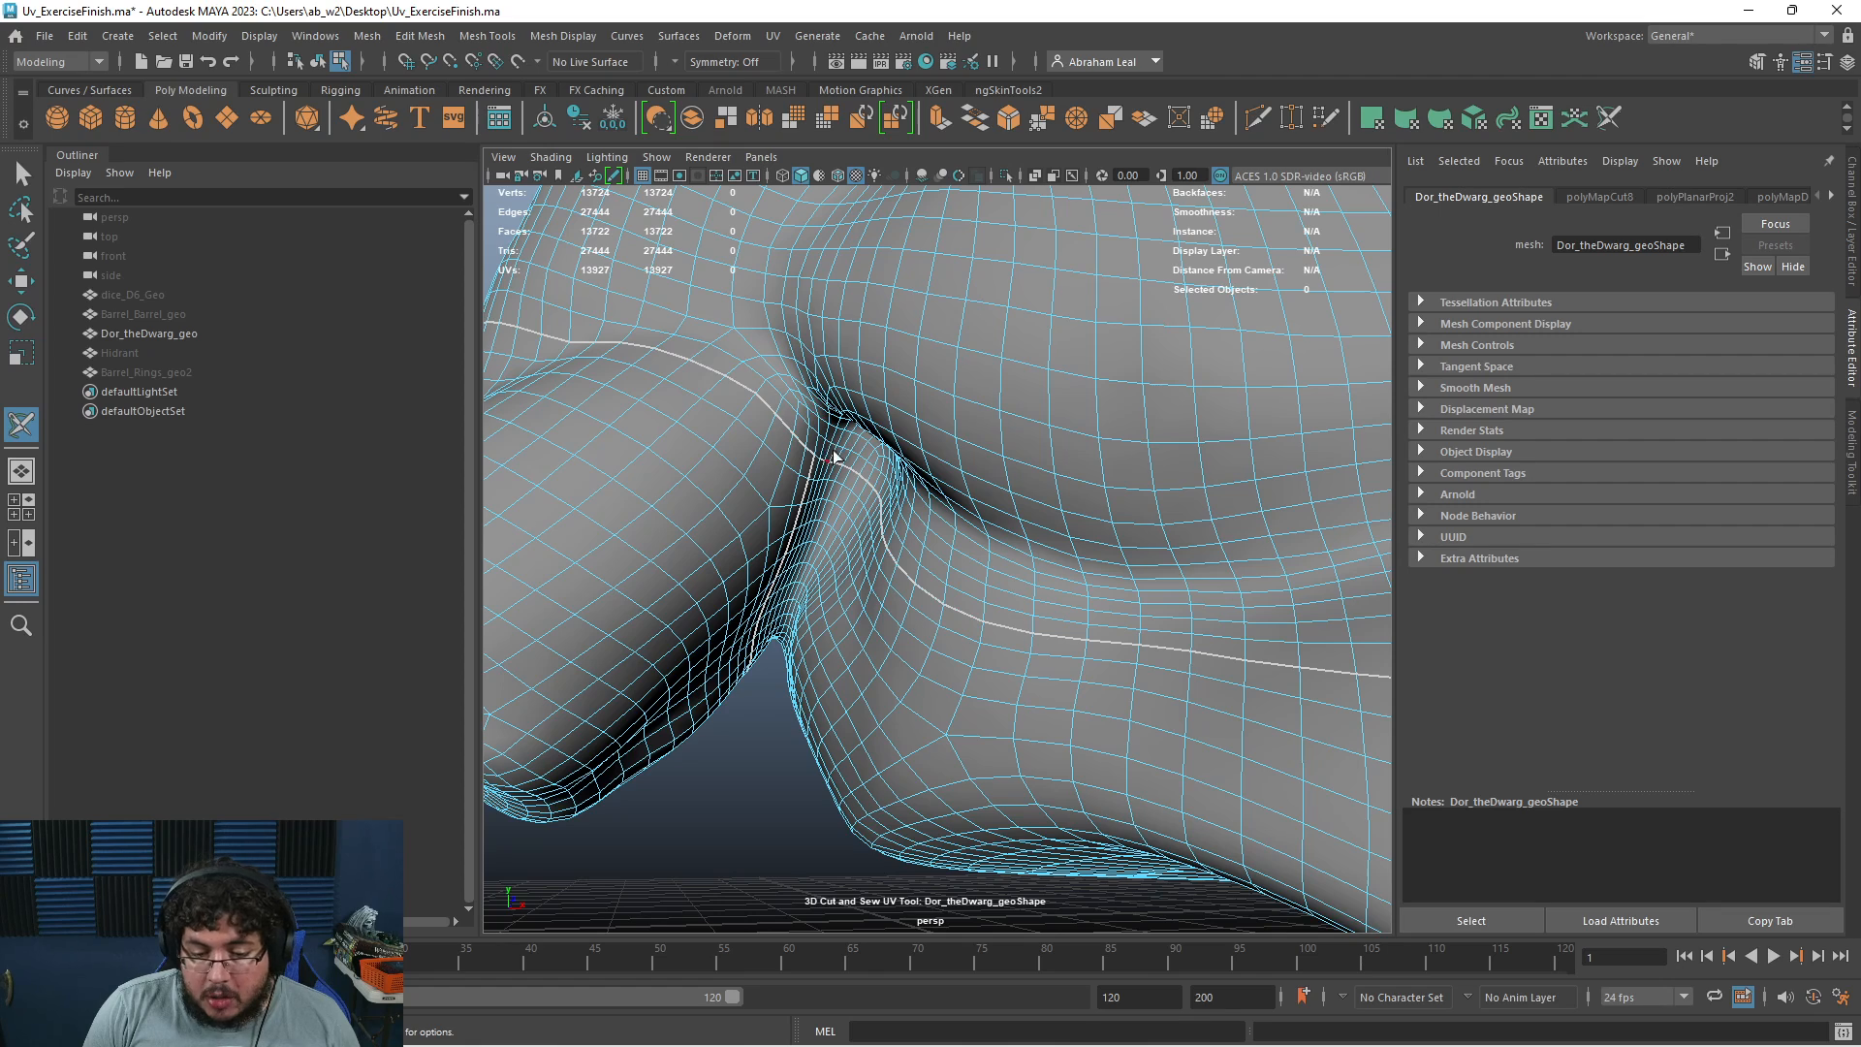
key(ctrl+z)
key(ctrl+z)
key(ctrl+z)
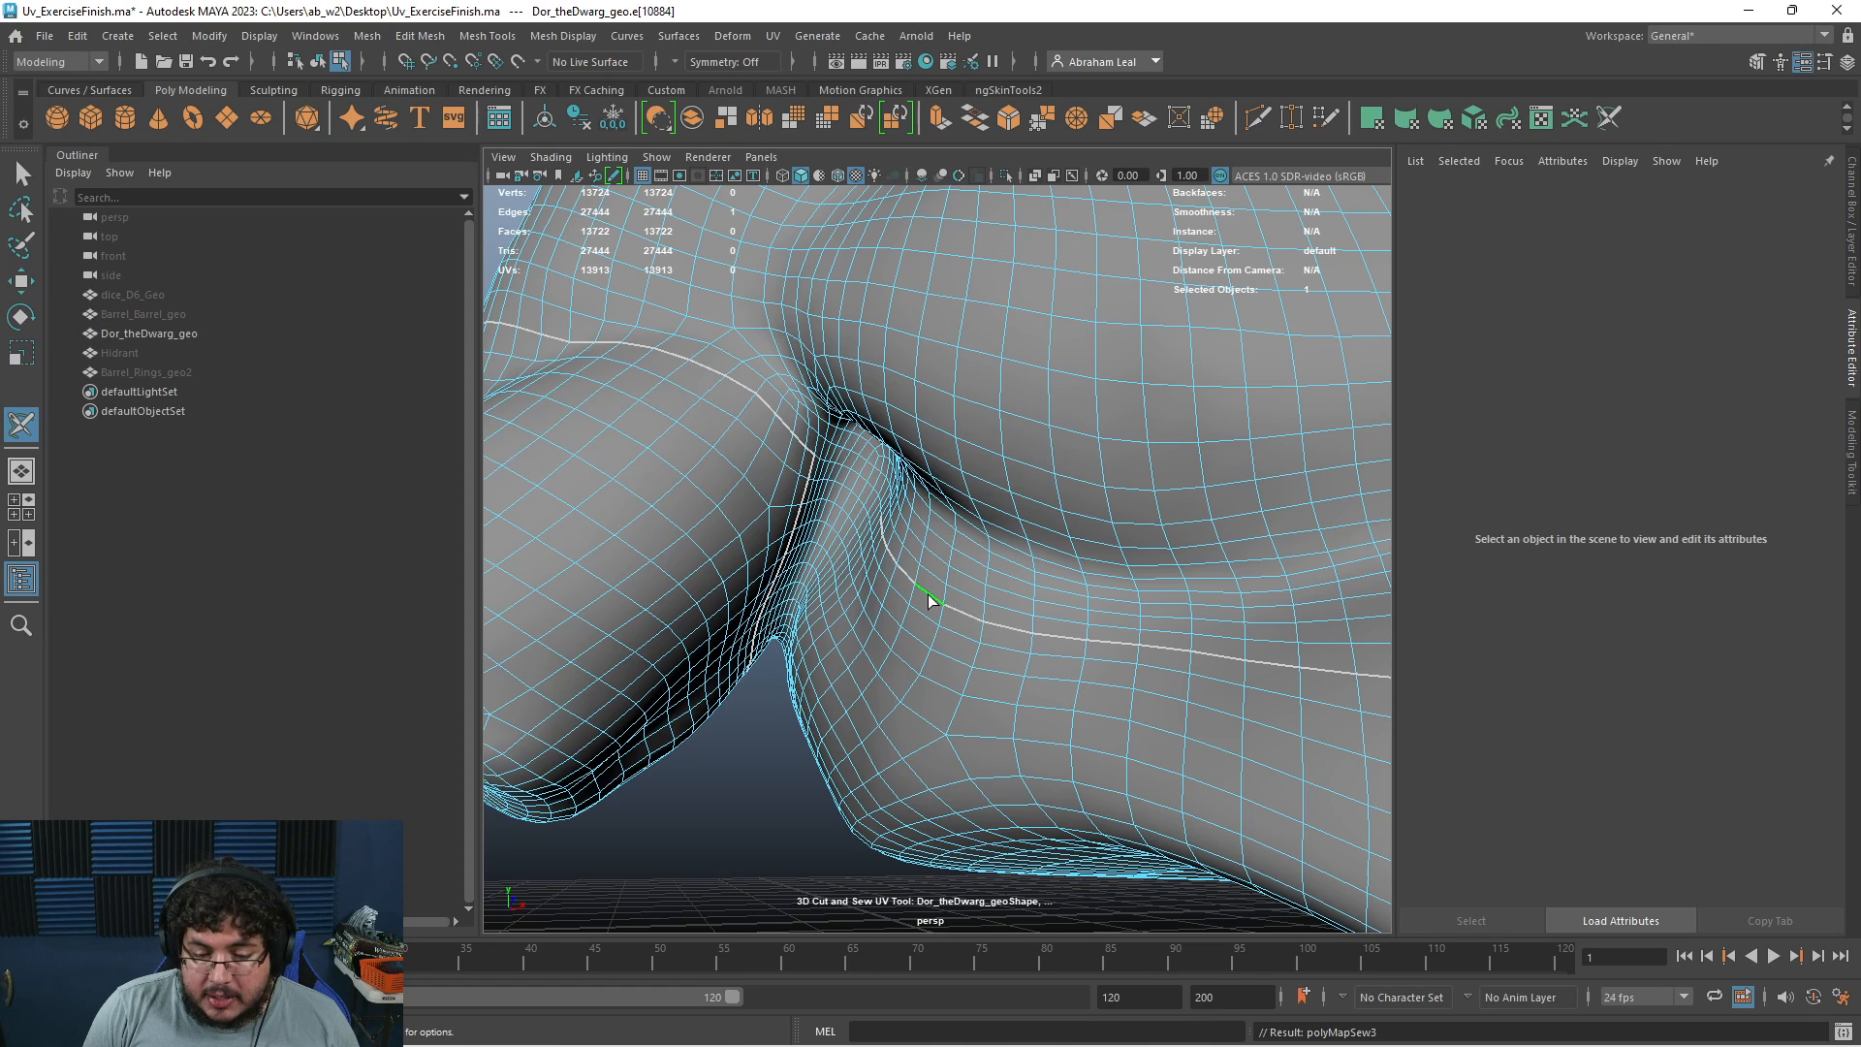
key(ctrl+z)
alt+drag(1058, 637, 927, 607)
key(ctrl+z)
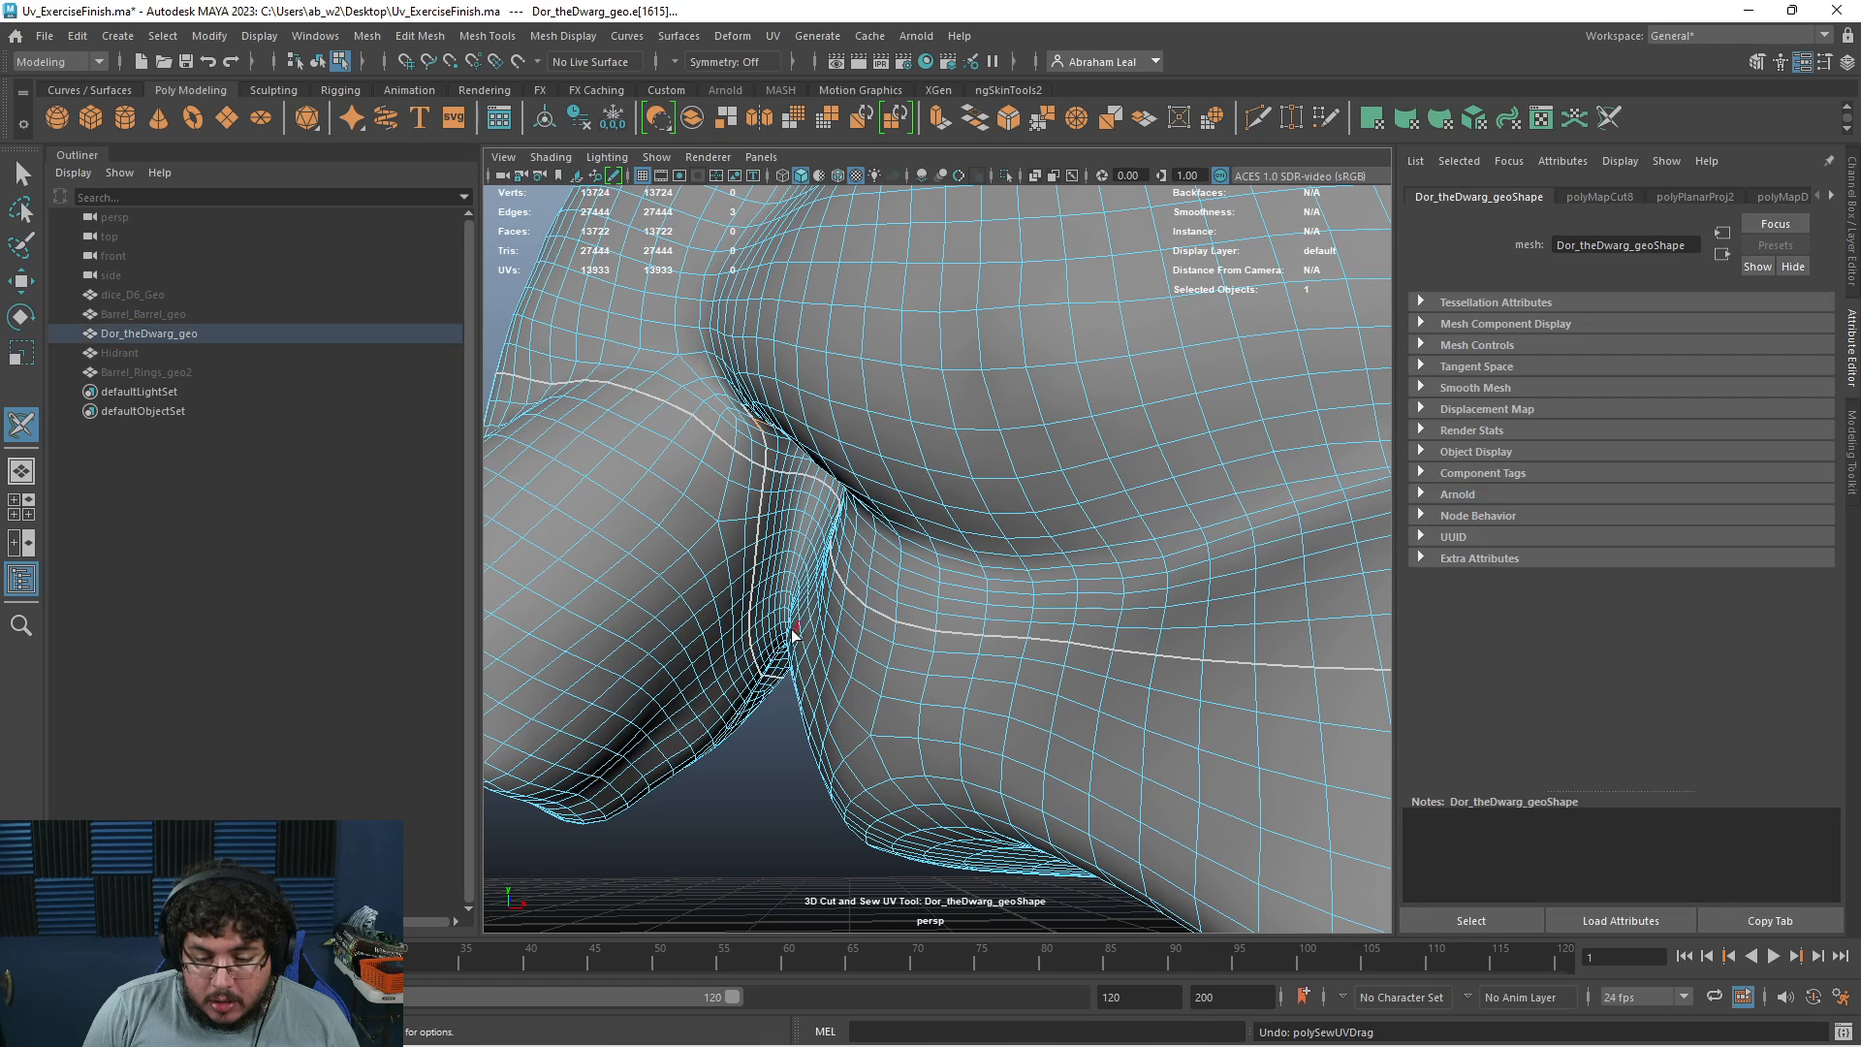
key(ctrl+z)
key(ctrl+z)
key(ctrl+z)
key(ctrl+z)
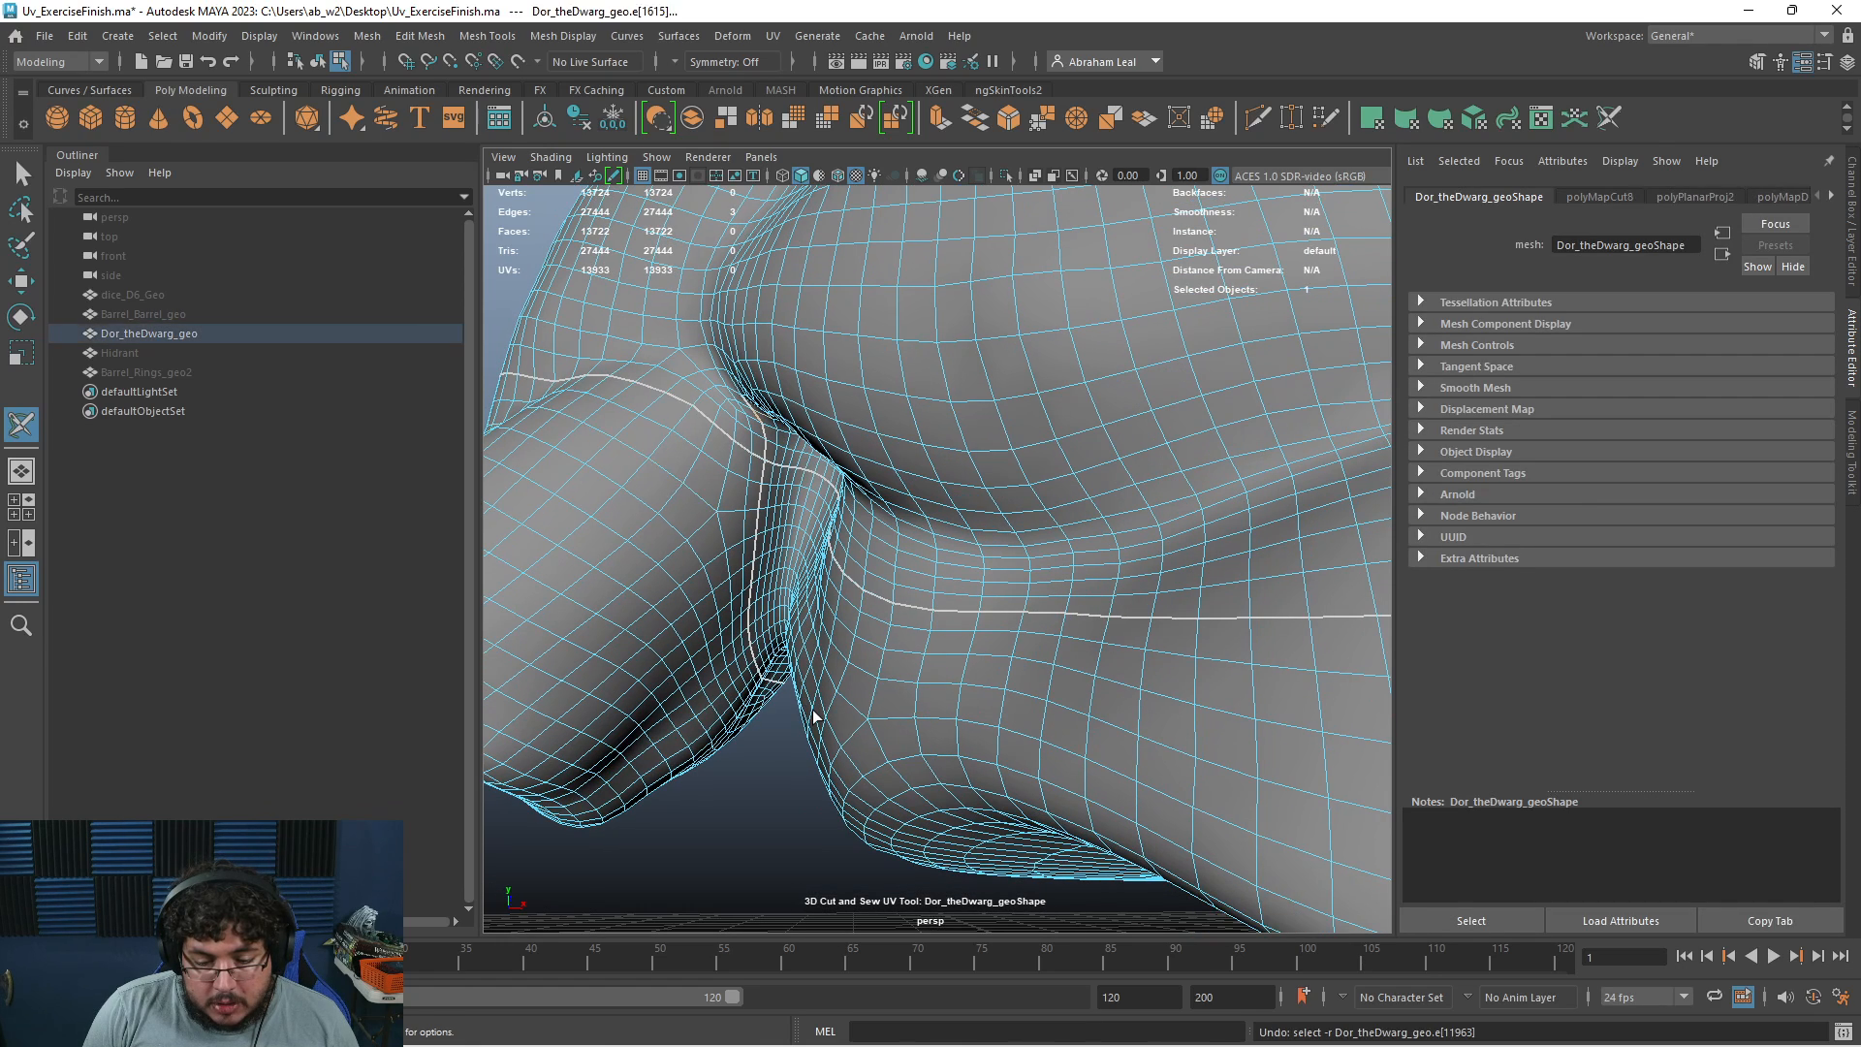
Cut a seam around the upper arm just below the armpit and check it from several angles
double_click(707, 515)
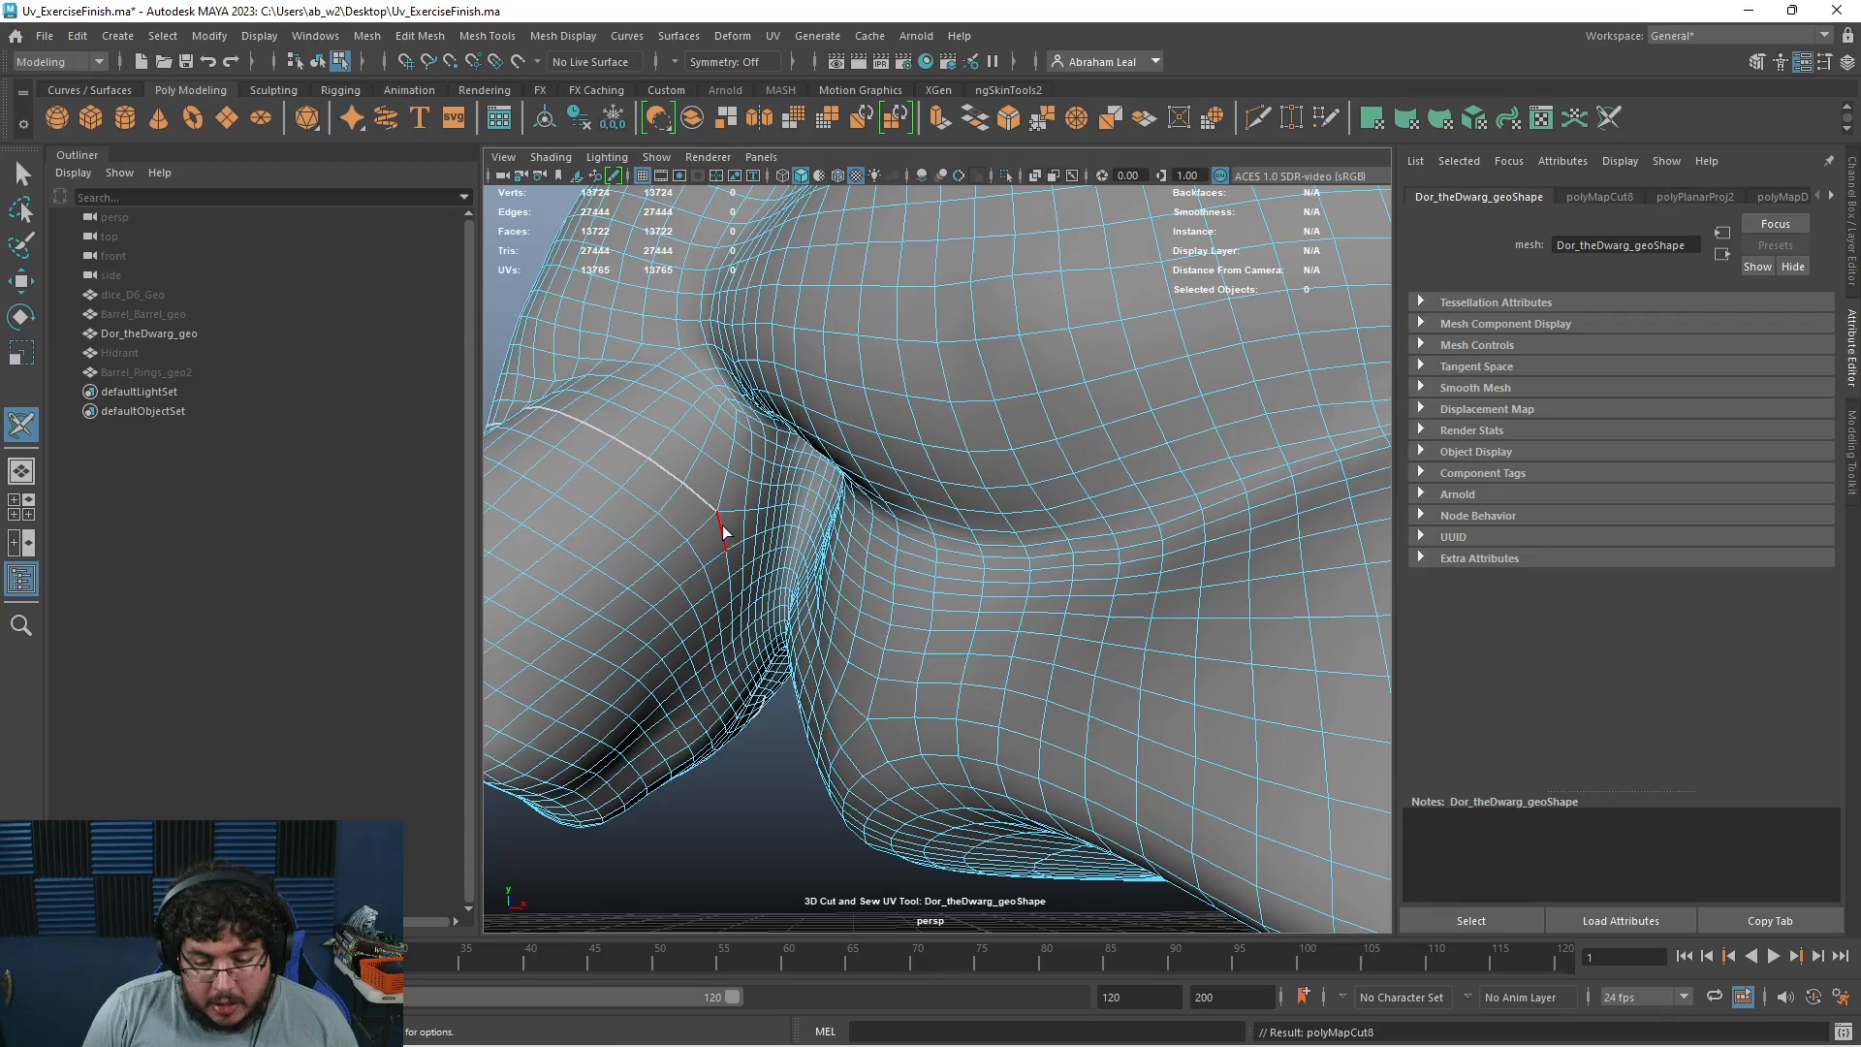
alt+drag(760, 545, 723, 586)
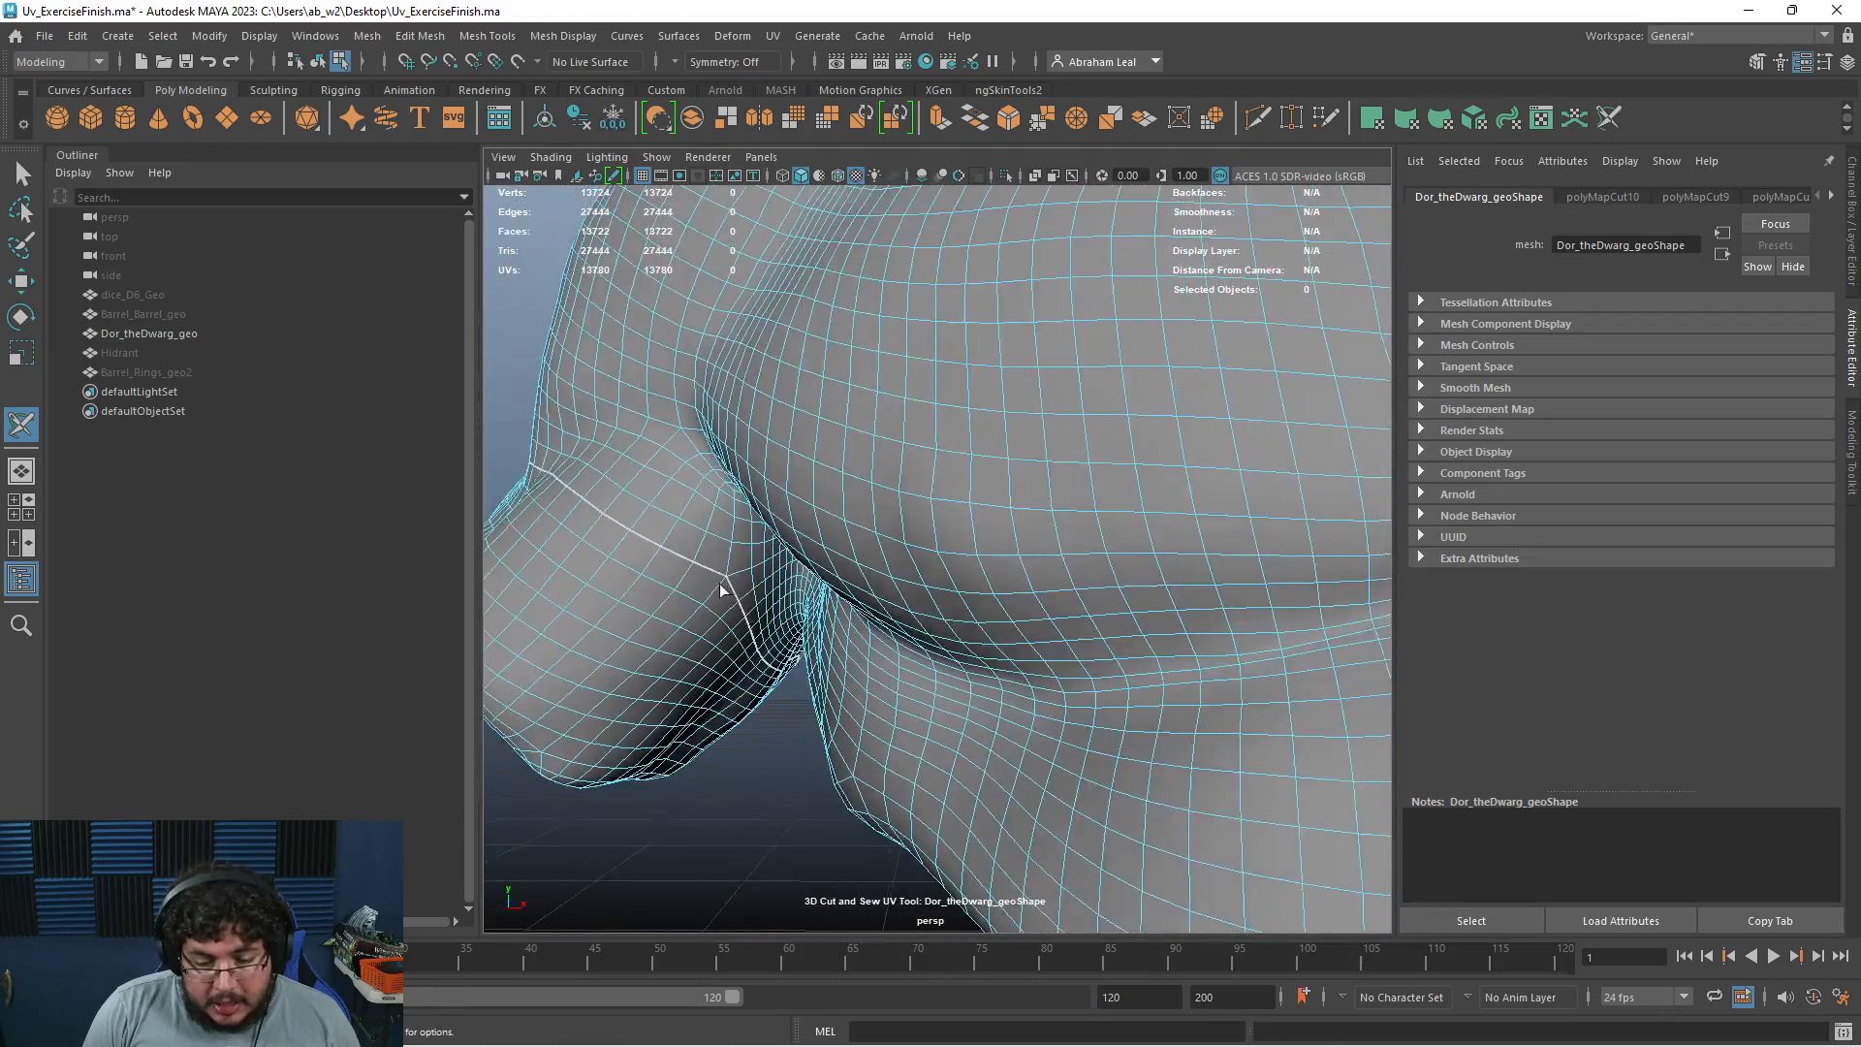
alt+right_drag(723, 586, 883, 663)
alt+drag(884, 662, 1051, 586)
scroll(877, 660, up, 3)
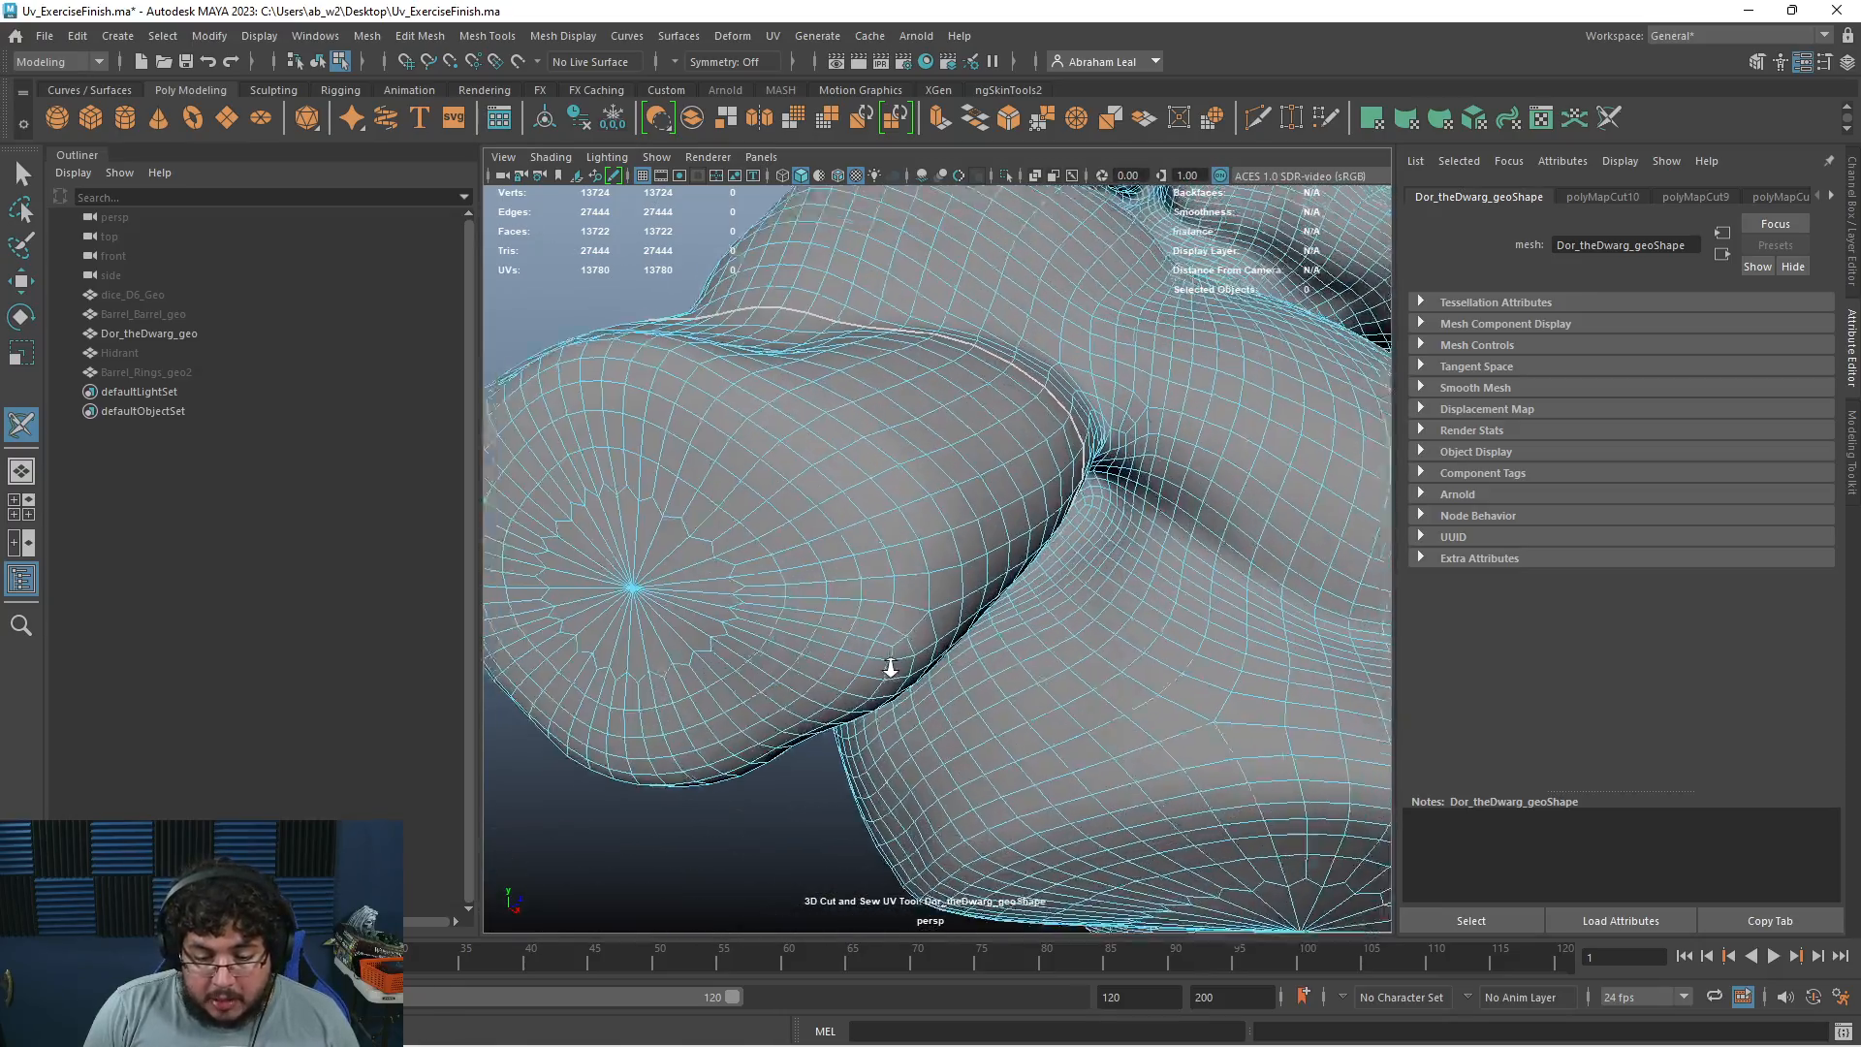
alt+drag(800, 531, 1192, 487)
alt+right_drag(1092, 580, 902, 582)
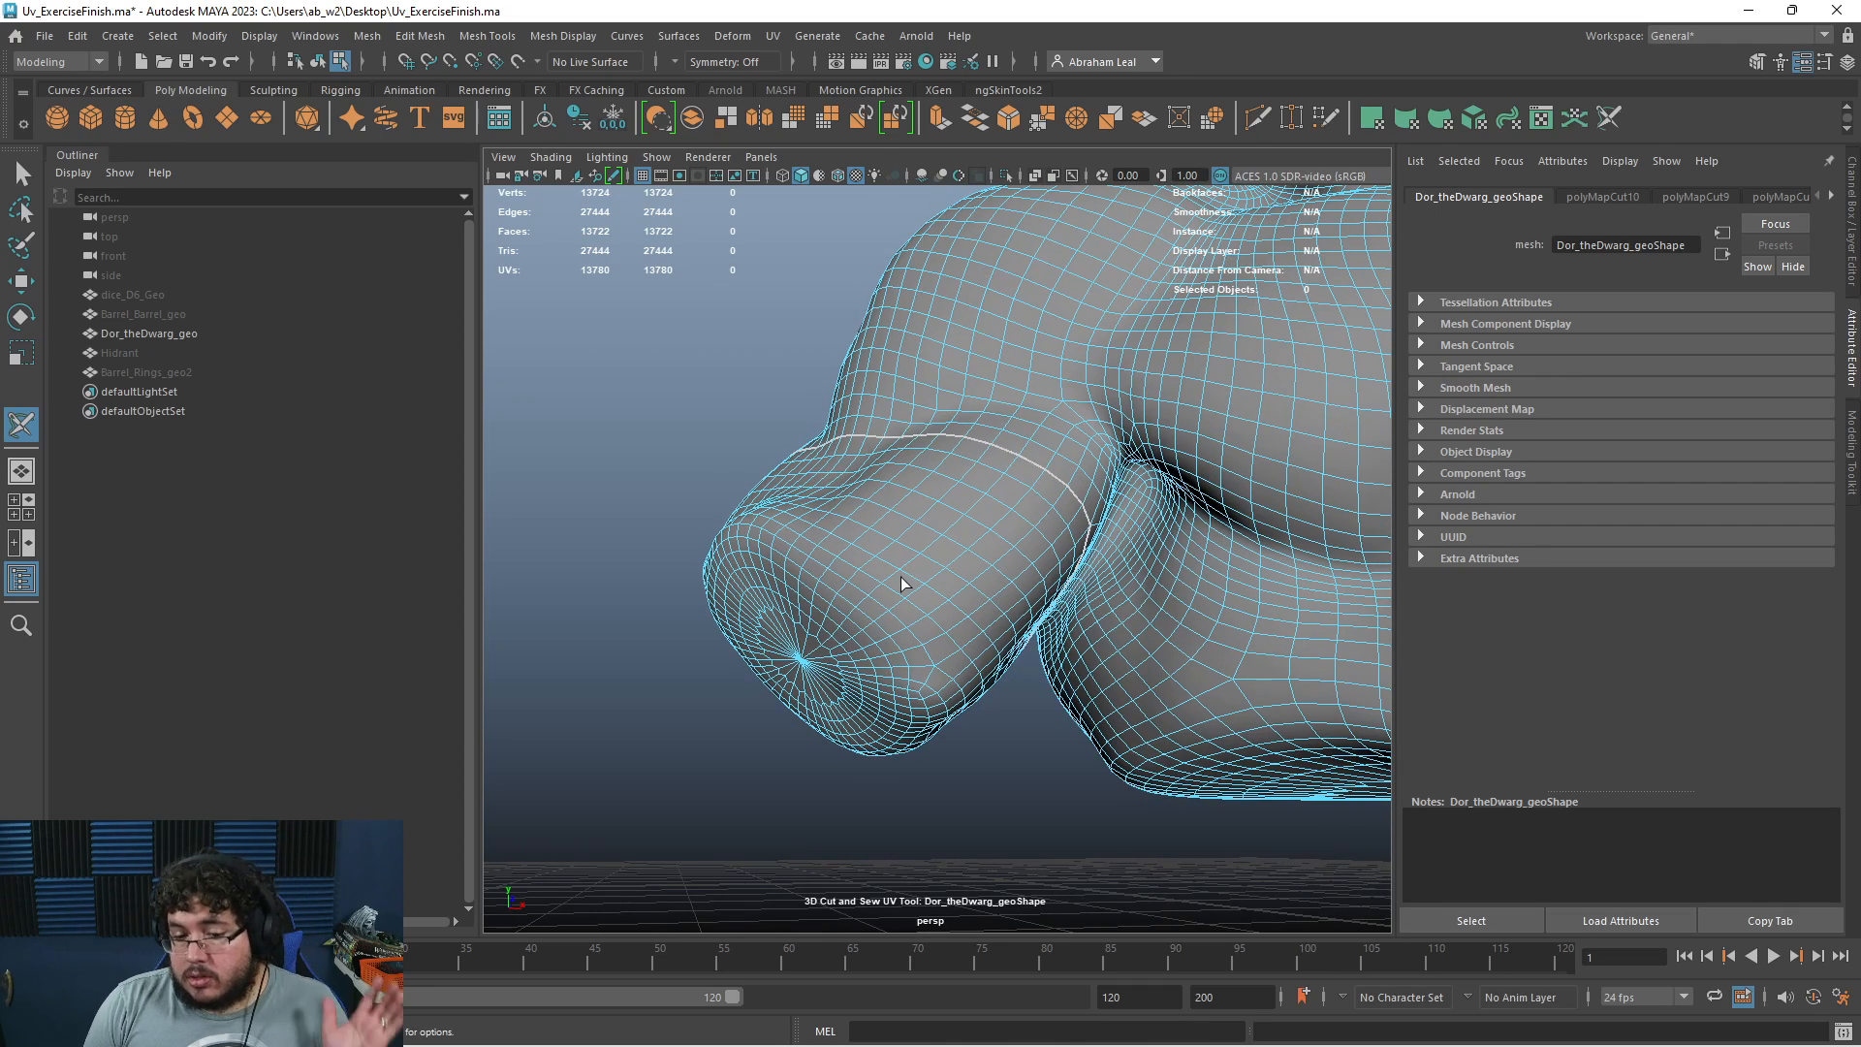
Cut the remaining arm seams, with loops around the stump ends and lengthwise seams along the undersides
alt+drag(846, 667, 812, 533)
double_click(762, 428)
alt+drag(761, 429, 840, 520)
double_click(801, 569)
alt+drag(754, 479, 992, 665)
click(1078, 563)
click(963, 605)
alt+right_drag(992, 665, 1154, 685)
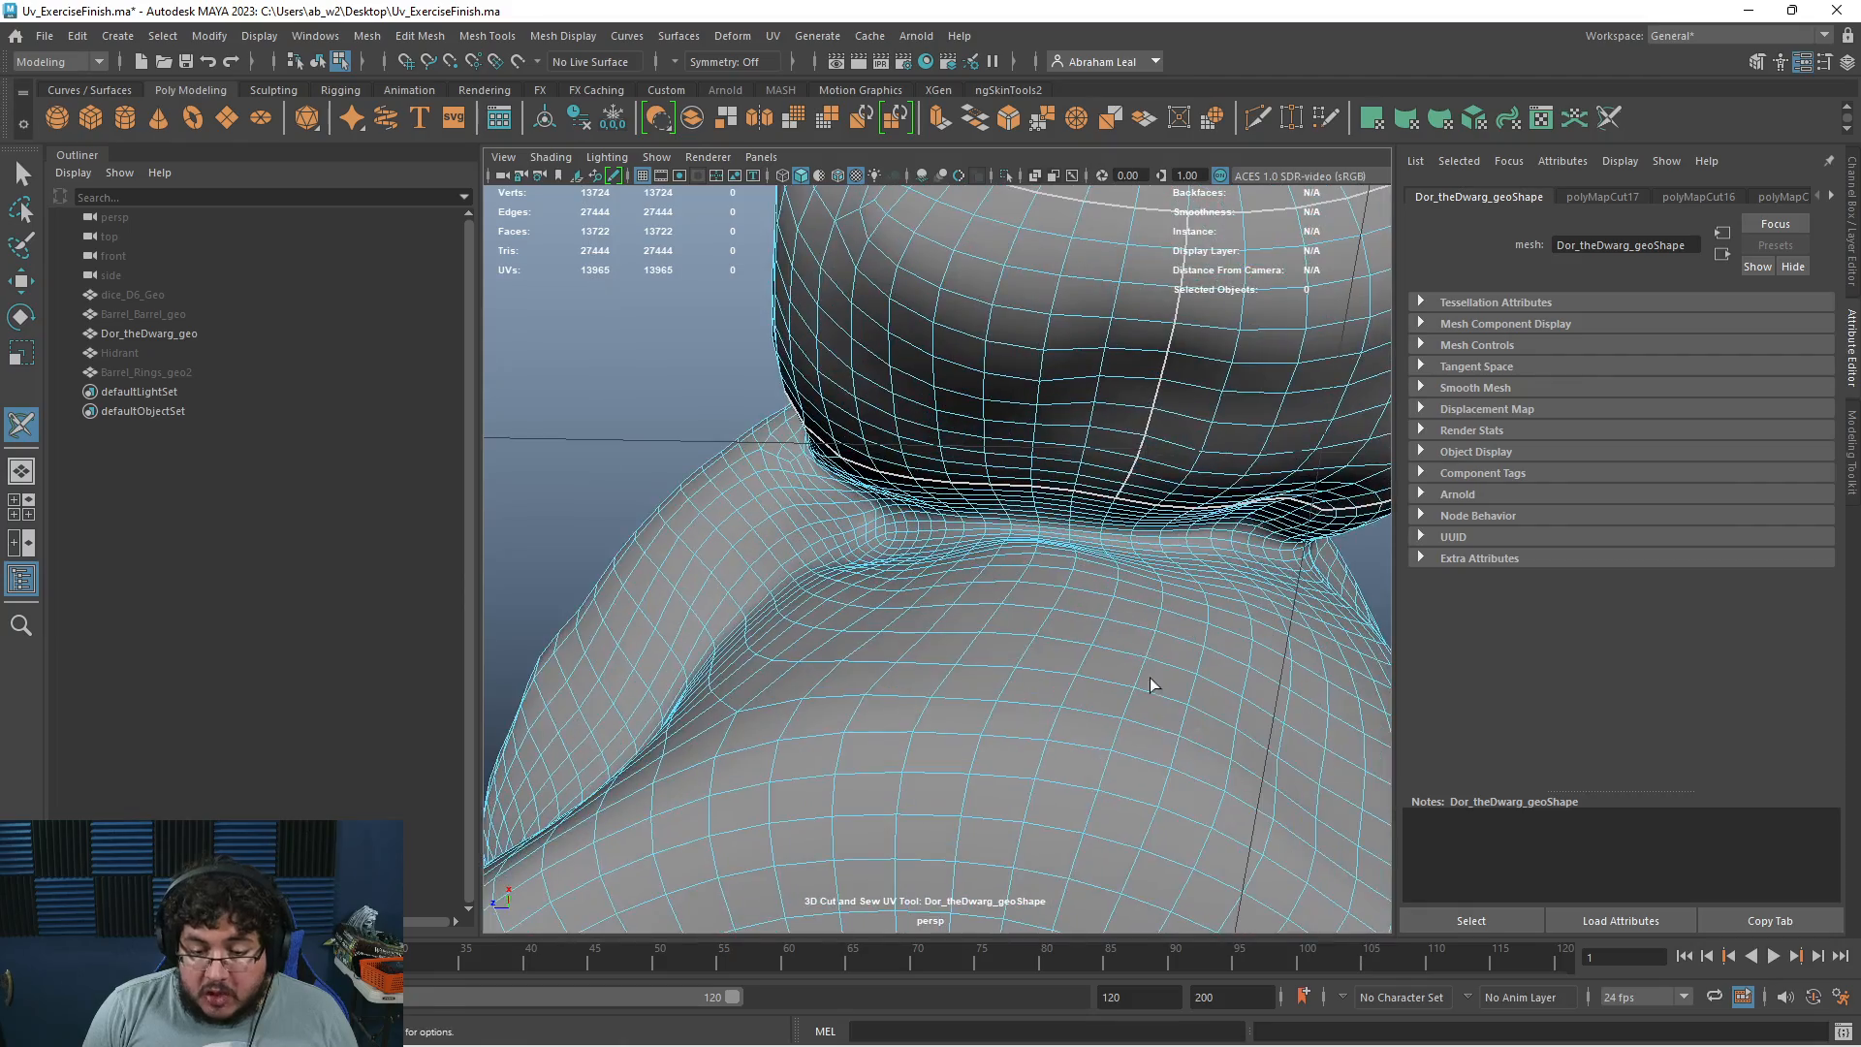
Cut a seam loop around the flat cap at the base of the torso
alt+middle_drag(1155, 685, 1062, 632)
alt+drag(983, 713, 1052, 549)
scroll(1014, 551, down, 3)
double_click(957, 489)
alt+right_drag(1052, 549, 1119, 718)
alt+middle_drag(1118, 719, 1097, 624)
alt+drag(1095, 623, 1023, 608)
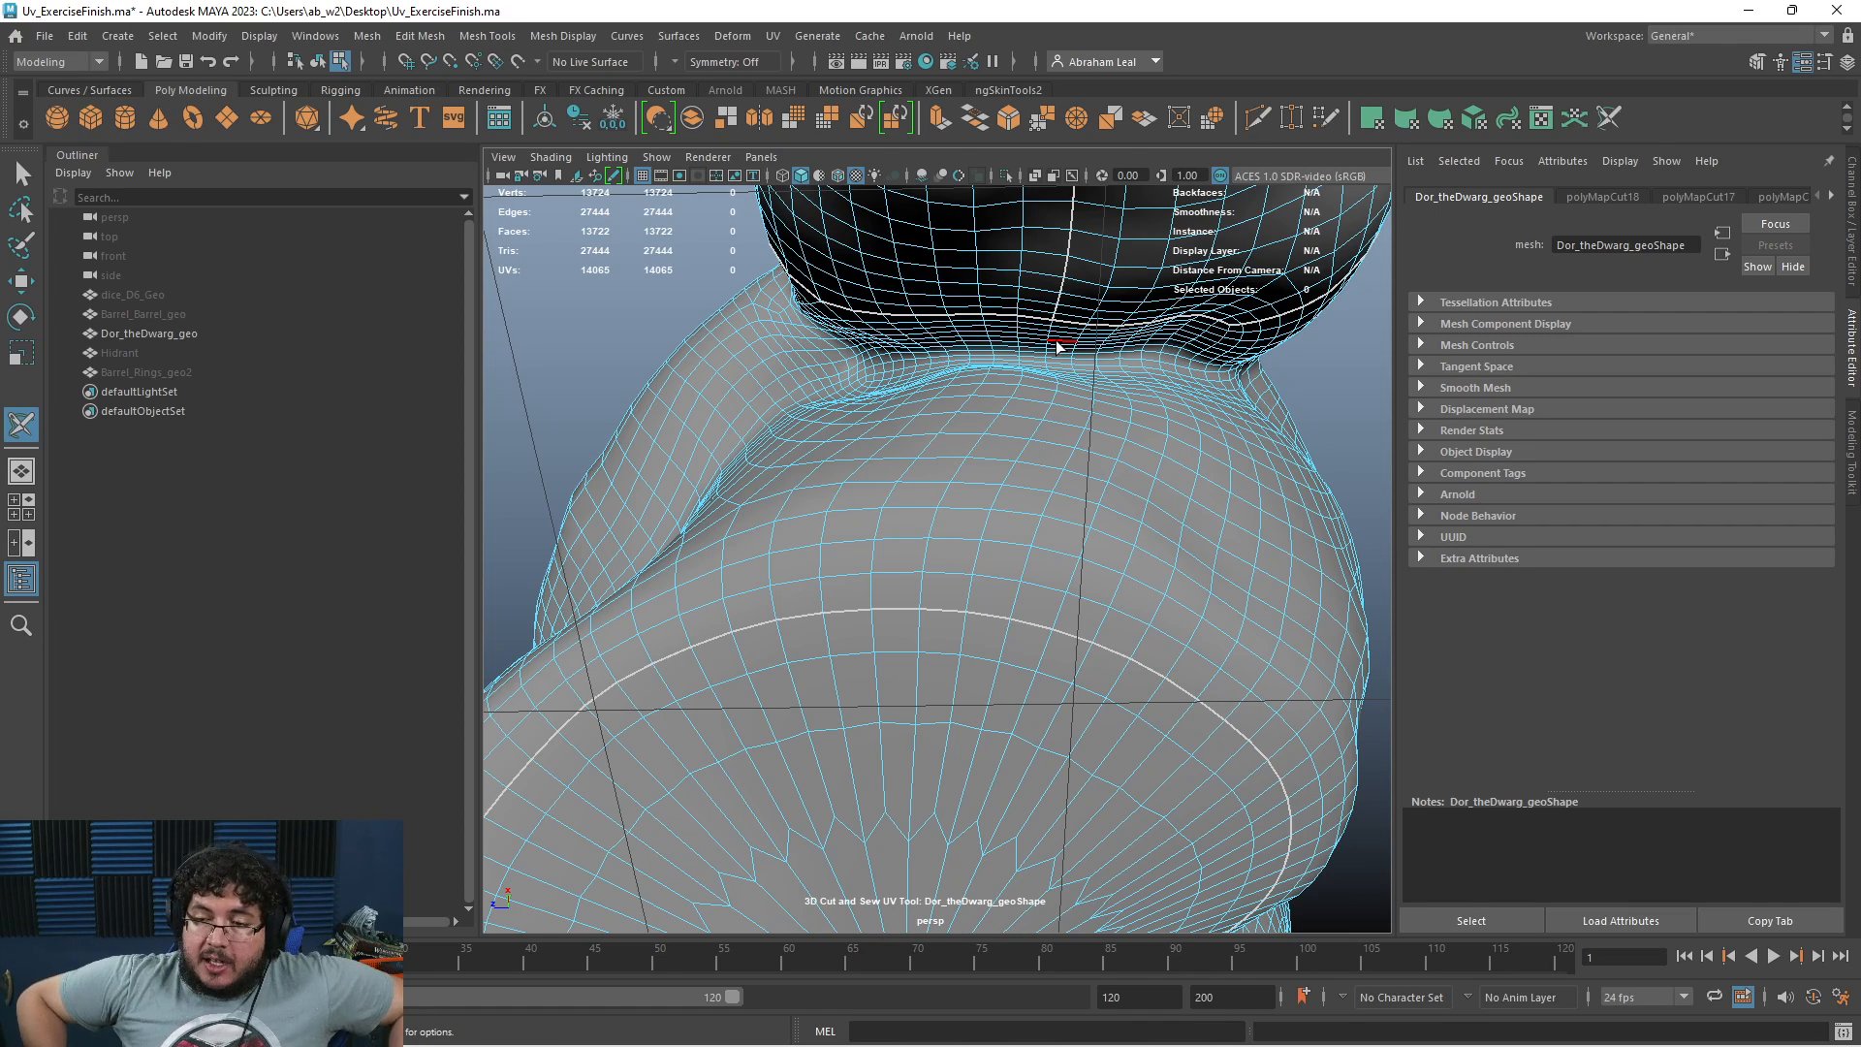
Cut a seam down each side of the torso from the armpit to the base loop
double_click(1032, 437)
alt+drag(911, 540, 1055, 640)
alt+right_drag(1055, 640, 677, 601)
alt+drag(678, 601, 769, 590)
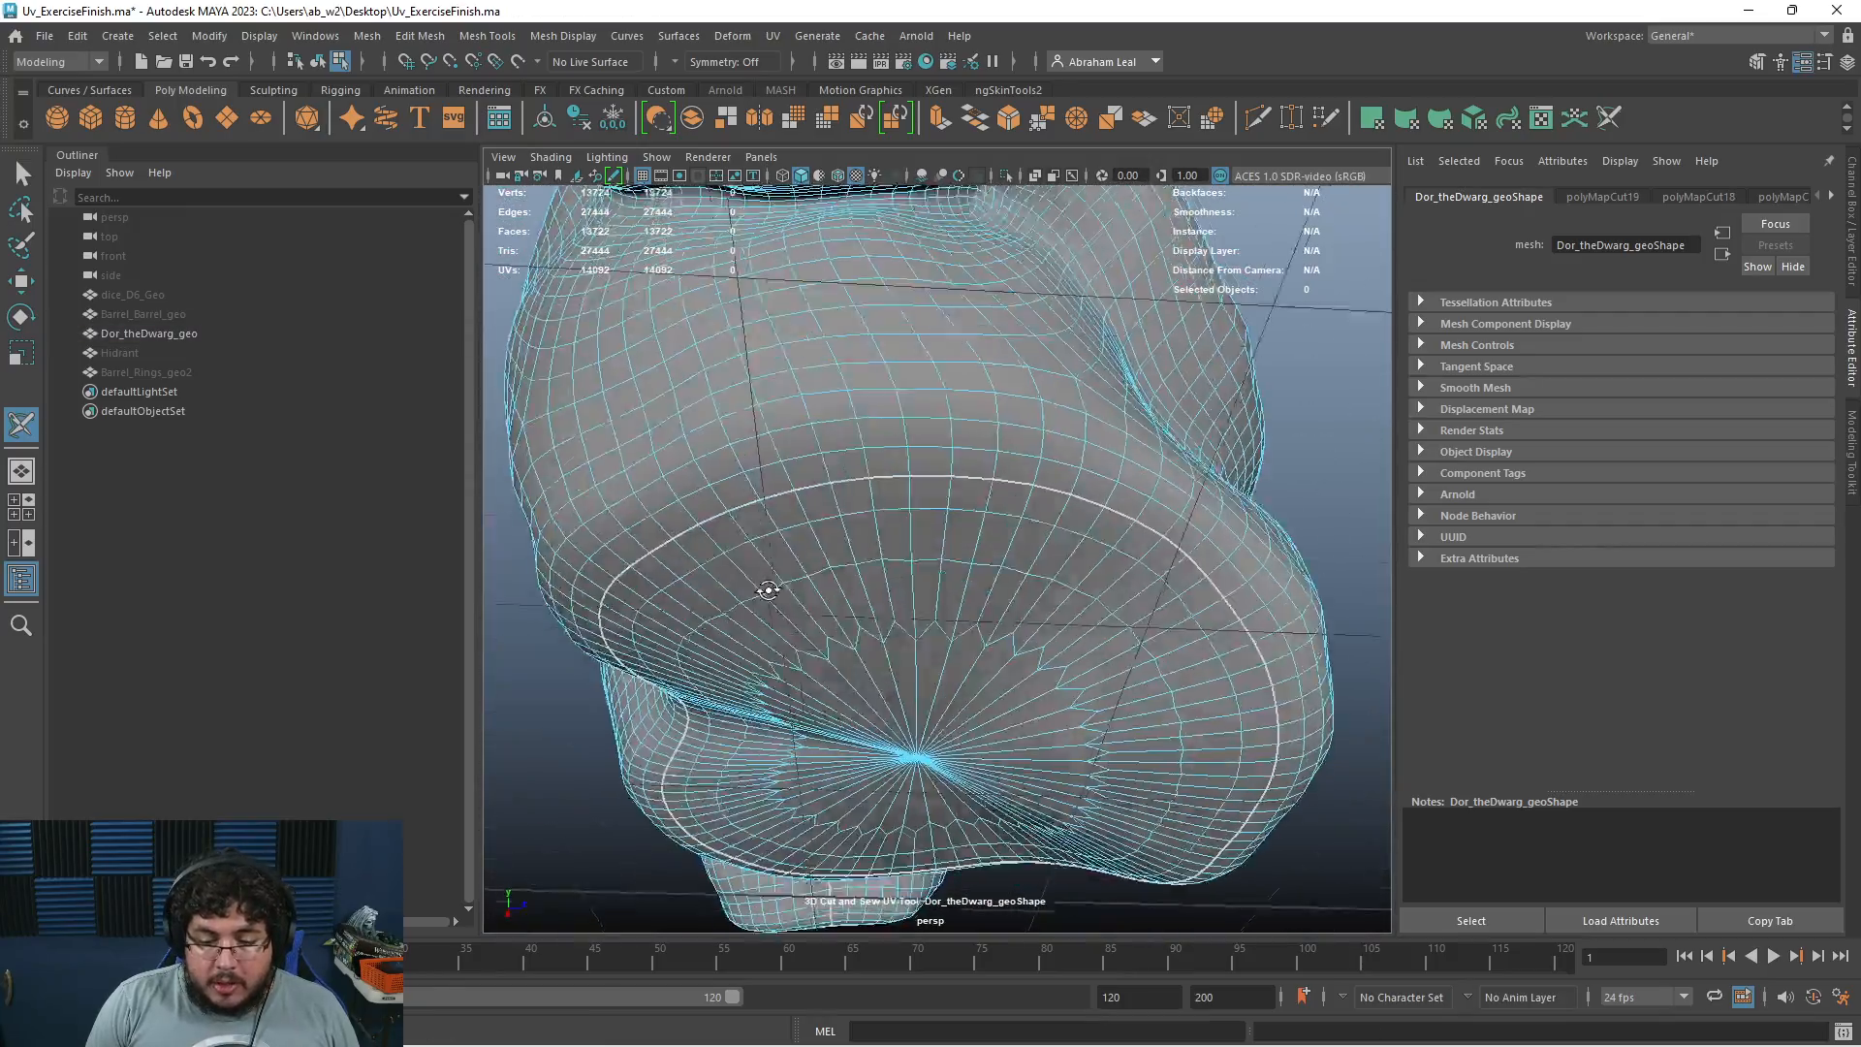
alt+right_drag(768, 590, 877, 644)
alt+drag(876, 644, 869, 376)
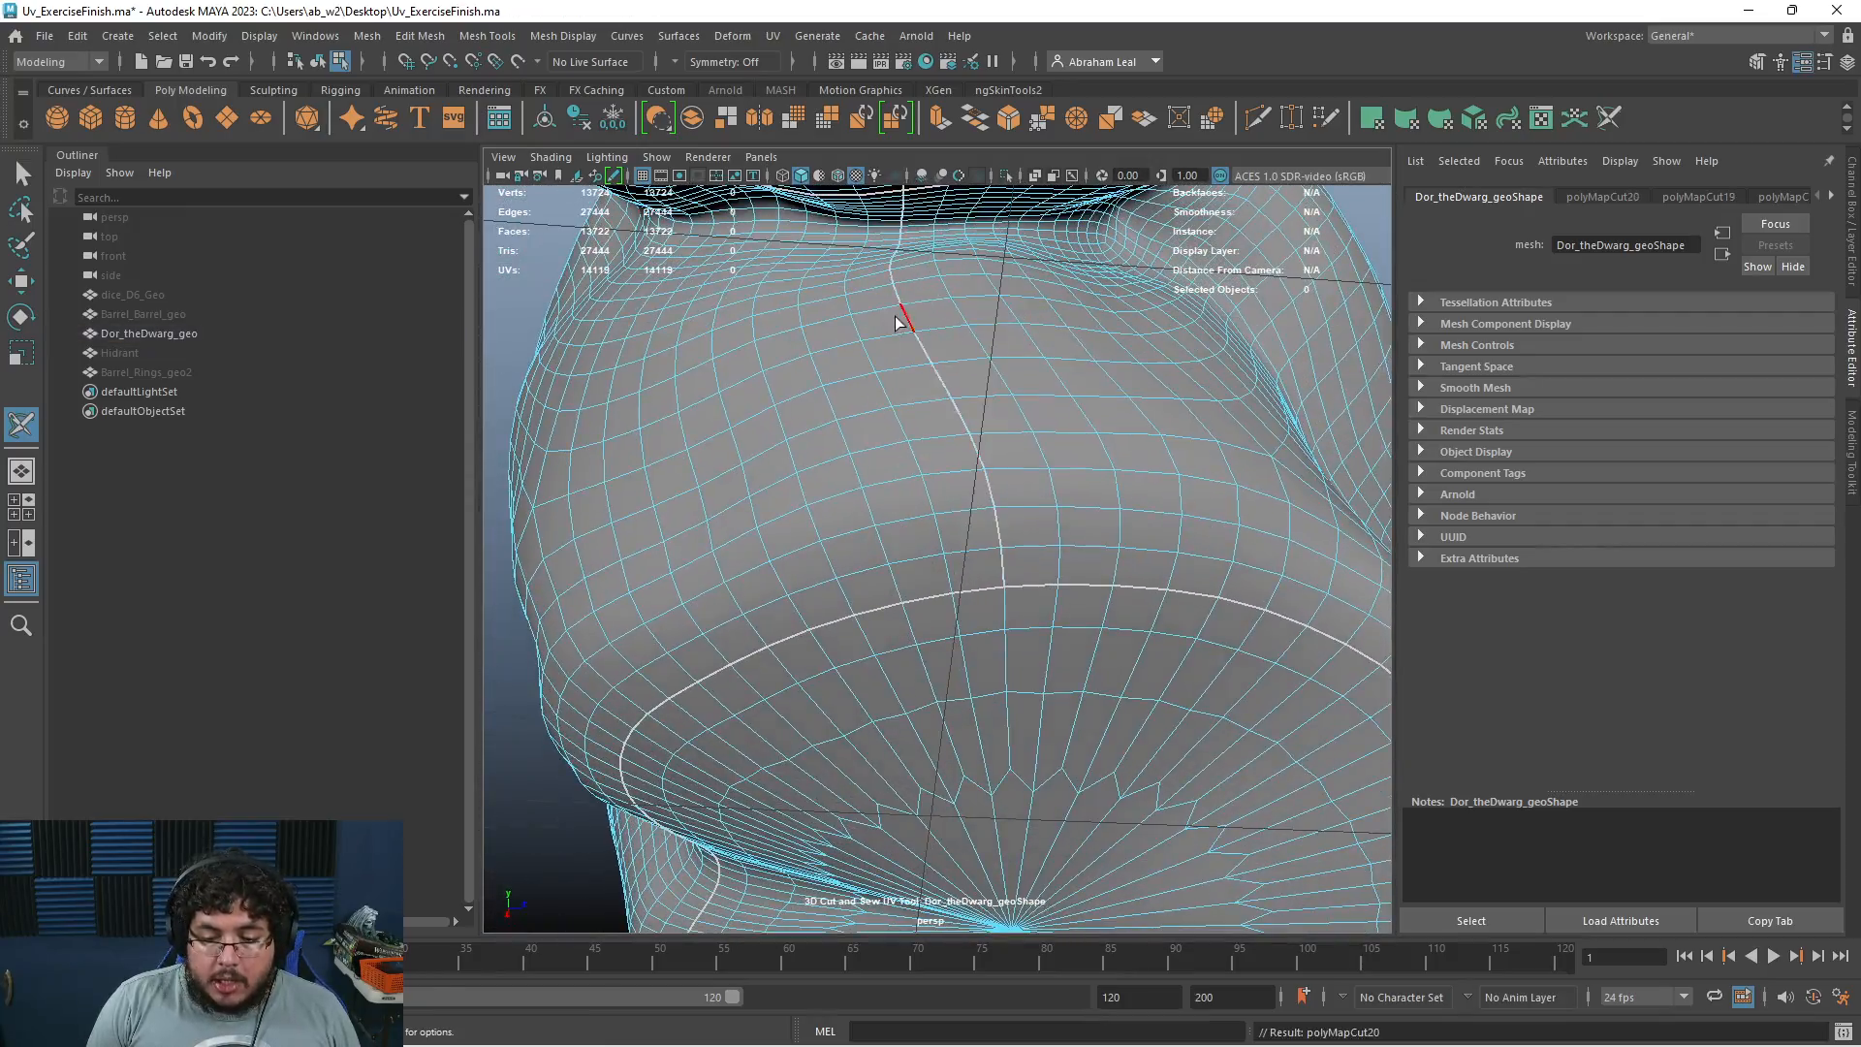
Try one seam loop under the jaw and another across the nape, and undo the jaw cut
alt+right_drag(895, 322, 898, 378)
alt+drag(897, 378, 1184, 486)
mouse_move(980, 512)
alt+mouse_down()
mouse_move(1059, 487)
mouse_move(969, 498)
mouse_move(1114, 519)
mouse_move(920, 492)
mouse_move(1012, 455)
mouse_move(932, 502)
mouse_move(943, 586)
mouse_move(844, 432)
mouse_move(967, 533)
alt+mouse_up()
double_click(992, 579)
alt+drag(824, 535, 921, 555)
double_click(926, 459)
alt+drag(926, 466, 901, 494)
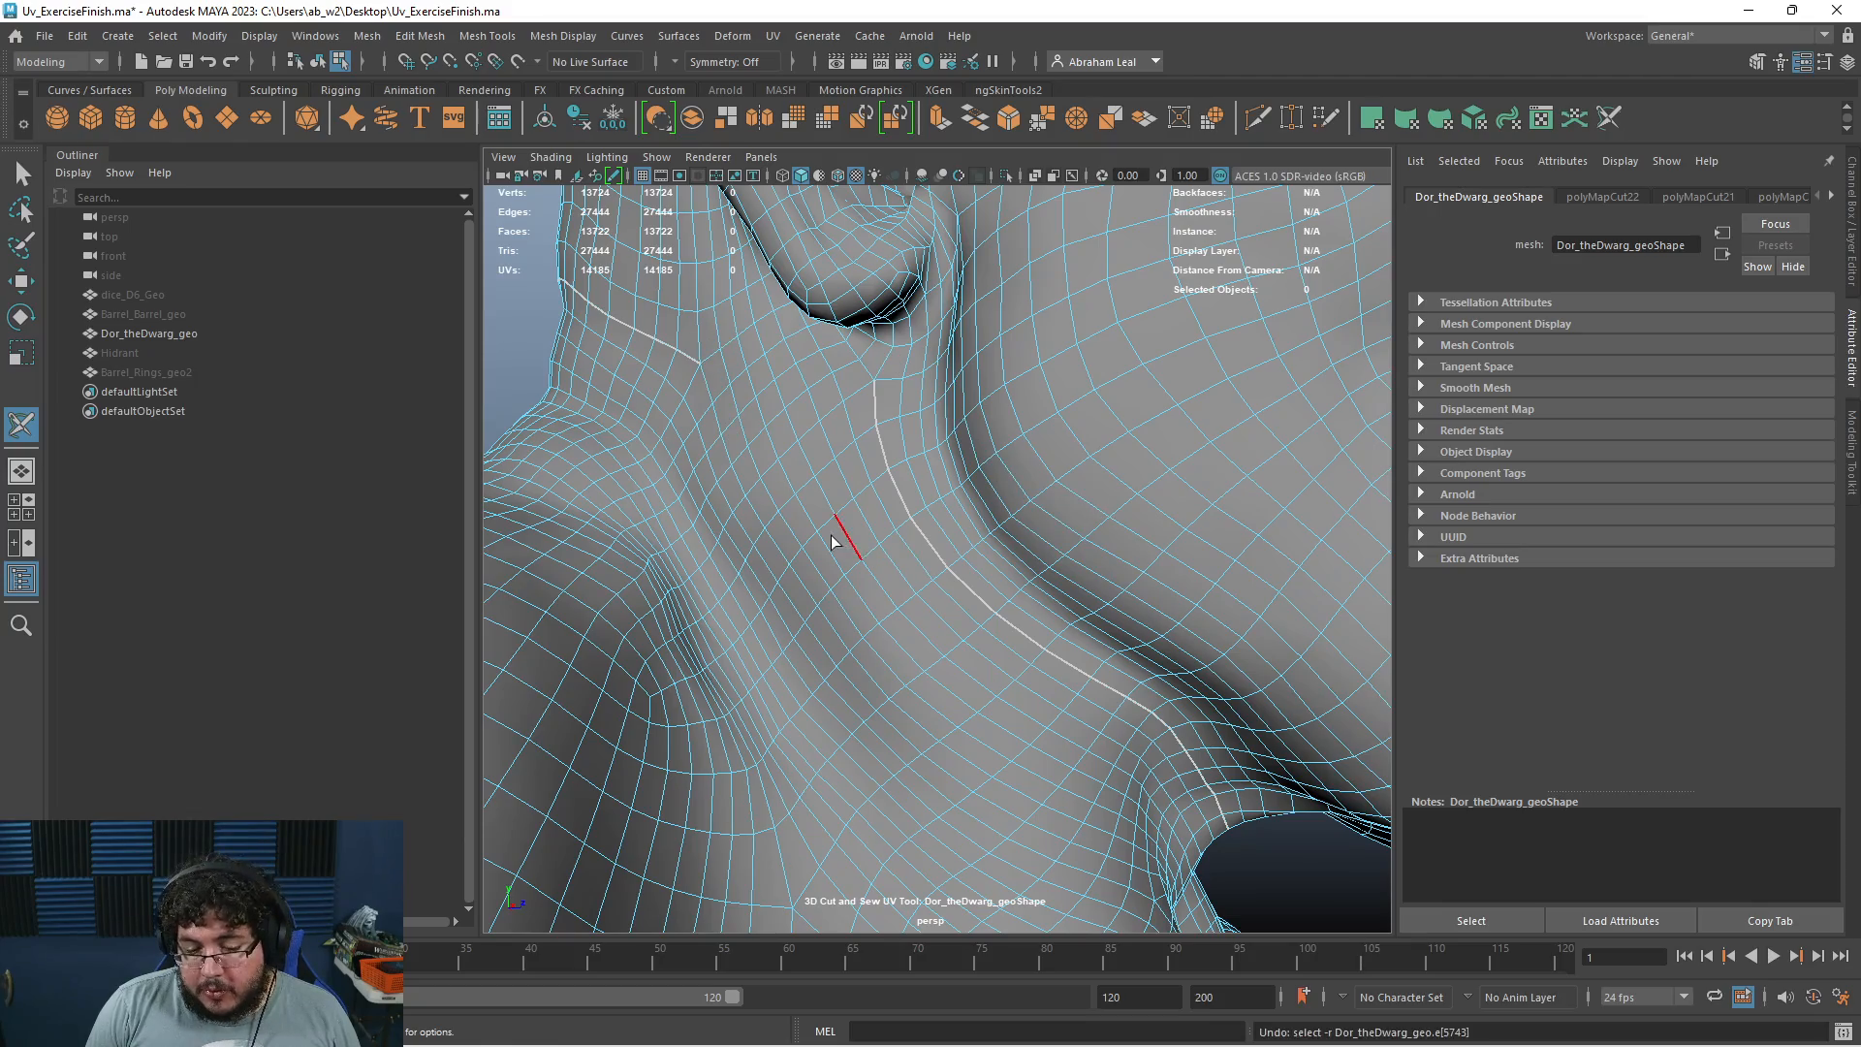
key(ctrl+z)
key(ctrl+z)
key(ctrl+z)
key(ctrl+z)
Try a lower seam from the nape down around the front of the neck, and undo it
double_click(711, 392)
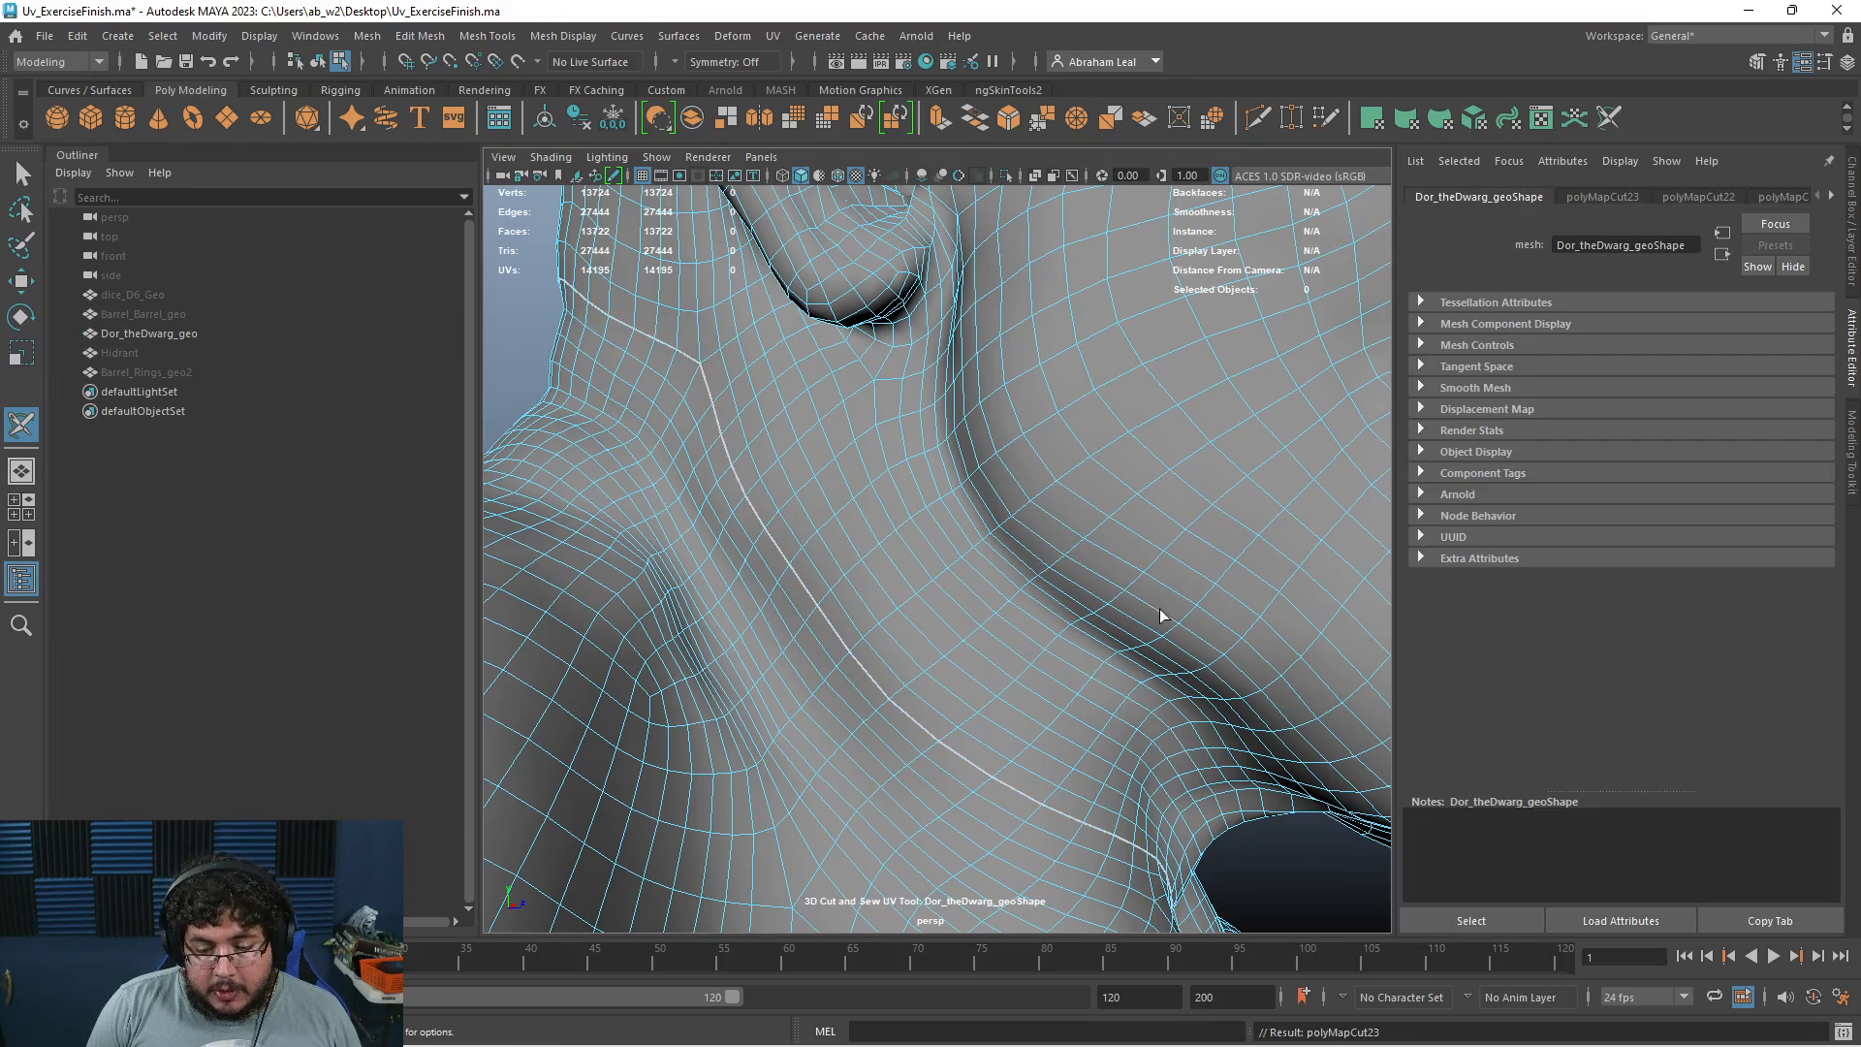
alt+right_drag(1156, 613, 860, 532)
alt+drag(860, 532, 831, 700)
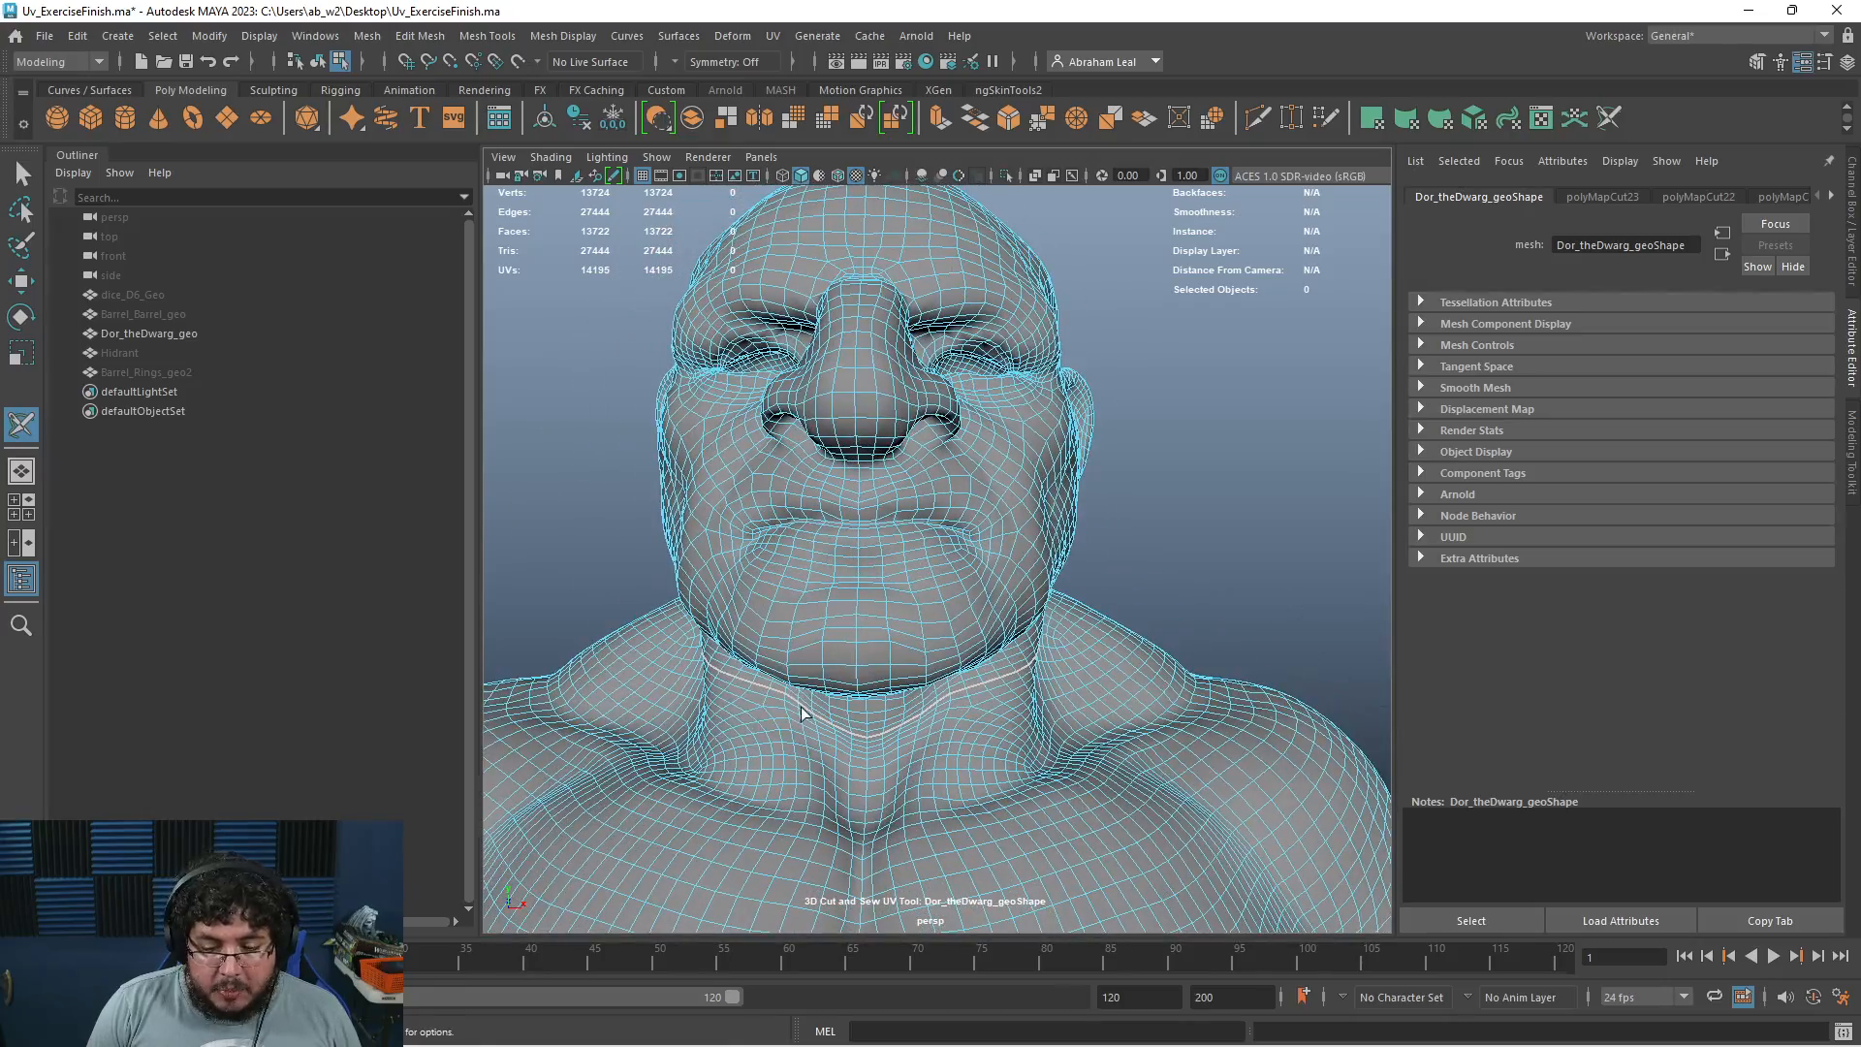
alt+drag(1047, 655, 901, 683)
alt+right_drag(901, 682, 923, 621)
key(ctrl+z)
key(ctrl+z)
alt+drag(923, 622, 892, 552)
key(ctrl+z)
Try to link the jaw seam and nape seam with hand-drawn cuts below the ear, and undo them
double_click(791, 595)
key(ctrl+z)
key(ctrl+z)
double_click(955, 475)
alt+right_drag(892, 553, 934, 620)
alt+drag(934, 619, 819, 503)
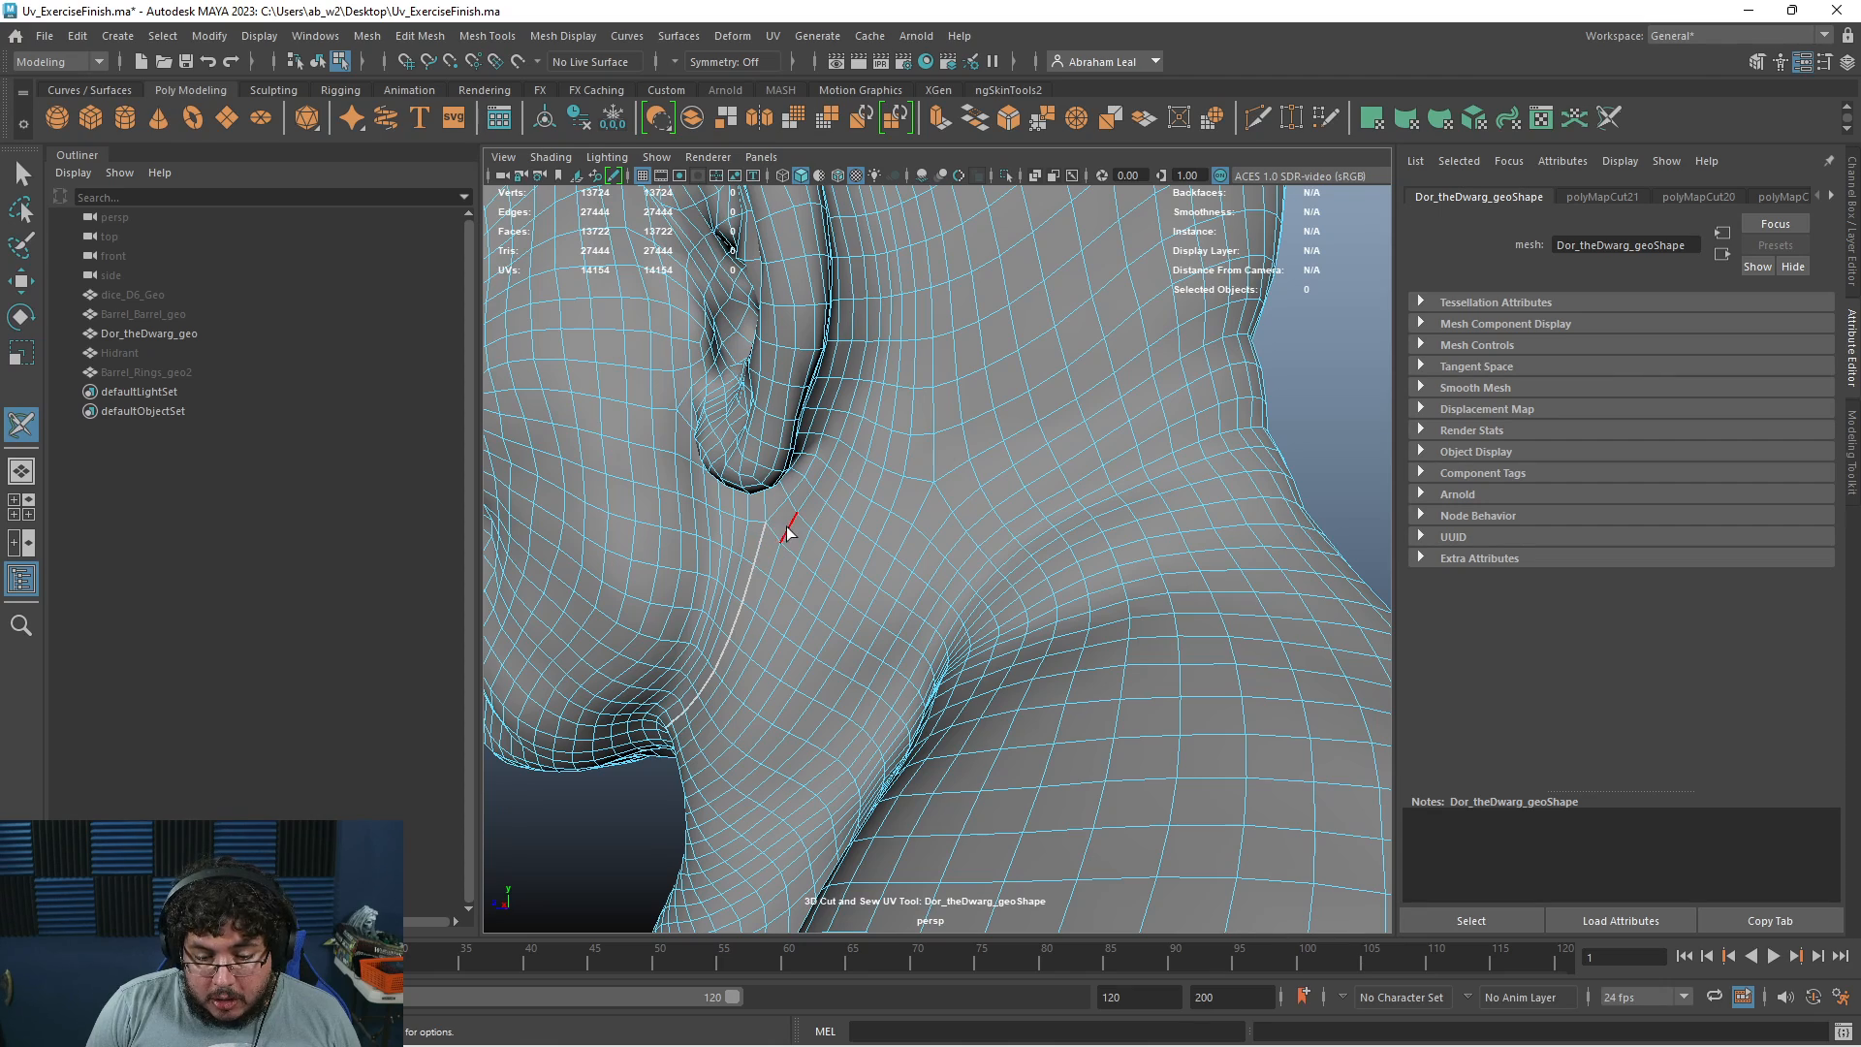
double_click(948, 475)
scroll(934, 485, up, 3)
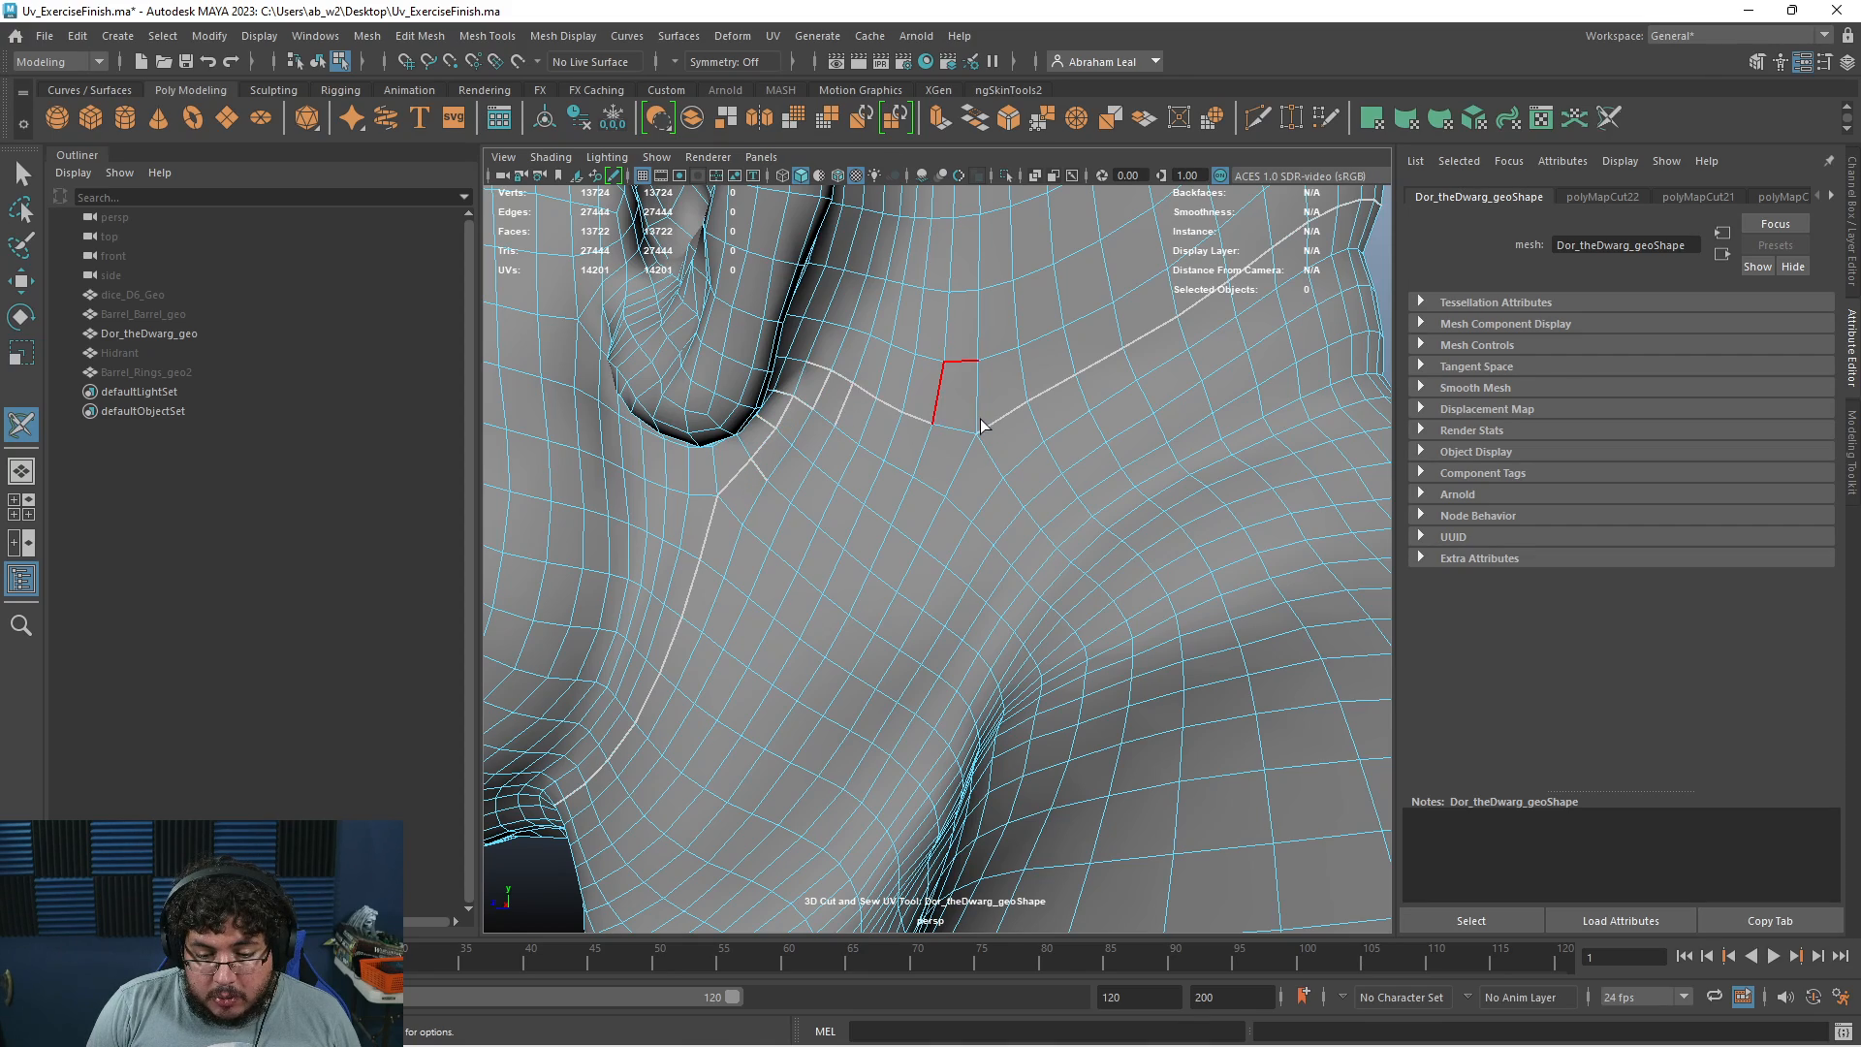
alt+drag(981, 426, 893, 436)
alt+right_drag(893, 437, 898, 477)
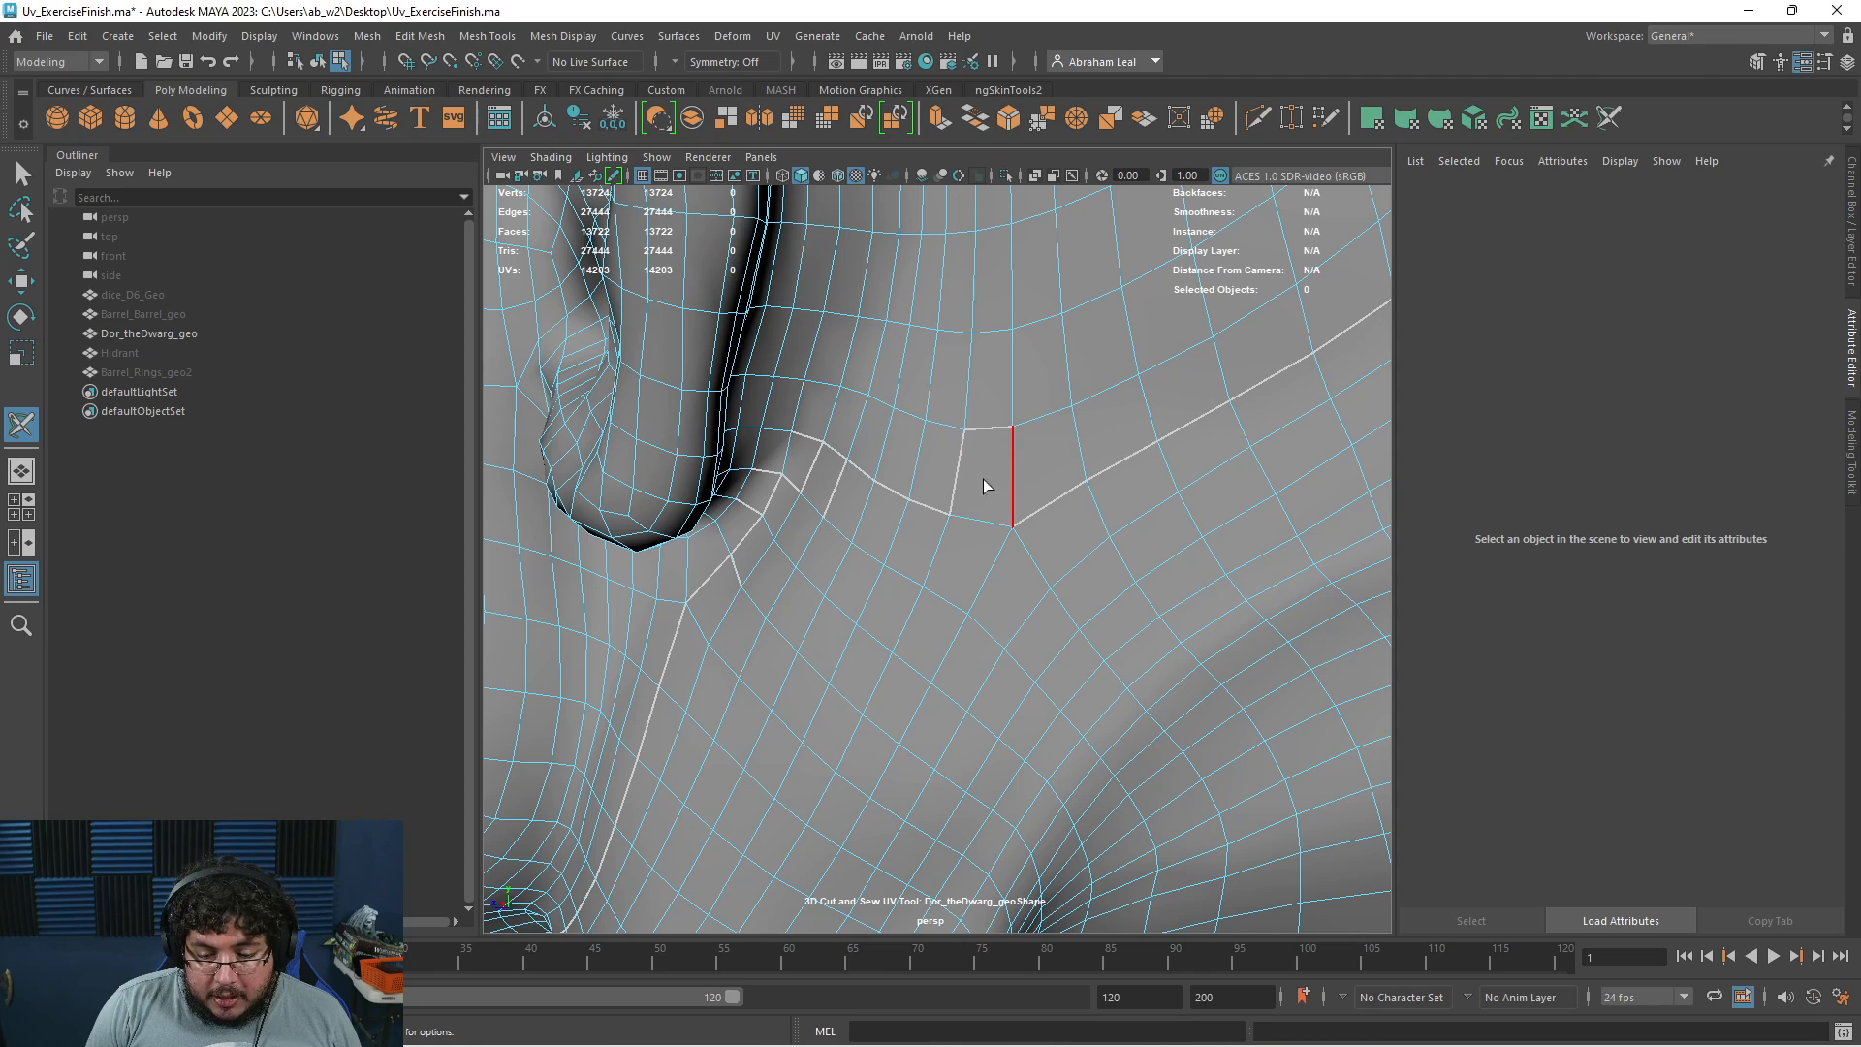
ctrl+double_click(945, 568)
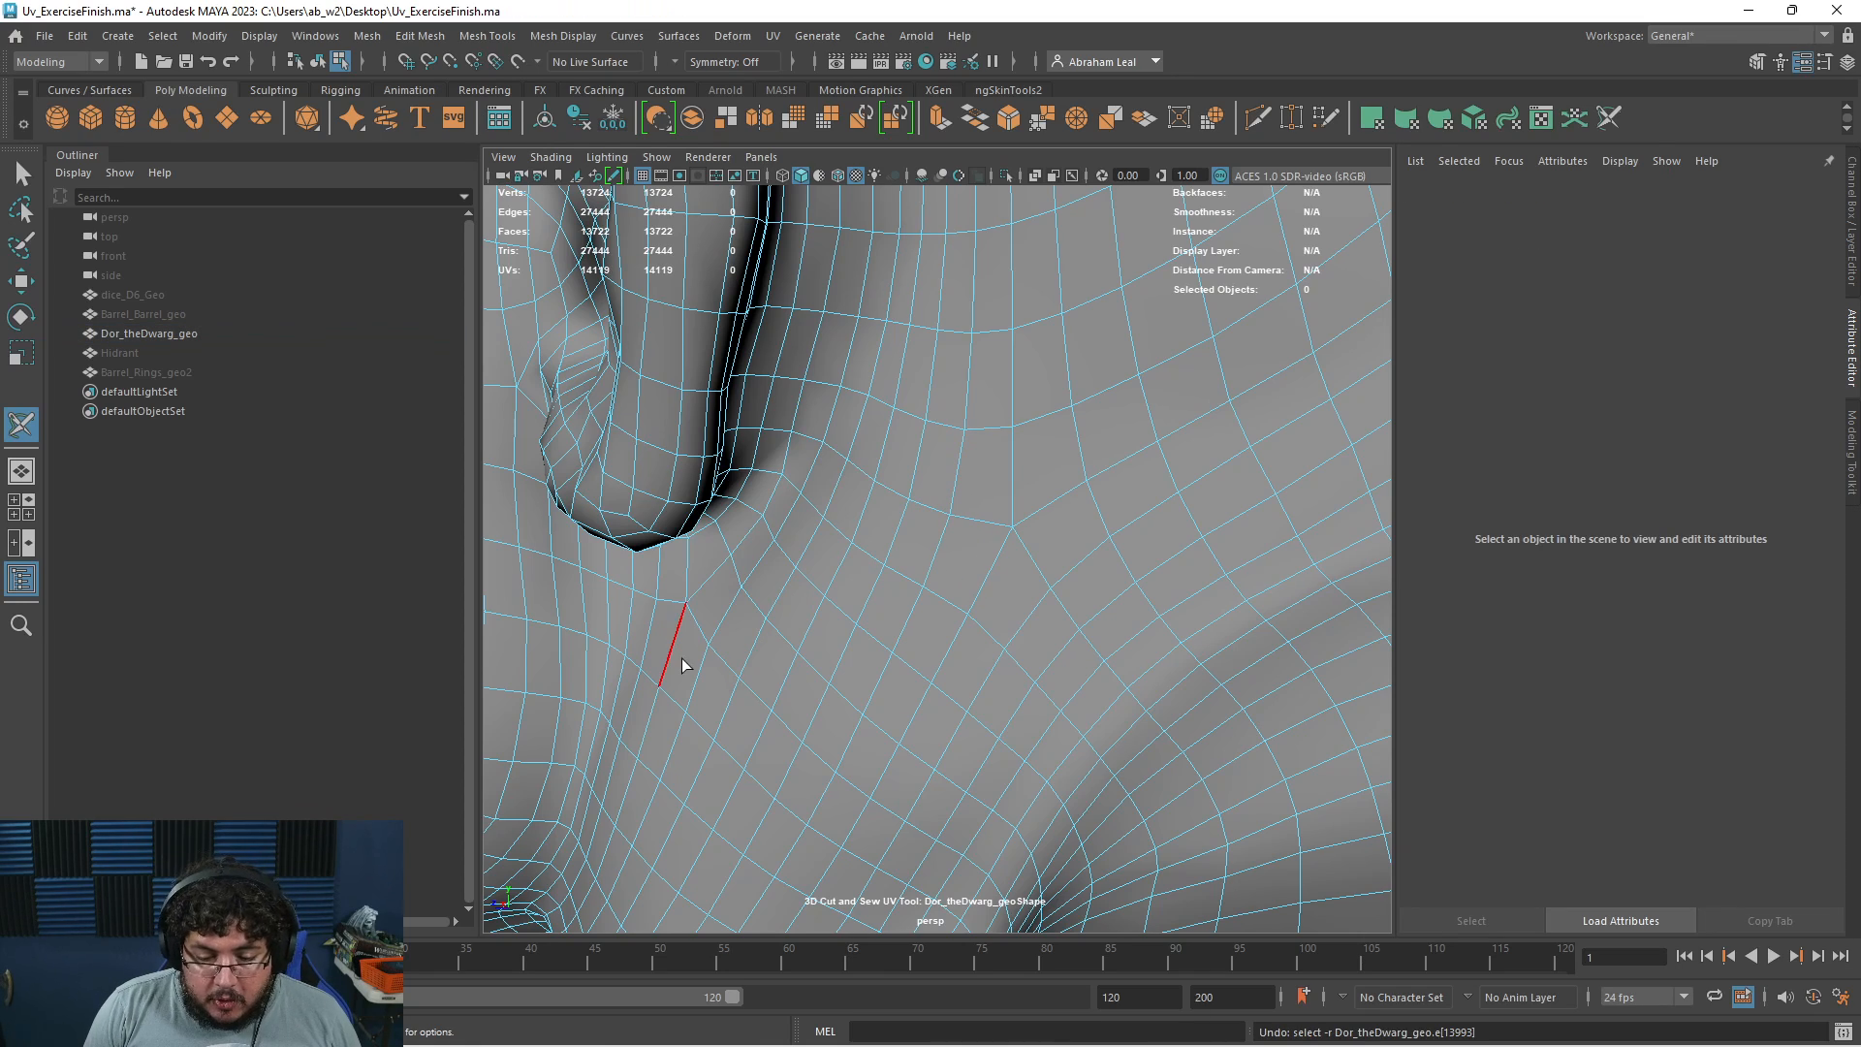
Cut a seam loop along the underside of the jaw and another across the back of the neck
double_click(668, 649)
click(1065, 502)
key(ctrl+z)
double_click(1055, 504)
Select the edge path below the ear linking the nape and jaw seams, and cut its UV edges
key(q)
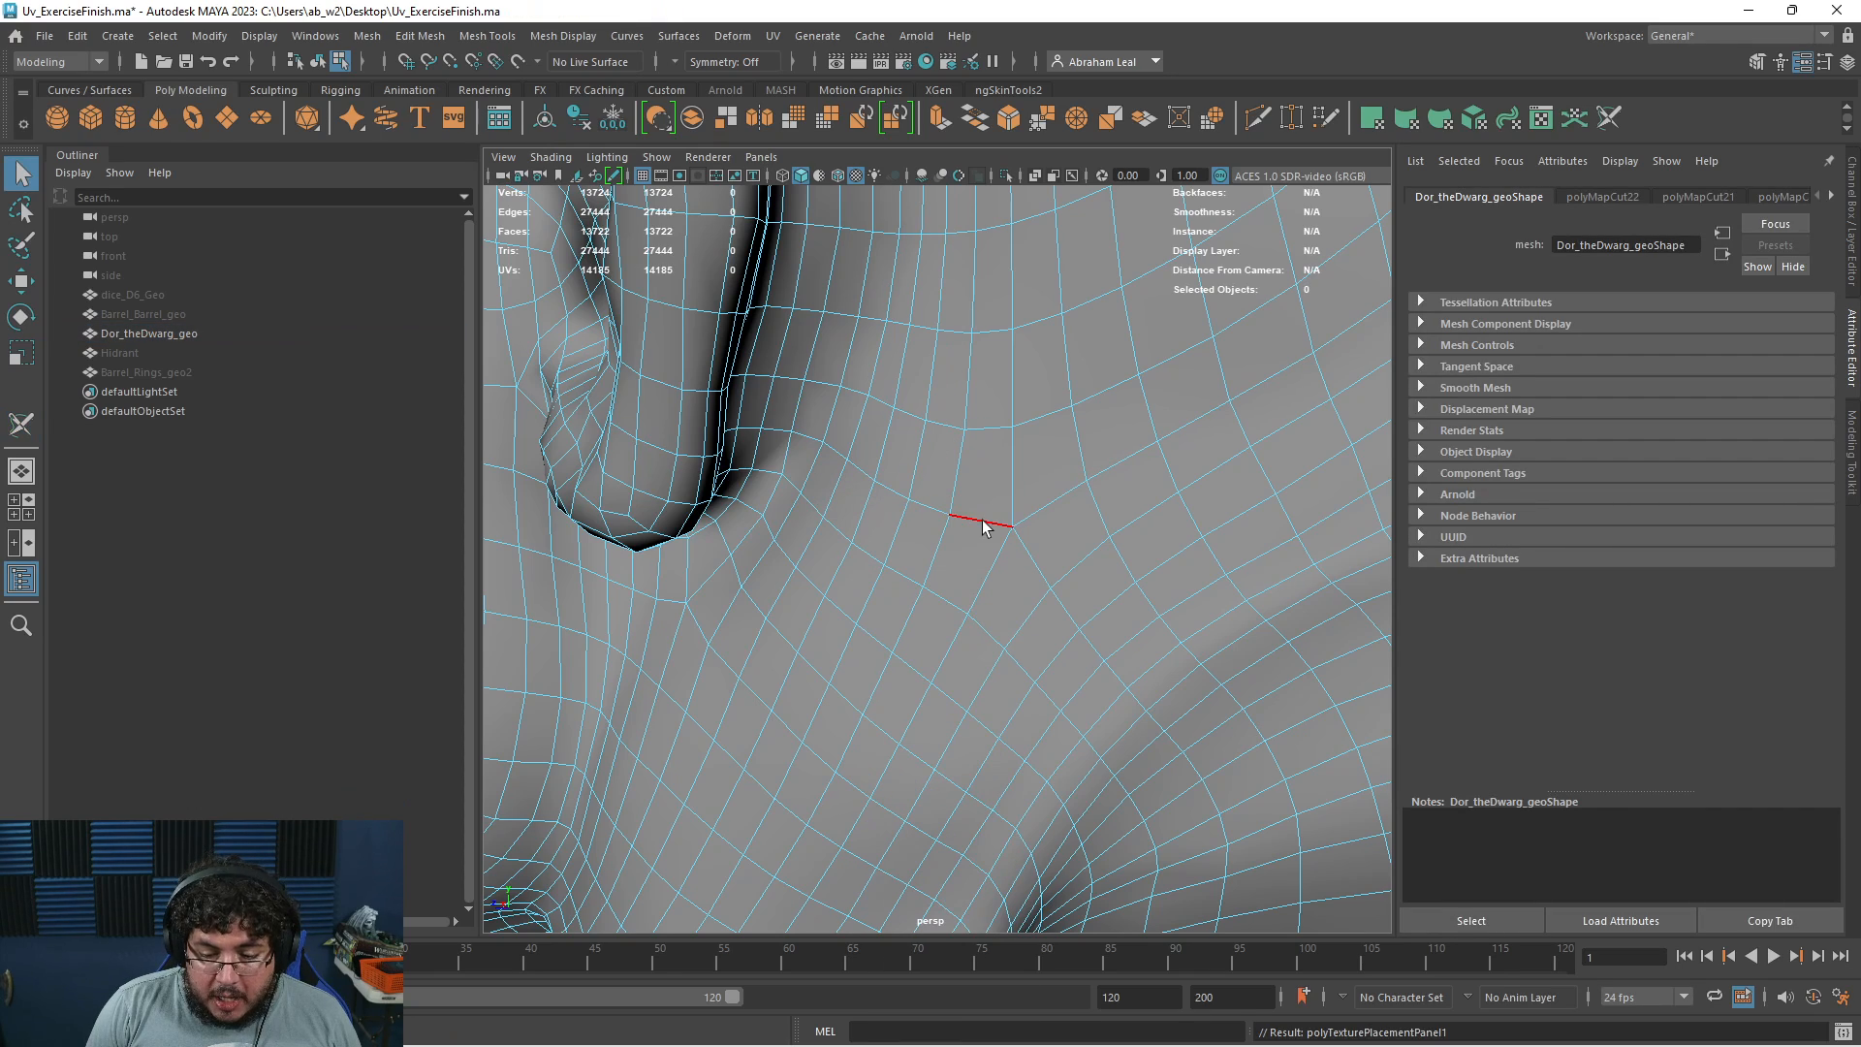
click(981, 521)
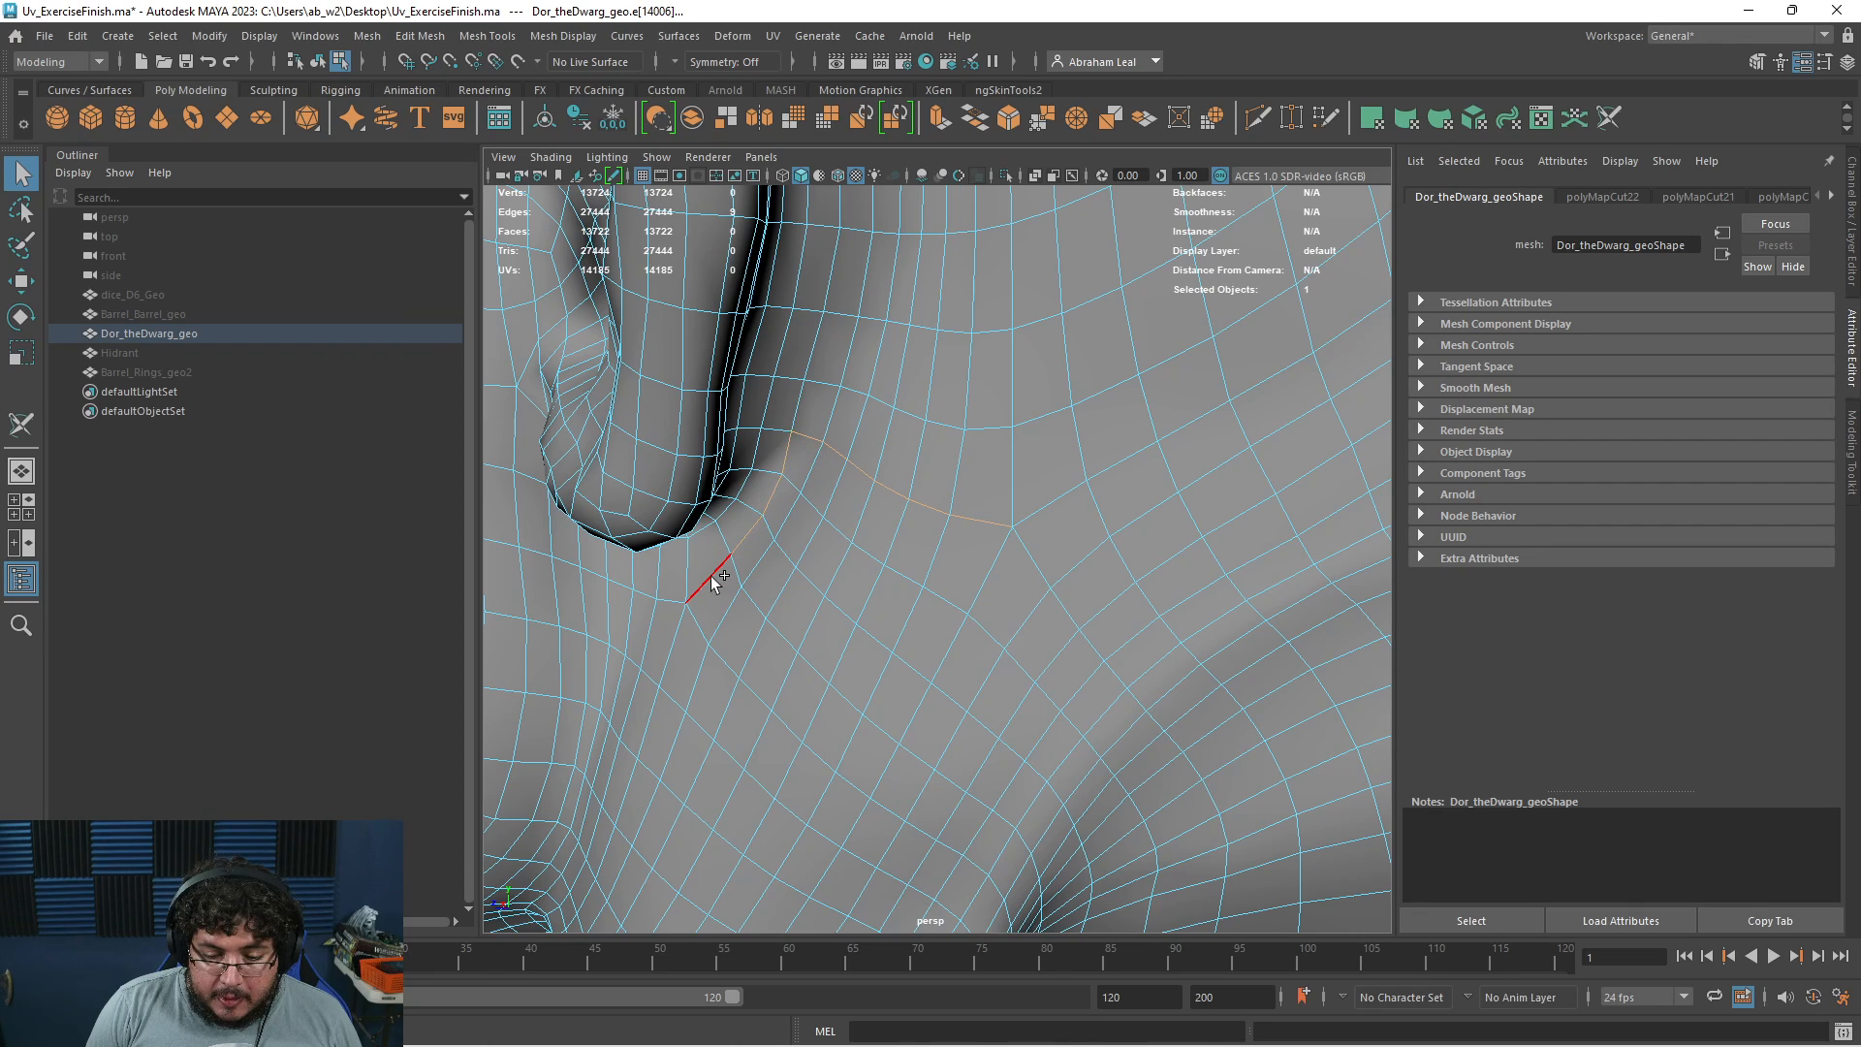
click(775, 39)
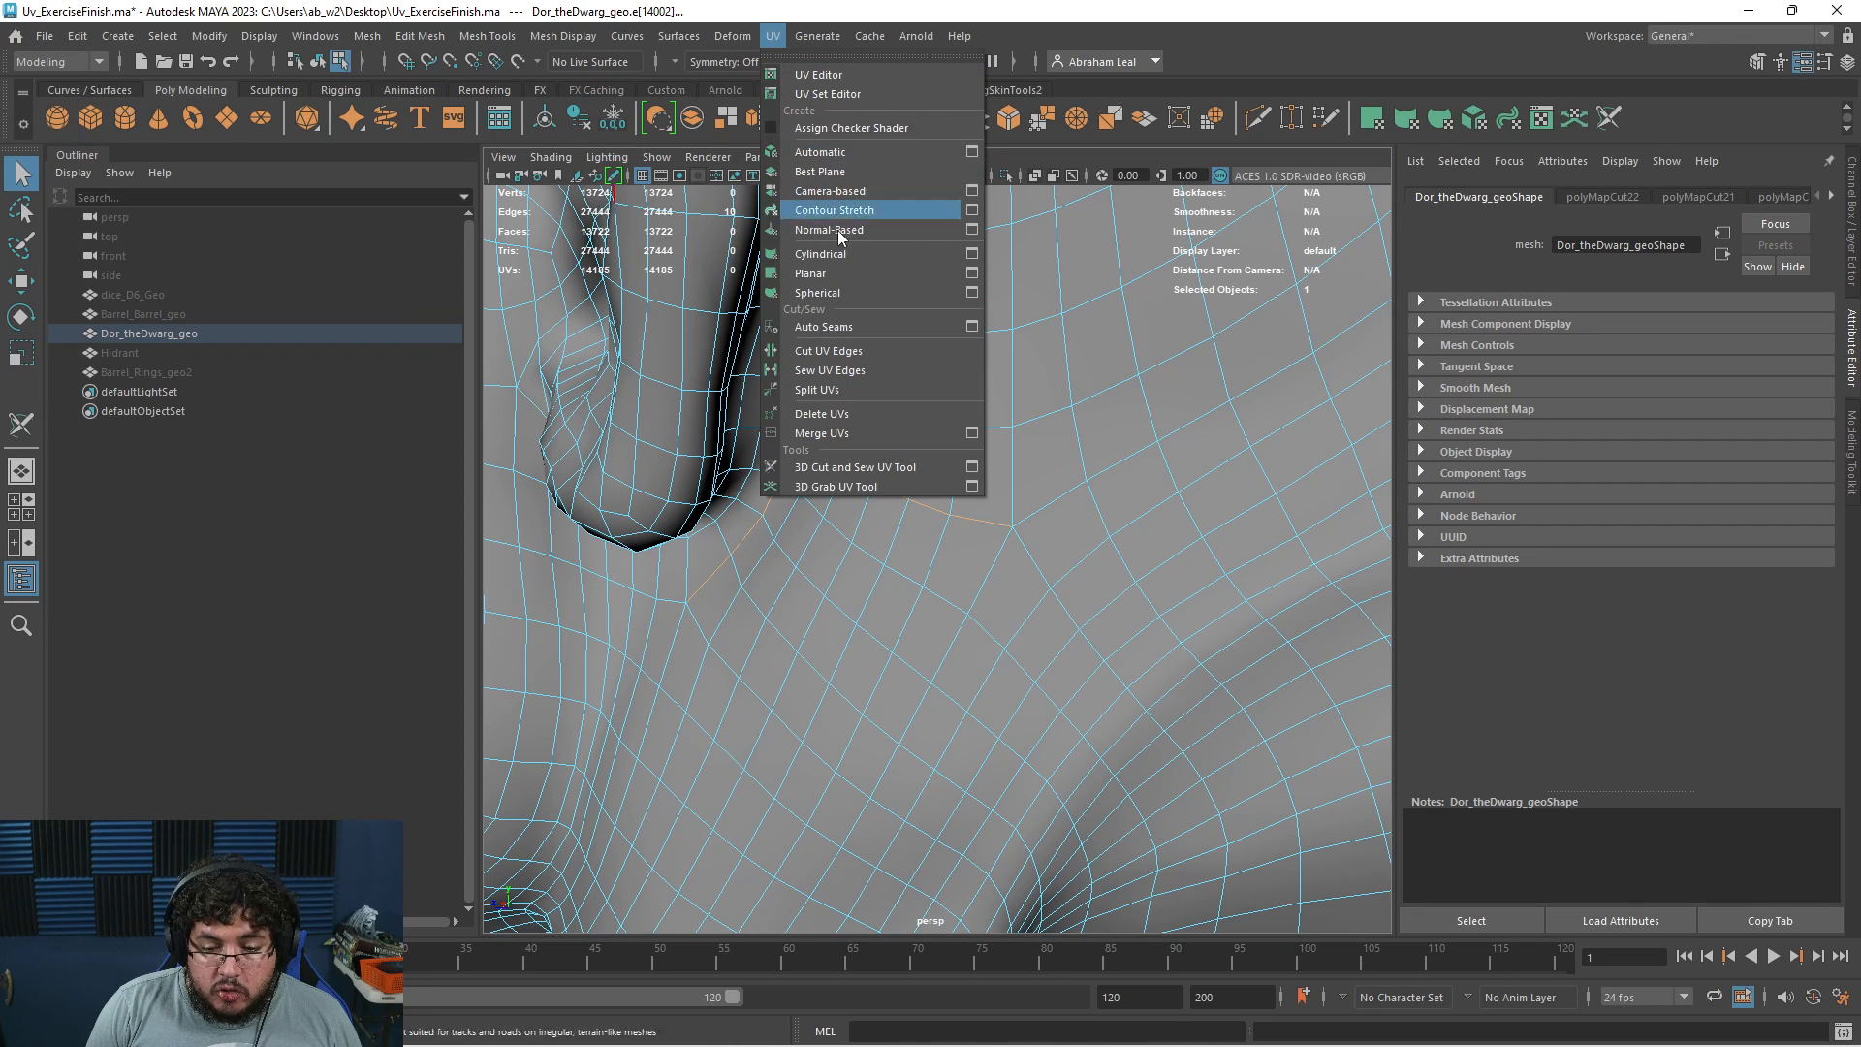
click(867, 349)
Return to object mode and reactivate the 3D Cut and Sew UV Tool to work below the opposite ear
key(w)
right_drag(901, 431, 905, 320)
click(772, 36)
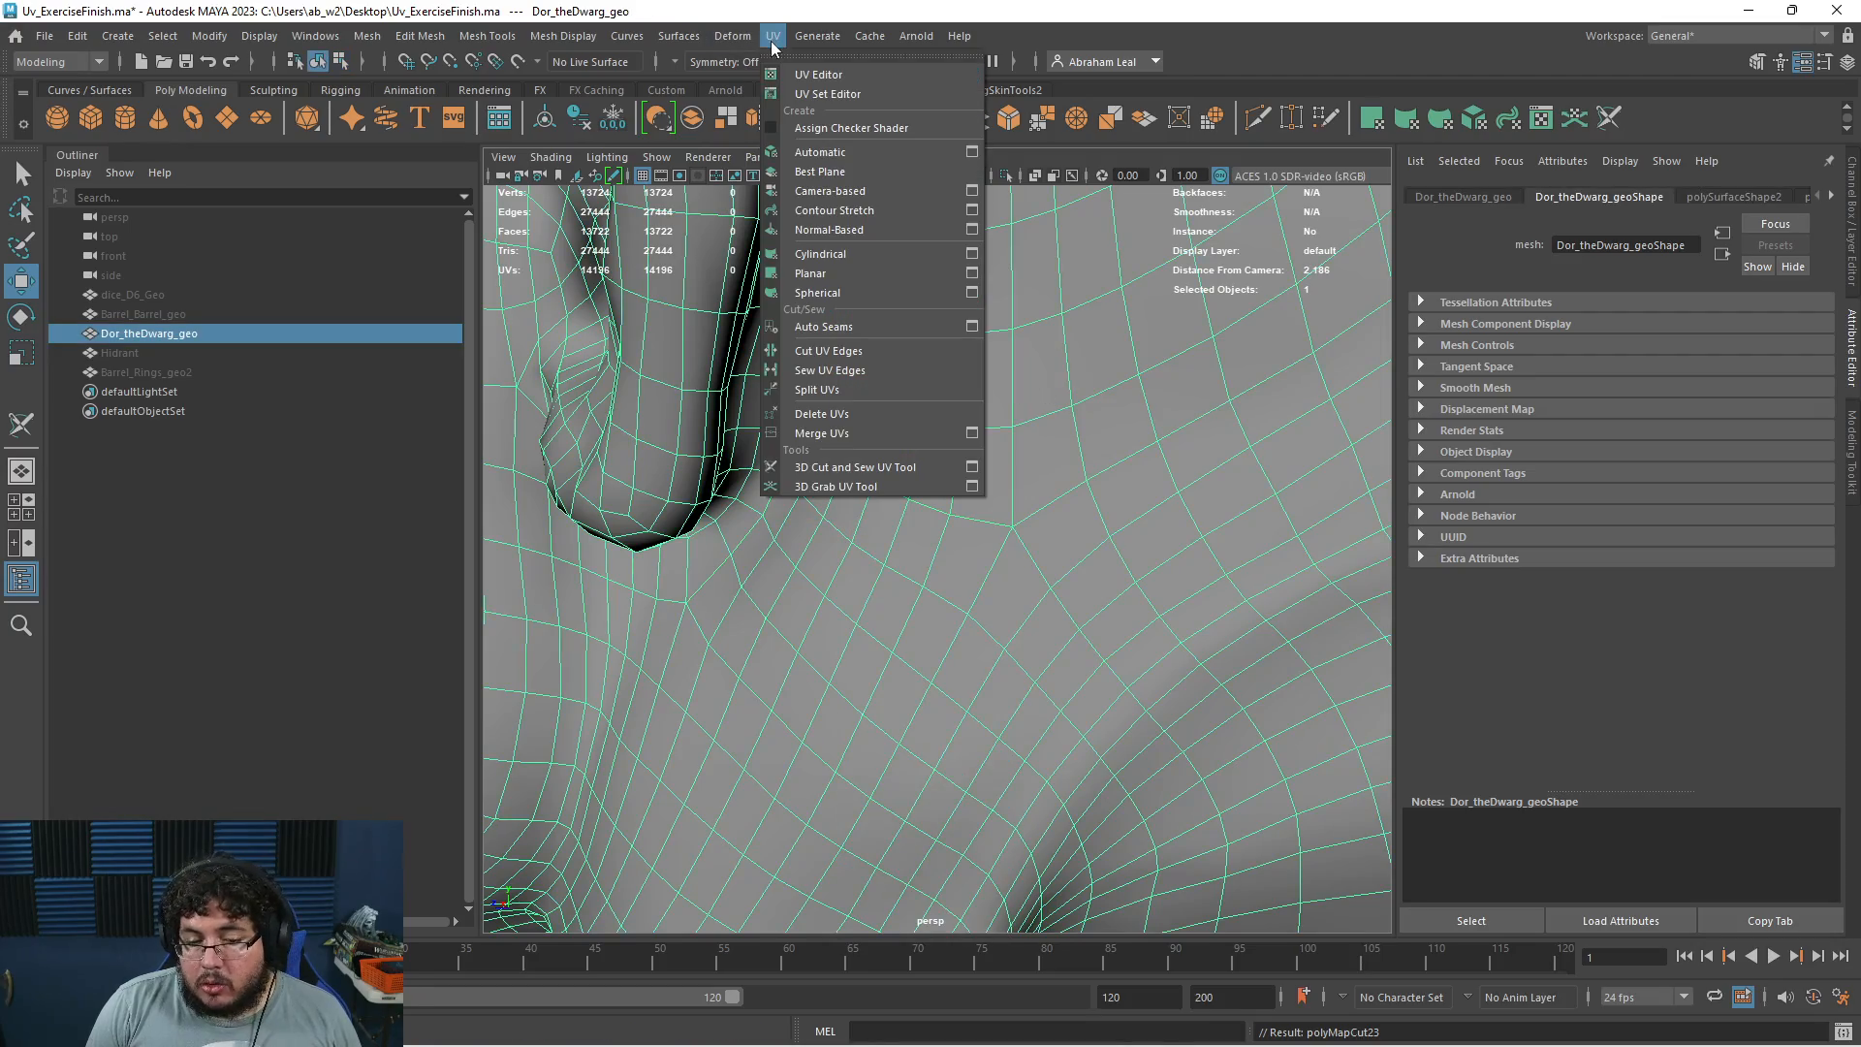
click(845, 469)
alt+drag(968, 499, 829, 534)
alt+middle_drag(829, 534, 776, 521)
alt+right_drag(776, 521, 842, 473)
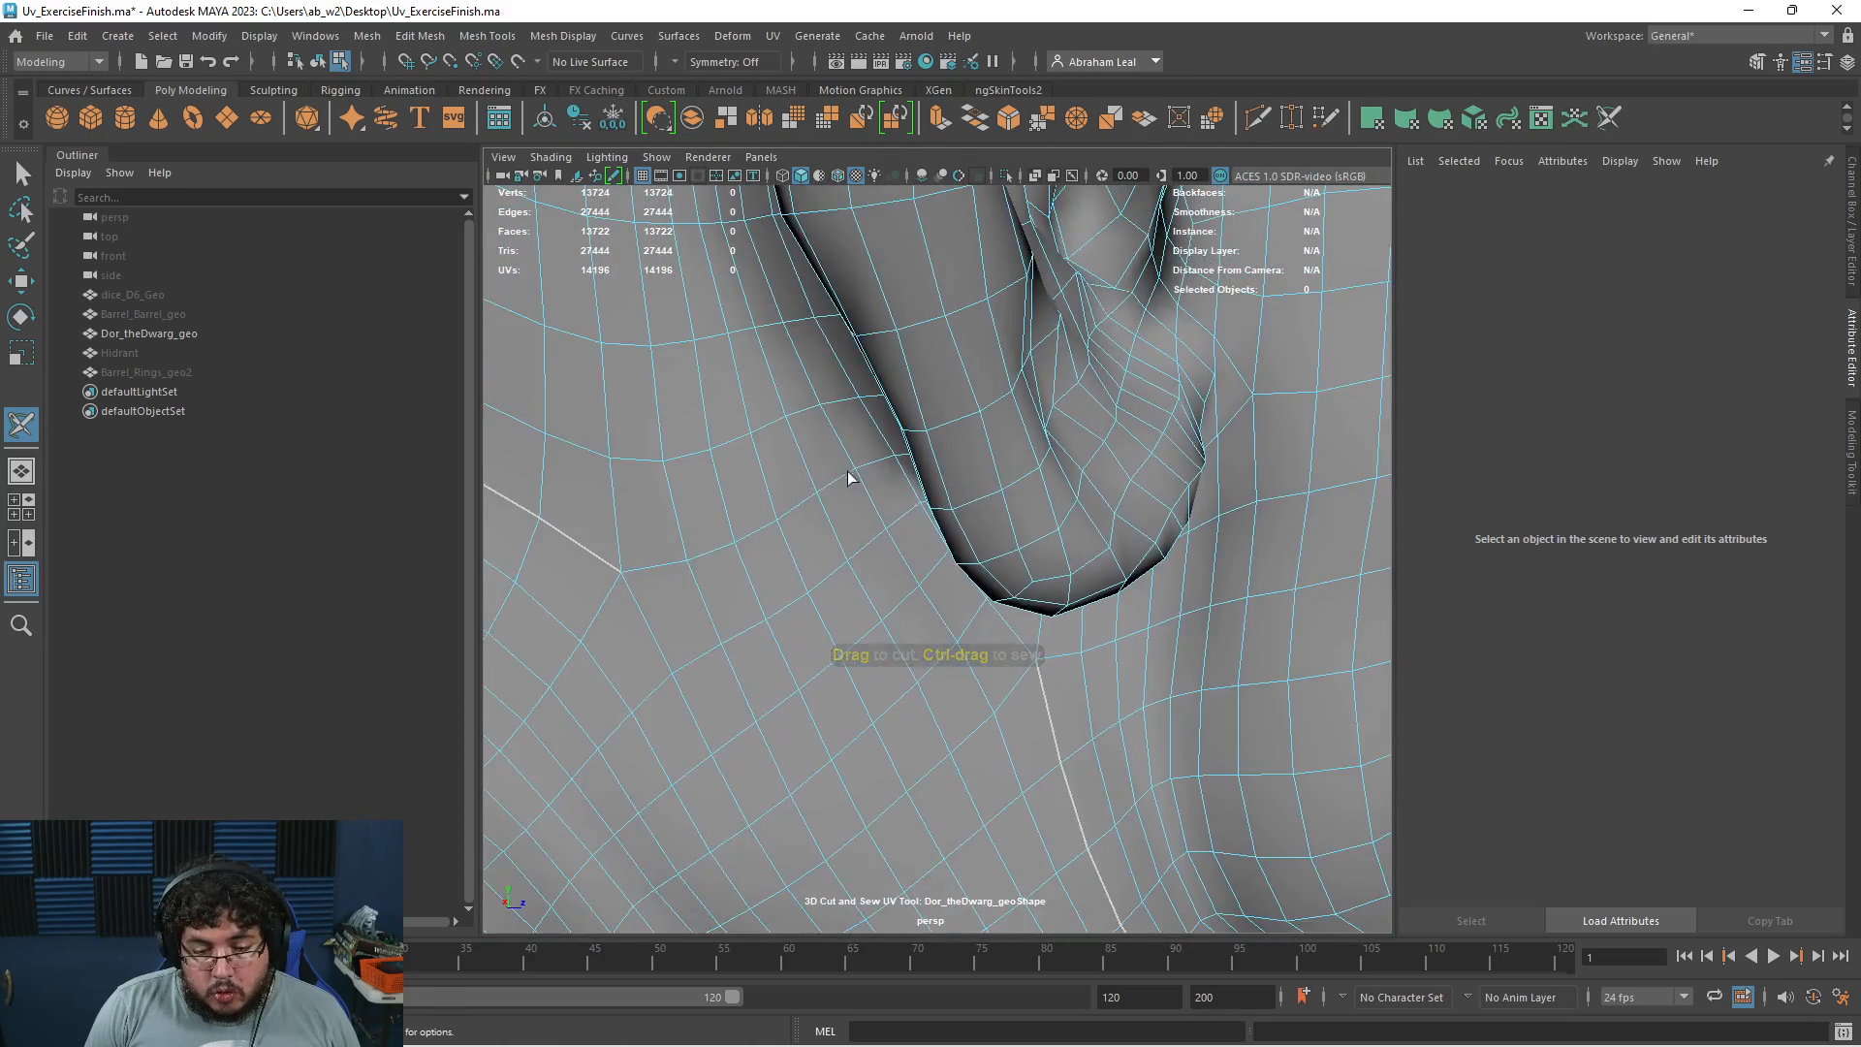
alt+middle_drag(842, 474, 855, 465)
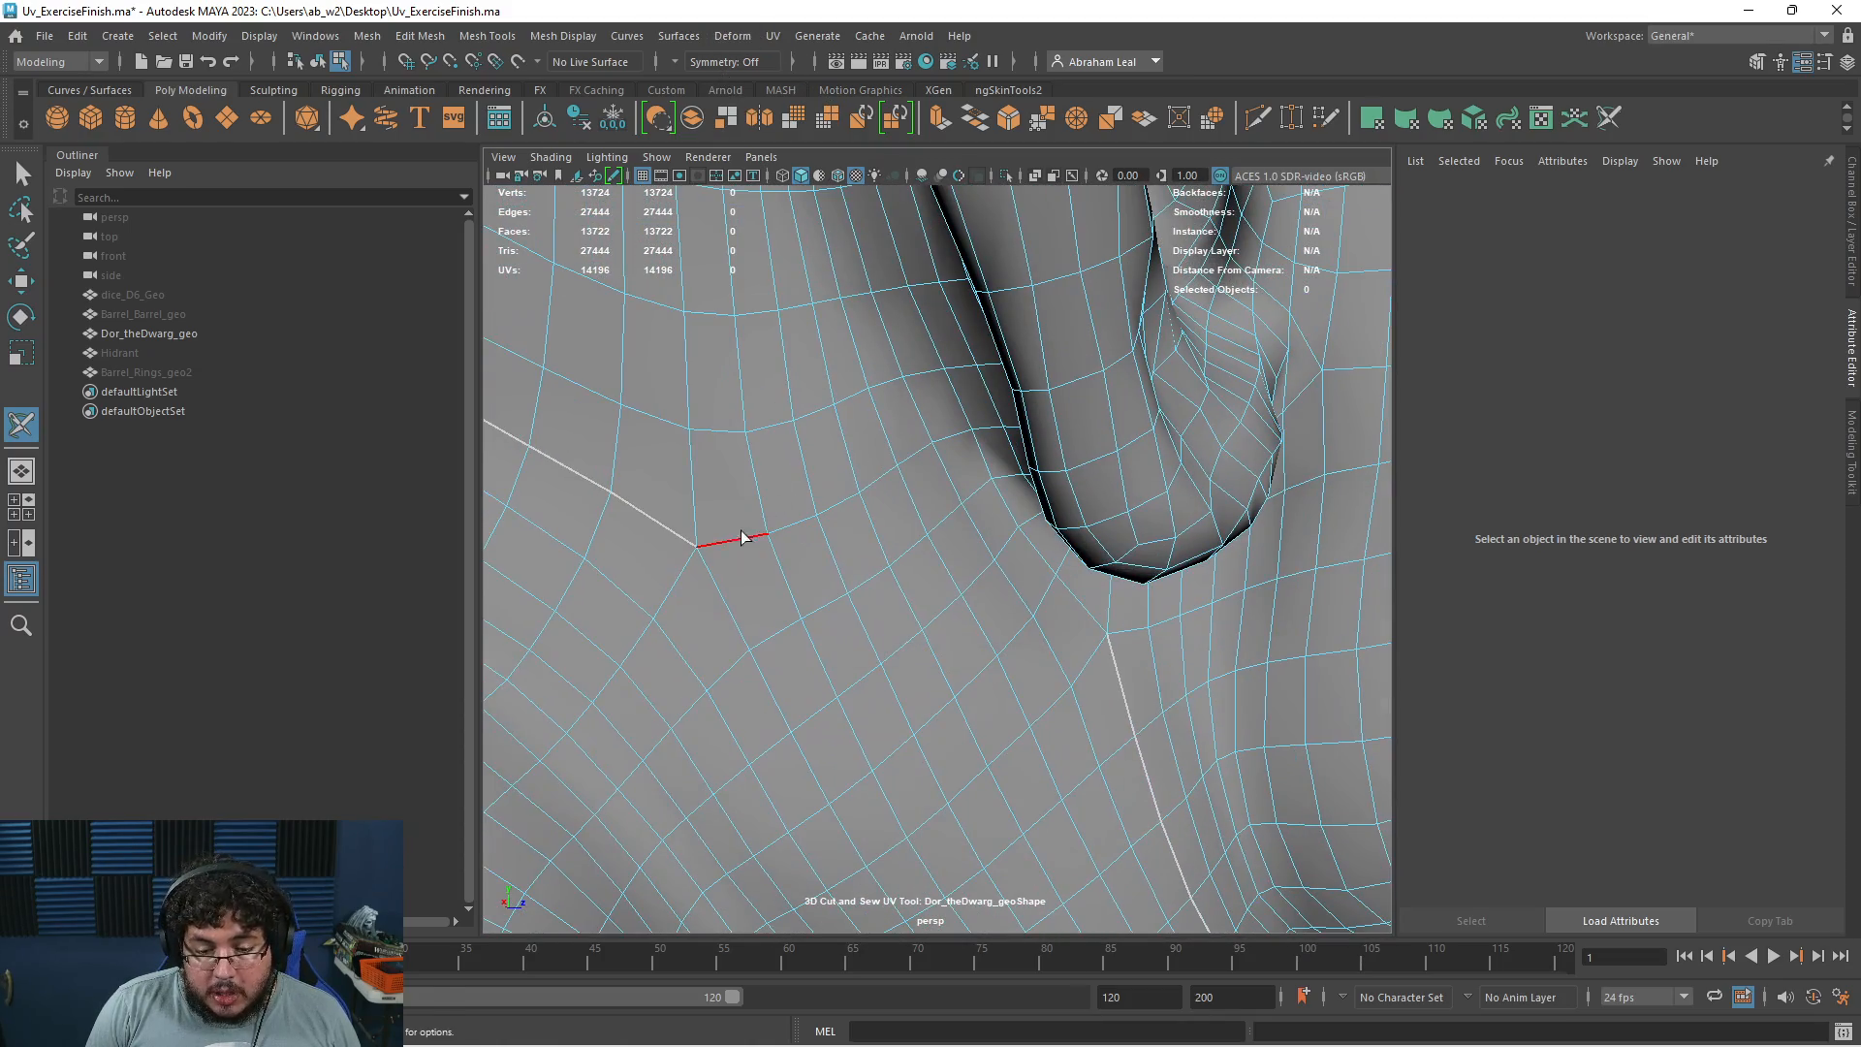
Cut the UV edges from the nape seam toward the ear with the 3D Cut and Sew UV Tool, removing the stray cuts
key(ctrl+z)
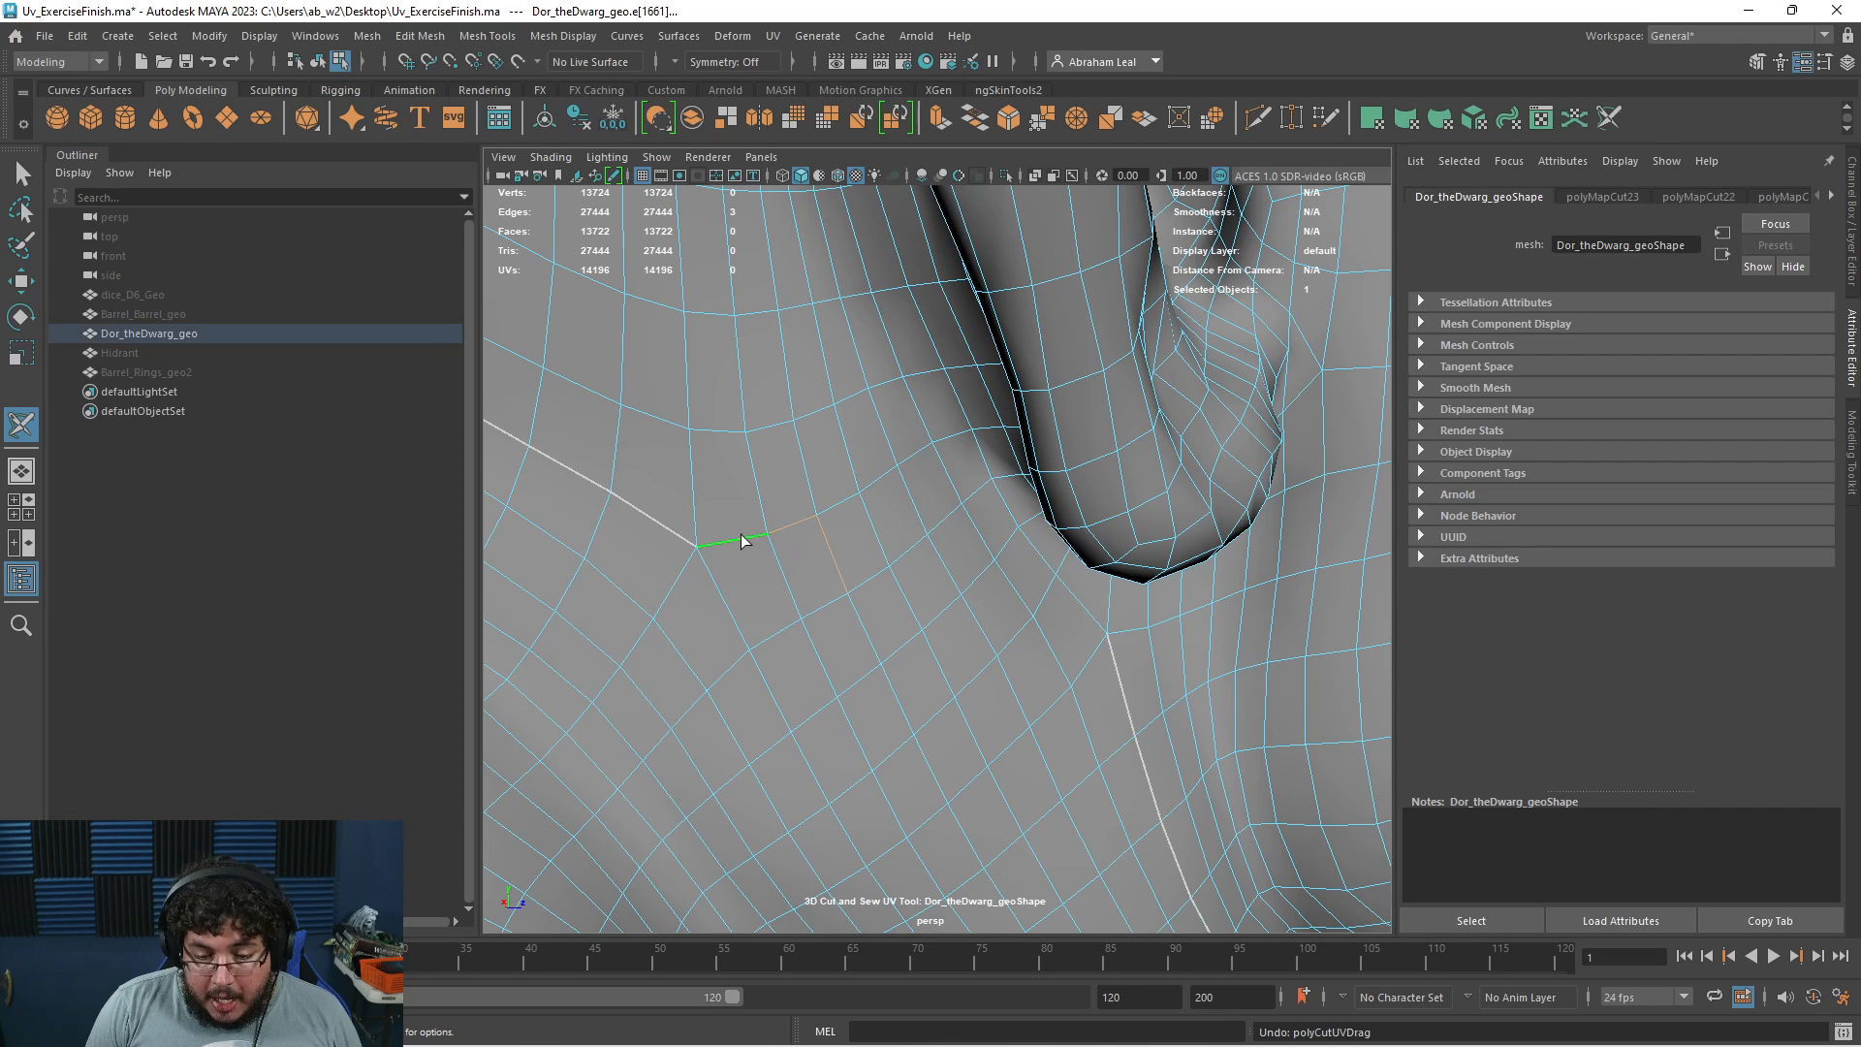
key(ctrl+z)
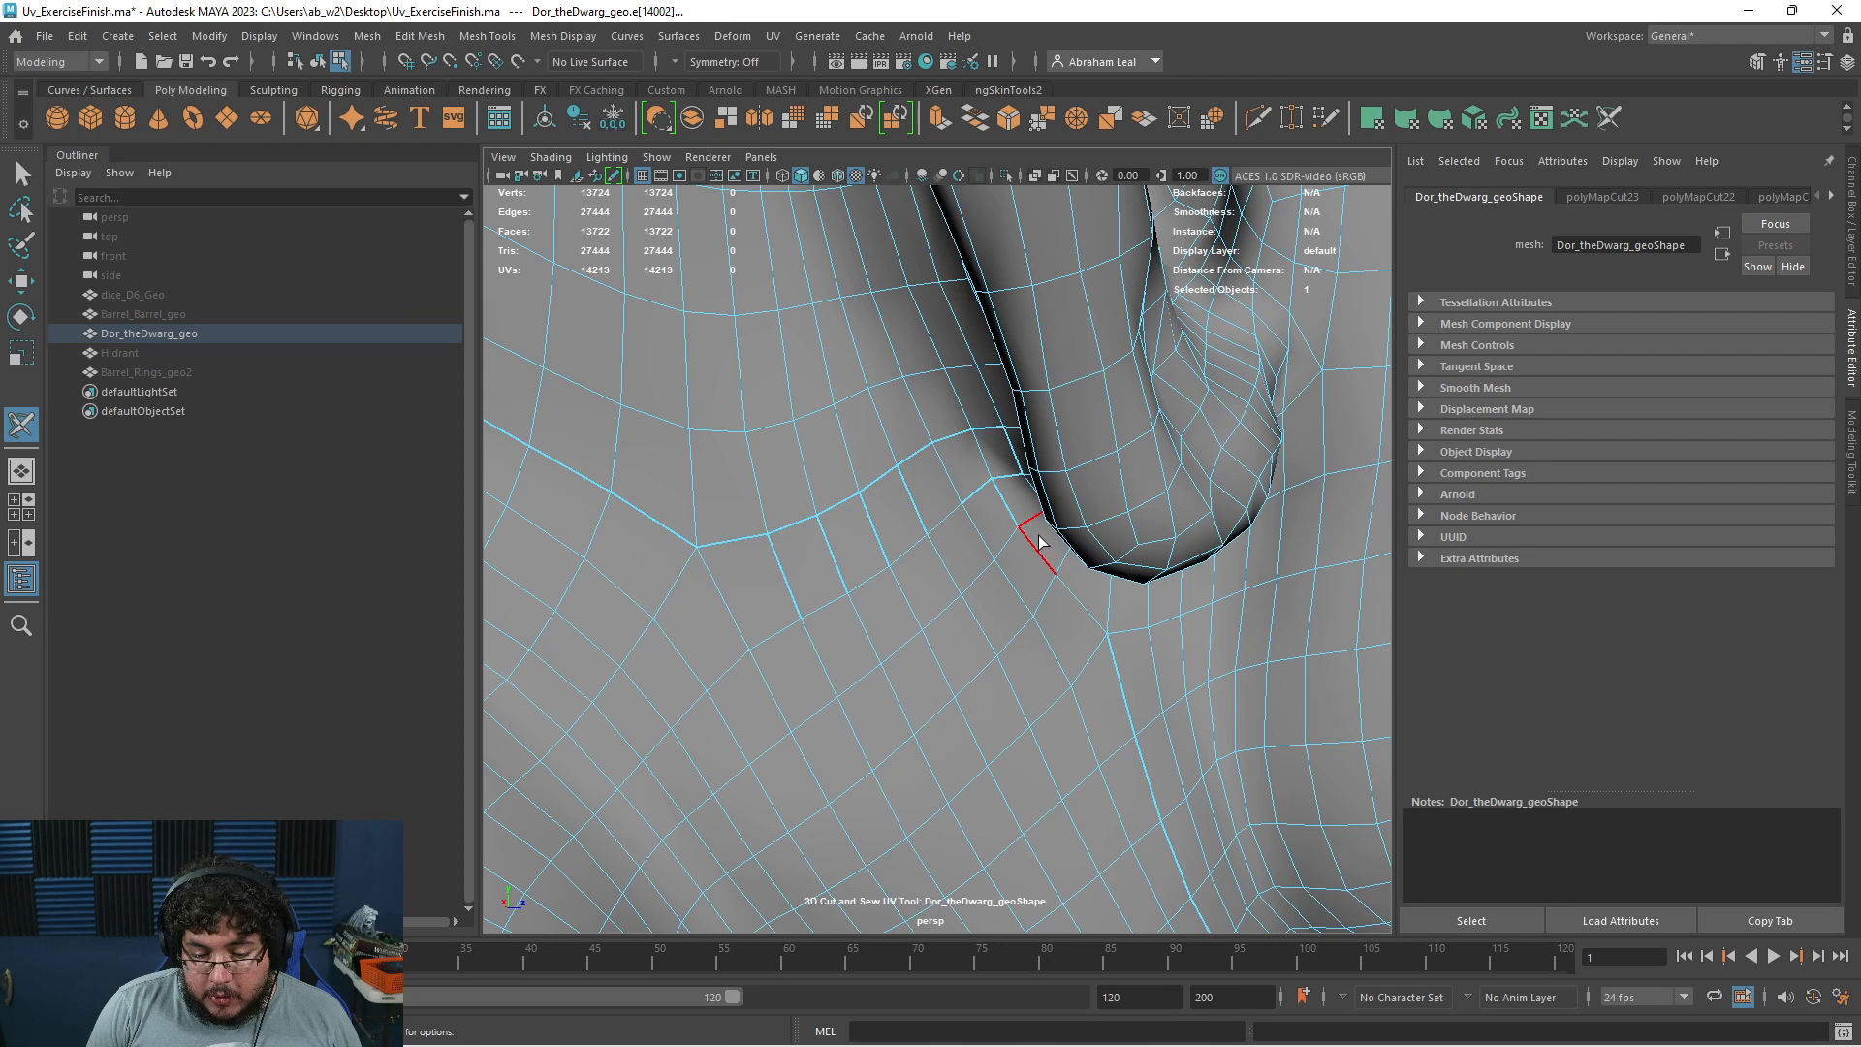
key(ctrl+z)
alt+drag(974, 541, 1020, 518)
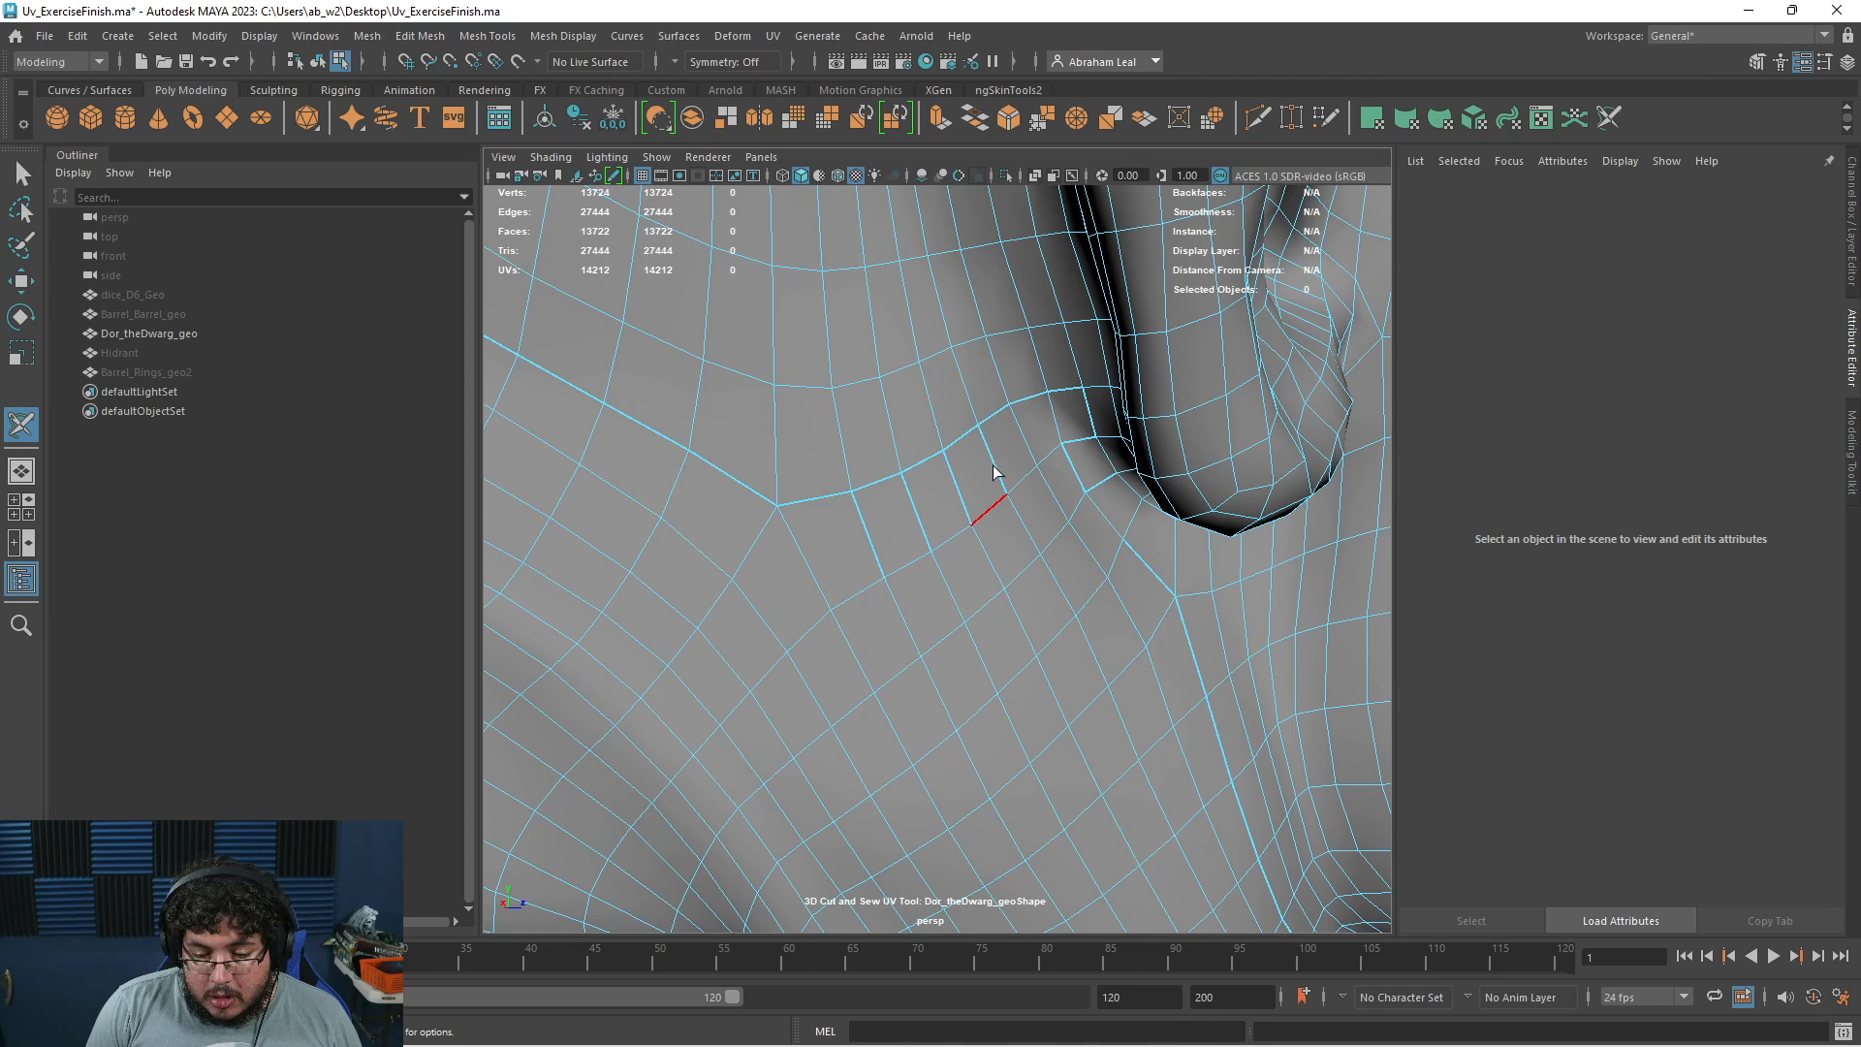
ctrl+drag(974, 474, 958, 479)
double_click(875, 491)
alt+drag(1085, 473, 955, 456)
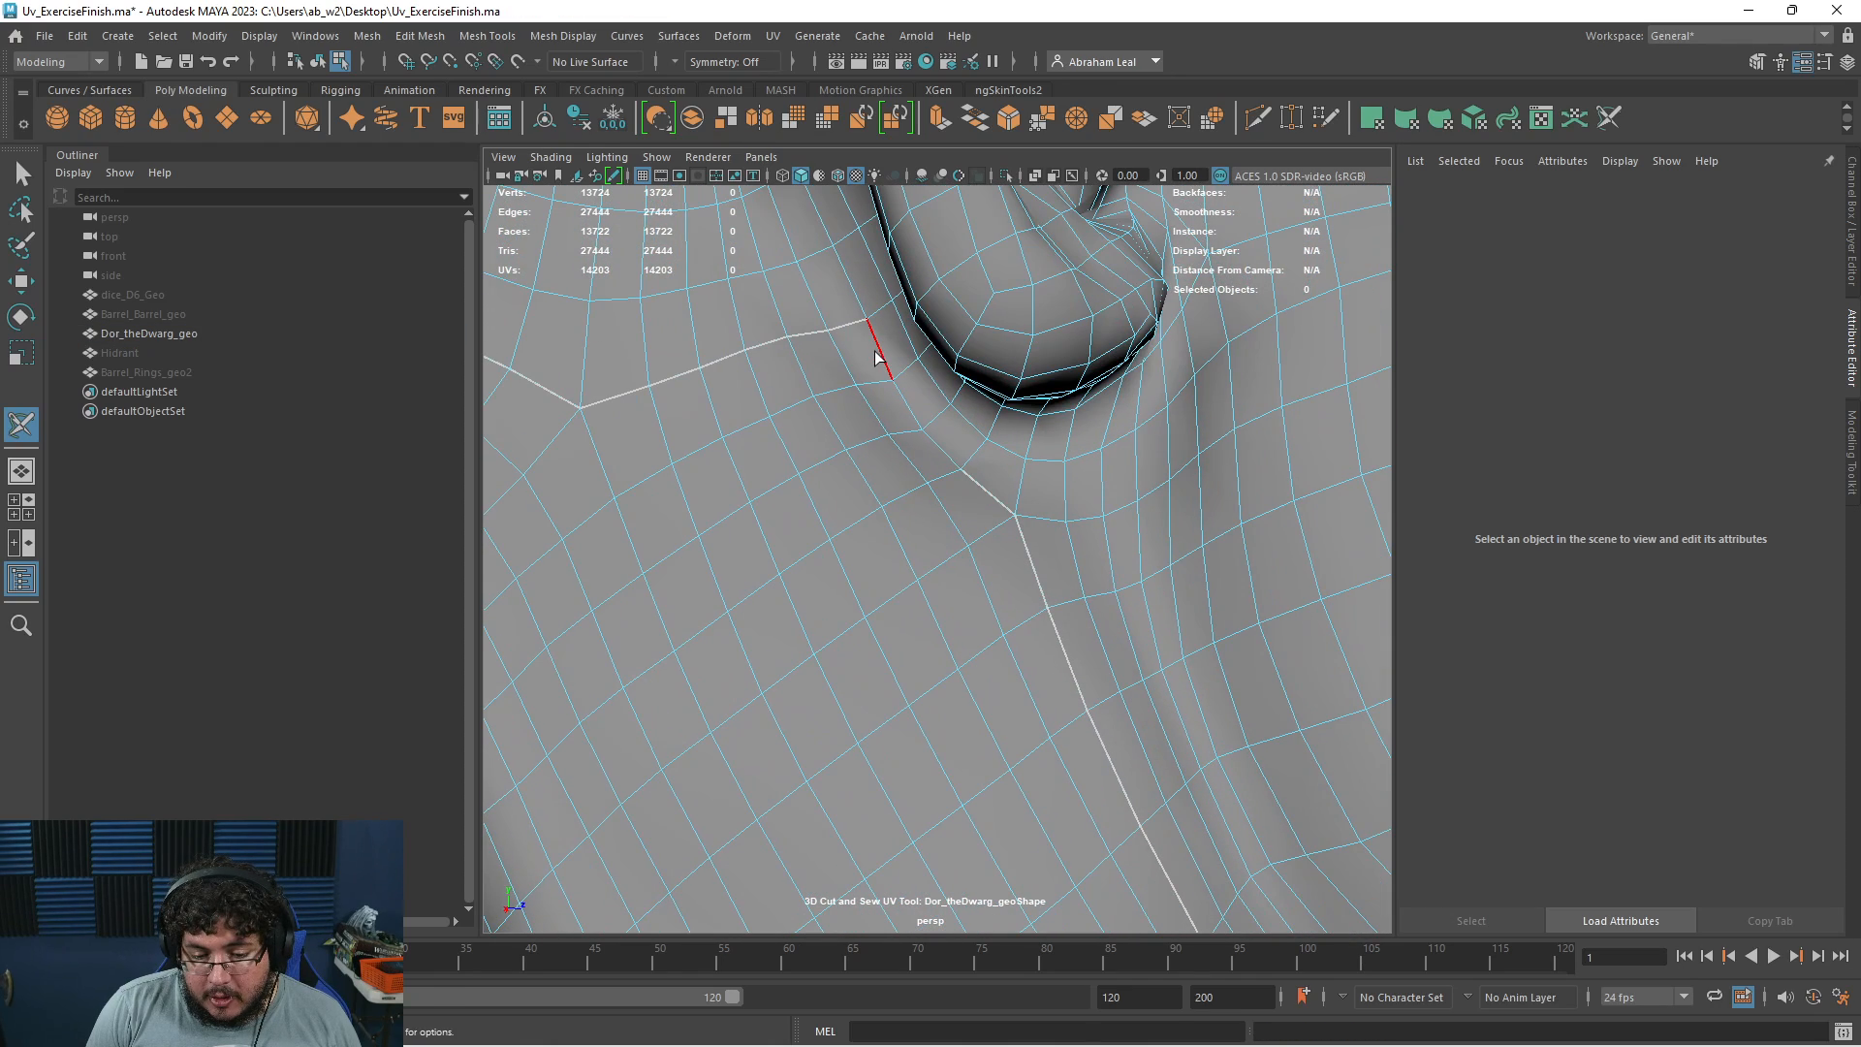
Finish the cut below the earlobe linking the nape seam to the jaw seam, and return the bust to object mode
key(ctrl+z)
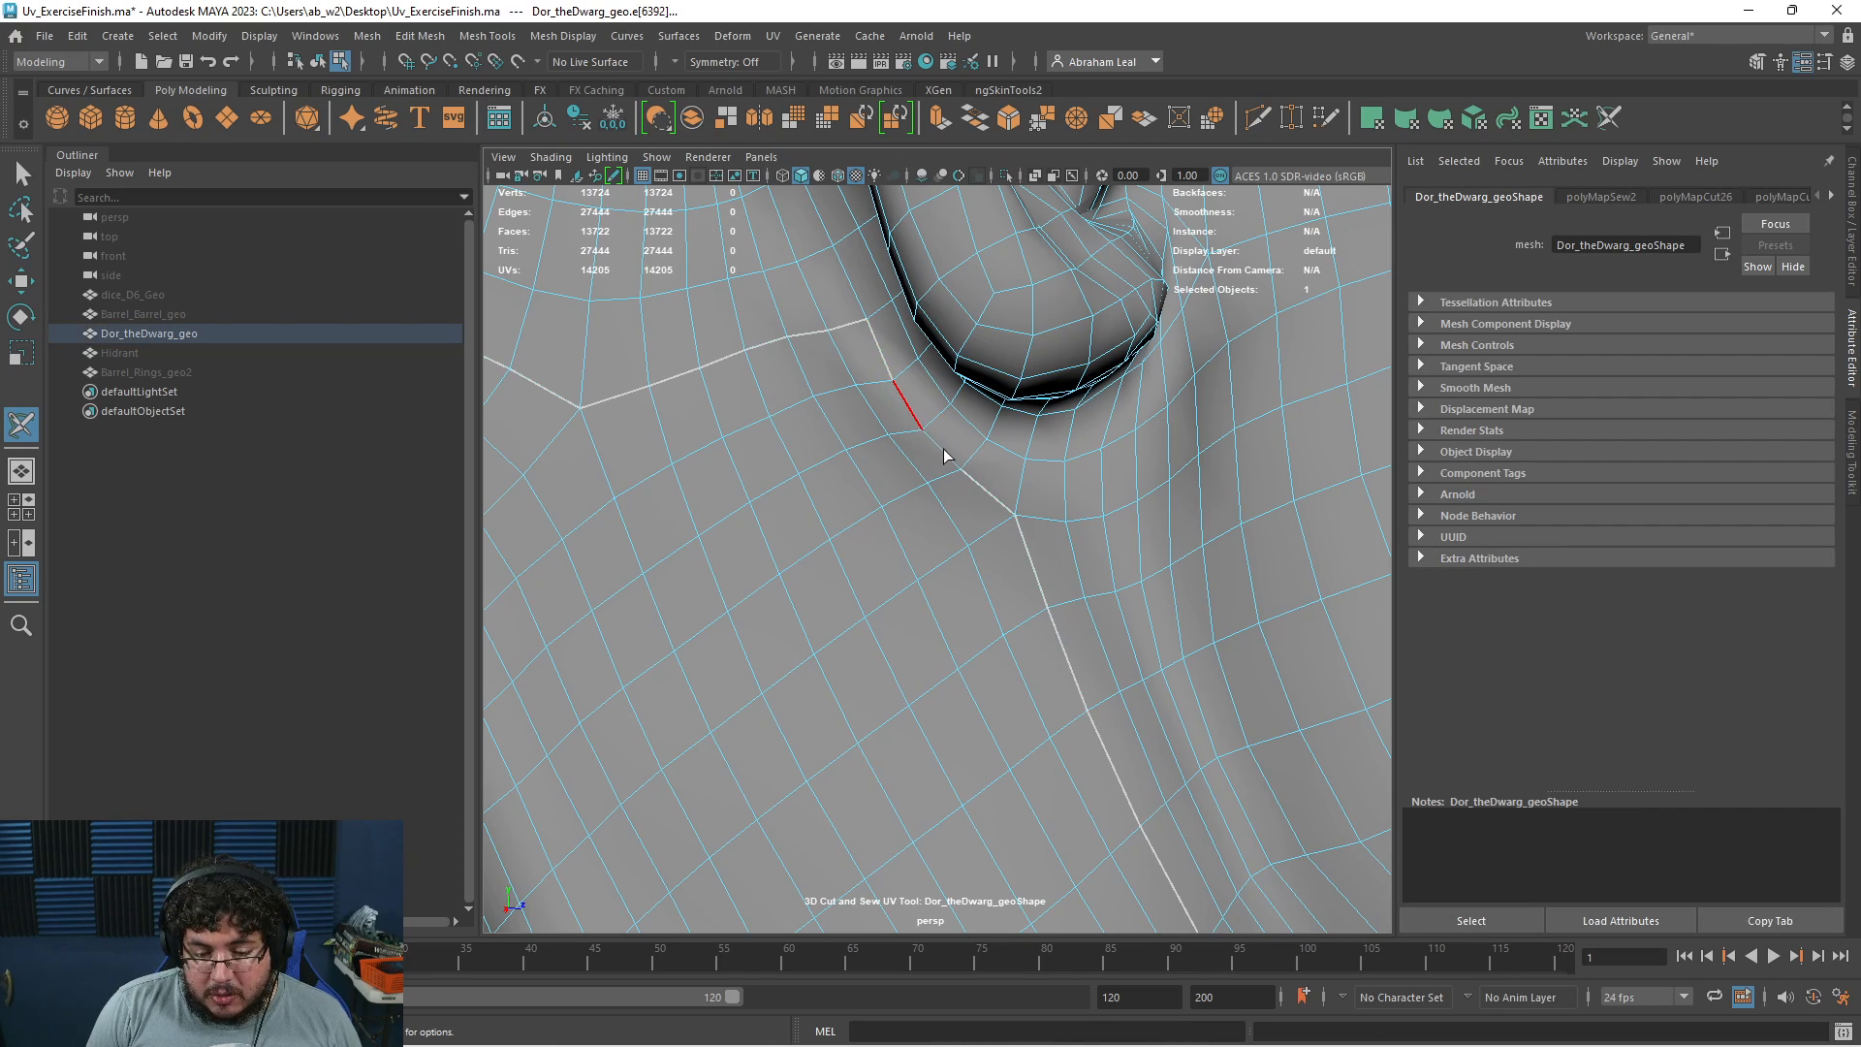
alt+right_drag(959, 477, 908, 465)
key(q)
alt+drag(864, 522, 913, 630)
right_drag(913, 630, 1119, 326)
Reactivate the 3D Cut and Sew UV Tool on the bust and frame the inner corner of the eye
click(775, 39)
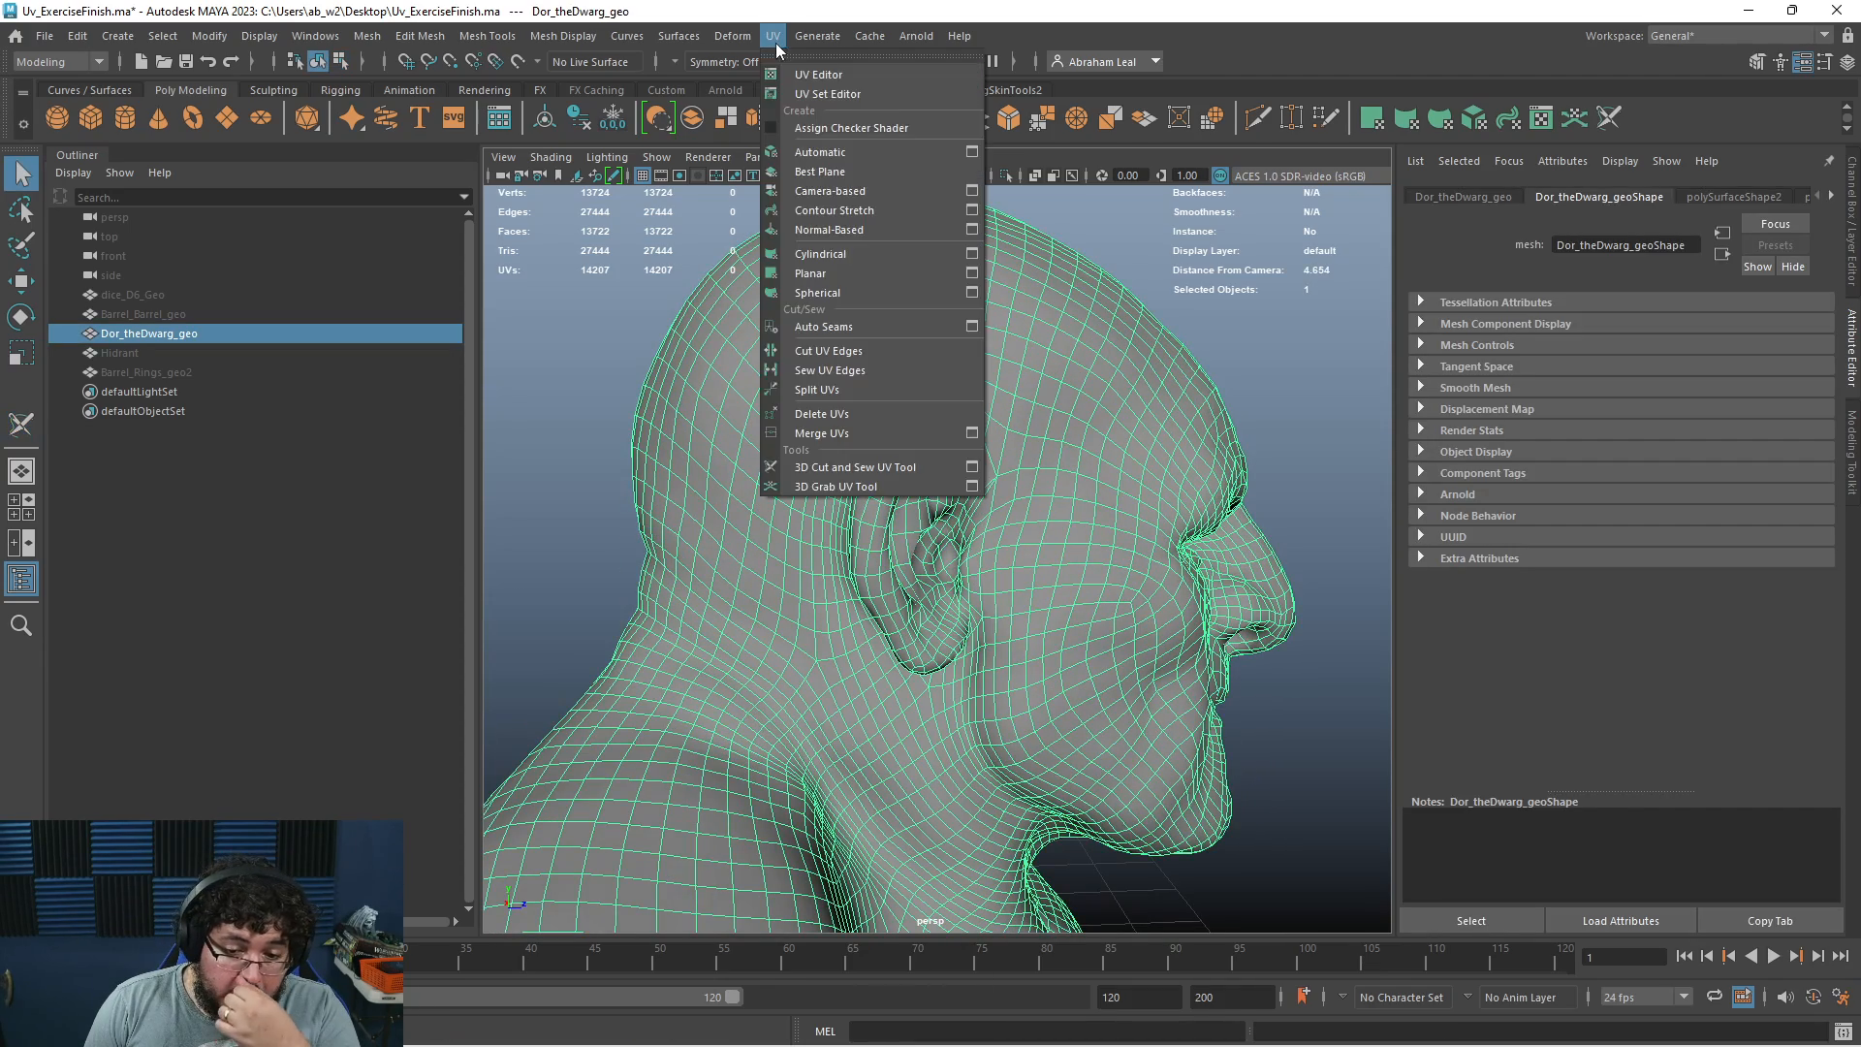
click(853, 464)
alt+drag(853, 464, 659, 611)
alt+drag(853, 565, 988, 549)
alt+middle_drag(987, 549, 1076, 625)
alt+right_drag(1076, 625, 997, 715)
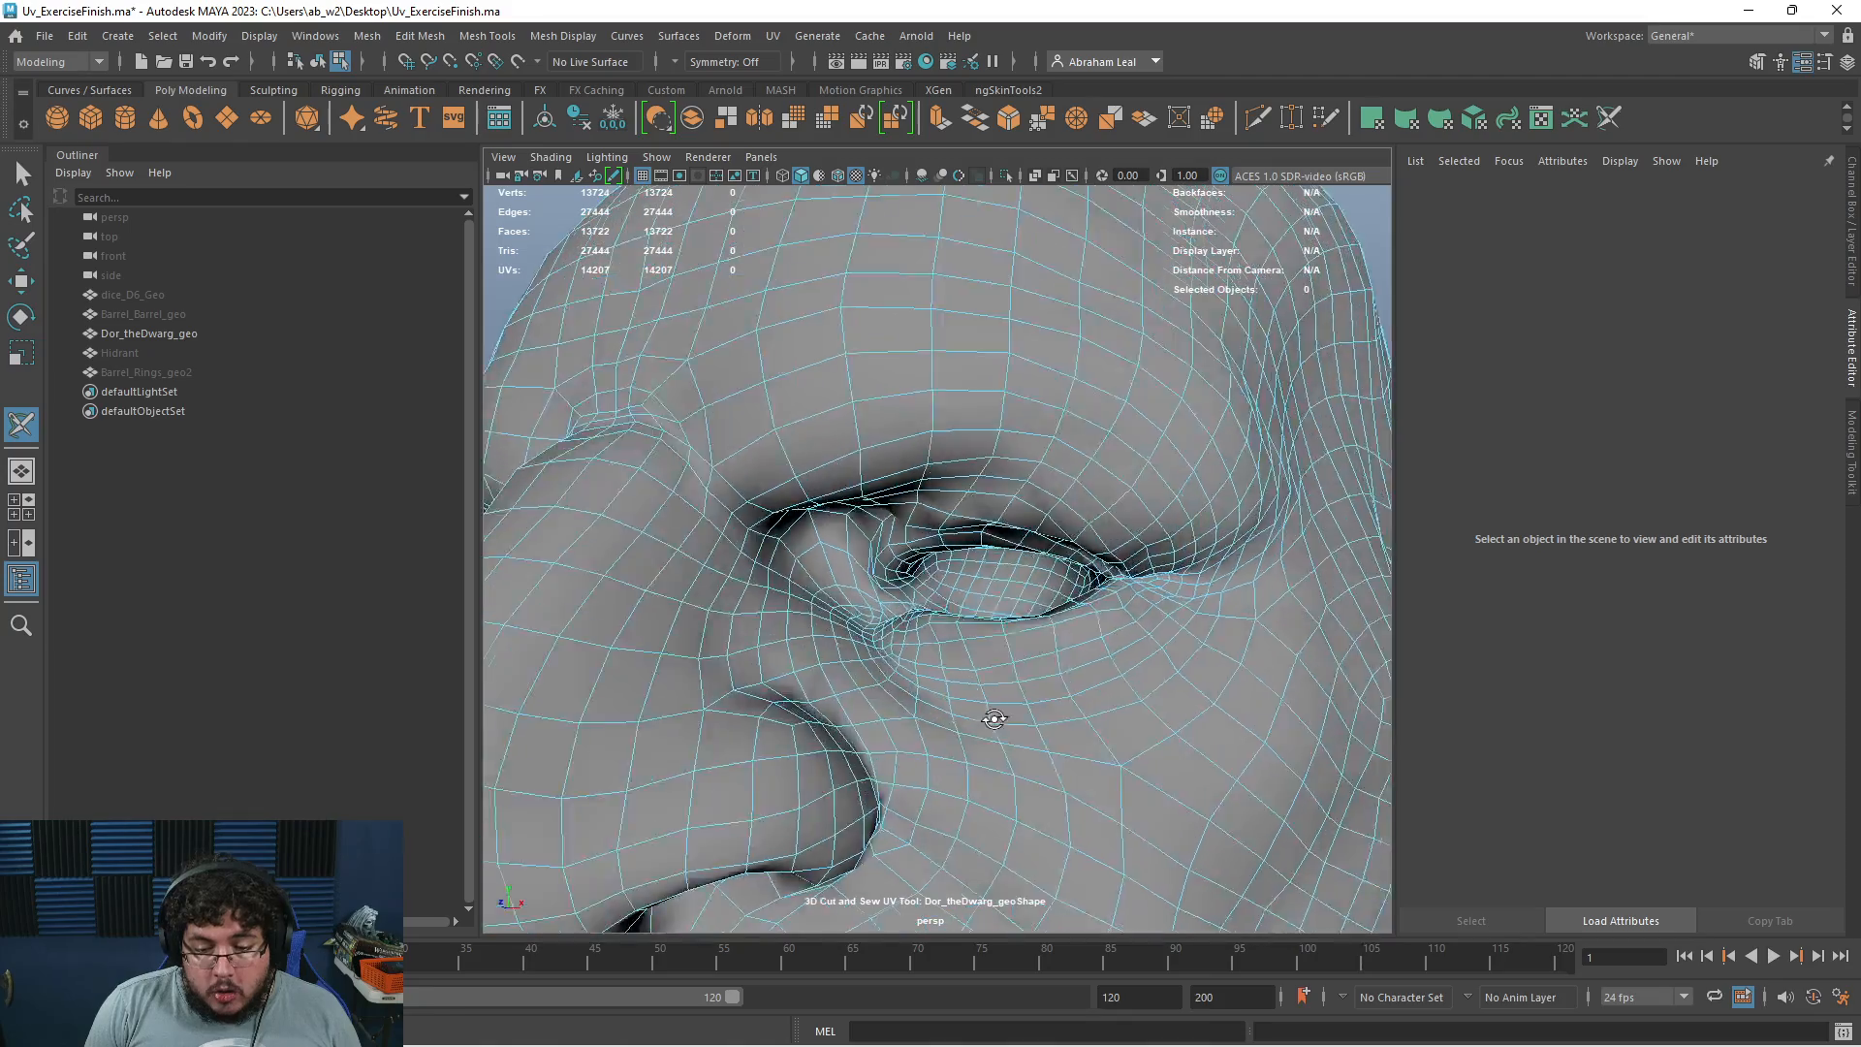
alt+drag(998, 714, 943, 627)
alt+right_drag(944, 627, 969, 712)
alt+drag(969, 713, 901, 705)
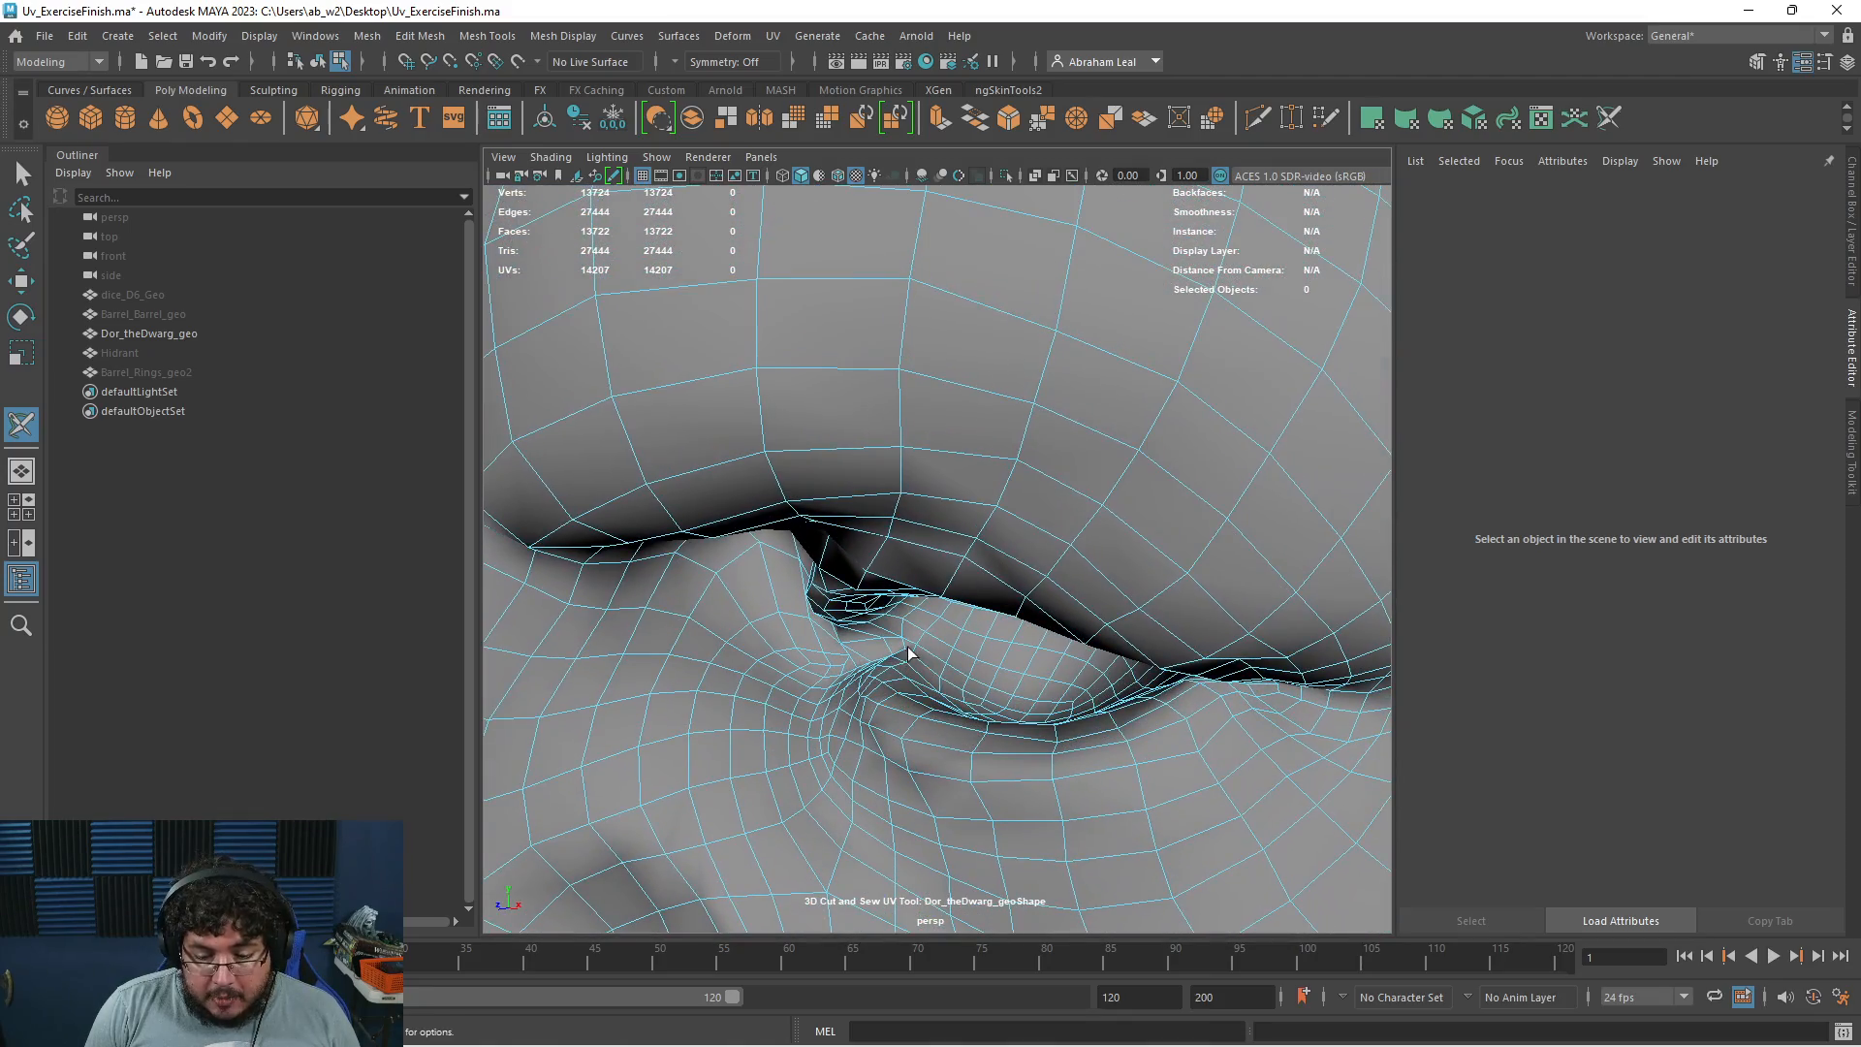
Try to cut a seam loop around one eye socket without symmetry, and undo the cuts
alt+drag(904, 630, 955, 723)
scroll(883, 524, down, 5)
double_click(855, 533)
alt+middle_drag(955, 723, 1018, 766)
alt+drag(1017, 765, 834, 714)
double_click(981, 667)
key(ctrl+z)
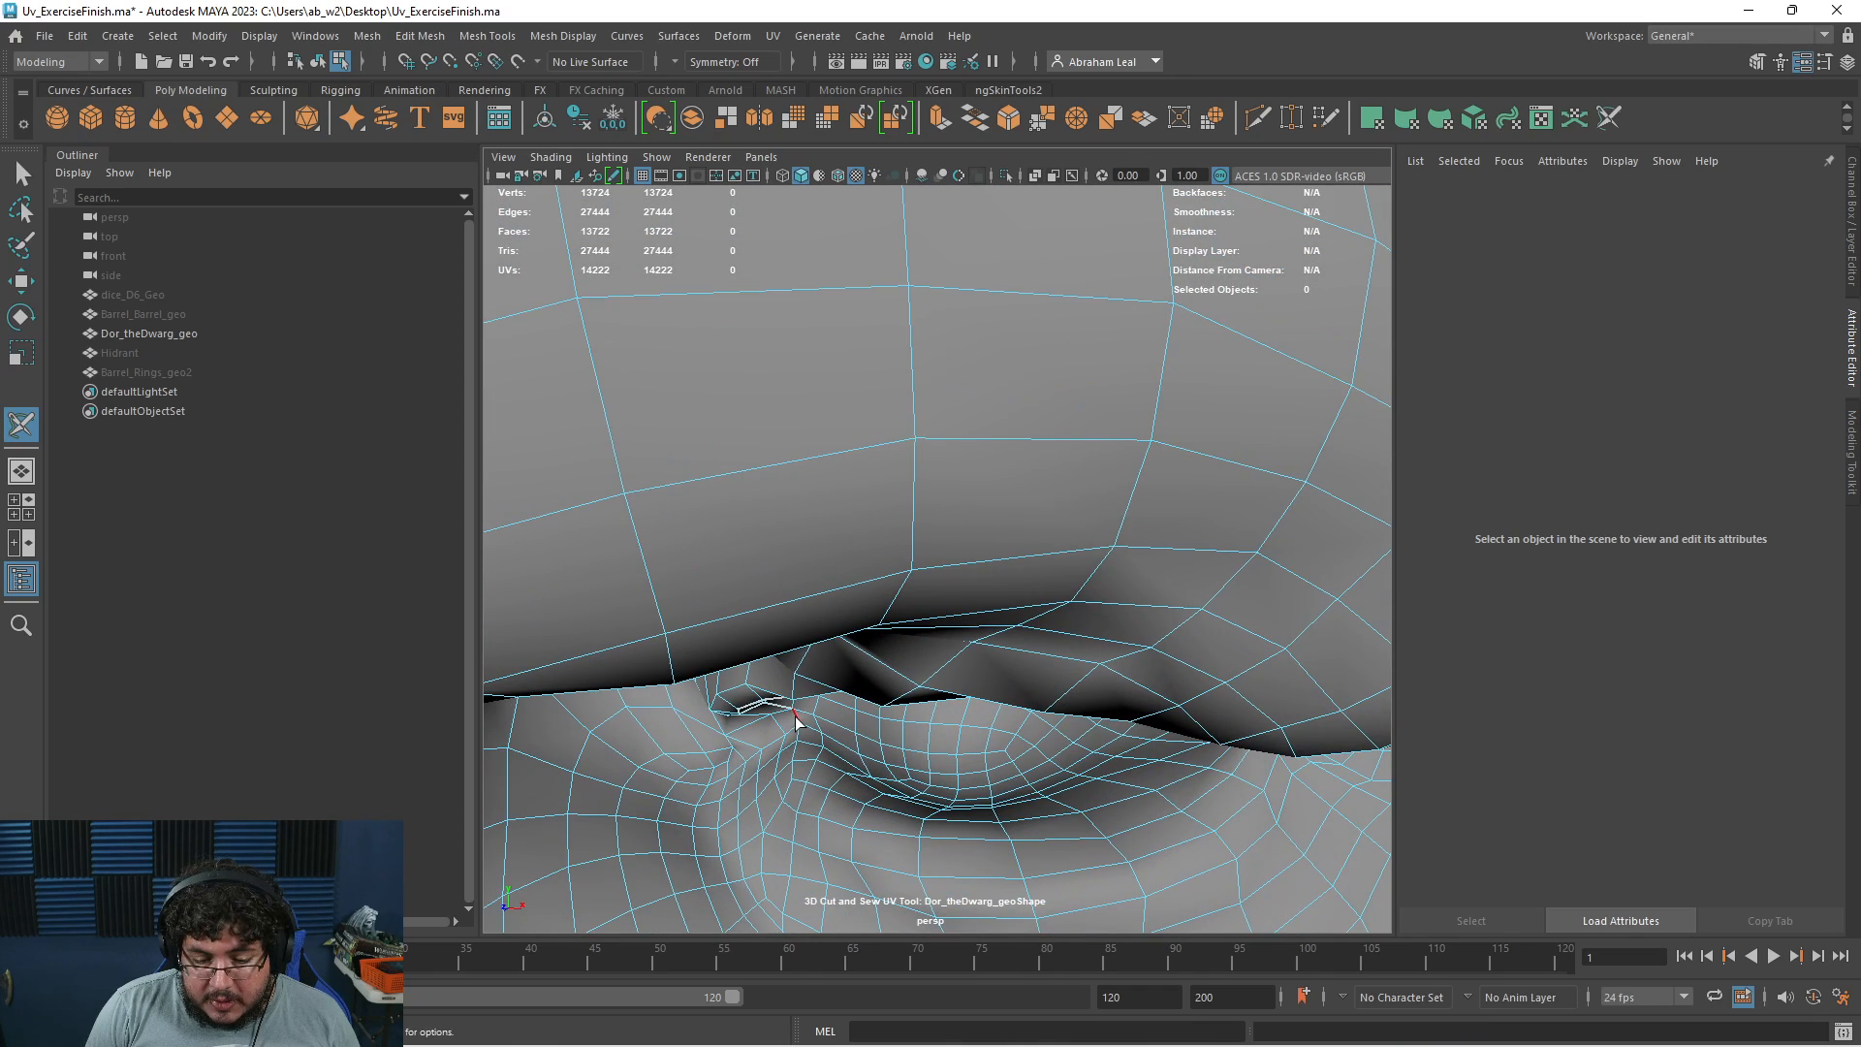
alt+drag(827, 789, 1060, 673)
key(ctrl+z)
key(ctrl+z)
Turn on Object X symmetry for cutting both eyes at once
click(686, 62)
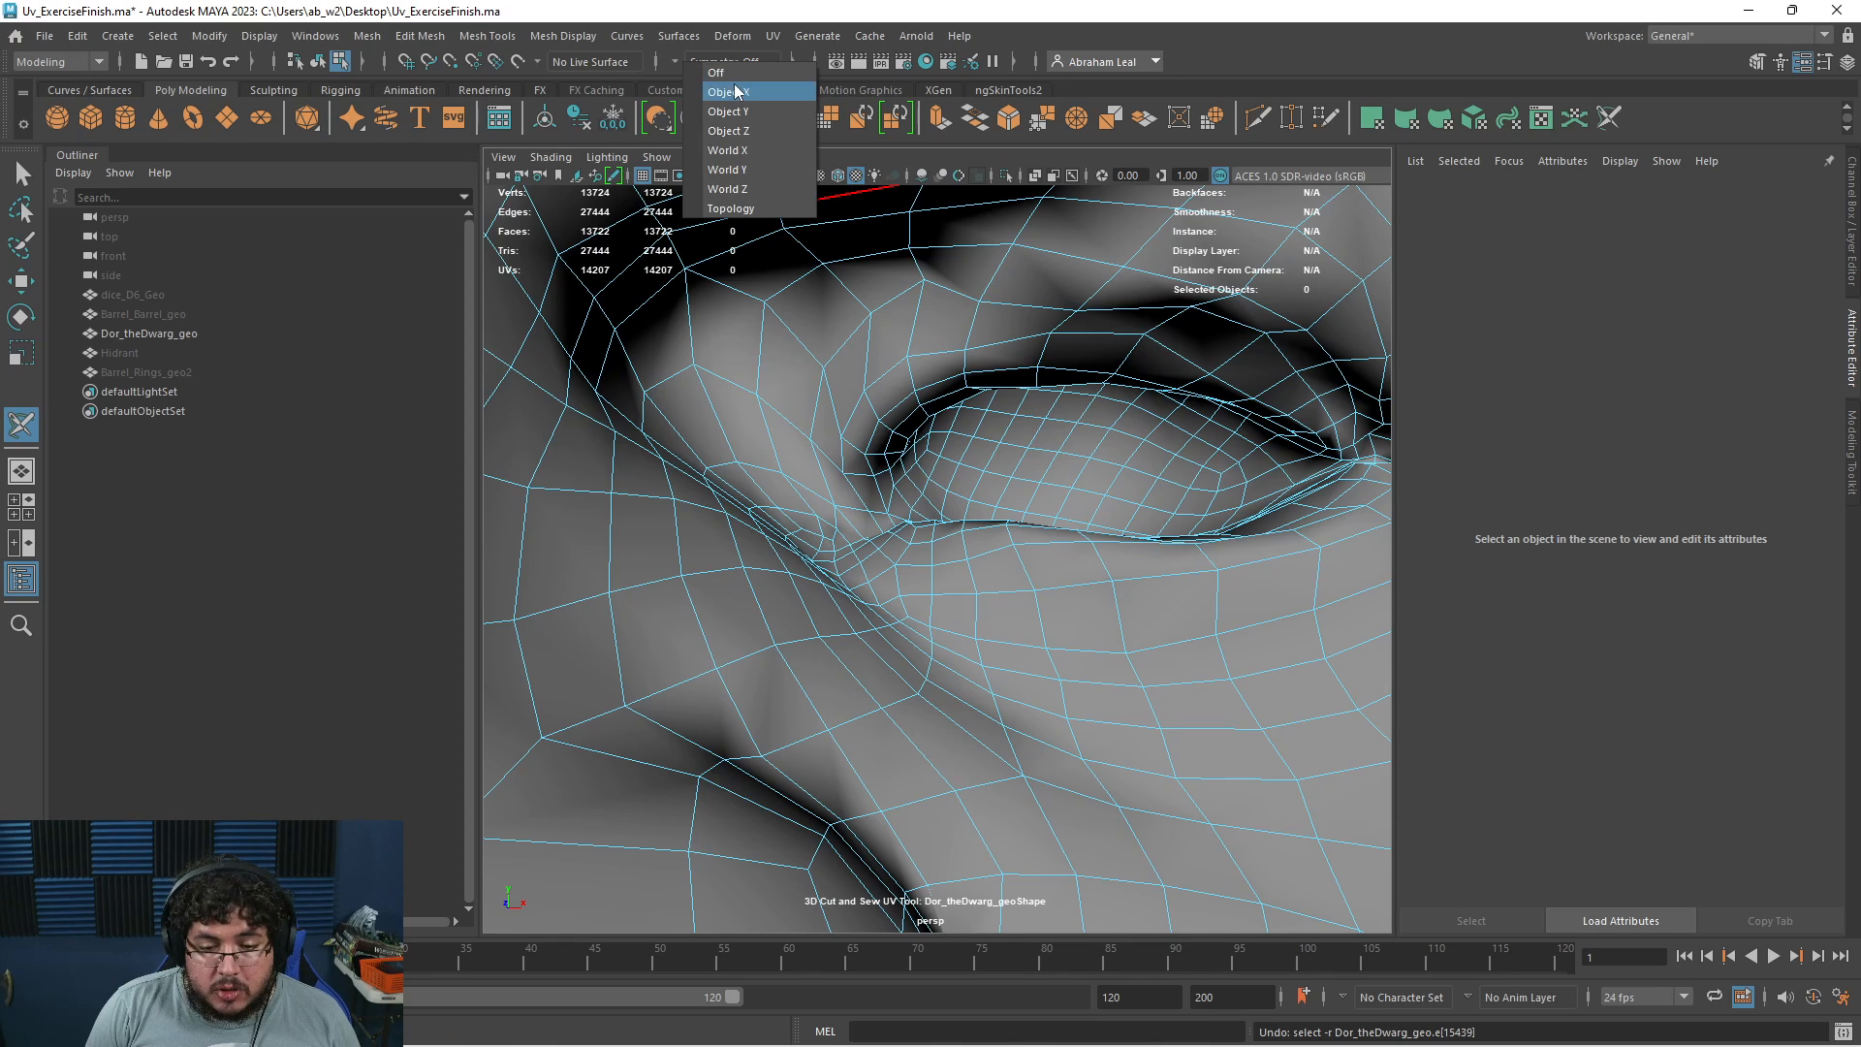
click(728, 100)
alt+right_drag(1080, 479, 899, 528)
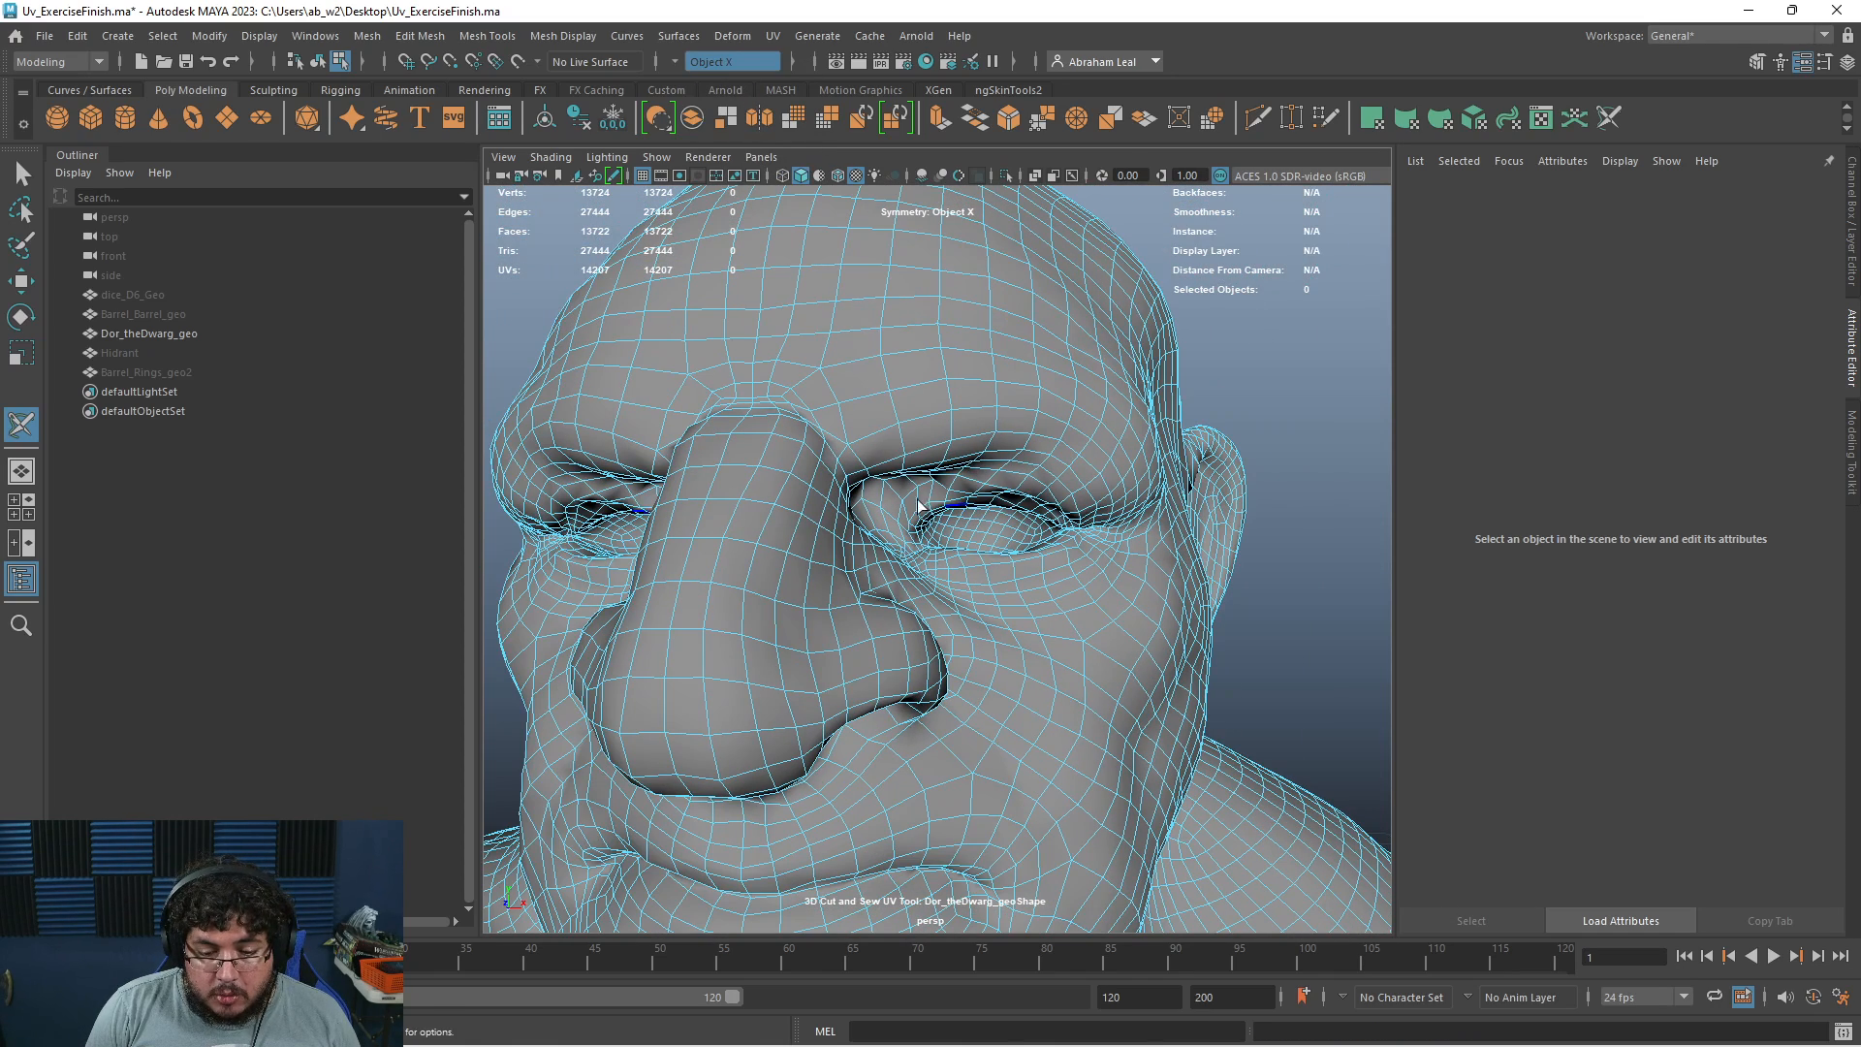
alt+right_drag(1035, 498, 1076, 659)
alt+middle_drag(1076, 659, 974, 652)
scroll(818, 531, up, 5)
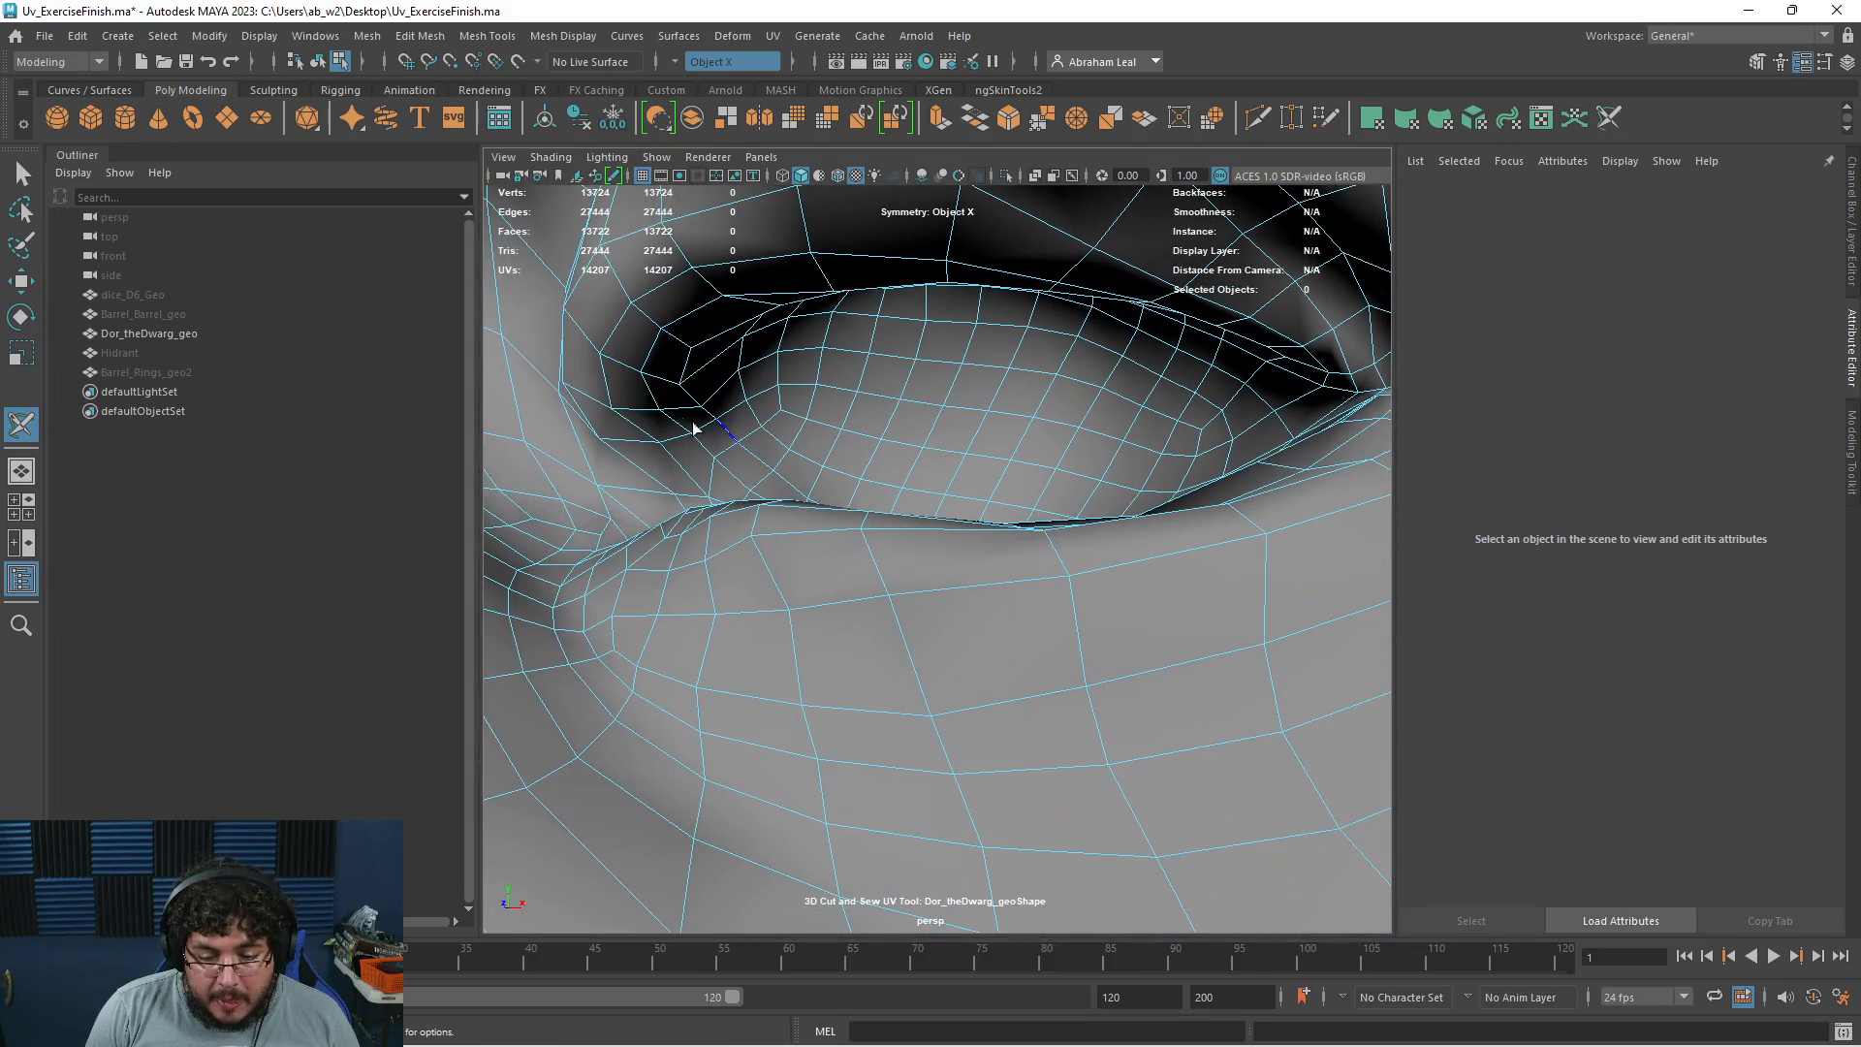
Cut a symmetrical UV seam along the upper eyelid, around the inner corner of the eye and along the lower lid
double_click(652, 395)
alt+drag(651, 395, 734, 599)
key(ctrl+z)
double_click(599, 440)
drag(699, 729, 698, 763)
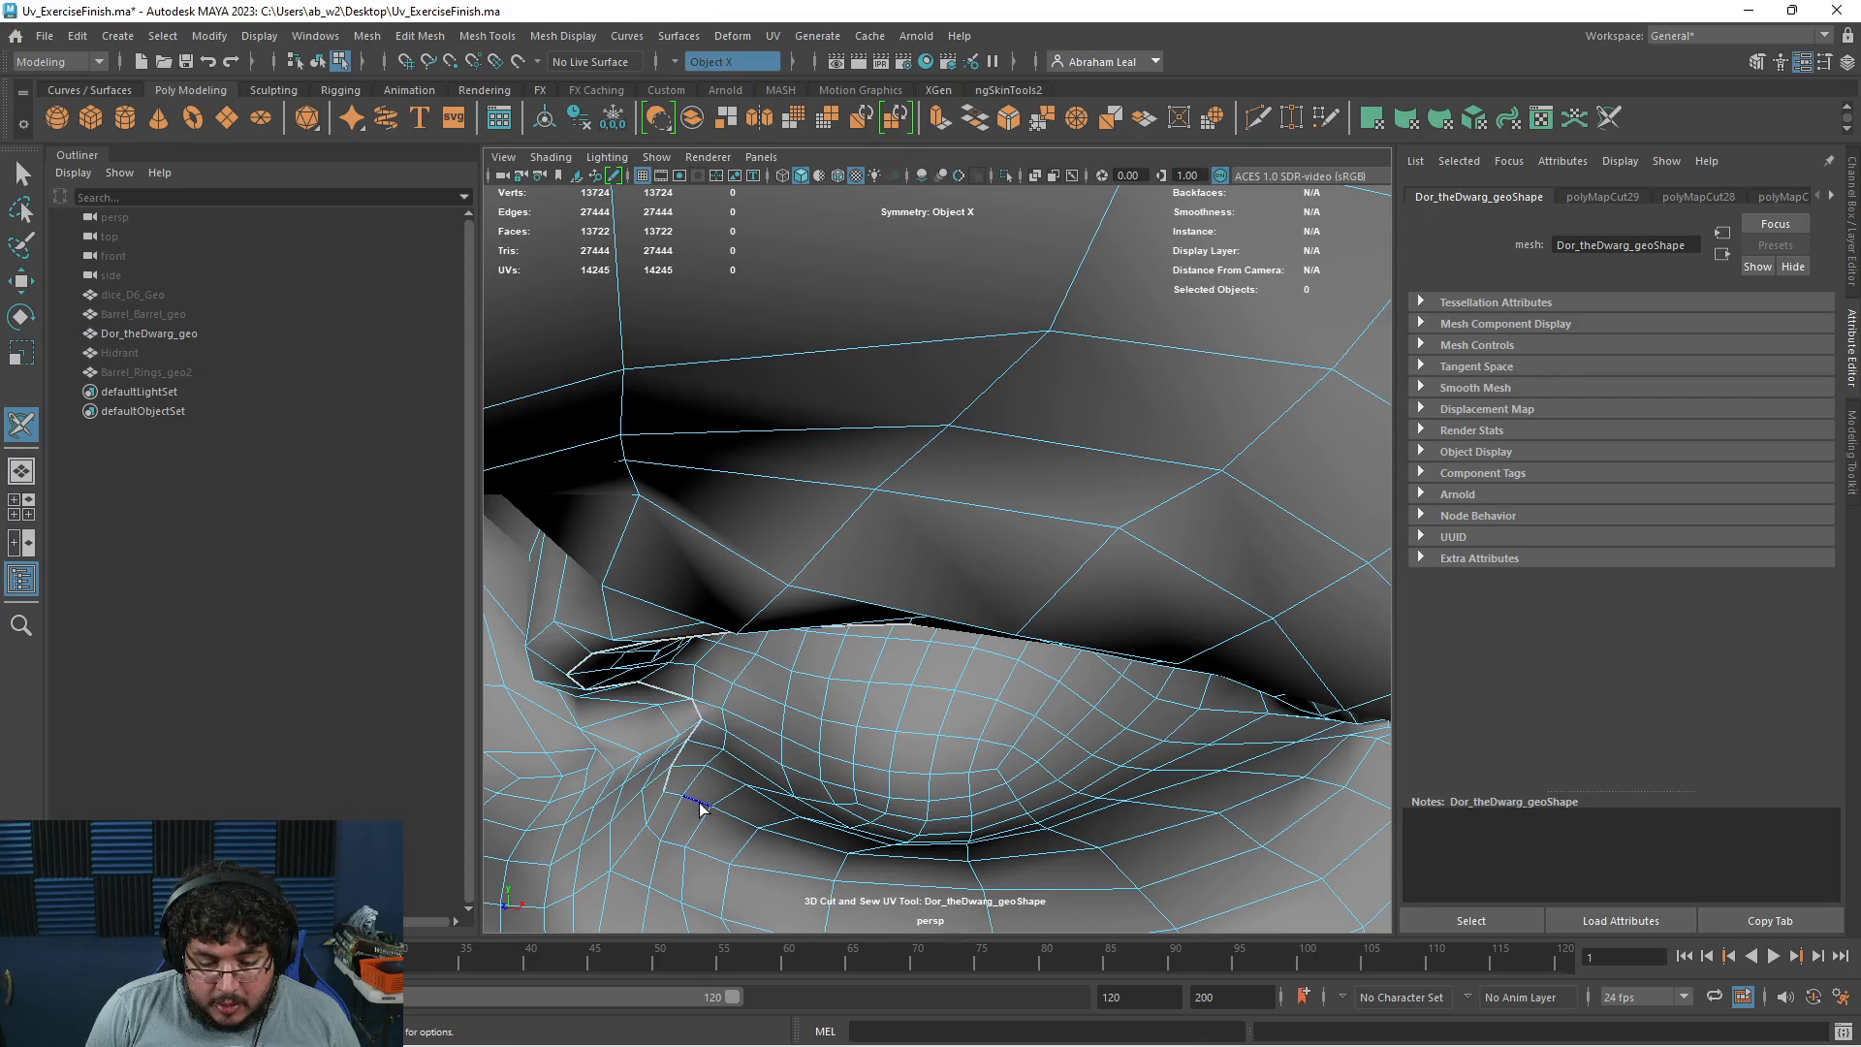
double_click(699, 803)
Join the upper and lower eyelid seams at the outer corner of the eye
alt+middle_drag(717, 799, 1046, 731)
alt+drag(1047, 731, 988, 715)
alt+middle_drag(1188, 695, 1083, 701)
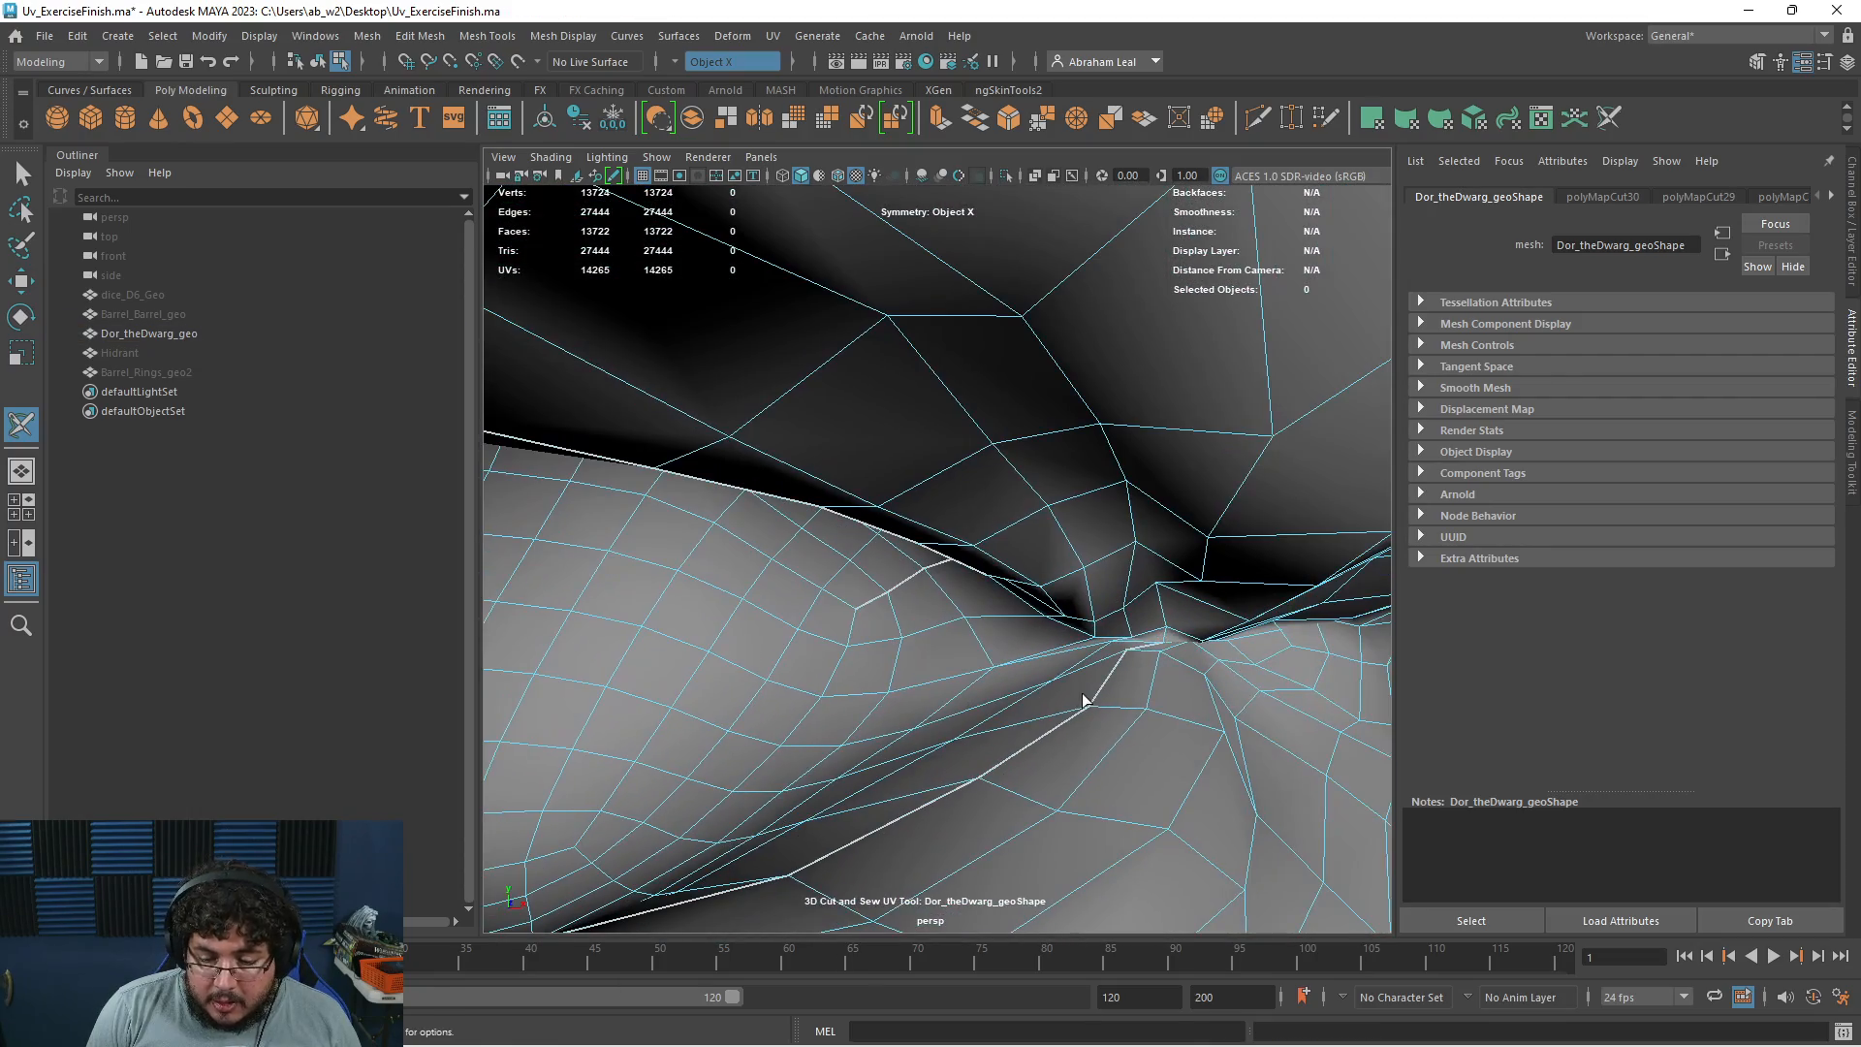
mouse_move(1111, 676)
mouse_down()
mouse_move(1079, 697)
mouse_move(1036, 576)
mouse_up()
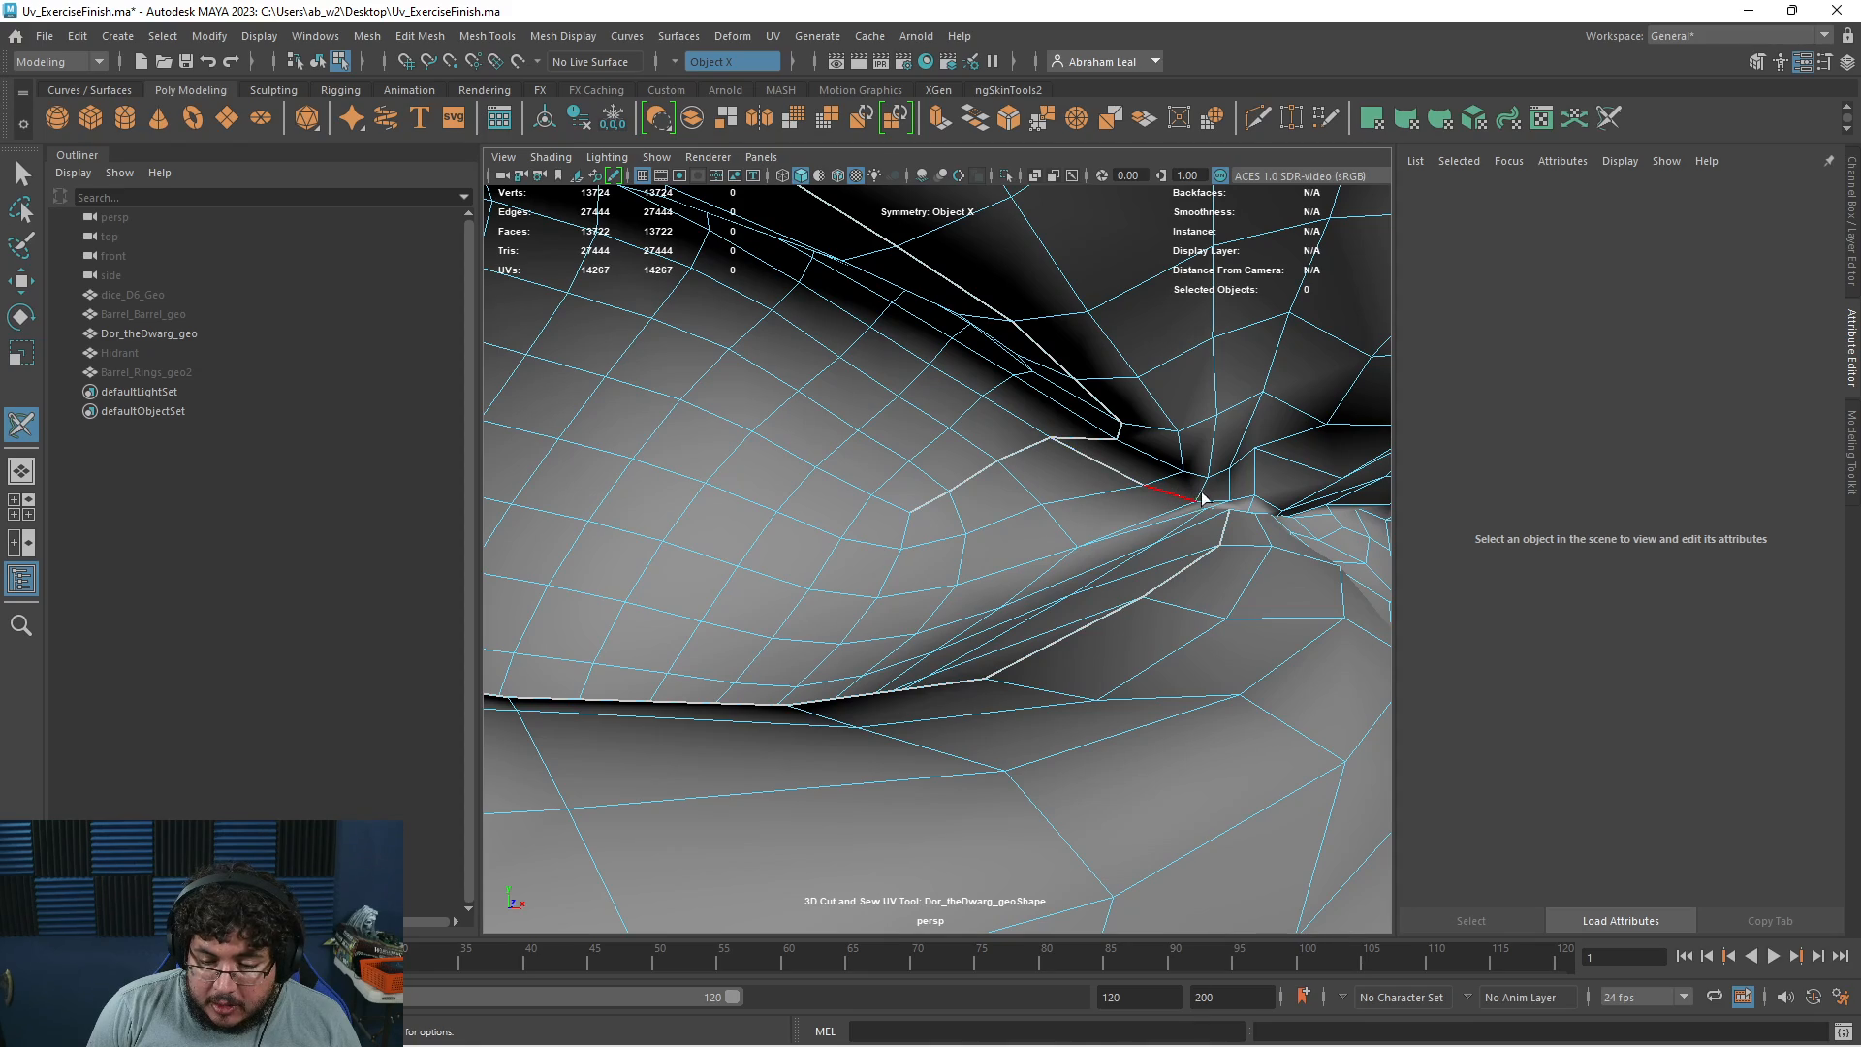
alt+drag(1228, 529, 1044, 677)
scroll(1101, 694, down, 10)
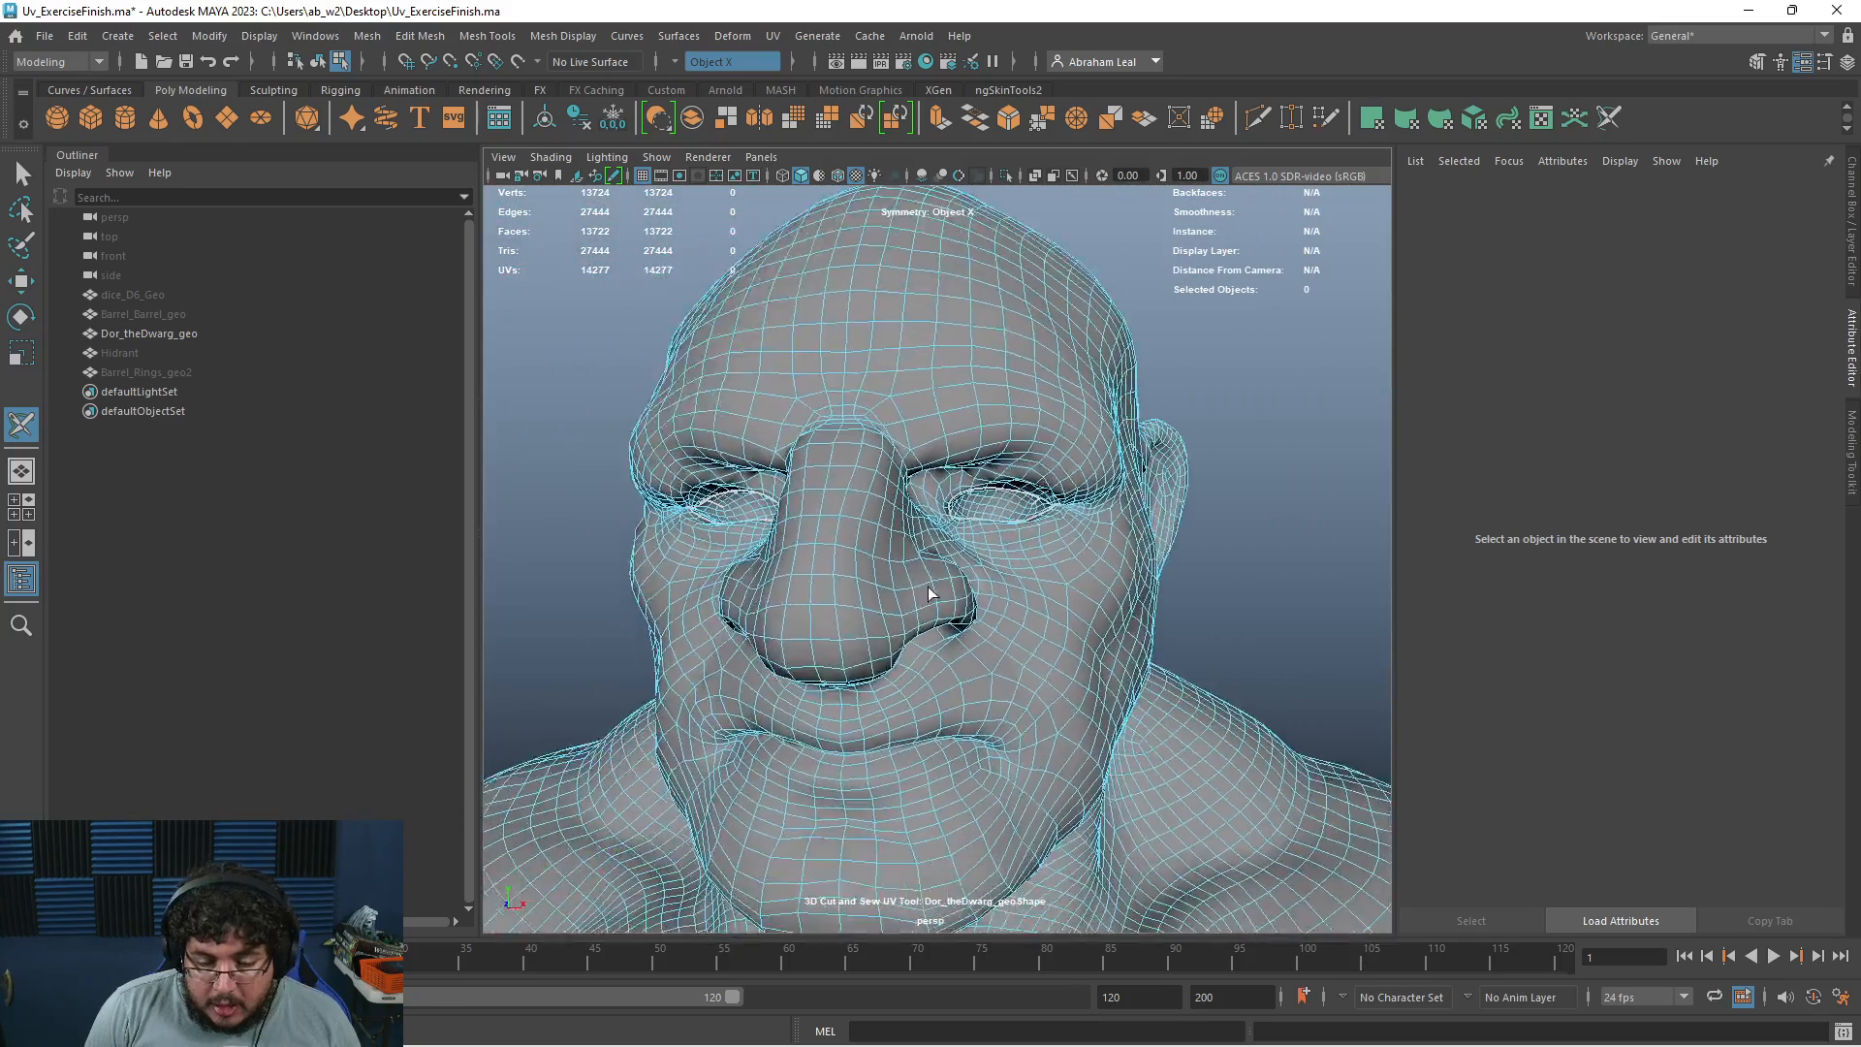
alt+drag(927, 585, 766, 562)
scroll(933, 545, up, 5)
alt+middle_drag(531, 467, 824, 473)
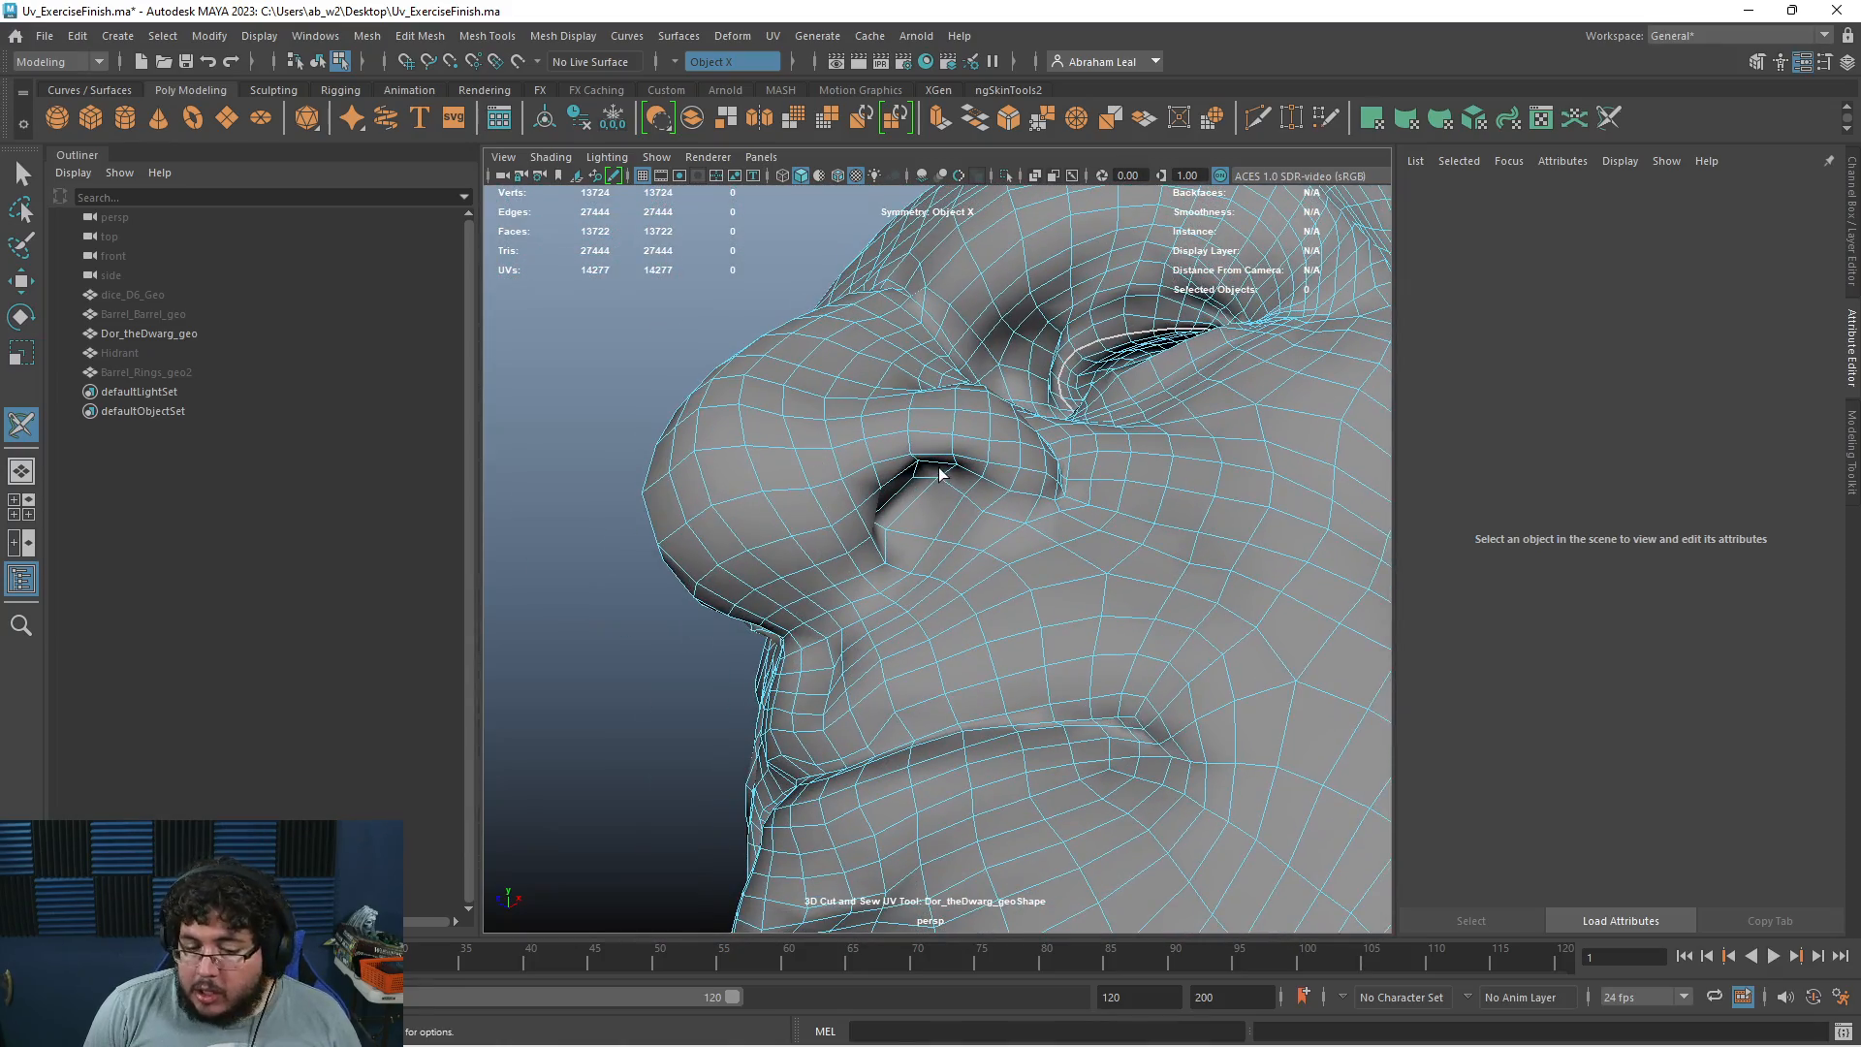
alt+drag(949, 571, 984, 530)
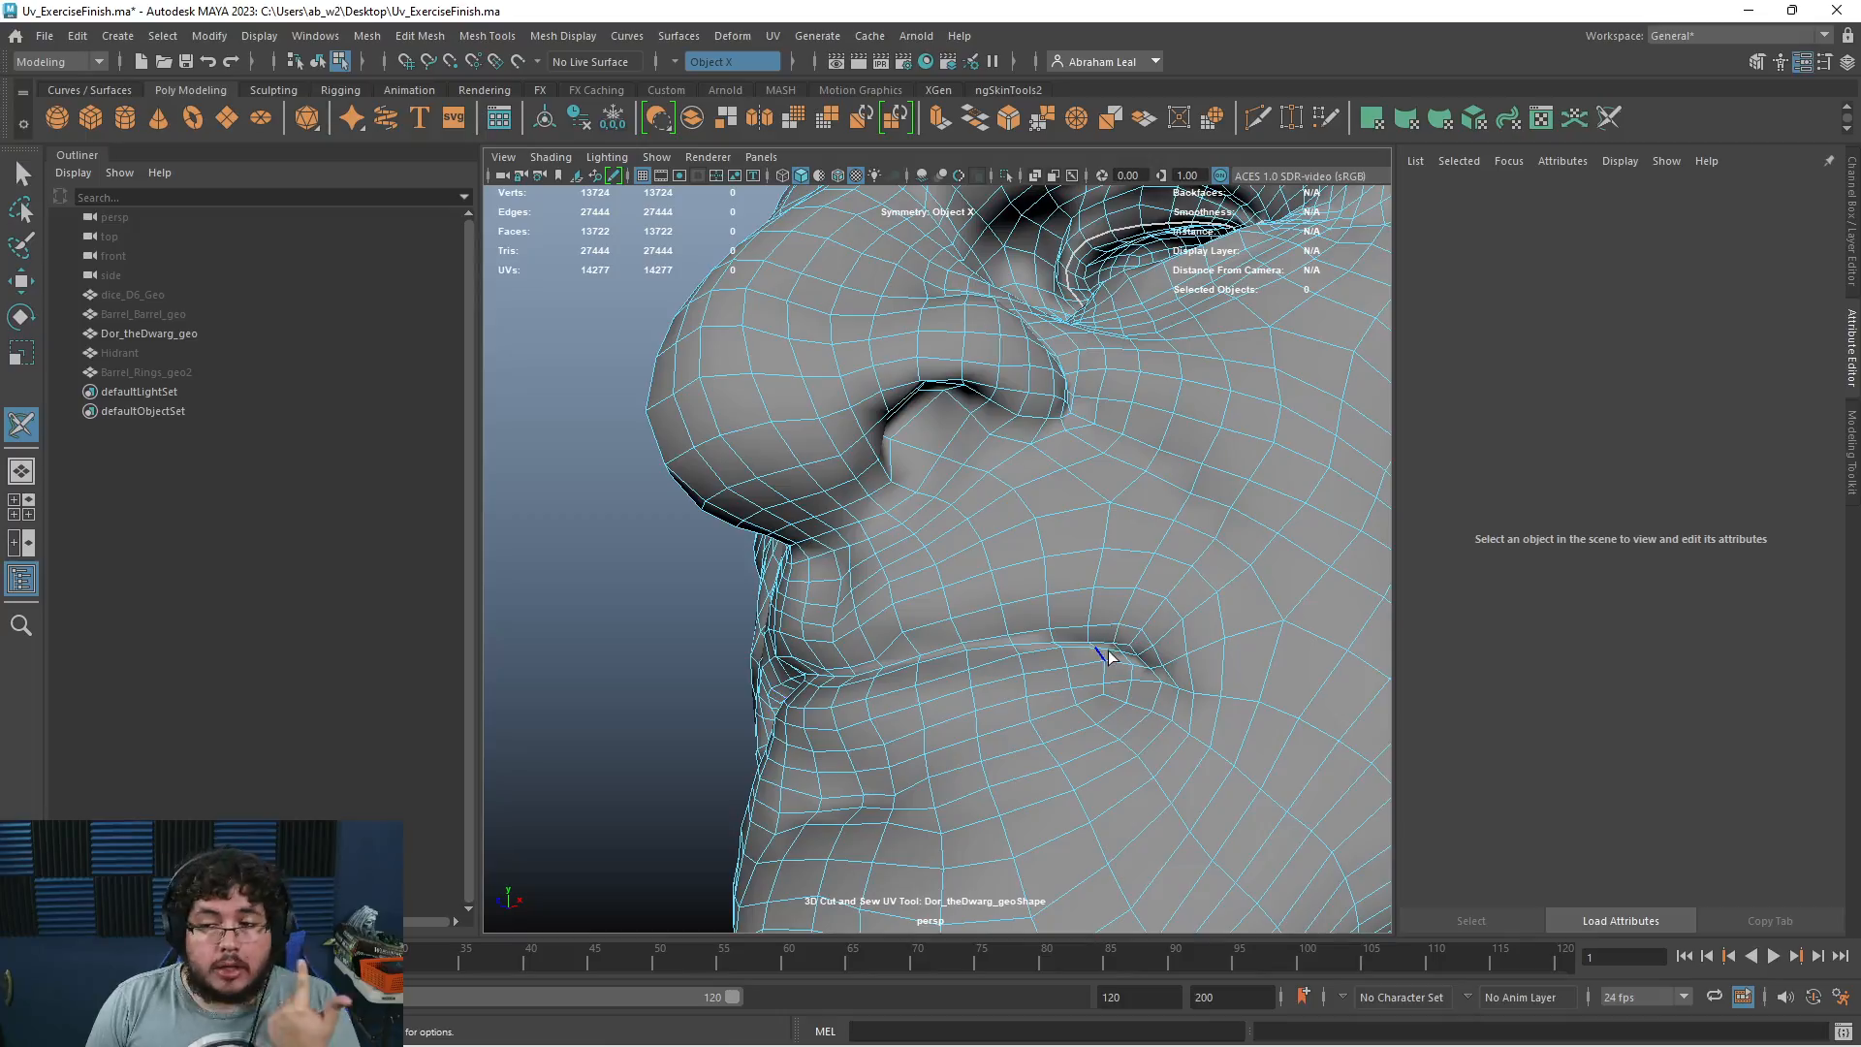
scroll(1096, 628, down, 4)
Cut a symmetrical UV seam around the back and top of the ear, undoing the cuts that stray into the ear
alt+drag(805, 529, 1076, 504)
alt+right_drag(785, 602, 836, 601)
mouse_move(836, 601)
alt+mouse_down()
mouse_move(940, 599)
mouse_move(885, 504)
mouse_move(924, 661)
mouse_move(772, 702)
mouse_move(827, 652)
mouse_move(881, 692)
mouse_move(942, 700)
mouse_move(834, 727)
mouse_move(753, 665)
mouse_move(840, 623)
alt+mouse_up()
click(875, 718)
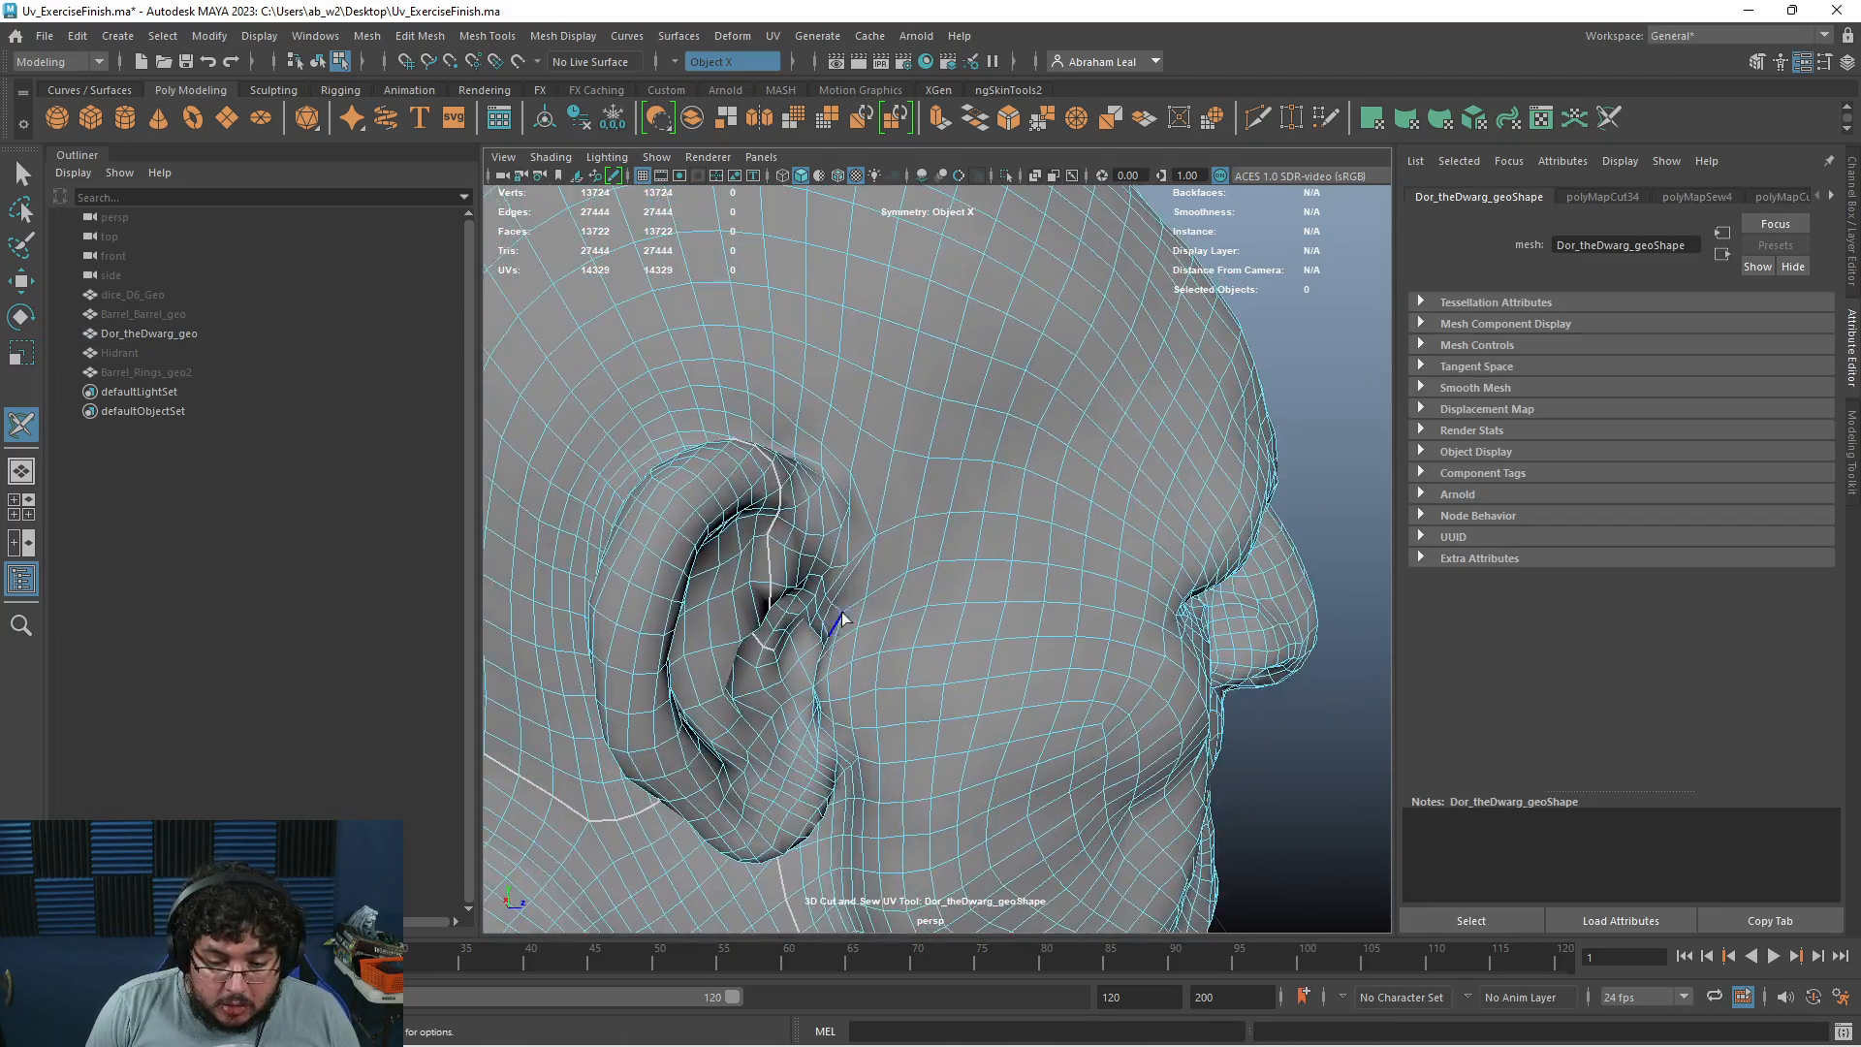
key(ctrl+z)
key(ctrl+z)
key(ctrl+z)
alt+drag(864, 503, 859, 451)
scroll(824, 523, up, 3)
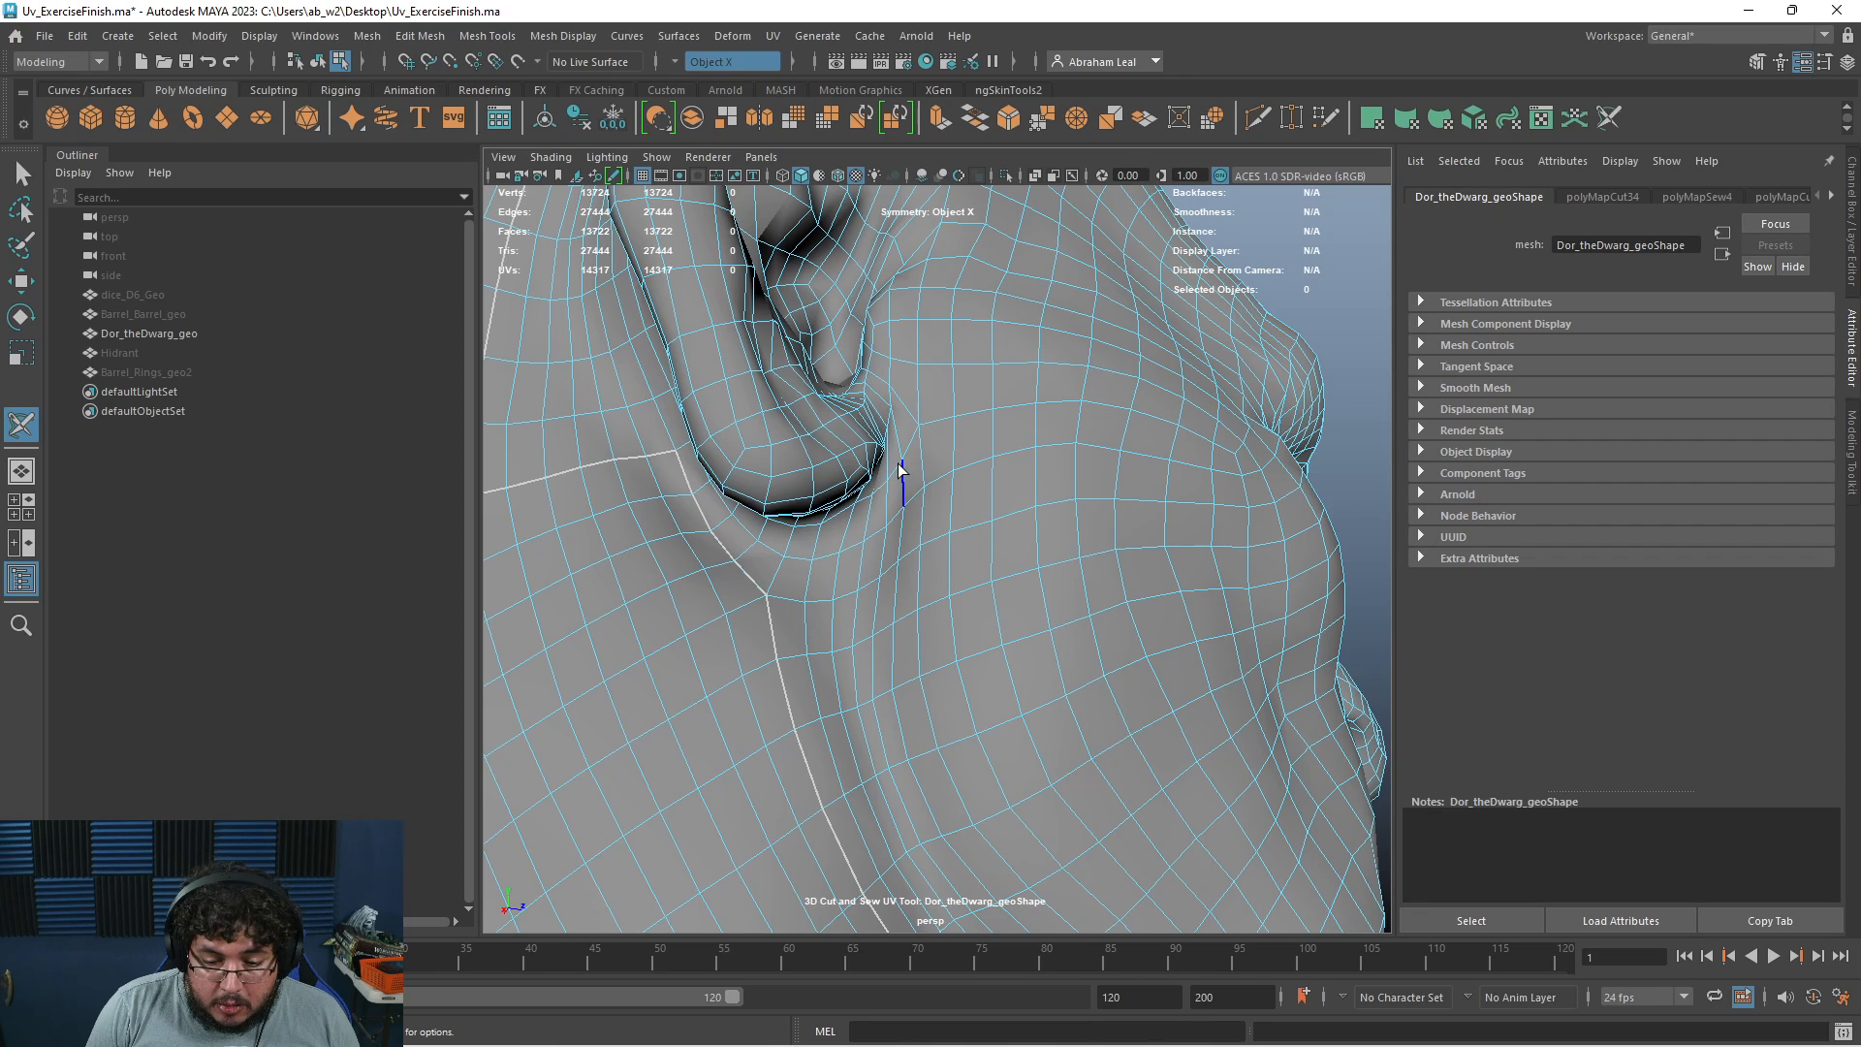
Undo the last ear cuts, then cut the seam around the front of the earlobe and join it to the jaw seam
key(ctrl+z)
key(ctrl+z)
key(ctrl+z)
key(ctrl+z)
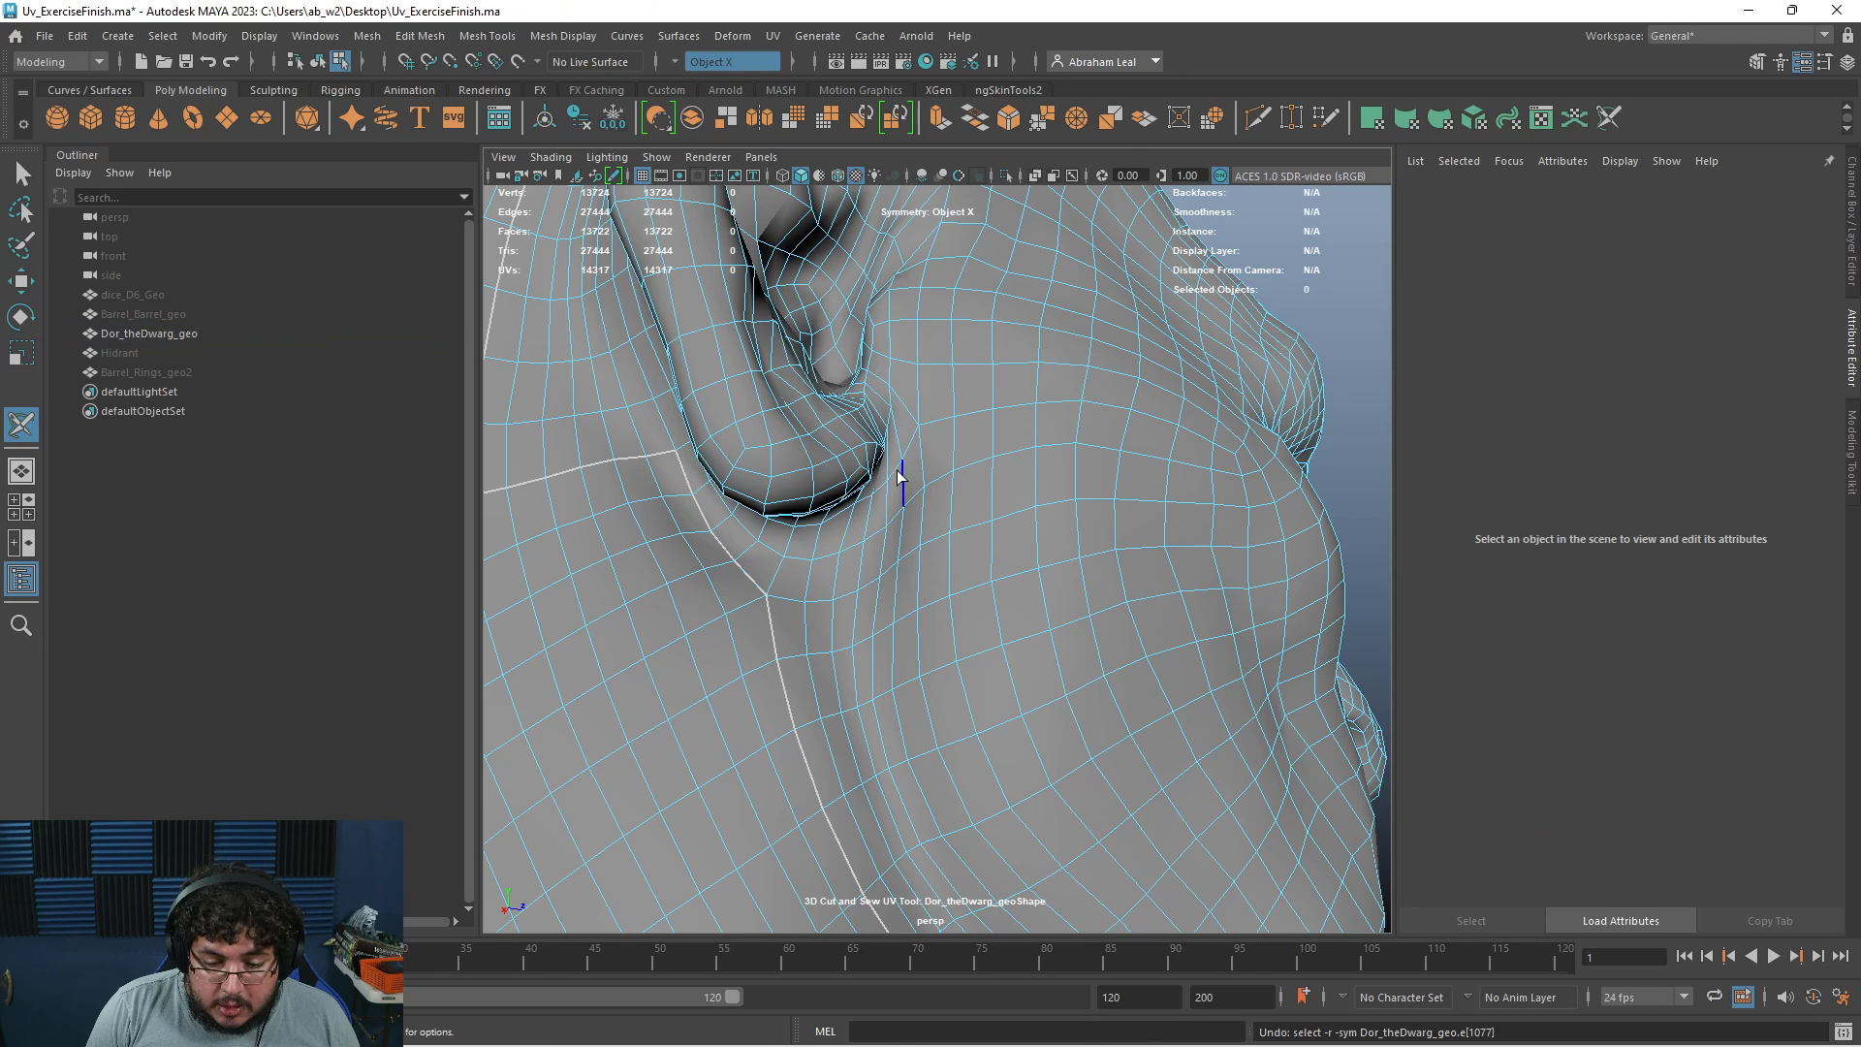
drag(915, 430, 871, 492)
alt+drag(877, 543, 887, 494)
scroll(887, 494, up, 3)
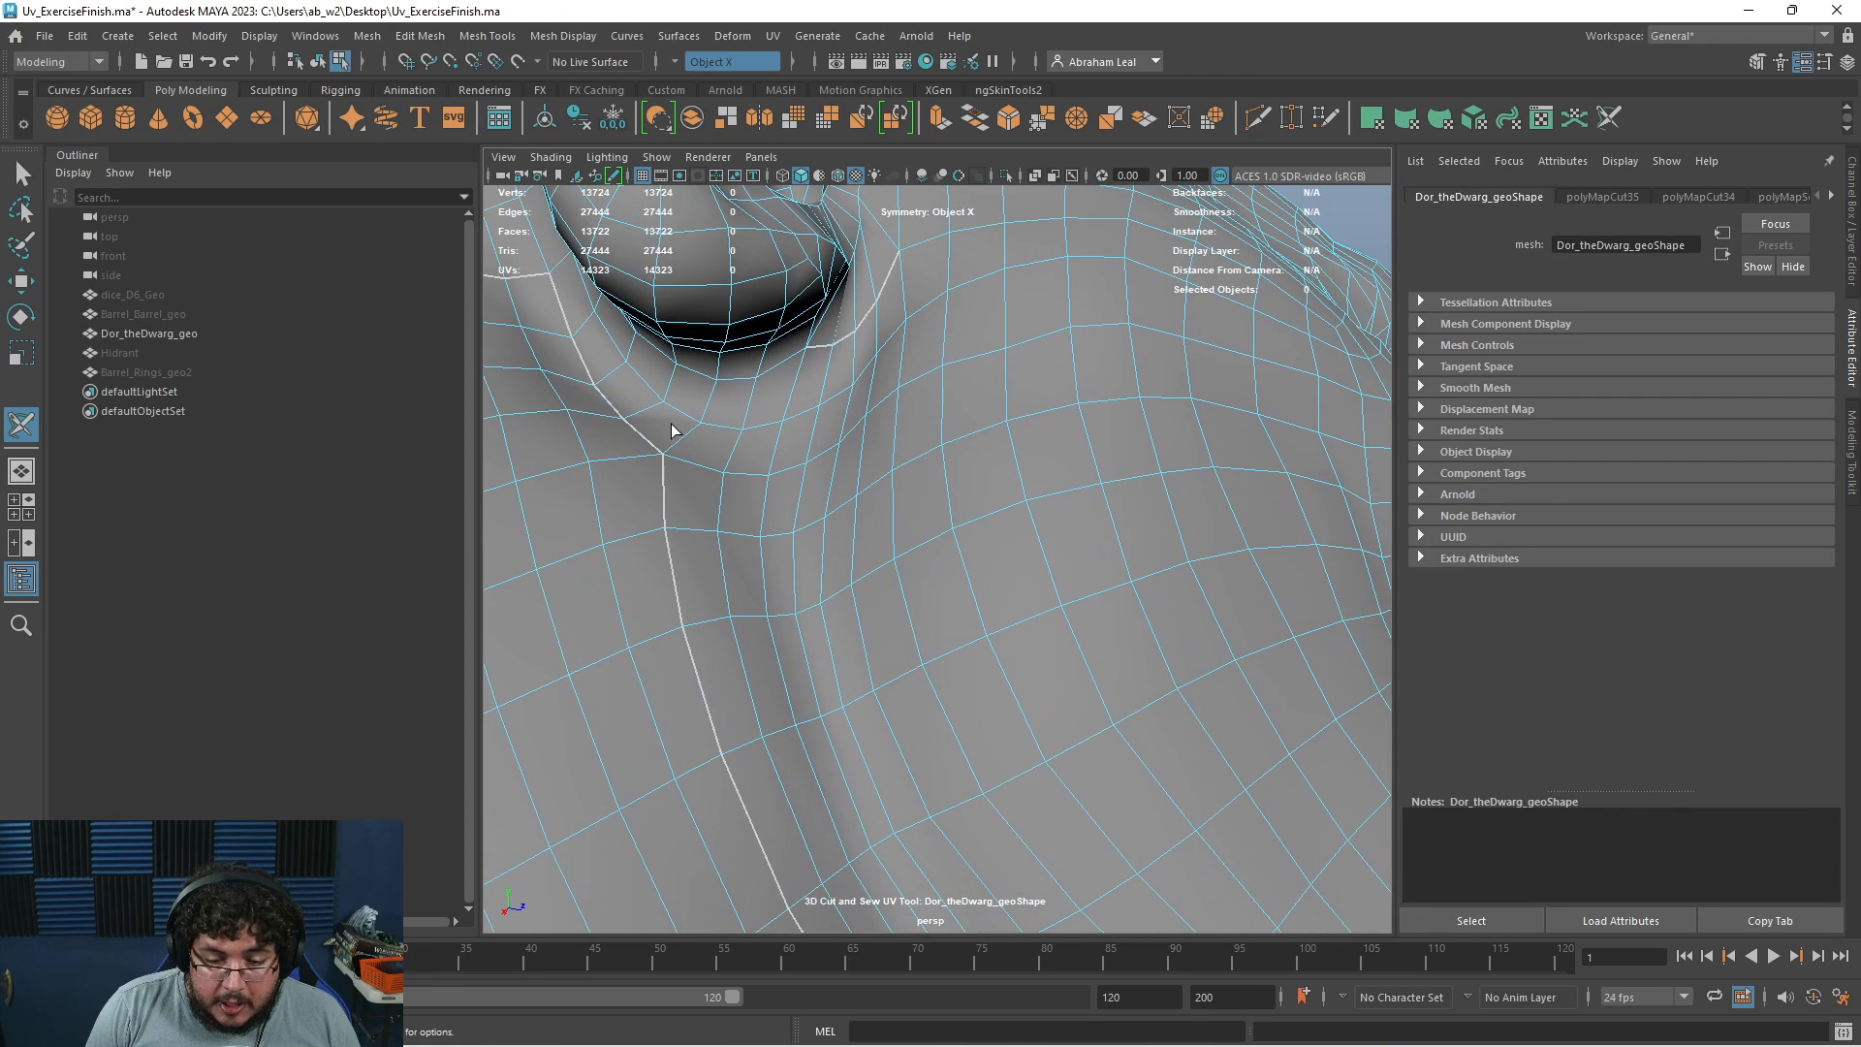
alt+drag(673, 436, 846, 395)
drag(742, 481, 770, 470)
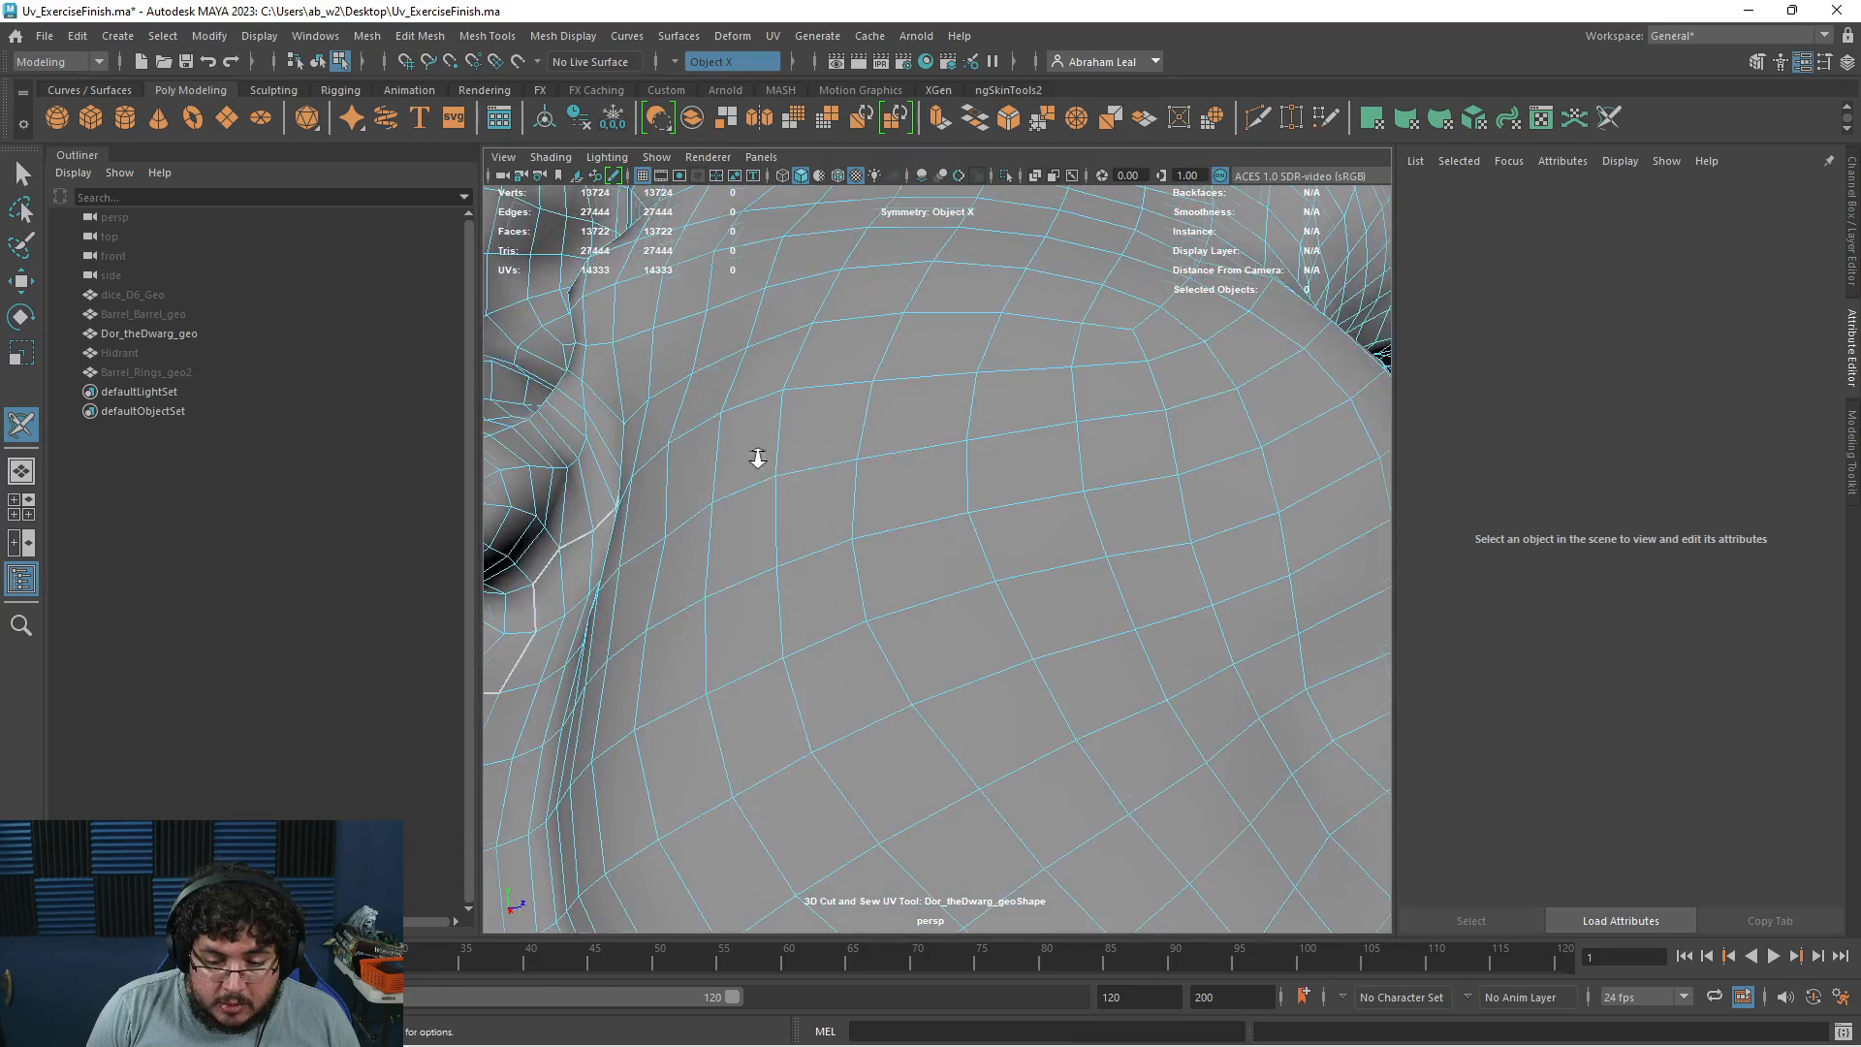
Extend the seam upward in front of the ear until it meets the cut over the ear's top
alt+middle_drag(770, 469, 787, 520)
alt+drag(787, 520, 843, 561)
alt+drag(921, 464, 915, 435)
double_click(934, 415)
alt+right_drag(935, 415, 860, 469)
alt+drag(859, 469, 823, 572)
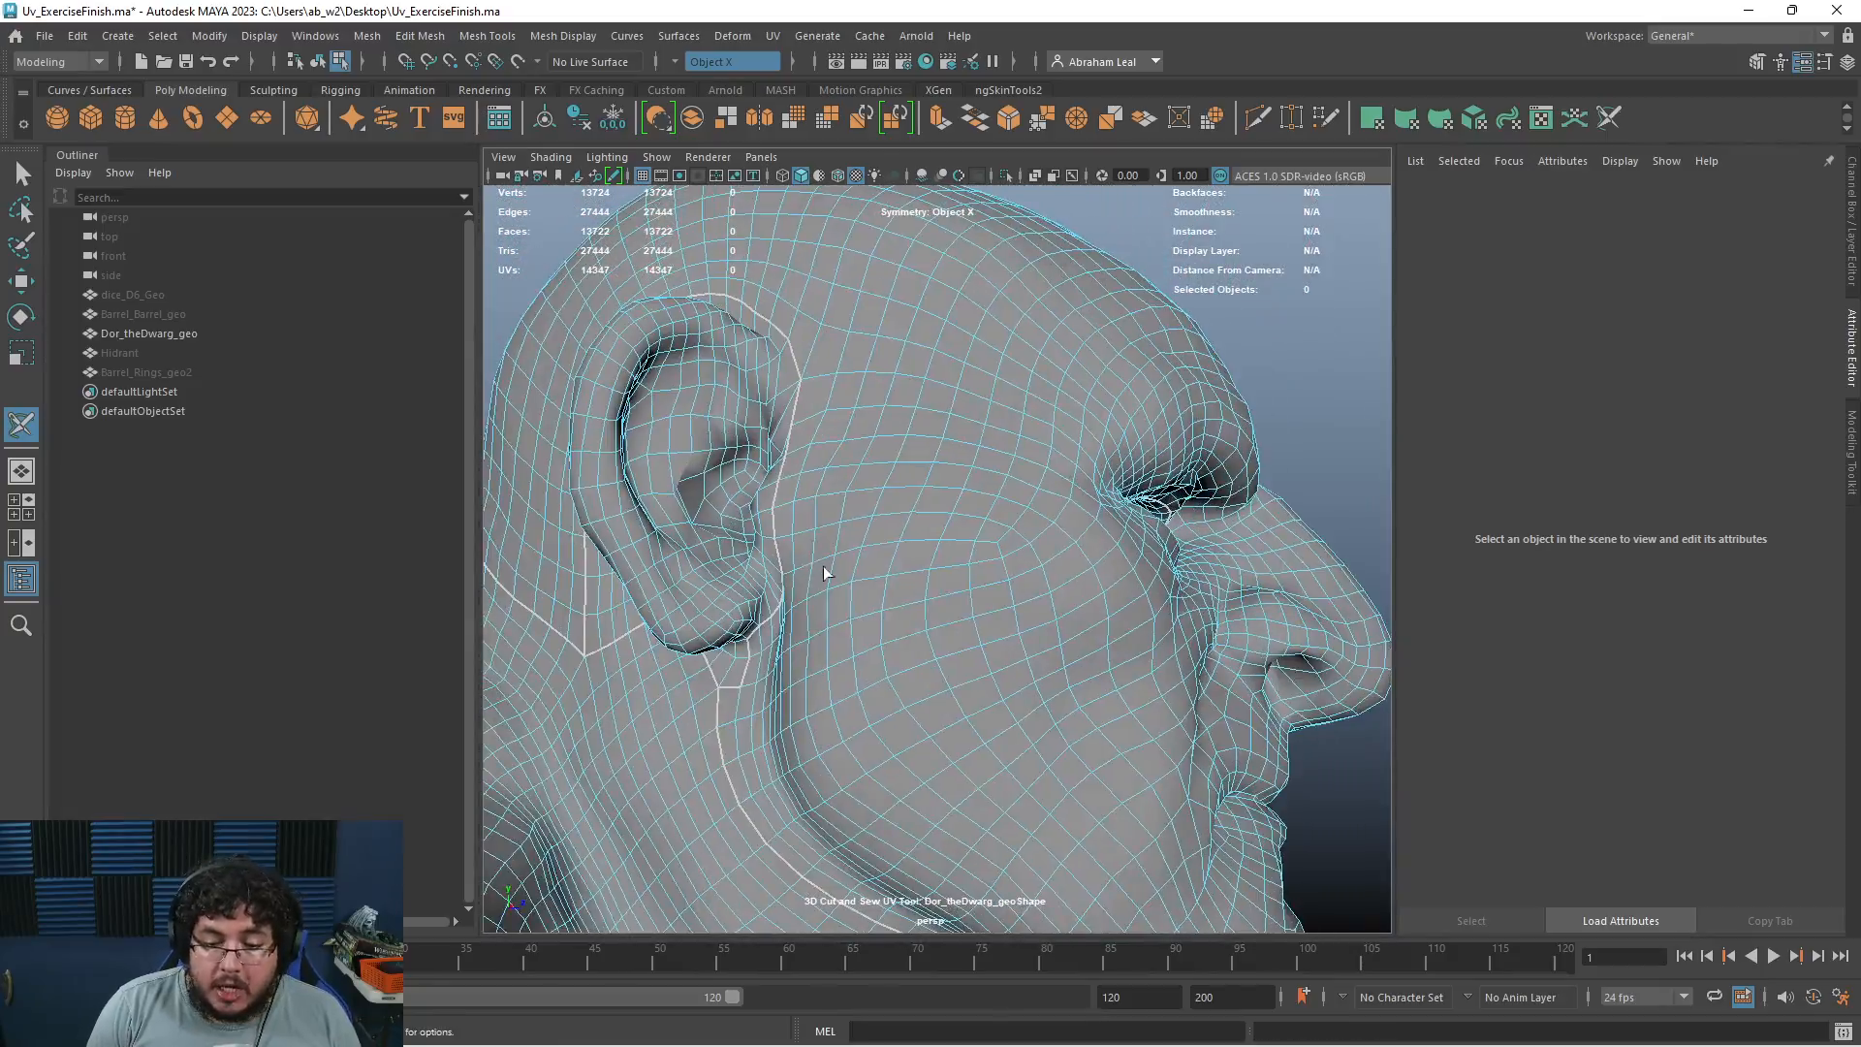
scroll(929, 480, down, 3)
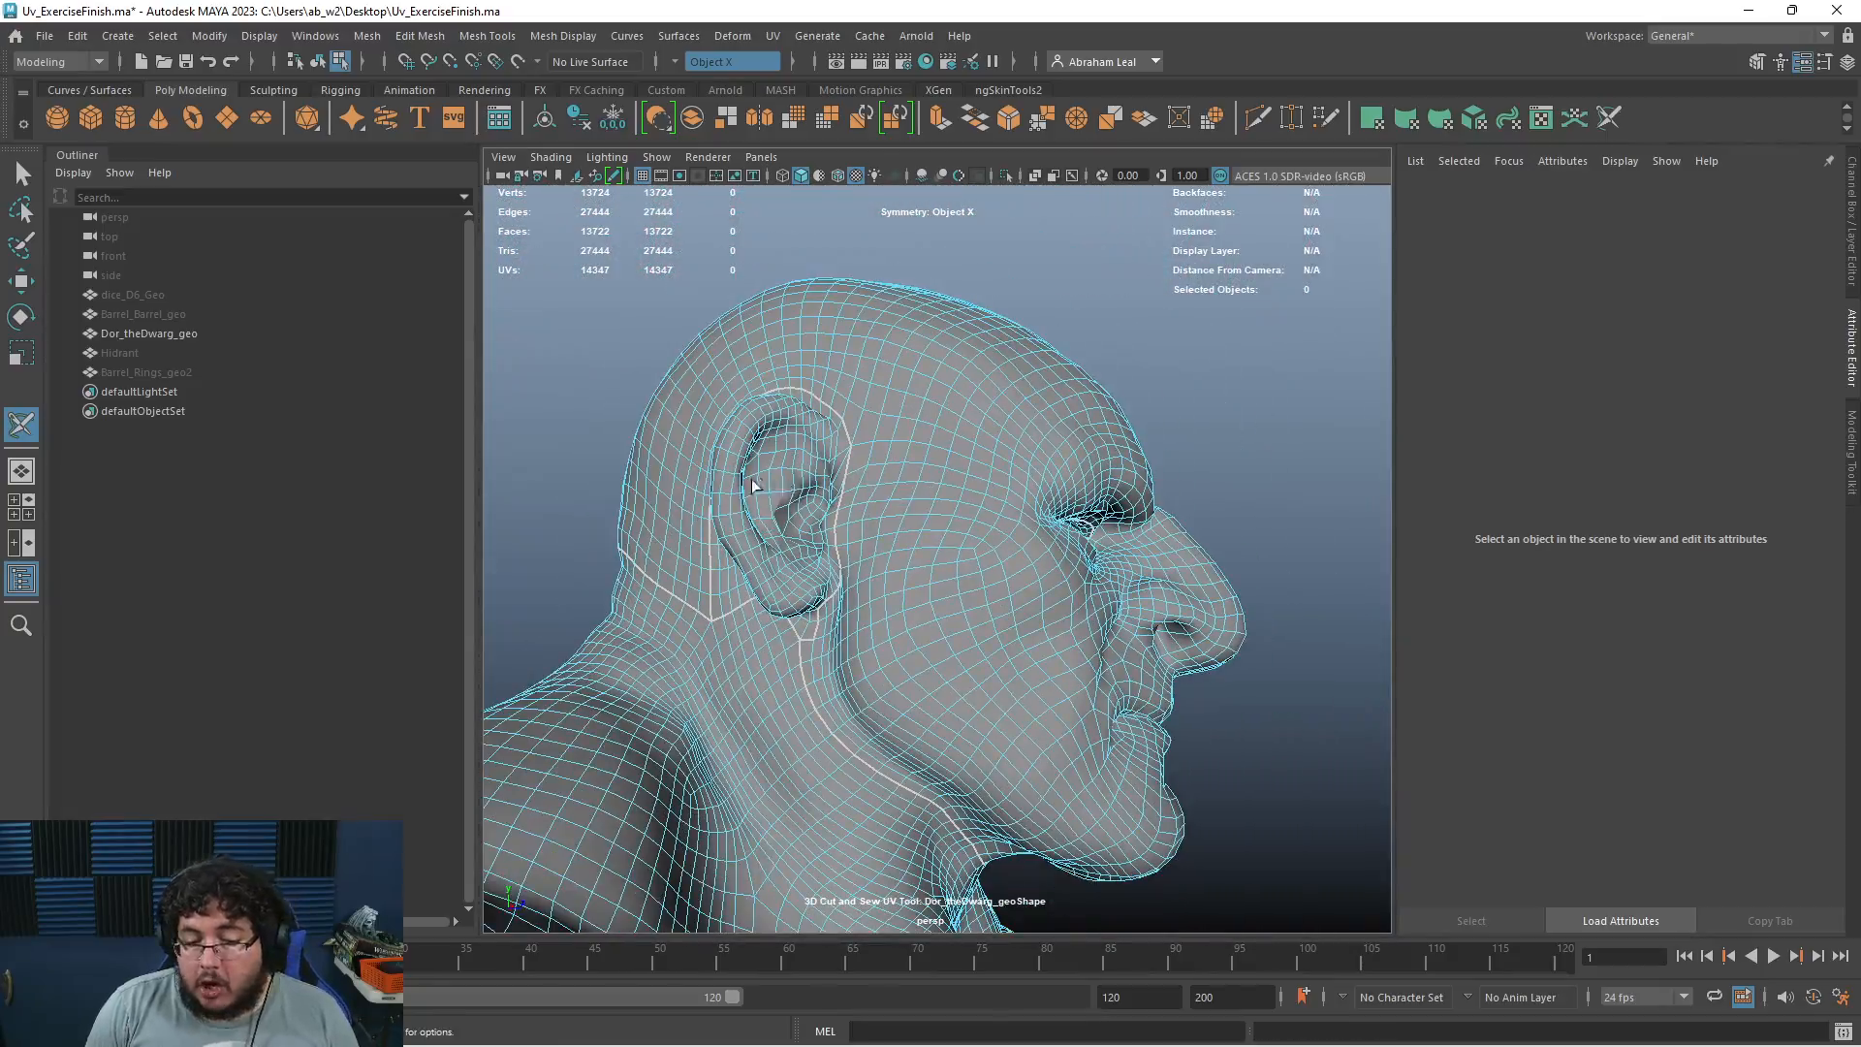
Try to cut a centre seam over the crown of the head with the 3D Cut and Sew UV Tool, and undo it
alt+drag(753, 485, 738, 533)
alt+drag(849, 564, 877, 614)
alt+middle_drag(877, 615, 848, 647)
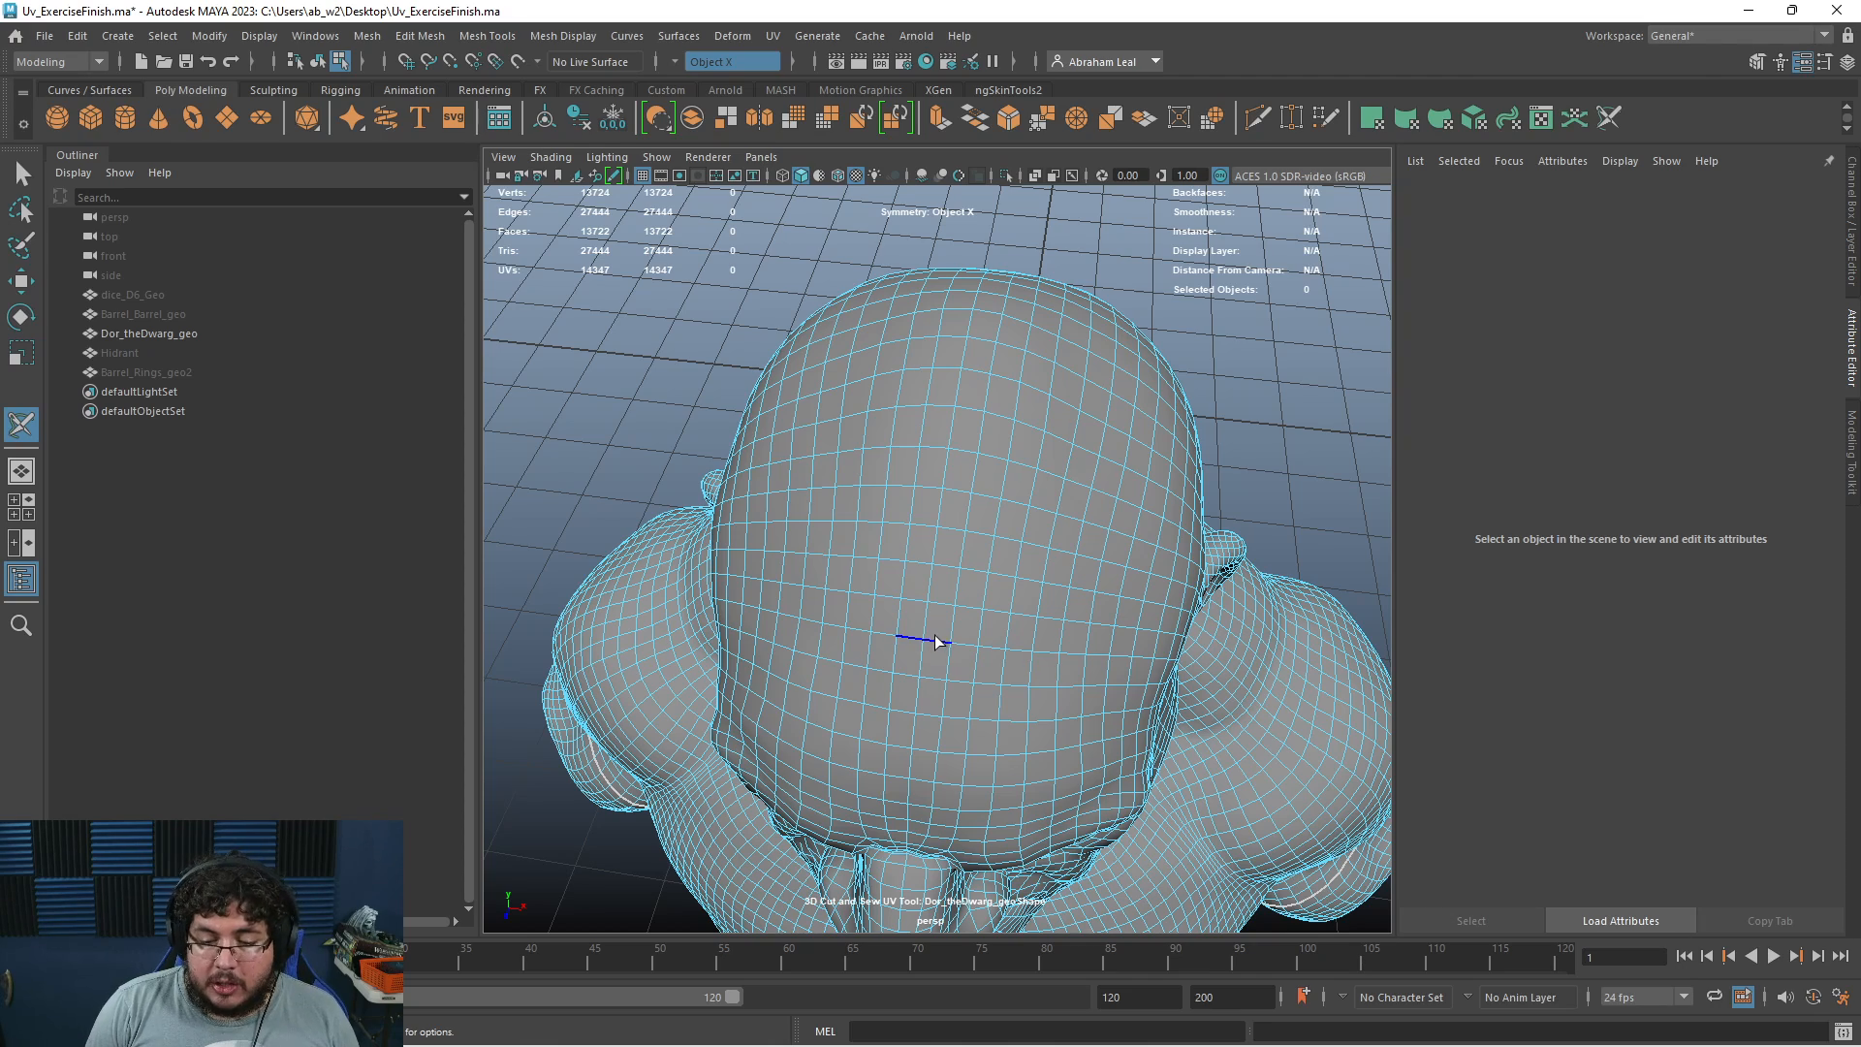
key(ctrl+z)
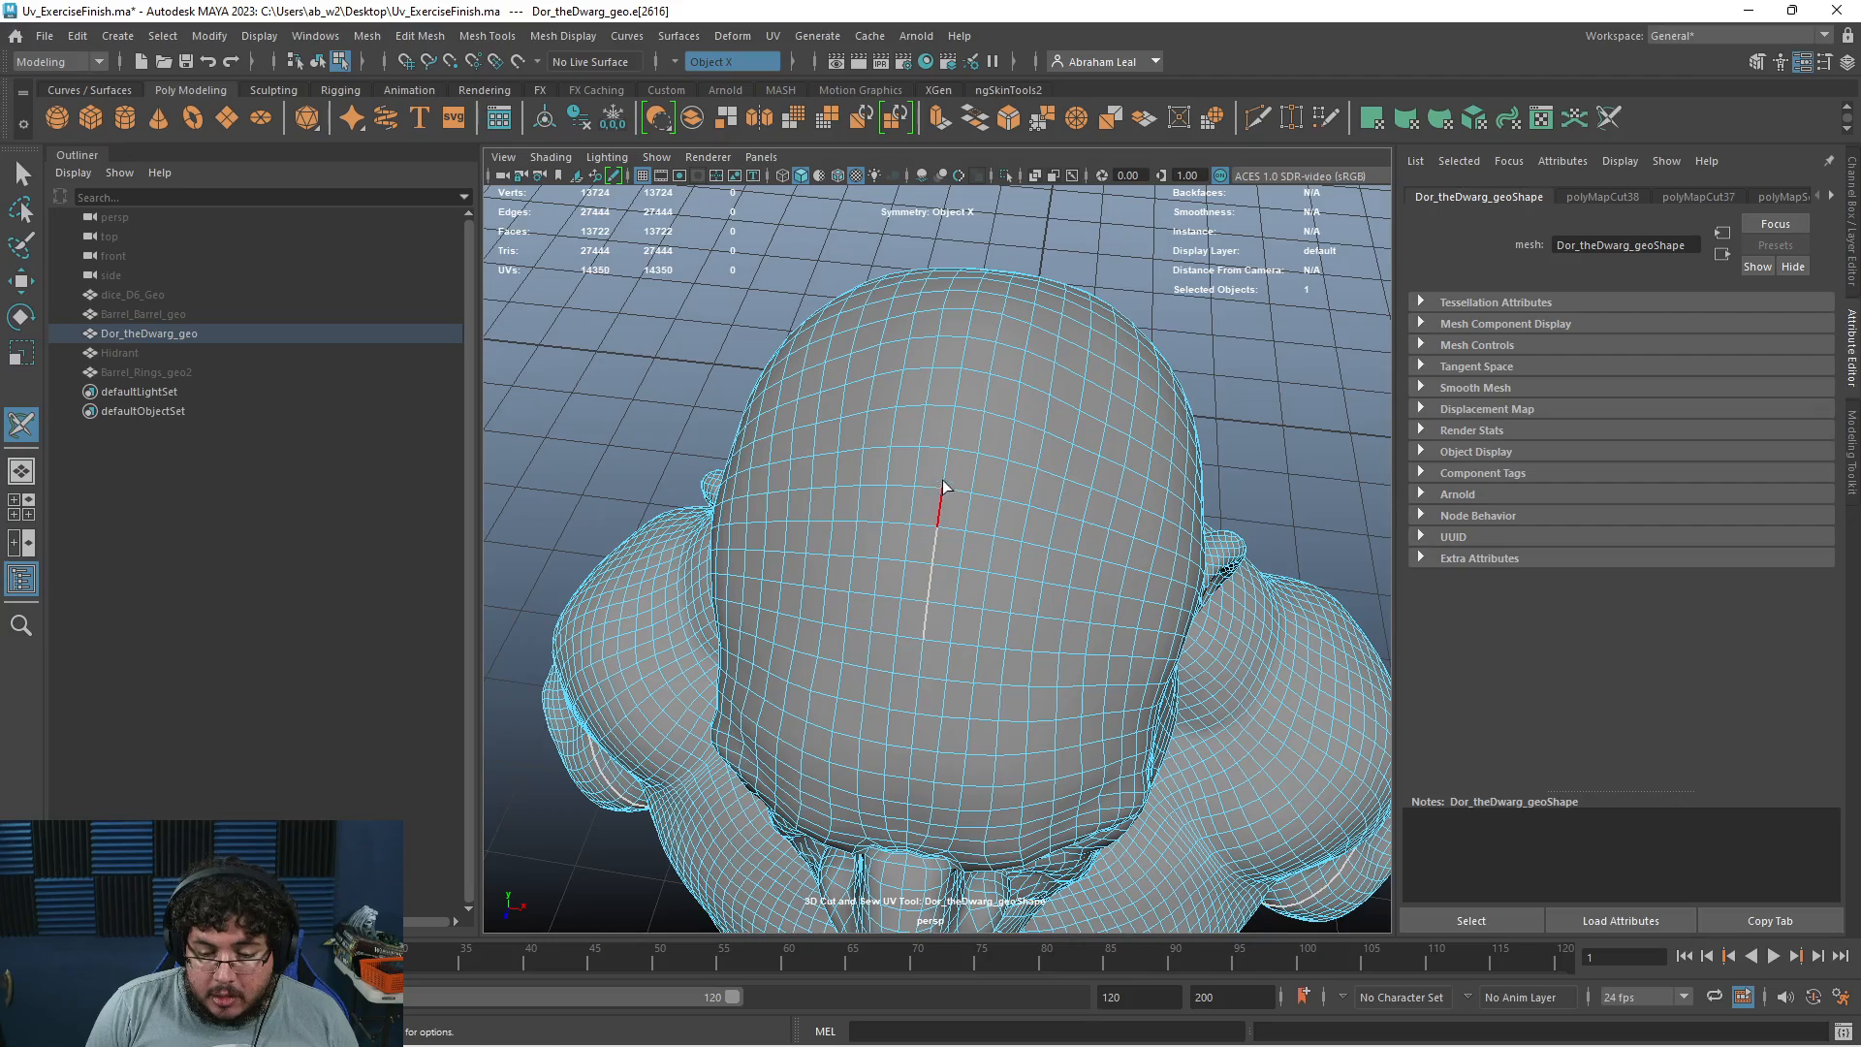
key(ctrl+z)
key(ctrl+z)
double_click(952, 433)
alt+drag(952, 432, 1080, 482)
alt+right_drag(1080, 482, 1034, 578)
alt+drag(1035, 578, 1028, 665)
key(ctrl+z)
key(ctrl+z)
alt+drag(979, 549, 864, 655)
Select the bust's central vertical edge loop and deselect its portion along the torso
key(q)
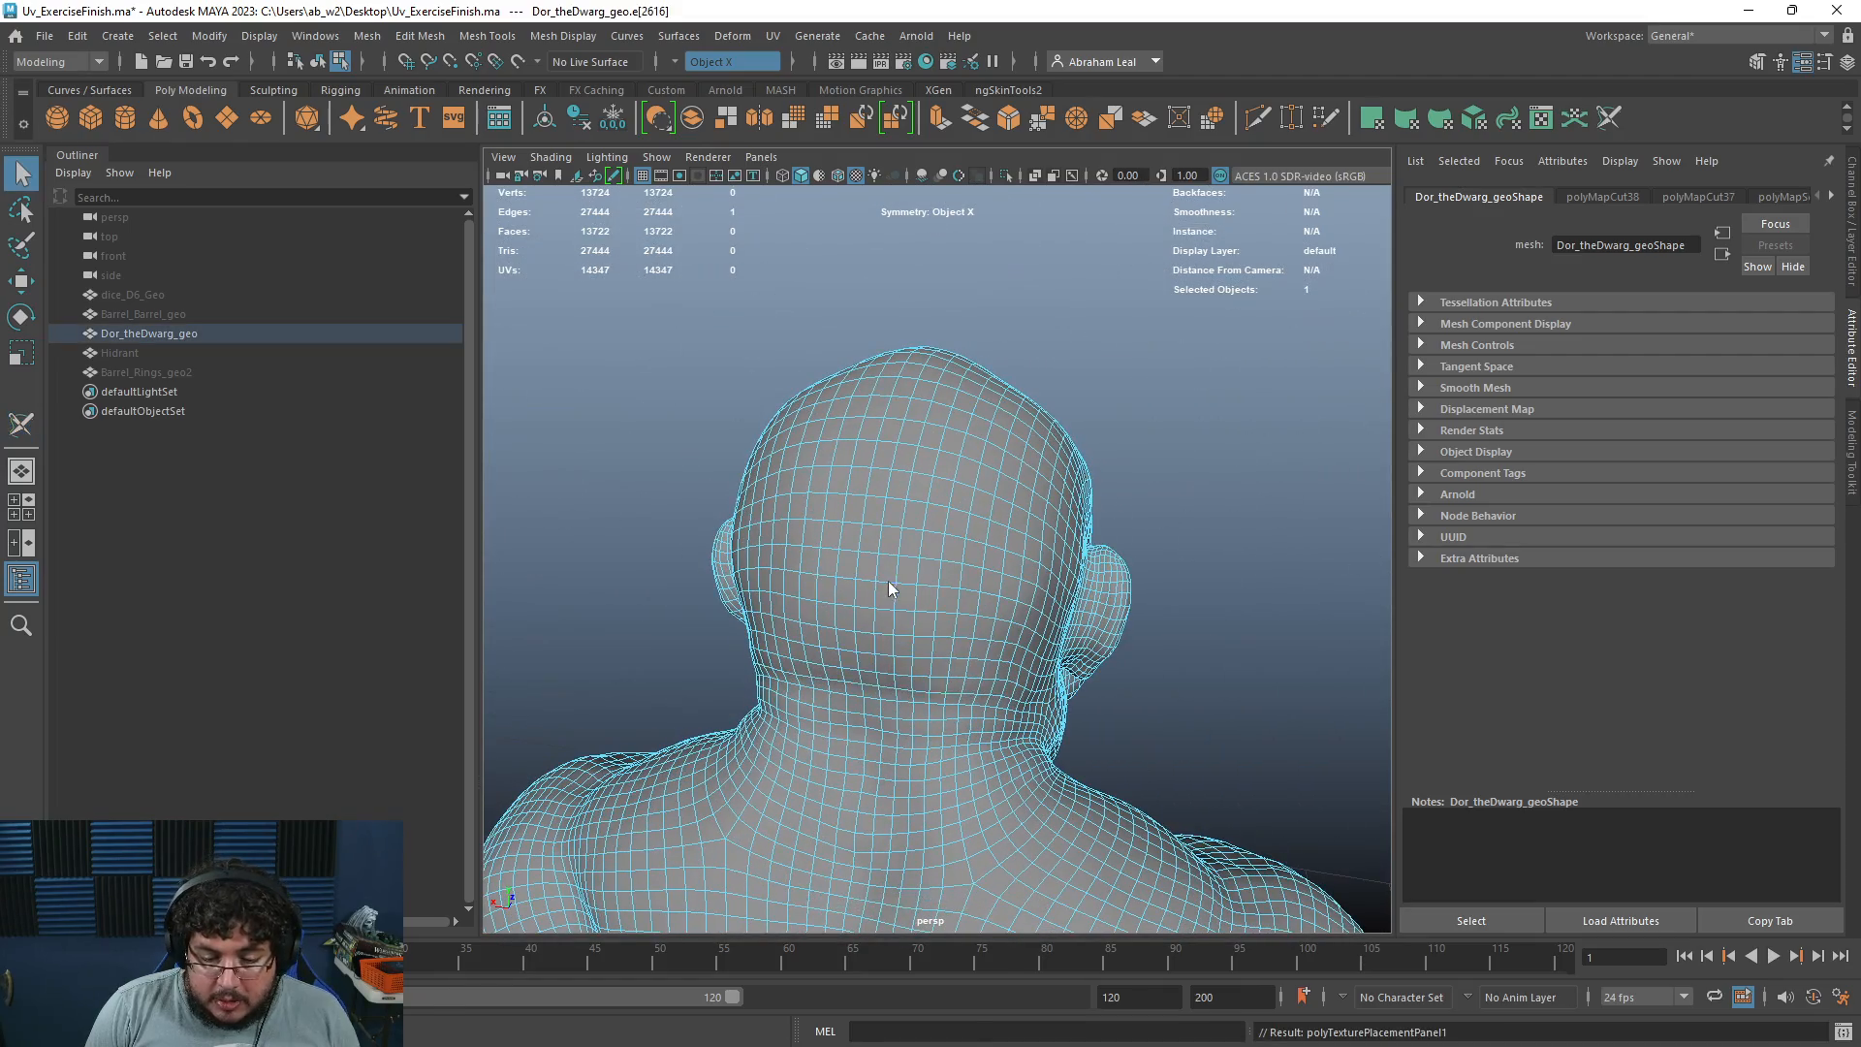
double_click(859, 673)
alt+right_drag(1051, 659, 911, 626)
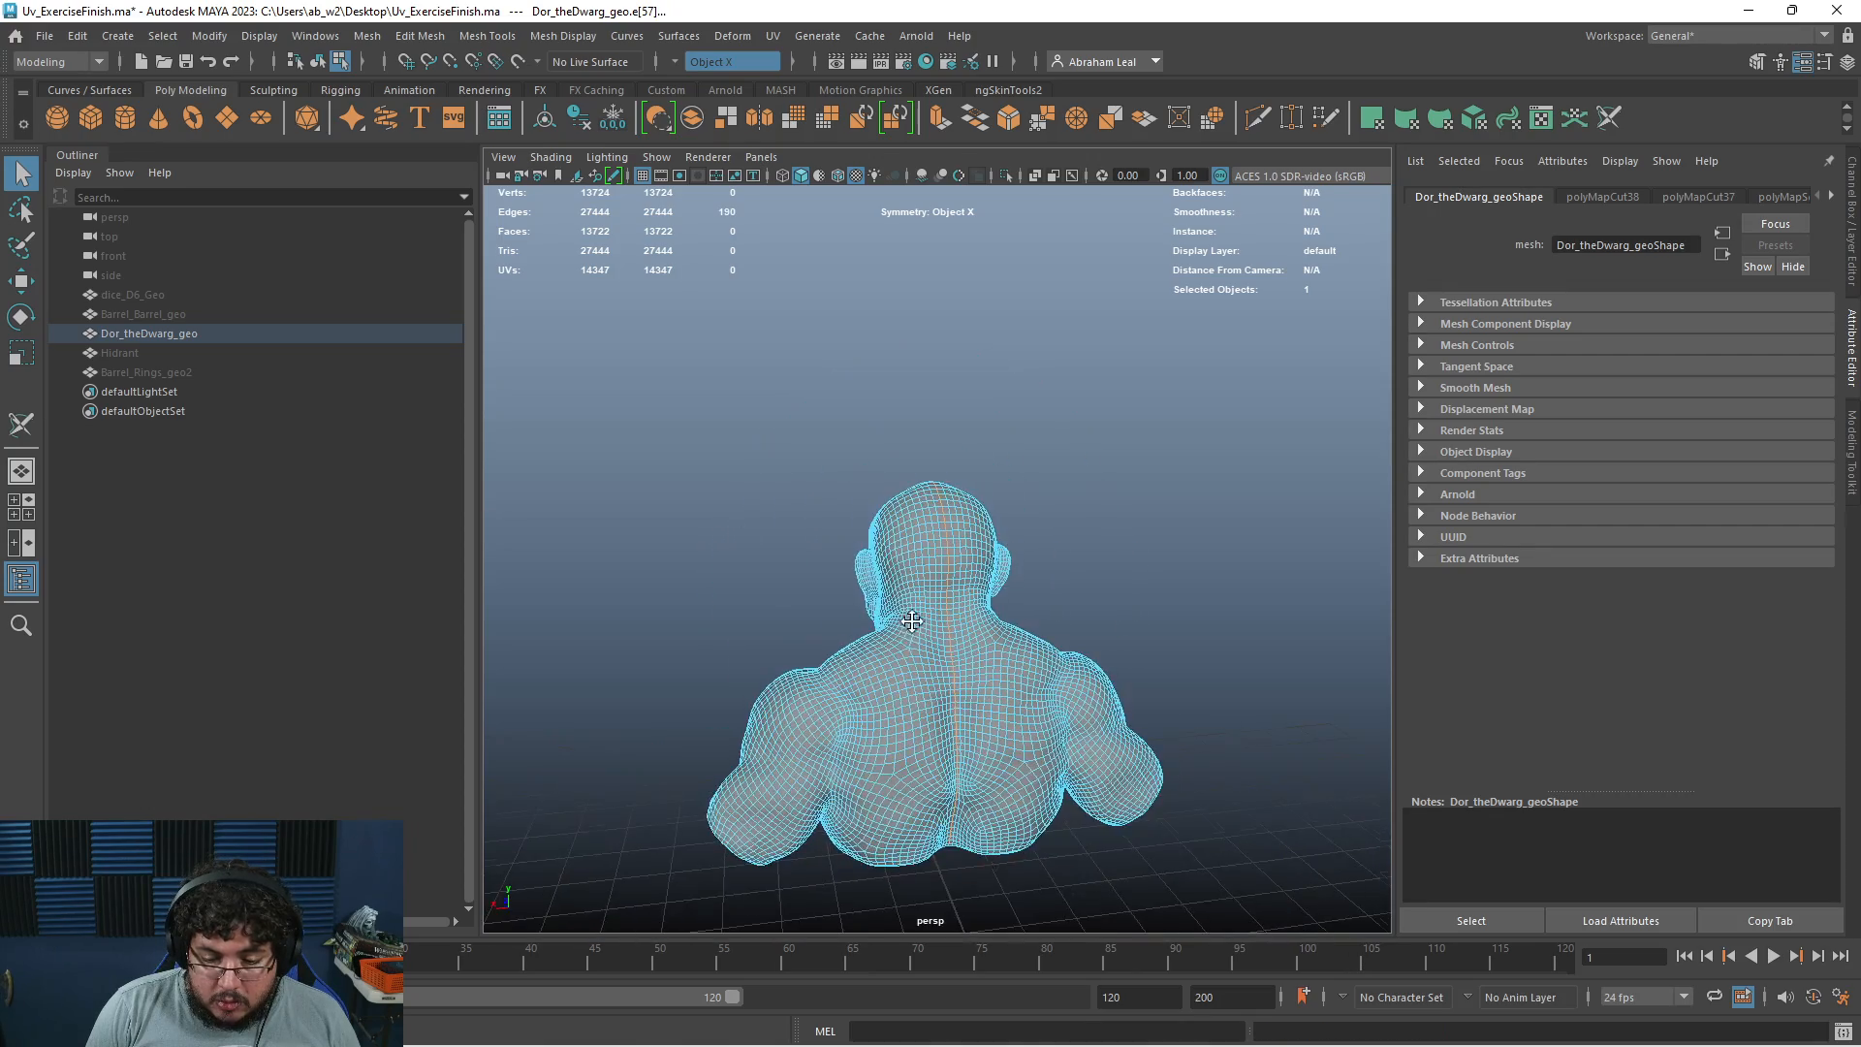
alt+middle_drag(911, 626, 877, 500)
ctrl+drag(902, 706, 972, 507)
Deselect the remaining centre-line edges at the back of the neck, below the nape seam
alt+drag(882, 567, 1033, 620)
alt+right_drag(1032, 620, 1134, 708)
alt+middle_drag(1134, 708, 1163, 771)
alt+drag(1163, 778, 1022, 739)
alt+drag(839, 513, 721, 481)
ctrl+click(919, 482)
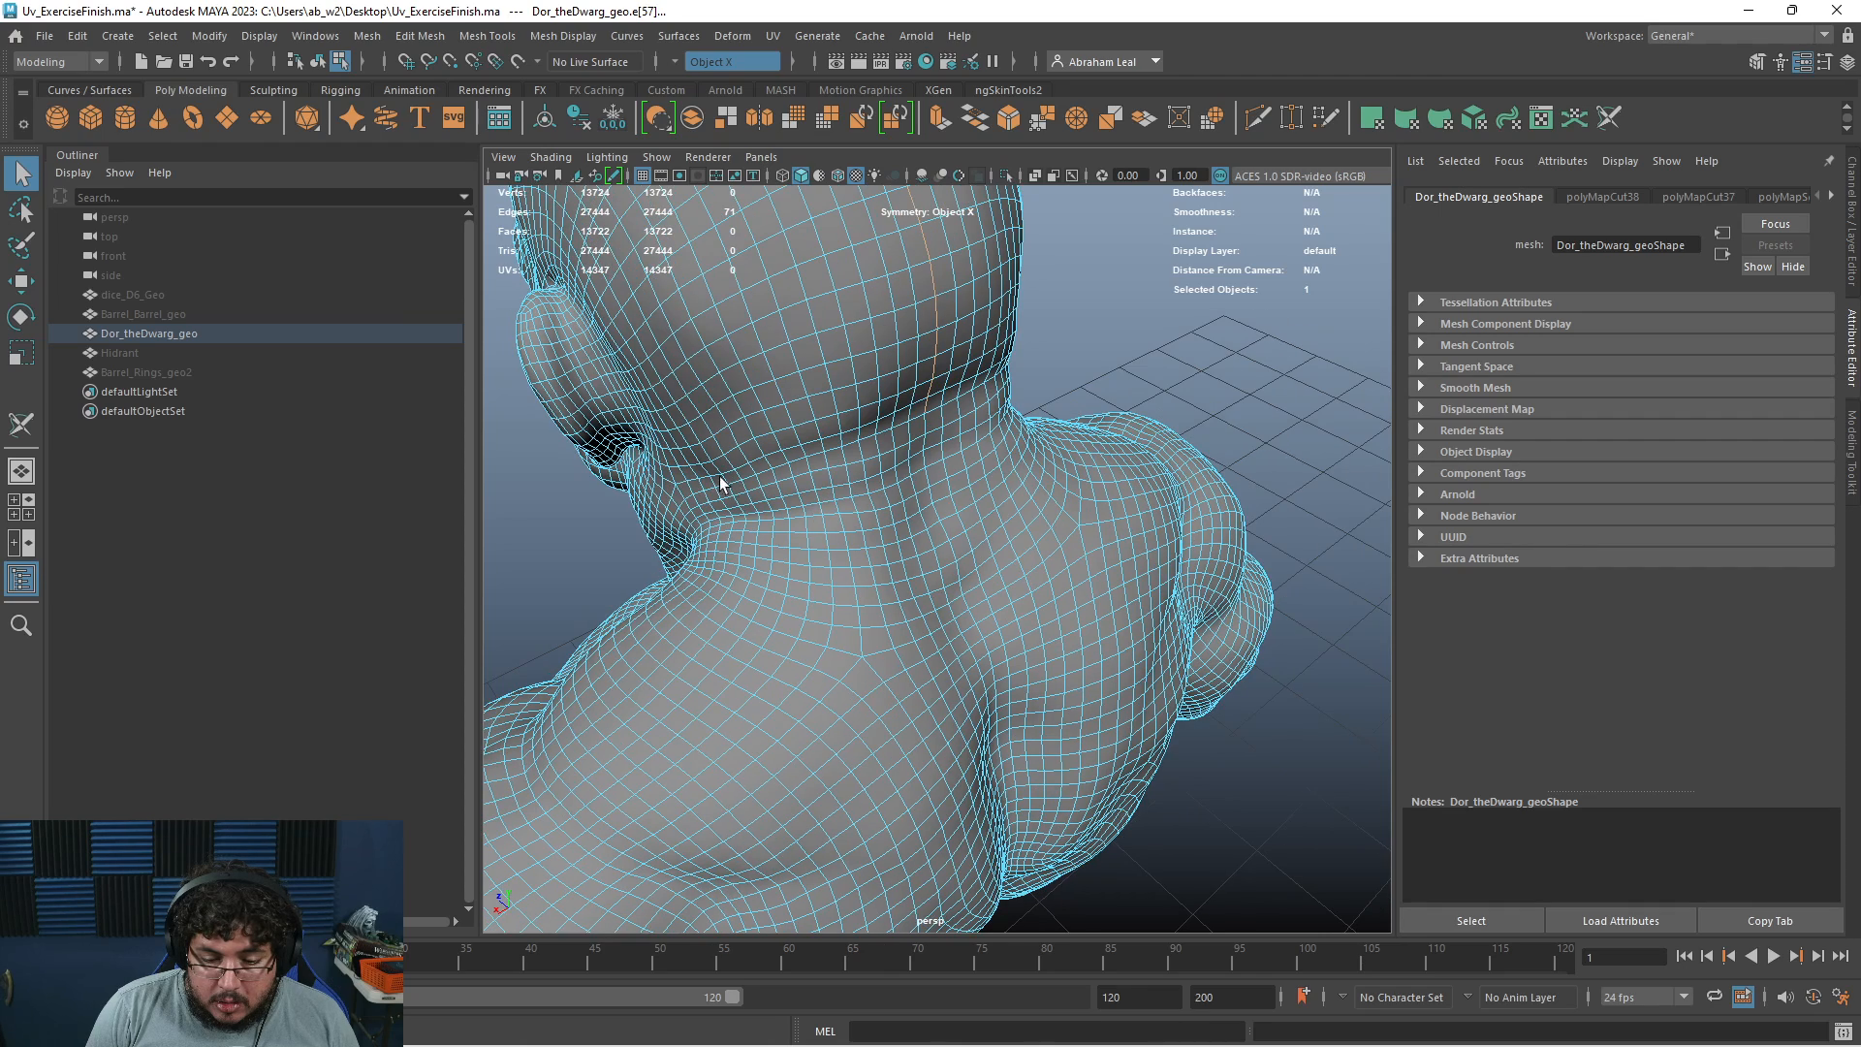
ctrl+click(923, 411)
Deselect the centre-line edges running down the front of the face and neck
alt+drag(835, 532, 1014, 482)
alt+right_drag(1014, 482, 815, 503)
ctrl+drag(834, 396, 567, 841)
alt+middle_drag(669, 843, 831, 631)
alt+drag(831, 631, 1086, 582)
alt+right_drag(1086, 582, 1014, 566)
Deselect the leftover hidden centre-line edges in wireframe display, keeping only the skull line, and restore shaded display
key(4)
alt+drag(856, 848, 678, 795)
alt+middle_drag(678, 795, 836, 873)
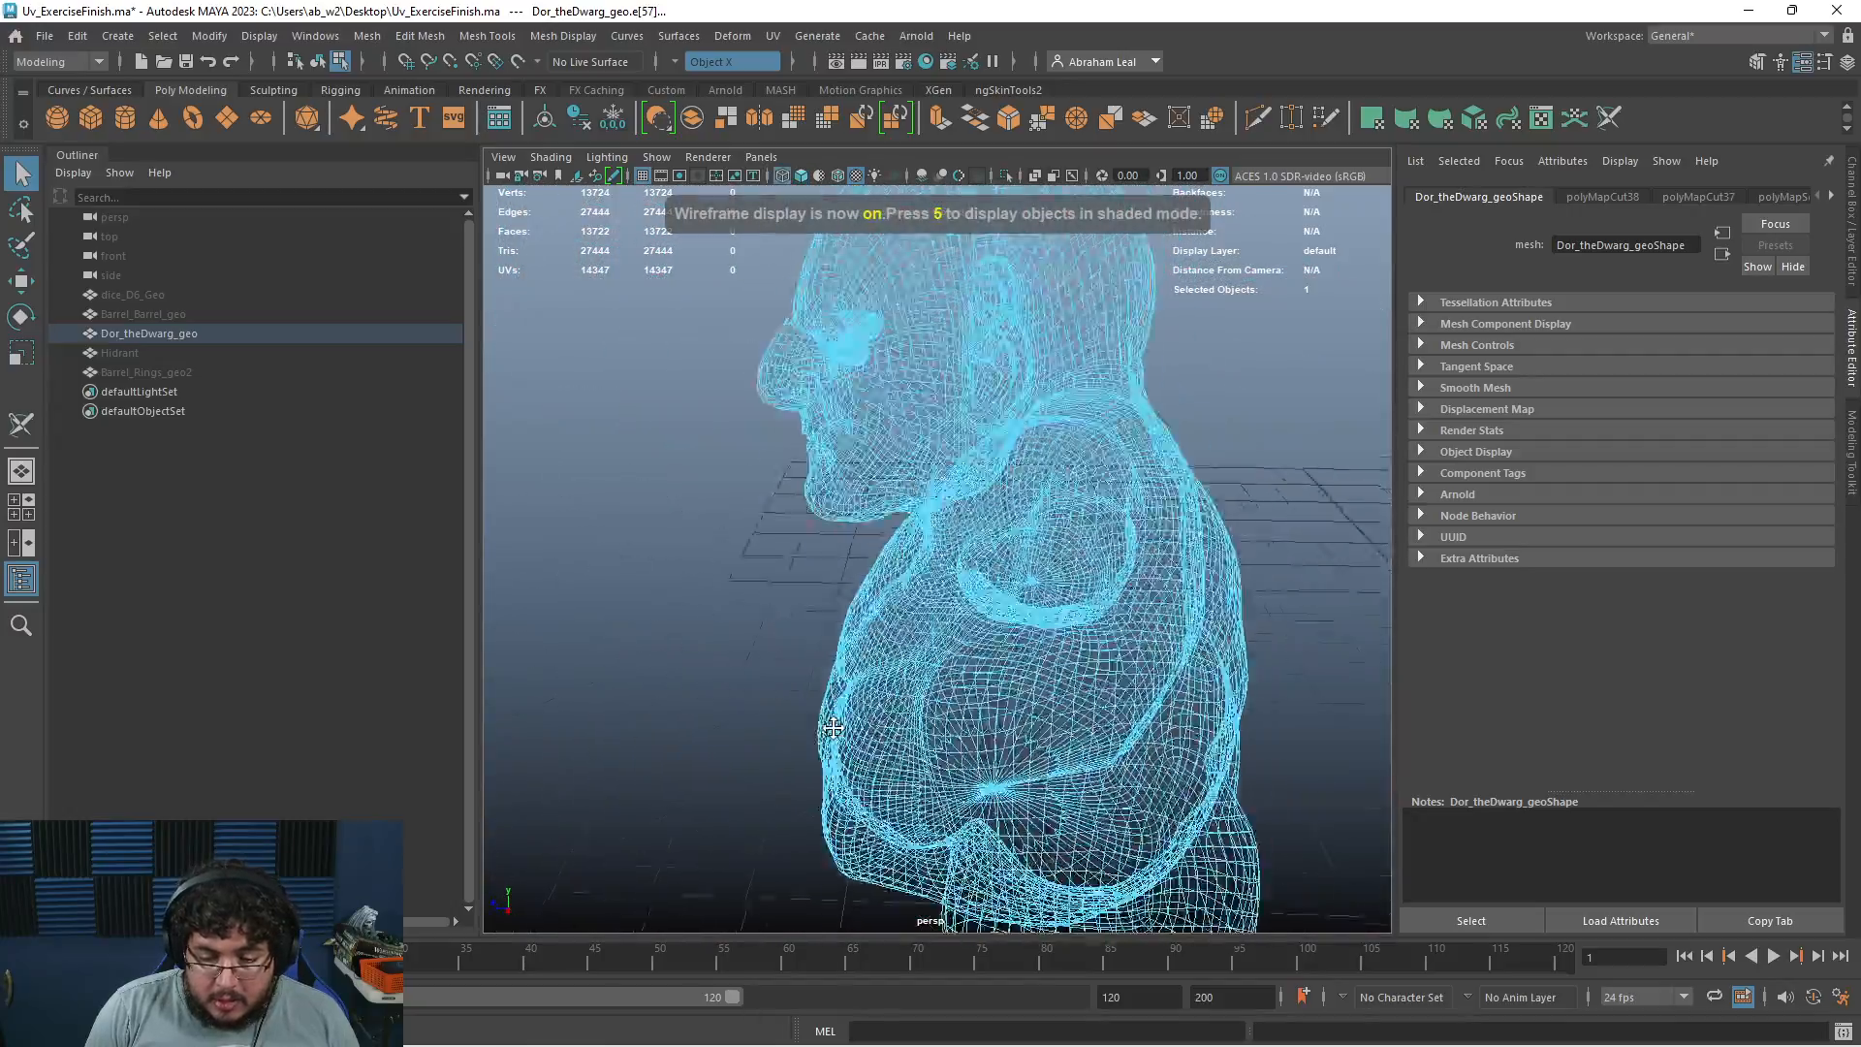
alt+right_drag(836, 872, 760, 631)
alt+middle_drag(760, 631, 785, 775)
ctrl+drag(675, 340, 884, 640)
mouse_move(885, 640)
alt+mouse_down()
mouse_move(967, 587)
mouse_move(934, 661)
mouse_move(968, 479)
alt+mouse_up()
key(5)
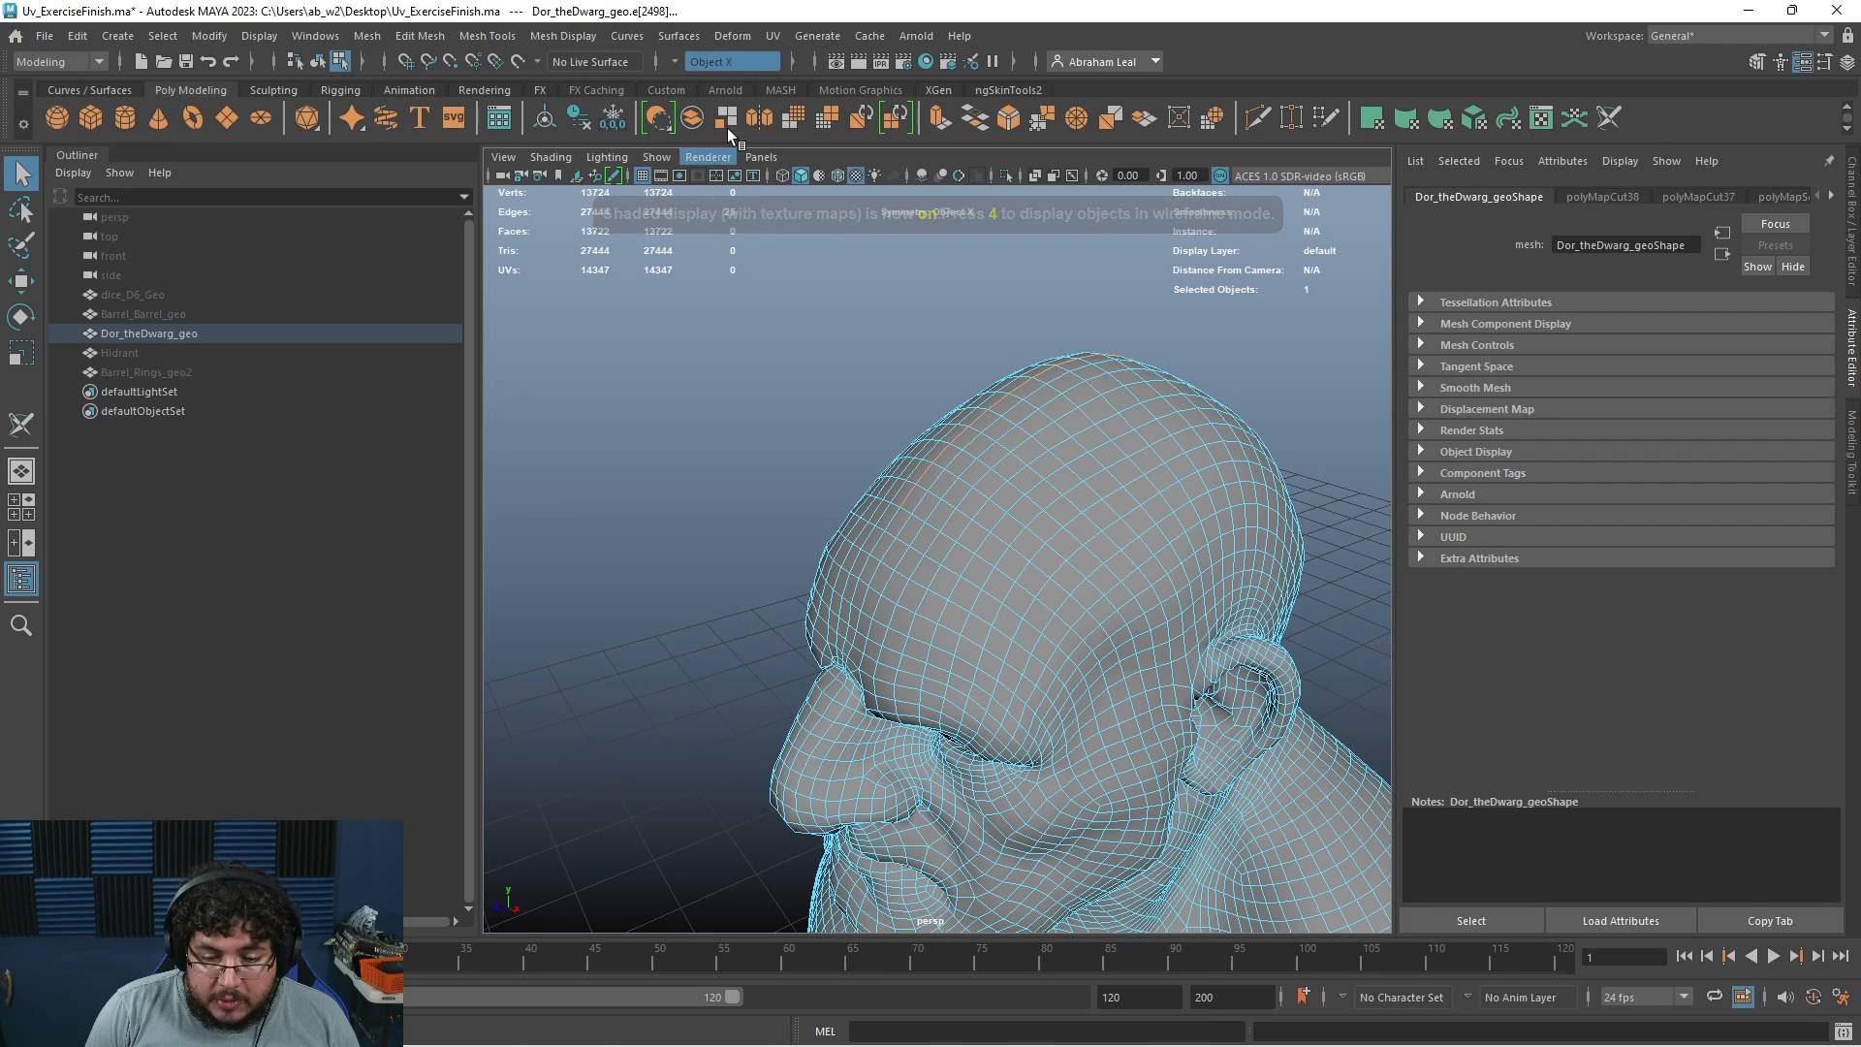
Cut the UV edges of the selected skull centre line and open the UV Editor with the whole bust selected
click(772, 36)
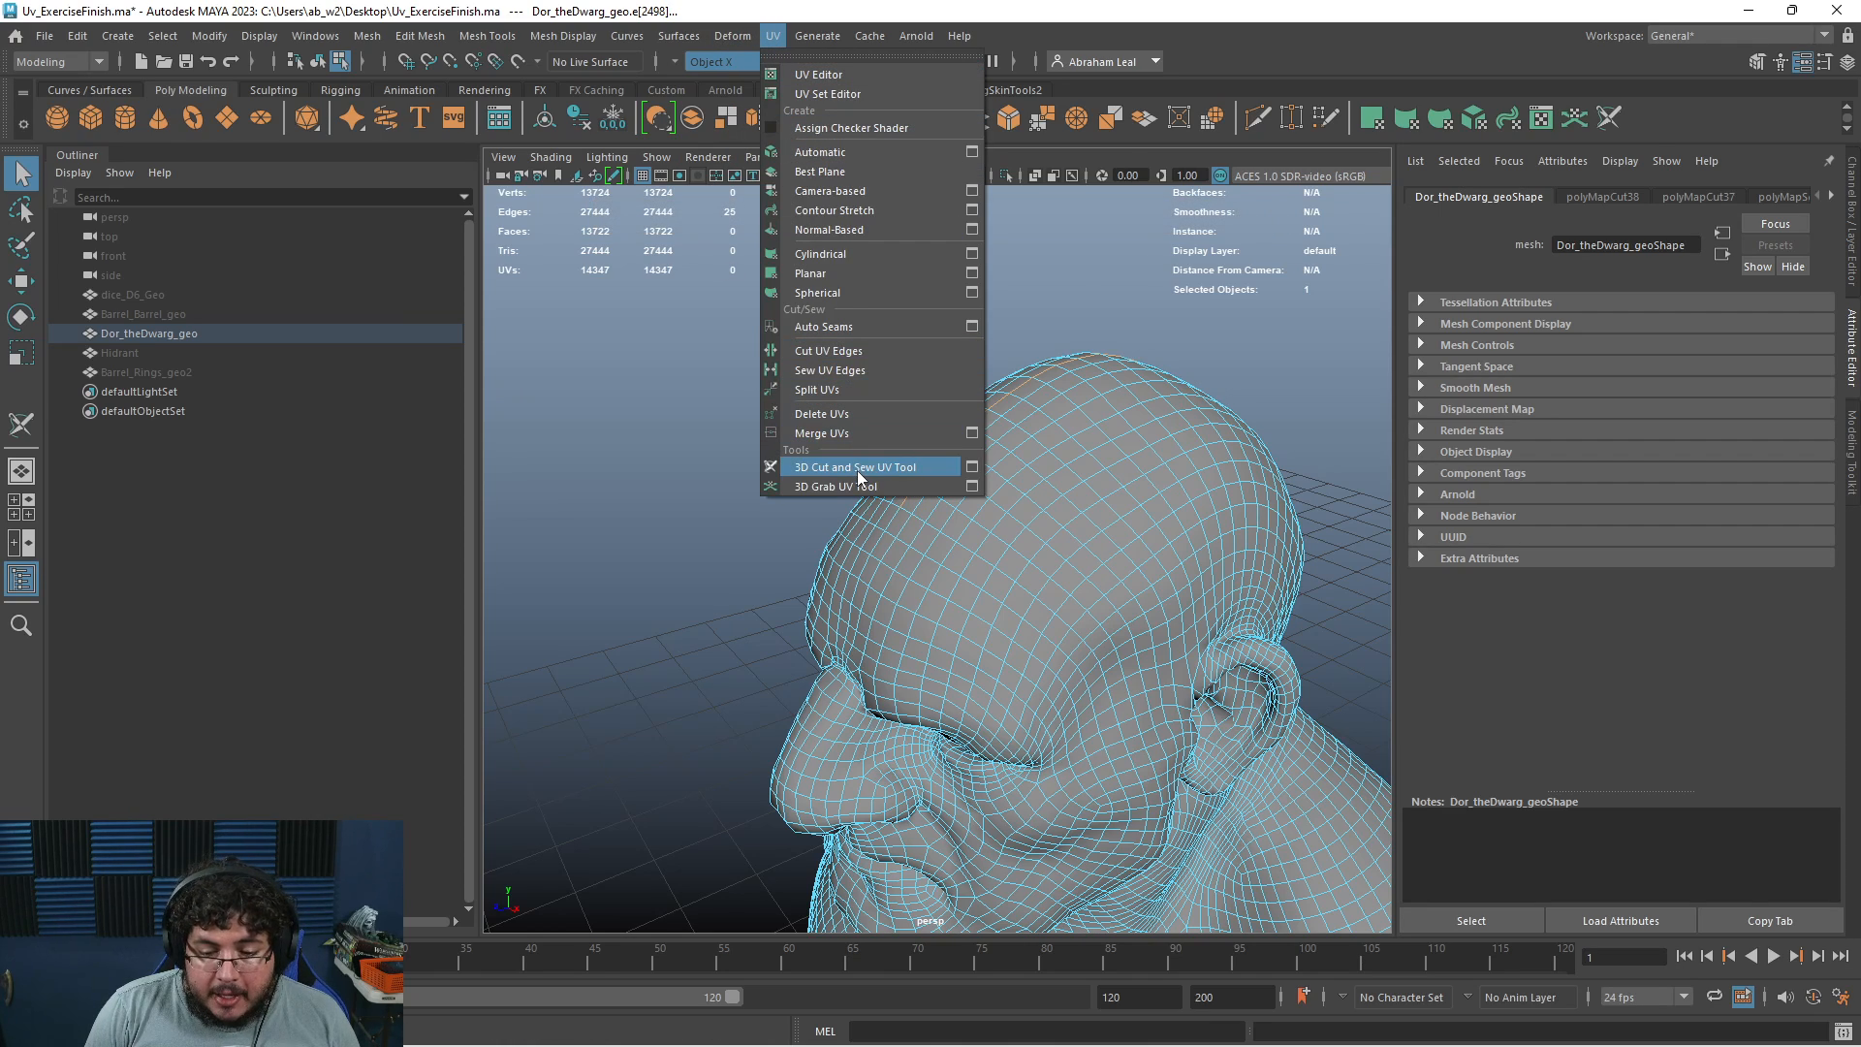
click(829, 351)
key(F8)
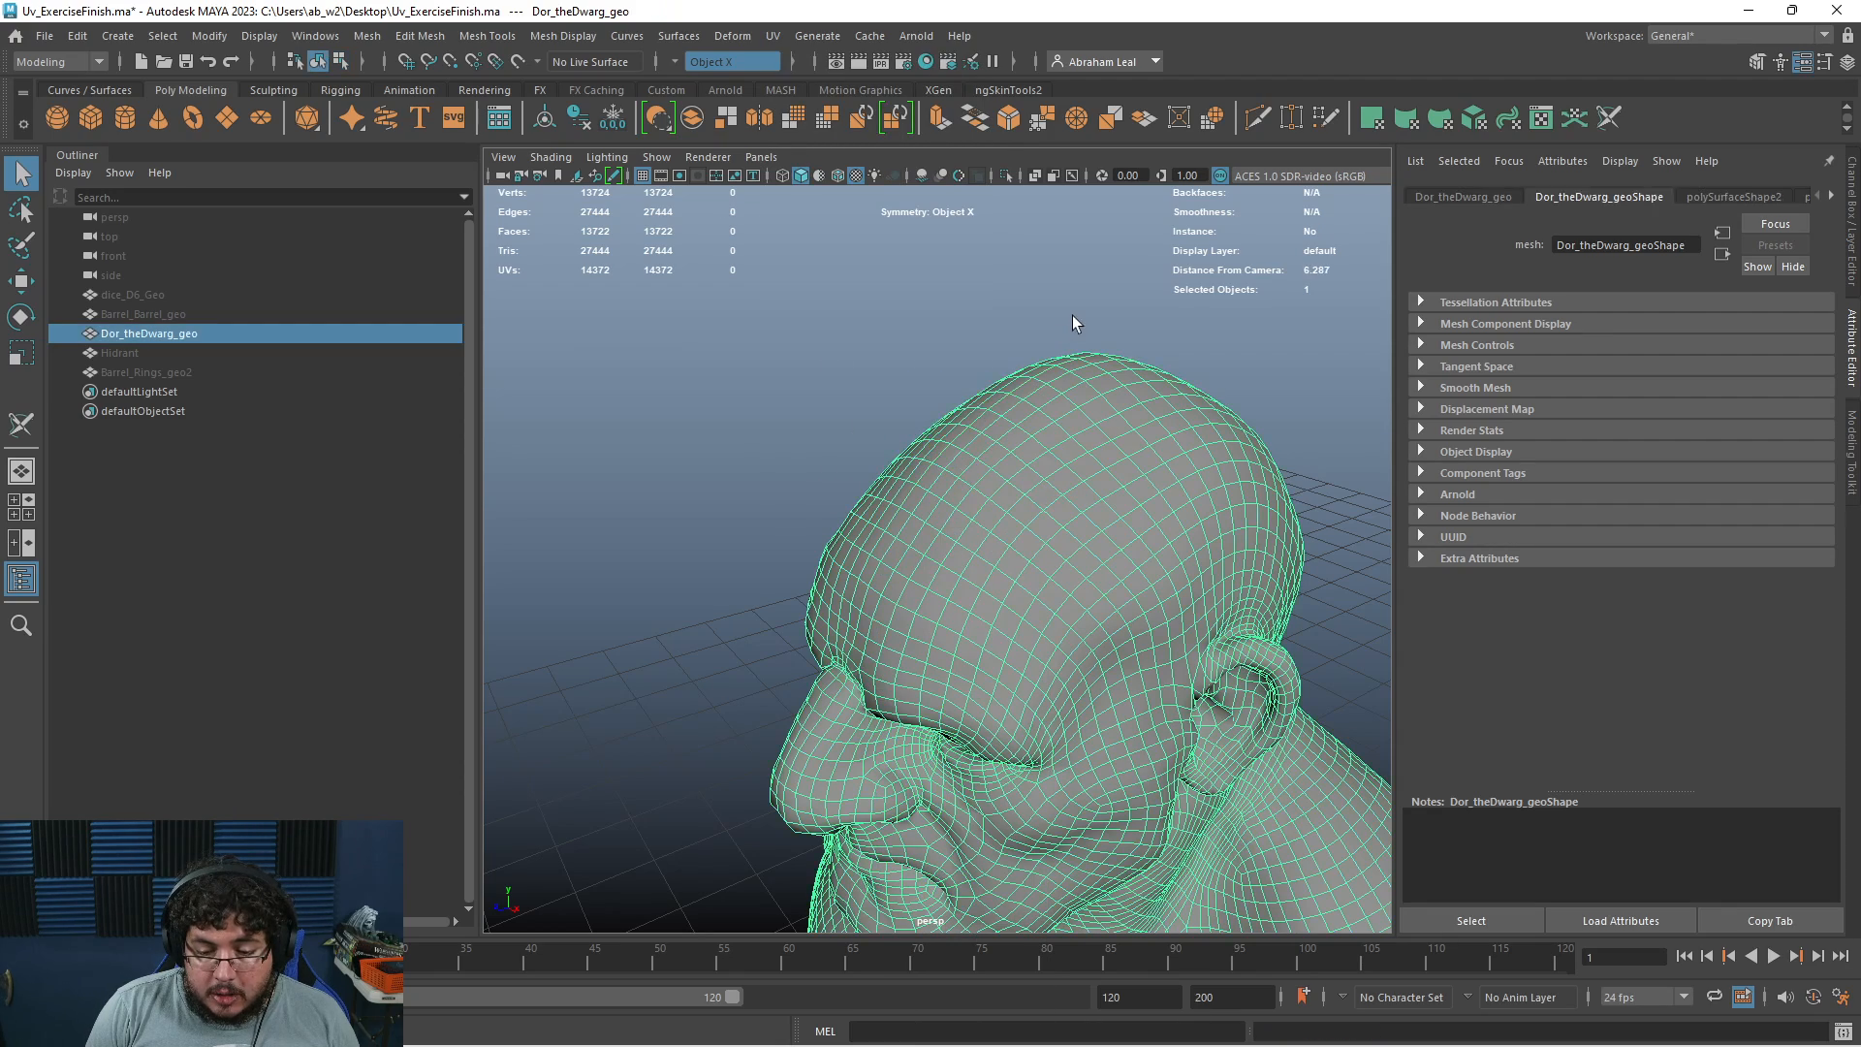
click(773, 36)
click(793, 76)
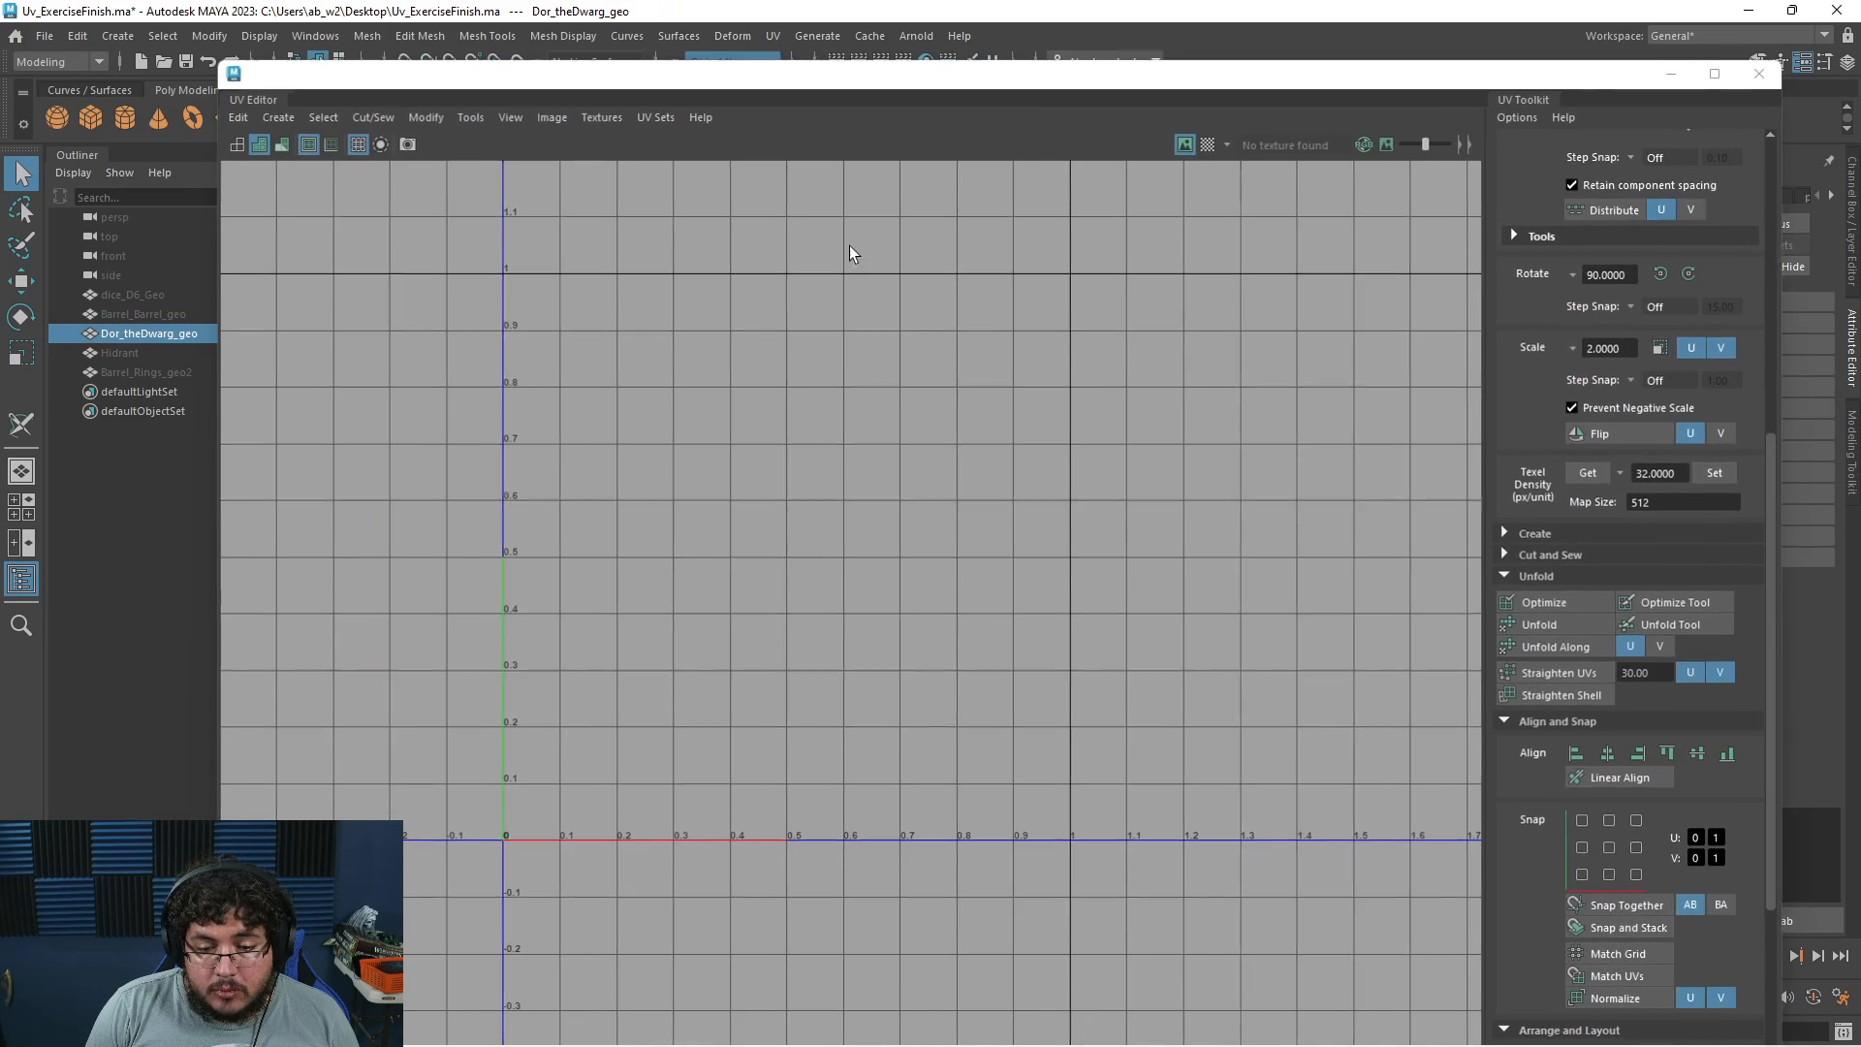
Select all of the bust's UV faces, unfold them and inspect the resulting shells
scroll(1008, 417, down, 2)
key(F11)
drag(1037, 325, 415, 872)
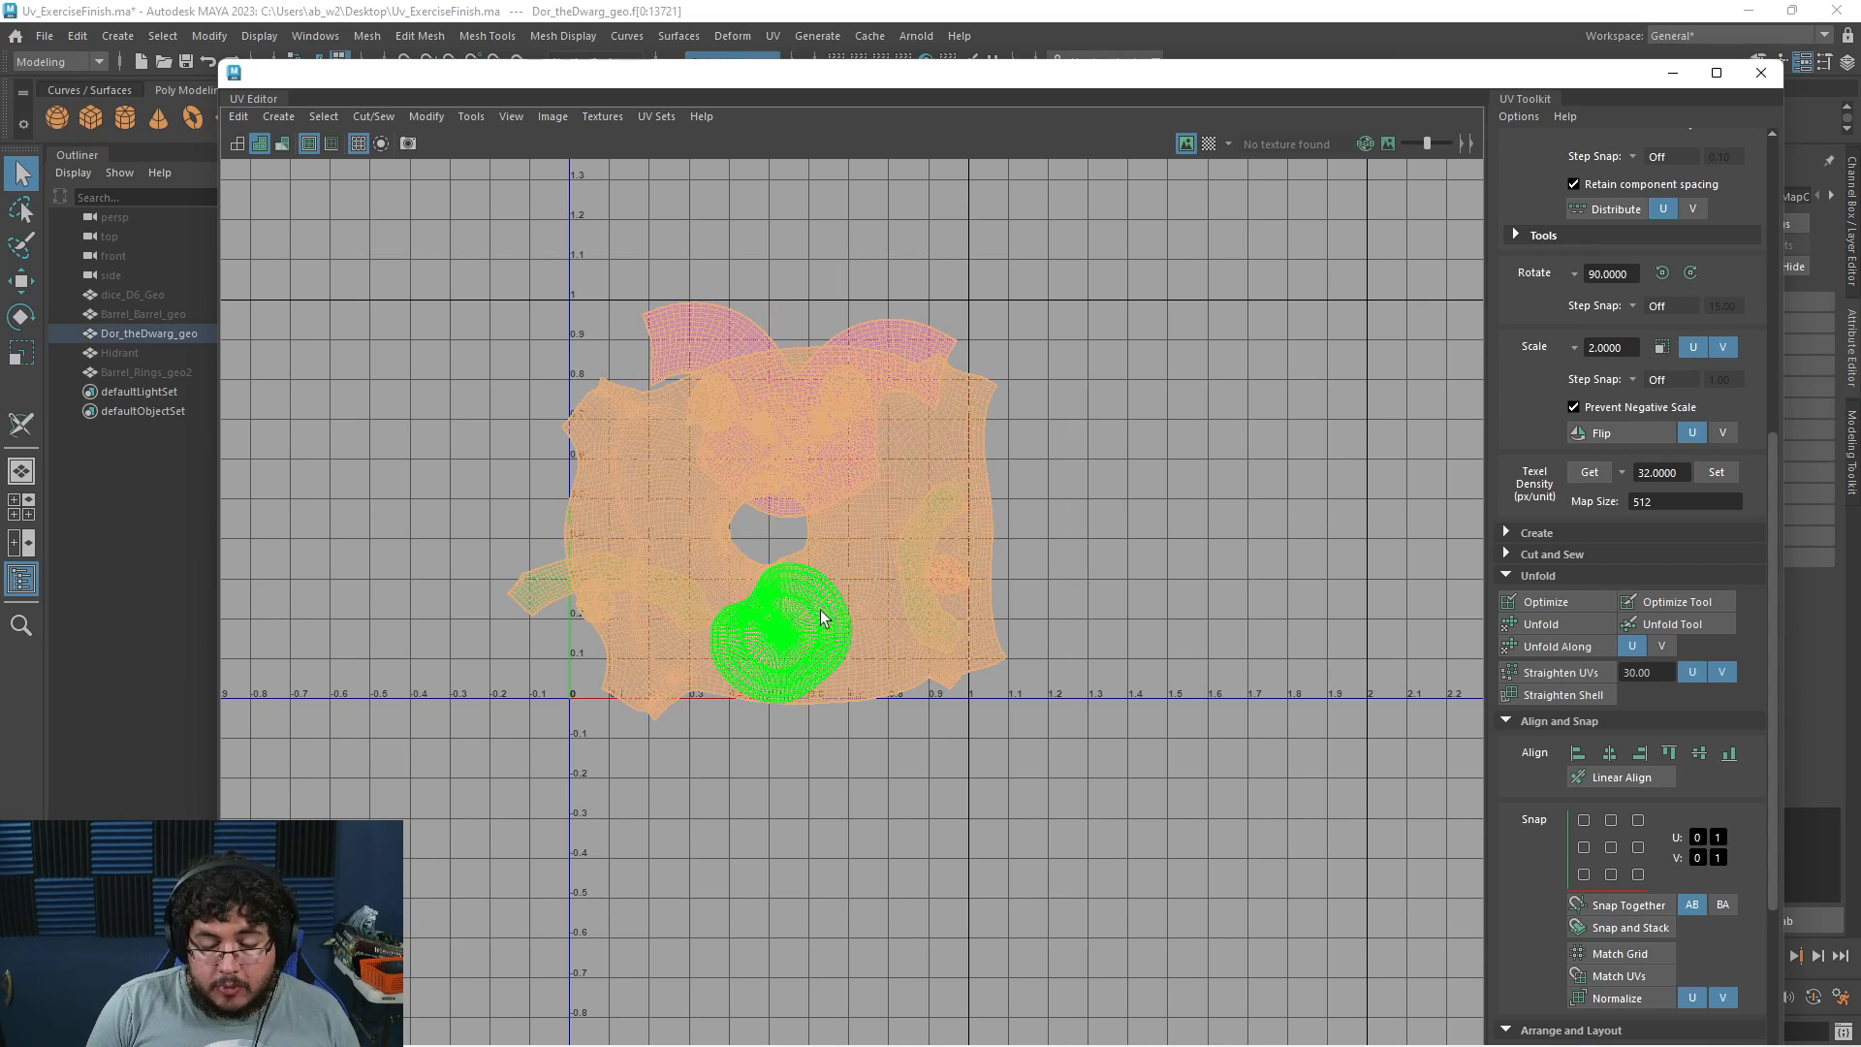
click(1125, 578)
scroll(1125, 574, up, 2)
scroll(878, 520, up, 2)
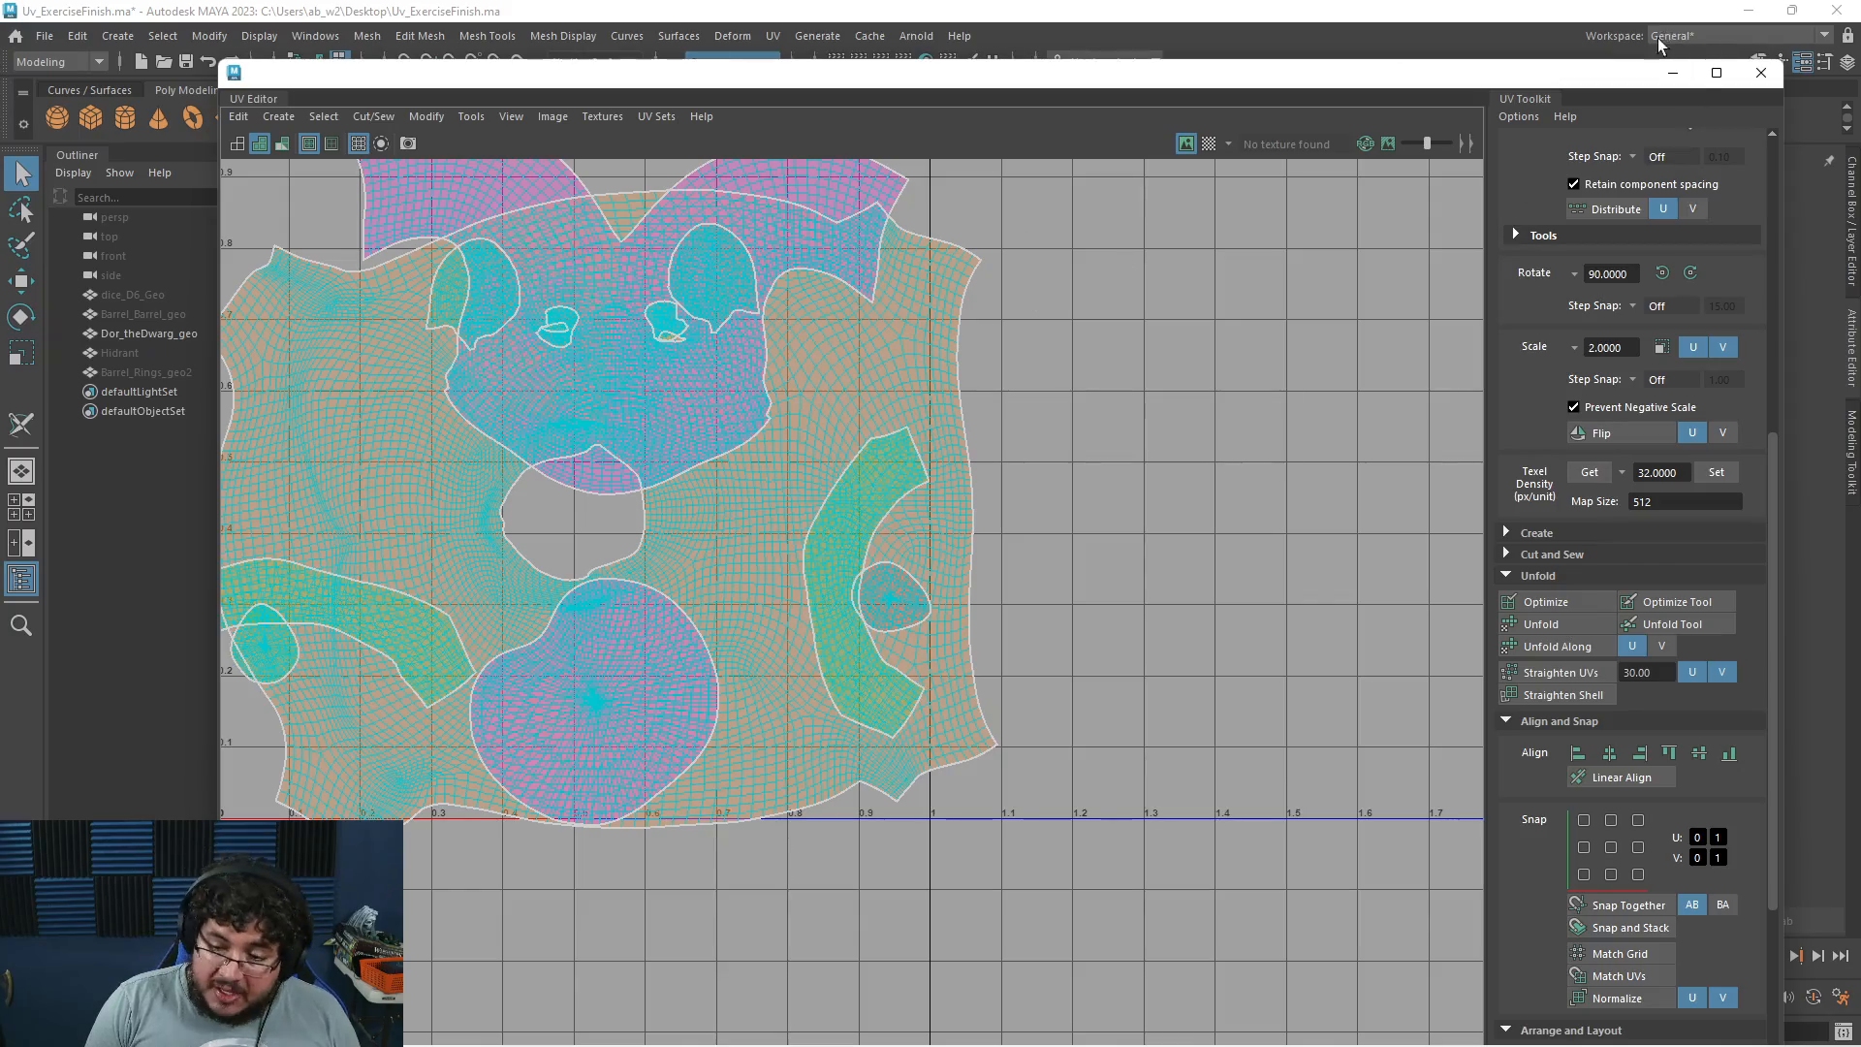
Cut UV seams along the edge loops over the bust's shoulders with the 3D Cut and Sew UV Tool
click(1684, 87)
alt+right_drag(1154, 642, 1030, 603)
alt+drag(1030, 603, 951, 400)
alt+drag(998, 459, 1016, 415)
click(1140, 293)
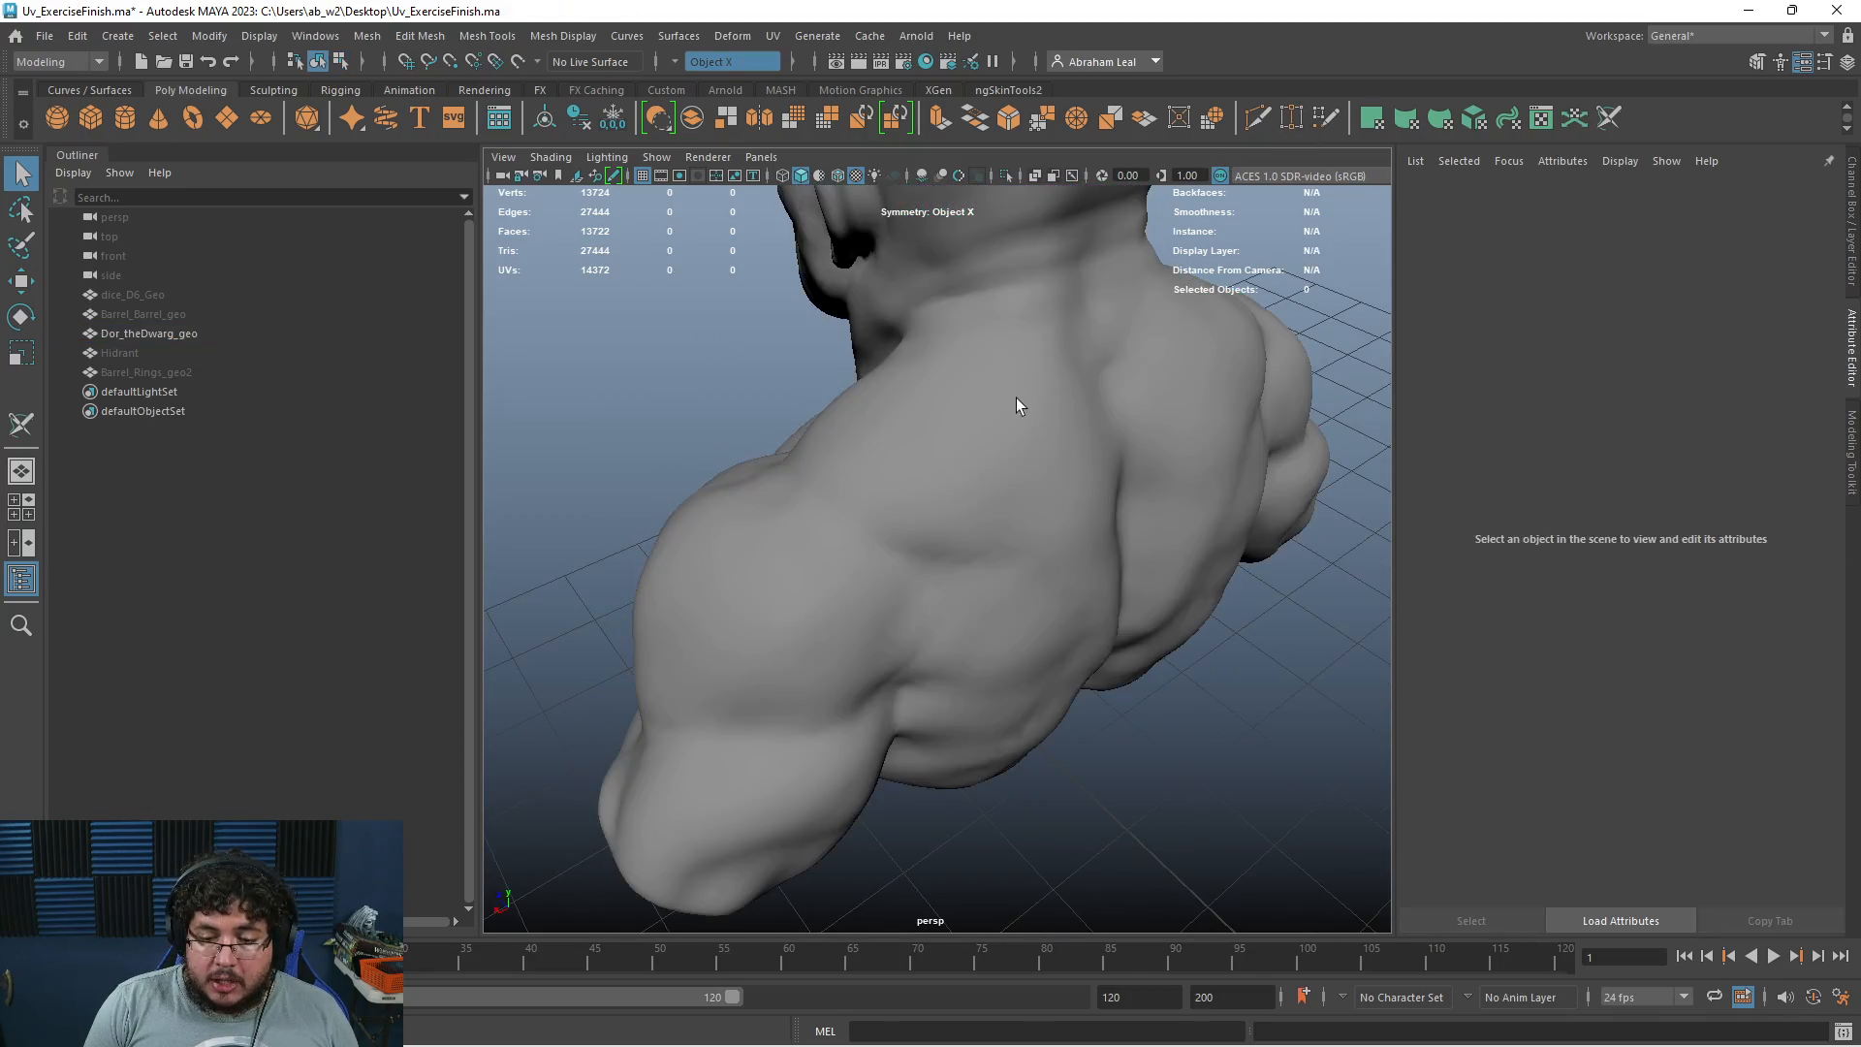
click(772, 36)
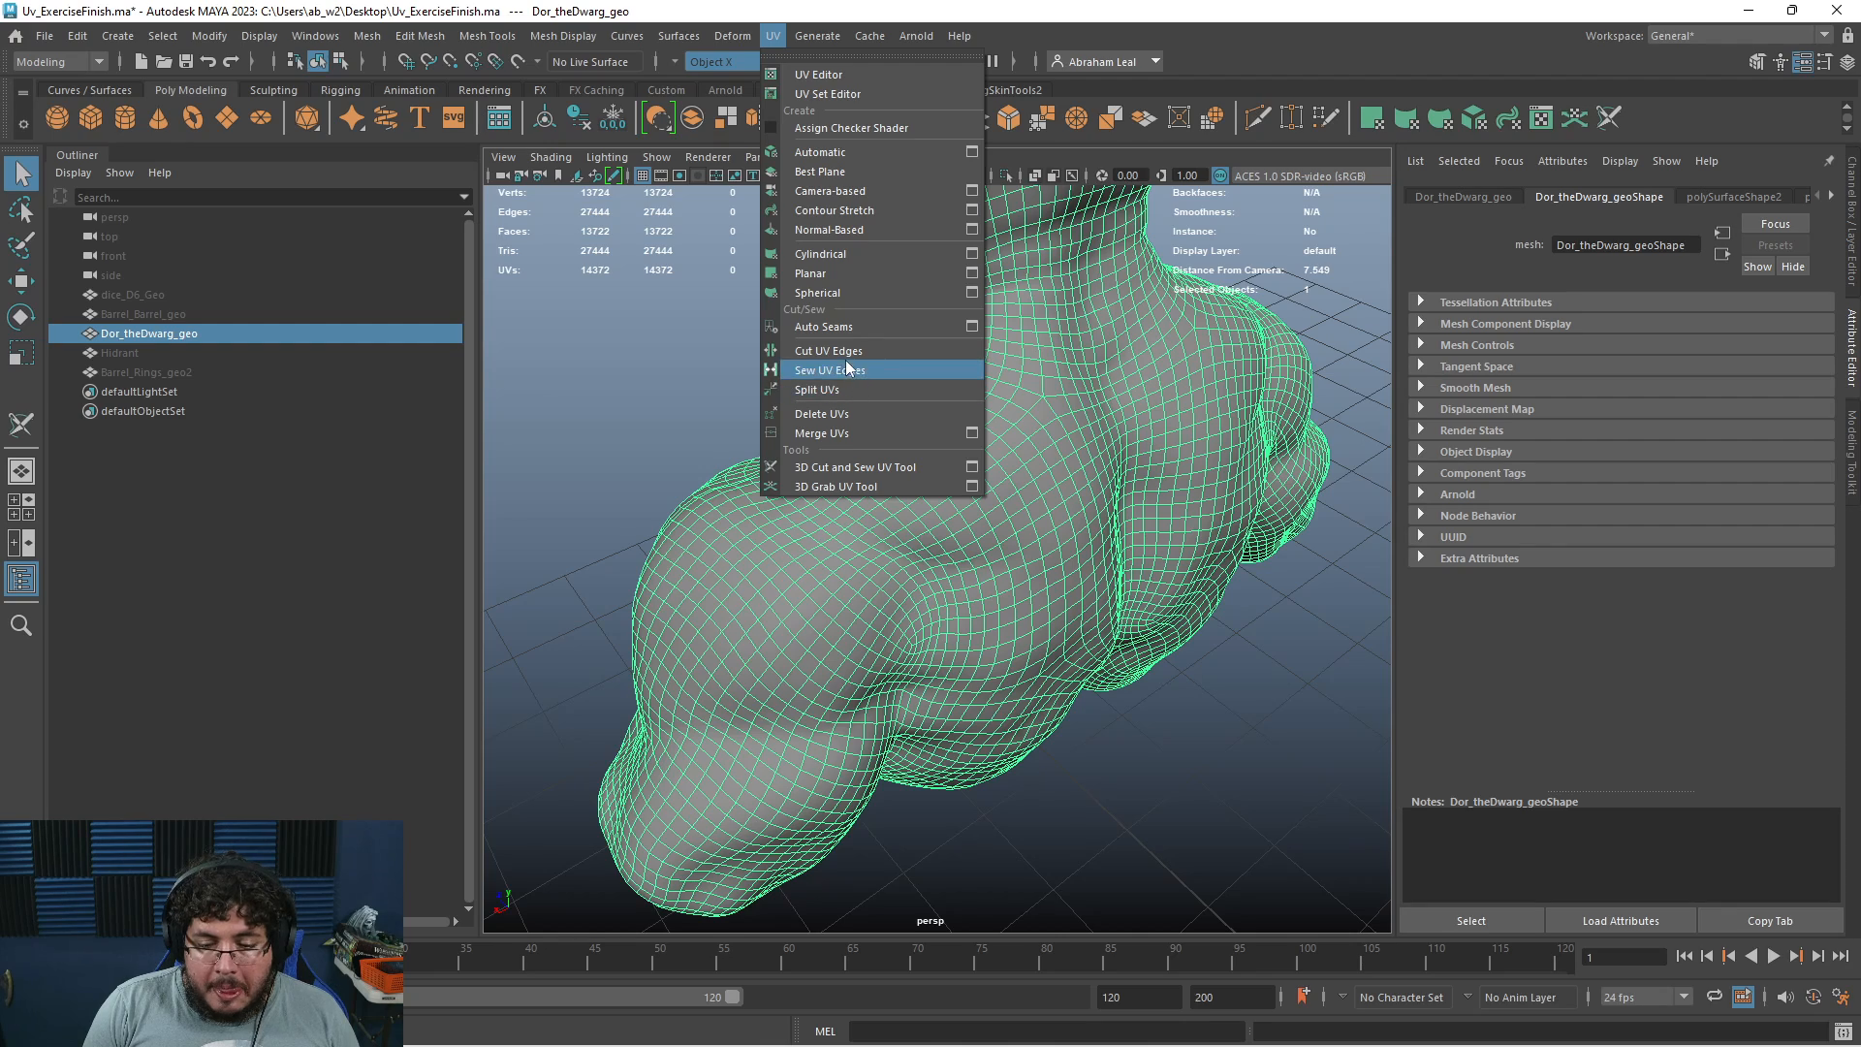
click(828, 474)
alt+drag(1066, 466, 1287, 446)
double_click(993, 409)
double_click(1003, 411)
Inspect the shoulder seams around the back of the bust and leave the cutting tool
alt+right_drag(1287, 446, 971, 392)
alt+drag(973, 397, 921, 479)
alt+drag(917, 590, 979, 601)
alt+right_drag(979, 601, 1184, 594)
alt+middle_drag(1183, 594, 1073, 485)
click(1073, 473)
alt+drag(1073, 473, 781, 525)
key(q)
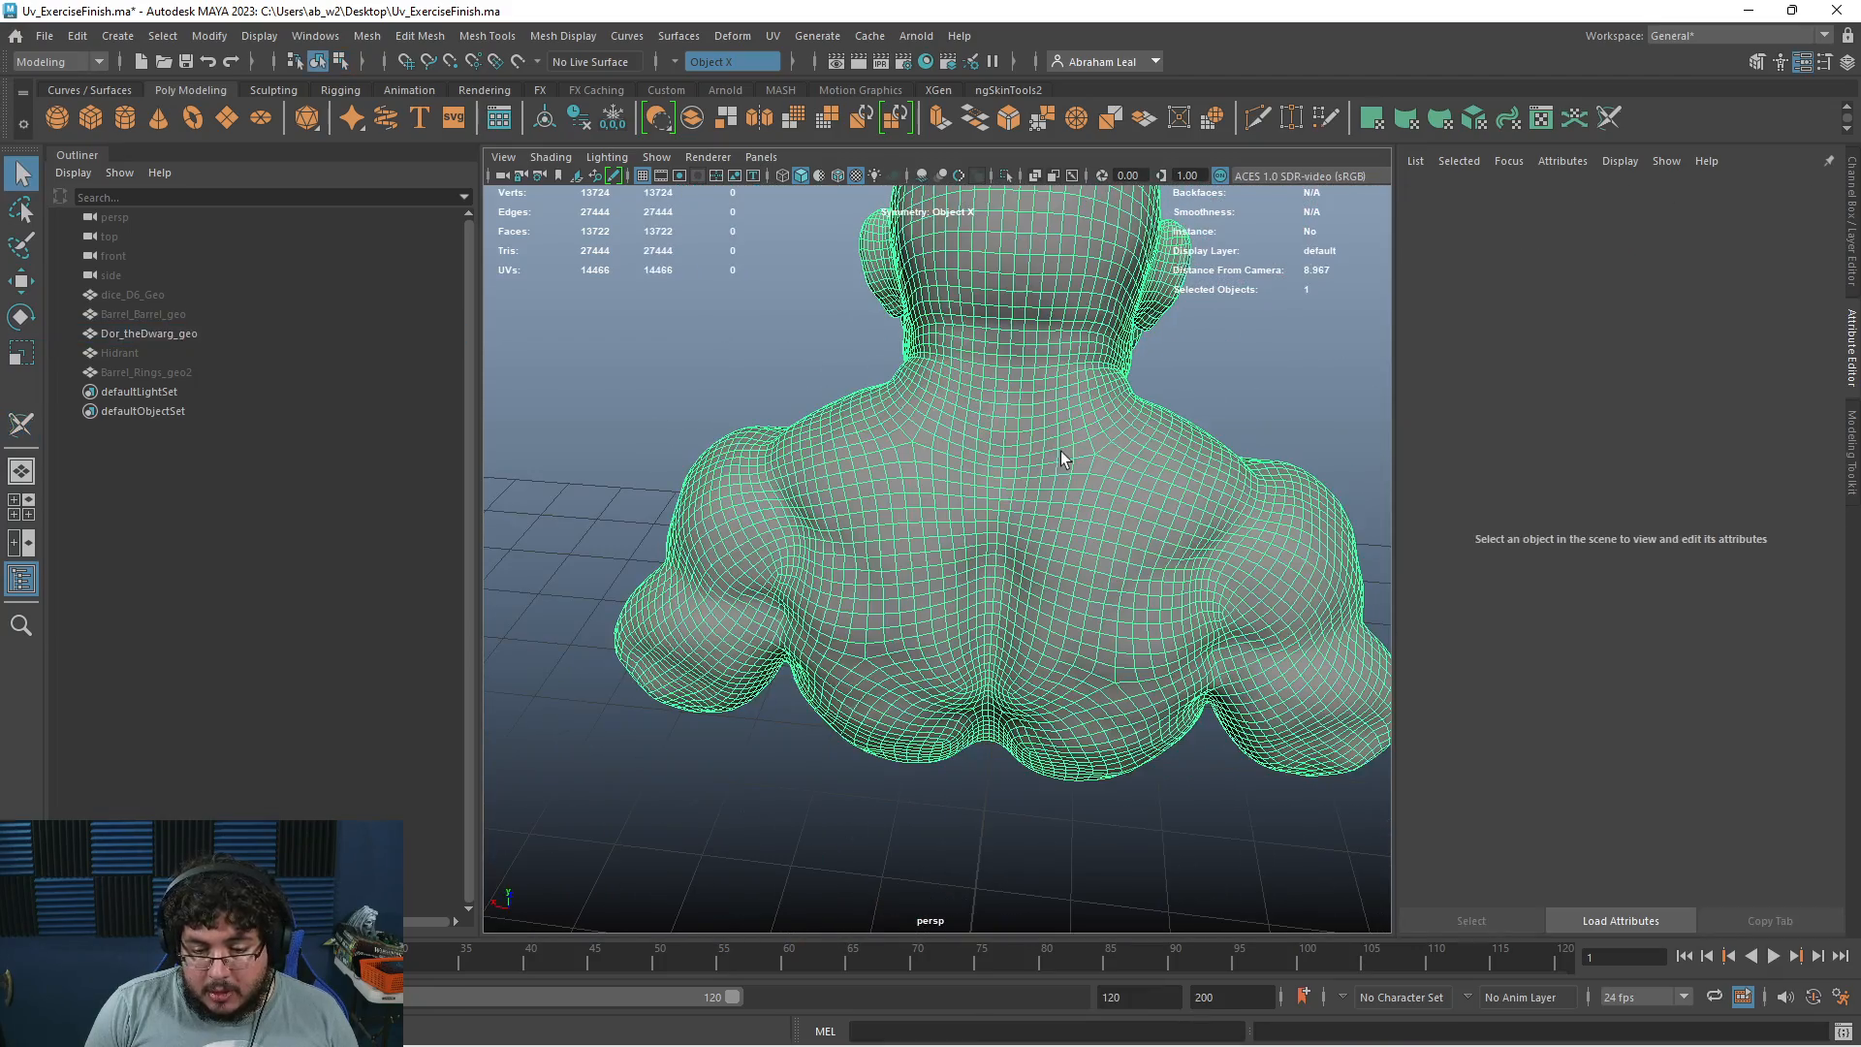
Open the UV Editor for the bust, select all its UV faces and unfold them with the new shoulder seams
click(1060, 451)
click(771, 37)
click(820, 74)
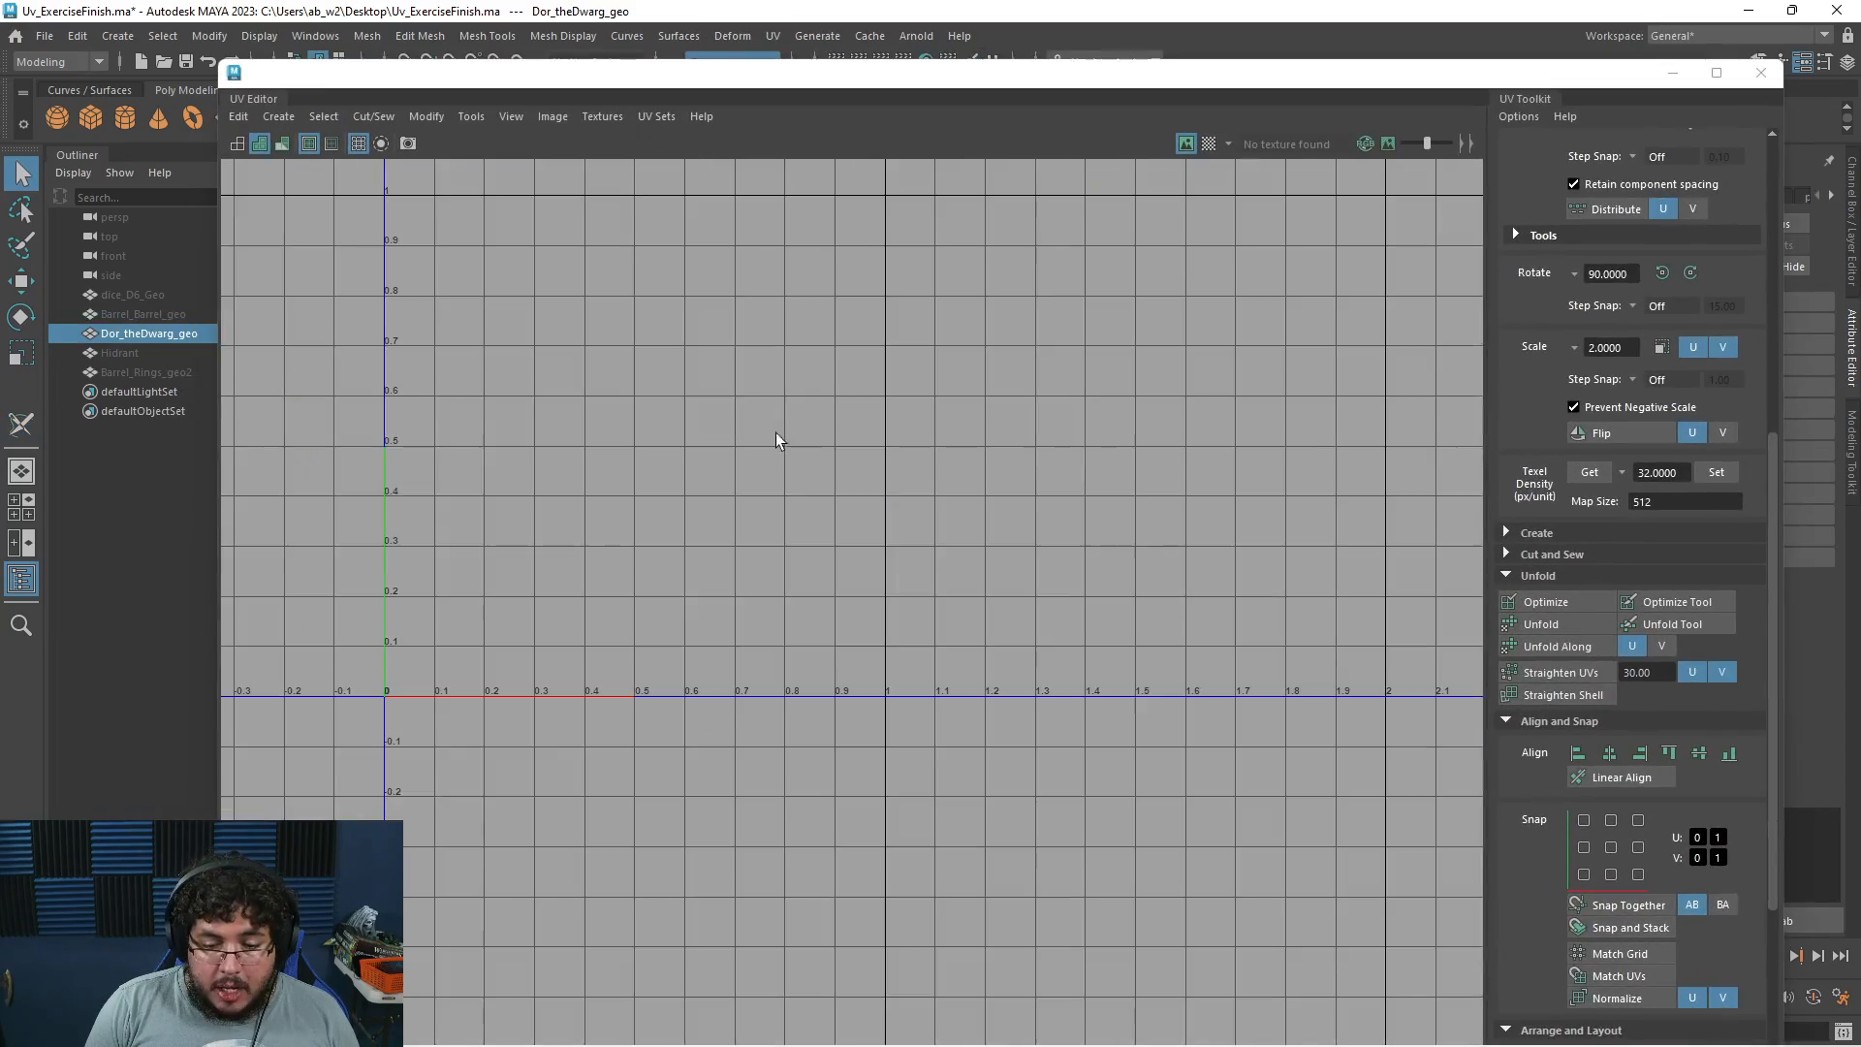
drag(250, 756, 233, 776)
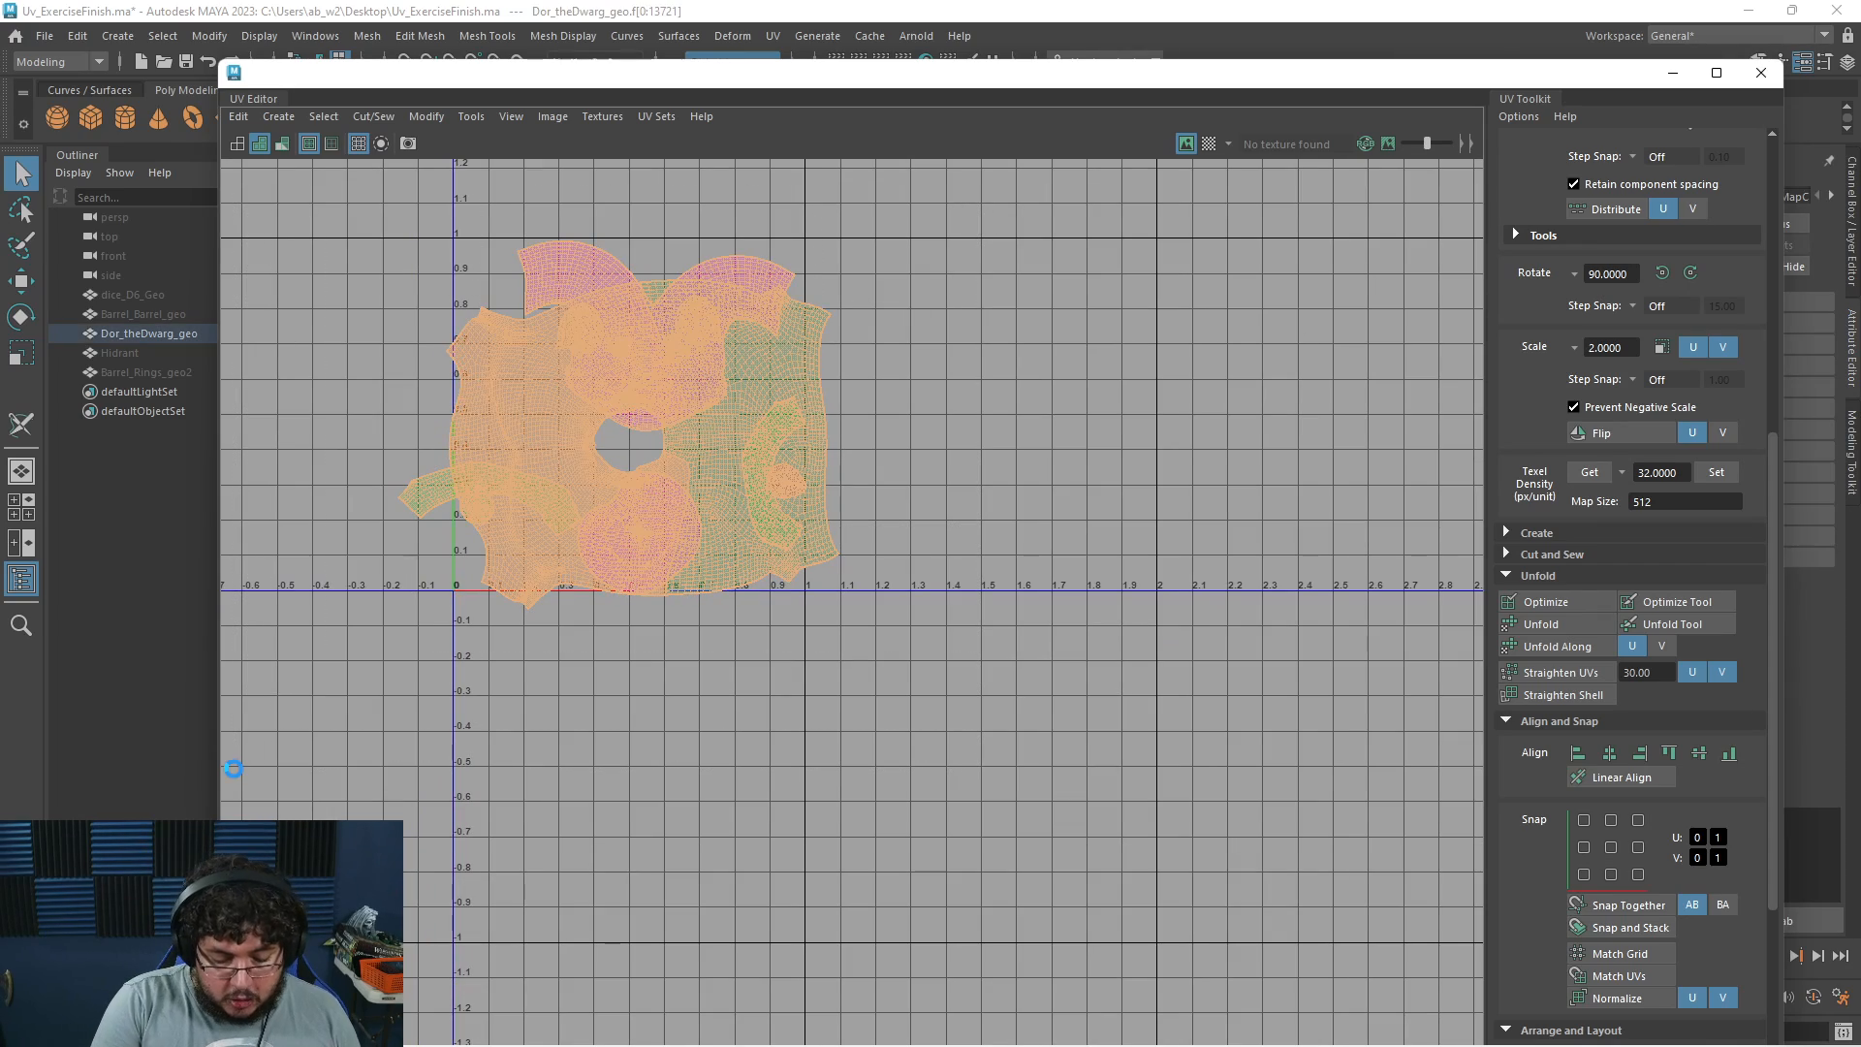
scroll(698, 485, up, 2)
alt+middle_drag(736, 490, 933, 499)
scroll(932, 500, down, 3)
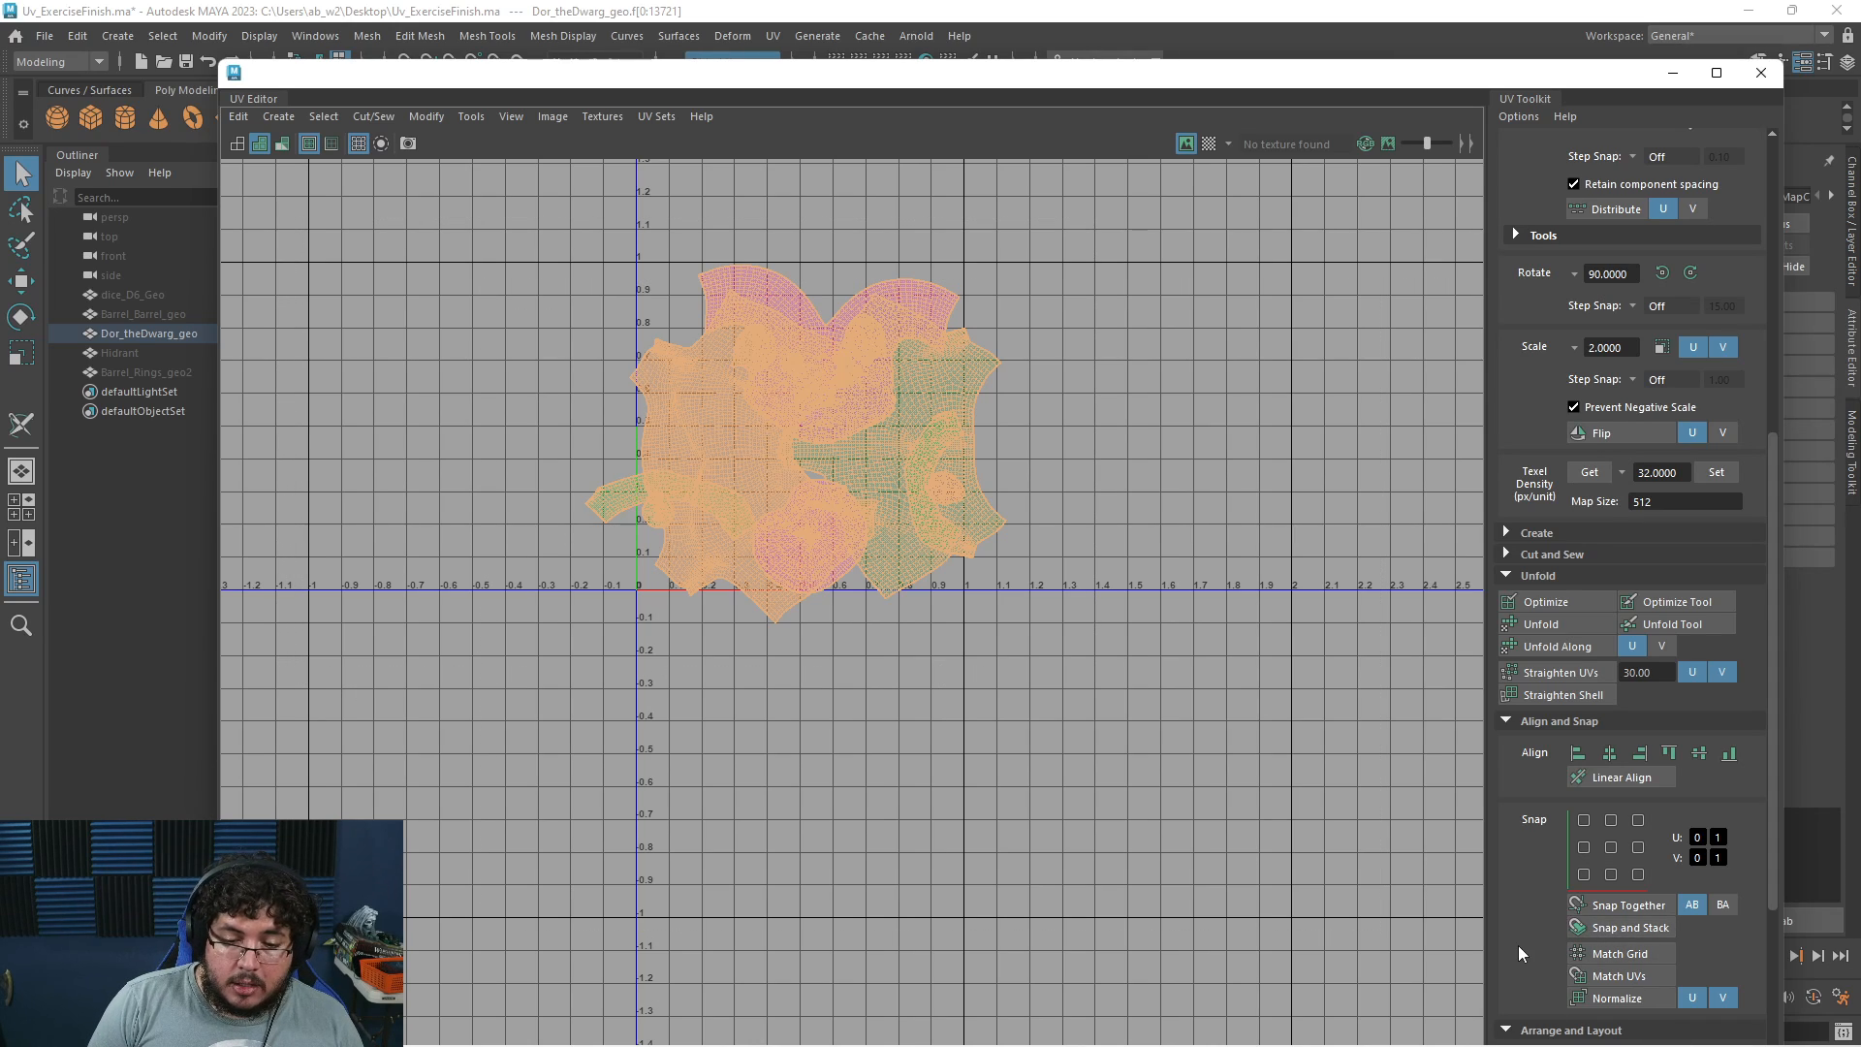
Lay out the bust's UV shells inside the 0–1 space and check the face and torso shells
key(ctrl+l)
scroll(792, 223, up, 3)
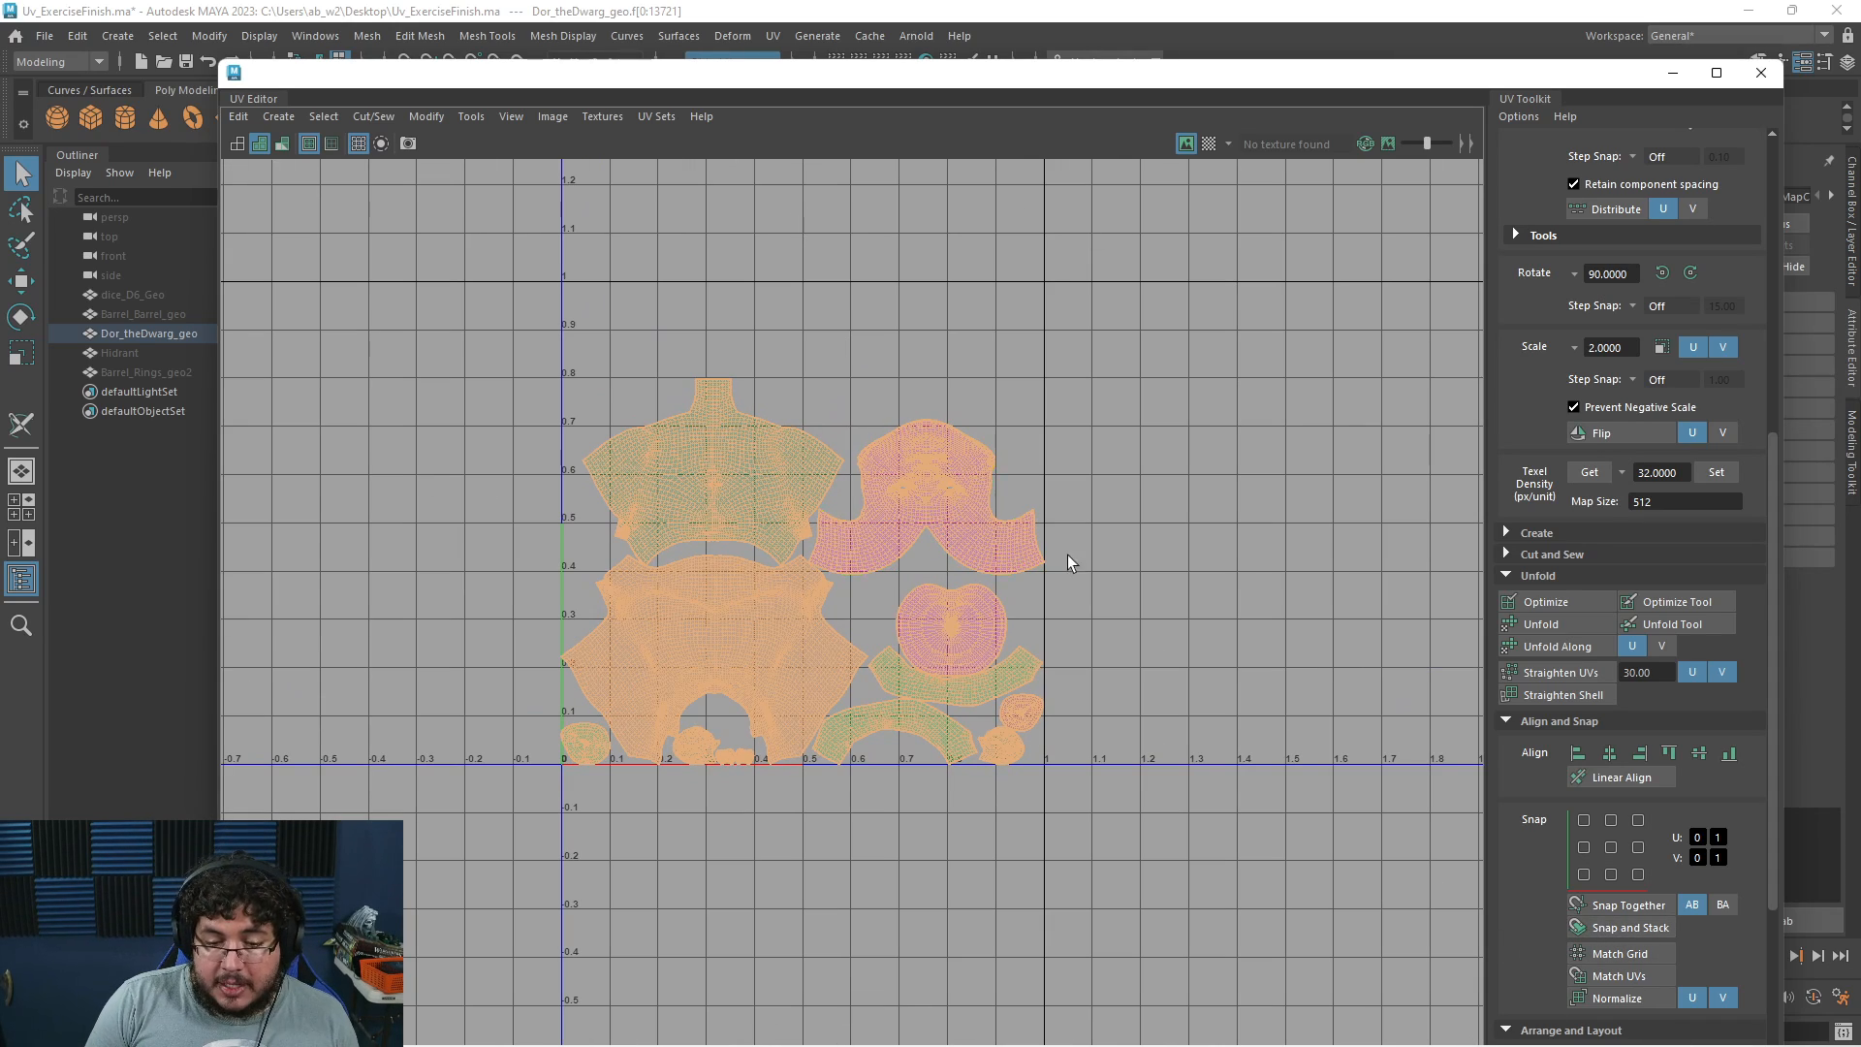
click(1123, 446)
scroll(1122, 454, up, 2)
click(875, 433)
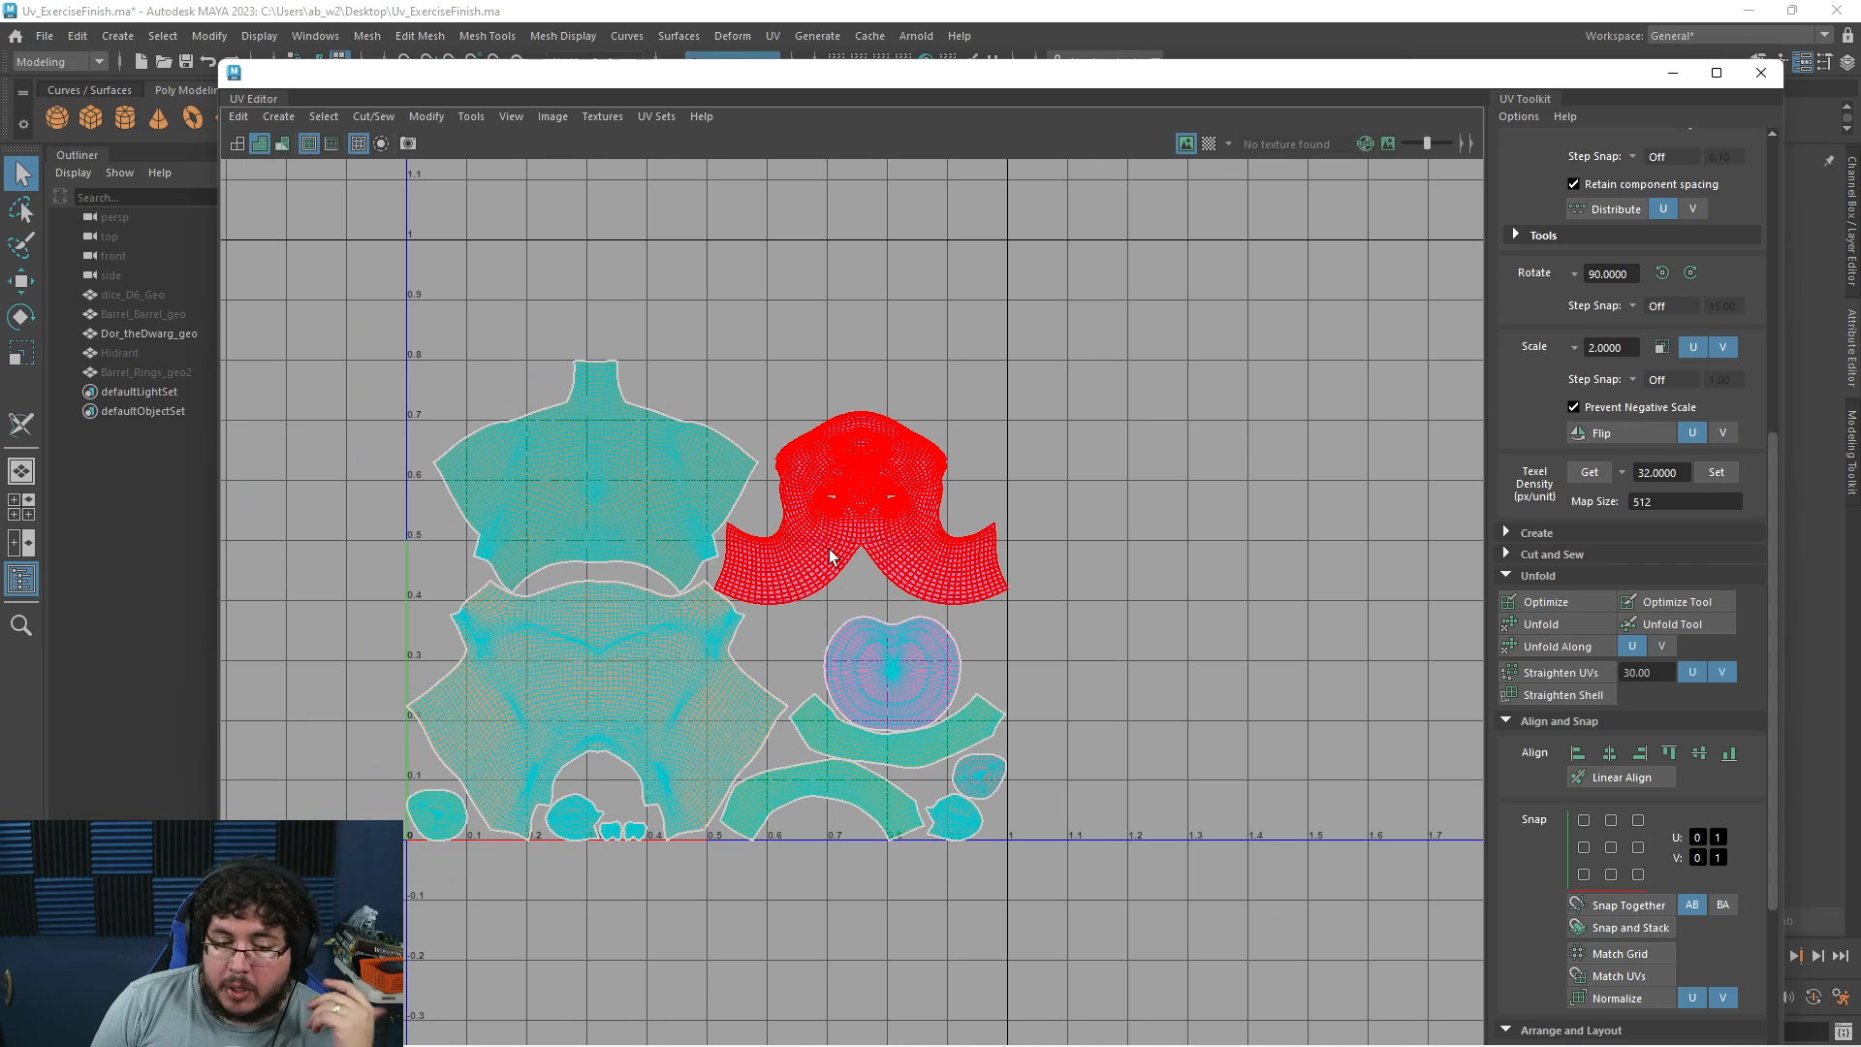
scroll(831, 555, down, 1)
click(719, 366)
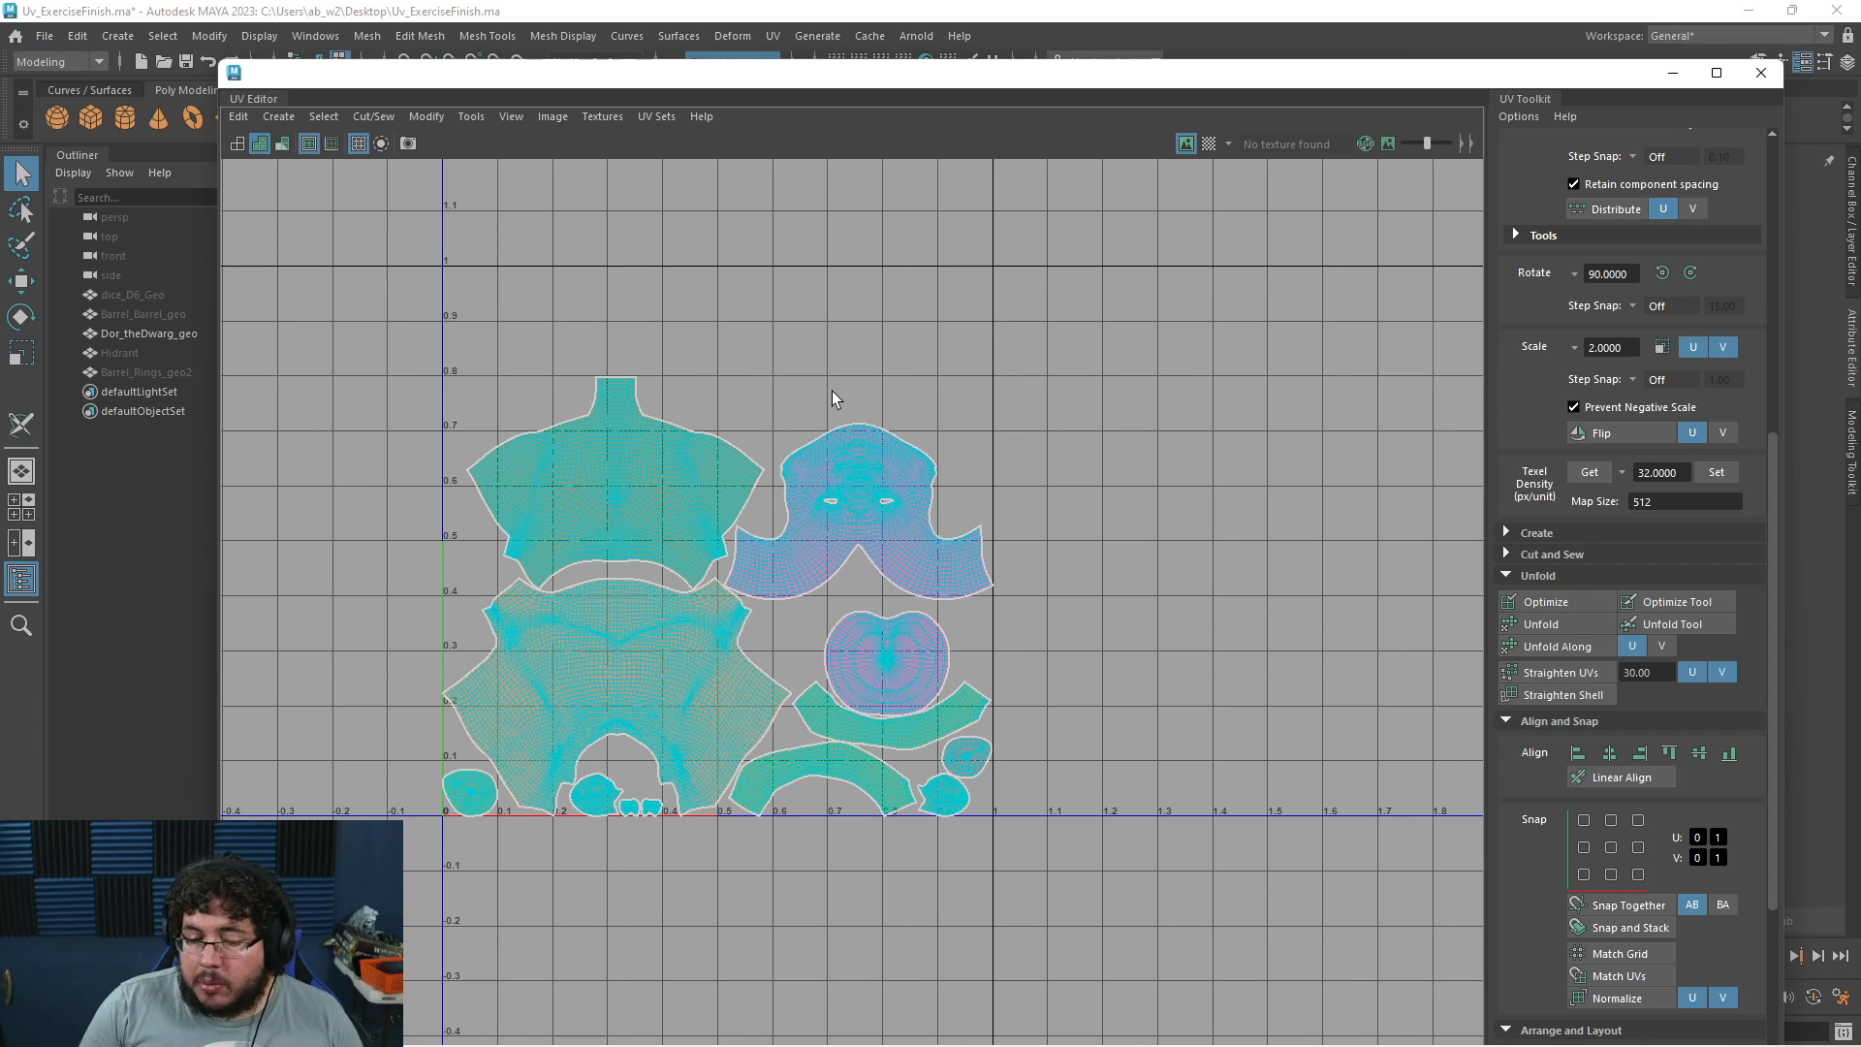
Display the checker map on the UVs and check its distribution on the bust in the viewport
click(1210, 144)
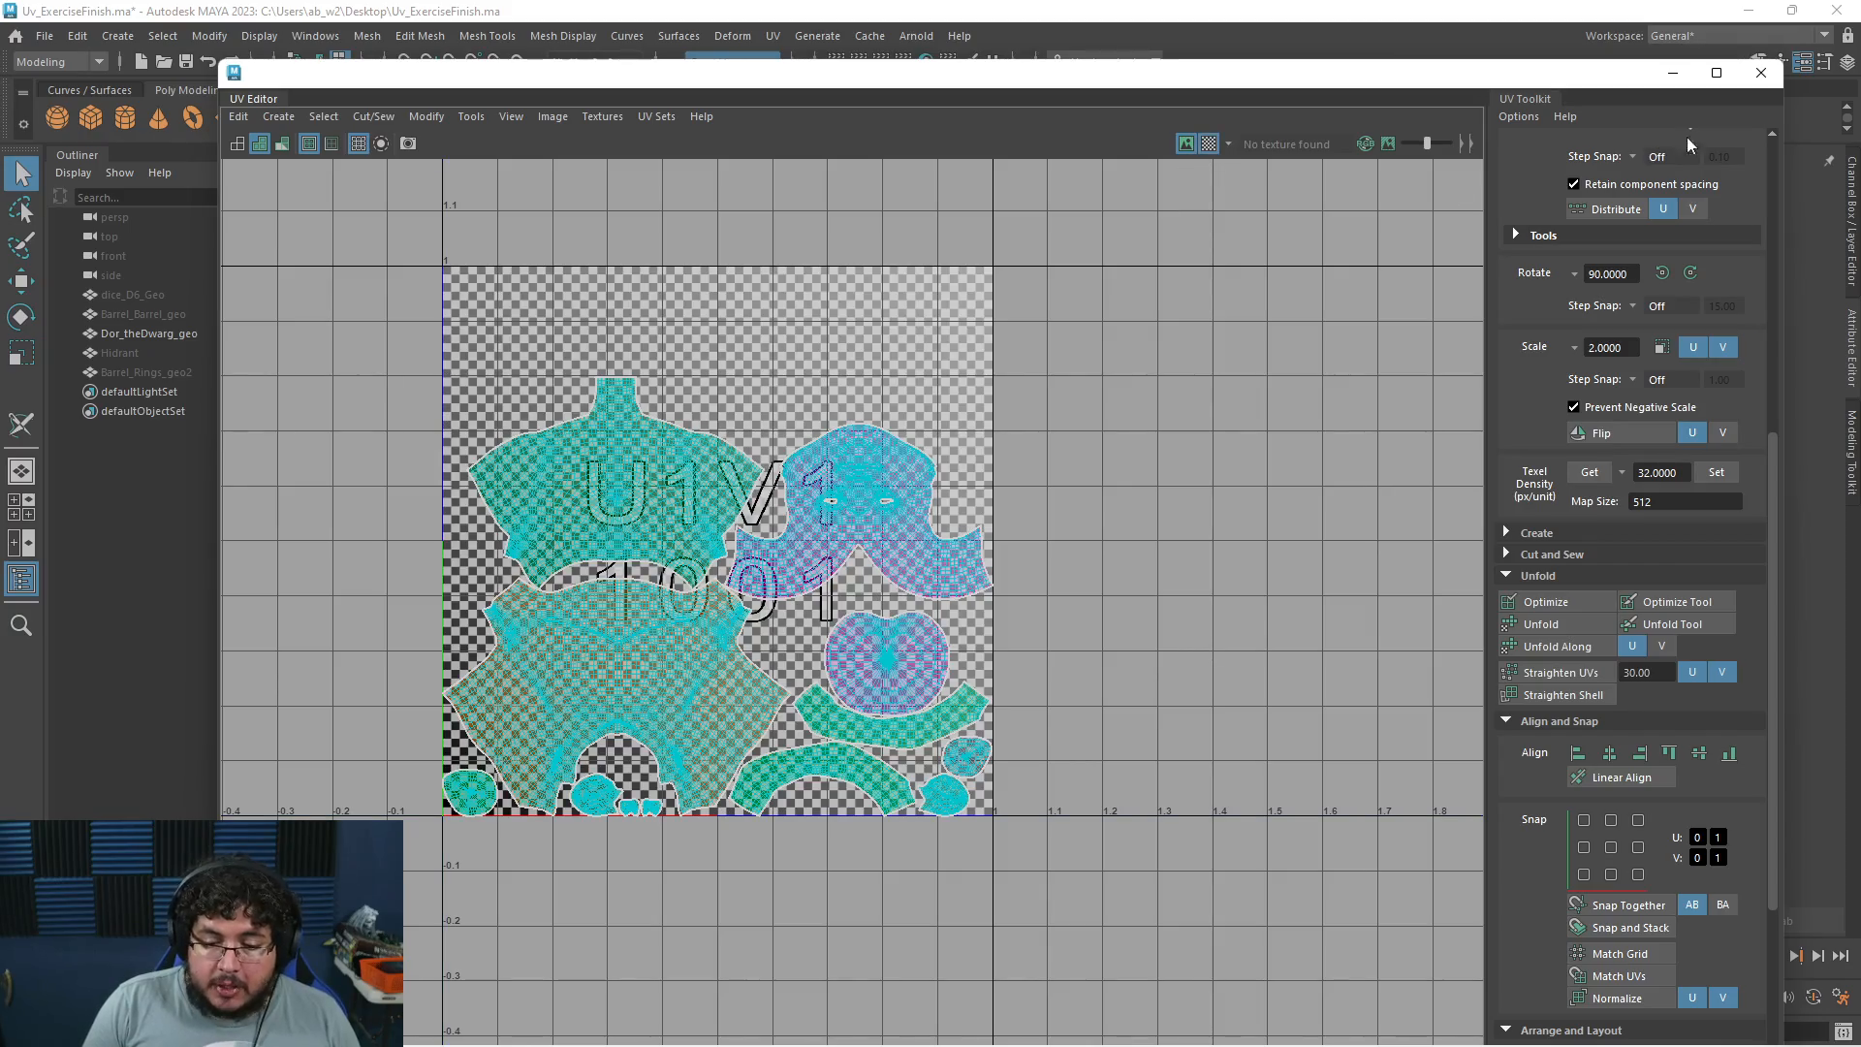
click(1673, 74)
mouse_move(931, 504)
alt+mouse_down()
mouse_move(1037, 533)
mouse_move(1051, 428)
mouse_move(846, 469)
mouse_move(900, 539)
alt+mouse_up()
key(F8)
click(886, 527)
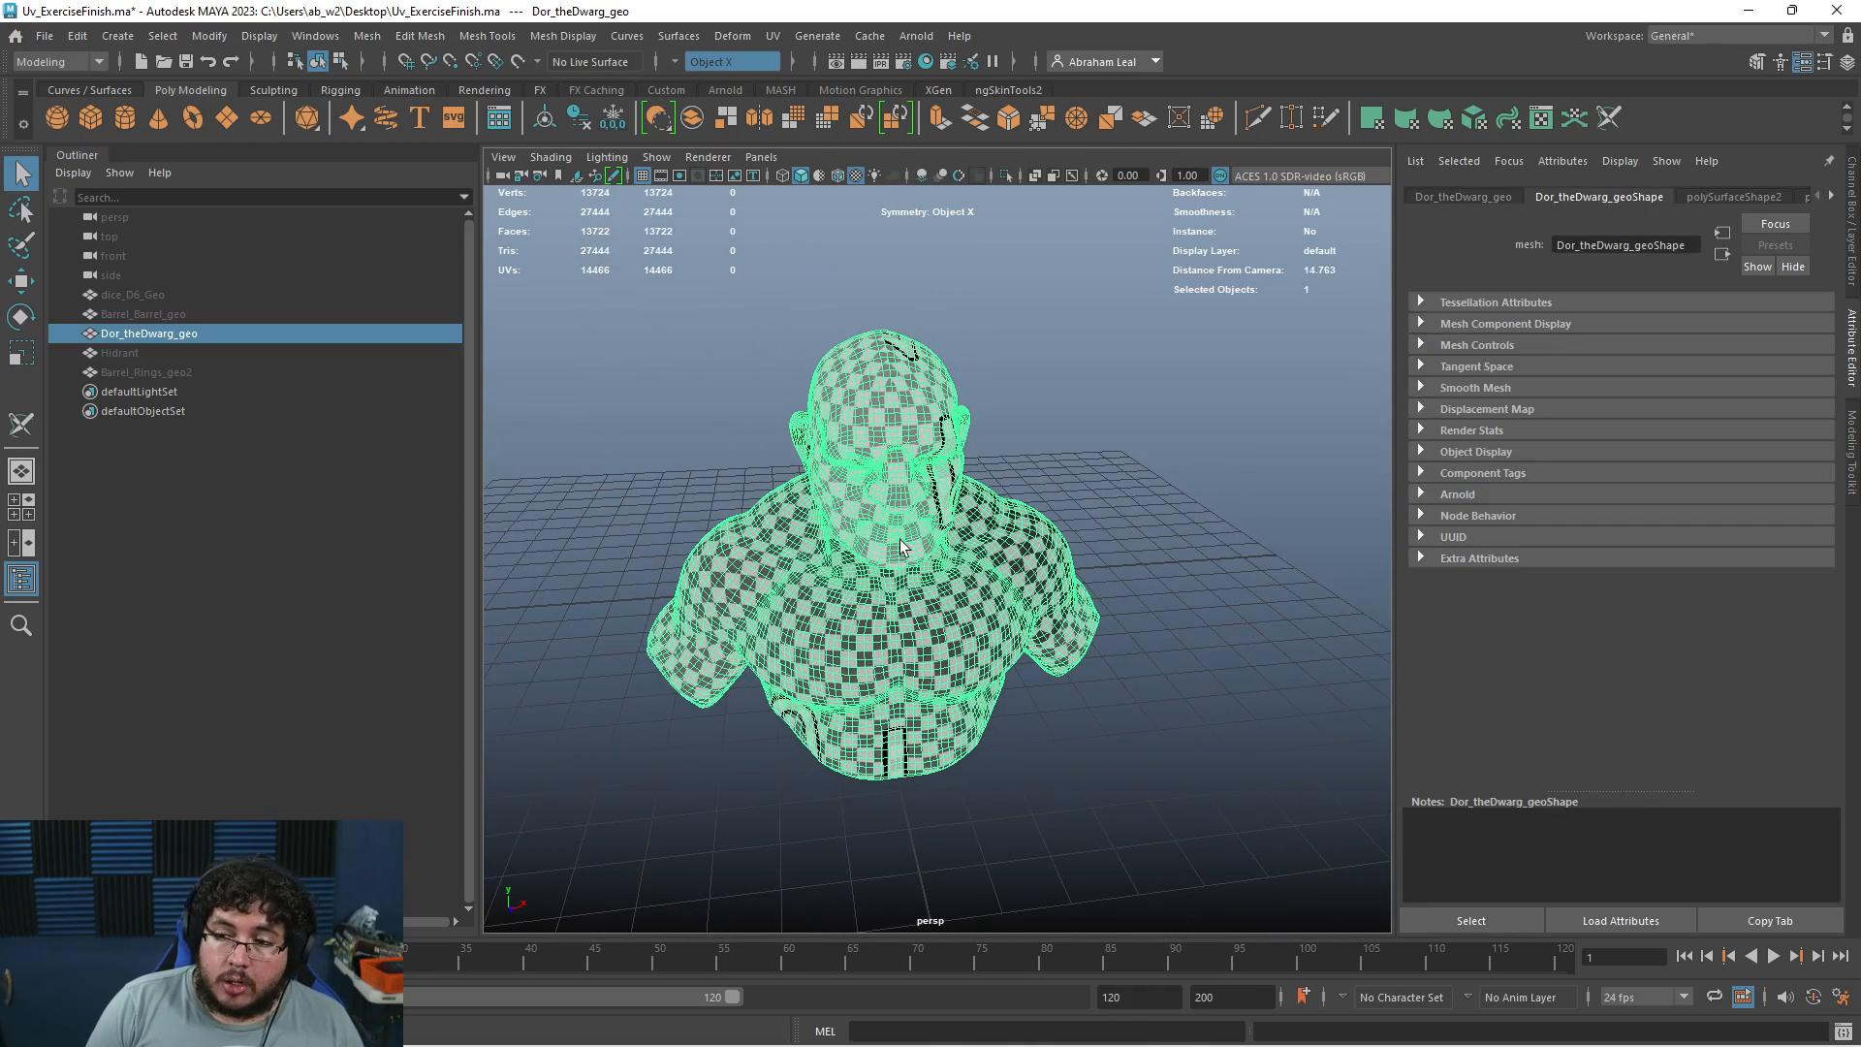
Hide the dwarf bust and unhide the Hidrant mesh
key(ctrl+h)
click(149, 352)
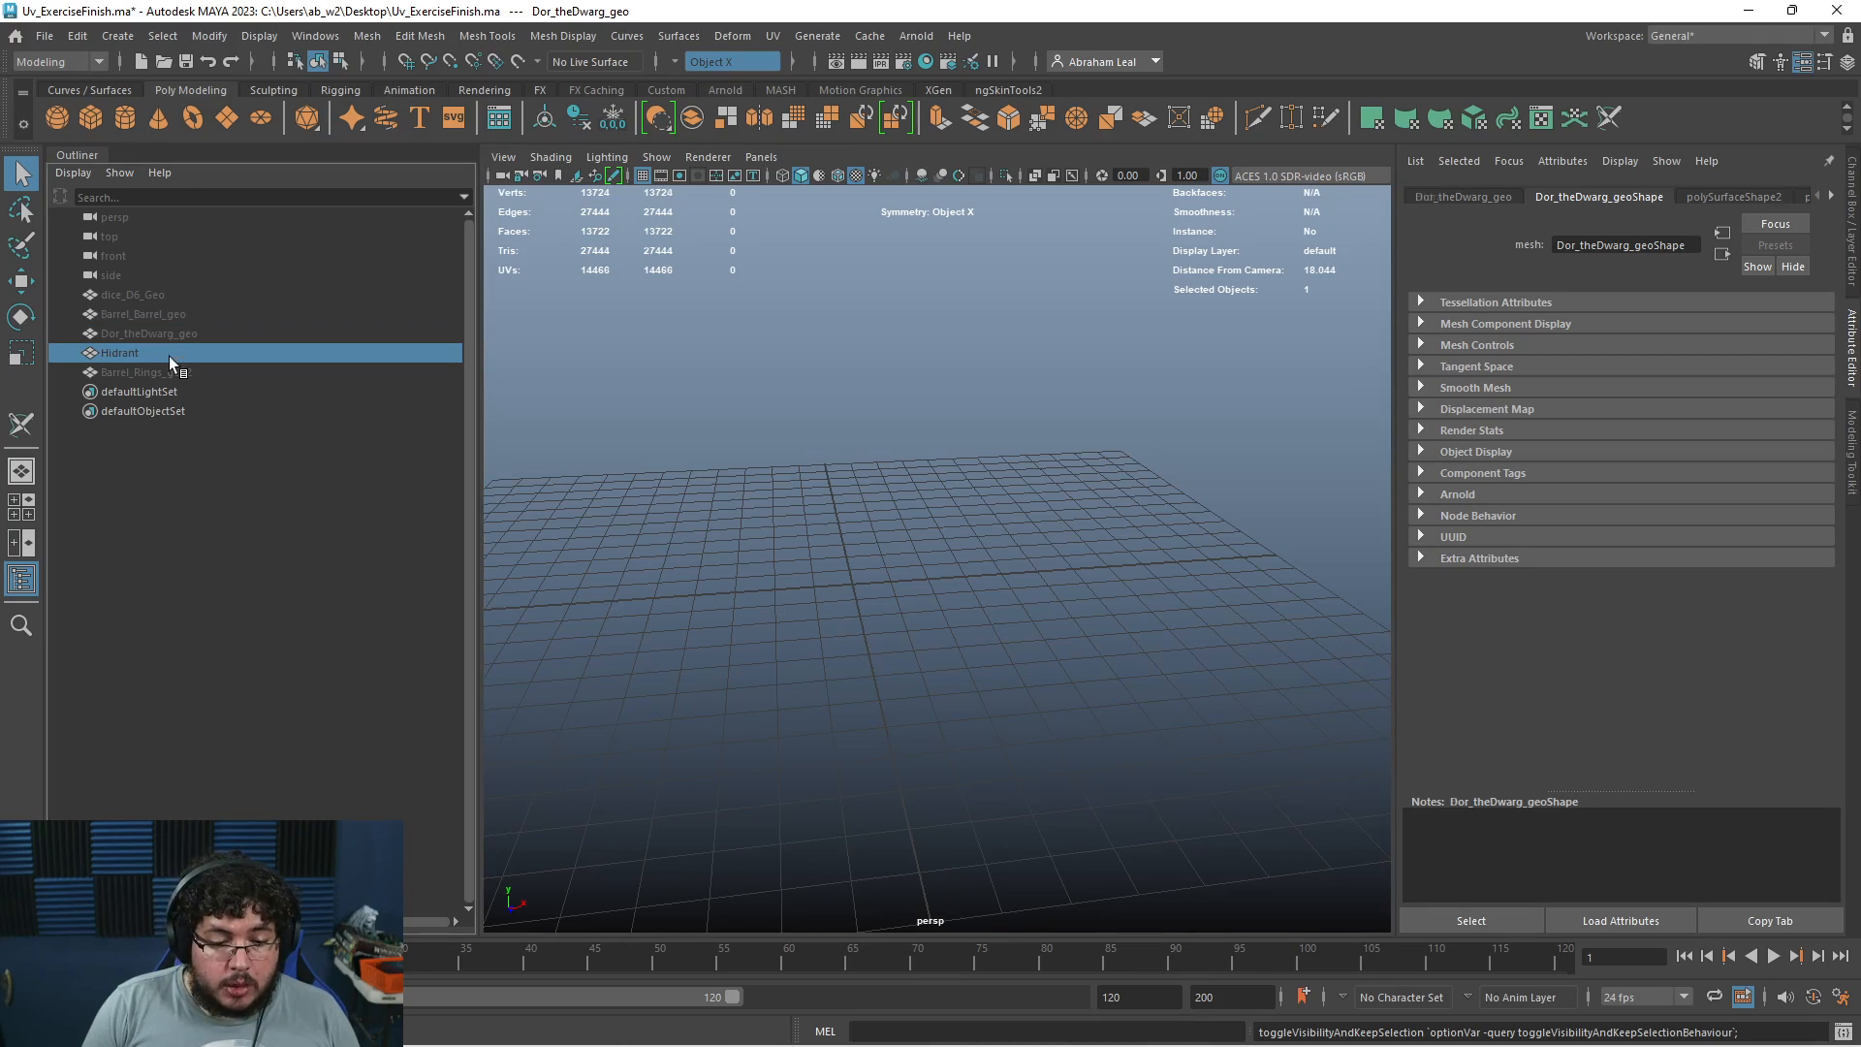
key(shift+h)
alt+drag(750, 433, 914, 488)
alt+right_drag(915, 488, 934, 451)
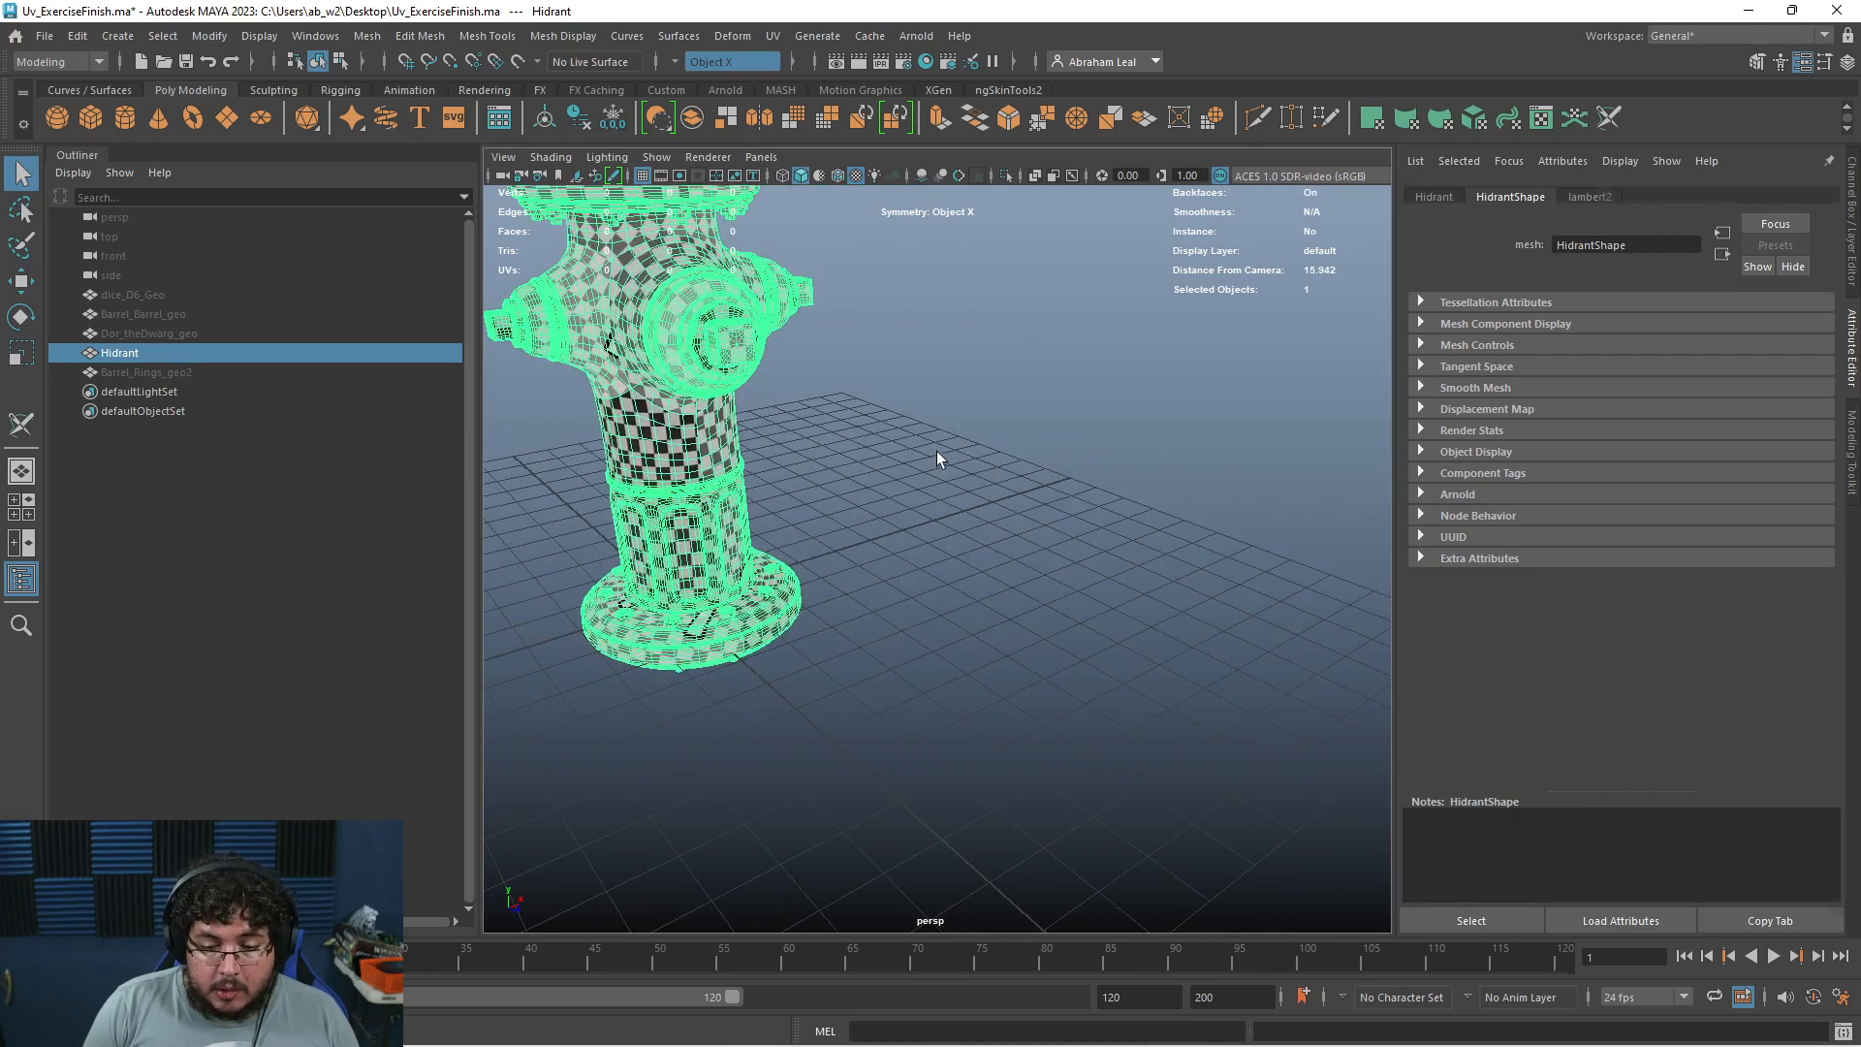
Examine the checker pattern on the hydrant's nozzles, dome, column and base from several angles
click(934, 452)
alt+drag(934, 451, 907, 556)
alt+right_drag(907, 556, 723, 502)
alt+drag(901, 638, 756, 669)
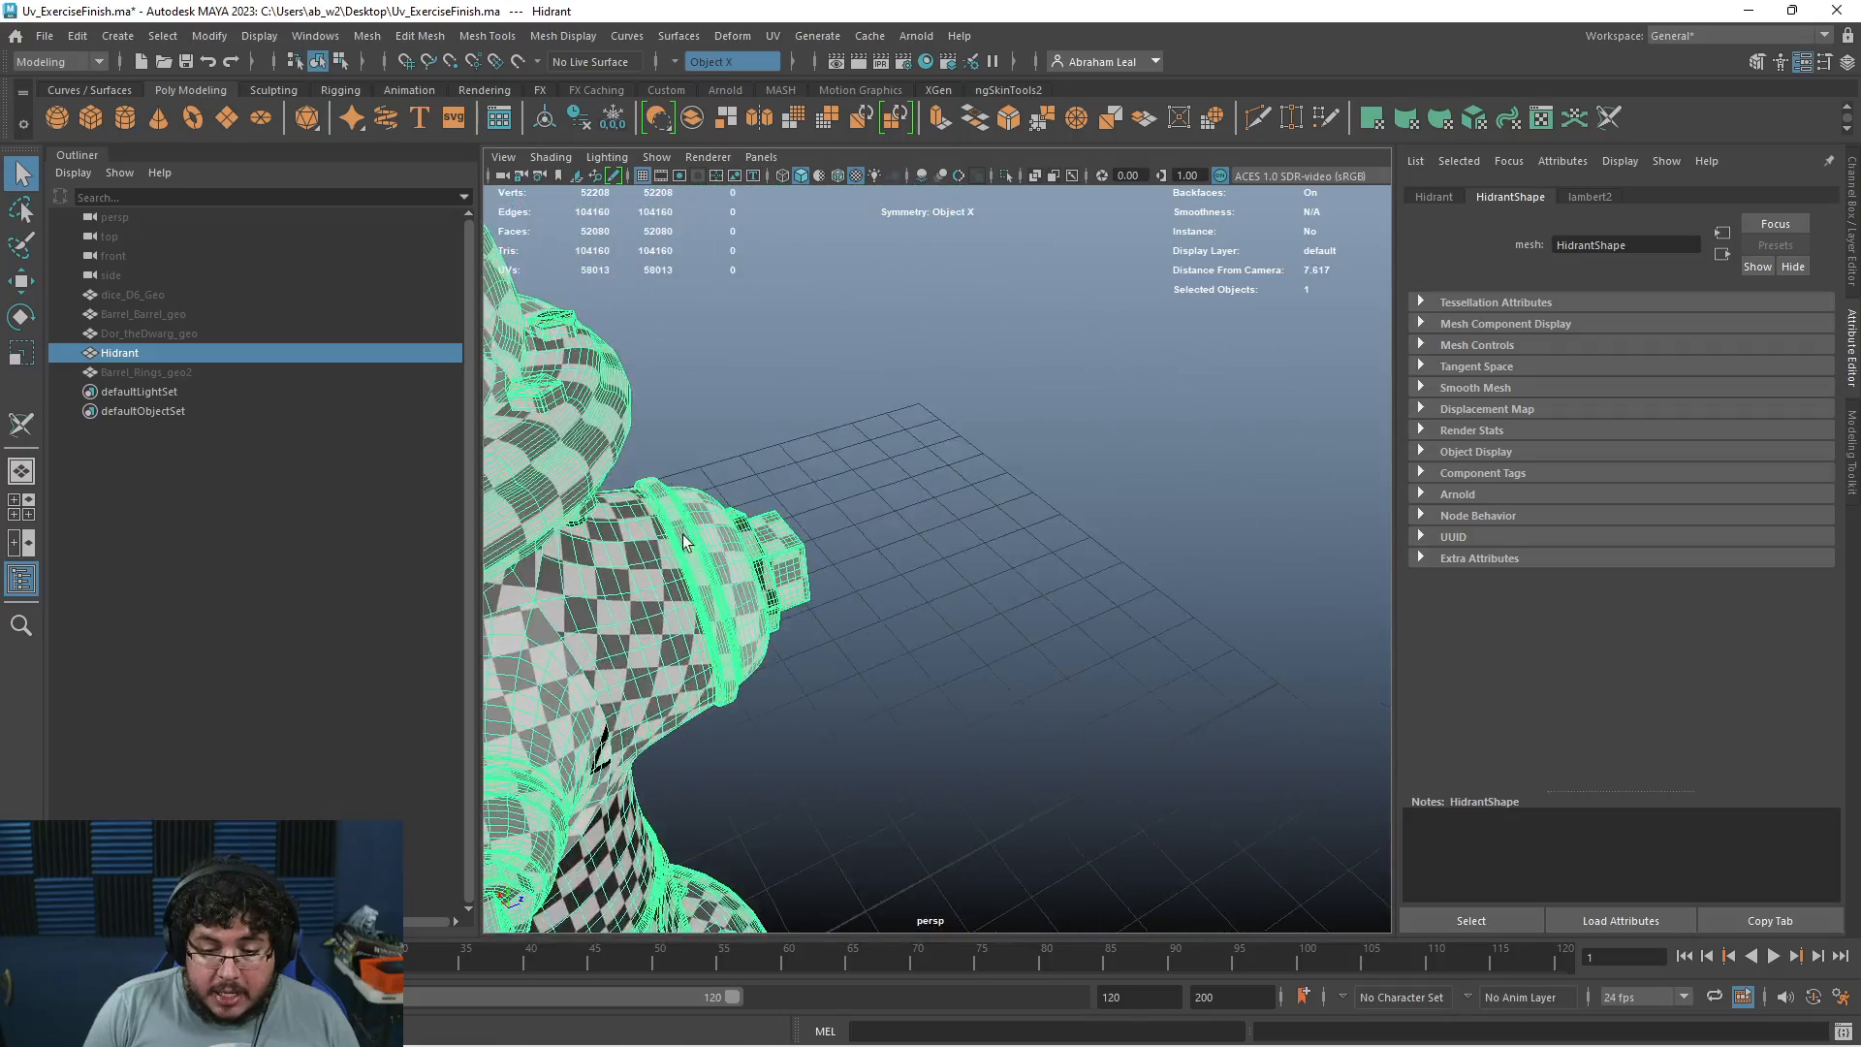
alt+middle_drag(756, 669, 1089, 543)
alt+drag(1089, 542, 834, 522)
alt+right_drag(952, 539, 873, 548)
alt+drag(872, 549, 840, 482)
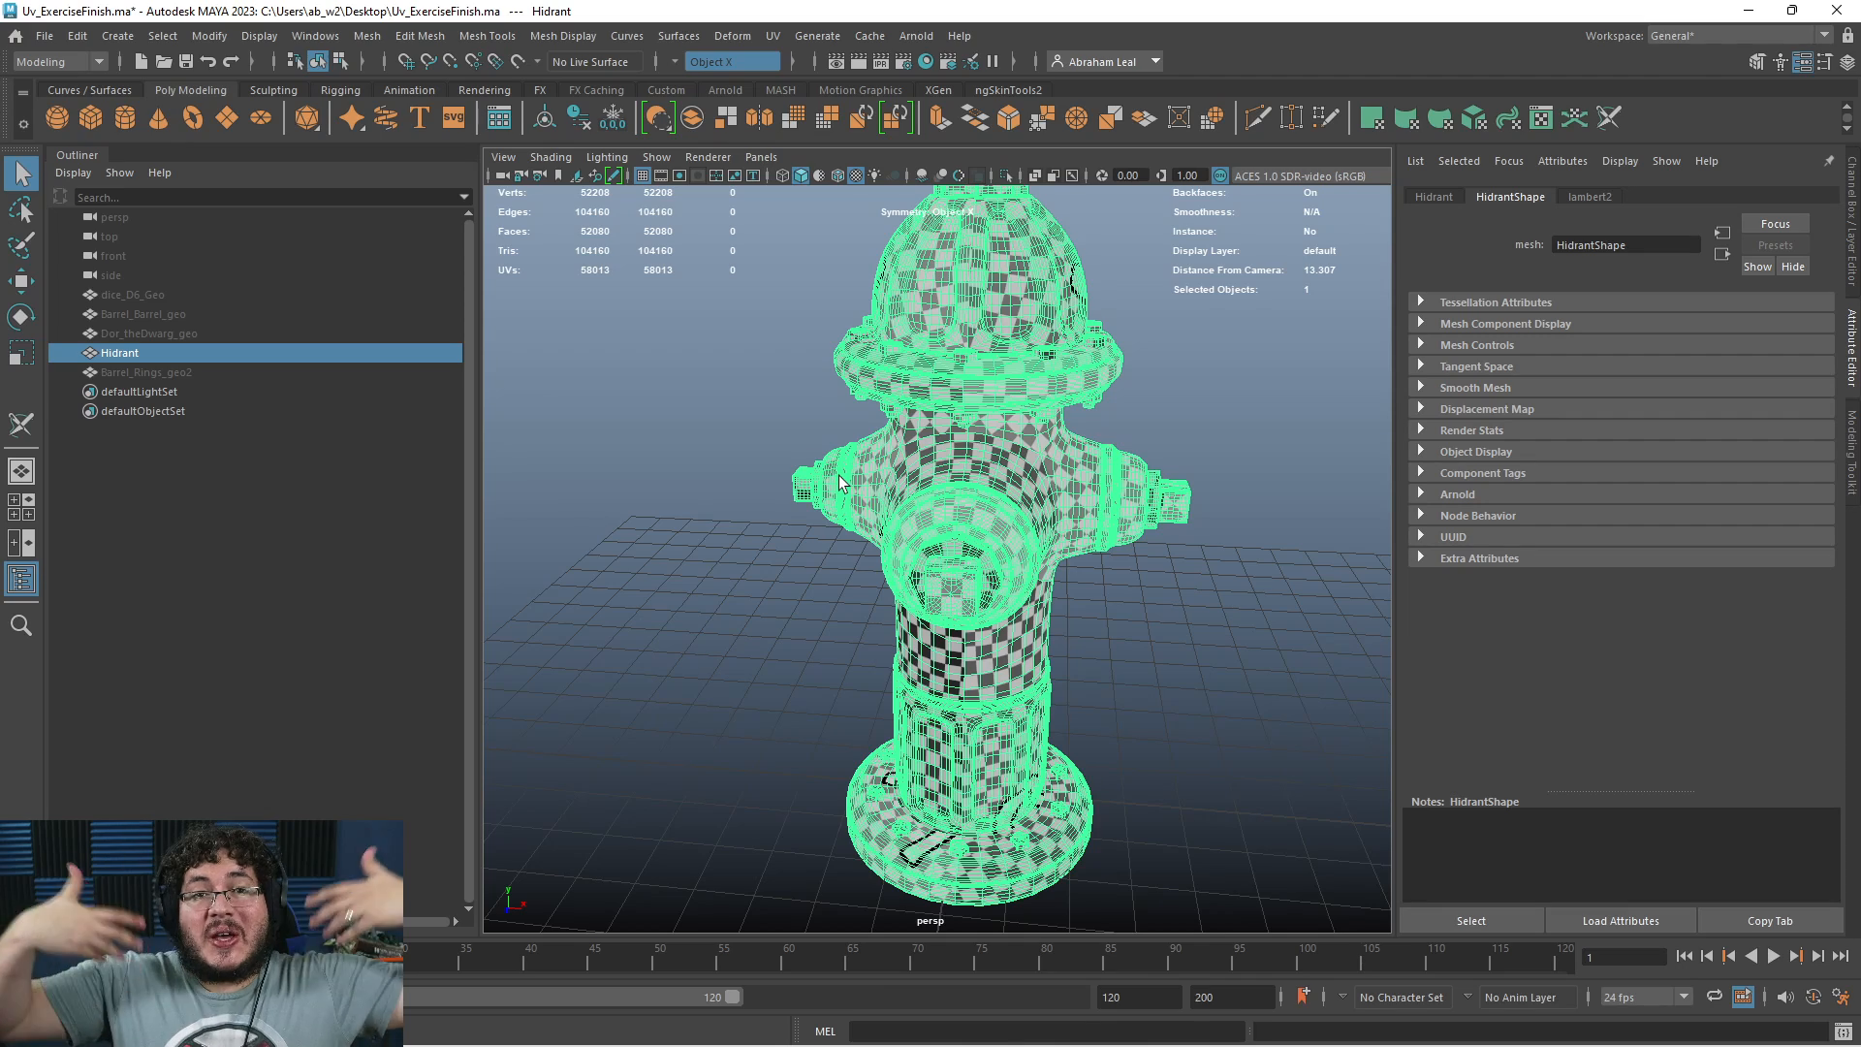
alt+drag(819, 432, 897, 512)
scroll(967, 467, down, 4)
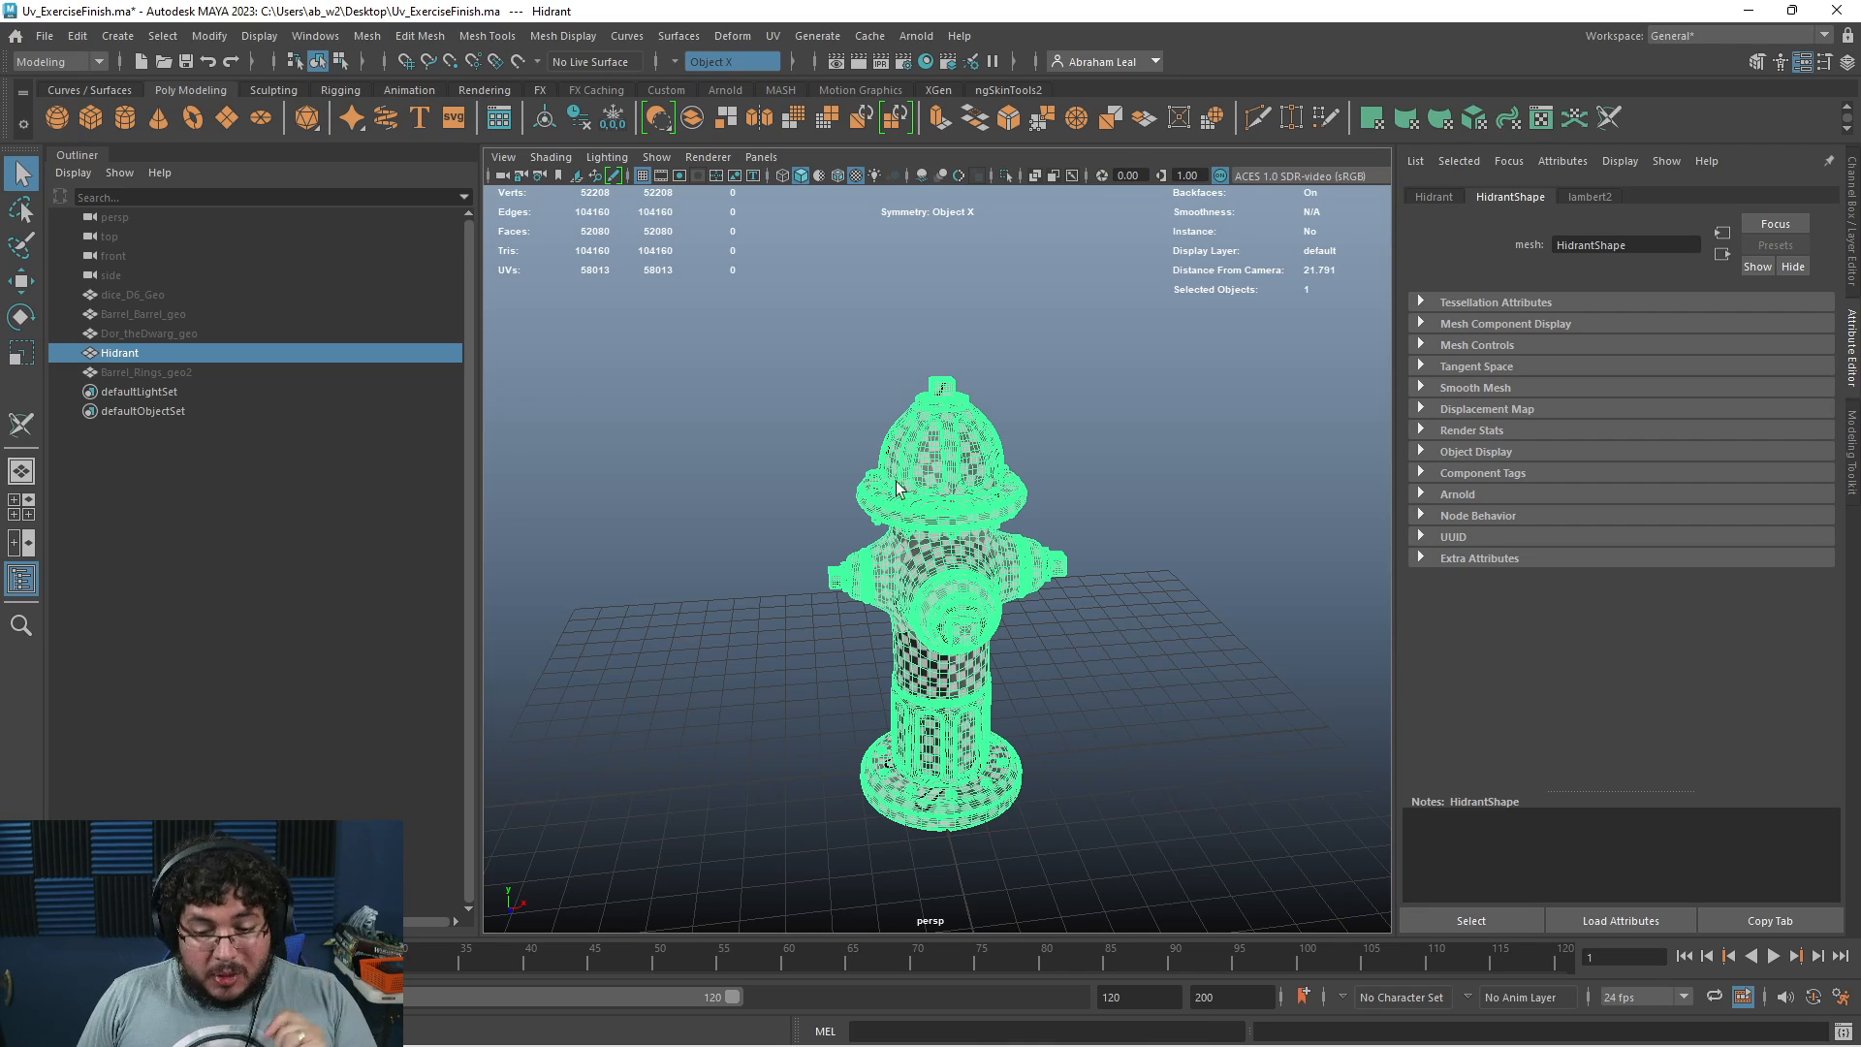
scroll(880, 341, up, 4)
alt+drag(881, 341, 960, 524)
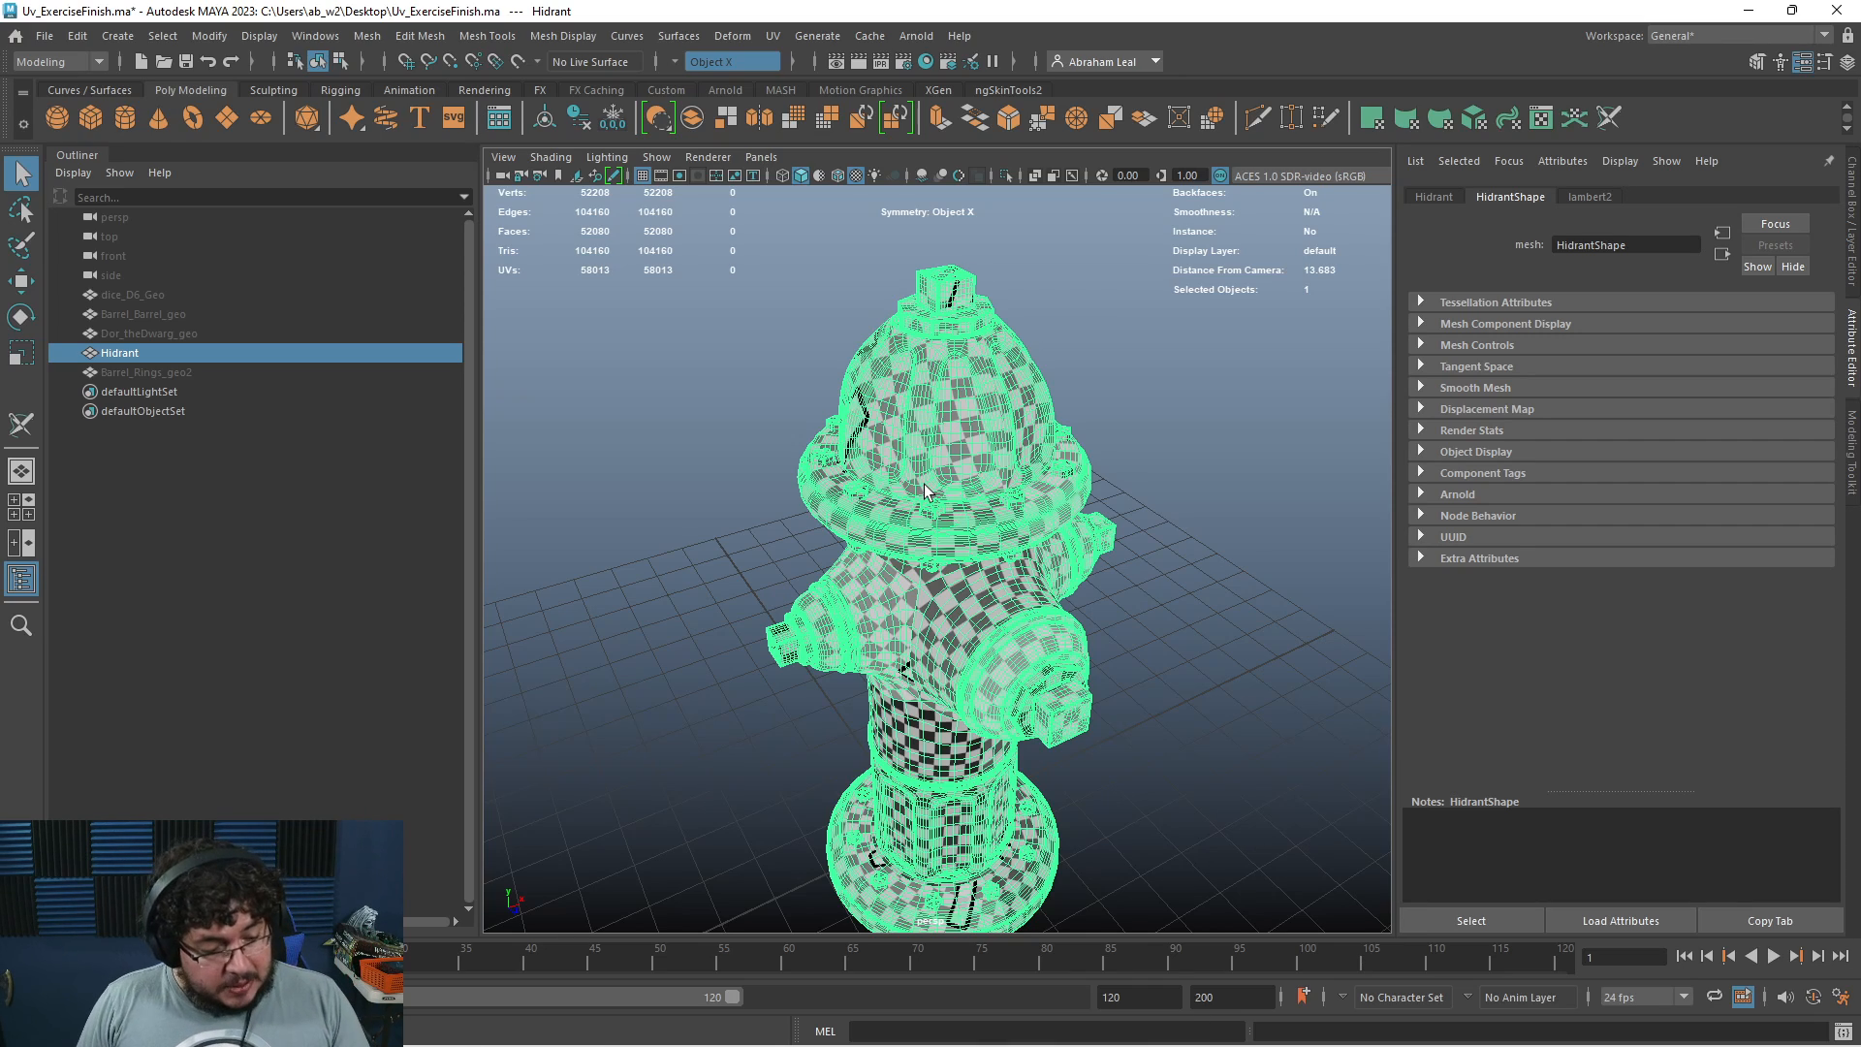
Open the hydrant's UVs in the UV Editor, turn off the checker map and examine the shell layout
click(770, 37)
click(828, 76)
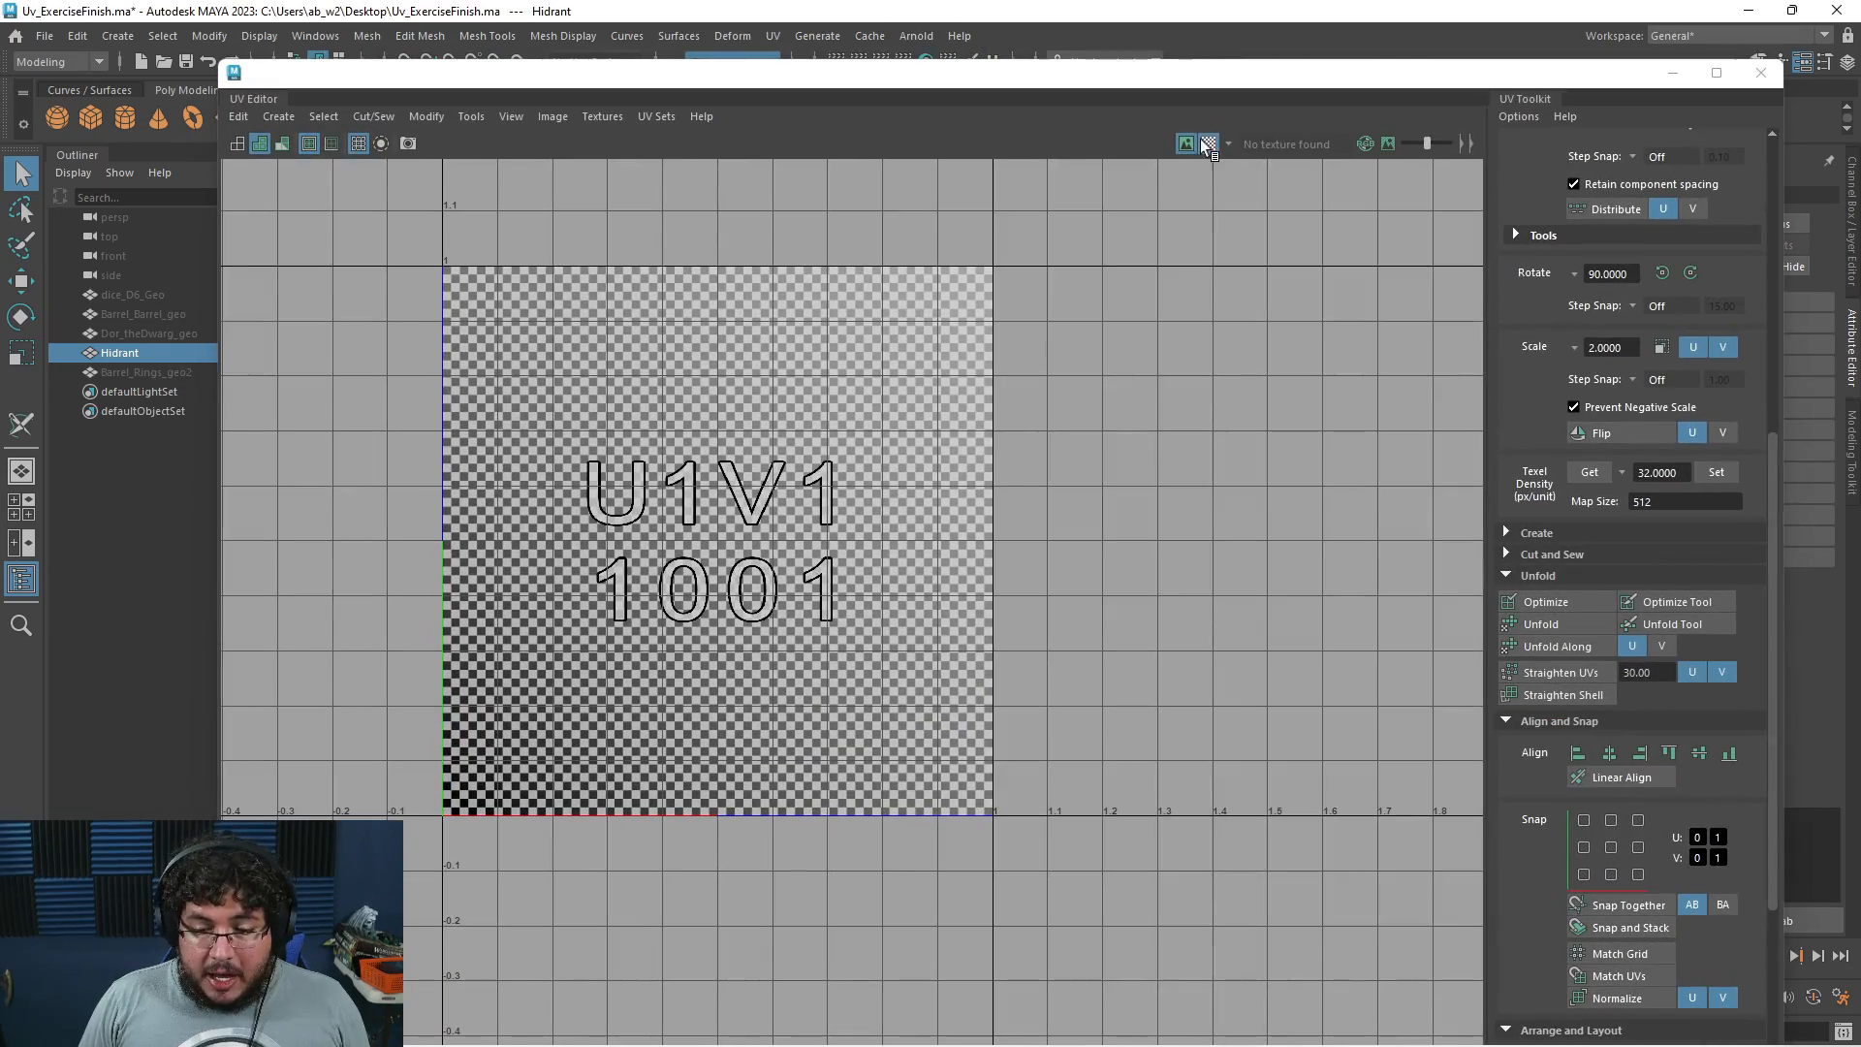
click(1207, 143)
scroll(882, 430, up, 5)
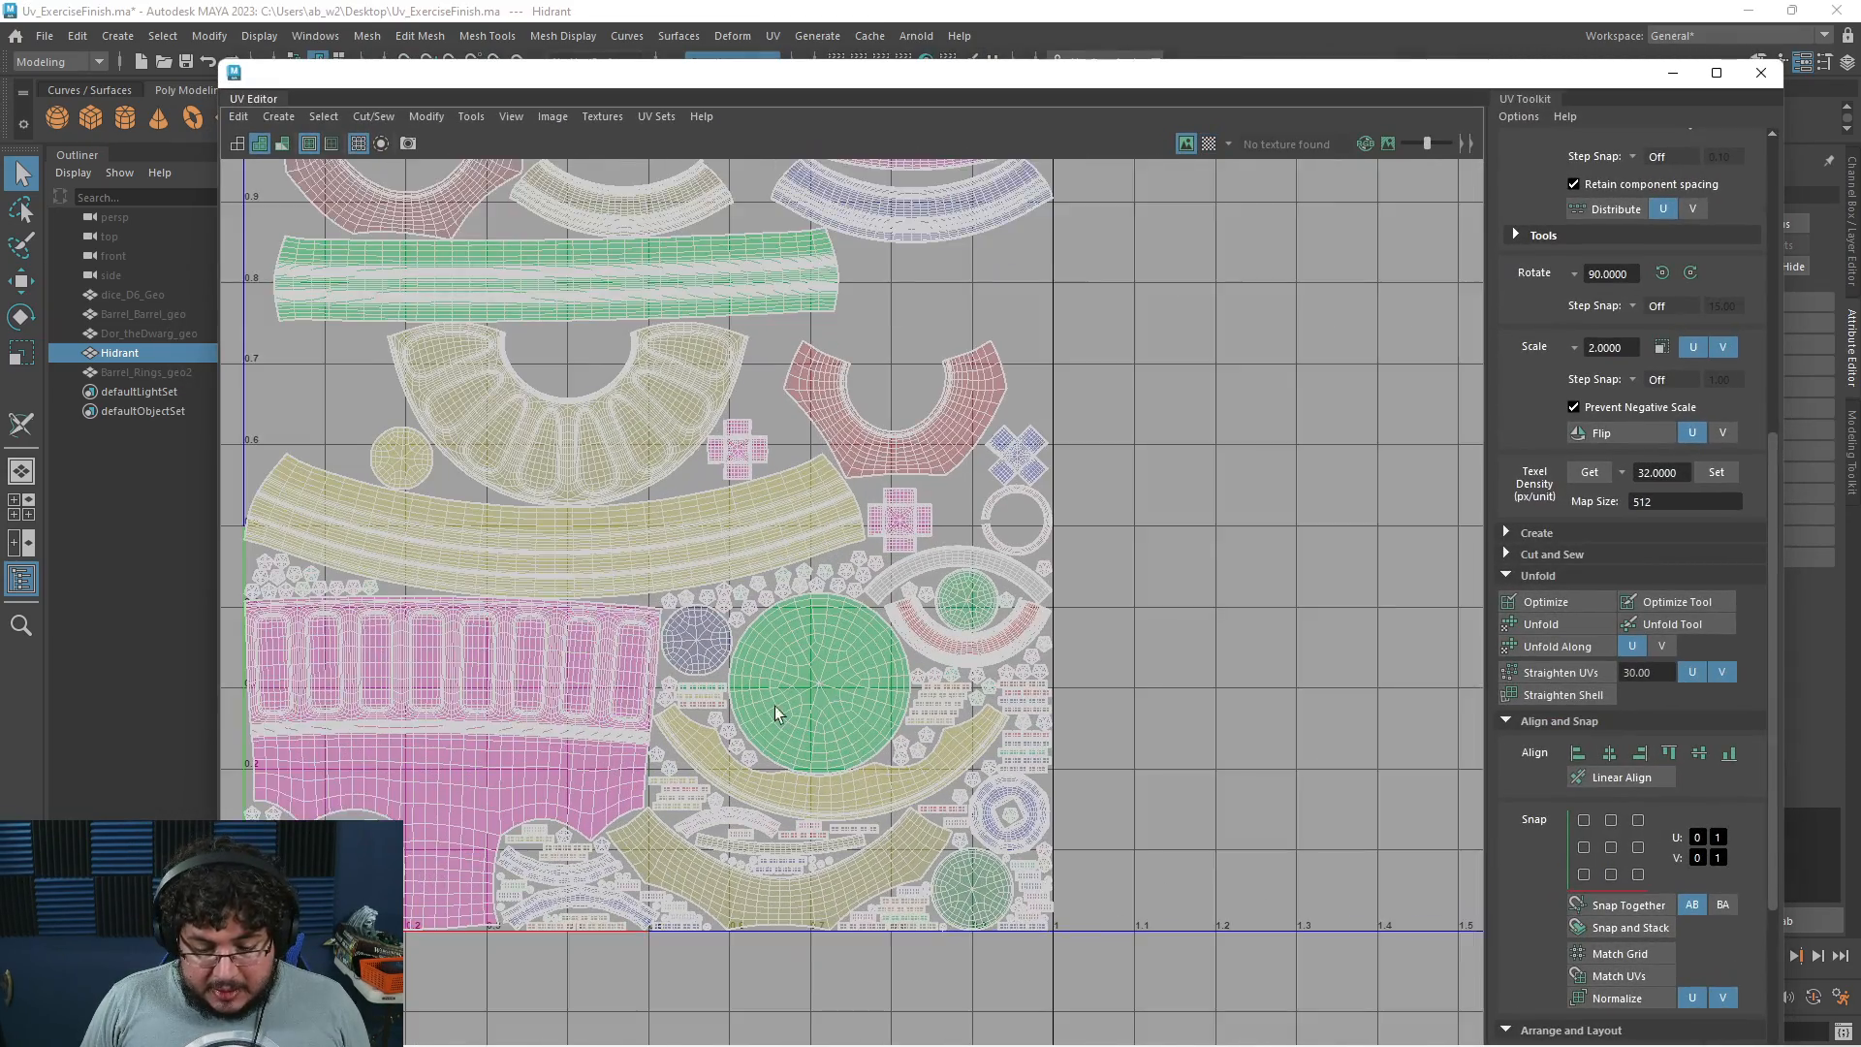
scroll(780, 810, up, 1)
alt+middle_drag(645, 842, 985, 839)
scroll(979, 814, down, 1)
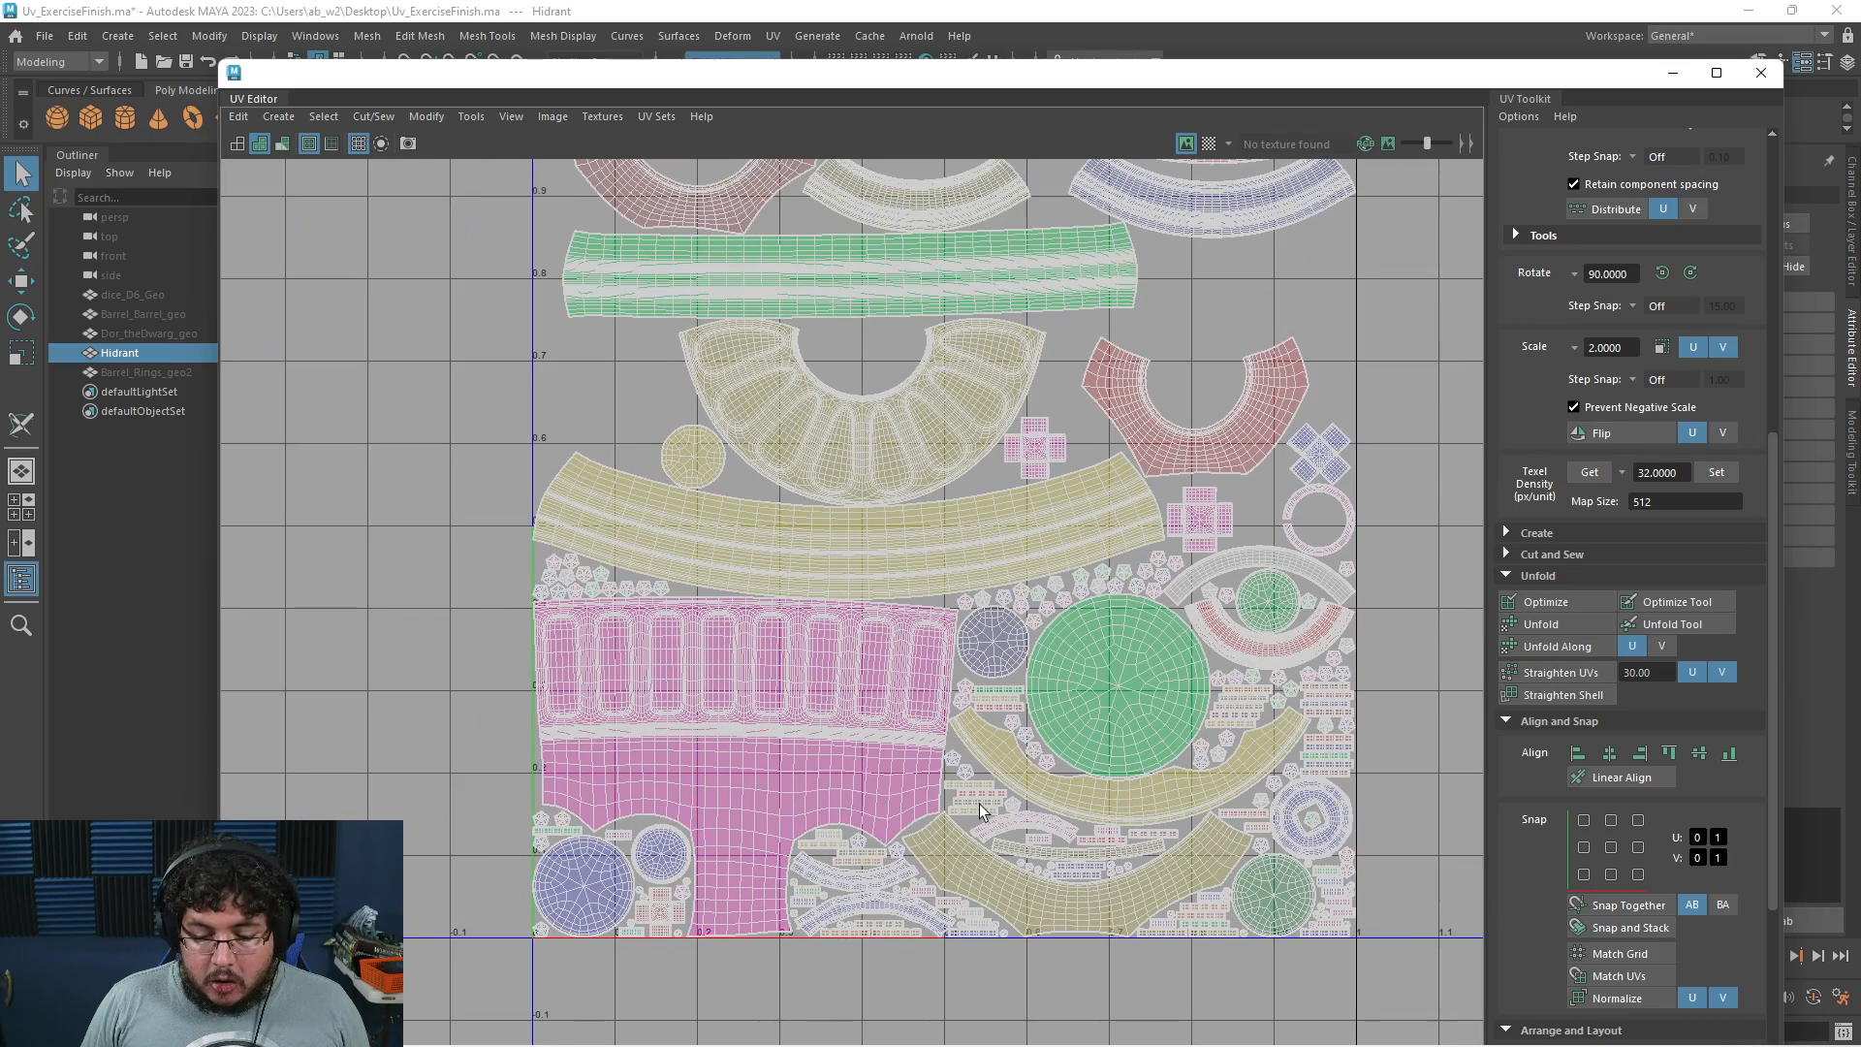
scroll(979, 805, down, 2)
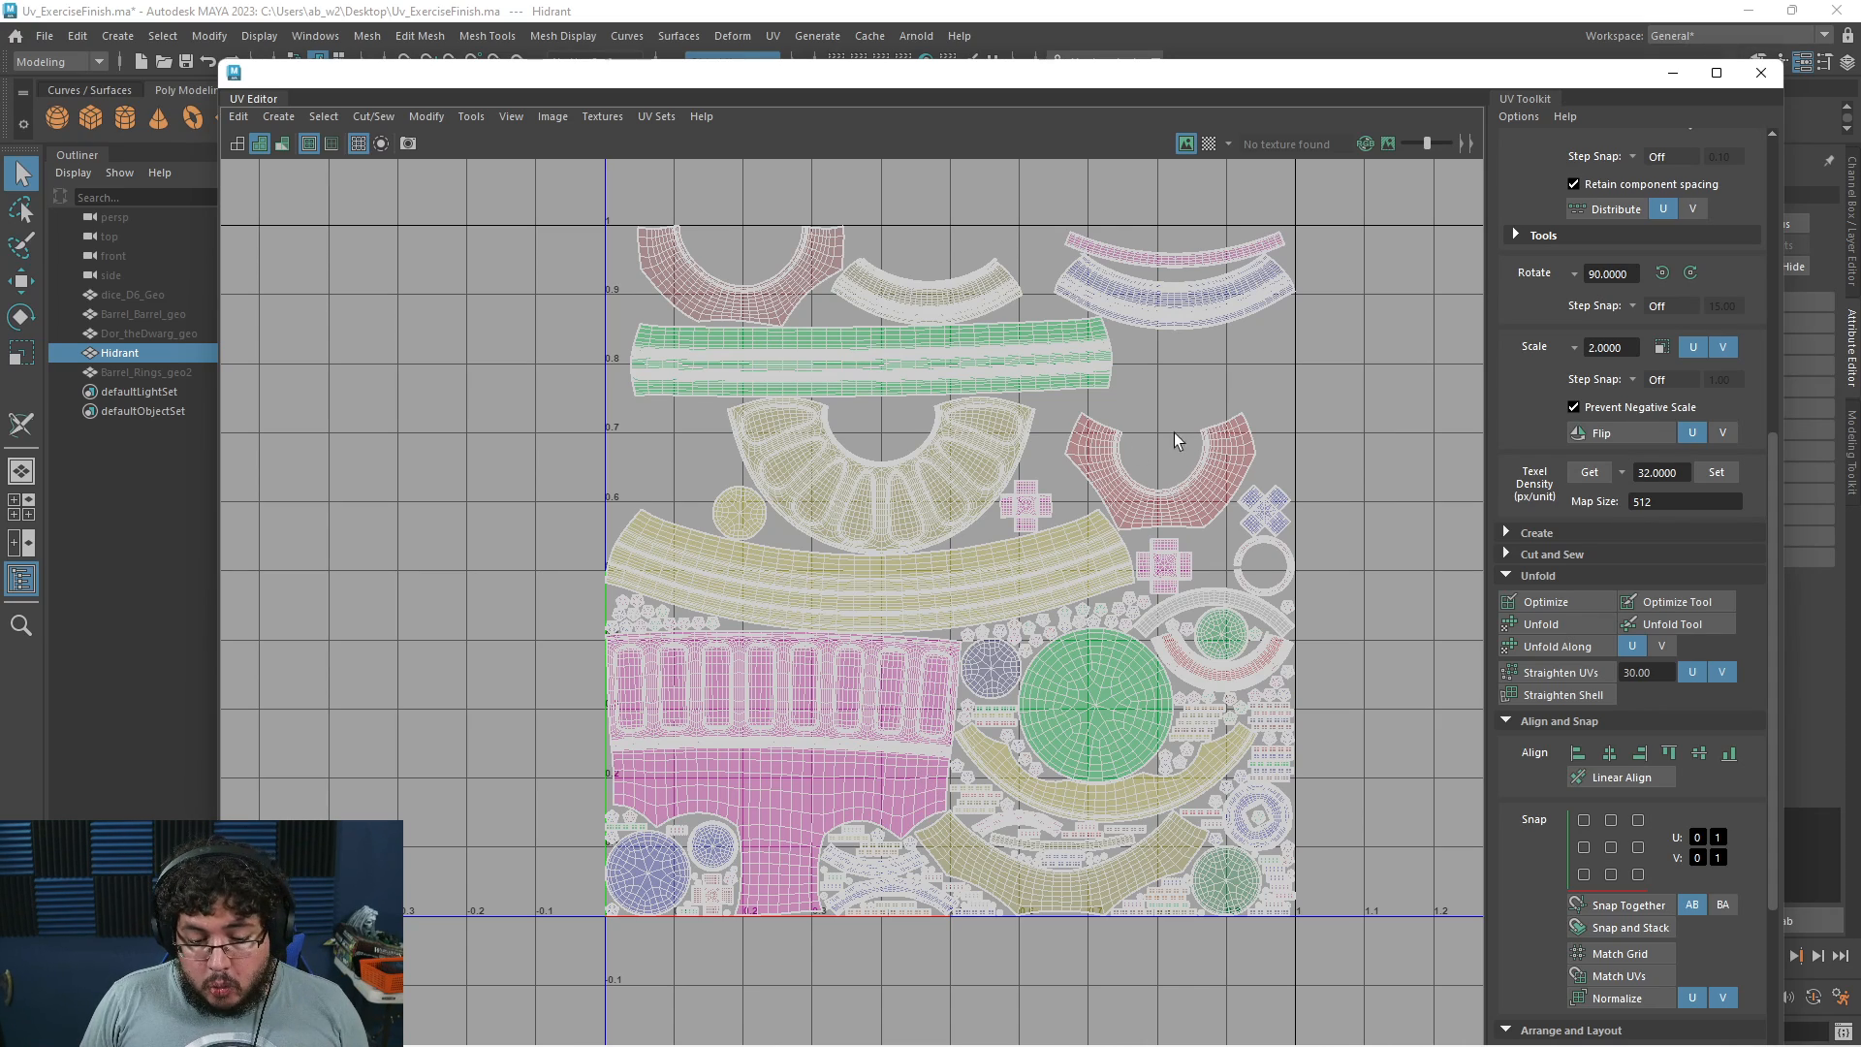
Select the connected faces of the hydrant's main body and its neighbouring parts, and return to object selection
click(1671, 78)
mouse_move(974, 456)
right_down()
mouse_move(998, 407)
mouse_move(984, 433)
right_up()
click(997, 407)
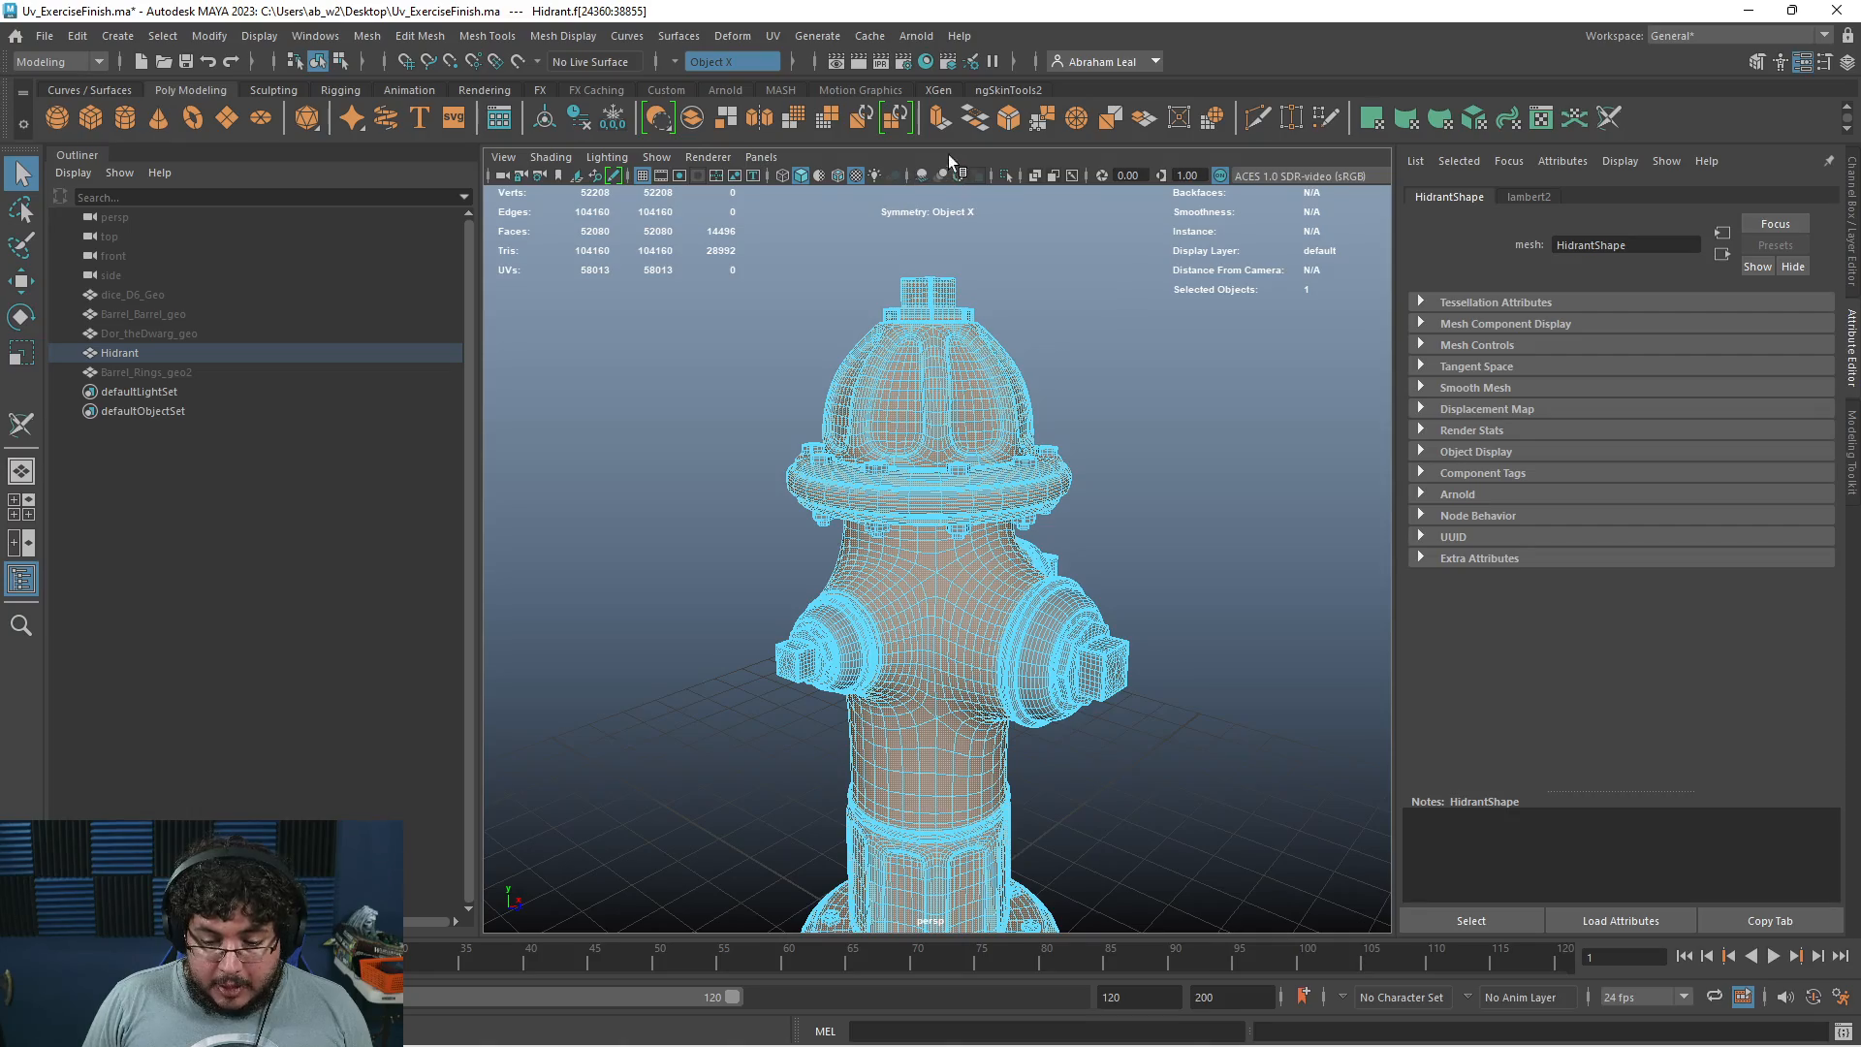
shift+double_click(1030, 640)
scroll(1084, 673, up, 4)
alt+middle_drag(696, 633, 908, 634)
shift+double_click(693, 538)
alt+middle_drag(714, 673, 708, 428)
alt+drag(1016, 703, 988, 607)
alt+right_drag(989, 607, 1056, 610)
alt+middle_drag(1056, 611, 939, 673)
alt+drag(939, 673, 1009, 644)
alt+right_drag(1010, 644, 1103, 679)
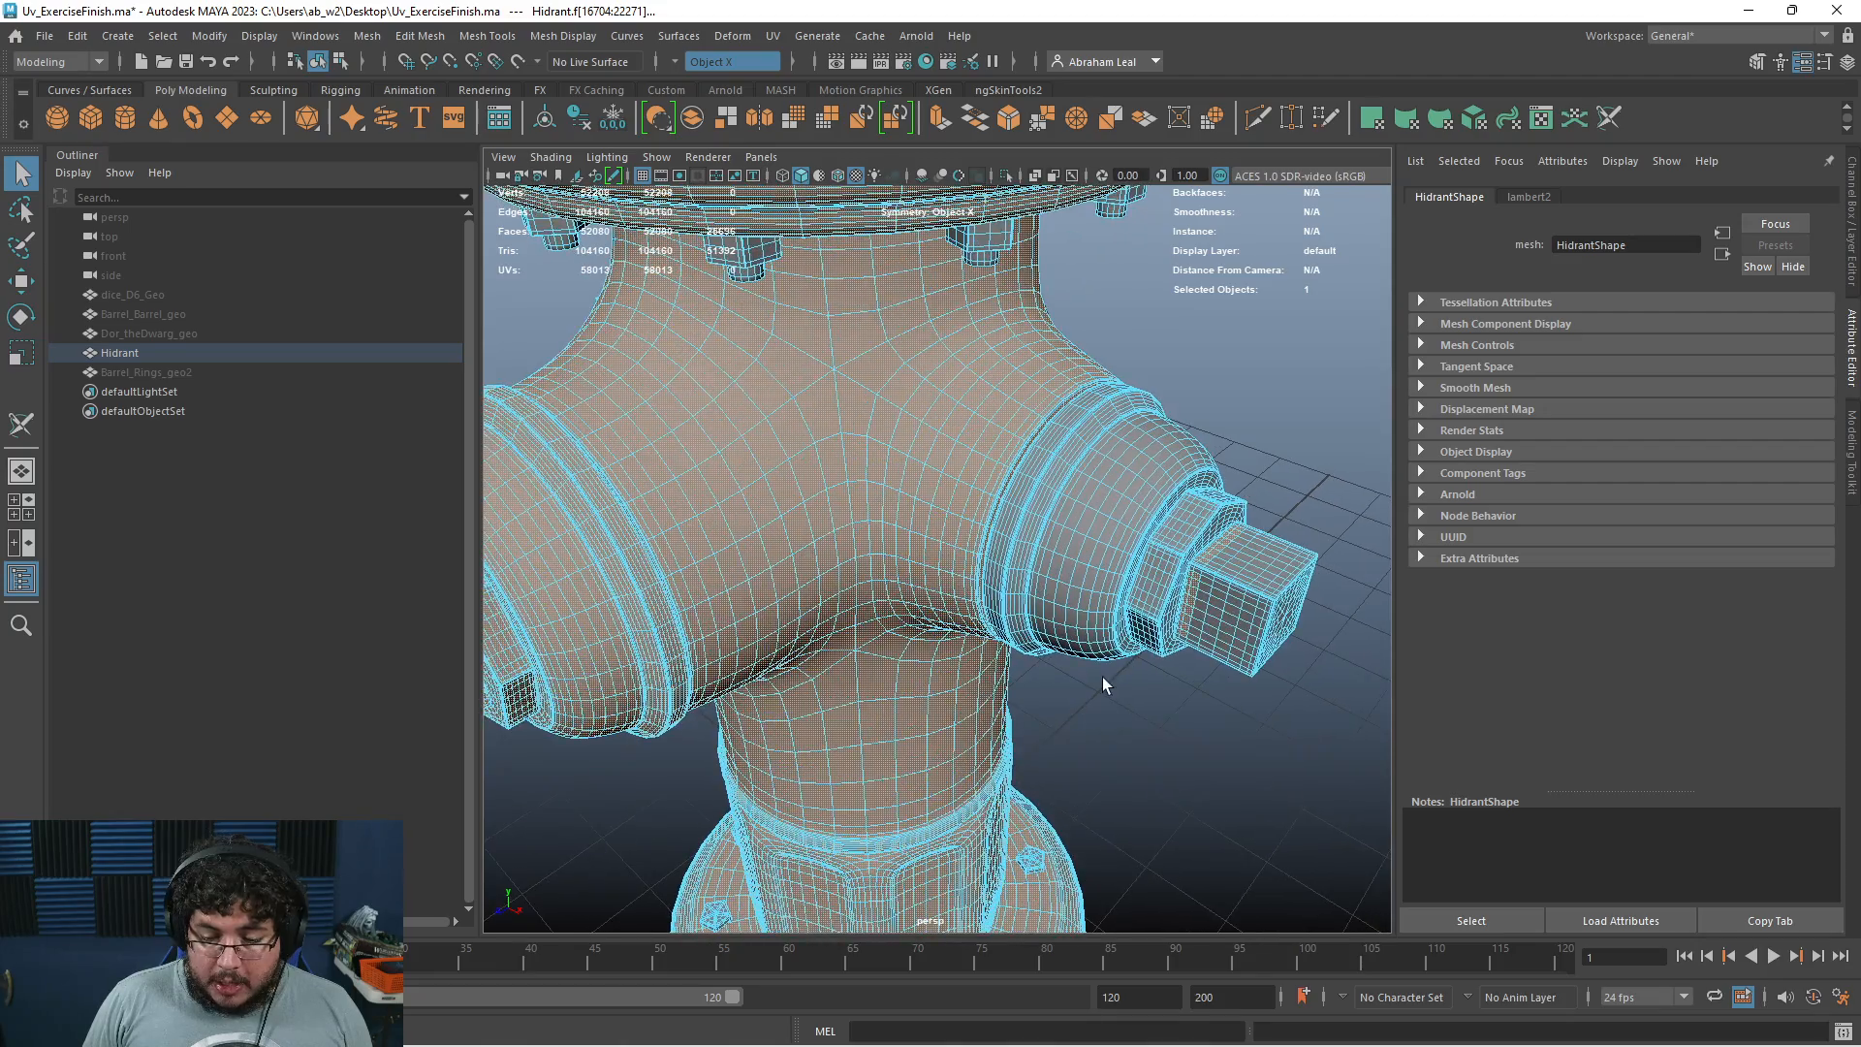
alt+middle_drag(1103, 676, 989, 623)
right_drag(846, 558, 978, 408)
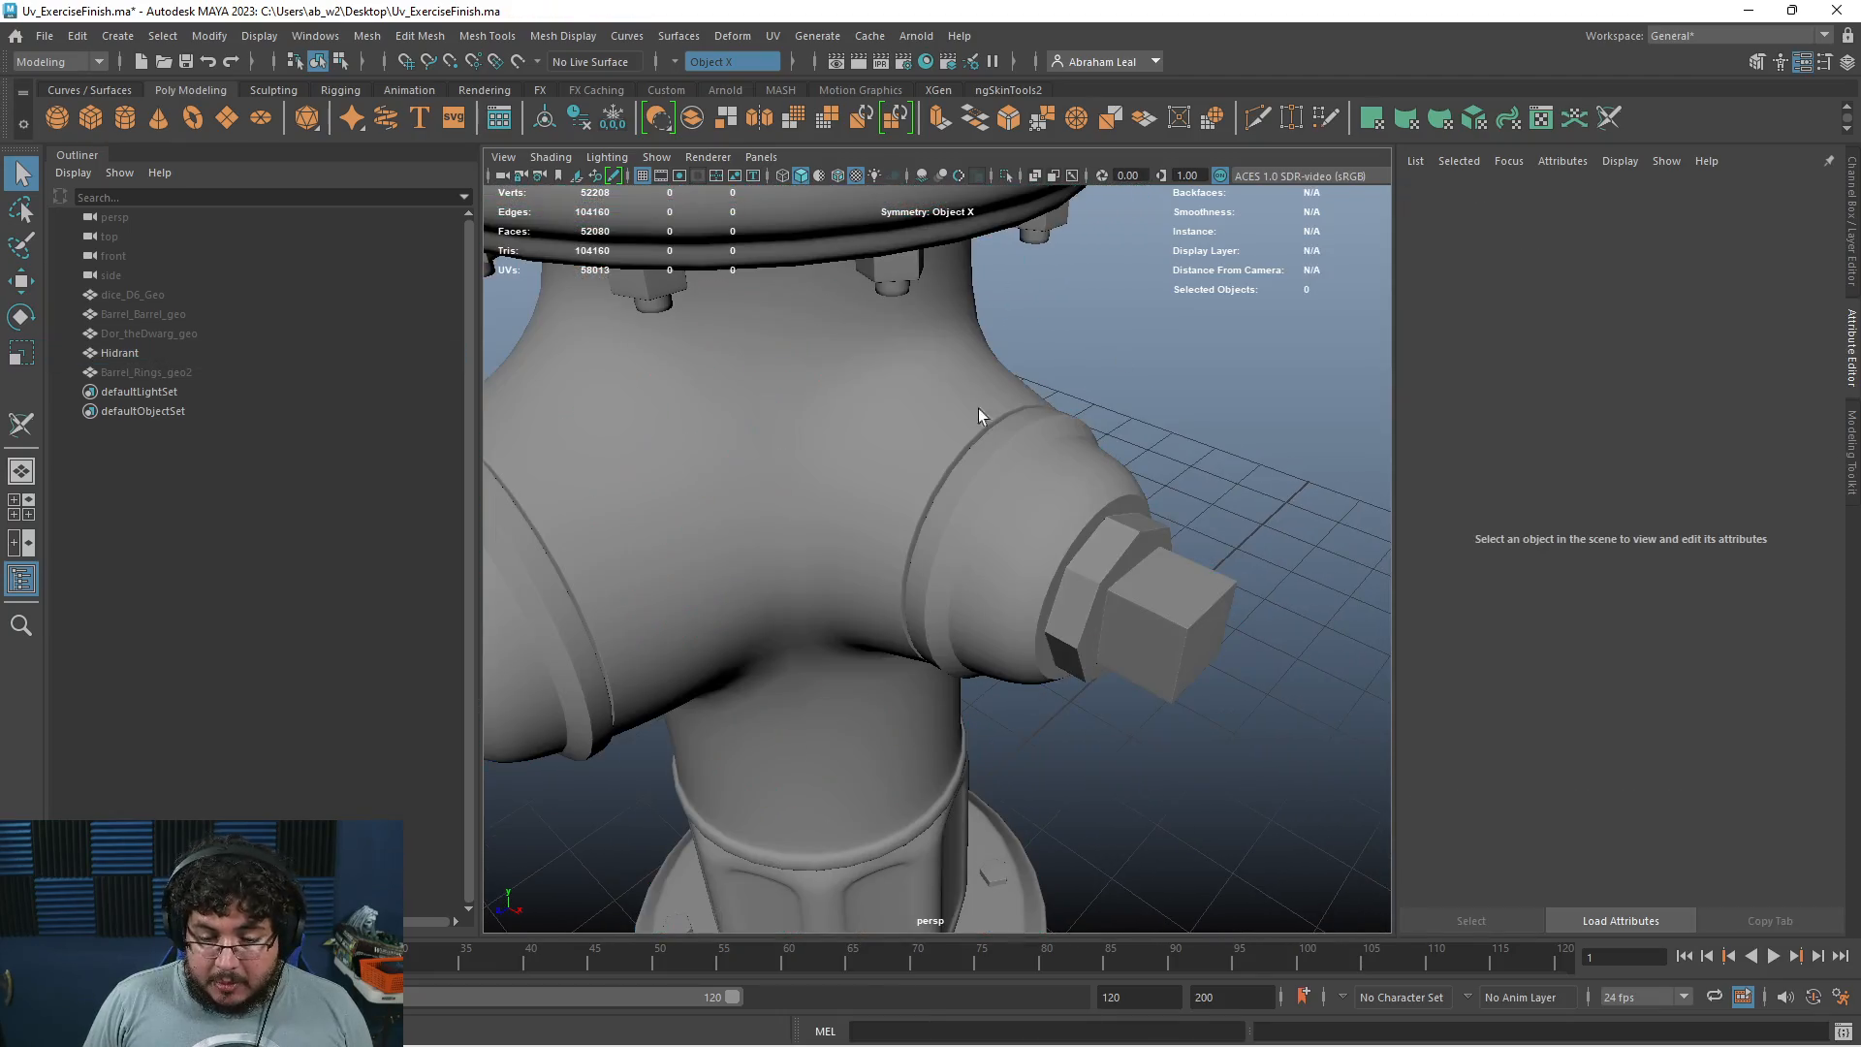
Select the faces of several bolts above and below the hydrant's dome flange and isolate them for inspection
click(898, 273)
right_drag(897, 272, 898, 345)
double_click(878, 290)
alt+drag(878, 290, 951, 507)
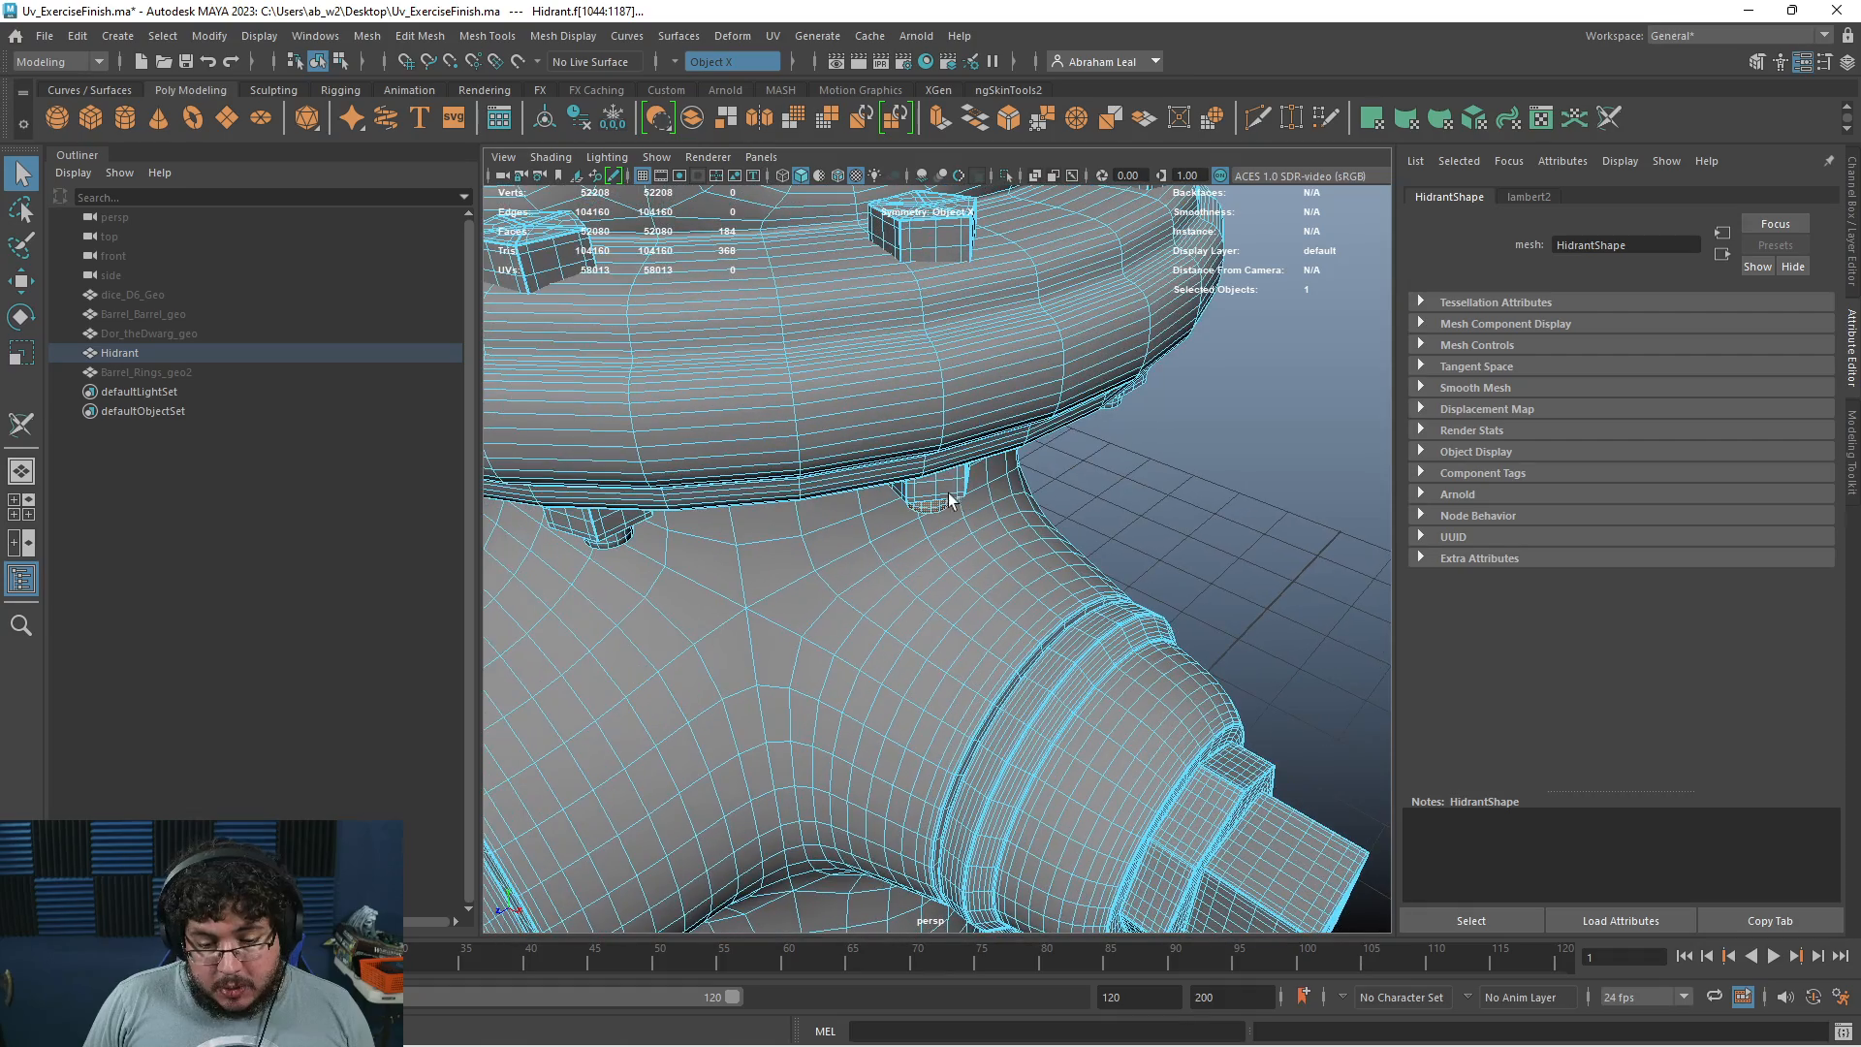
shift+double_click(951, 475)
alt+middle_drag(921, 233, 998, 467)
shift+double_click(1014, 474)
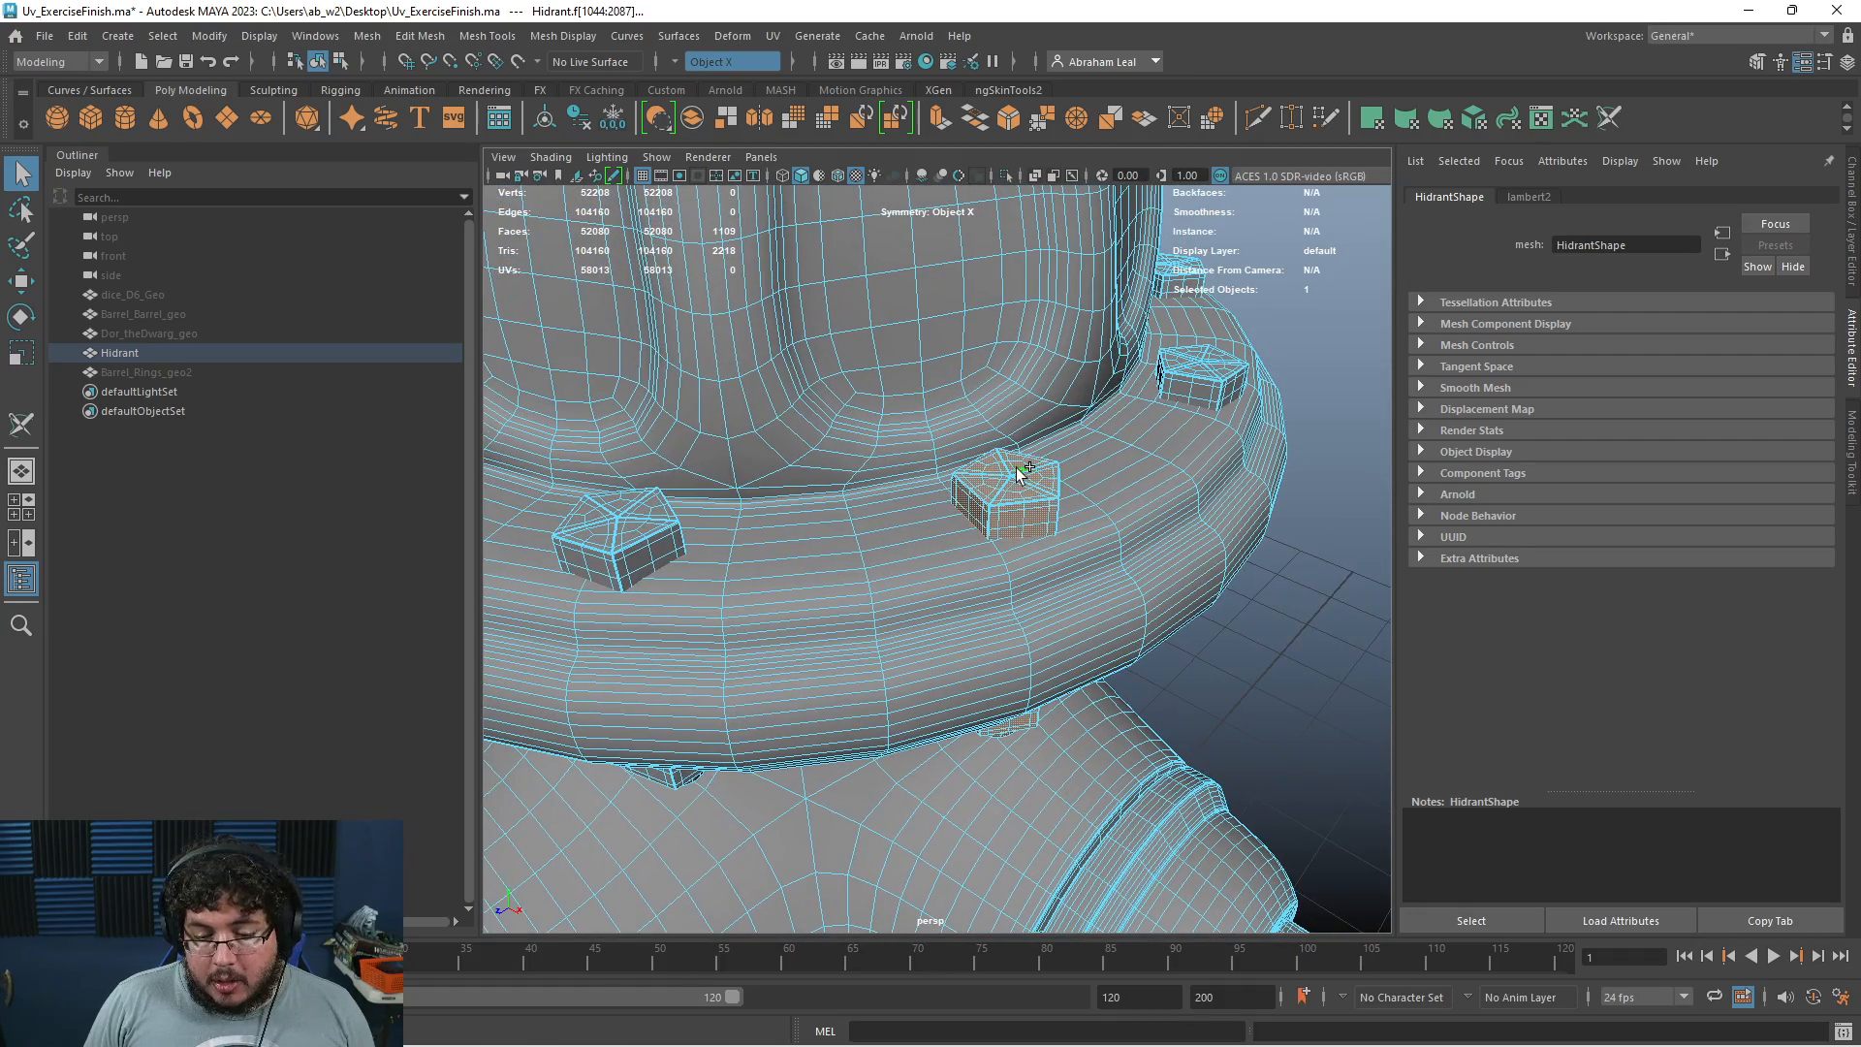
click(1006, 176)
scroll(1003, 402, down, 5)
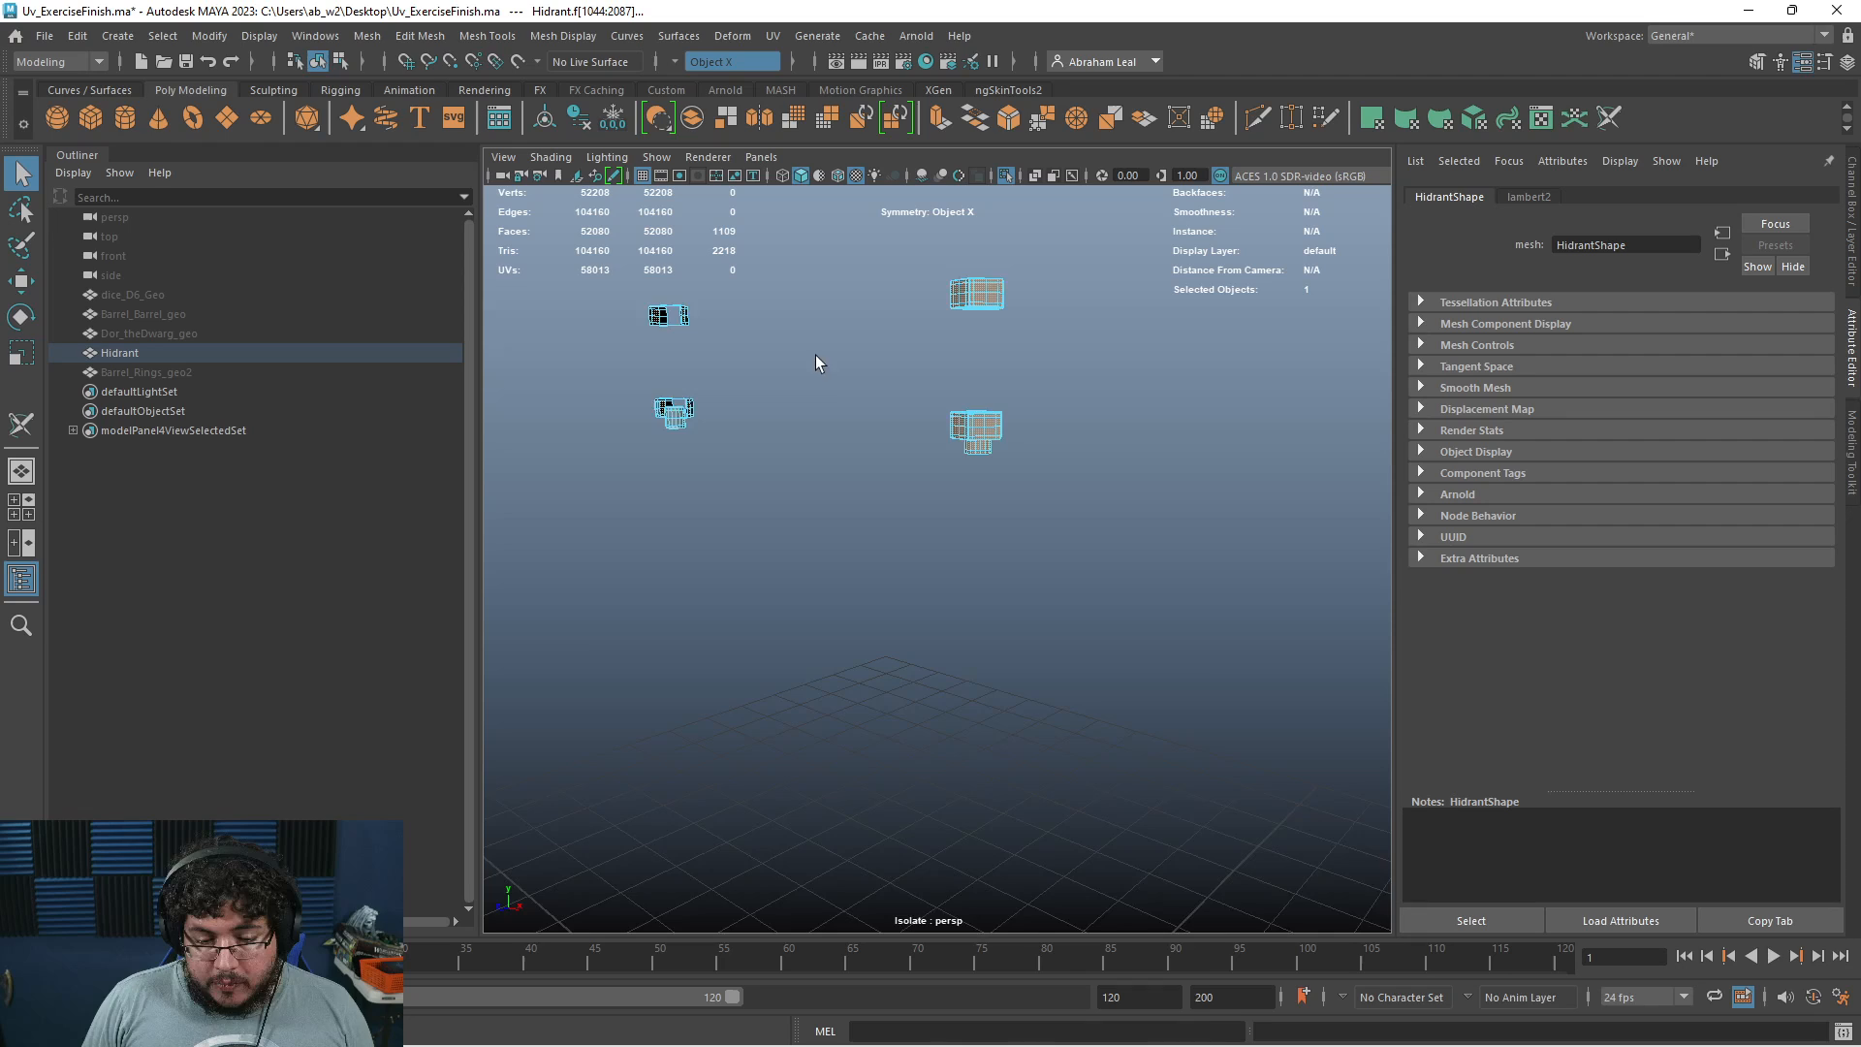
click(1026, 439)
mouse_move(1045, 459)
alt+mouse_down()
mouse_move(831, 503)
mouse_move(1031, 834)
mouse_move(918, 723)
mouse_move(861, 363)
alt+mouse_up()
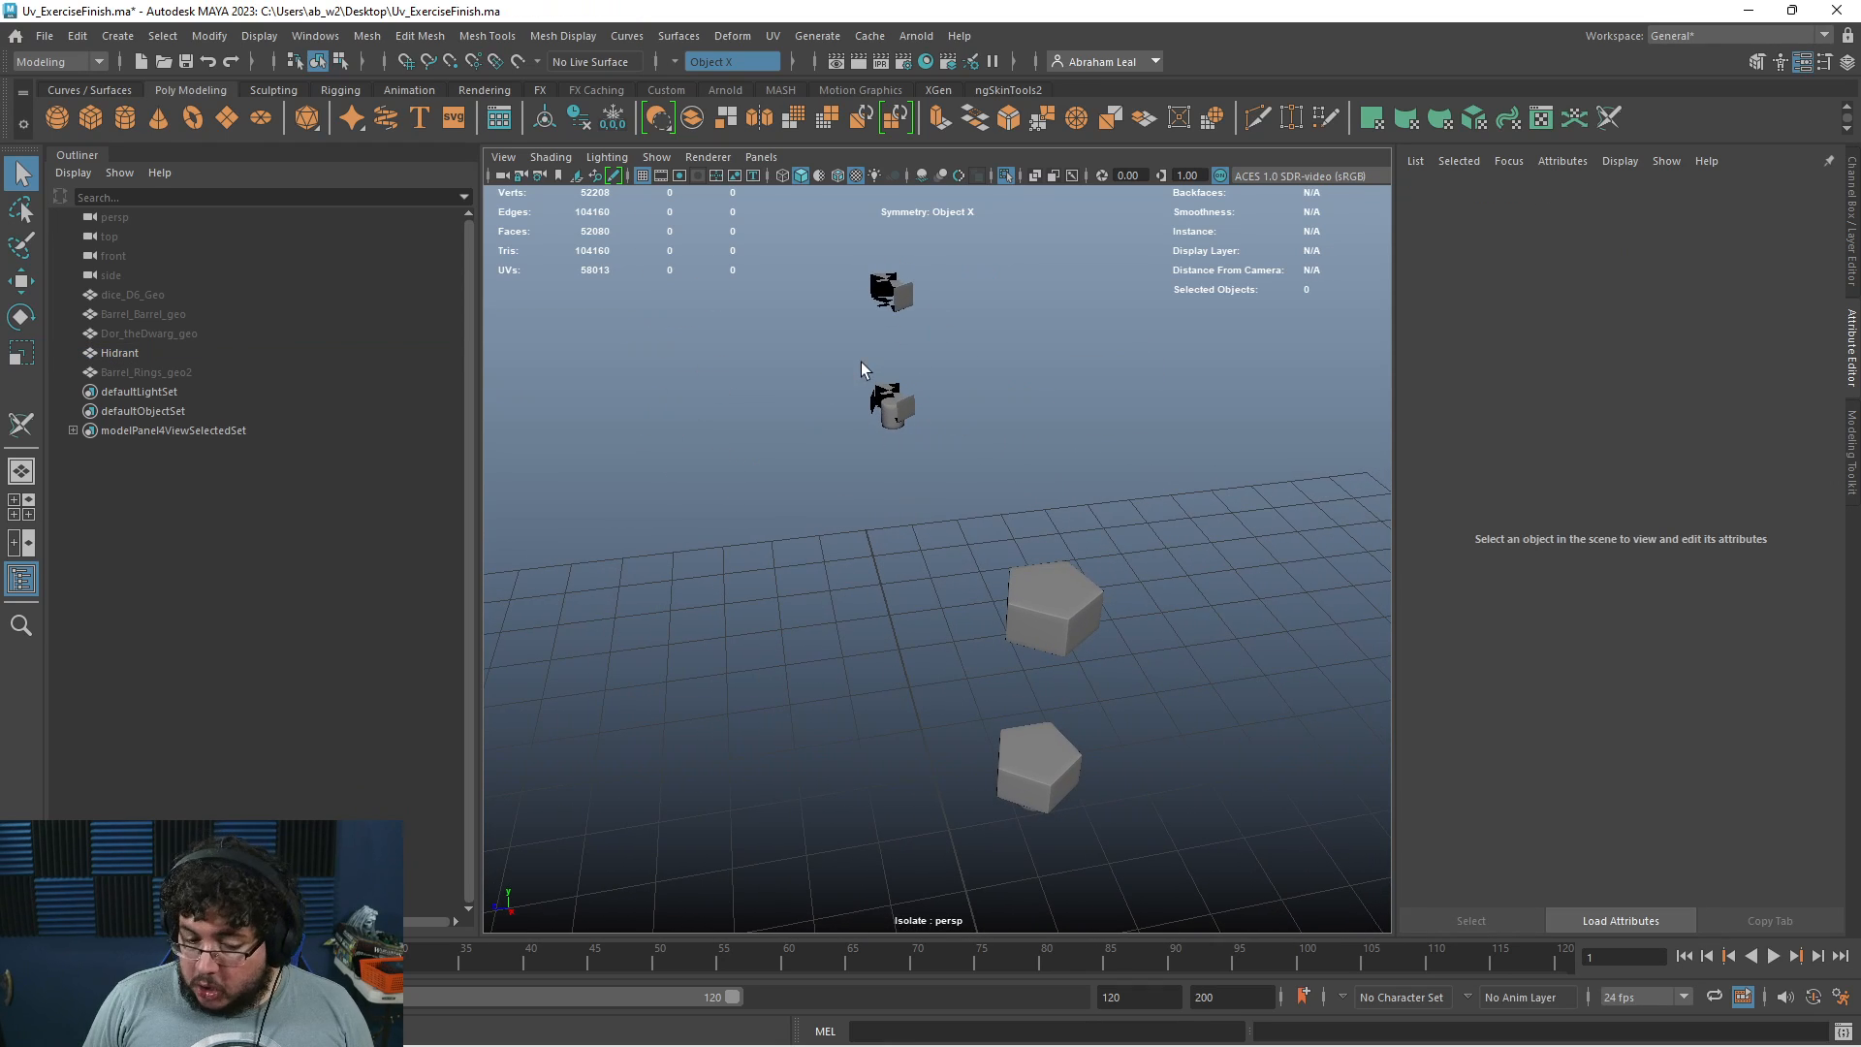
Leave the isolated view and select the whole hydrant as an object
click(1008, 174)
click(950, 572)
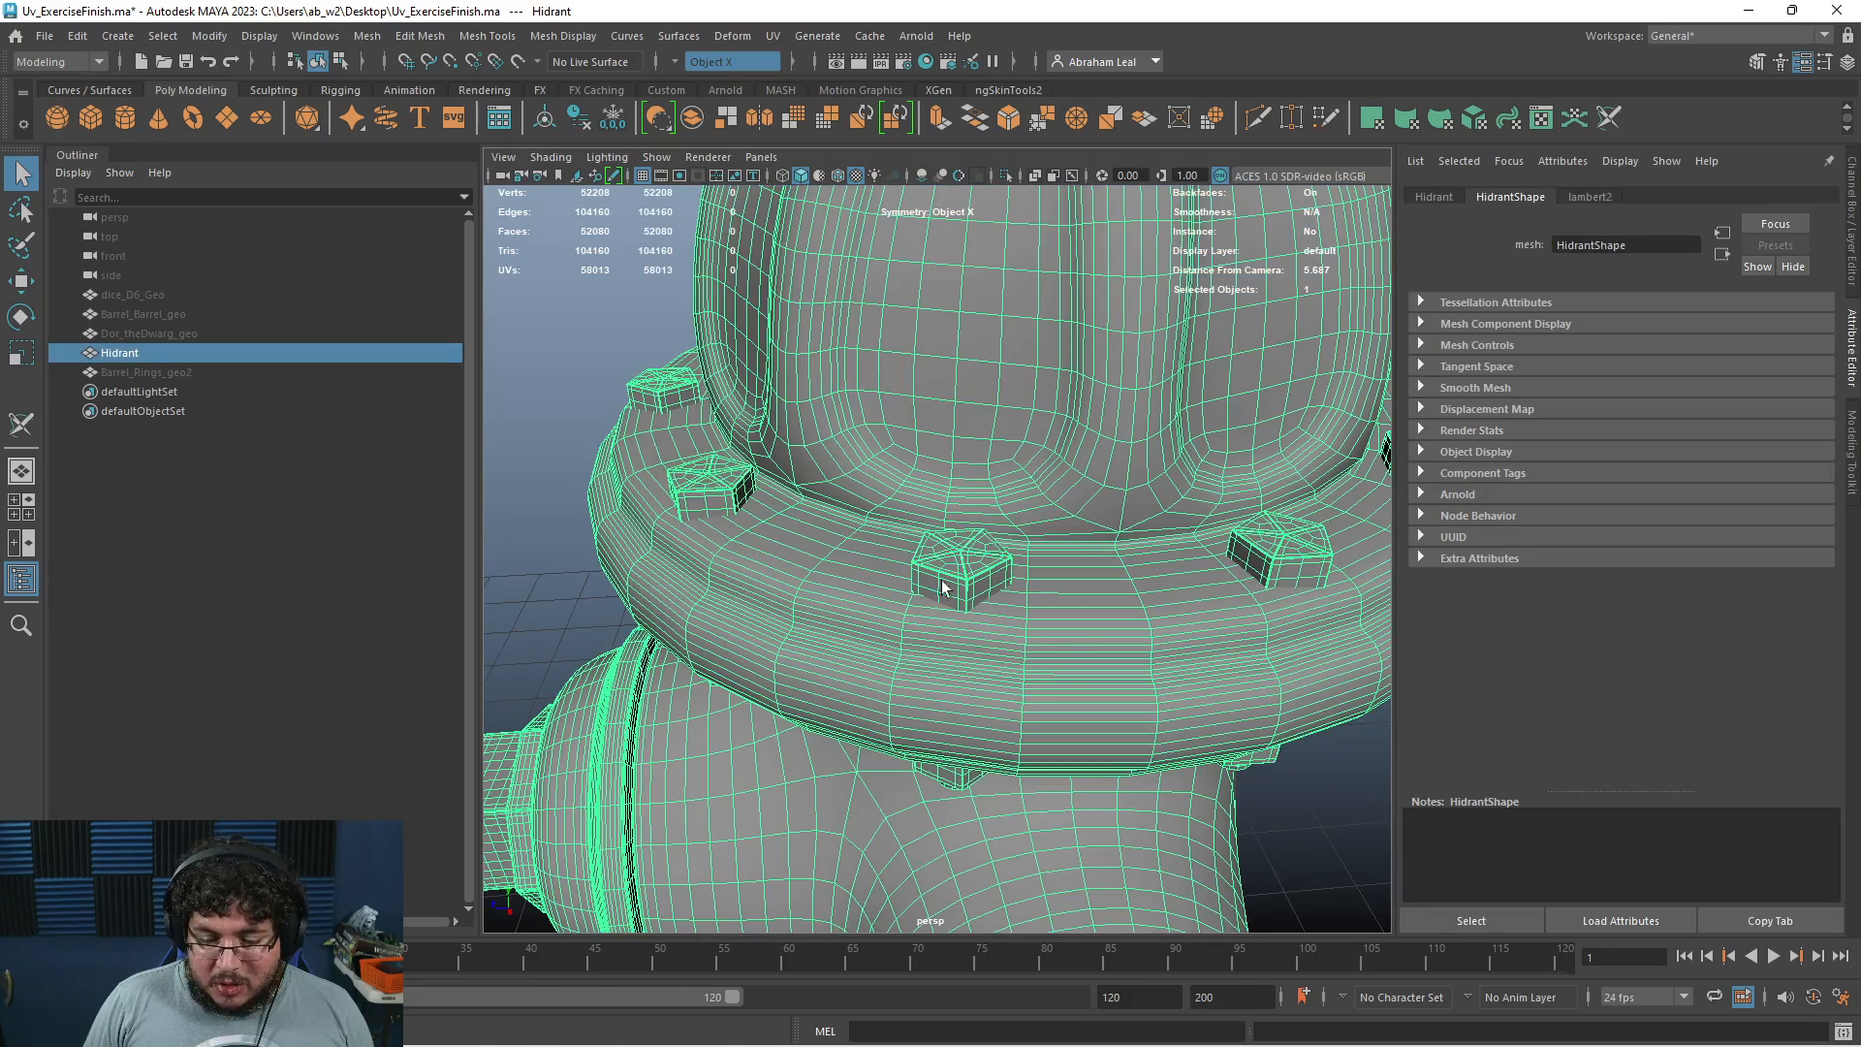
alt+drag(901, 617, 1005, 643)
scroll(1057, 555, down, 5)
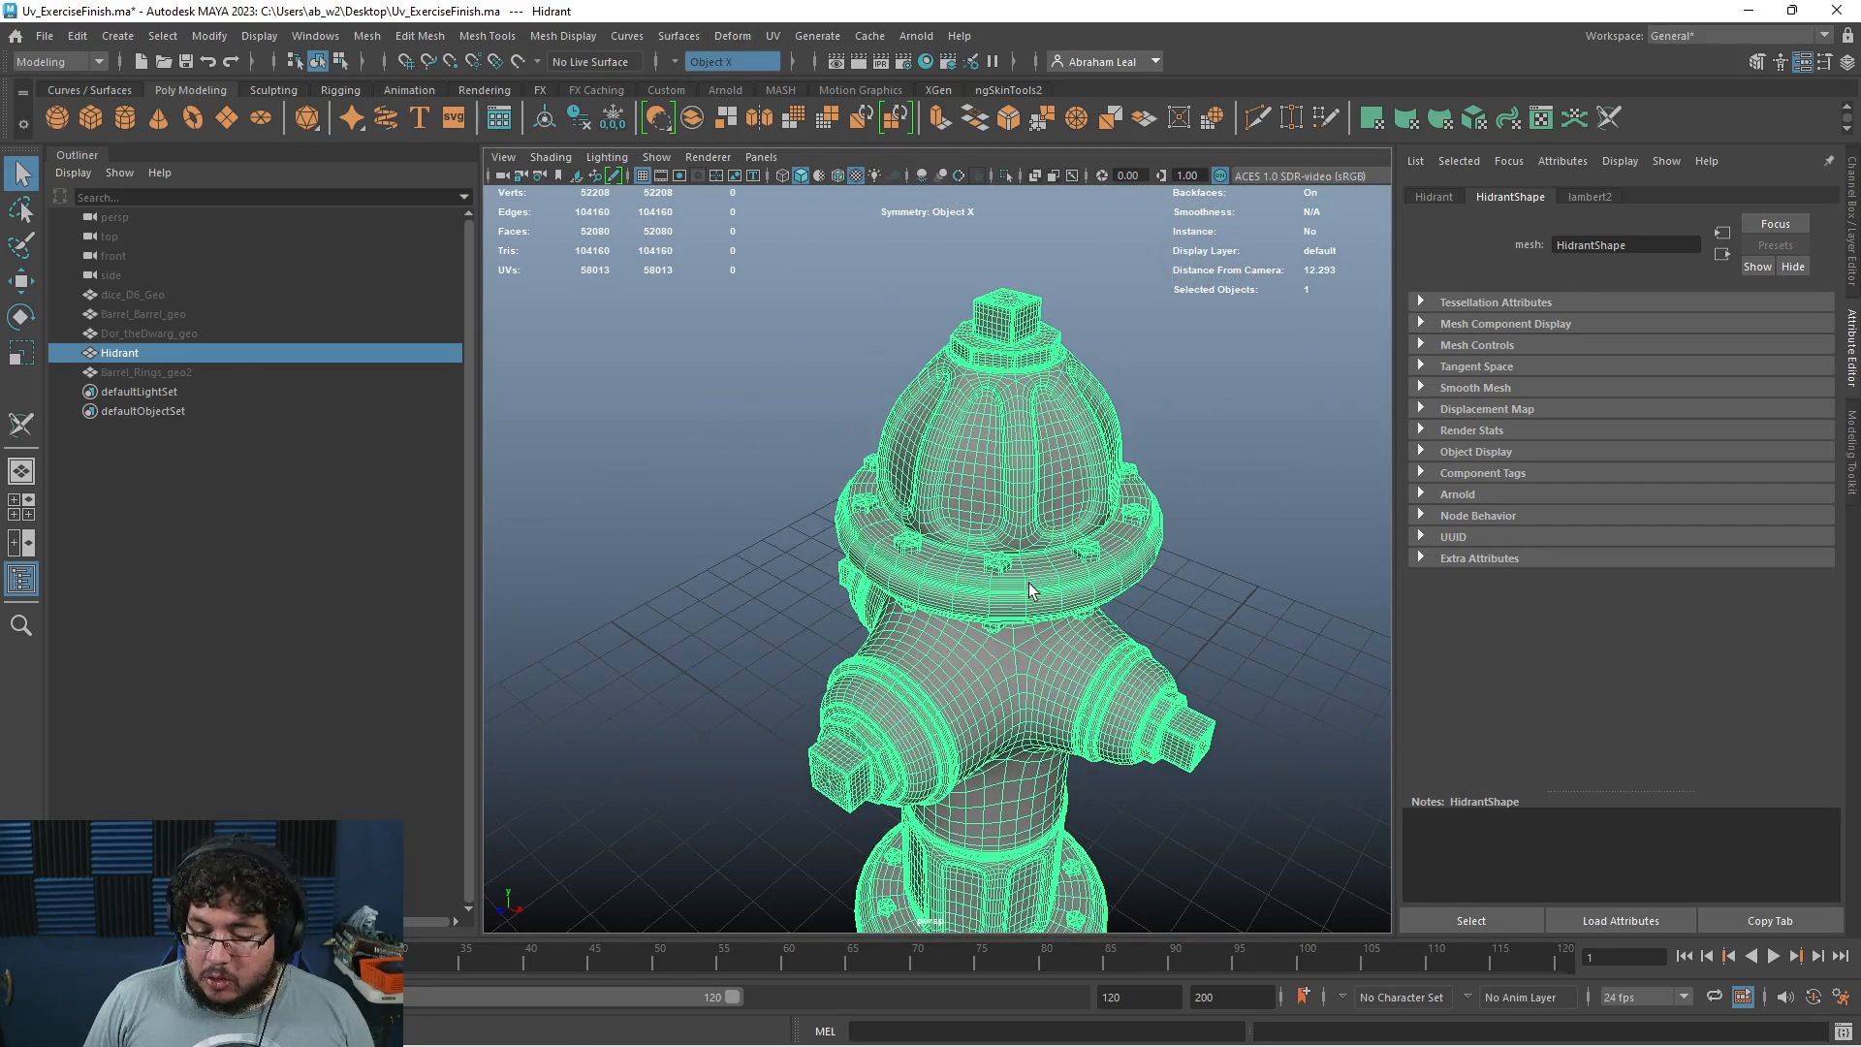
alt+drag(1077, 542, 907, 562)
scroll(910, 563, down, 4)
Duplicate the hydrant and move the copy beside the original
key(ctrl+d)
key(w)
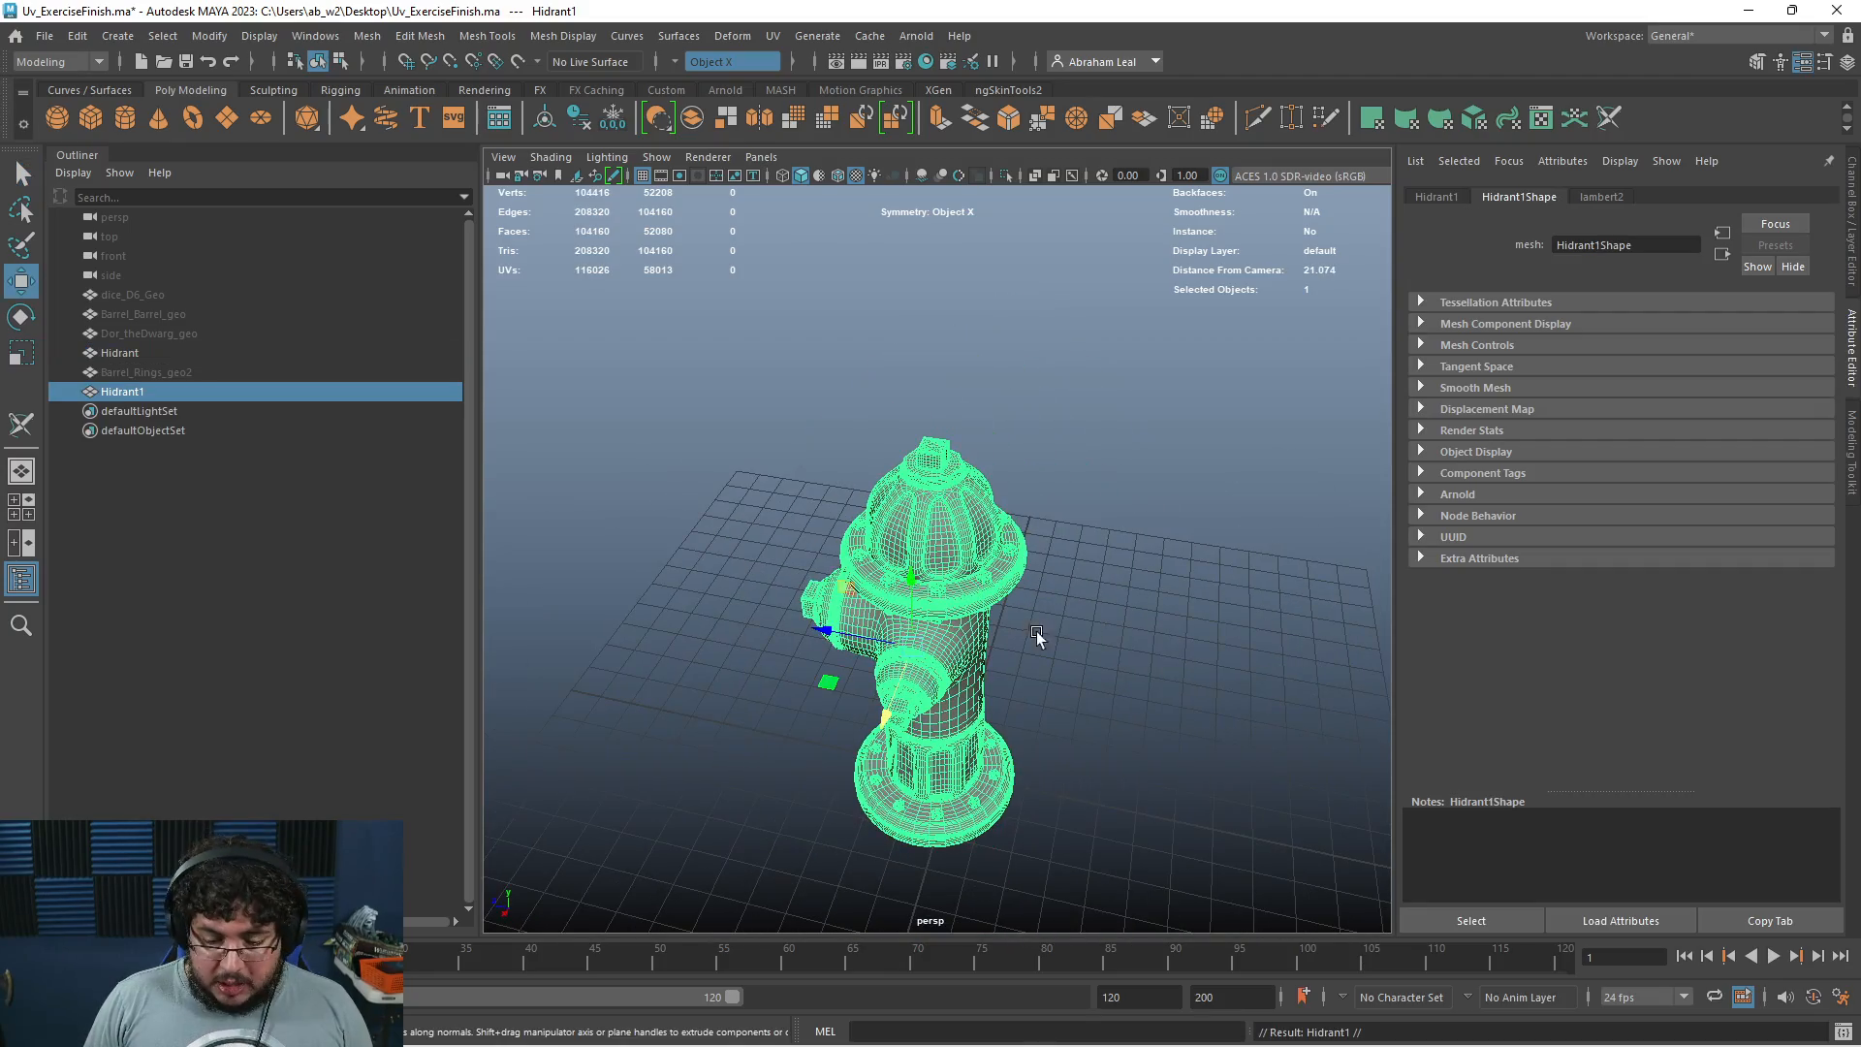
drag(831, 648, 924, 468)
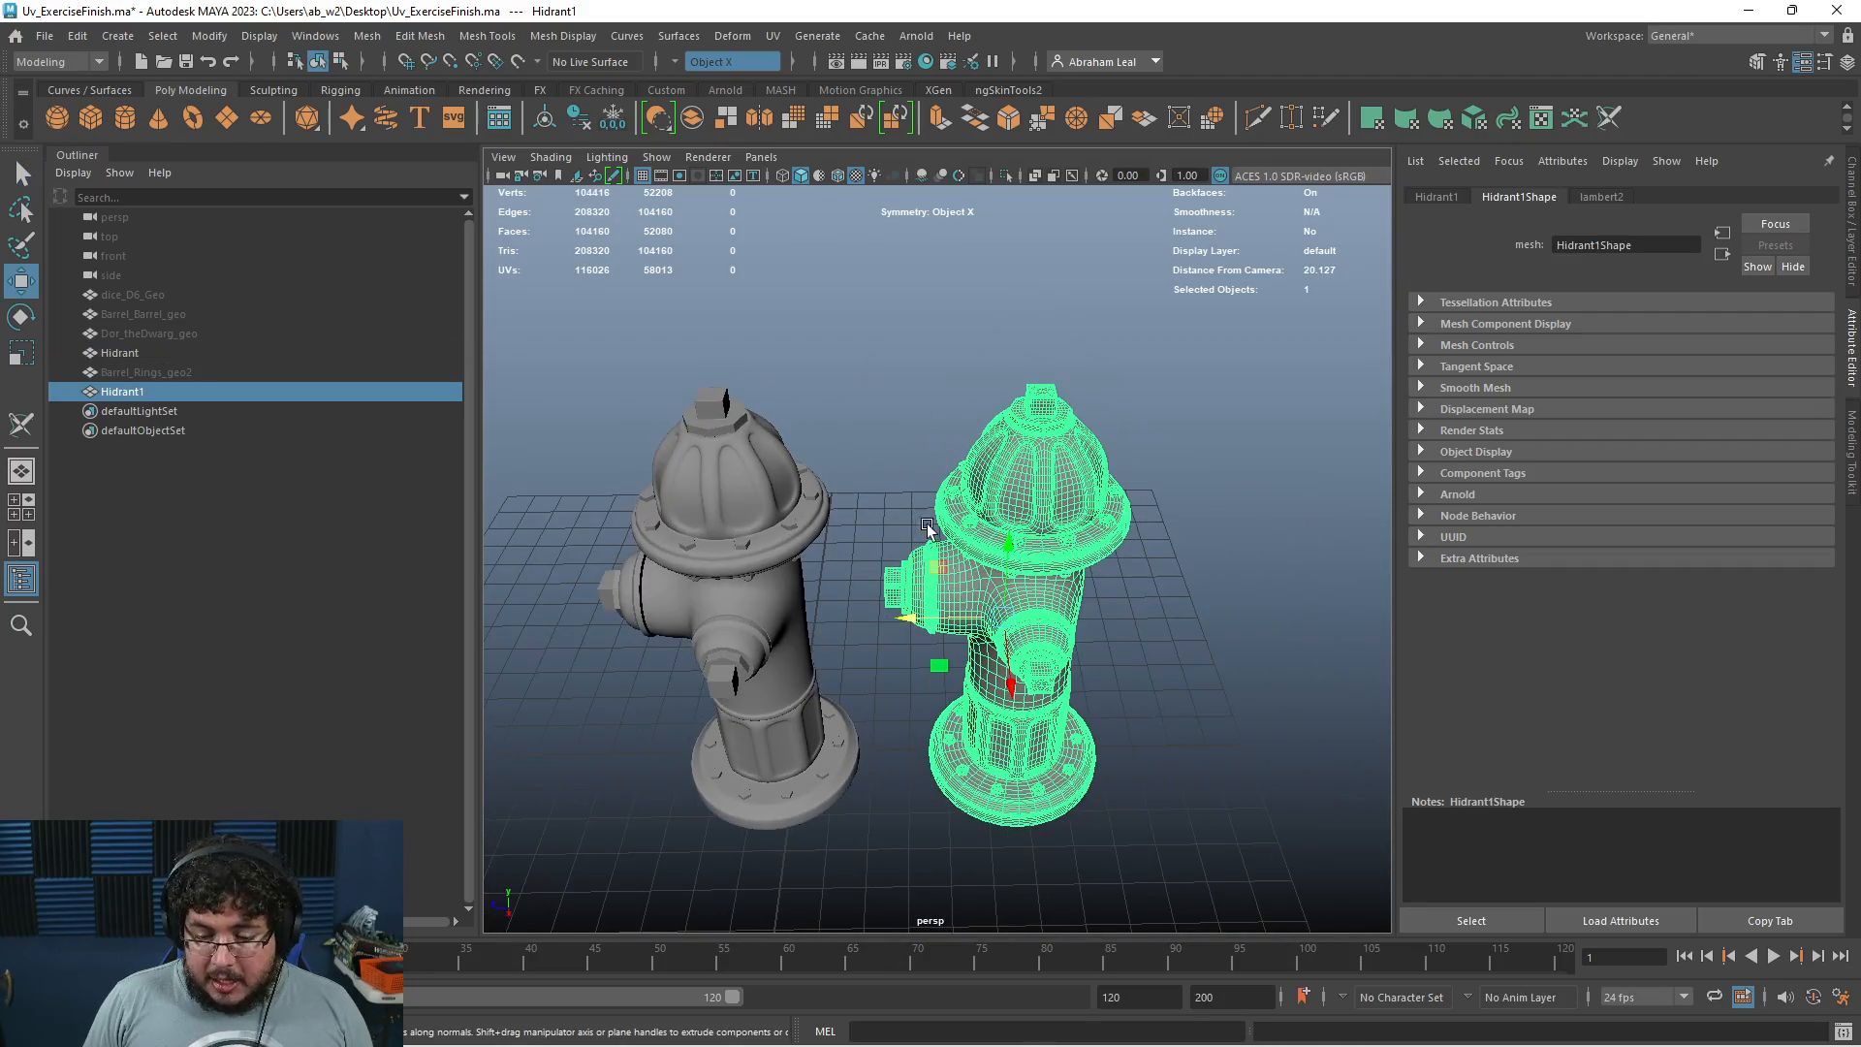
mouse_move(922, 630)
alt+middle_down()
mouse_move(1014, 539)
mouse_move(921, 660)
alt+middle_up()
Select the original hydrant beside its copy and open the list of mesh operations
scroll(1014, 539, up, 6)
click(797, 514)
alt+drag(955, 538, 840, 552)
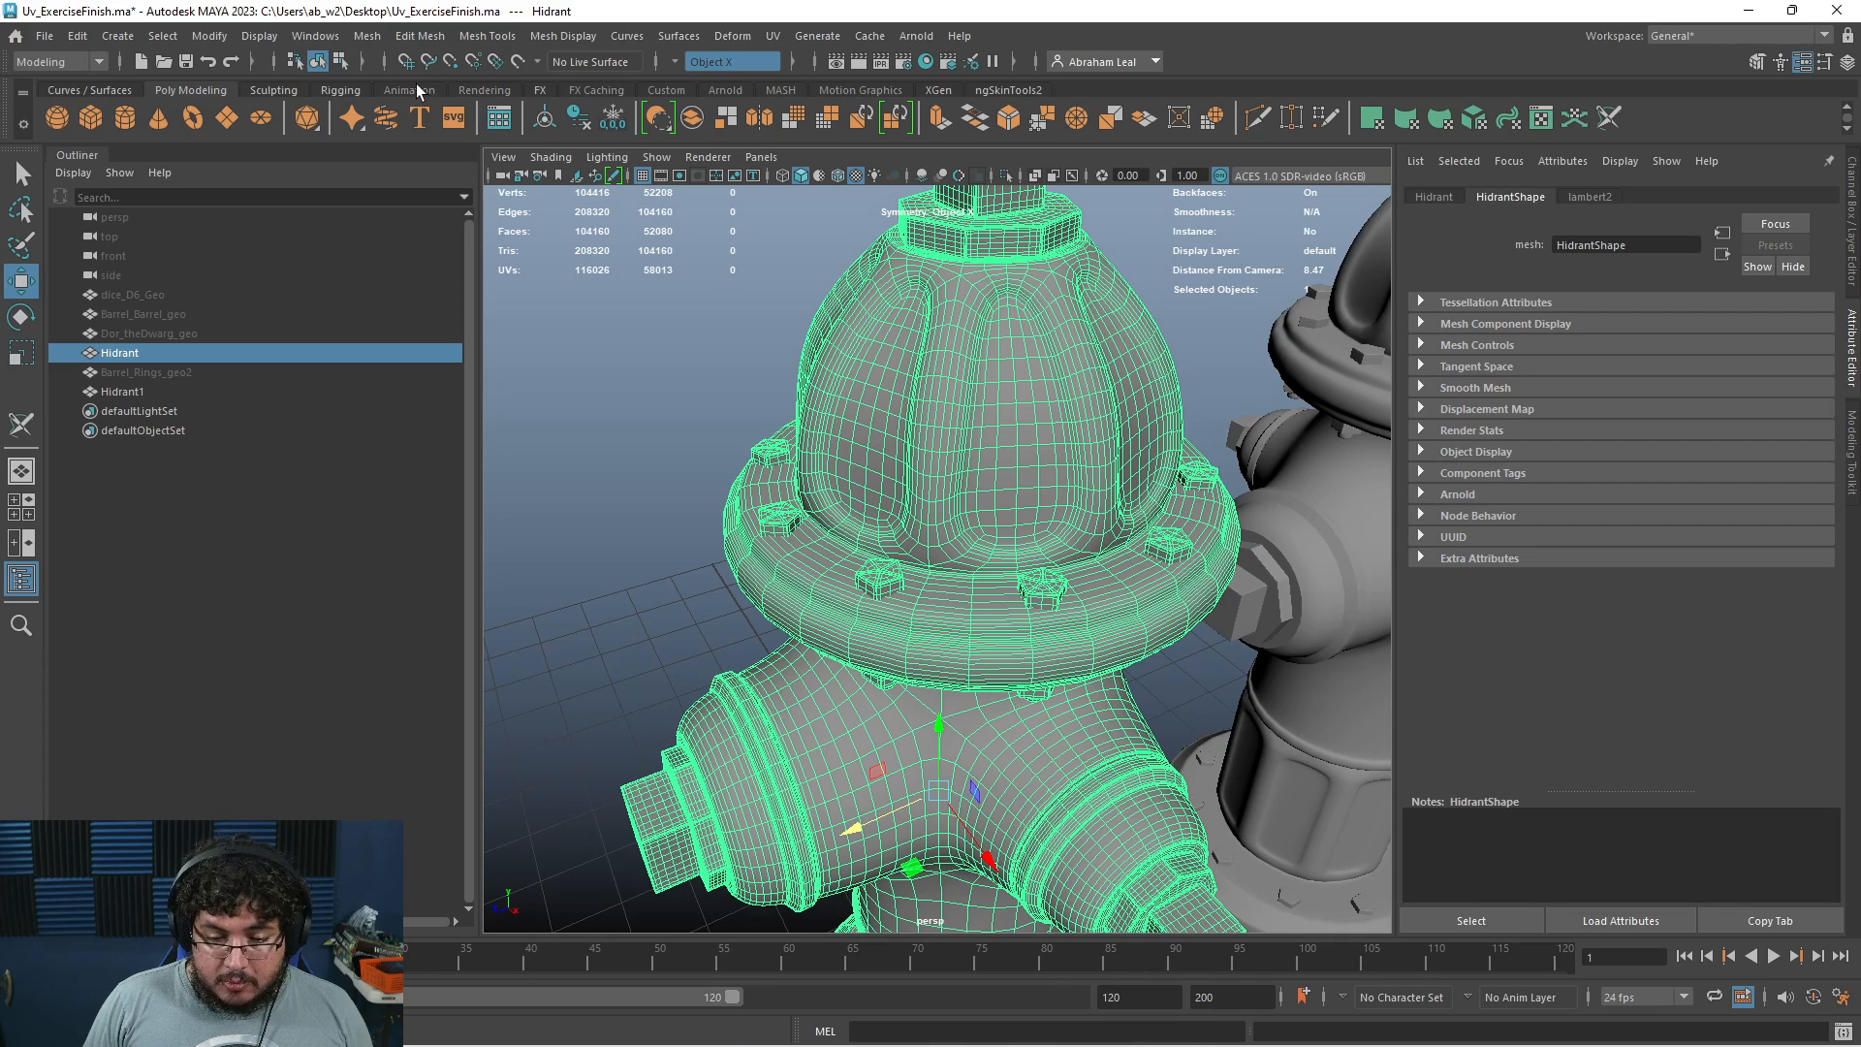
click(360, 36)
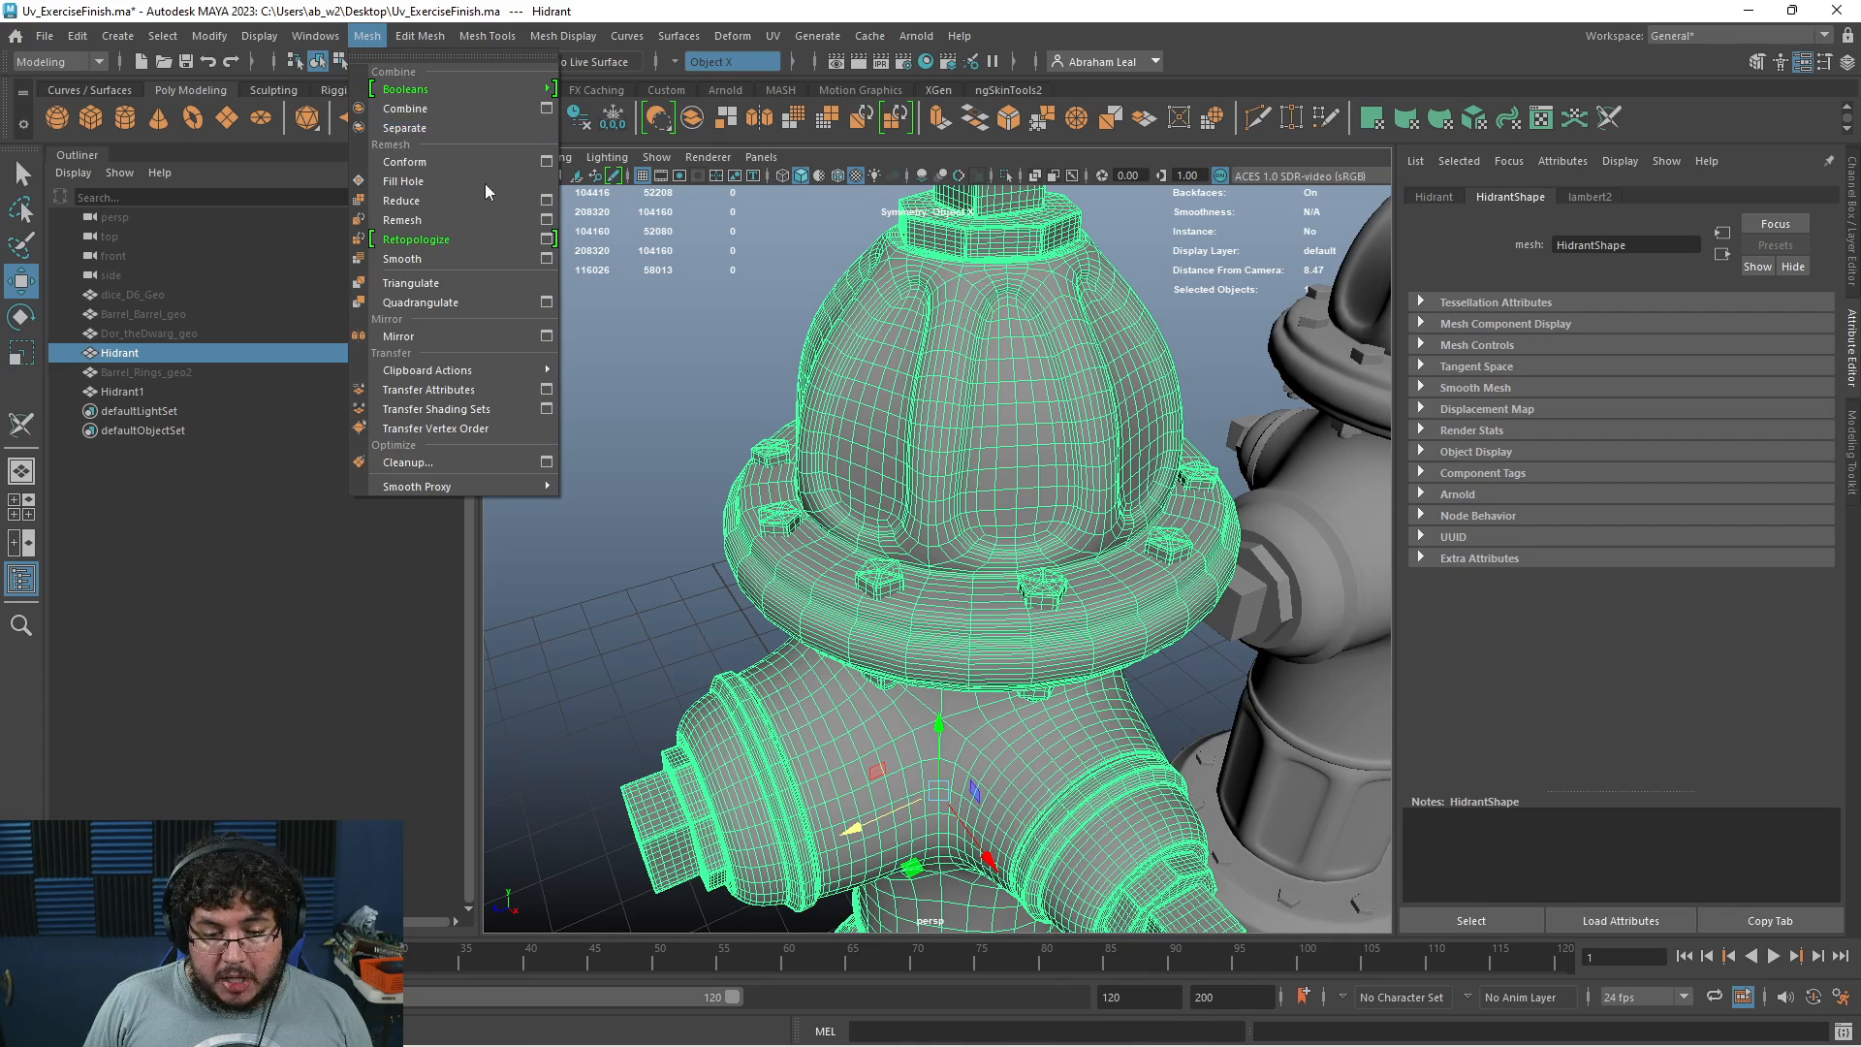
Examine the bolts and surrounding geometry on the original hydrant's dome flange and base
alt+drag(965, 502, 699, 482)
alt+drag(848, 520, 976, 580)
alt+right_drag(976, 579, 1085, 592)
alt+middle_drag(679, 592, 893, 590)
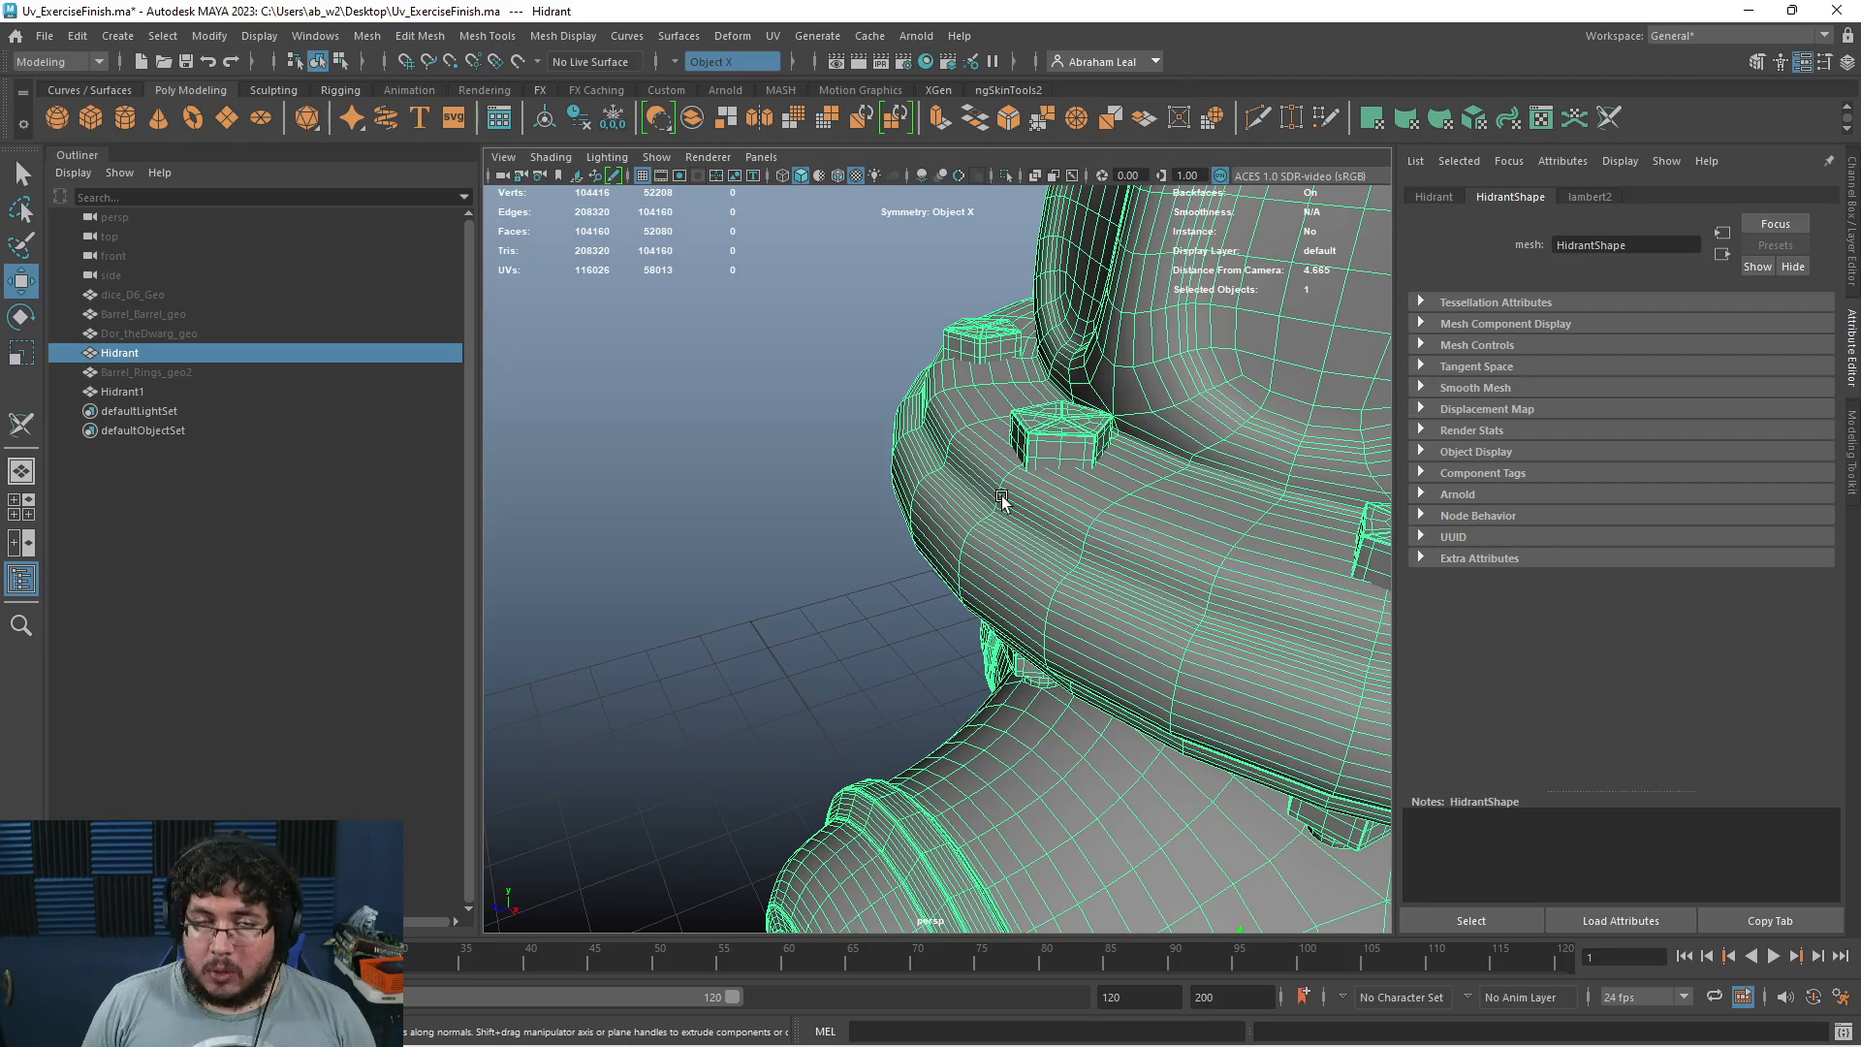
scroll(1002, 499, down, 4)
alt+drag(1003, 505, 980, 595)
scroll(1018, 591, up, 4)
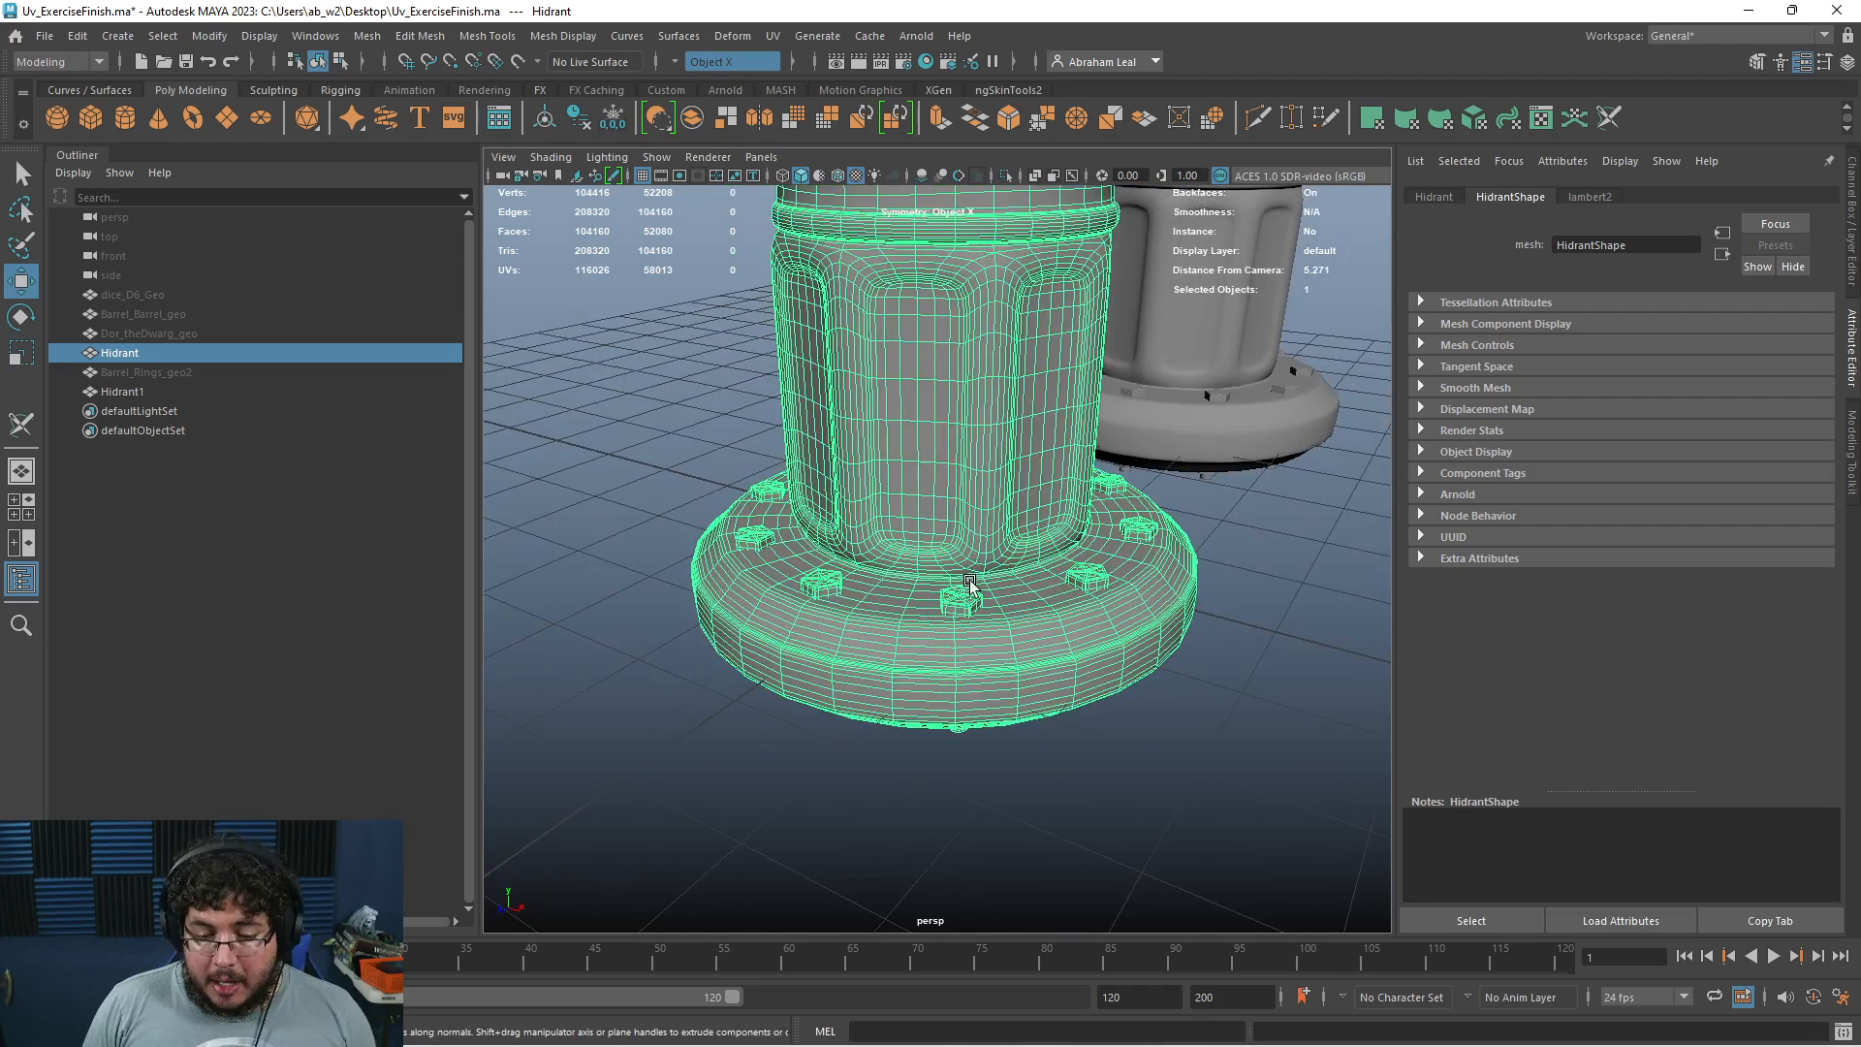
alt+right_drag(980, 594, 989, 685)
alt+drag(989, 686, 882, 665)
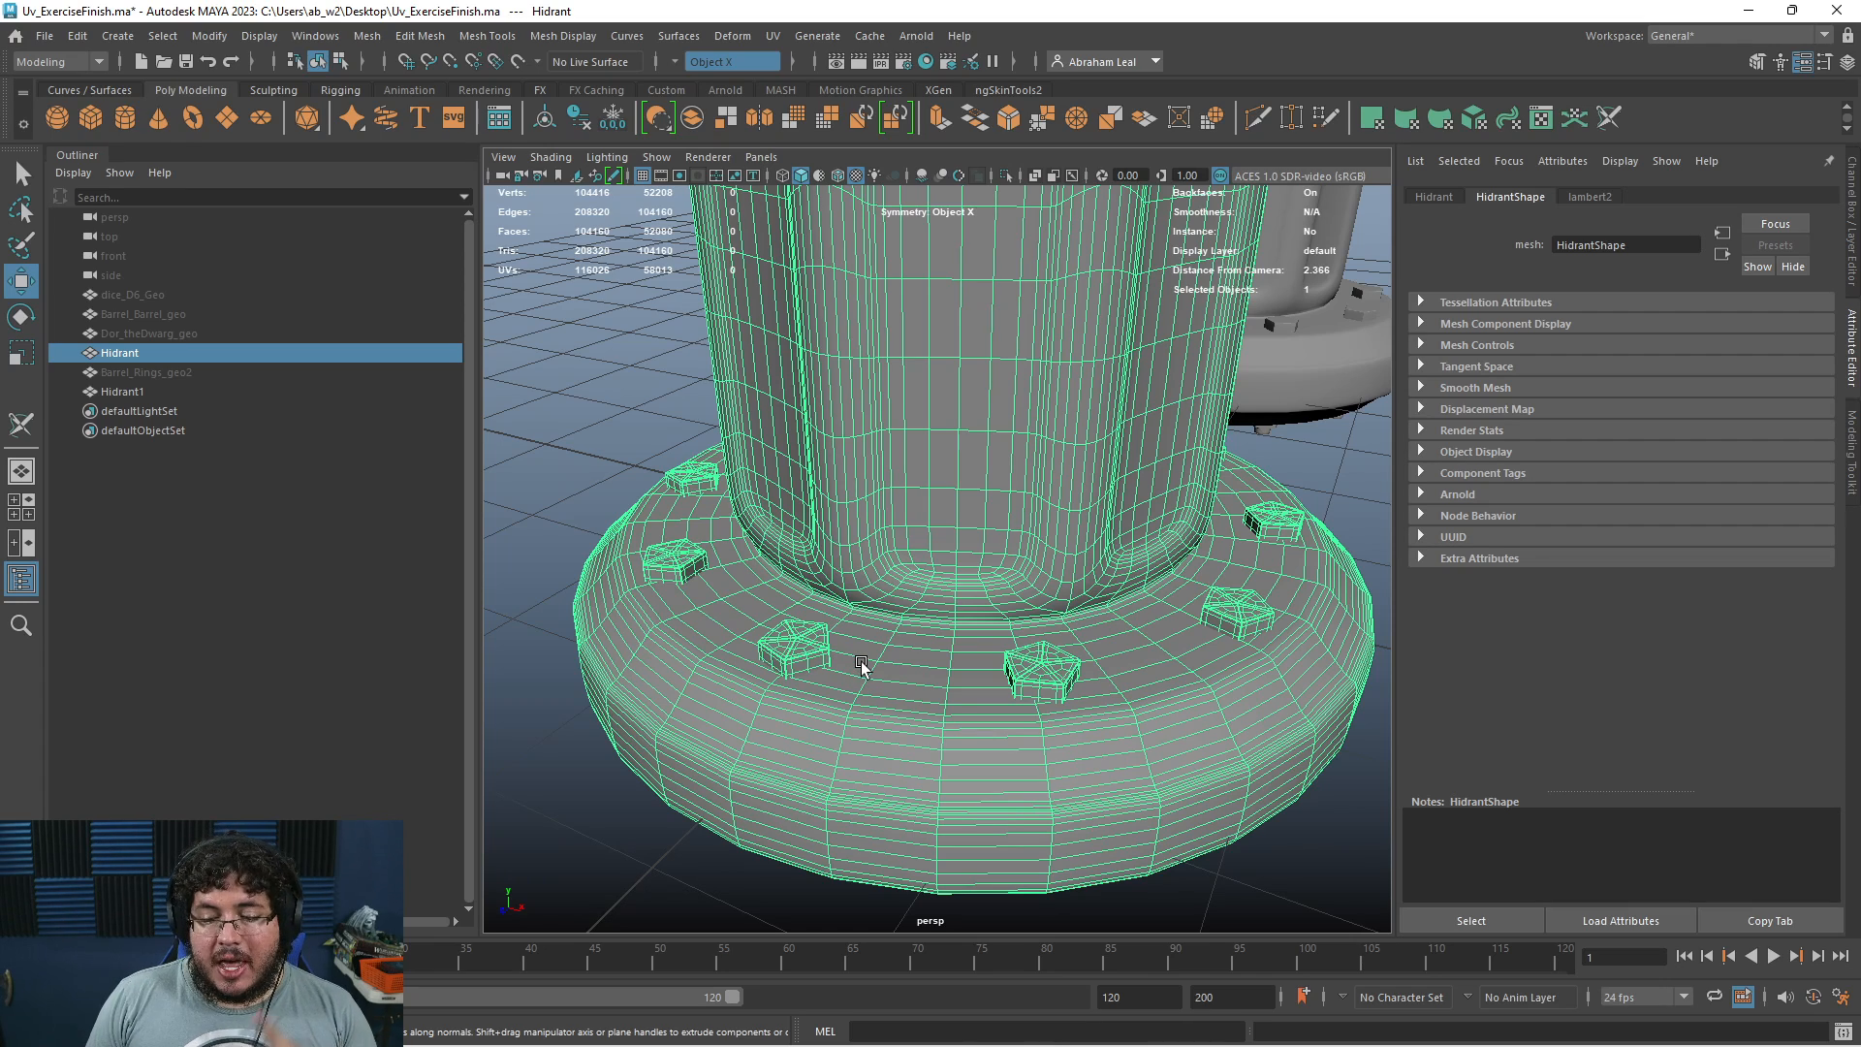
scroll(864, 676, down, 8)
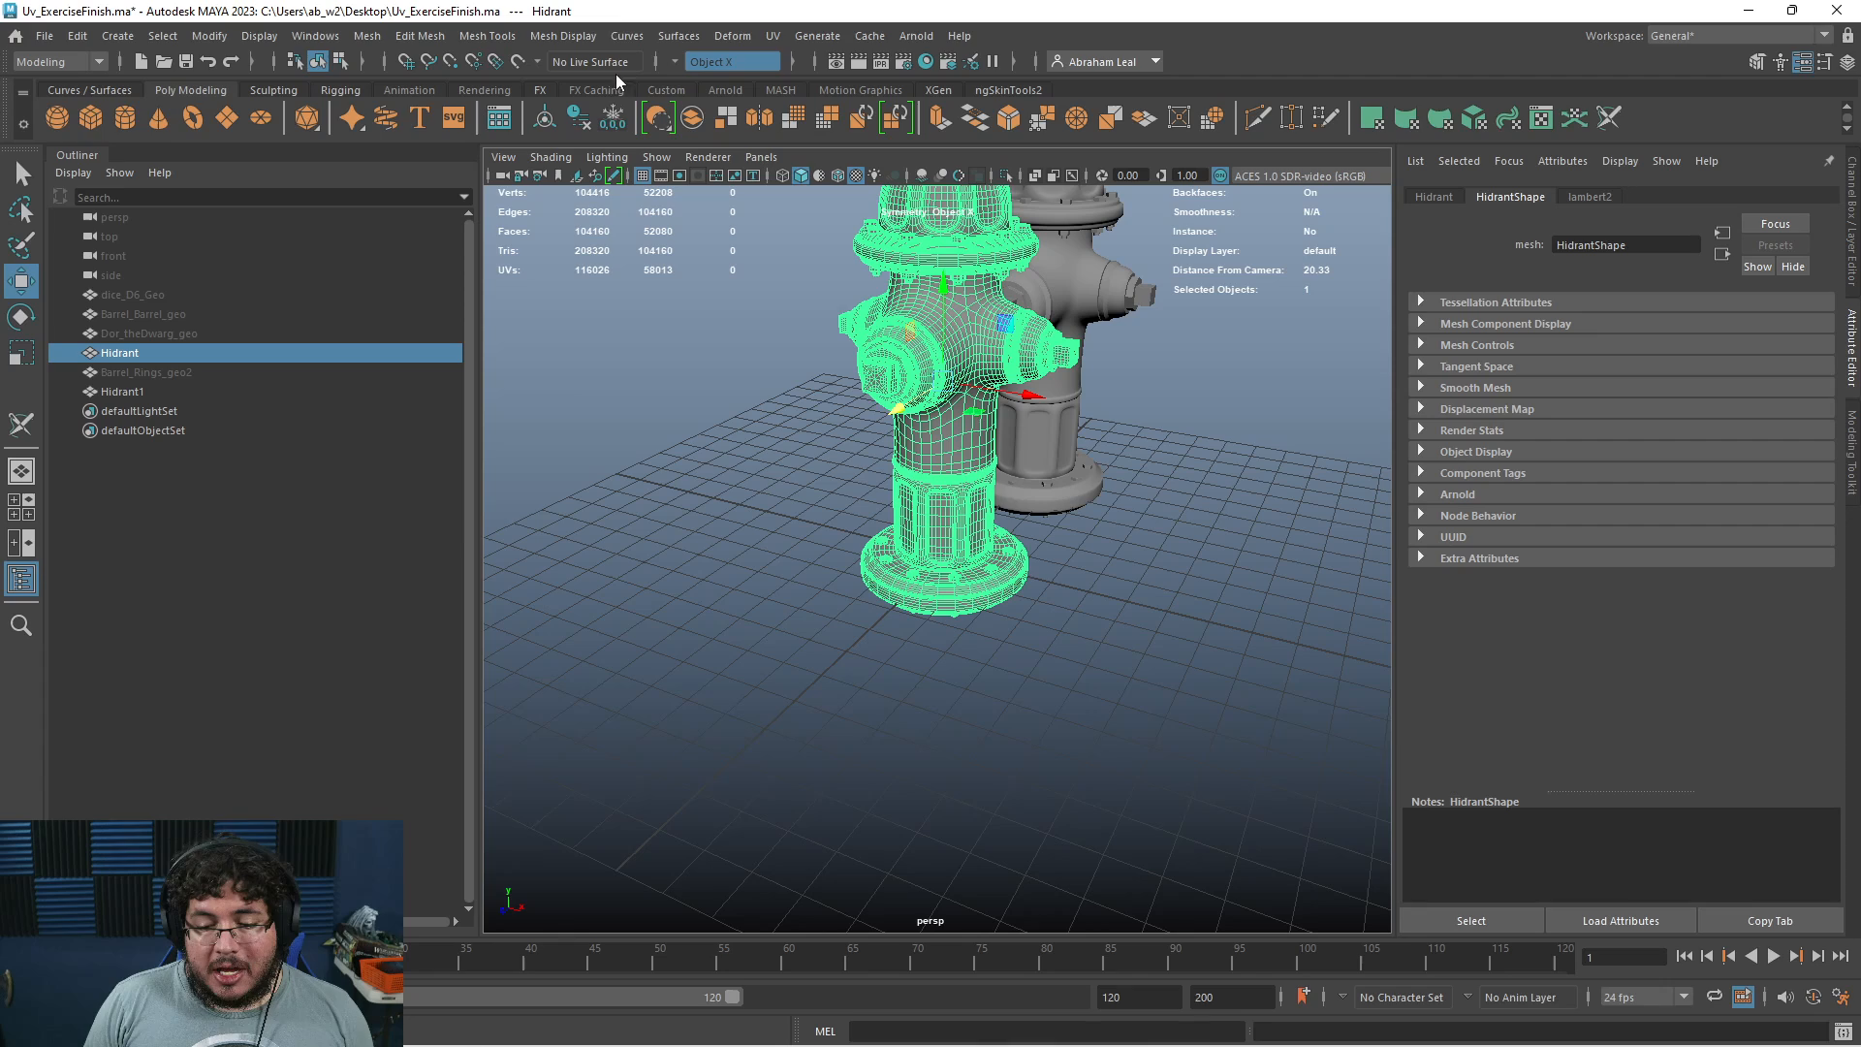
Open the UV Editor for the original hydrant and view its complete UV layout
click(772, 36)
click(804, 70)
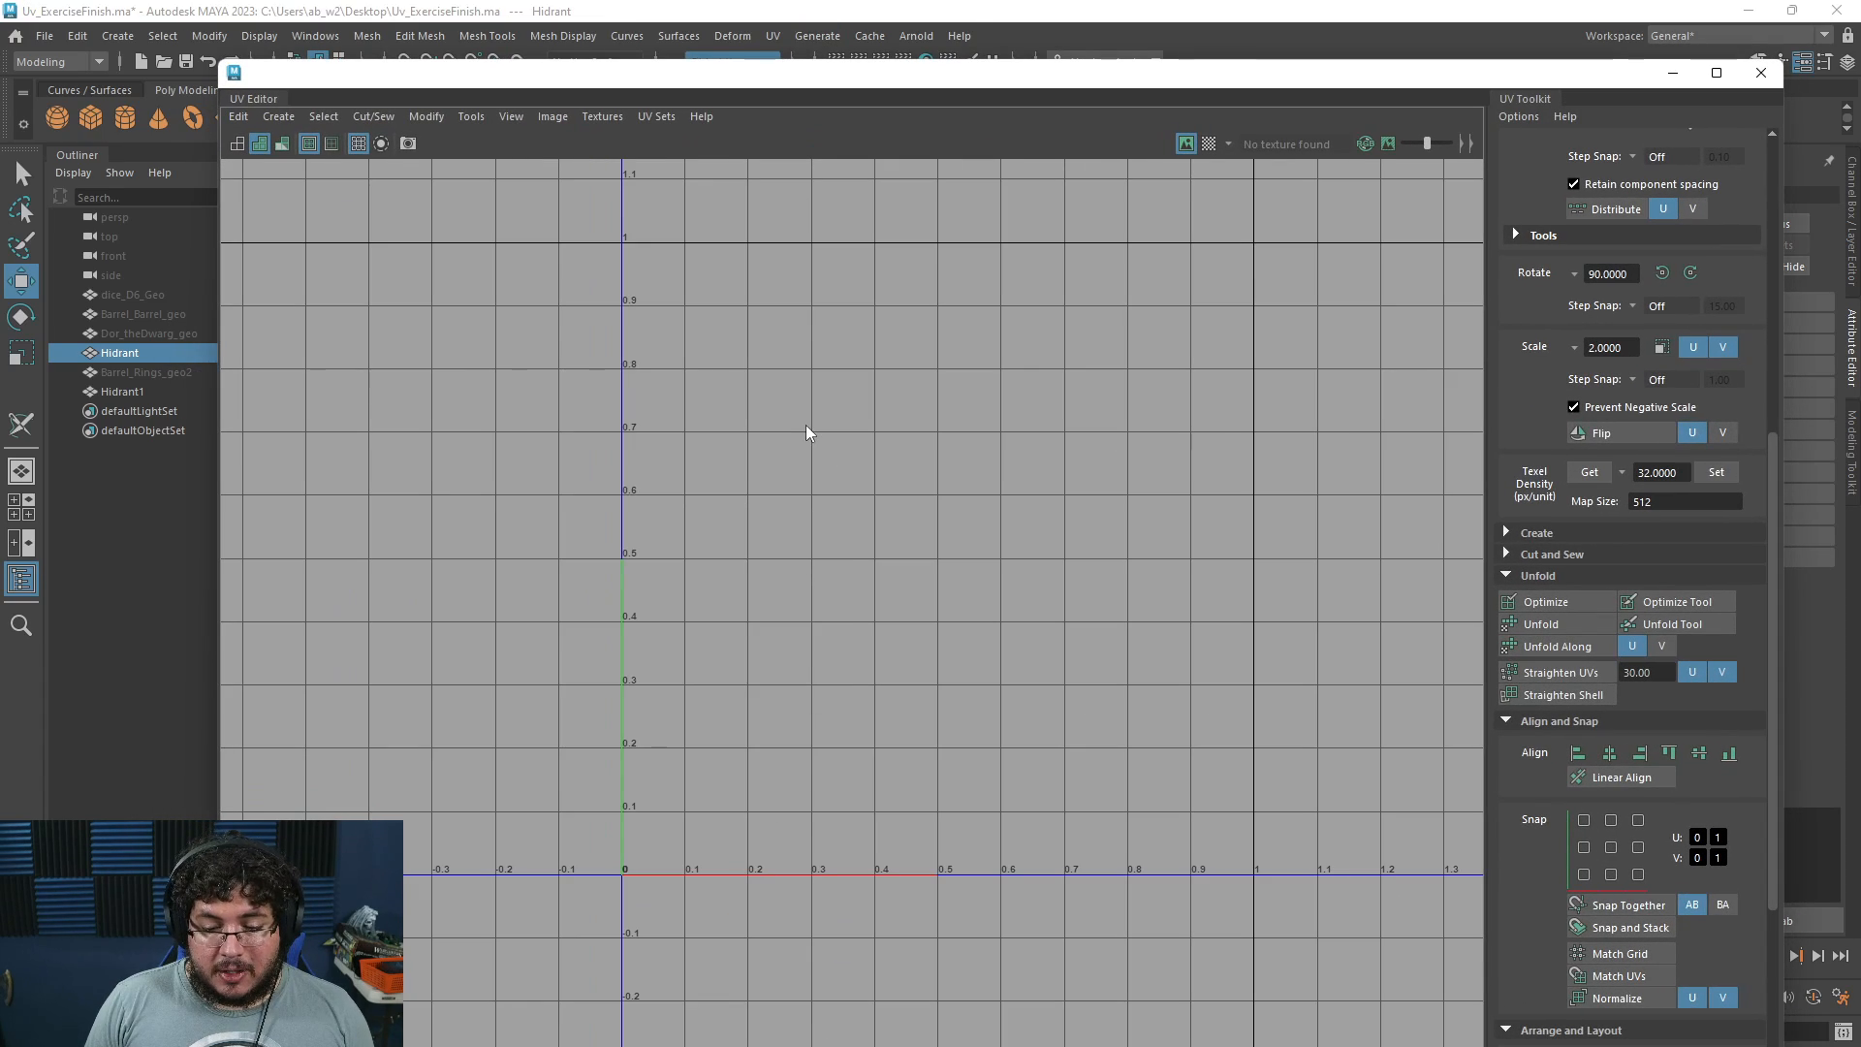
scroll(663, 351, down, 2)
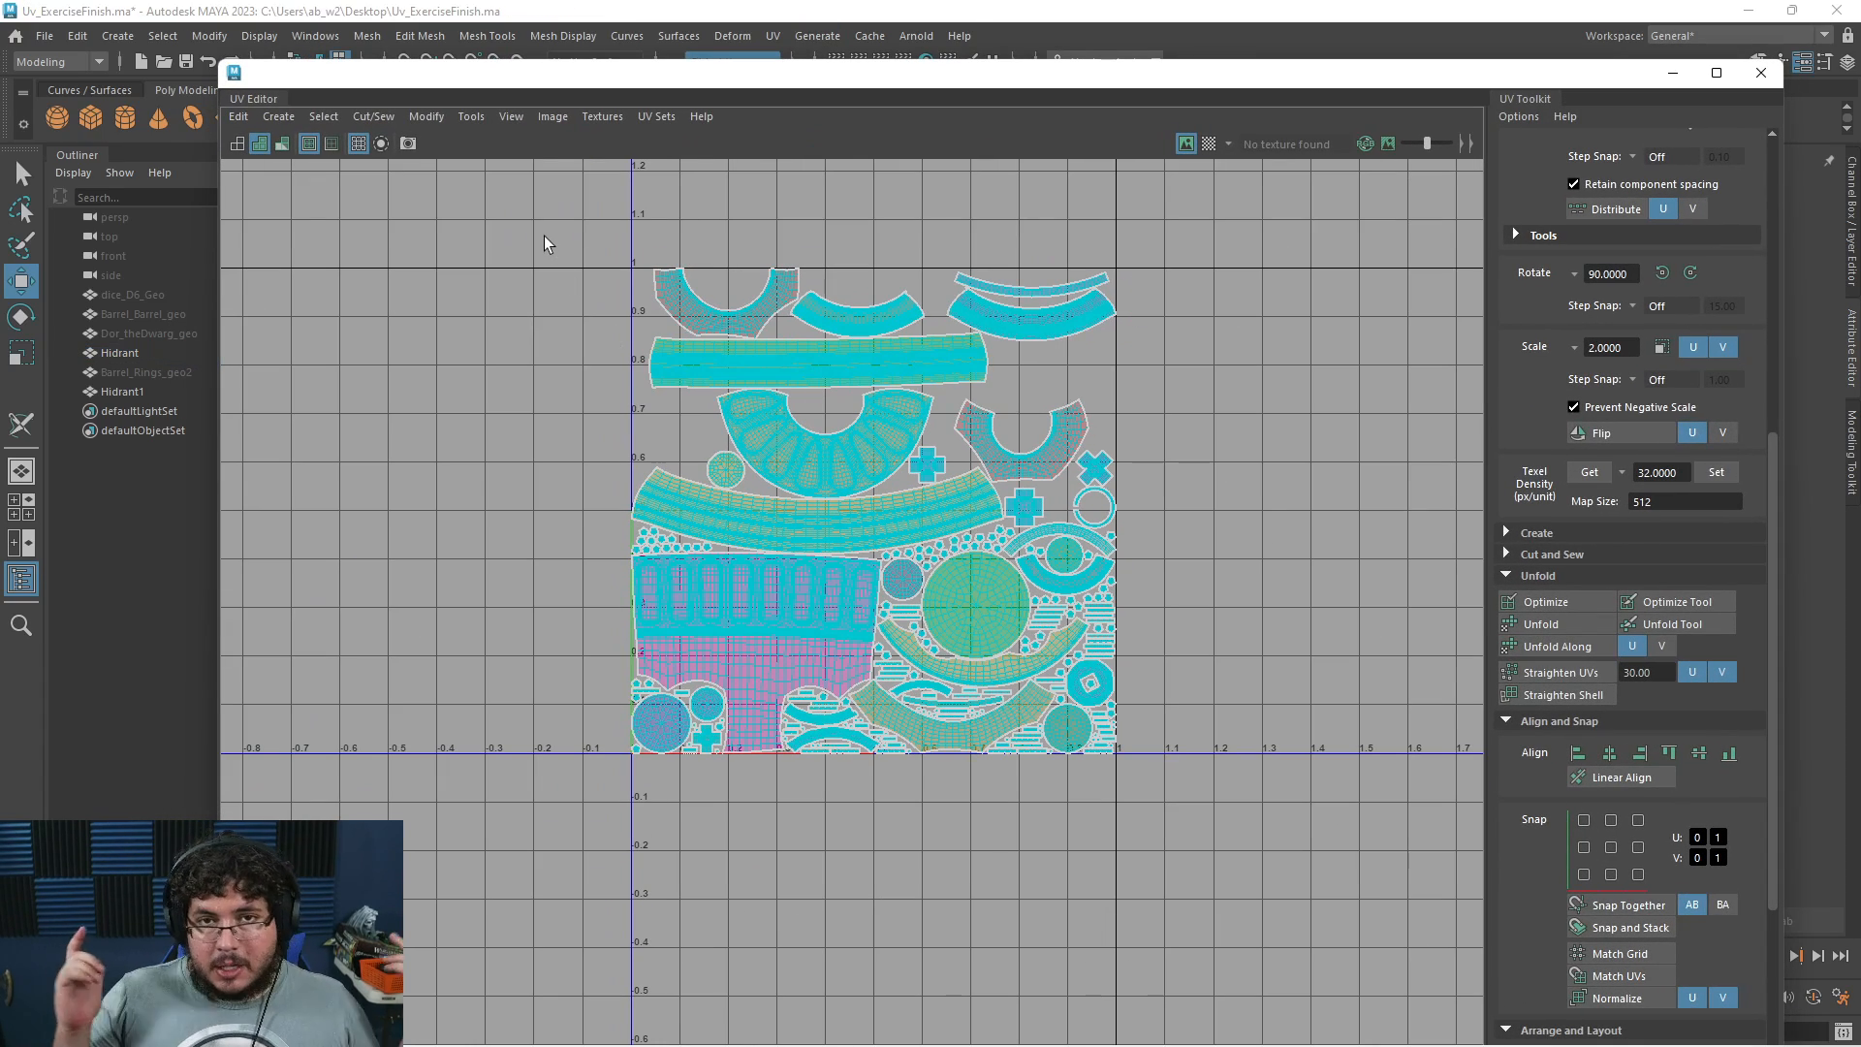